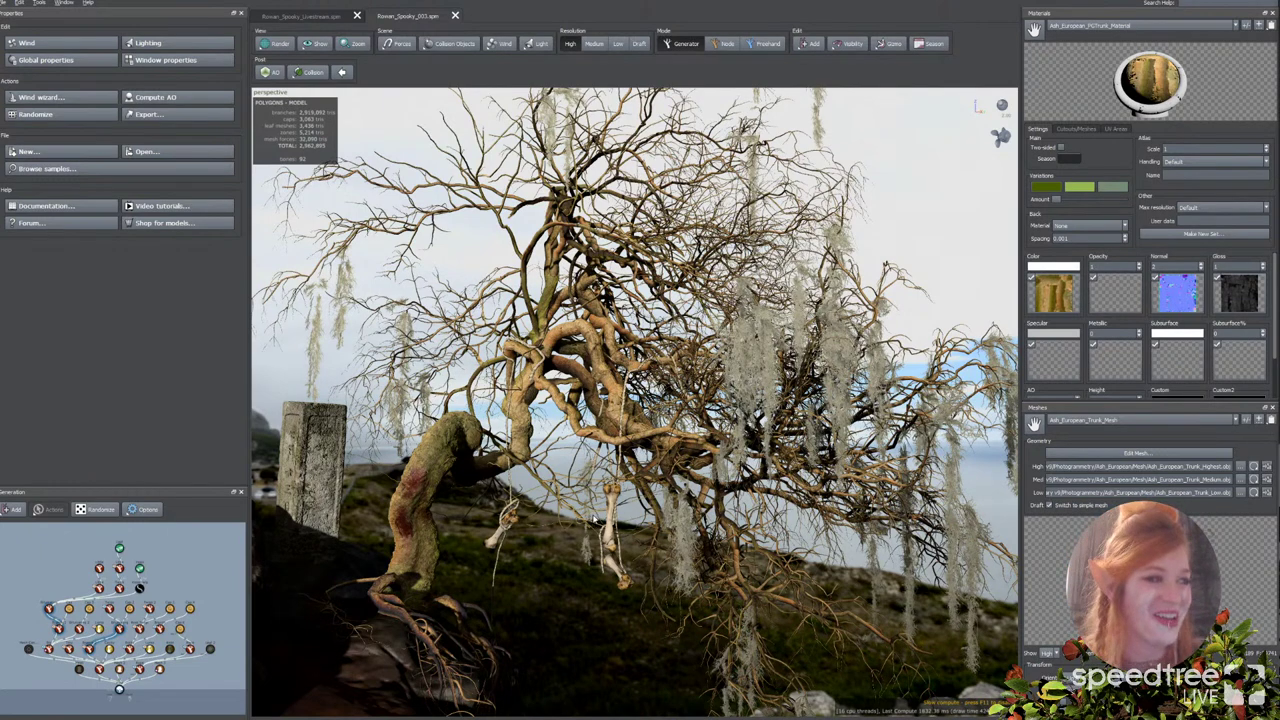
# Step: Examine the finished spooky rowan's twisted trunk, hanging bones, roots and moss from several angles and distances, and close that model
pyautogui.moveTo(557, 529); pyautogui.dragTo(547, 529)
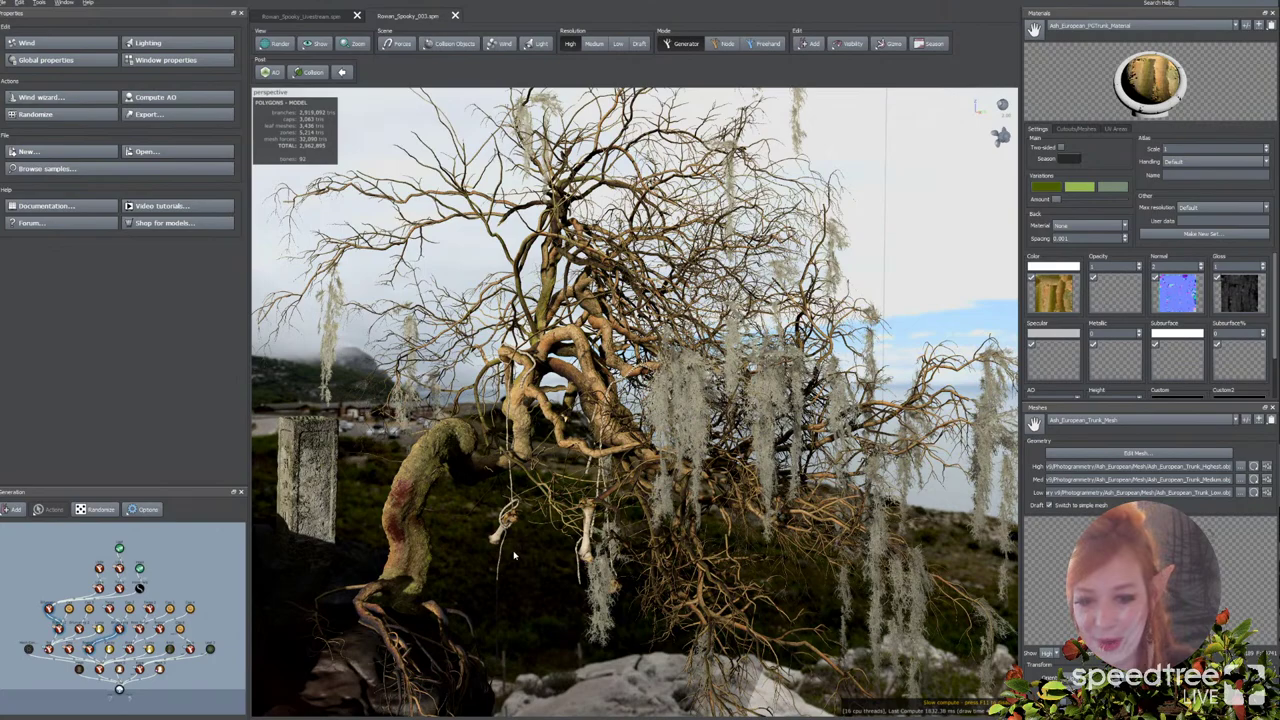
pyautogui.moveTo(516, 557)
pyautogui.mouseDown()
pyautogui.moveTo(500, 570)
pyautogui.moveTo(518, 572)
pyautogui.mouseUp()
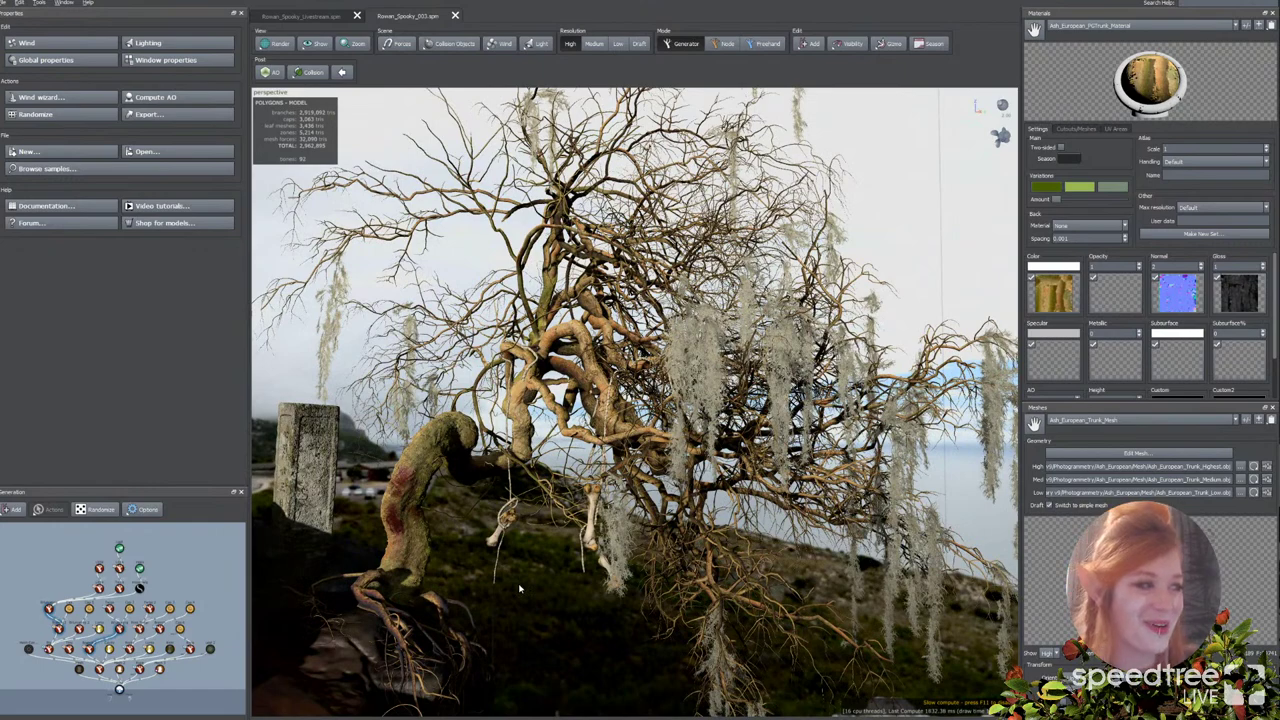
pyautogui.moveTo(521, 592); pyautogui.dragTo(607, 606)
pyautogui.scroll(3, 534, 594)
pyautogui.scroll(3, 570, 622)
pyautogui.scroll(-3, 573, 620)
pyautogui.scroll(3, 583, 622)
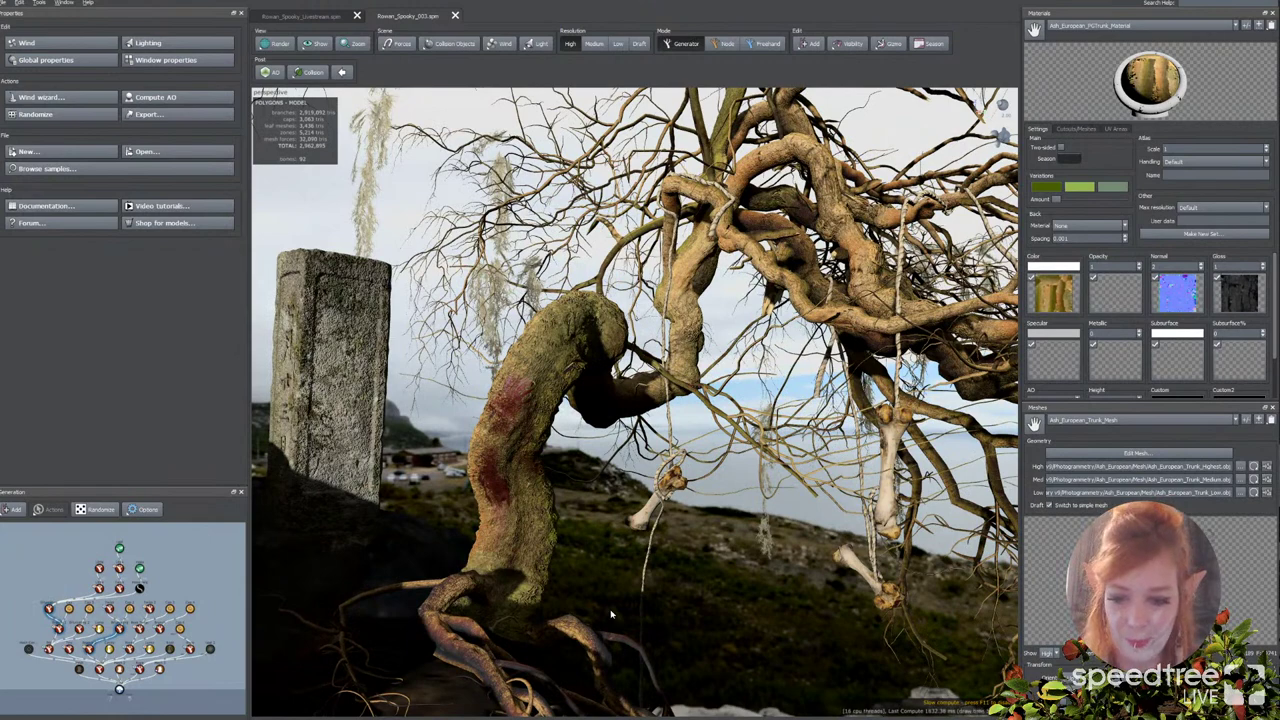
pyautogui.scroll(-4, 611, 613)
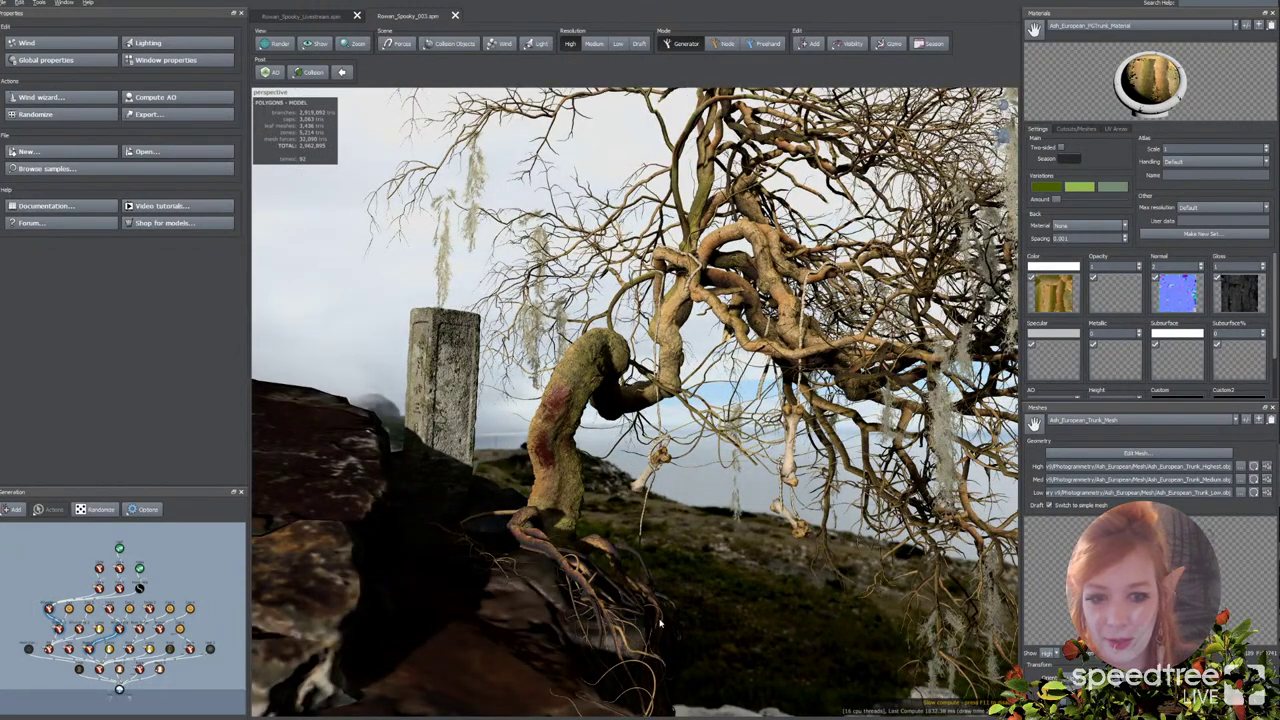
pyautogui.moveTo(661, 621); pyautogui.dragTo(591, 585)
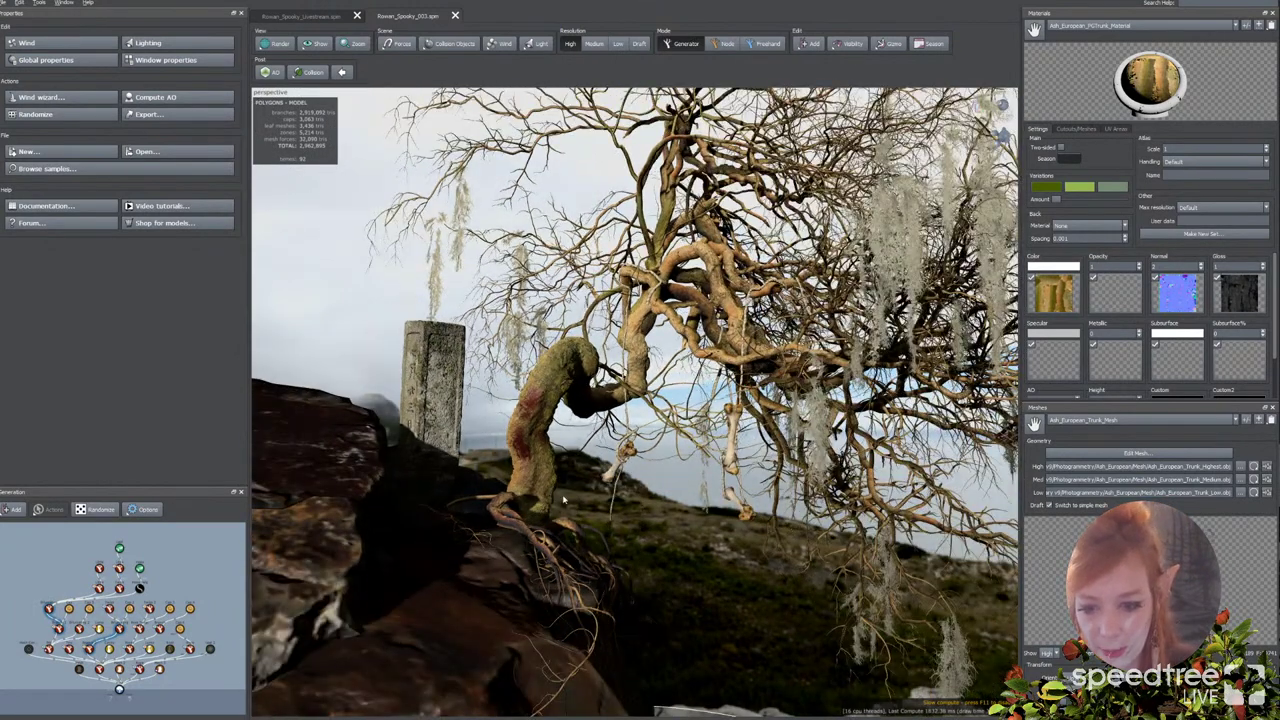
pyautogui.moveTo(685, 610)
pyautogui.mouseDown()
pyautogui.moveTo(722, 617)
pyautogui.moveTo(691, 620)
pyautogui.mouseUp()
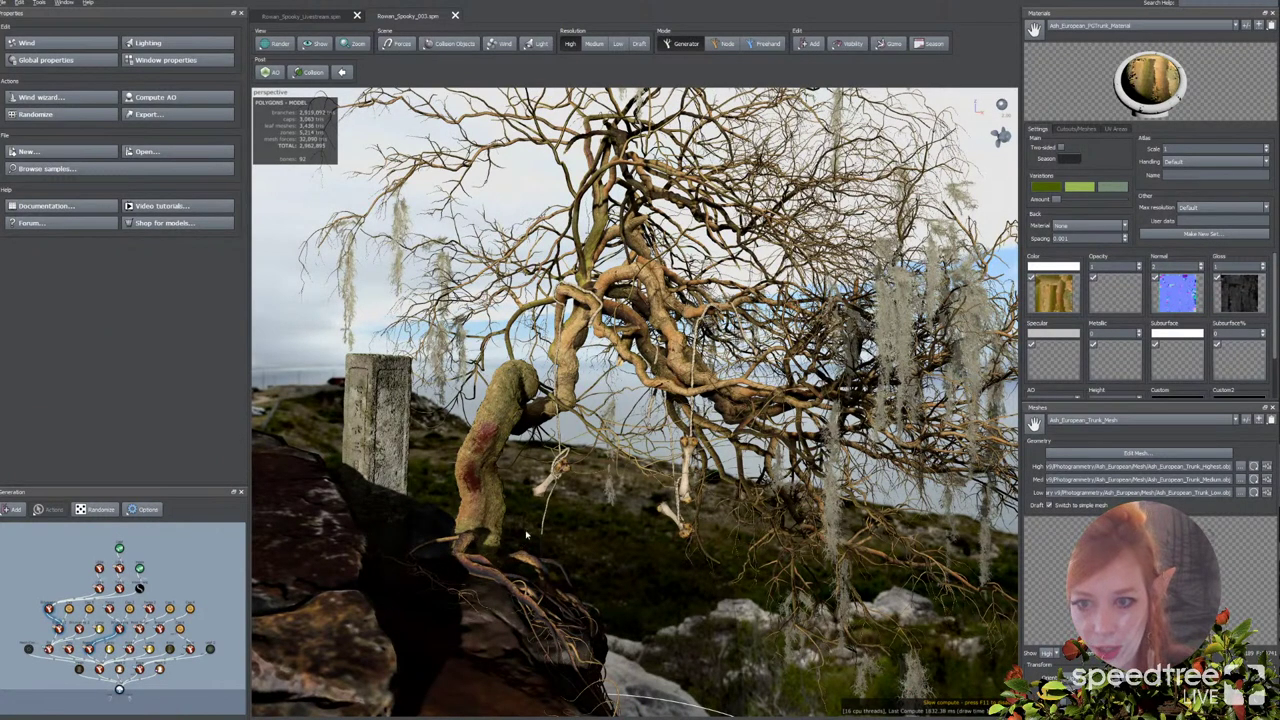
pyautogui.moveTo(374, 249); pyautogui.dragTo(341, 268, button='middle')
pyautogui.moveTo(370, 255); pyautogui.dragTo(400, 213)
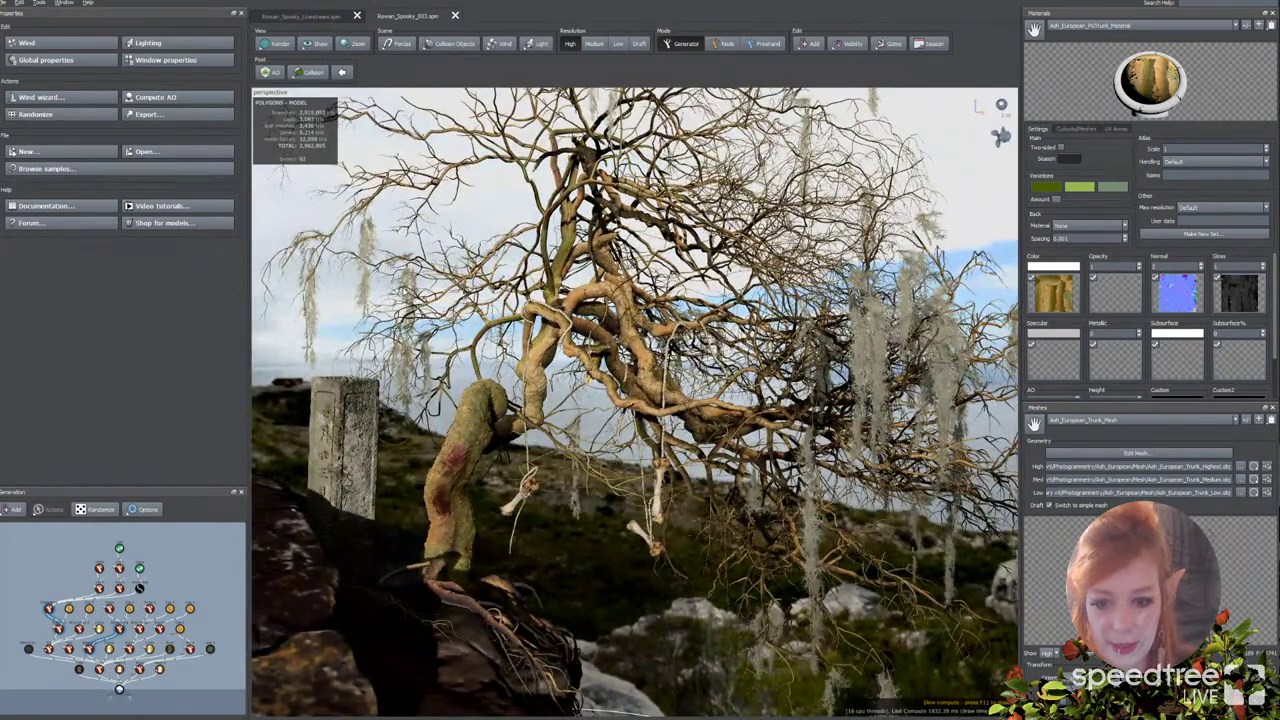
pyautogui.click(455, 17)
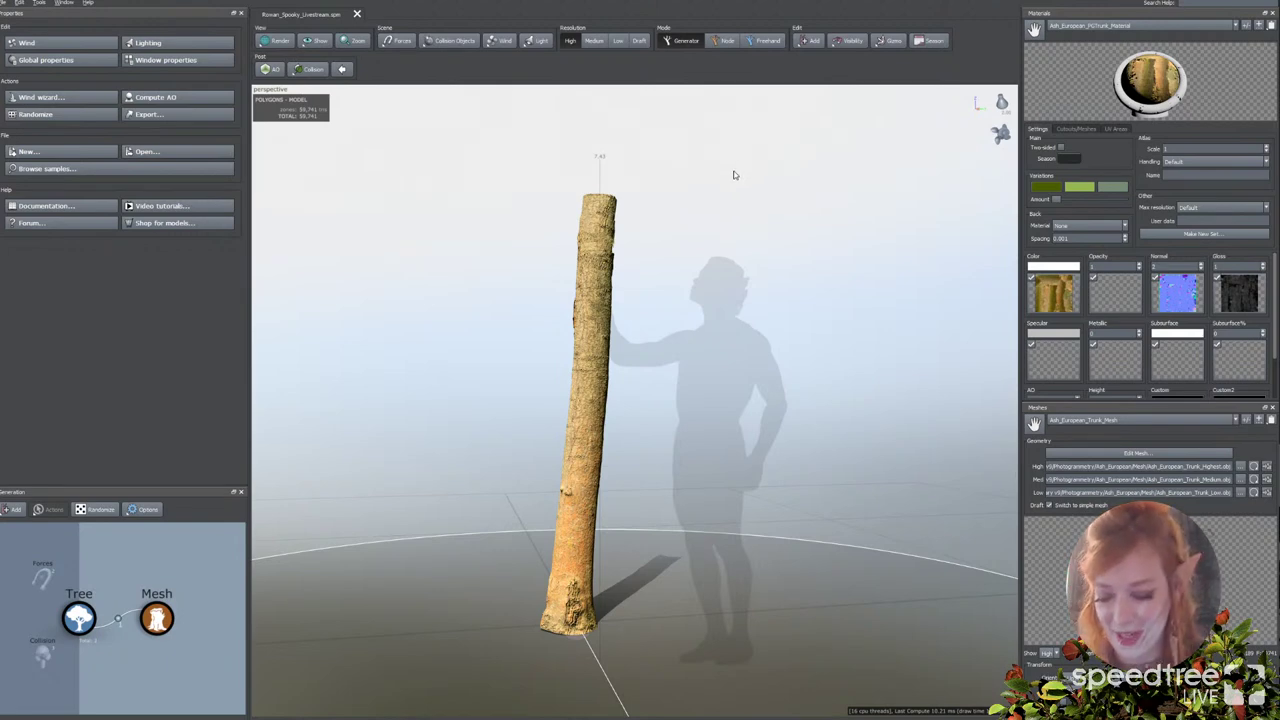
# Step: Examine the scanned ash trunk beside the human figure, and inspect Ash_European_Trunk_Mesh with its high, medium and low mesh files
pyautogui.moveTo(709, 235); pyautogui.dragTo(709, 237)
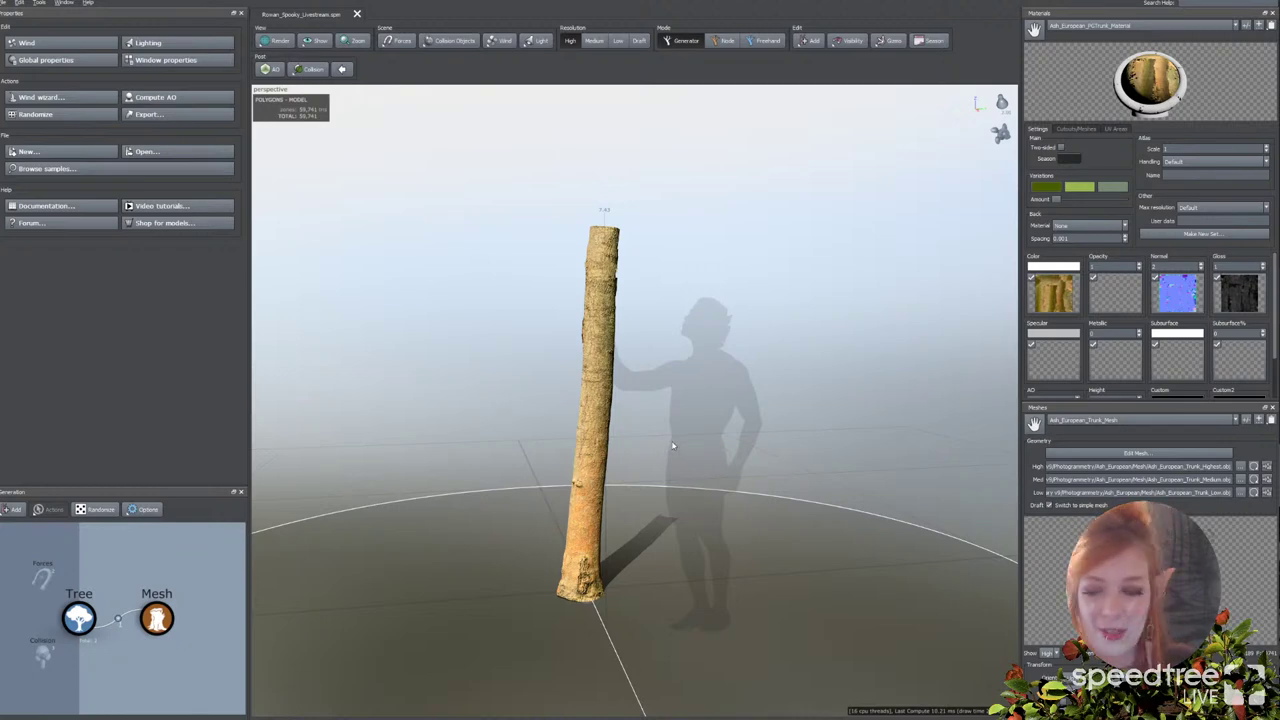
pyautogui.moveTo(667, 449)
pyautogui.mouseDown()
pyautogui.moveTo(727, 463)
pyautogui.moveTo(641, 458)
pyautogui.moveTo(655, 463)
pyautogui.mouseUp()
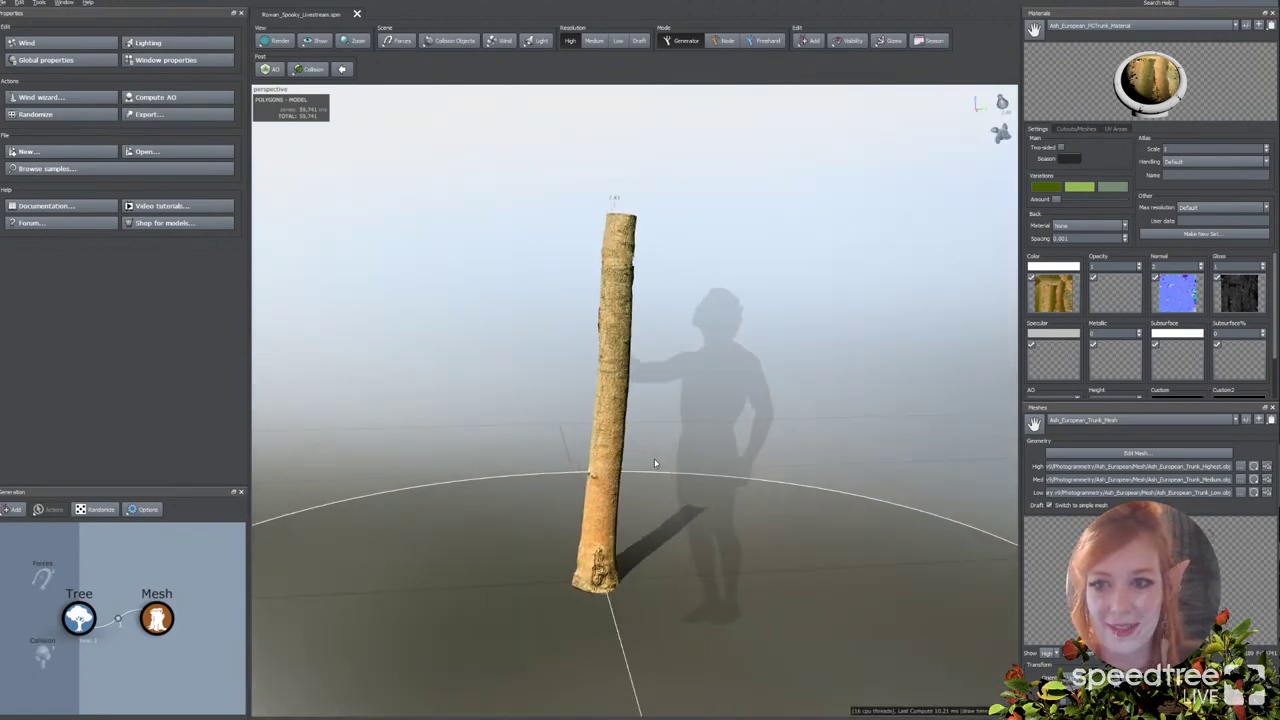
pyautogui.scroll(2, 654, 457)
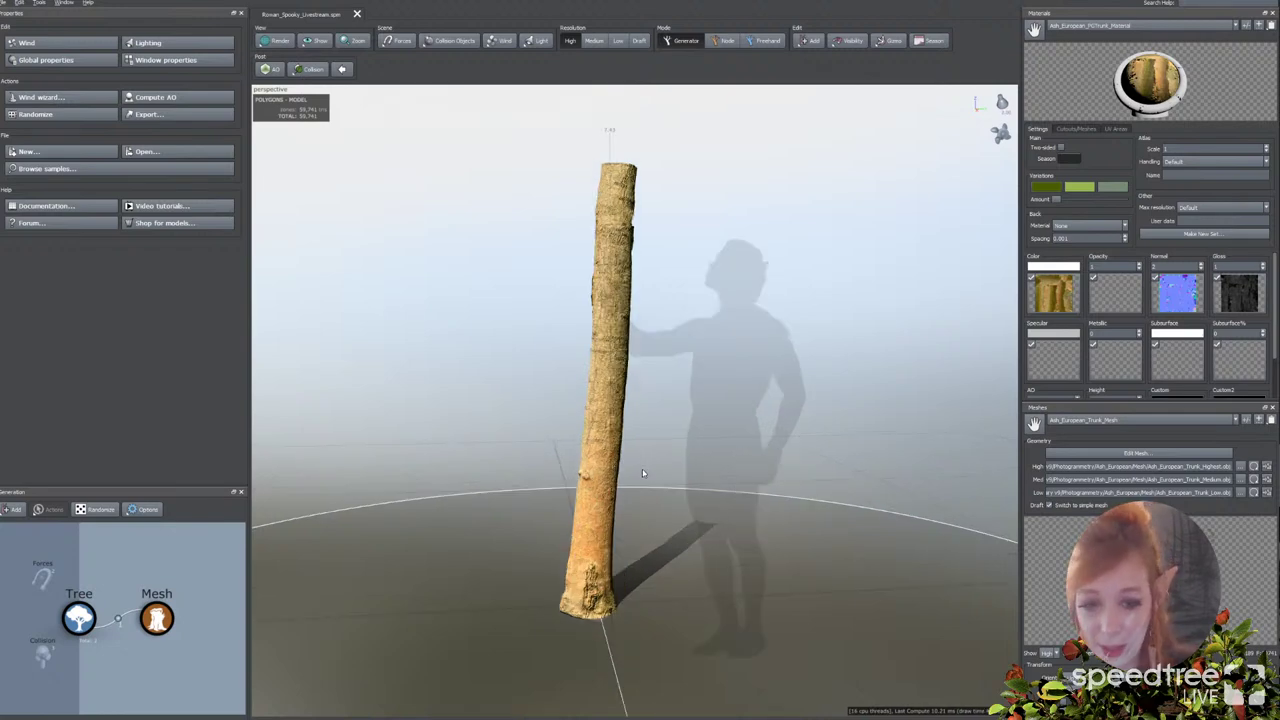
pyautogui.moveTo(642, 472); pyautogui.dragTo(638, 477)
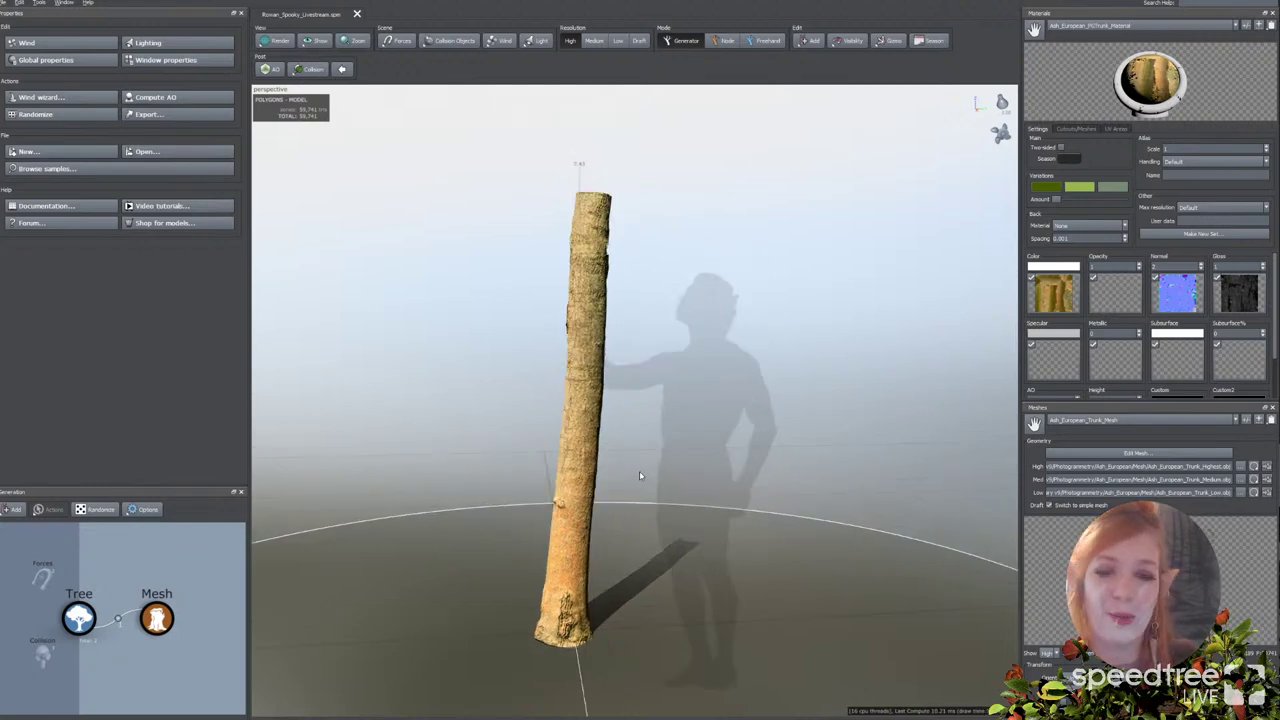
pyautogui.moveTo(639, 474); pyautogui.dragTo(642, 477)
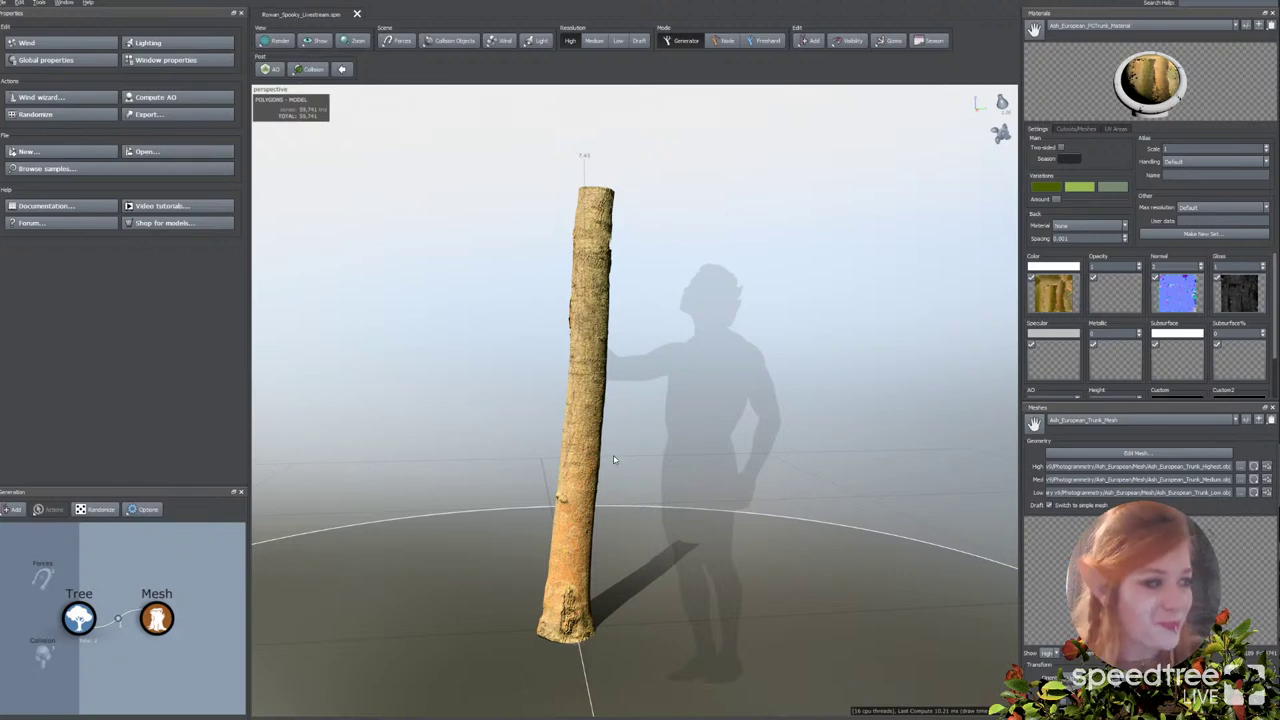
pyautogui.moveTo(571, 475); pyautogui.dragTo(570, 548)
pyautogui.scroll(2, 580, 490)
pyautogui.doubleClick(1045, 407)
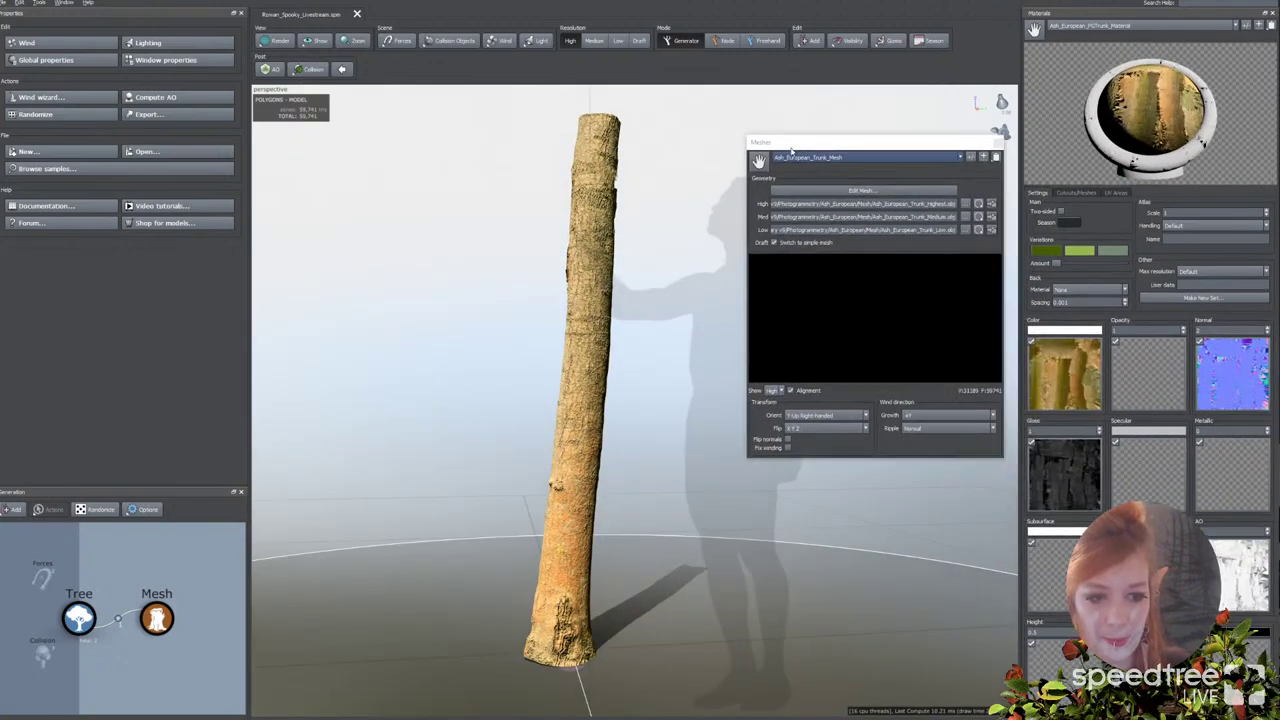
pyautogui.moveTo(869, 335); pyautogui.dragTo(905, 360)
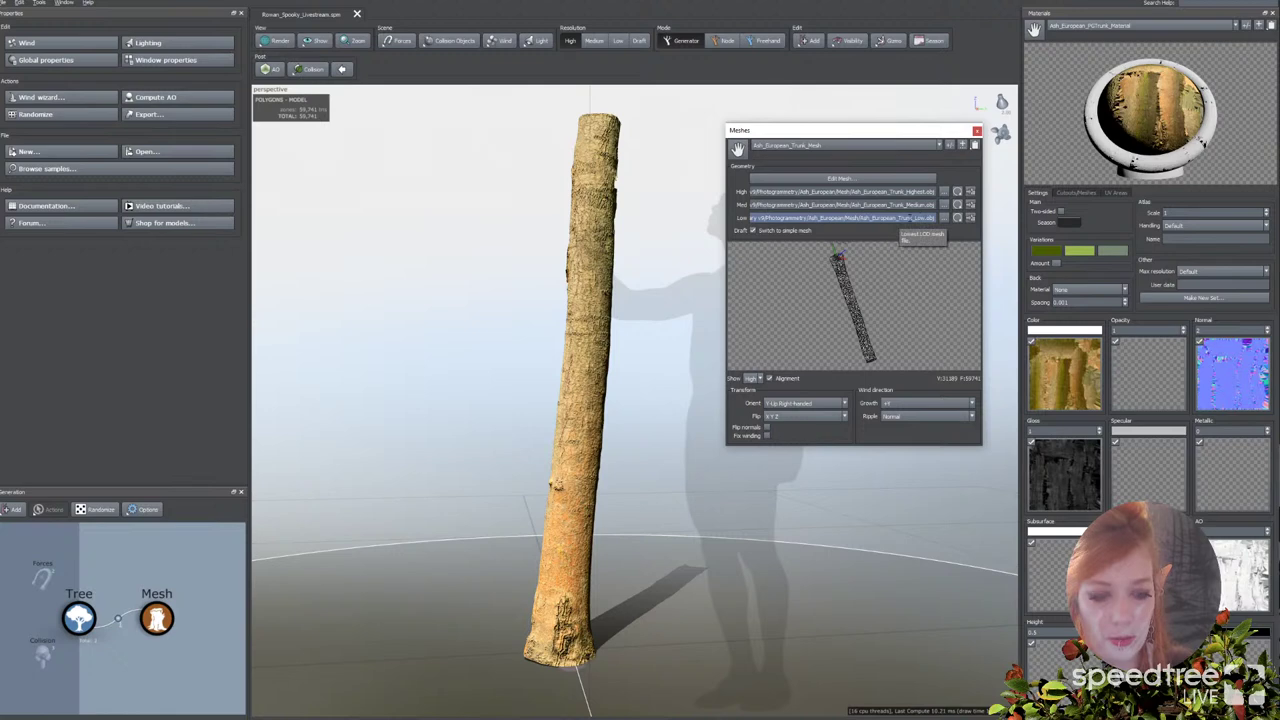
pyautogui.moveTo(852, 137); pyautogui.dragTo(1140, 410)
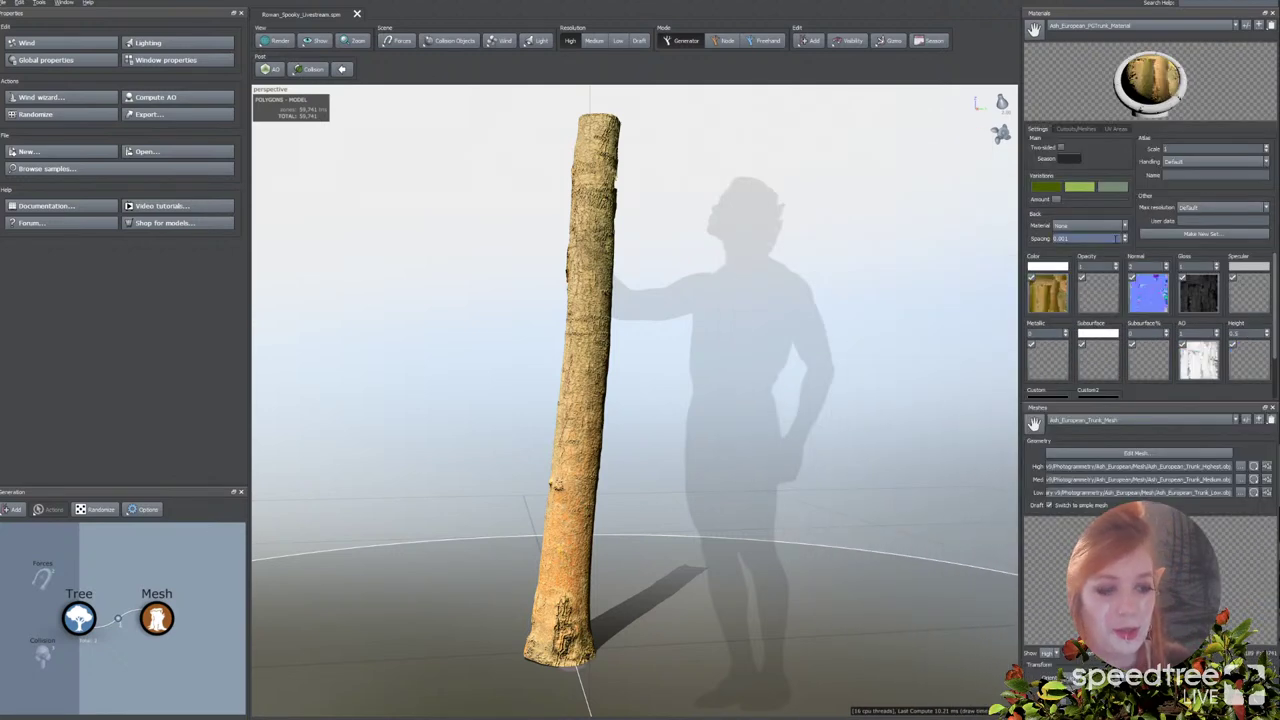
# Step: Add a Mesh Converter generator and attach it as a child of the trunk's Mesh generator
pyautogui.moveTo(659, 269); pyautogui.dragTo(638, 308)
pyautogui.moveTo(638, 308); pyautogui.dragTo(662, 305, button='middle')
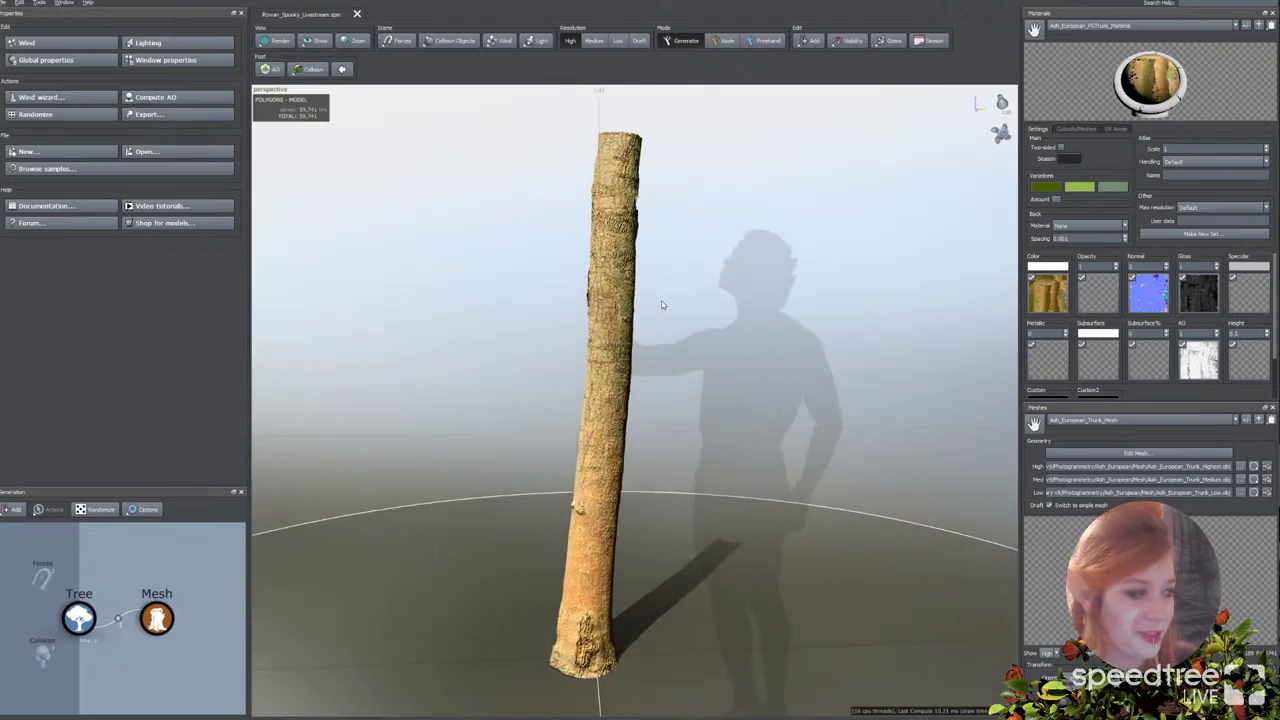
pyautogui.moveTo(661, 304); pyautogui.dragTo(668, 300)
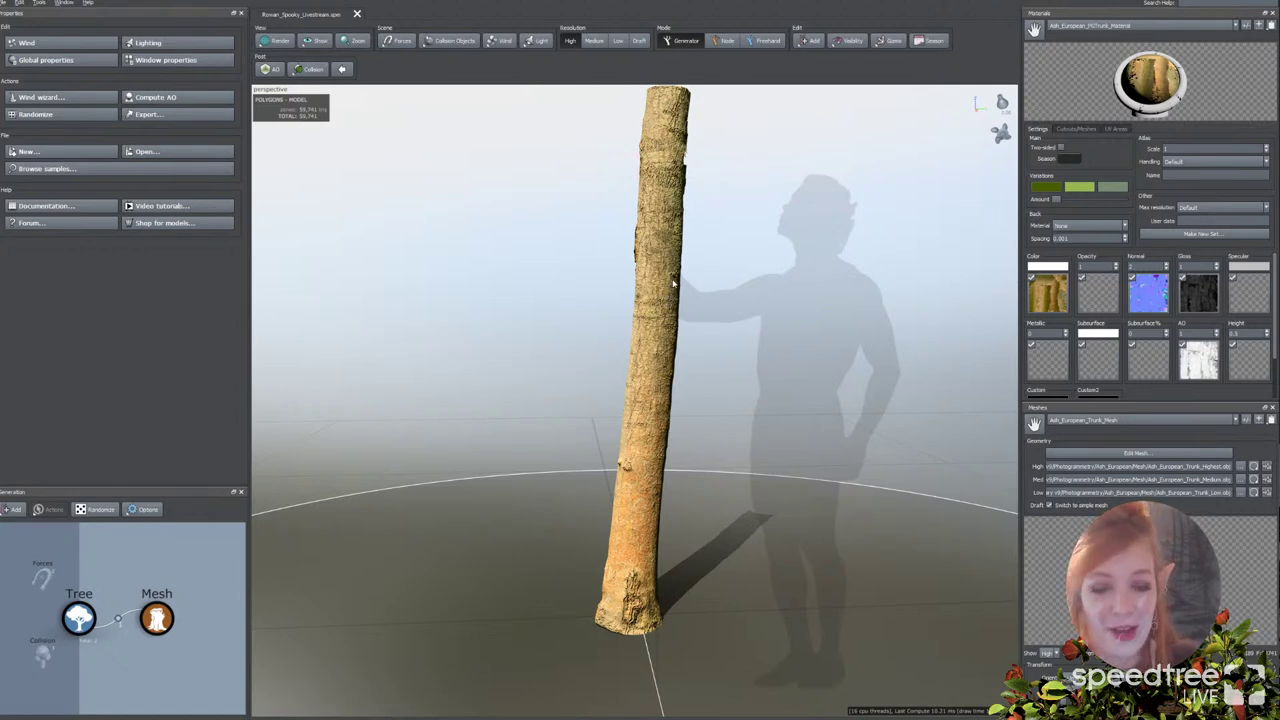
pyautogui.moveTo(673, 285); pyautogui.dragTo(696, 300)
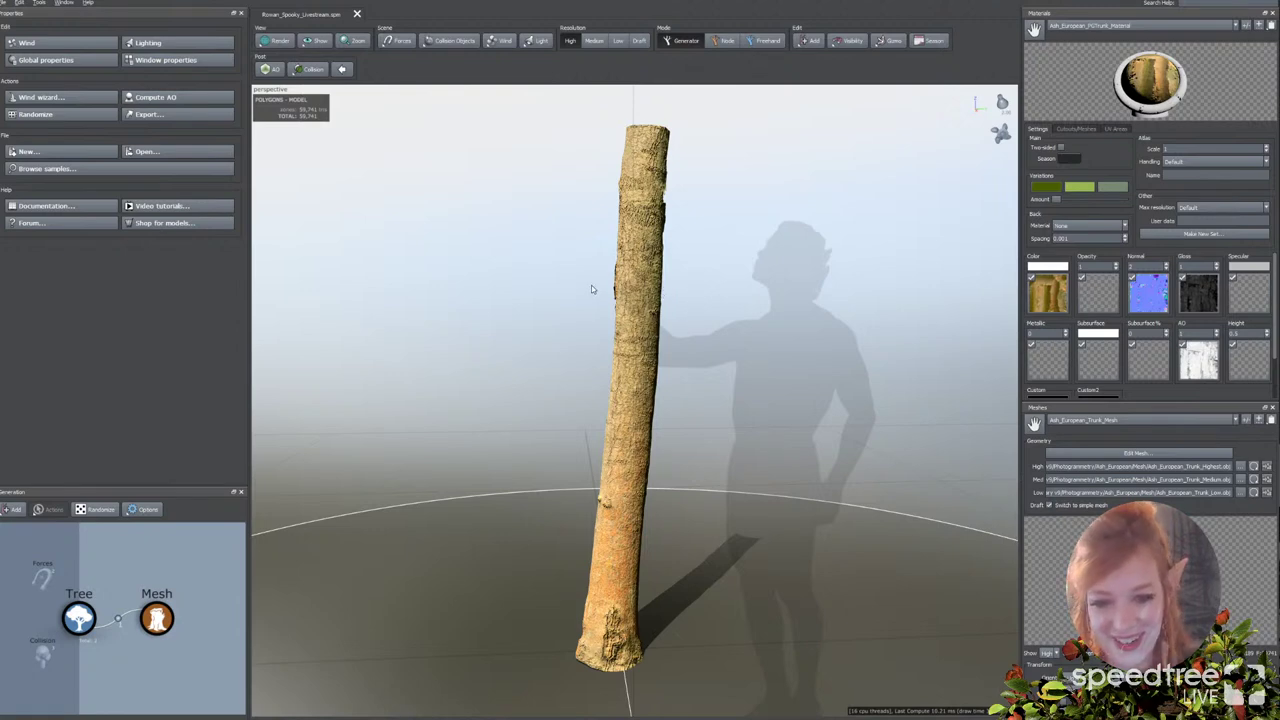
pyautogui.moveTo(591, 288)
pyautogui.mouseDown()
pyautogui.moveTo(673, 290)
pyautogui.moveTo(611, 296)
pyautogui.mouseUp()
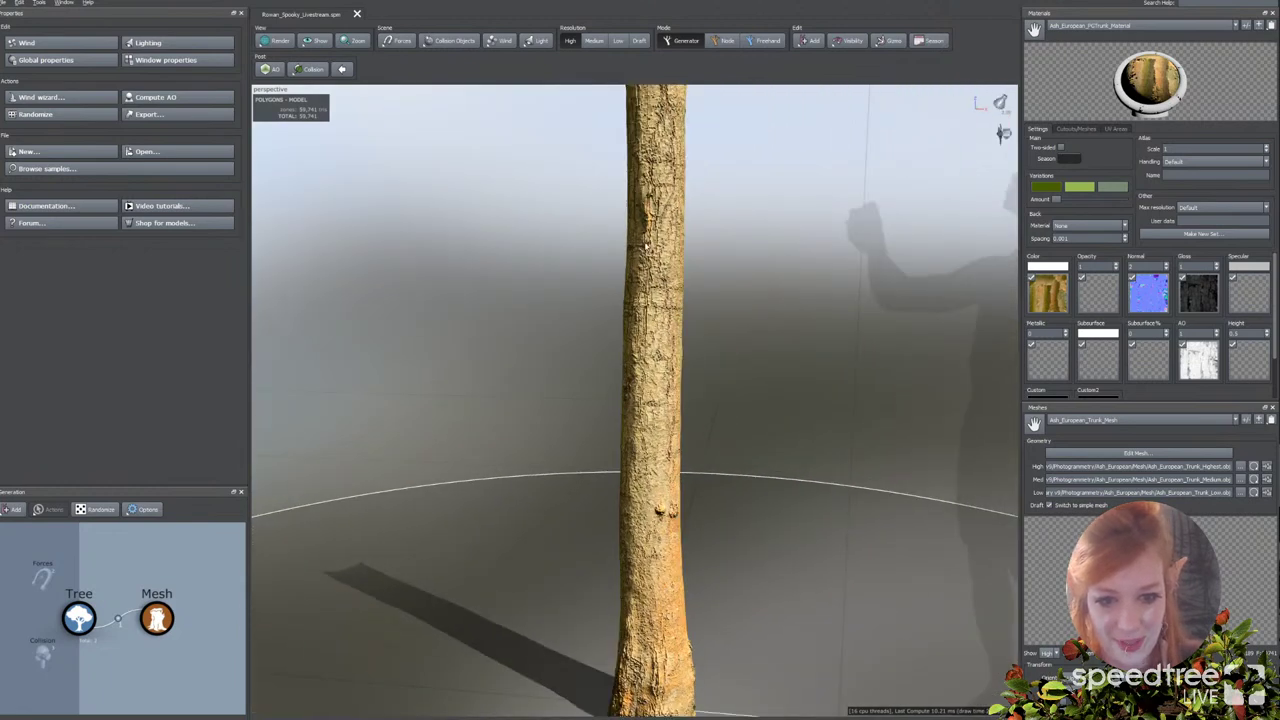
pyautogui.moveTo(689, 530); pyautogui.dragTo(676, 530)
pyautogui.click(668, 538)
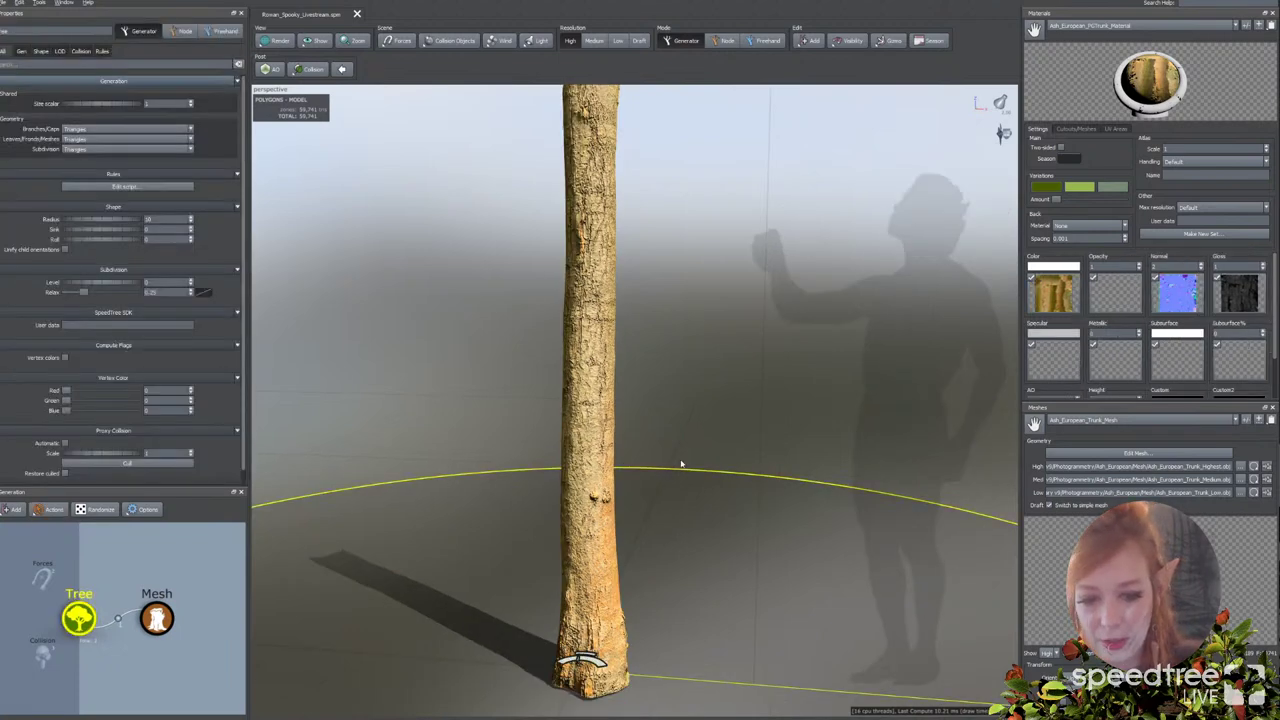
pyautogui.scroll(-4, 678, 463)
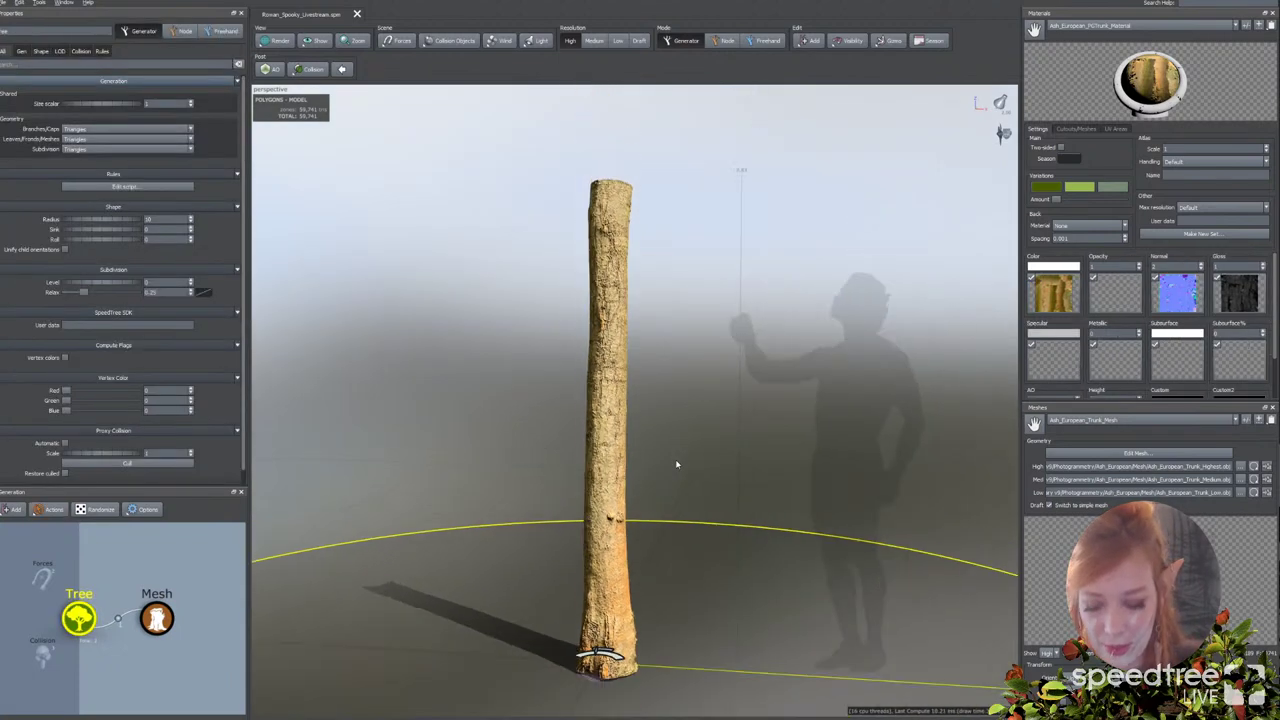
pyautogui.click(810, 42)
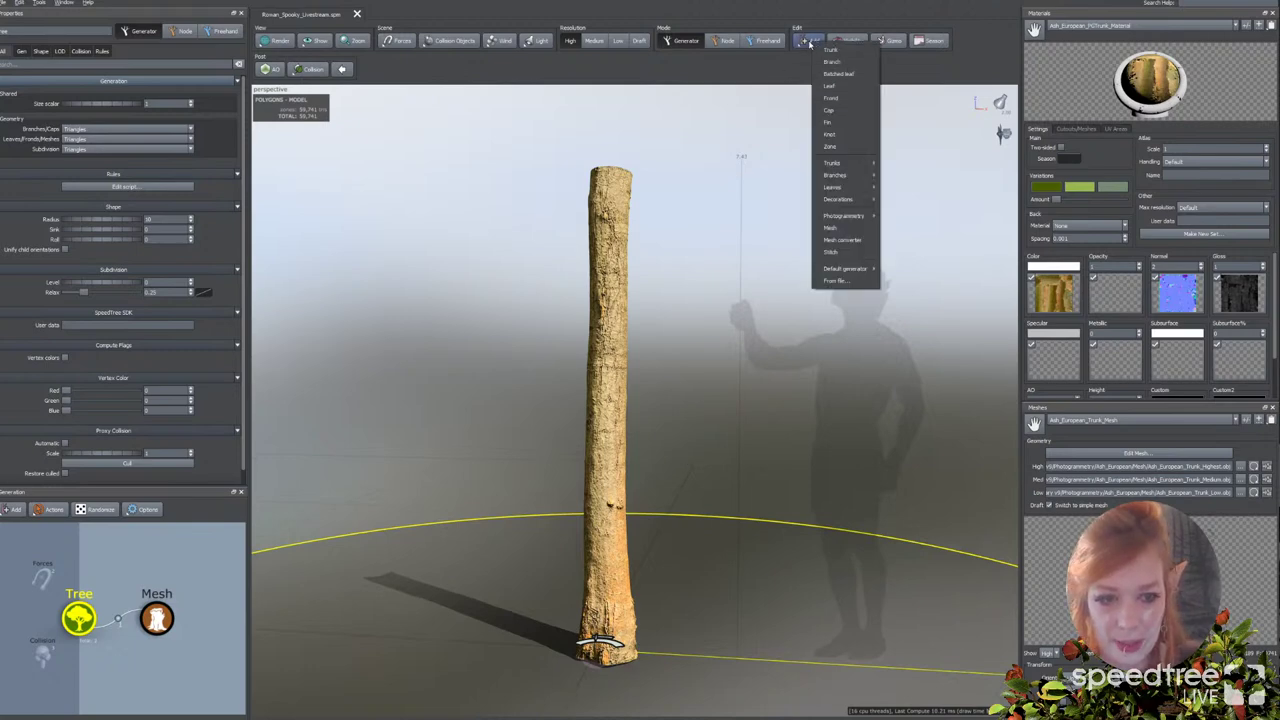
pyautogui.click(840, 240)
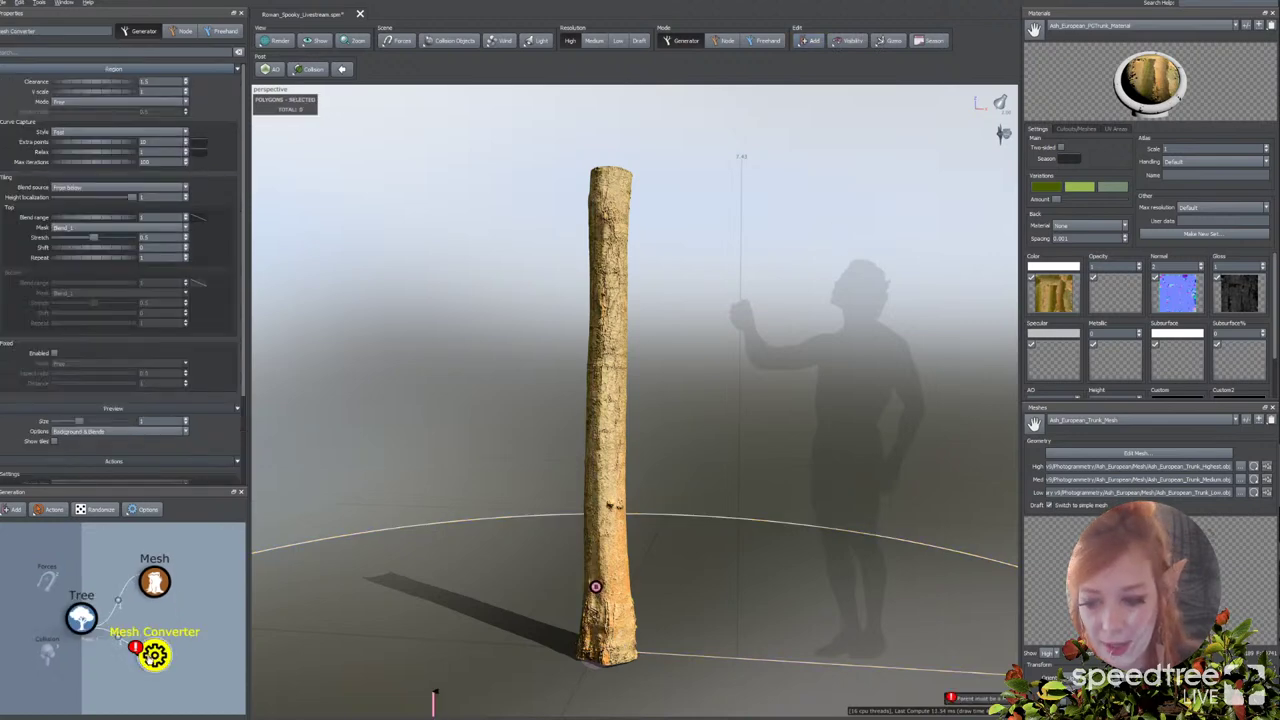
pyautogui.moveTo(154, 653); pyautogui.dragTo(152, 589)
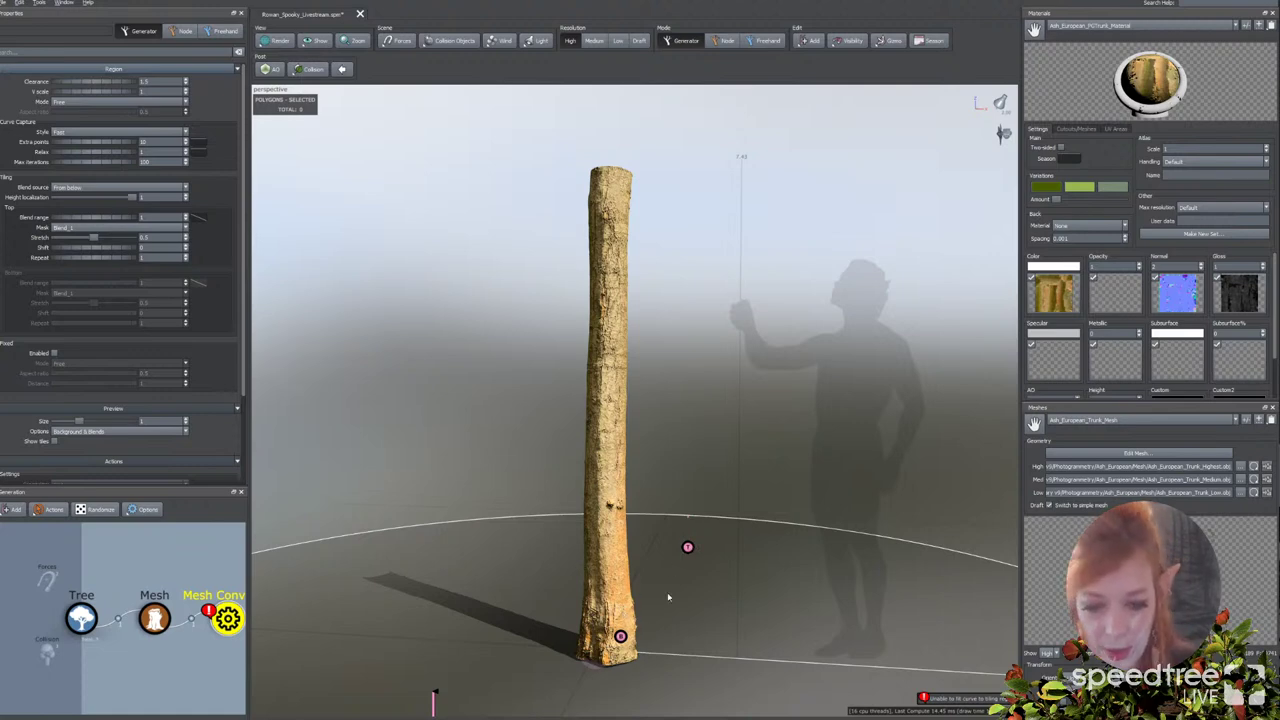
# Step: Place the Mesh Converter's top marker near the trunk's upper end and its bottom marker just above the flared base
pyautogui.click(687, 547)
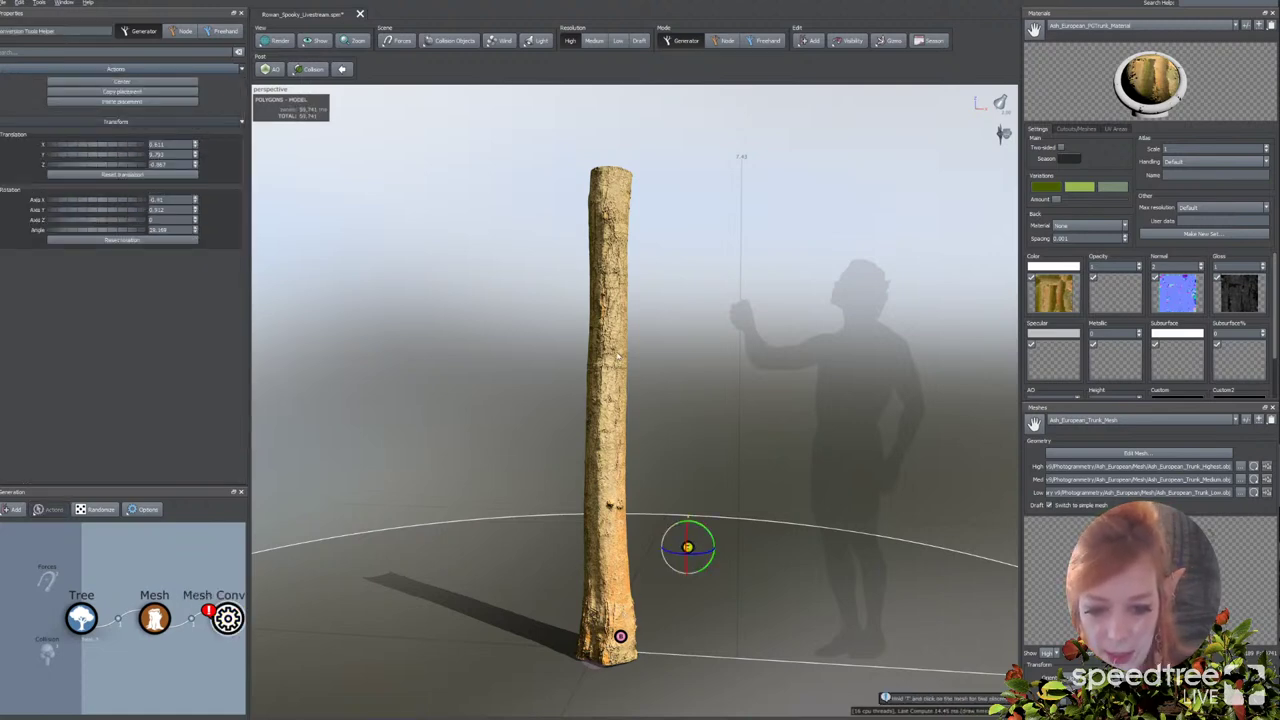
pyautogui.click(612, 201)
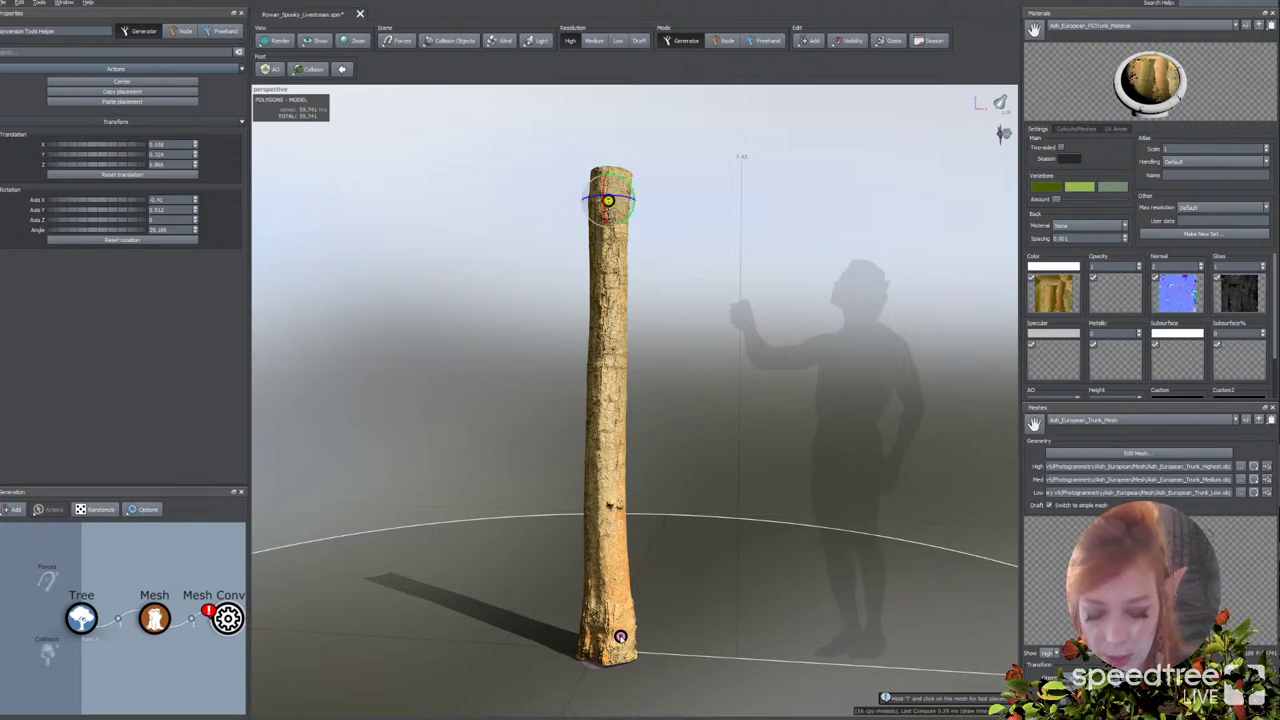
pyautogui.click(620, 636)
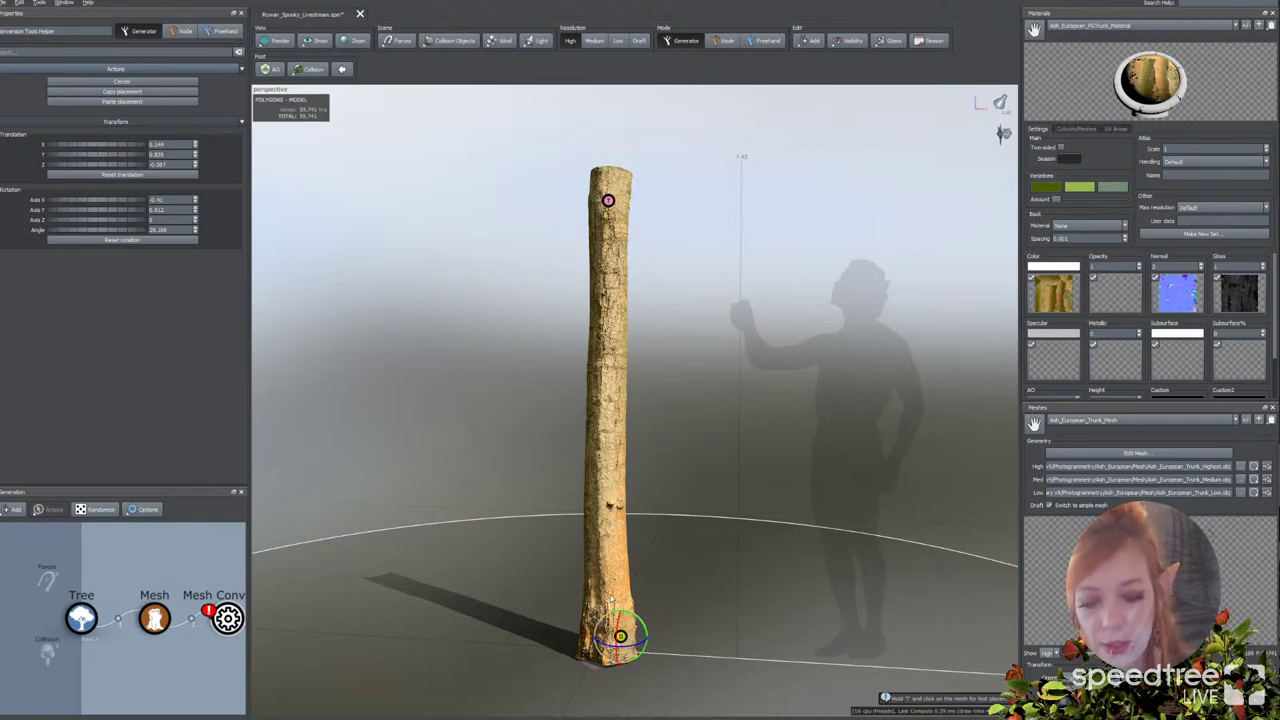
pyautogui.moveTo(620, 636); pyautogui.dragTo(608, 595)
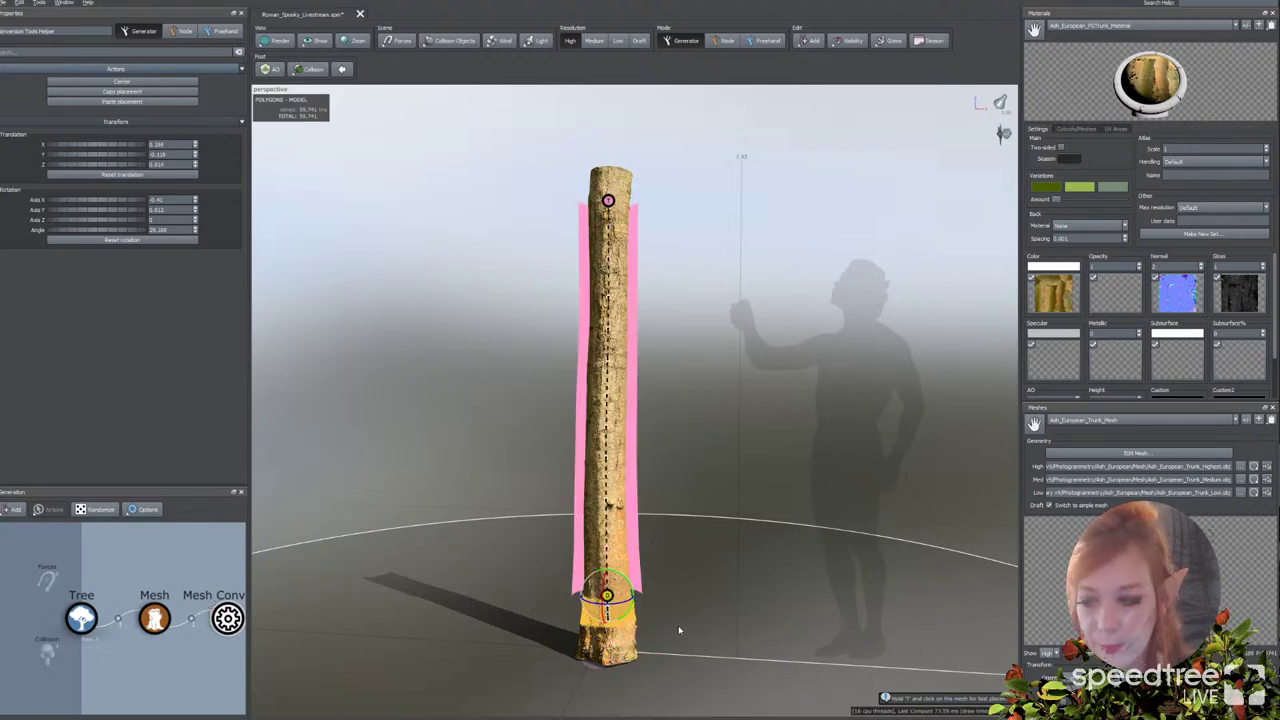
# Step: Fine-tune the Mesh Converter's top marker, moving it slightly while keeping it centred just below the trunk's cut upper end
pyautogui.moveTo(688, 576)
pyautogui.mouseDown()
pyautogui.moveTo(671, 591)
pyautogui.moveTo(623, 583)
pyautogui.moveTo(671, 592)
pyautogui.mouseUp()
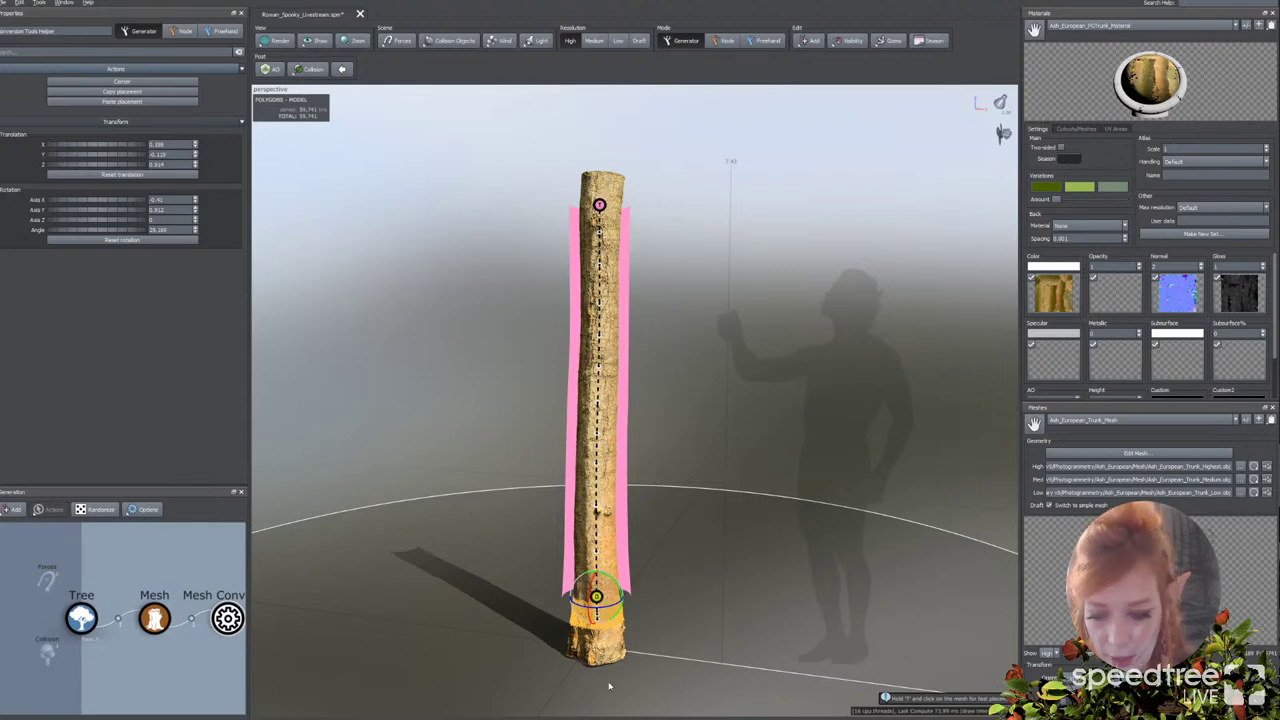
pyautogui.moveTo(577, 665)
pyautogui.mouseDown()
pyautogui.moveTo(667, 657)
pyautogui.moveTo(582, 660)
pyautogui.mouseUp()
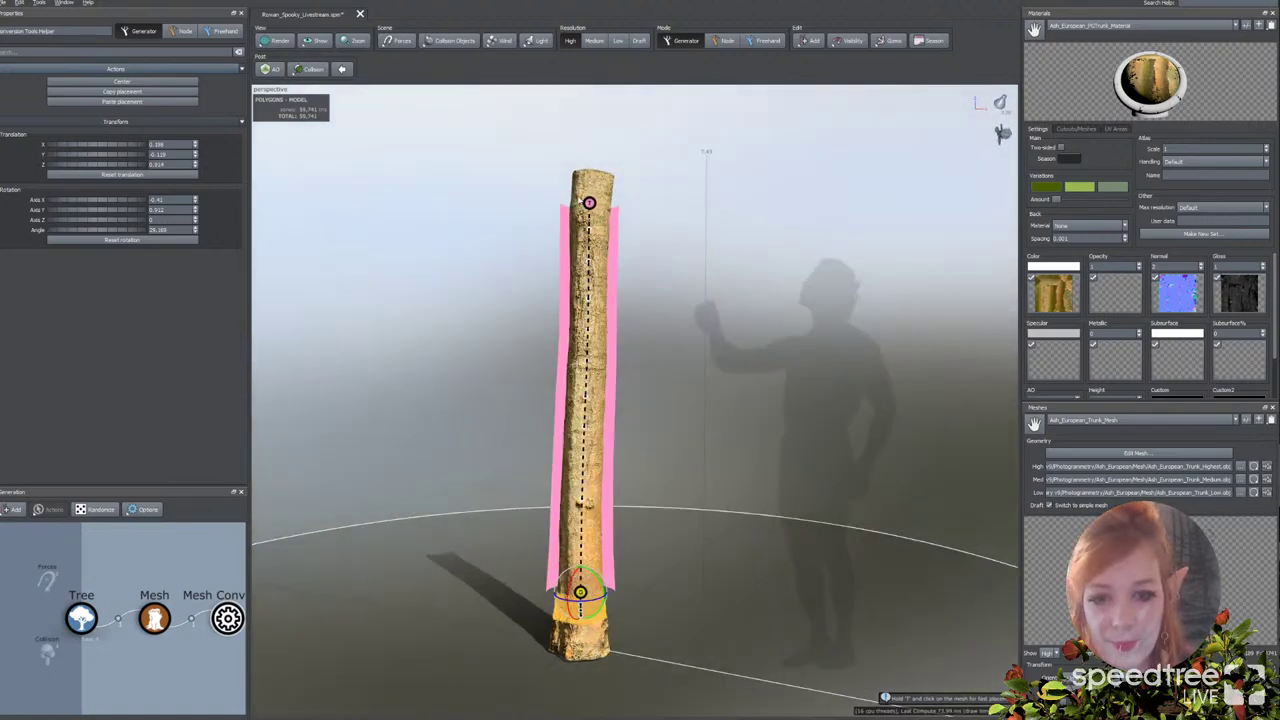
pyautogui.click(589, 204)
pyautogui.click(590, 203)
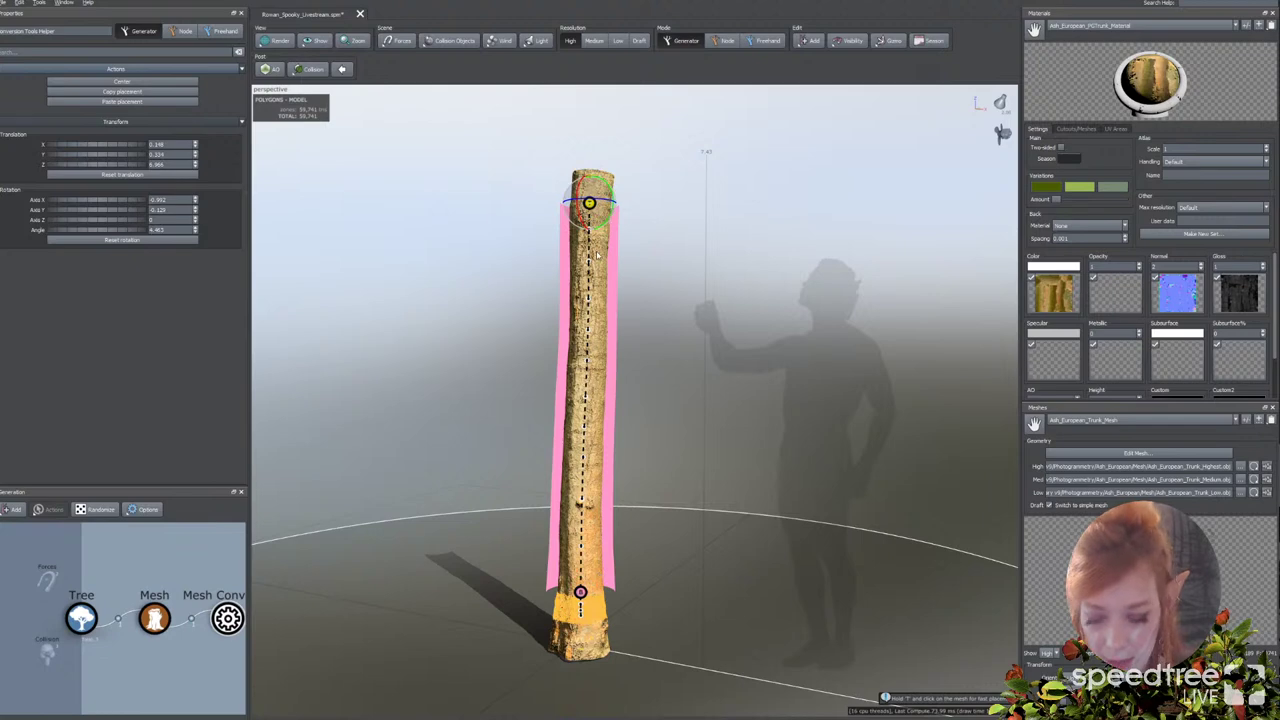
pyautogui.moveTo(595, 246); pyautogui.dragTo(599, 264)
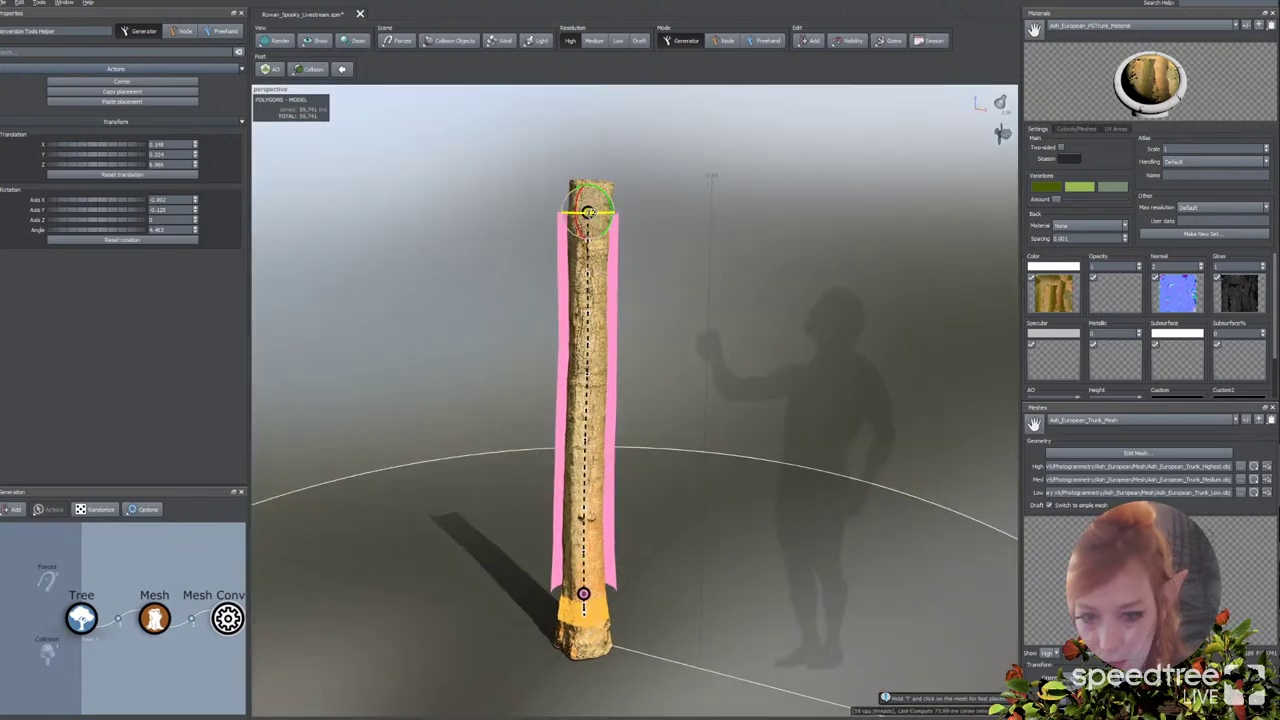
pyautogui.click(590, 212)
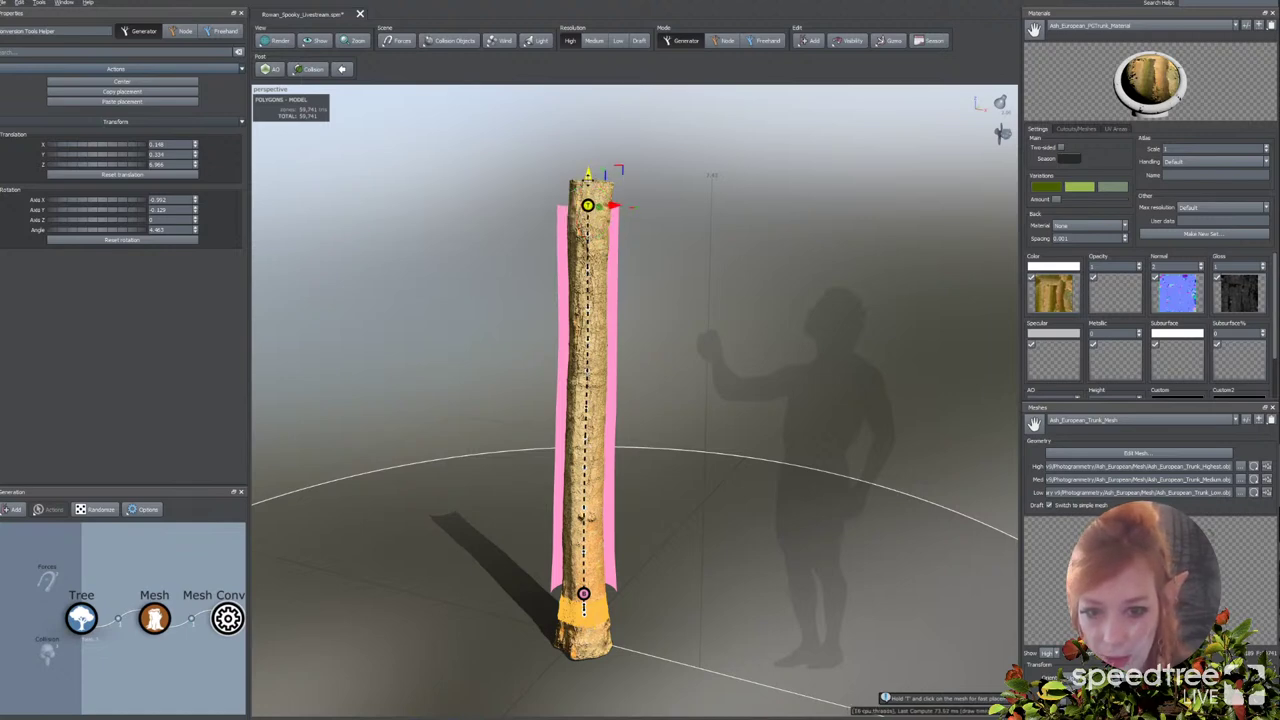
pyautogui.moveTo(588, 212); pyautogui.dragTo(598, 173)
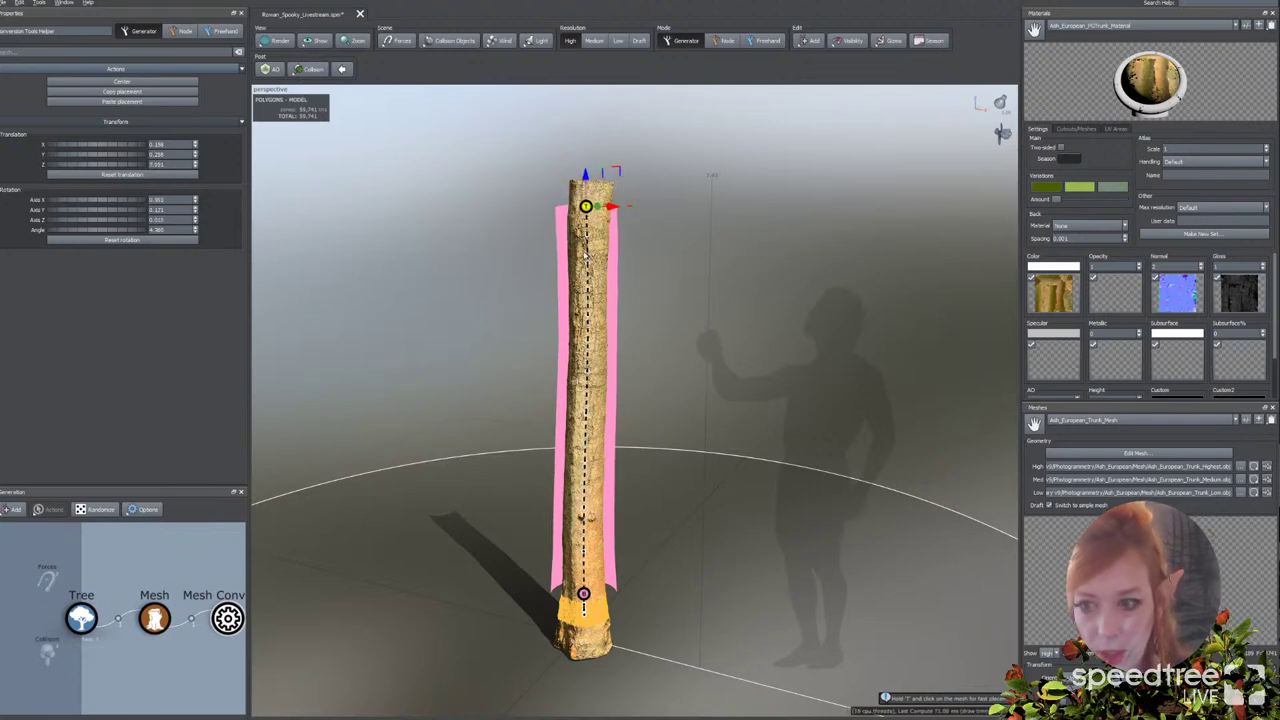
# Step: Centre the Mesh Converter's top marker inside the trunk and raise it closer to the trunk's cut upper end
pyautogui.moveTo(587, 252); pyautogui.dragTo(571, 230)
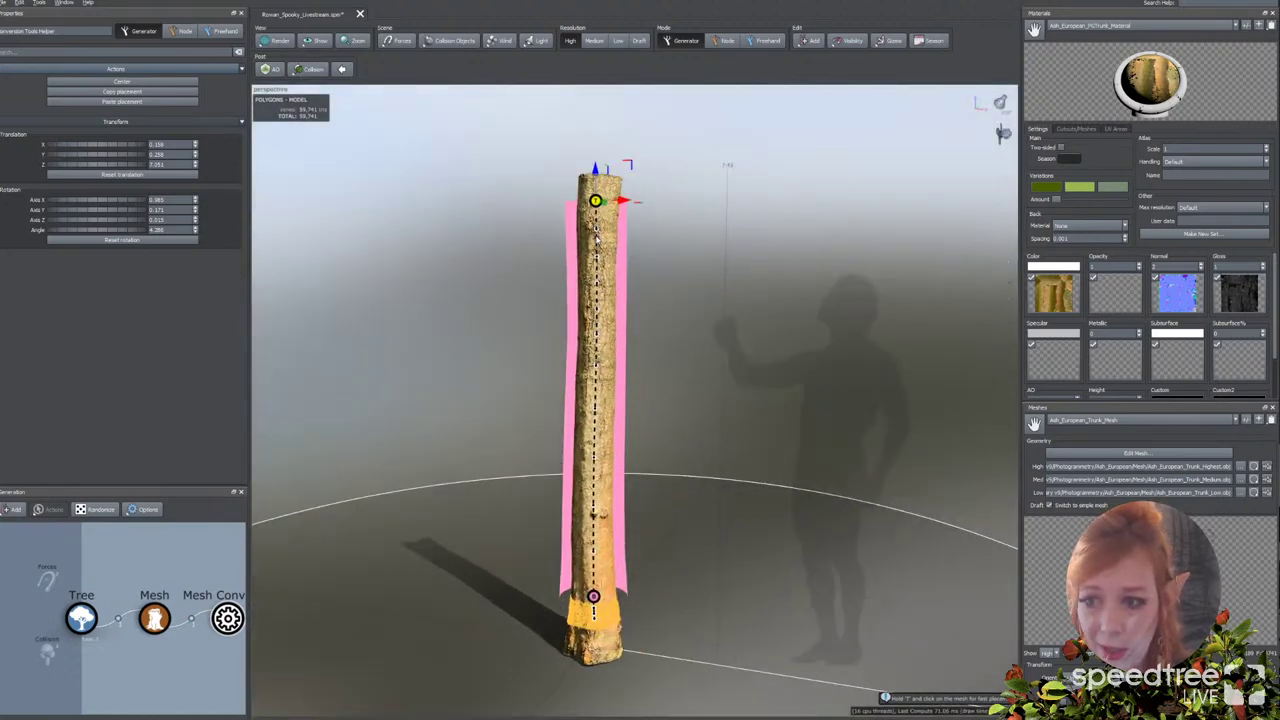
pyautogui.click(188, 82)
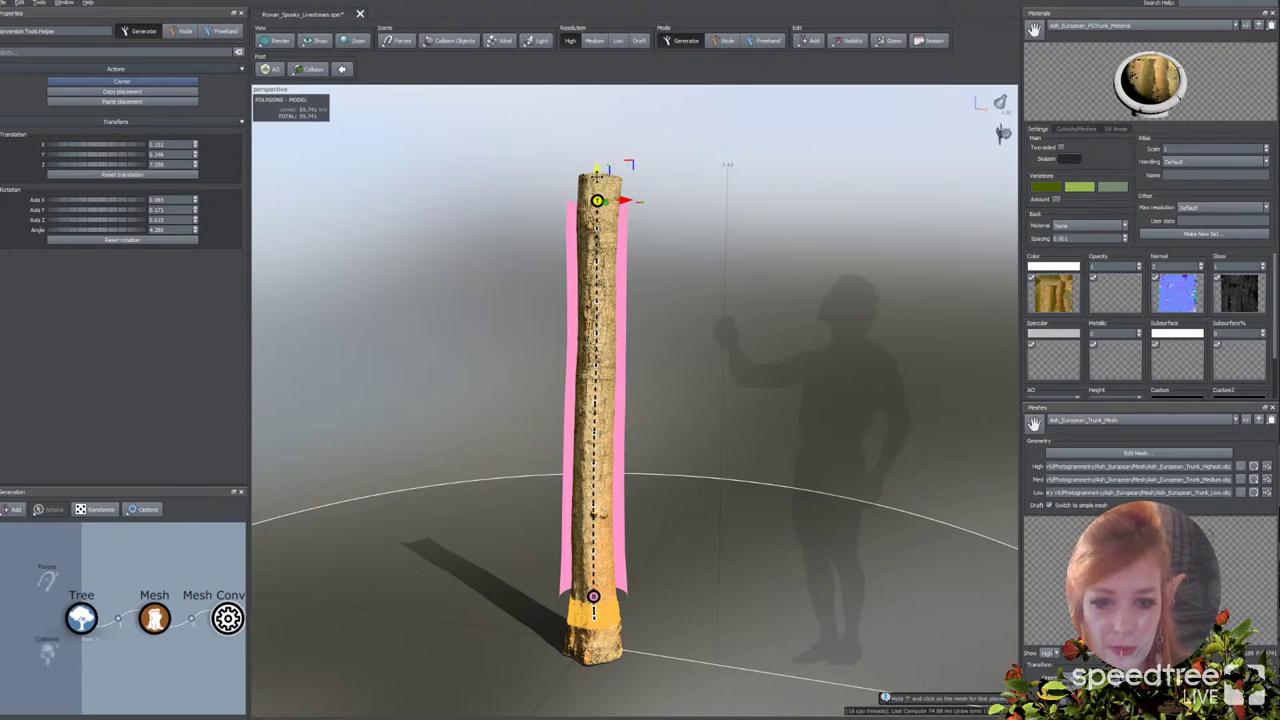
pyautogui.click(602, 176)
pyautogui.click(598, 201)
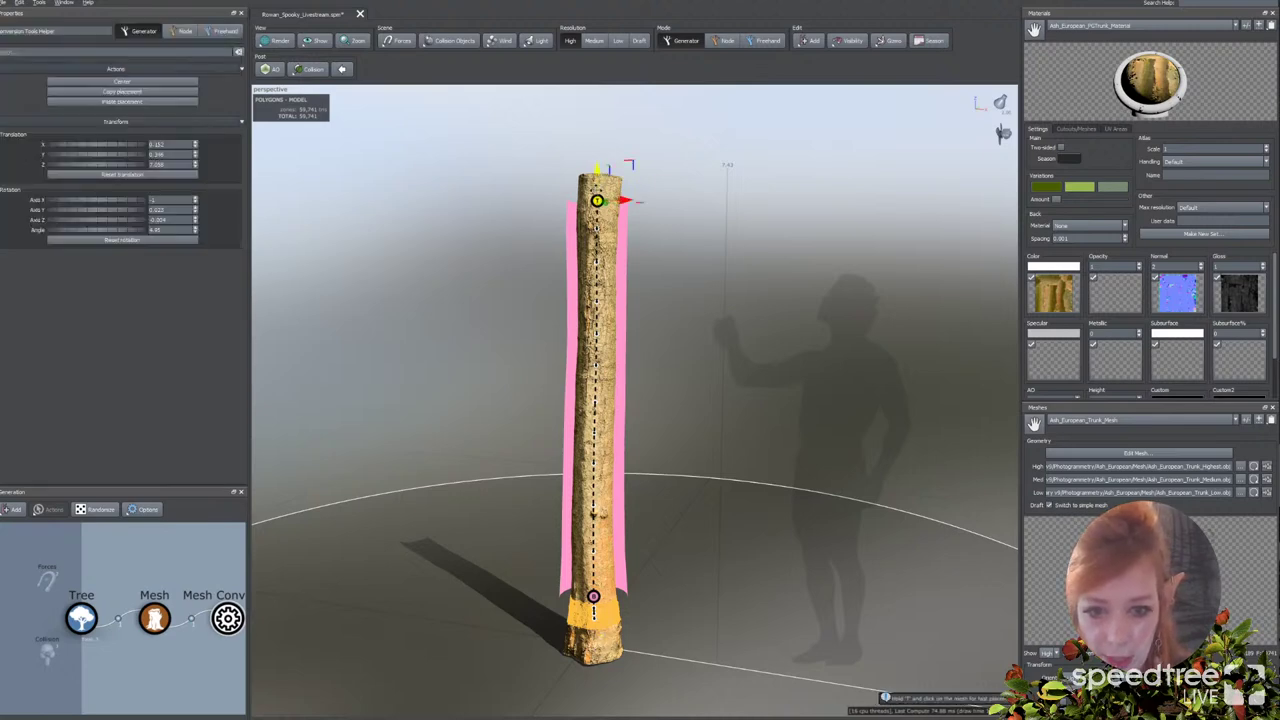
pyautogui.moveTo(600, 174)
pyautogui.mouseDown()
pyautogui.moveTo(607, 158)
pyautogui.moveTo(618, 172)
pyautogui.mouseUp()
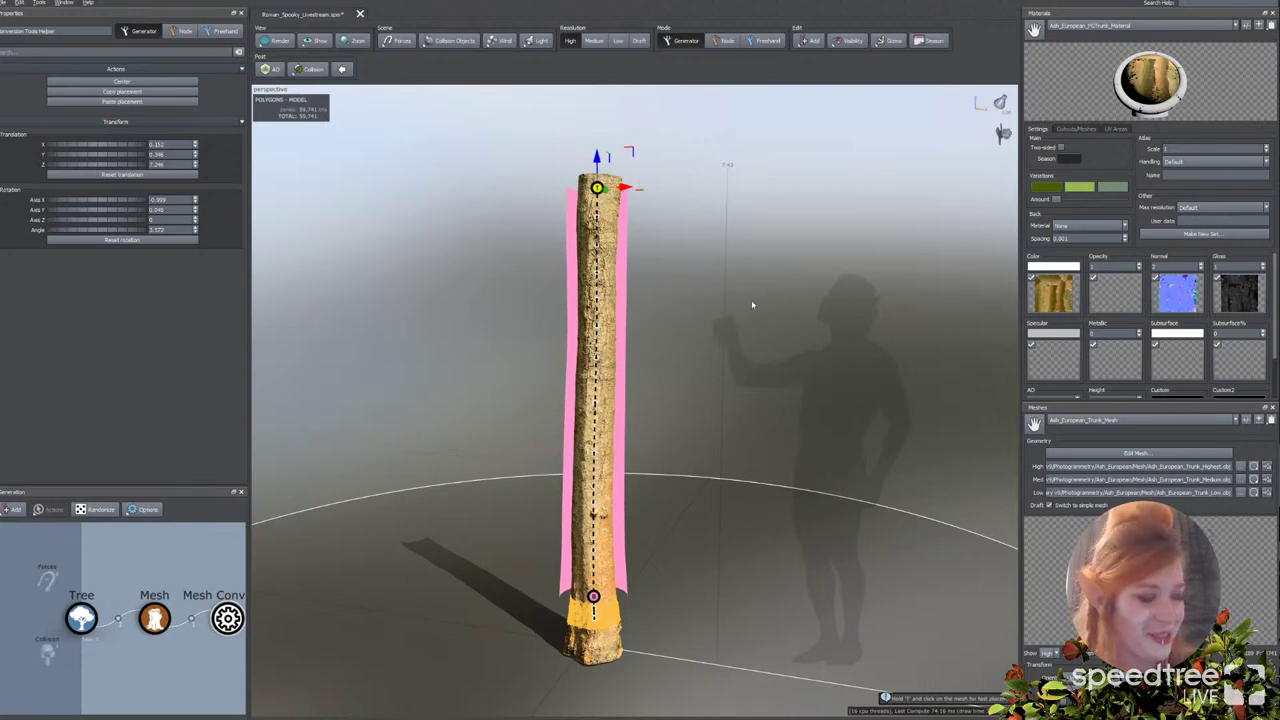
# Step: Lower the Mesh Converter's bottom marker into the flared base and display the converter's updated texture preview
pyautogui.moveTo(681, 297); pyautogui.dragTo(676, 306)
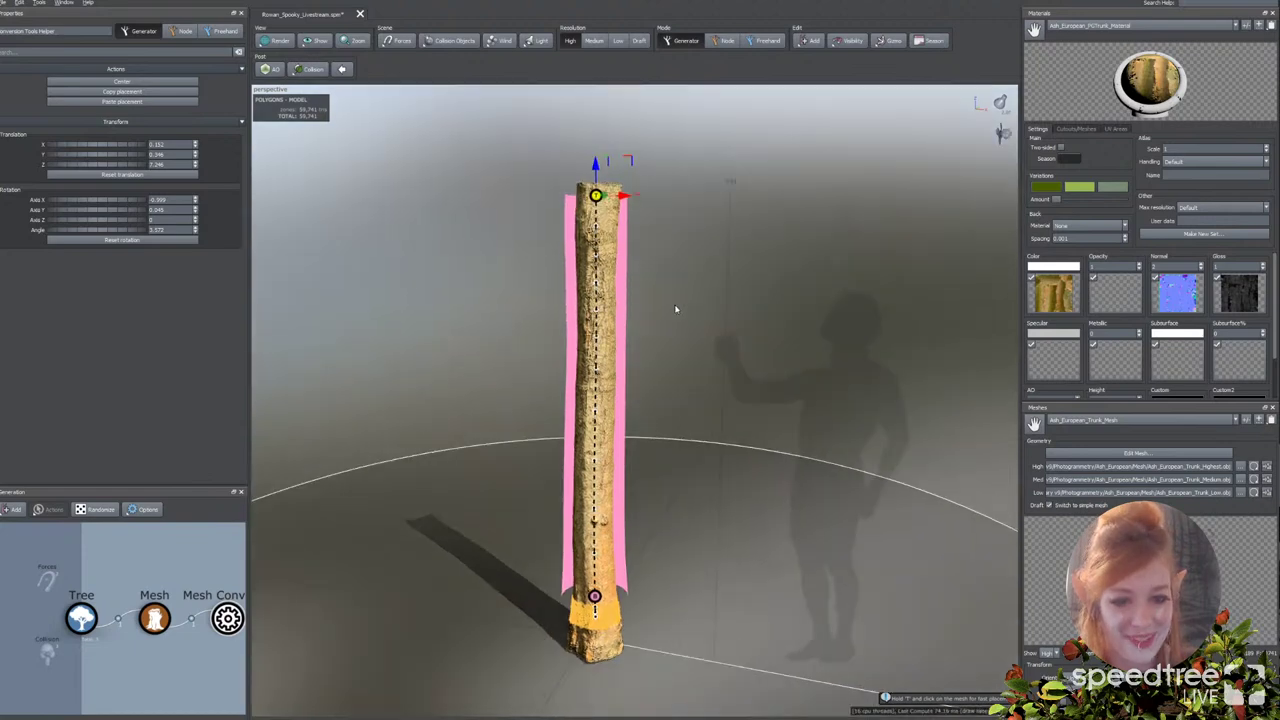
pyautogui.click(594, 598)
pyautogui.moveTo(700, 571); pyautogui.dragTo(702, 556)
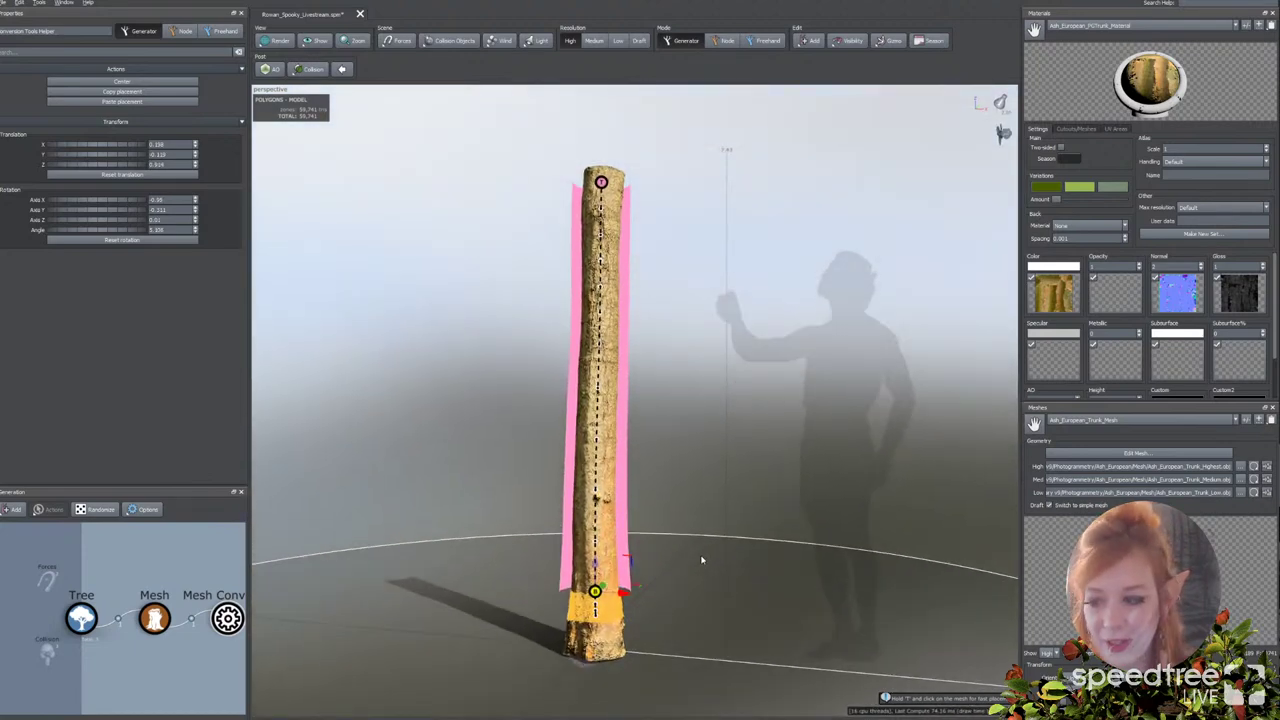
pyautogui.moveTo(702, 556); pyautogui.dragTo(703, 544, button='middle')
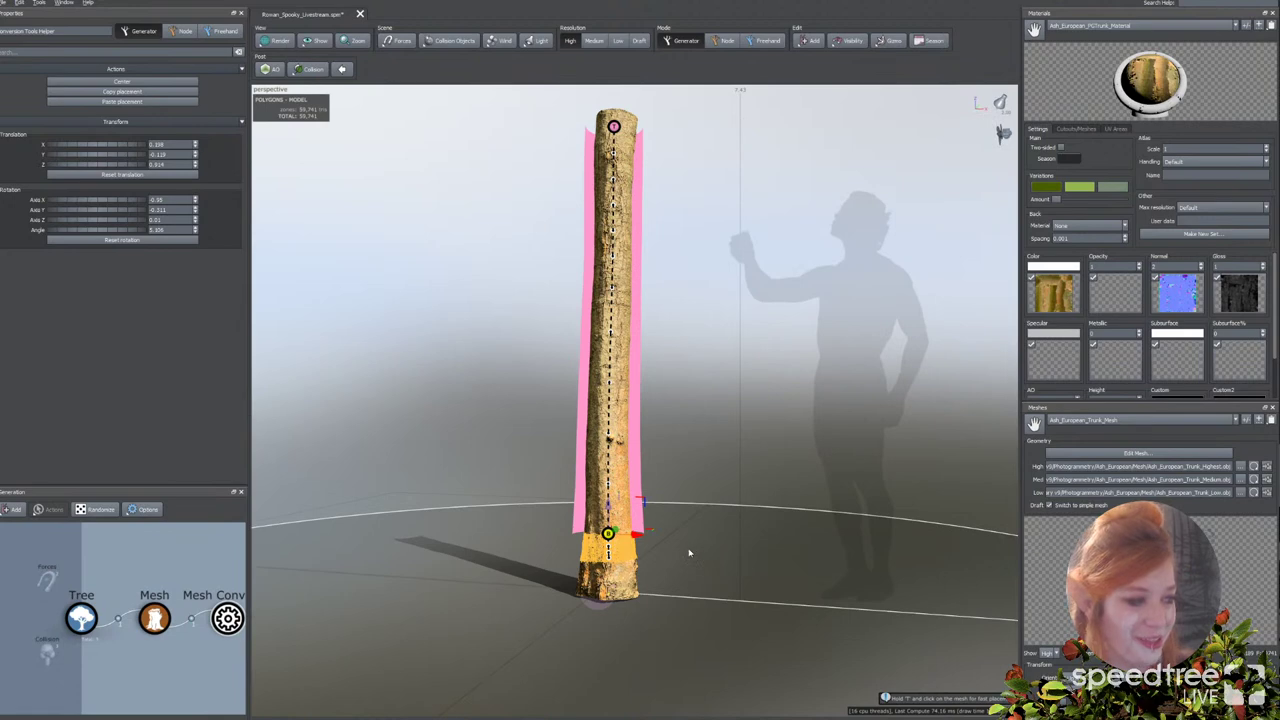
pyautogui.moveTo(689, 552); pyautogui.dragTo(683, 554)
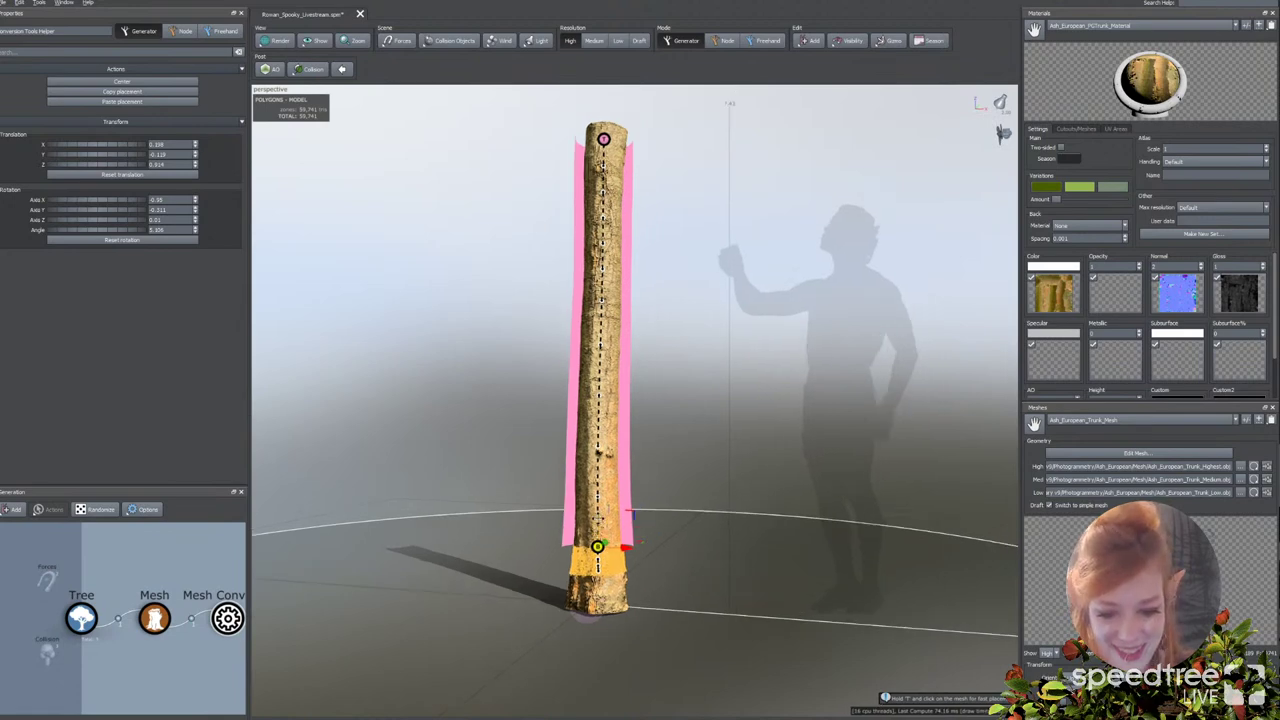
pyautogui.click(598, 522)
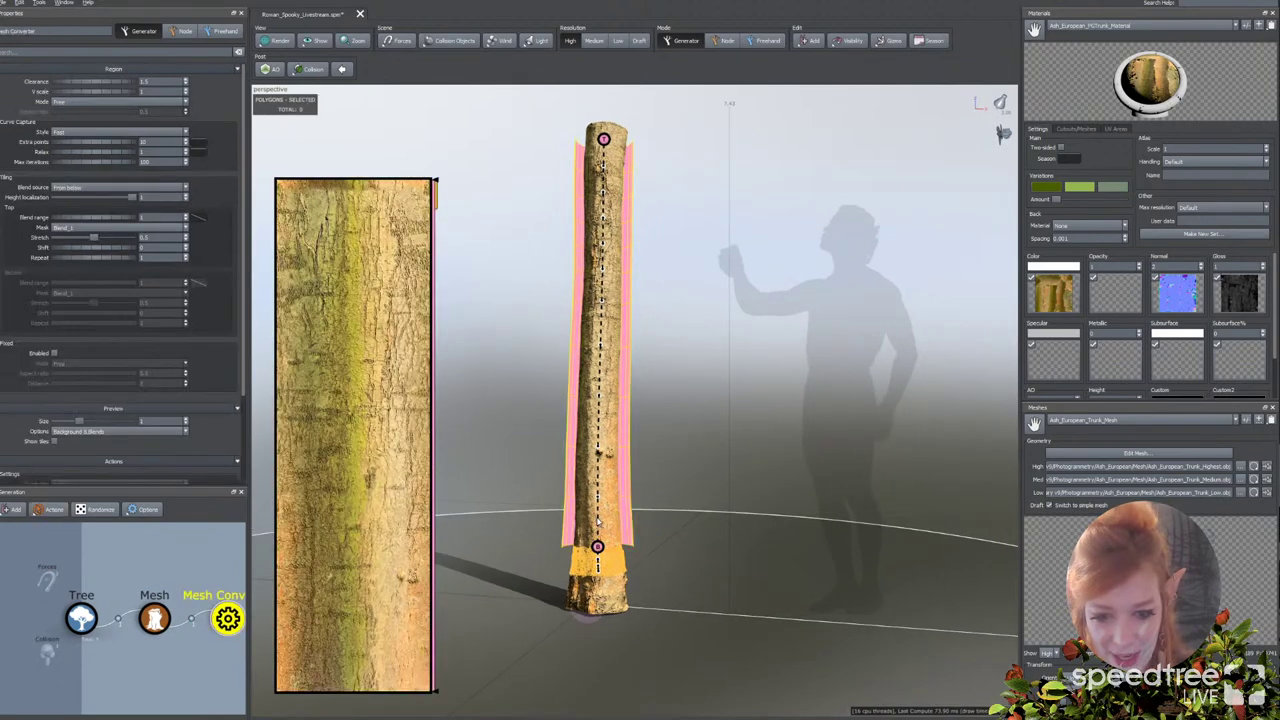
pyautogui.click(600, 548)
pyautogui.moveTo(598, 527); pyautogui.dragTo(598, 549)
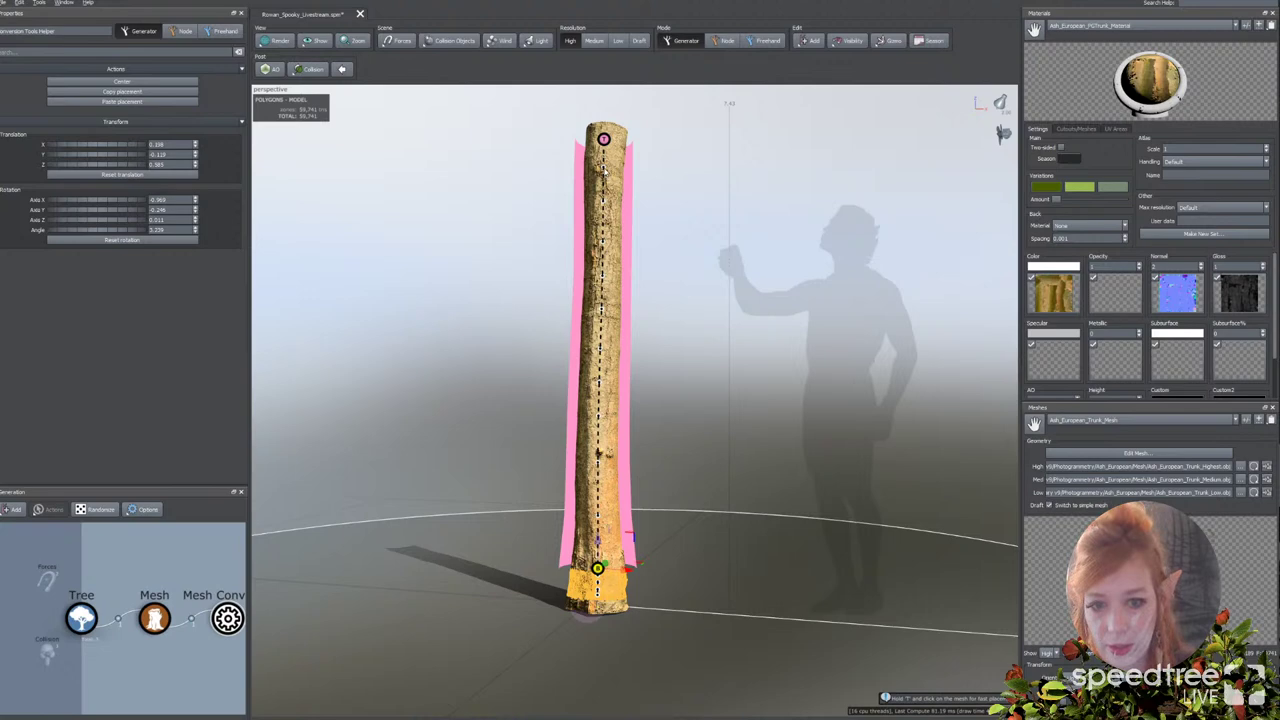
pyautogui.click(227, 618)
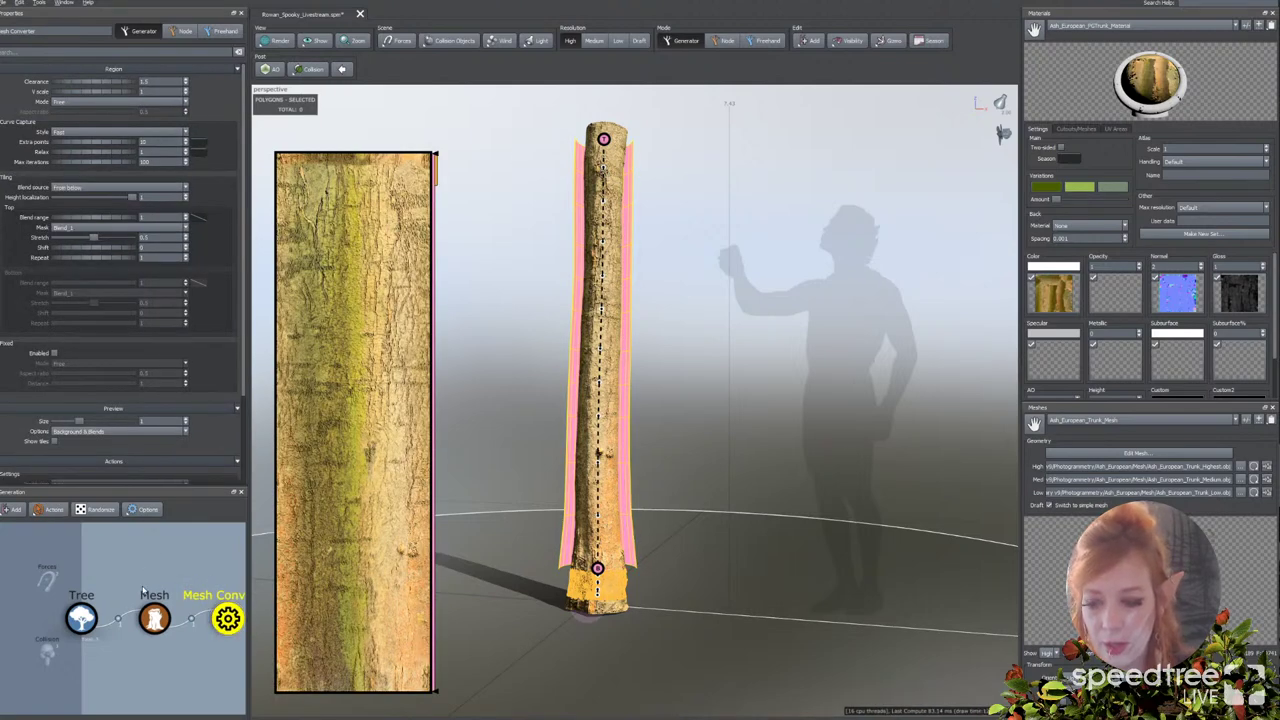
# Step: Add a Trunk generator as a child of the Tree node
pyautogui.click(81, 618)
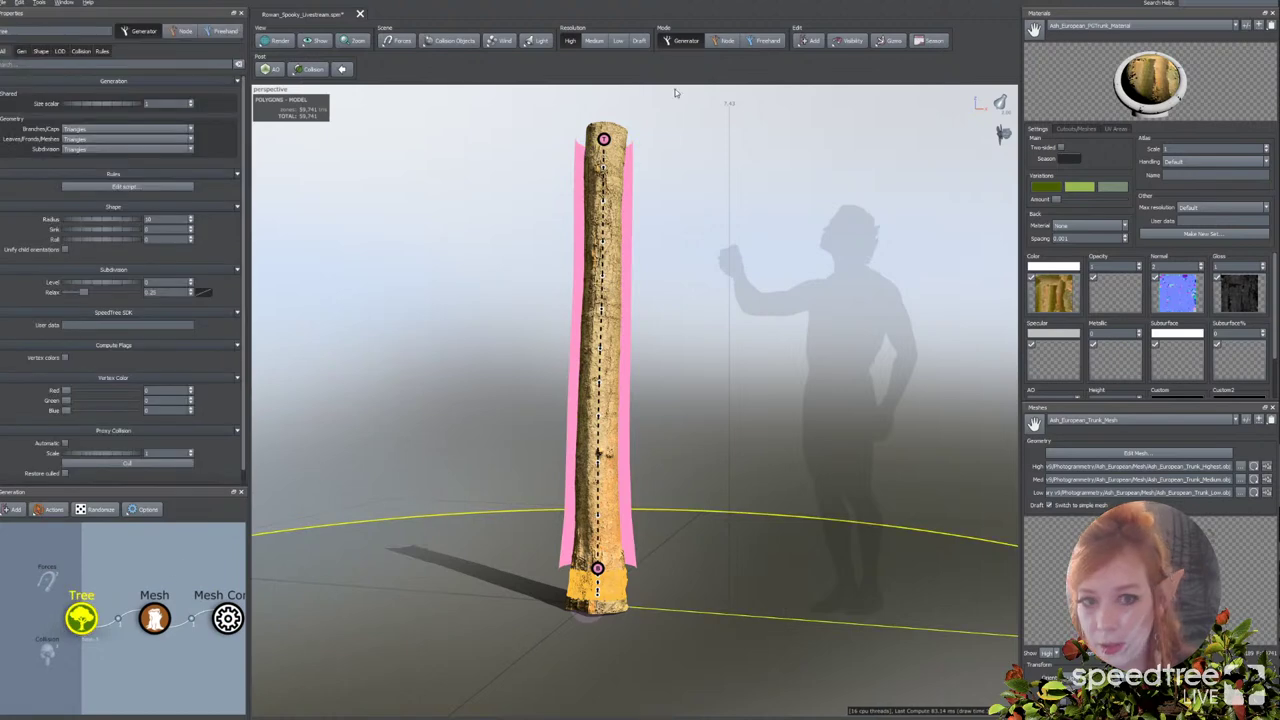
pyautogui.click(808, 40)
pyautogui.click(825, 50)
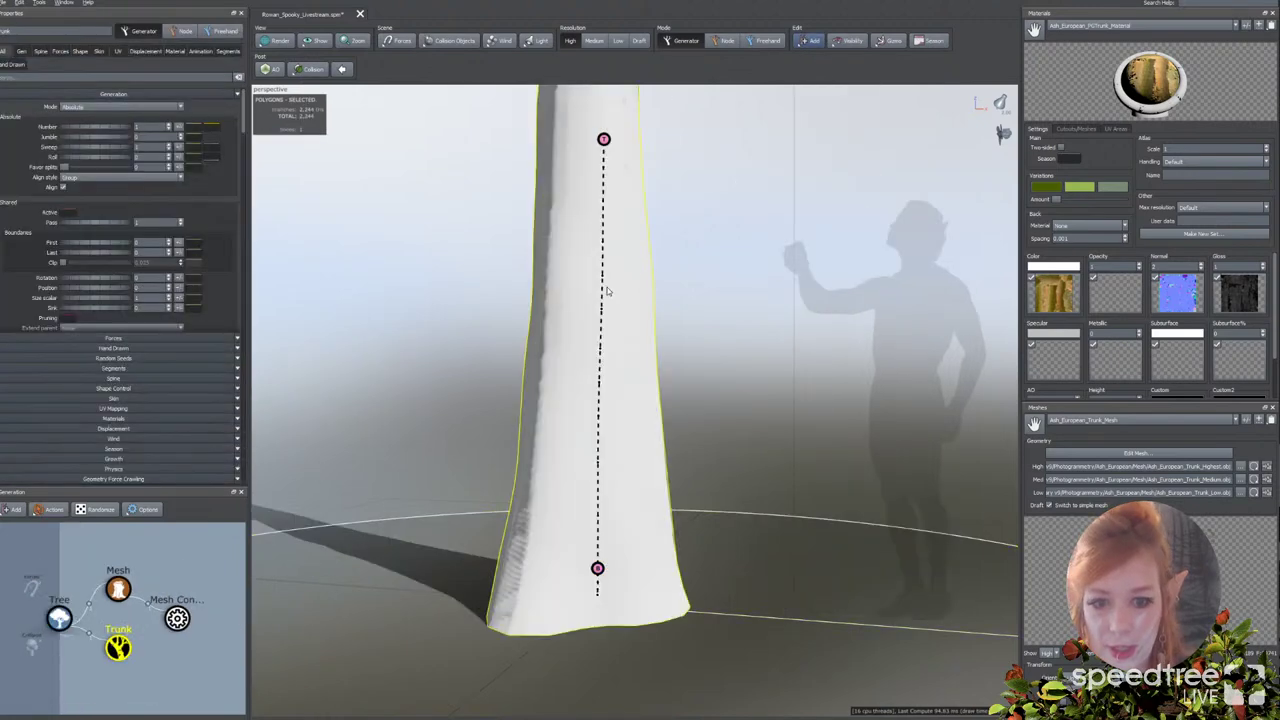
# Step: Turn on hints for the added trunk and examine its spine points and Segments properties
pyautogui.click(314, 41)
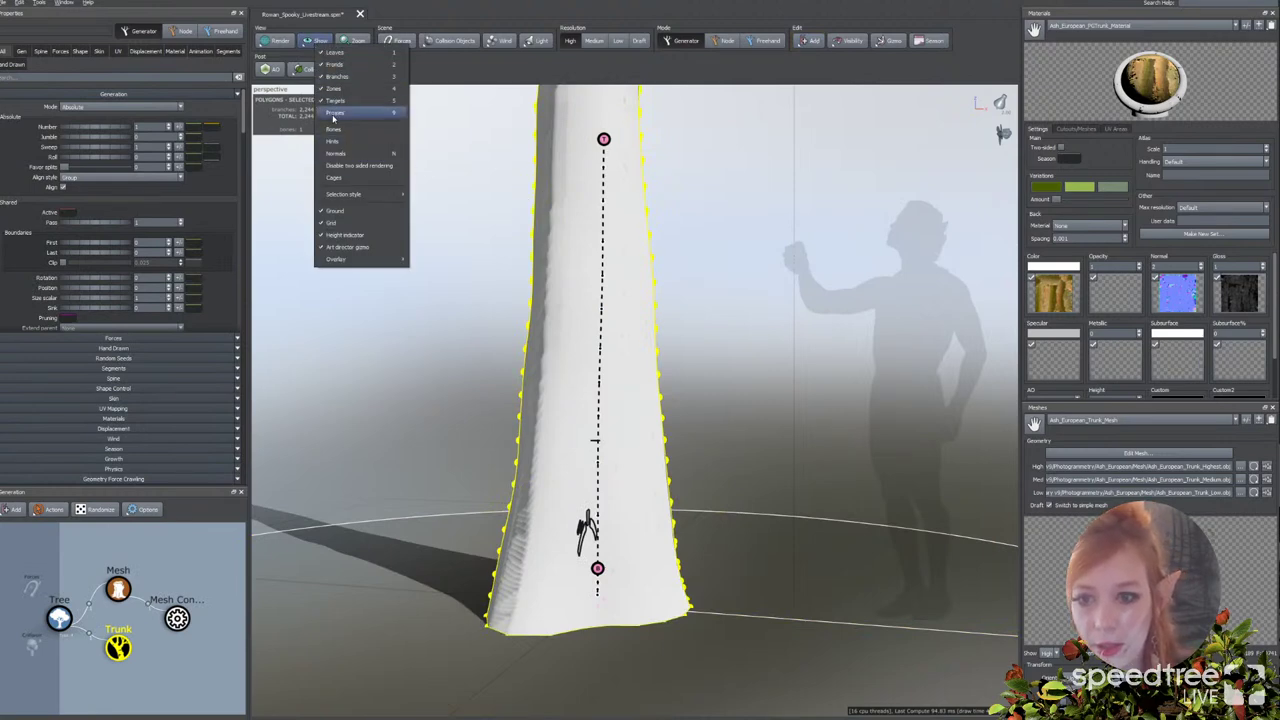
pyautogui.click(336, 141)
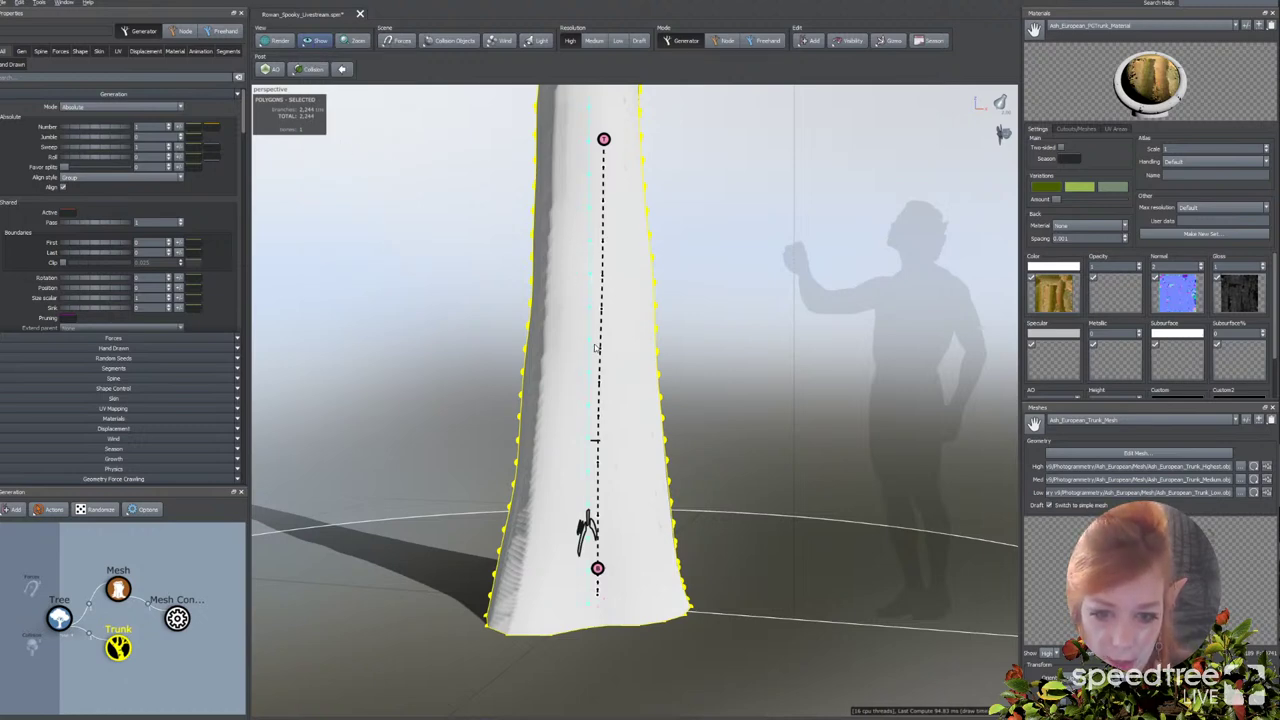
pyautogui.moveTo(706, 270); pyautogui.dragTo(722, 418, button='middle')
pyautogui.scroll(-1, 720, 400)
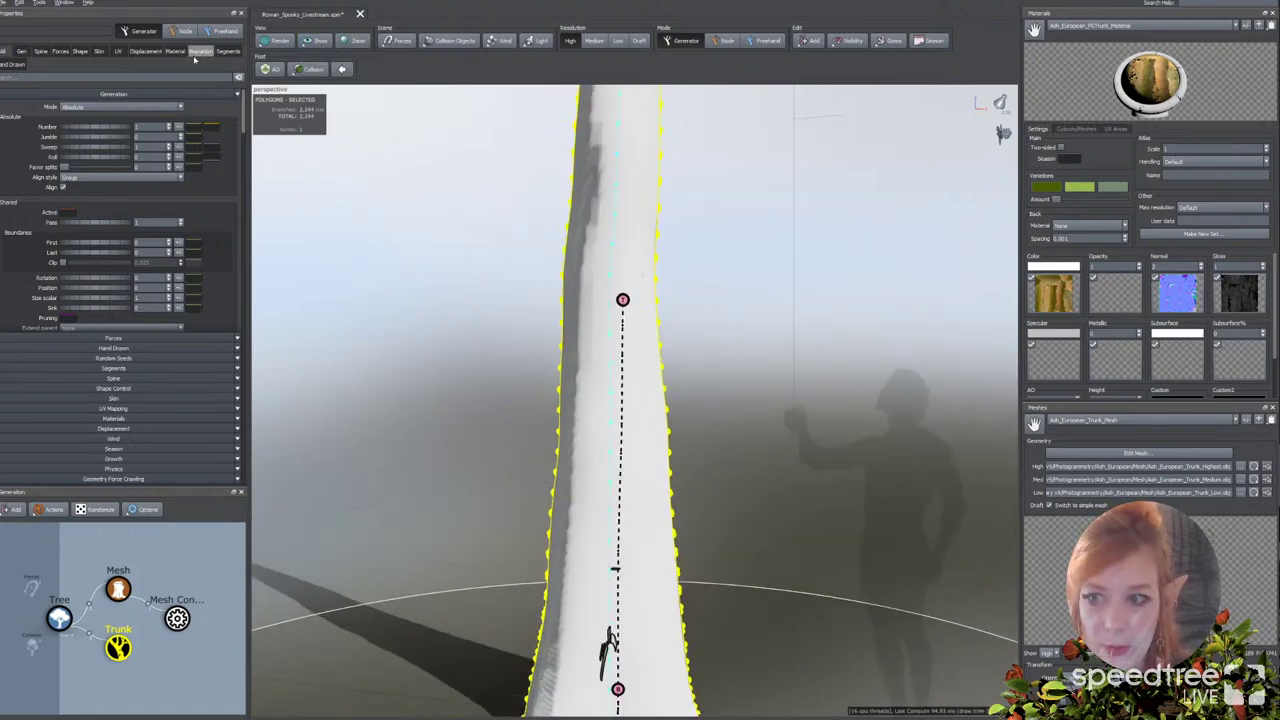
pyautogui.click(228, 51)
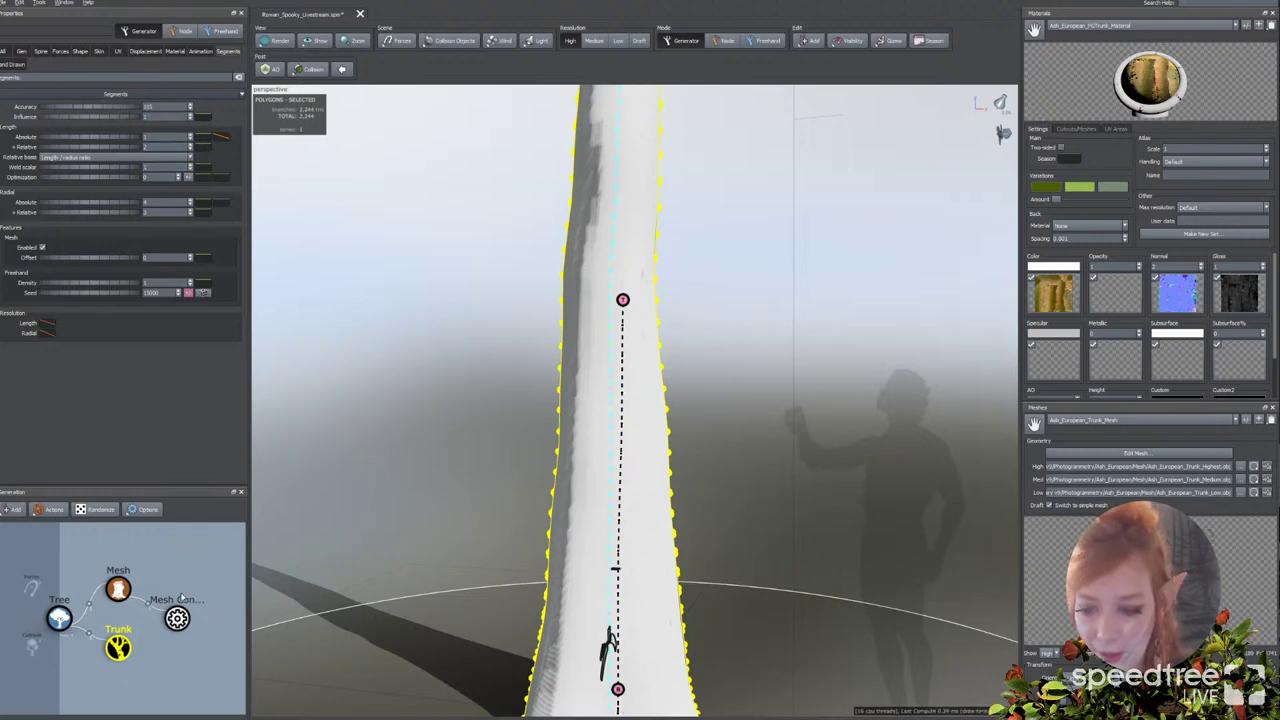
# Step: Delete the added Trunk generator so only the mesh and its converter remain under the Tree
pyautogui.click(148, 665)
pyautogui.click(121, 656)
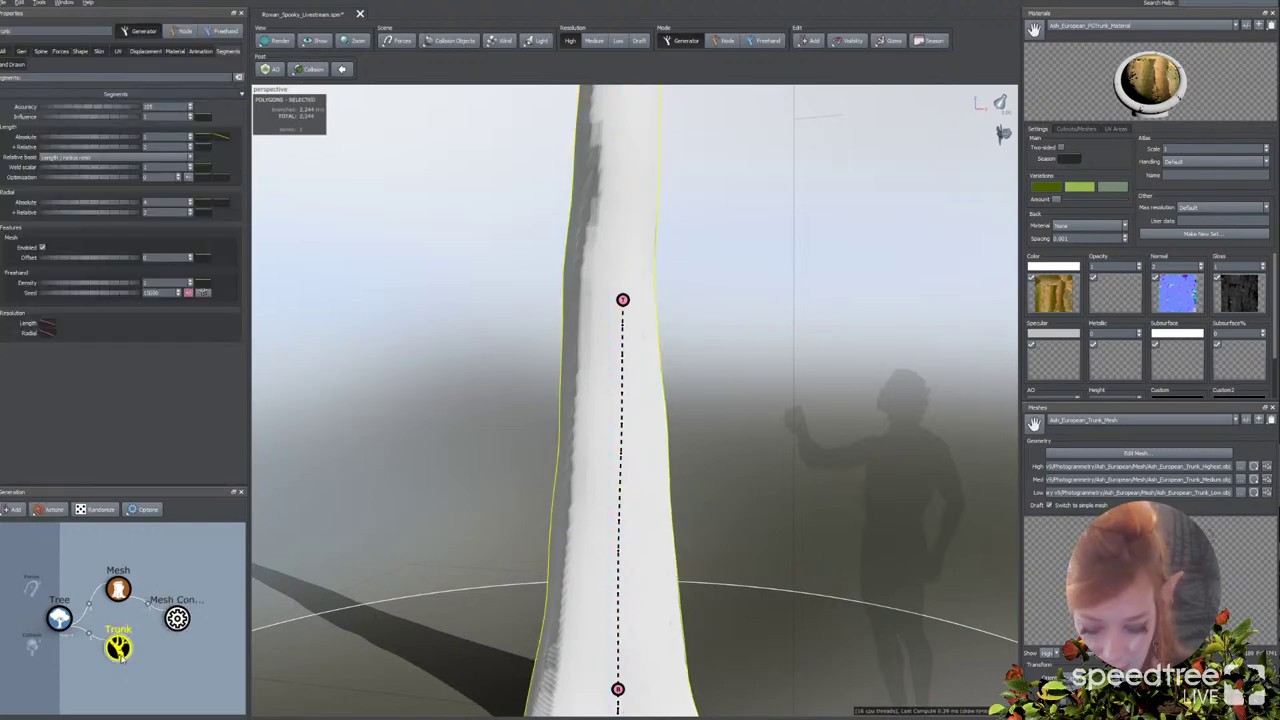
pyautogui.press('Delete')
pyautogui.moveTo(403, 617)
pyautogui.mouseDown(button='middle')
pyautogui.moveTo(409, 591)
pyautogui.moveTo(398, 600)
pyautogui.mouseUp(button='middle')
pyautogui.scroll(3, 398, 600)
pyautogui.scroll(-1, 398, 600)
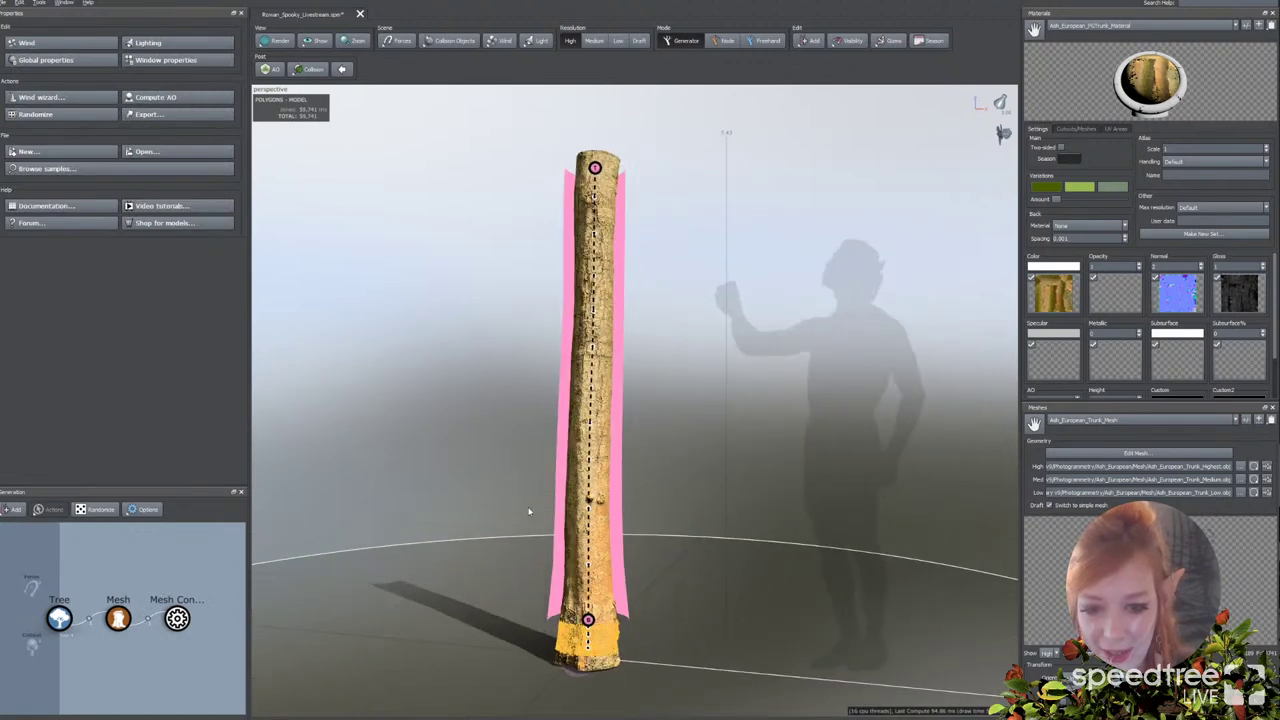
# Step: Try much higher Extra points values in the Mesh Converter's curve capture and restore the original value
pyautogui.click(563, 451)
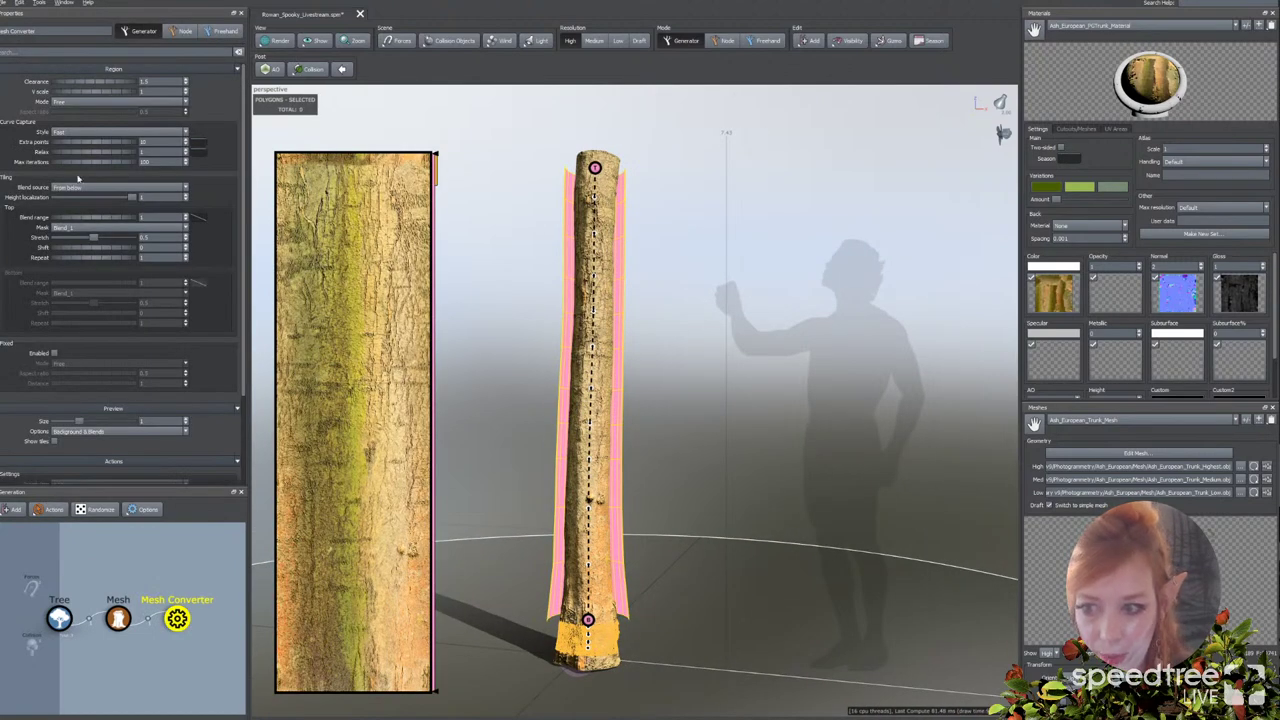
pyautogui.moveTo(82, 144); pyautogui.dragTo(119, 147)
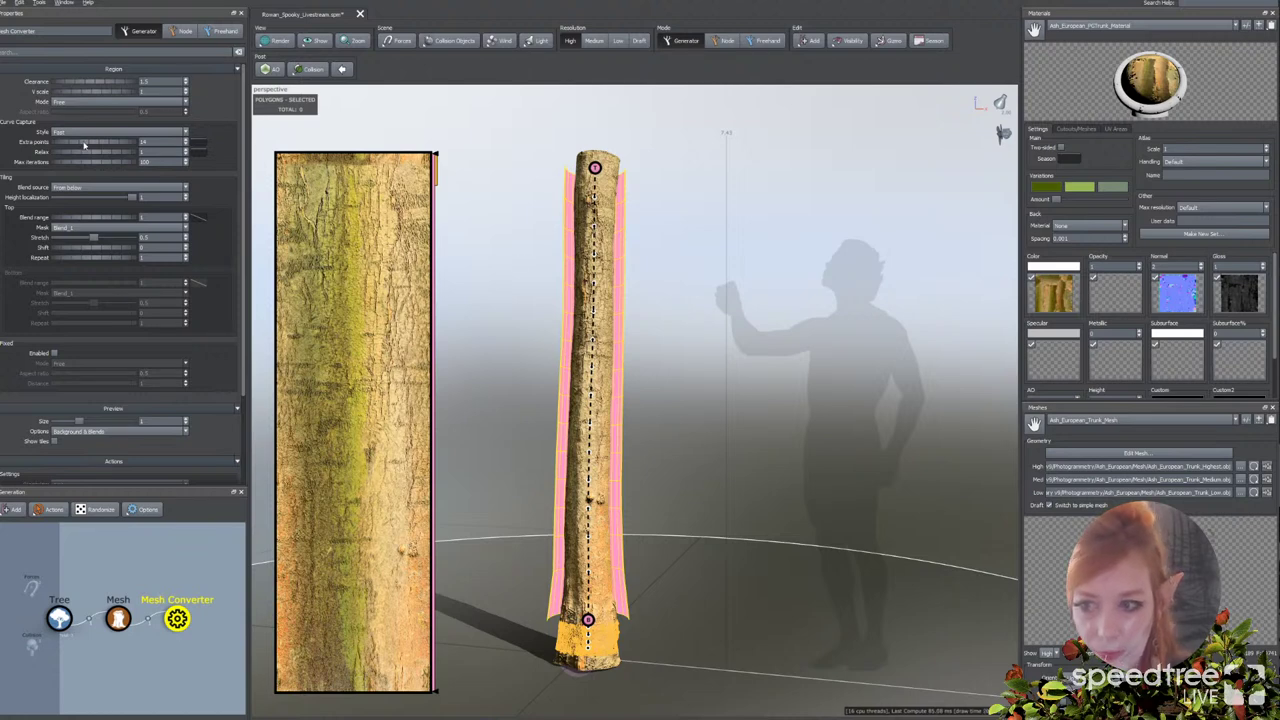
pyautogui.moveTo(85, 145); pyautogui.dragTo(110, 146)
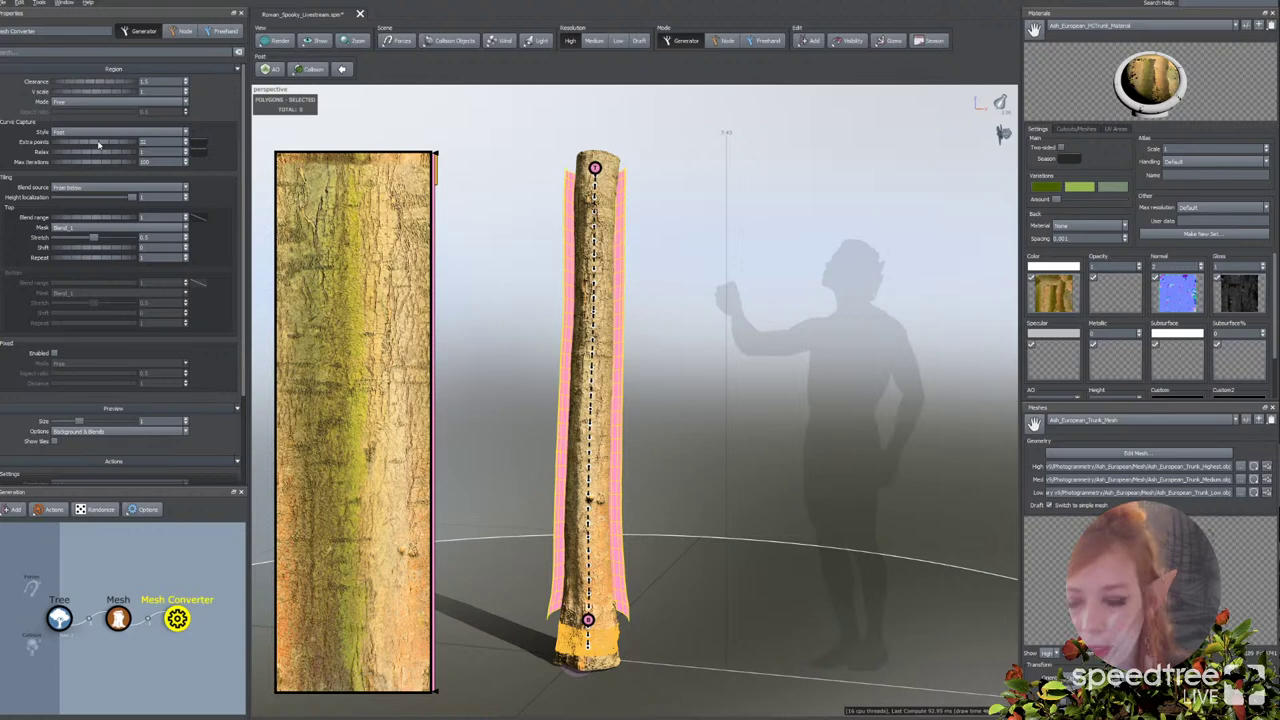
pyautogui.moveTo(99, 145); pyautogui.dragTo(1168, 222)
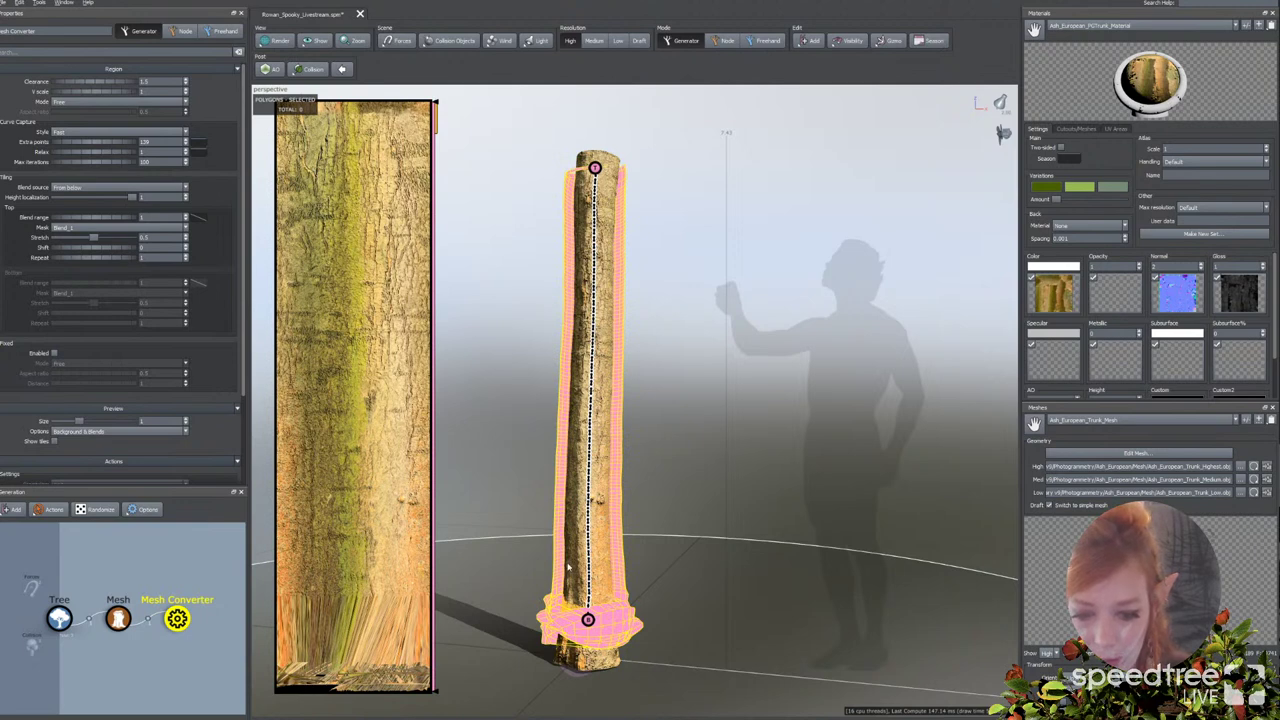
pyautogui.moveTo(153, 143); pyautogui.dragTo(135, 148)
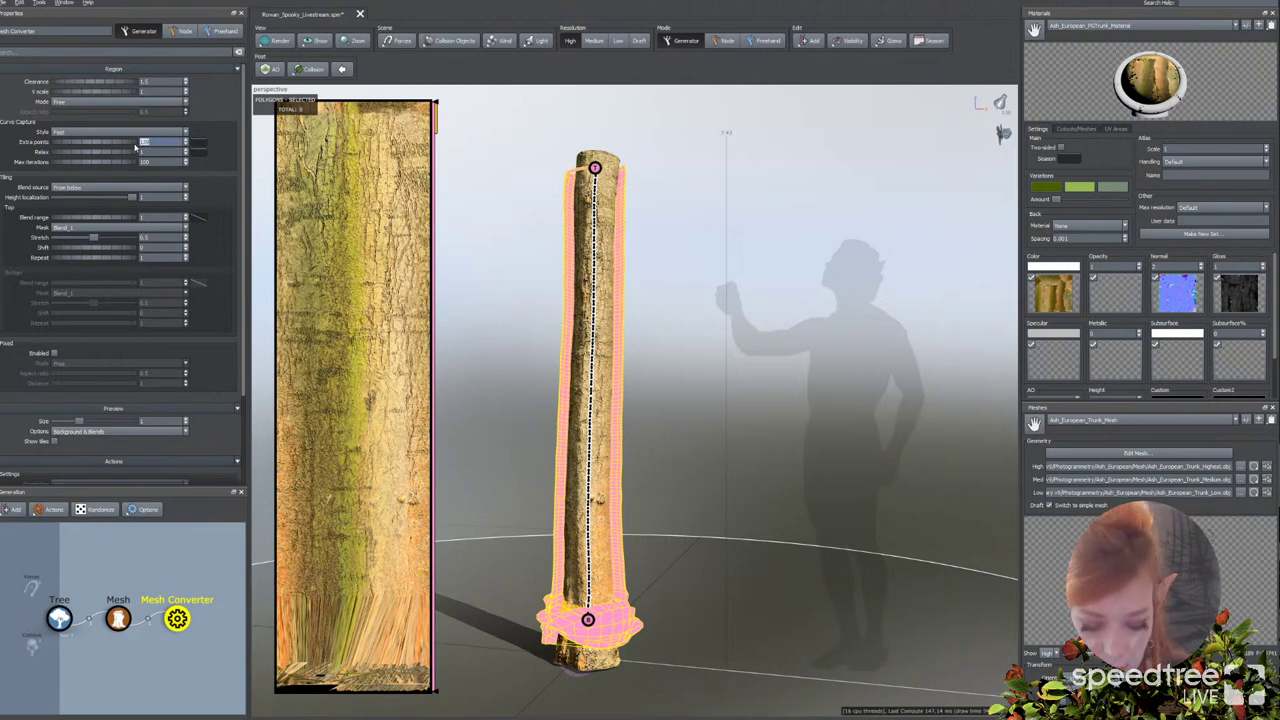
pyautogui.click(228, 150)
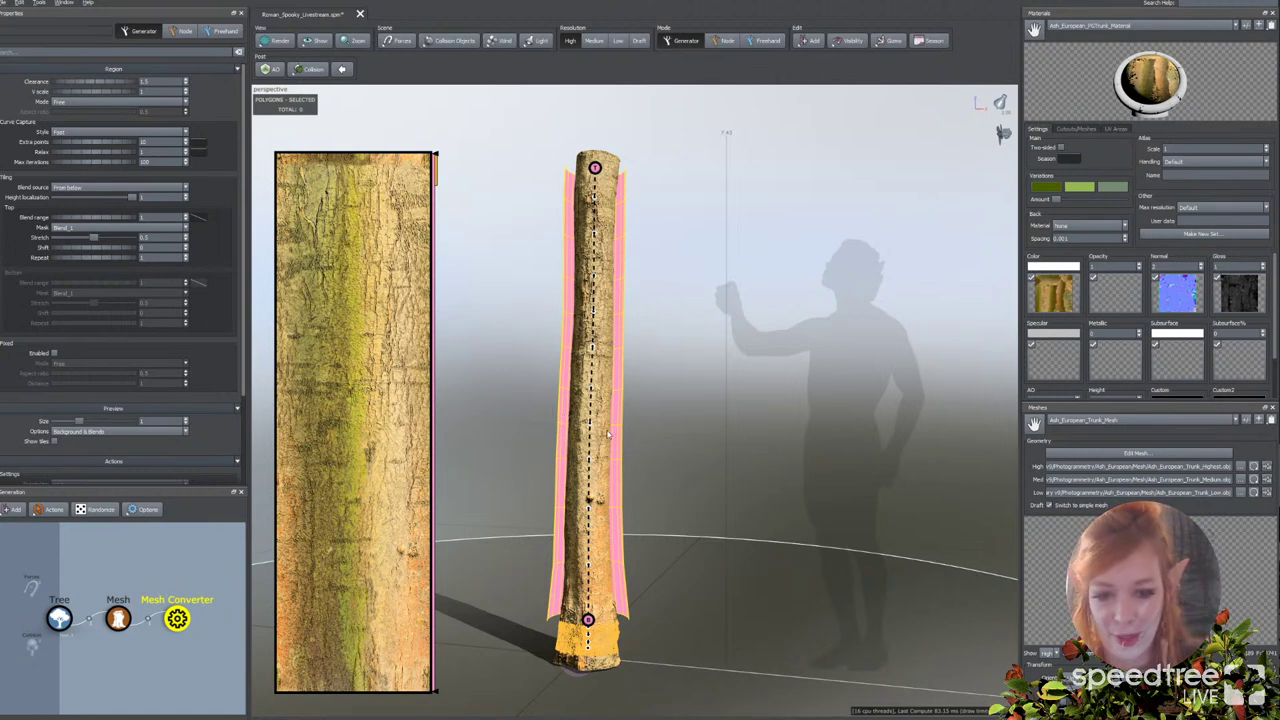
# Step: Examine the Mesh Converter's capture region around the ash trunk from several angles and compare it with the unwrapped bark preview
pyautogui.moveTo(638, 421); pyautogui.dragTo(635, 428)
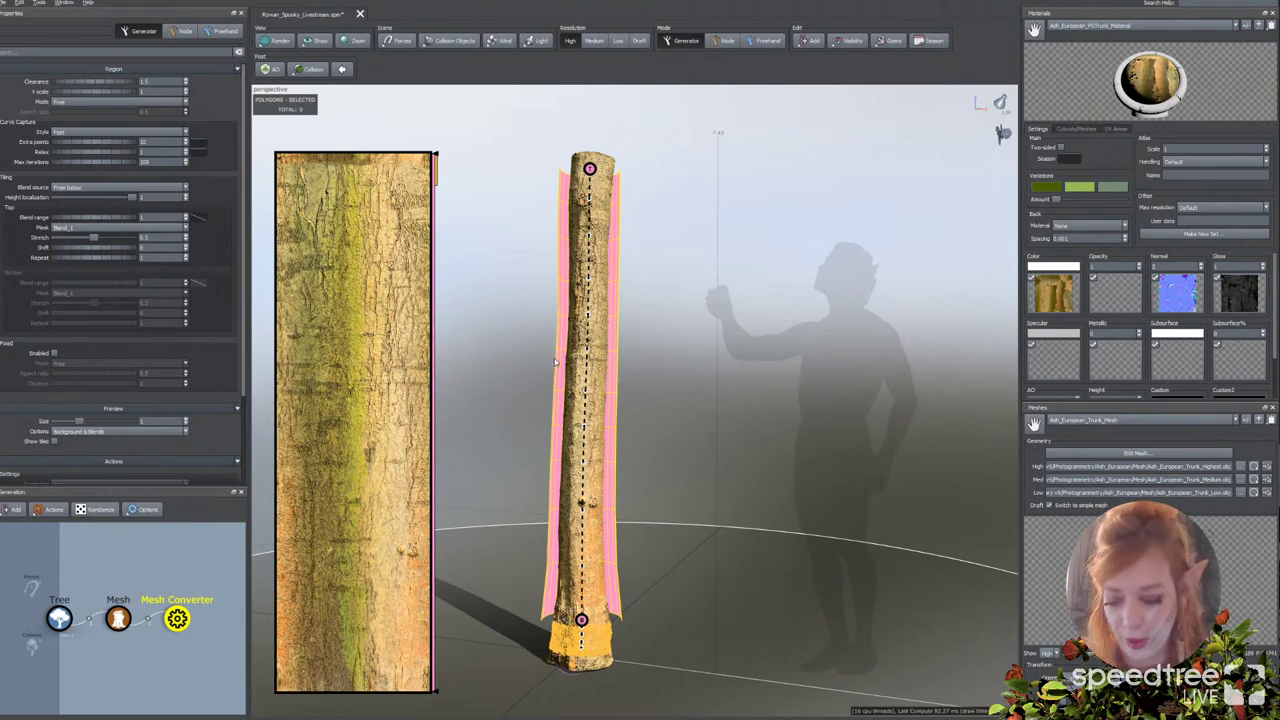
pyautogui.scroll(1, 562, 373)
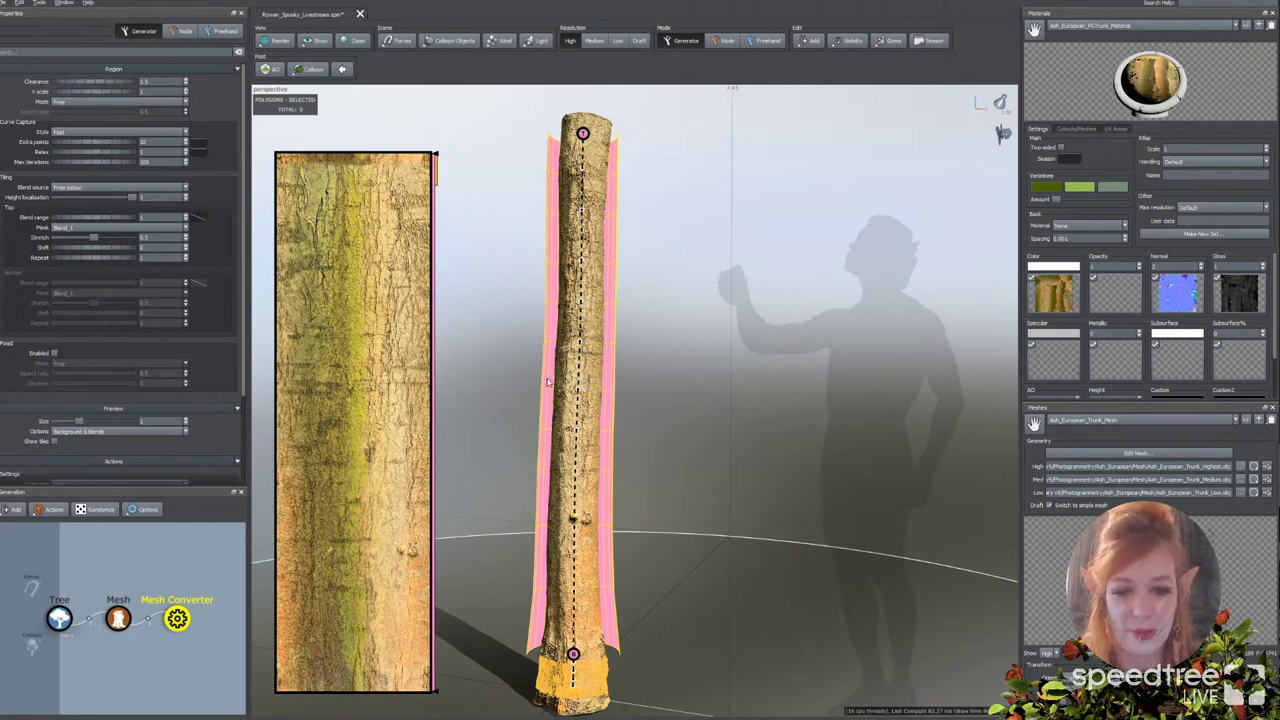
pyautogui.moveTo(548, 382); pyautogui.dragTo(547, 382)
pyautogui.moveTo(548, 382); pyautogui.dragTo(557, 377, button='middle')
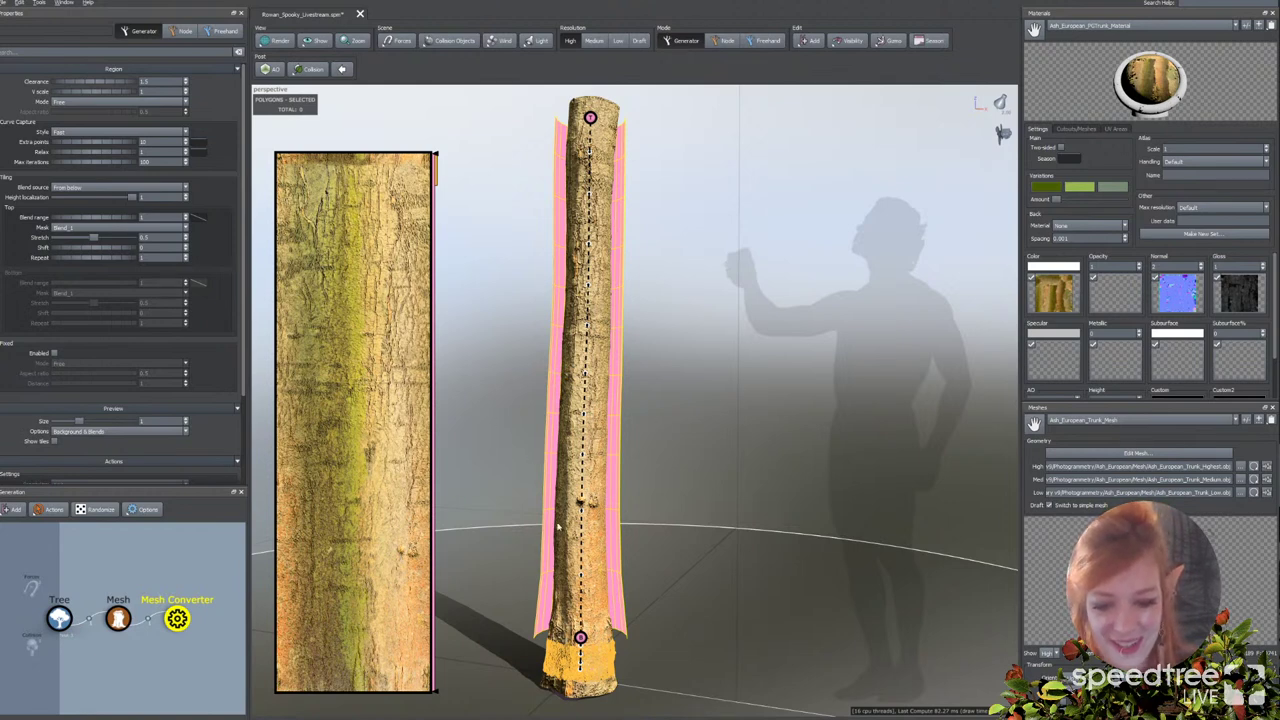
pyautogui.moveTo(563, 526); pyautogui.dragTo(566, 525)
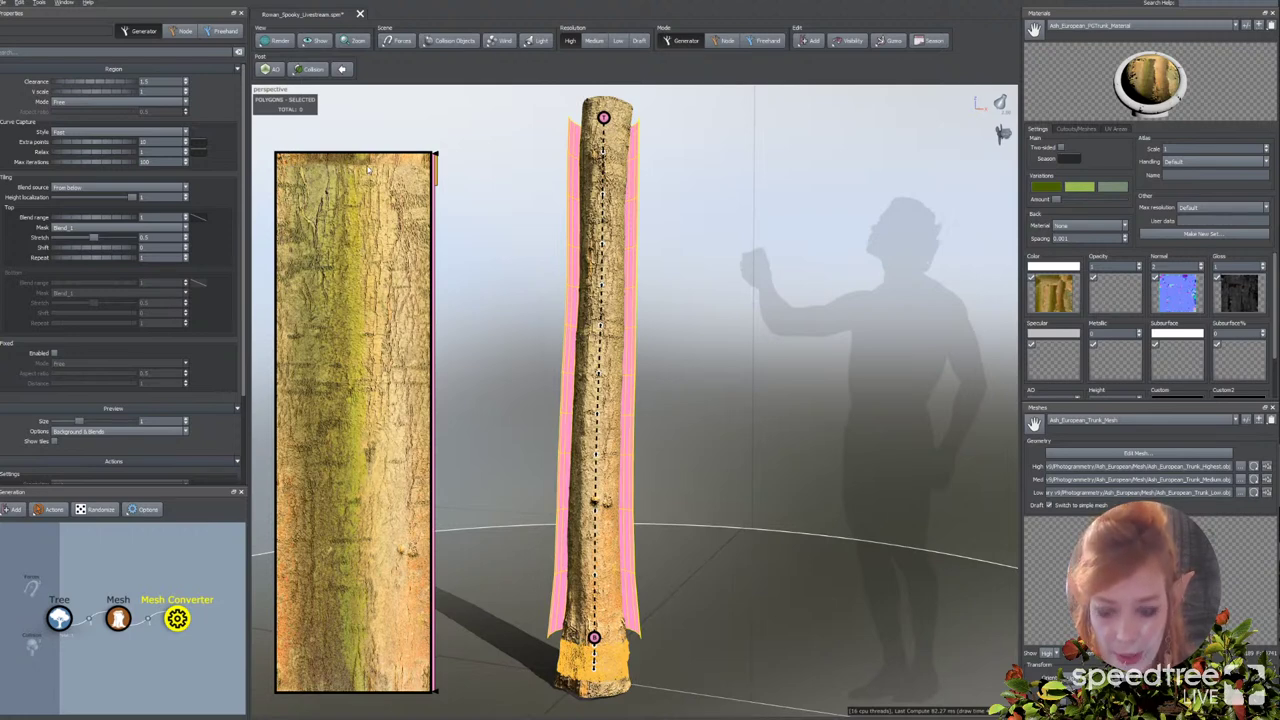
pyautogui.moveTo(643, 363); pyautogui.dragTo(657, 391)
pyautogui.scroll(3, 665, 390)
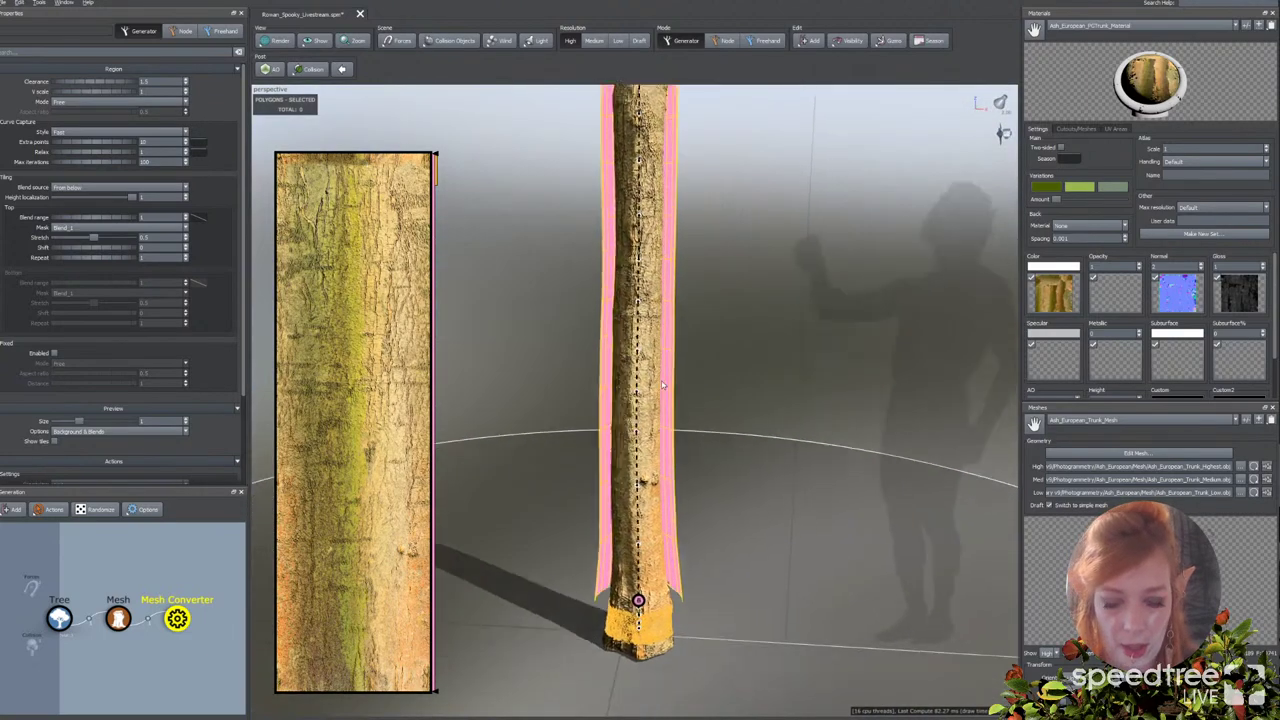
pyautogui.scroll(1, 663, 386)
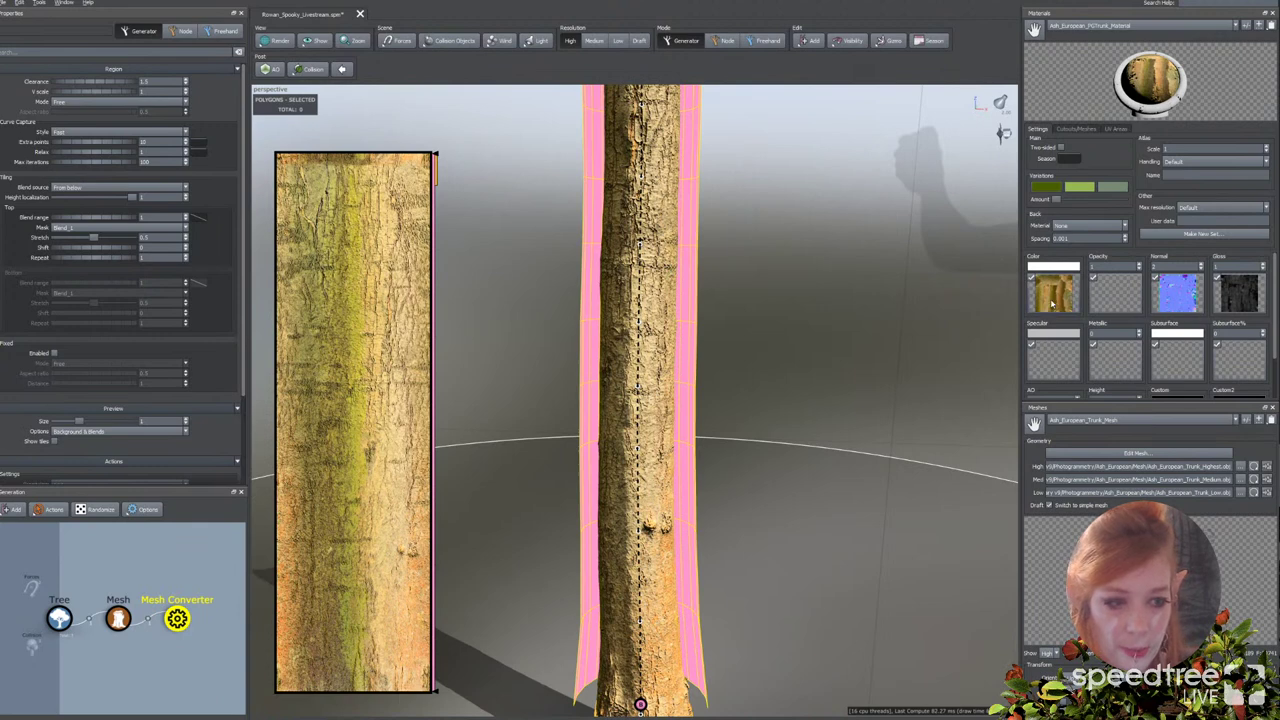
# Step: Inspect the color and normal maps of the Ash_European trunk material, and close the map editor
pyautogui.click(745, 347)
pyautogui.click(1053, 296)
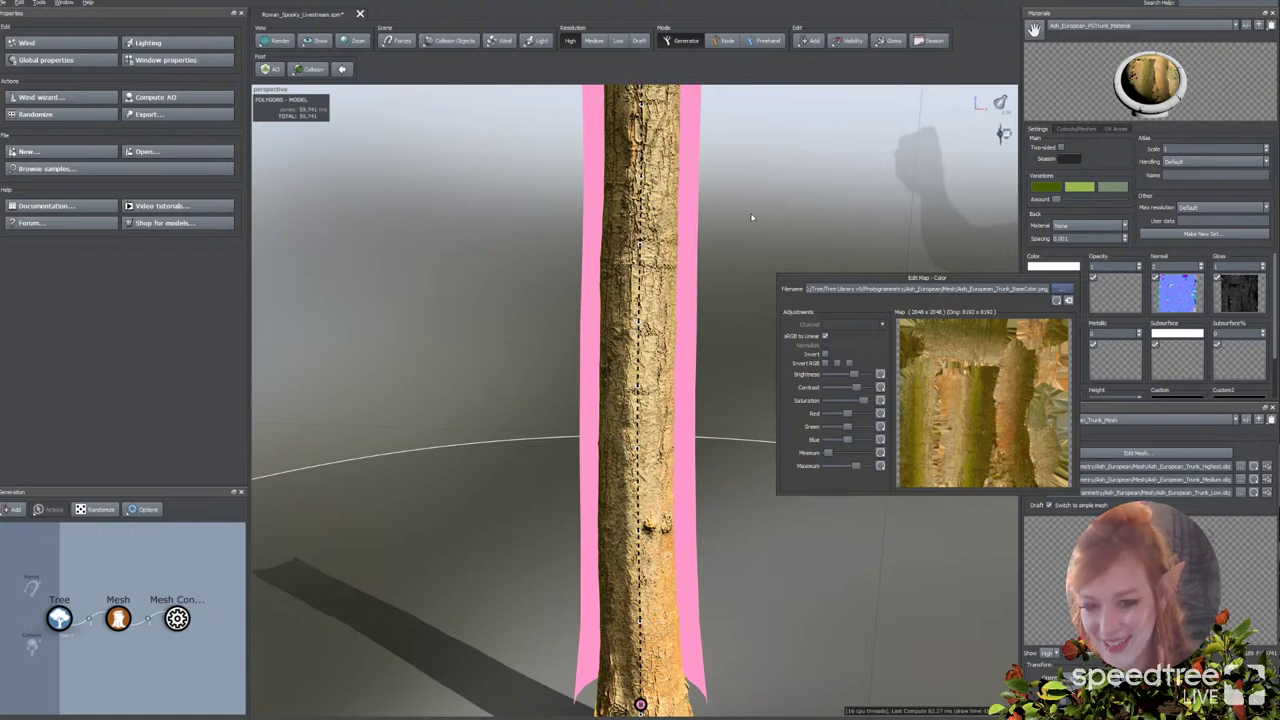
pyautogui.moveTo(751, 217); pyautogui.dragTo(752, 214, button='middle')
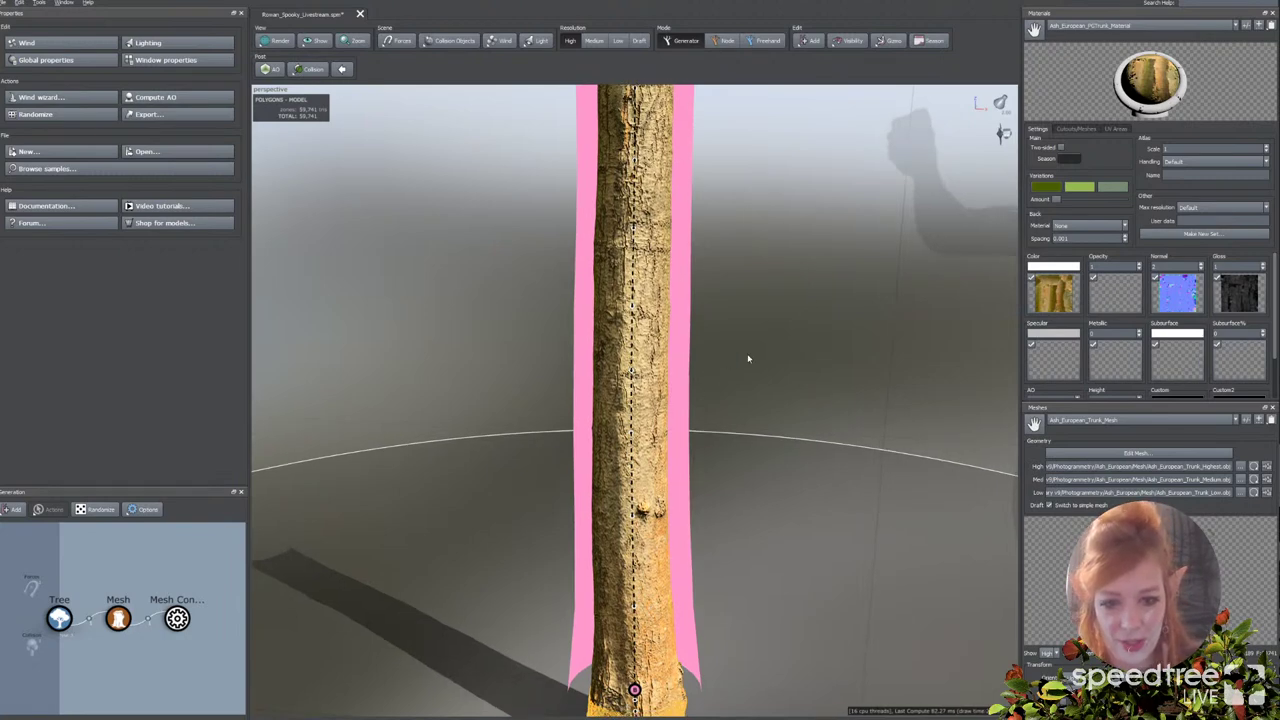
pyautogui.click(1165, 300)
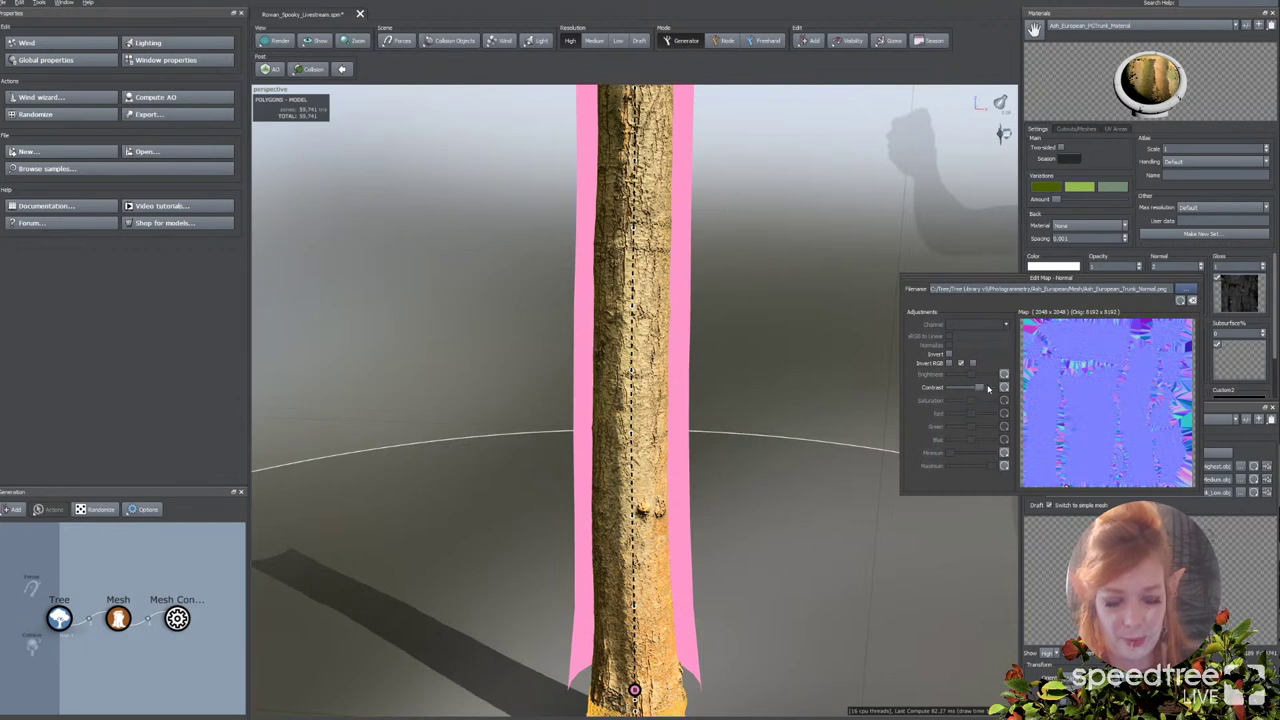
pyautogui.click(866, 392)
pyautogui.moveTo(838, 470); pyautogui.dragTo(757, 425)
pyautogui.scroll(-4, 830, 426)
pyautogui.scroll(-5, 618, 324)
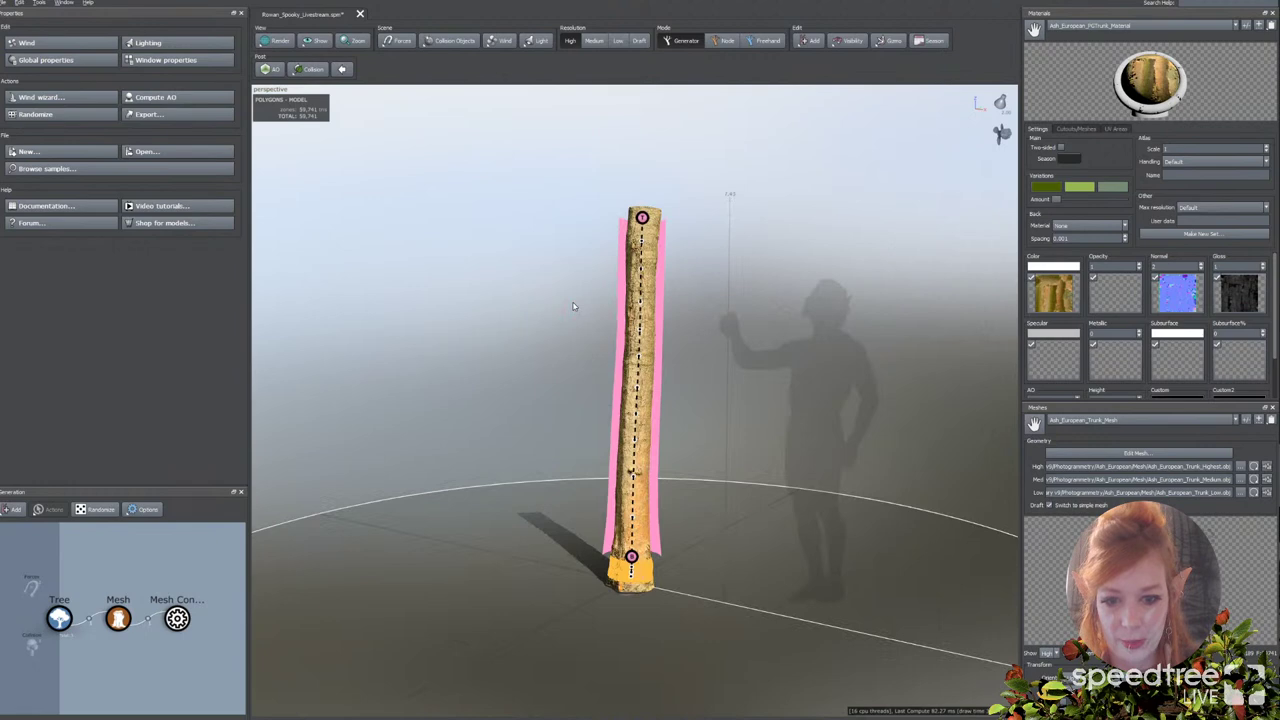
# Step: Set the Mesh Converter's top tiling mask to Default_2 and slightly increase its blend range
pyautogui.click(620, 315)
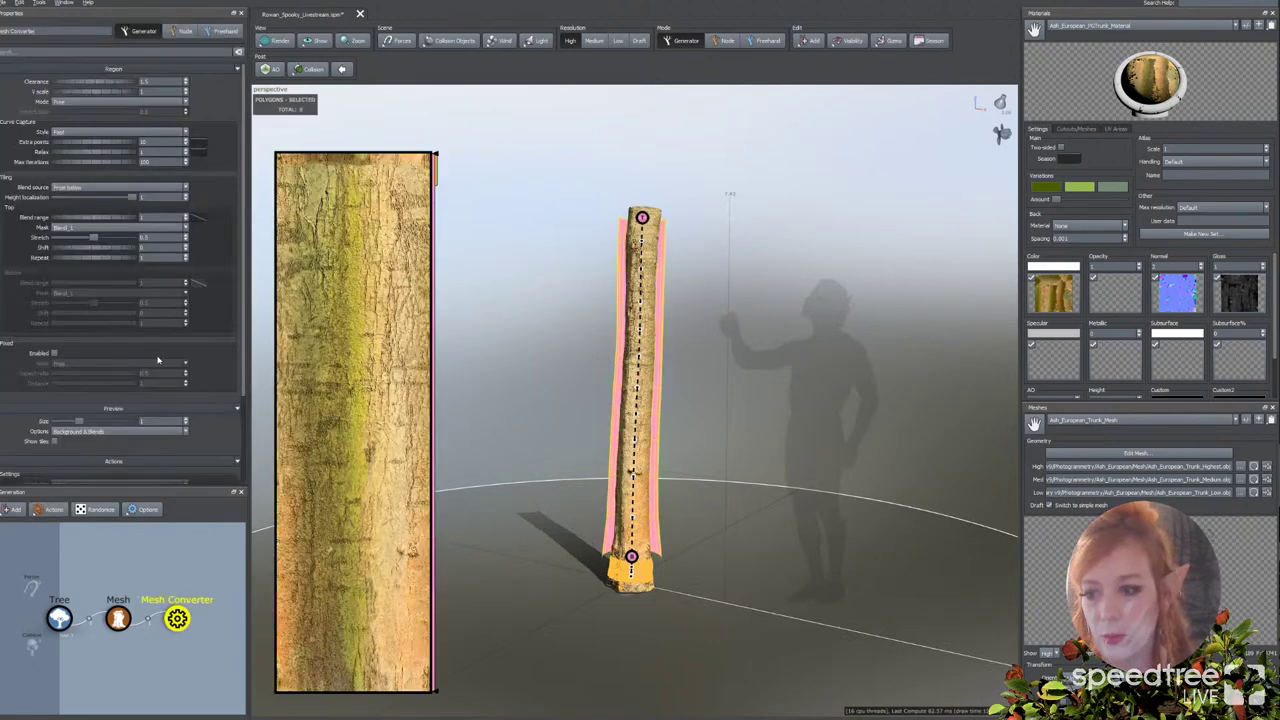
pyautogui.click(107, 228)
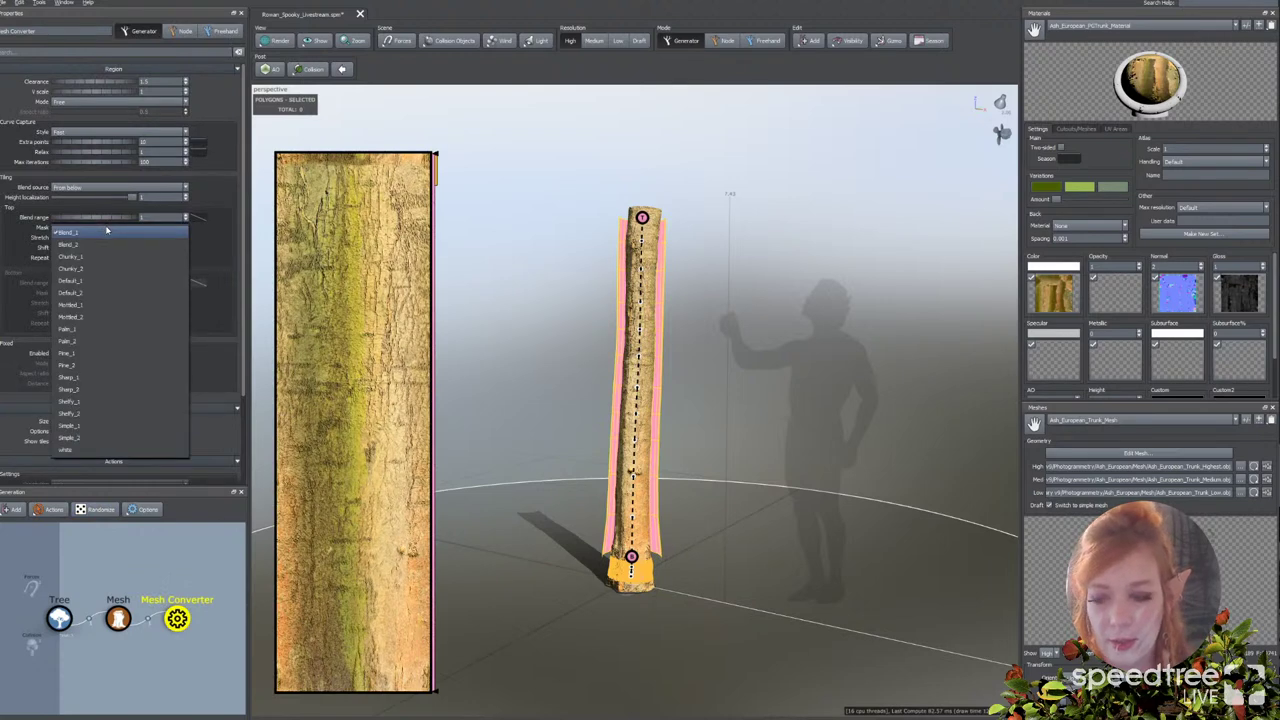
pyautogui.click(87, 293)
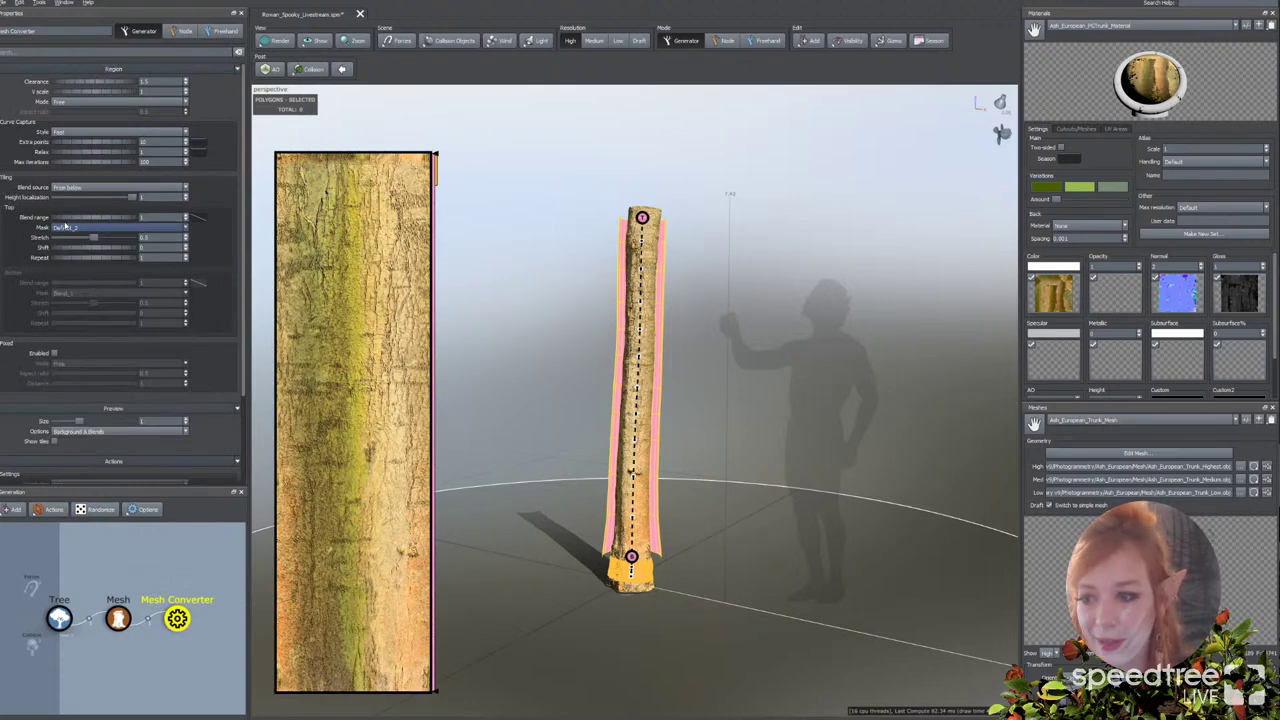
pyautogui.moveTo(72, 220)
pyautogui.mouseDown()
pyautogui.moveTo(140, 221)
pyautogui.moveTo(84, 219)
pyautogui.mouseUp()
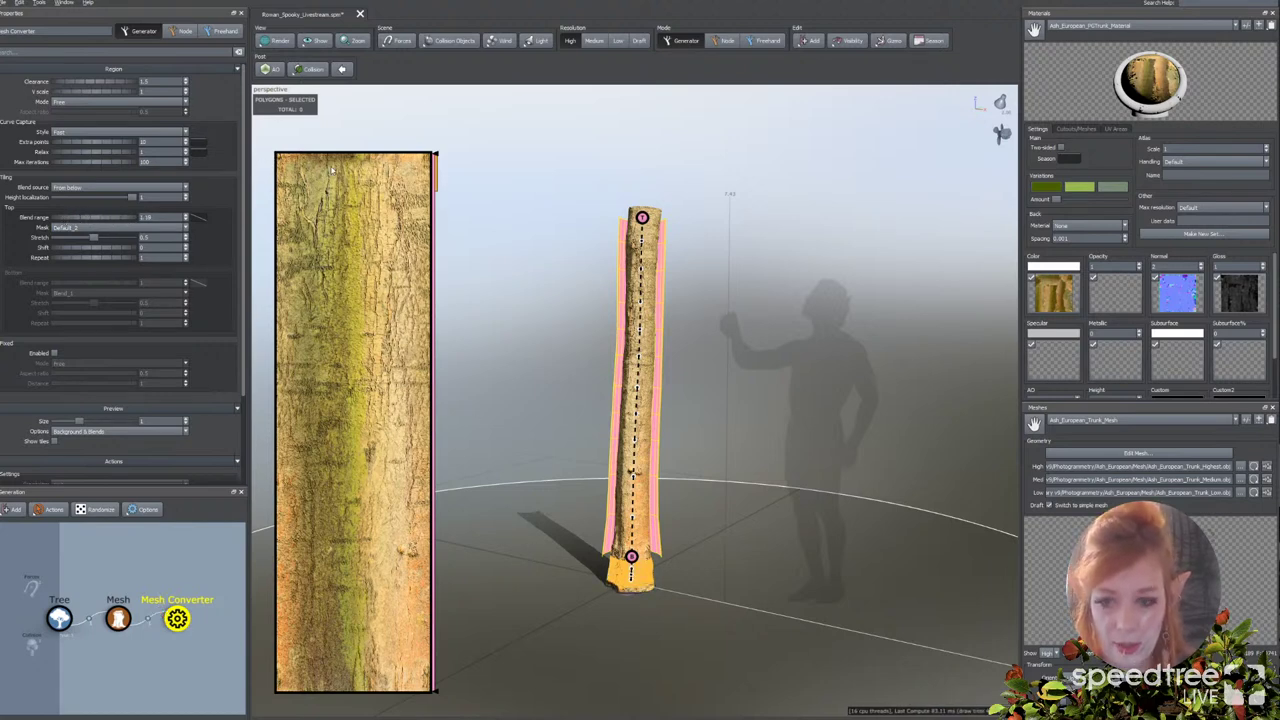
# Step: Raise the lower end of the capture region above the ash trunk's flared base and reselect the Mesh Converter
pyautogui.click(632, 557)
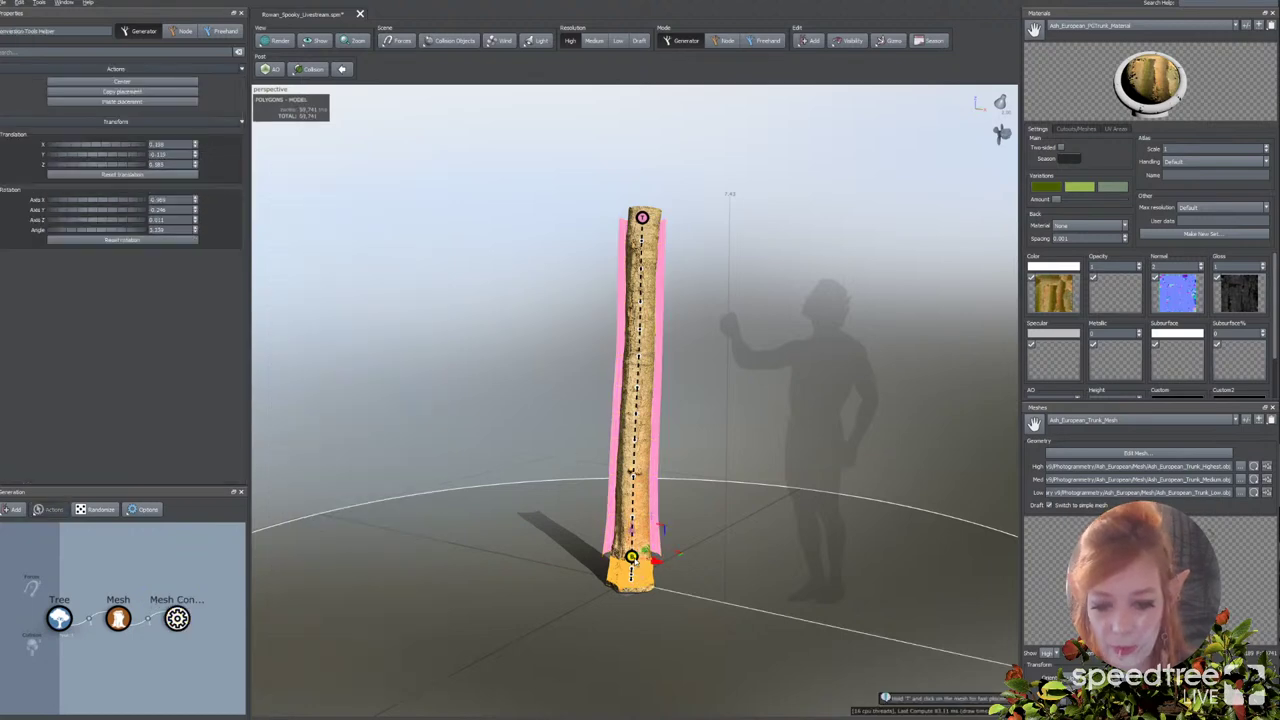
pyautogui.moveTo(633, 535); pyautogui.dragTo(632, 510)
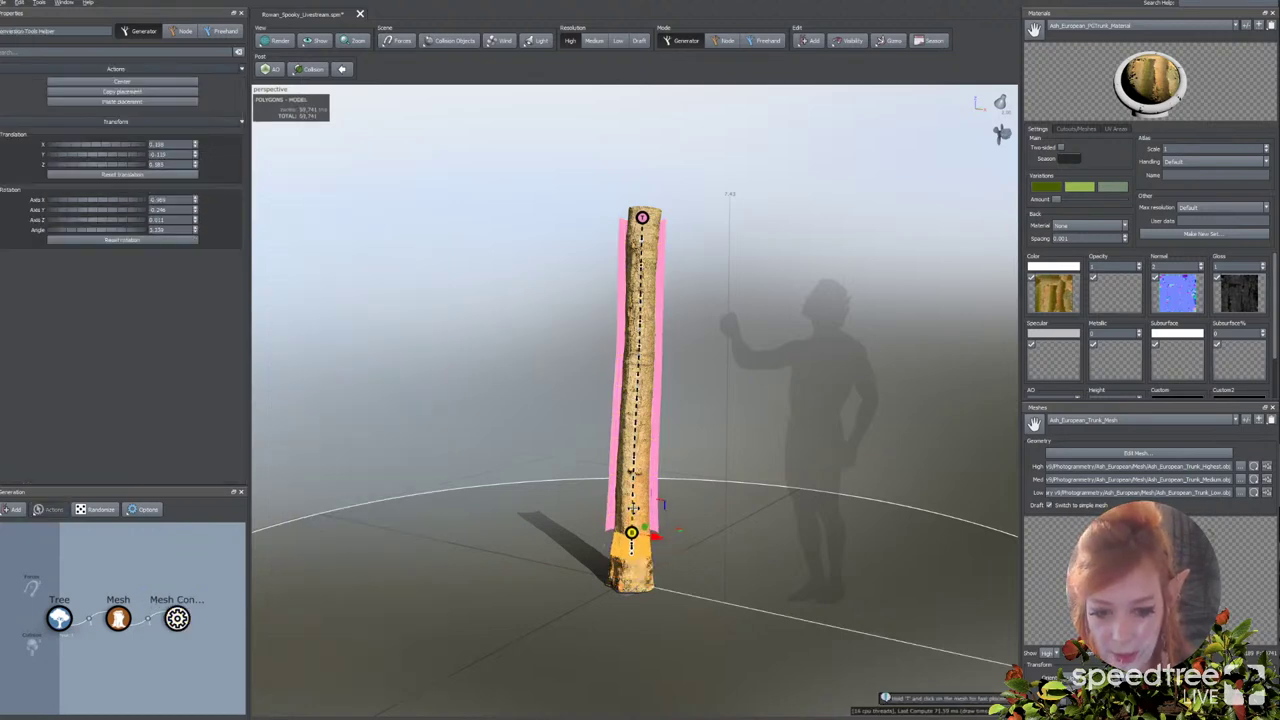
pyautogui.click(624, 545)
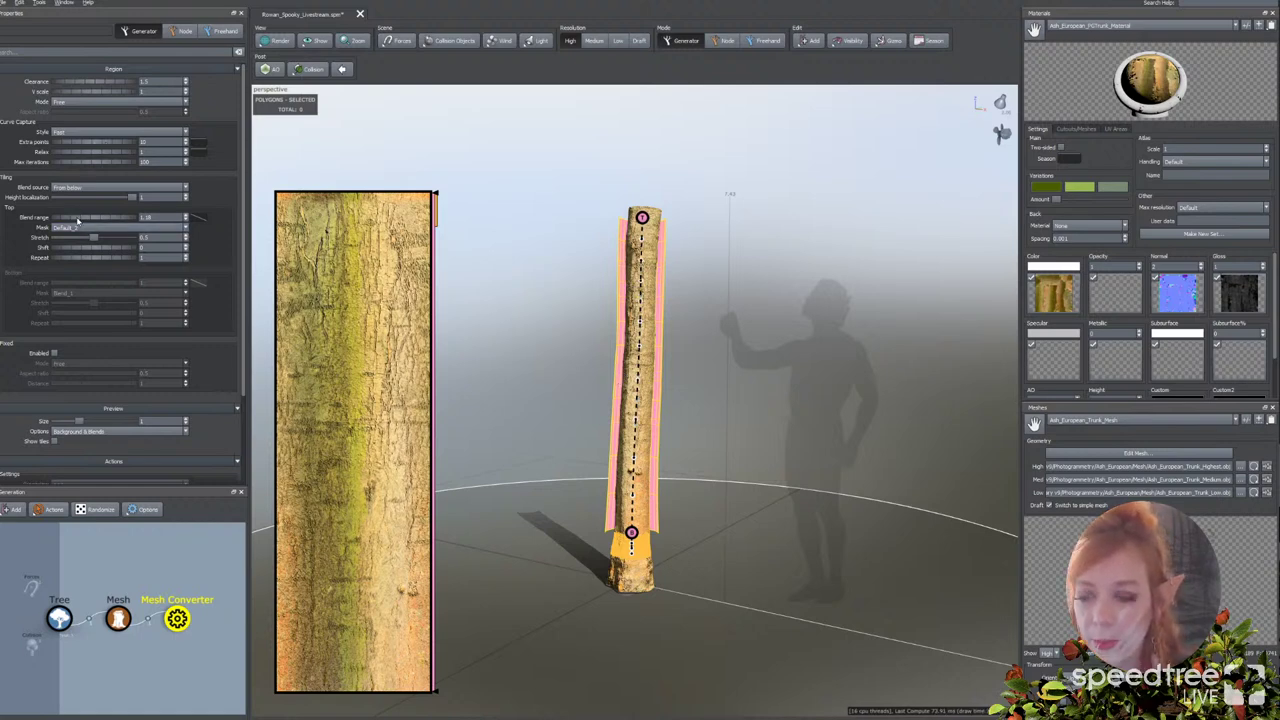
# Step: Set the top tiling's blend range to 2.52 and switch the texture preview to Blends only
pyautogui.moveTo(78, 221); pyautogui.dragTo(145, 220)
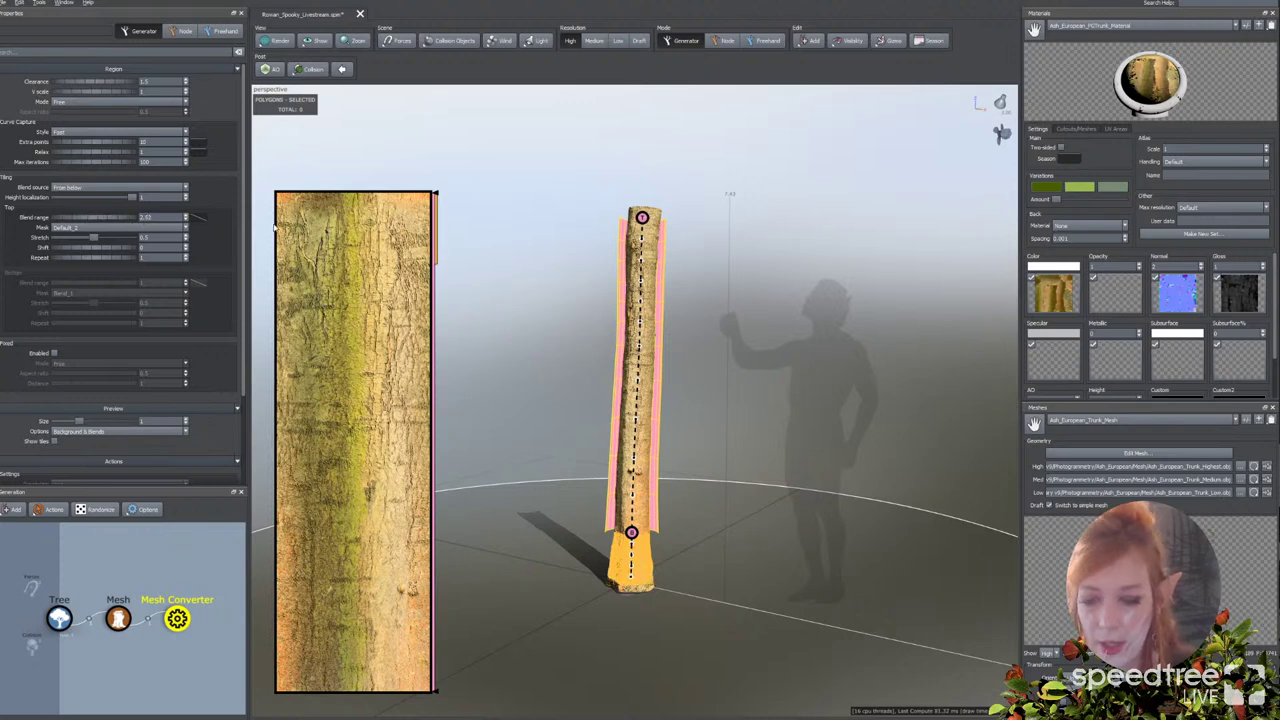
pyautogui.click(120, 431)
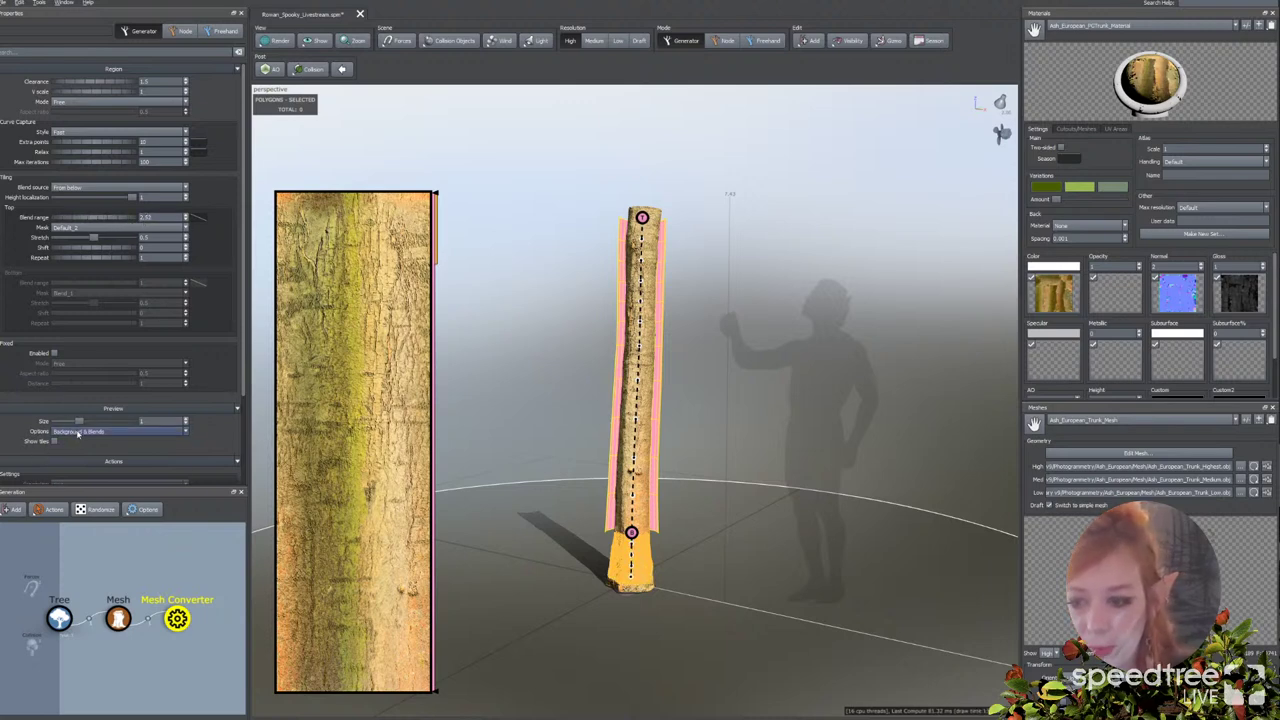
pyautogui.click(80, 448)
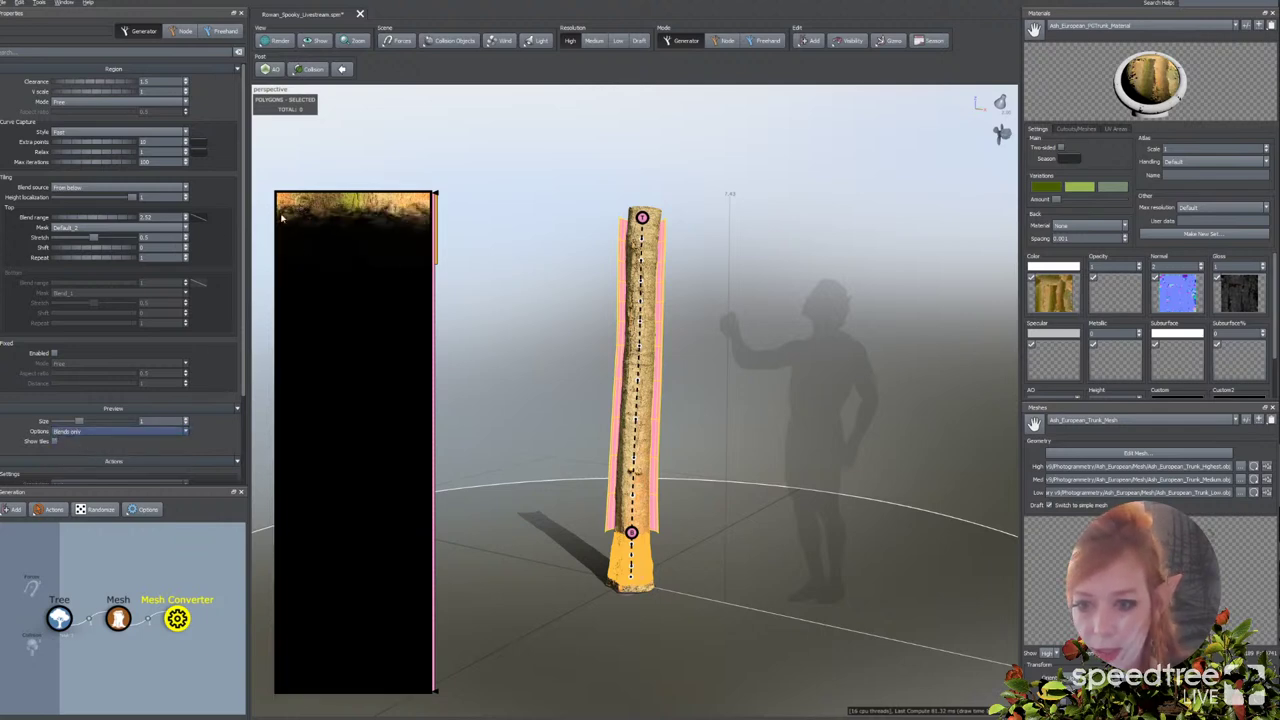
# Step: Try a top tiling stretch of 1 and settle on about 0.697
pyautogui.moveTo(155, 236); pyautogui.dragTo(285, 262)
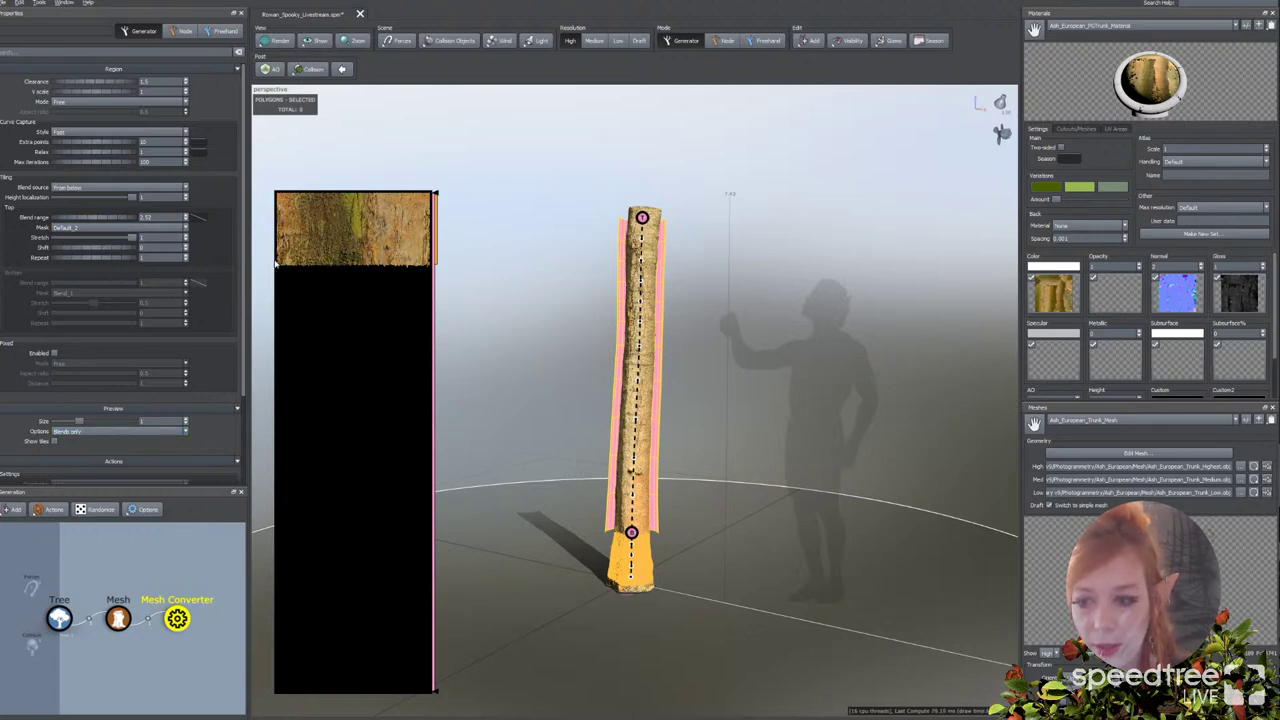
pyautogui.moveTo(131, 238); pyautogui.dragTo(115, 241)
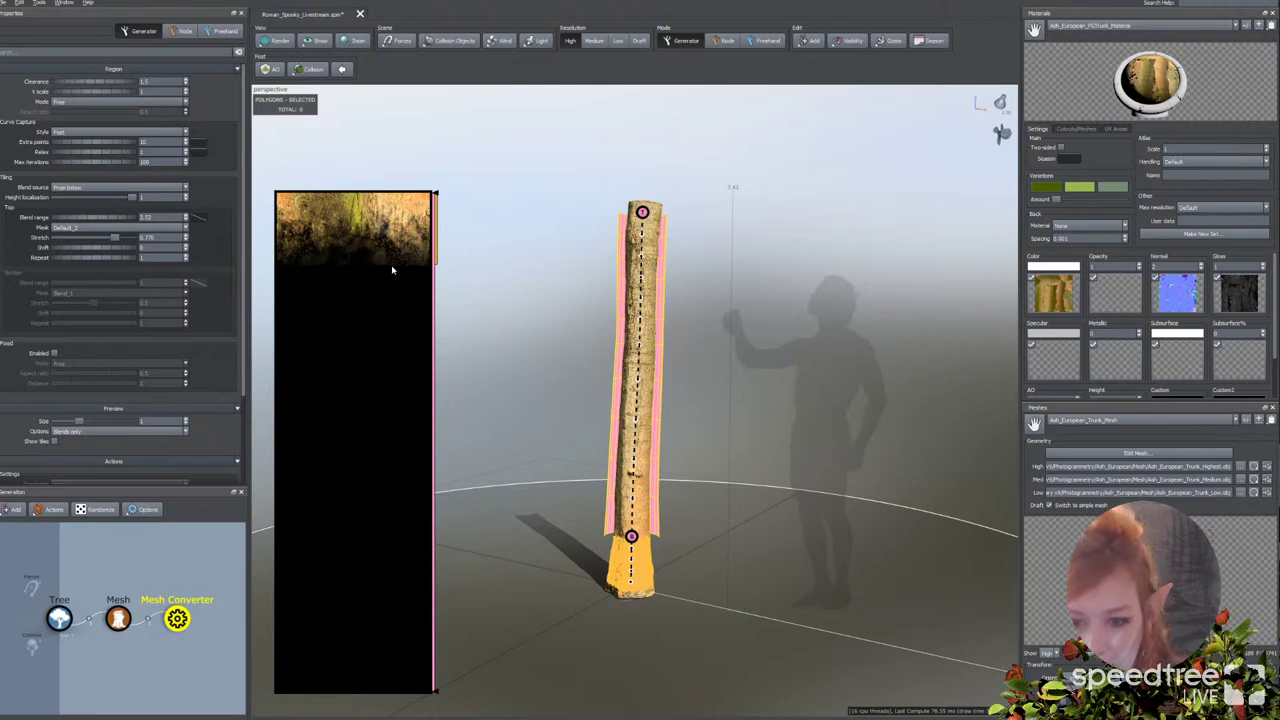
pyautogui.moveTo(114, 238); pyautogui.dragTo(108, 239)
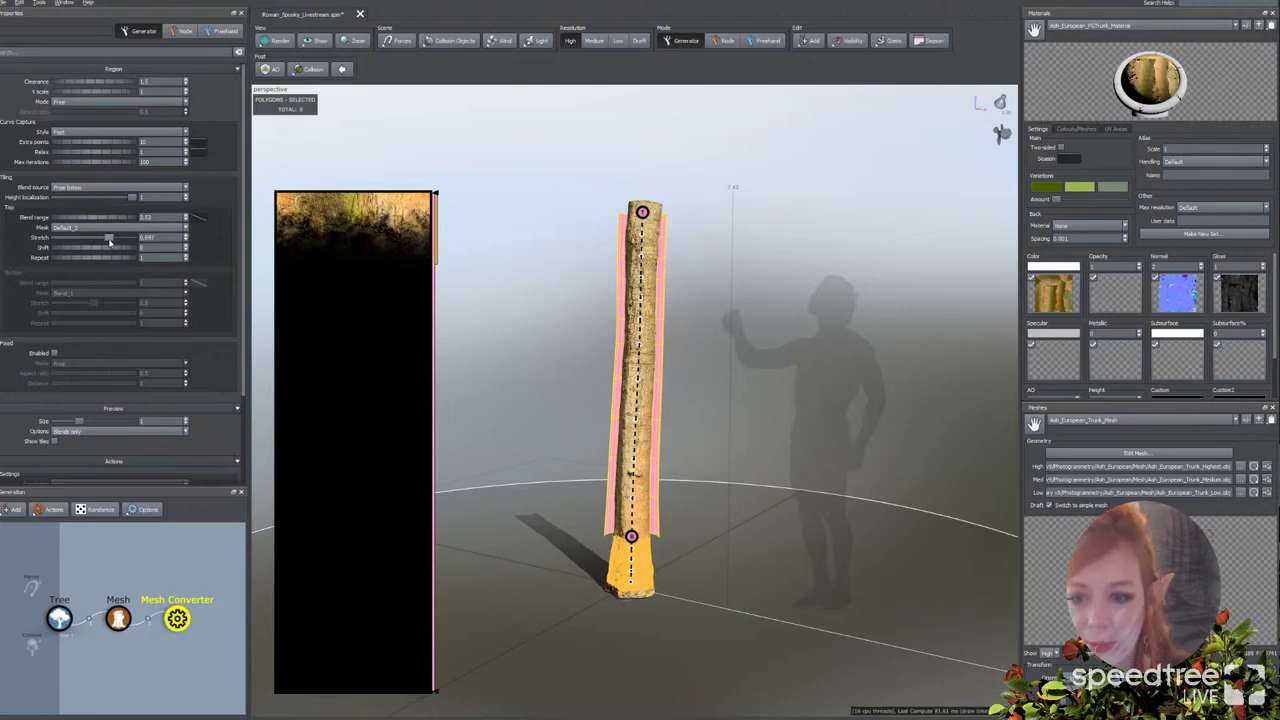
# Step: Return the preview to Background & Blends, and set the top tiling's shift to 0.41 and repeat to 2
pyautogui.click(90, 432)
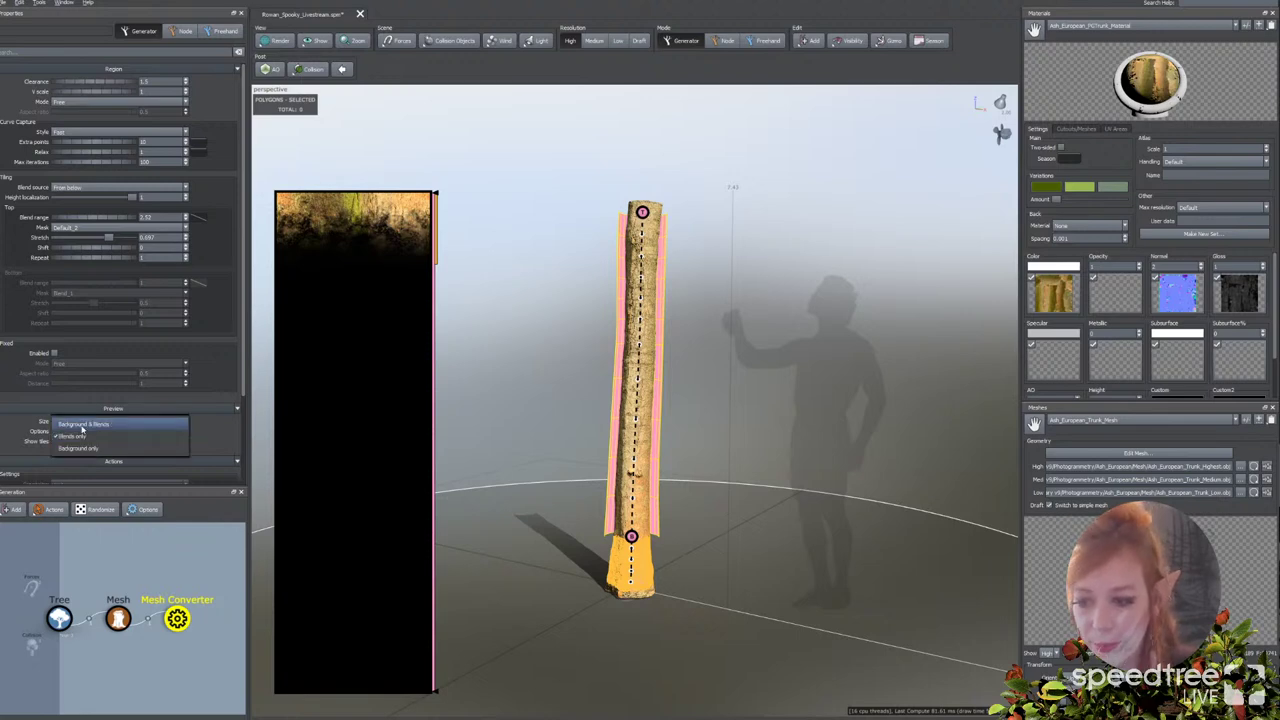
pyautogui.click(83, 429)
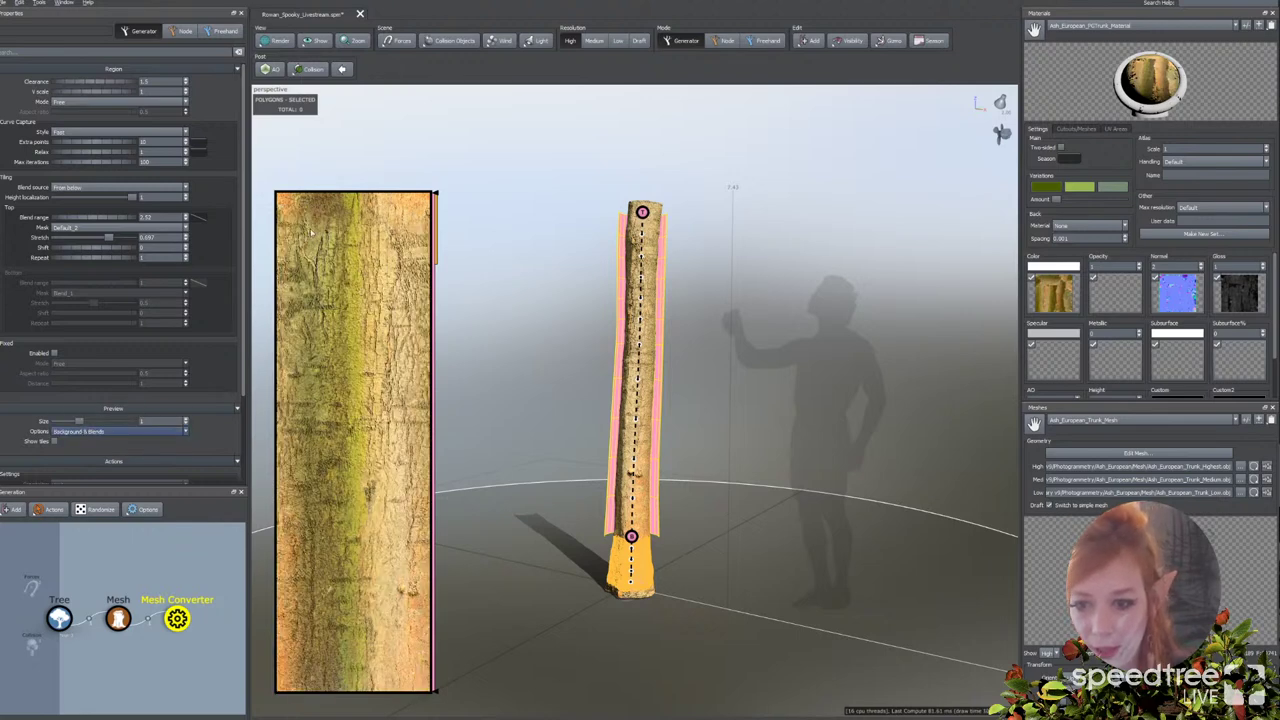
pyautogui.moveTo(91, 248)
pyautogui.mouseDown()
pyautogui.moveTo(116, 249)
pyautogui.moveTo(101, 259)
pyautogui.mouseUp()
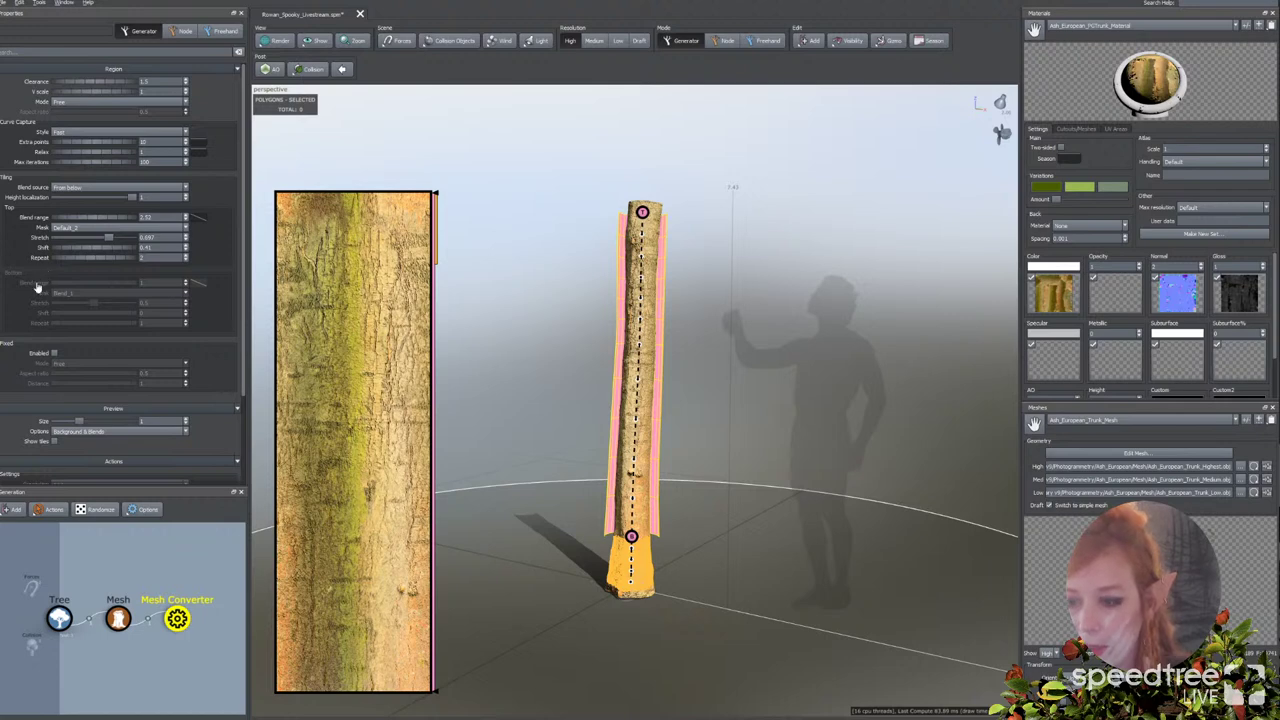
# Step: Set the Mesh Converter's output resolution to 8192
pyautogui.scroll(-3, 48, 335)
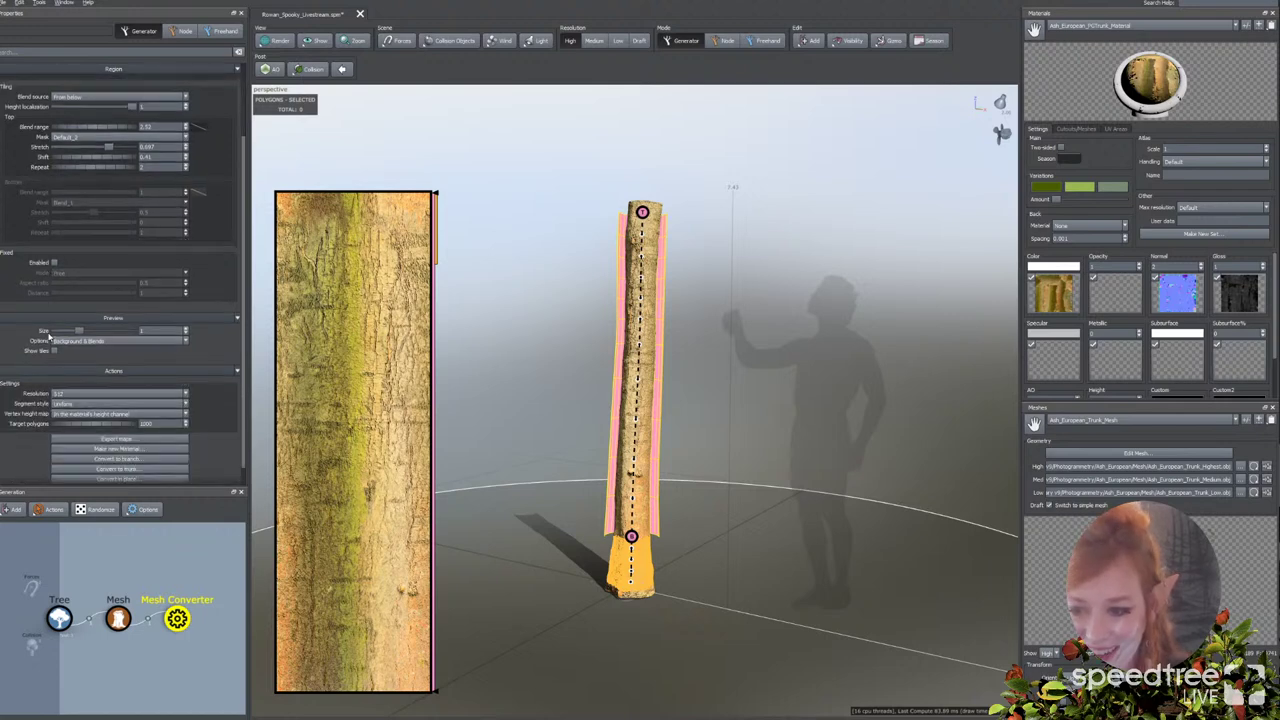
pyautogui.click(110, 396)
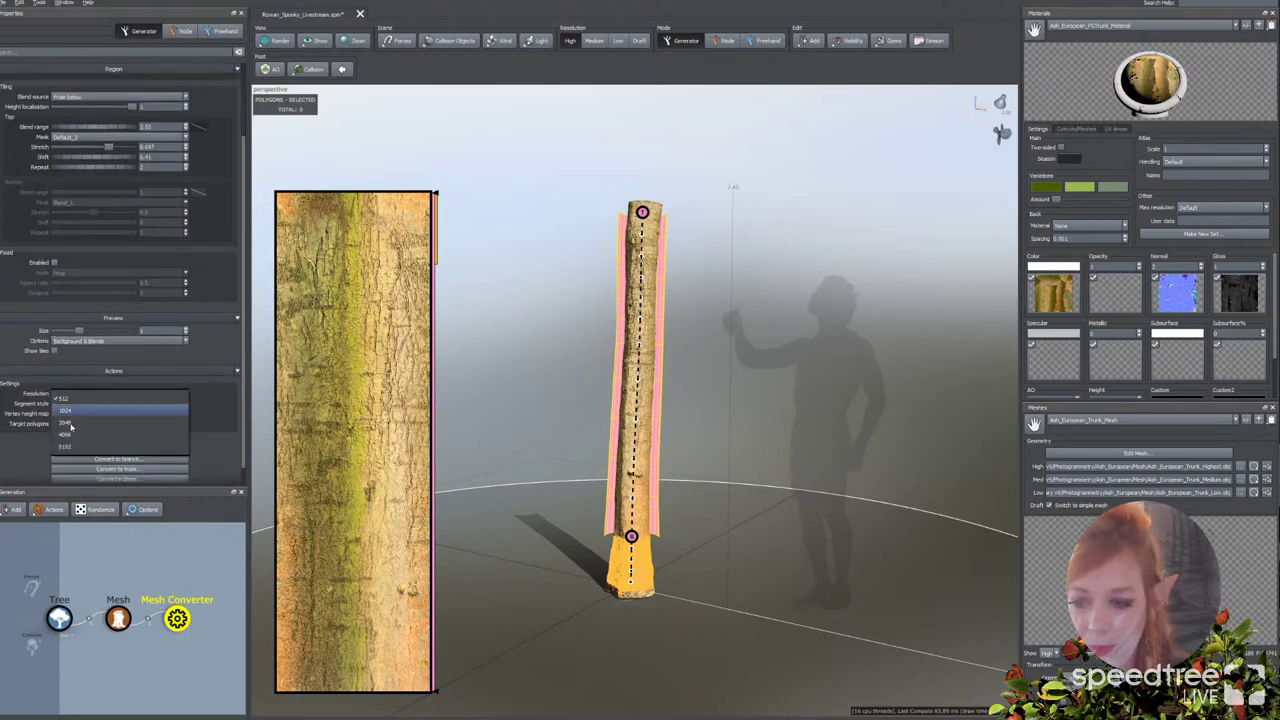
pyautogui.click(69, 448)
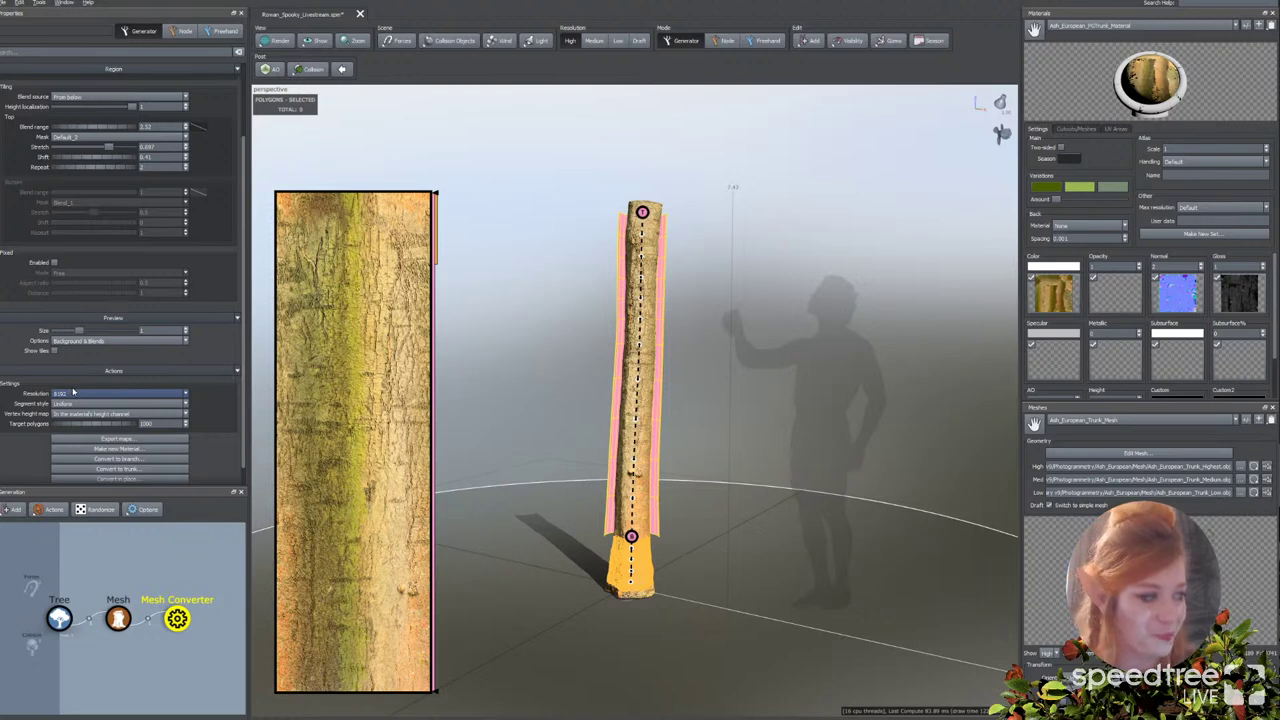
# Step: Start converting the mesh to a trunk and browse to the Ash_European photogrammetry folder for saving the bark maps
pyautogui.scroll(3, 529, 415)
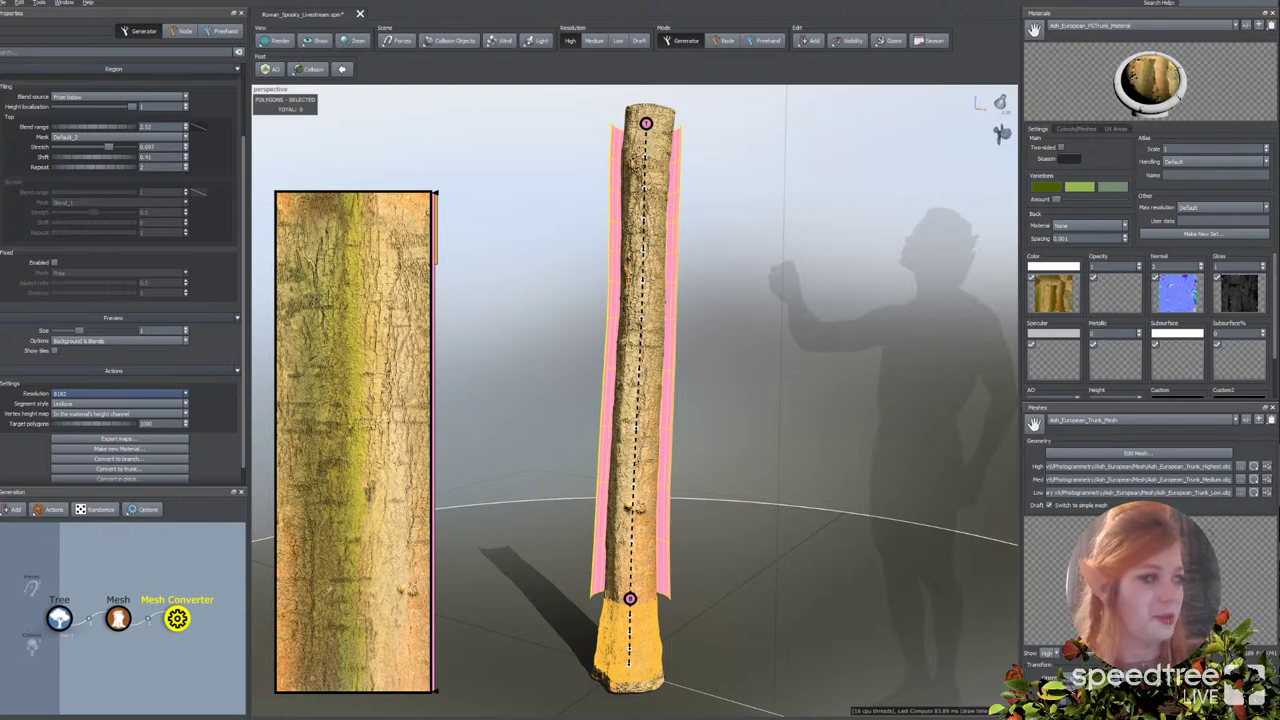
pyautogui.scroll(-1, 180, 450)
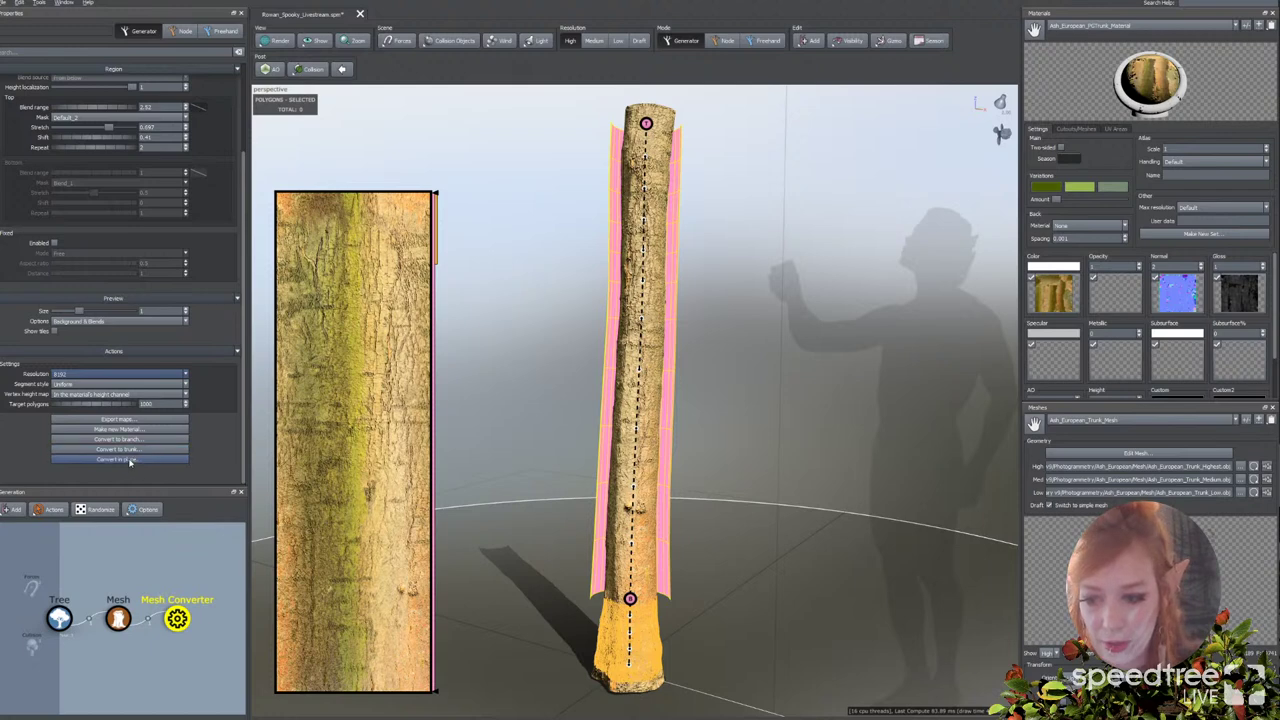
pyautogui.click(153, 450)
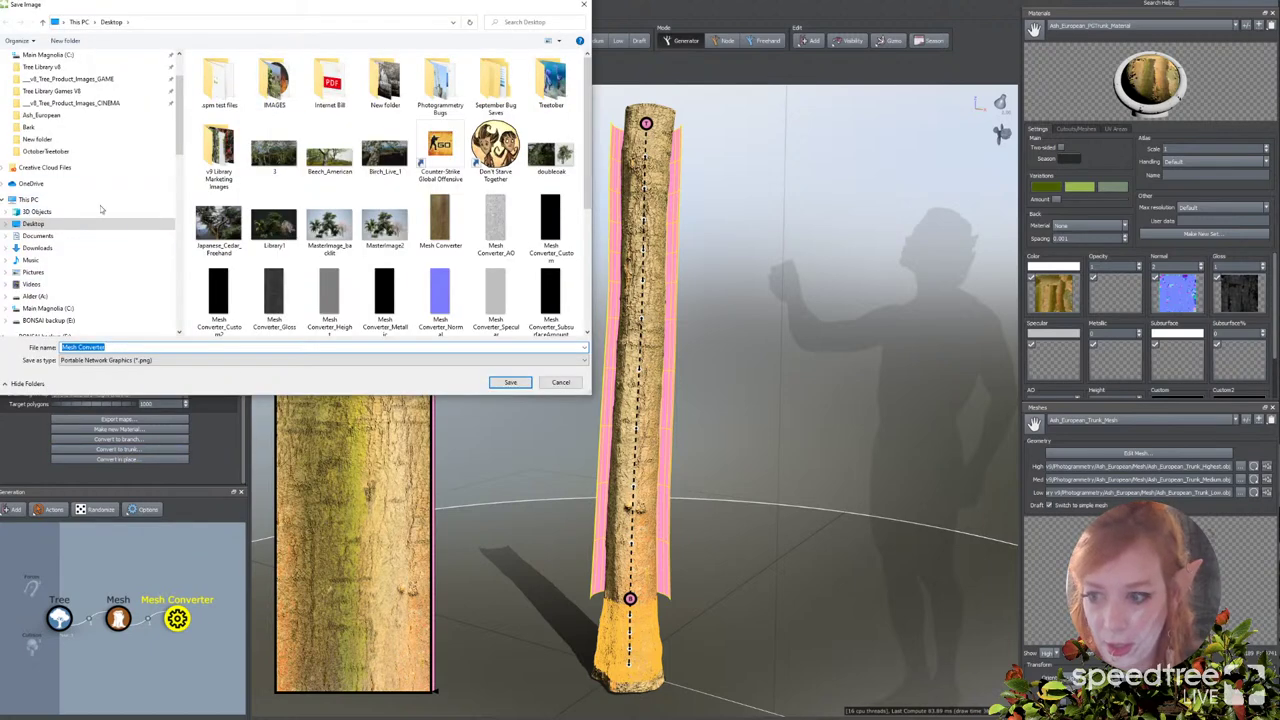
pyautogui.moveTo(166, 15); pyautogui.dragTo(1279, 350)
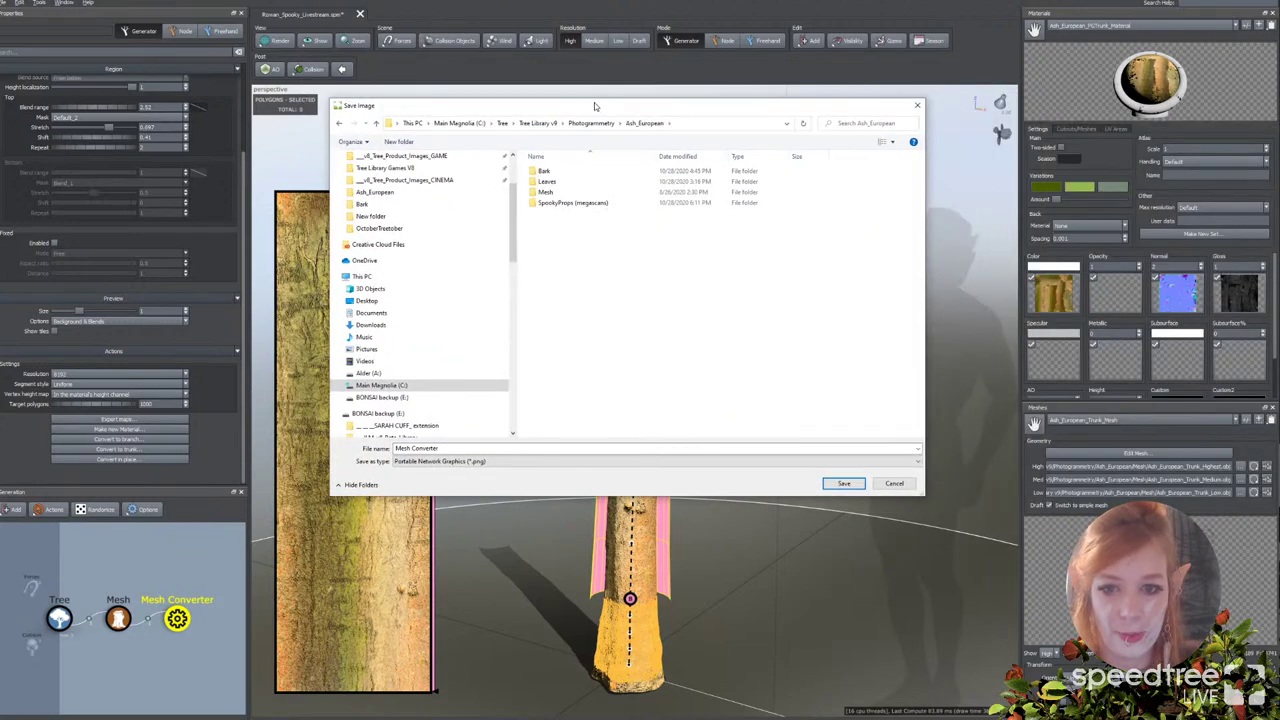
# Step: Save the converted bark maps in the Bark folder as Rowan_Spooky_Bark_1 PNG, replacing the existing file
pyautogui.click(540, 204)
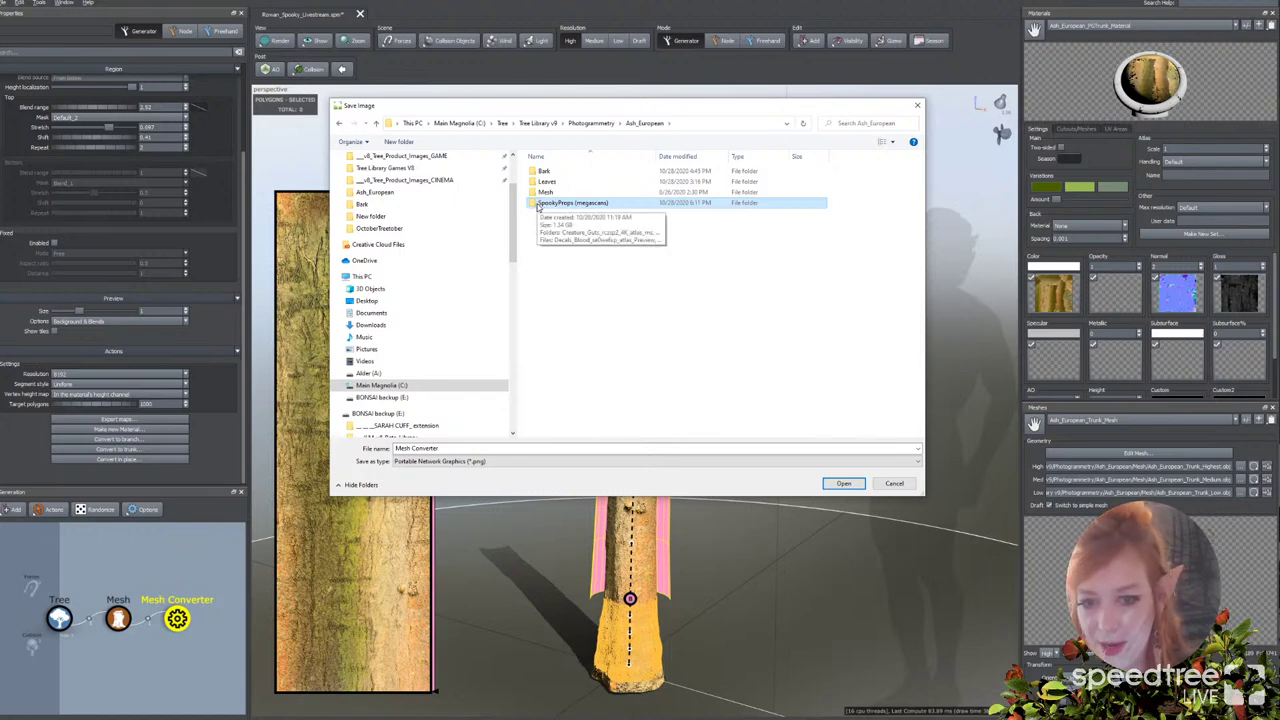
pyautogui.doubleClick(540, 204)
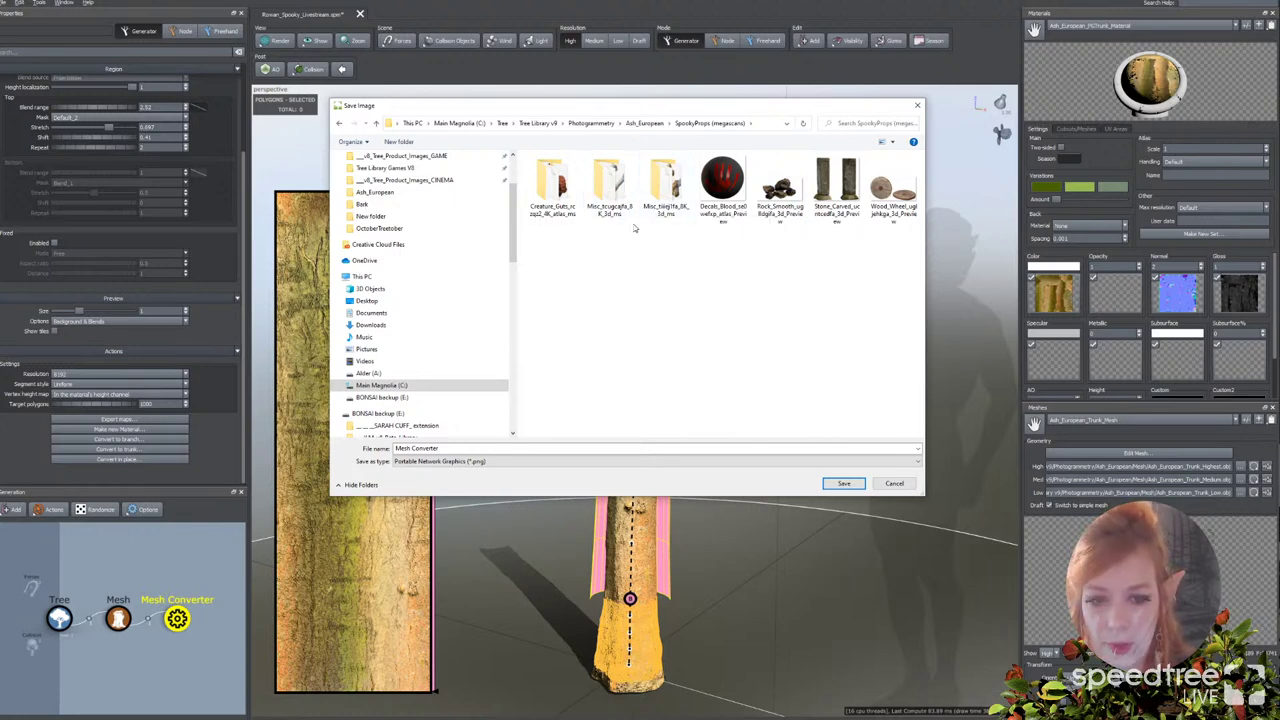
pyautogui.click(646, 124)
pyautogui.doubleClick(560, 168)
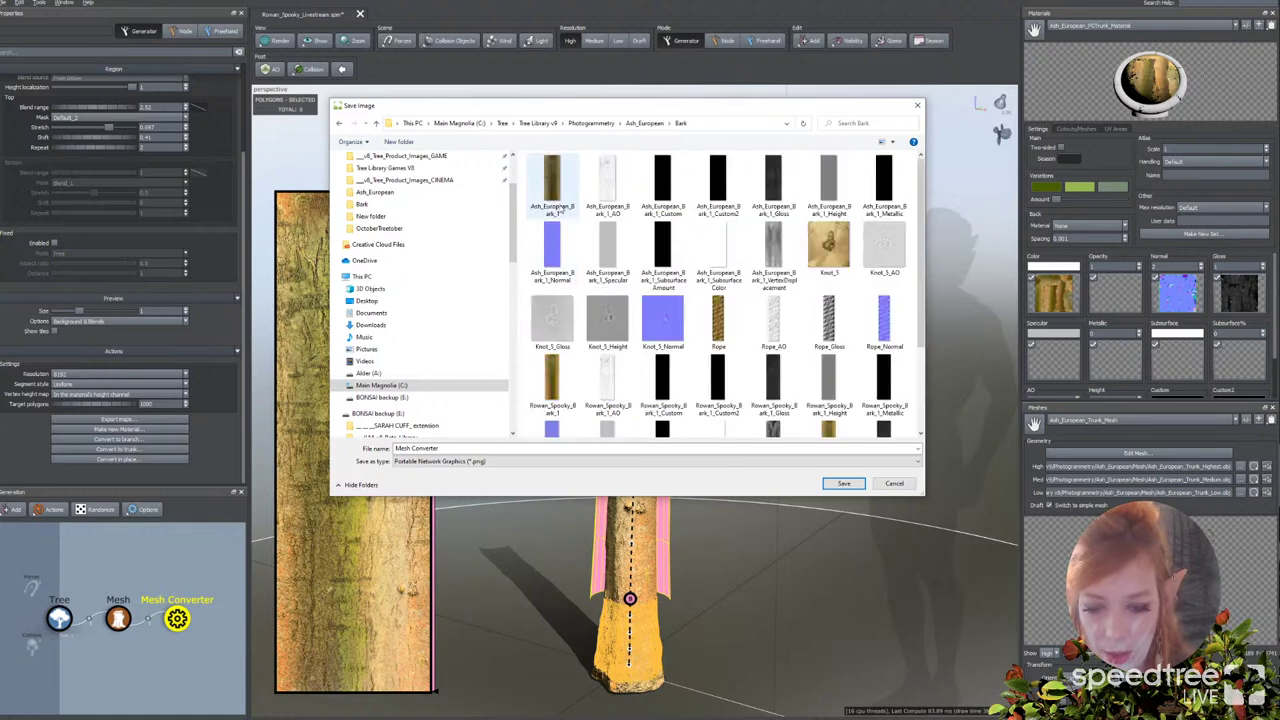
pyautogui.click(551, 390)
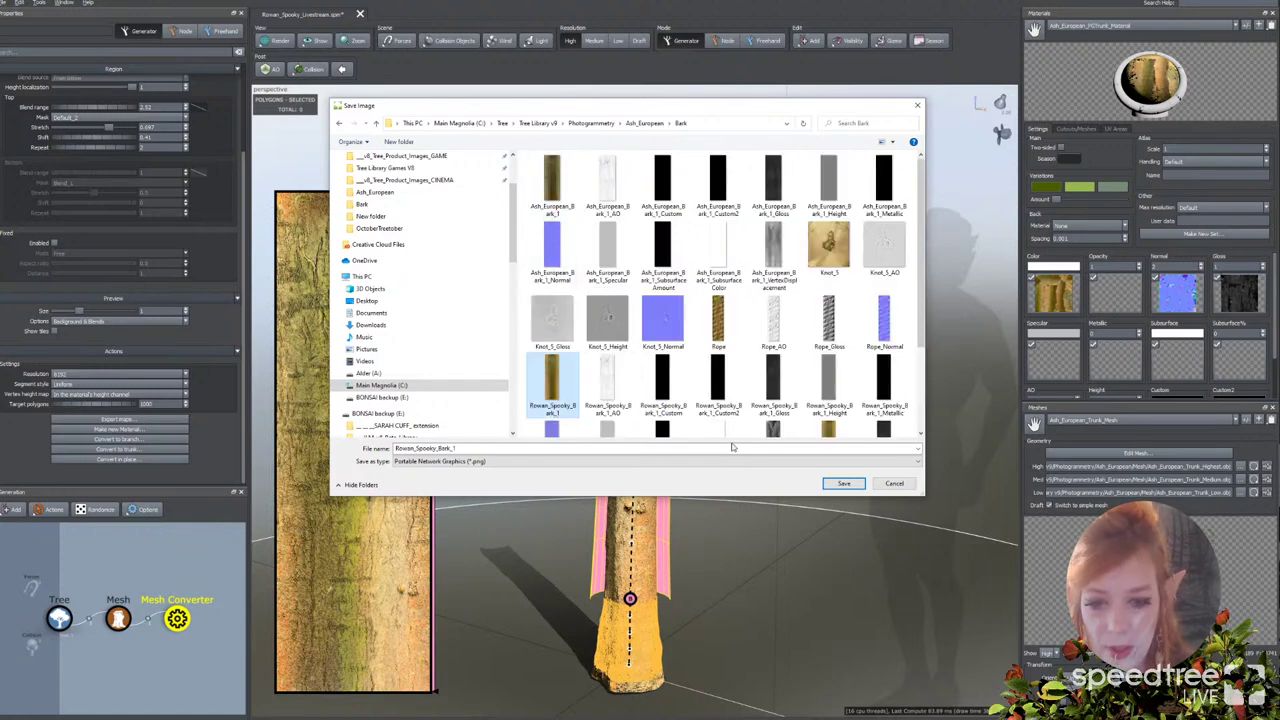
pyautogui.click(845, 484)
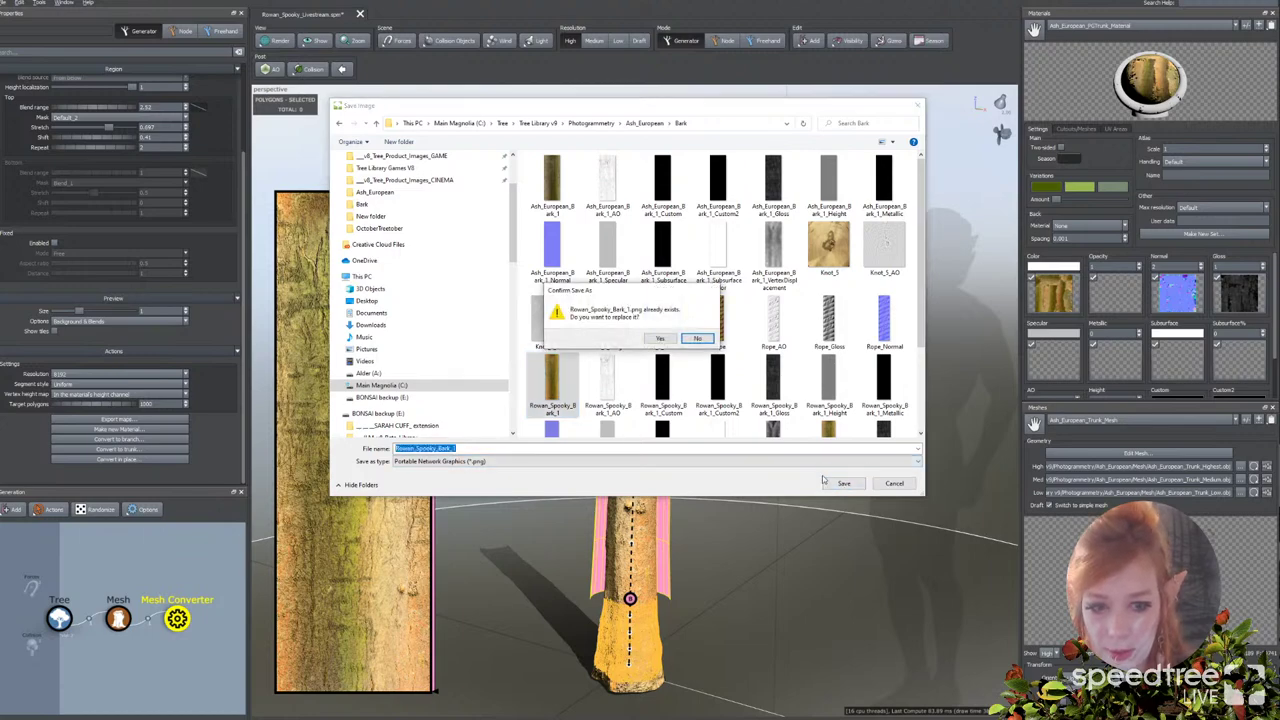
pyautogui.click(661, 340)
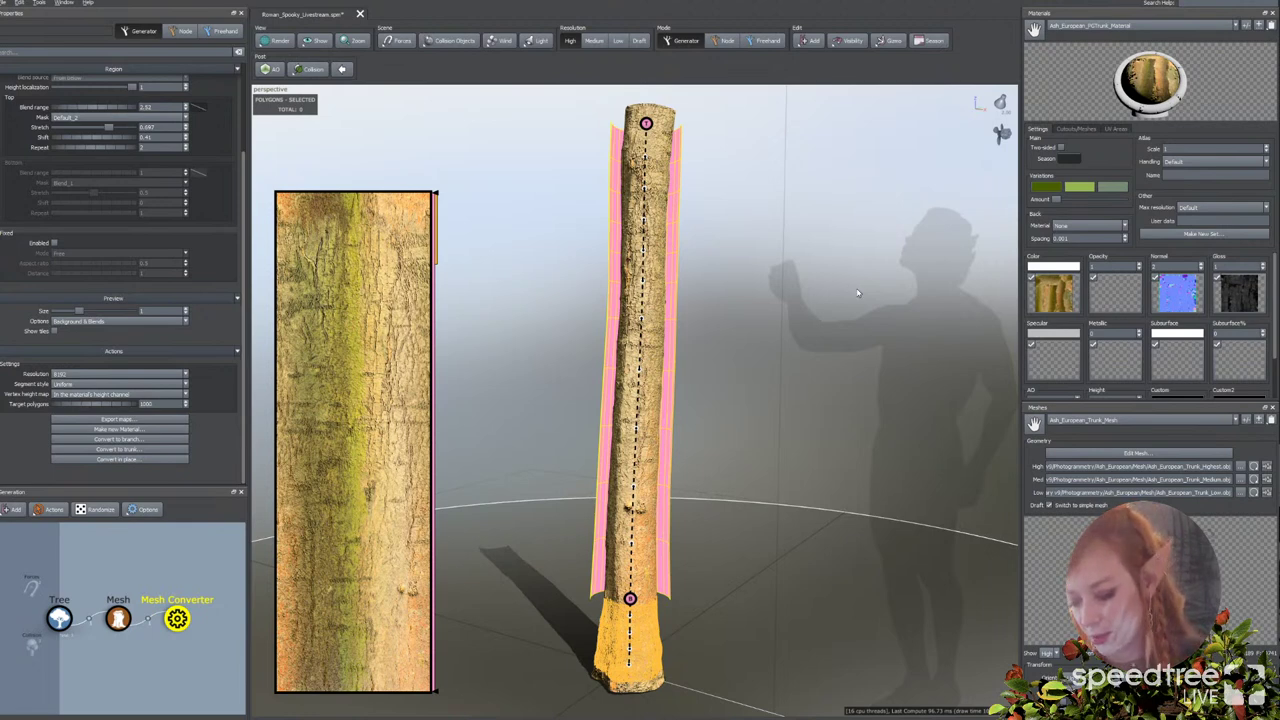
pyautogui.hotkey('ctrl', 'z')
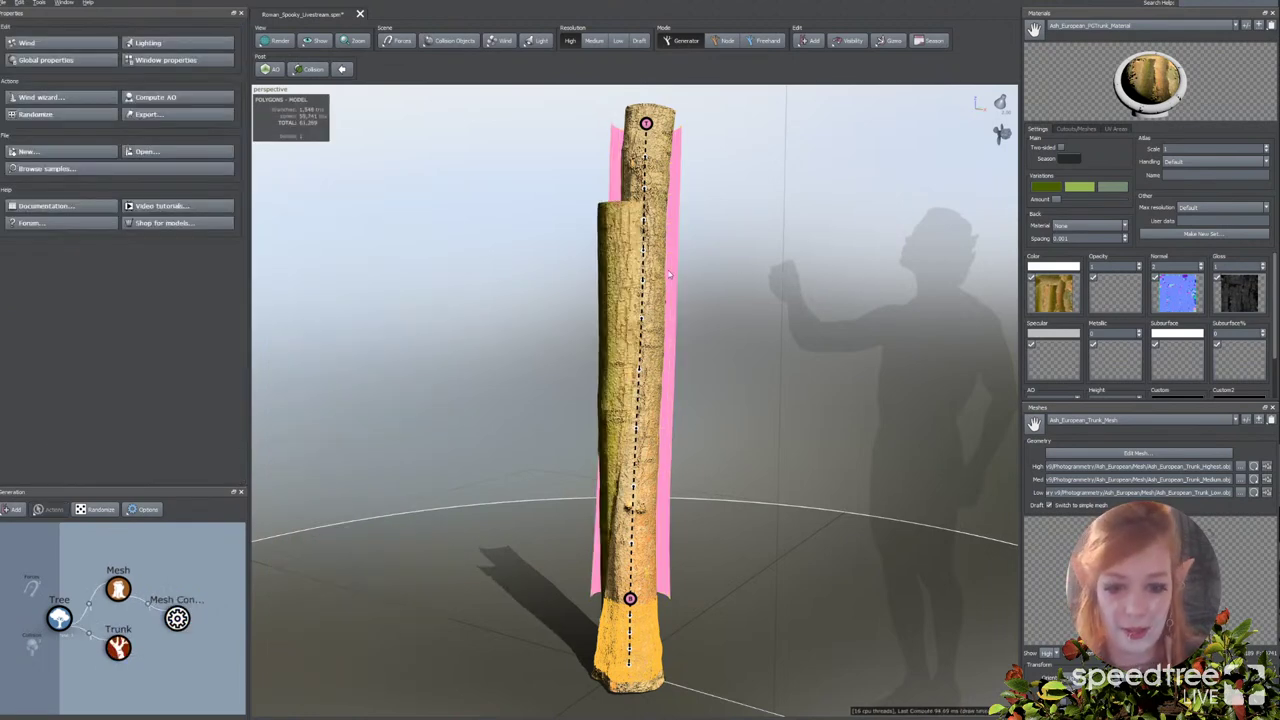
# Step: Hide the Mesh and Mesh Converter generators so only the converted trunk shows
pyautogui.click(118, 588)
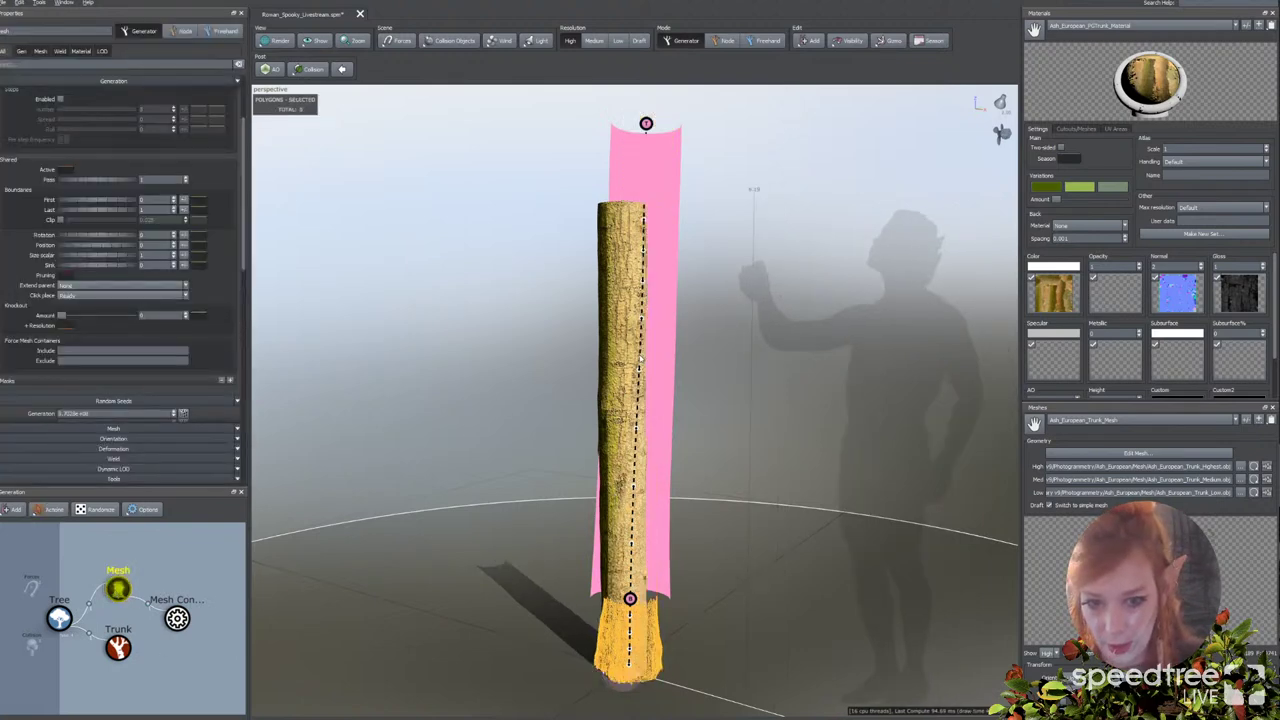
pyautogui.click(178, 622)
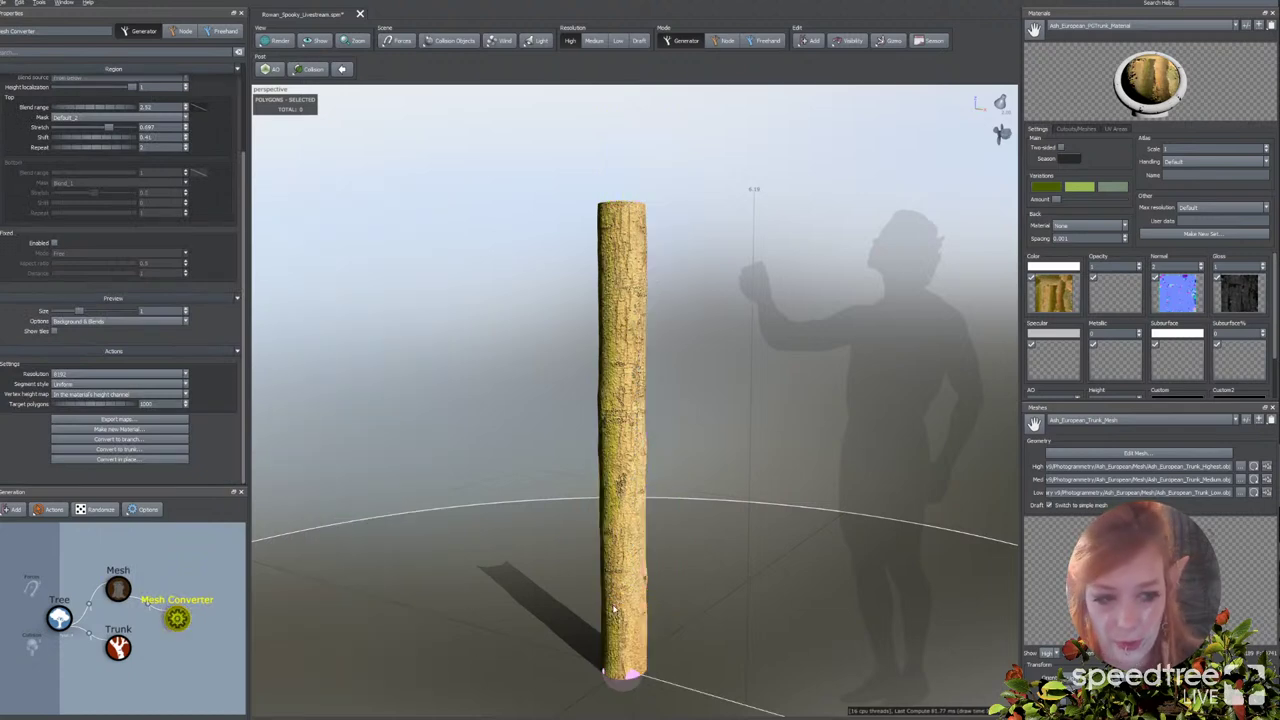
# Step: Display the Ash_European_Bark_1 material's maps and look over the converted trunk
pyautogui.click(1125, 28)
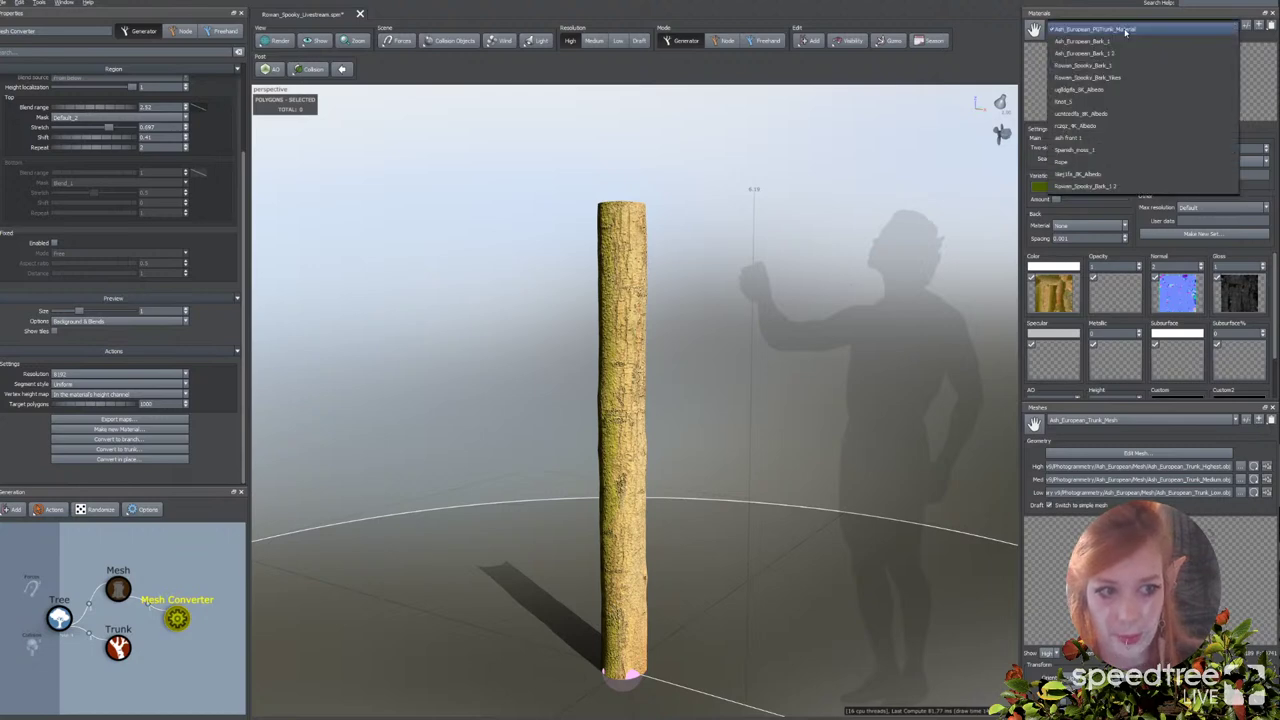
pyautogui.click(1106, 43)
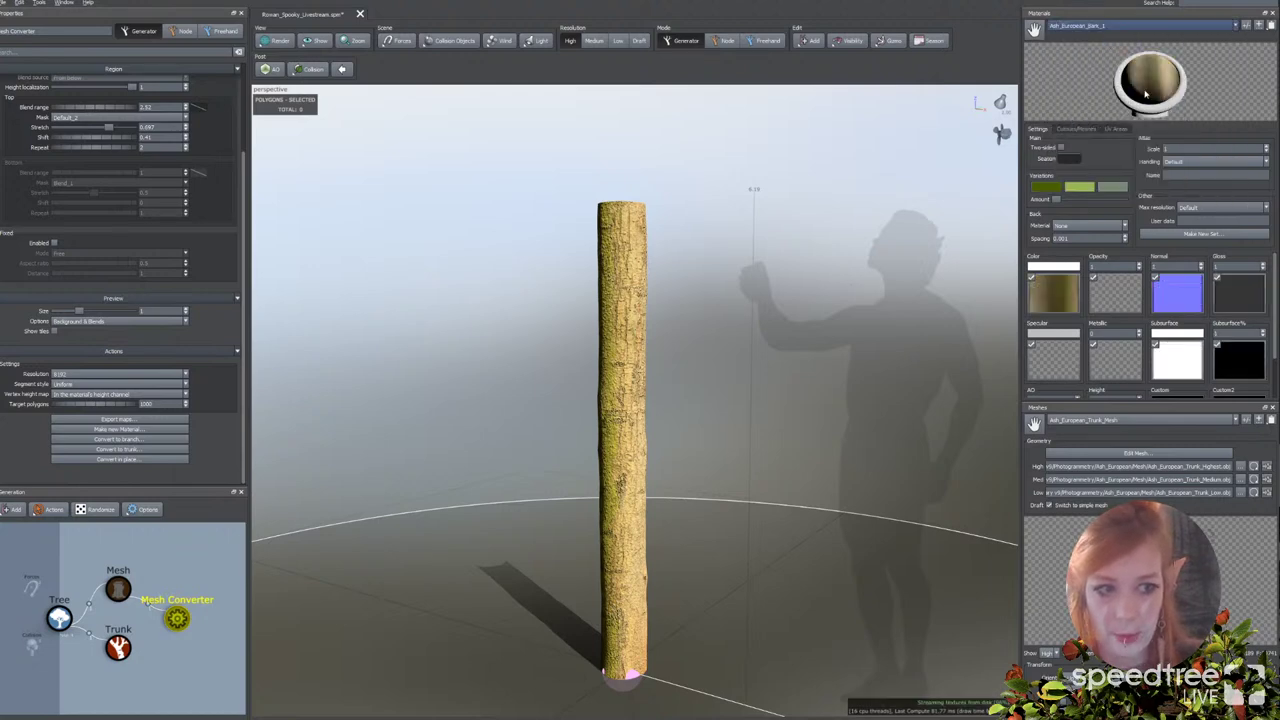
pyautogui.moveTo(883, 566); pyautogui.dragTo(622, 614)
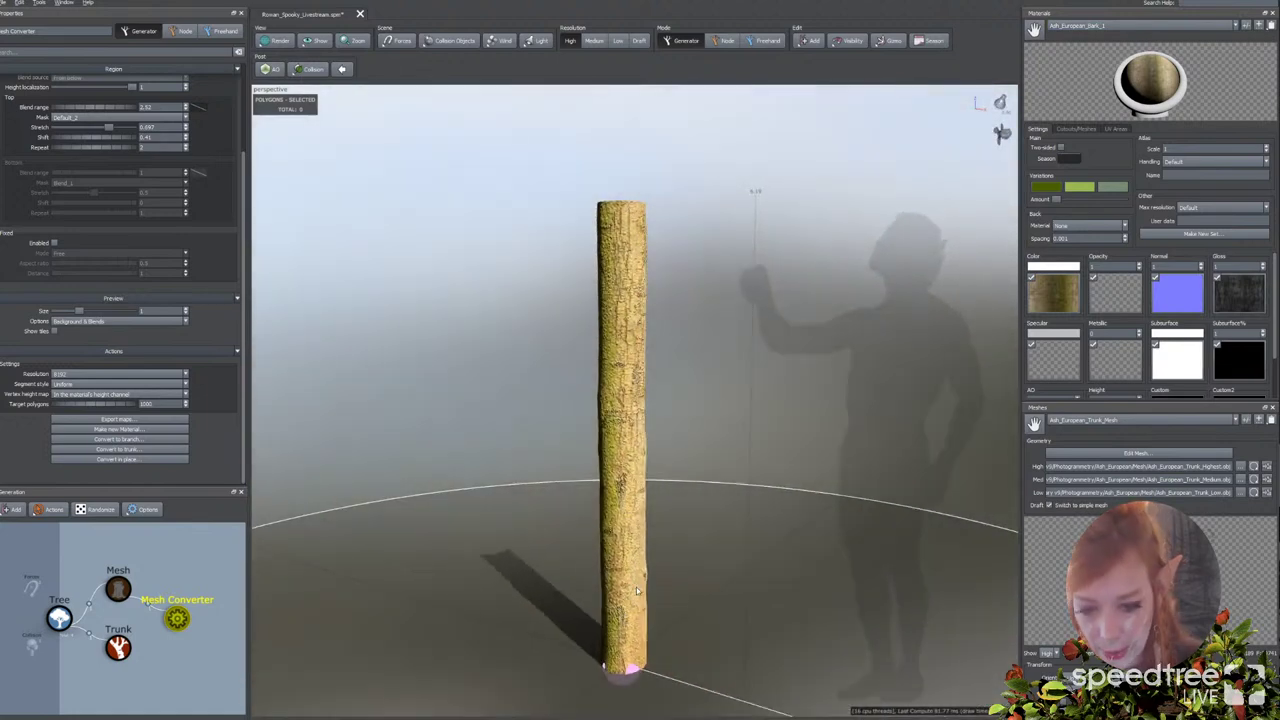
# Step: Apply the red-stained Rowan_Spooky_Bark material variant to the converted trunk and inspect the bark around it
pyautogui.scroll(4, 622, 604)
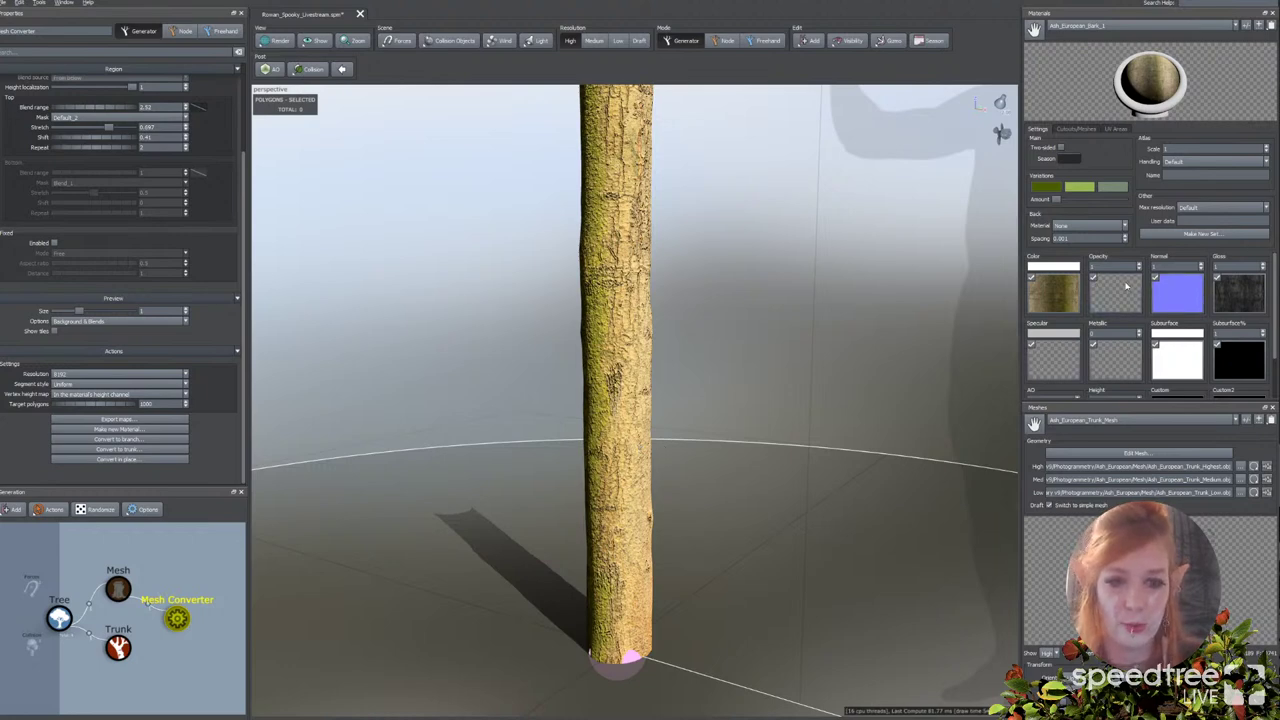
pyautogui.moveTo(610, 396); pyautogui.dragTo(667, 335)
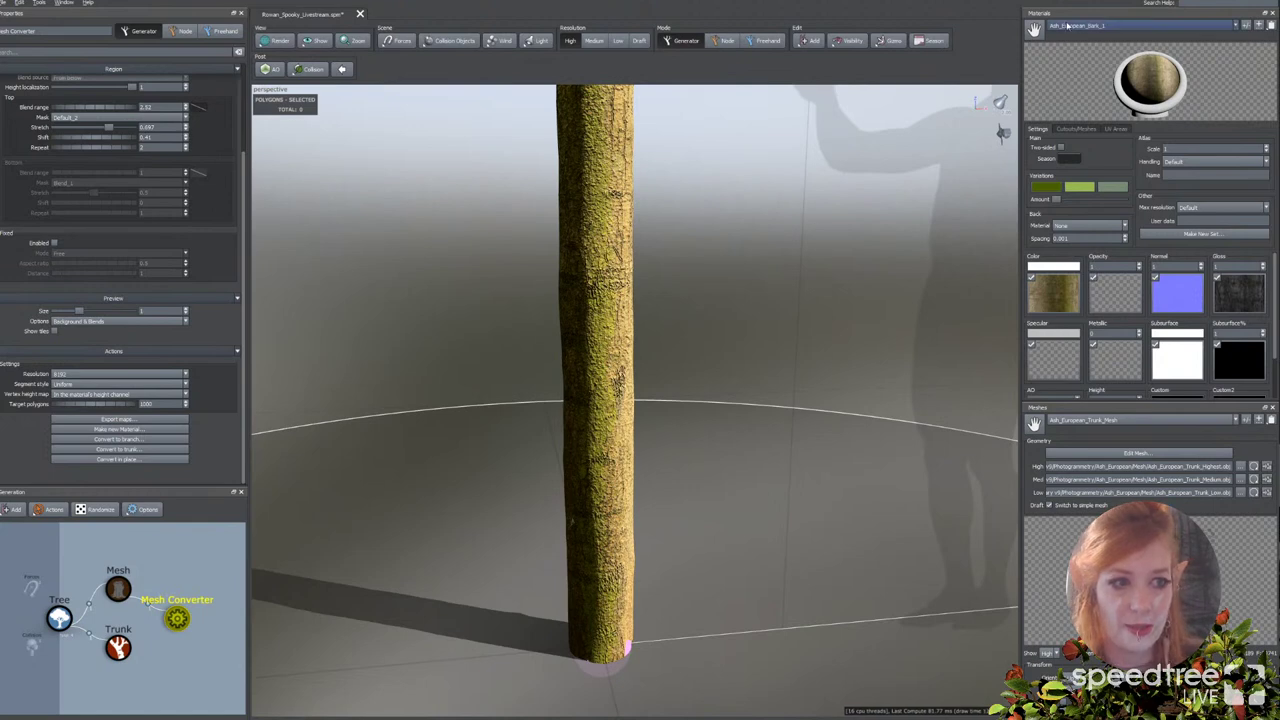
pyautogui.click(1140, 25)
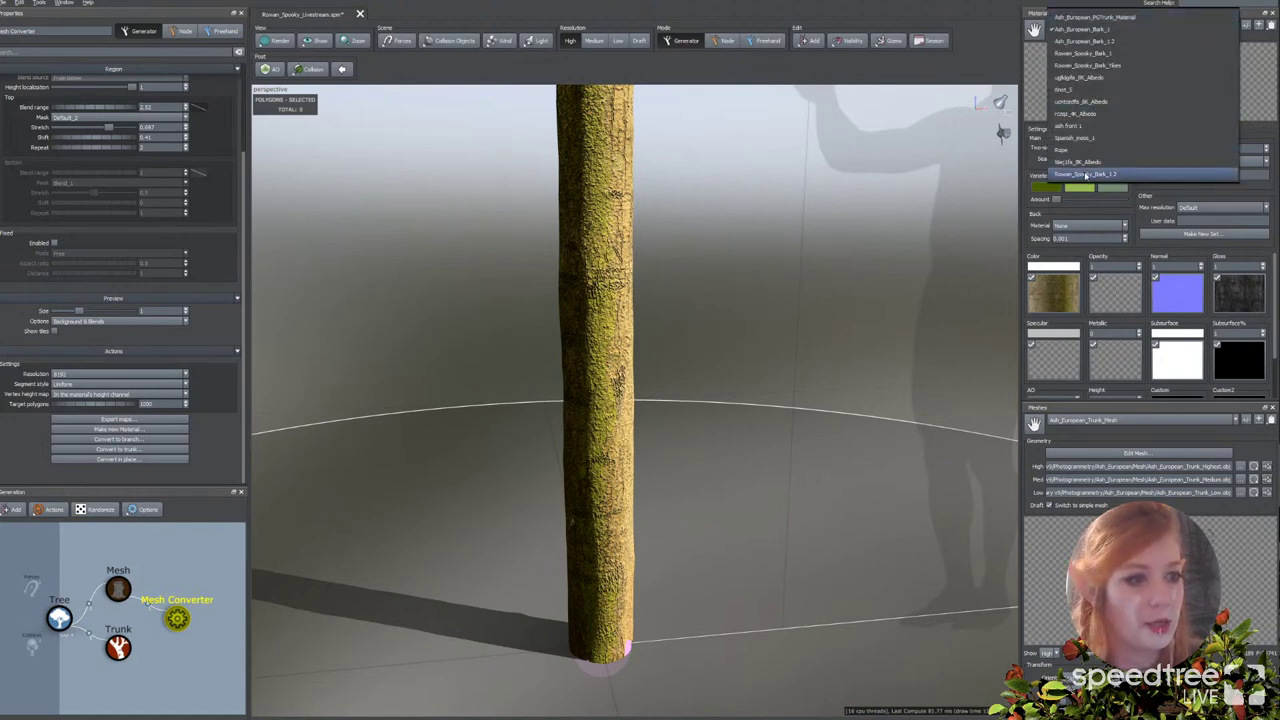
pyautogui.click(1088, 66)
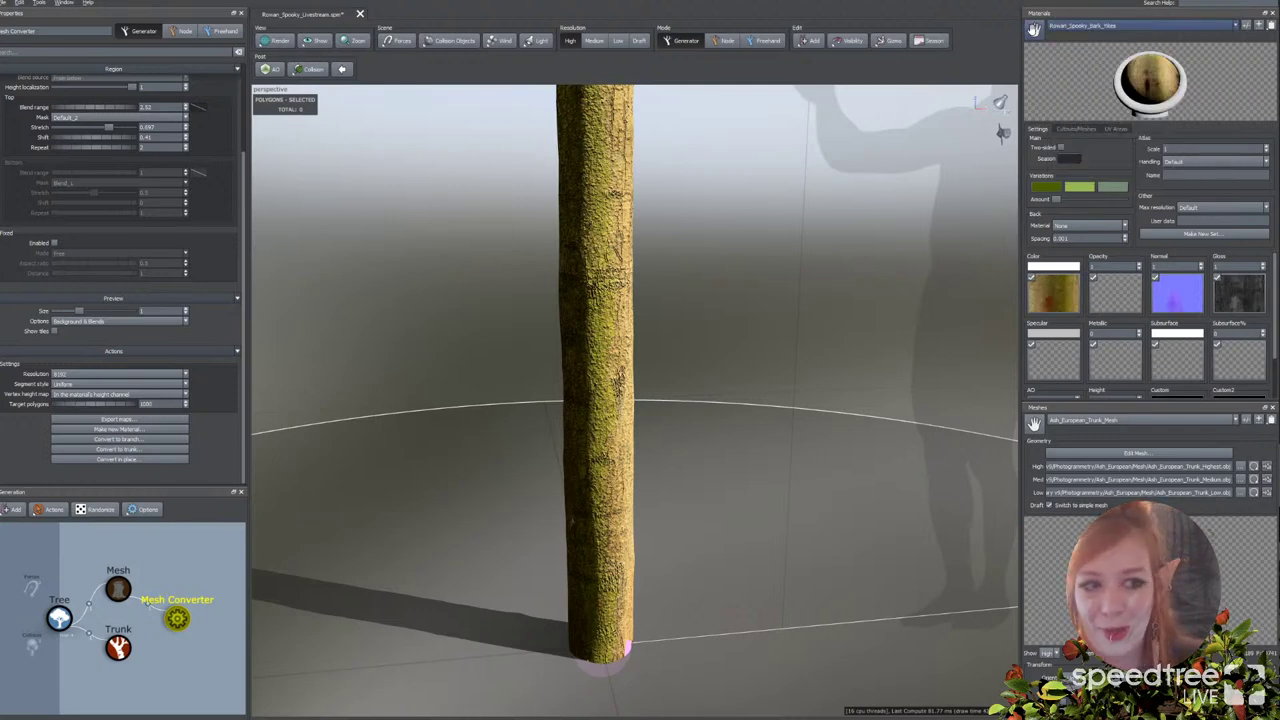
pyautogui.moveTo(627, 248); pyautogui.dragTo(586, 273)
pyautogui.scroll(4, 588, 276)
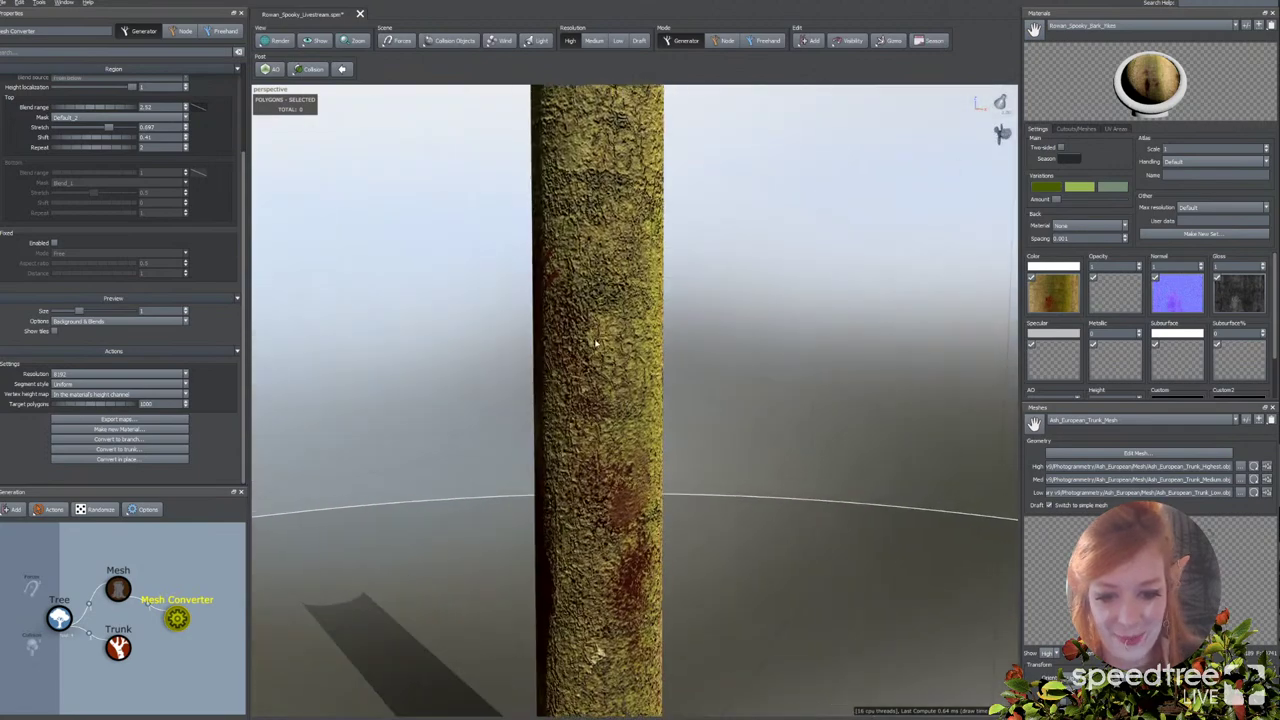
pyautogui.moveTo(592, 440); pyautogui.dragTo(601, 303, button='middle')
pyautogui.moveTo(601, 303); pyautogui.dragTo(700, 317)
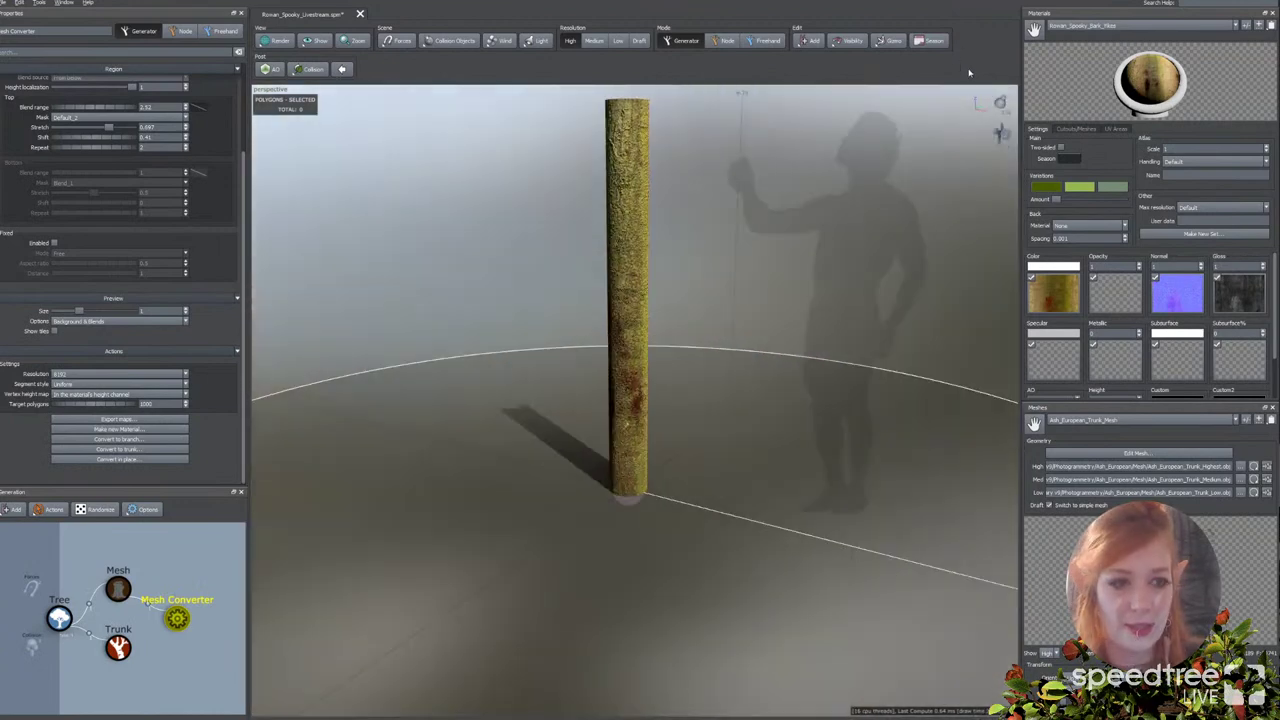
# Step: Inspect the trunk generator's polygon density in the wireframe render mode and return to Standard rendering
pyautogui.click(1002, 103)
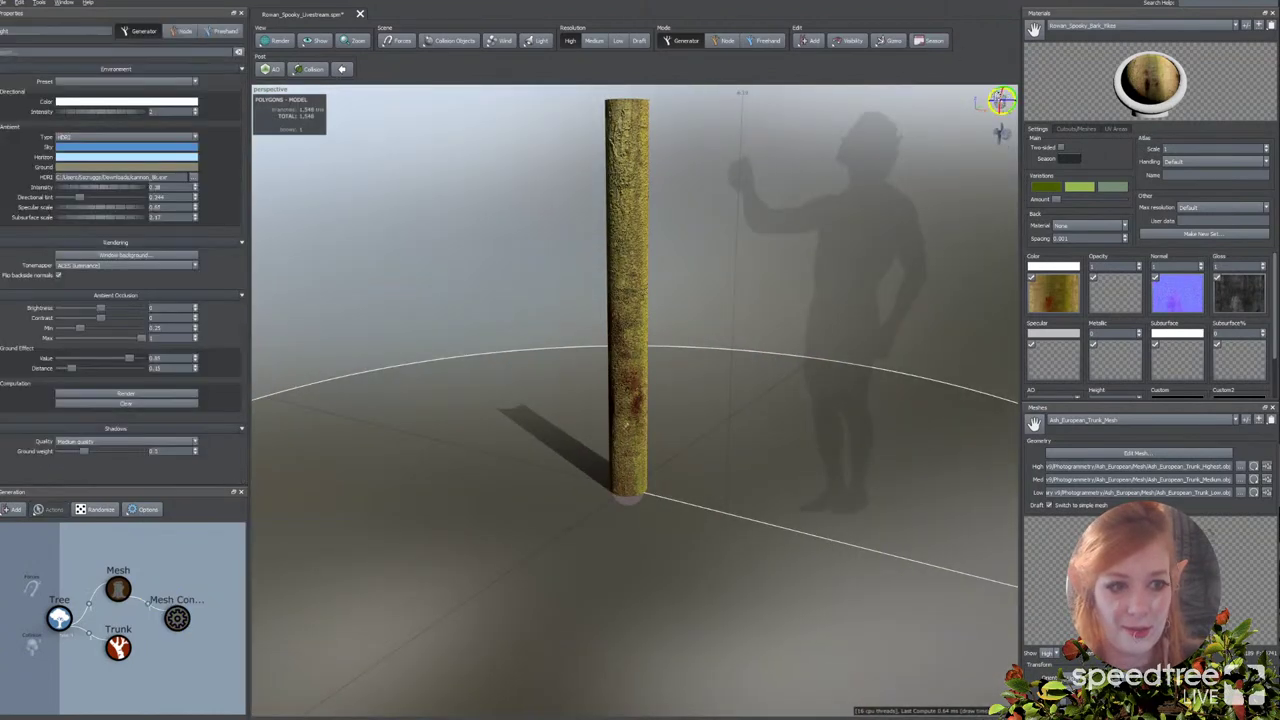
pyautogui.moveTo(763, 323)
pyautogui.mouseDown()
pyautogui.moveTo(748, 363)
pyautogui.moveTo(744, 333)
pyautogui.mouseUp()
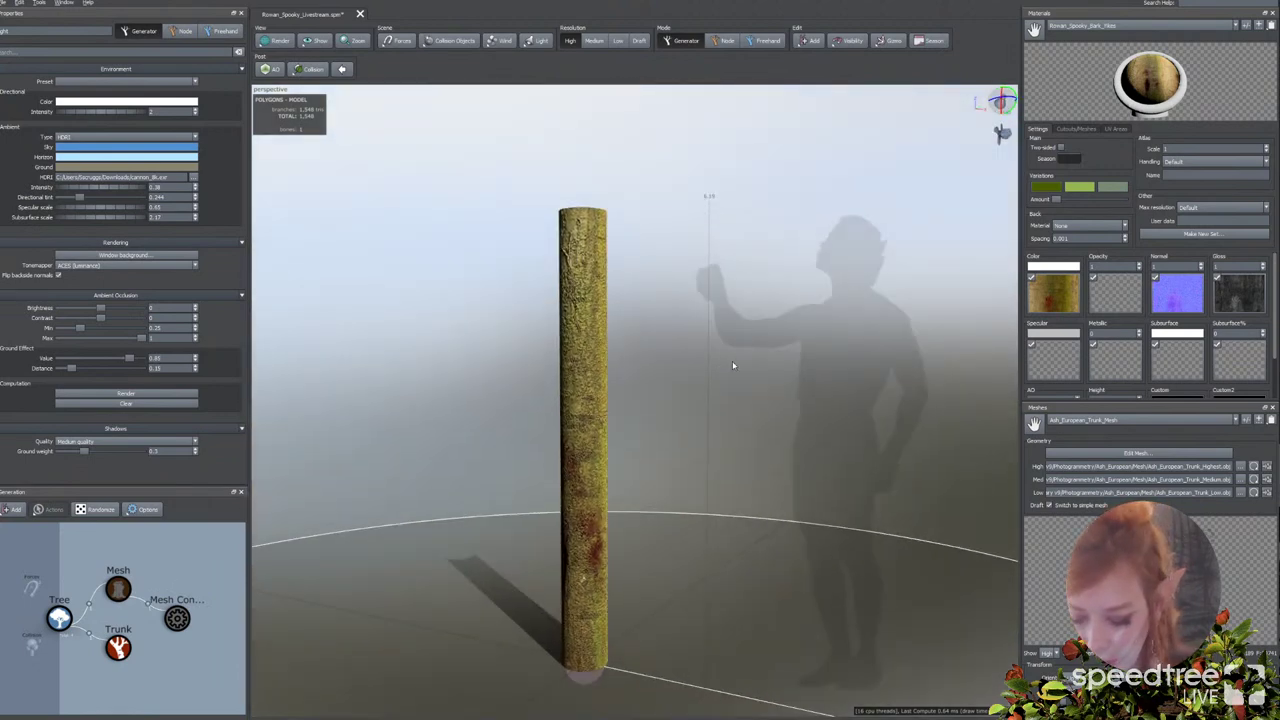
pyautogui.click(118, 647)
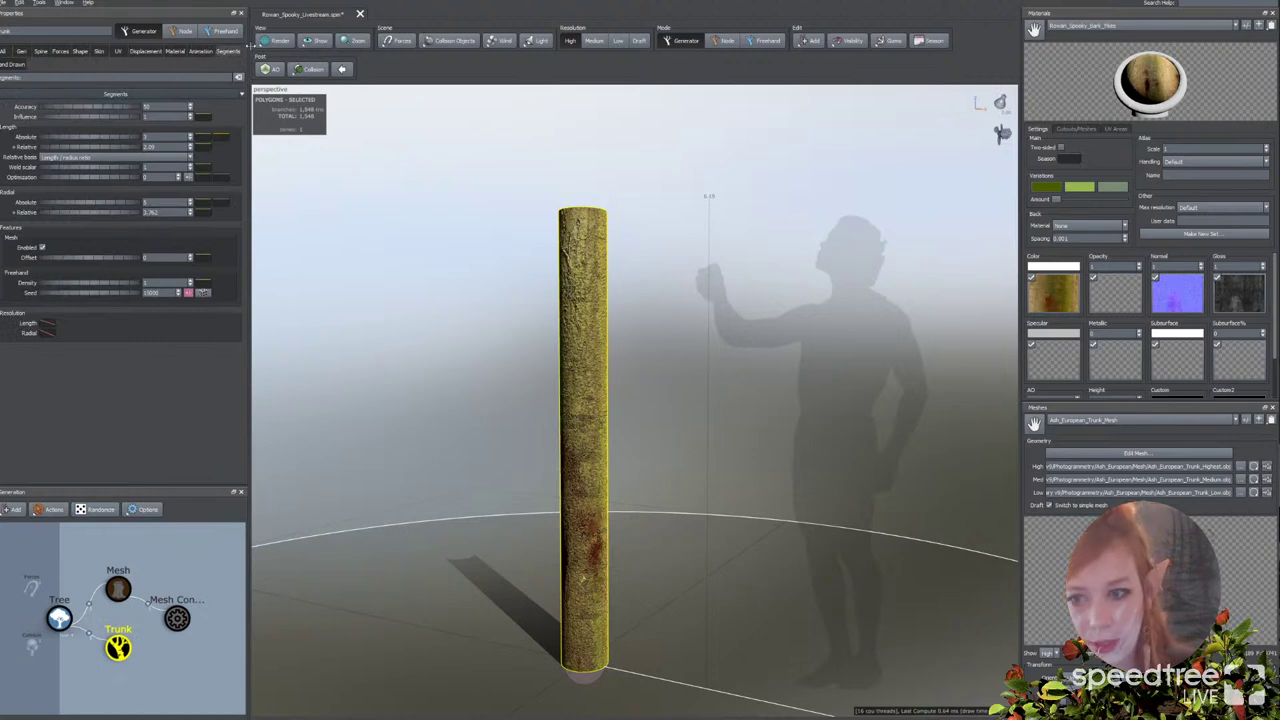
pyautogui.click(270, 45)
pyautogui.click(287, 61)
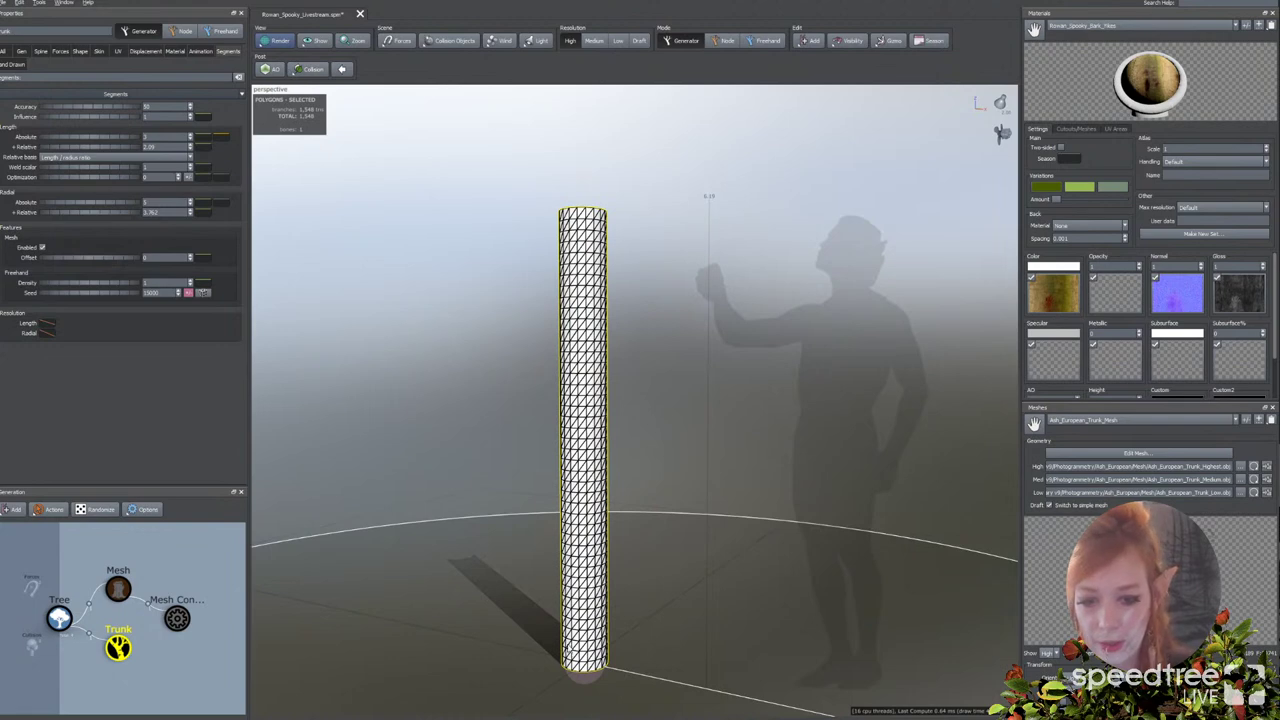
pyautogui.click(580, 591)
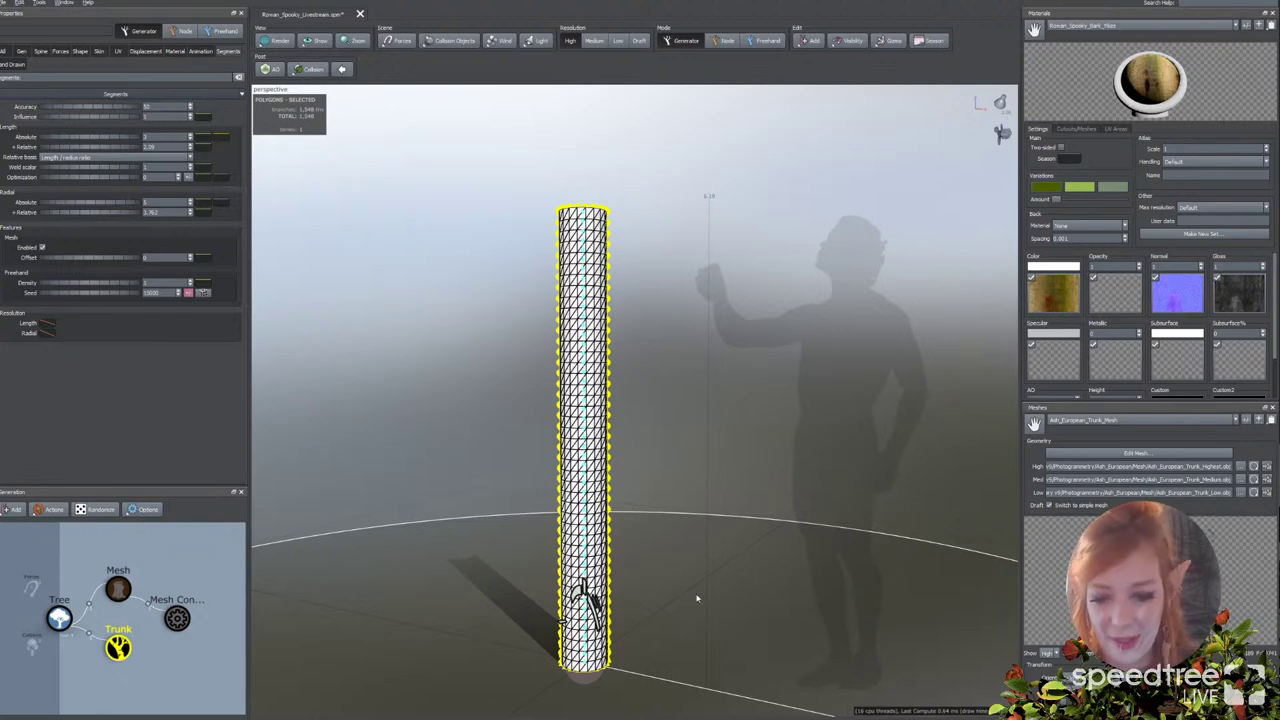
pyautogui.moveTo(441, 619); pyautogui.dragTo(477, 628)
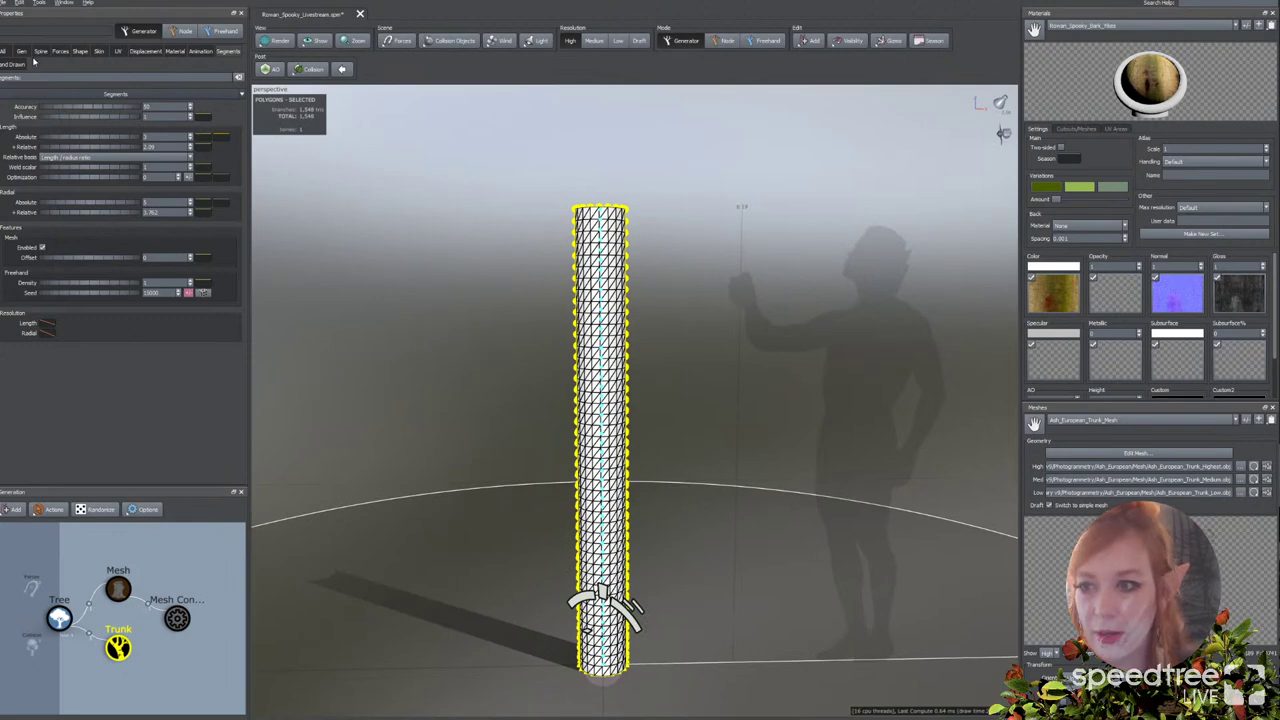
pyautogui.click(283, 42)
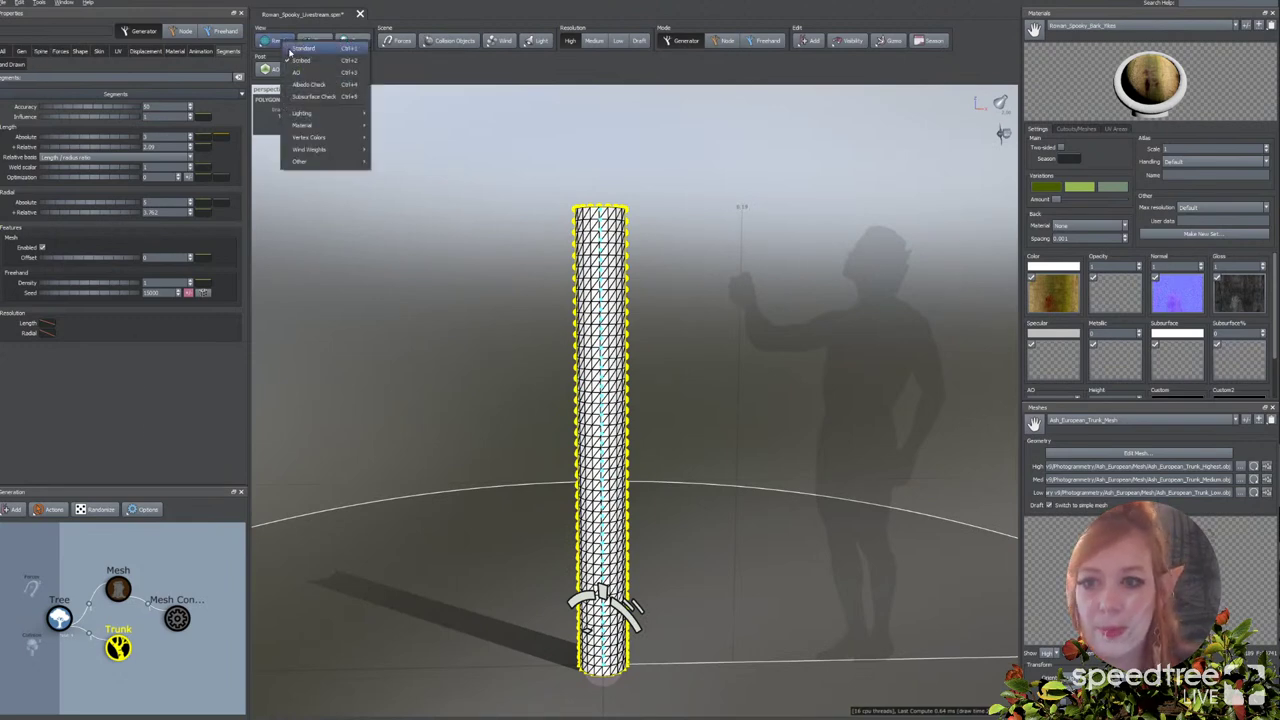
pyautogui.click(292, 49)
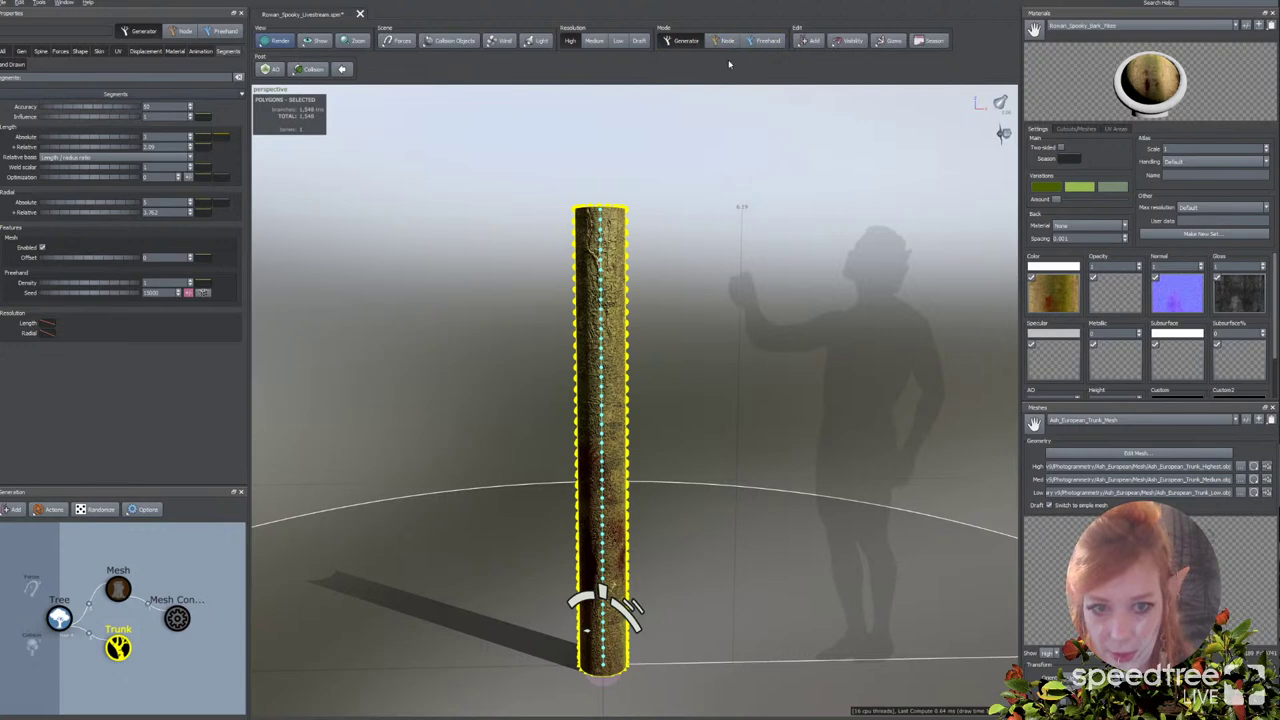
# Step: Hide the hint markers along the trunk's spine in the viewport
pyautogui.click(316, 41)
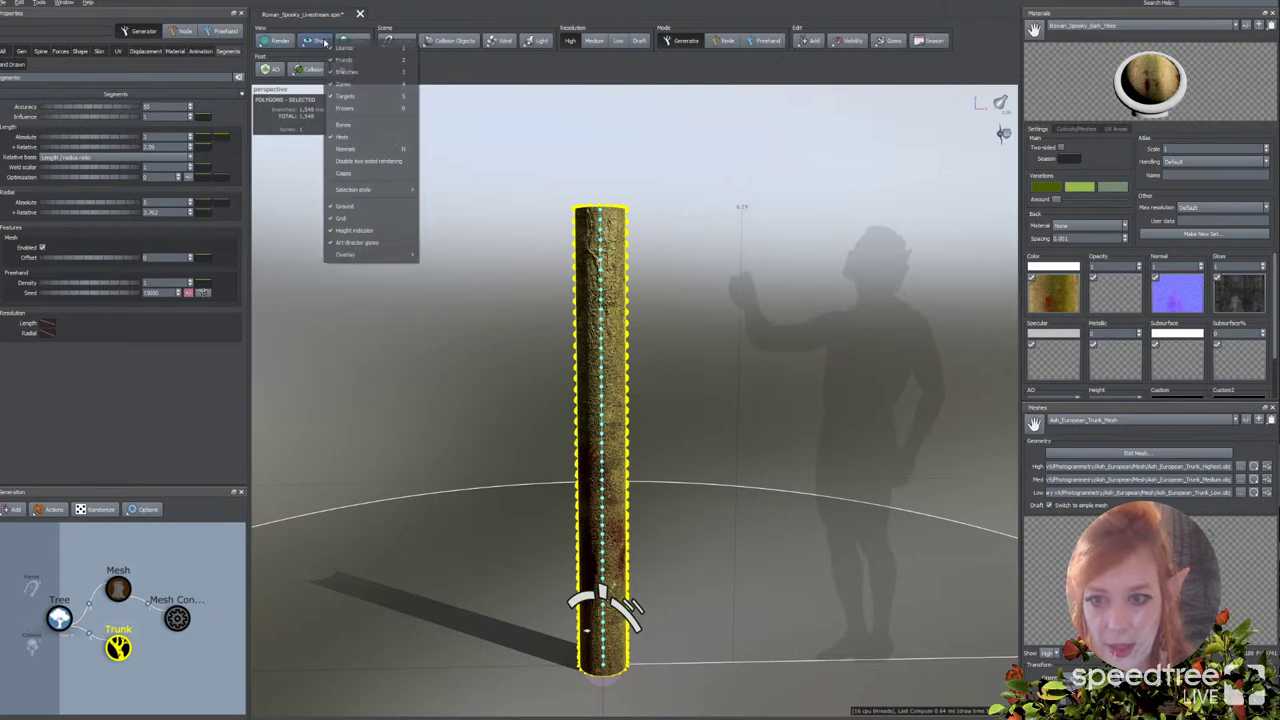
pyautogui.click(364, 143)
pyautogui.scroll(-1, 606, 388)
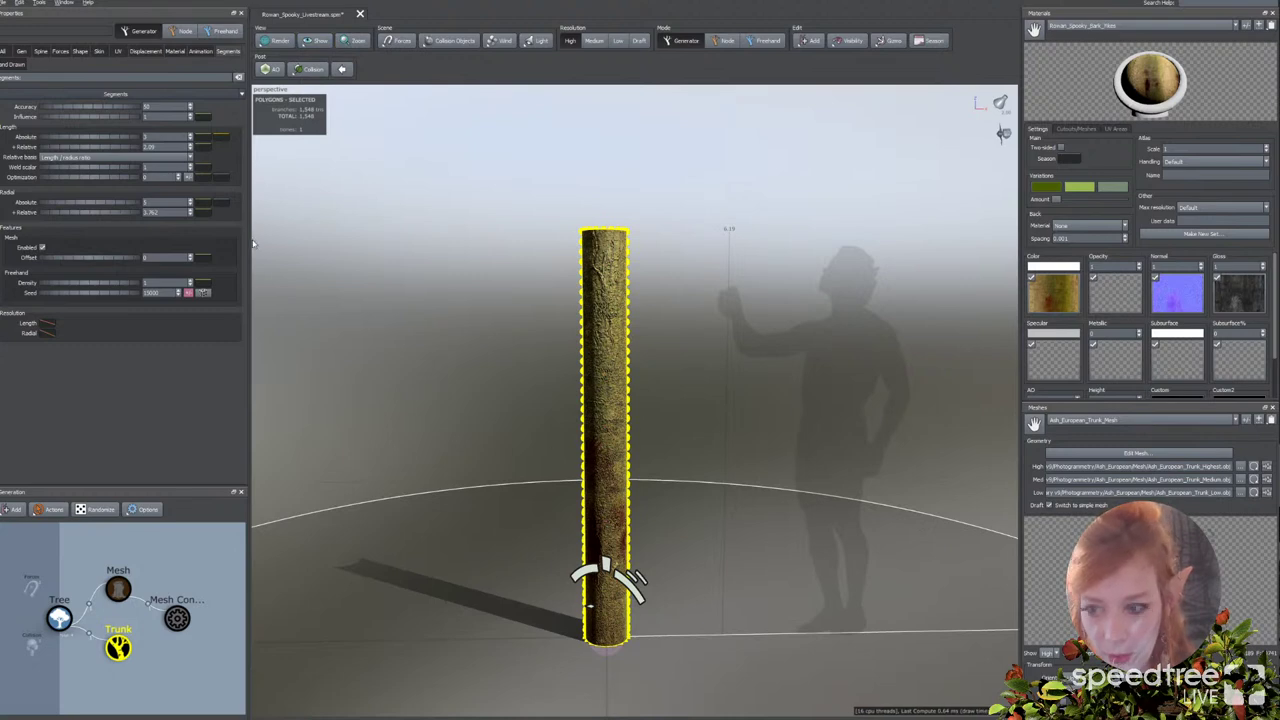
# Step: Examine the trunk's spine length settings and its size relative to the Tree generator's ground circle
pyautogui.click(43, 51)
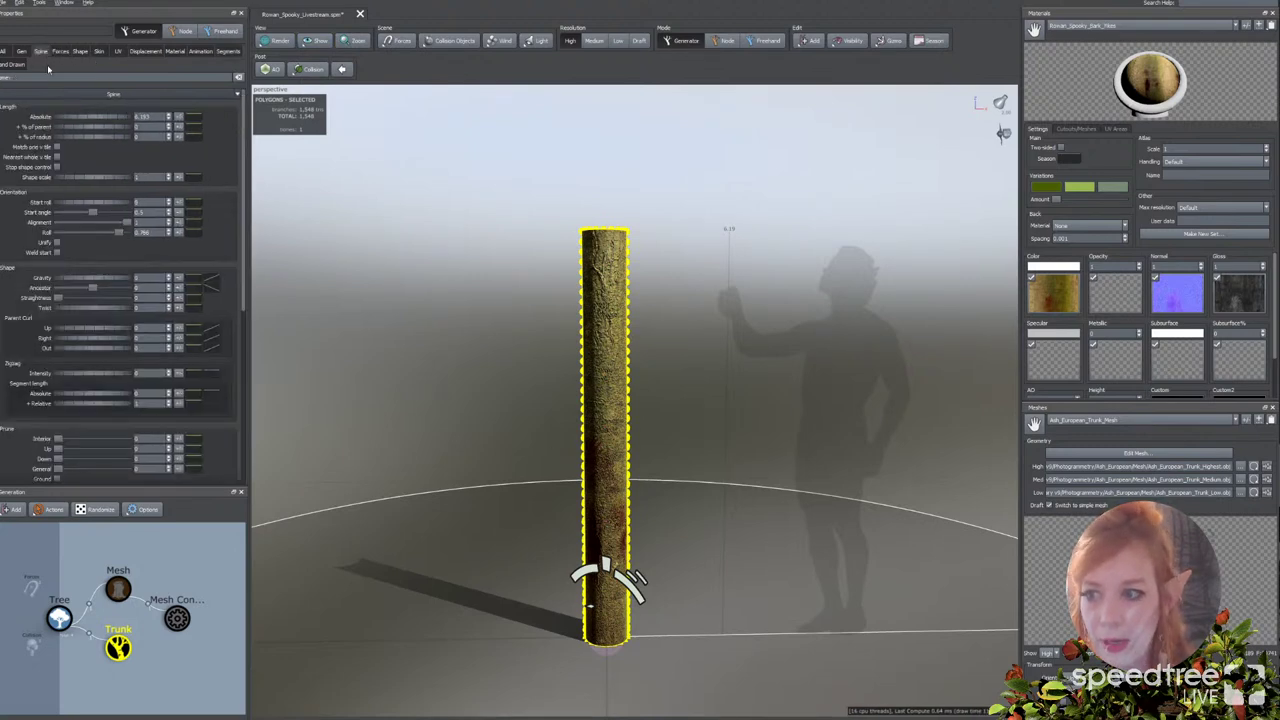
pyautogui.scroll(-8, 612, 324)
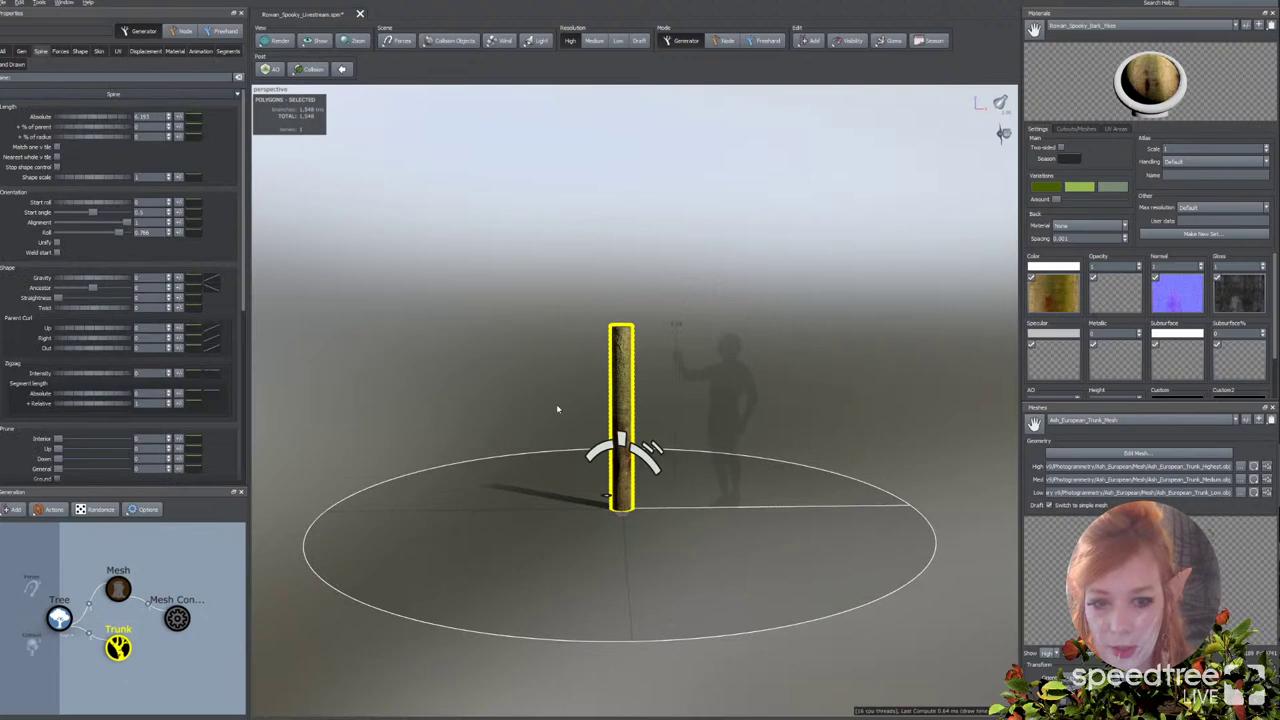
pyautogui.moveTo(553, 402); pyautogui.dragTo(556, 393)
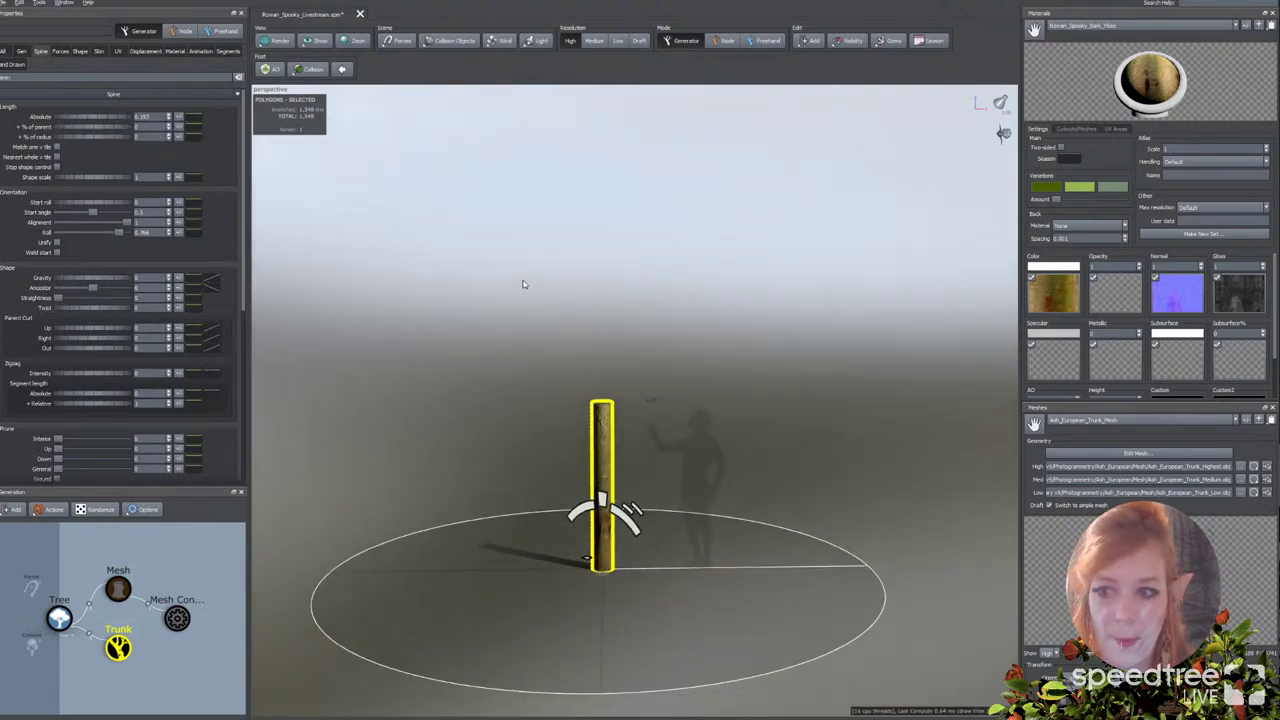
pyautogui.moveTo(620, 304); pyautogui.dragTo(615, 312, button='middle')
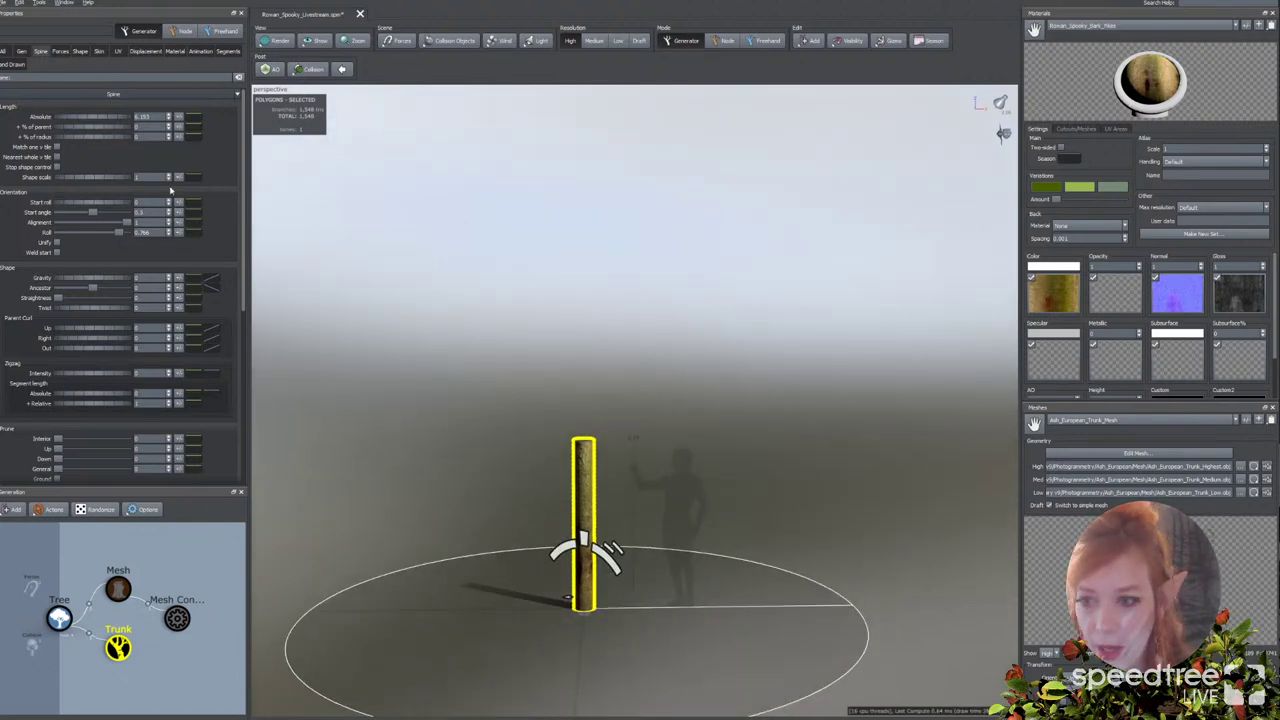
pyautogui.doubleClick(150, 116)
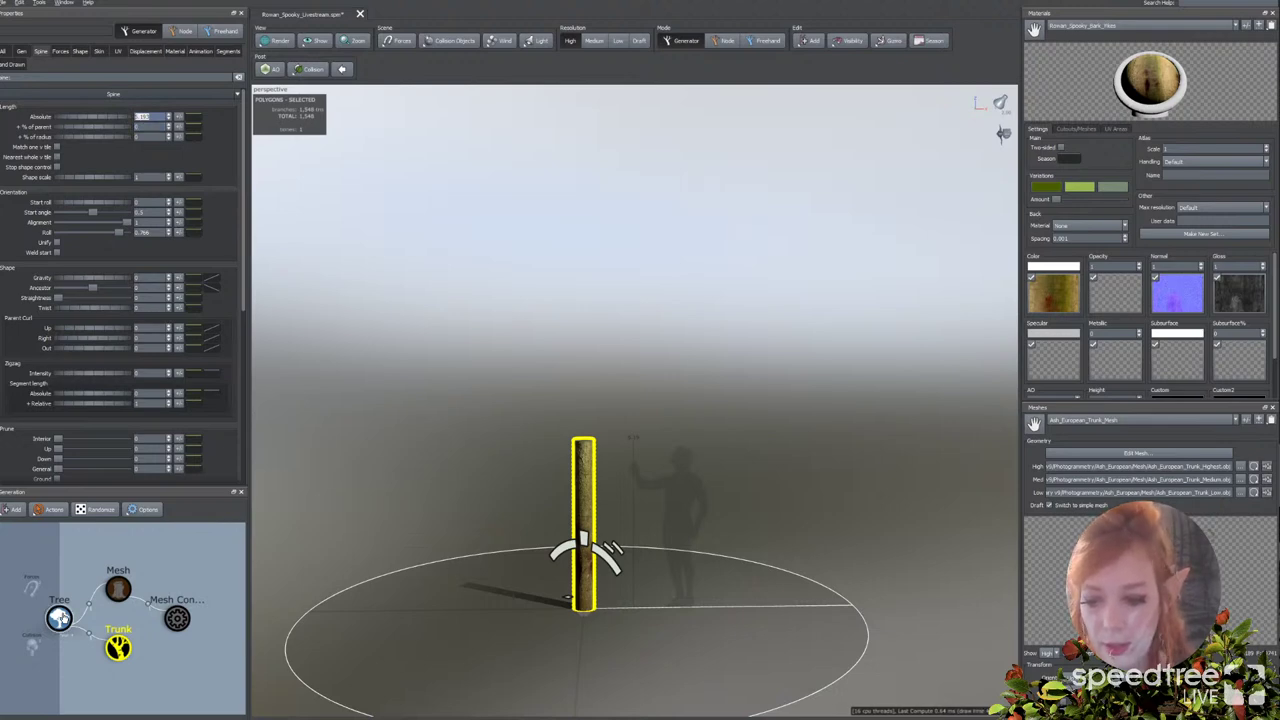
pyautogui.click(60, 618)
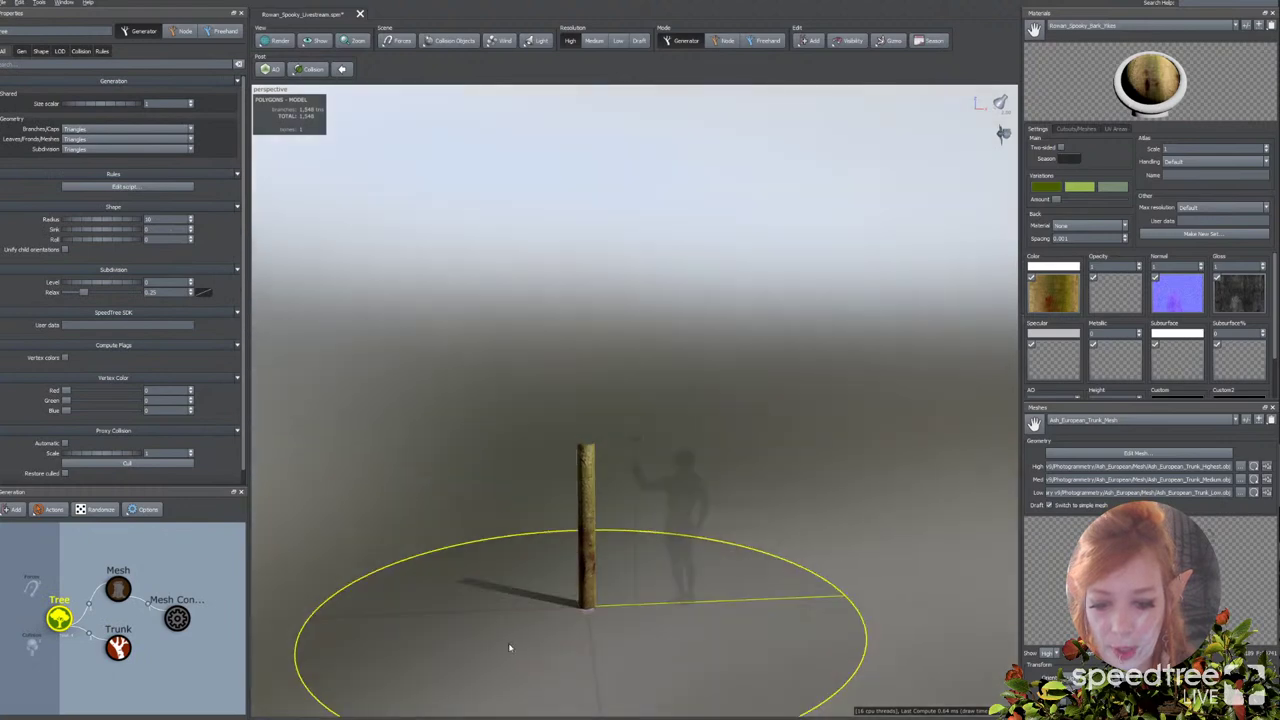
pyautogui.moveTo(509, 648); pyautogui.dragTo(511, 633)
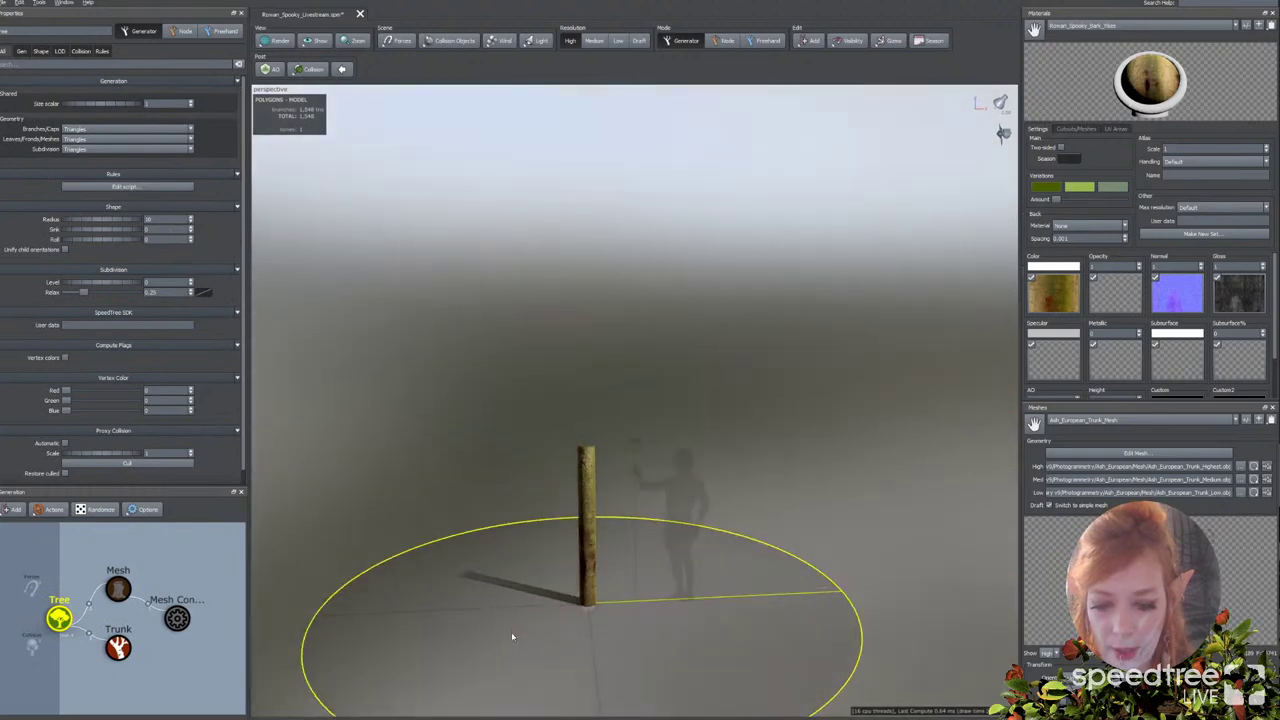
pyautogui.scroll(-2, 514, 628)
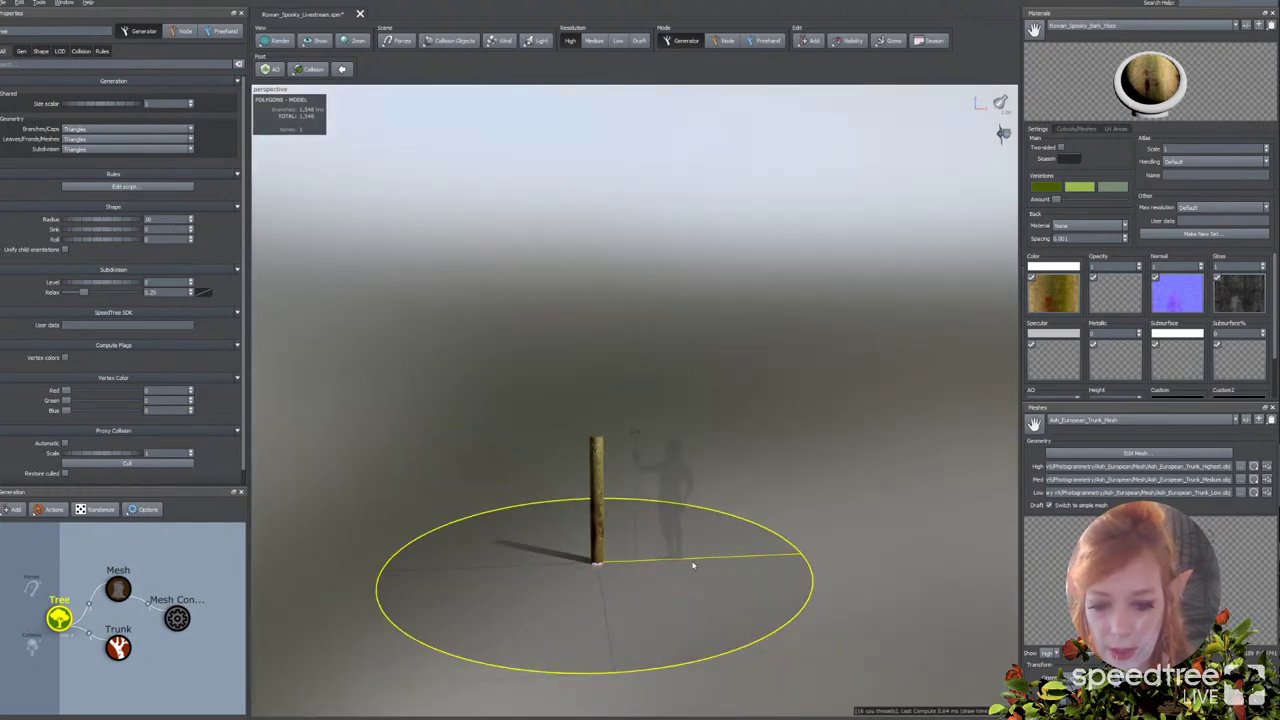
# Step: Set the trunk's absolute spine length to 30 and fine-tune it down to about 28
pyautogui.click(600, 540)
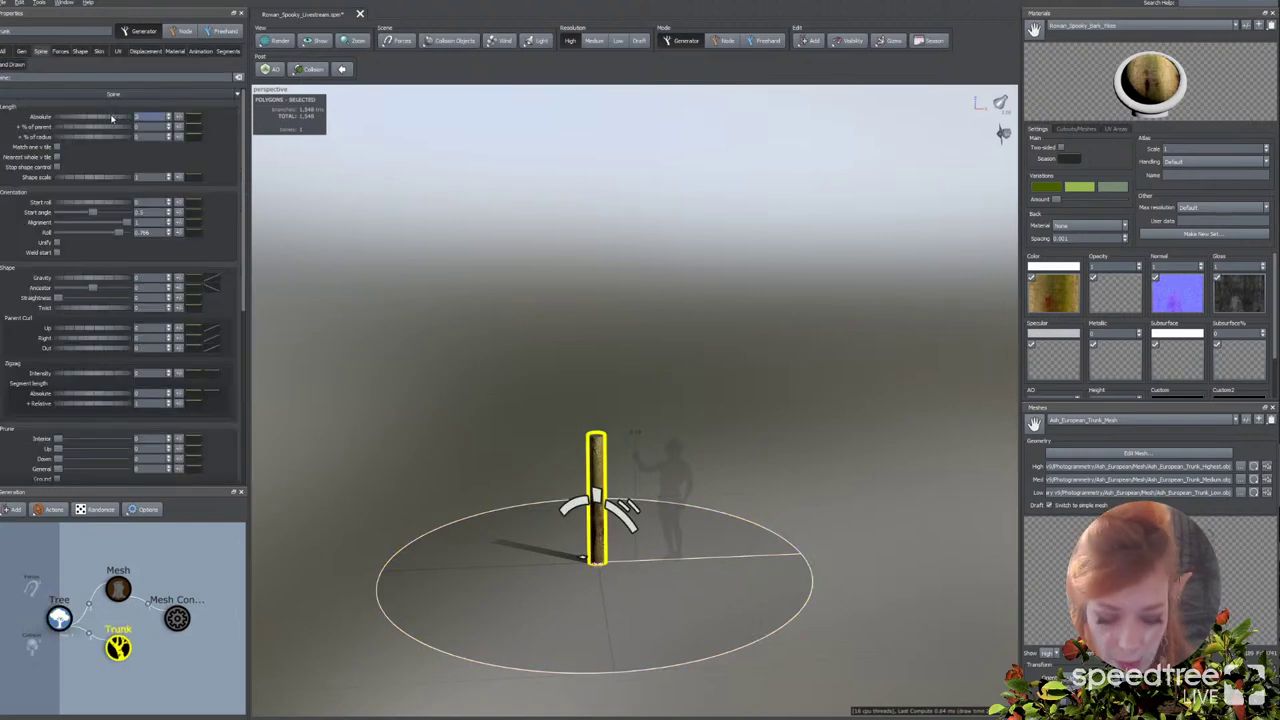
pyautogui.write('30')
pyautogui.press('Return')
pyautogui.scroll(-6, 455, 344)
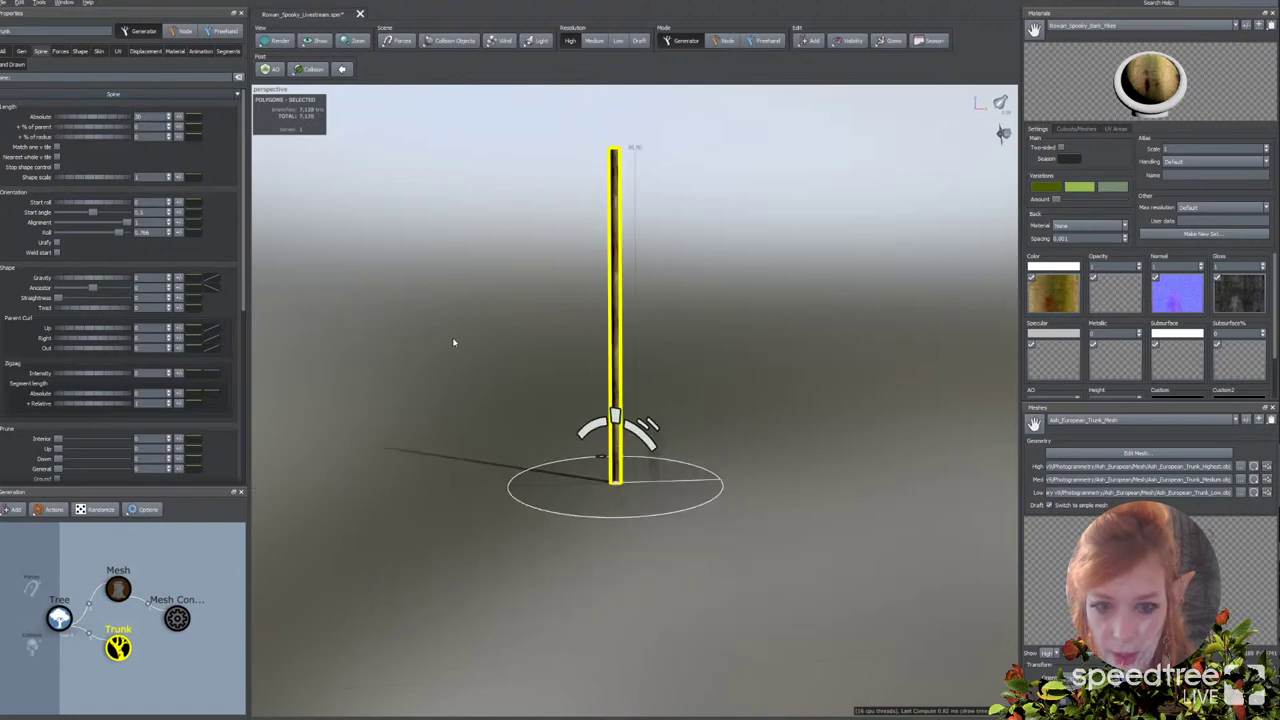
pyautogui.moveTo(455, 343); pyautogui.dragTo(456, 347, button='middle')
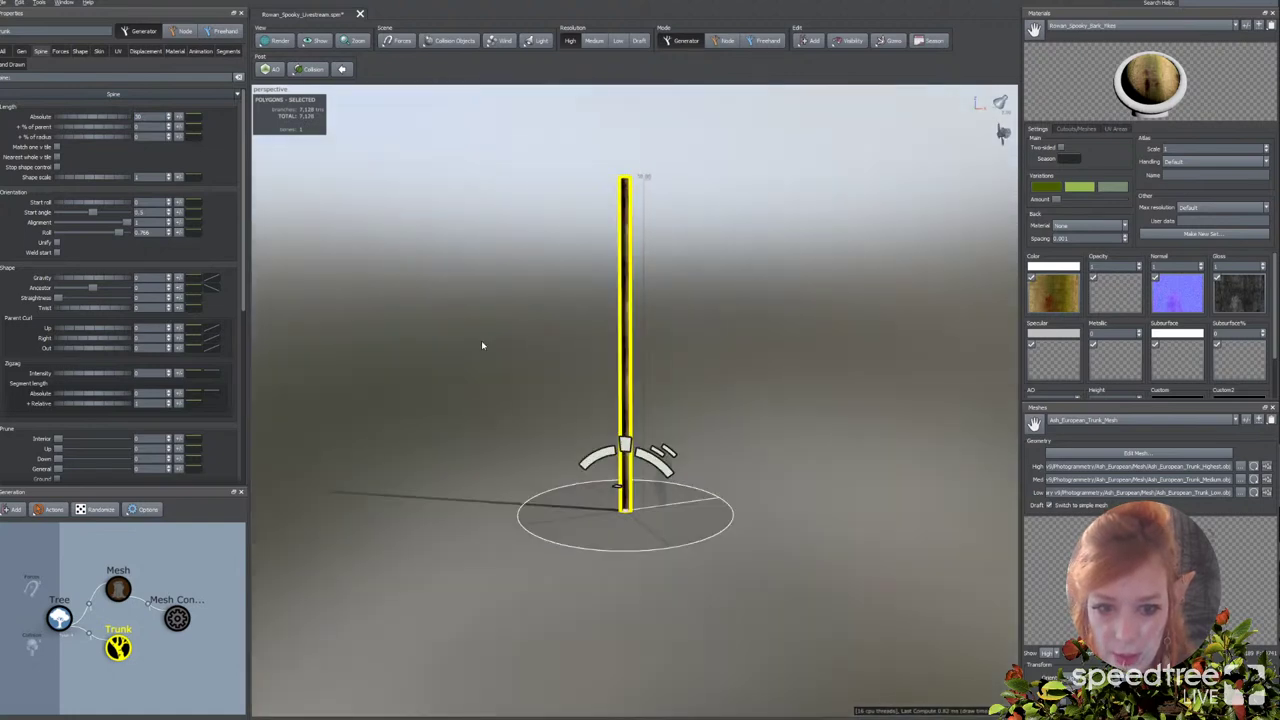
pyautogui.scroll(2, 481, 345)
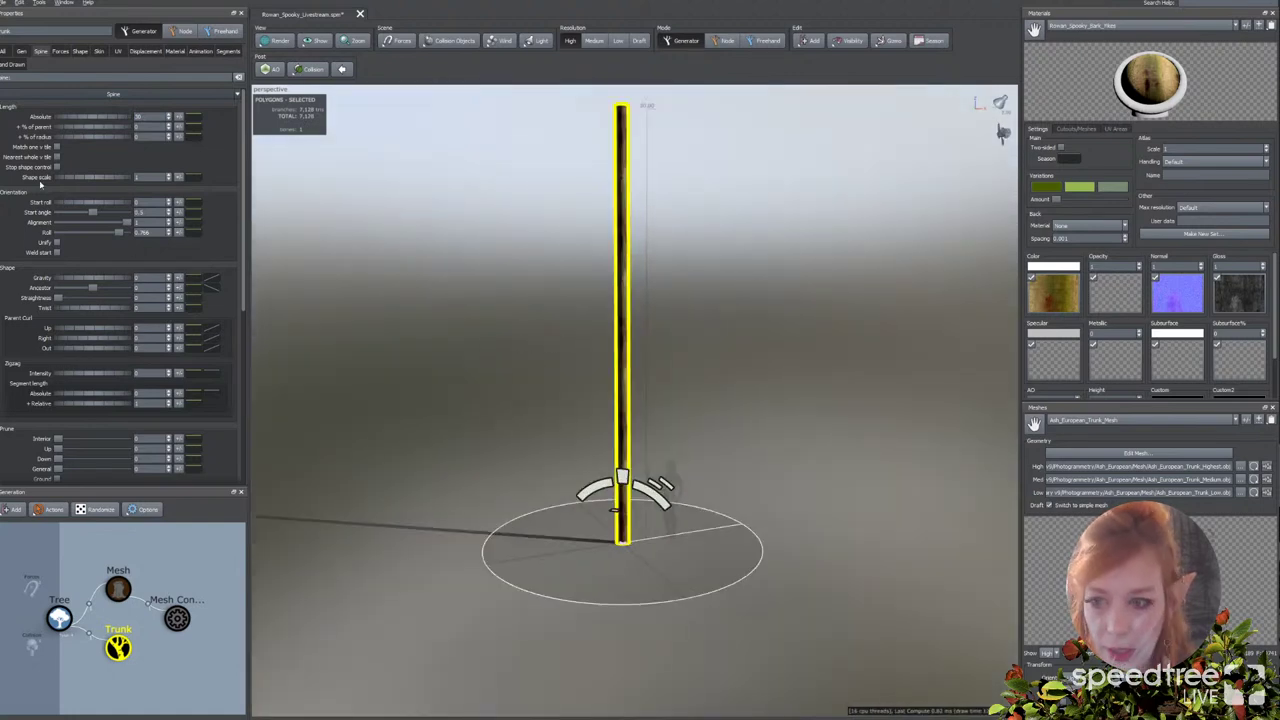
pyautogui.moveTo(100, 118); pyautogui.dragTo(6, 115)
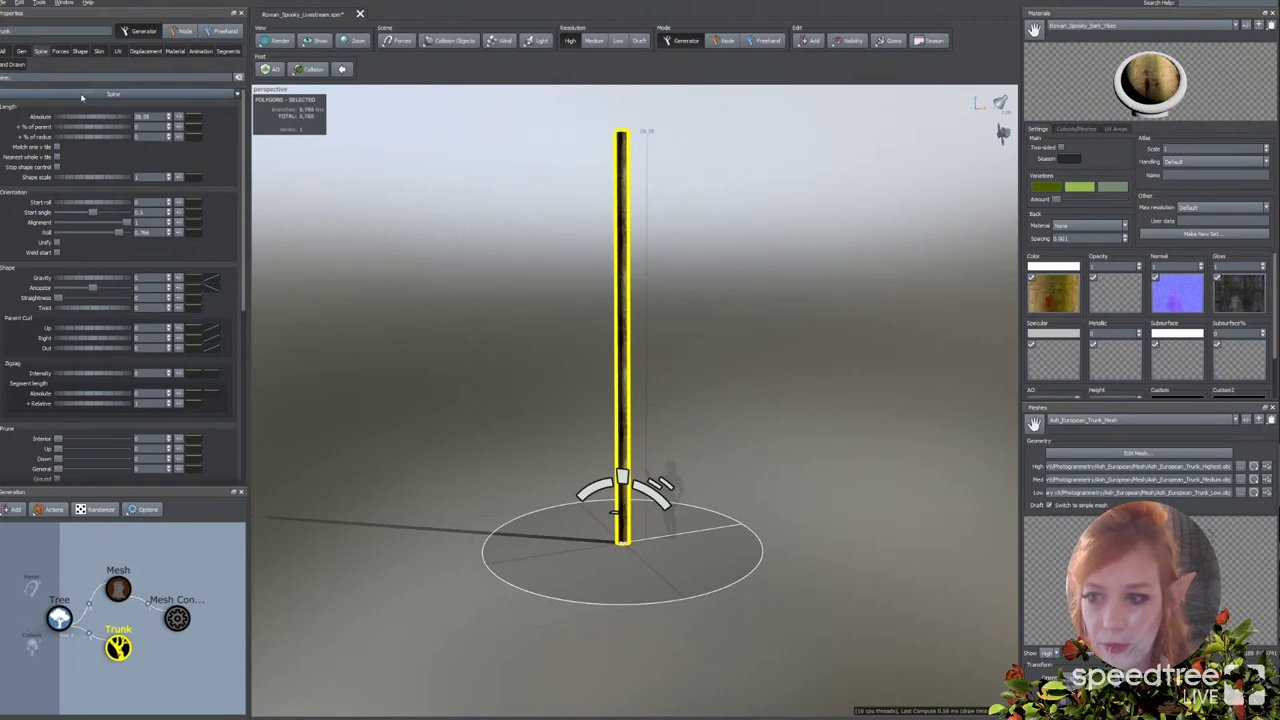
# Step: Thicken the trunk by raising its absolute skin radius to about 0.4
pyautogui.click(98, 51)
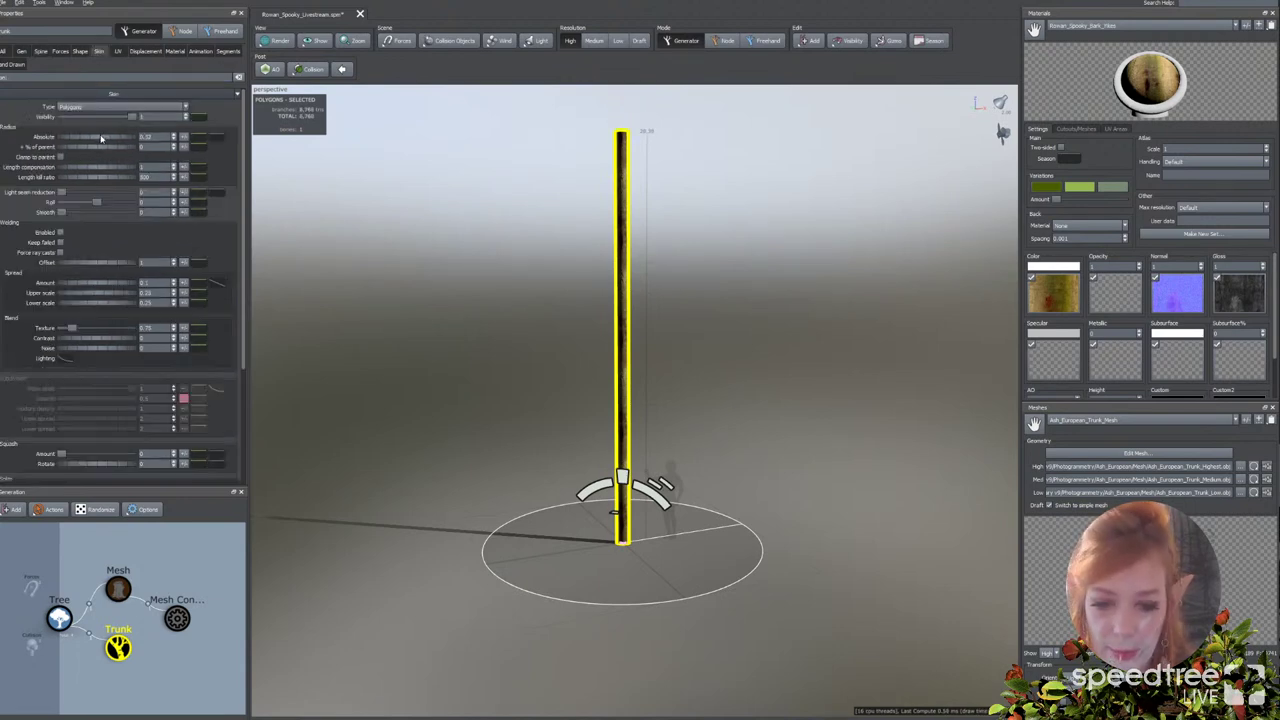
pyautogui.moveTo(101, 138); pyautogui.dragTo(107, 139)
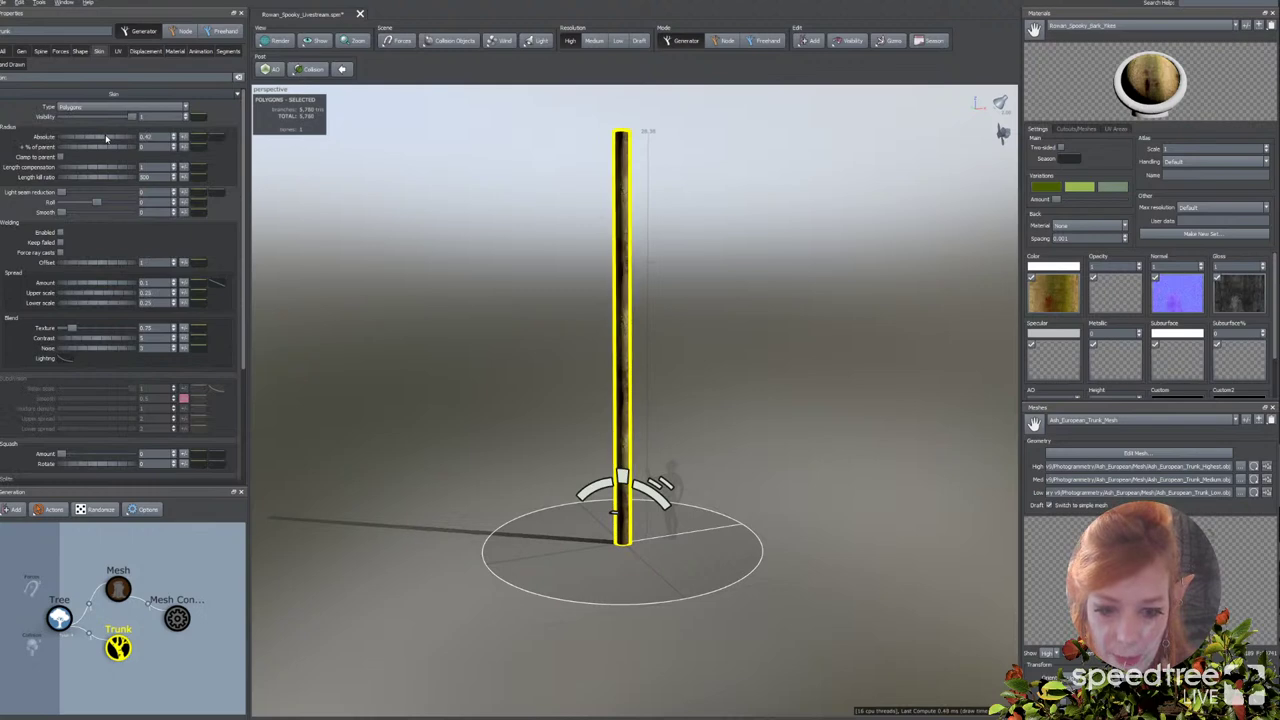
pyautogui.scroll(2, 421, 411)
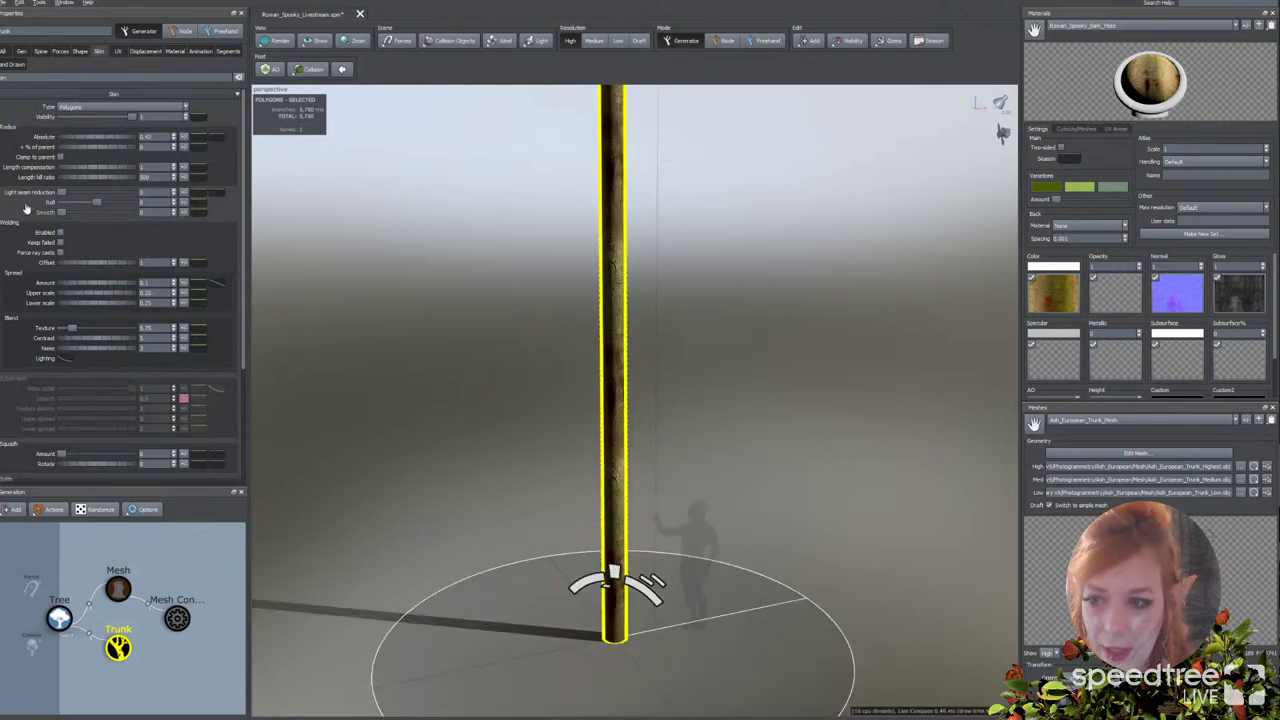
# Step: Increase the trunk's material displacement amount to 0.5 for stronger bark relief
pyautogui.click(145, 51)
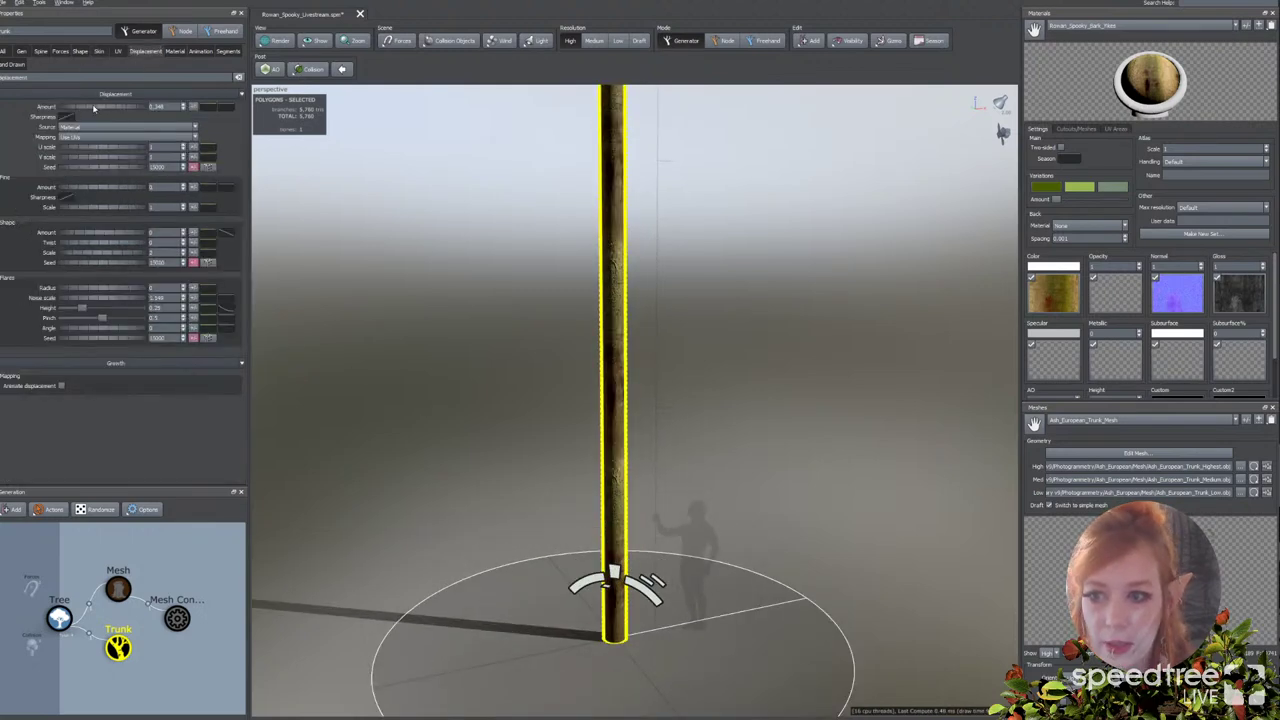
pyautogui.moveTo(93, 107); pyautogui.dragTo(98, 107)
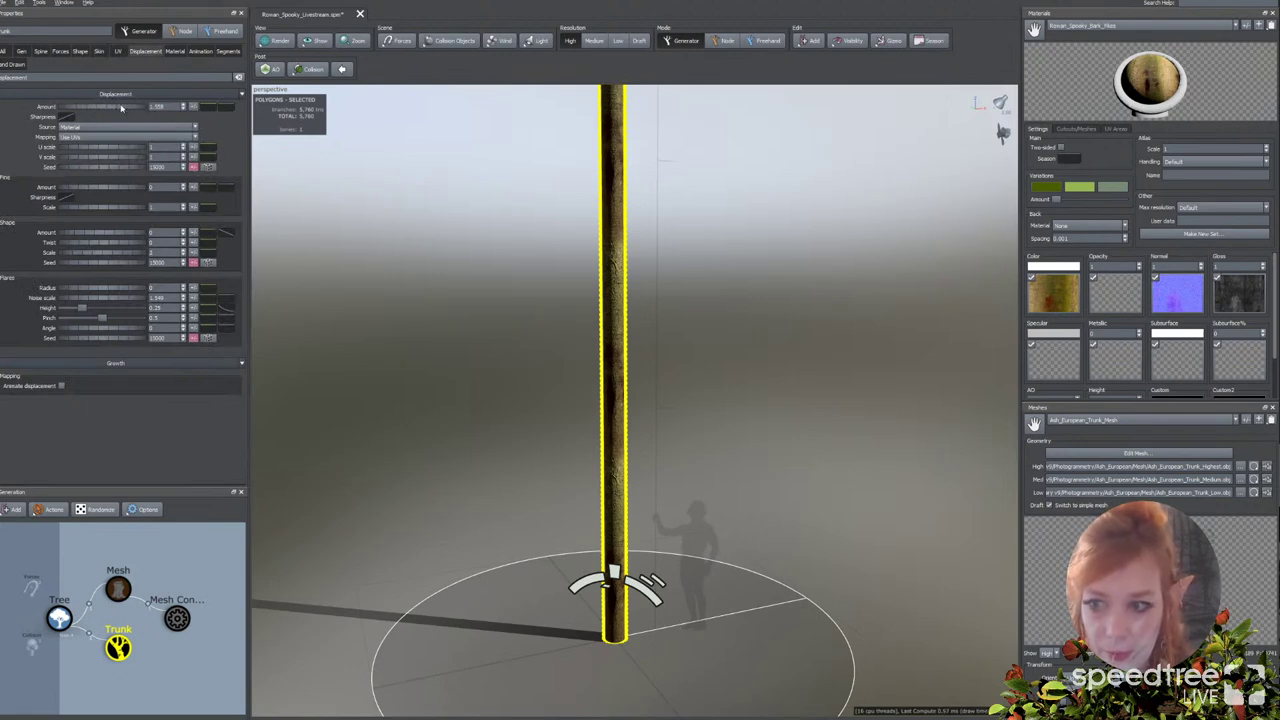
pyautogui.scroll(4, 474, 409)
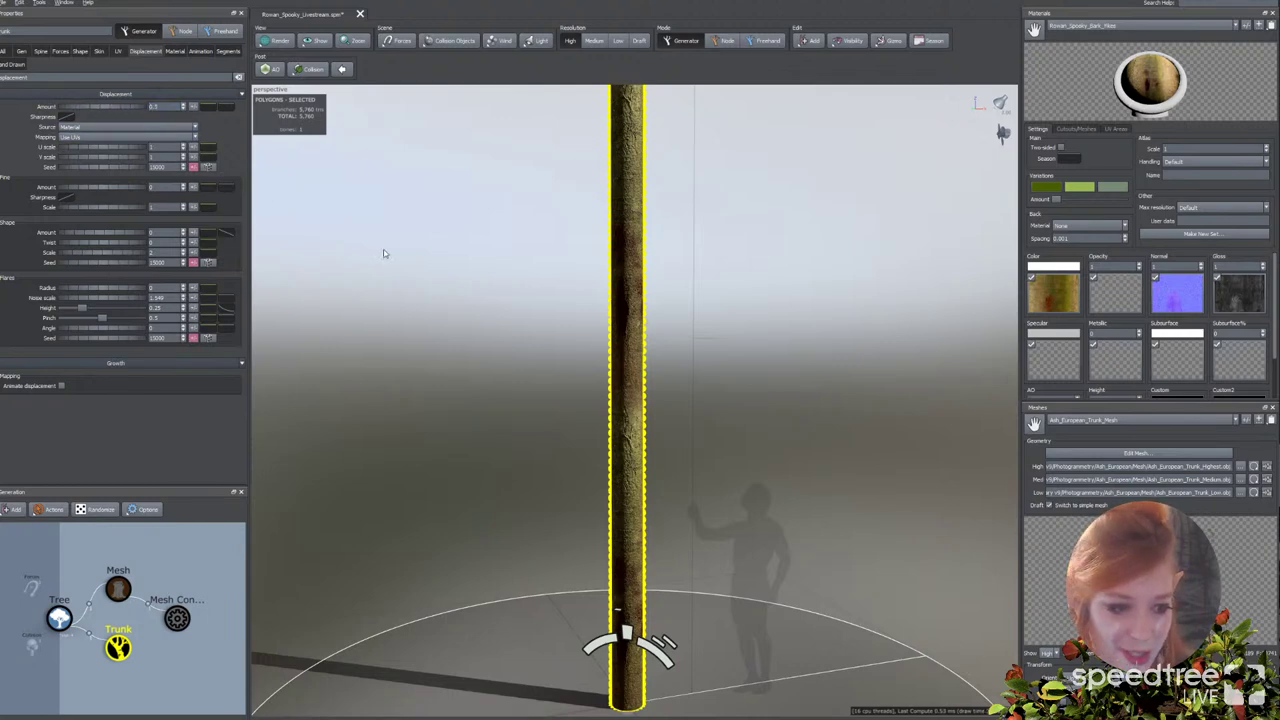
# Step: Expand the bark material's settings to show all its map slots and rotate the light to illuminate the front of the trunk
pyautogui.moveTo(1055, 401); pyautogui.dragTo(1055, 487)
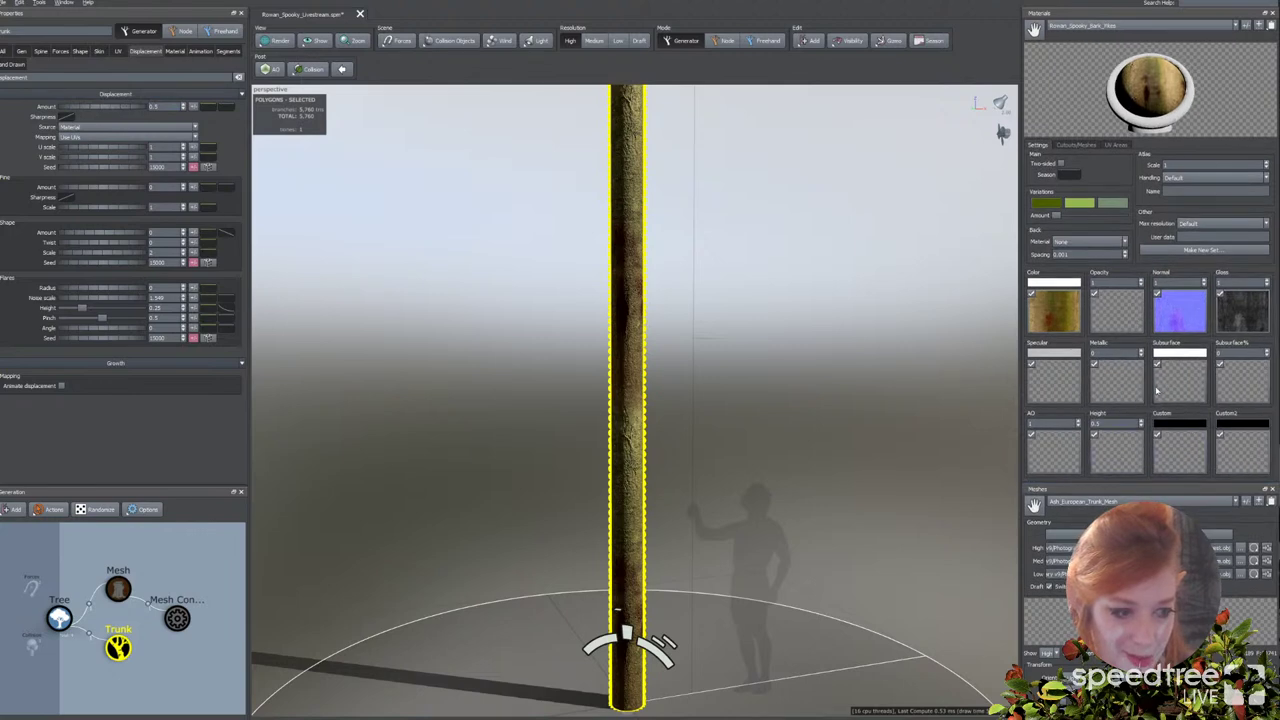
pyautogui.moveTo(612, 474); pyautogui.dragTo(625, 395, button='middle')
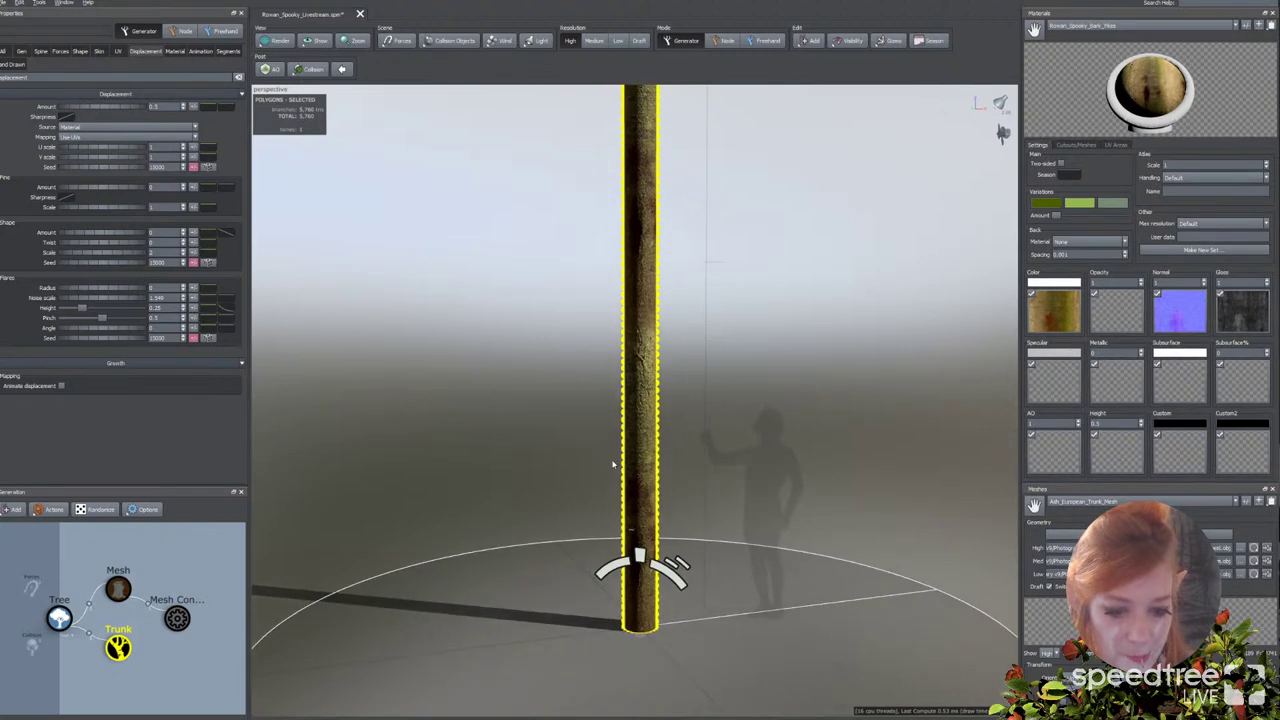
pyautogui.click(1002, 97)
pyautogui.moveTo(1000, 100); pyautogui.dragTo(849, 247)
# Step: Set the trunk's shape displacement amount to about 1.02 and its shape scale to about 1.21, with no twist
pyautogui.click(638, 470)
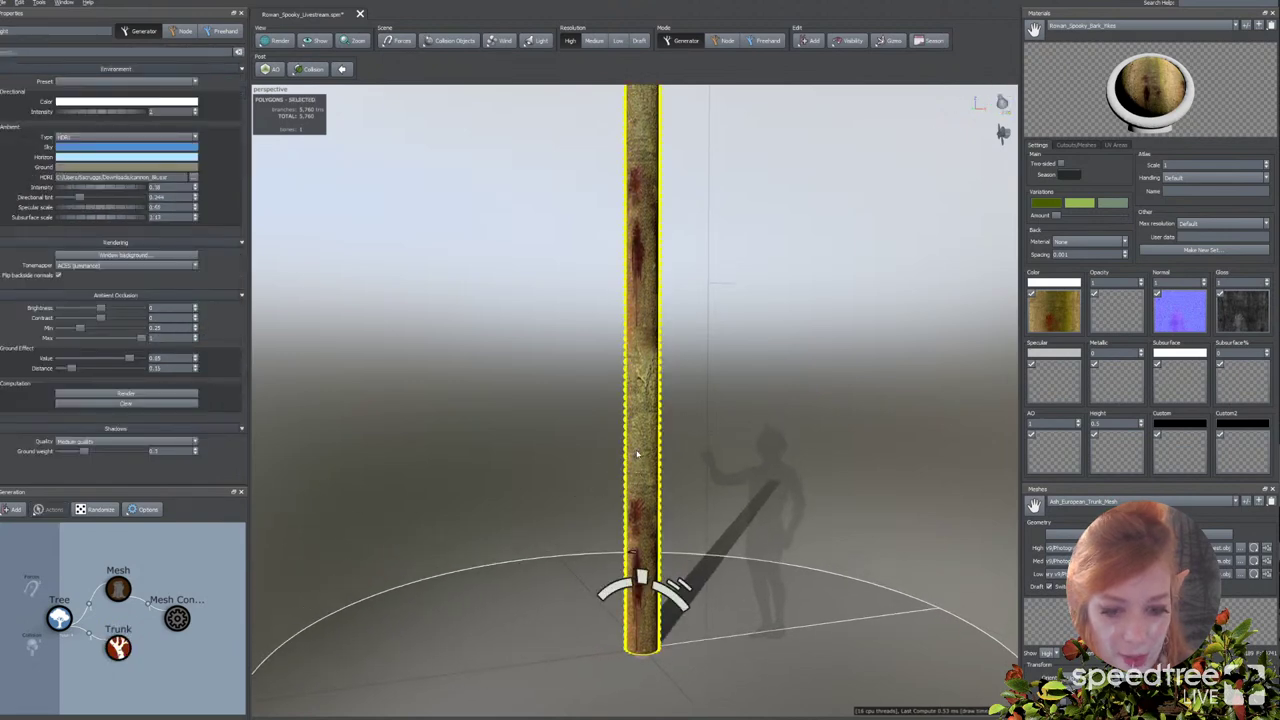
pyautogui.moveTo(84, 236); pyautogui.dragTo(126, 244)
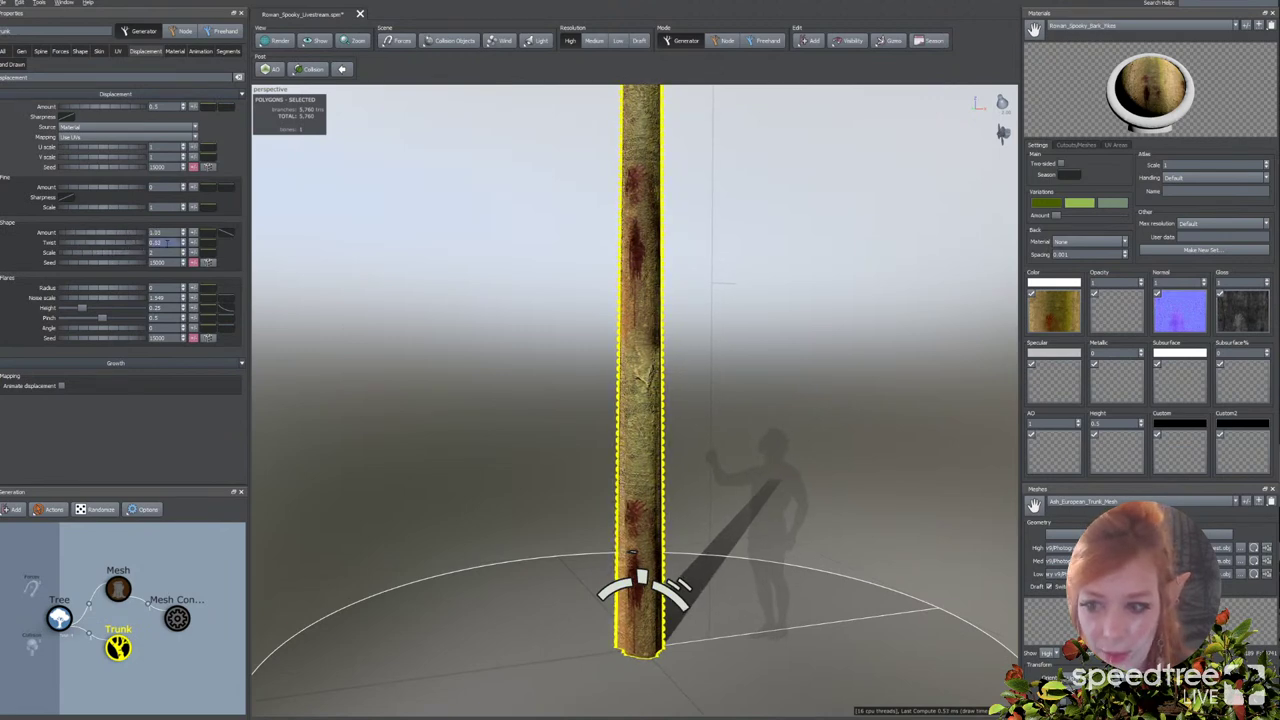
pyautogui.moveTo(137, 253); pyautogui.dragTo(70, 255)
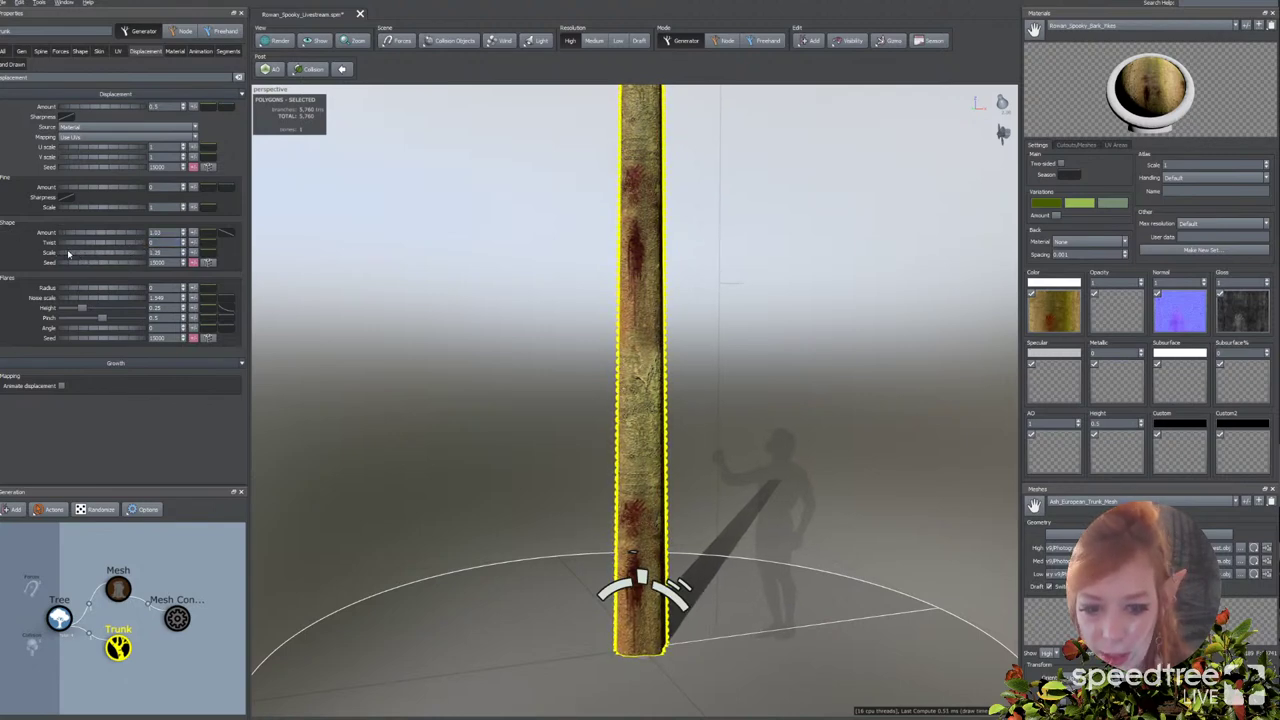
# Step: Load the Rowan Spooky Bark 1 VertexDisplacement image as the bark material's height map
pyautogui.moveTo(578, 661); pyautogui.dragTo(676, 623)
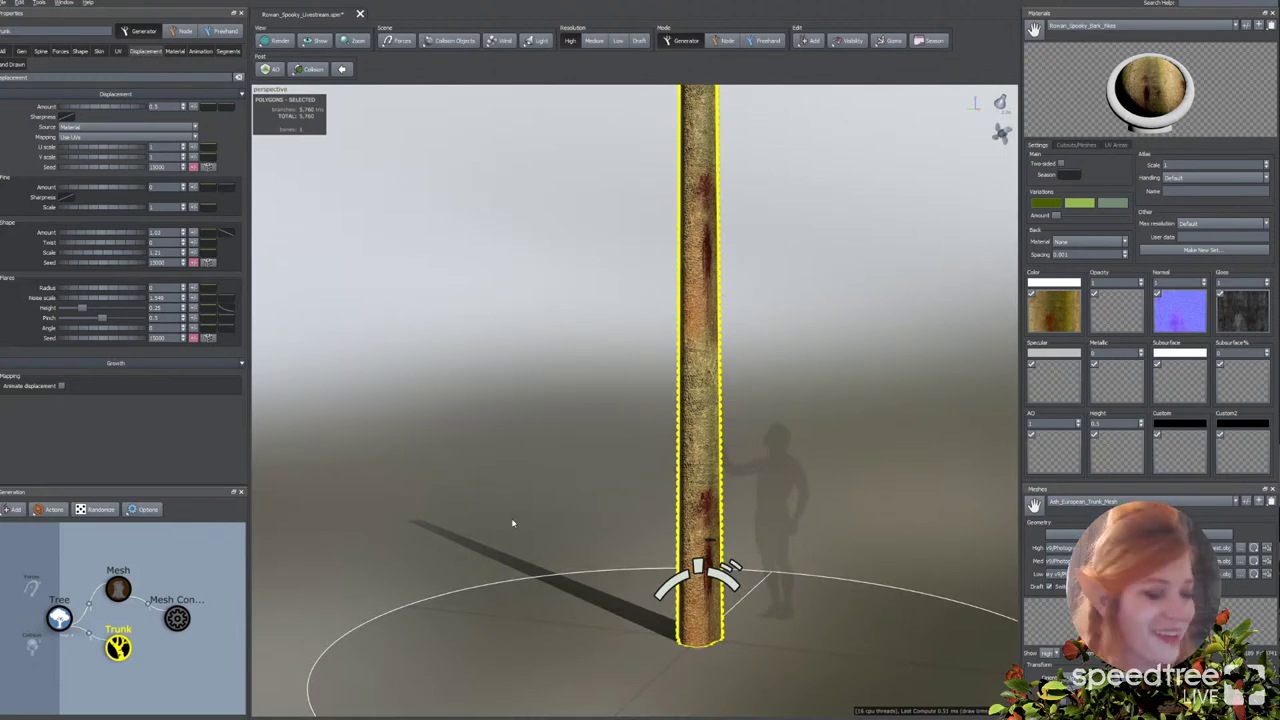
pyautogui.moveTo(708, 481); pyautogui.dragTo(650, 515, button='middle')
pyautogui.scroll(2, 734, 529)
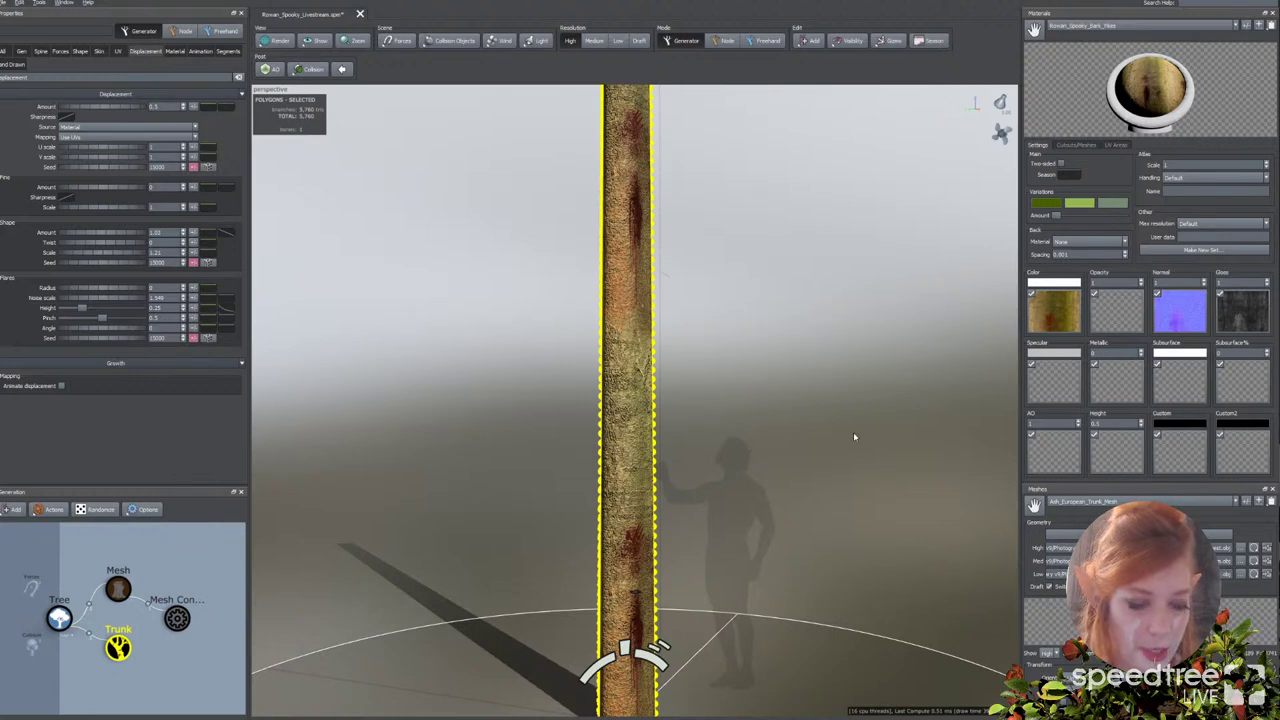
pyautogui.click(1109, 460)
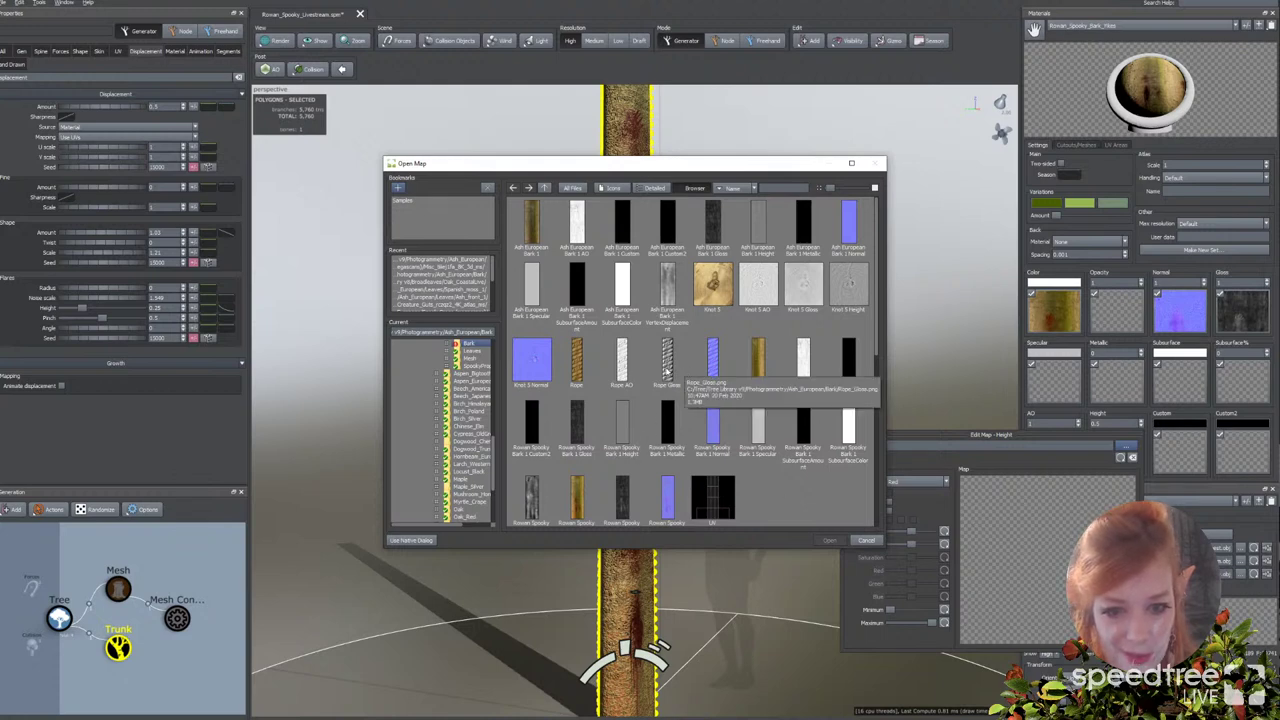
pyautogui.scroll(-1, 688, 383)
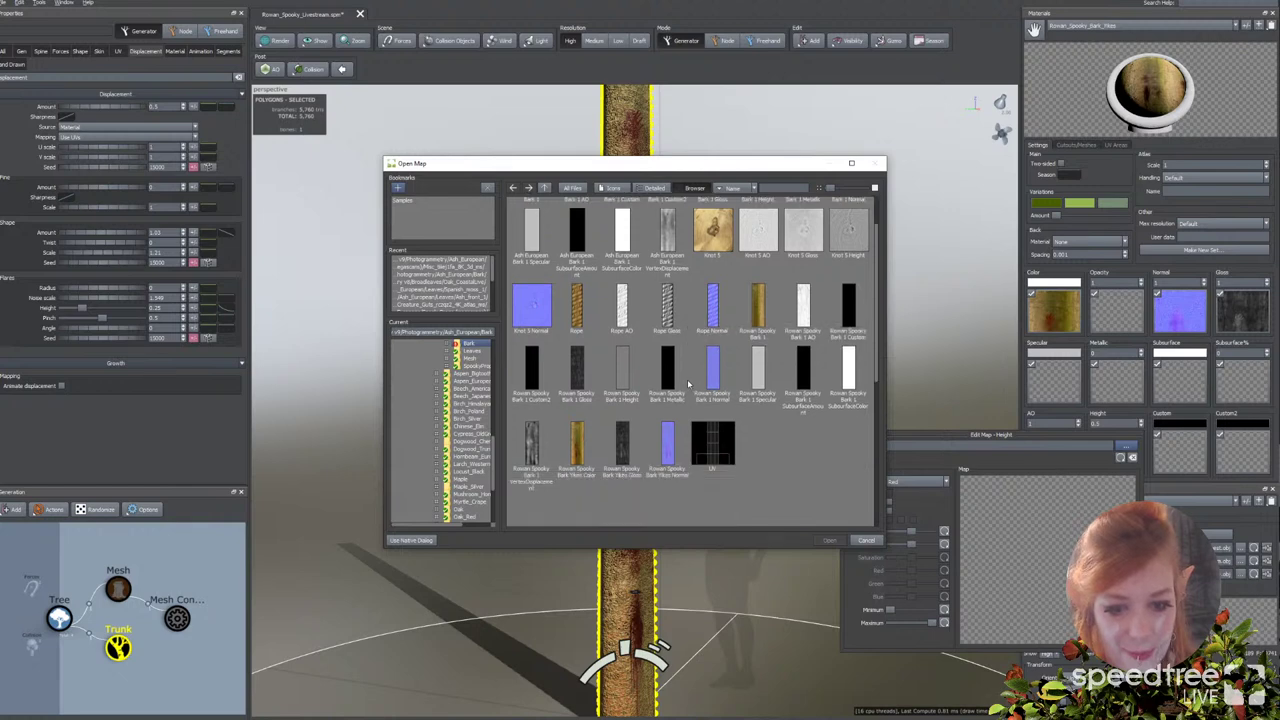
pyautogui.click(531, 442)
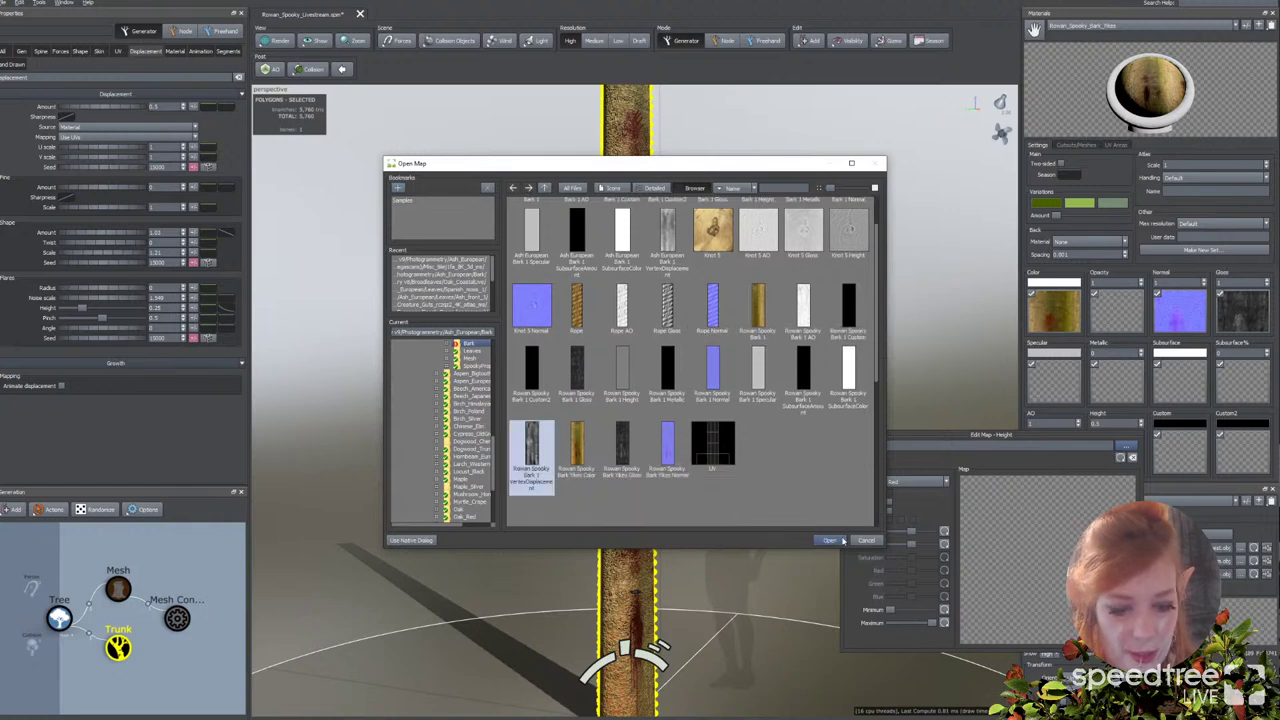
pyautogui.click(829, 540)
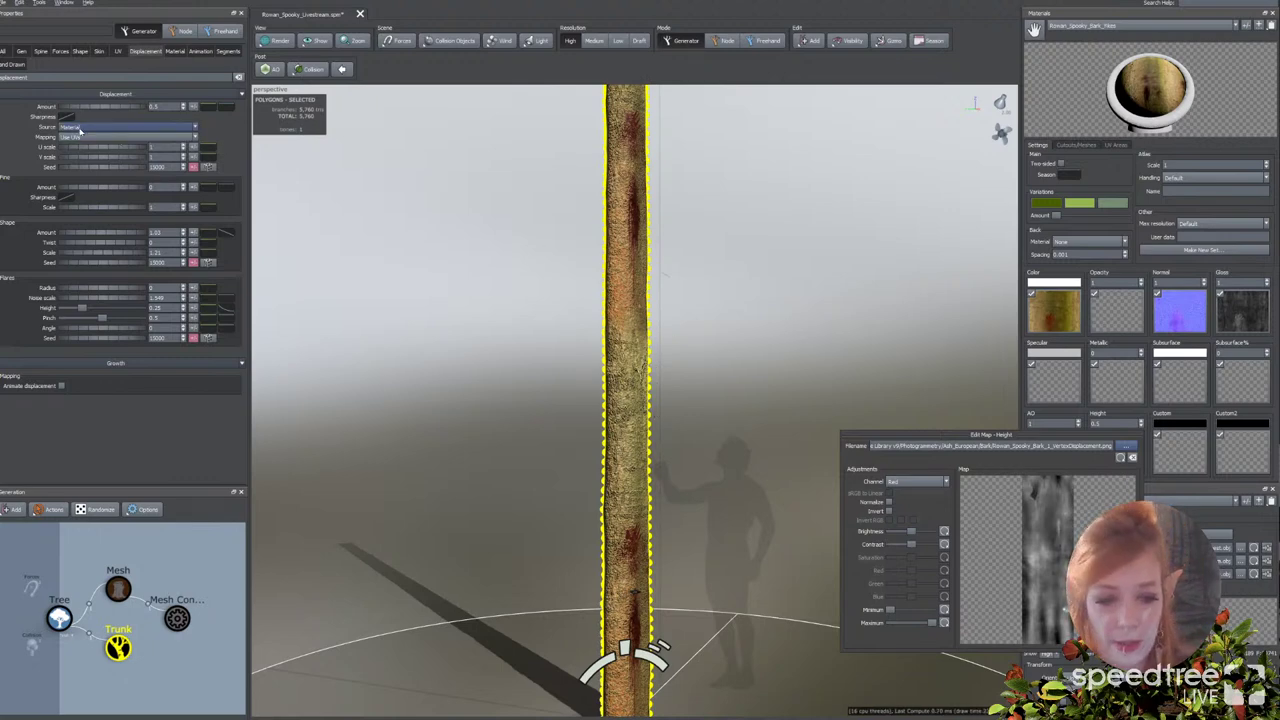
pyautogui.click(1132, 433)
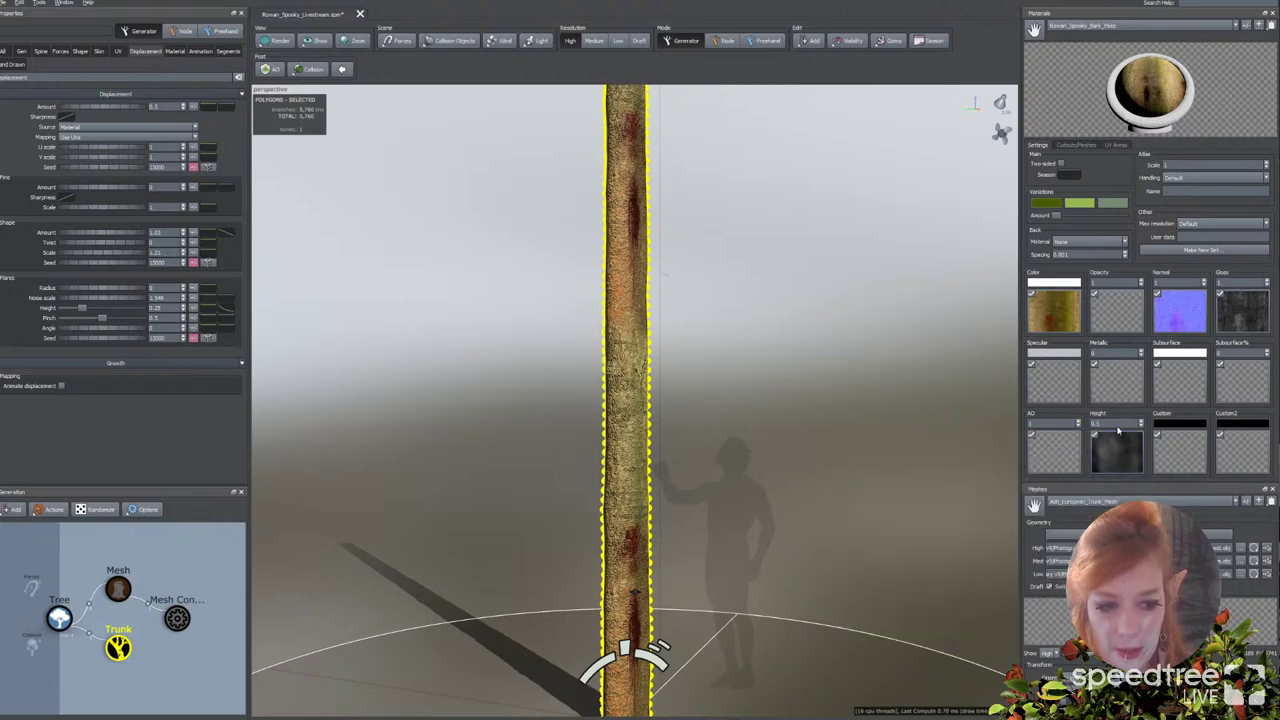
# Step: Inspect the Ash European trunk height map in an enlarged, floating Displacements asset window and close it
pyautogui.click(64, 3)
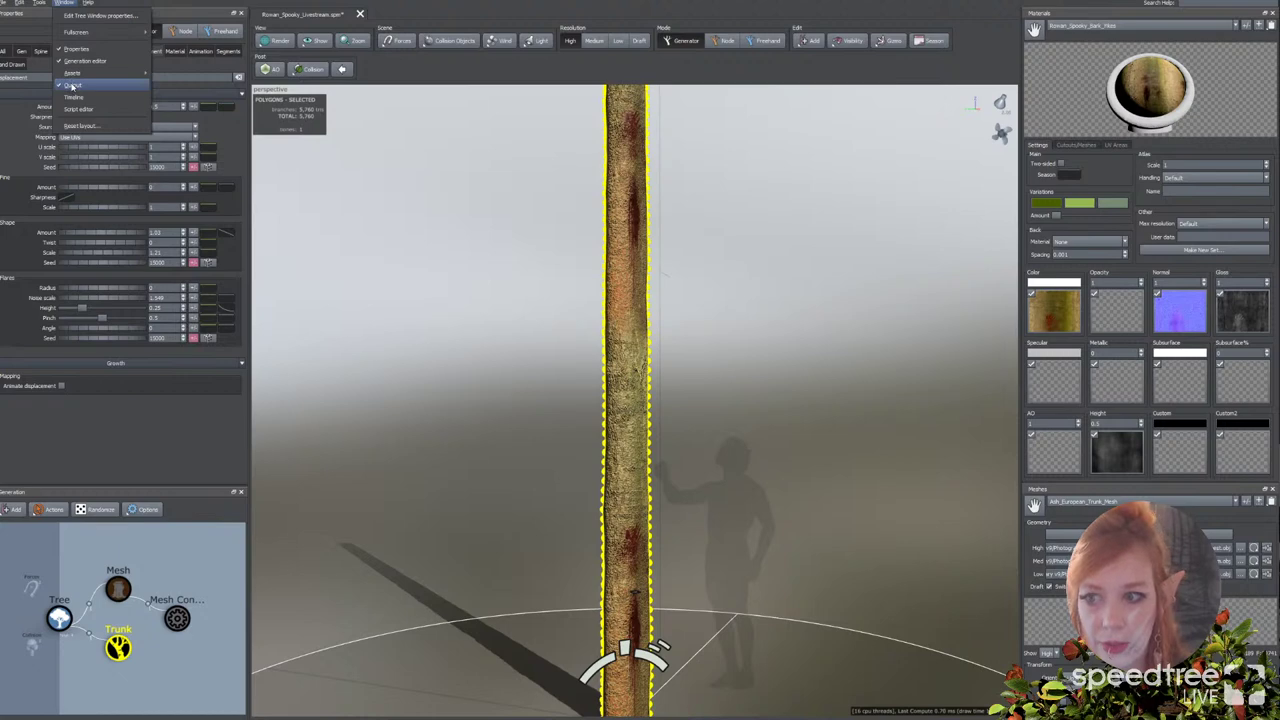
pyautogui.moveTo(73, 86)
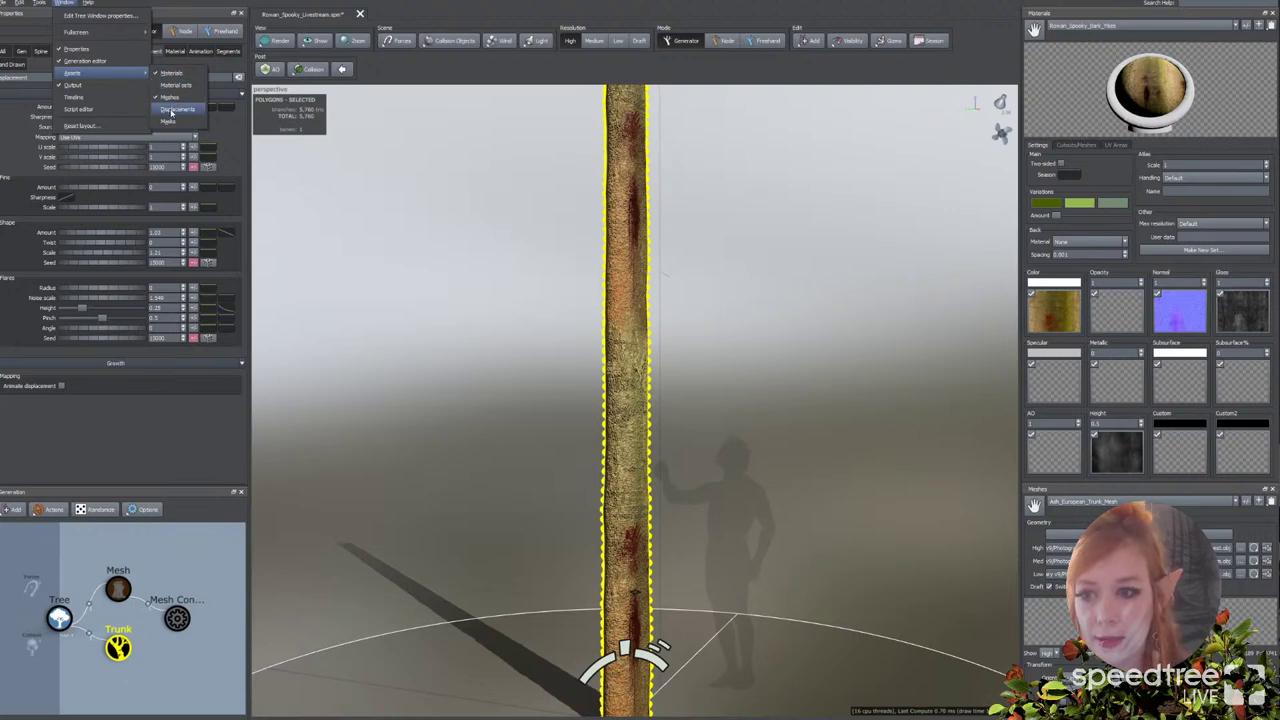
pyautogui.click(171, 112)
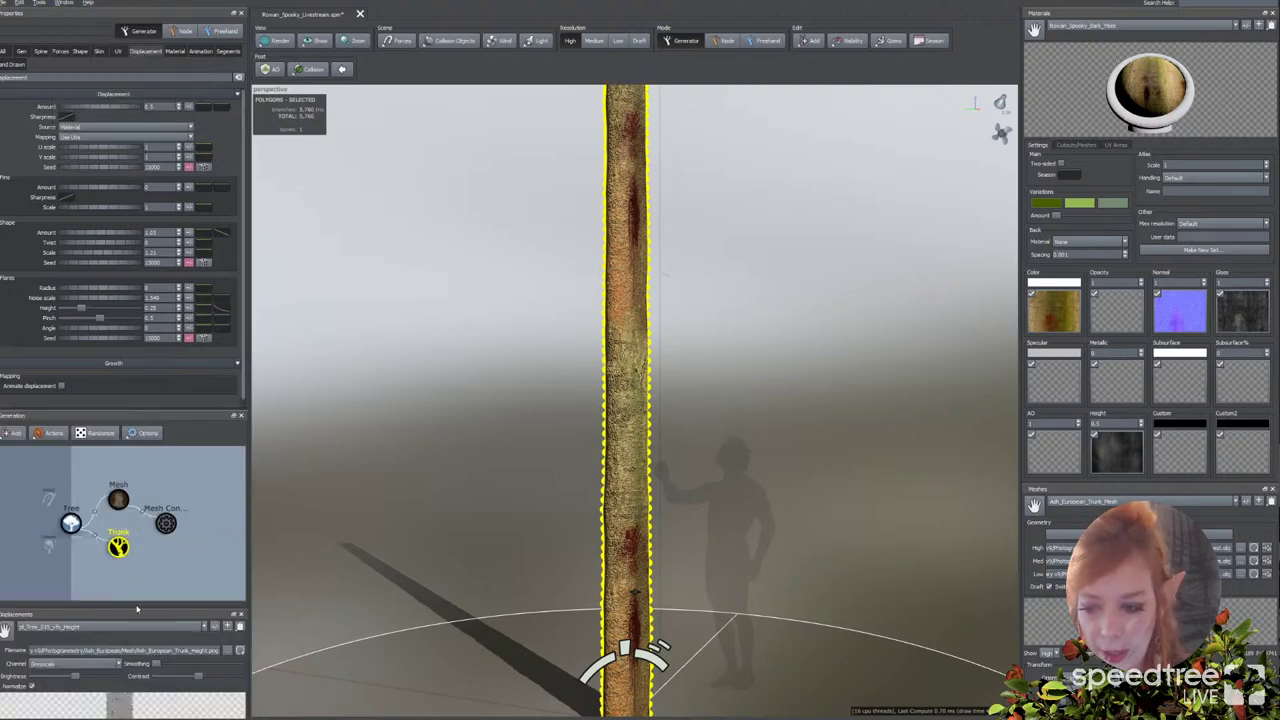
pyautogui.moveTo(153, 616); pyautogui.dragTo(500, 168)
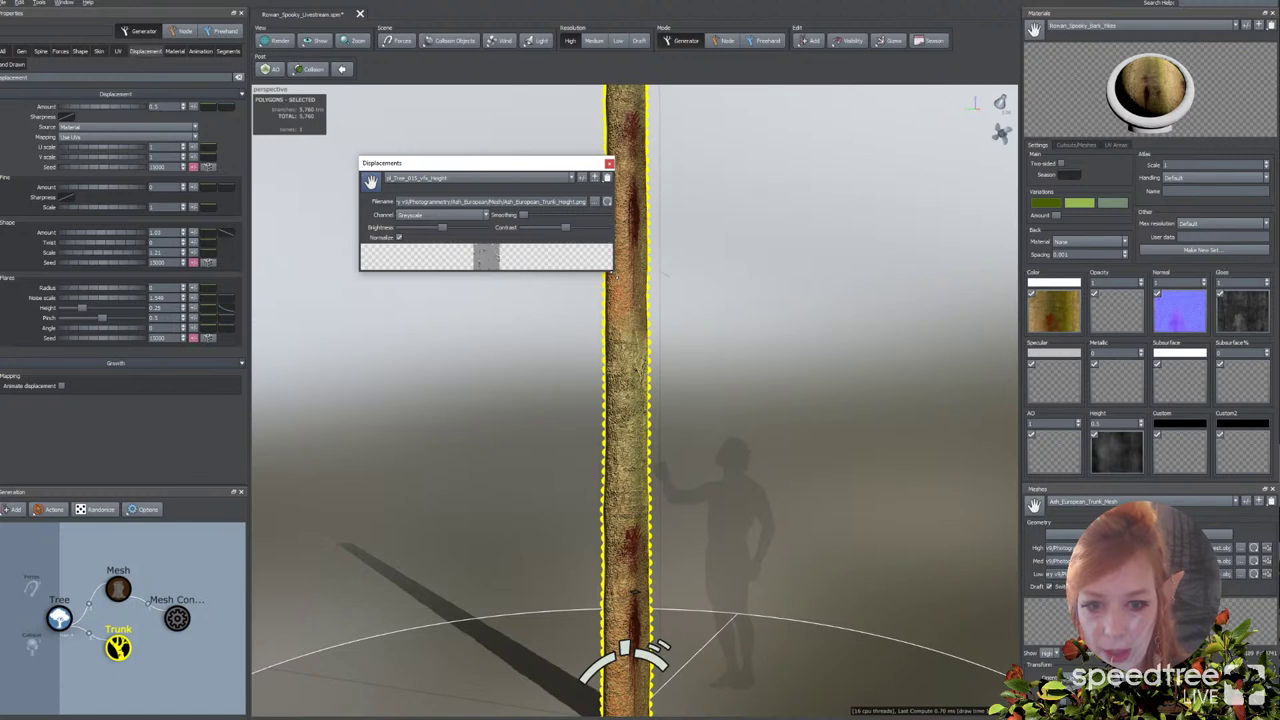
pyautogui.moveTo(620, 274); pyautogui.dragTo(785, 521)
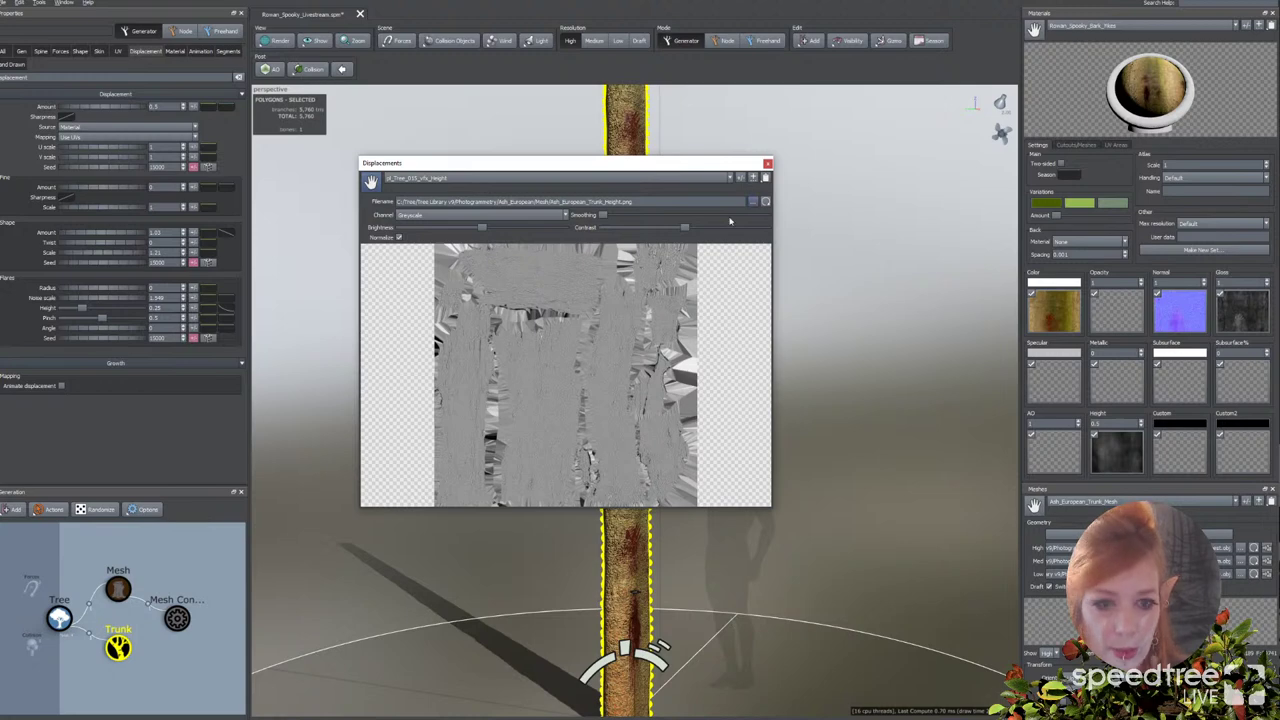
pyautogui.click(767, 163)
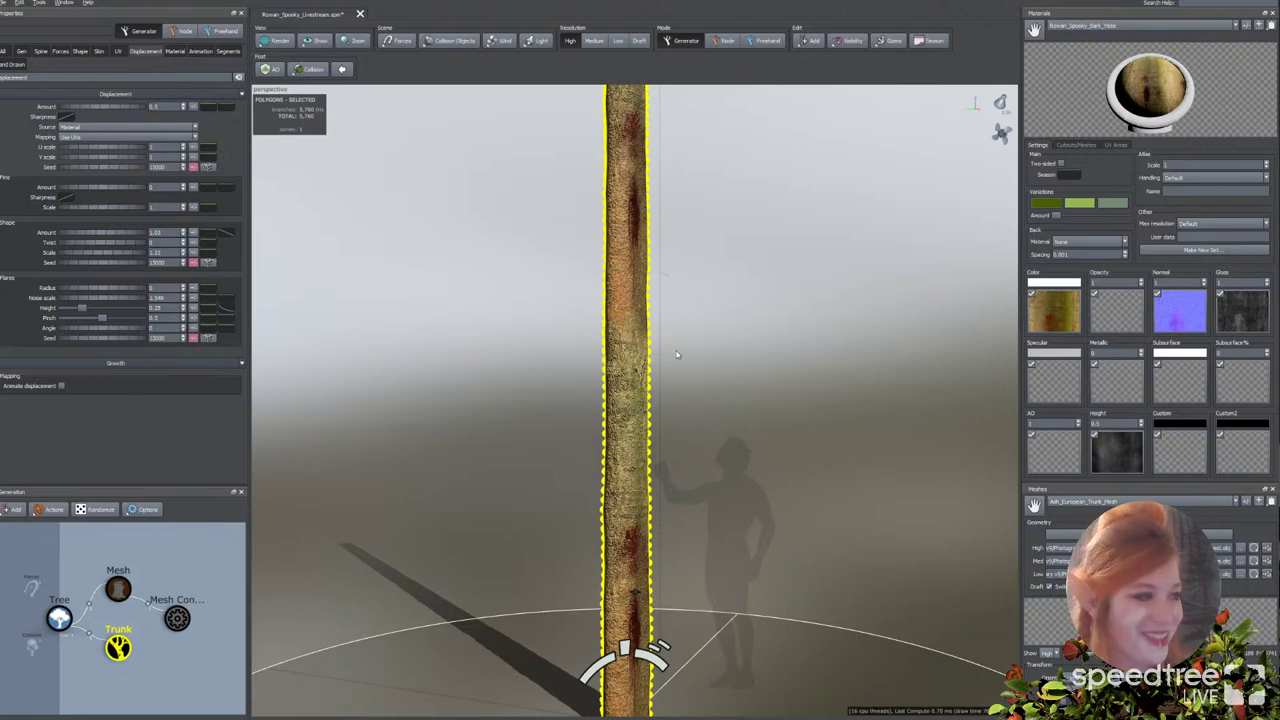
# Step: Add flares to the trunk base with radius about 2.2, height about 0.66 and pinch about 0.76
pyautogui.moveTo(650, 490); pyautogui.dragTo(652, 434, button='middle')
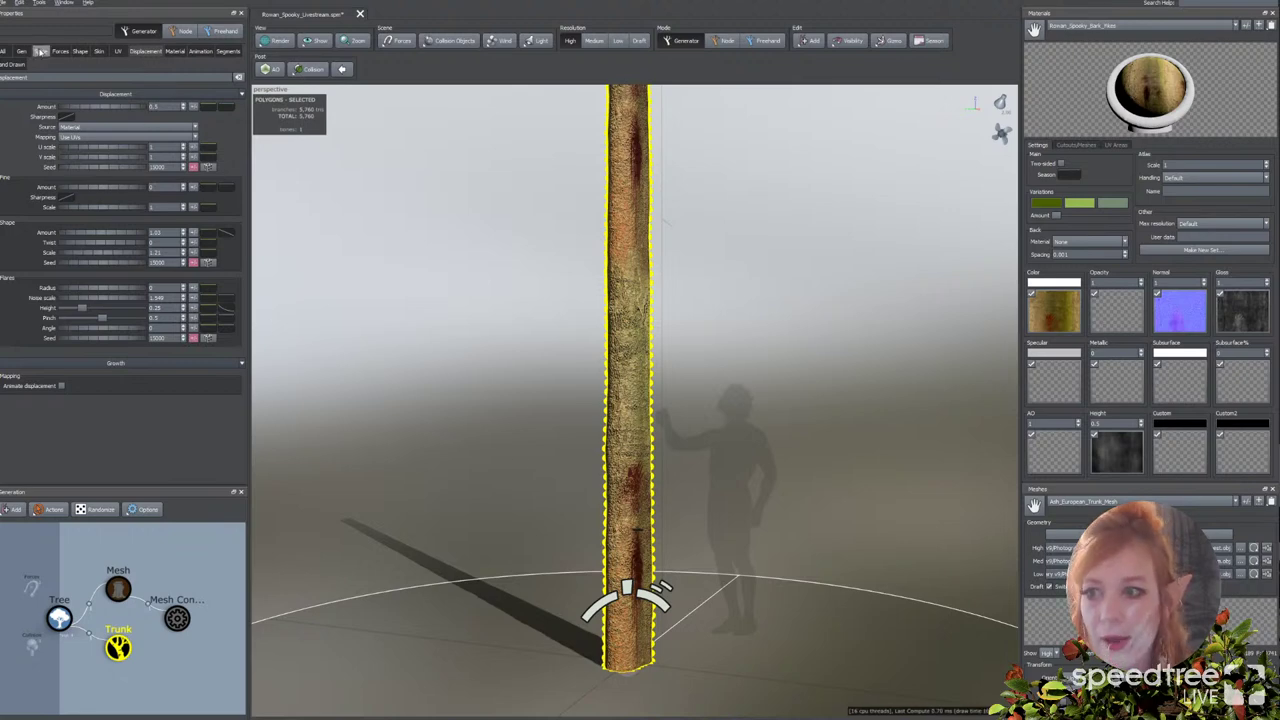
pyautogui.click(40, 50)
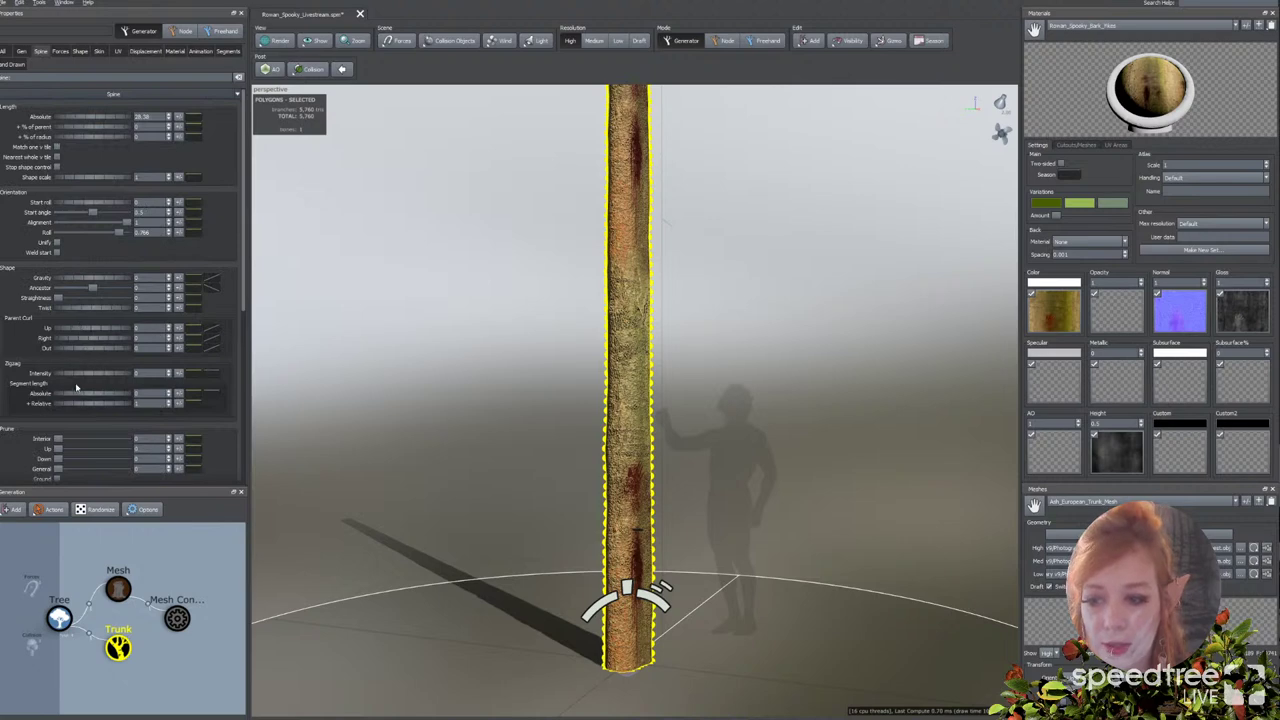
pyautogui.click(21, 50)
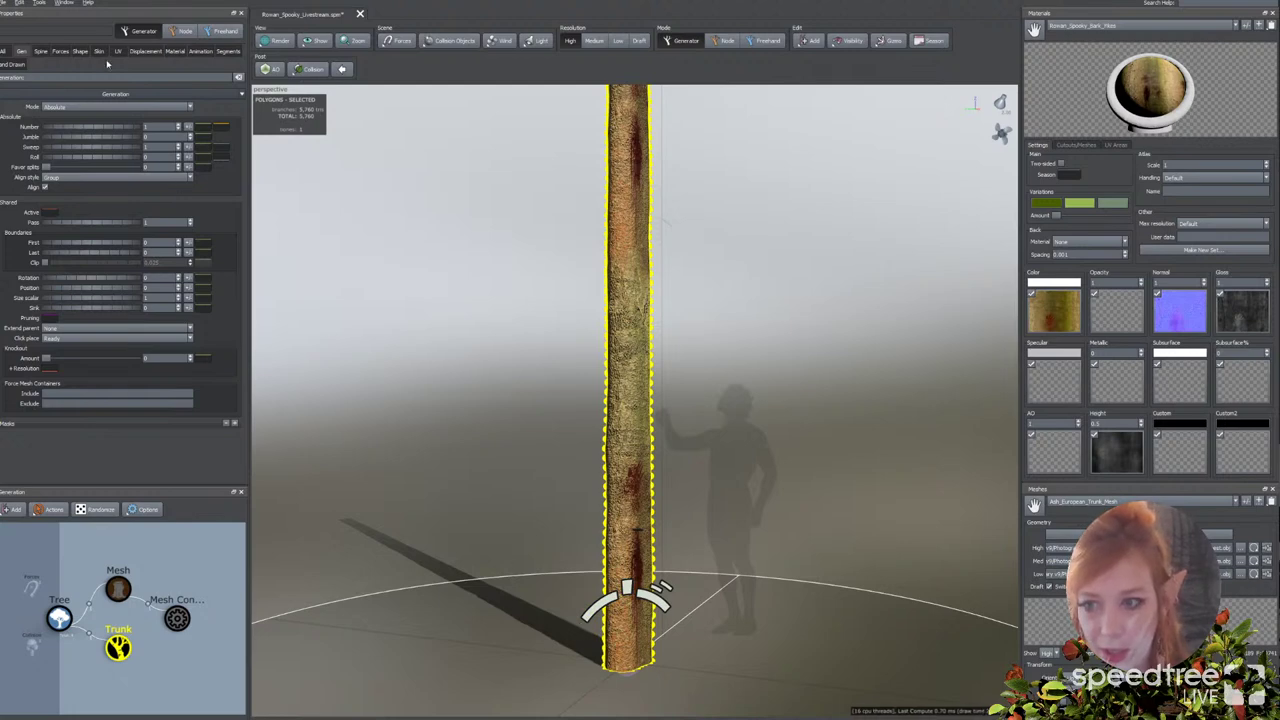
pyautogui.click(142, 50)
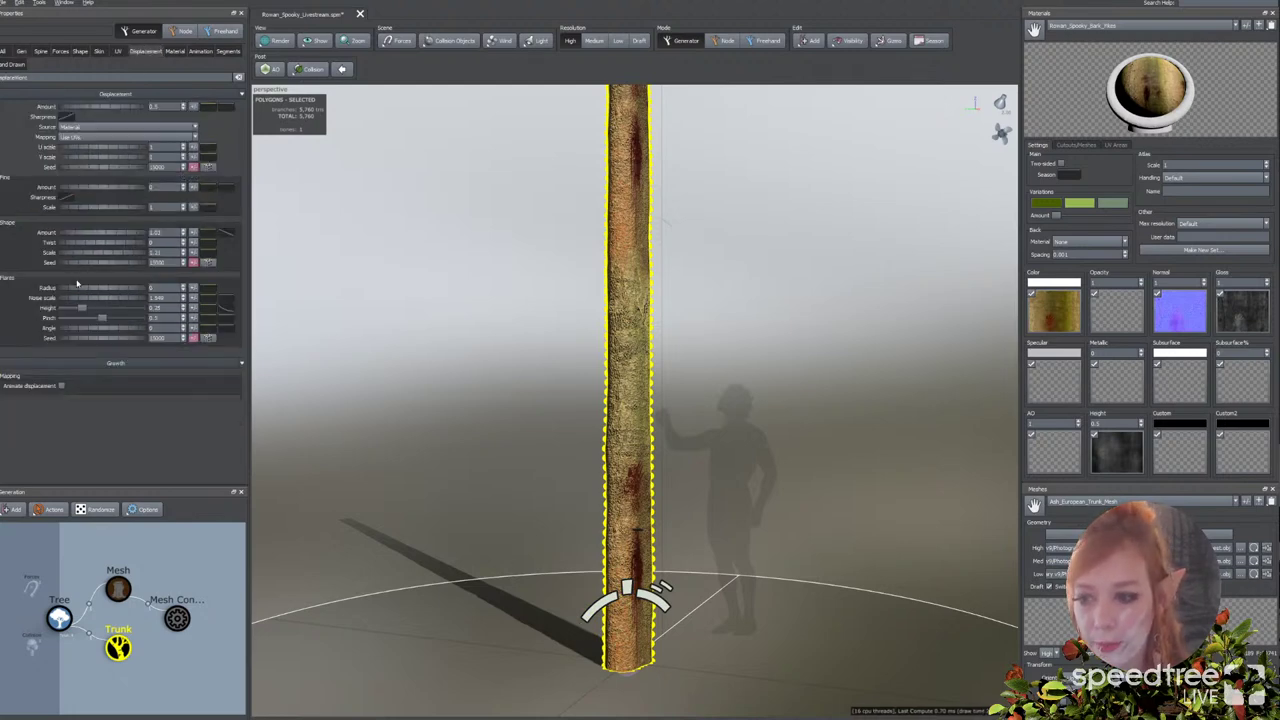
pyautogui.moveTo(81, 290); pyautogui.dragTo(119, 316)
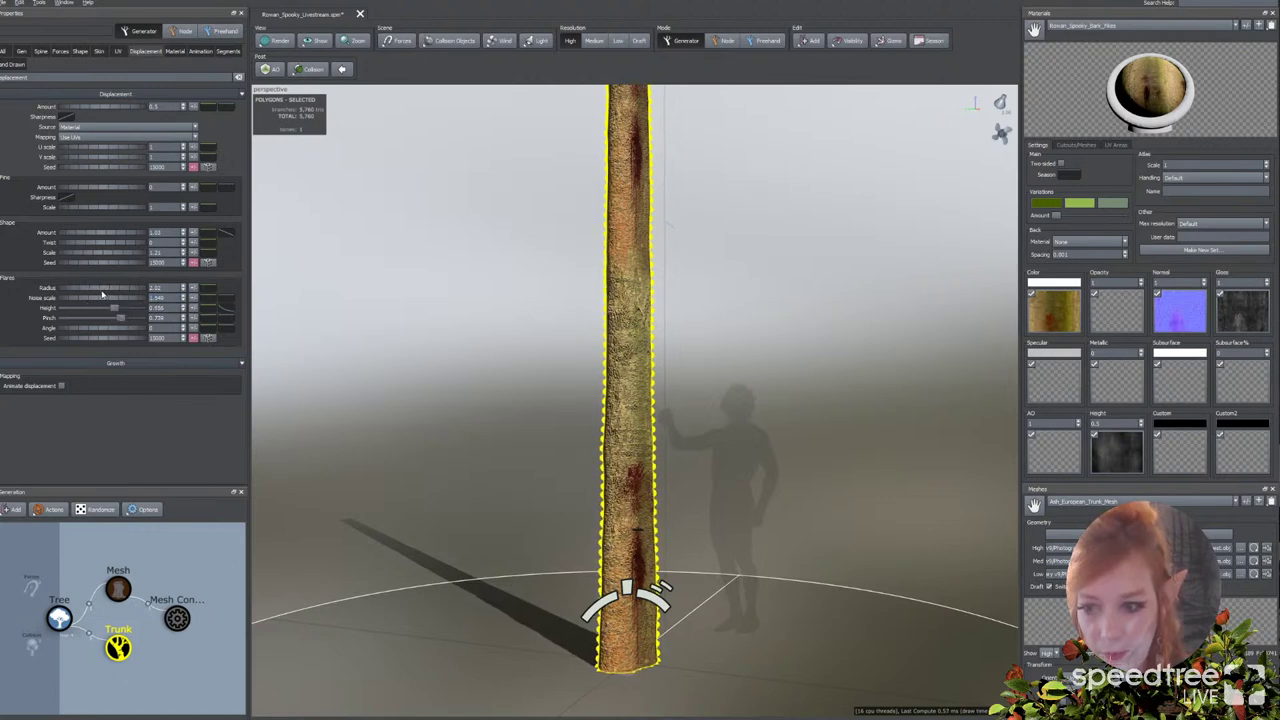
# Step: Raise the trunk's material displacement amount to about 0.82 and check the bark relief from another side
pyautogui.moveTo(102, 107); pyautogui.dragTo(121, 109)
pyautogui.moveTo(392, 336)
pyautogui.mouseDown()
pyautogui.moveTo(395, 360)
pyautogui.moveTo(315, 354)
pyautogui.moveTo(397, 371)
pyautogui.moveTo(545, 370)
pyautogui.moveTo(600, 380)
pyautogui.moveTo(606, 403)
pyautogui.moveTo(687, 420)
pyautogui.moveTo(559, 414)
pyautogui.mouseUp()
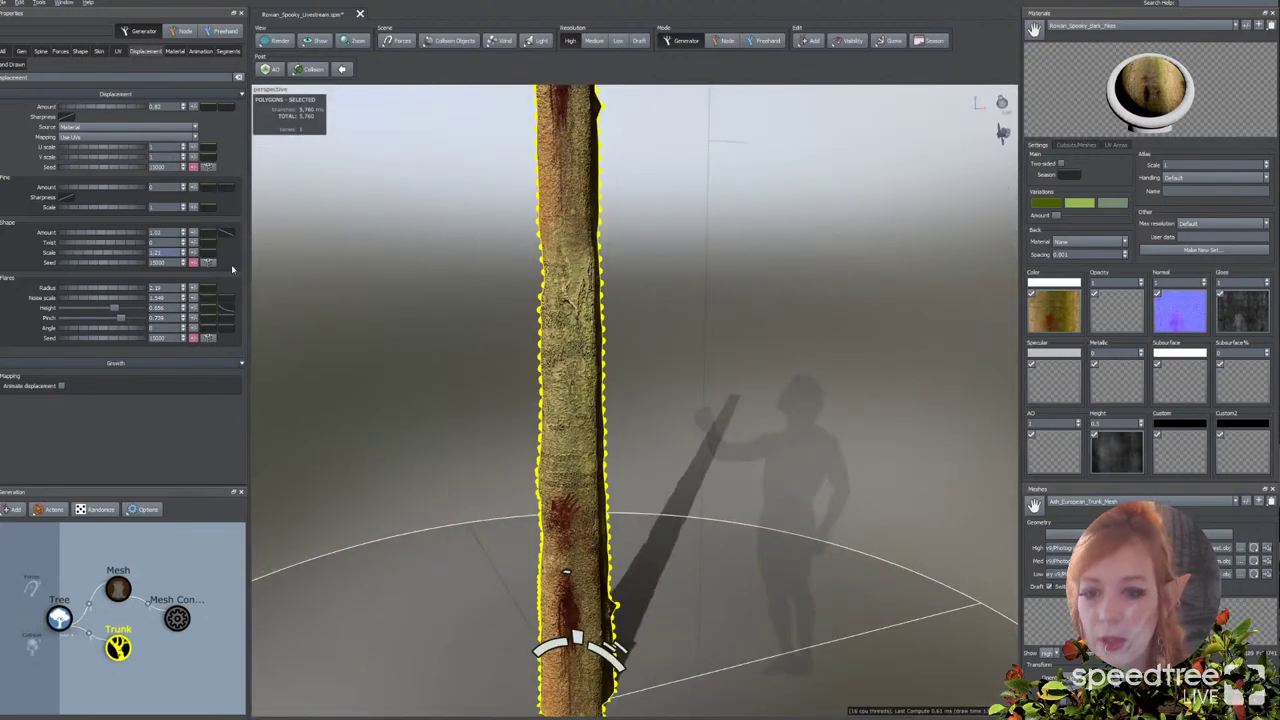
pyautogui.moveTo(527, 228); pyautogui.dragTo(586, 311)
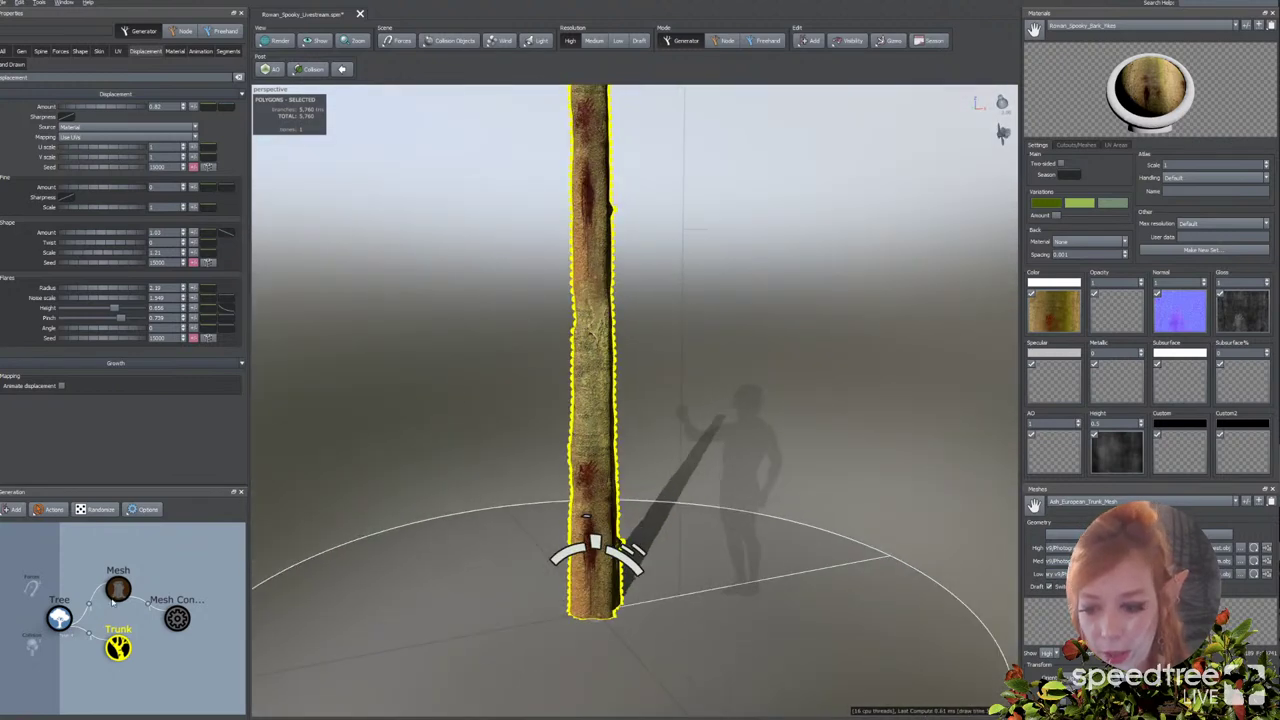
# Step: Hide the Trunk generator and examine the bark detail of the photogrammetry mesh up close
pyautogui.click(118, 590)
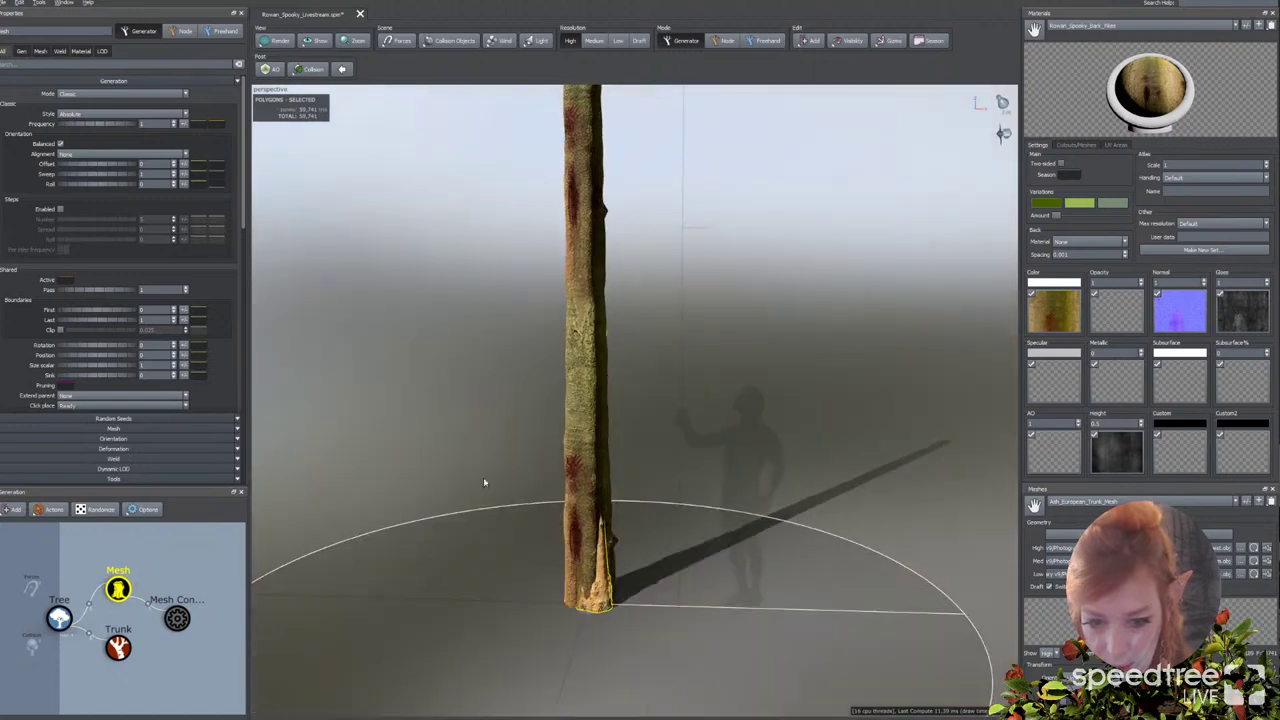
pyautogui.click(118, 647)
pyautogui.press('h')
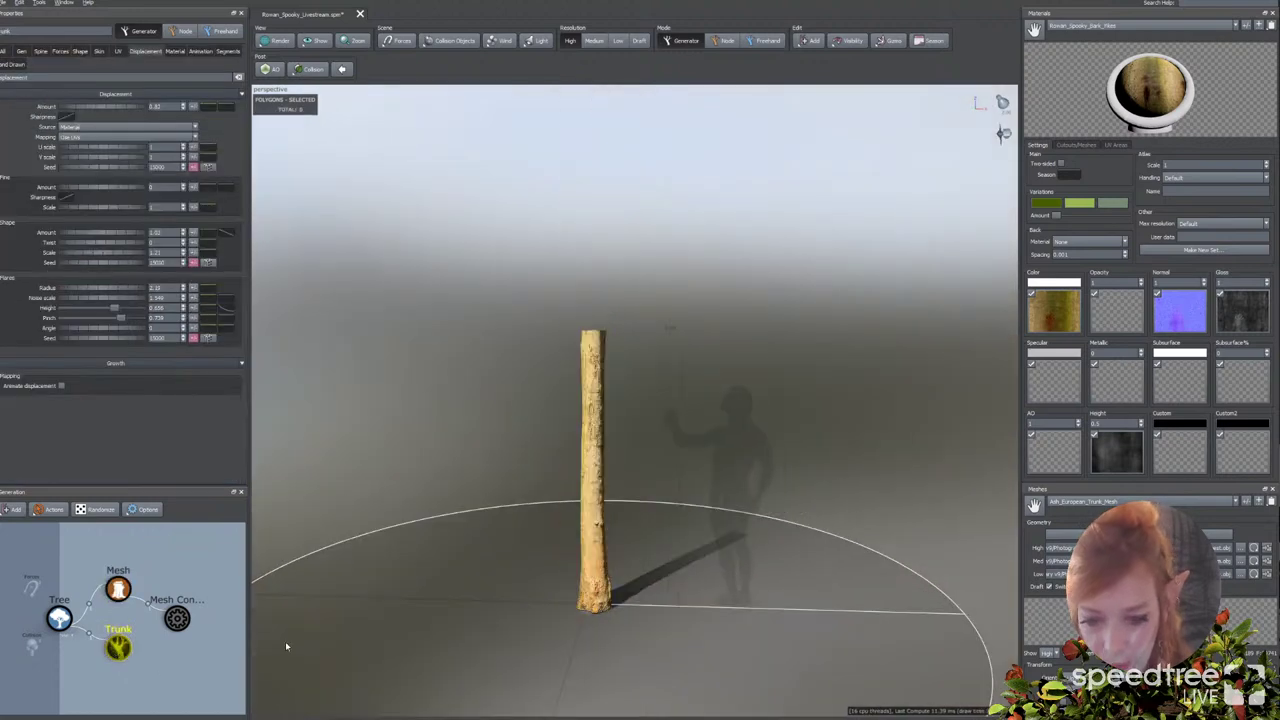
pyautogui.scroll(4, 288, 642)
pyautogui.moveTo(425, 622); pyautogui.dragTo(462, 569, button='middle')
pyautogui.moveTo(462, 569); pyautogui.dragTo(603, 540)
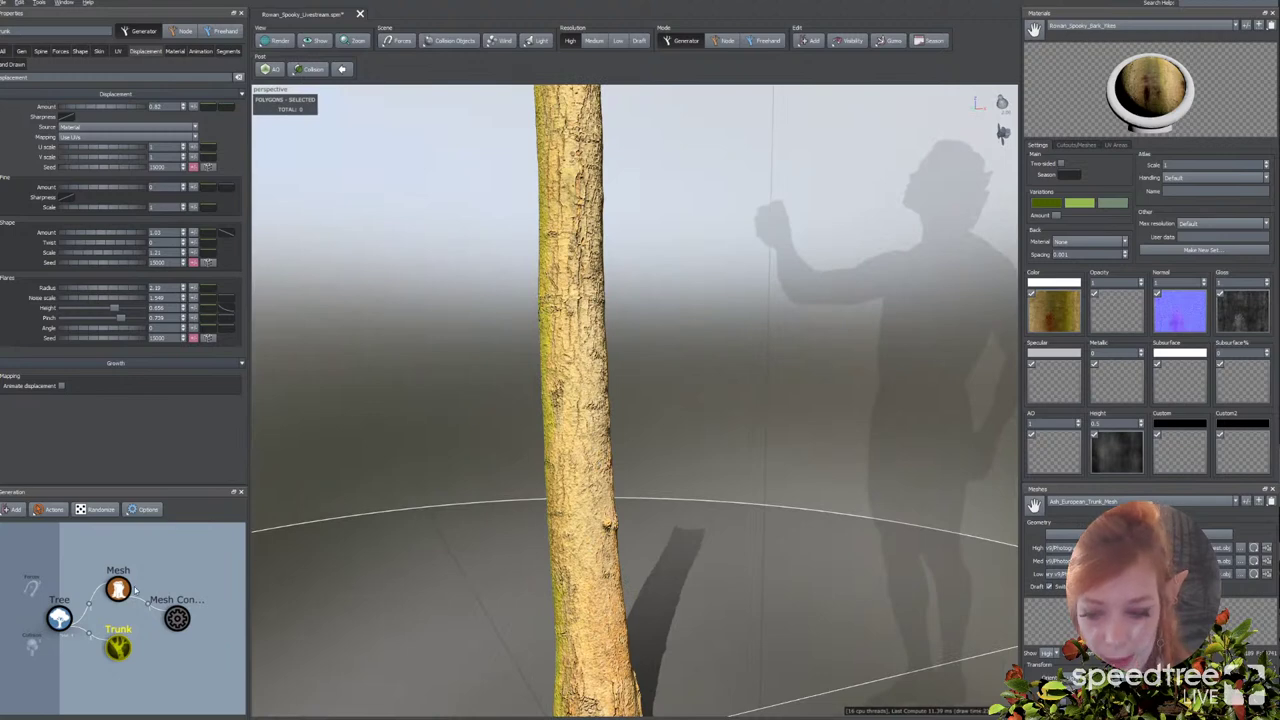
# Step: Unhide the Trunk generator and hide the photogrammetry mesh so only the new trunk is displayed
pyautogui.click(113, 594)
pyautogui.click(118, 648)
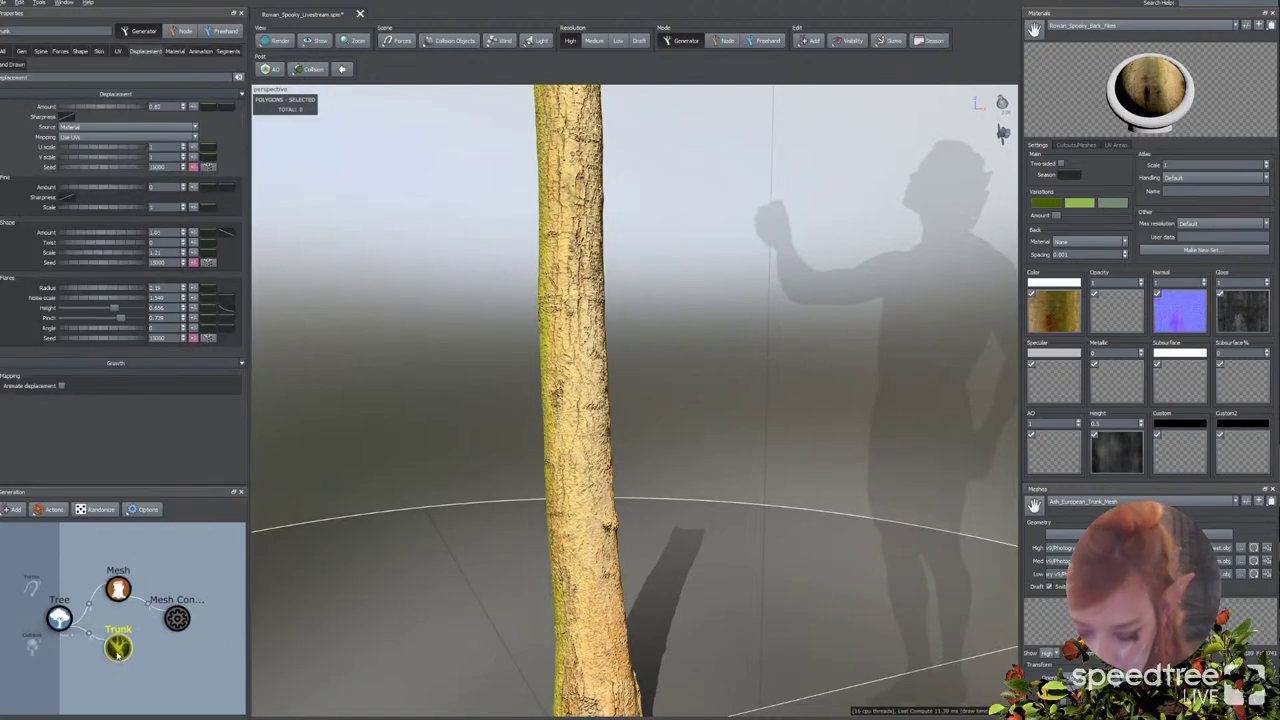
pyautogui.click(622, 675)
pyautogui.press('h')
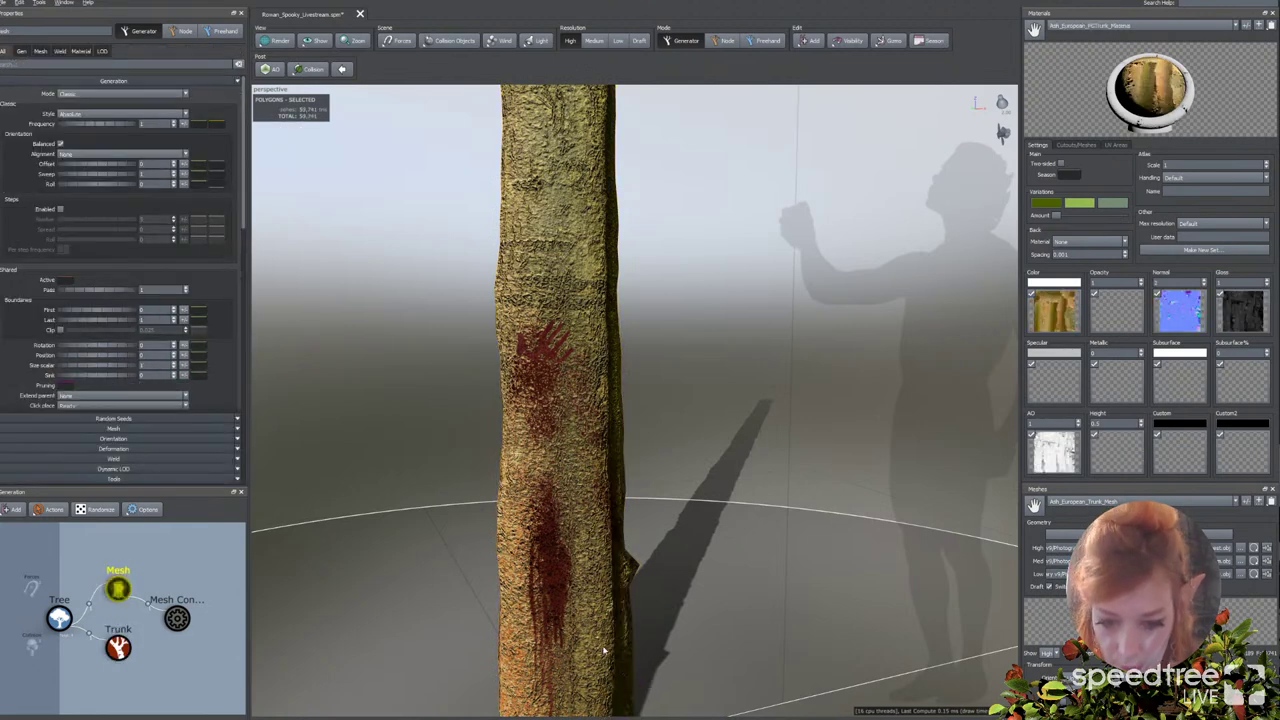
pyautogui.scroll(-5, 645, 619)
pyautogui.moveTo(645, 614); pyautogui.dragTo(641, 637, button='middle')
pyautogui.moveTo(640, 636)
pyautogui.mouseDown()
pyautogui.moveTo(631, 605)
pyautogui.moveTo(625, 625)
pyautogui.mouseUp()
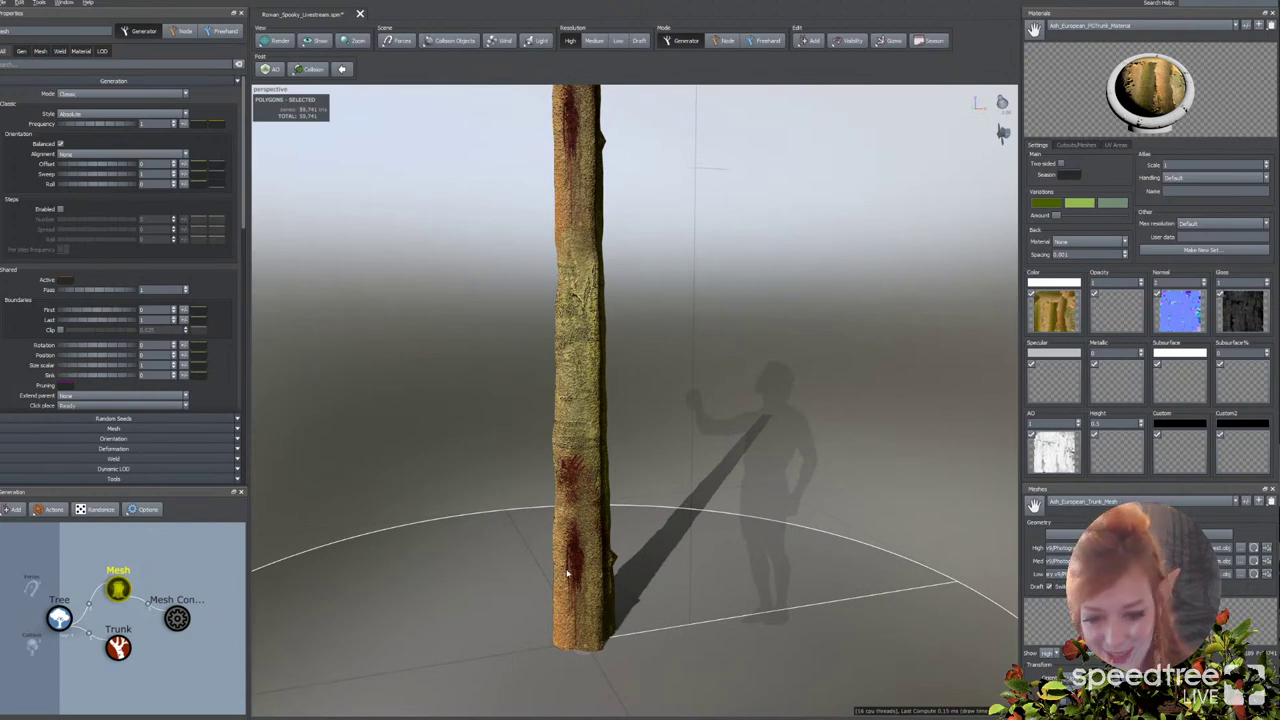
# Step: Select the trunk and examine its displaced bark and silhouette along its length from several angles
pyautogui.click(577, 421)
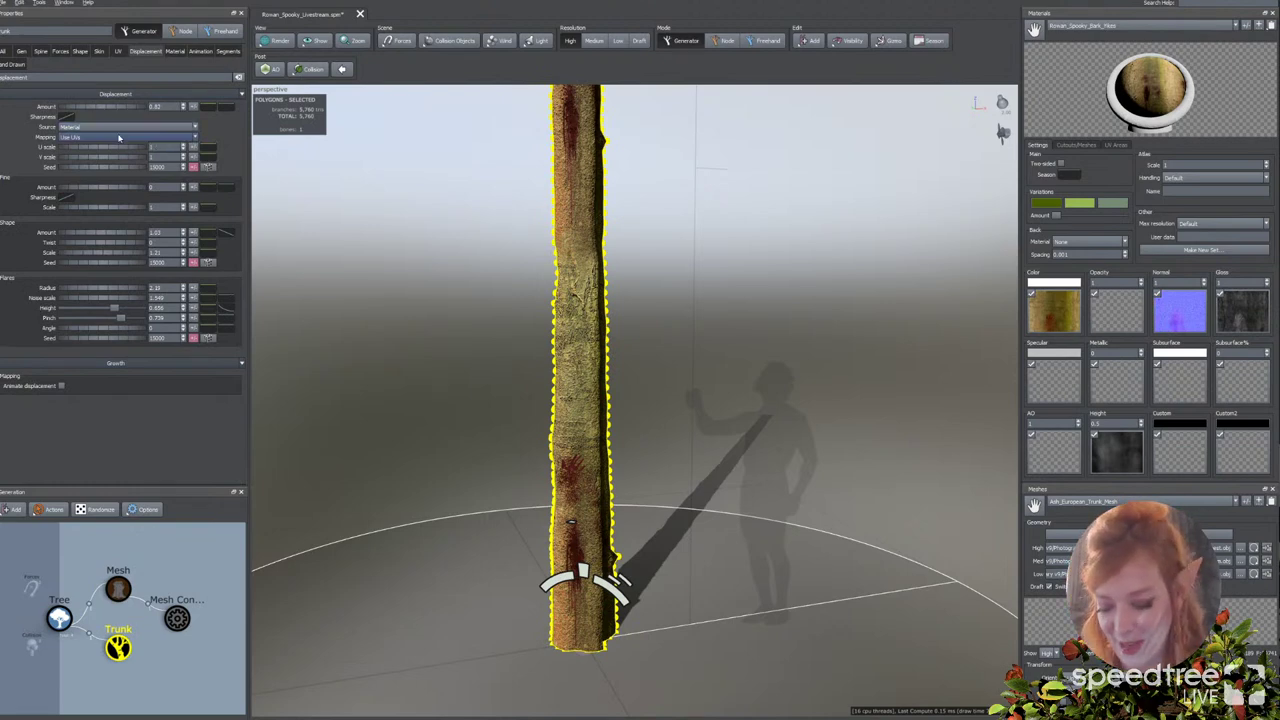
pyautogui.moveTo(296, 3); pyautogui.dragTo(477, 65, button='right')
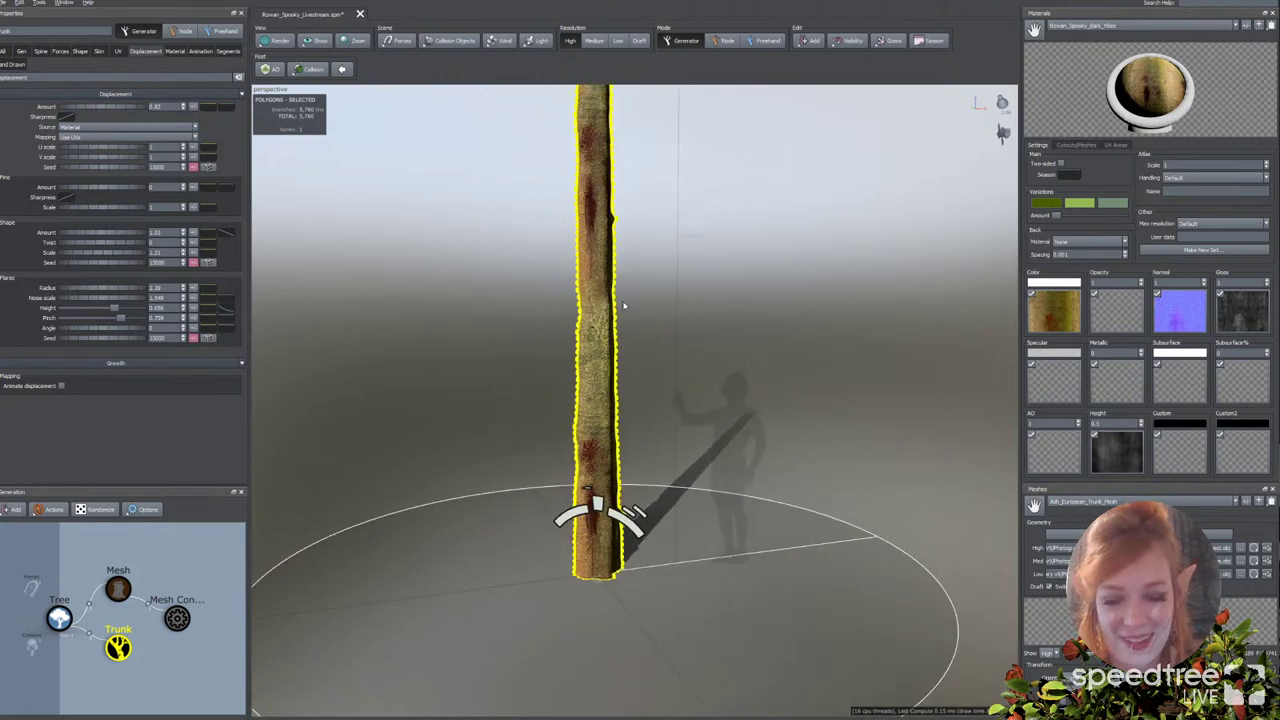
pyautogui.moveTo(624, 305); pyautogui.dragTo(626, 311, button='middle')
pyautogui.moveTo(626, 311); pyautogui.dragTo(664, 315)
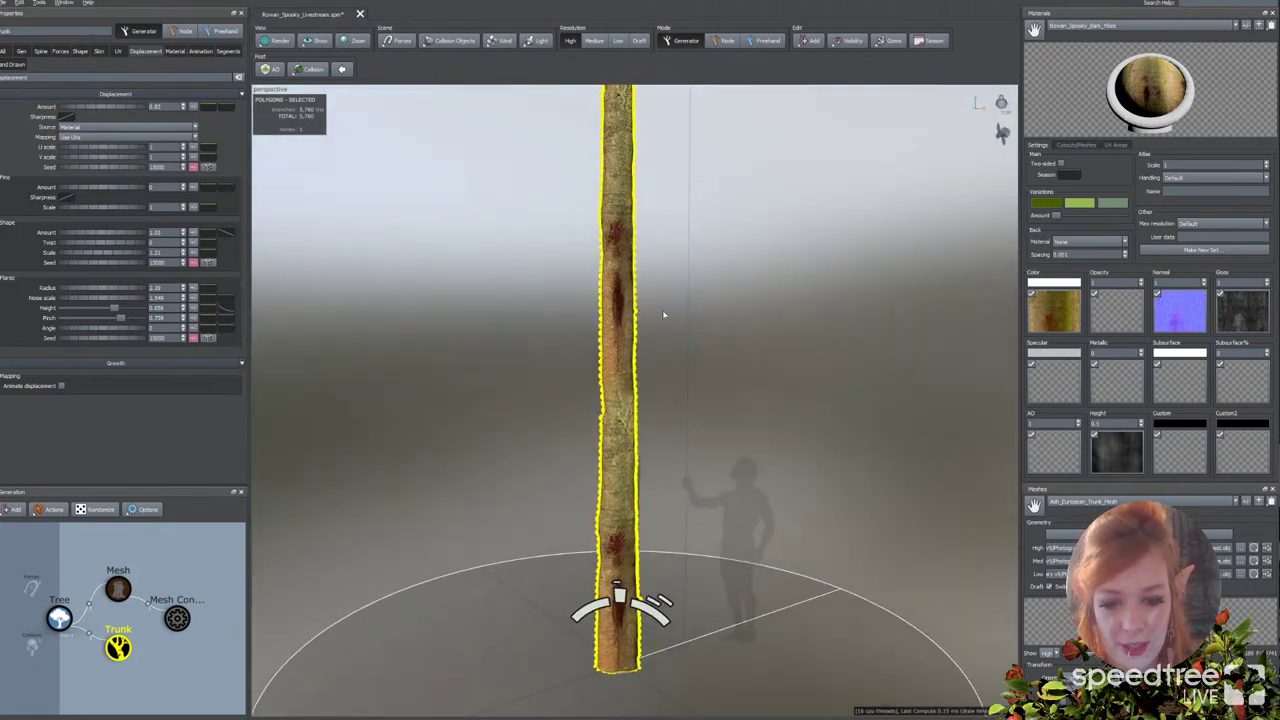
pyautogui.moveTo(664, 315); pyautogui.dragTo(658, 328, button='middle')
pyautogui.scroll(-1, 645, 327)
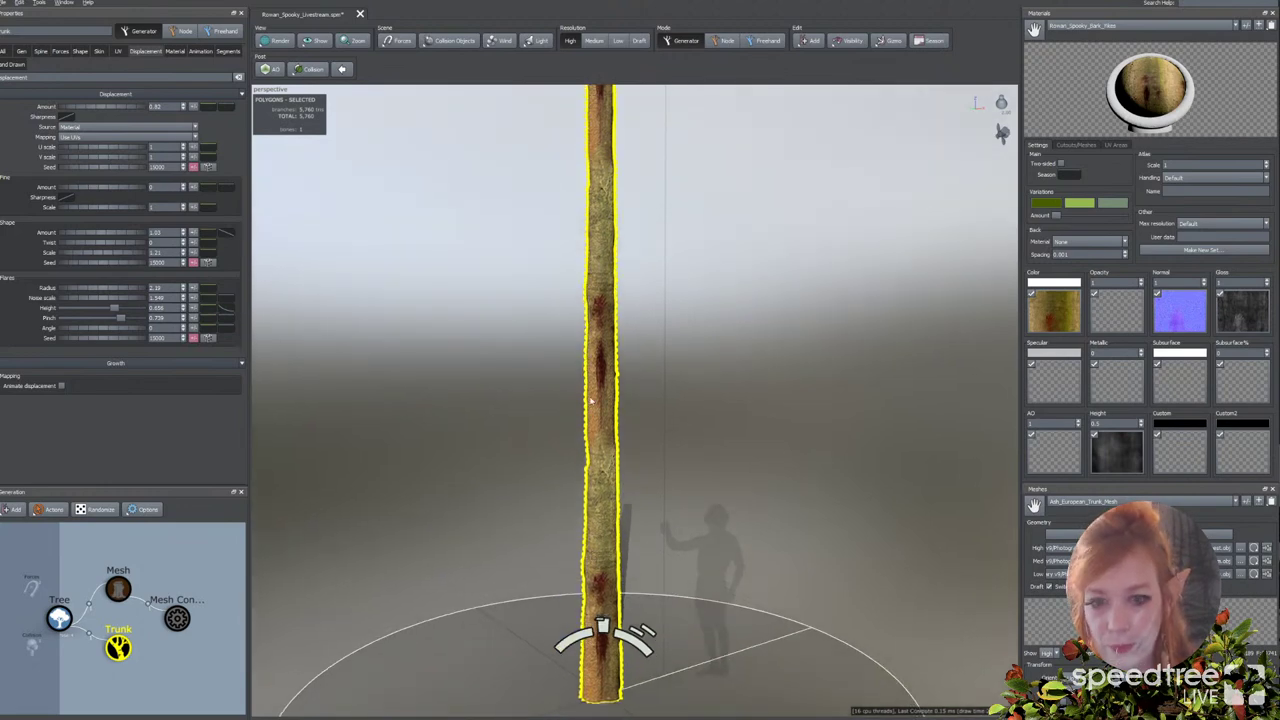
# Step: Set the trunk's fine displacement amount to 0.2
pyautogui.moveTo(621, 460); pyautogui.dragTo(580, 322)
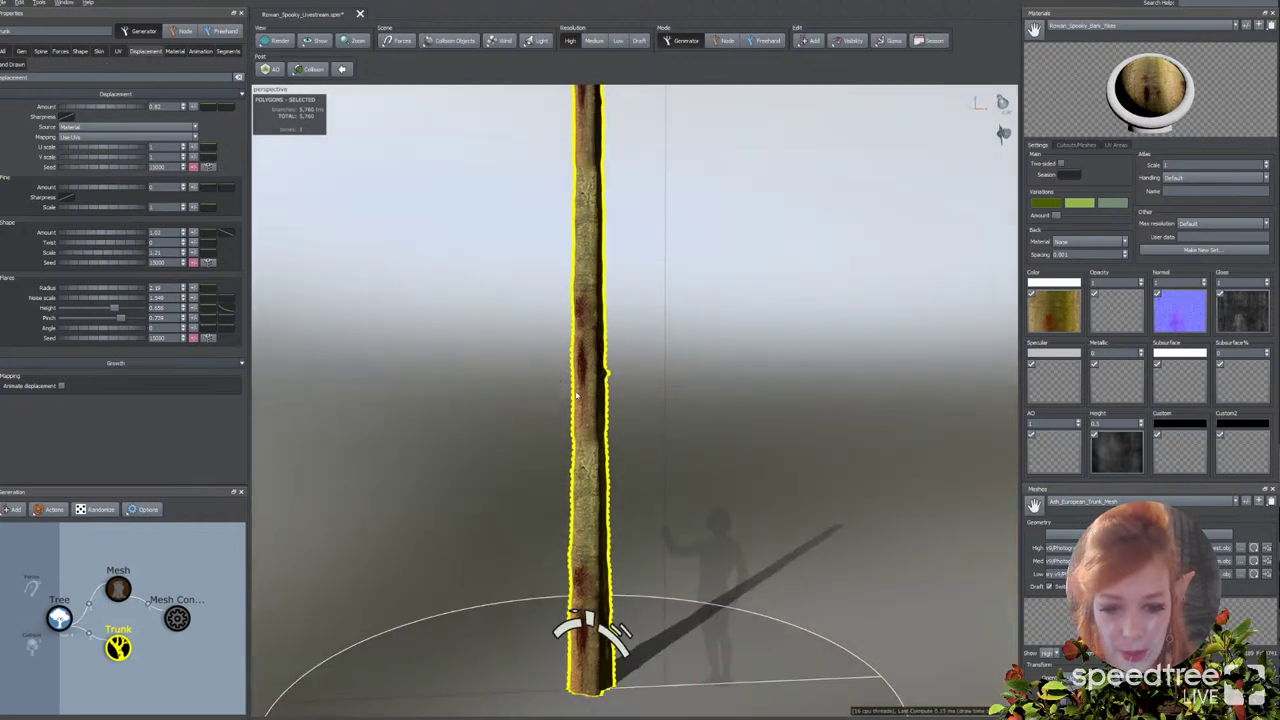
pyautogui.moveTo(576, 395); pyautogui.dragTo(665, 413)
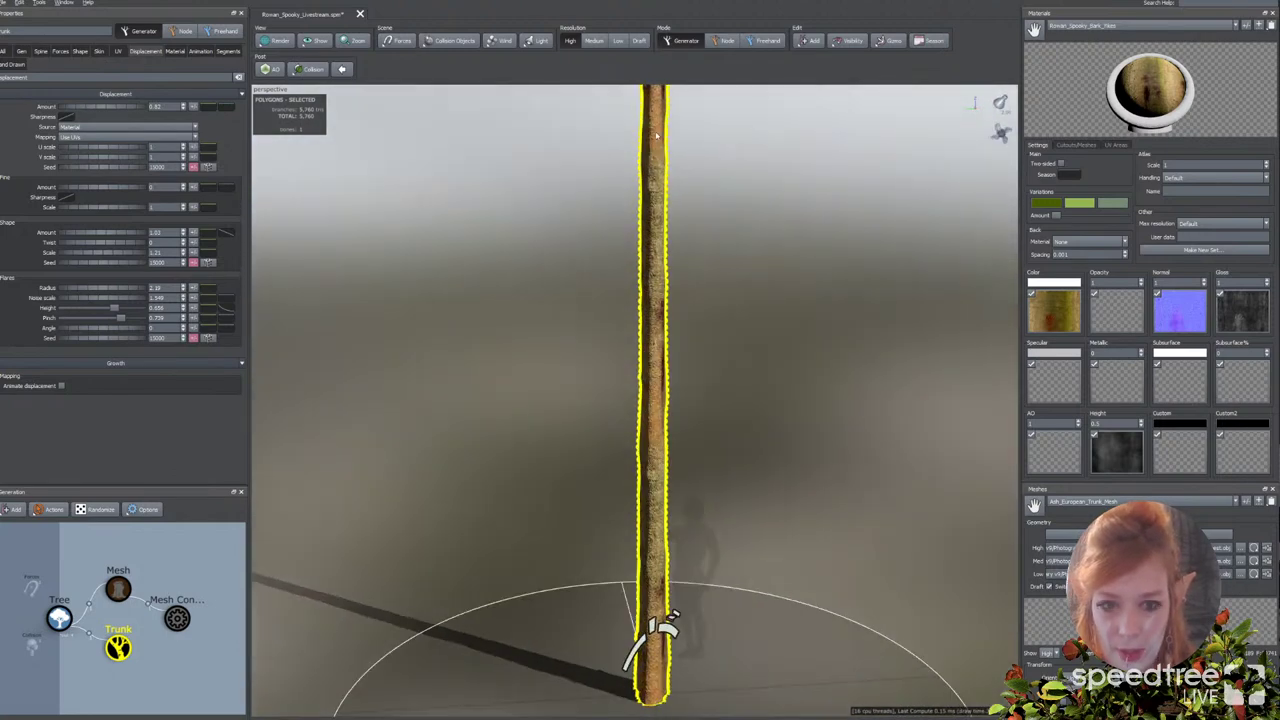
pyautogui.moveTo(656, 135); pyautogui.dragTo(610, 340)
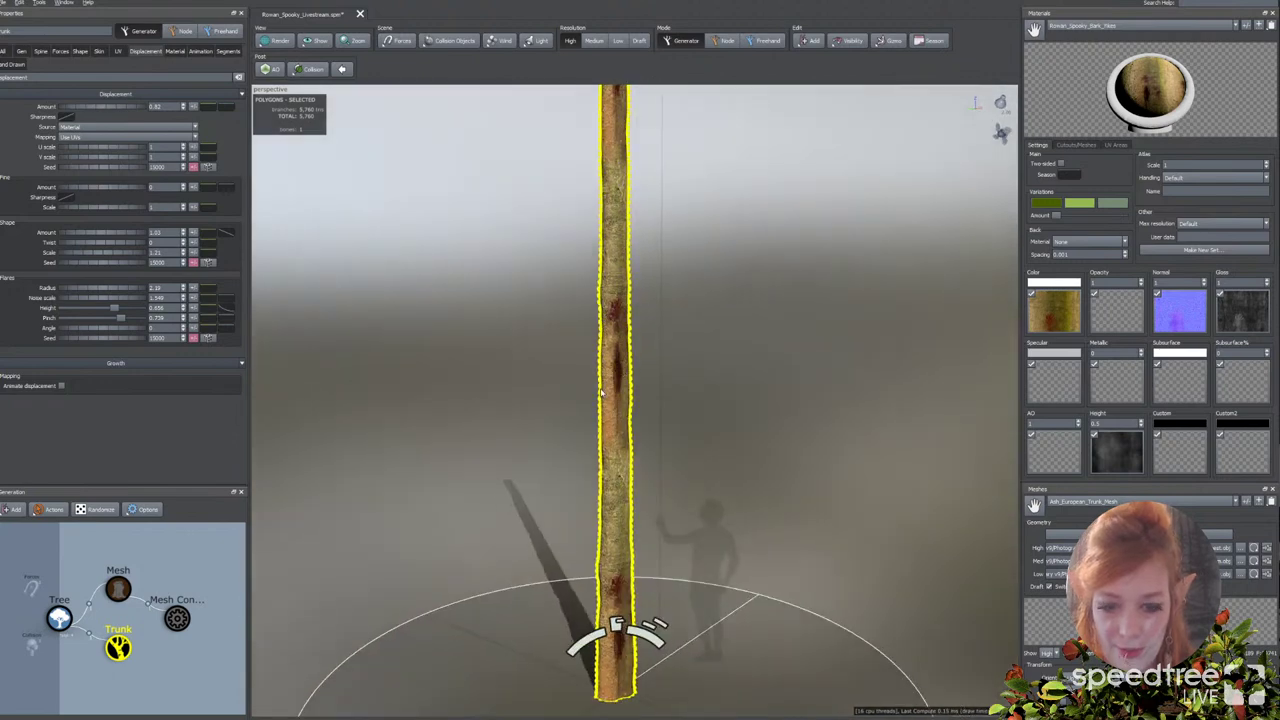
pyautogui.moveTo(601, 393); pyautogui.dragTo(573, 460)
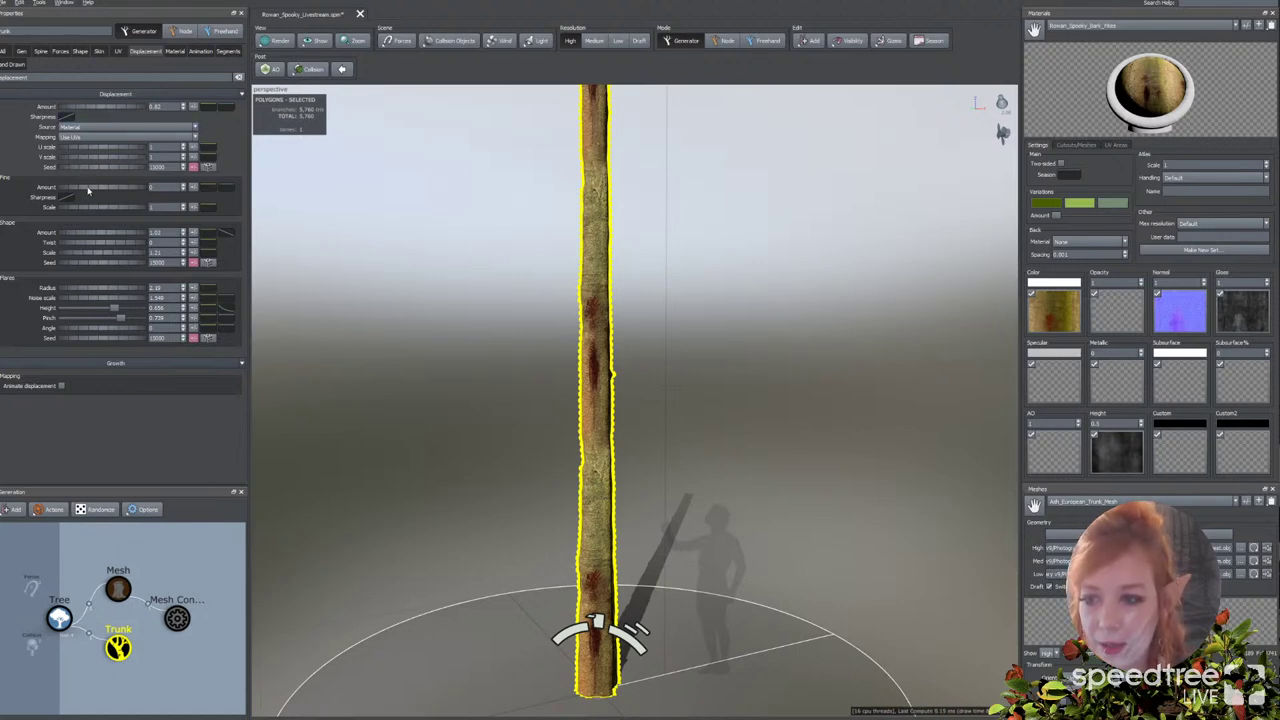
pyautogui.moveTo(91, 189); pyautogui.dragTo(101, 188)
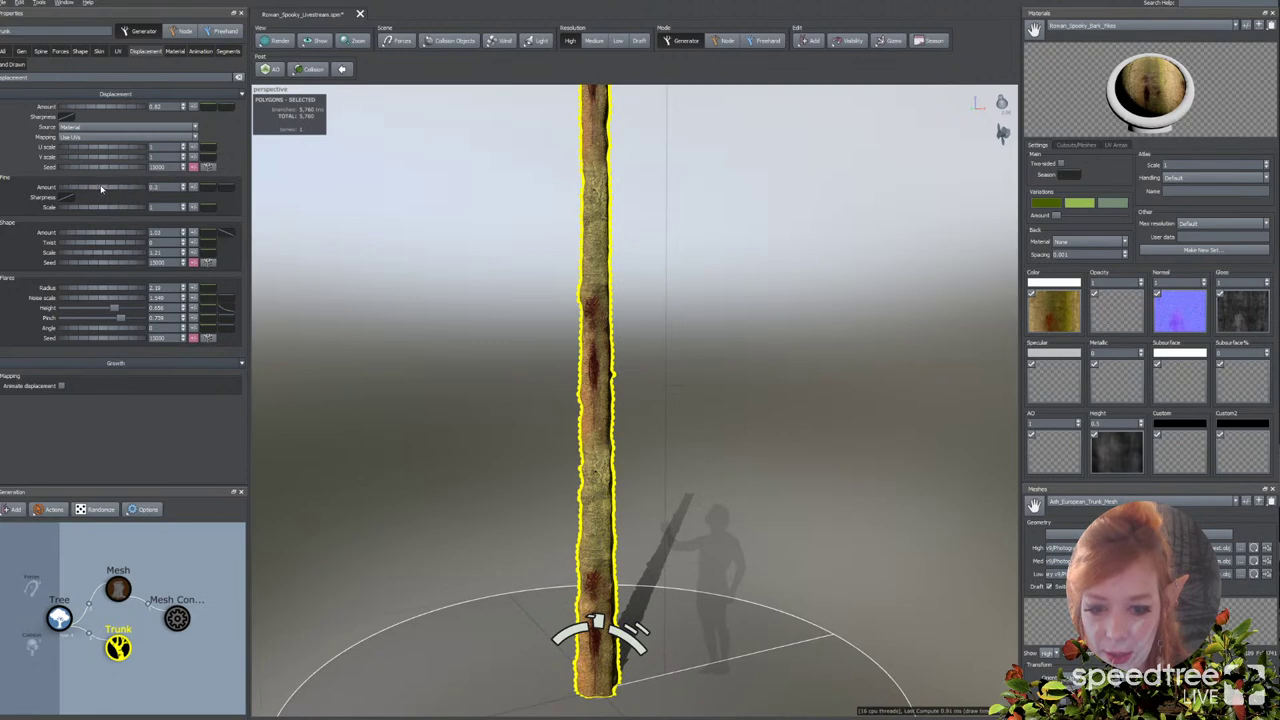
# Step: Shape the trunk's fine displacement amount profile curve to fall toward the tip, with an added dip and peak in its first half
pyautogui.click(230, 189)
pyautogui.moveTo(478, 222); pyautogui.dragTo(477, 291)
pyautogui.click(352, 252)
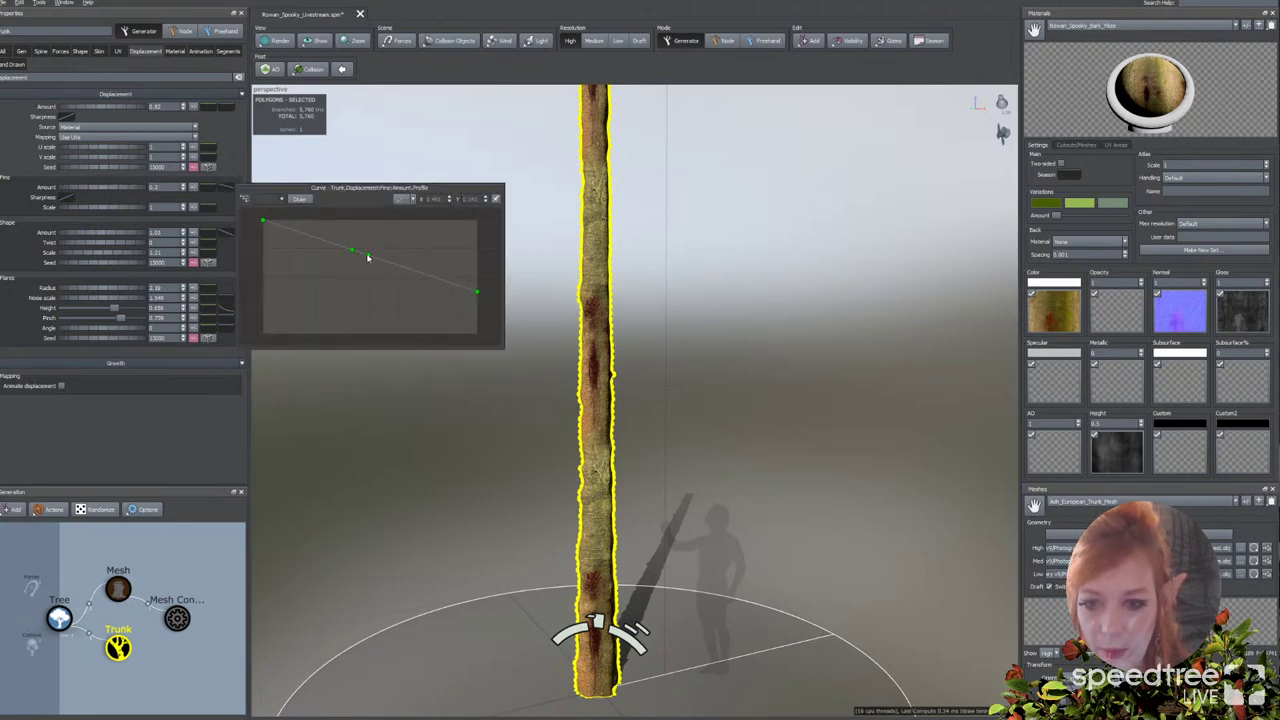
pyautogui.moveTo(352, 251); pyautogui.dragTo(314, 249)
pyautogui.click(318, 226)
pyautogui.click(345, 228)
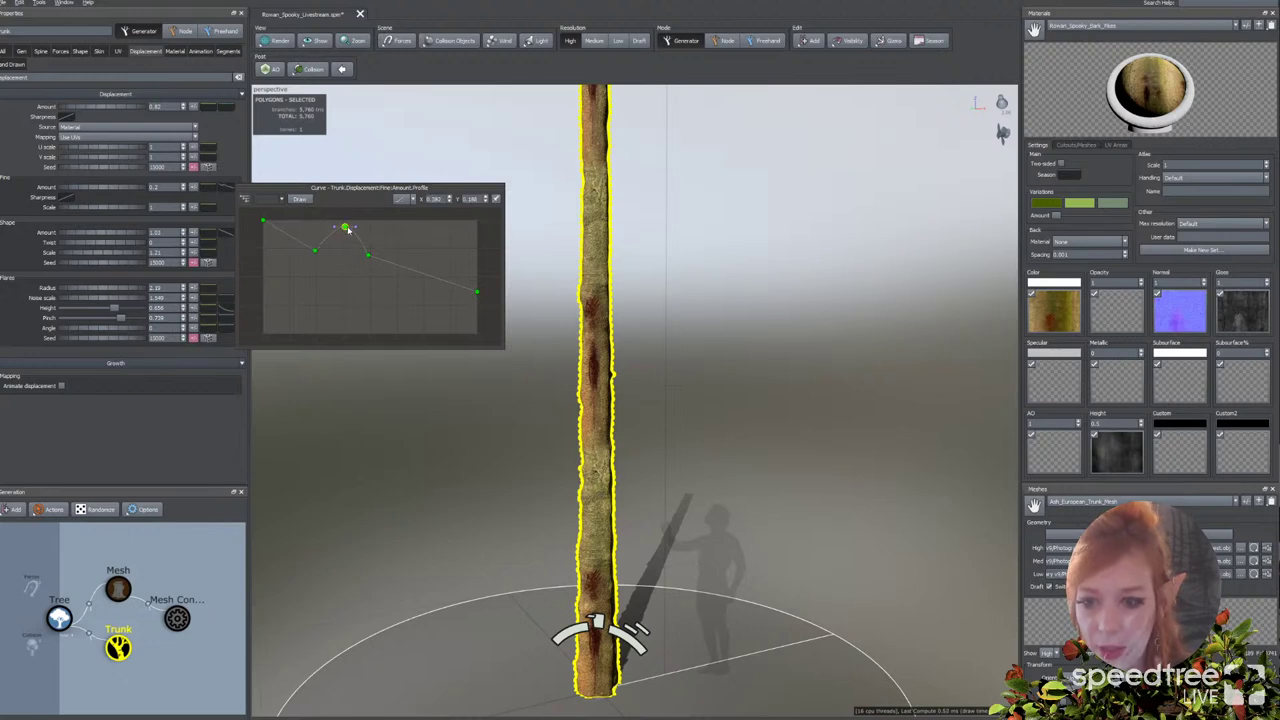
pyautogui.click(29, 171)
pyautogui.scroll(-1, 551, 315)
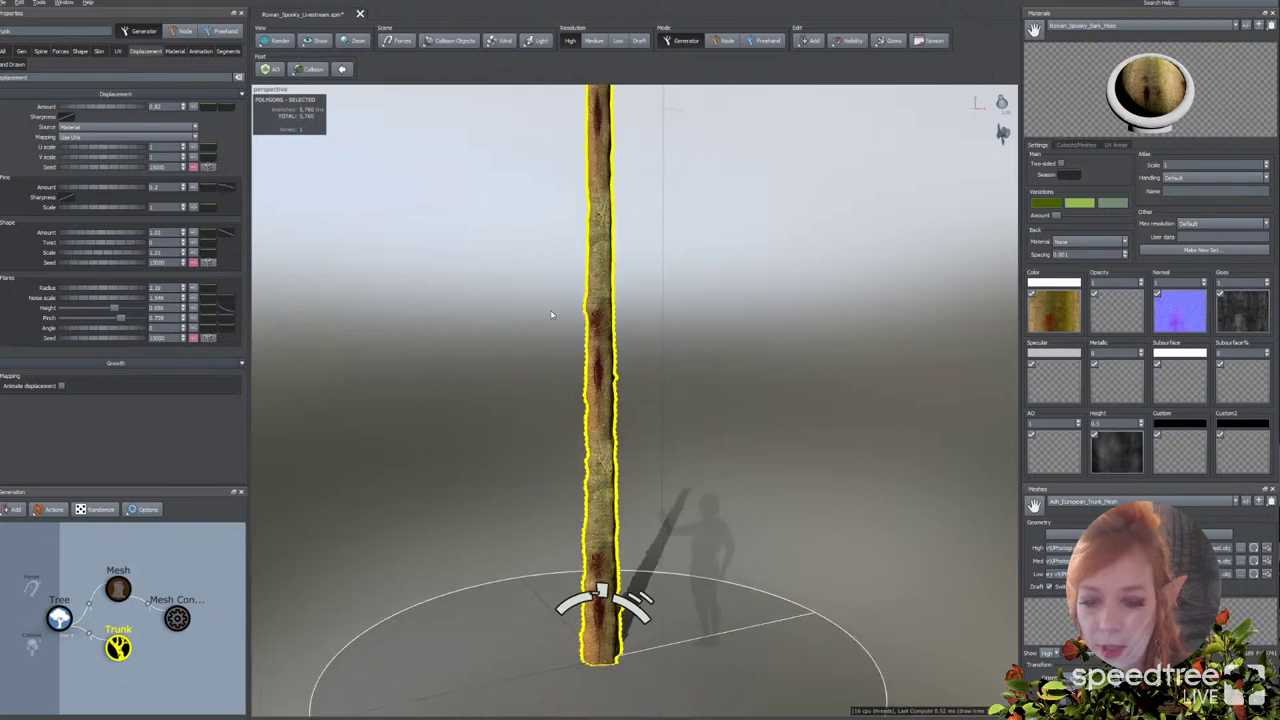
# Step: Check the reference photo of the leaning, wind-swept tree in the browser and return to the tree model
pyautogui.moveTo(616, 291); pyautogui.dragTo(608, 311, button='middle')
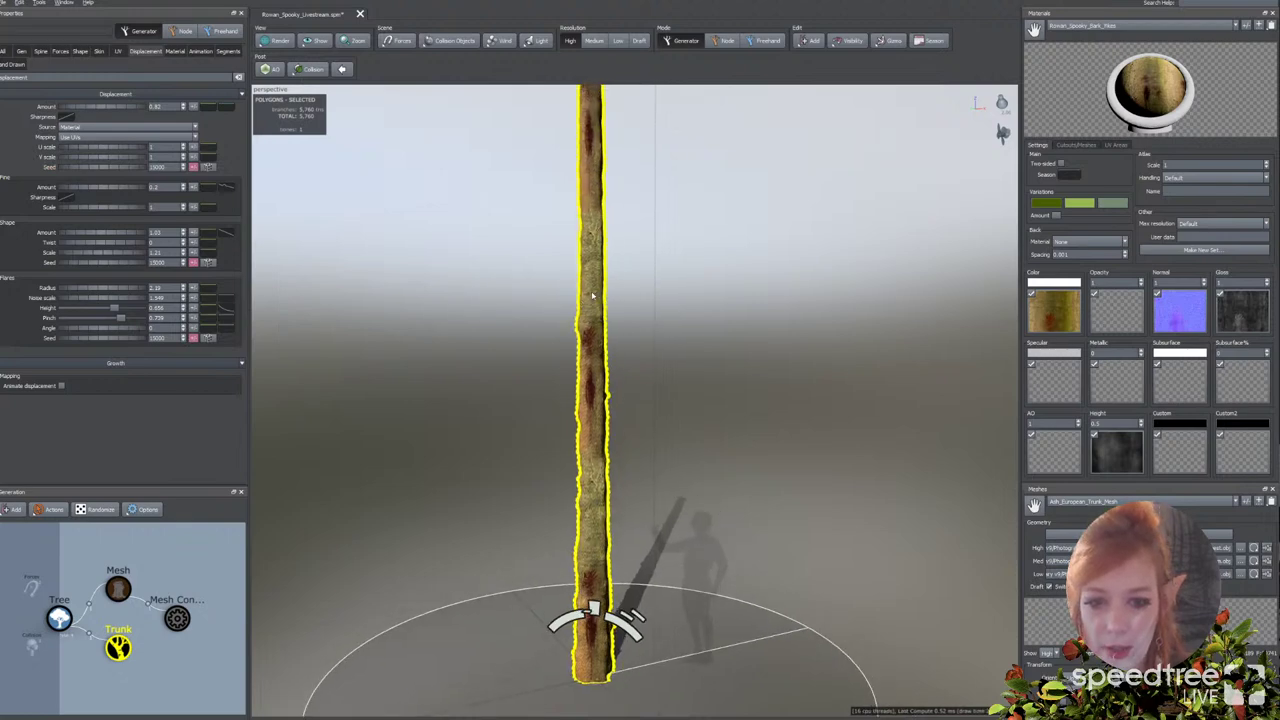
pyautogui.click(376, 702)
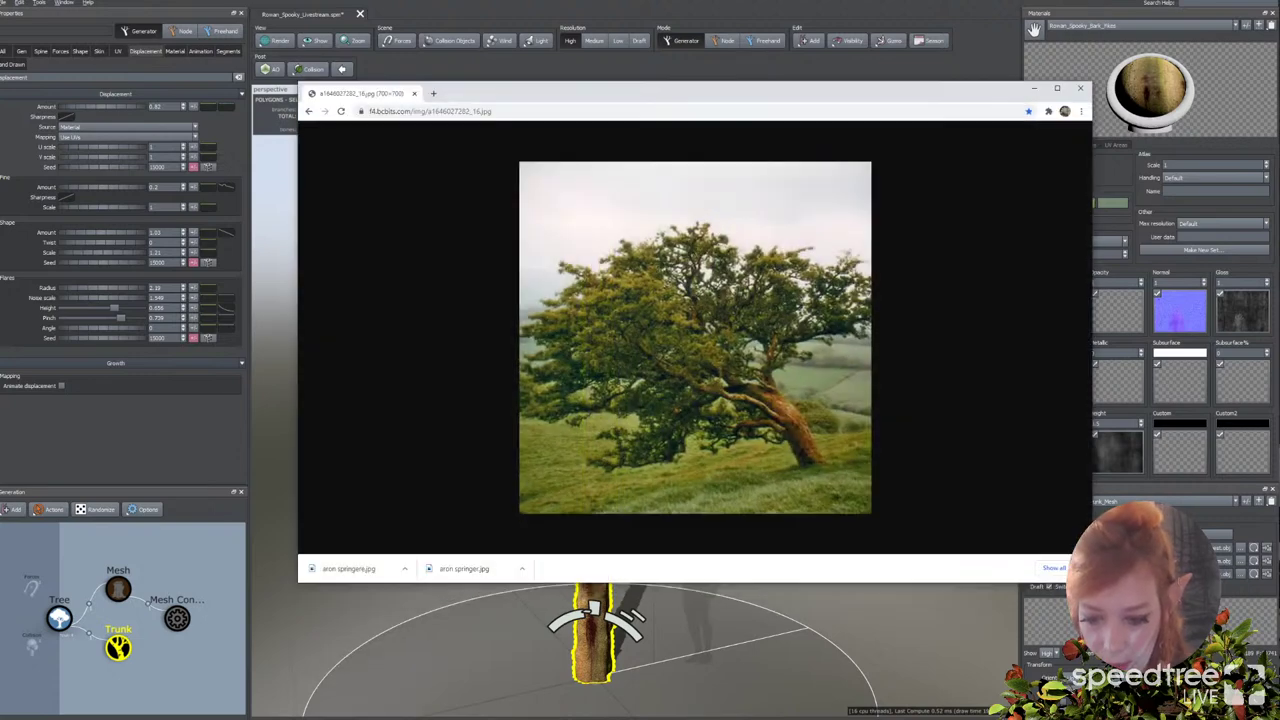
pyautogui.click(1033, 89)
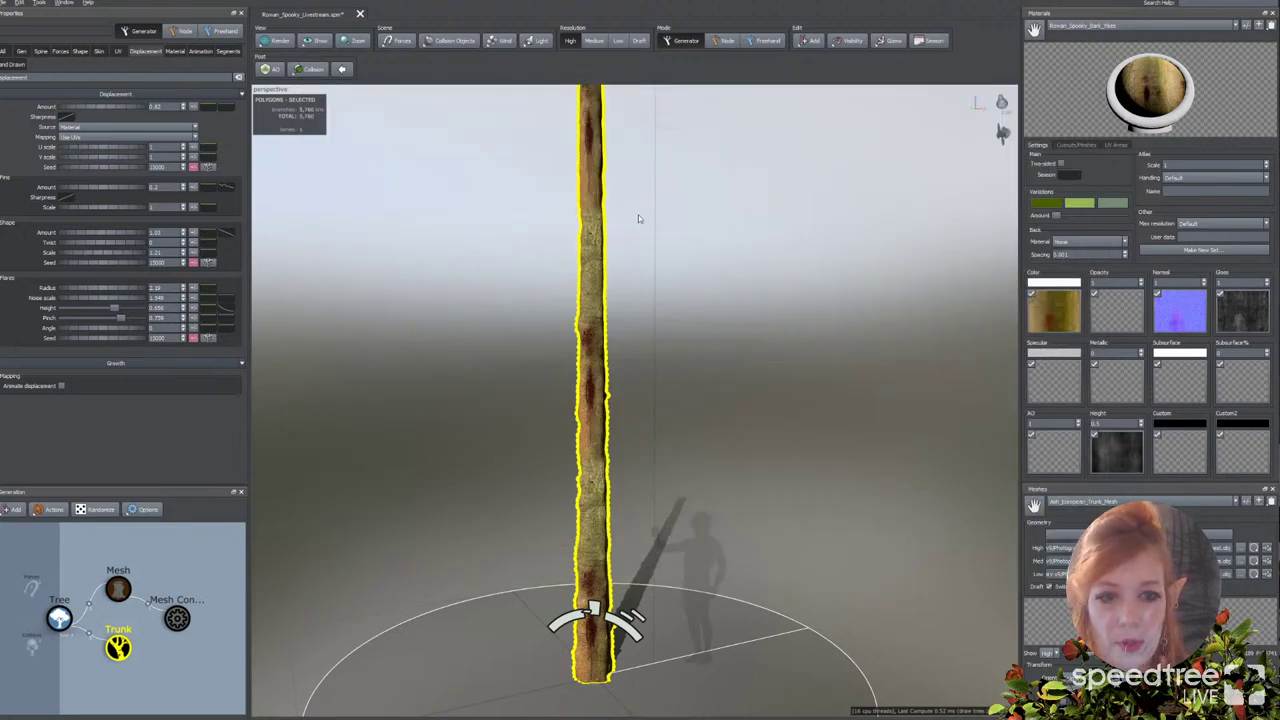
# Step: Add a Big branches generator to the trunk
pyautogui.click(810, 41)
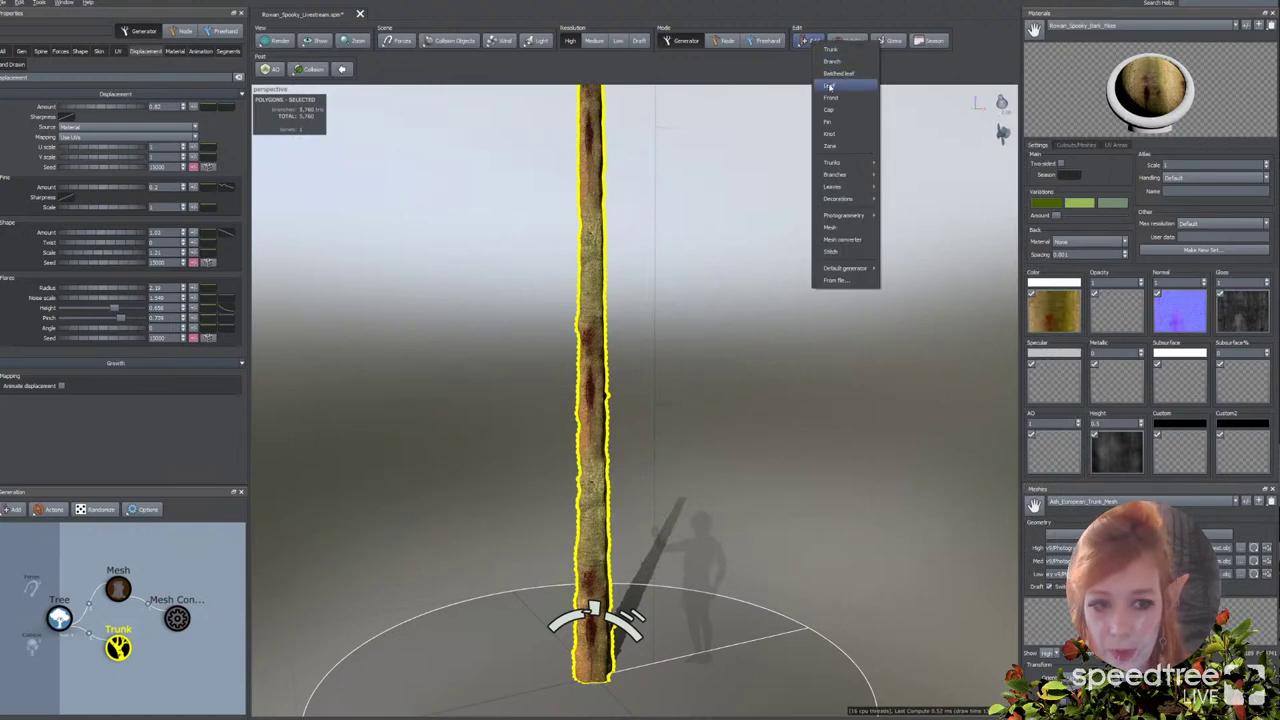
pyautogui.moveTo(845, 175)
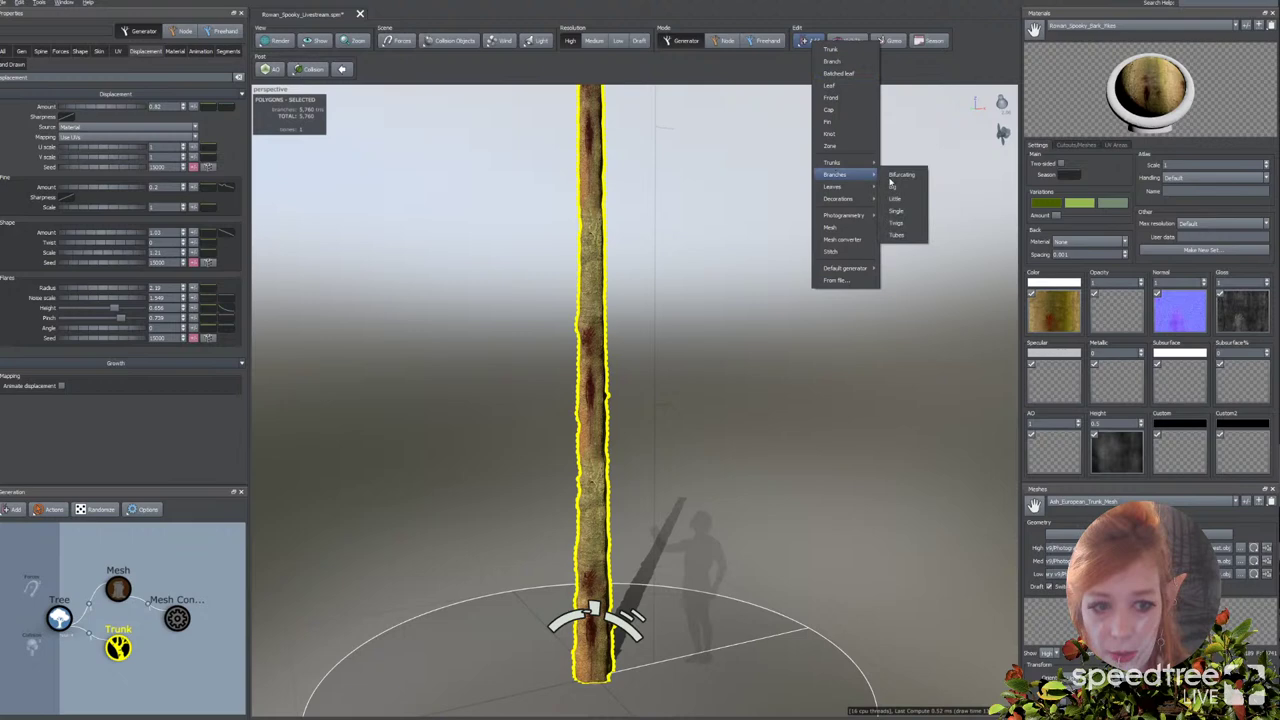
pyautogui.click(896, 186)
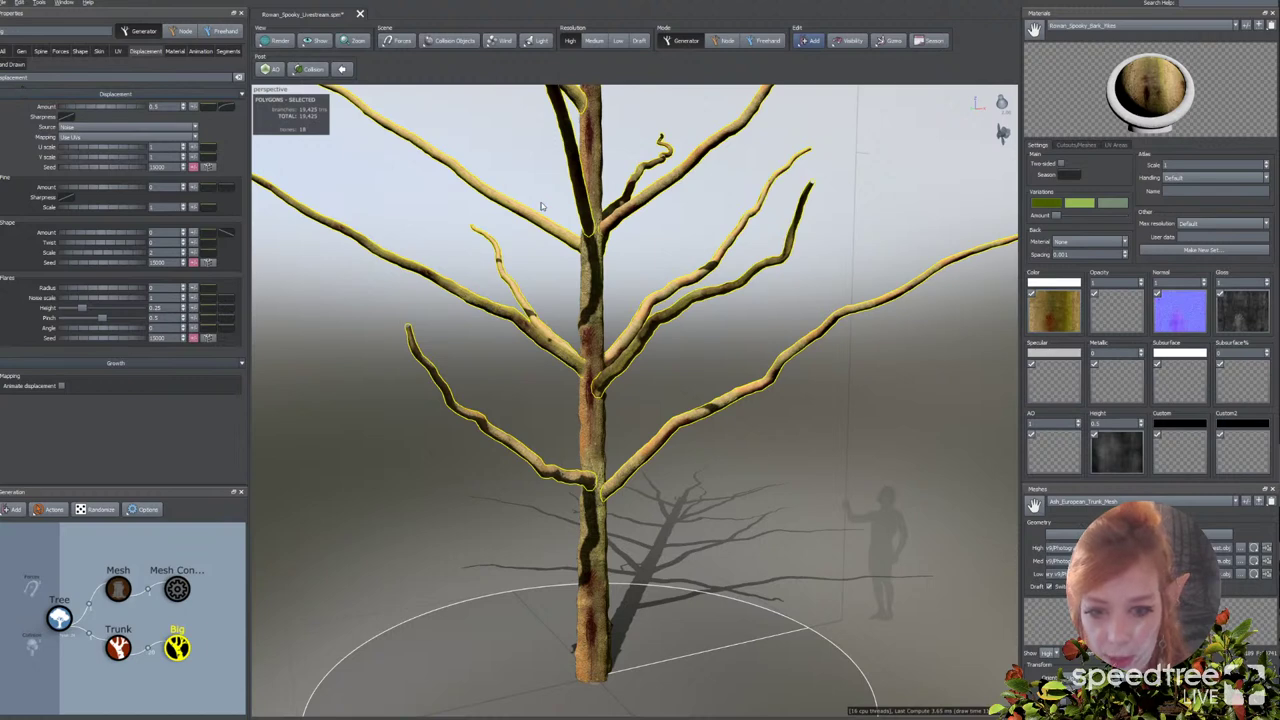
# Step: Set the Big branches' generation boundaries to about 0.385 for First and 0.675 for Last
pyautogui.click(21, 51)
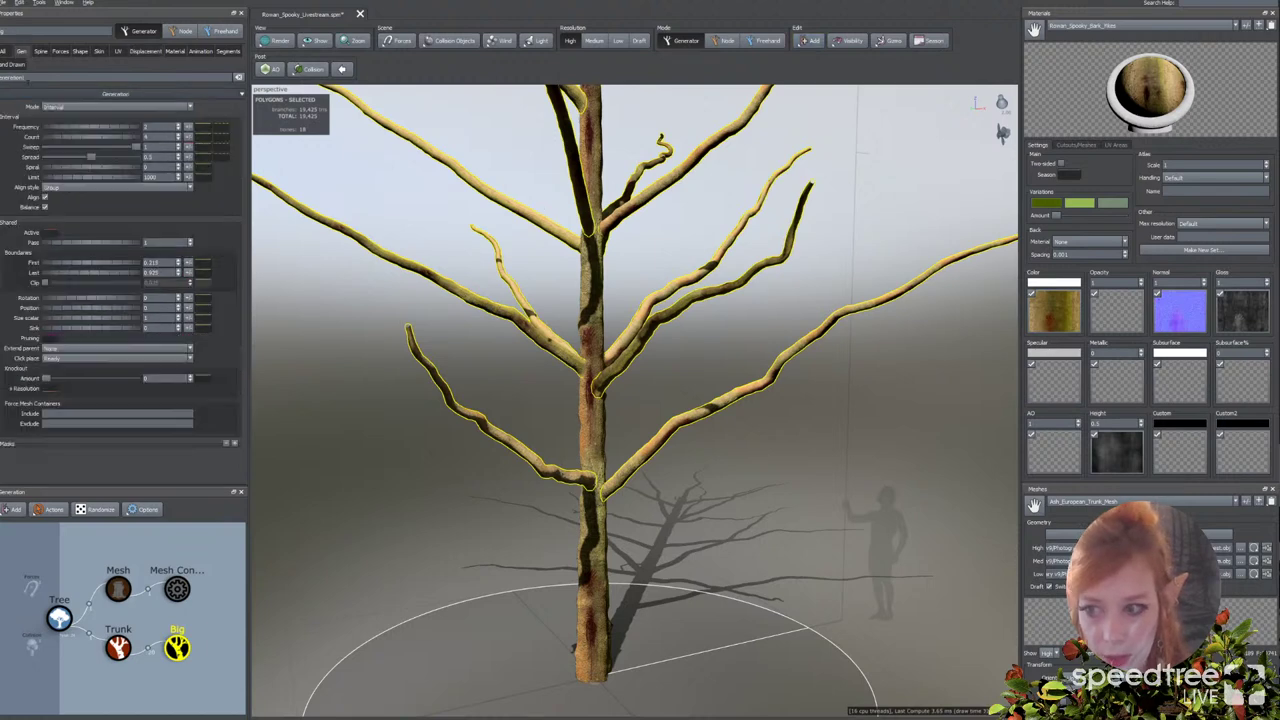
pyautogui.click(75, 263)
pyautogui.moveTo(75, 263); pyautogui.dragTo(96, 275)
pyautogui.scroll(-3, 490, 380)
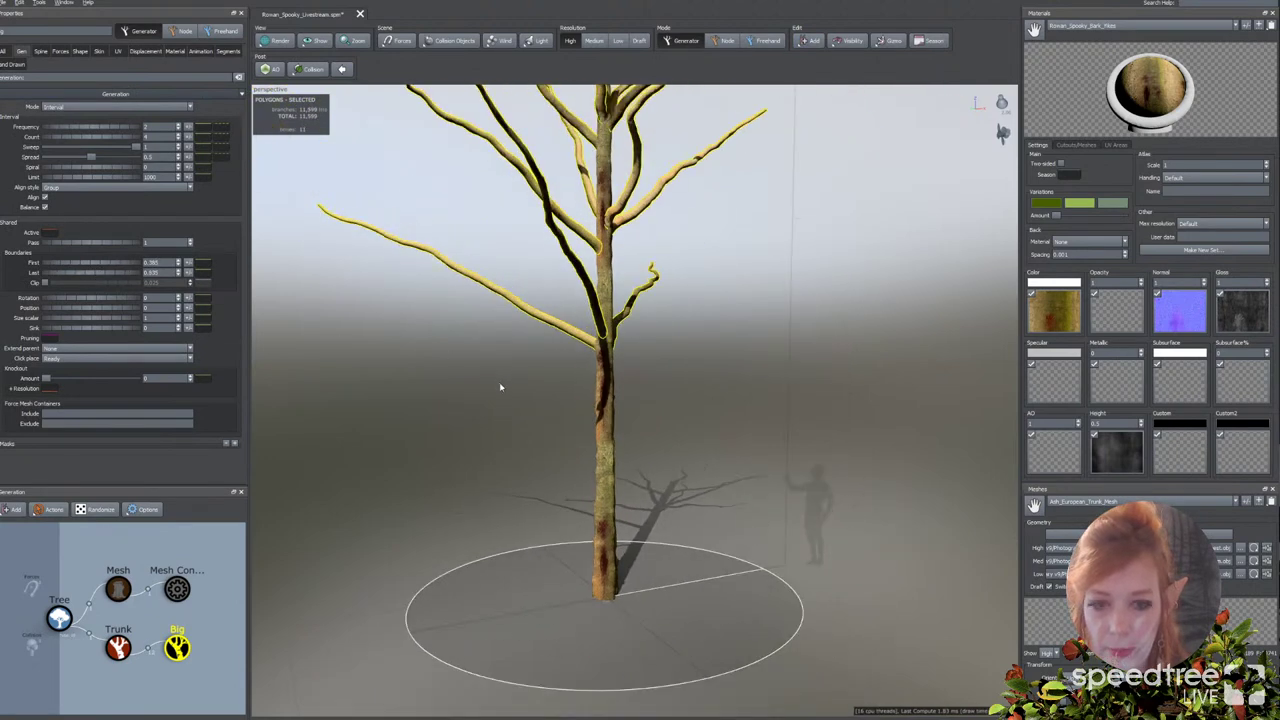
pyautogui.moveTo(500, 386); pyautogui.dragTo(494, 426, button='middle')
pyautogui.moveTo(492, 408); pyautogui.dragTo(490, 400)
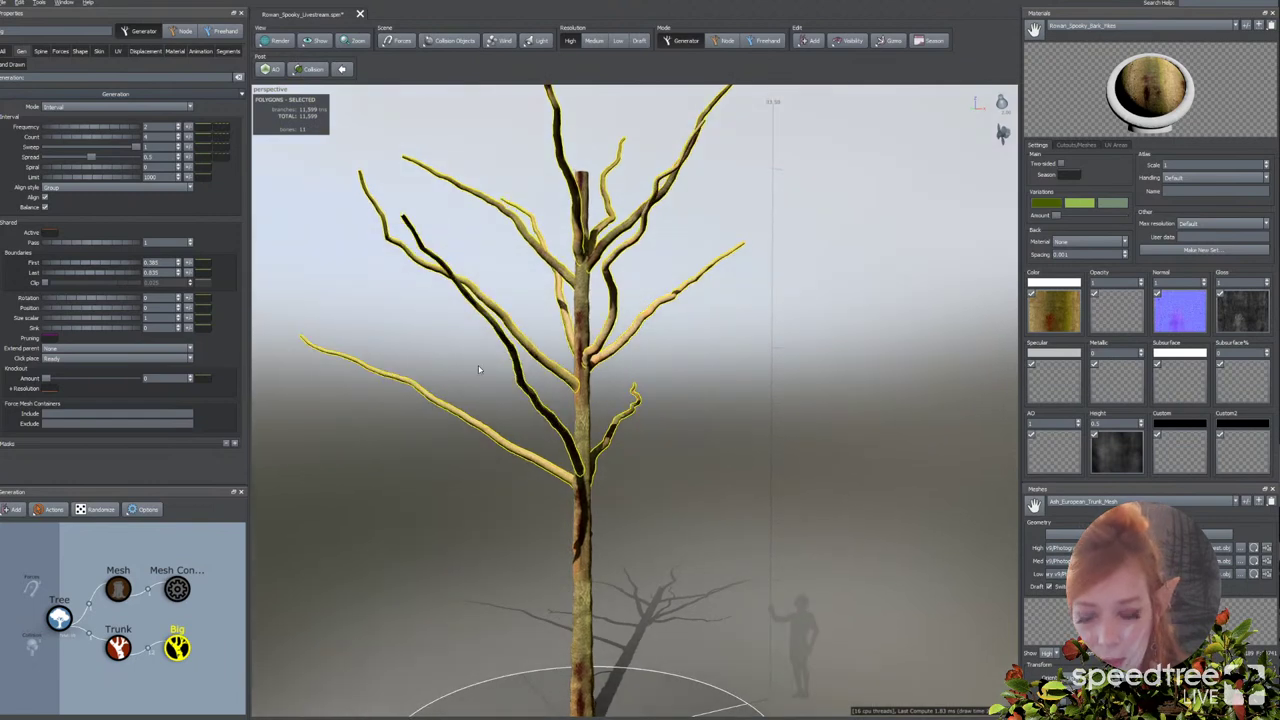
pyautogui.moveTo(128, 274); pyautogui.dragTo(120, 273)
pyautogui.moveTo(429, 505); pyautogui.dragTo(432, 500, button='middle')
pyautogui.scroll(-3, 433, 499)
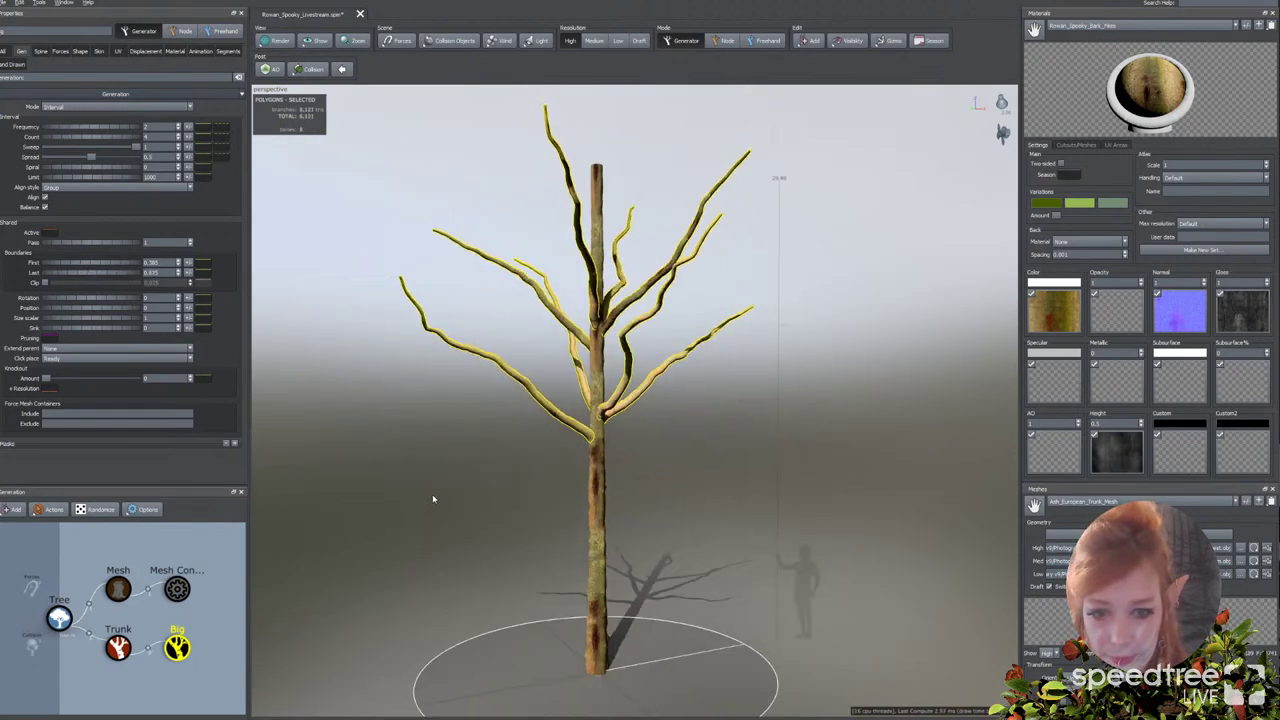
pyautogui.moveTo(447, 498); pyautogui.dragTo(526, 480)
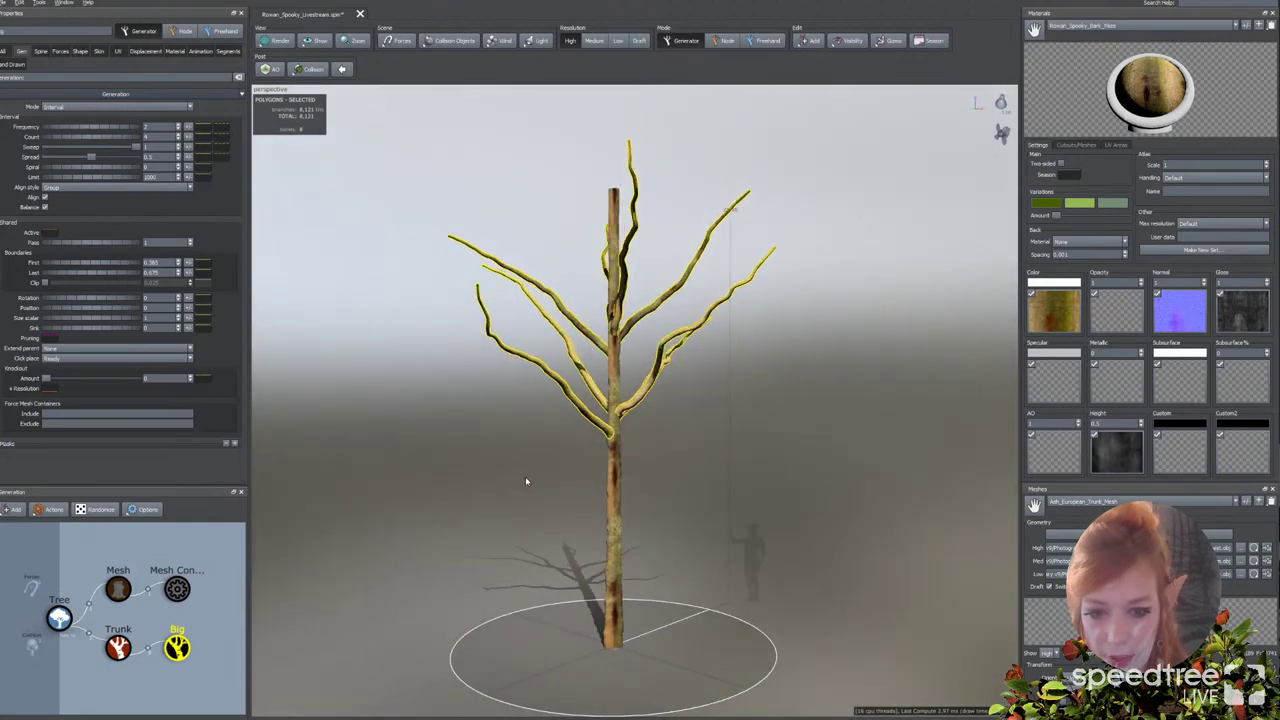
# Step: Set the Big branches' Extend parent option to Any
pyautogui.click(588, 426)
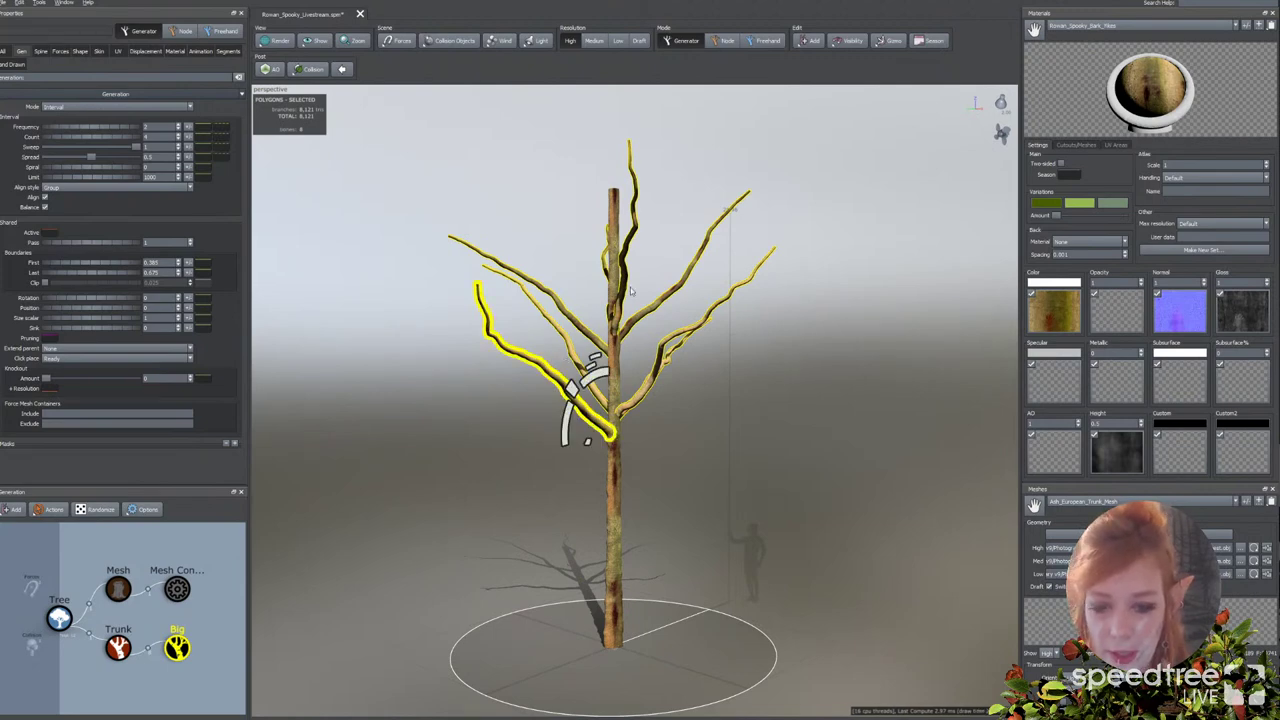
pyautogui.click(100, 348)
pyautogui.click(67, 369)
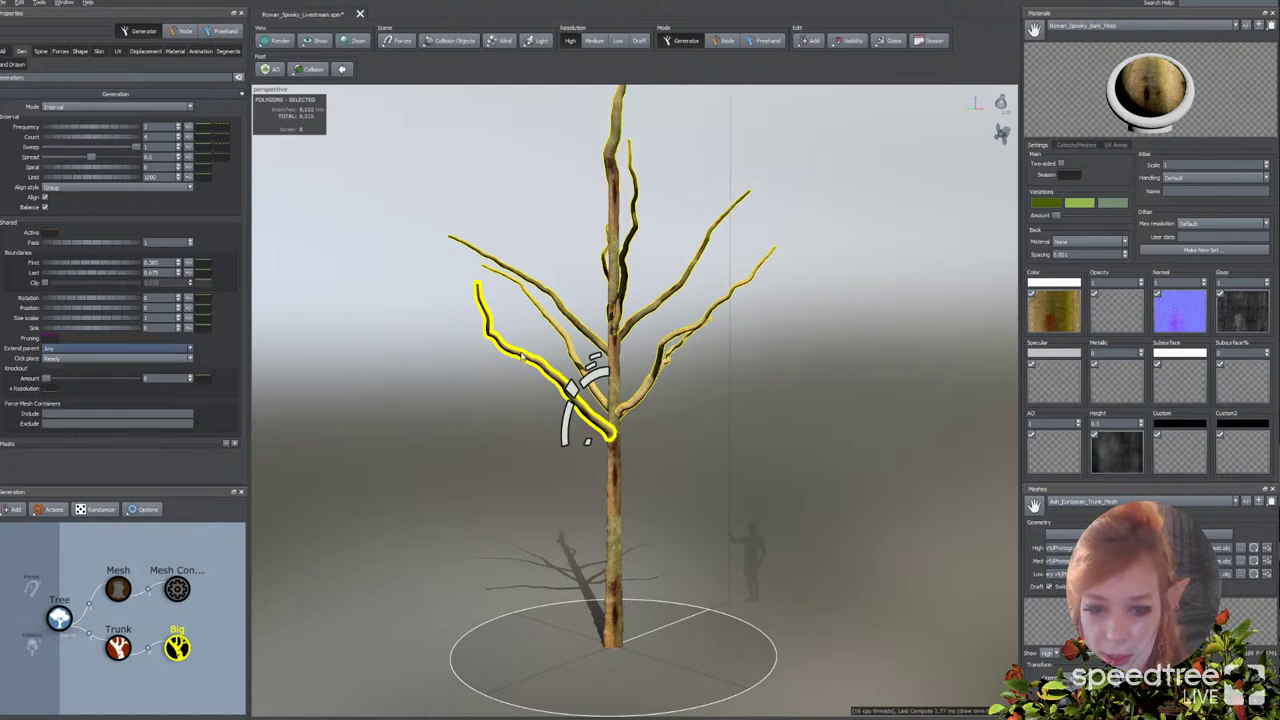
pyautogui.scroll(-3, 521, 360)
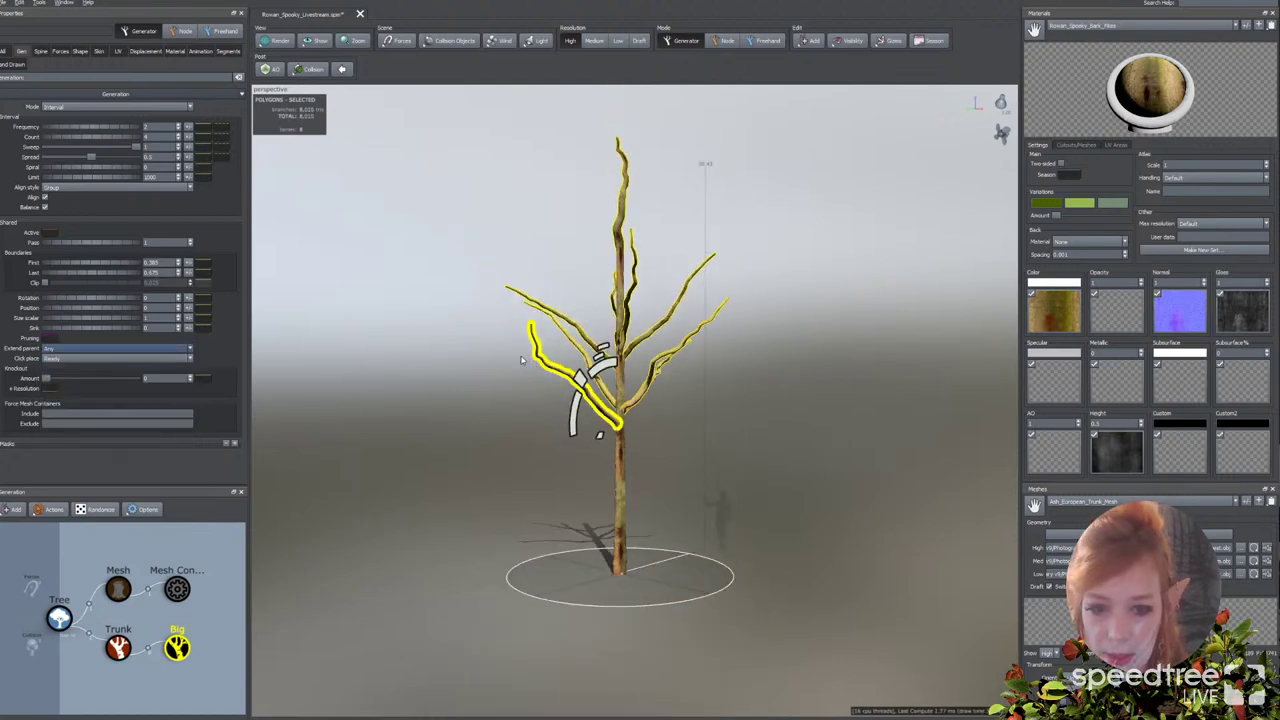
# Step: Shorten the trunk's absolute length to about 23.8 and lower the tip end of its absolute radius profile curve
pyautogui.click(616, 455)
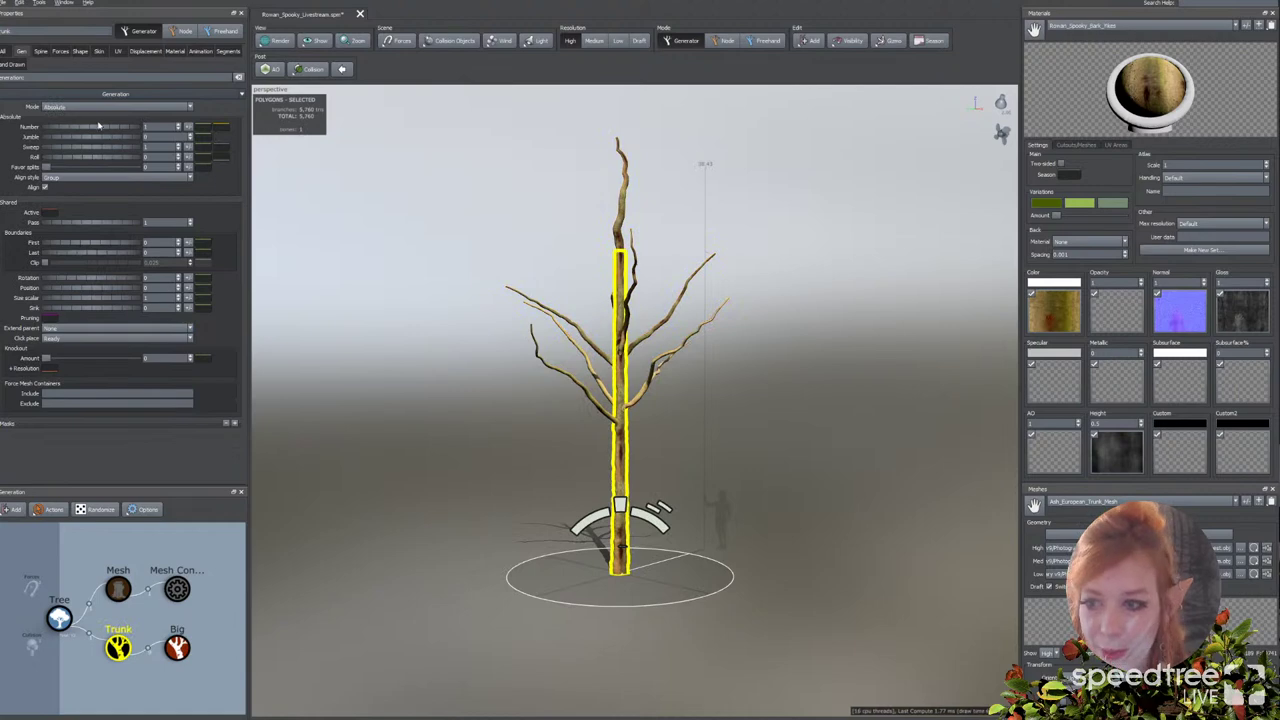
pyautogui.click(41, 50)
pyautogui.moveTo(126, 121); pyautogui.dragTo(112, 121)
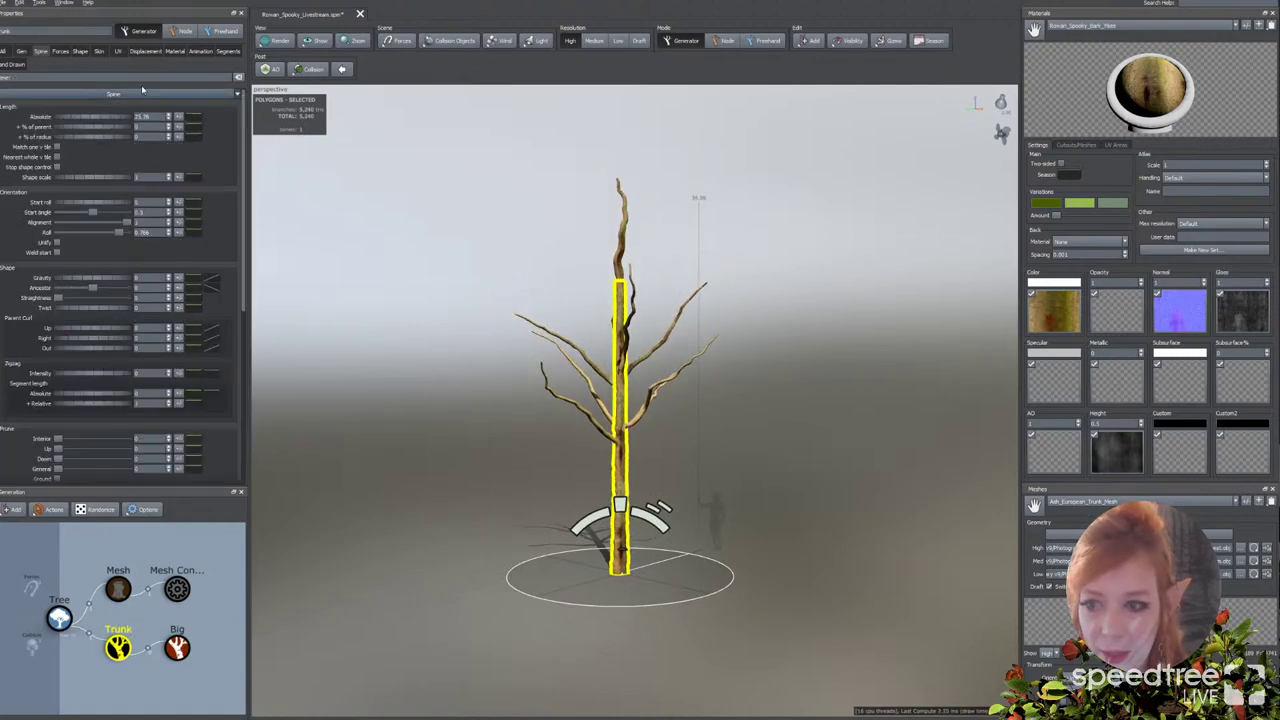
pyautogui.click(99, 50)
pyautogui.click(202, 138)
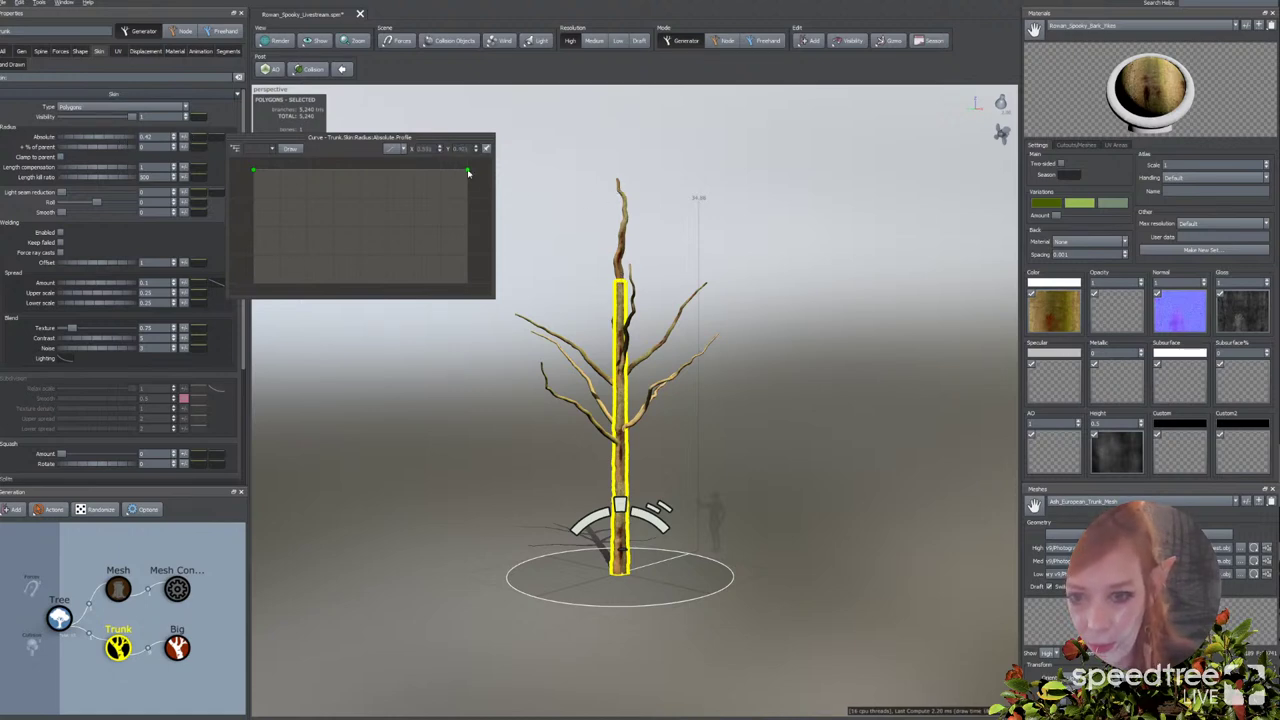
pyautogui.moveTo(467, 172); pyautogui.dragTo(469, 208)
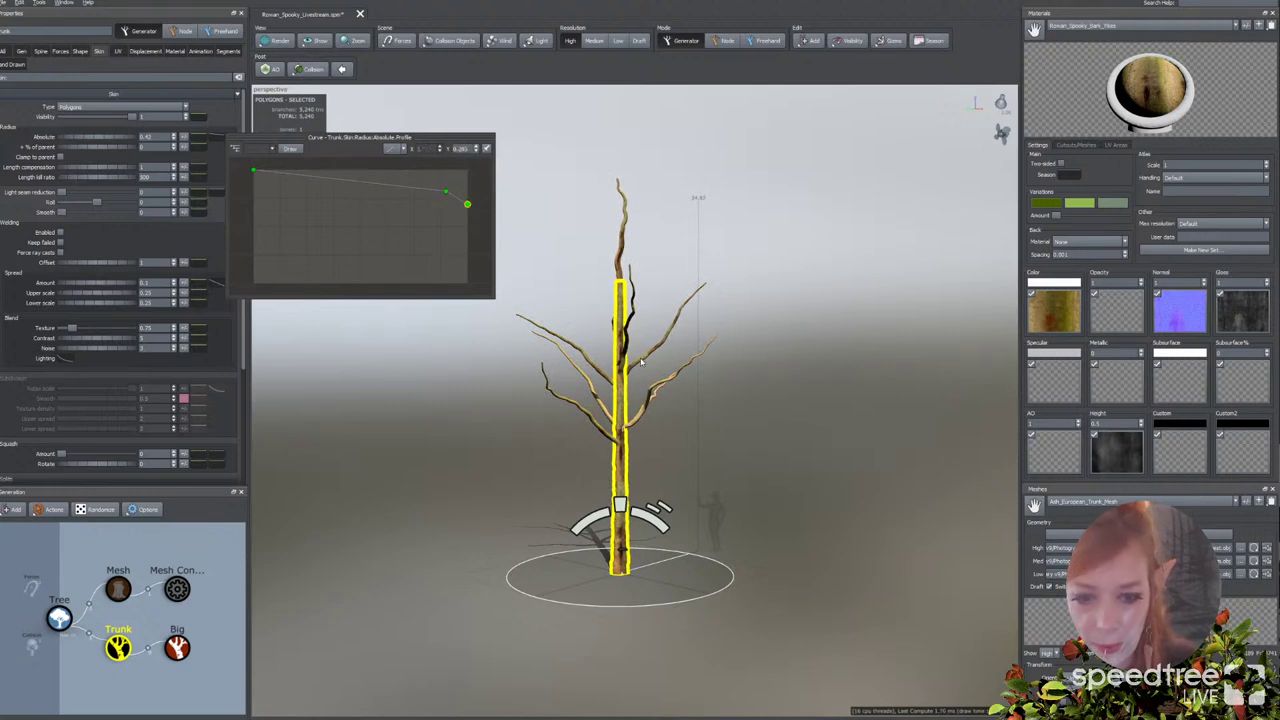
# Step: Flatten the Big branches' percent-of-parent length curve along the trunk with a preset, lower its far end and pull its middle up
pyautogui.click(177, 648)
pyautogui.moveTo(503, 508); pyautogui.dragTo(511, 382)
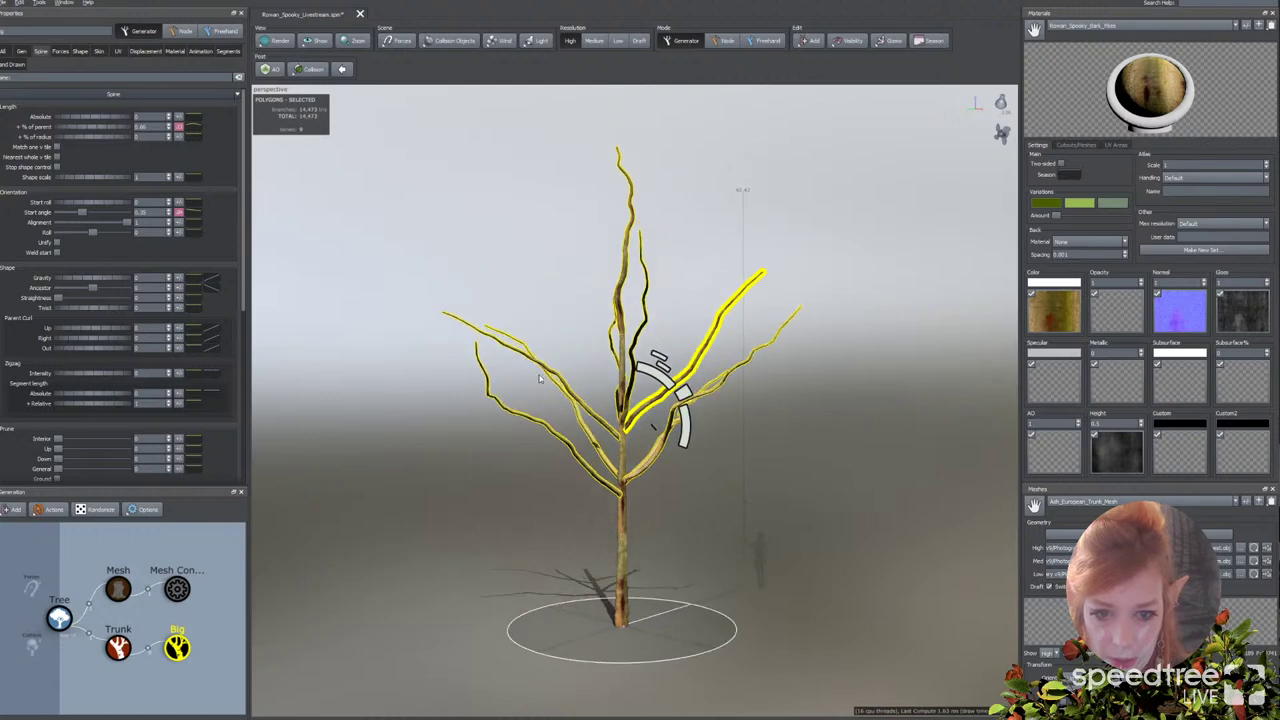
pyautogui.click(178, 127)
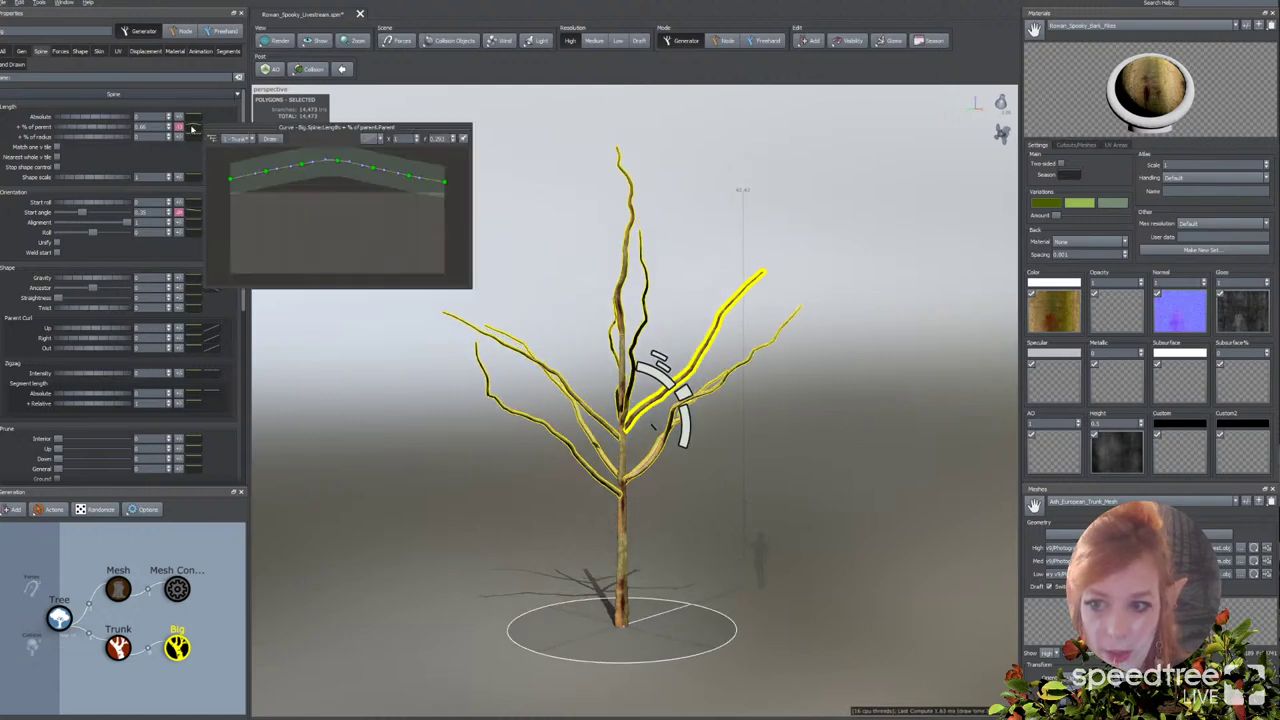
pyautogui.click(213, 138)
pyautogui.click(250, 153)
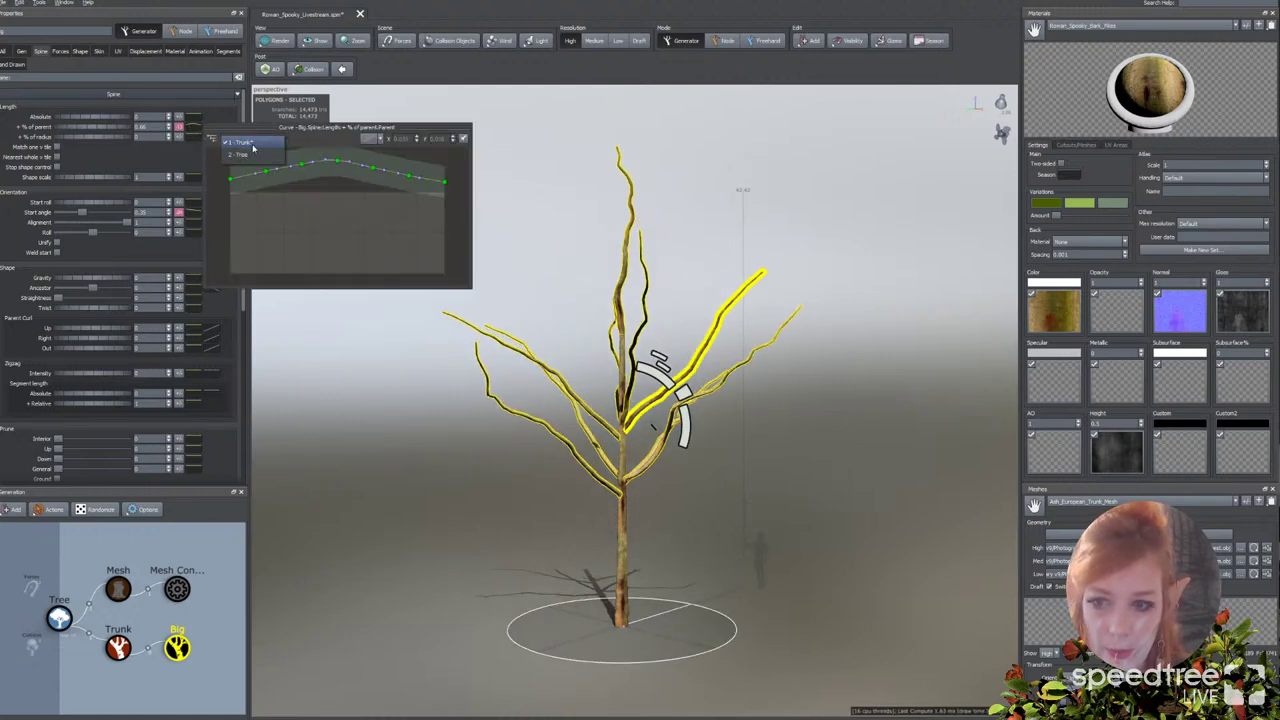
pyautogui.click(368, 138)
pyautogui.click(377, 153)
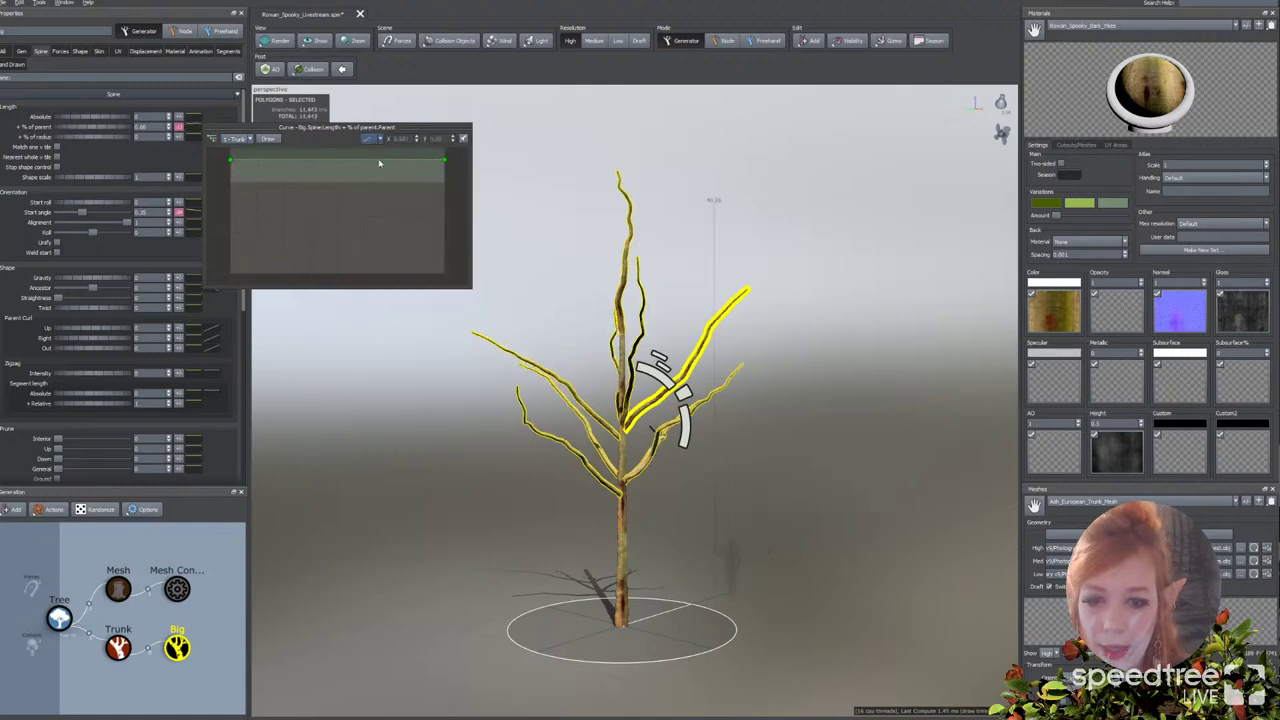
pyautogui.moveTo(443, 160); pyautogui.dragTo(442, 202)
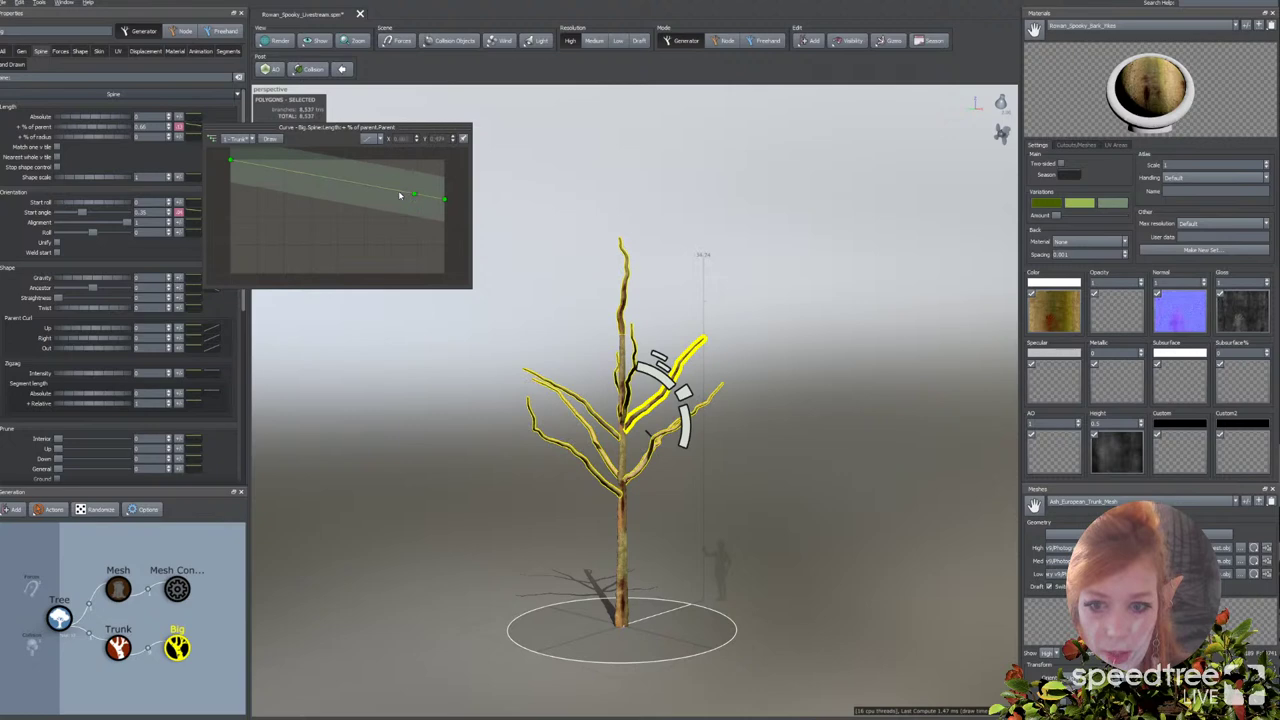
pyautogui.moveTo(415, 194)
pyautogui.mouseDown()
pyautogui.moveTo(330, 135)
pyautogui.moveTo(369, 83)
pyautogui.moveTo(369, 110)
pyautogui.mouseUp()
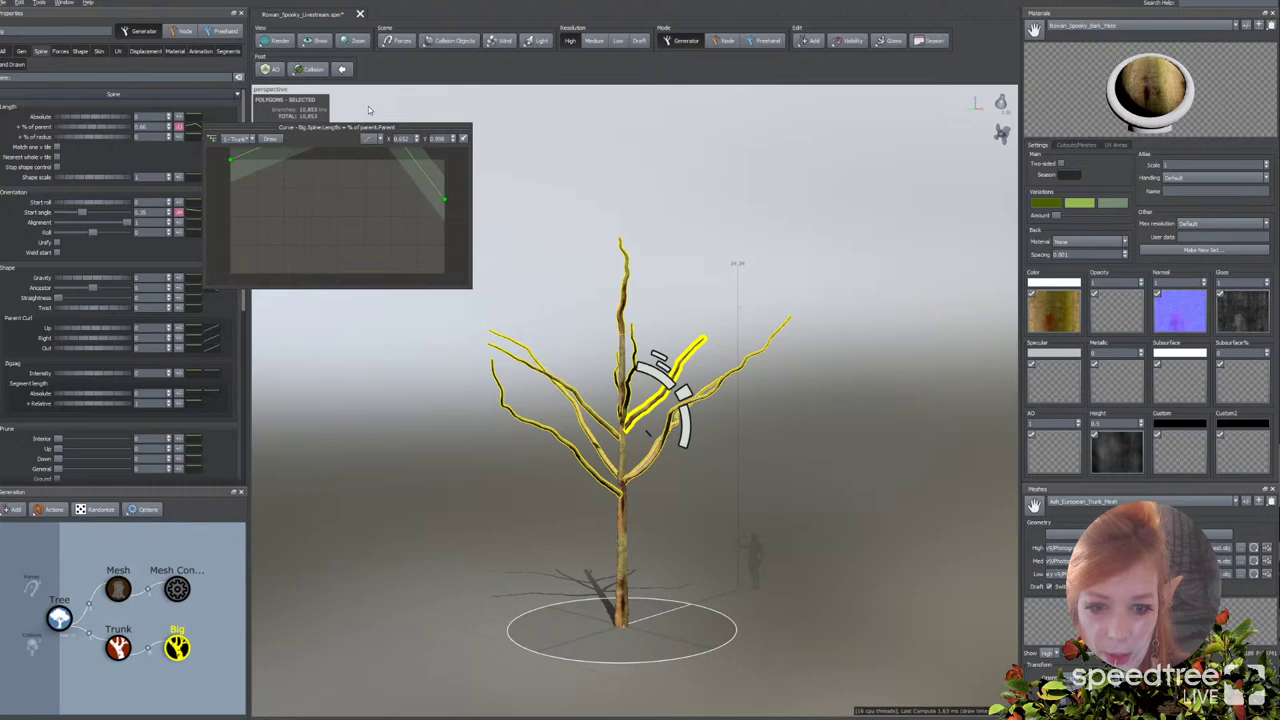
# Step: Add random variance to the generation rotation and position of the Big branches so they are placed less regularly around the trunk
pyautogui.click(614, 487)
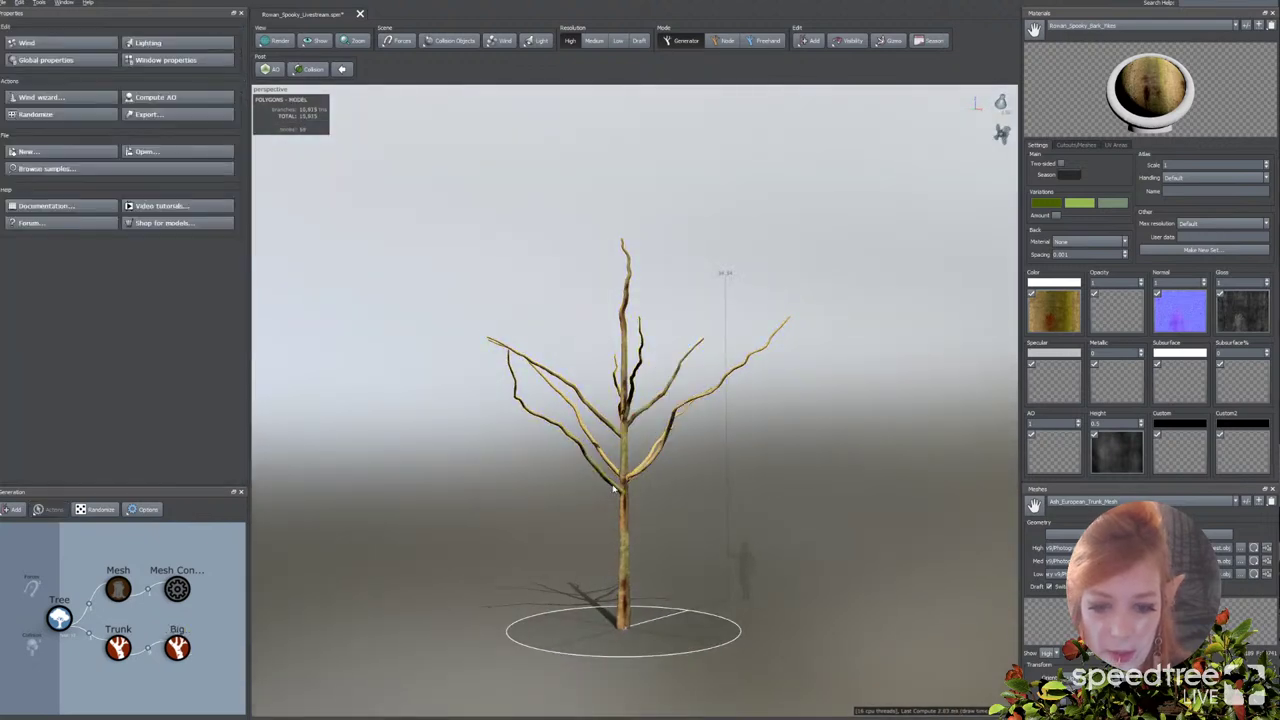
pyautogui.click(614, 487)
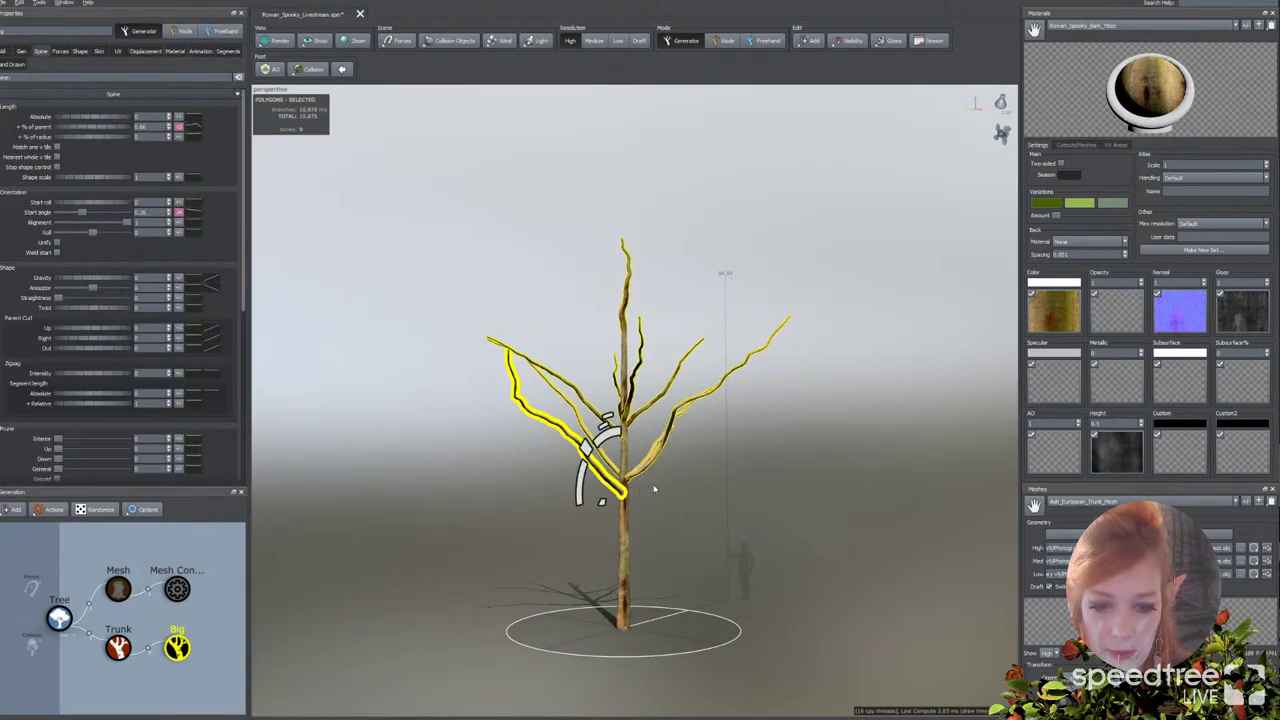
pyautogui.click(18, 55)
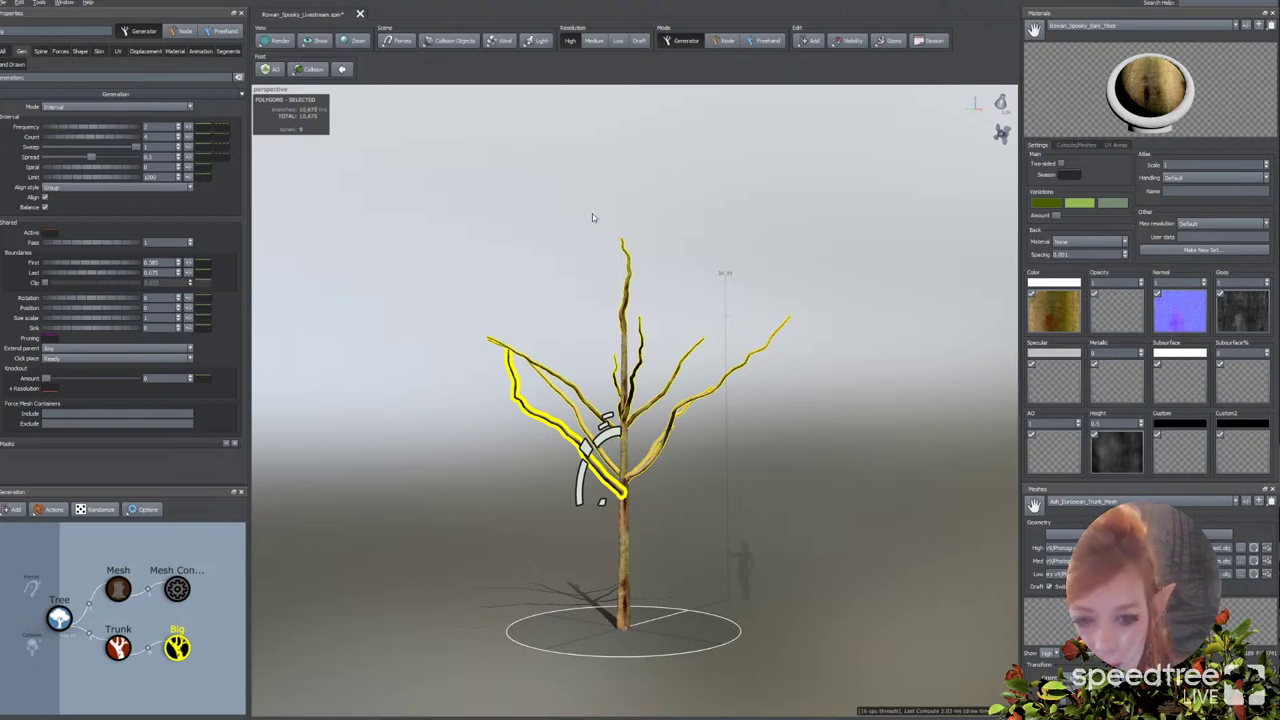
pyautogui.click(58, 107)
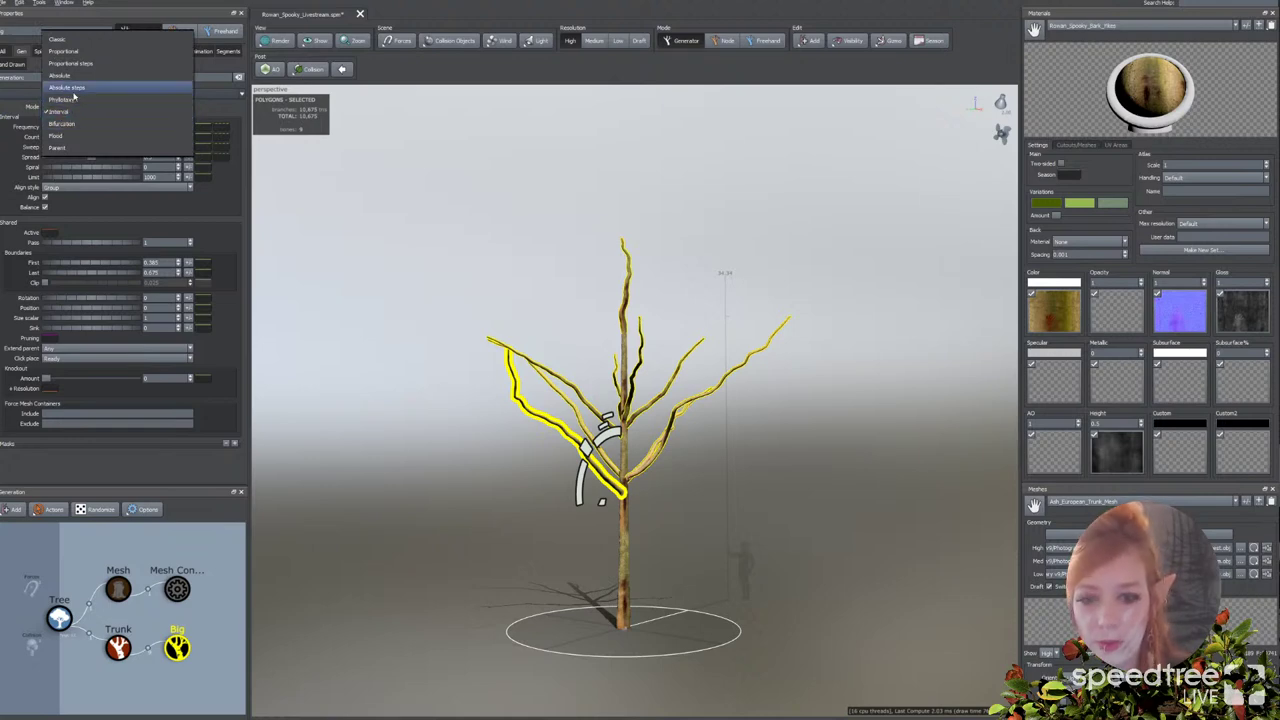
pyautogui.click(29, 171)
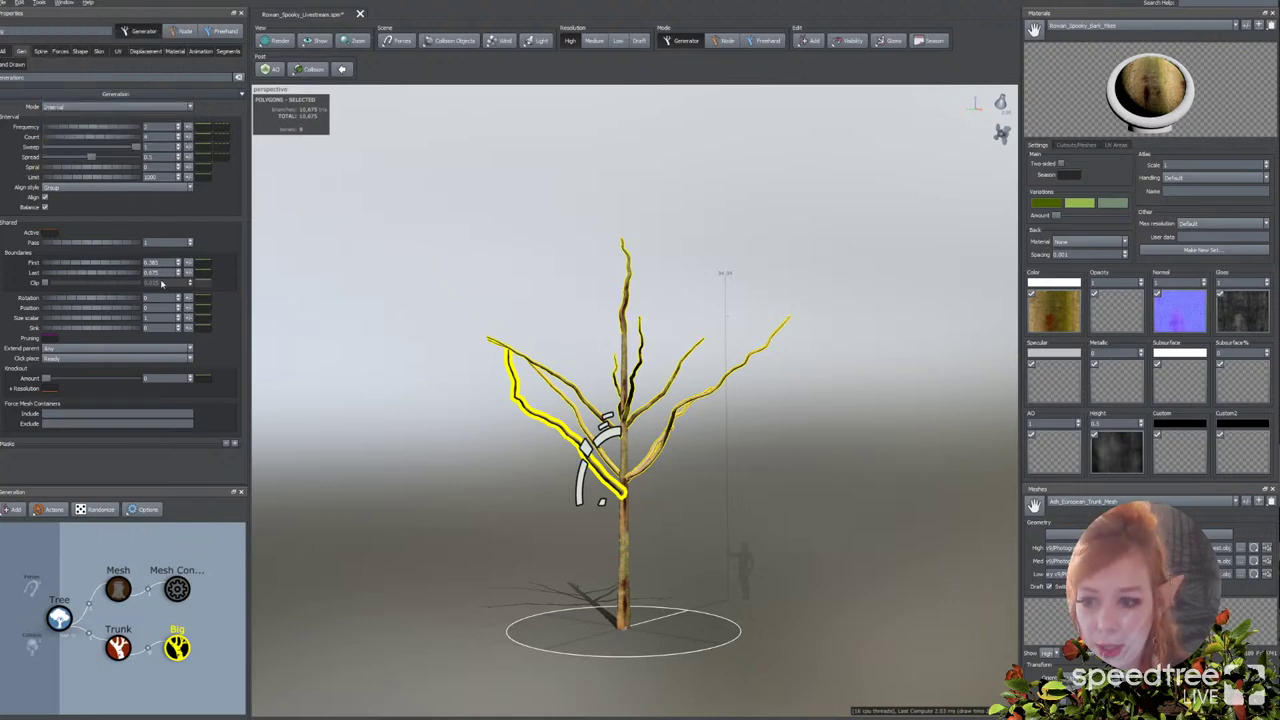
pyautogui.click(186, 297)
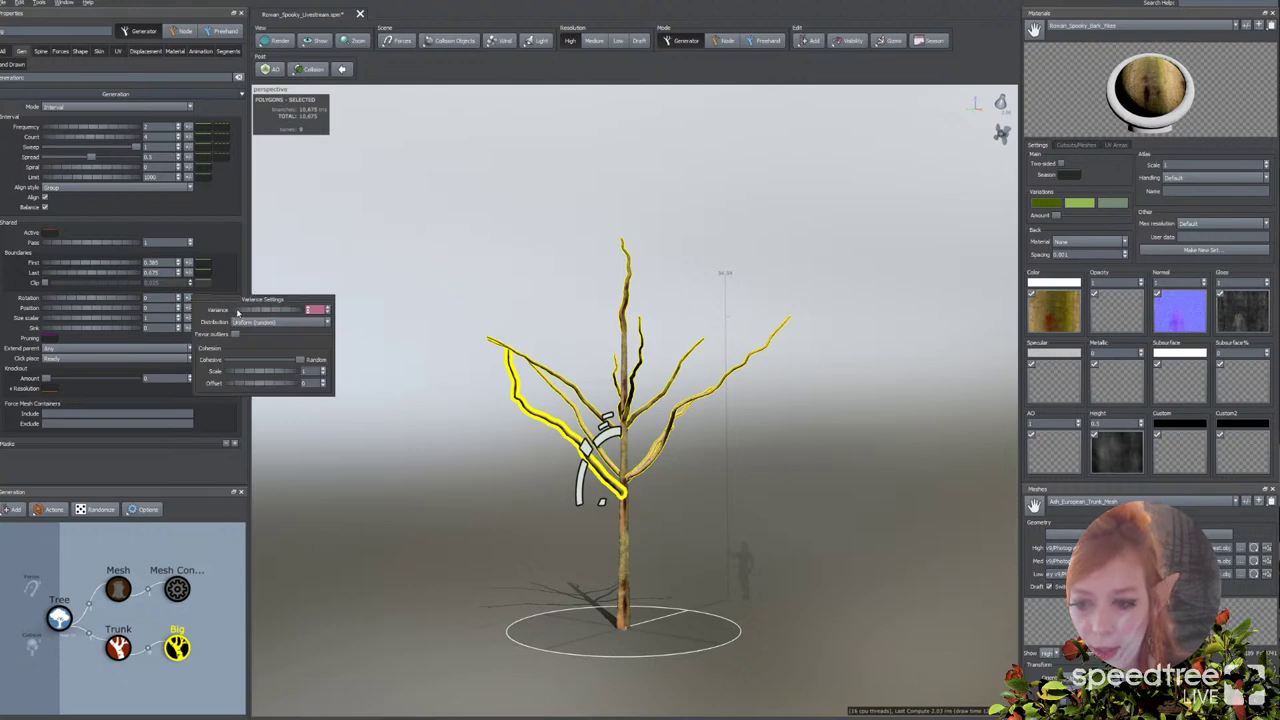
pyautogui.moveTo(237, 313); pyautogui.dragTo(305, 313)
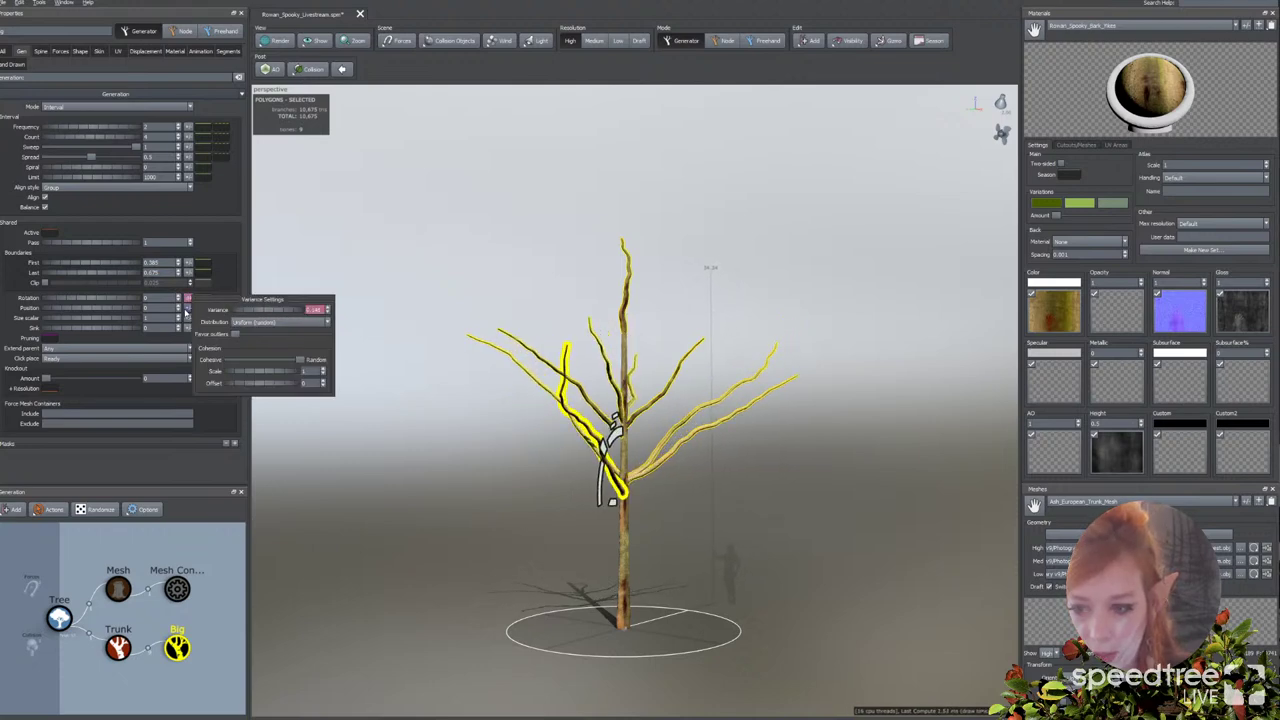
pyautogui.click(187, 308)
pyautogui.moveTo(248, 326); pyautogui.dragTo(273, 321)
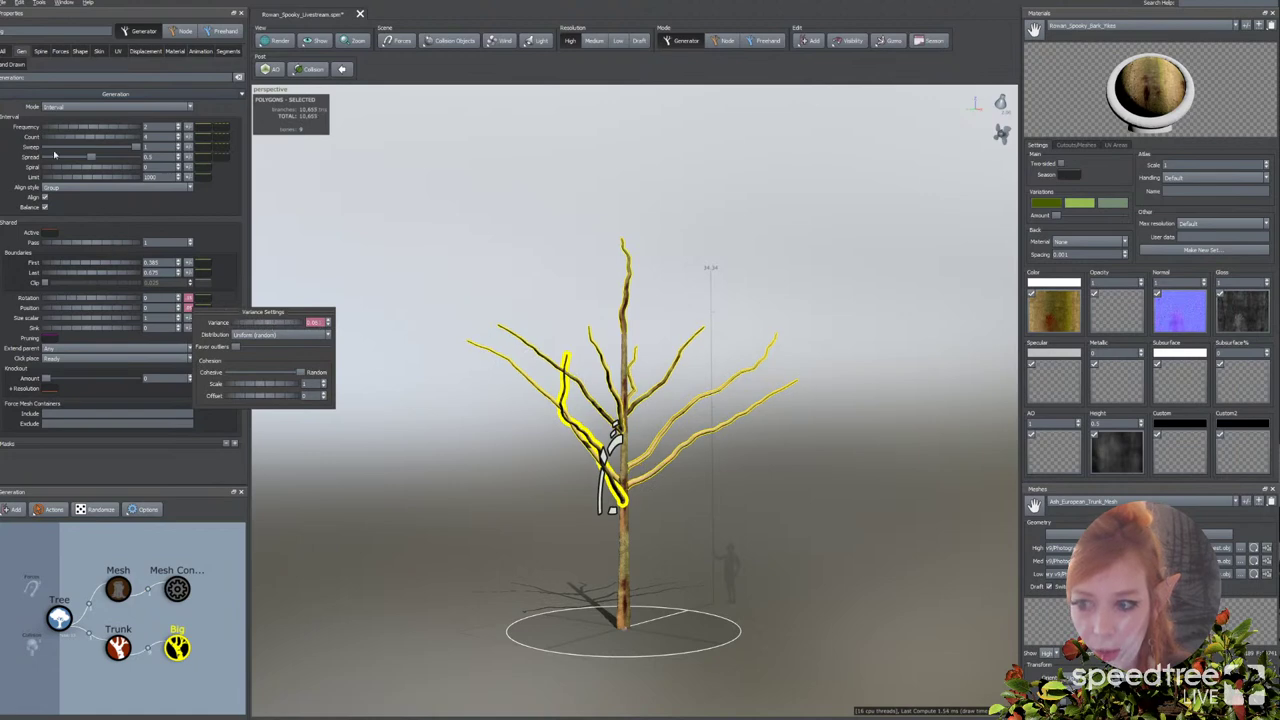
# Step: Set the Big branches' percent-of-parent skin radius to about 0.84, clamp it to the parent, and increase its variance
pyautogui.click(97, 52)
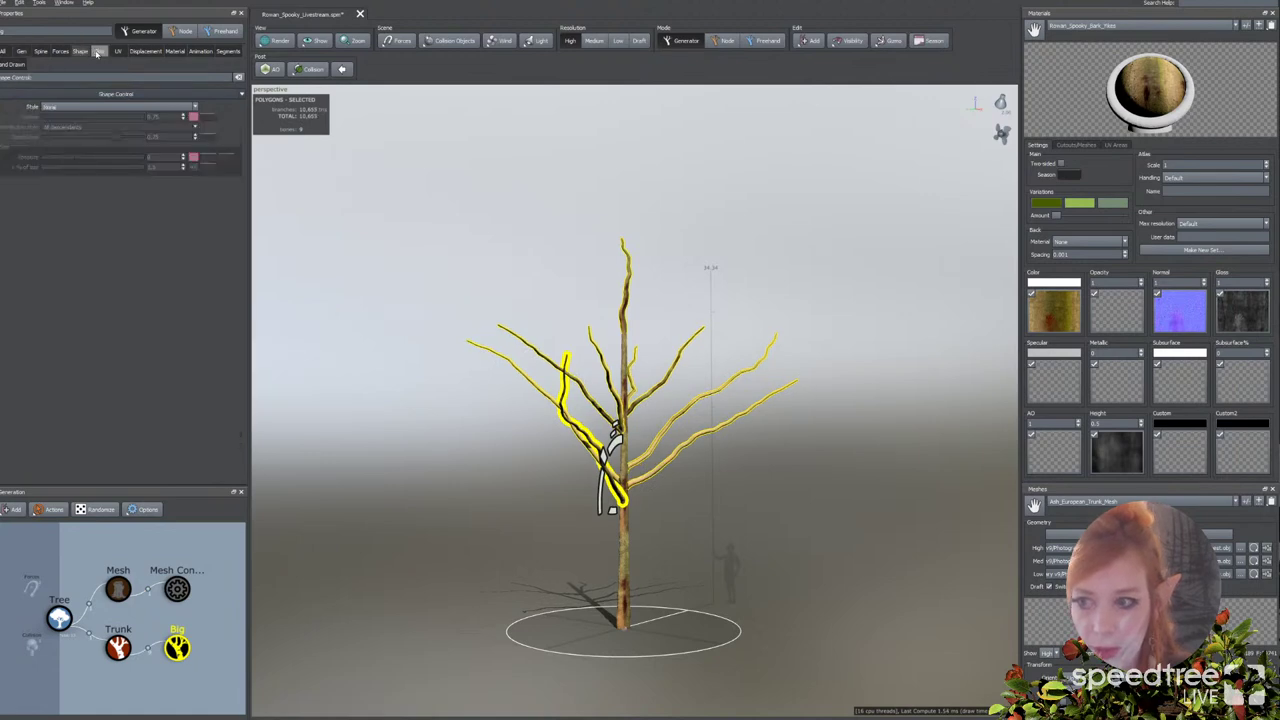
pyautogui.click(98, 52)
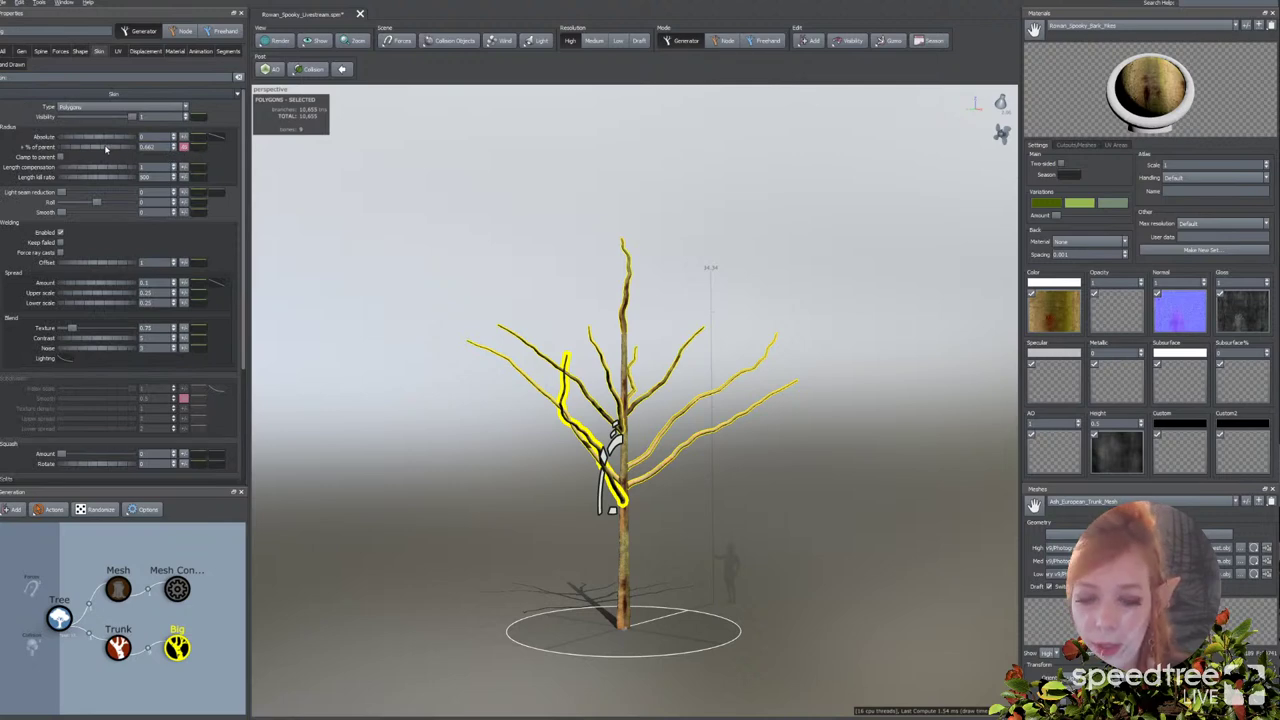
pyautogui.moveTo(106, 148); pyautogui.dragTo(115, 148)
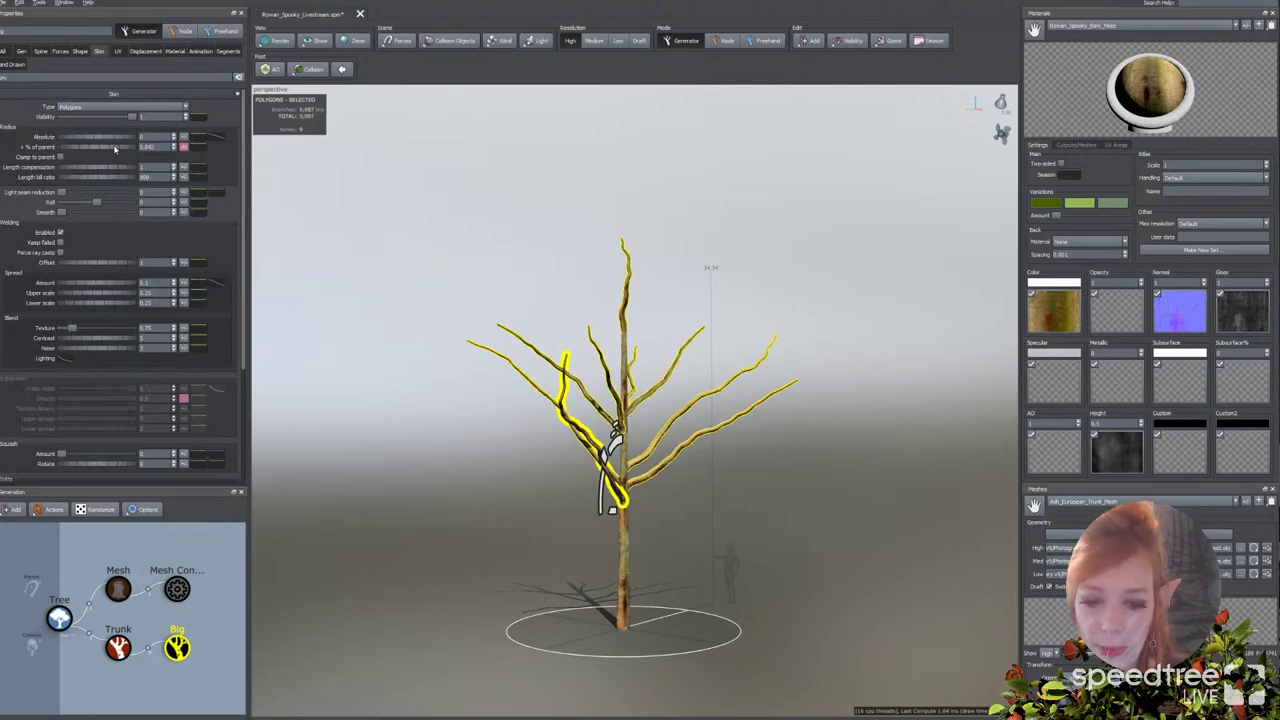
pyautogui.click(60, 157)
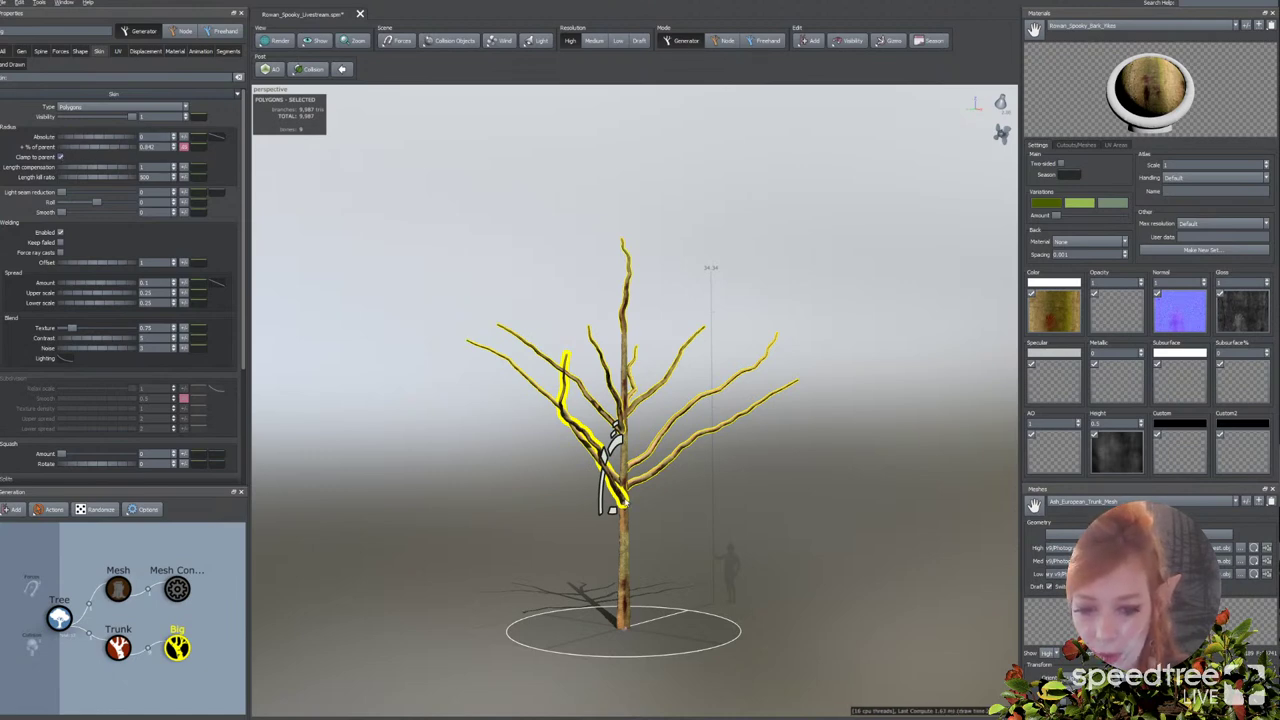
pyautogui.click(183, 147)
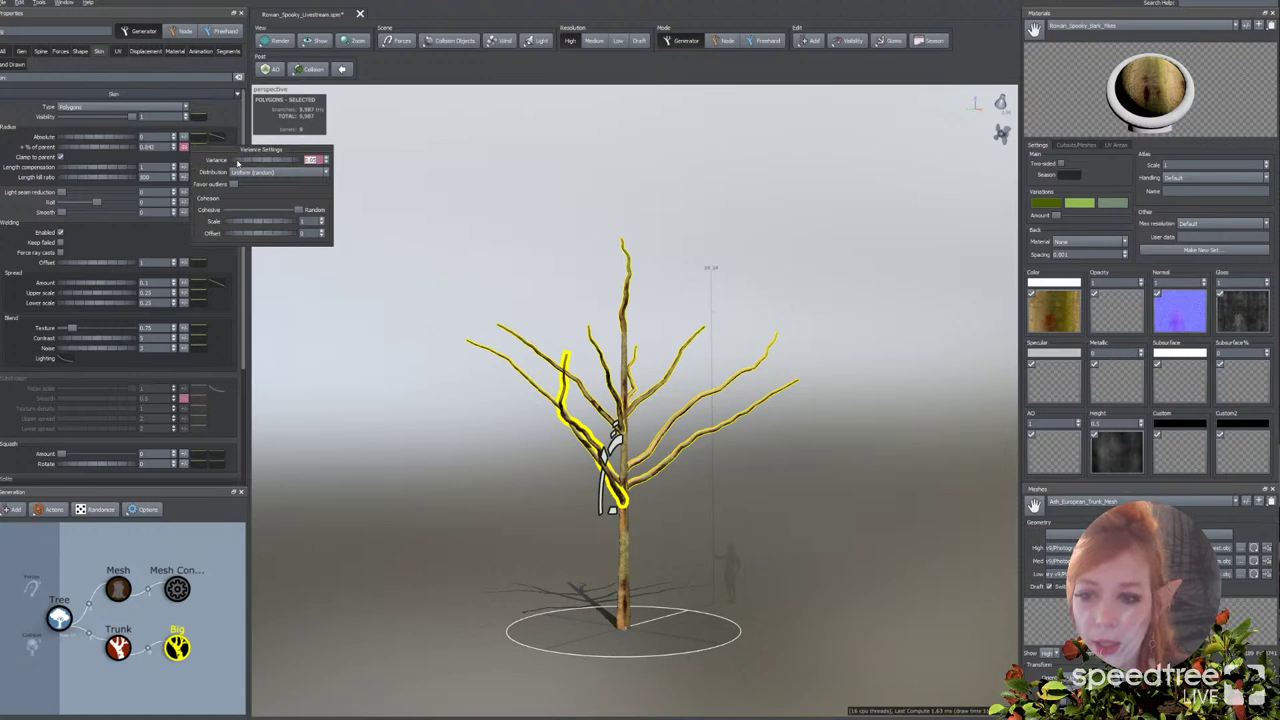
pyautogui.moveTo(237, 161); pyautogui.dragTo(350, 162)
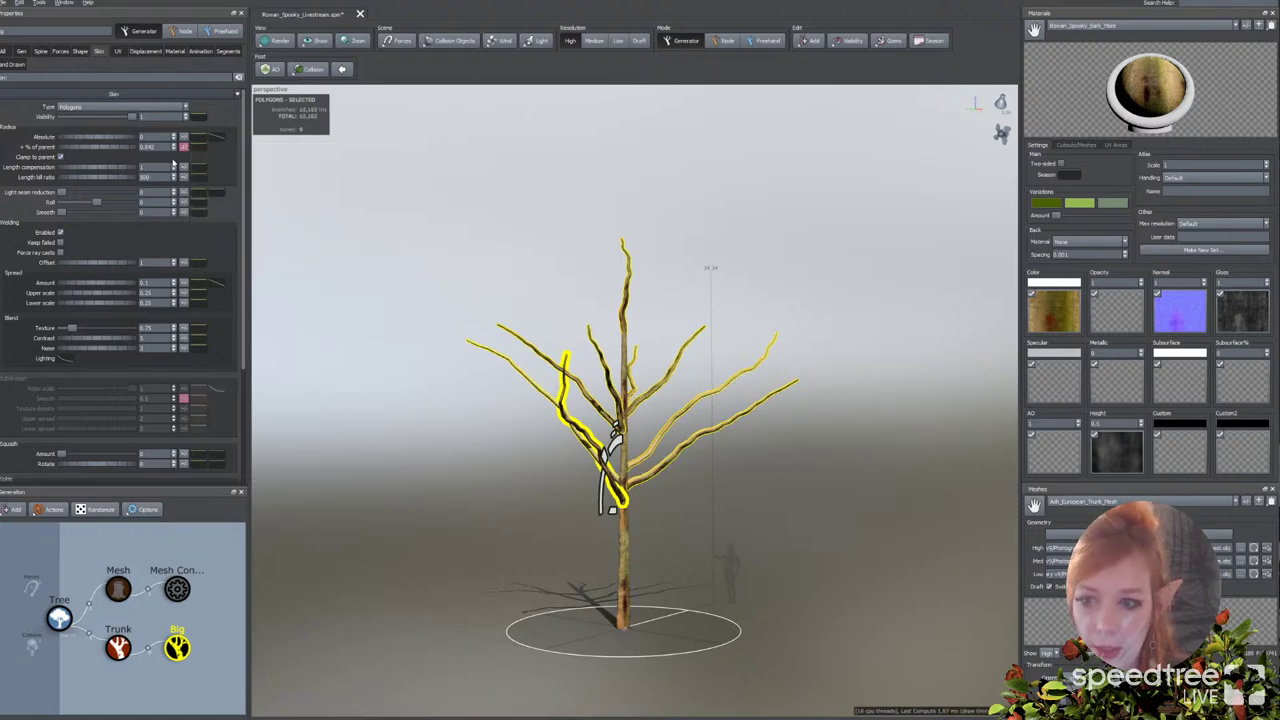
# Step: Lower the far end of the Big branches' percent-of-parent radius curve to about 0.58
pyautogui.click(202, 147)
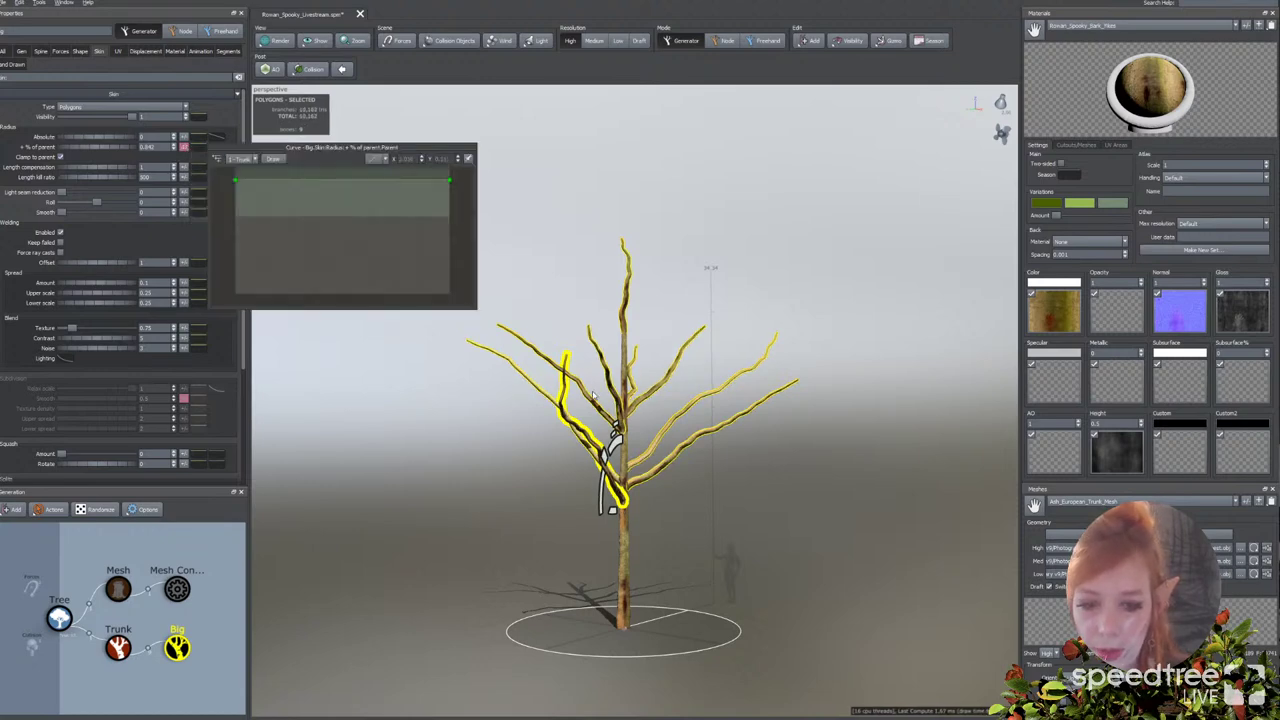
pyautogui.click(450, 182)
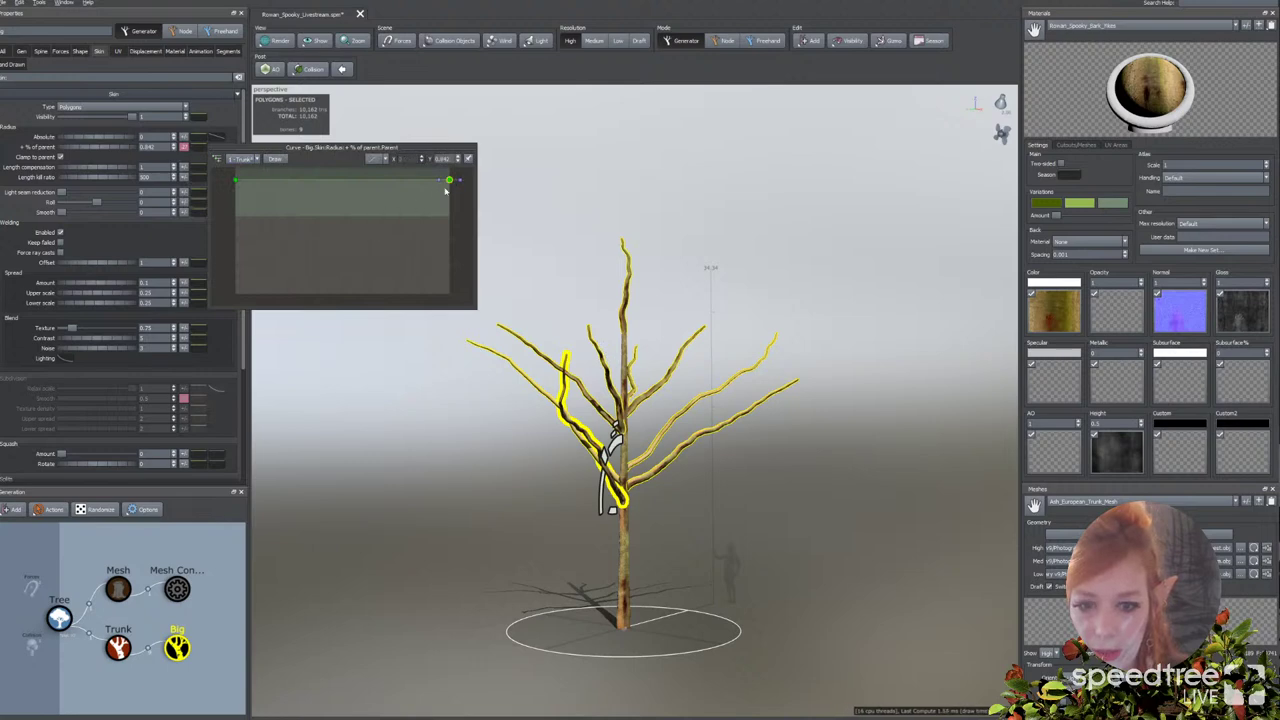
pyautogui.moveTo(450, 181); pyautogui.dragTo(450, 217)
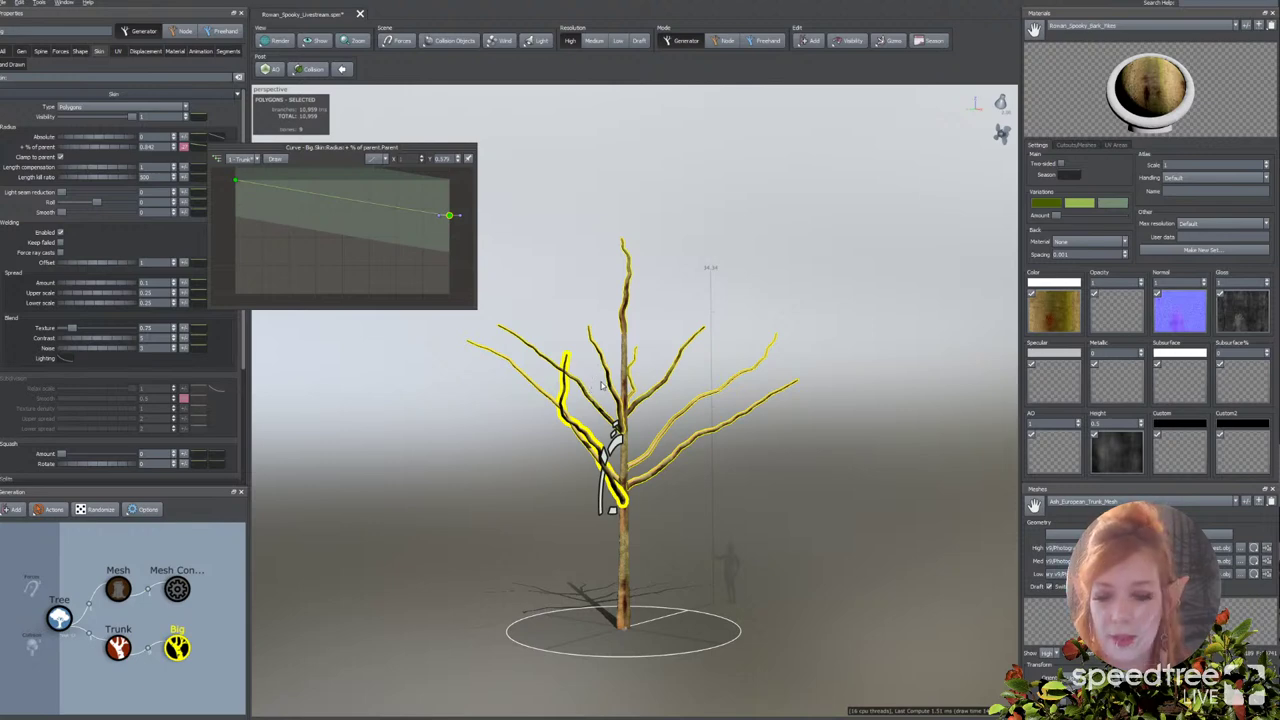
# Step: Reshape the beginning of the Big branches' start angle parent curve so the lowest branches spread out more horizontally
pyautogui.moveTo(568, 420)
pyautogui.mouseDown()
pyautogui.moveTo(553, 447)
pyautogui.moveTo(545, 427)
pyautogui.mouseUp()
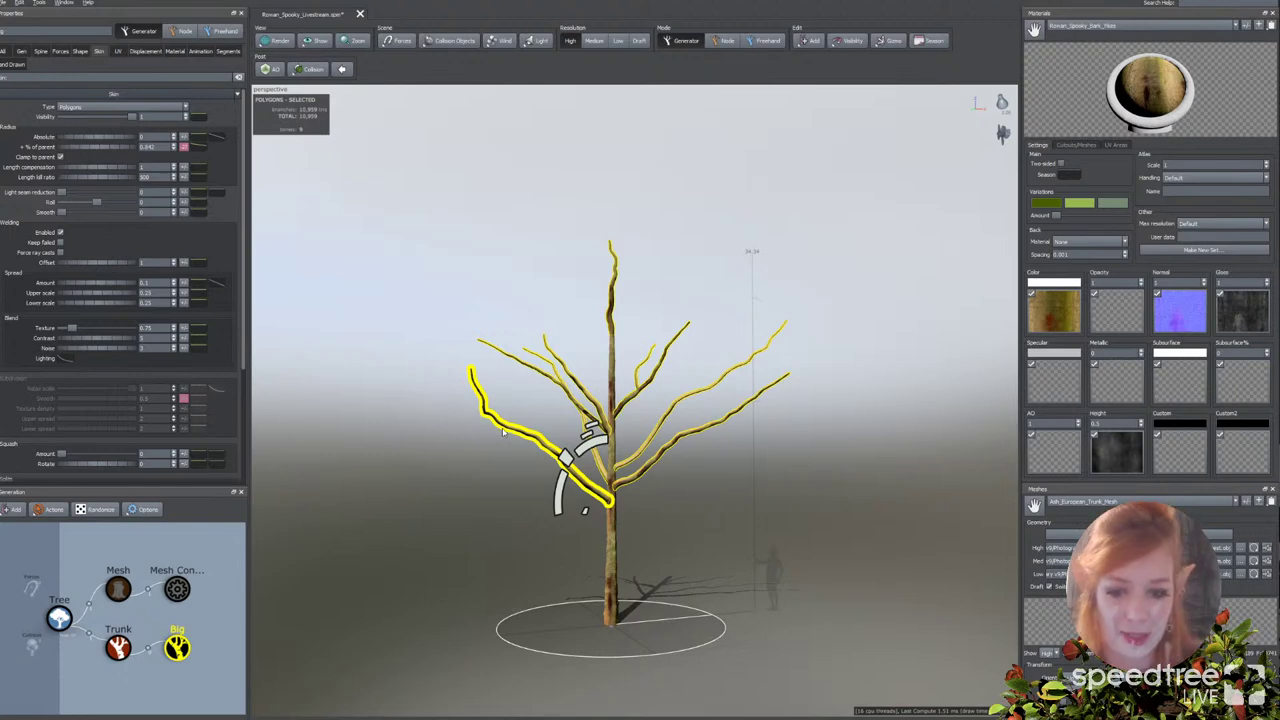
pyautogui.moveTo(672, 507)
pyautogui.mouseDown()
pyautogui.moveTo(704, 507)
pyautogui.moveTo(676, 502)
pyautogui.mouseUp()
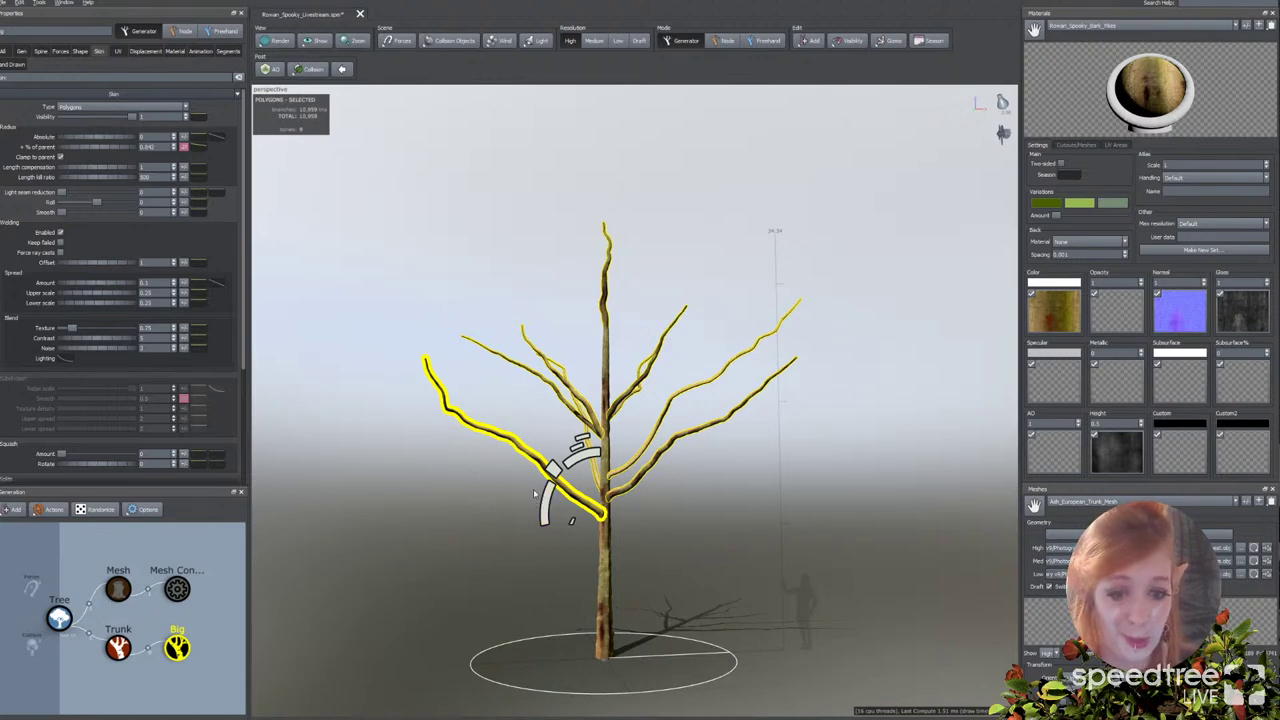
pyautogui.scroll(3, 450, 402)
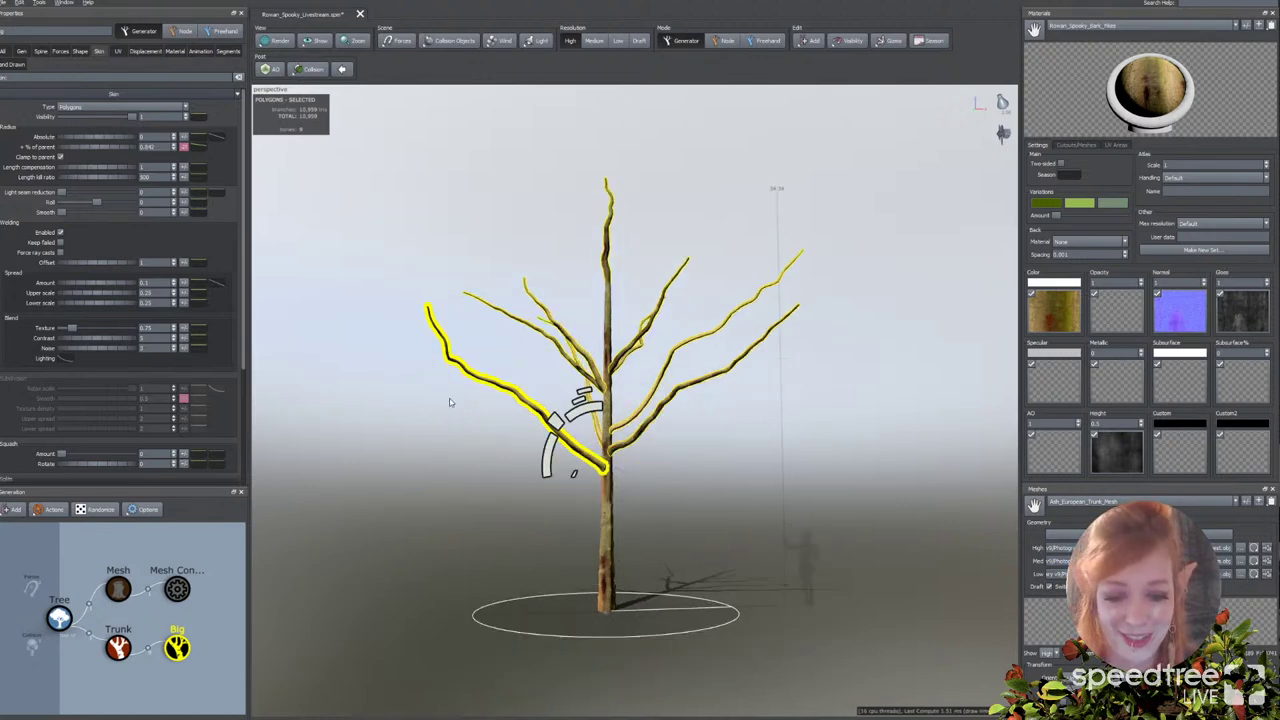
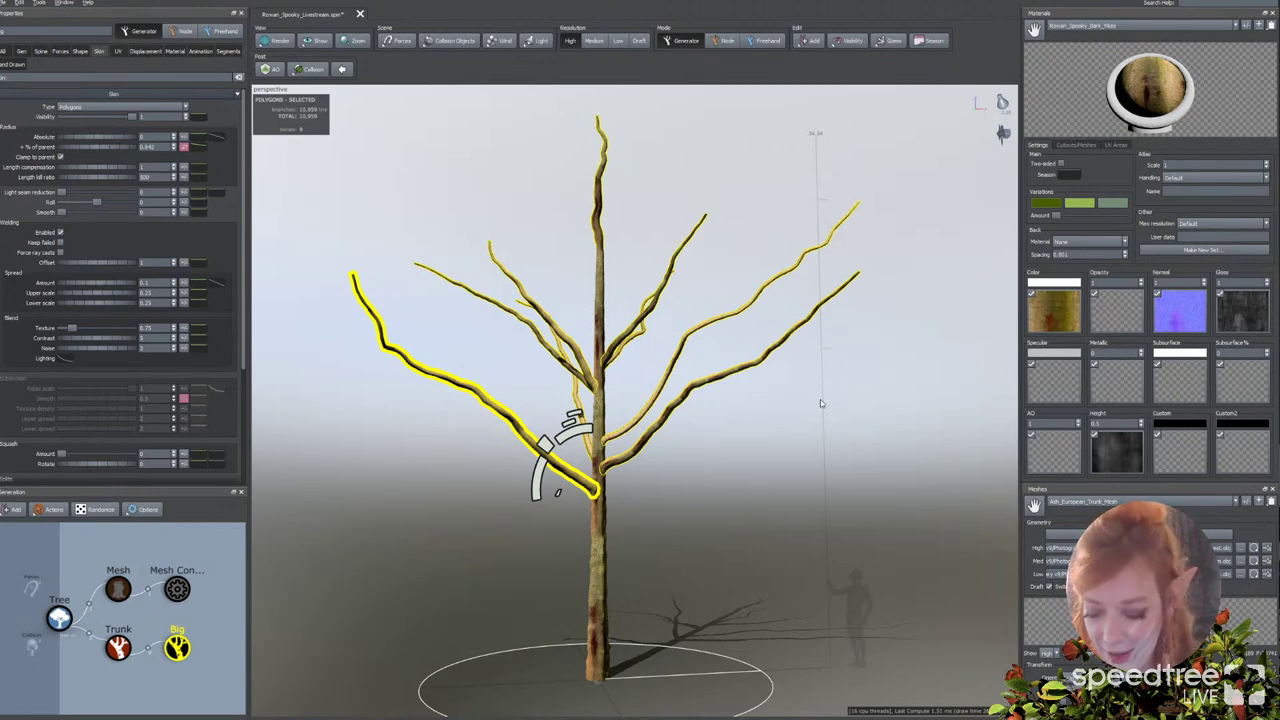
pyautogui.click(41, 51)
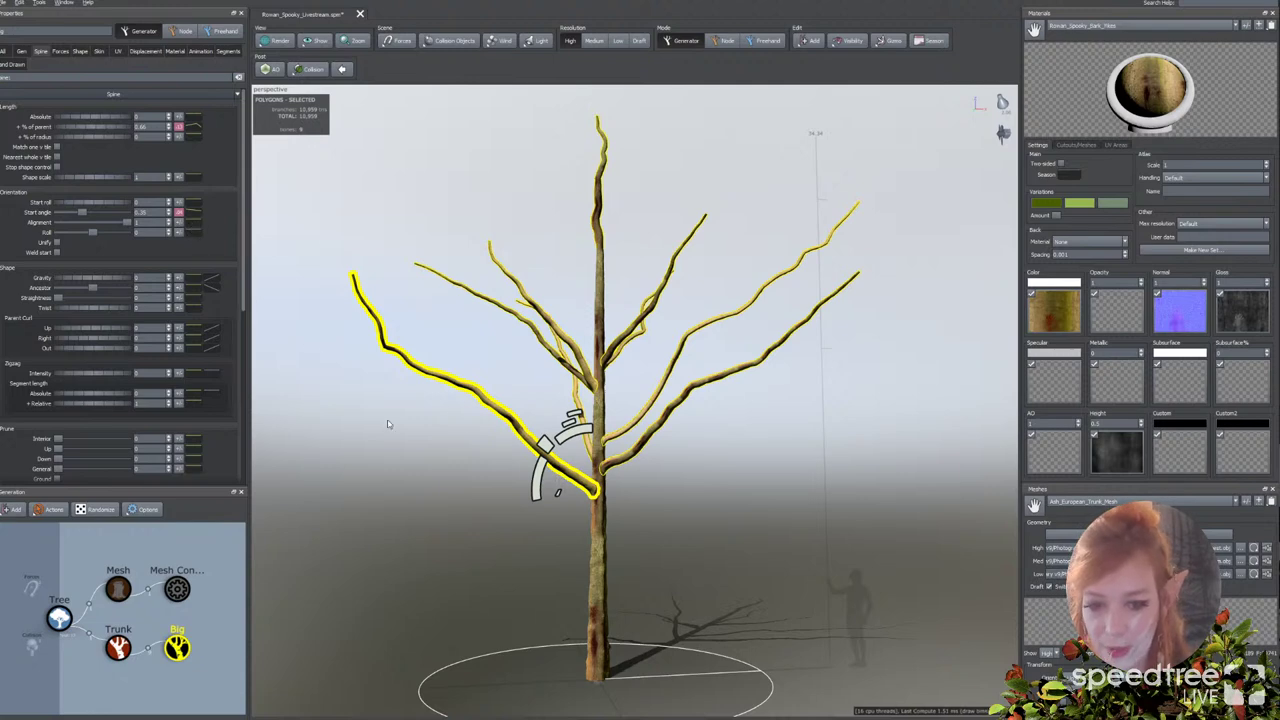
pyautogui.click(190, 212)
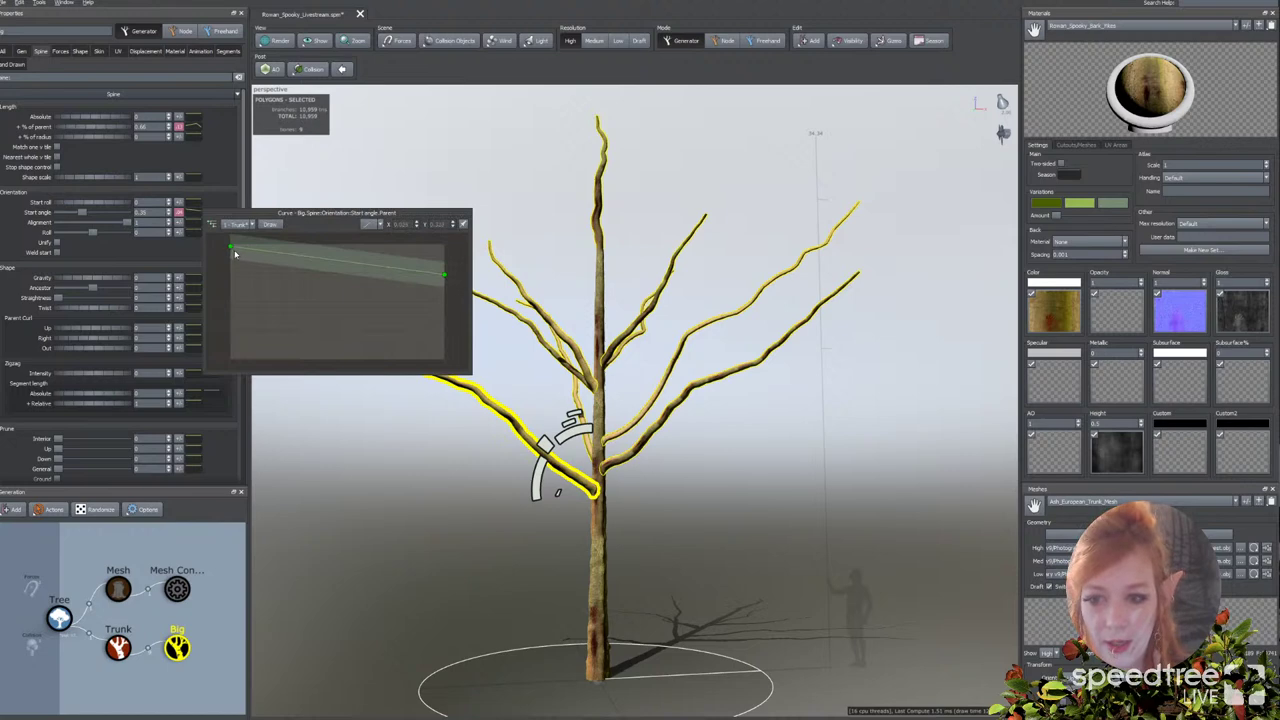
pyautogui.moveTo(229, 248); pyautogui.dragTo(294, 246)
pyautogui.click(514, 418)
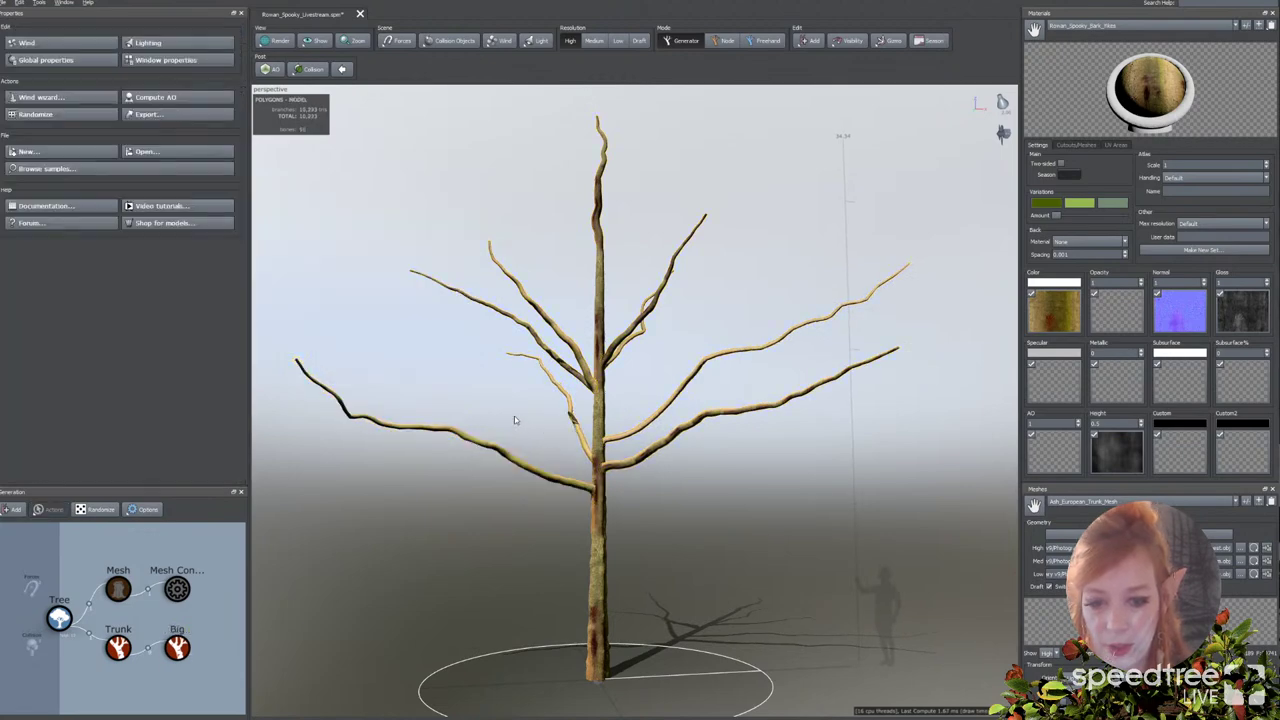
pyautogui.moveTo(527, 406)
pyautogui.mouseDown()
pyautogui.moveTo(464, 408)
pyautogui.moveTo(537, 409)
pyautogui.mouseUp()
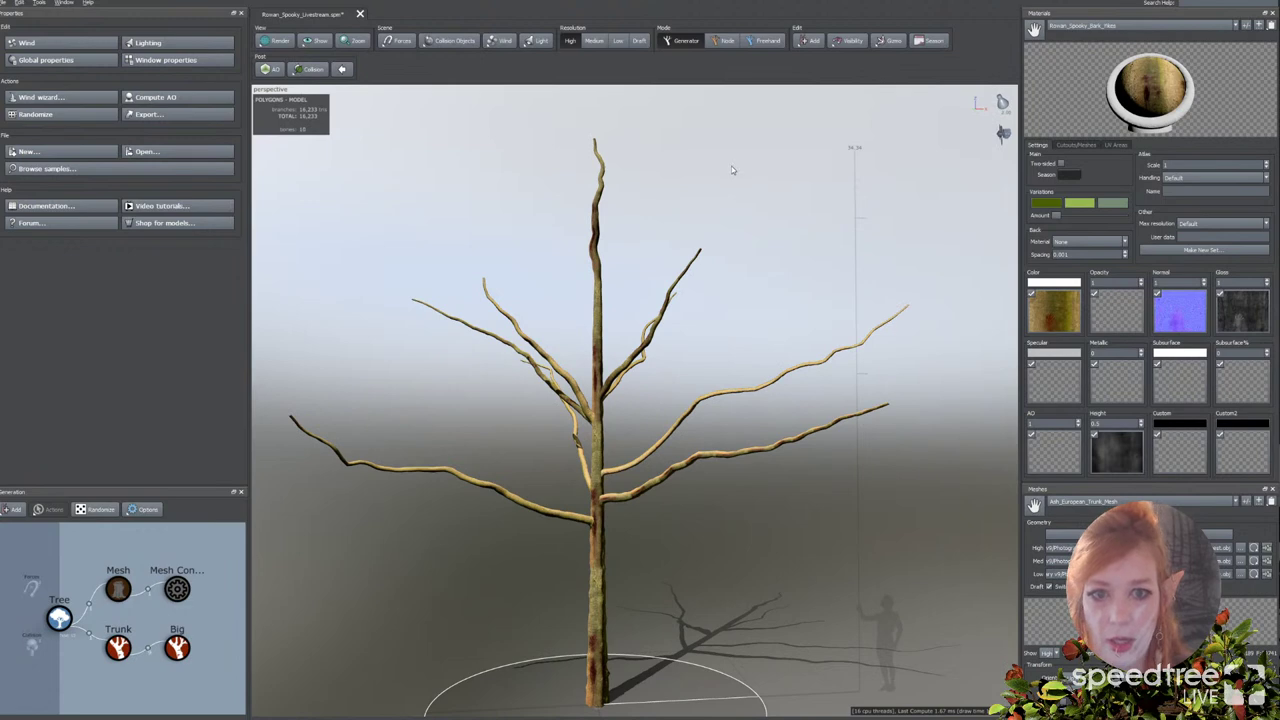
# Step: Add another Big branch generator and attach it to the existing Big branches as their child
pyautogui.click(808, 41)
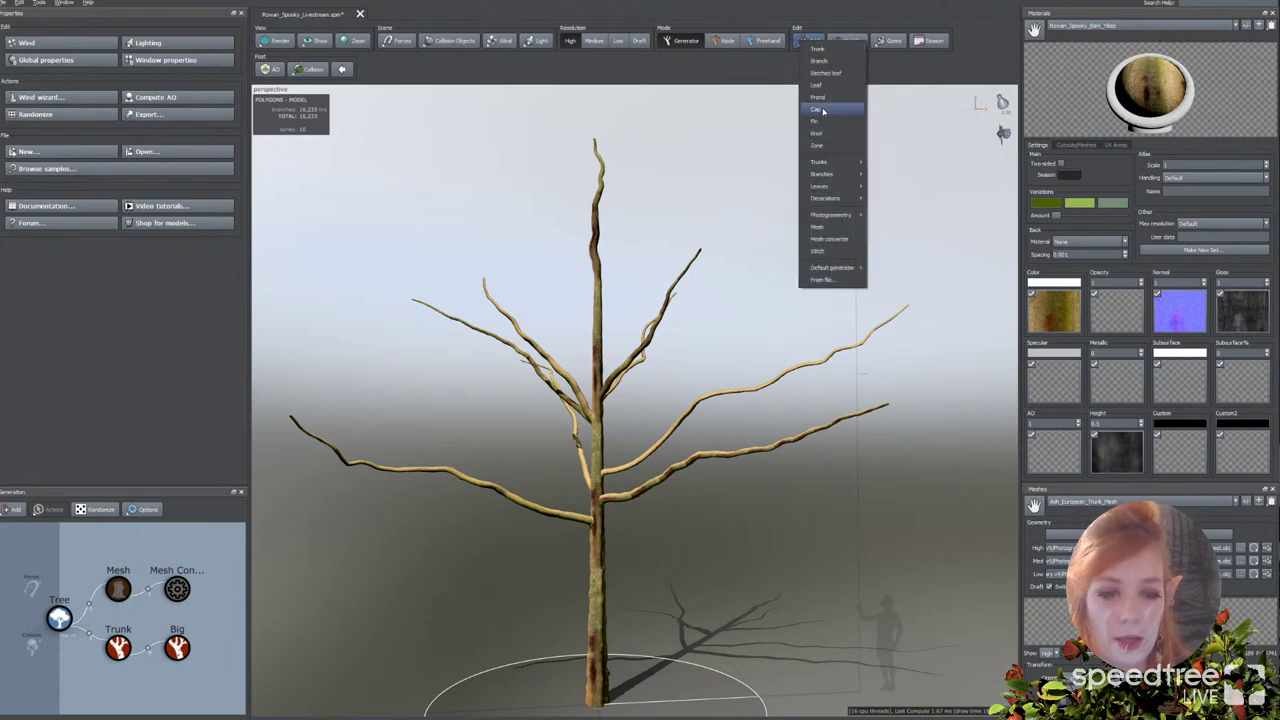
pyautogui.moveTo(835, 174)
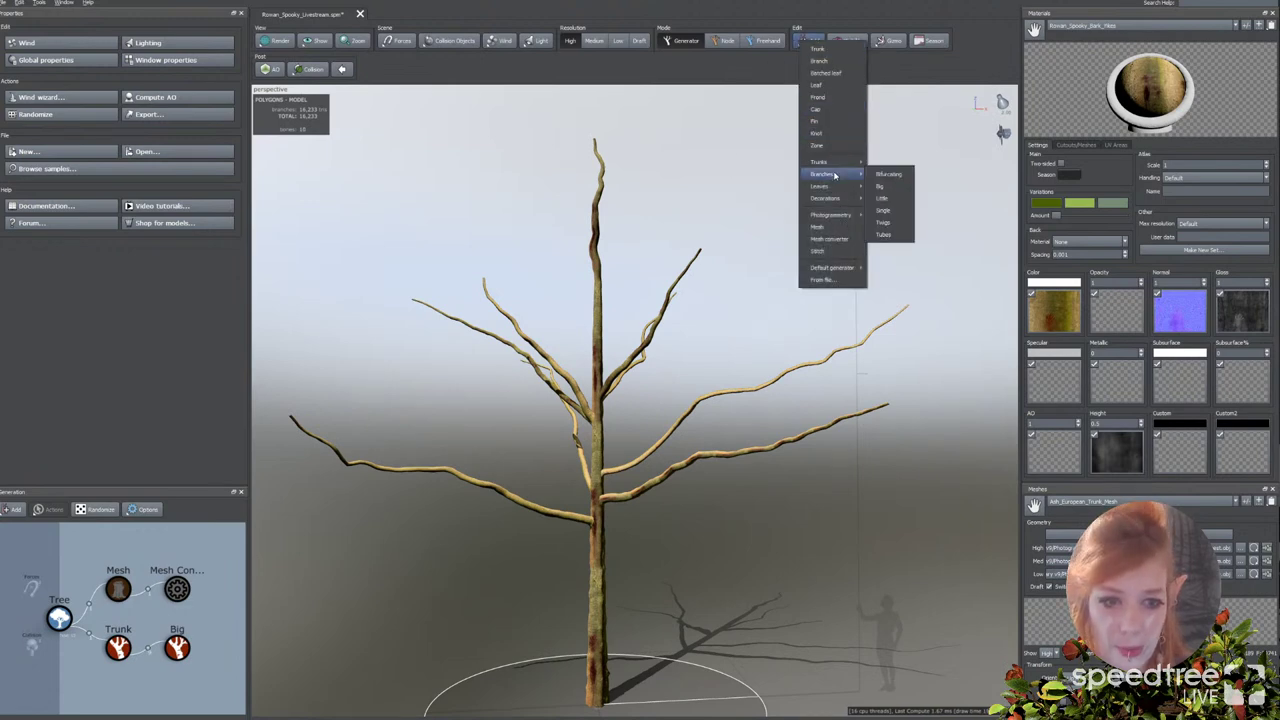
pyautogui.click(890, 188)
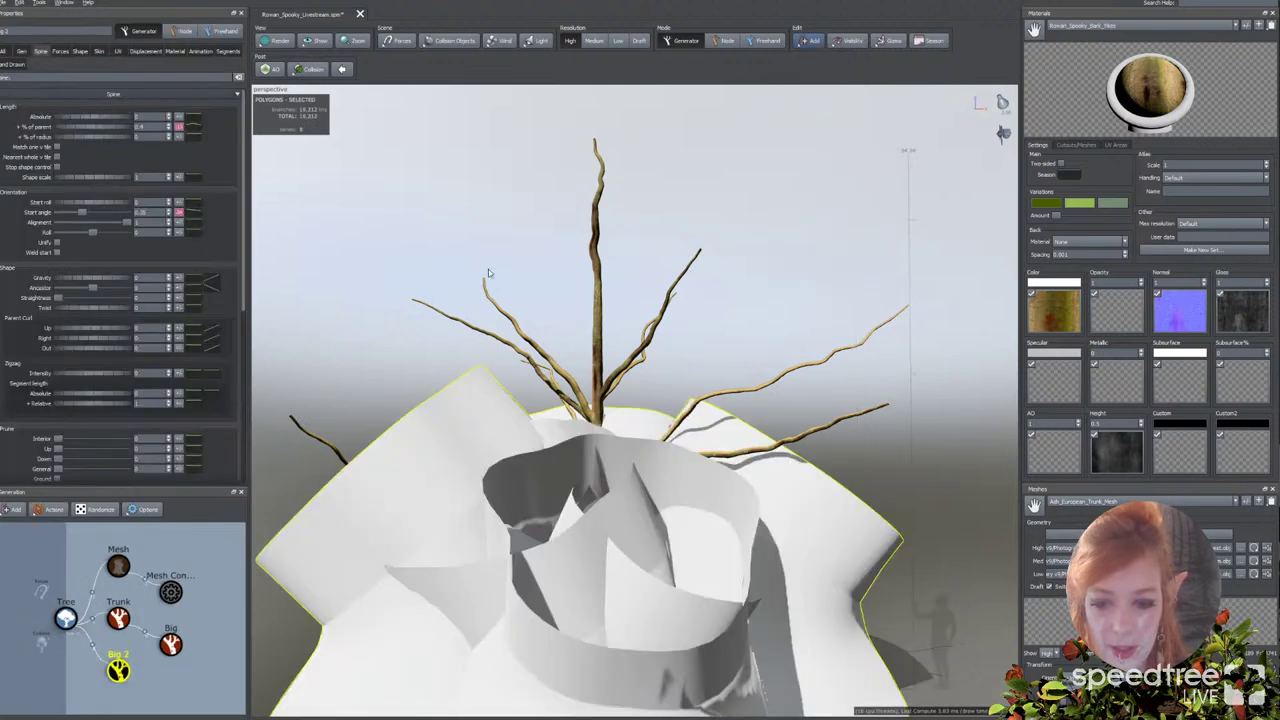
pyautogui.moveTo(118, 672); pyautogui.dragTo(170, 643)
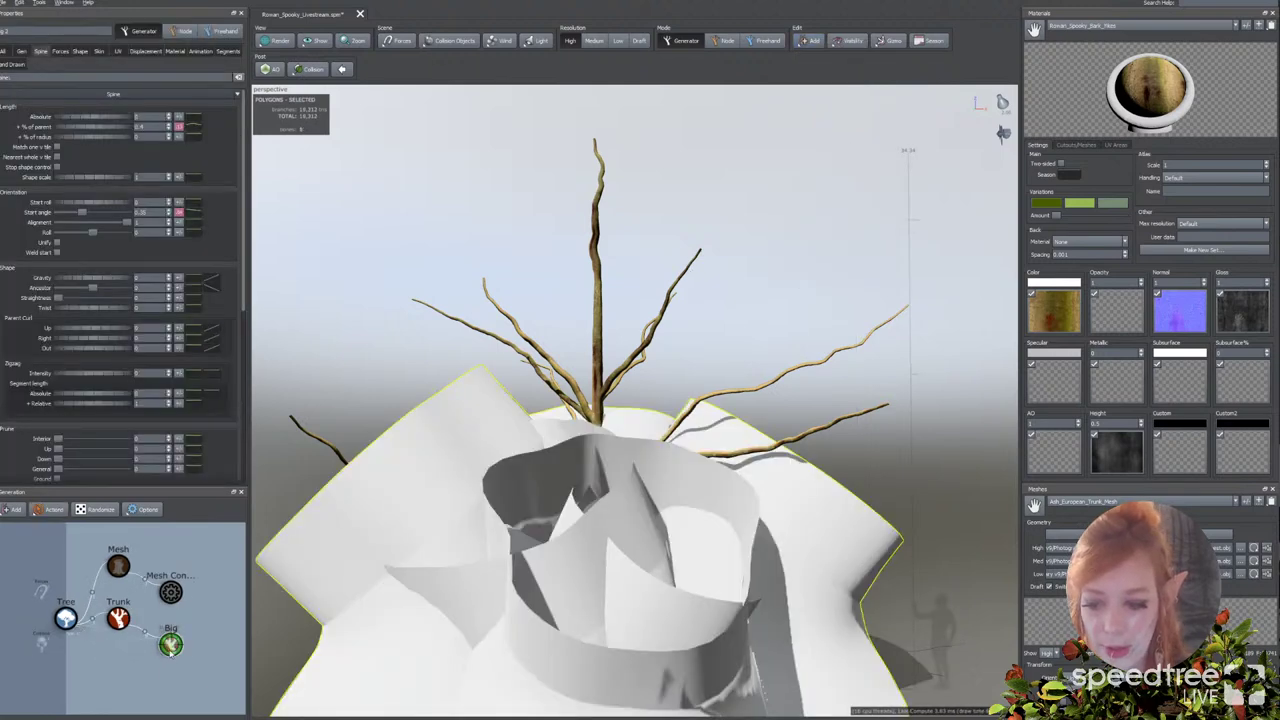
pyautogui.scroll(-3, 424, 580)
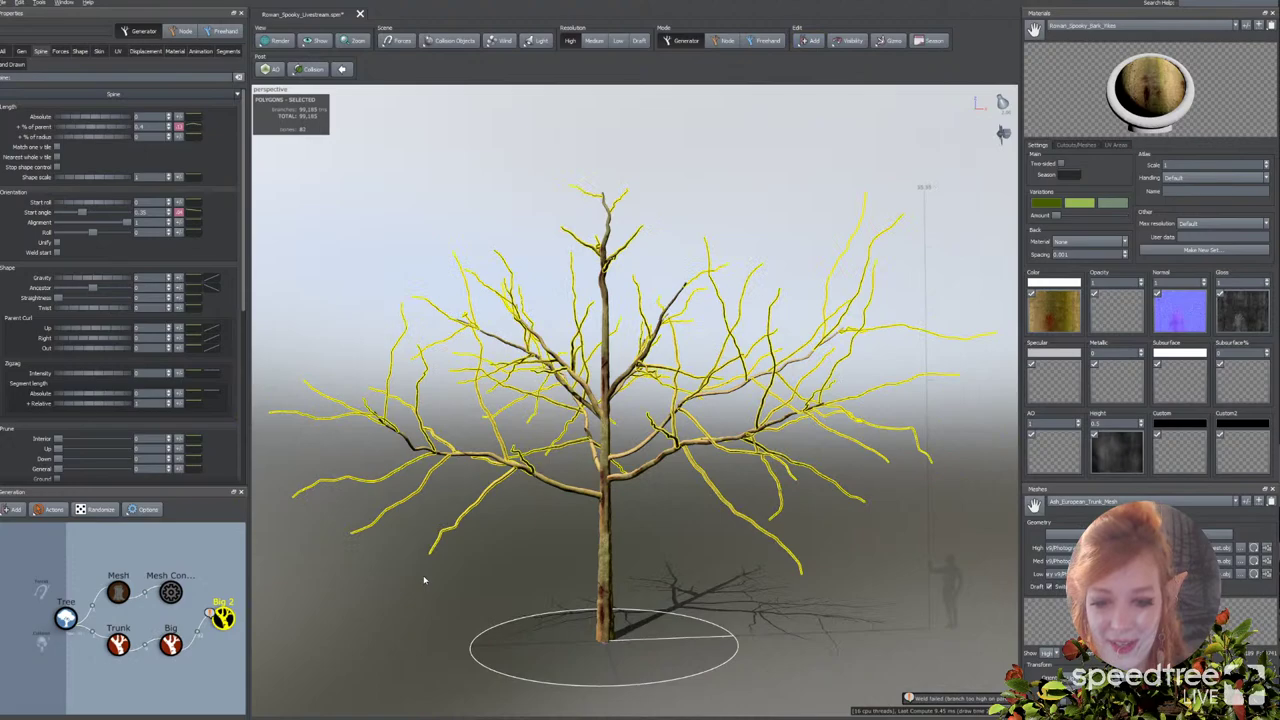
pyautogui.moveTo(427, 578); pyautogui.dragTo(455, 577)
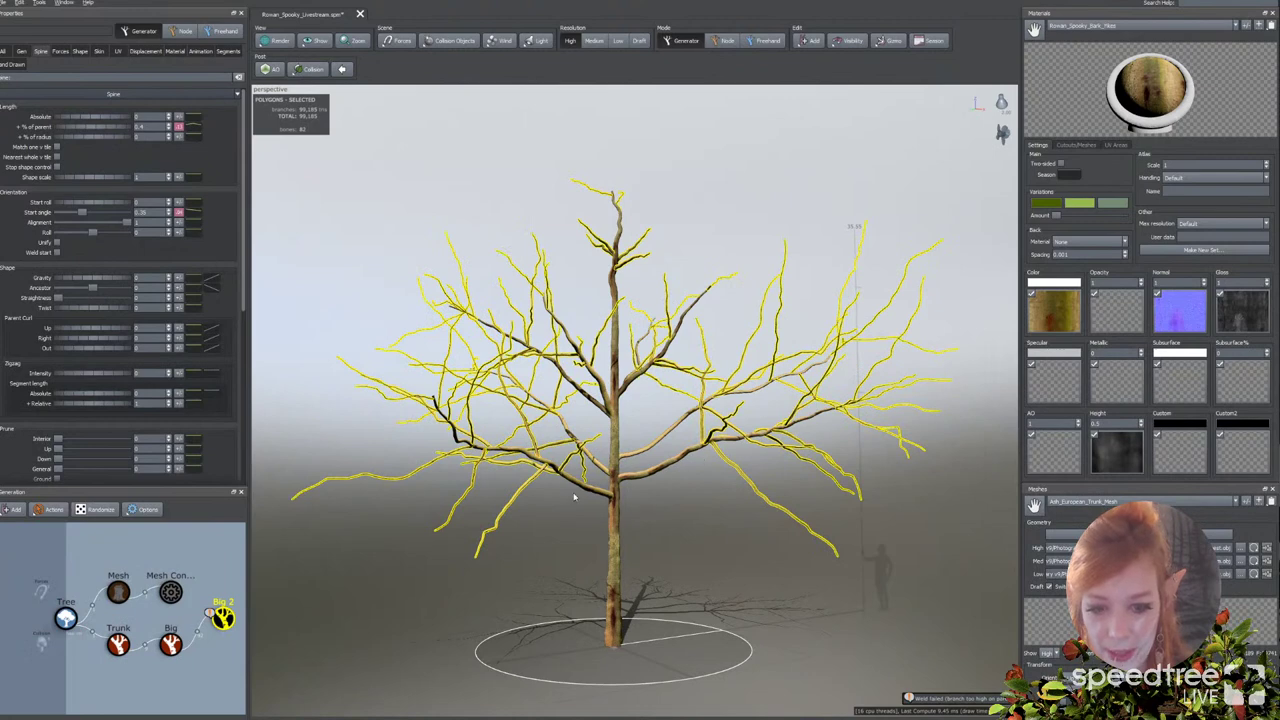
# Step: Display the Big 2 generation settings and check the wind-swept tree reference photo in the browser
pyautogui.click(533, 484)
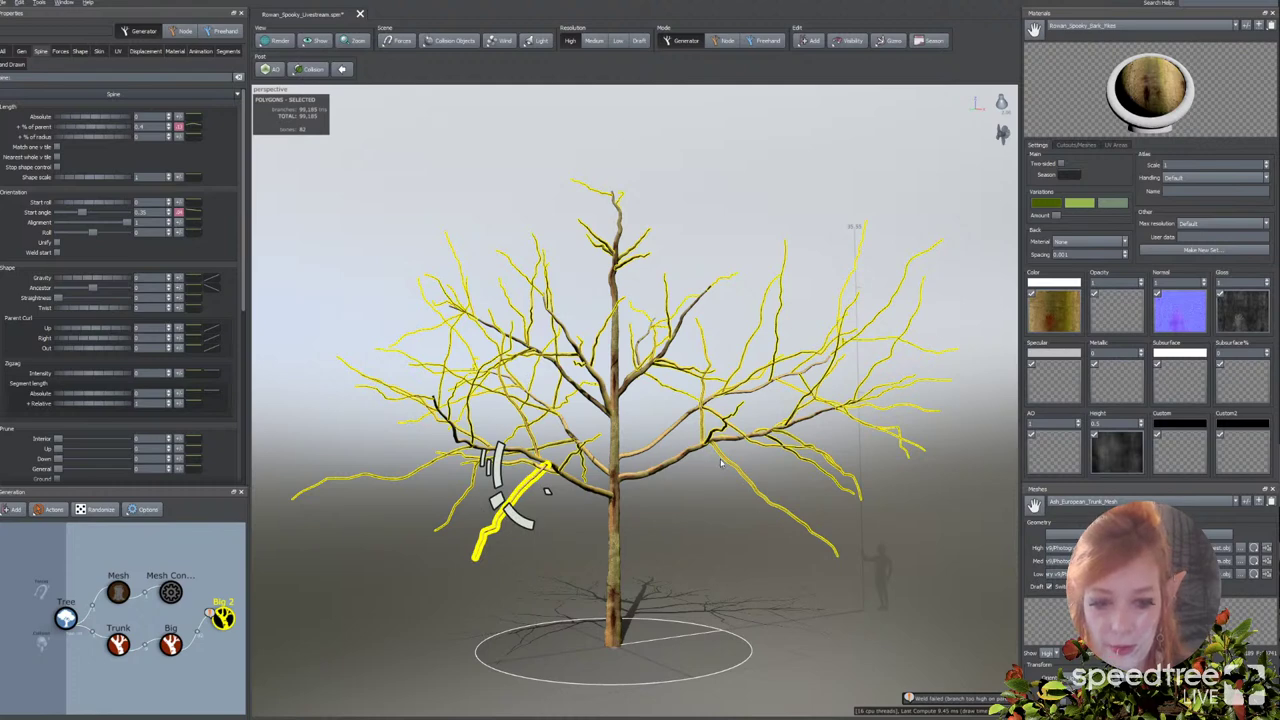
pyautogui.click(21, 50)
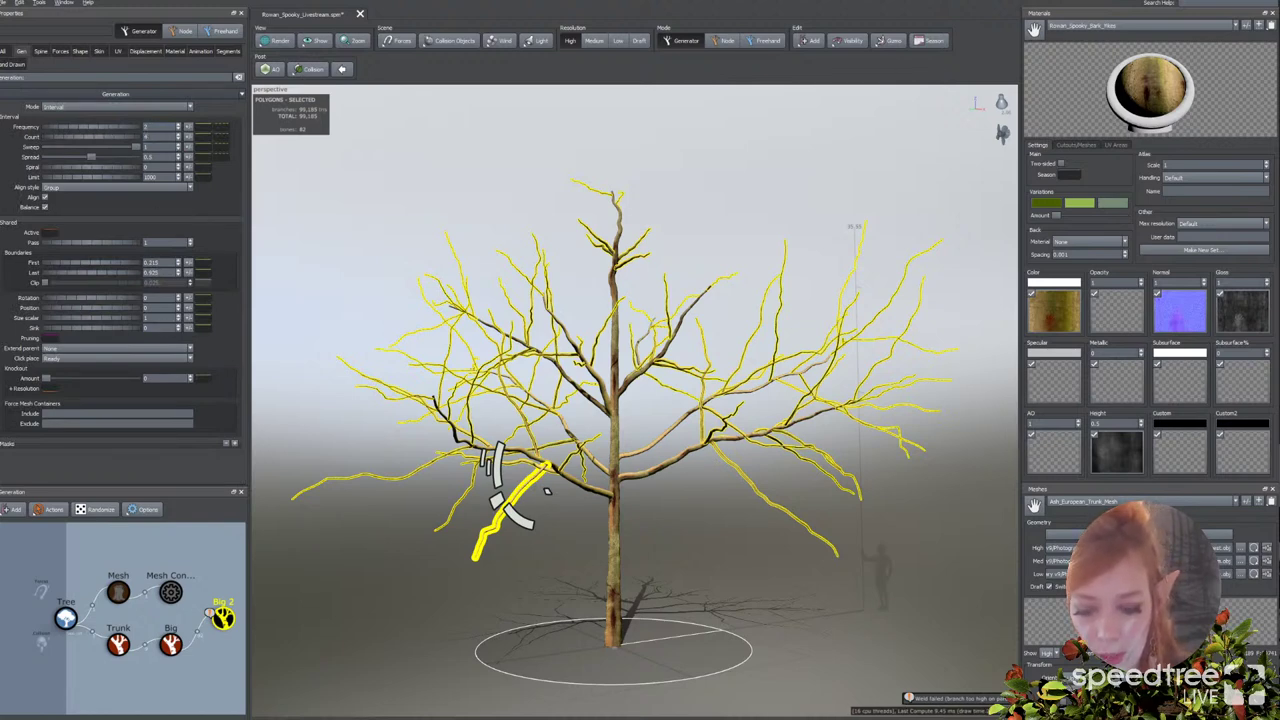
pyautogui.click(375, 718)
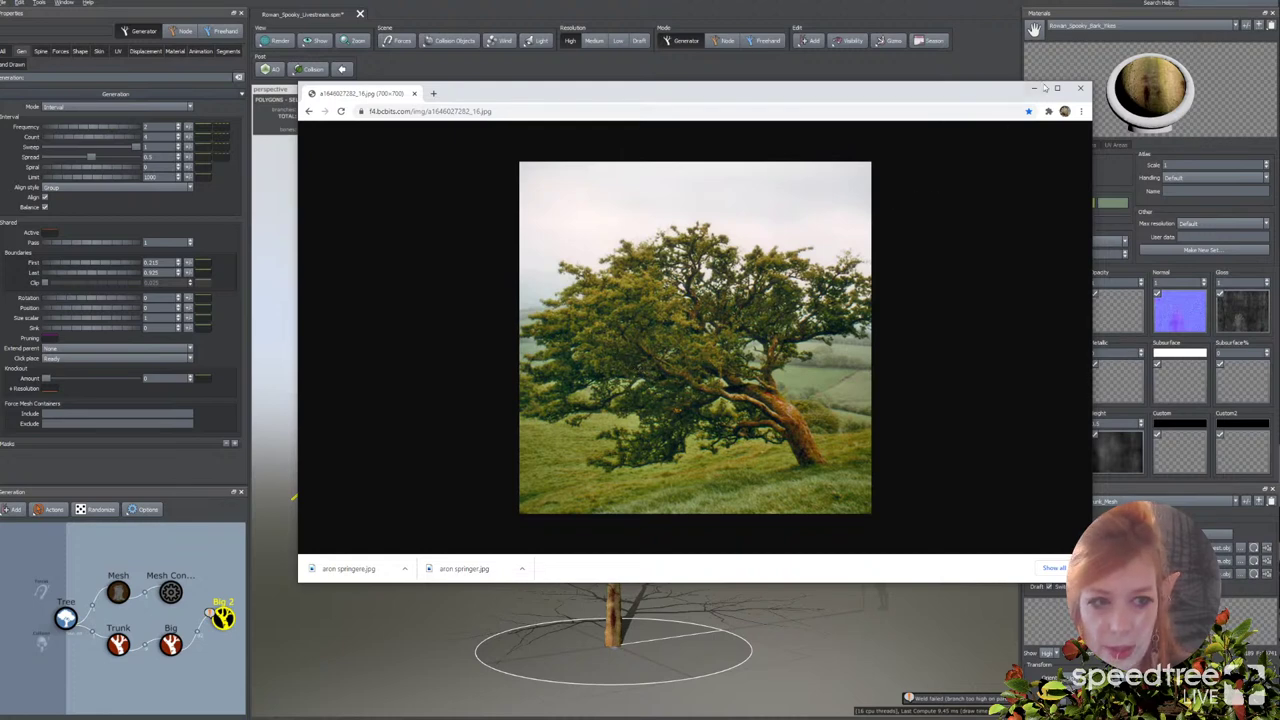
pyautogui.click(1036, 88)
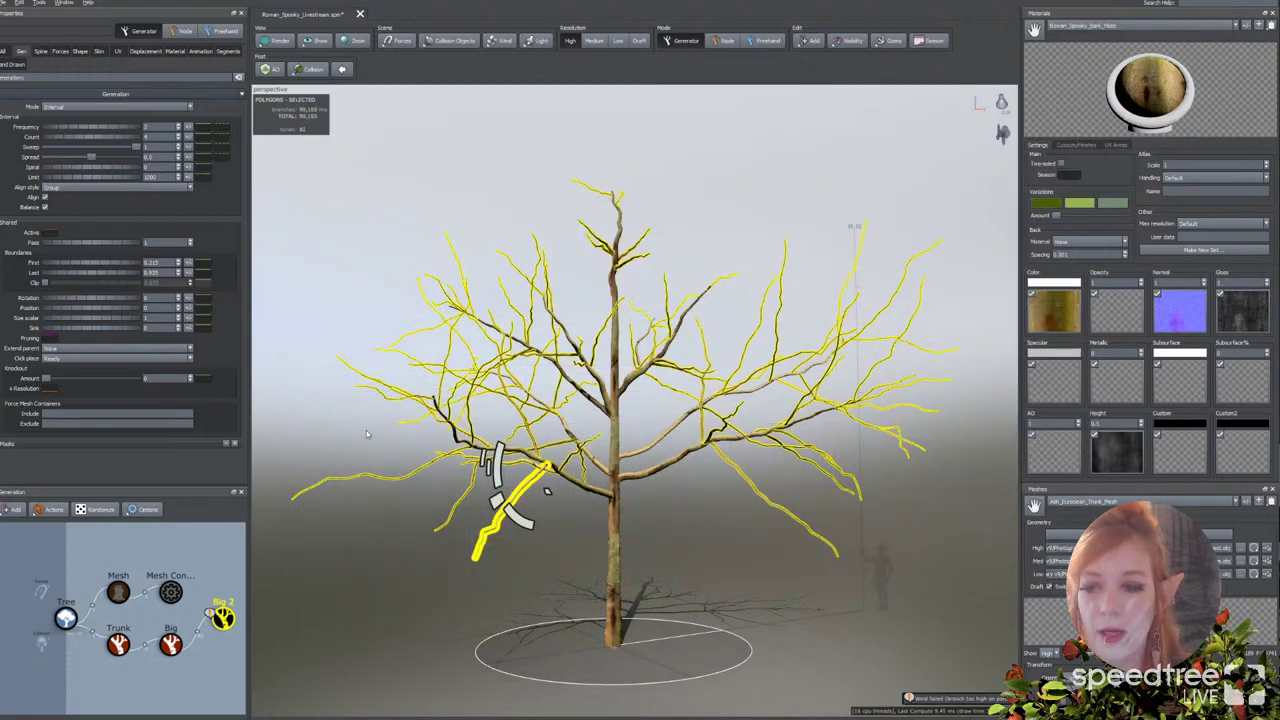
# Step: Set the Big 2 branches' count to 3 with a variance of 1 and lower their first boundary to about 0.185
pyautogui.moveTo(380, 329); pyautogui.dragTo(383, 323)
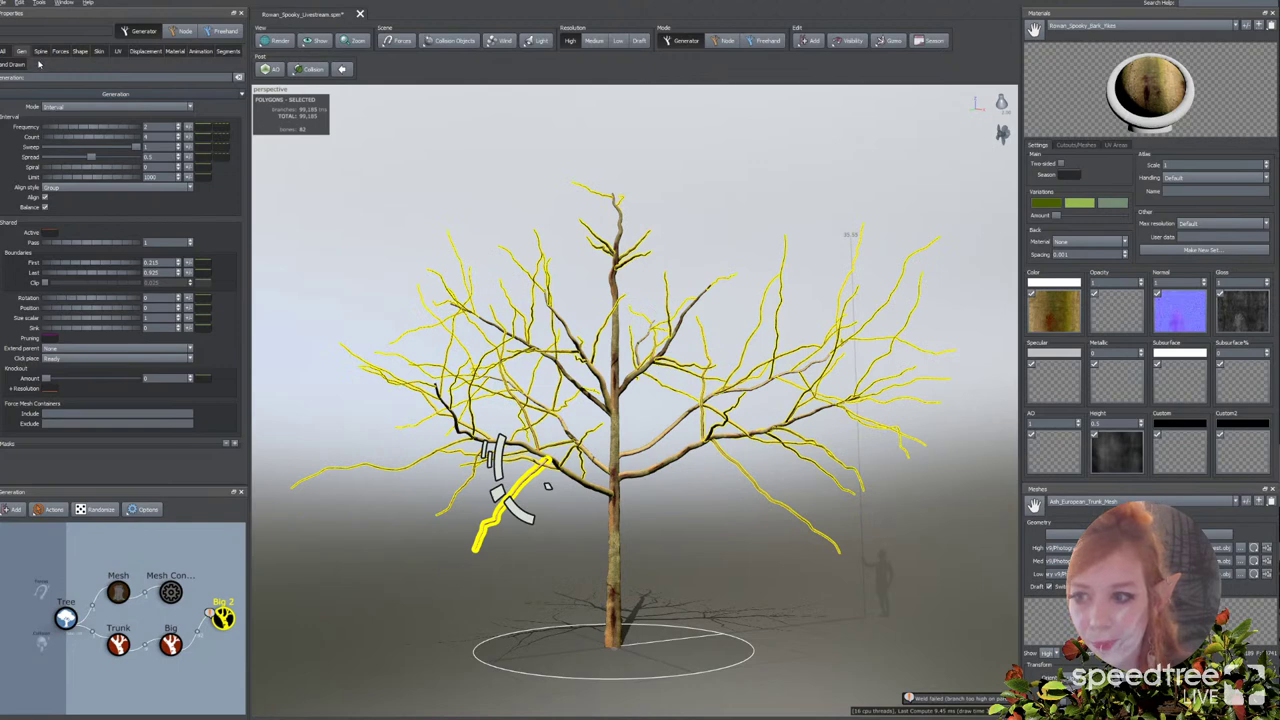
pyautogui.click(188, 139)
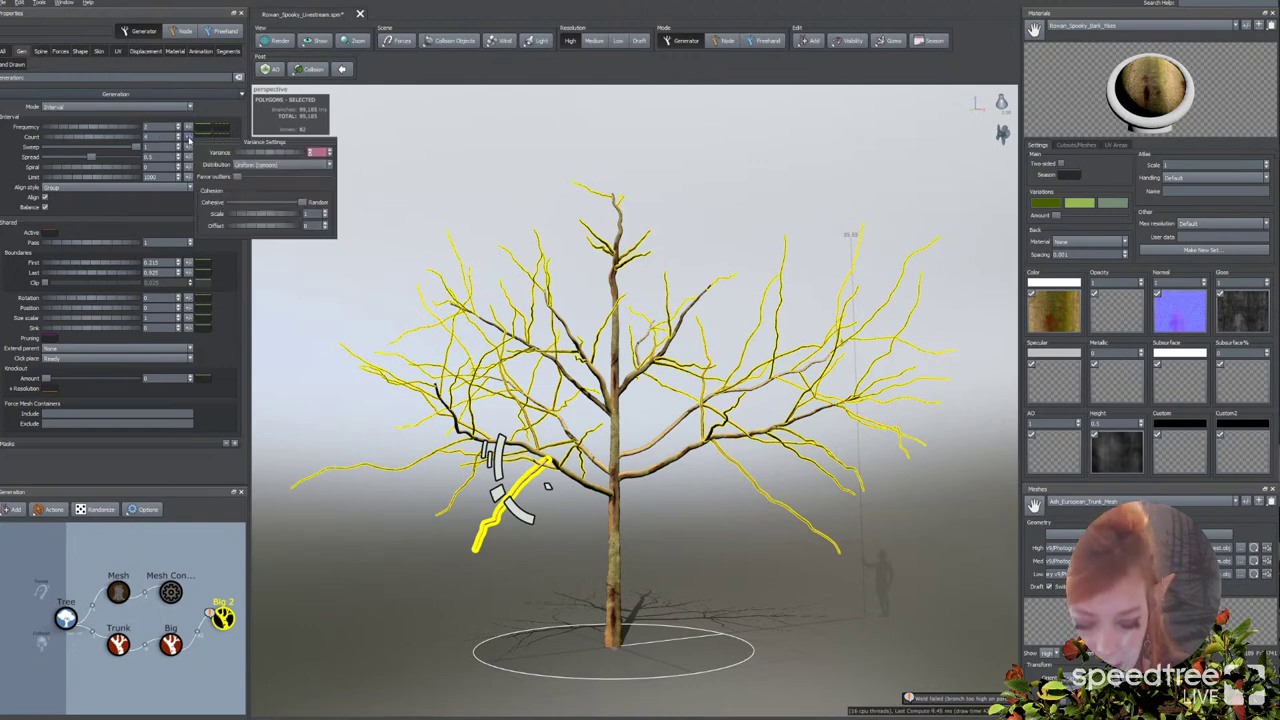
pyautogui.write('1')
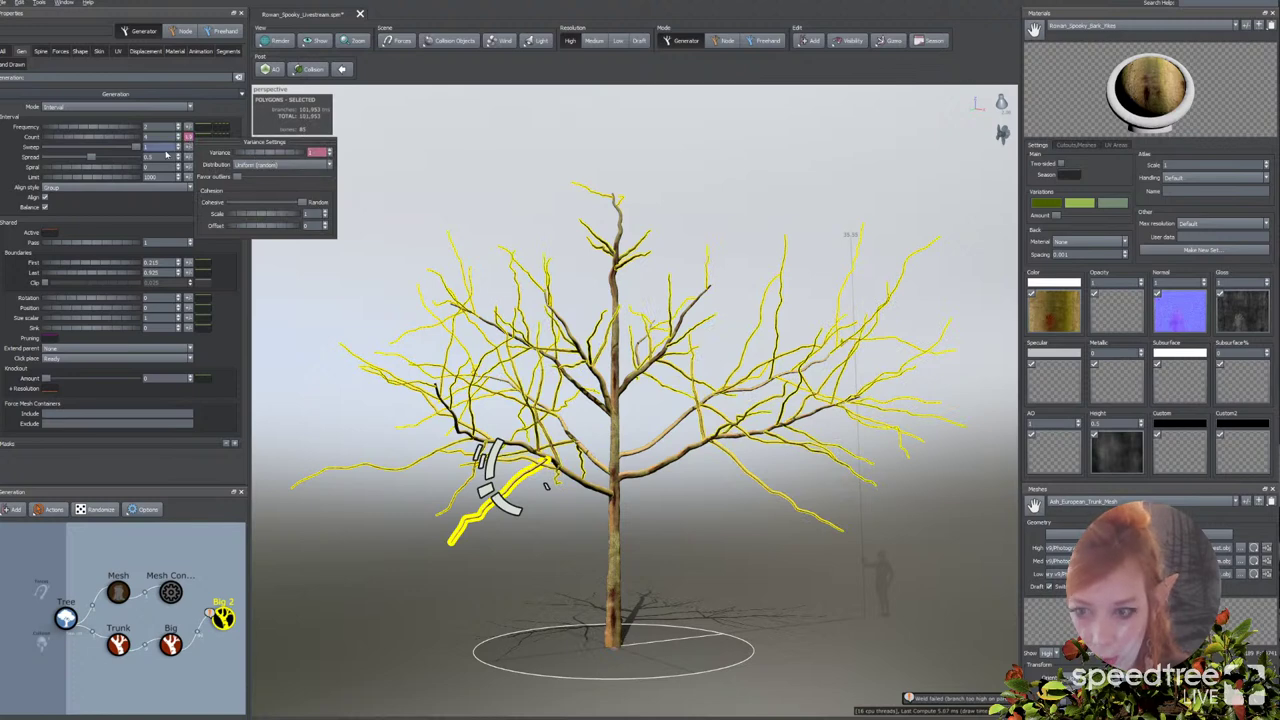
pyautogui.moveTo(157, 136); pyautogui.dragTo(134, 141)
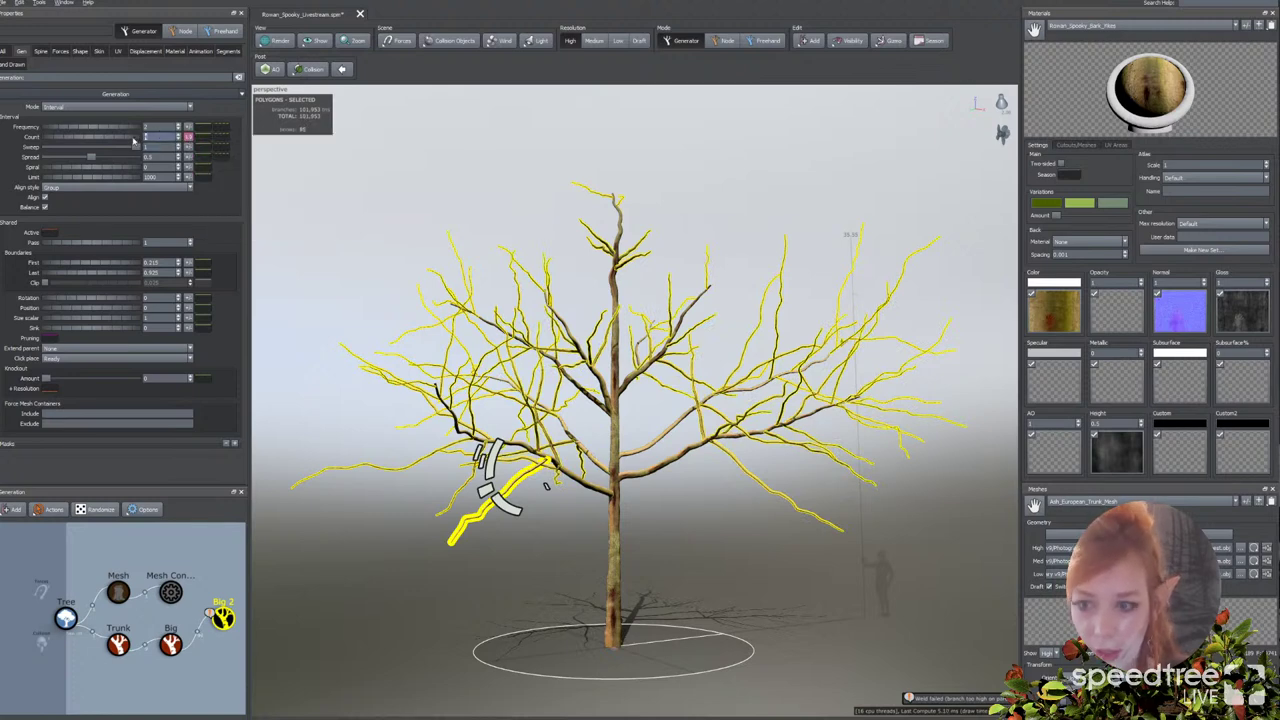
pyautogui.press('Return')
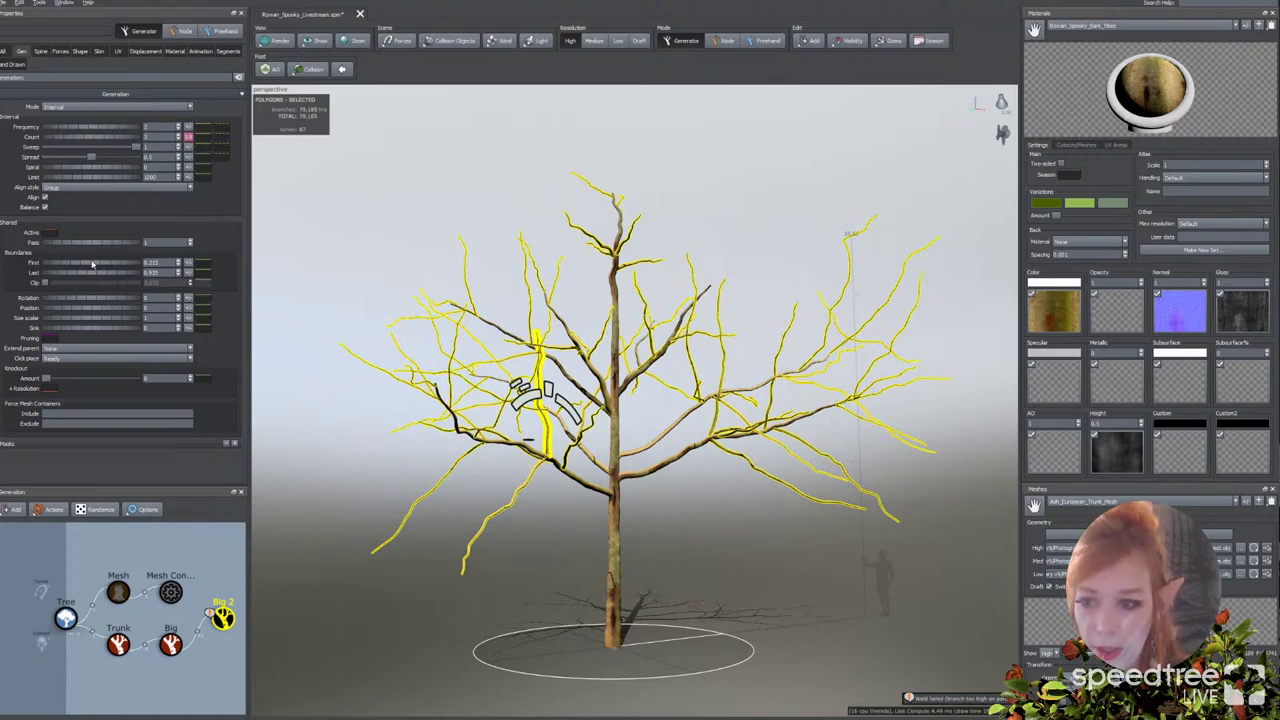
pyautogui.moveTo(92, 264); pyautogui.dragTo(89, 264)
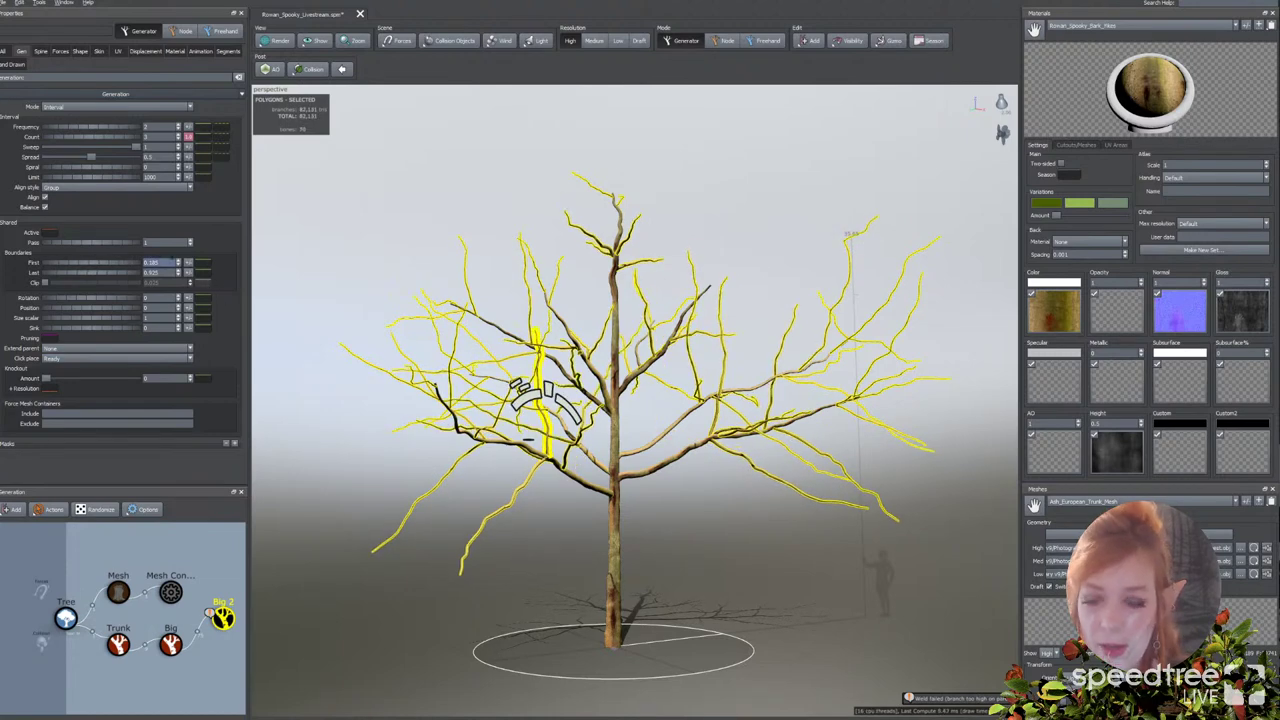
# Step: Add a Little branch generator as a child of the Big 2 branches
pyautogui.moveTo(722, 470); pyautogui.dragTo(688, 467)
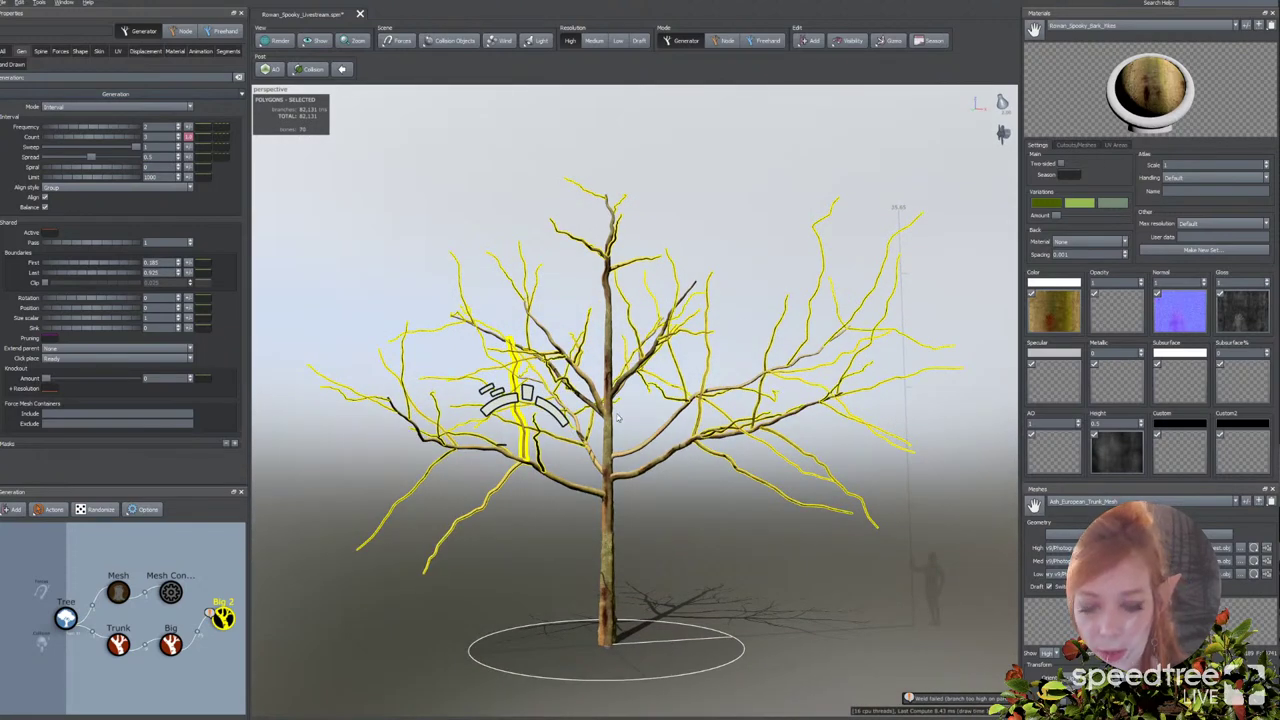
pyautogui.click(810, 40)
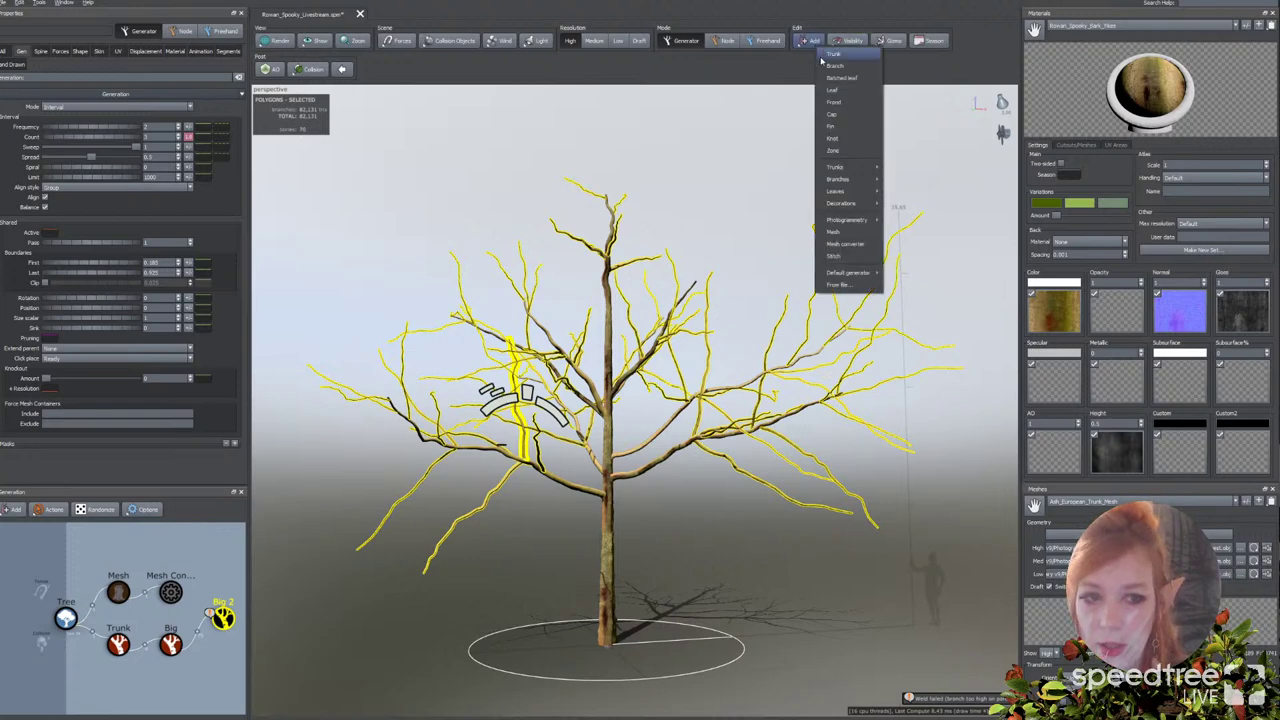
pyautogui.moveTo(845, 179)
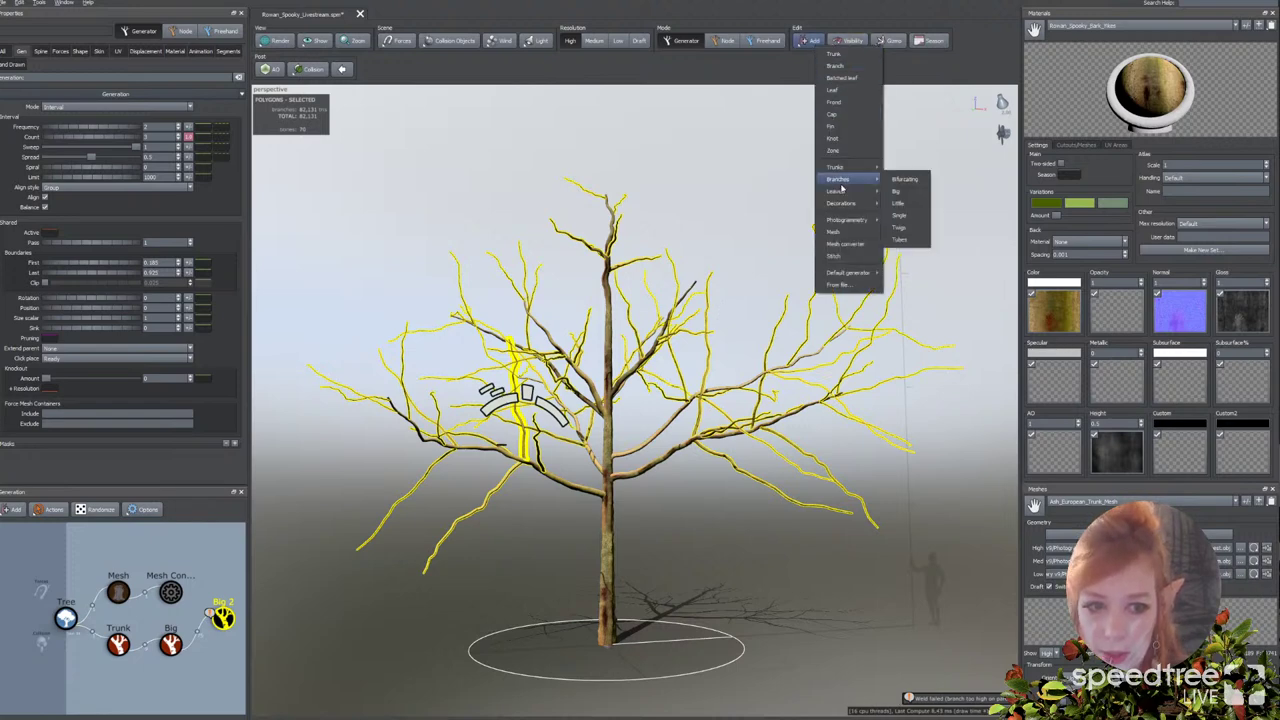
pyautogui.click(903, 203)
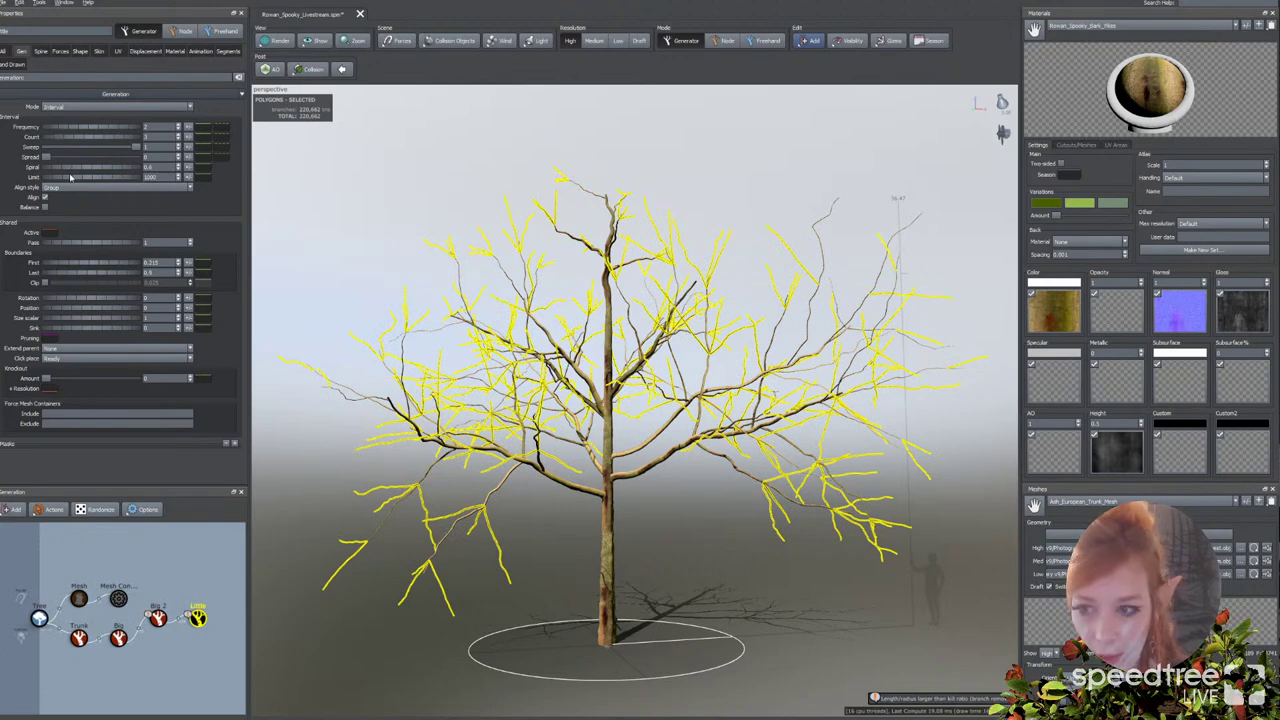
# Step: Give the Little branches rotation variance and a position variance of about 0.25, and raise their frequency to about 3.22
pyautogui.click(186, 300)
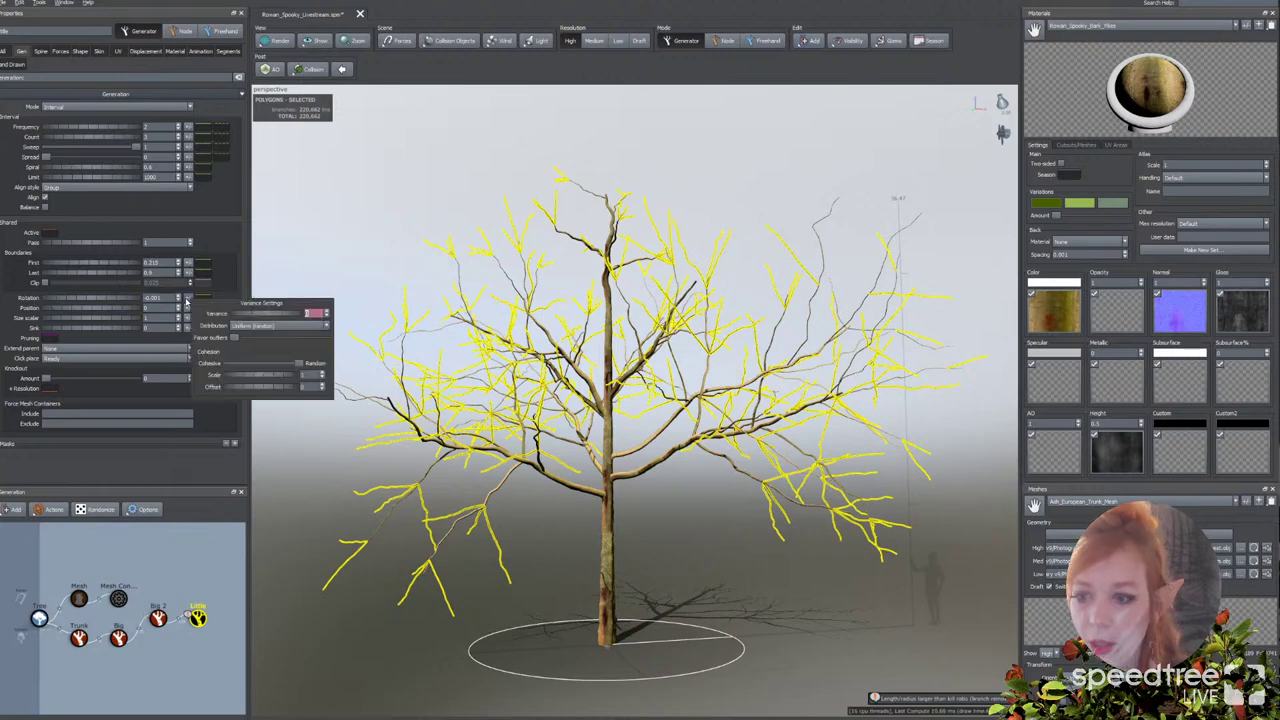
pyautogui.moveTo(253, 314); pyautogui.dragTo(395, 322)
pyautogui.click(188, 308)
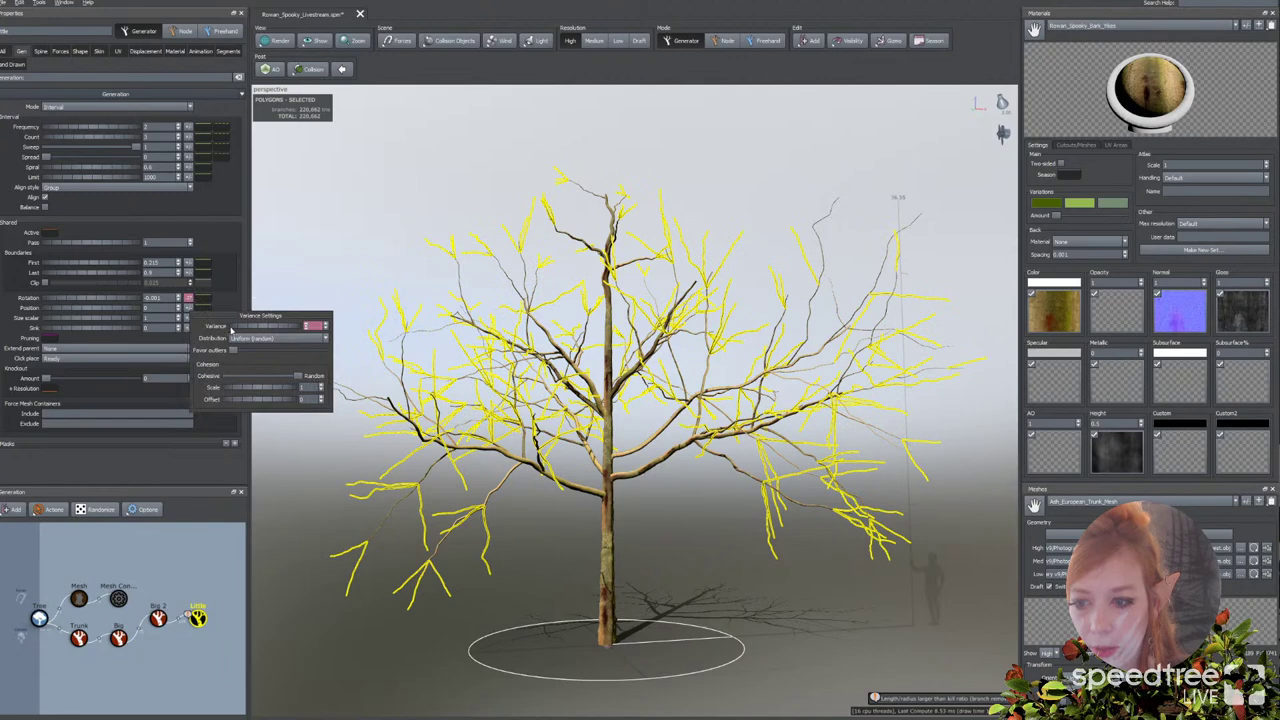
pyautogui.moveTo(314, 326); pyautogui.dragTo(353, 330)
pyautogui.moveTo(338, 331); pyautogui.dragTo(428, 323)
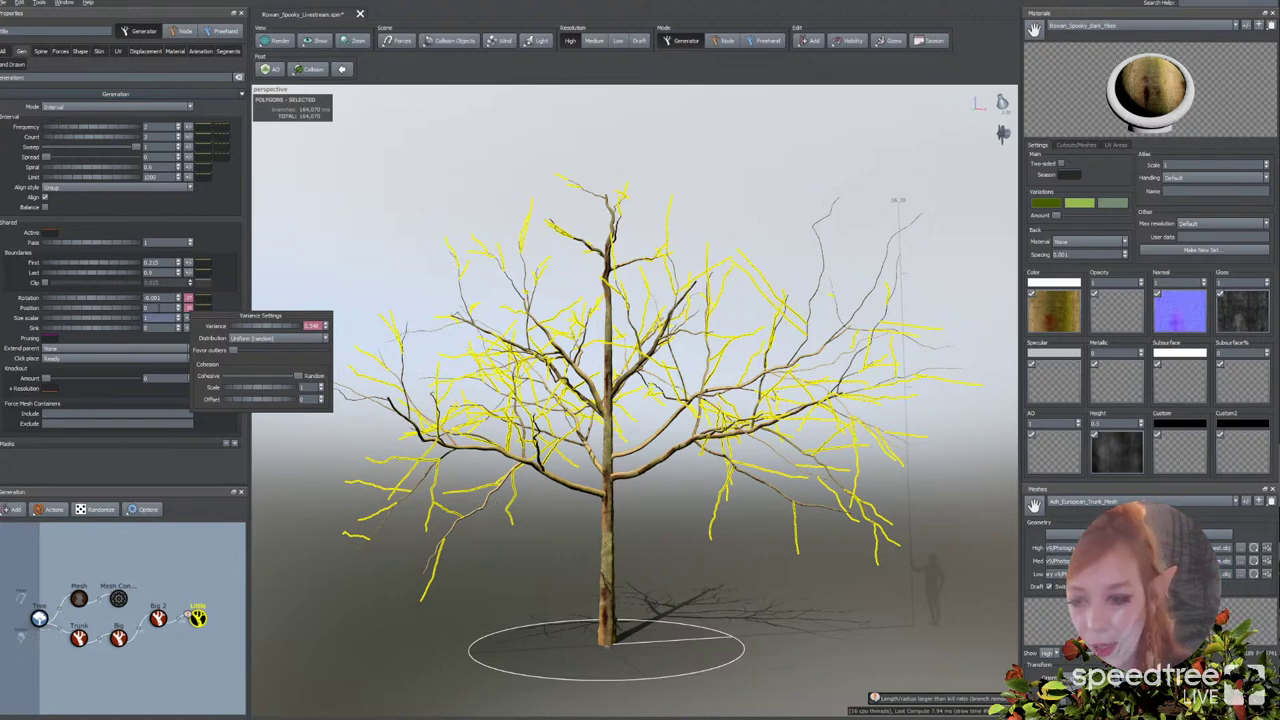
pyautogui.moveTo(54, 129); pyautogui.dragTo(126, 144)
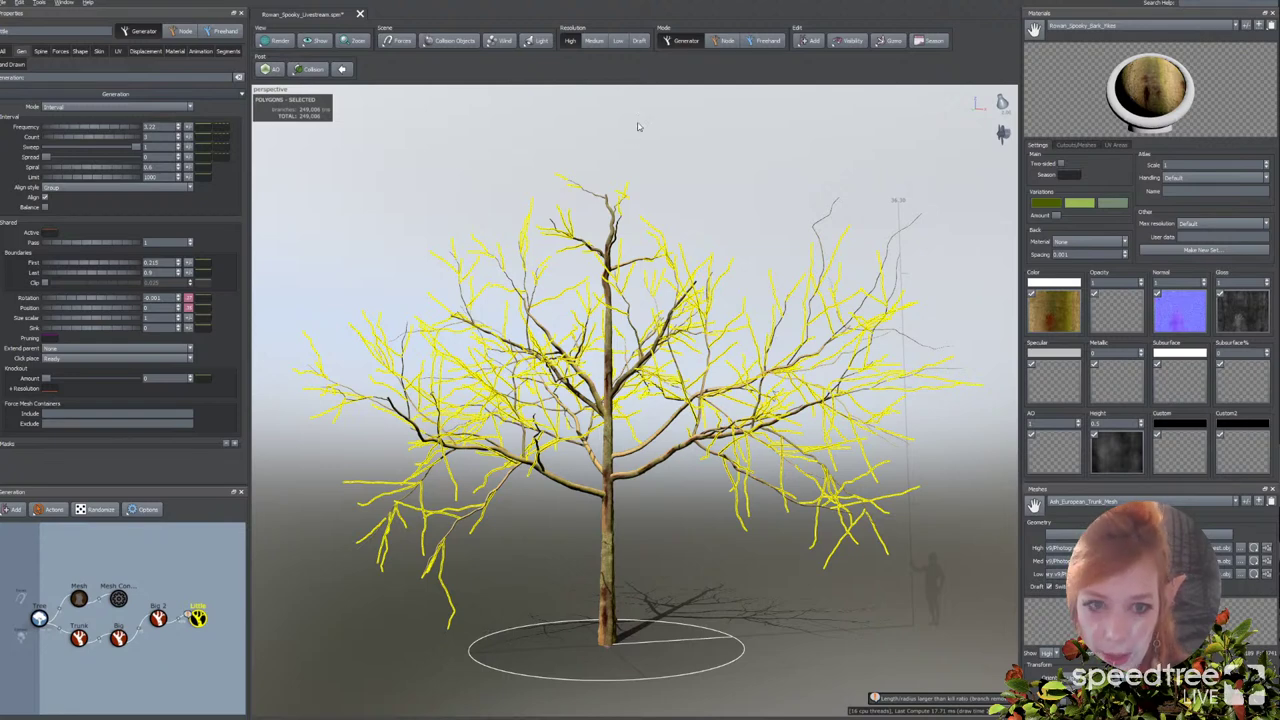
# Step: Add a second Little generator as a child of the Little branches and raise its frequency to about 2.76
pyautogui.click(808, 40)
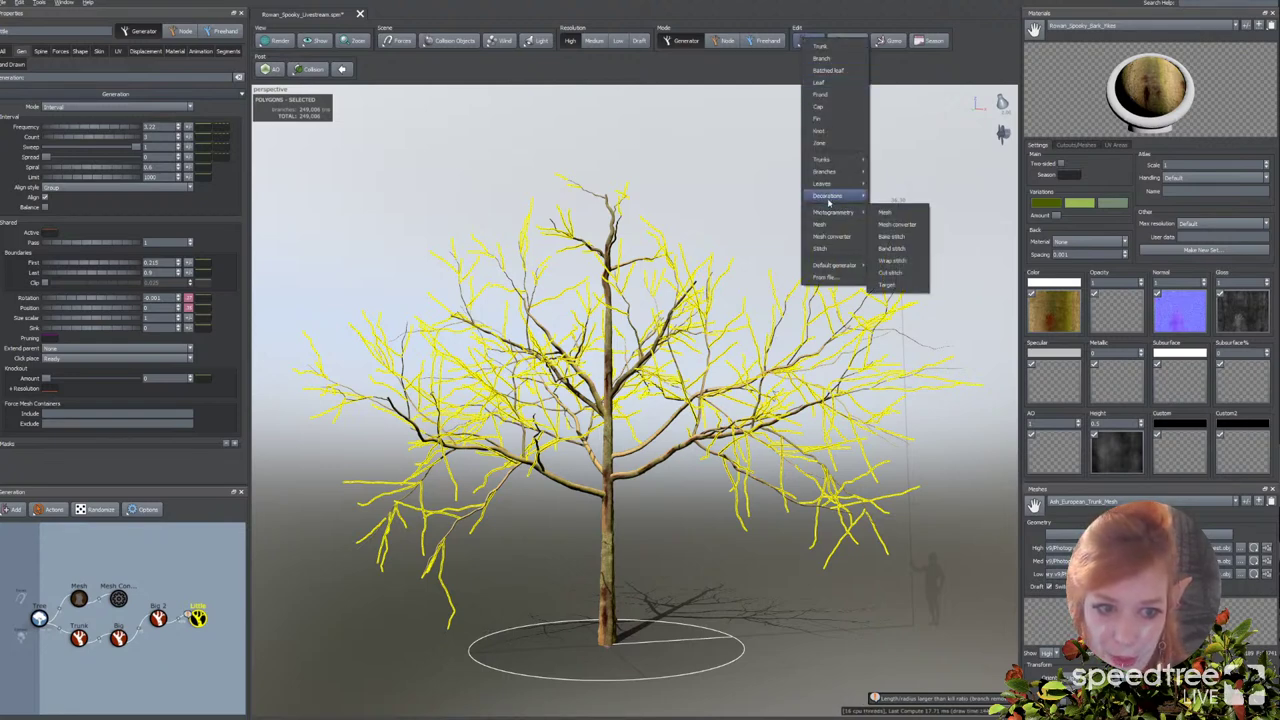
pyautogui.moveTo(831, 185)
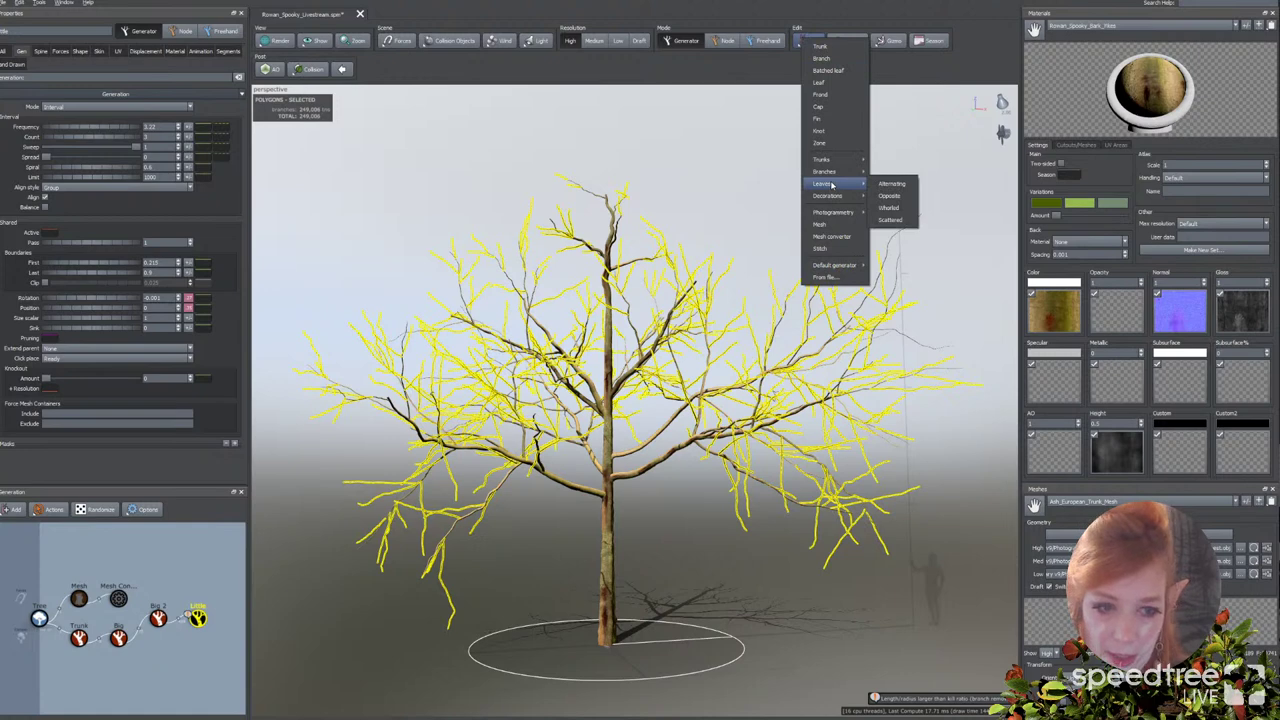
pyautogui.click(890, 195)
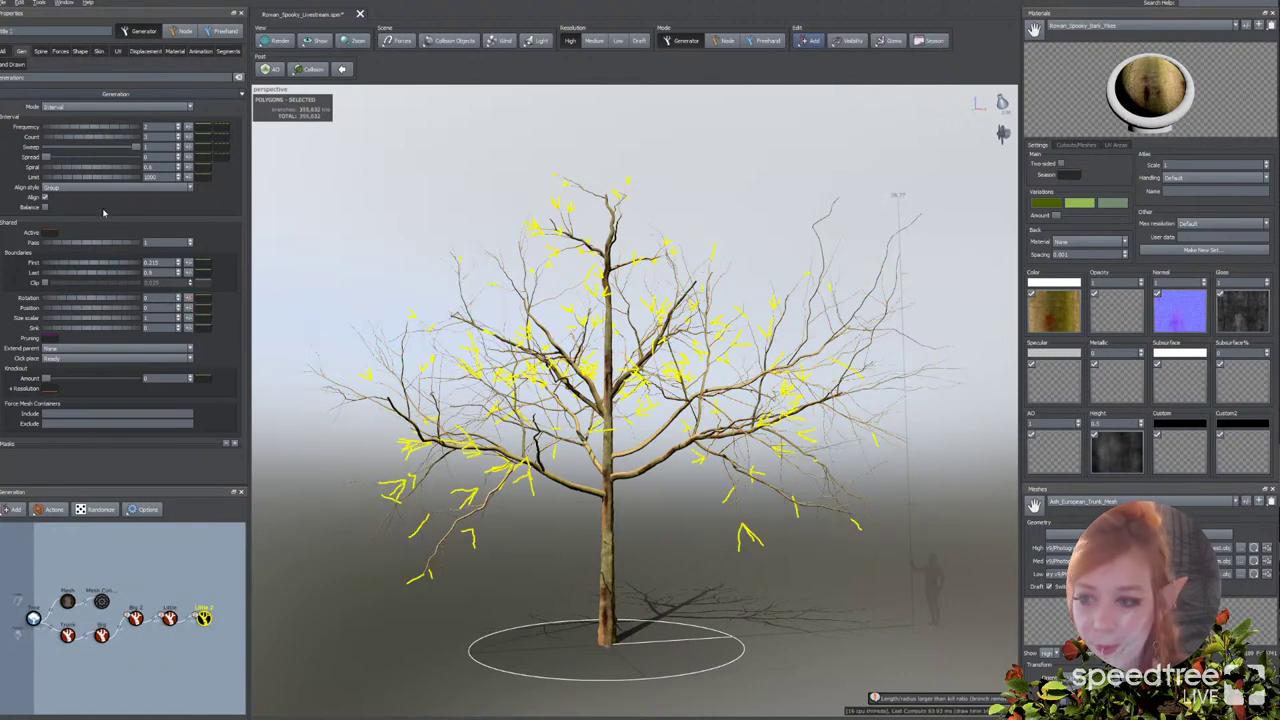
pyautogui.moveTo(68, 129); pyautogui.dragTo(106, 133)
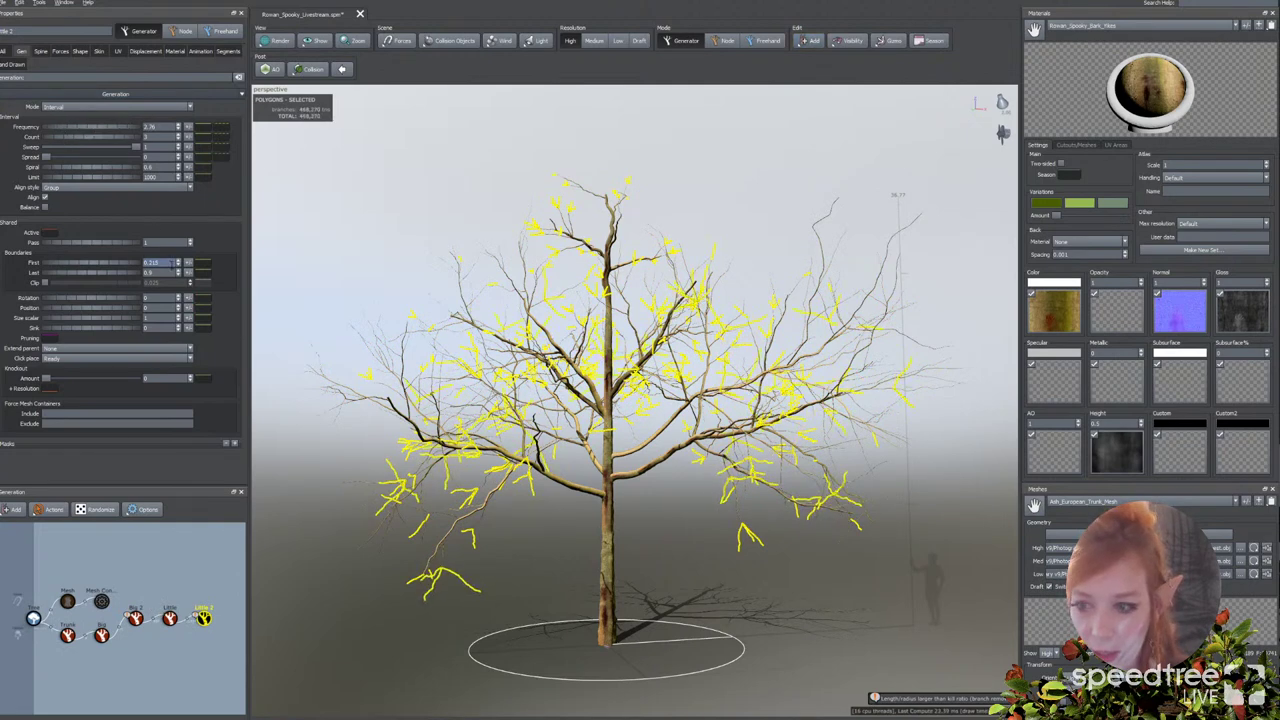
# Step: Give the Little 2 branches a position variance of about 0.24 and set their Extend parent option to Any
pyautogui.click(187, 313)
pyautogui.moveTo(248, 327); pyautogui.dragTo(353, 326)
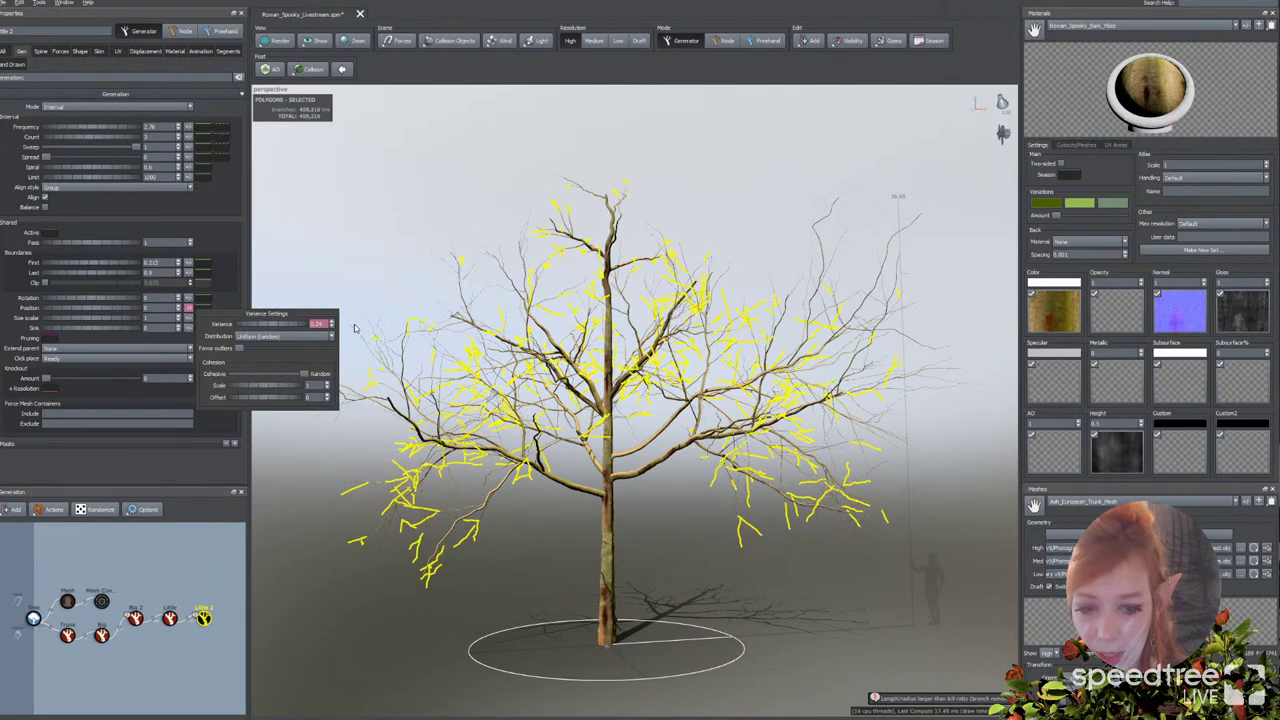
pyautogui.click(90, 348)
pyautogui.click(100, 362)
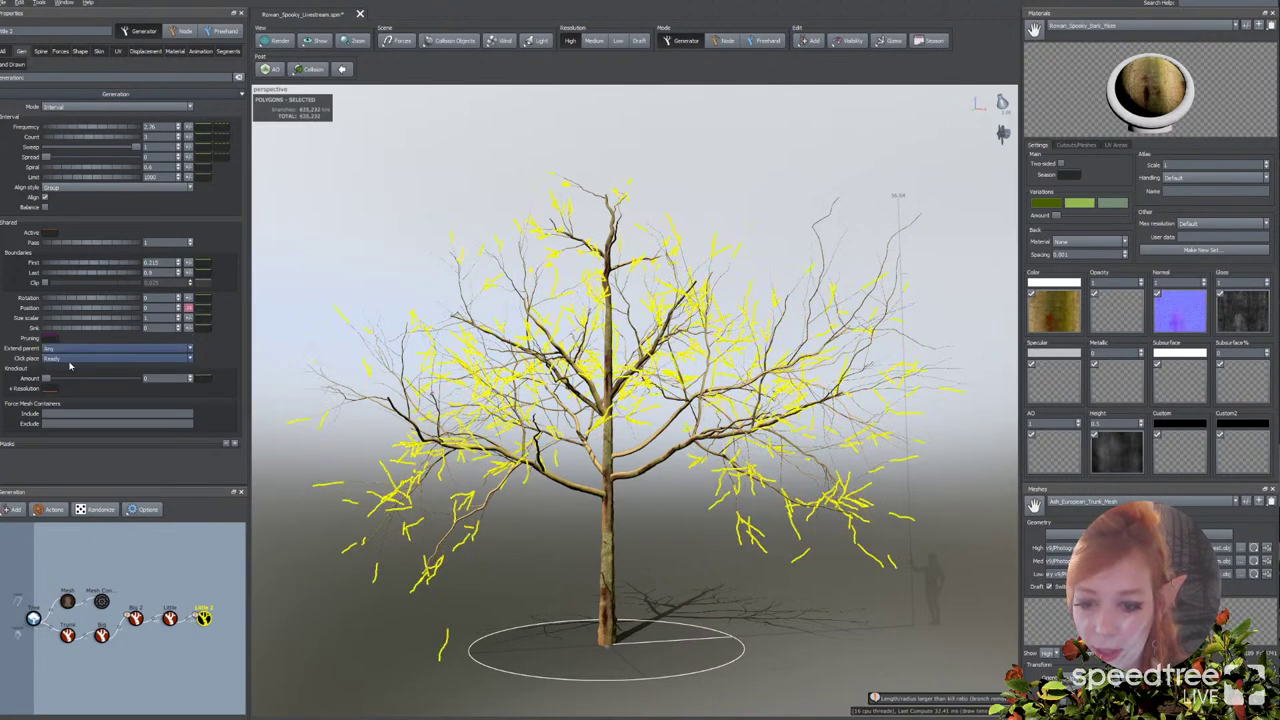
# Step: Examine the tree's silhouette and the distribution of the Little 2 branches, with and without them selected
pyautogui.moveTo(303, 412); pyautogui.dragTo(339, 284)
pyautogui.click(340, 284)
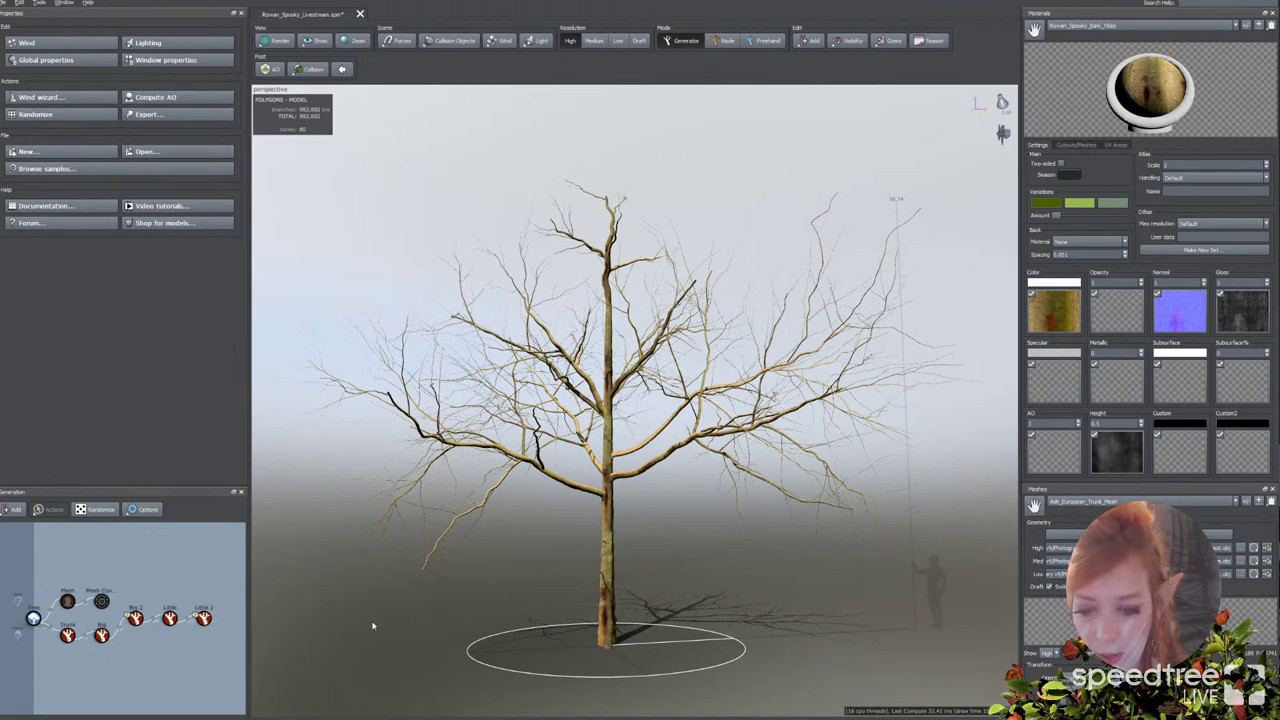
pyautogui.moveTo(402, 614); pyautogui.dragTo(406, 617, button='middle')
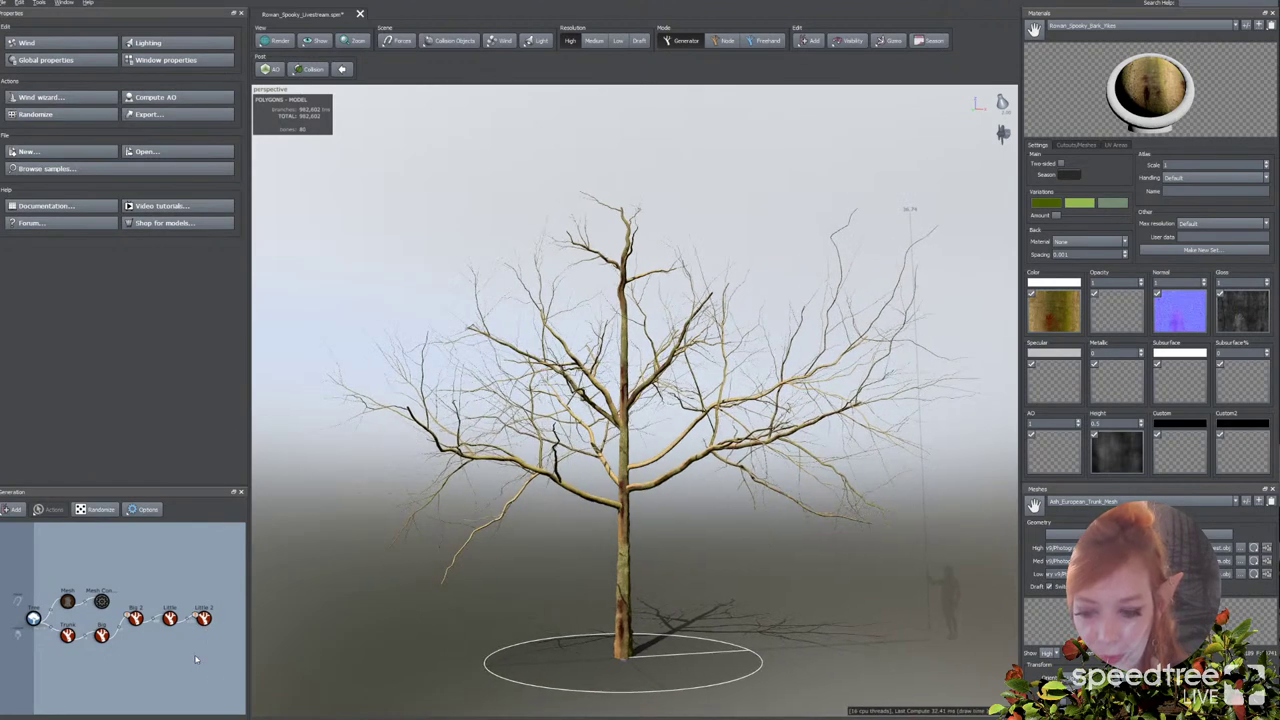
pyautogui.click(204, 619)
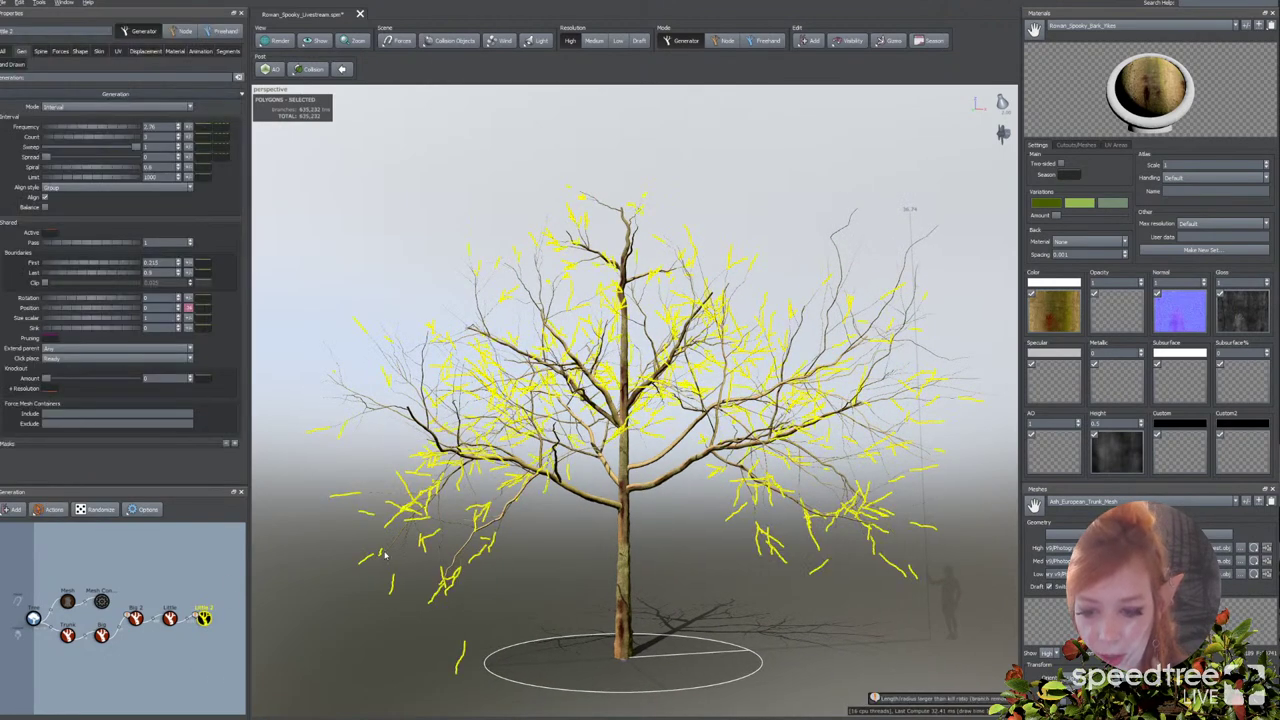
pyautogui.click(320, 640)
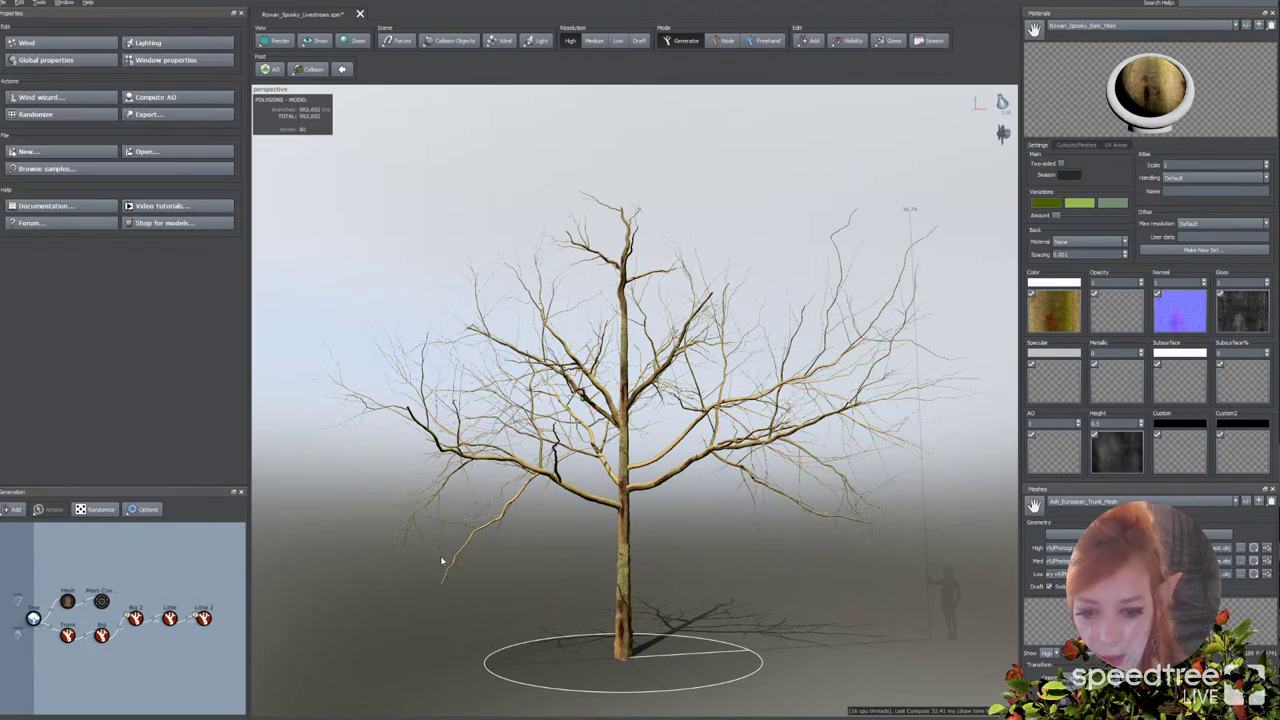
pyautogui.click(205, 618)
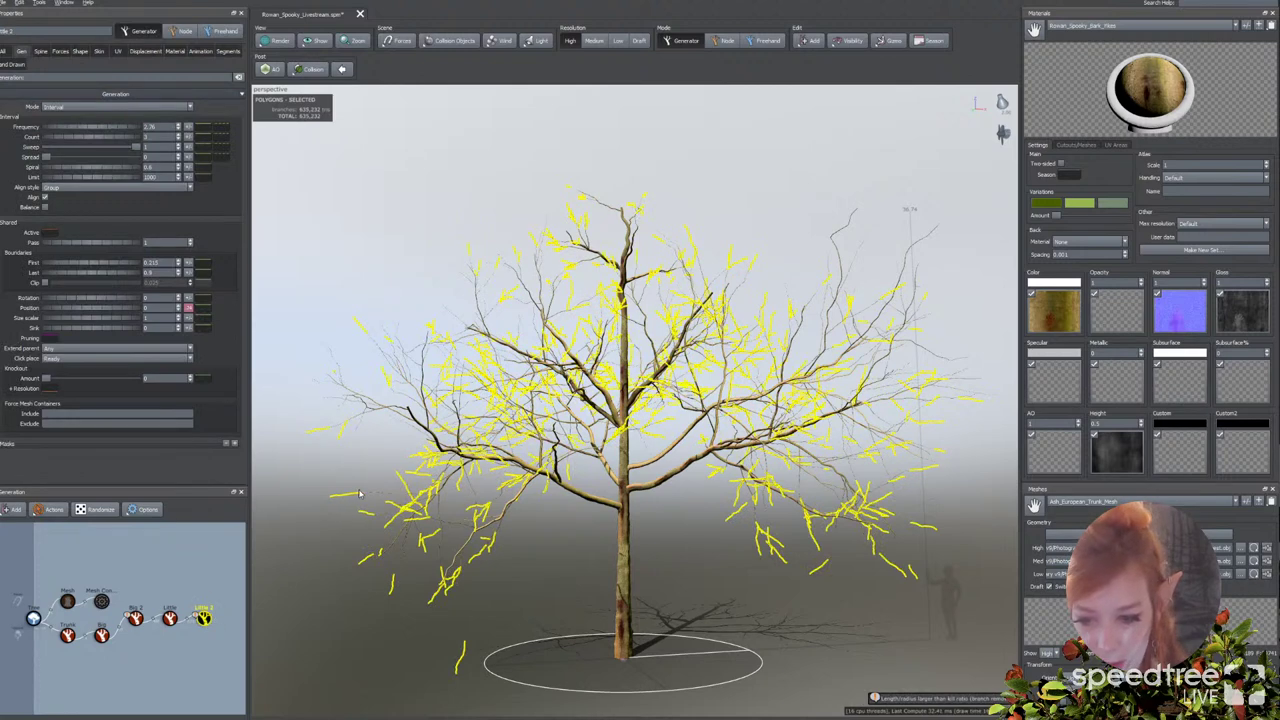
# Step: Set the Big 2 branches' Extend parent option to Any
pyautogui.click(135, 618)
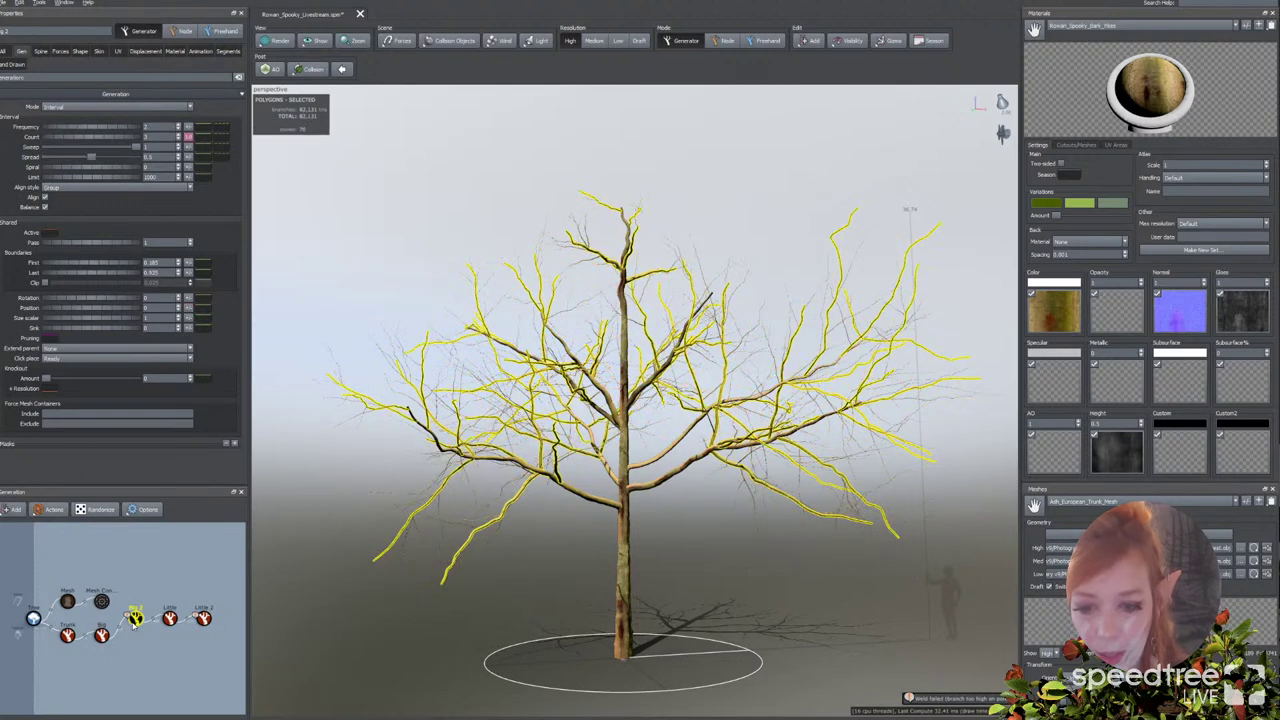
pyautogui.click(102, 352)
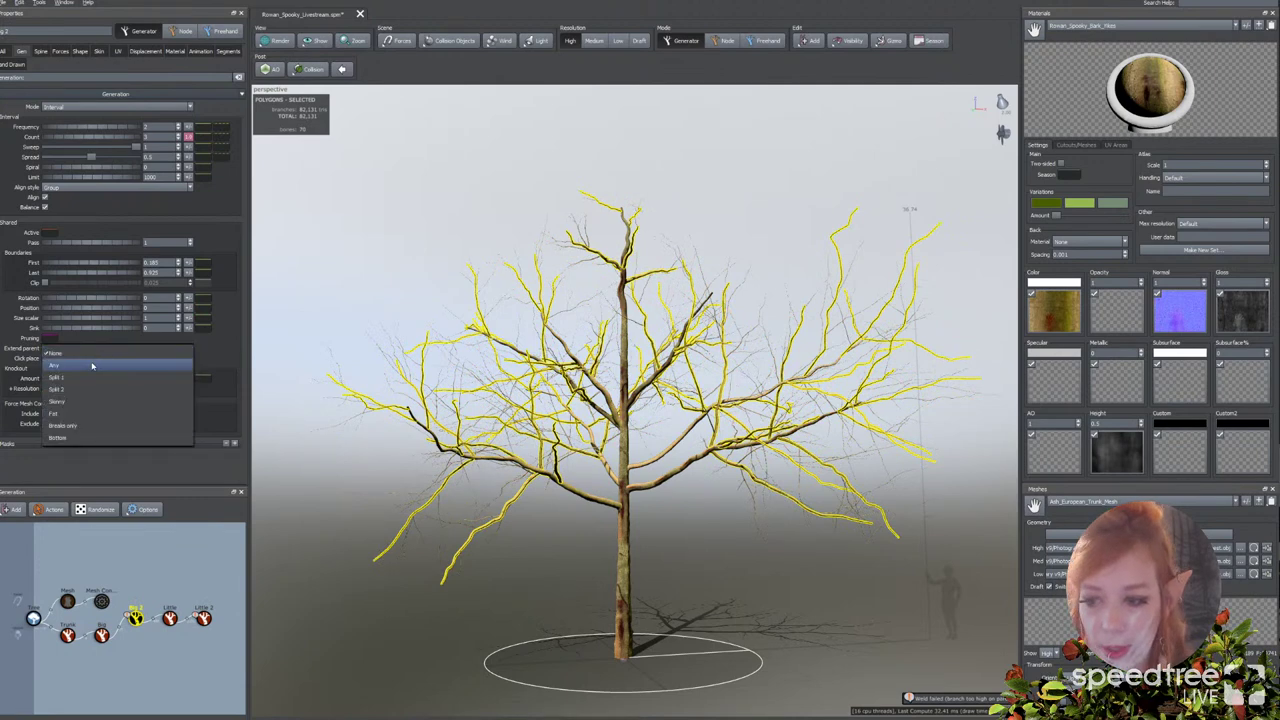
pyautogui.click(97, 370)
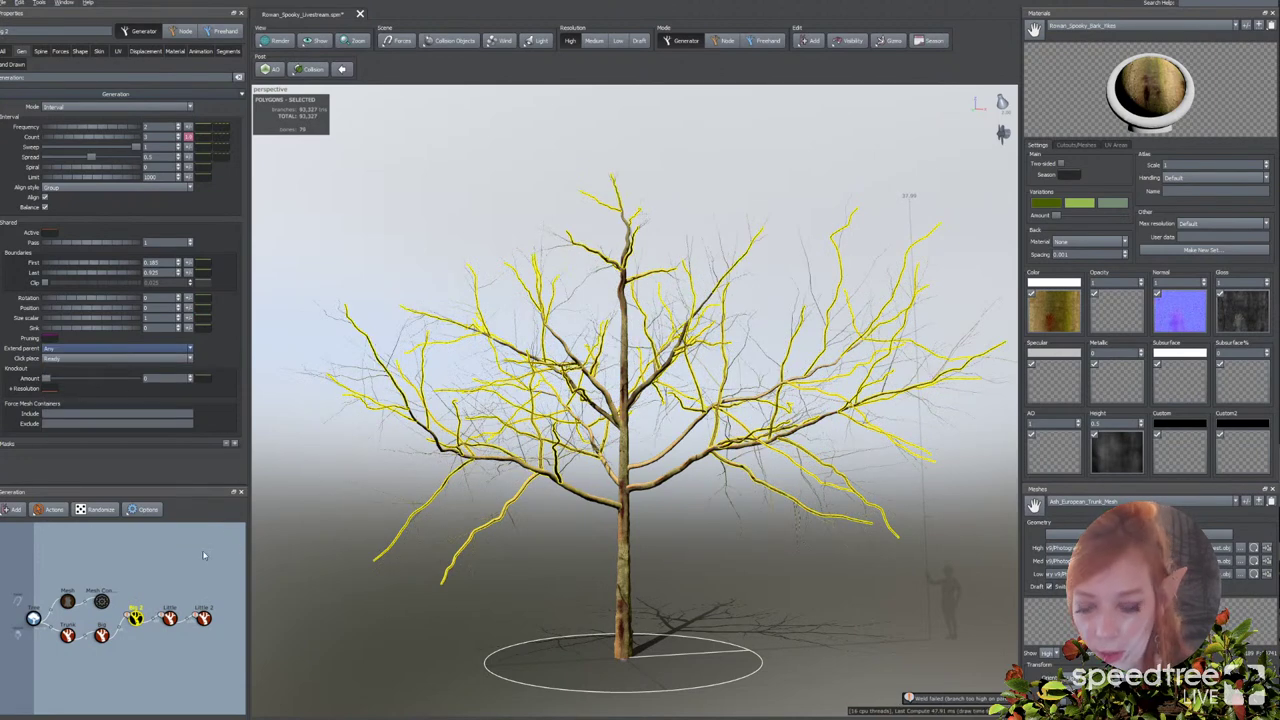
# Step: Add a point to the Big branches' absolute radius profile curve and raise it into a smooth bulge at about X 0.63, Y 0.85
pyautogui.click(169, 619)
pyautogui.click(101, 635)
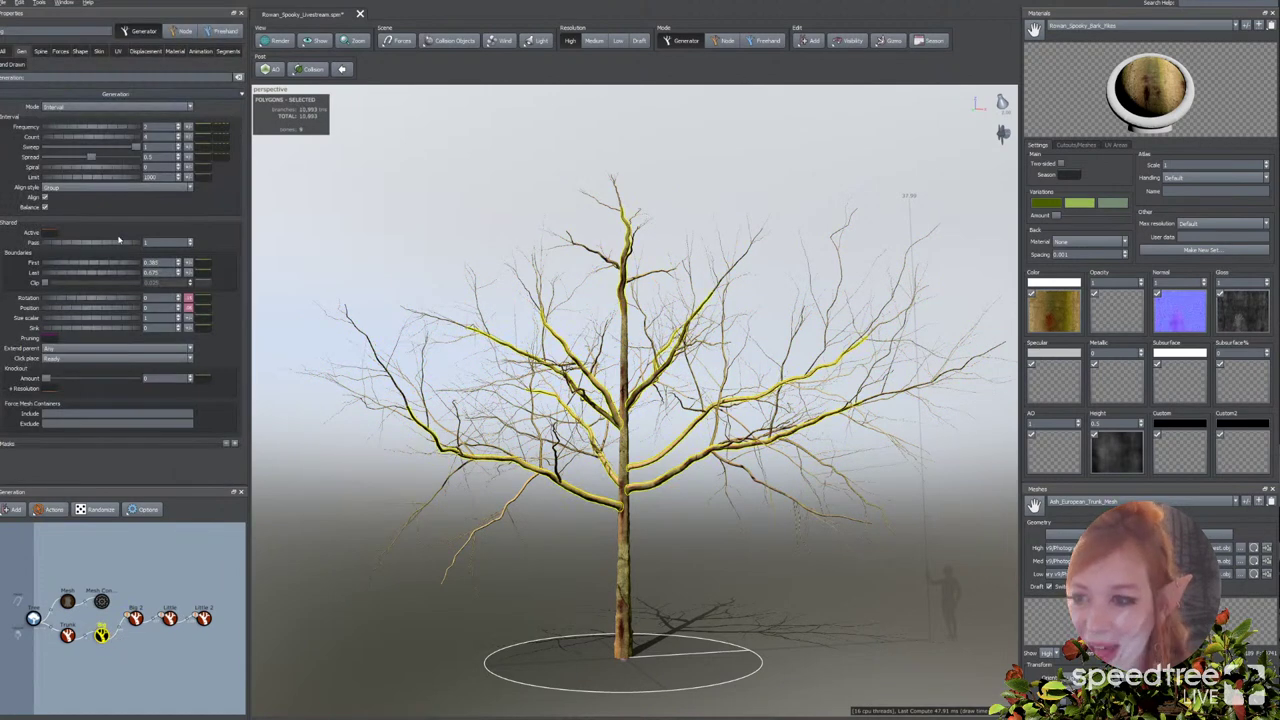
pyautogui.click(100, 51)
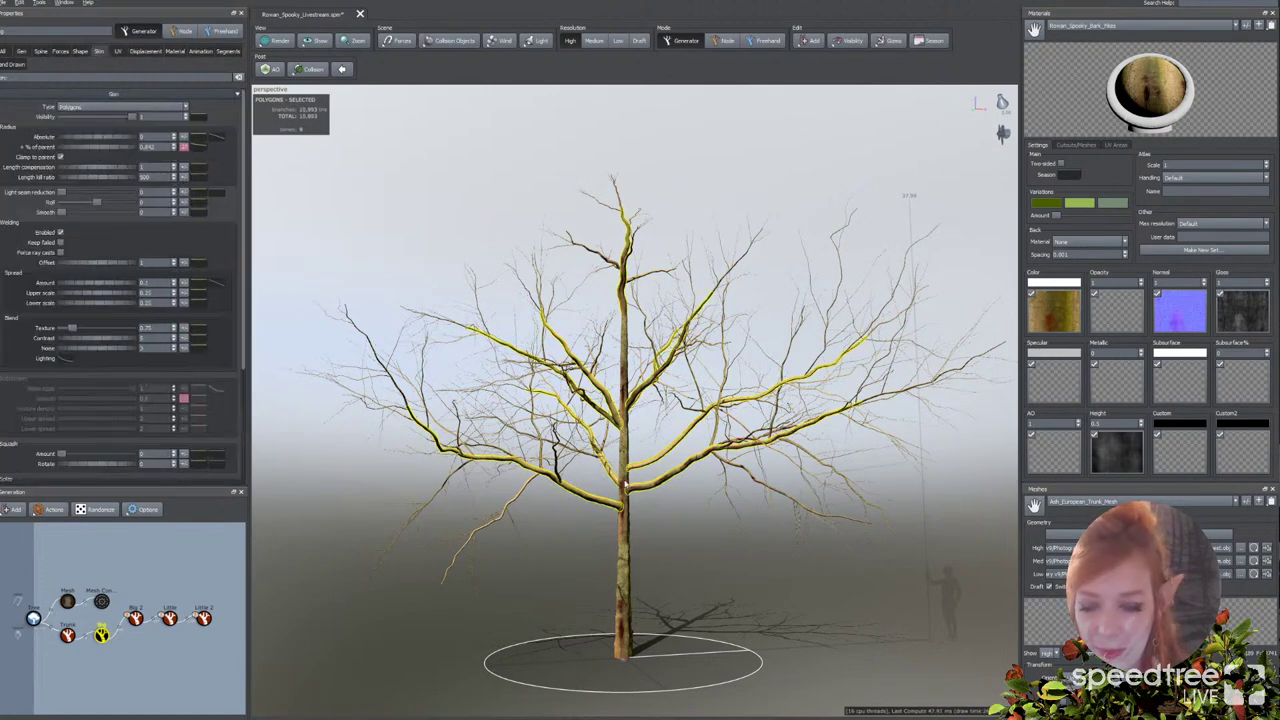
pyautogui.click(216, 136)
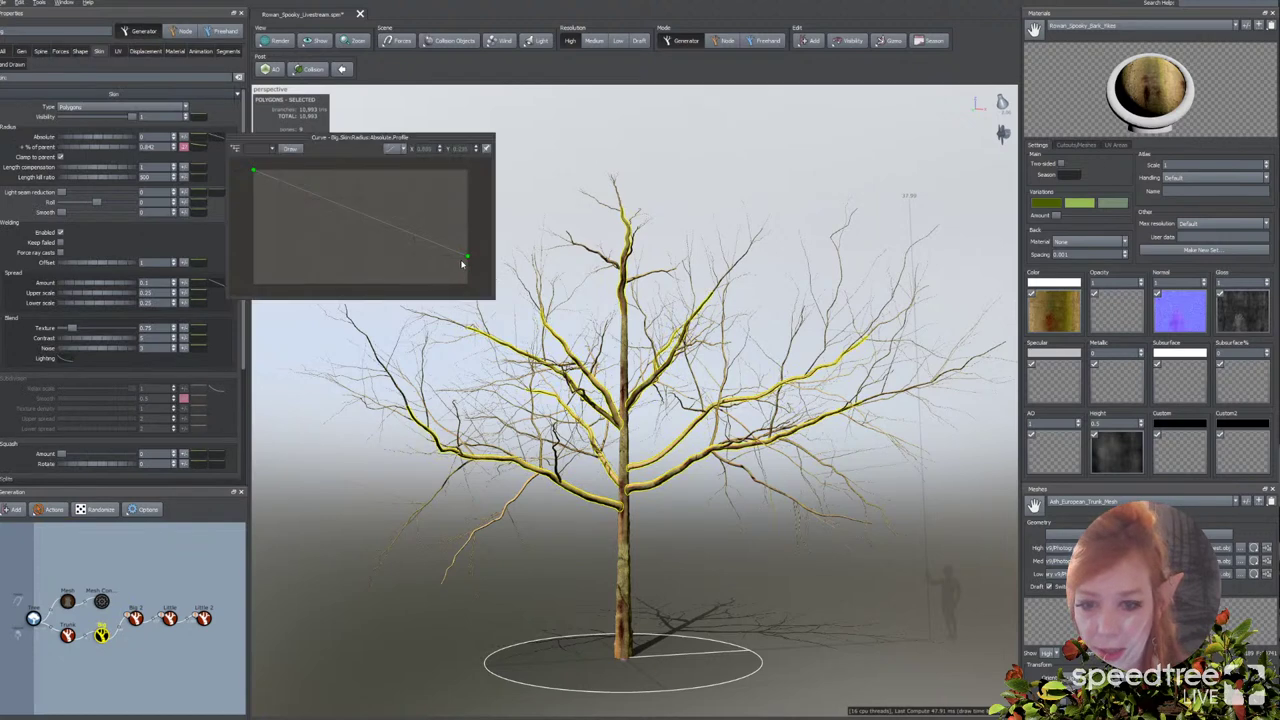
pyautogui.moveTo(429, 244); pyautogui.dragTo(421, 219)
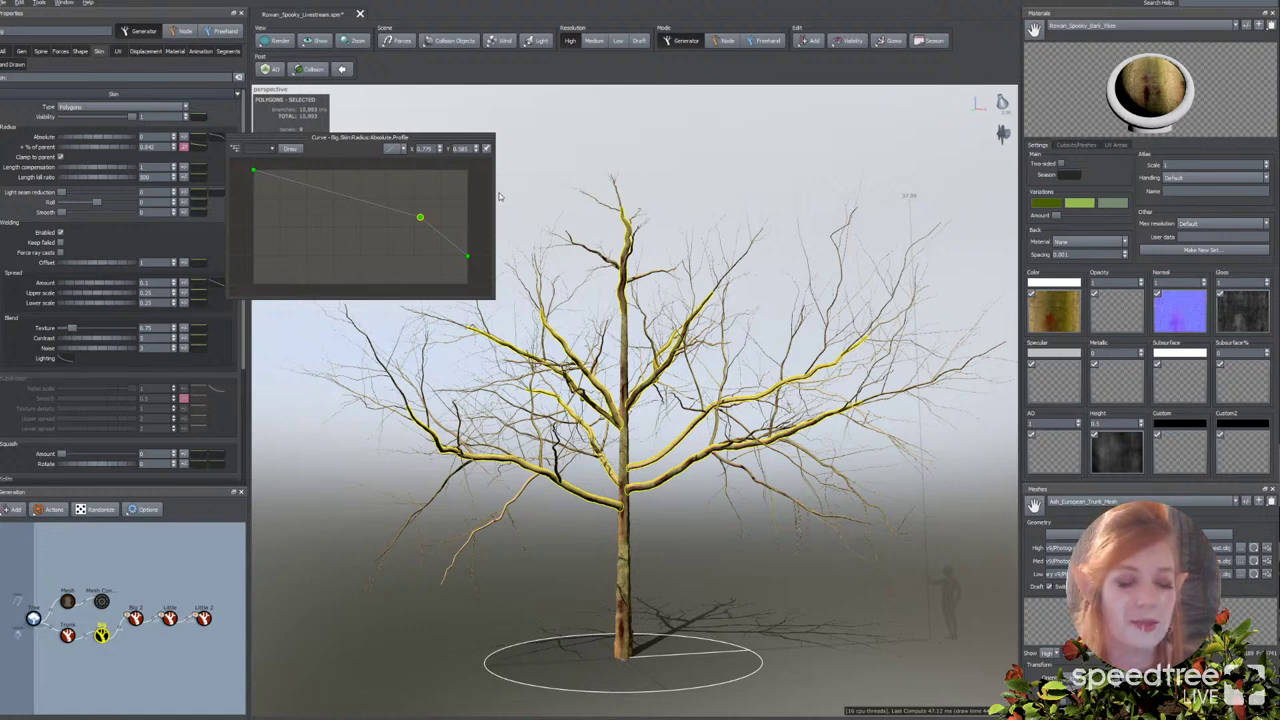
pyautogui.moveTo(419, 217); pyautogui.dragTo(392, 189)
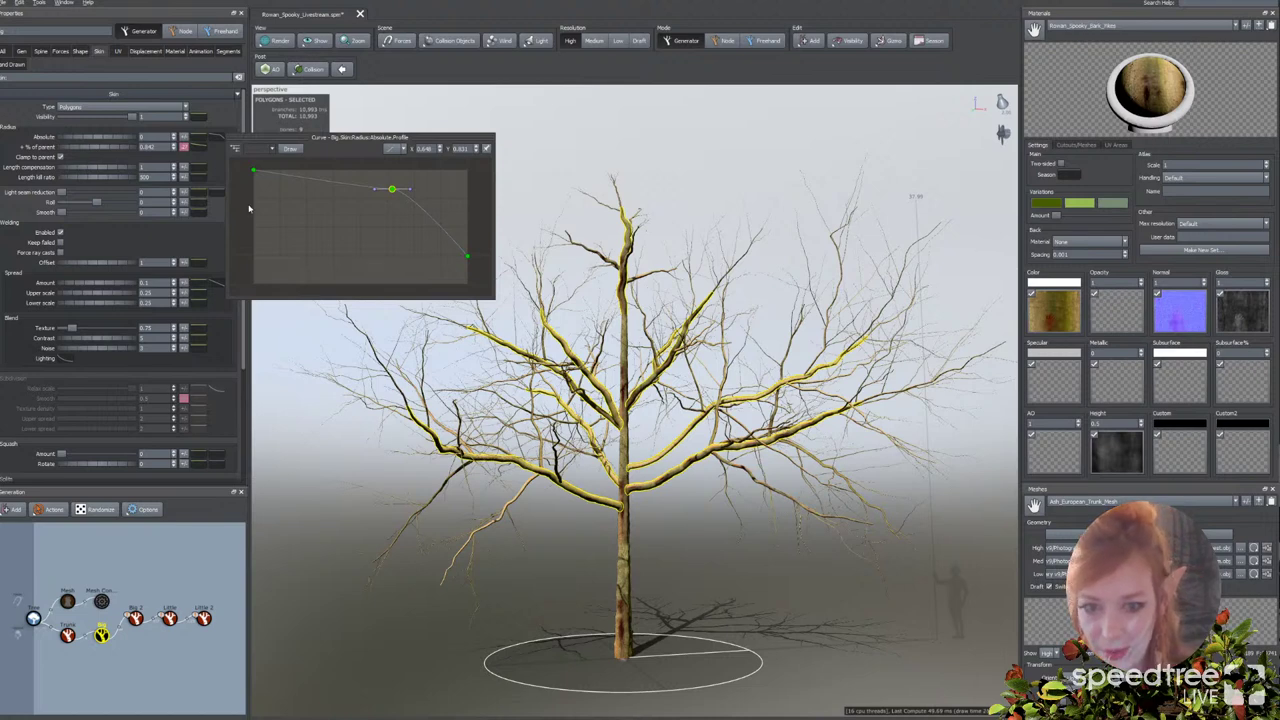
pyautogui.moveTo(392, 189)
pyautogui.mouseDown()
pyautogui.moveTo(403, 189)
pyautogui.moveTo(387, 198)
pyautogui.mouseUp()
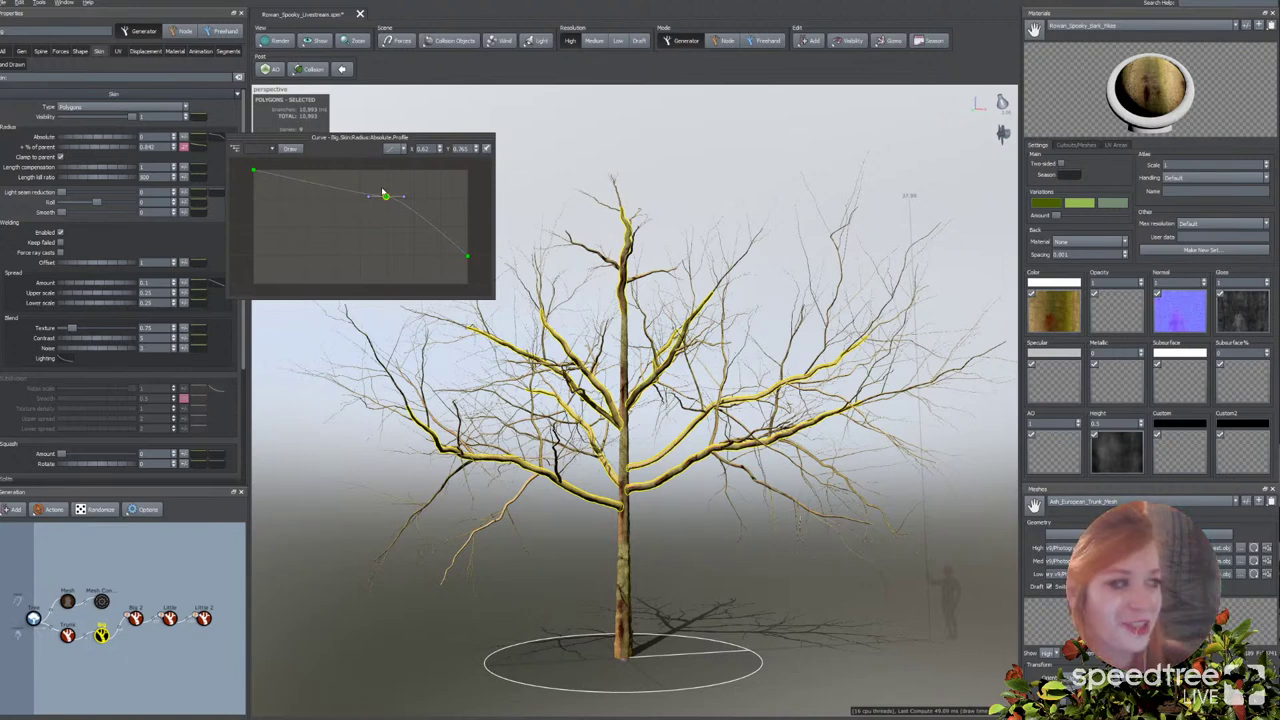
pyautogui.moveTo(384, 192); pyautogui.dragTo(391, 190)
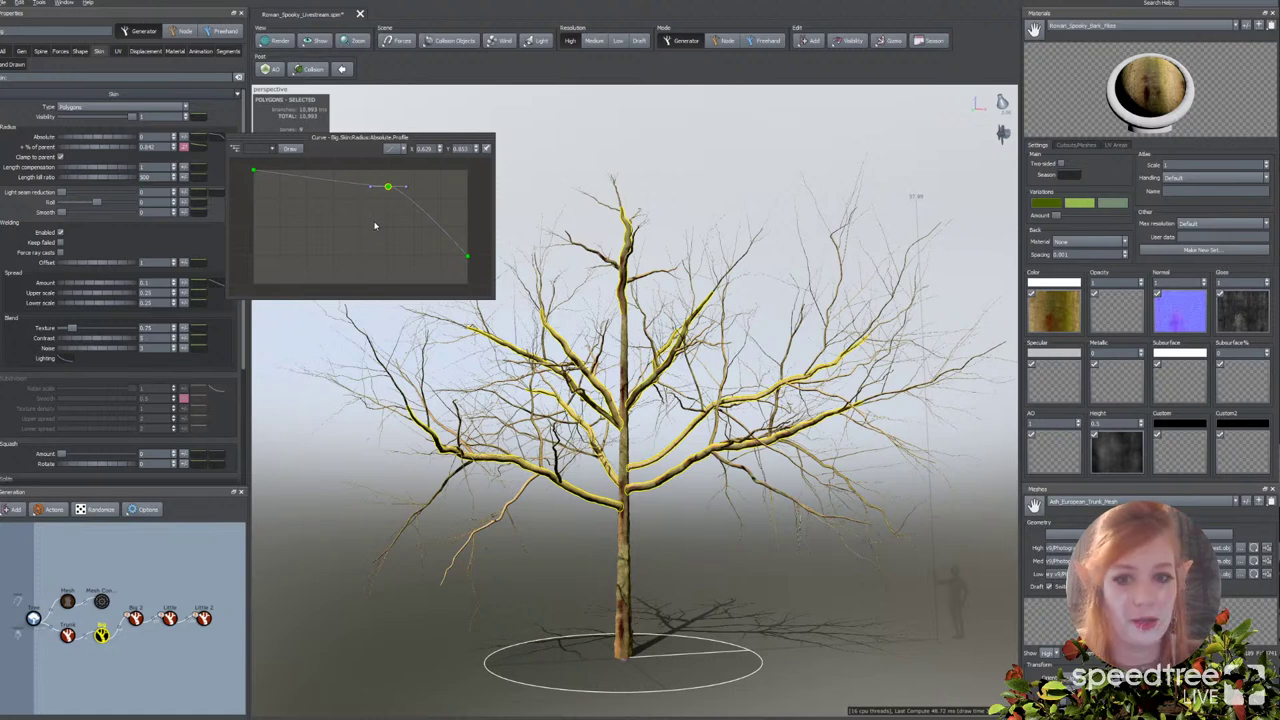
# Step: Tilt the middle point's tangent upward on the Big branches' absolute radius profile curve for a sharper bulge, and check the whole tree
pyautogui.moveTo(388, 189); pyautogui.dragTo(369, 207)
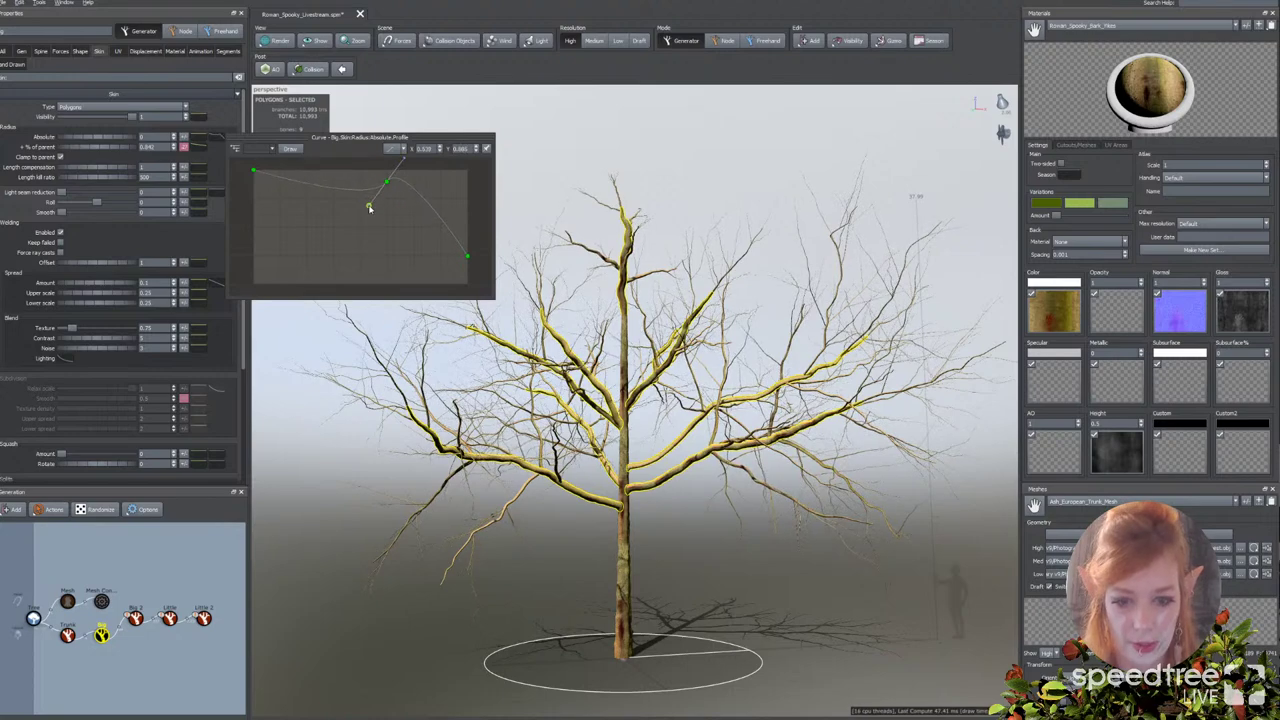
pyautogui.click(144, 443)
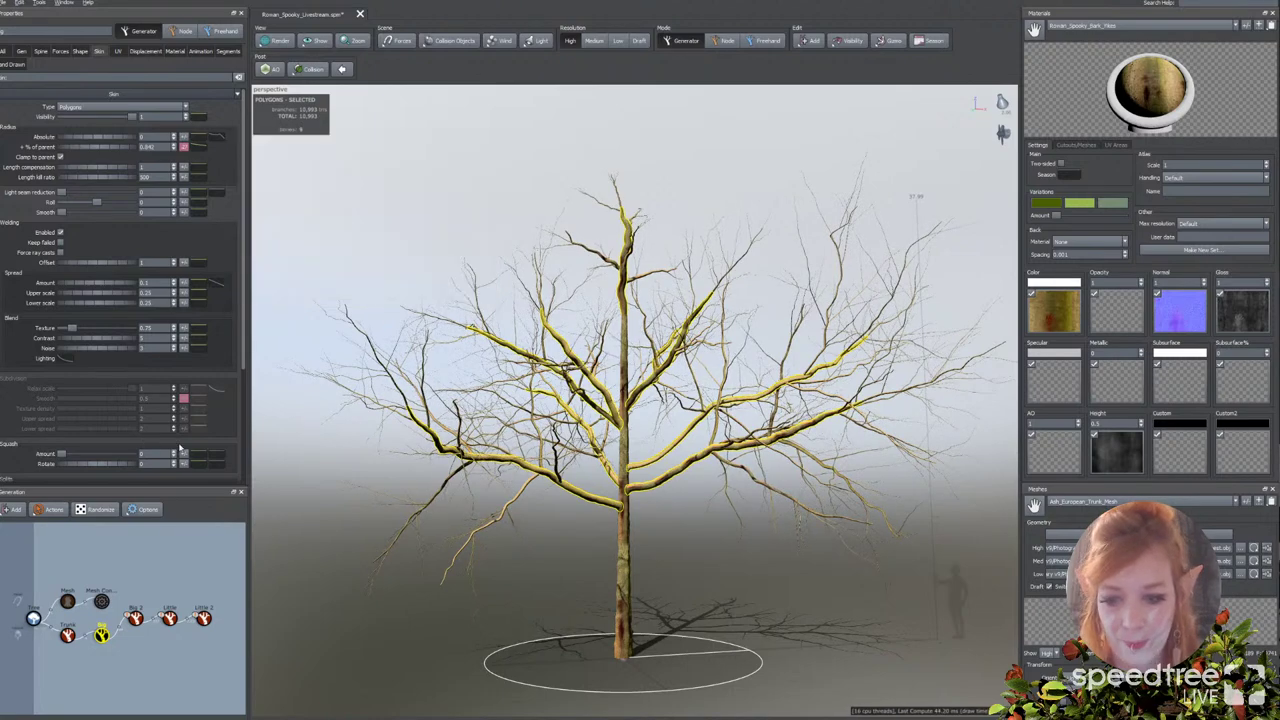
pyautogui.moveTo(427, 461); pyautogui.dragTo(530, 498)
pyautogui.scroll(-3, 518, 477)
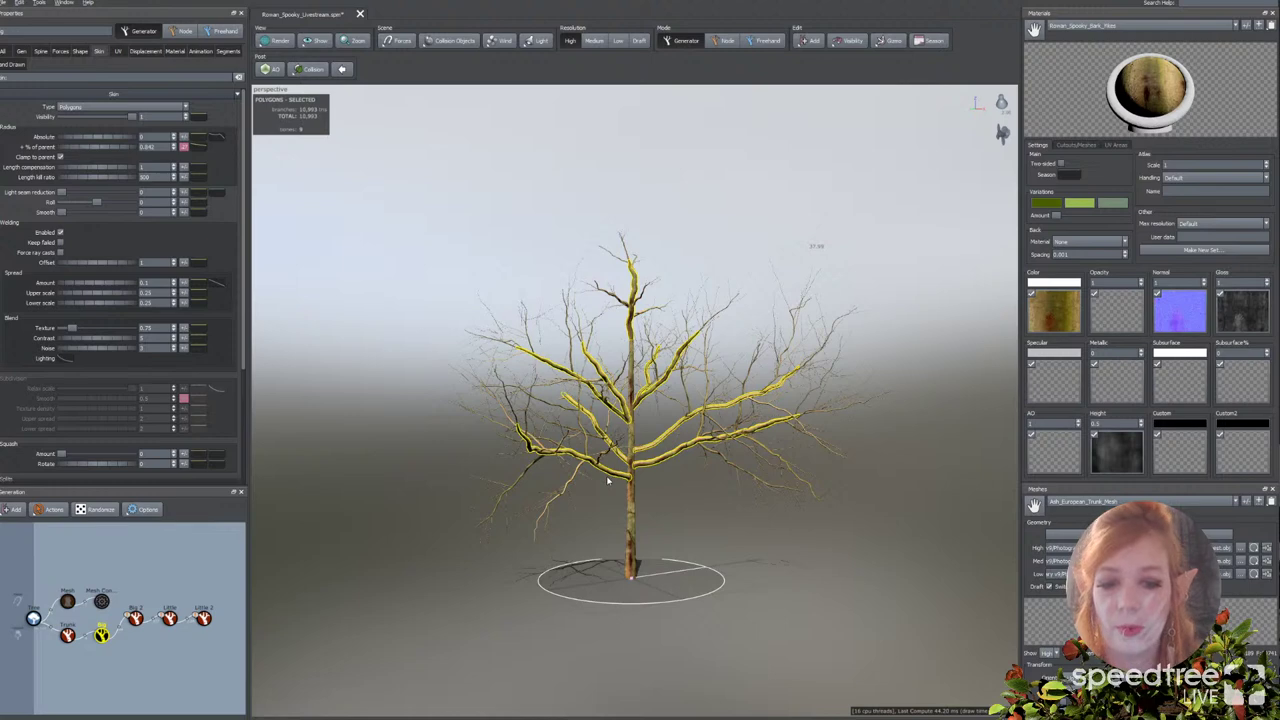
pyautogui.moveTo(577, 452); pyautogui.dragTo(579, 450)
pyautogui.scroll(2, 538, 532)
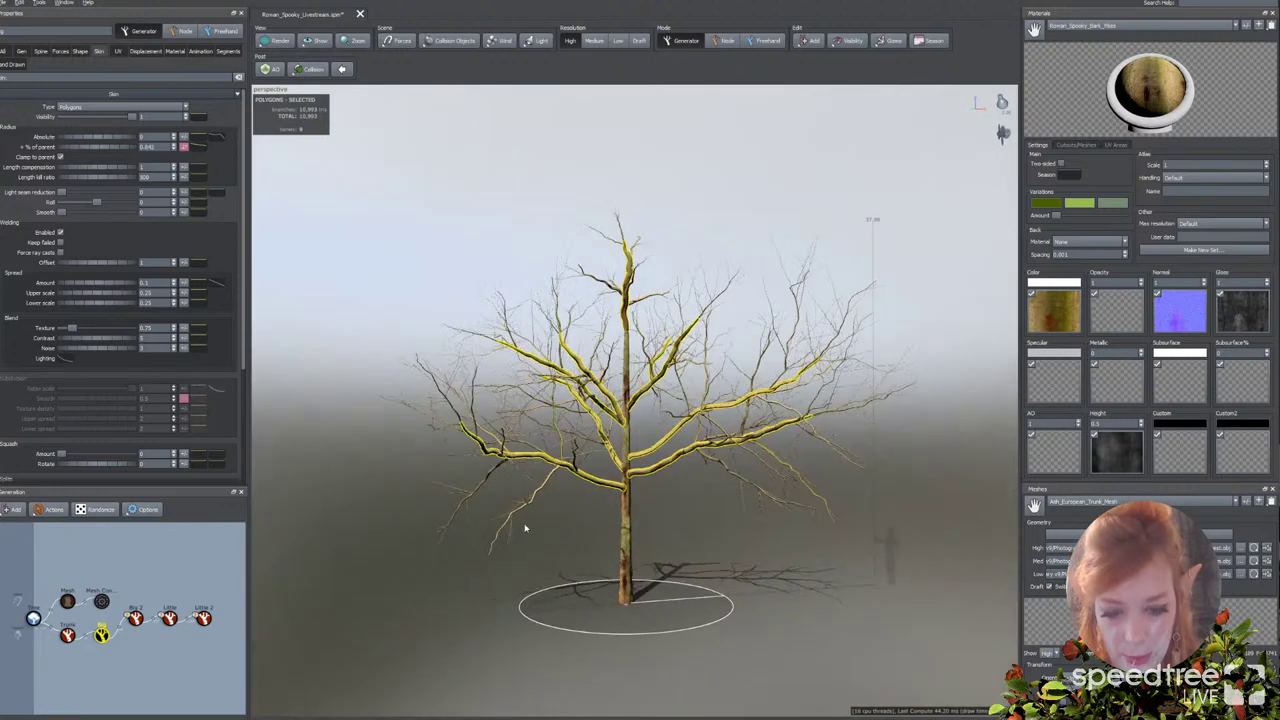
pyautogui.moveTo(527, 526); pyautogui.dragTo(530, 523)
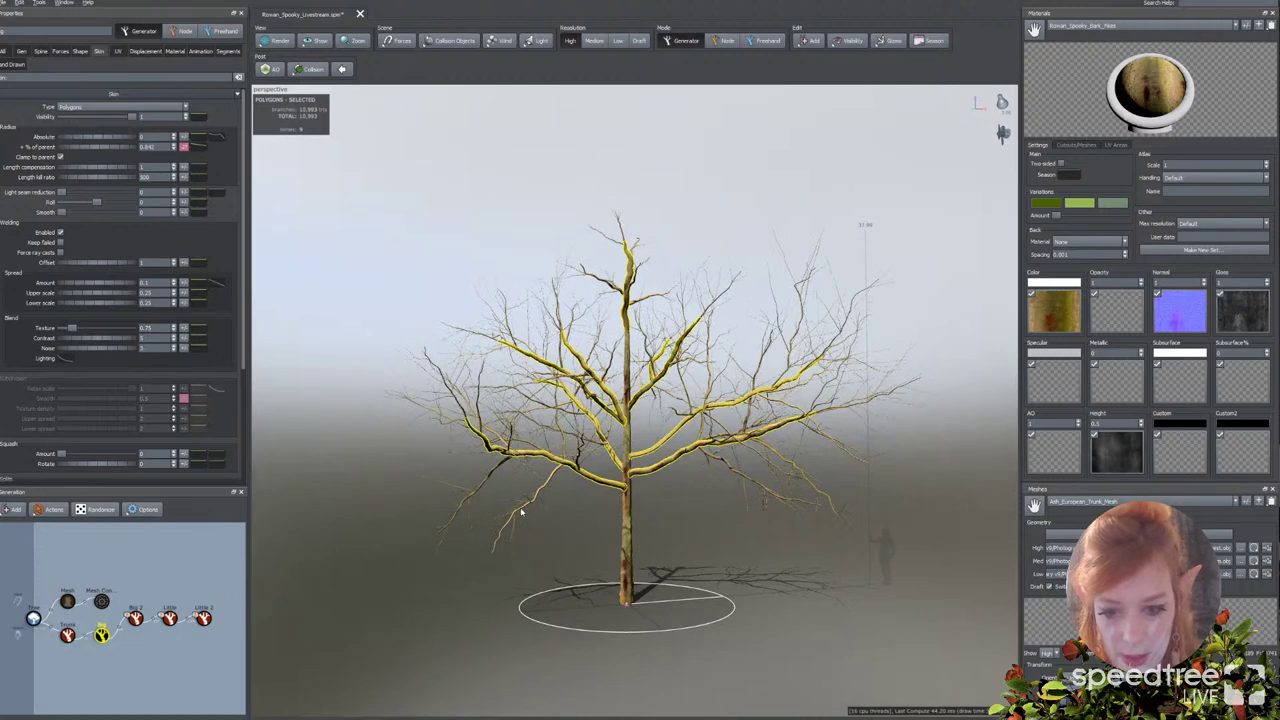
# Step: Set the Little branches' radius percentage of parent to 1
pyautogui.click(169, 618)
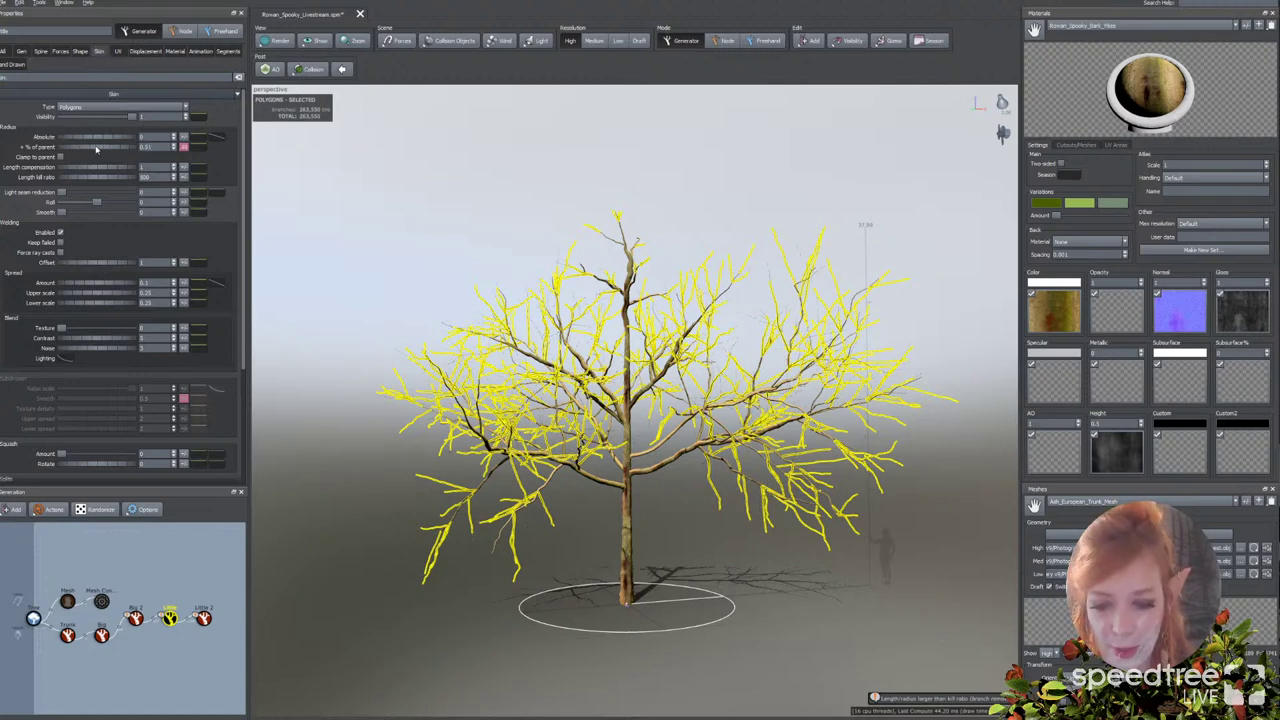
pyautogui.moveTo(97, 149); pyautogui.dragTo(132, 149)
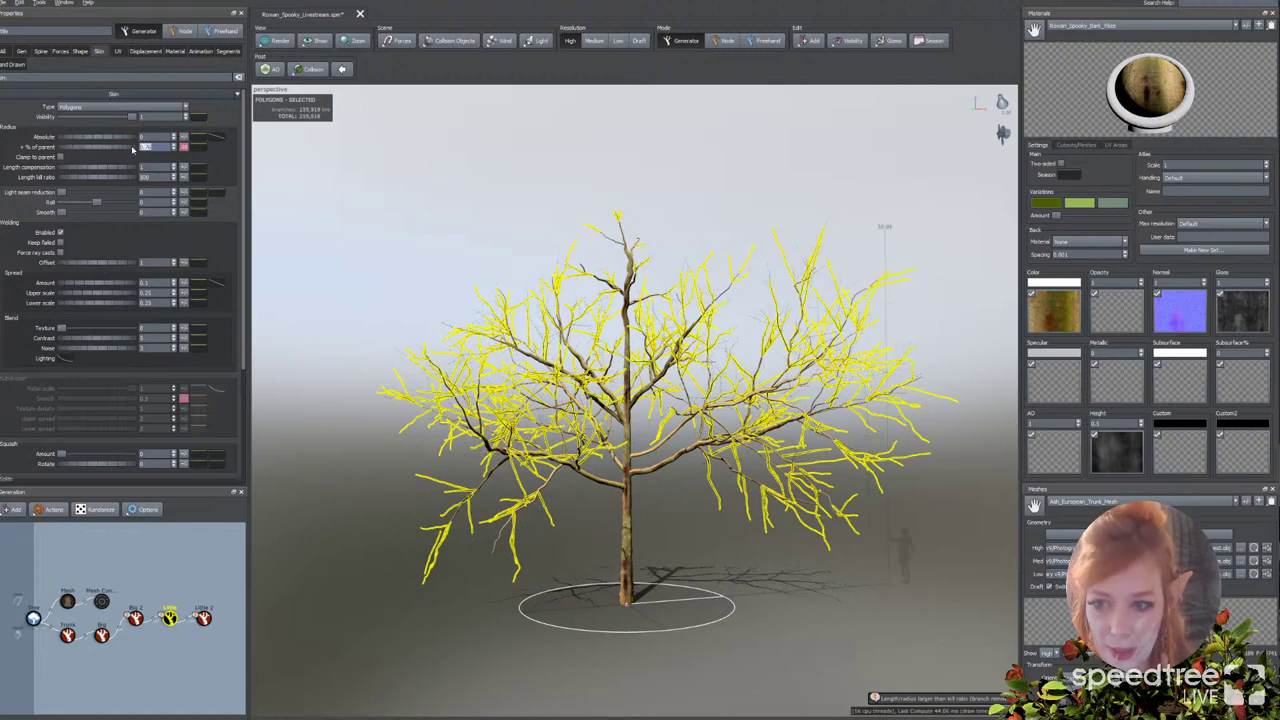
pyautogui.click(370, 438)
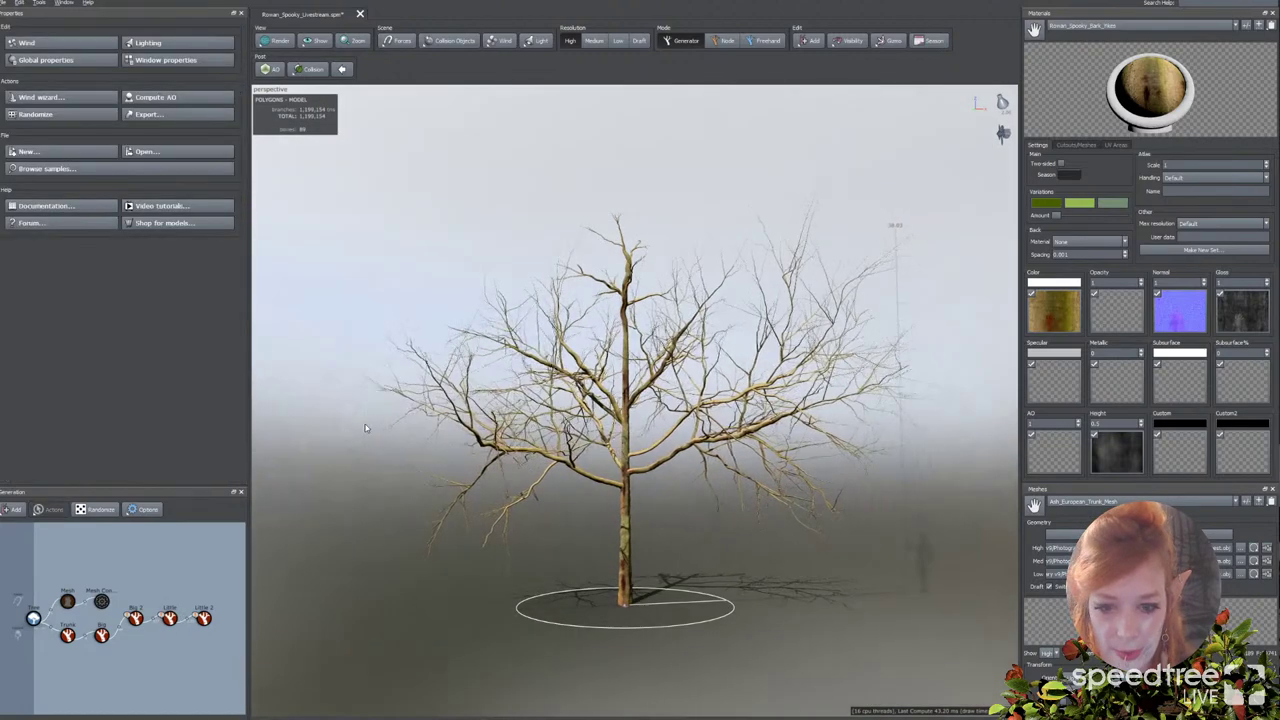
# Step: Raise the end point of the Little branches' absolute radius profile curve to about Y 0.68 and inspect the thicker branch tips
pyautogui.click(169, 617)
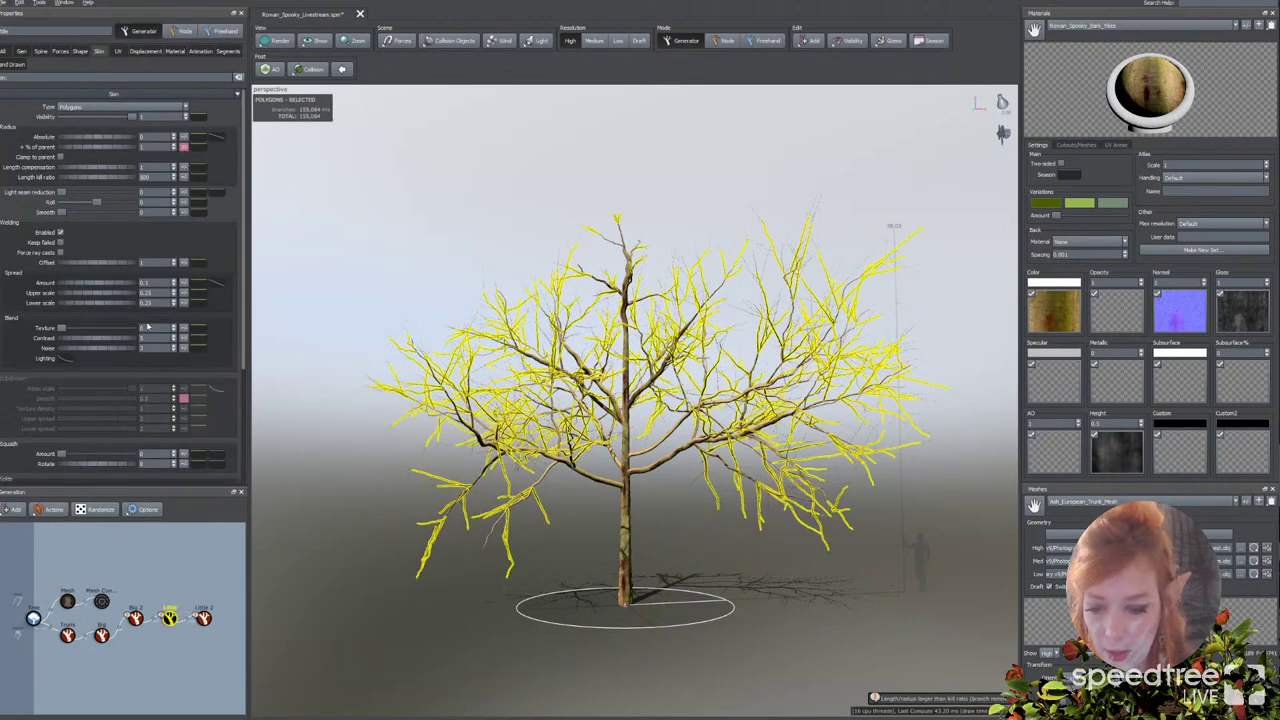
pyautogui.click(217, 138)
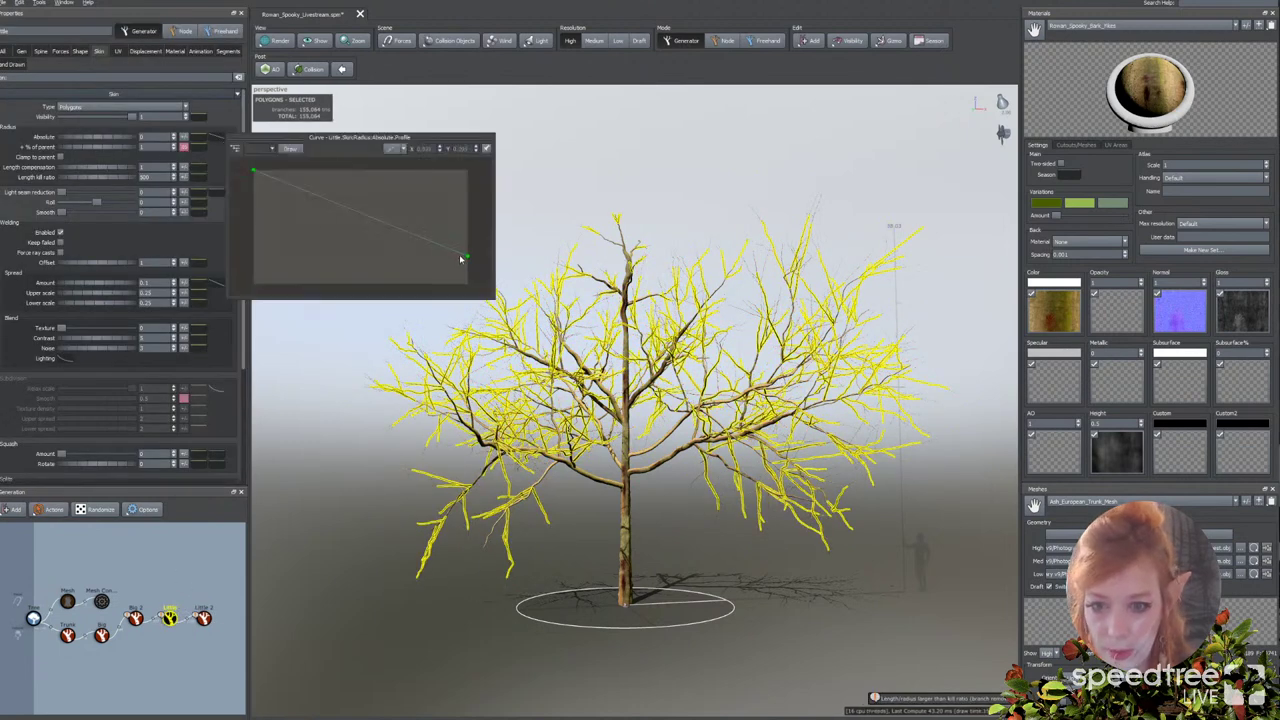
pyautogui.moveTo(462, 258); pyautogui.dragTo(466, 203)
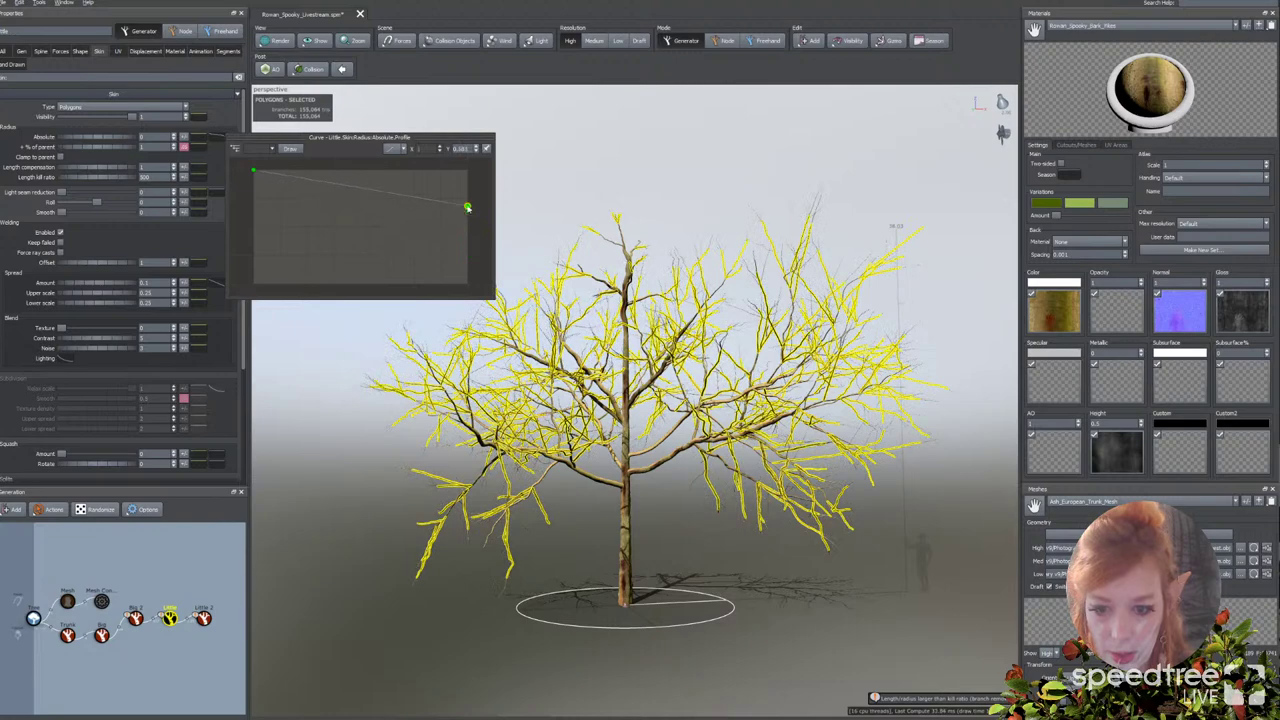
pyautogui.click(333, 461)
pyautogui.scroll(4, 329, 462)
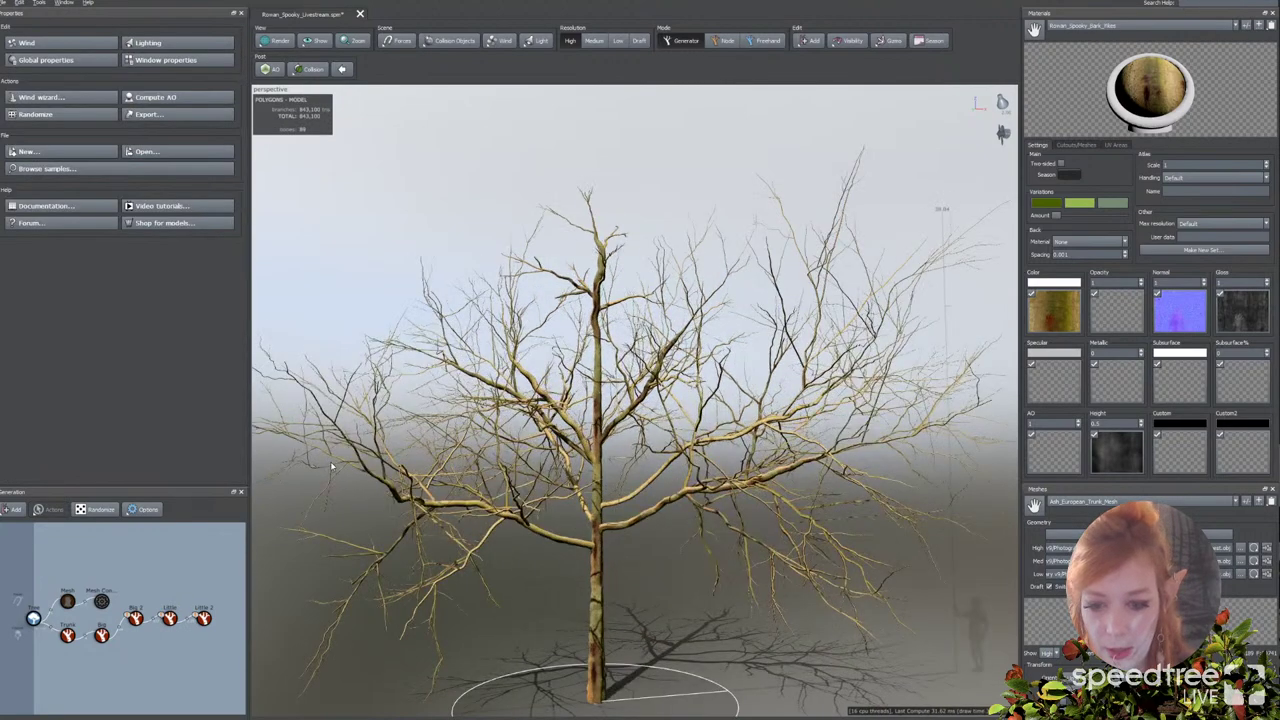
pyautogui.moveTo(333, 465); pyautogui.dragTo(363, 450)
pyautogui.moveTo(338, 538); pyautogui.dragTo(593, 490)
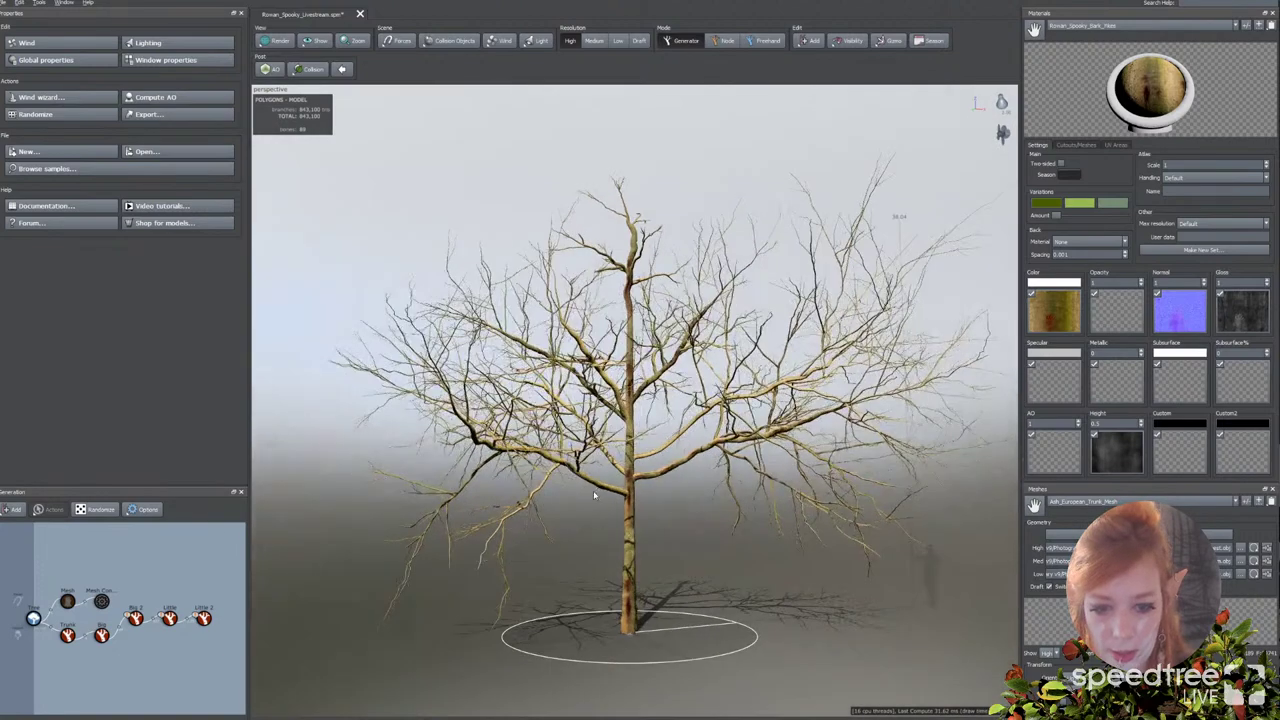
# Step: Give the Big branches' radius percentage of parent a variance of about 0.39 and strongly raise its Favor outliers setting
pyautogui.click(593, 490)
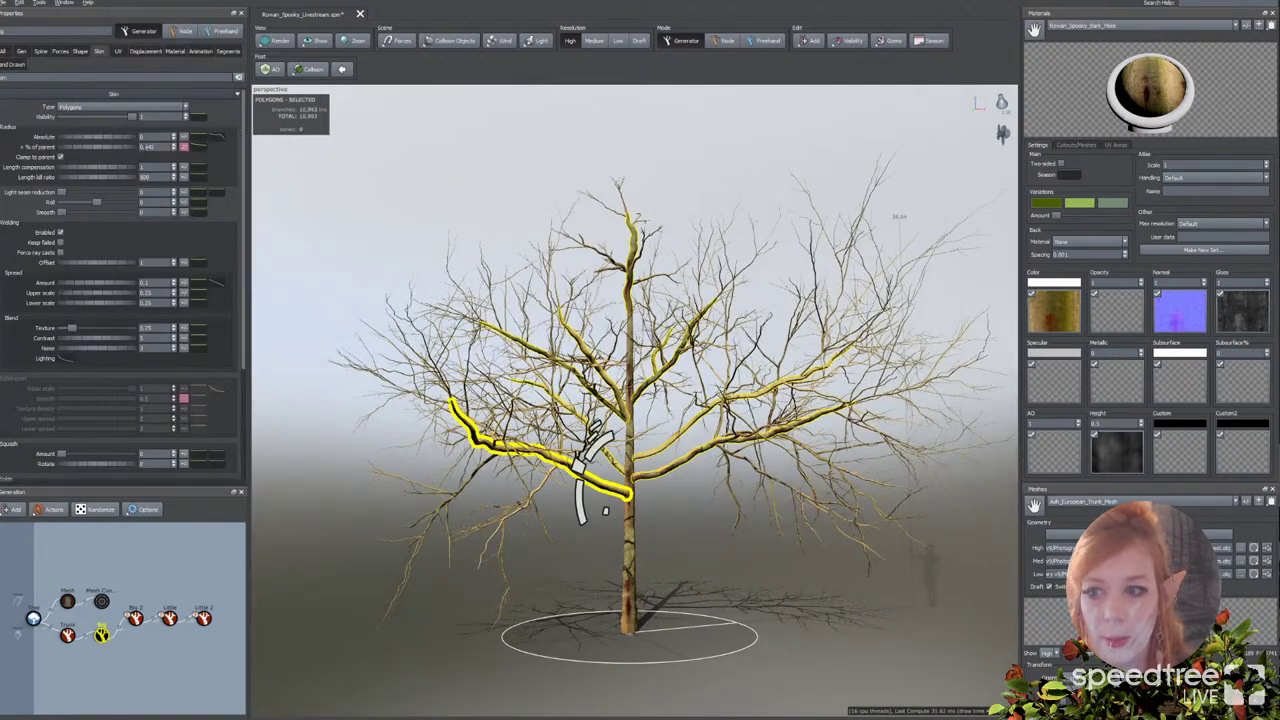
pyautogui.click(186, 147)
pyautogui.moveTo(248, 162); pyautogui.dragTo(309, 164)
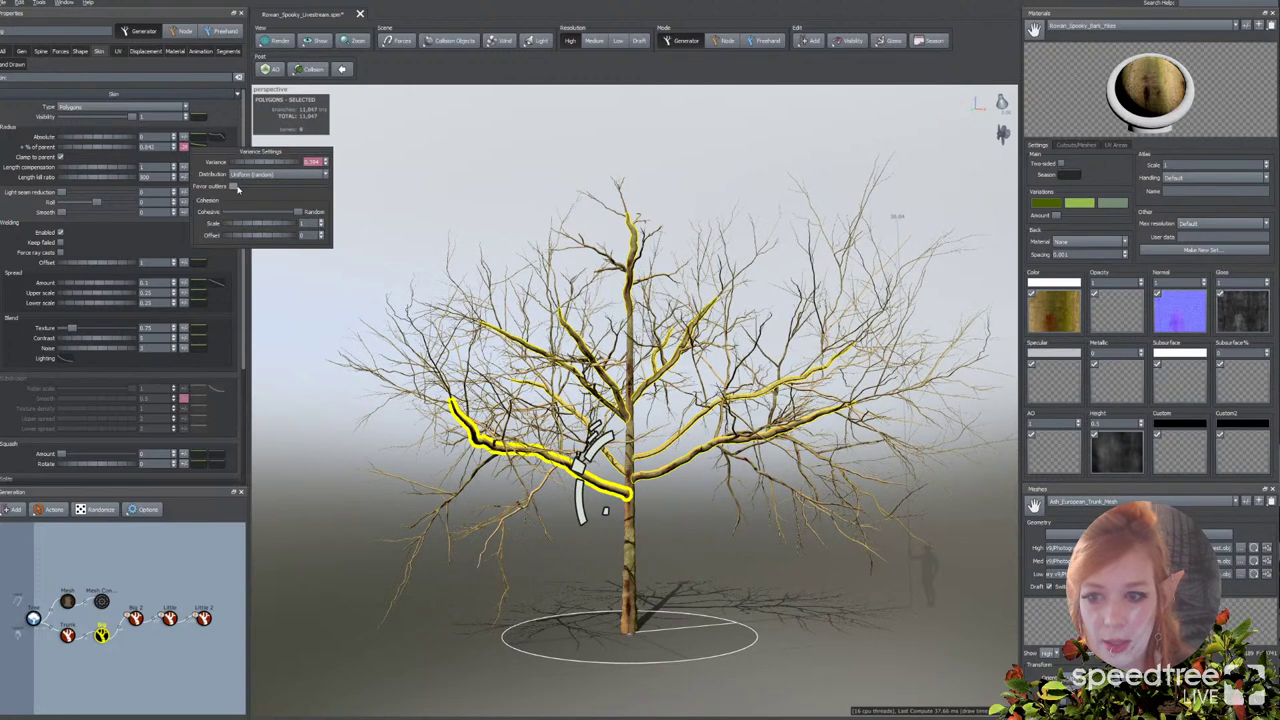
pyautogui.moveTo(234, 187); pyautogui.dragTo(288, 186)
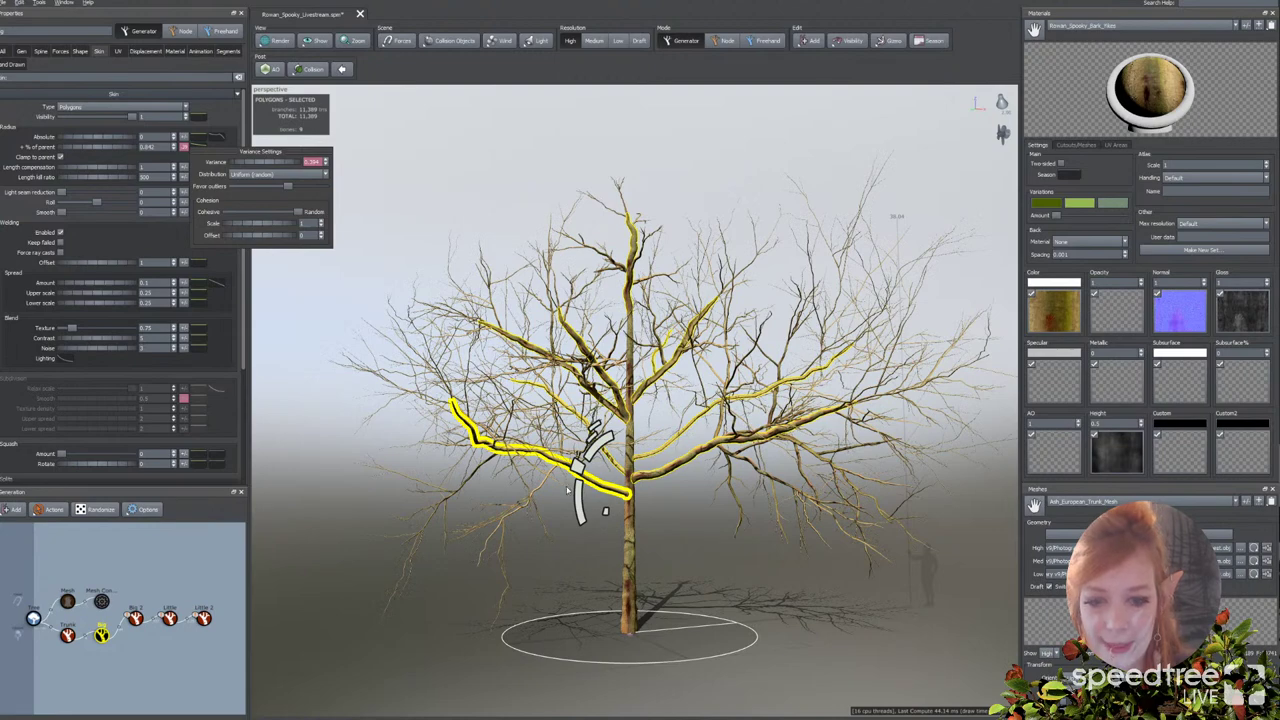
pyautogui.click(390, 450)
pyautogui.moveTo(405, 443); pyautogui.dragTo(393, 440)
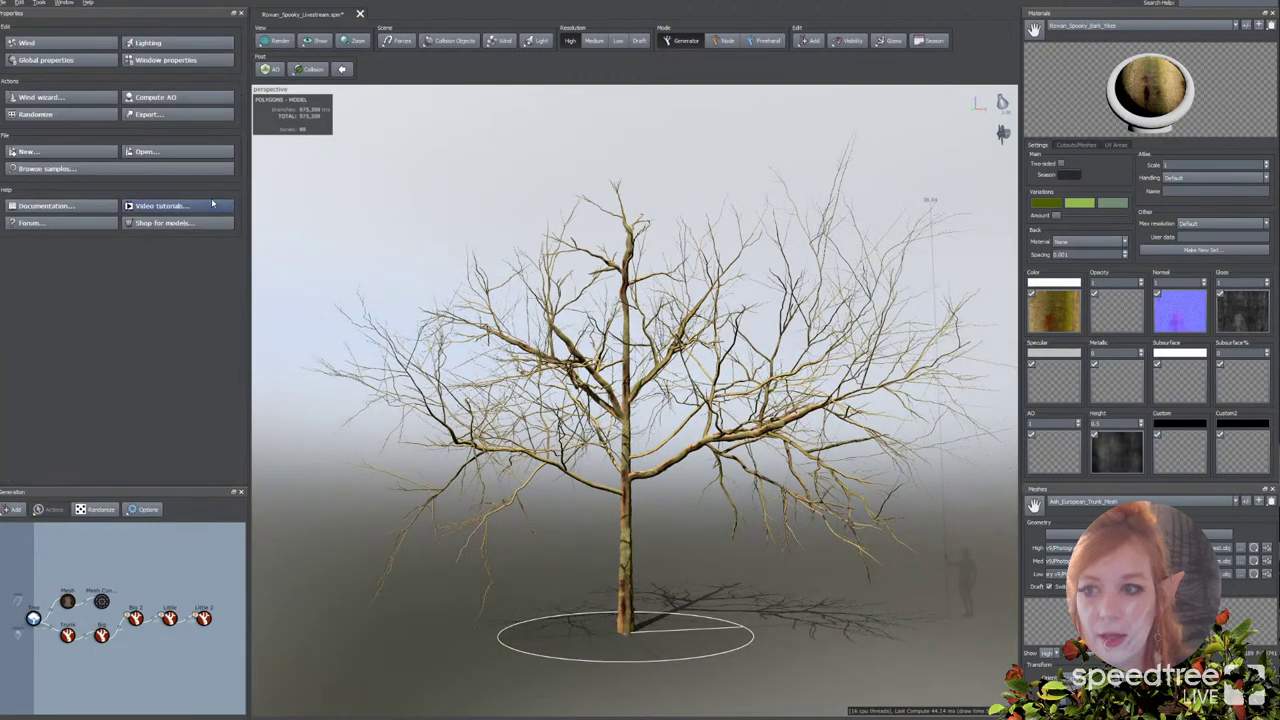
# Step: Enlarge the generator graph's area and look through the Shape Control style options of the Big branches
pyautogui.moveTo(97, 488); pyautogui.dragTo(97, 368)
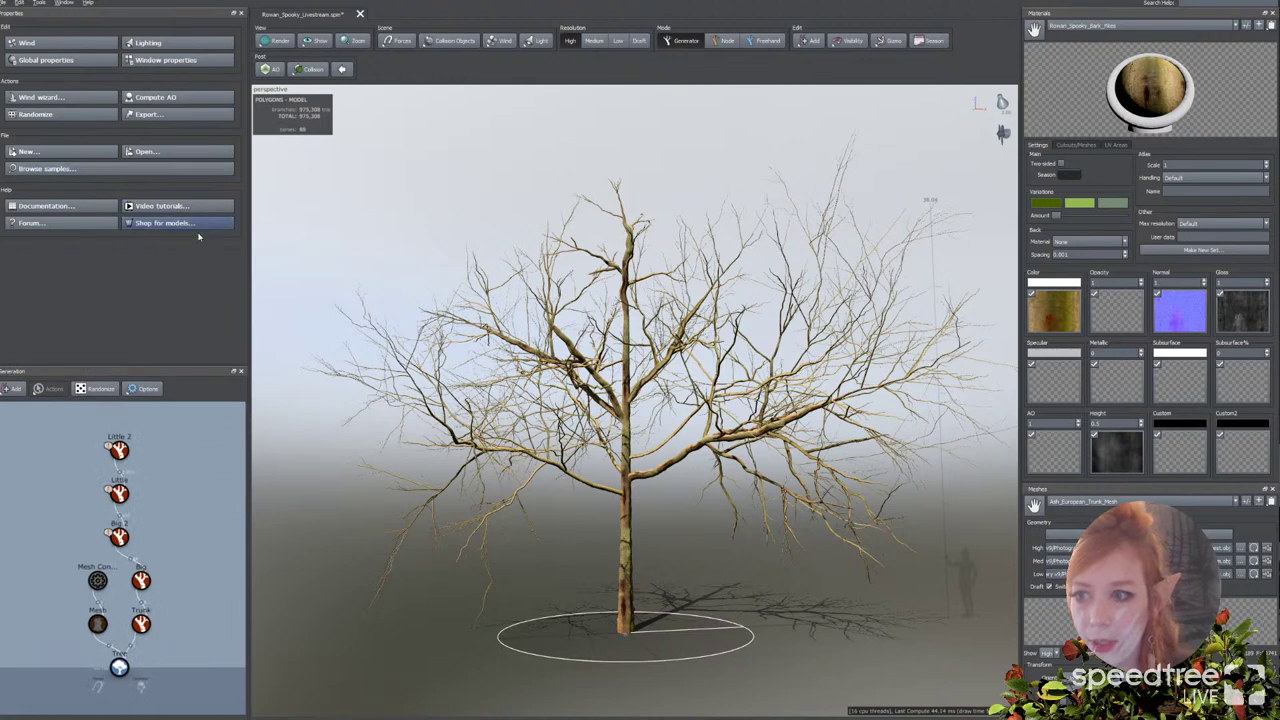
pyautogui.click(604, 392)
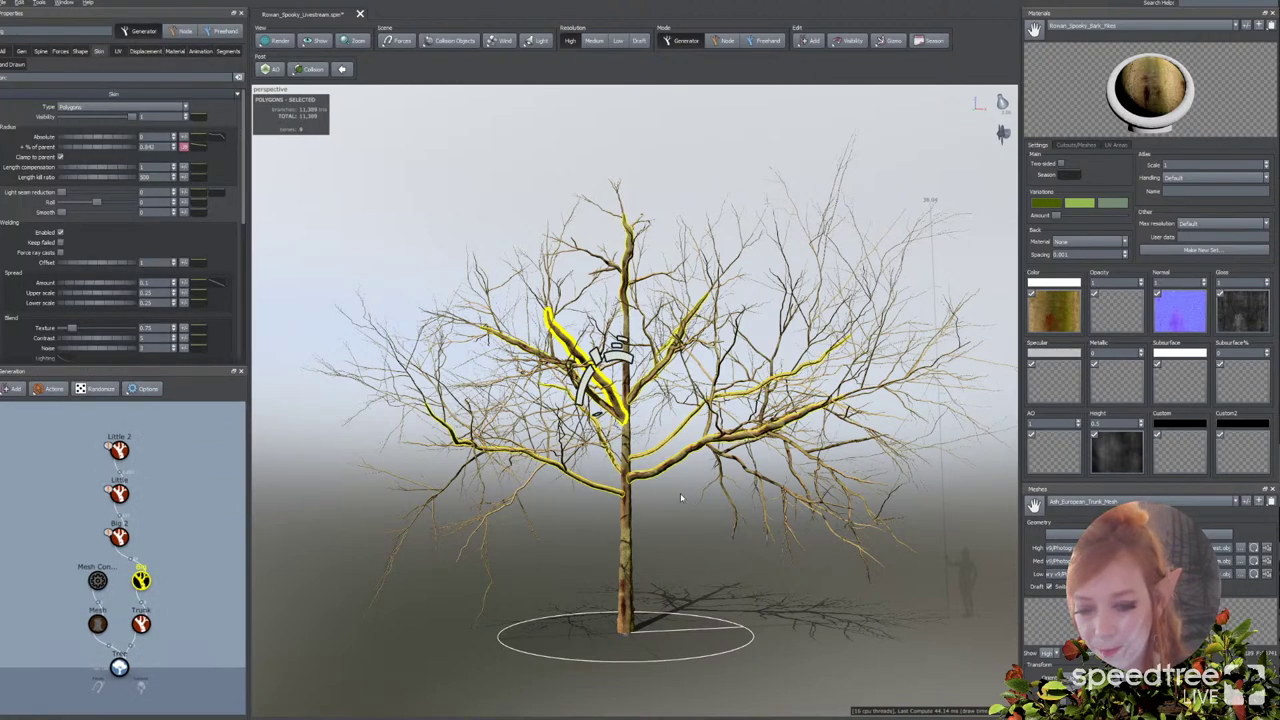
pyautogui.click(78, 52)
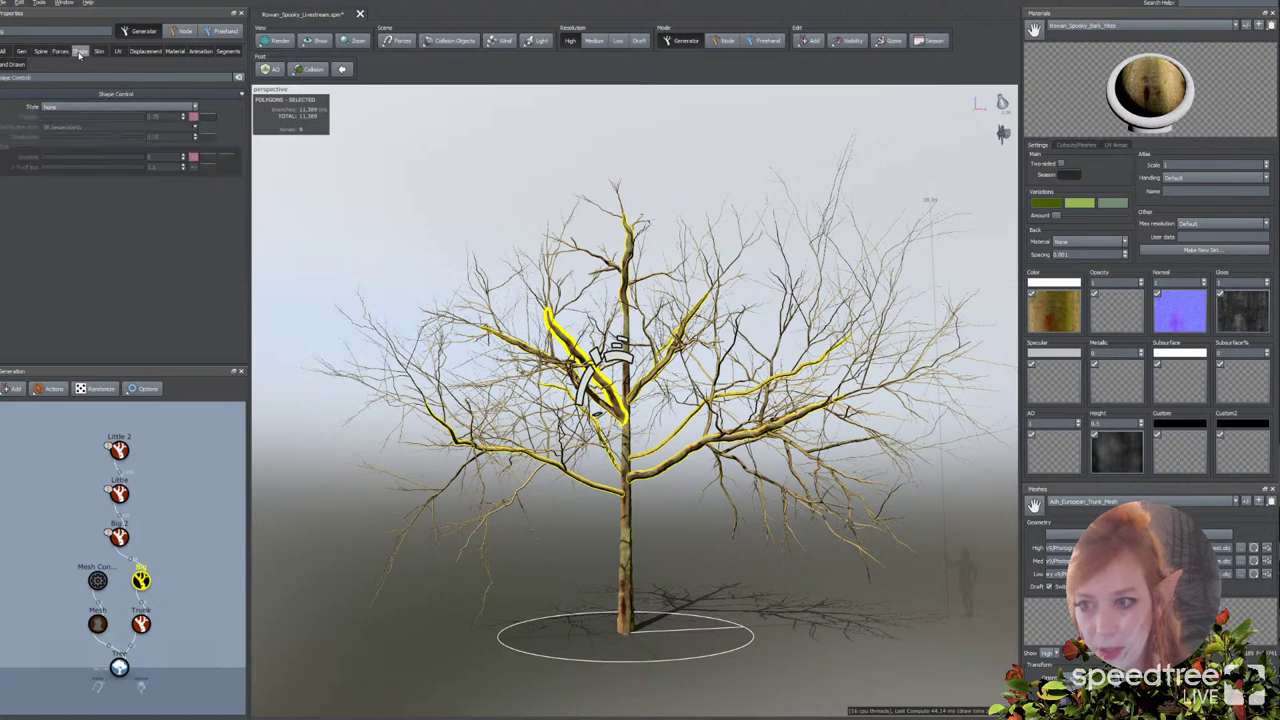
pyautogui.click(65, 111)
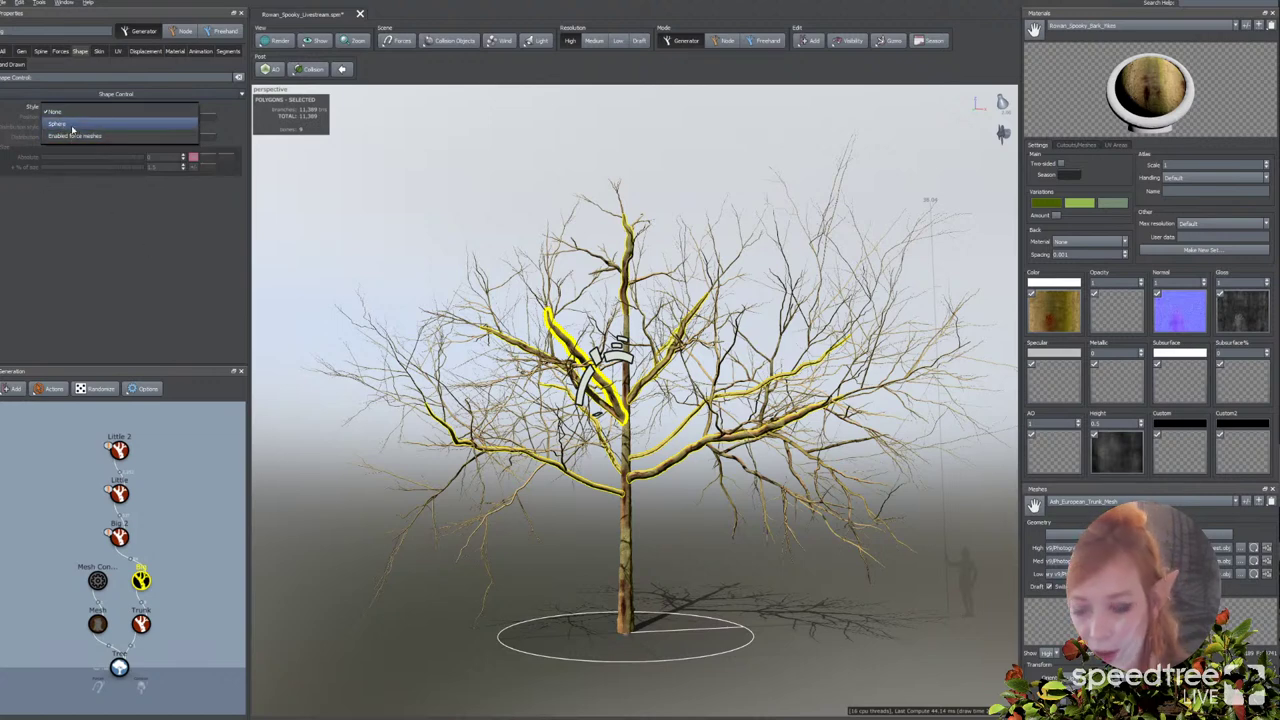
pyautogui.click(366, 164)
pyautogui.click(366, 164)
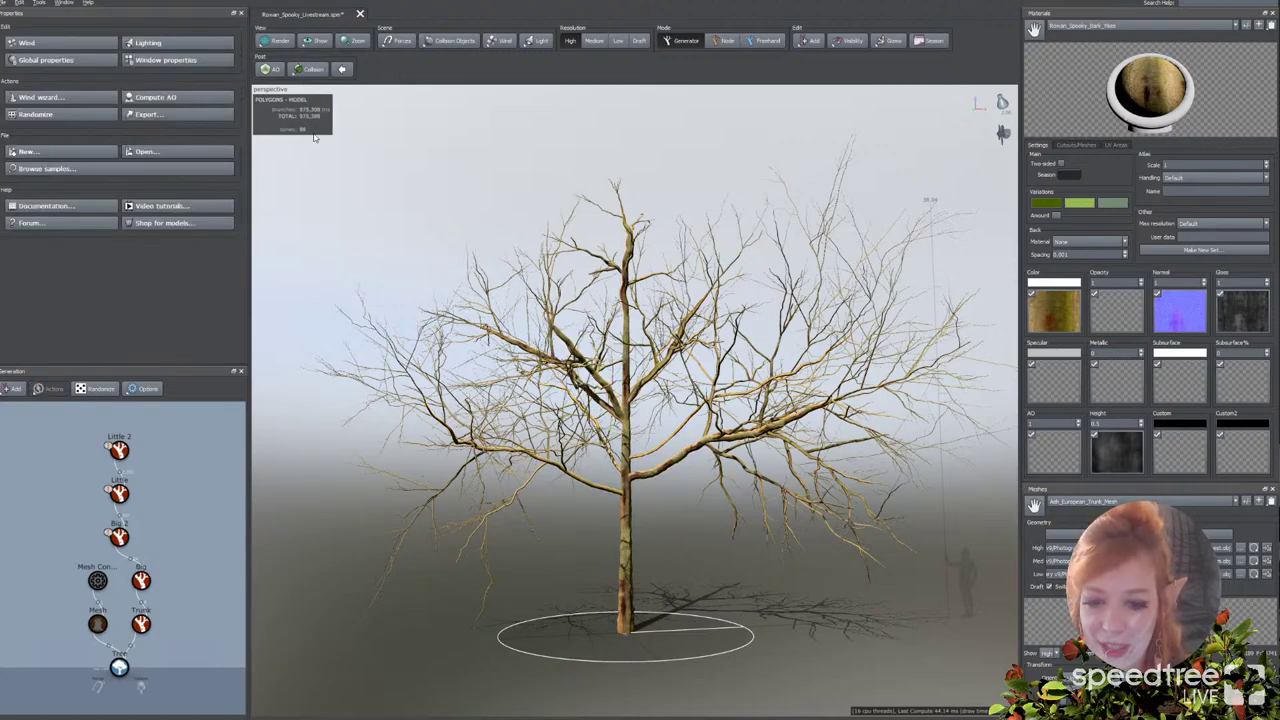
# Step: Show the tree as a wireframe mesh and examine the polygon density of the trunk and branches up close
pyautogui.moveTo(588, 450)
pyautogui.mouseDown()
pyautogui.moveTo(680, 475)
pyautogui.moveTo(590, 454)
pyautogui.mouseUp()
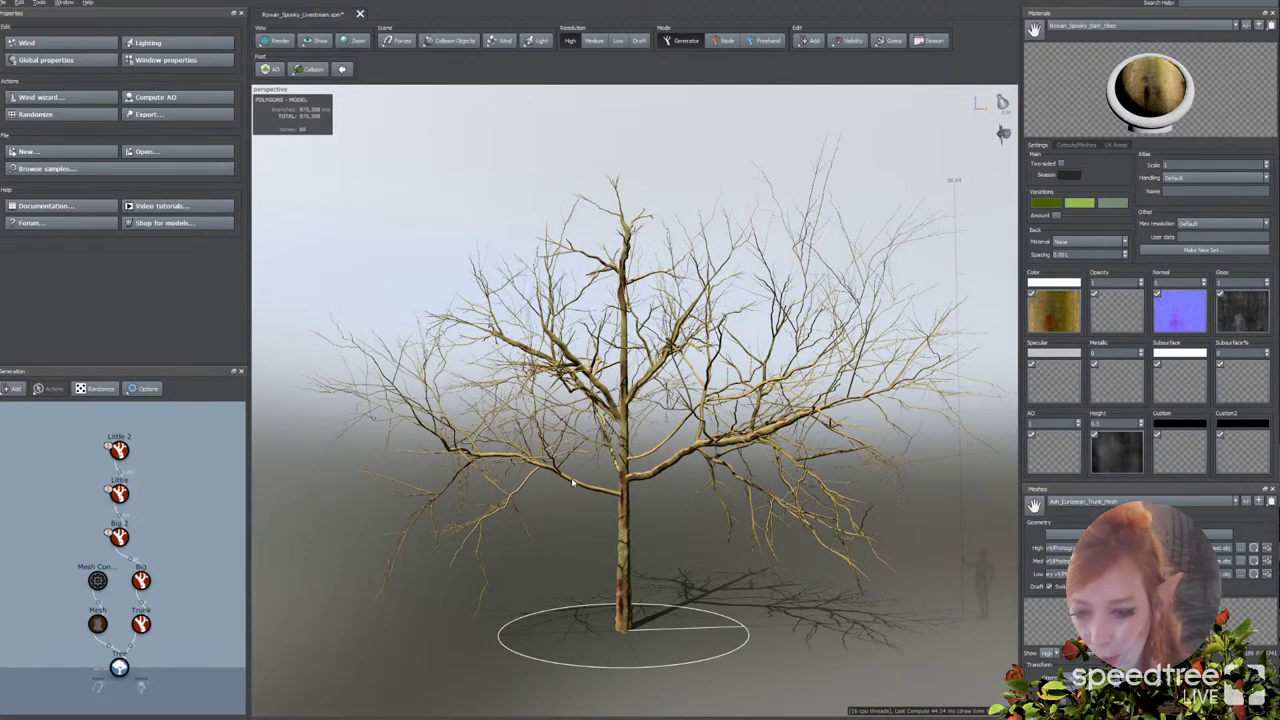
pyautogui.moveTo(580, 480)
pyautogui.mouseDown()
pyautogui.moveTo(622, 478)
pyautogui.moveTo(546, 481)
pyautogui.moveTo(578, 480)
pyautogui.mouseUp()
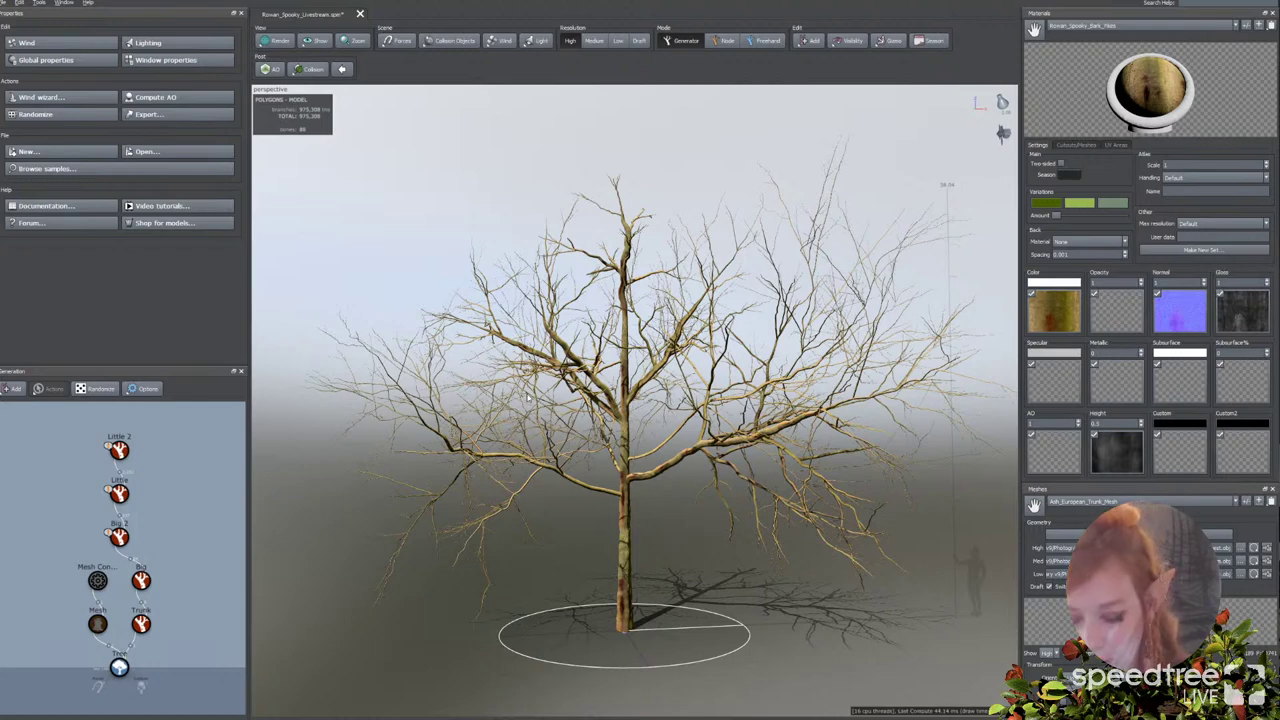
pyautogui.moveTo(583, 493); pyautogui.dragTo(589, 476)
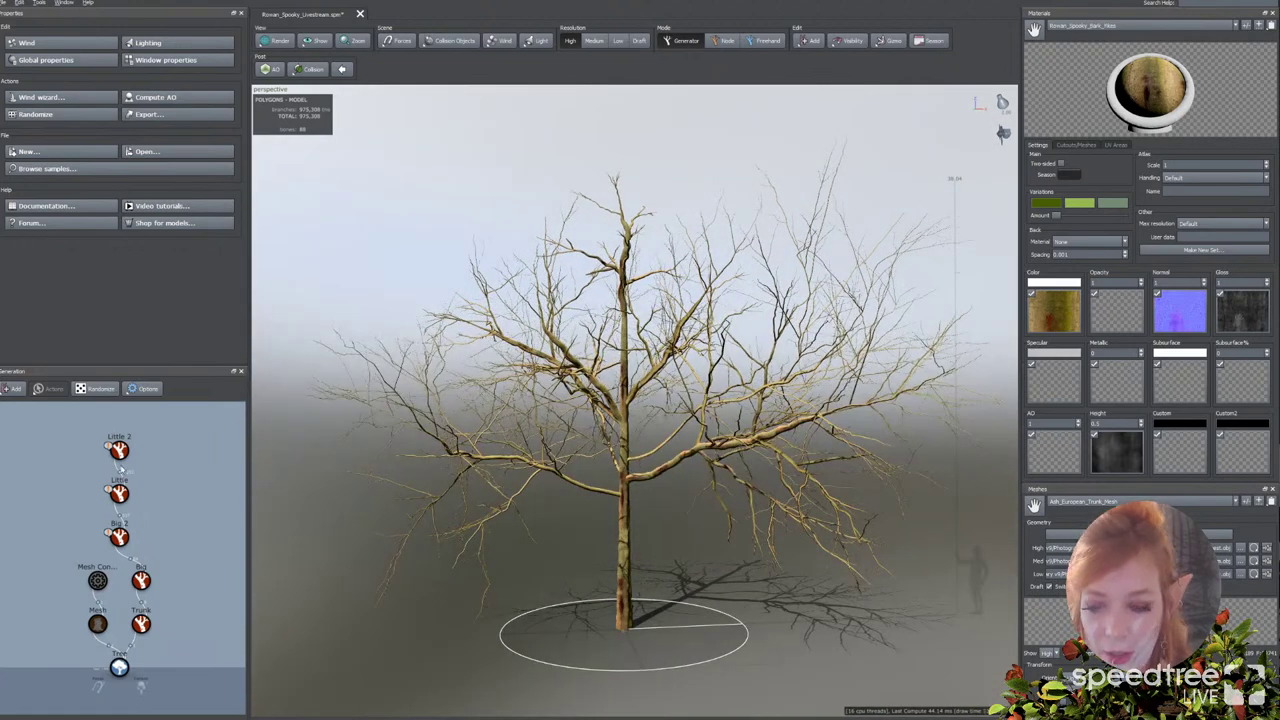
pyautogui.click(276, 40)
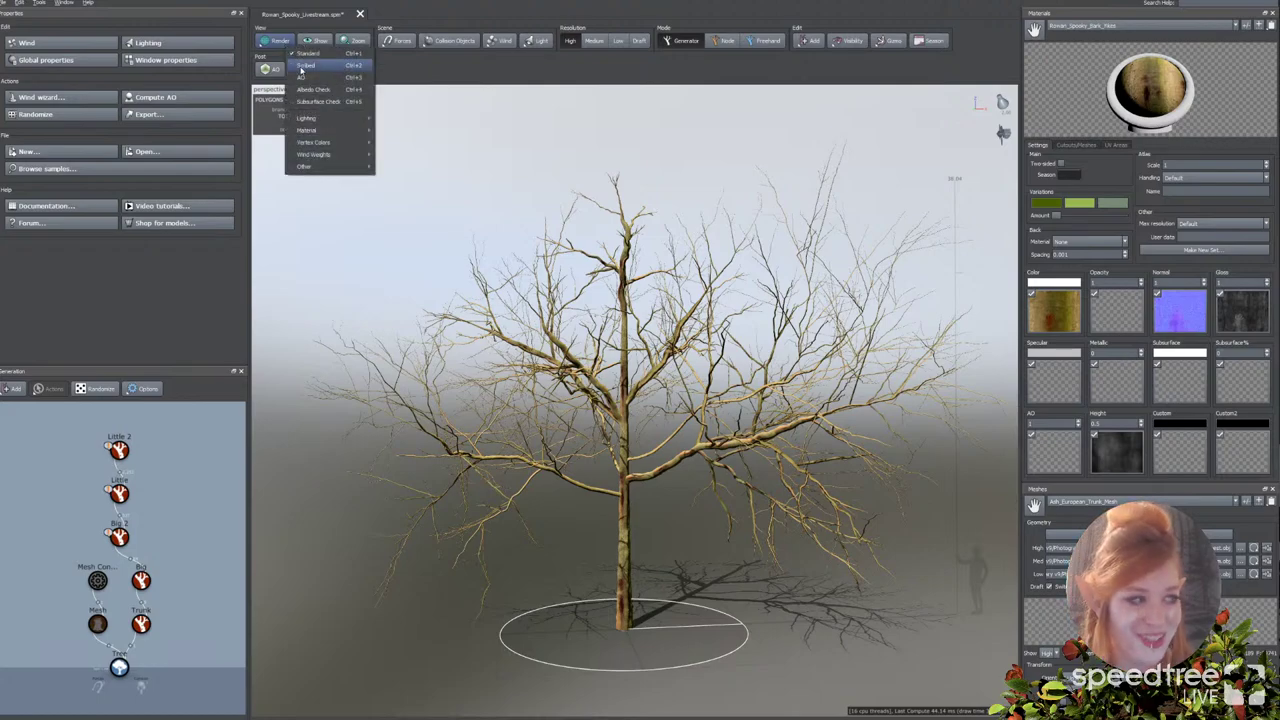
pyautogui.click(303, 66)
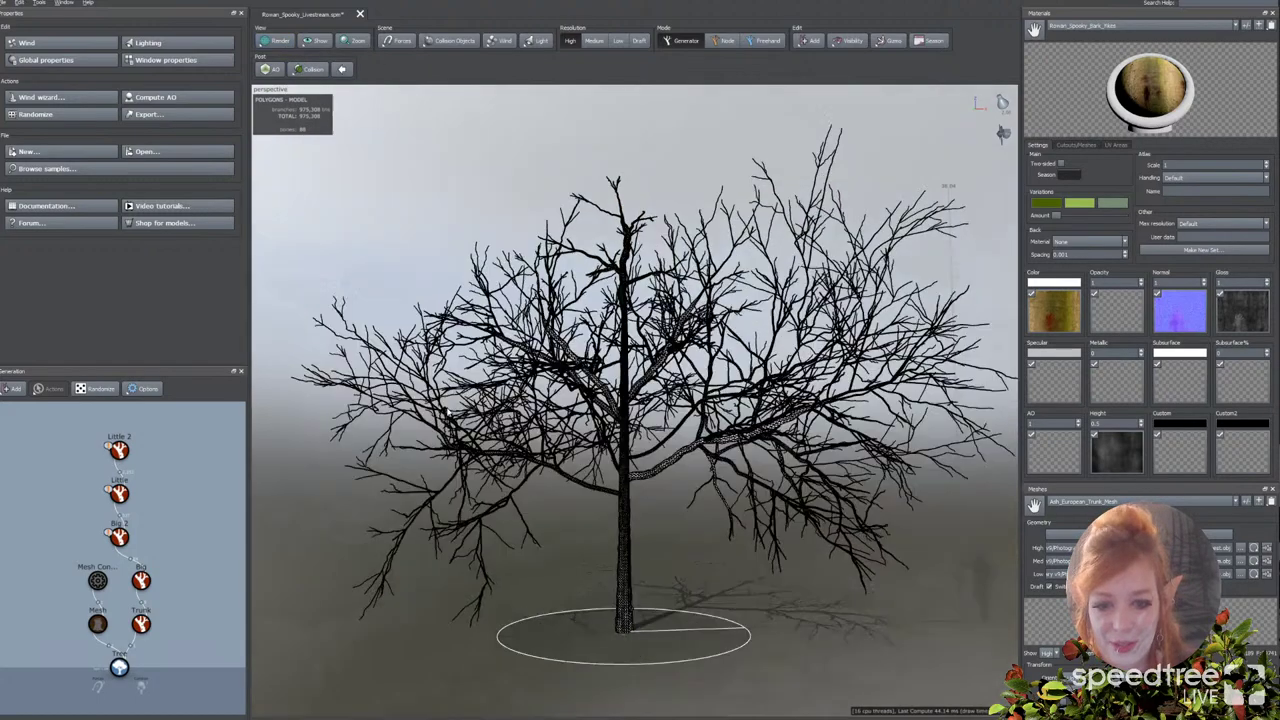
pyautogui.scroll(5, 635, 400)
pyautogui.scroll(1, 446, 440)
pyautogui.moveTo(583, 499); pyautogui.dragTo(615, 457, button='middle')
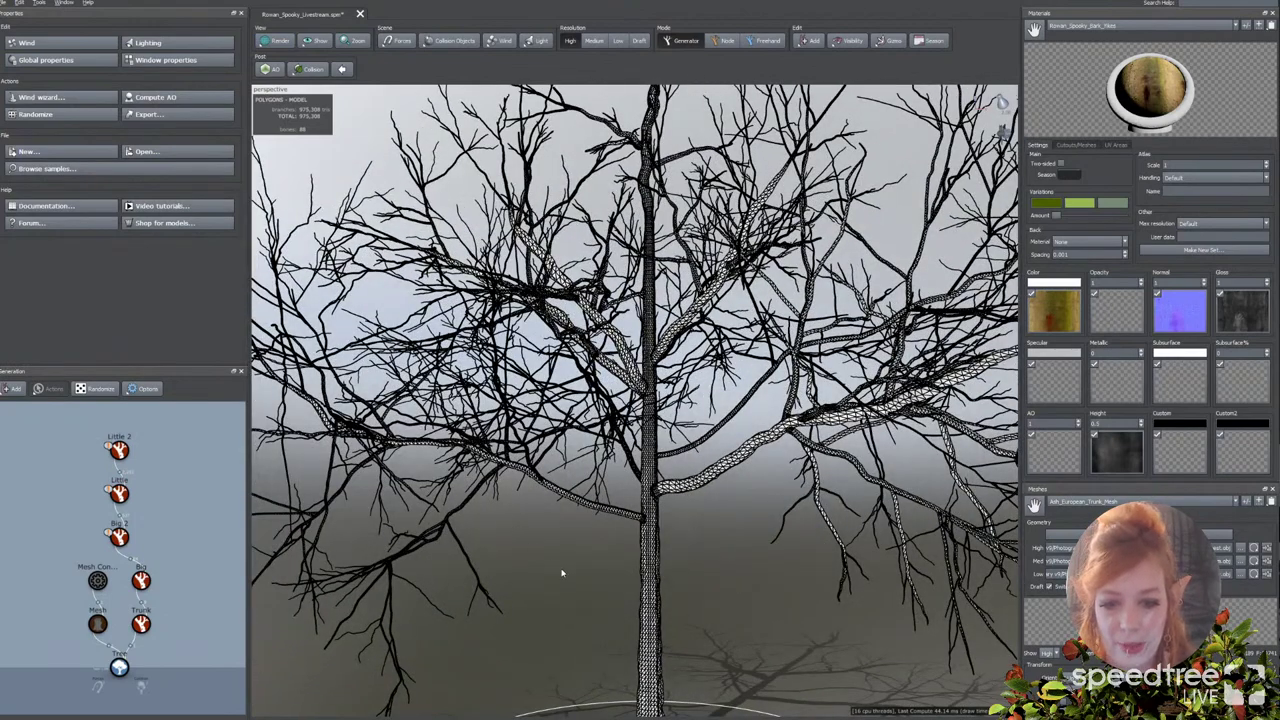
pyautogui.moveTo(562, 573); pyautogui.dragTo(547, 549)
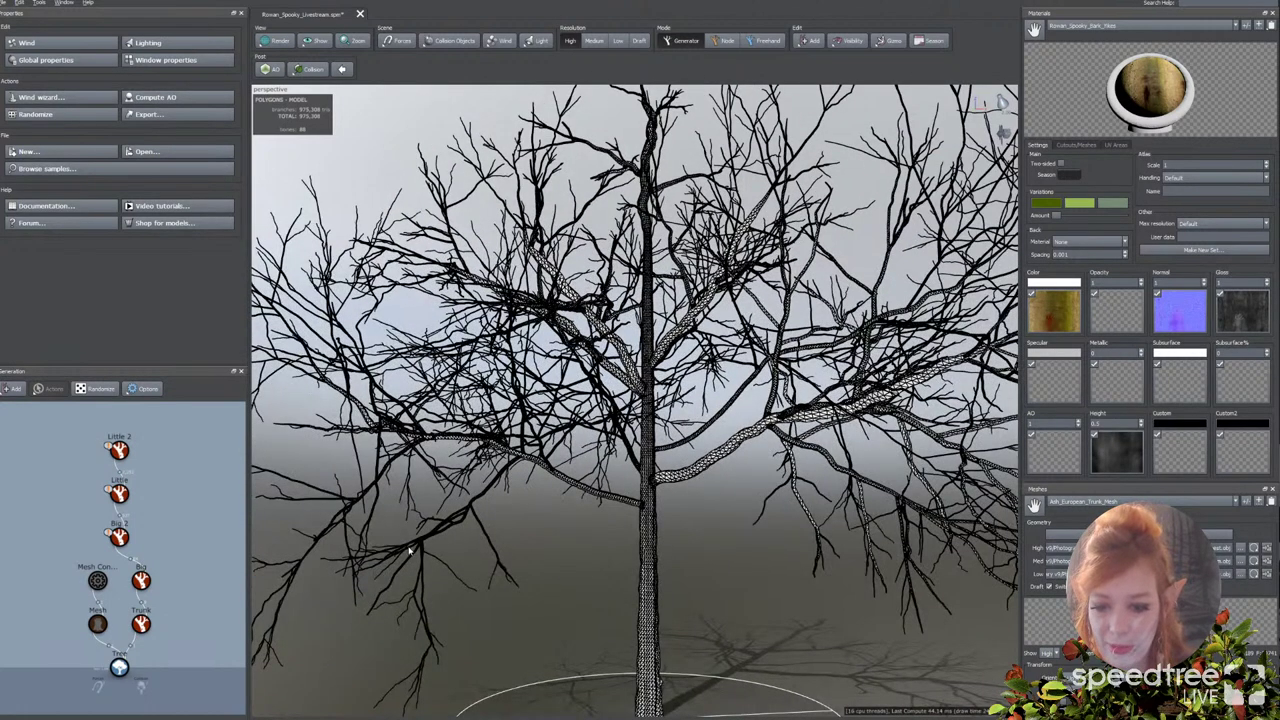
# Step: Compare the wireframe mesh at medium resolution with the high resolution
pyautogui.press('2')
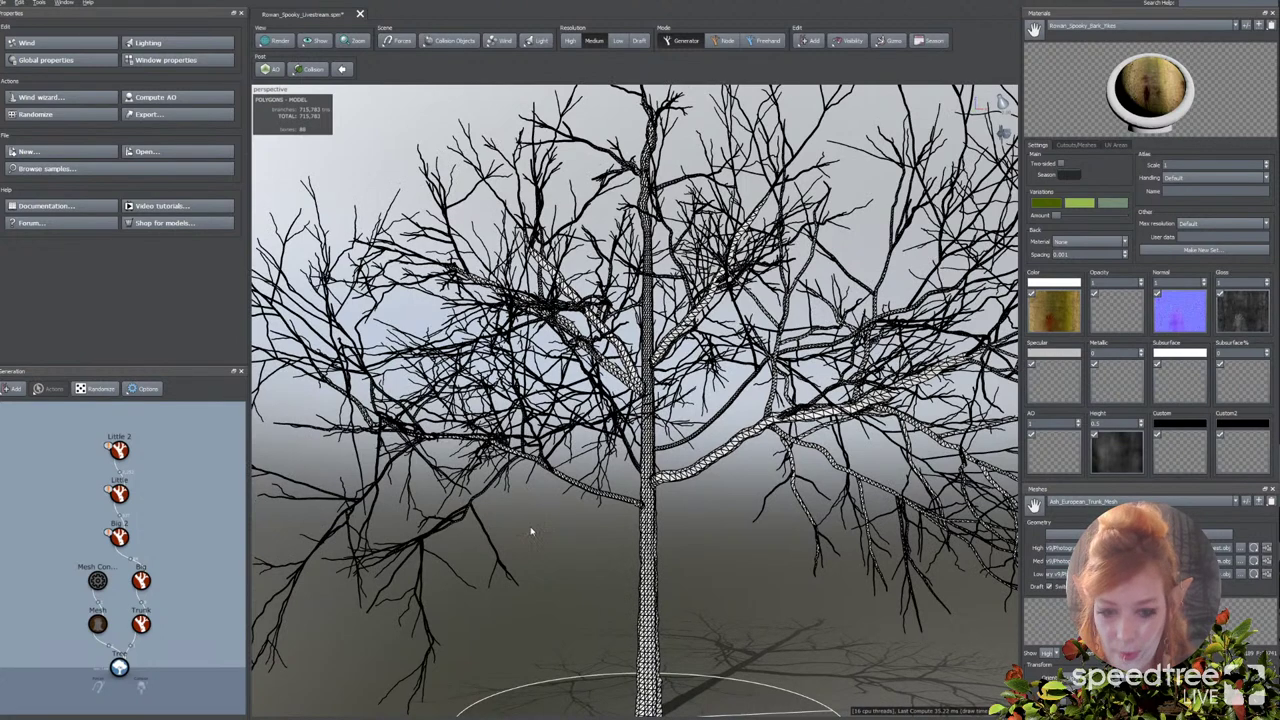
pyautogui.click(572, 41)
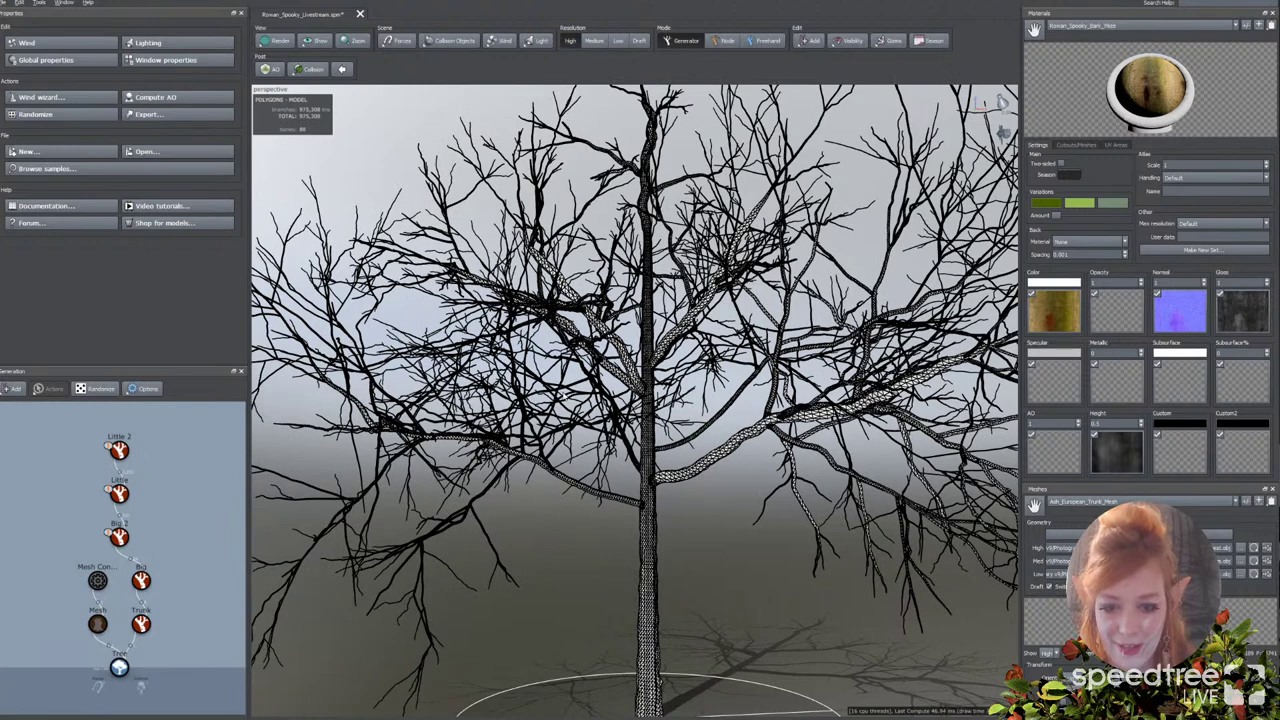
pyautogui.moveTo(519, 398); pyautogui.dragTo(577, 386, button='middle')
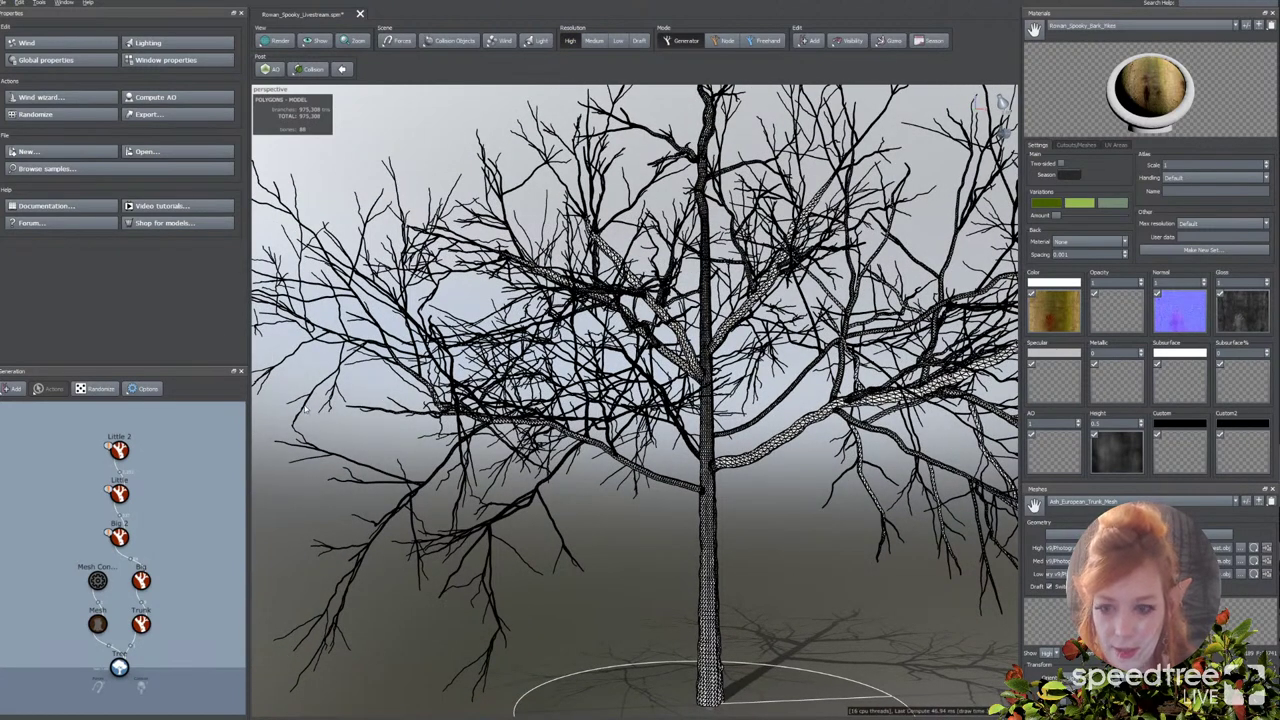
# Step: Set the Big 2 branches' segment length Optimization to about 0.28 and inspect their mesh up close
pyautogui.click(549, 480)
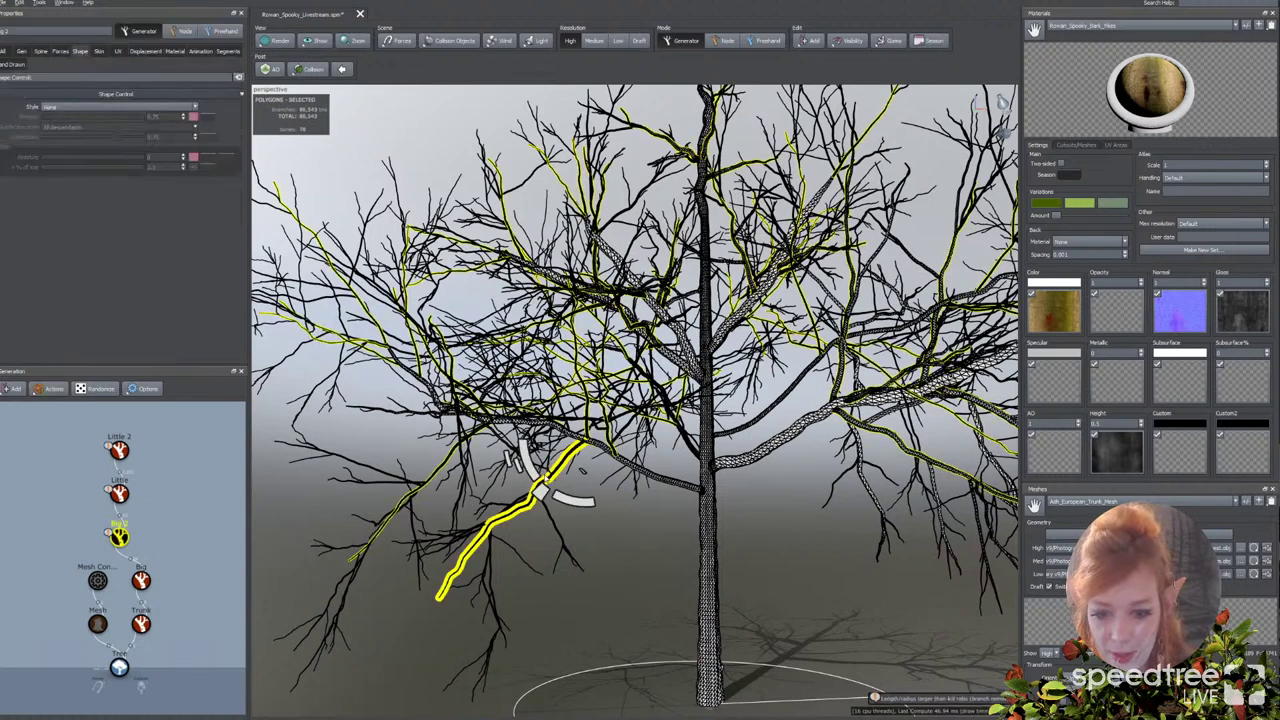
pyautogui.click(228, 51)
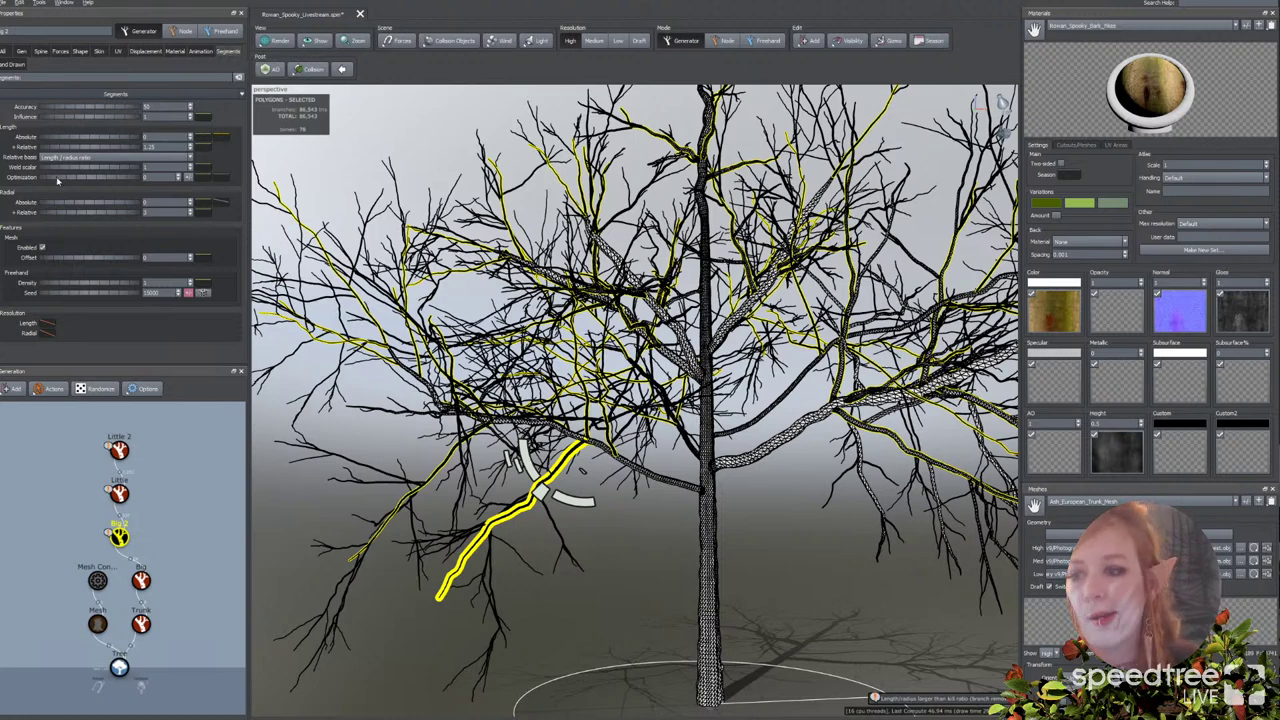
pyautogui.moveTo(57, 180); pyautogui.dragTo(72, 181)
pyautogui.moveTo(472, 530); pyautogui.dragTo(490, 466, button='middle')
pyautogui.scroll(4, 490, 466)
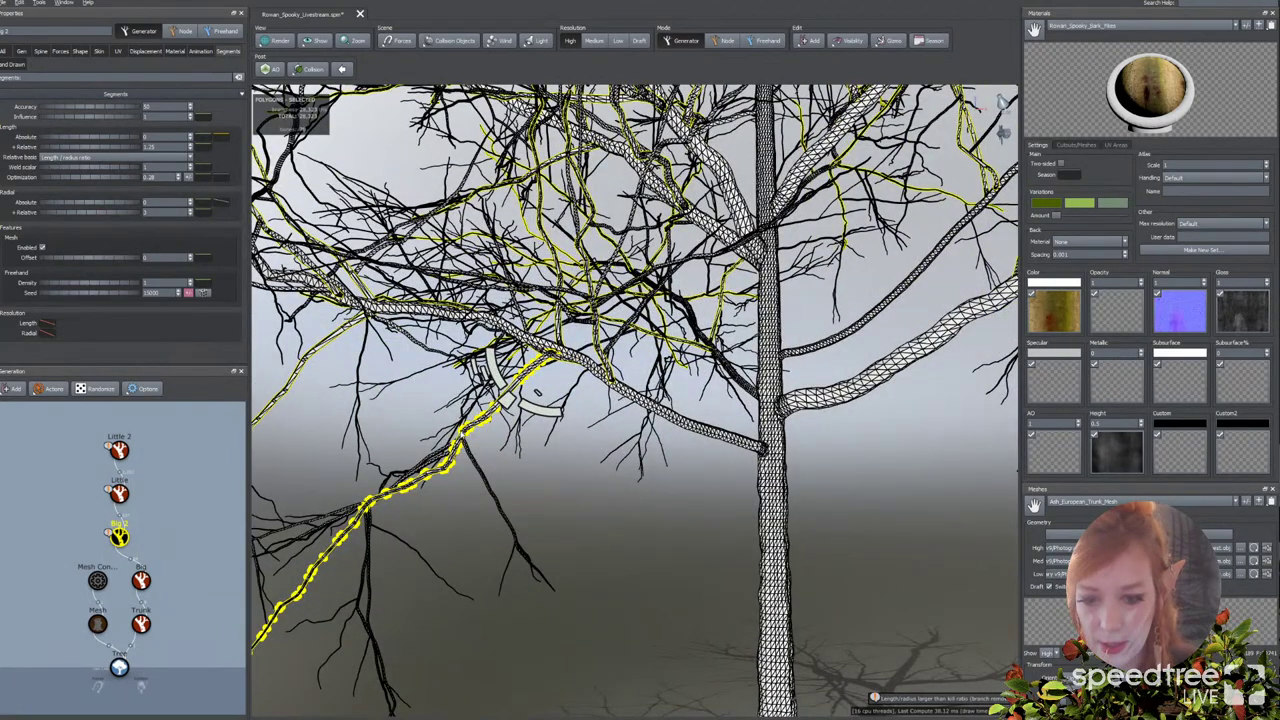
# Step: Lower the end of the Big 2 branches' absolute radial segment profile curve to about 0.34 and check the mesh
pyautogui.moveTo(407, 507); pyautogui.dragTo(433, 492, button='middle')
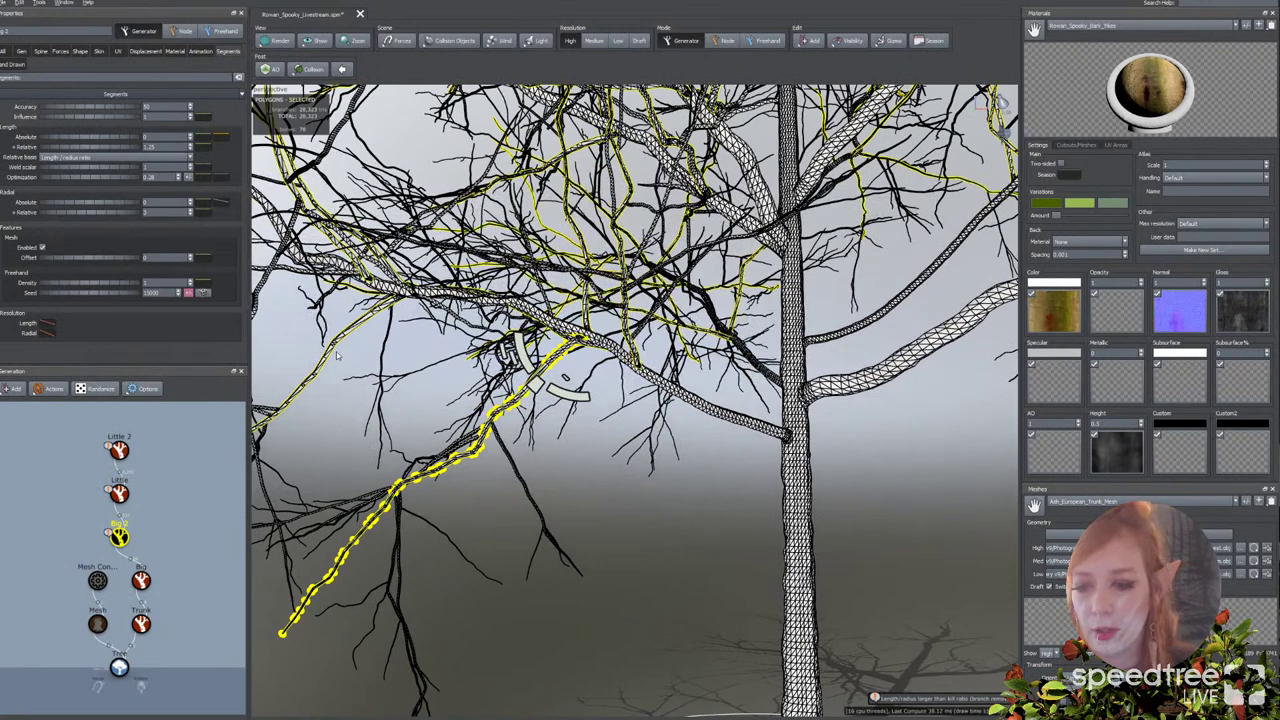
pyautogui.click(219, 203)
pyautogui.moveTo(467, 293); pyautogui.dragTo(471, 310)
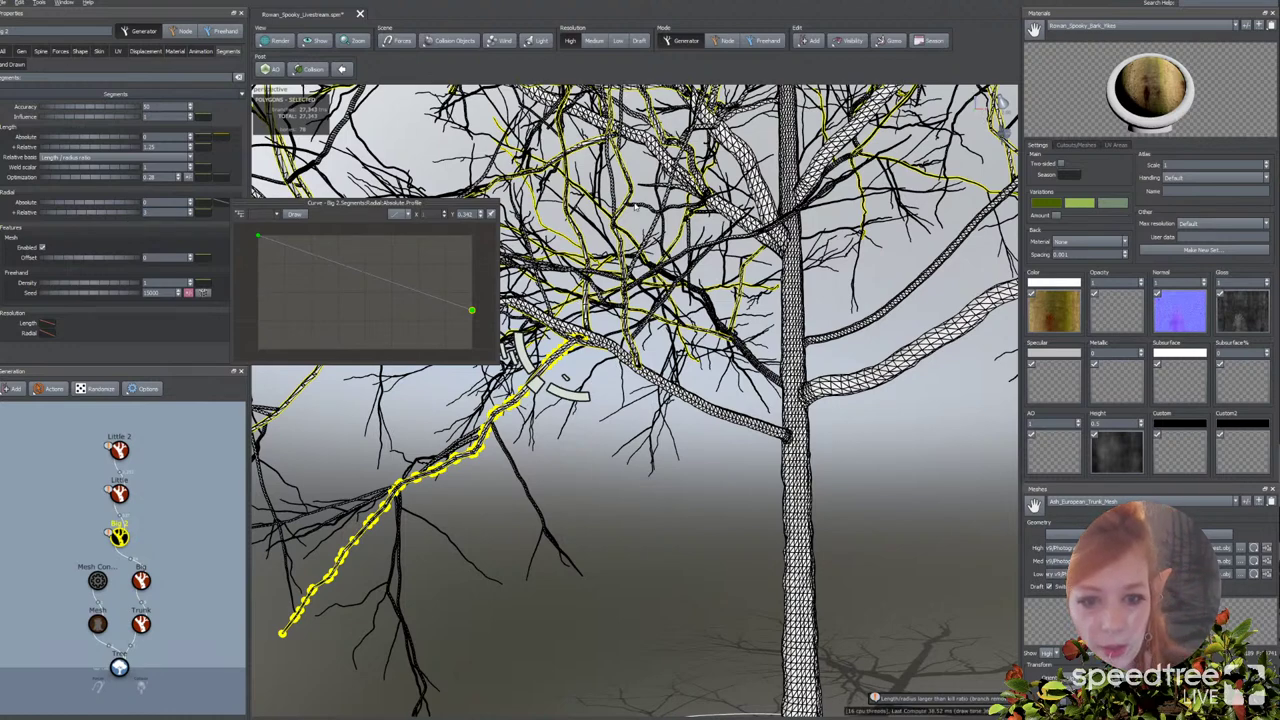
pyautogui.scroll(5, 661, 228)
pyautogui.moveTo(661, 228); pyautogui.dragTo(662, 284, button='middle')
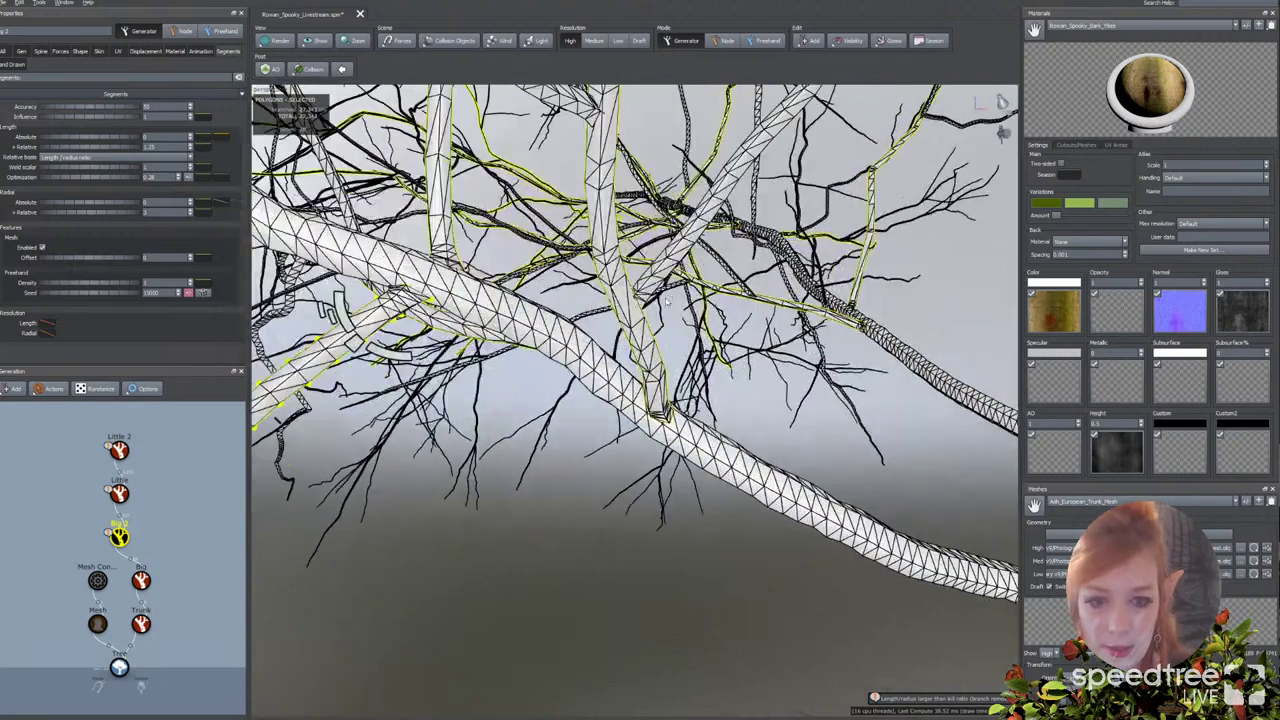
# Step: Increase the Little branches' absolute radial segments and reduce the Big 2 branches' weld segment scalar
pyautogui.click(661, 282)
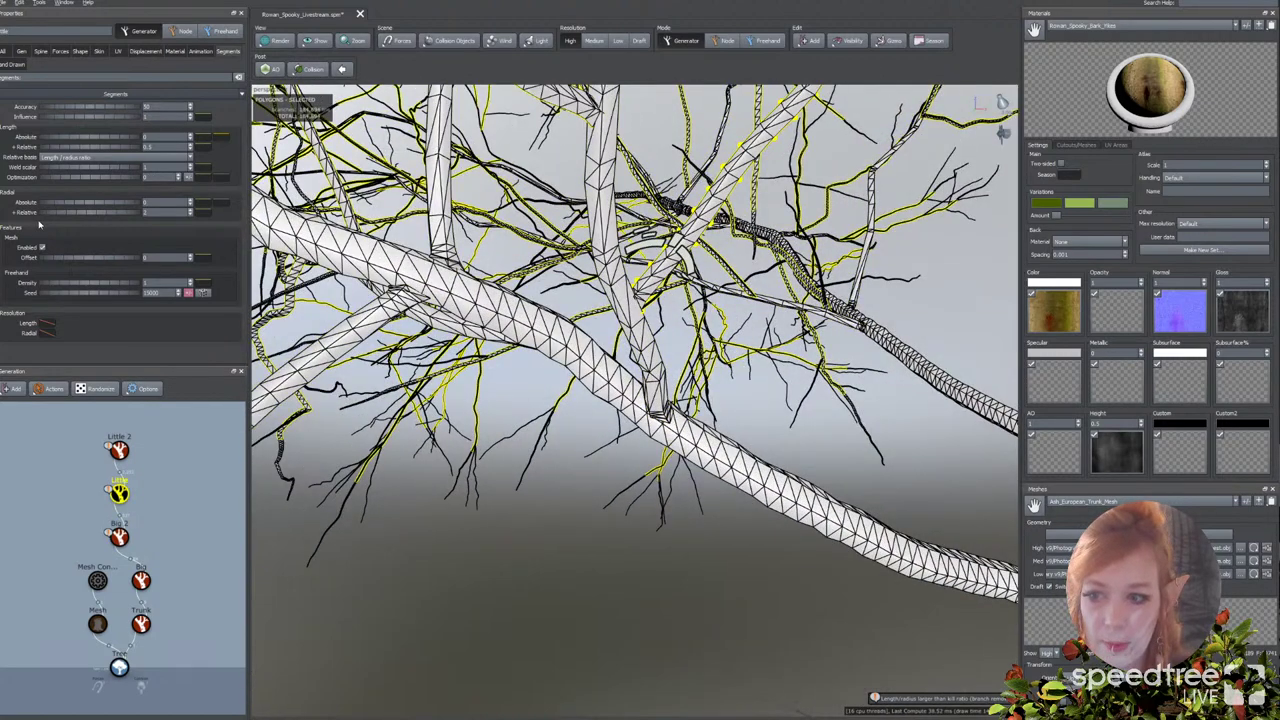
pyautogui.moveTo(82, 204); pyautogui.dragTo(119, 205)
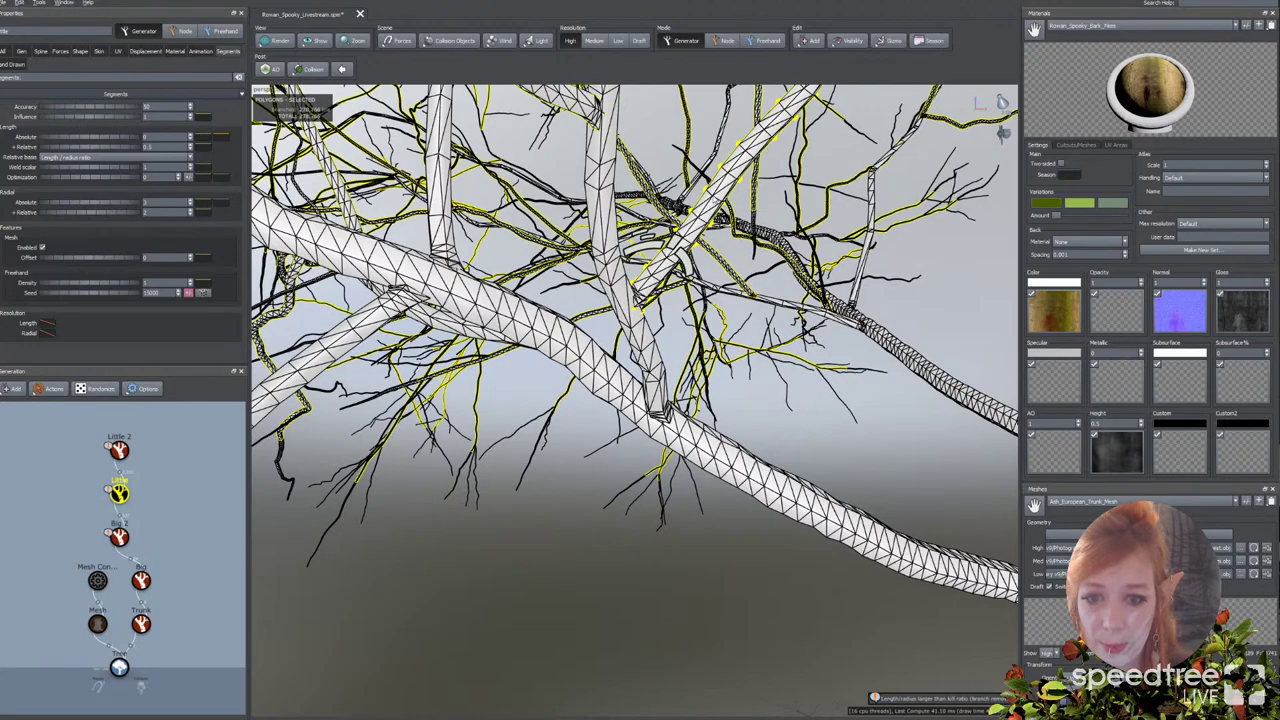
pyautogui.moveTo(558, 308)
pyautogui.mouseDown()
pyautogui.moveTo(640, 345)
pyautogui.moveTo(546, 330)
pyautogui.mouseUp()
pyautogui.click(548, 334)
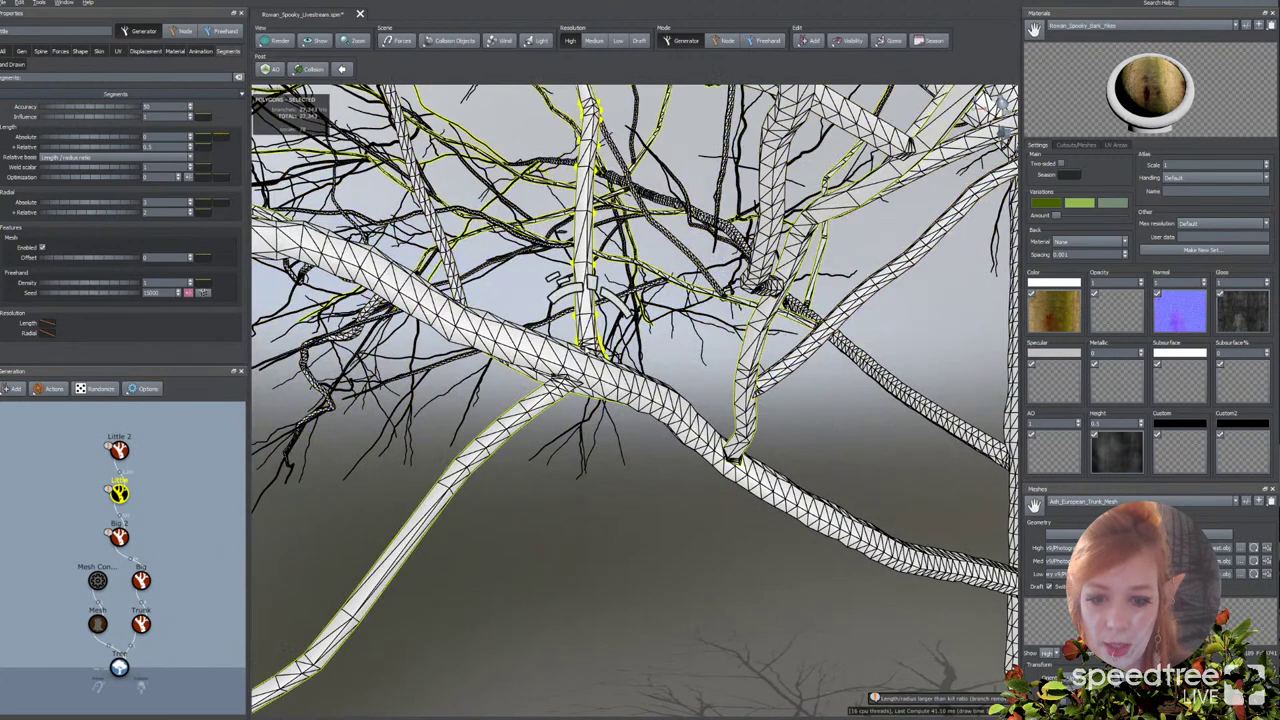
pyautogui.moveTo(101, 169); pyautogui.dragTo(57, 170)
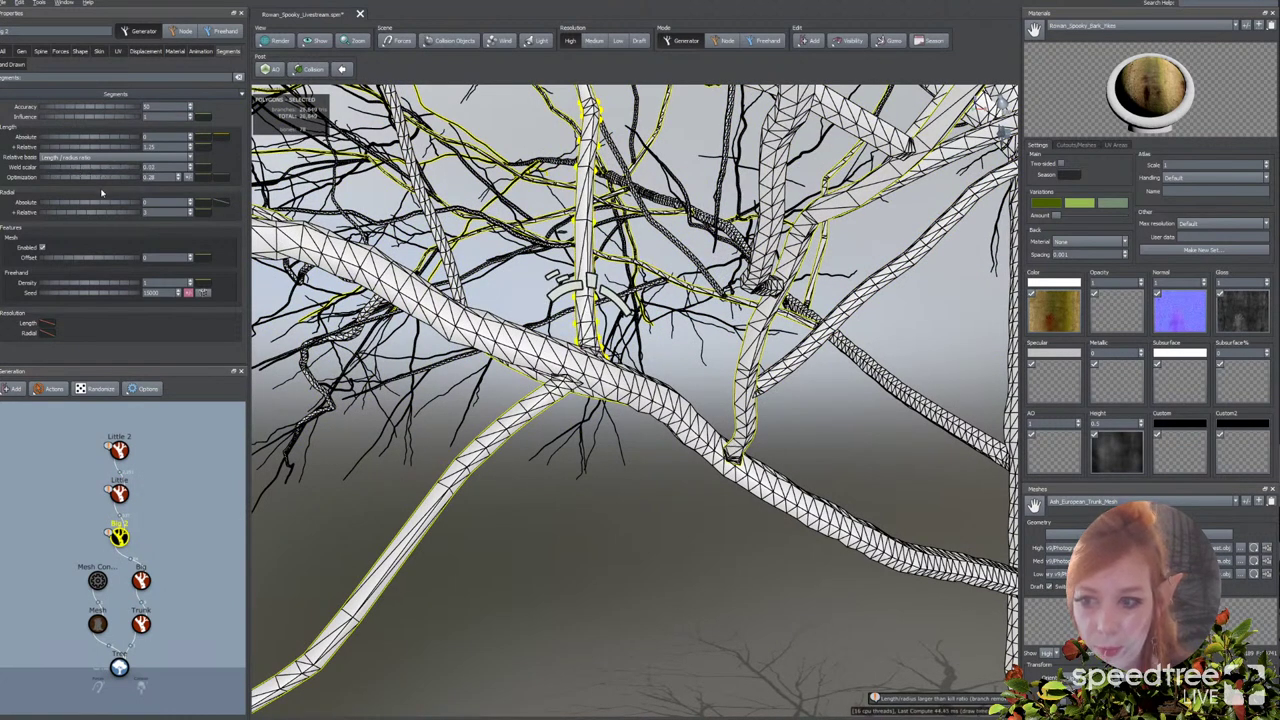
pyautogui.scroll(-1, 543, 356)
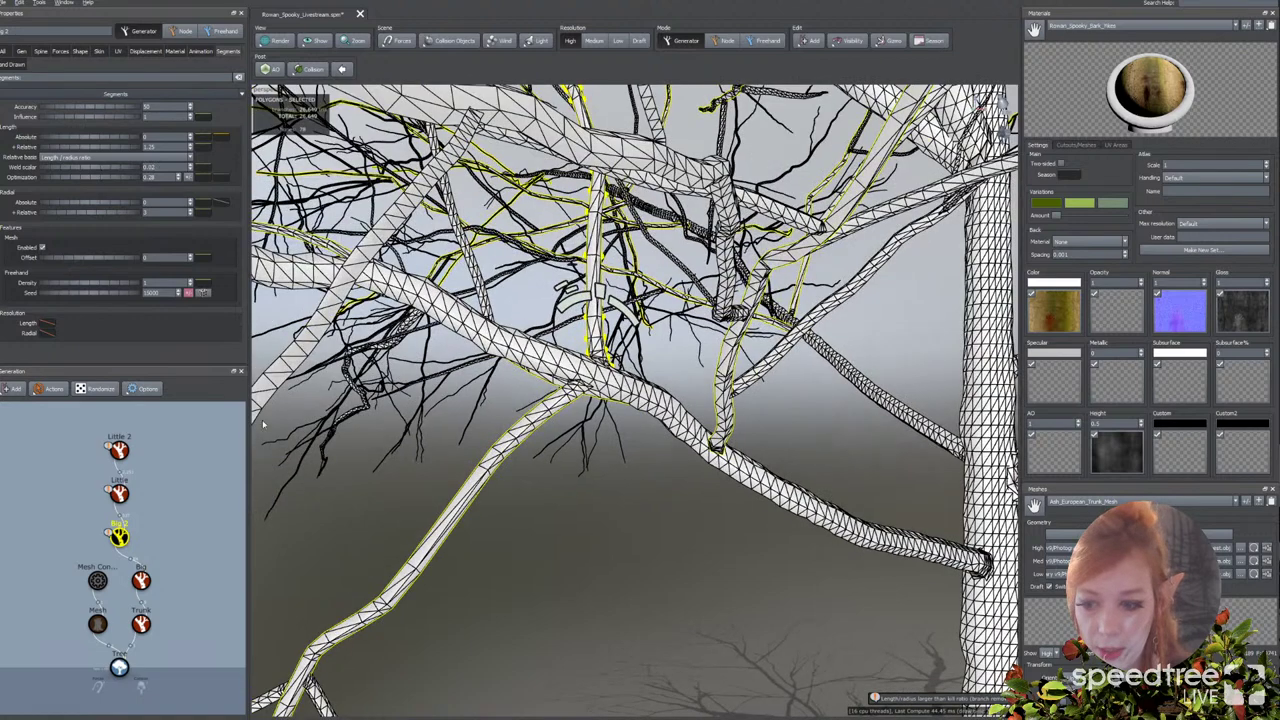
# Step: Disable welding for the Little and Little 2 branches together and inspect their junctions
pyautogui.click(119, 496)
pyautogui.moveTo(90, 437); pyautogui.dragTo(147, 508)
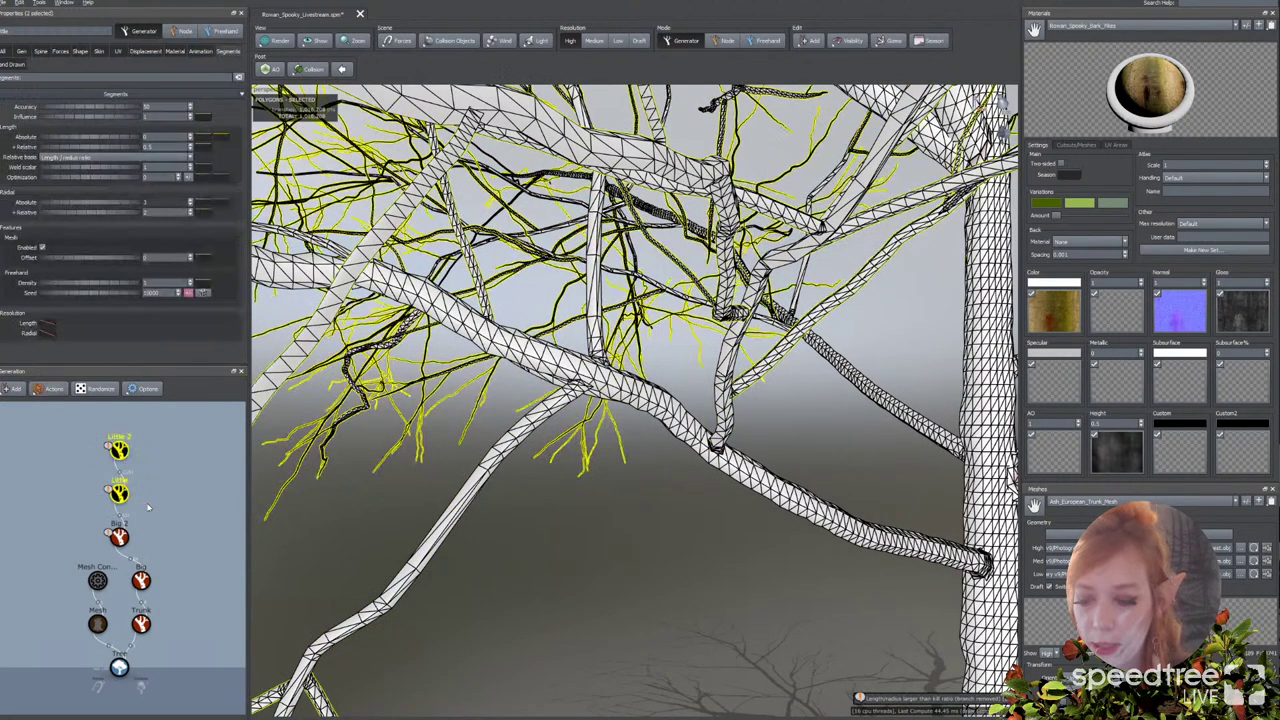
pyautogui.click(99, 50)
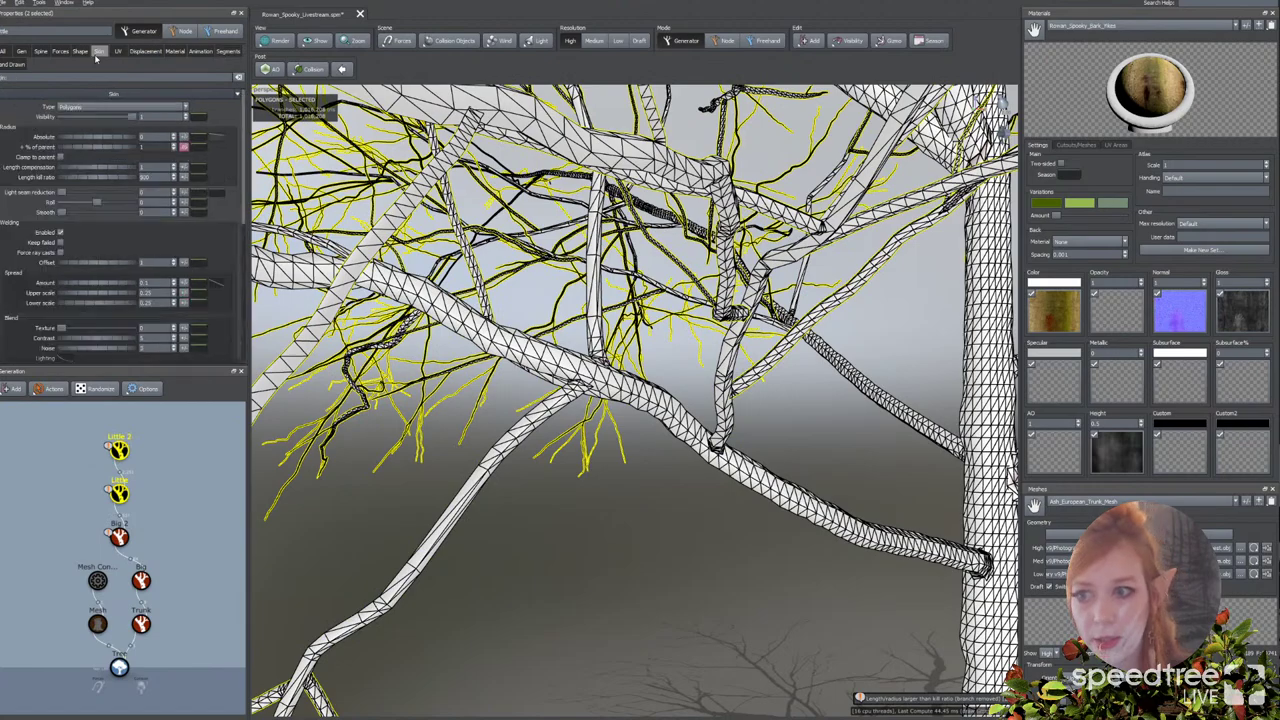
pyautogui.click(61, 233)
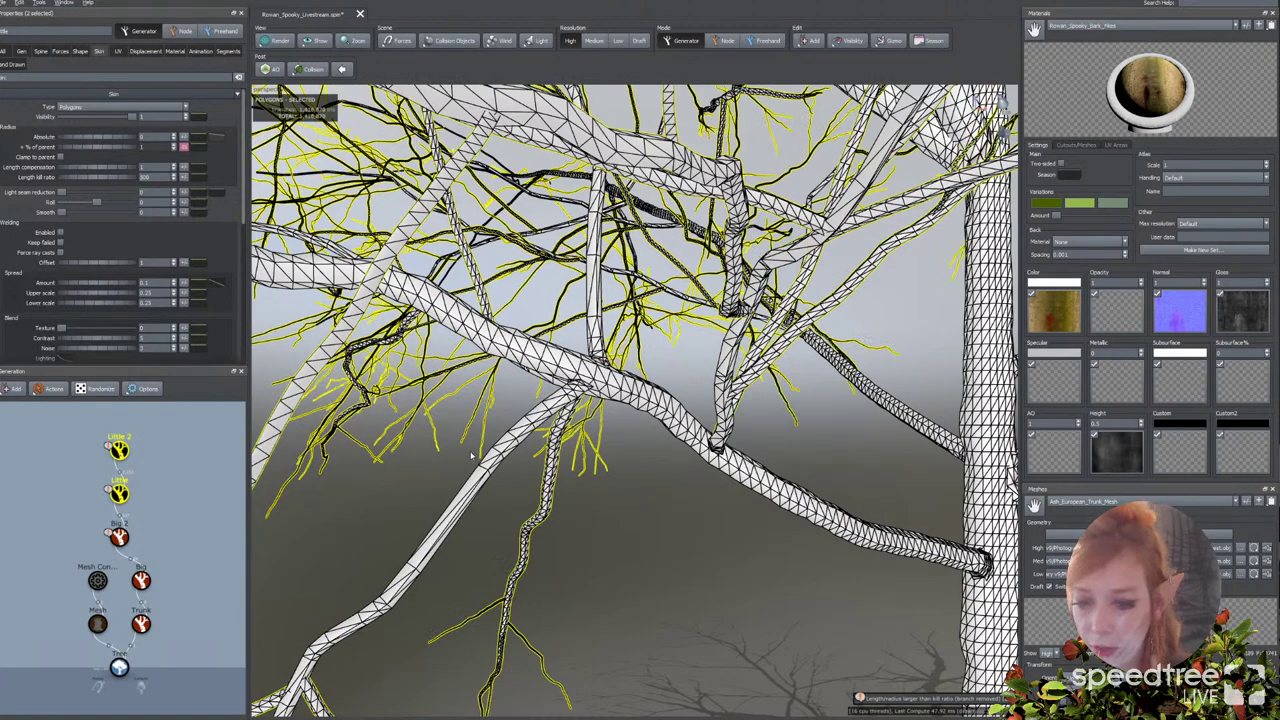
pyautogui.scroll(-3, 474, 449)
pyautogui.moveTo(474, 449); pyautogui.dragTo(560, 437)
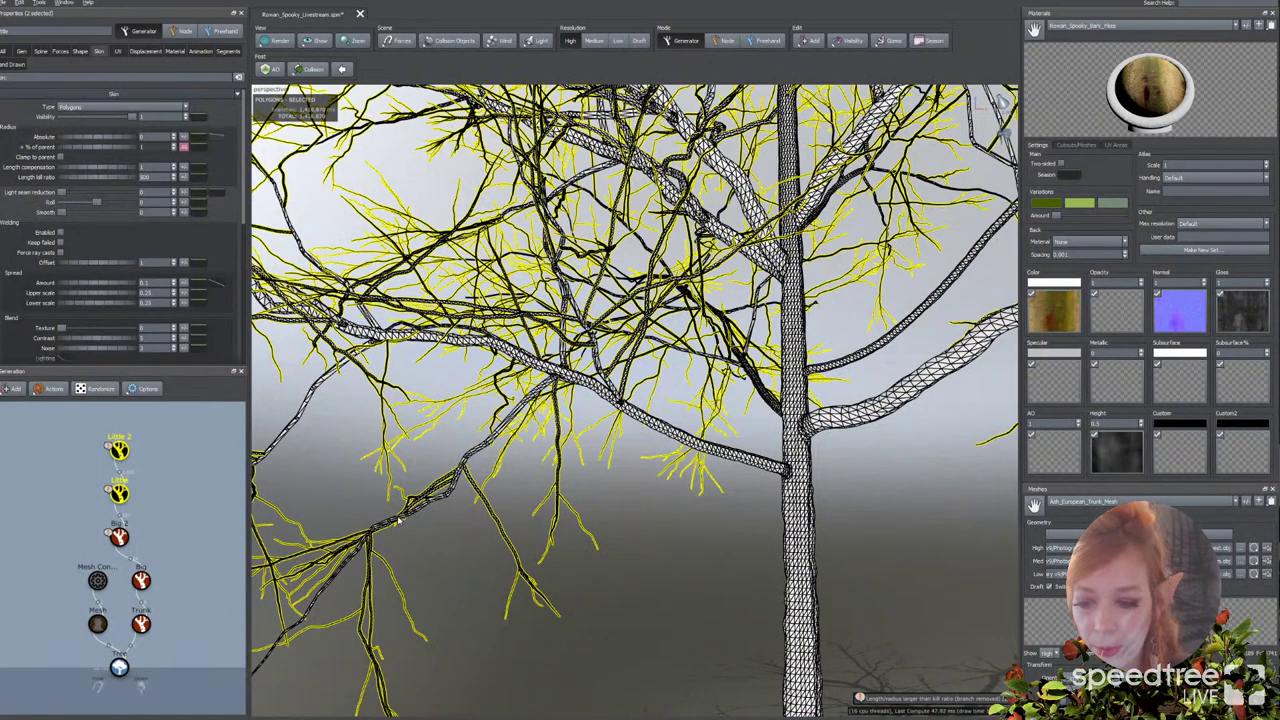
pyautogui.moveTo(499, 469); pyautogui.dragTo(475, 511)
pyautogui.scroll(5, 475, 511)
pyautogui.scroll(-2, 475, 512)
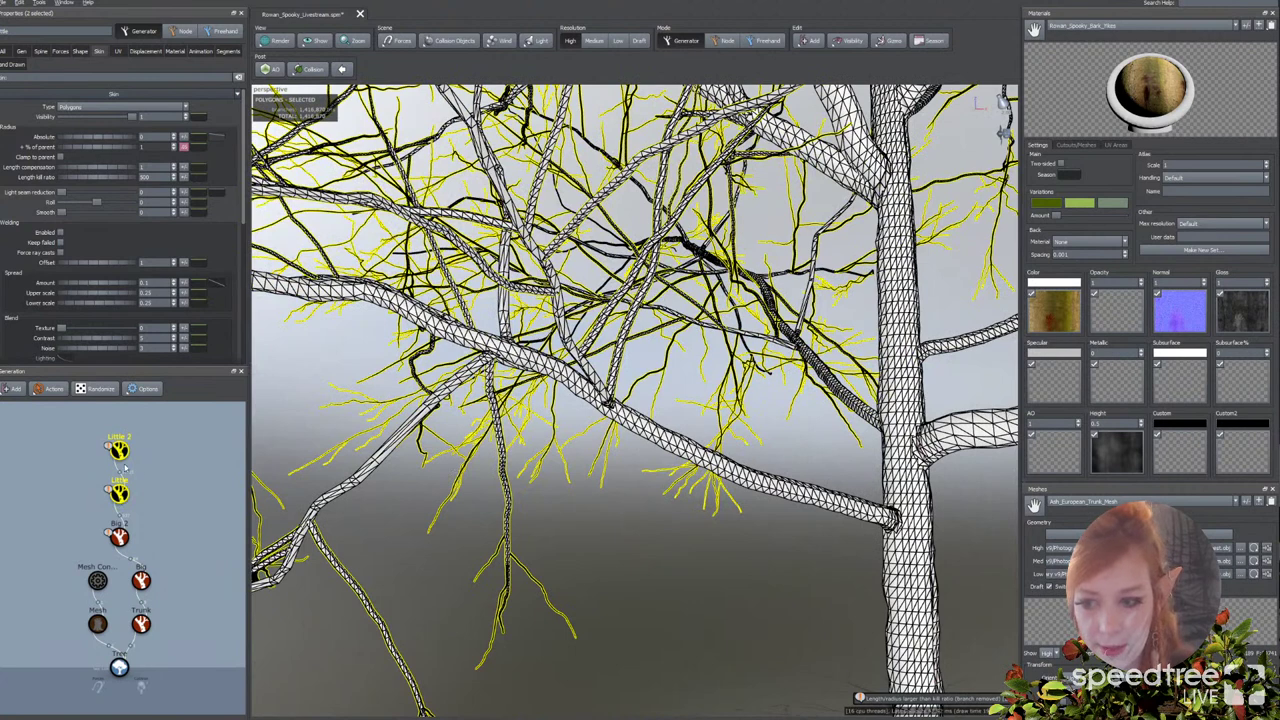
# Step: Set the Little and Little 2 branches' length Optimization to 0.17 and lower their radial profile curve's end to about 0.43
pyautogui.click(222, 51)
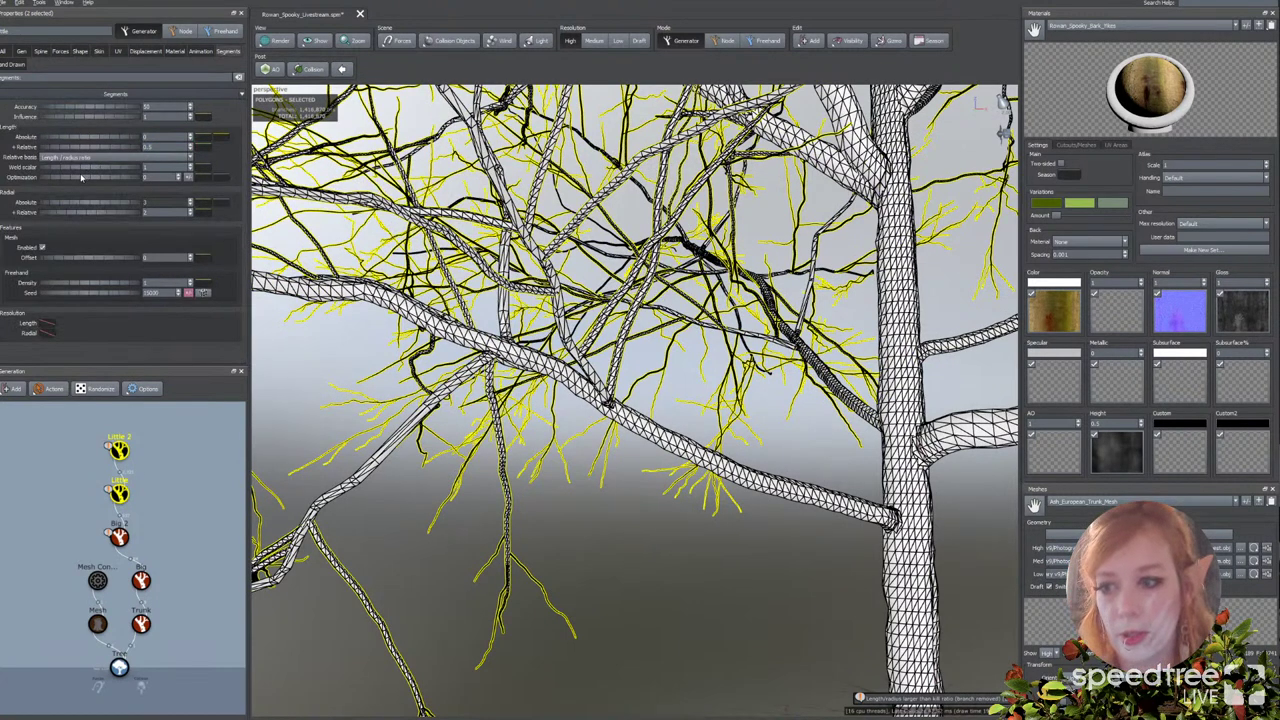
pyautogui.moveTo(81, 178); pyautogui.dragTo(89, 178)
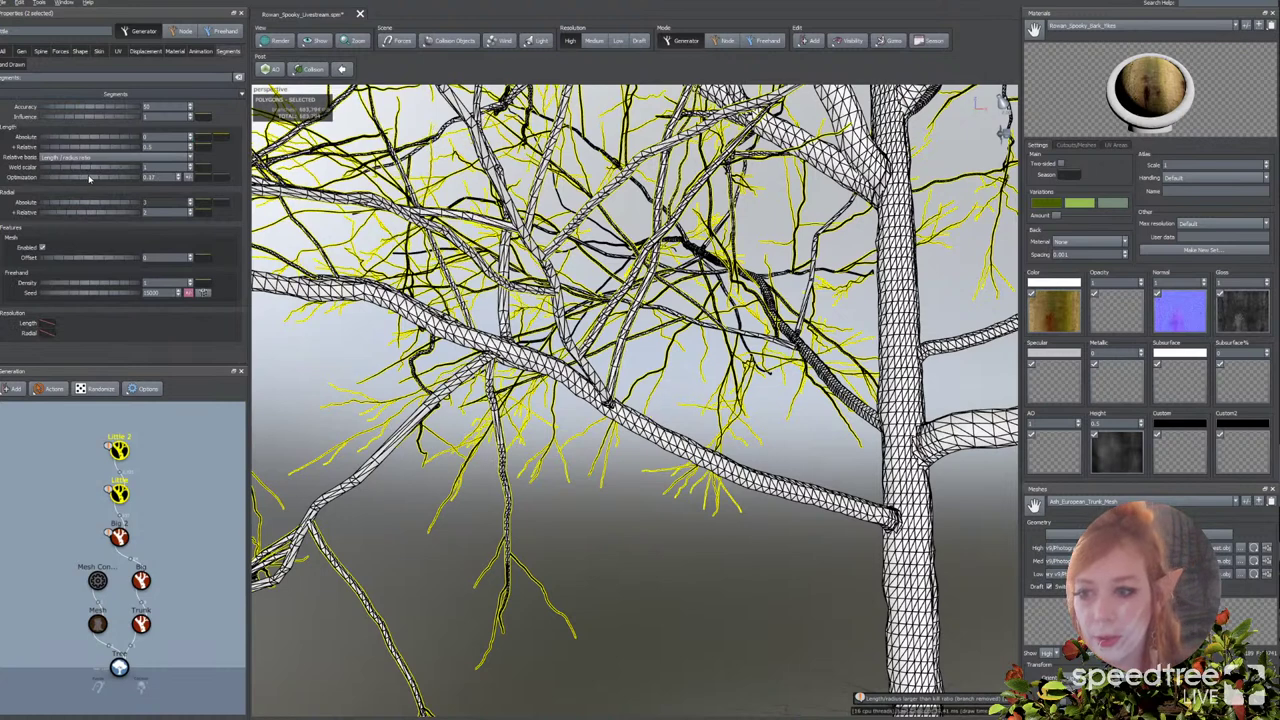
pyautogui.click(201, 202)
pyautogui.moveTo(474, 238); pyautogui.dragTo(471, 317)
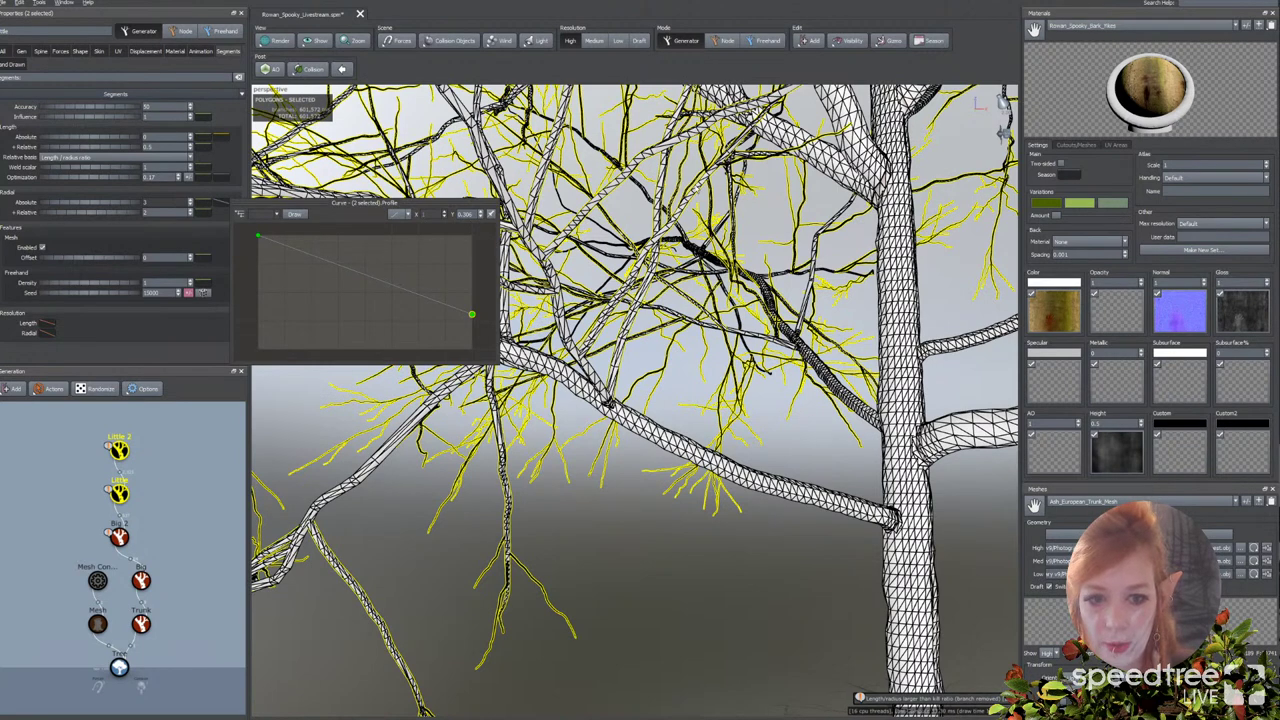
pyautogui.moveTo(473, 316); pyautogui.dragTo(471, 299)
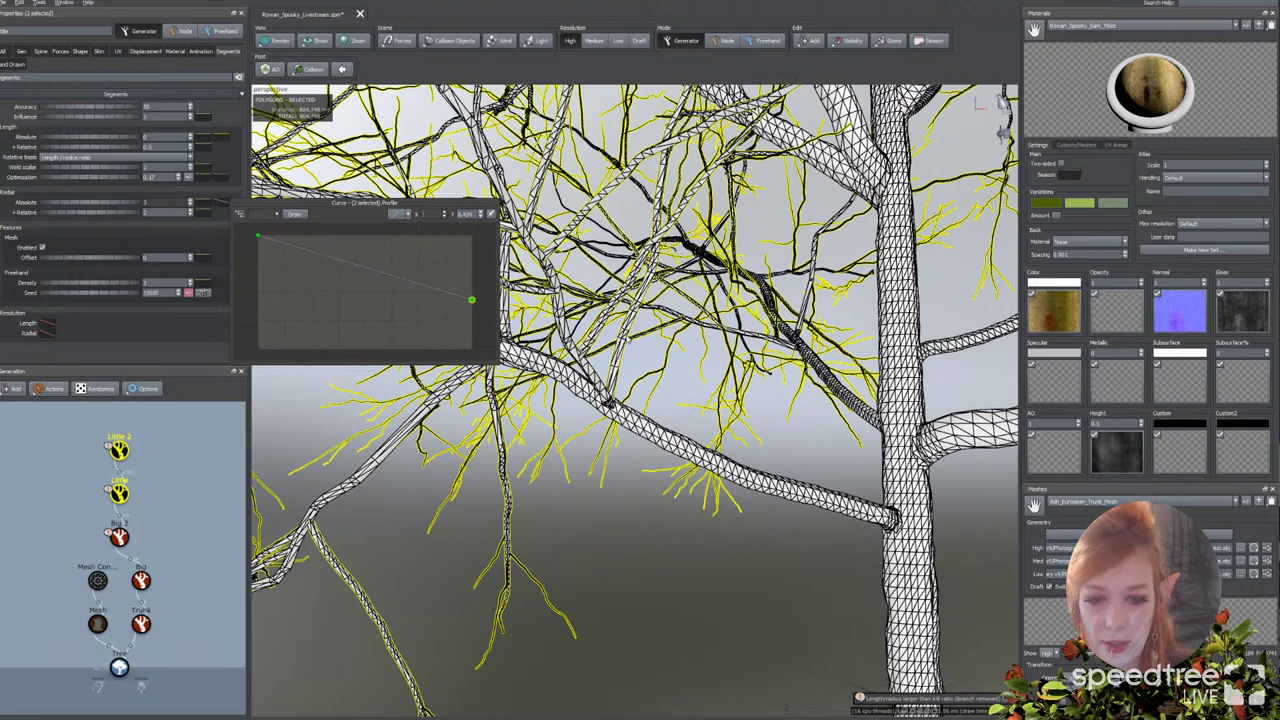
pyautogui.click(679, 372)
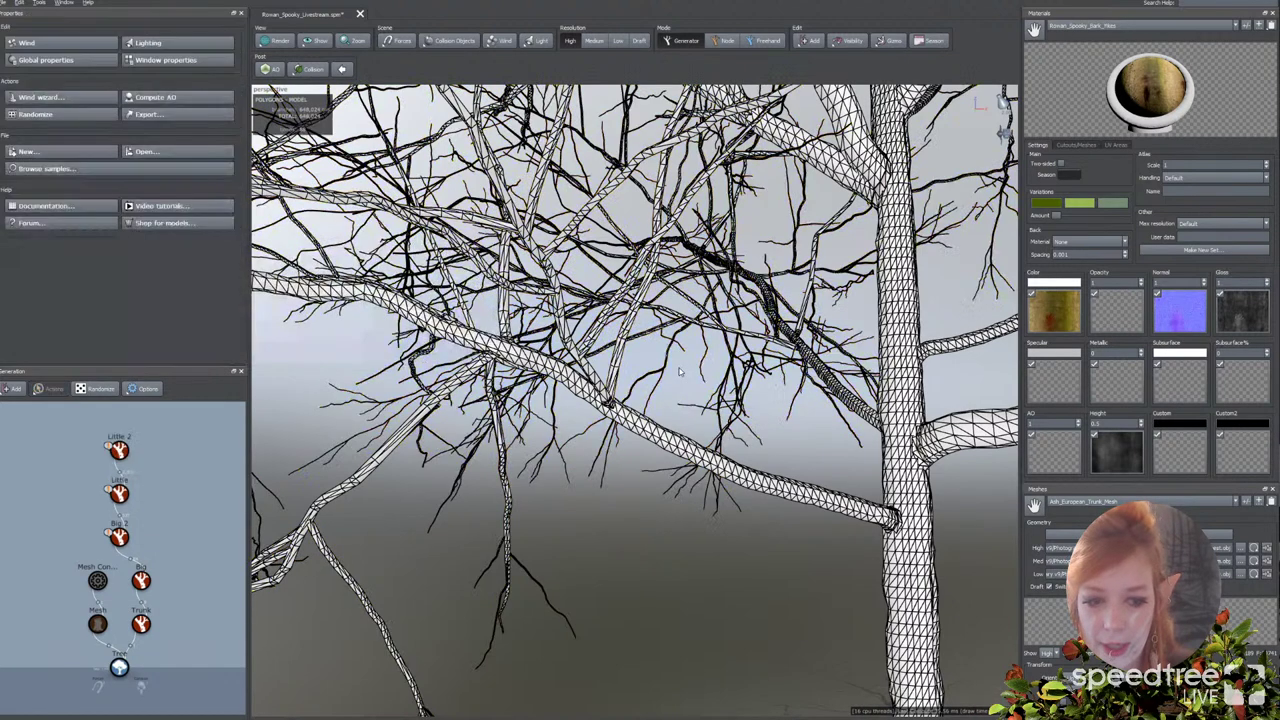
# Step: Examine the dense Big branch behind the trunk and compare its mesh at medium and high resolution
pyautogui.click(851, 406)
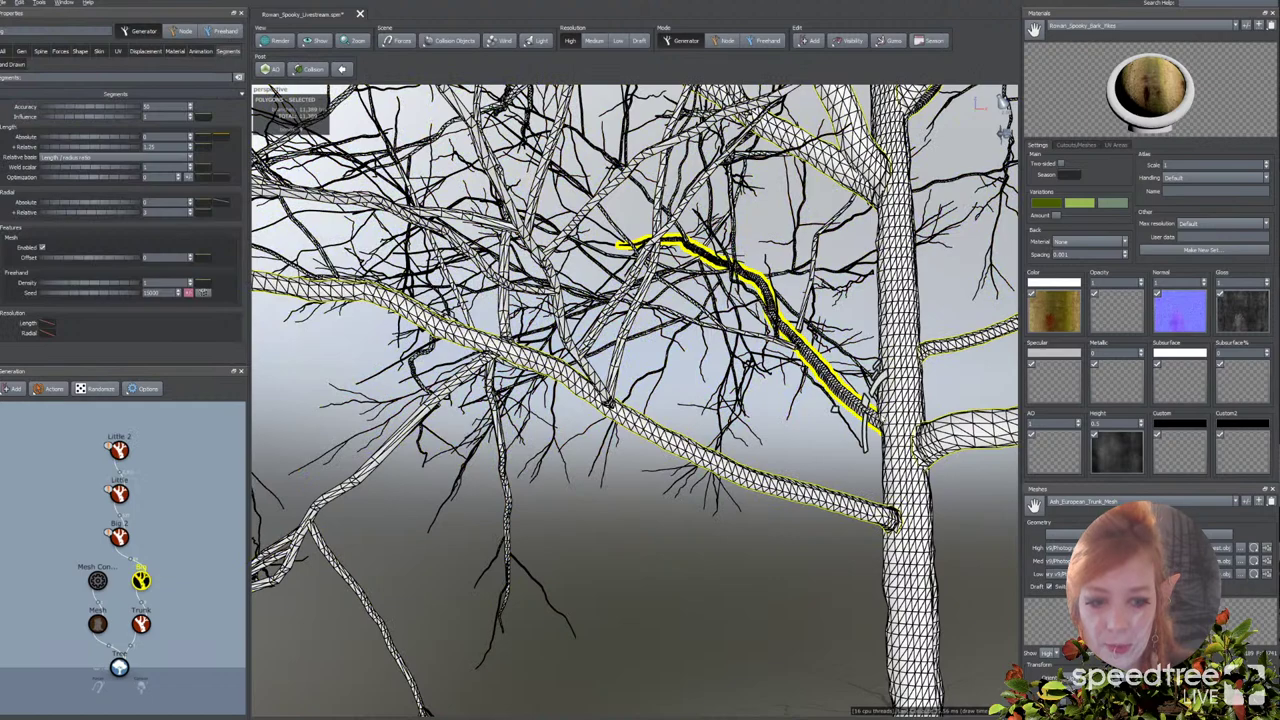
pyautogui.moveTo(840, 445); pyautogui.dragTo(757, 432)
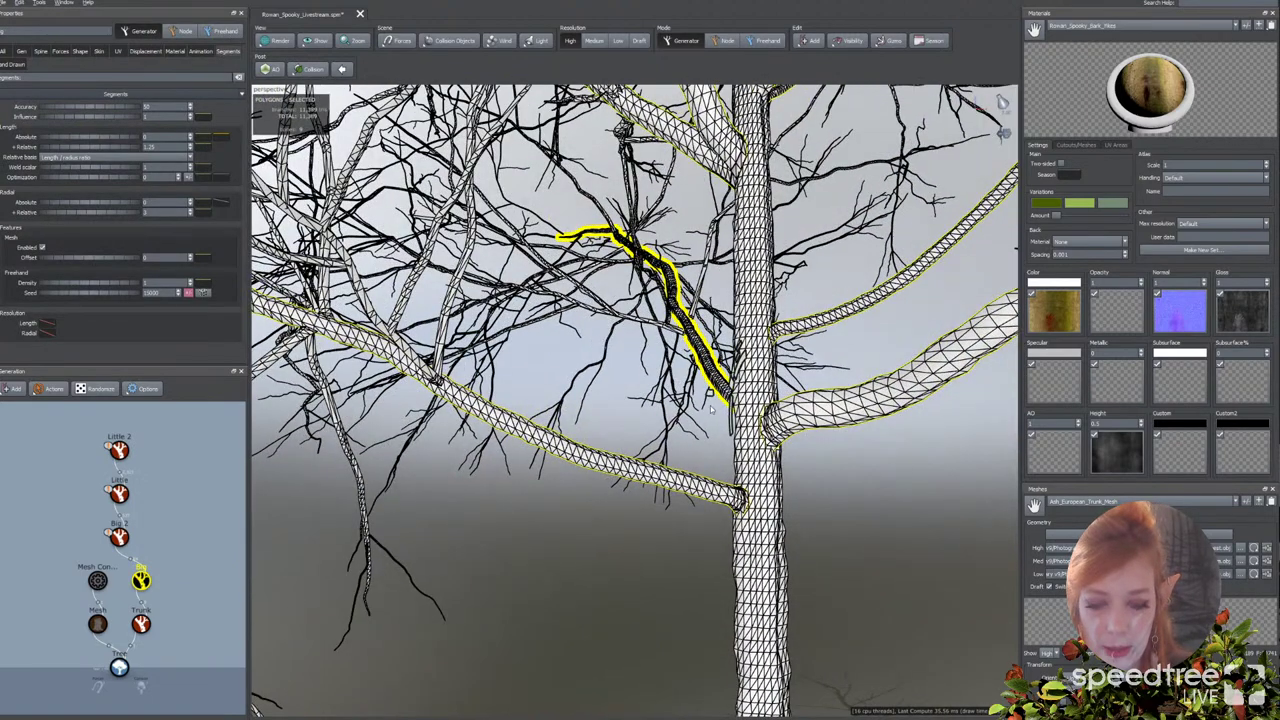
pyautogui.scroll(1, 713, 426)
pyautogui.moveTo(716, 426); pyautogui.dragTo(706, 426)
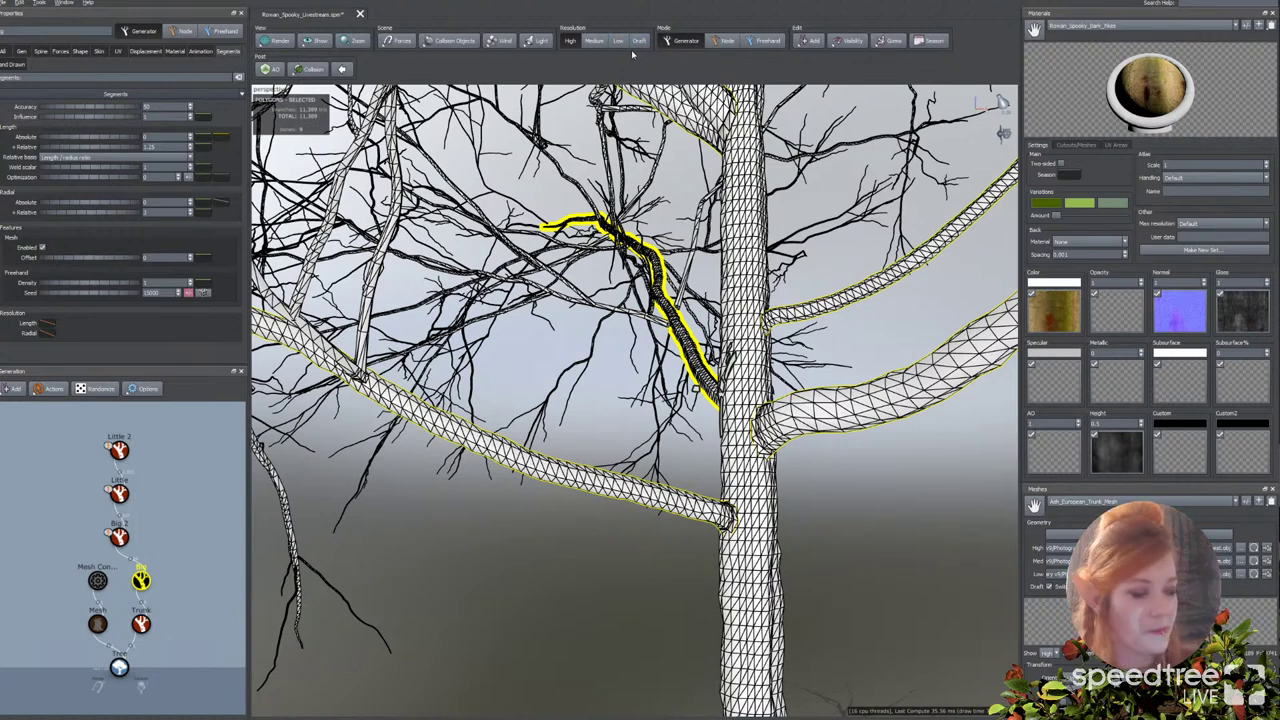
pyautogui.click(594, 40)
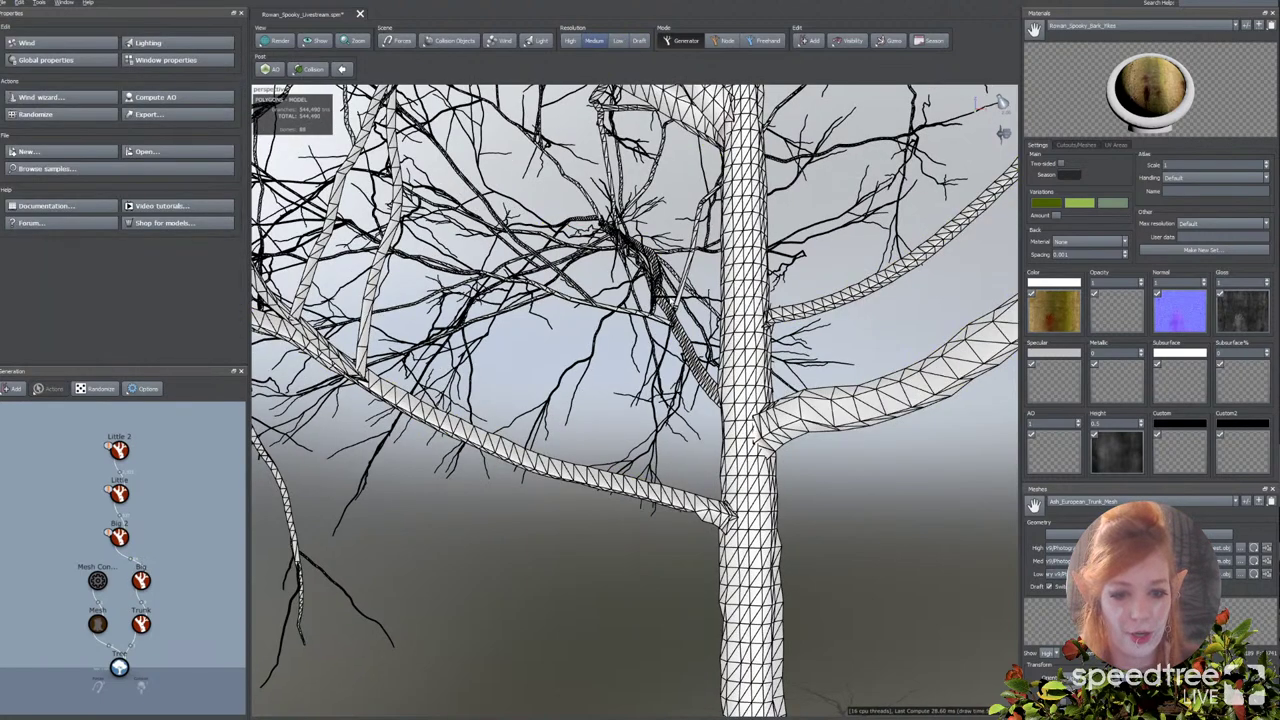
pyautogui.moveTo(679, 355); pyautogui.dragTo(920, 375)
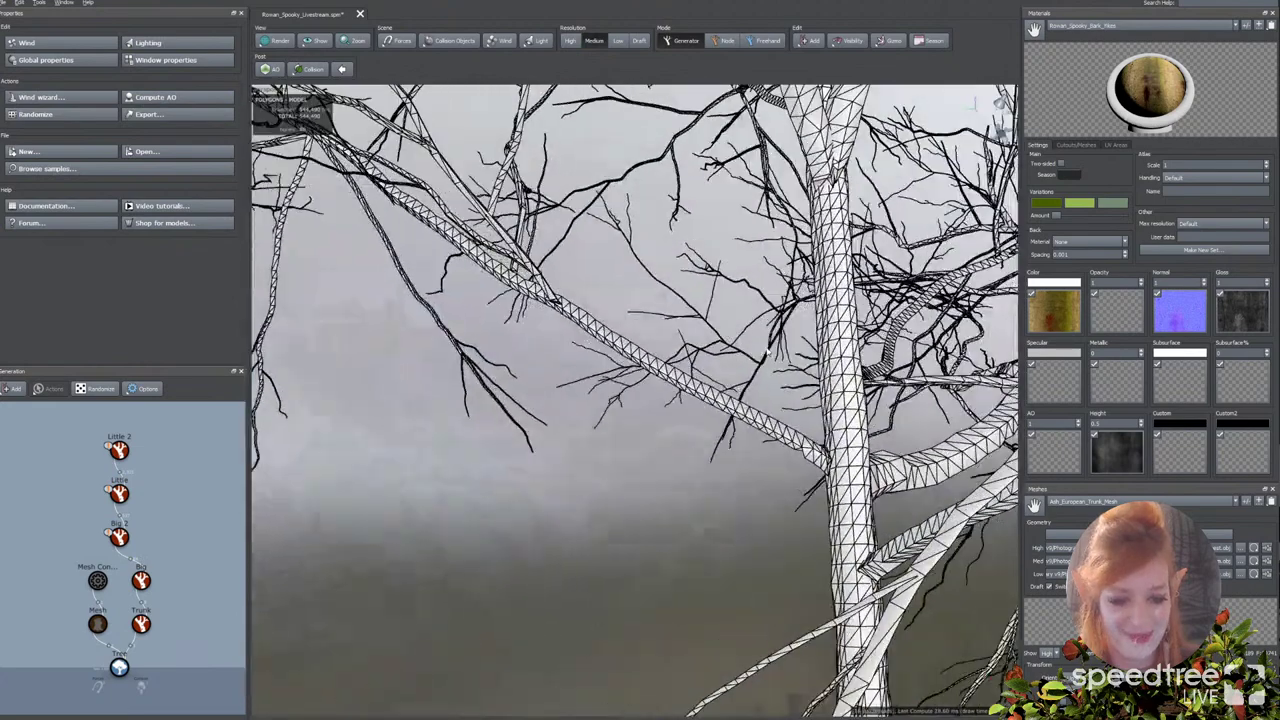
pyautogui.click(571, 41)
pyautogui.moveTo(562, 300); pyautogui.dragTo(735, 373)
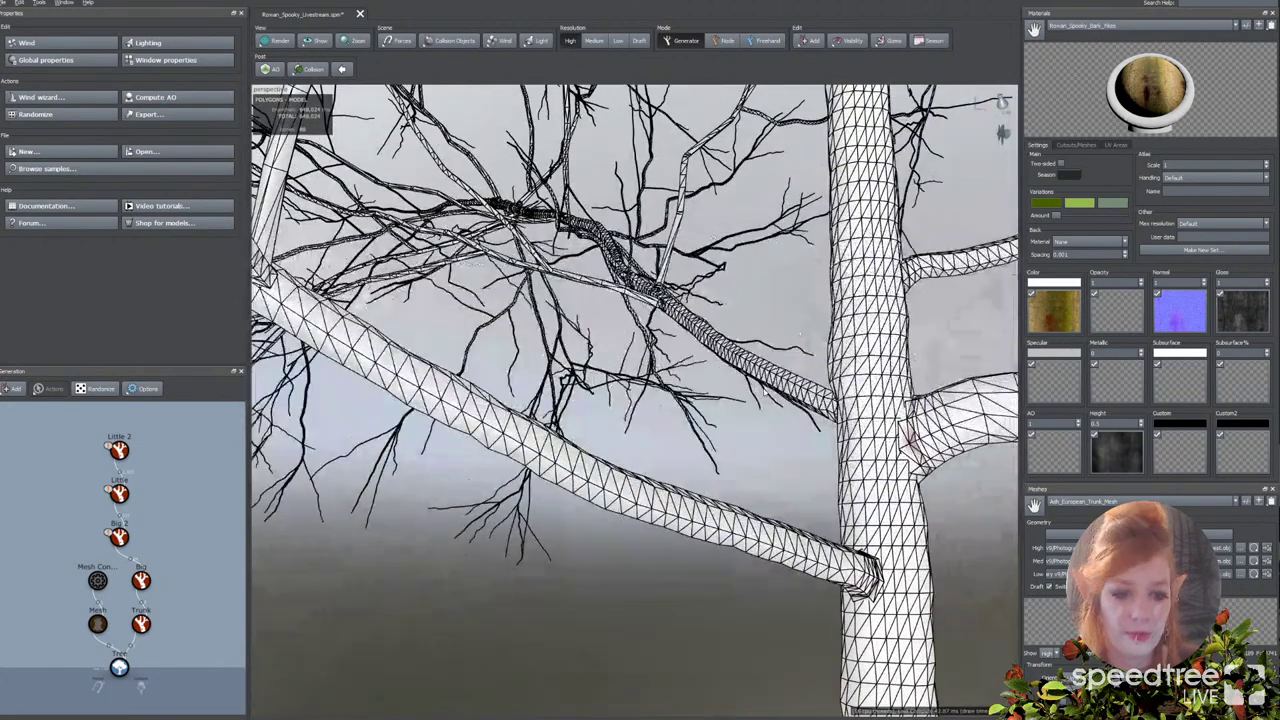
# Step: Increase the Big branches' absolute and relative radial segments
pyautogui.click(784, 379)
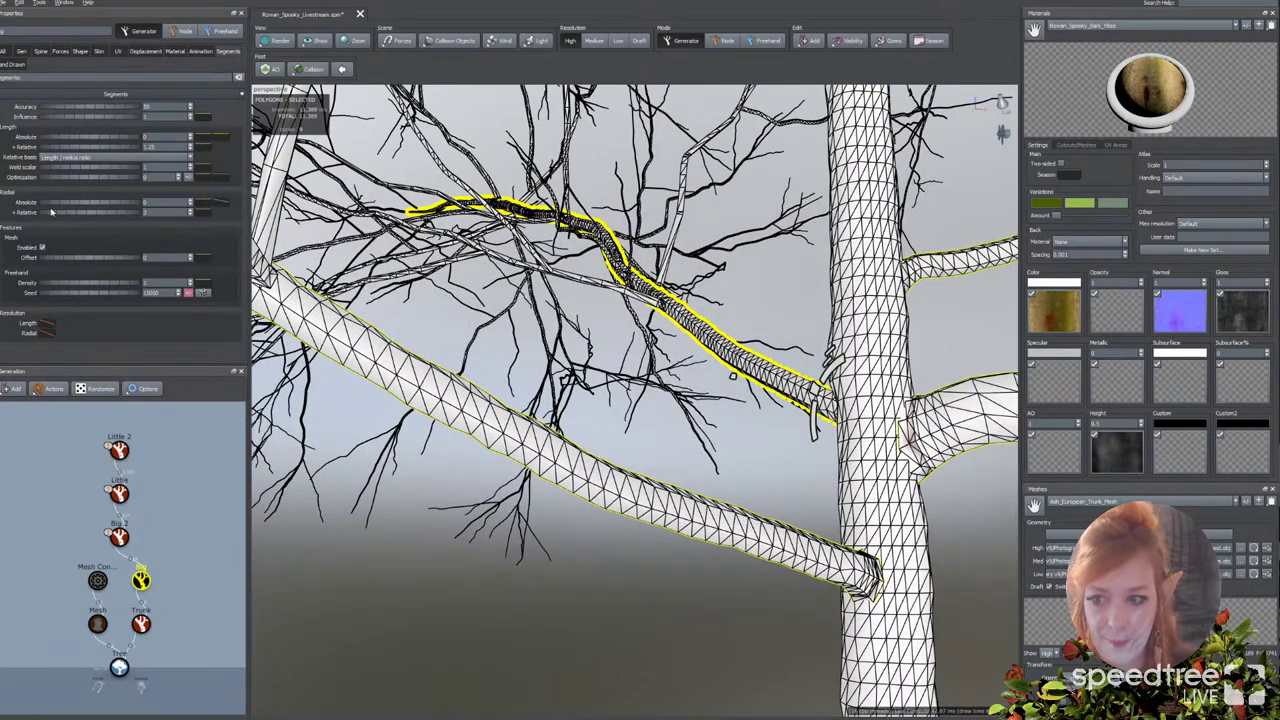
pyautogui.moveTo(53, 204); pyautogui.dragTo(89, 204)
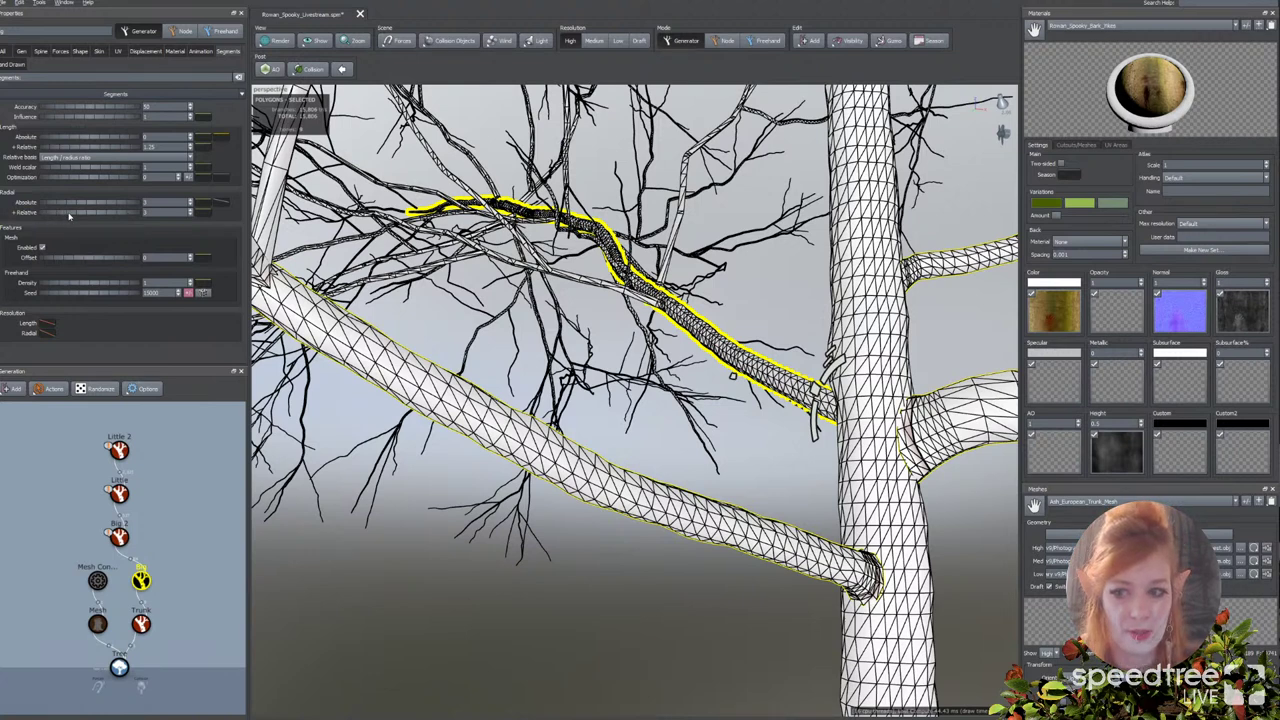
pyautogui.moveTo(69, 215); pyautogui.dragTo(71, 213)
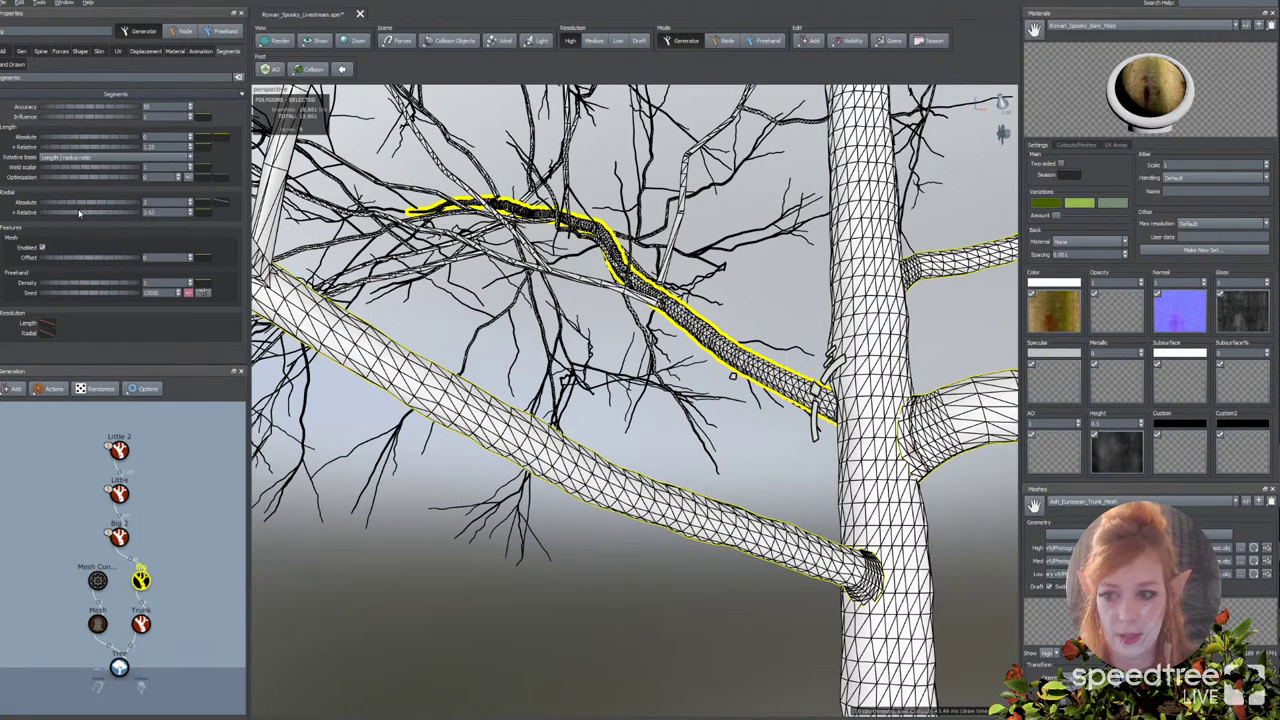
# Step: Lower the end of the Big branches' absolute radial profile curve and set their length Optimization to about 0.04
pyautogui.click(220, 203)
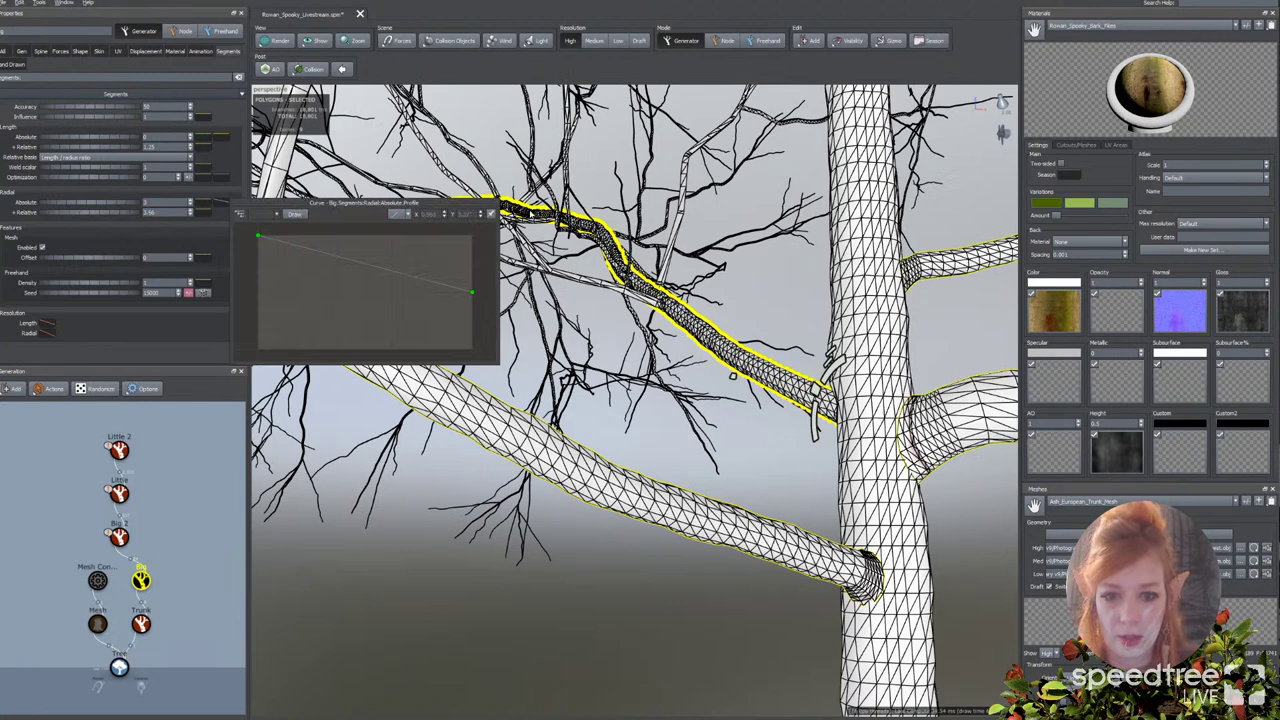
pyautogui.moveTo(472, 292); pyautogui.dragTo(473, 321)
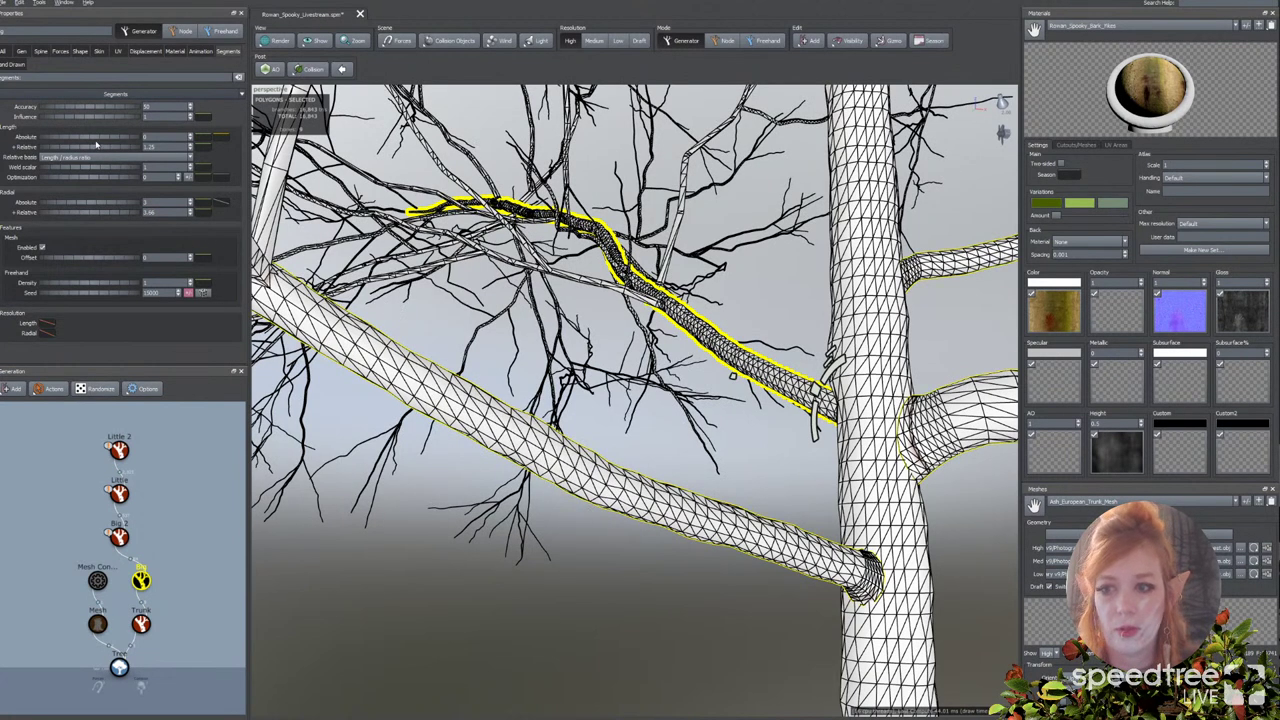
pyautogui.moveTo(78, 181); pyautogui.dragTo(81, 181)
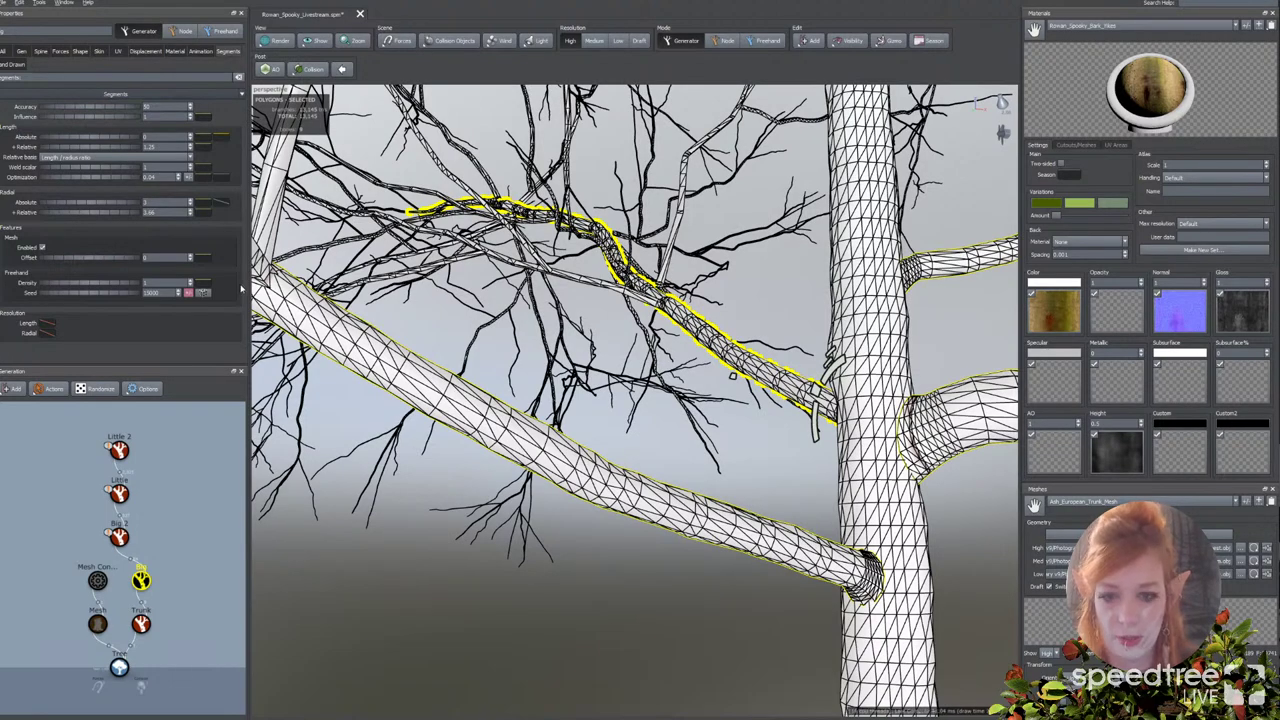
pyautogui.moveTo(755, 296); pyautogui.dragTo(610, 320)
pyautogui.click(770, 292)
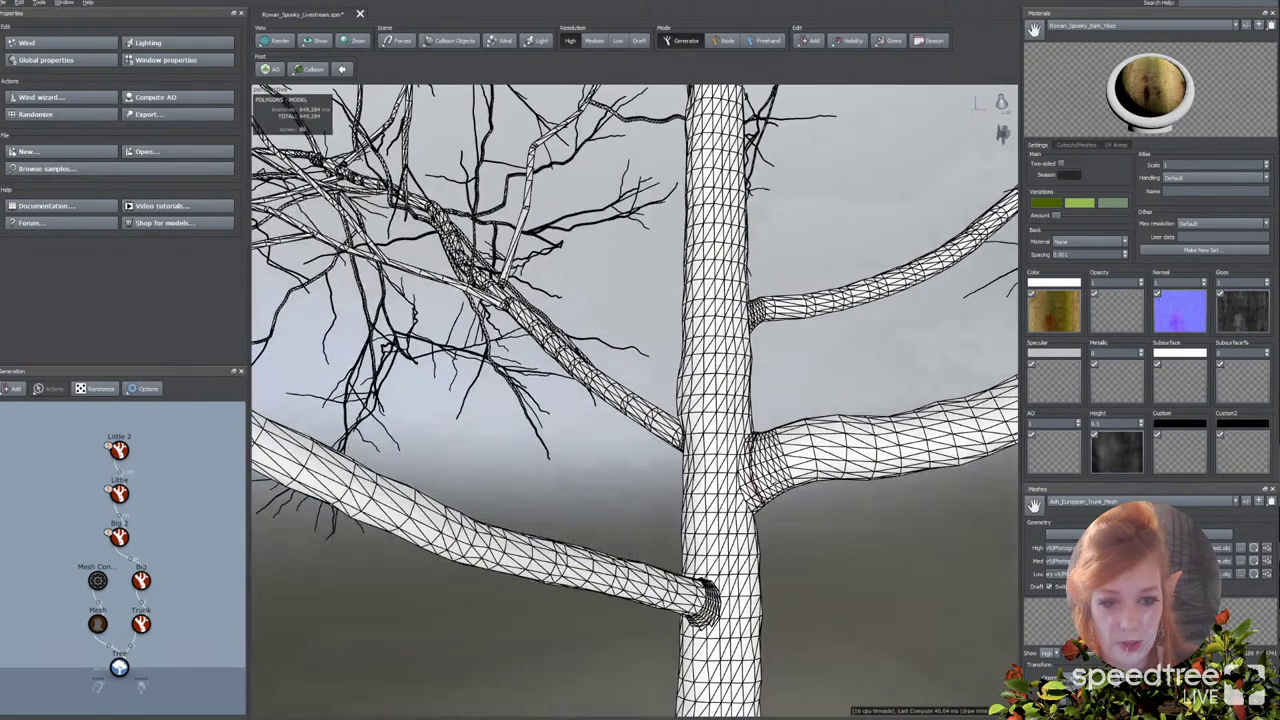
# Step: Switch from the wireframe back to the textured rendering and show the whole tree
pyautogui.click(773, 474)
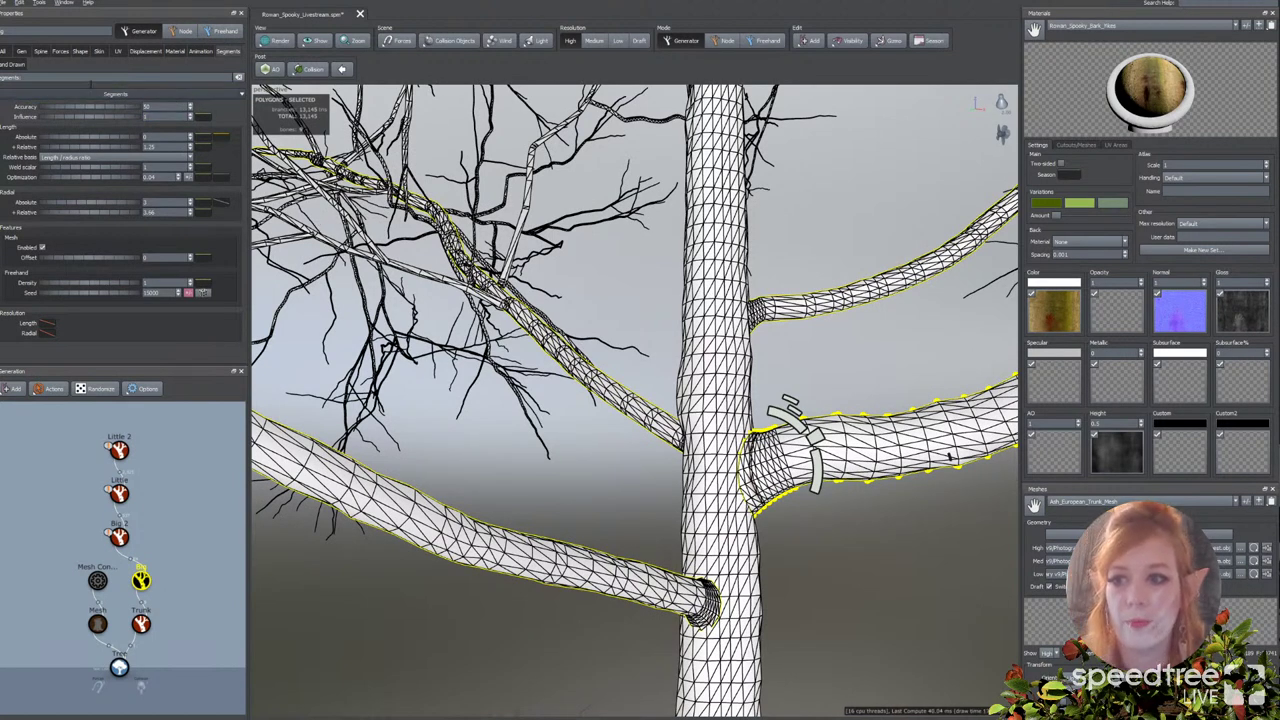
pyautogui.click(80, 51)
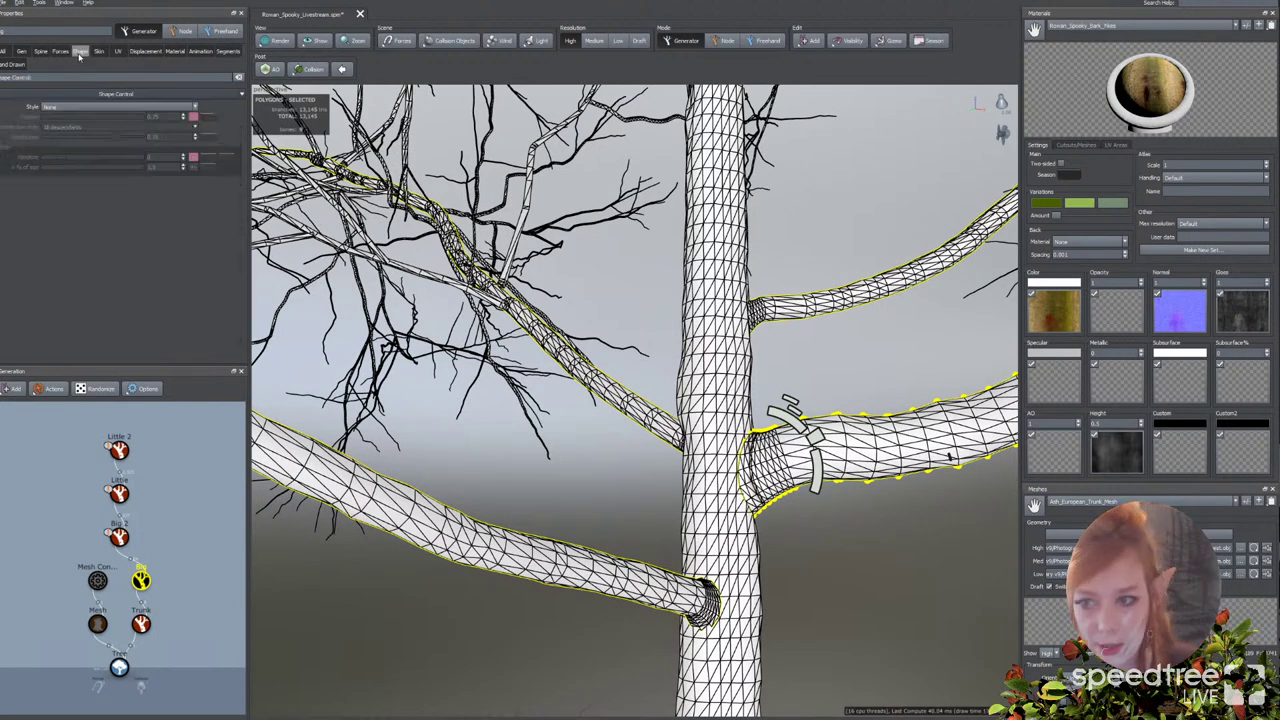
pyautogui.click(279, 41)
pyautogui.click(291, 54)
pyautogui.click(624, 297)
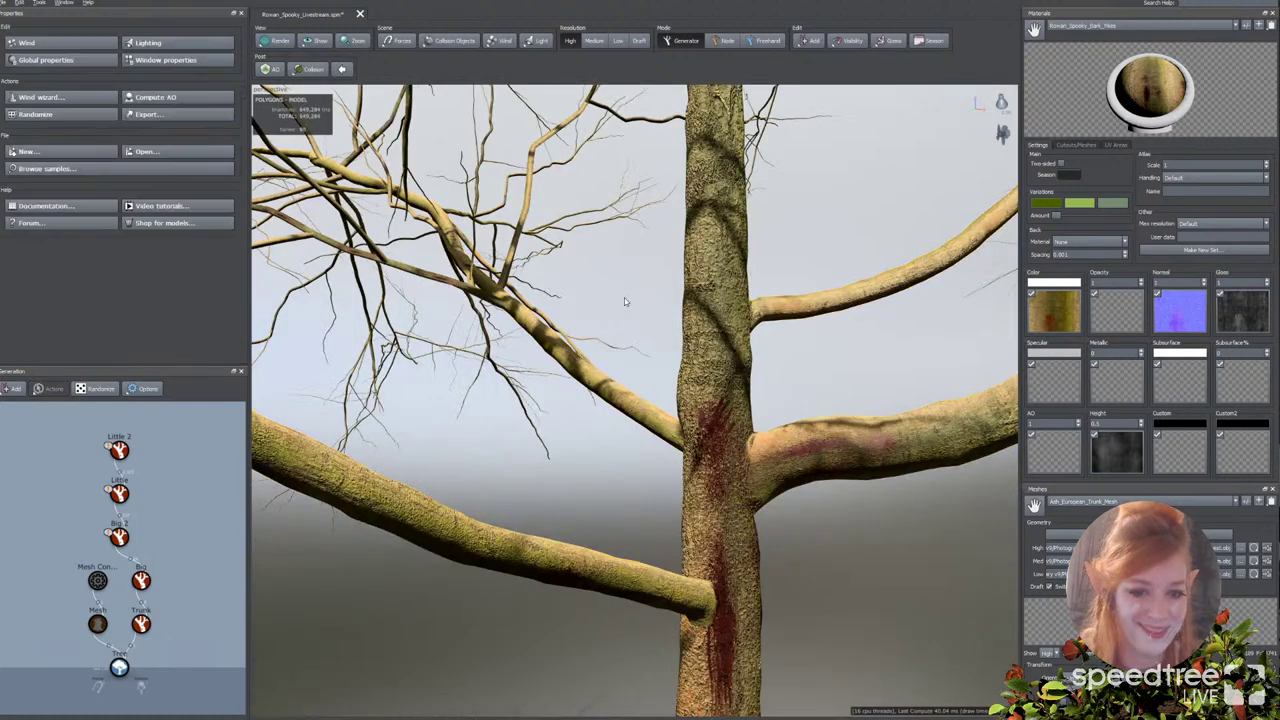
pyautogui.press('z')
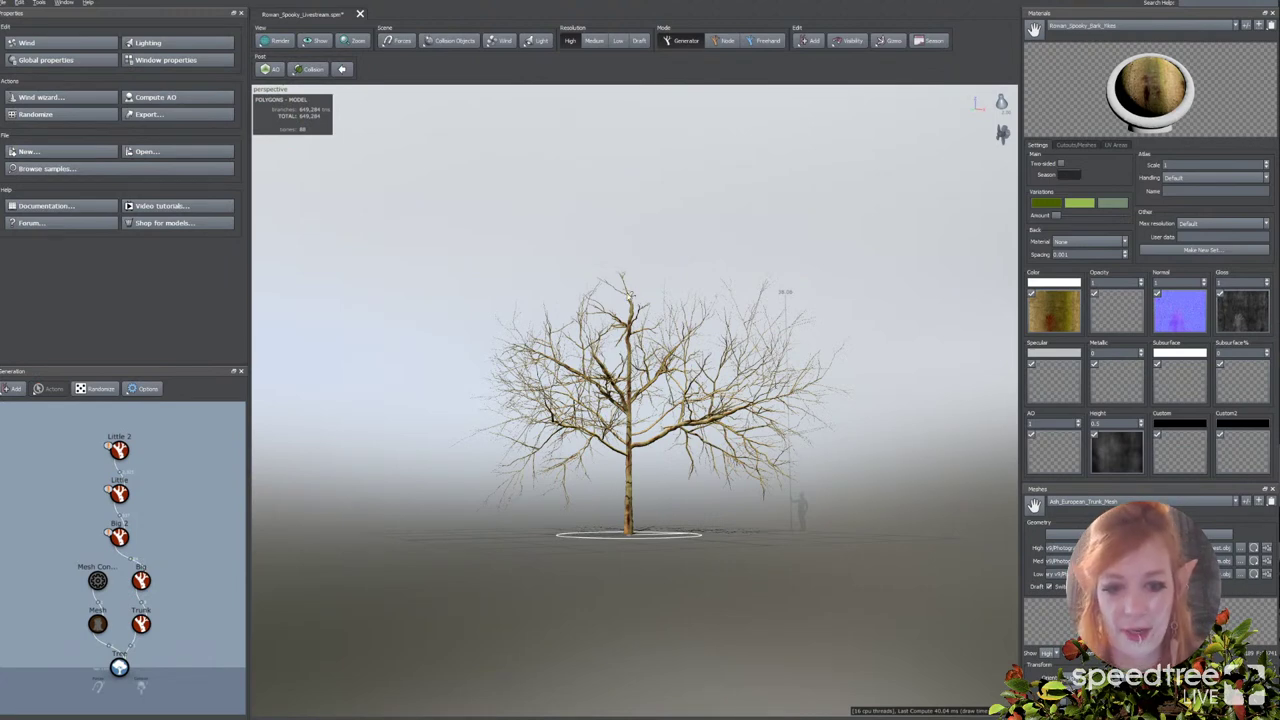
# Step: Set the Big branches' shape control style to Sphere and view the whole tree
pyautogui.moveTo(630, 297); pyautogui.dragTo(632, 330)
pyautogui.scroll(5, 632, 330)
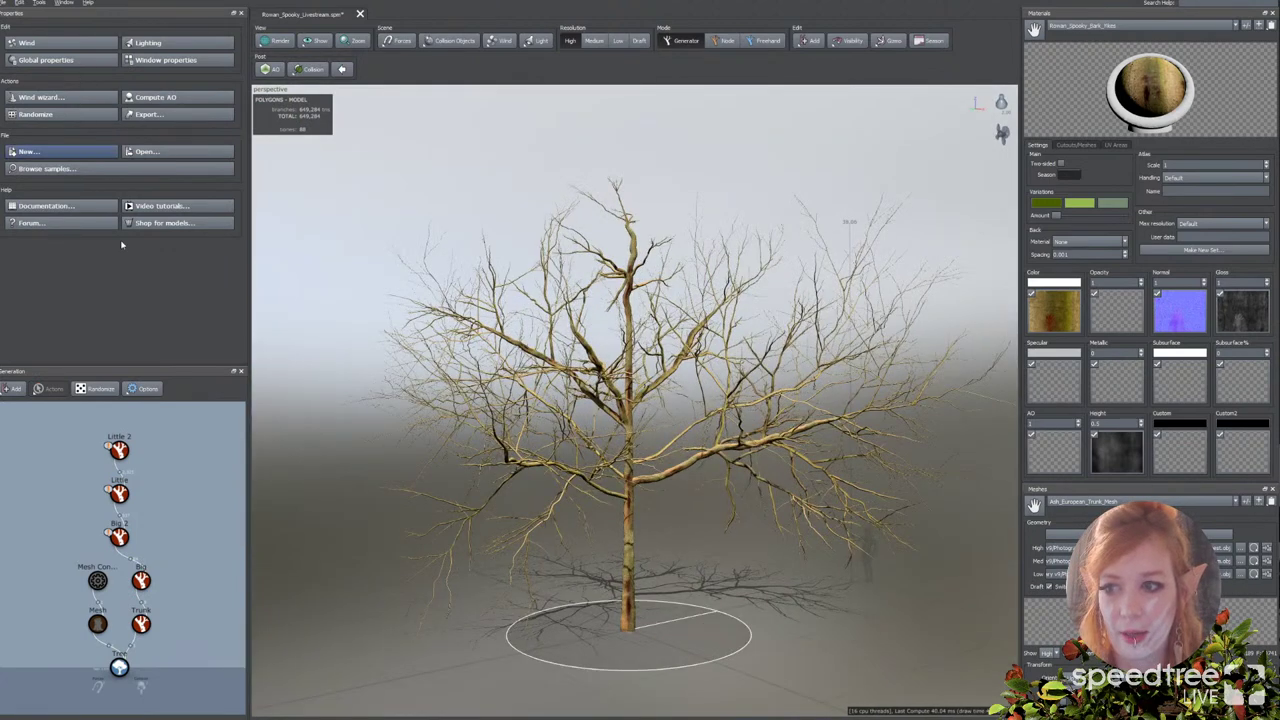
pyautogui.click(140, 576)
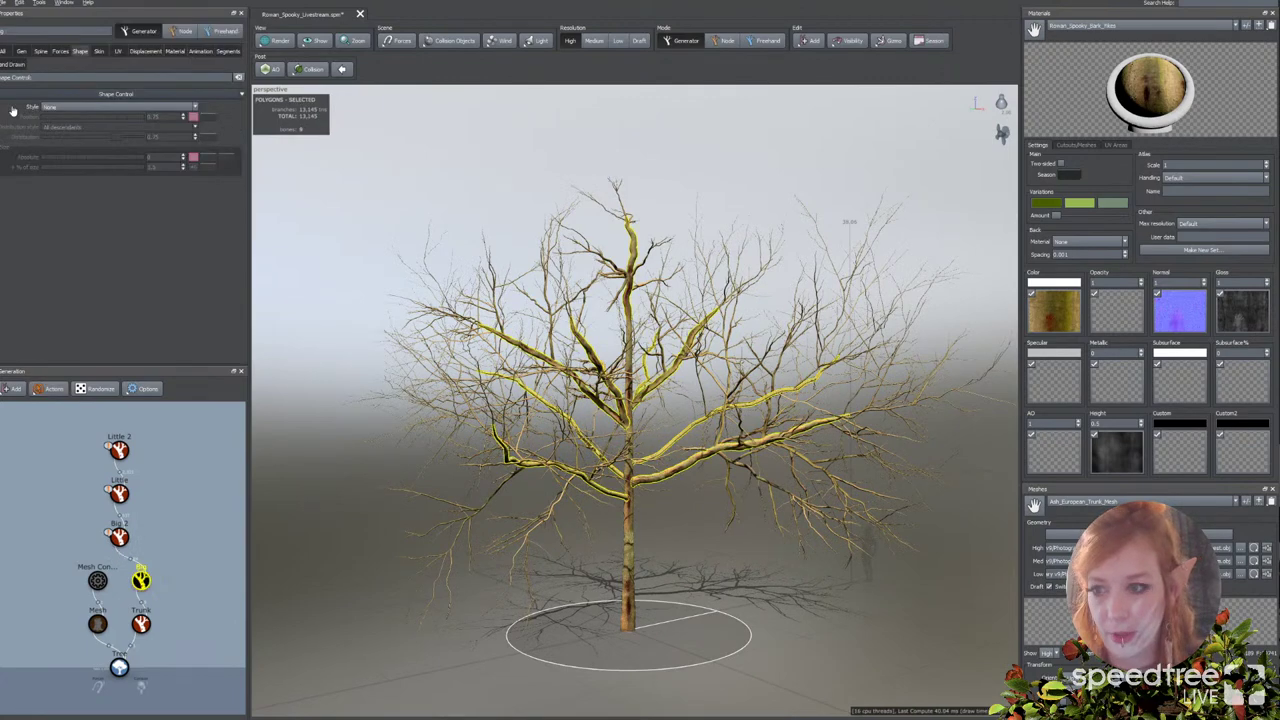
pyautogui.click(55, 108)
pyautogui.click(57, 129)
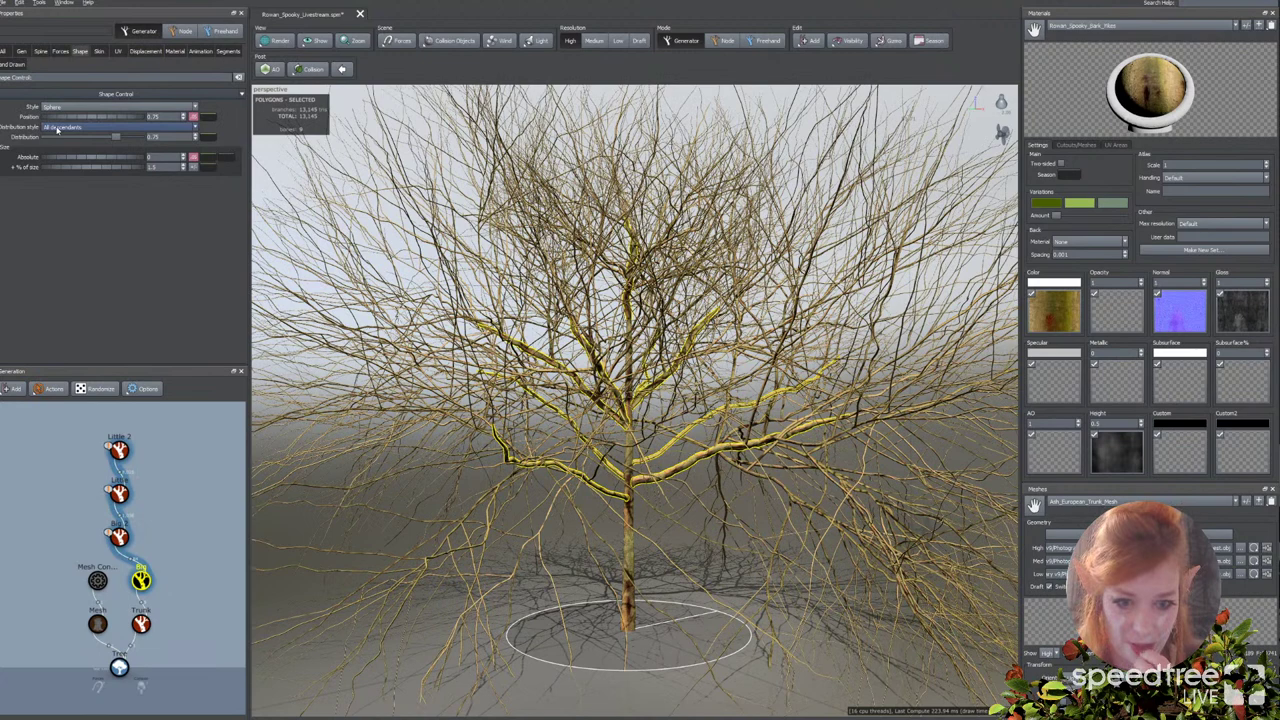
pyautogui.scroll(-3, 345, 140)
pyautogui.moveTo(345, 142); pyautogui.dragTo(345, 115)
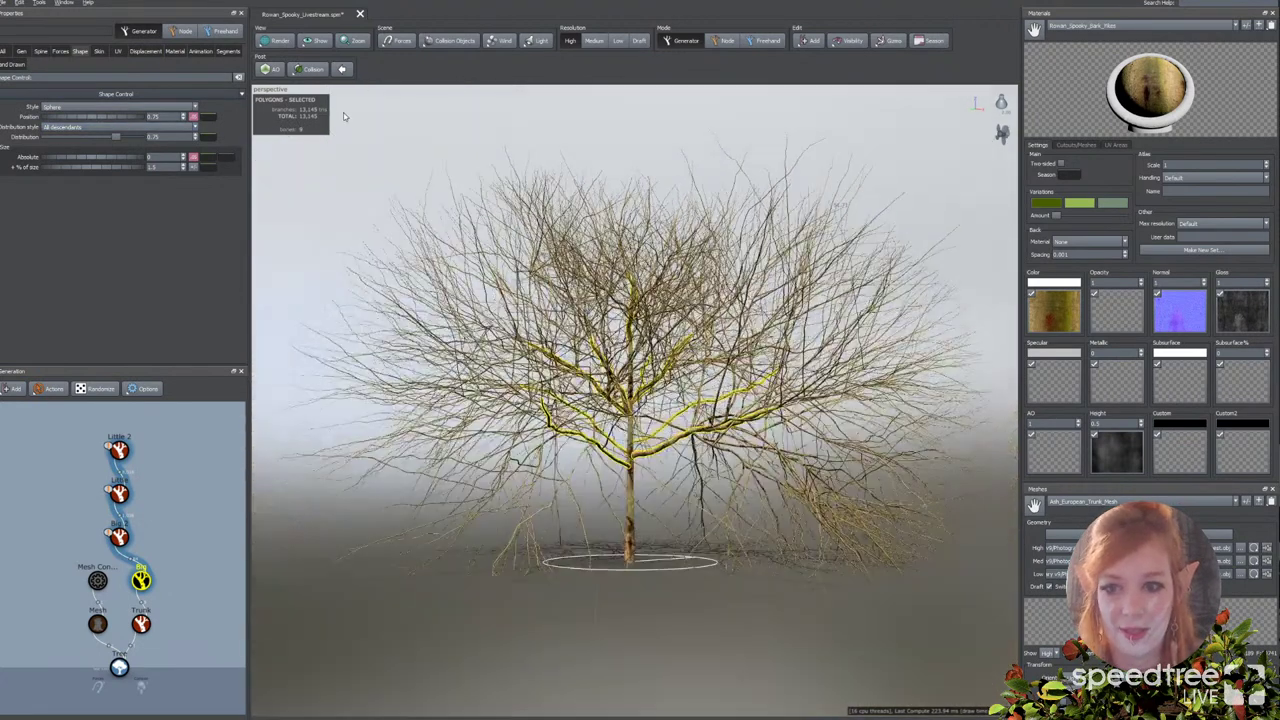
pyautogui.click(345, 115)
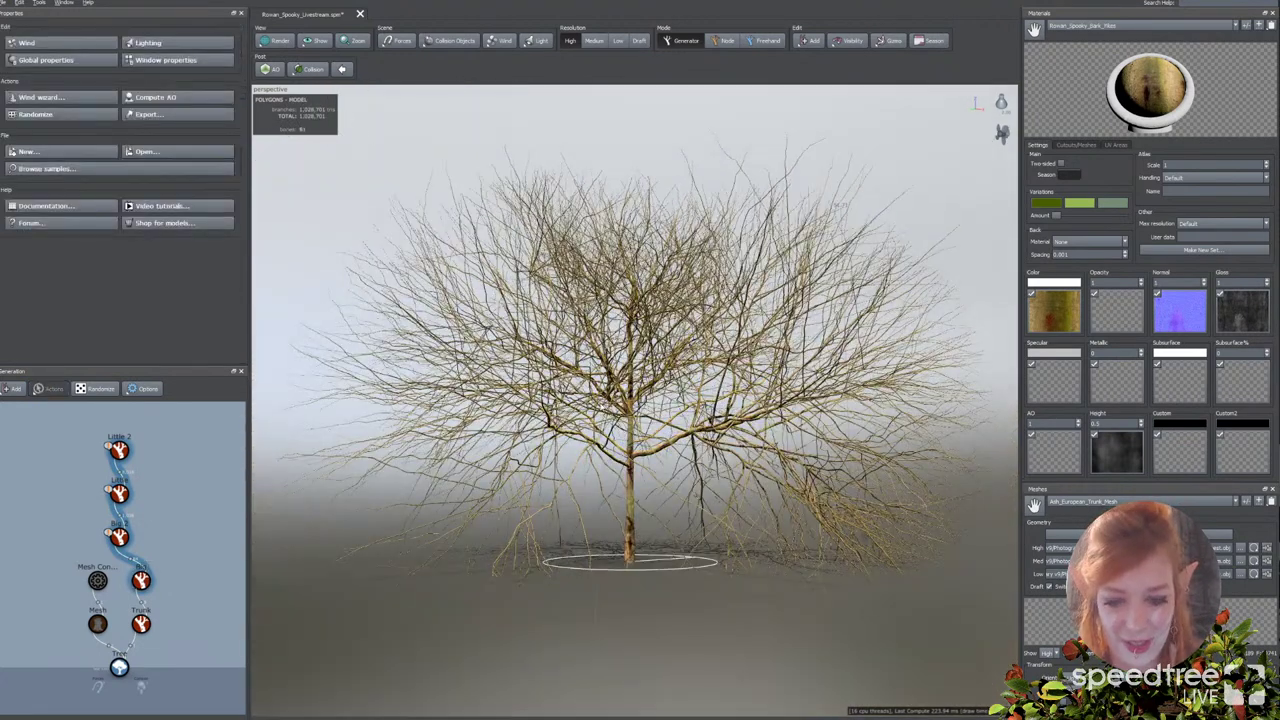
# Step: Show the viewport hints, set the Big branches' sphere % of size to 0.87 and lower the sphere position along the branches
pyautogui.click(318, 42)
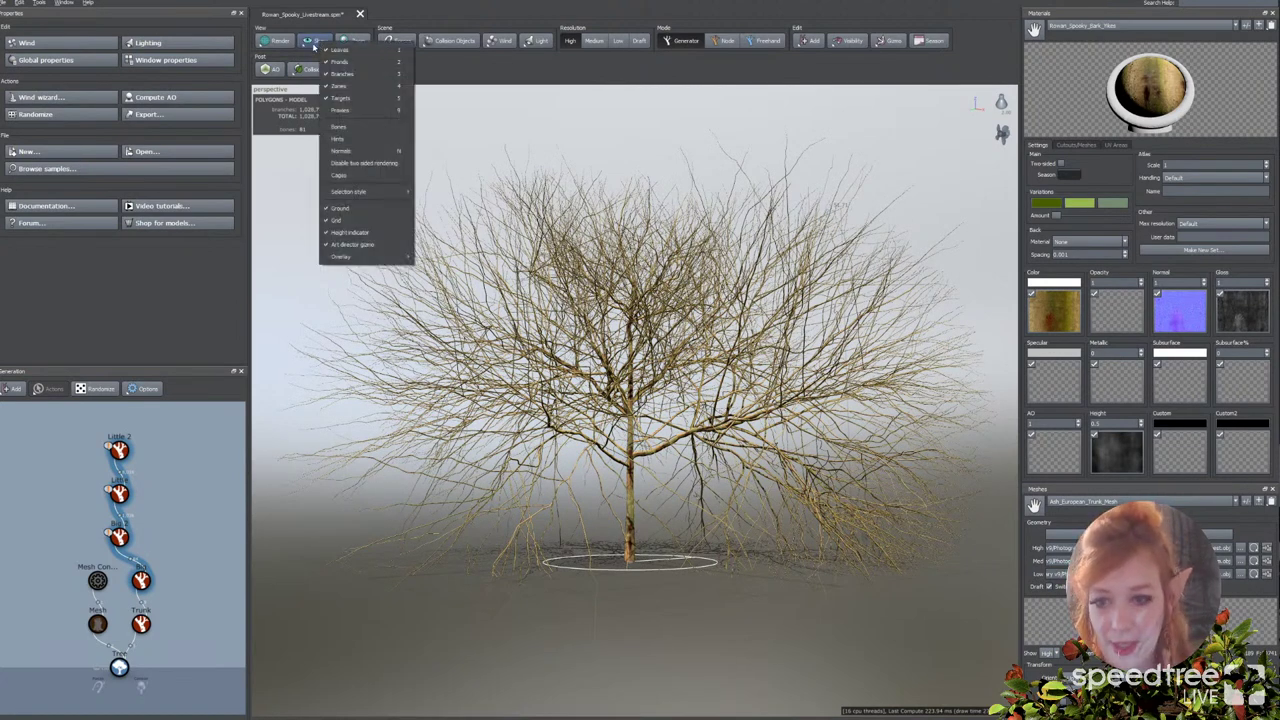
pyautogui.click(344, 140)
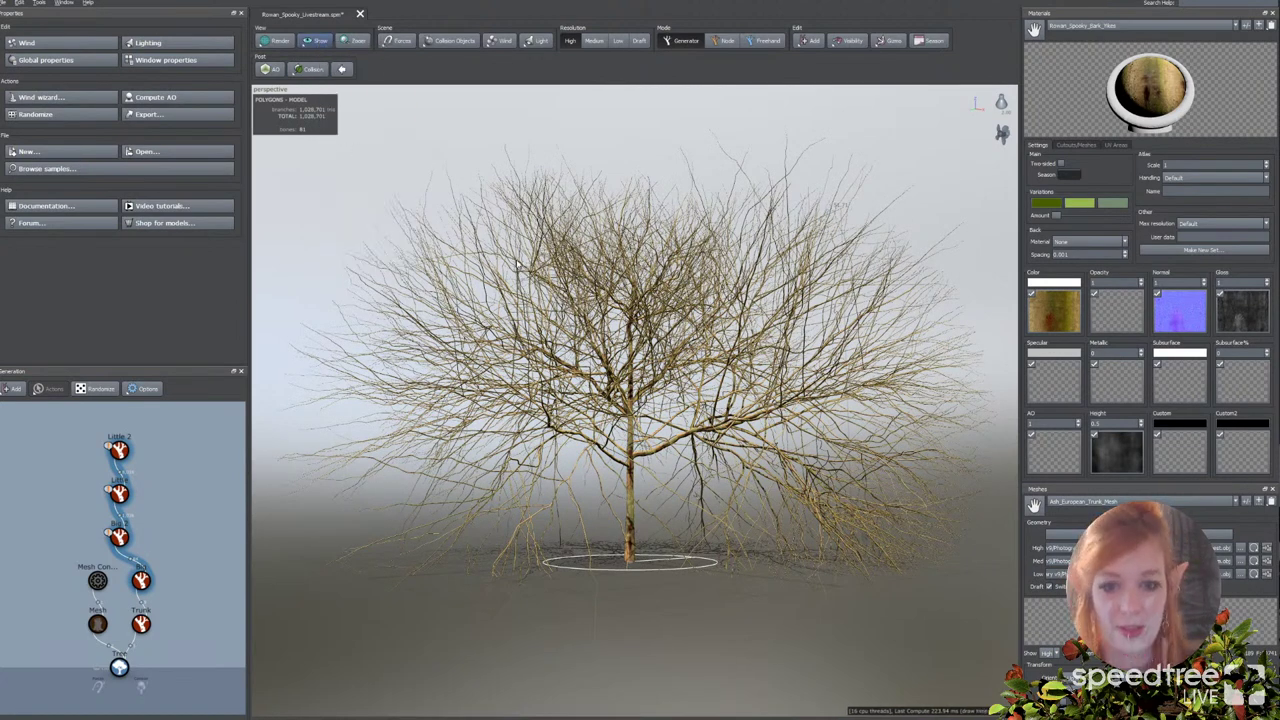
pyautogui.click(614, 464)
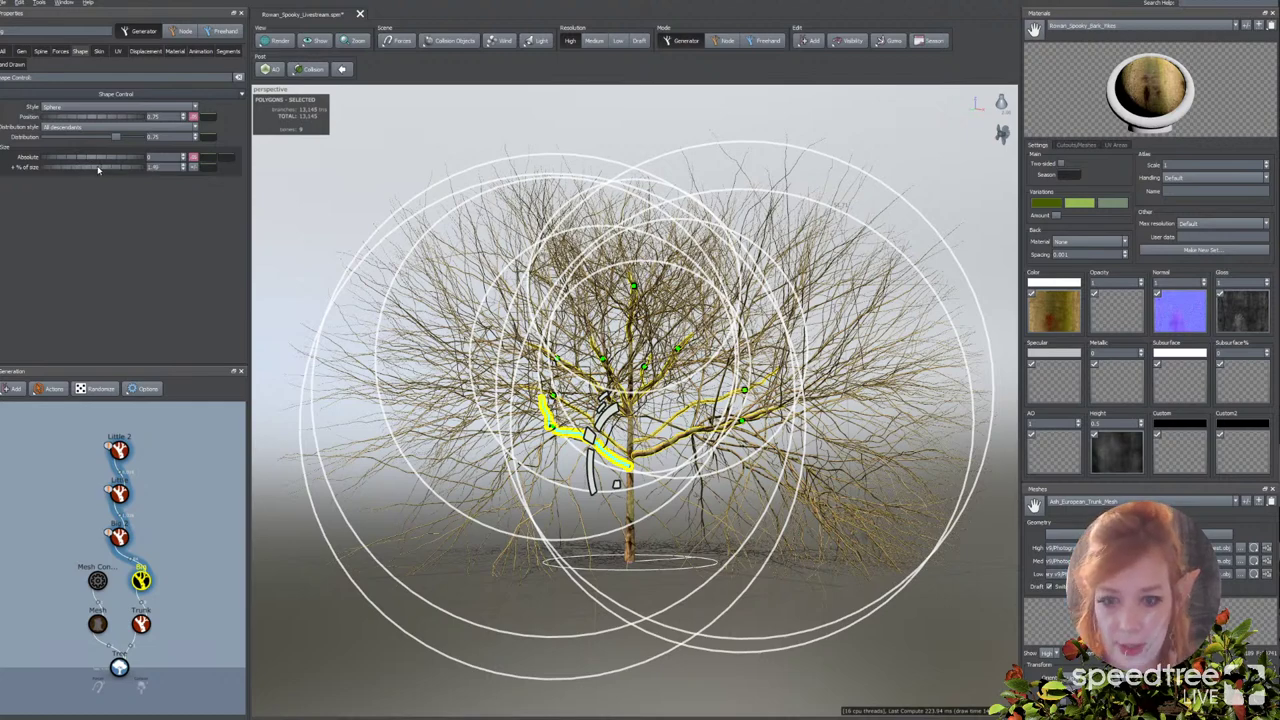
pyautogui.moveTo(99, 168); pyautogui.dragTo(71, 170)
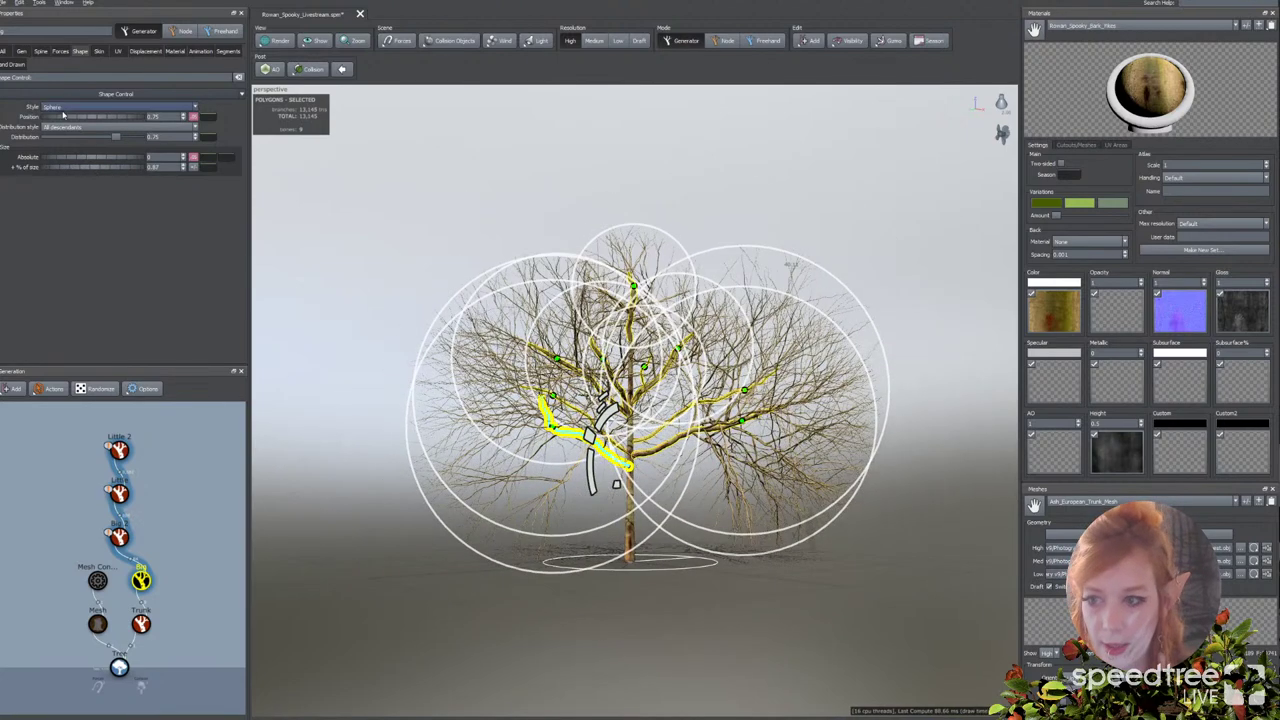
pyautogui.moveTo(63, 121)
pyautogui.mouseDown()
pyautogui.moveTo(83, 121)
pyautogui.moveTo(44, 119)
pyautogui.mouseUp()
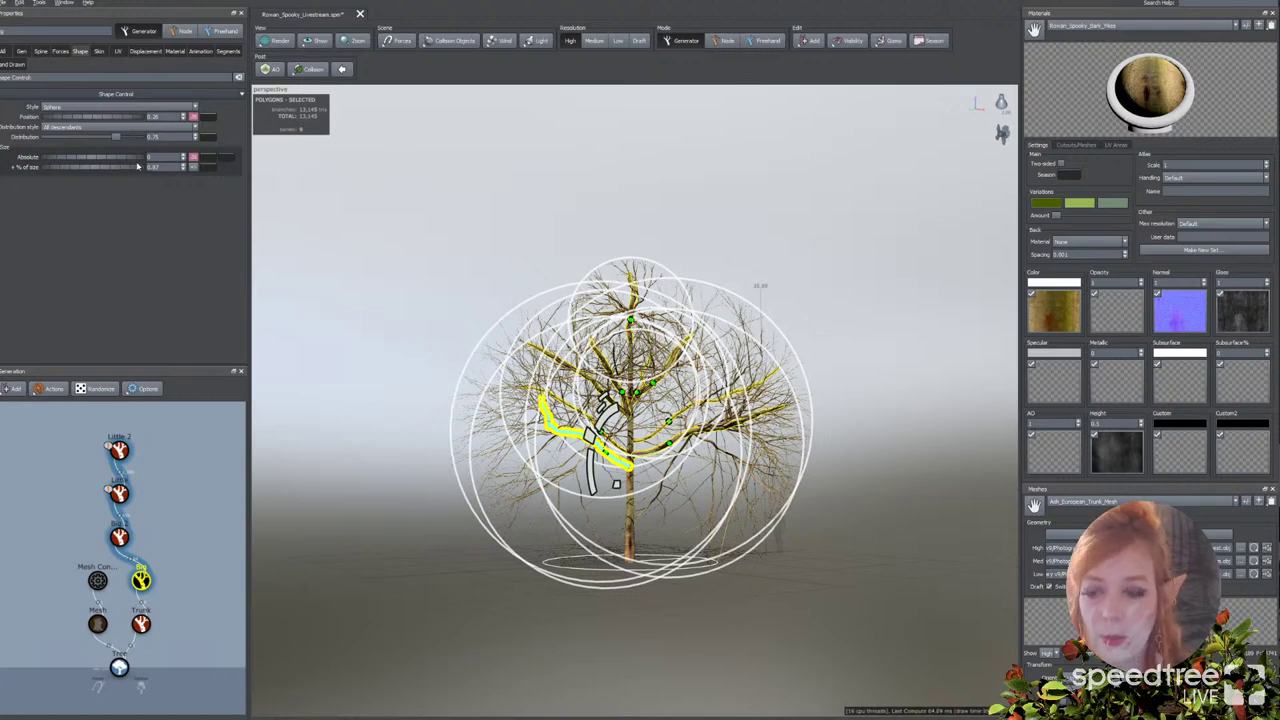
# Step: Add a point near three quarters of the Big shape control's % of size parent curve and raise the curve's end to about 1
pyautogui.click(207, 167)
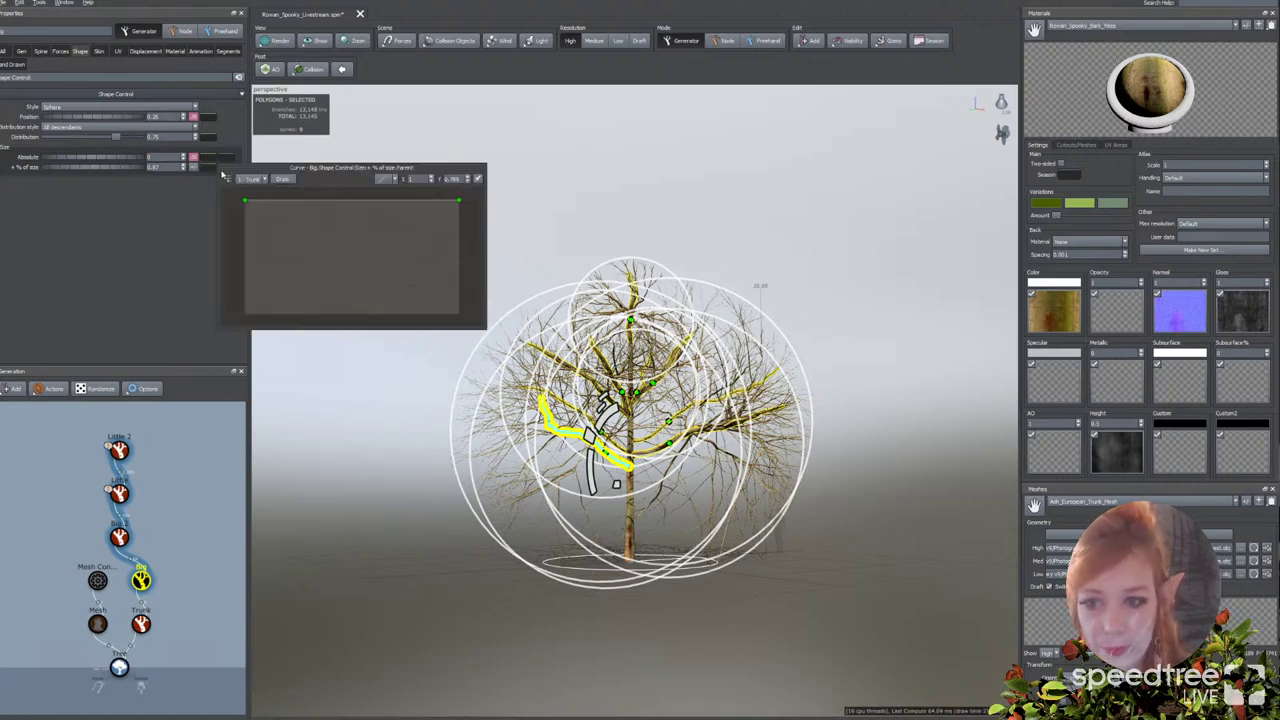
pyautogui.click(397, 201)
pyautogui.moveTo(459, 202); pyautogui.dragTo(457, 181)
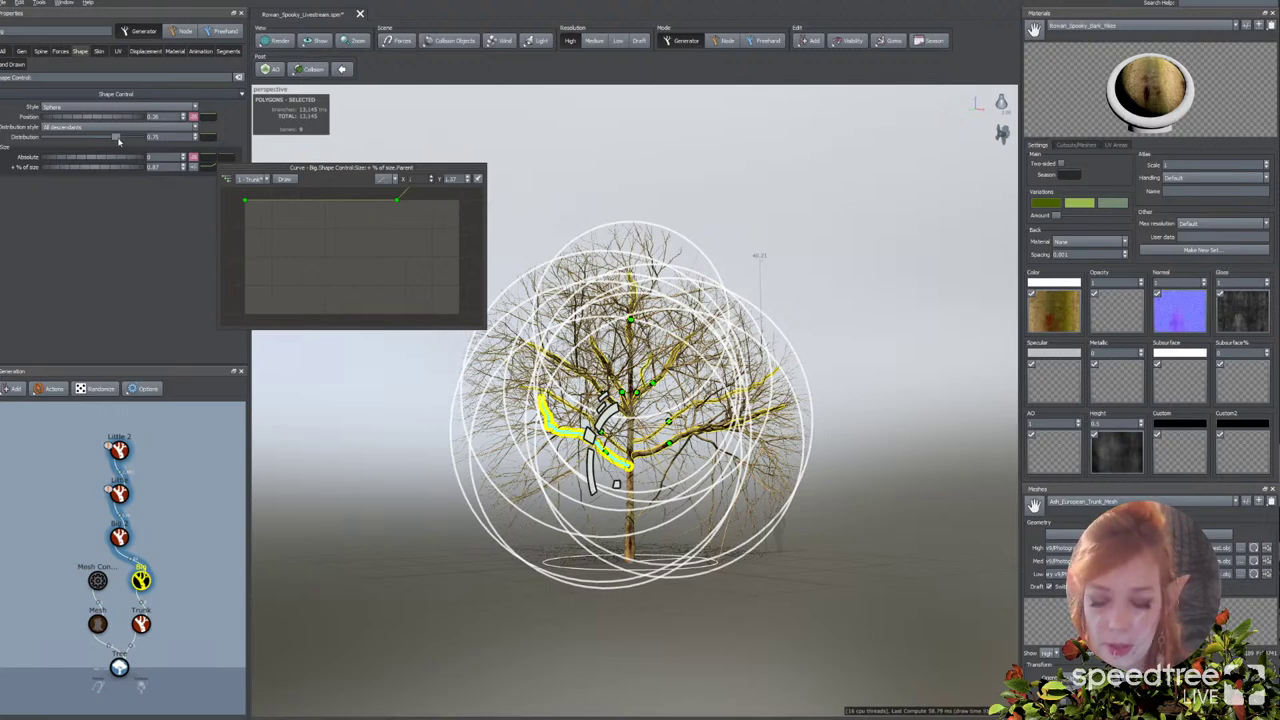
# Step: Reduce the Big branches' shape control distribution to about 0.46 and view the tree unselected
pyautogui.moveTo(118, 141); pyautogui.dragTo(118, 141)
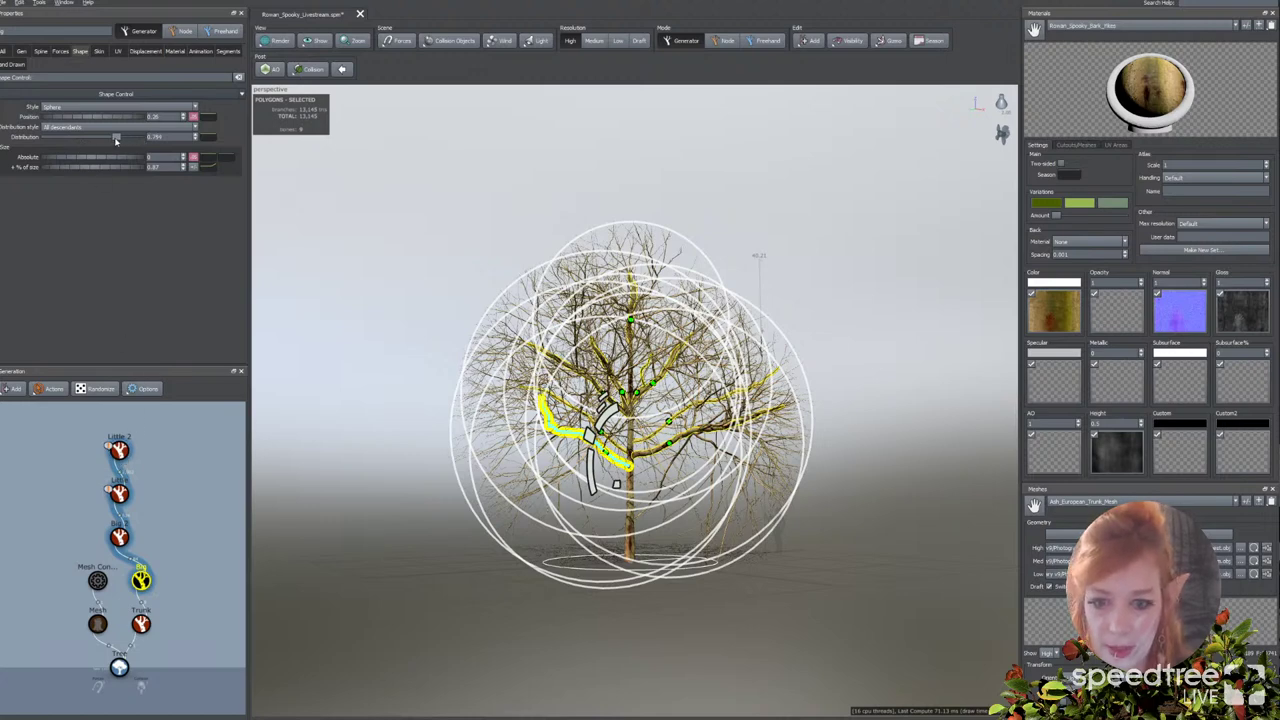
pyautogui.moveTo(116, 141); pyautogui.dragTo(89, 139)
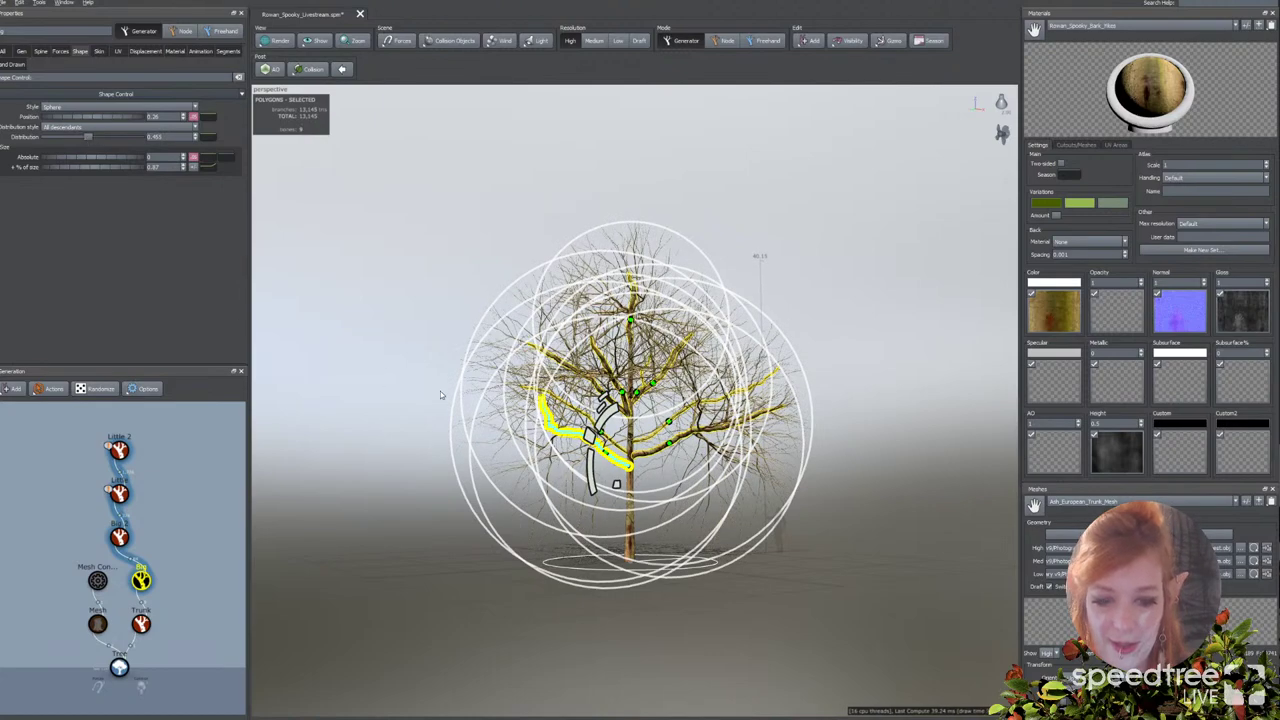
pyautogui.click(381, 392)
pyautogui.moveTo(401, 363)
pyautogui.mouseDown()
pyautogui.moveTo(295, 366)
pyautogui.moveTo(396, 368)
pyautogui.mouseUp()
pyautogui.scroll(3, 395, 368)
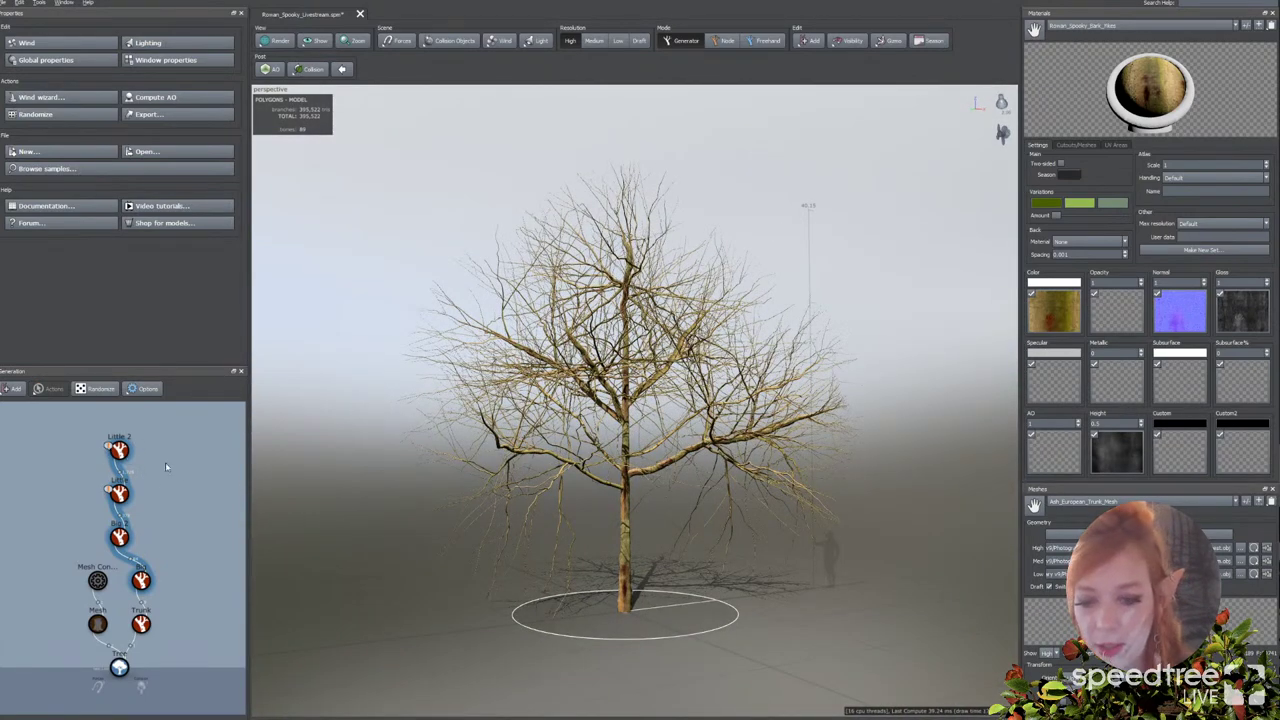
# Step: Hide the viewport hints with the Little 2 branches selected, then deselect them and inspect the tree's silhouette up close
pyautogui.click(118, 450)
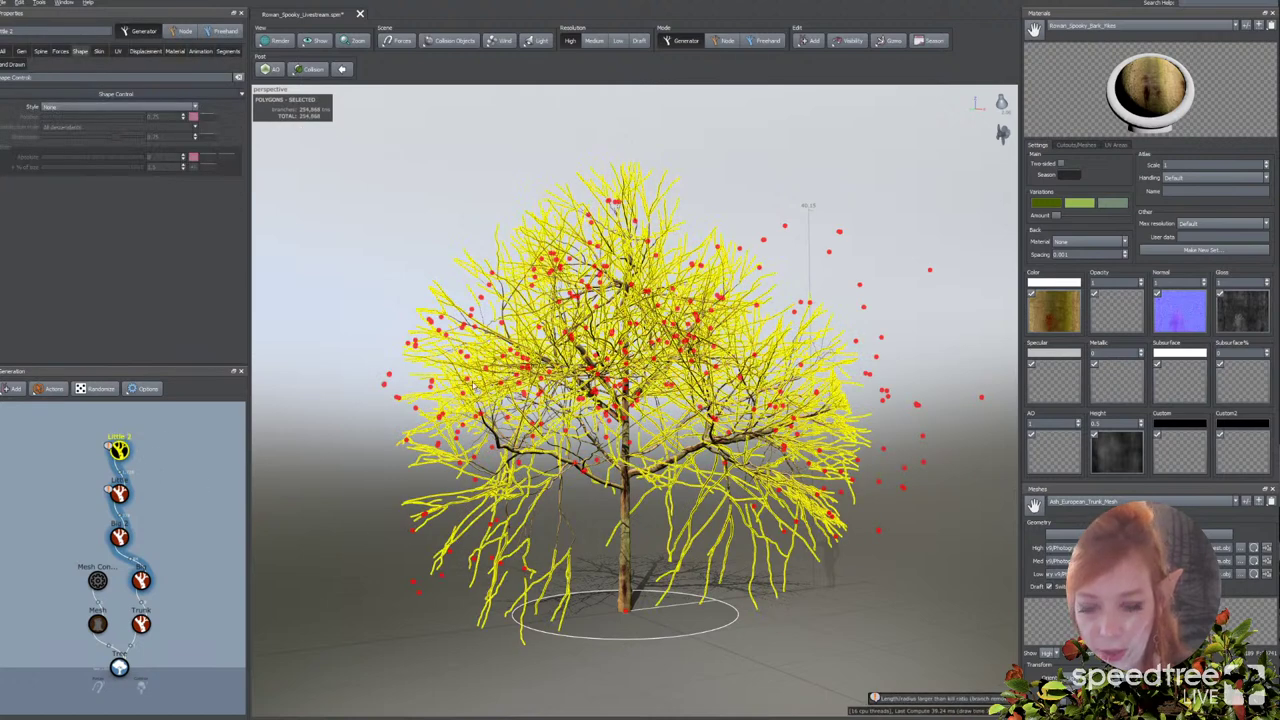
pyautogui.click(312, 41)
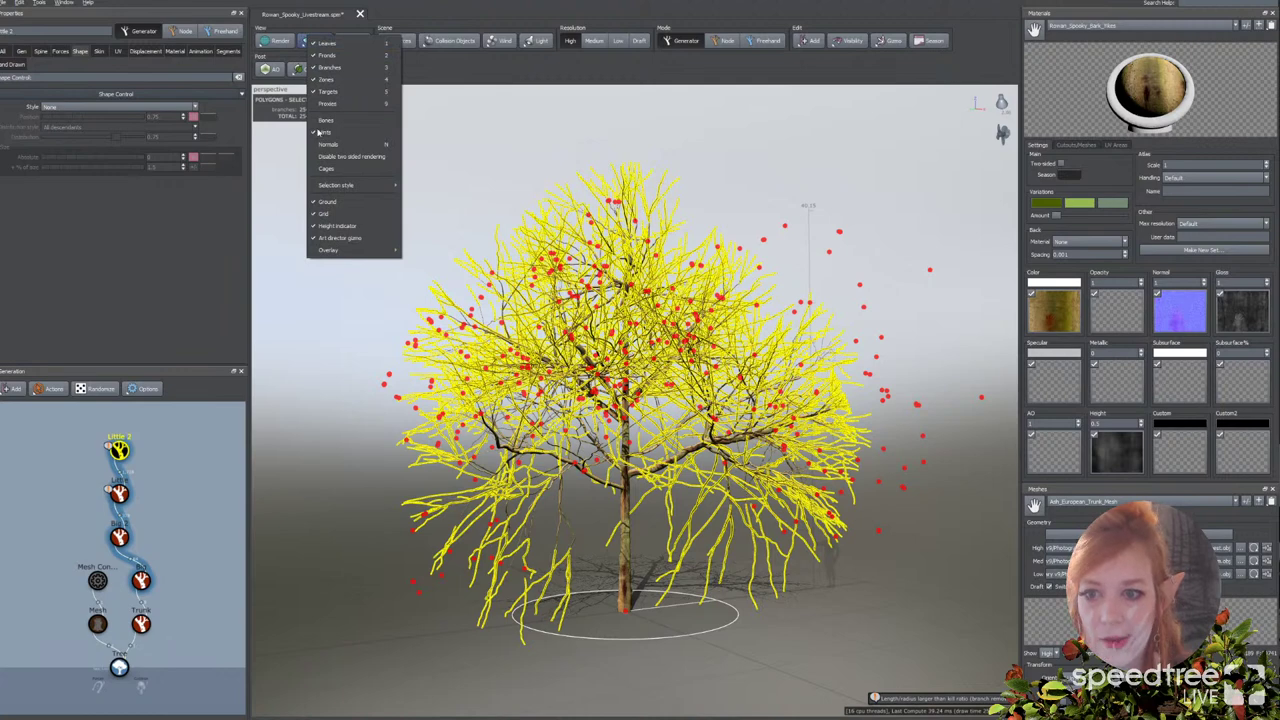
pyautogui.click(321, 132)
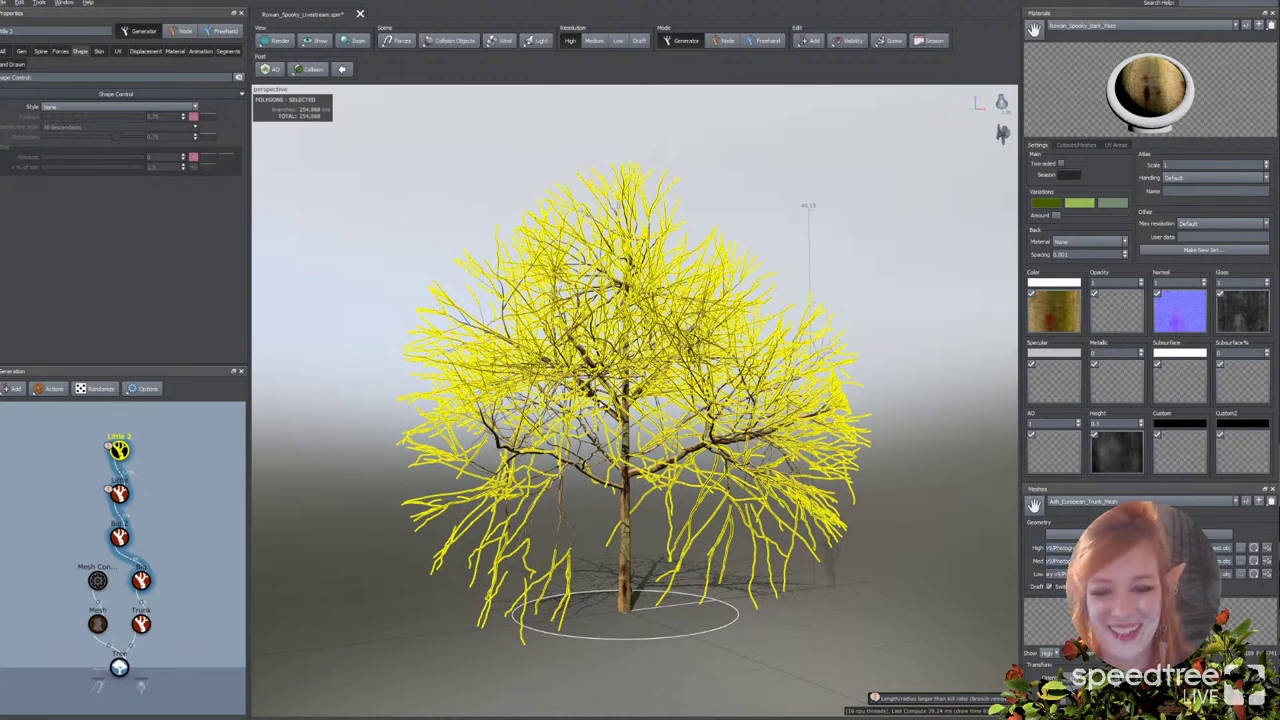
pyautogui.click(384, 227)
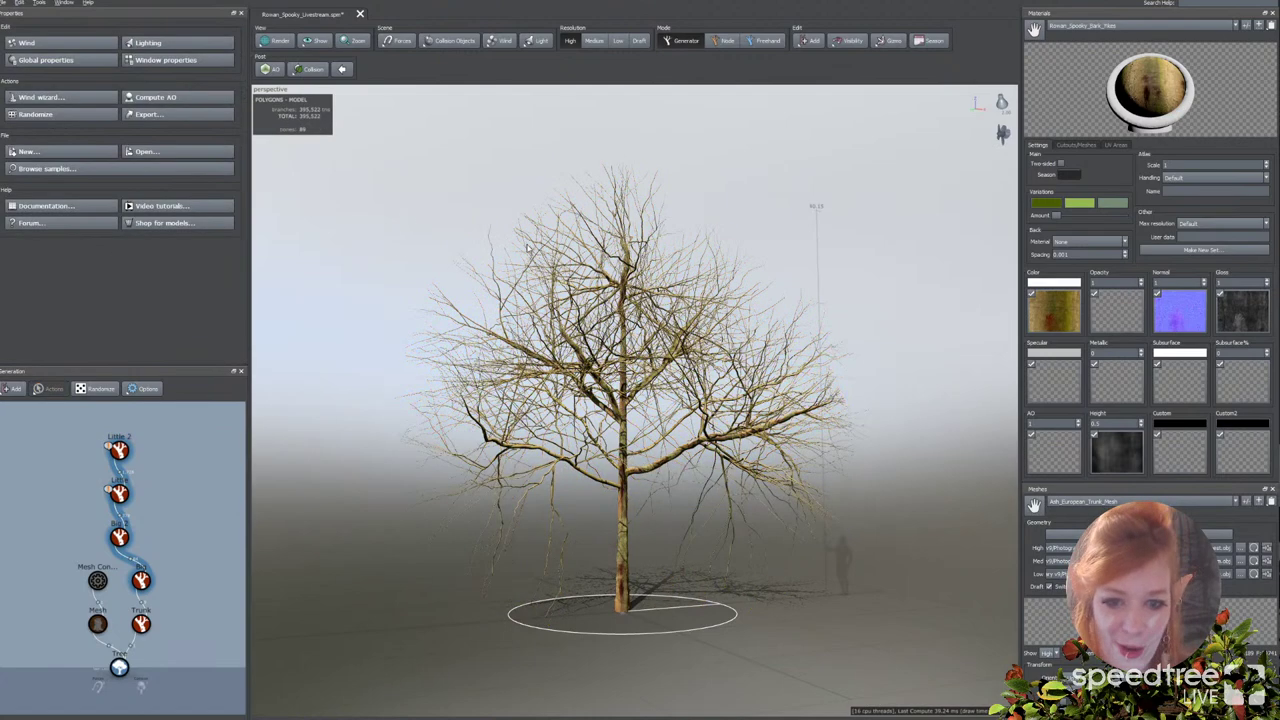
pyautogui.moveTo(527, 248)
pyautogui.mouseDown()
pyautogui.moveTo(499, 248)
pyautogui.moveTo(512, 247)
pyautogui.mouseUp()
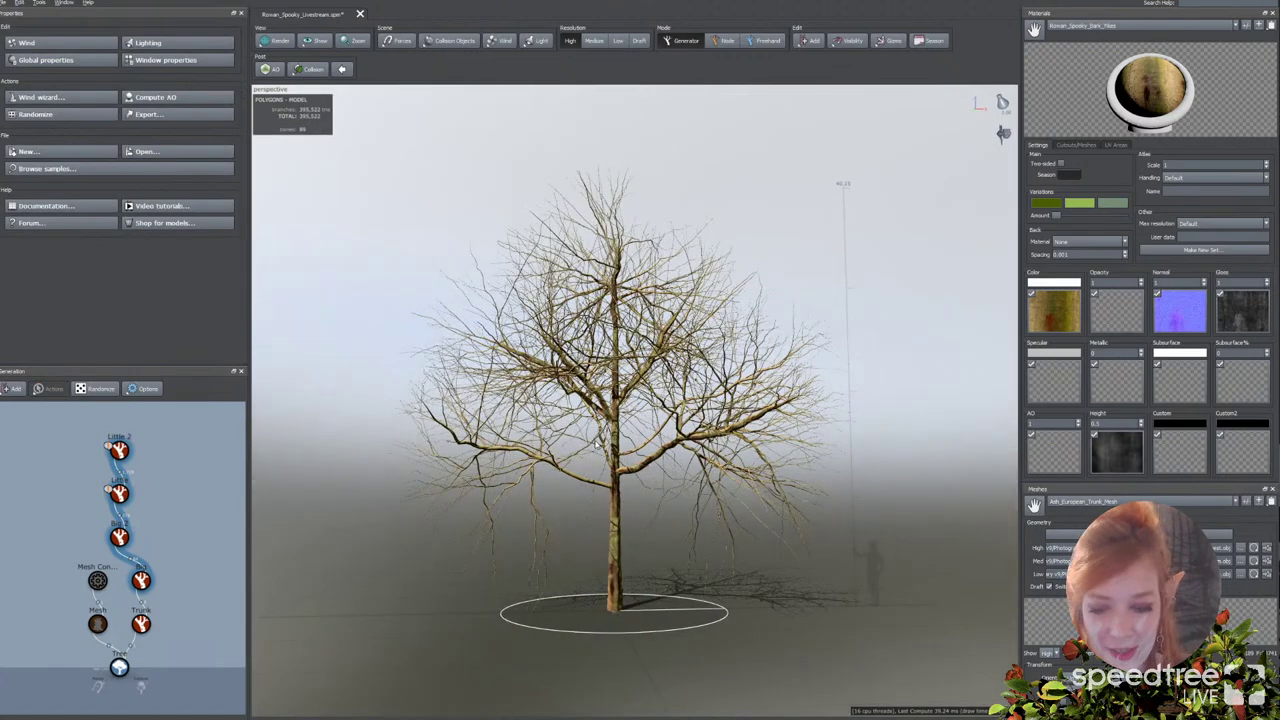
pyautogui.scroll(3, 575, 476)
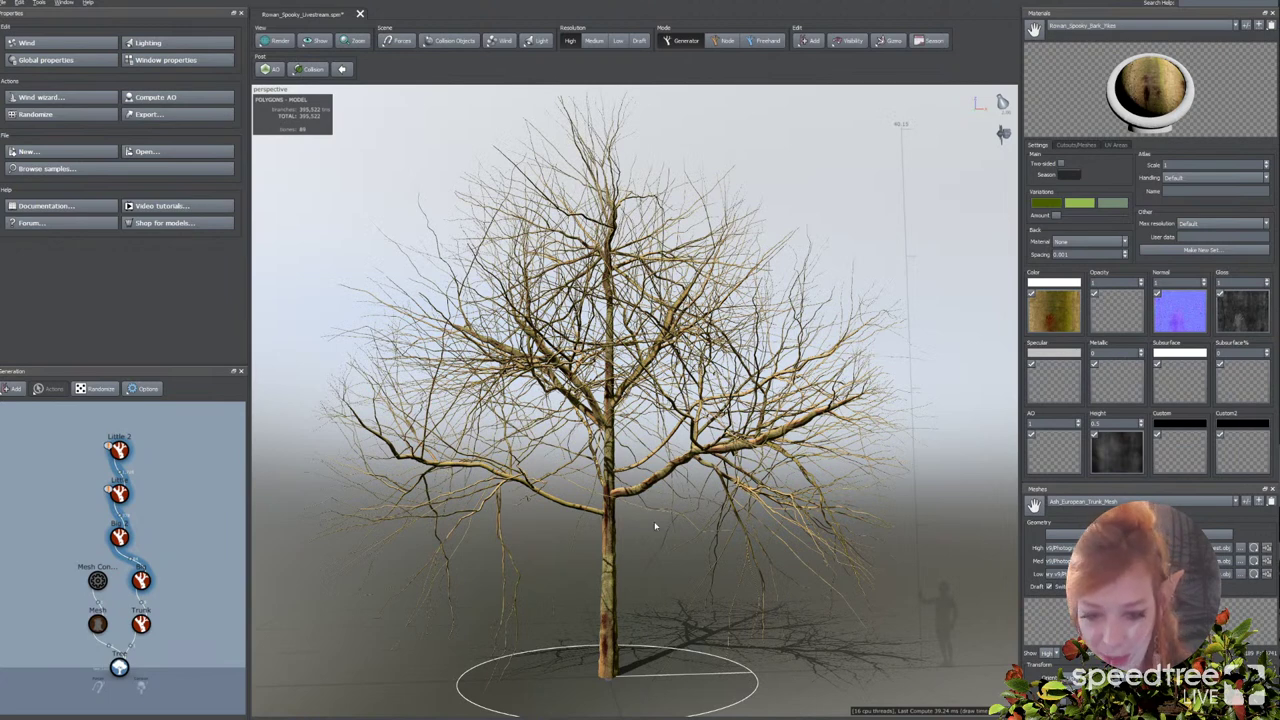
# Step: Open the list of generator types that can be added to the tree
pyautogui.click(808, 40)
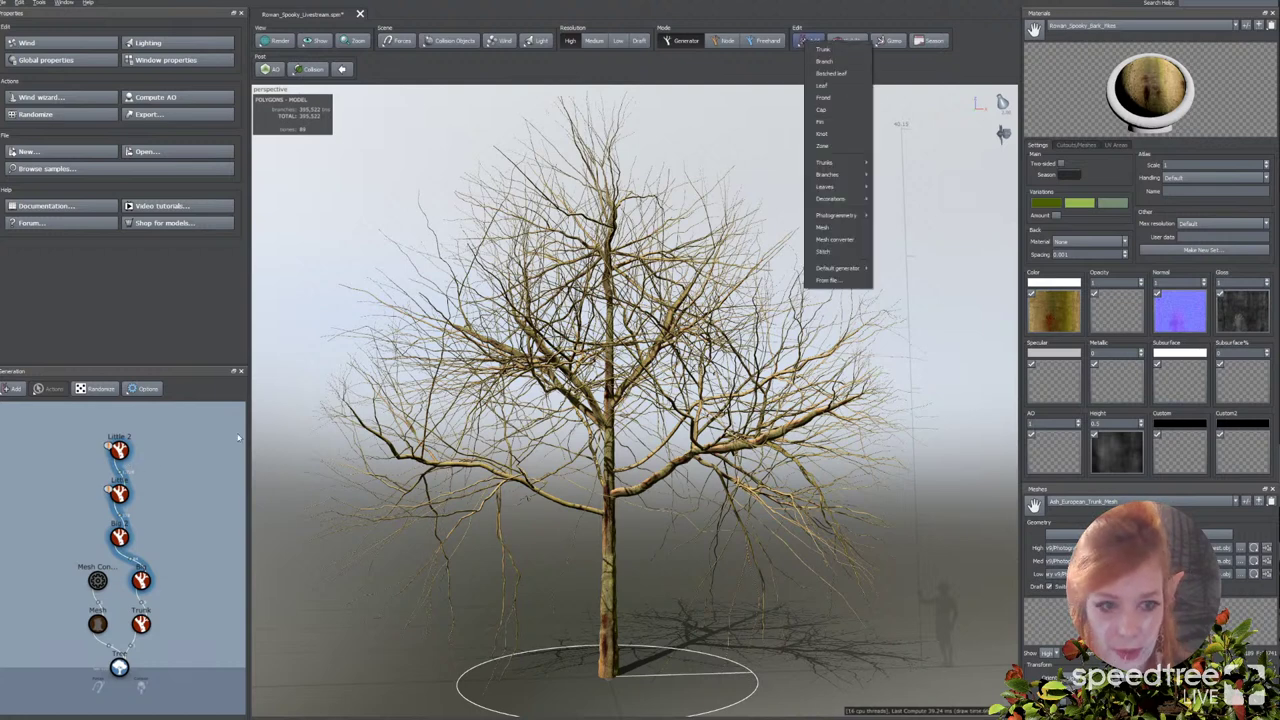
# Step: Add a Little branches generator and detach it from the Tree node so it stands alone beside Little 2
pyautogui.moveTo(834, 176)
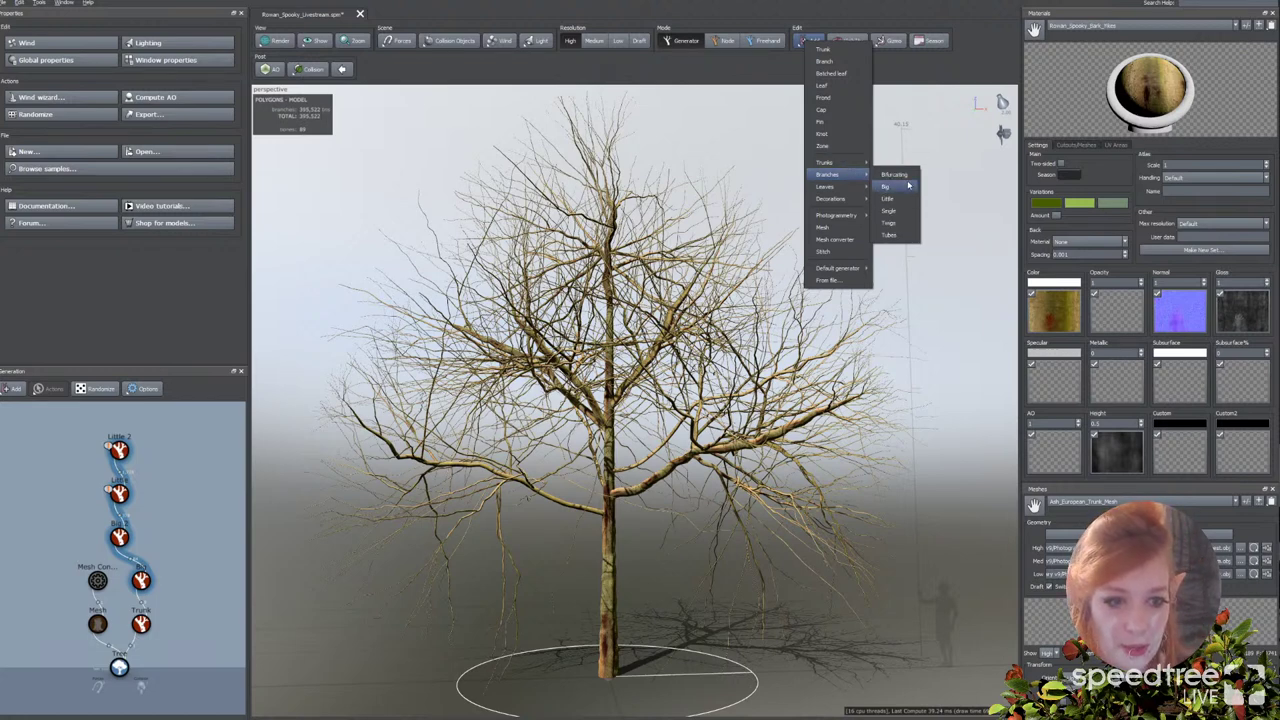
pyautogui.click(888, 199)
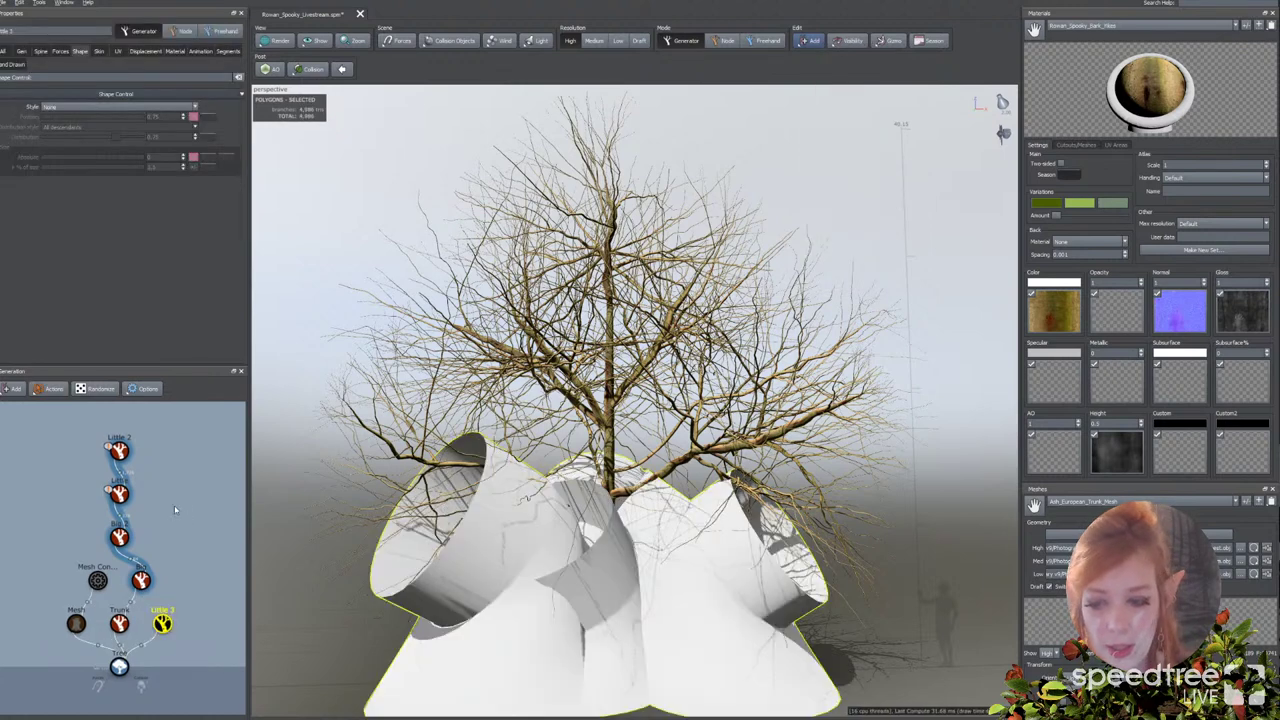
pyautogui.click(164, 659)
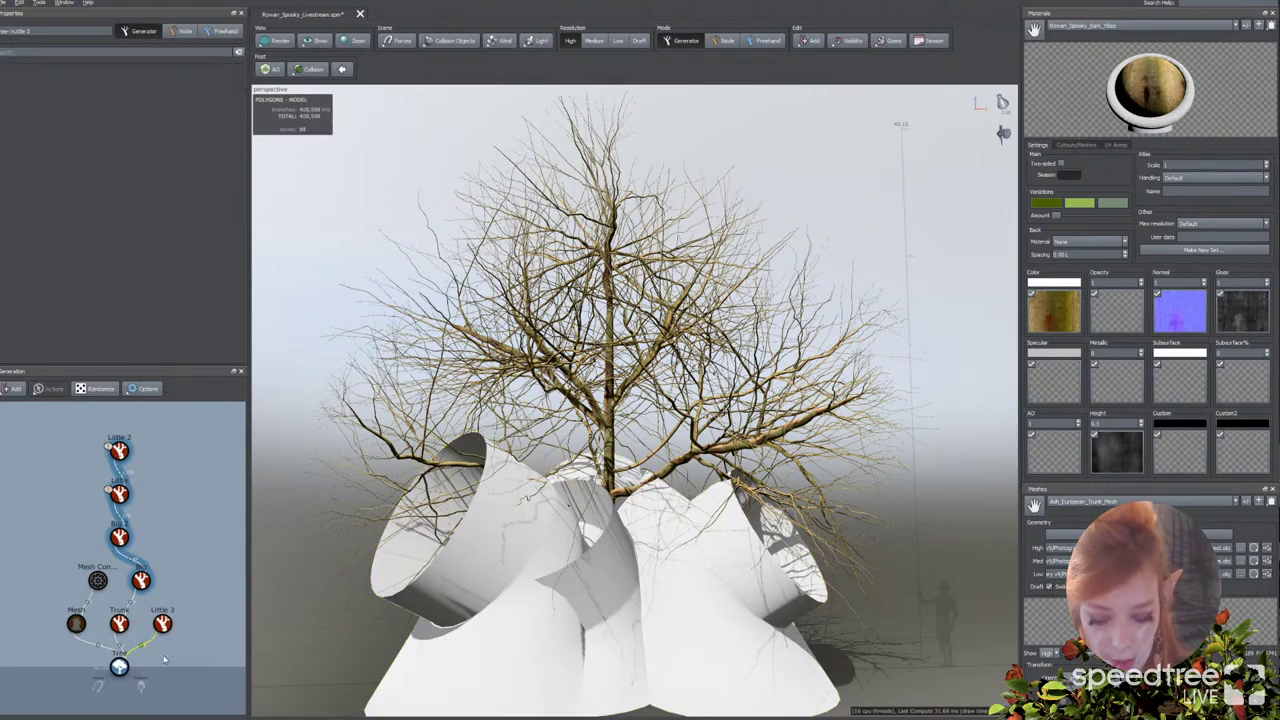
pyautogui.moveTo(162, 624); pyautogui.dragTo(152, 455)
pyautogui.click(143, 454)
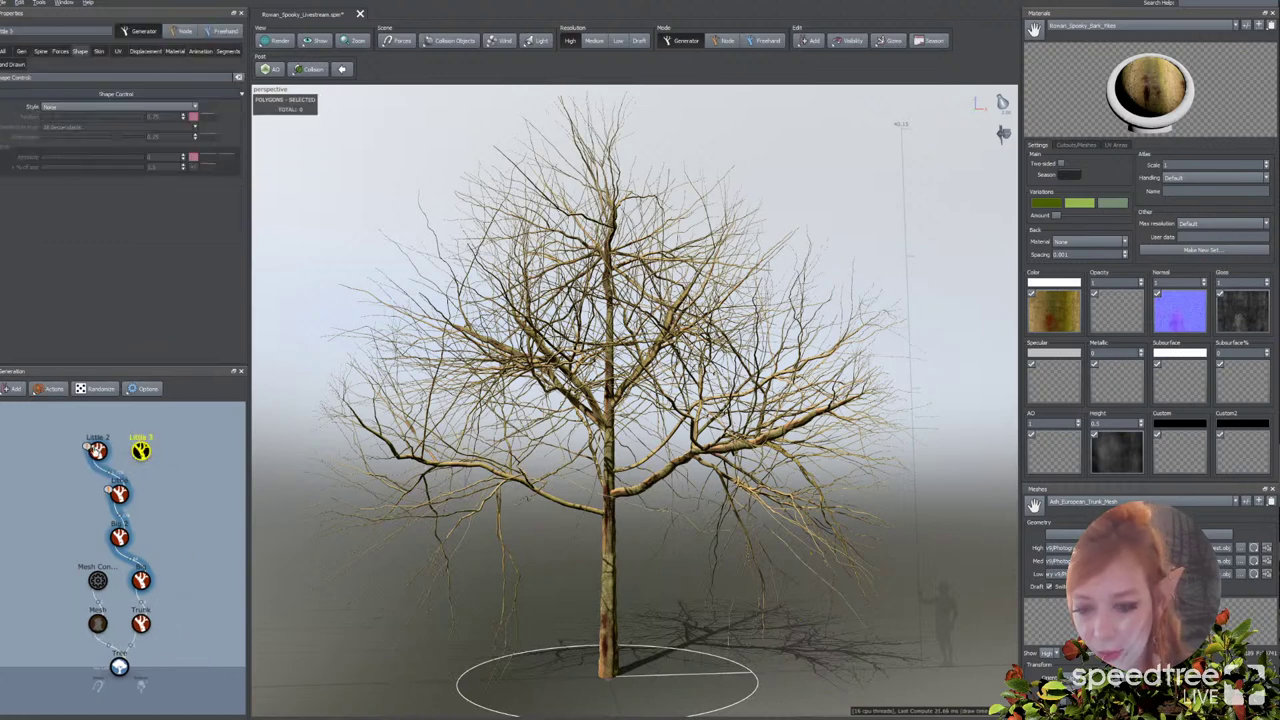
# Step: Attach the new Little generator to the Little 2 node as its next level of twigs
pyautogui.click(117, 453)
pyautogui.click(138, 454)
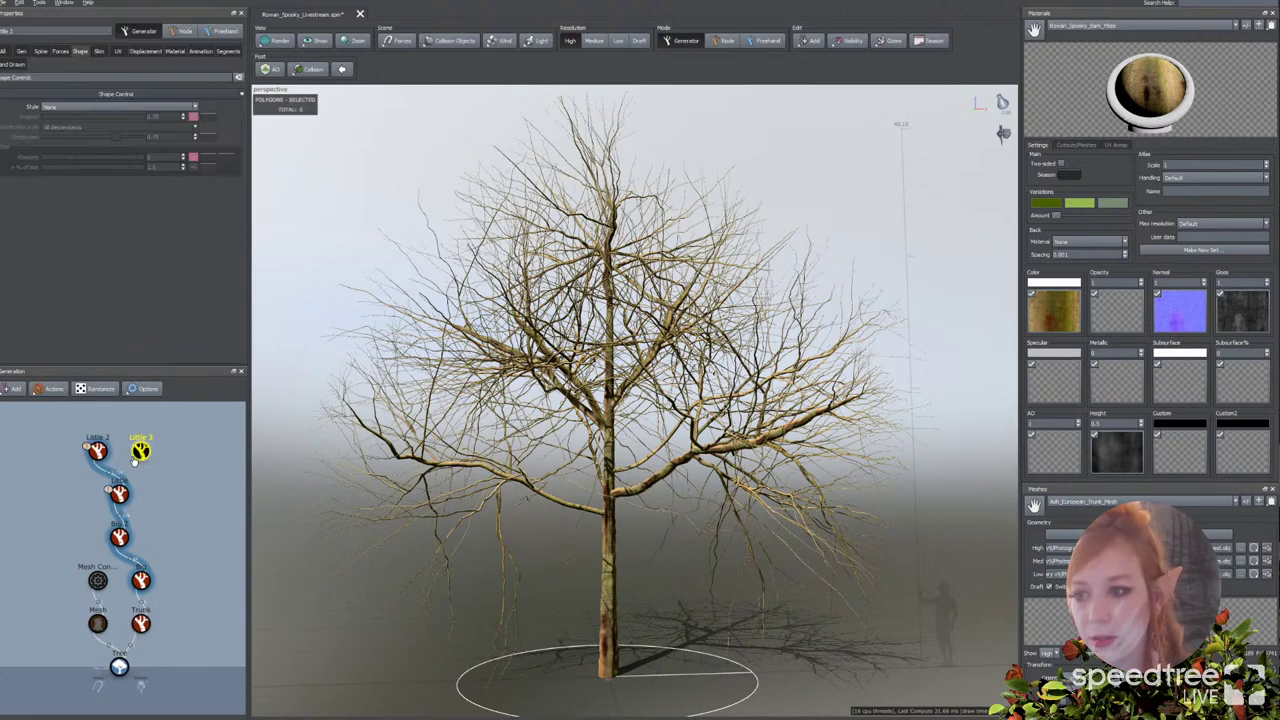
pyautogui.click(39, 52)
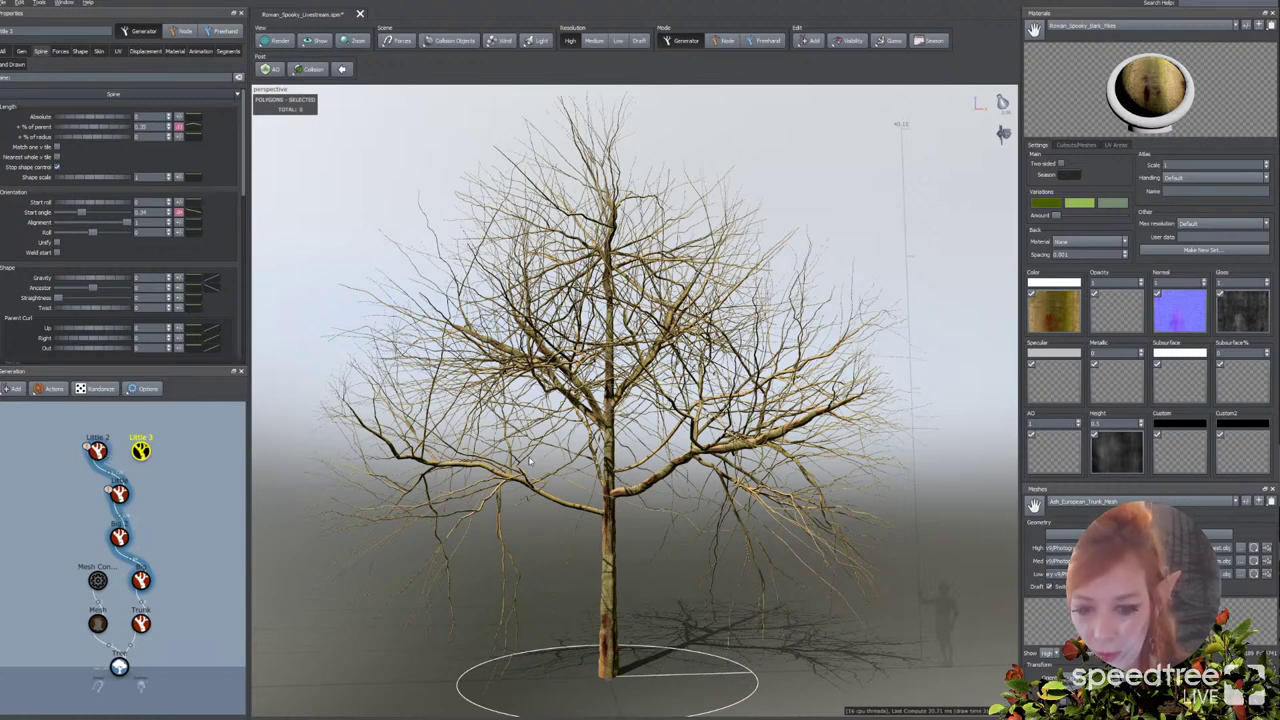
pyautogui.moveTo(141, 451); pyautogui.dragTo(99, 452)
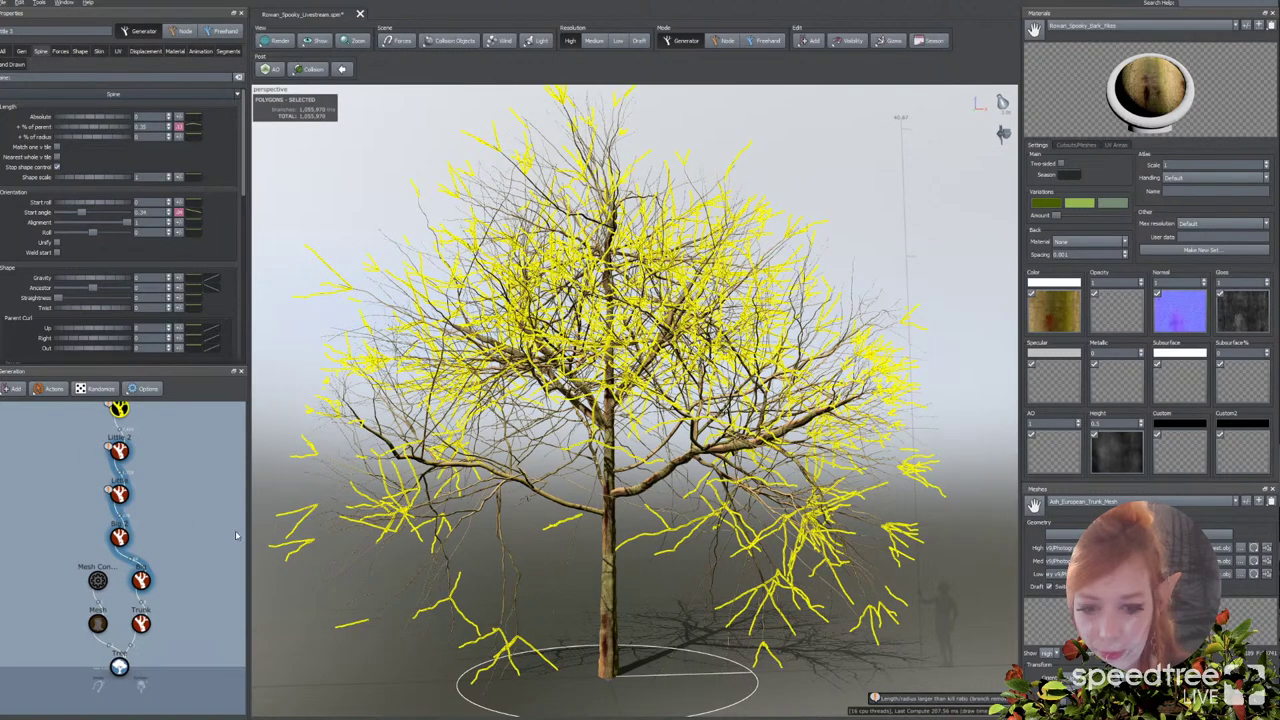
pyautogui.moveTo(548, 528)
pyautogui.mouseDown()
pyautogui.moveTo(549, 516)
pyautogui.moveTo(536, 523)
pyautogui.mouseUp()
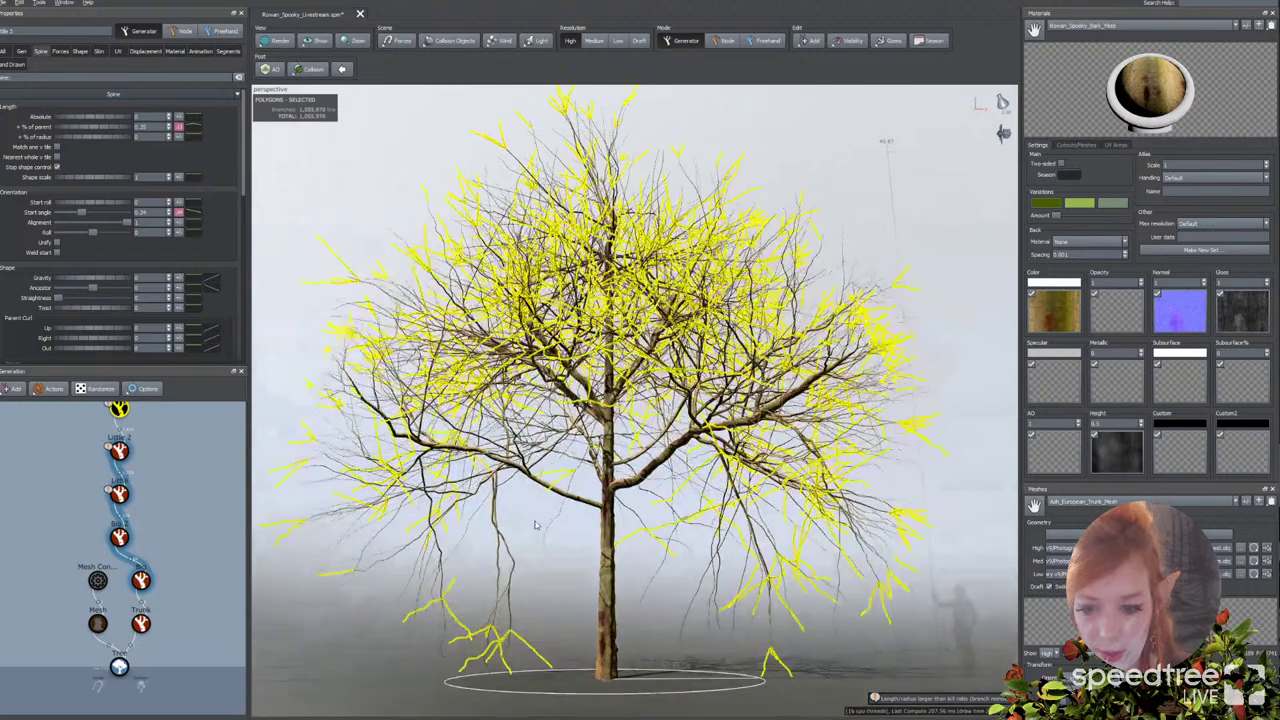
# Step: Set the new twigs' generation mode to Phyllotaxy with the Opposite style and reduce the internode length for denser growth
pyautogui.click(21, 50)
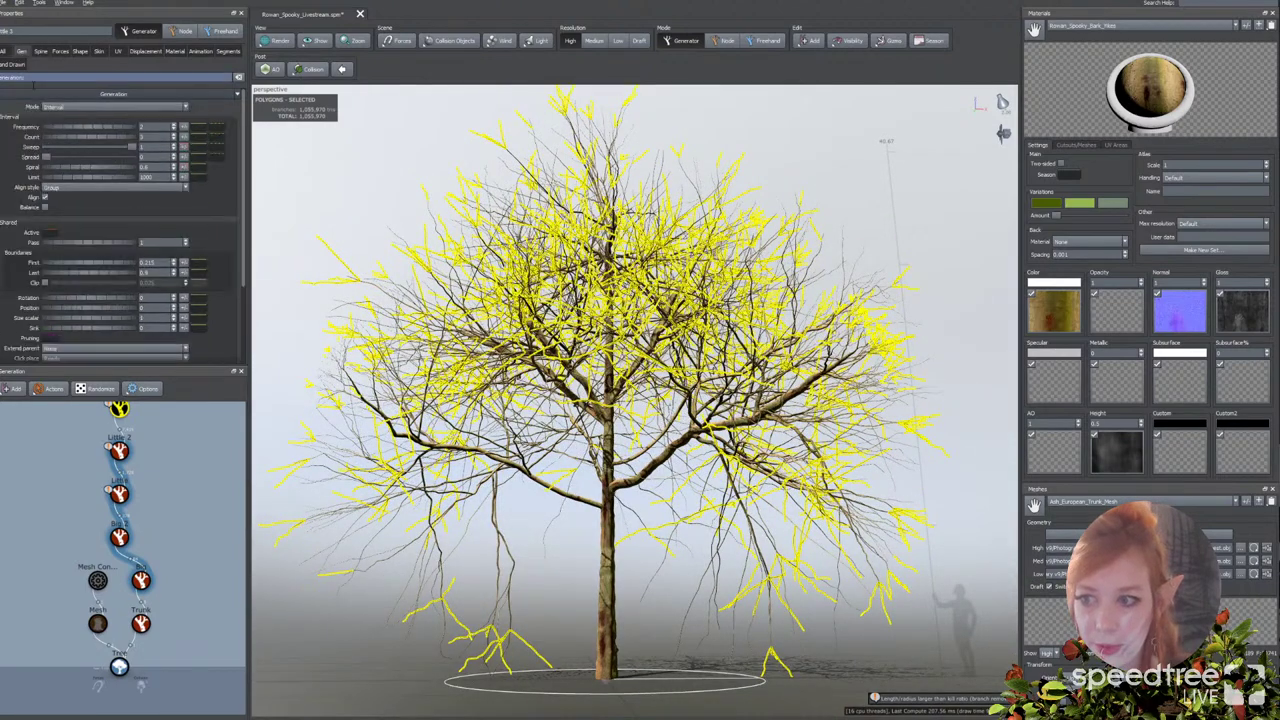
pyautogui.click(65, 108)
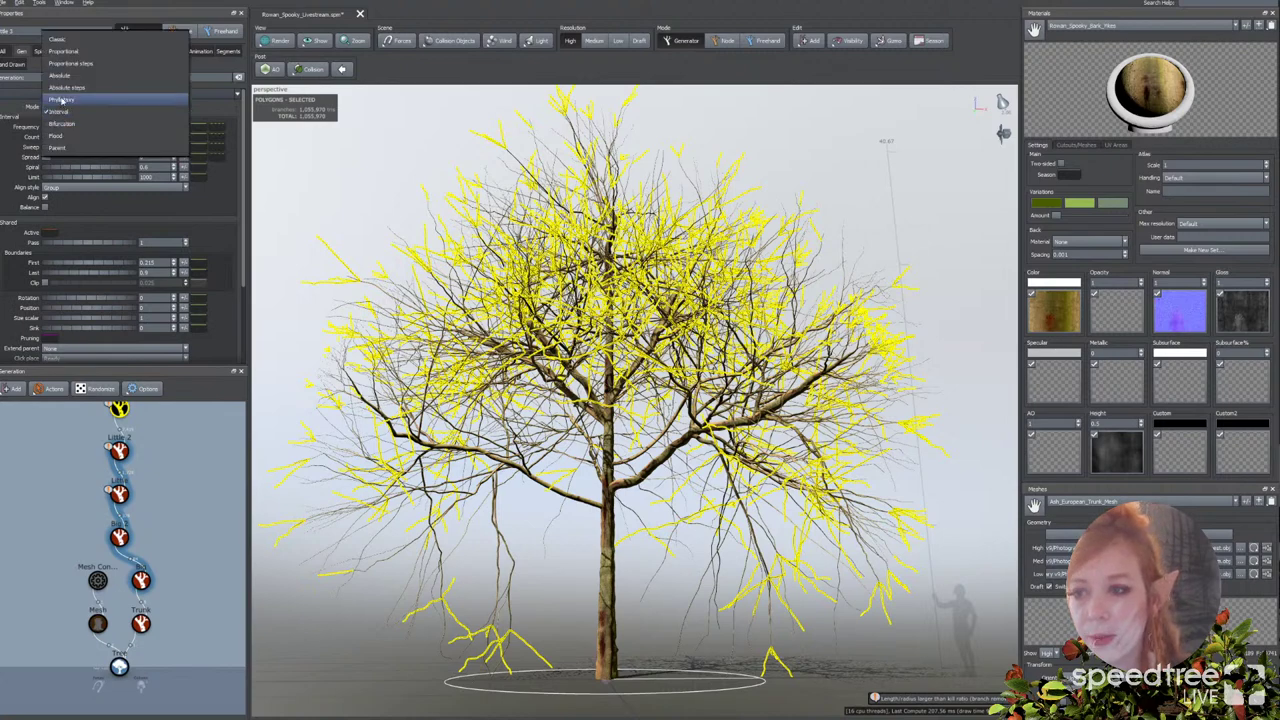
pyautogui.click(61, 102)
pyautogui.click(70, 139)
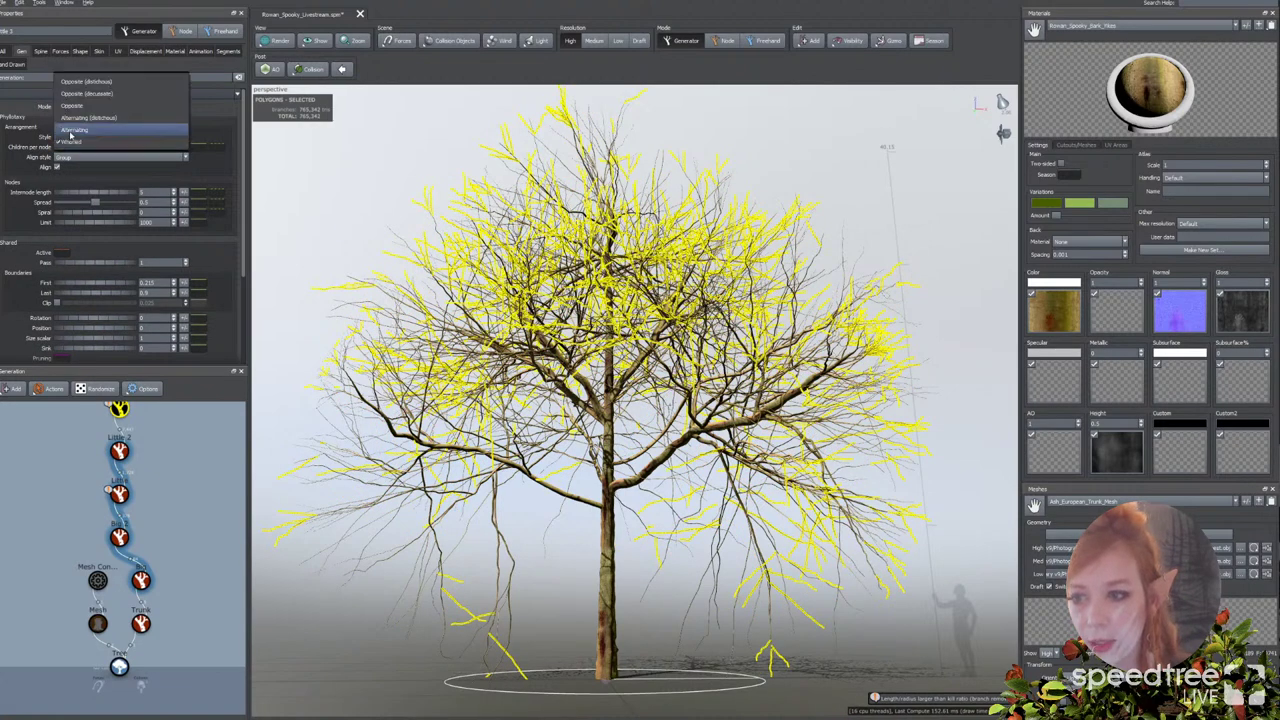
pyautogui.click(70, 106)
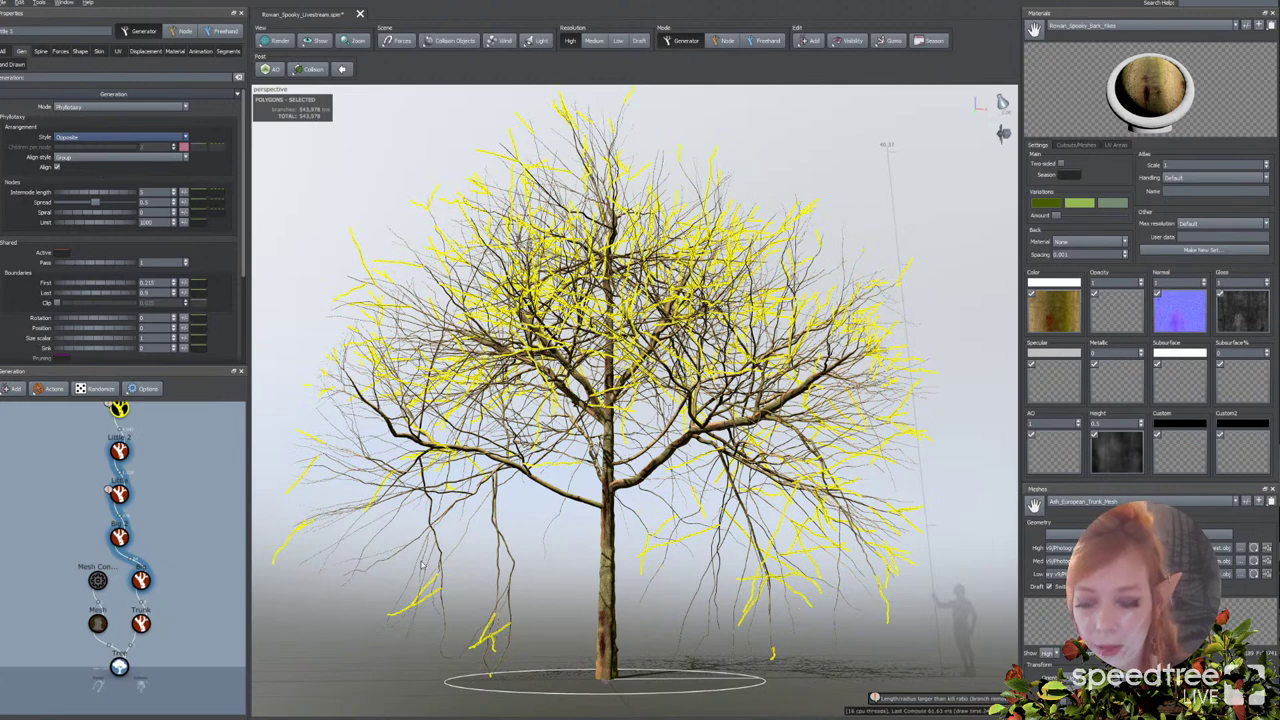
pyautogui.moveTo(84, 194); pyautogui.dragTo(40, 195)
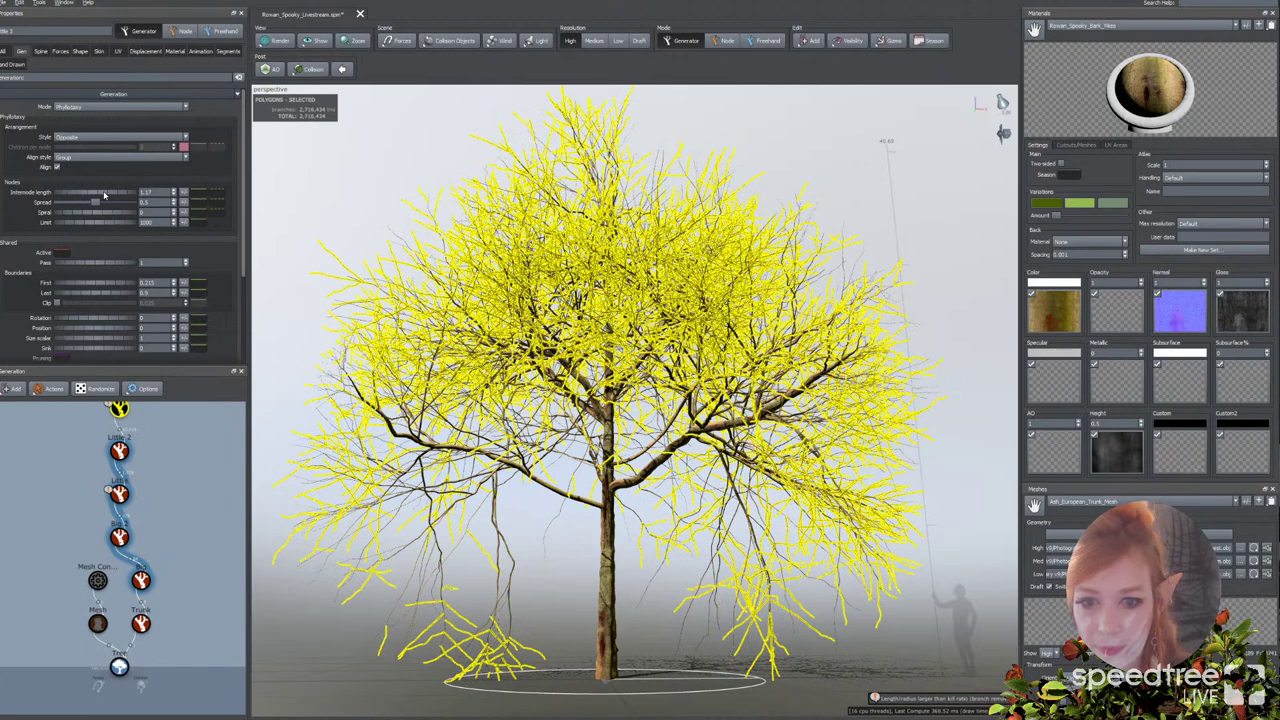
# Step: Adjust the new twigs' spine length by adding some absolute length and setting % of parent to 0.3
pyautogui.click(41, 51)
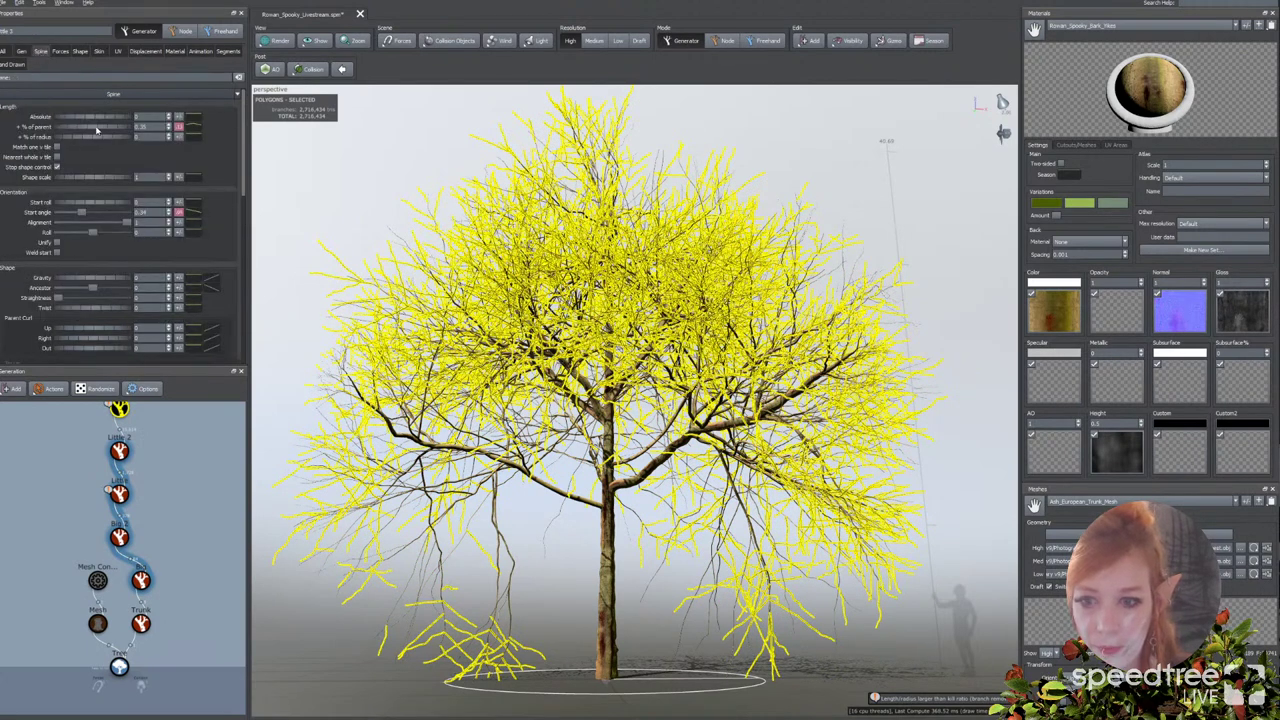
pyautogui.moveTo(97, 130)
pyautogui.mouseDown()
pyautogui.moveTo(85, 131)
pyautogui.moveTo(110, 134)
pyautogui.mouseUp()
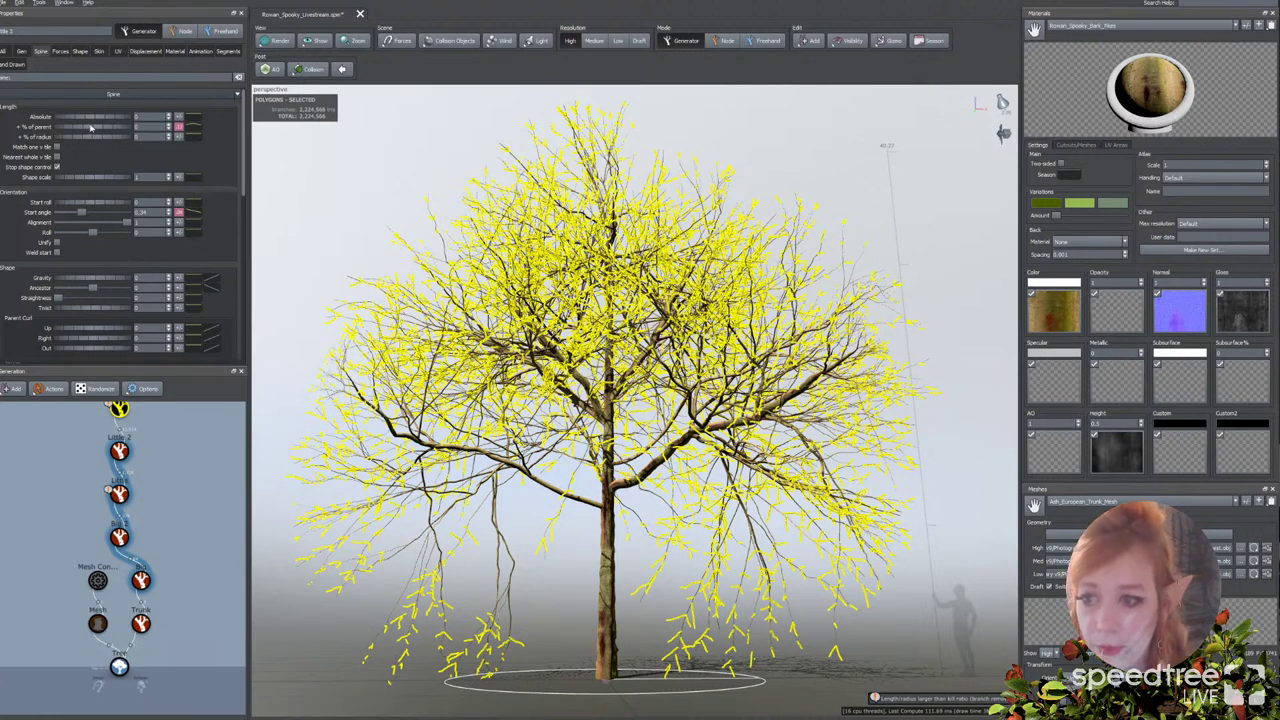
pyautogui.moveTo(90, 128); pyautogui.dragTo(108, 127)
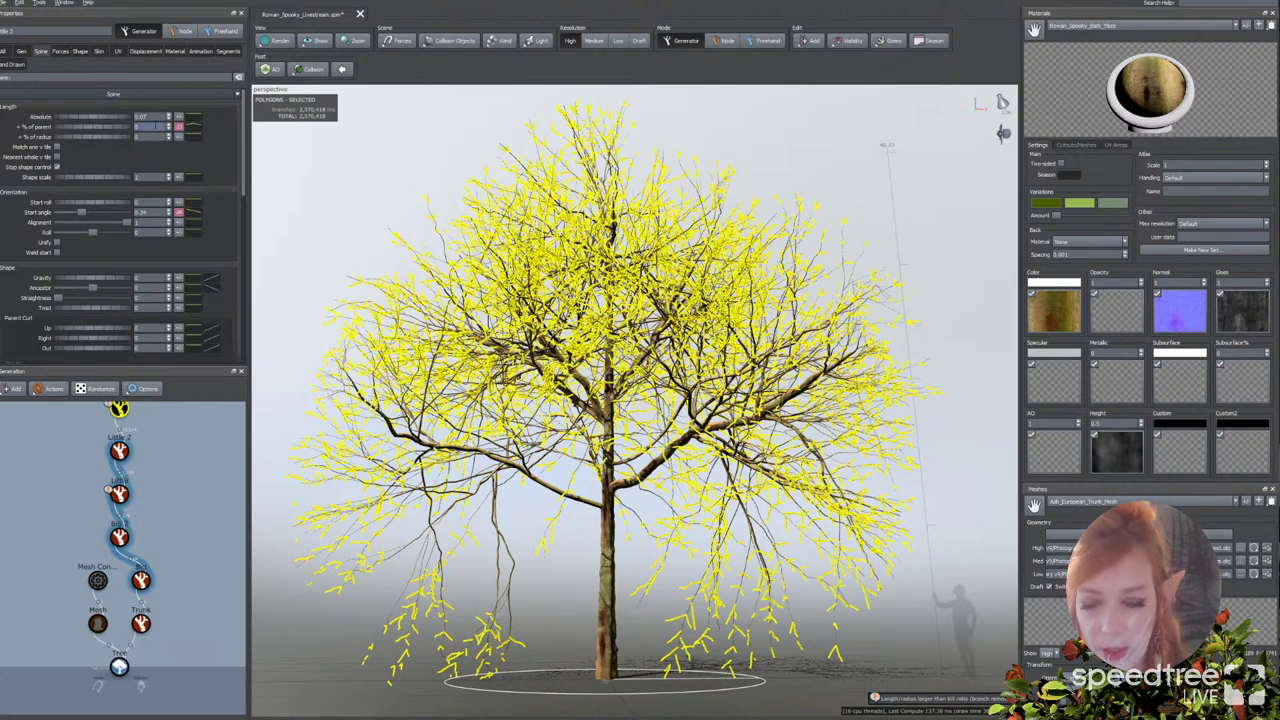
pyautogui.doubleClick(150, 117)
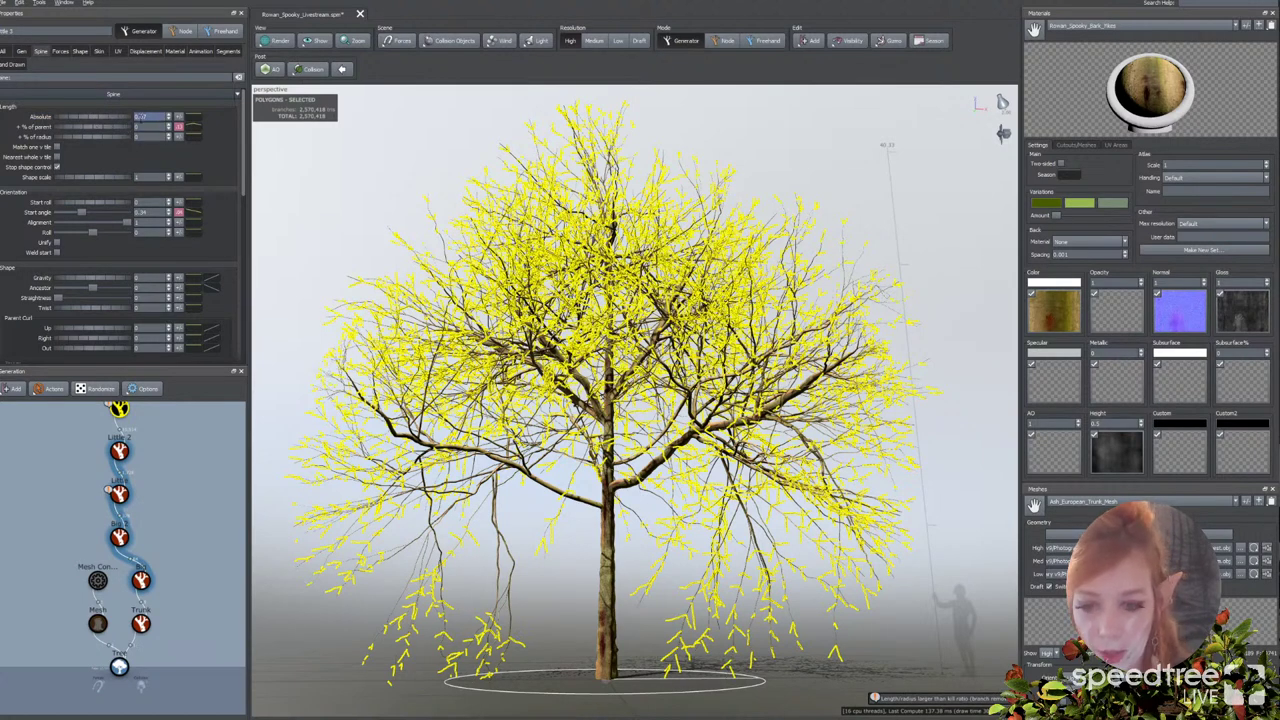
pyautogui.press('Return')
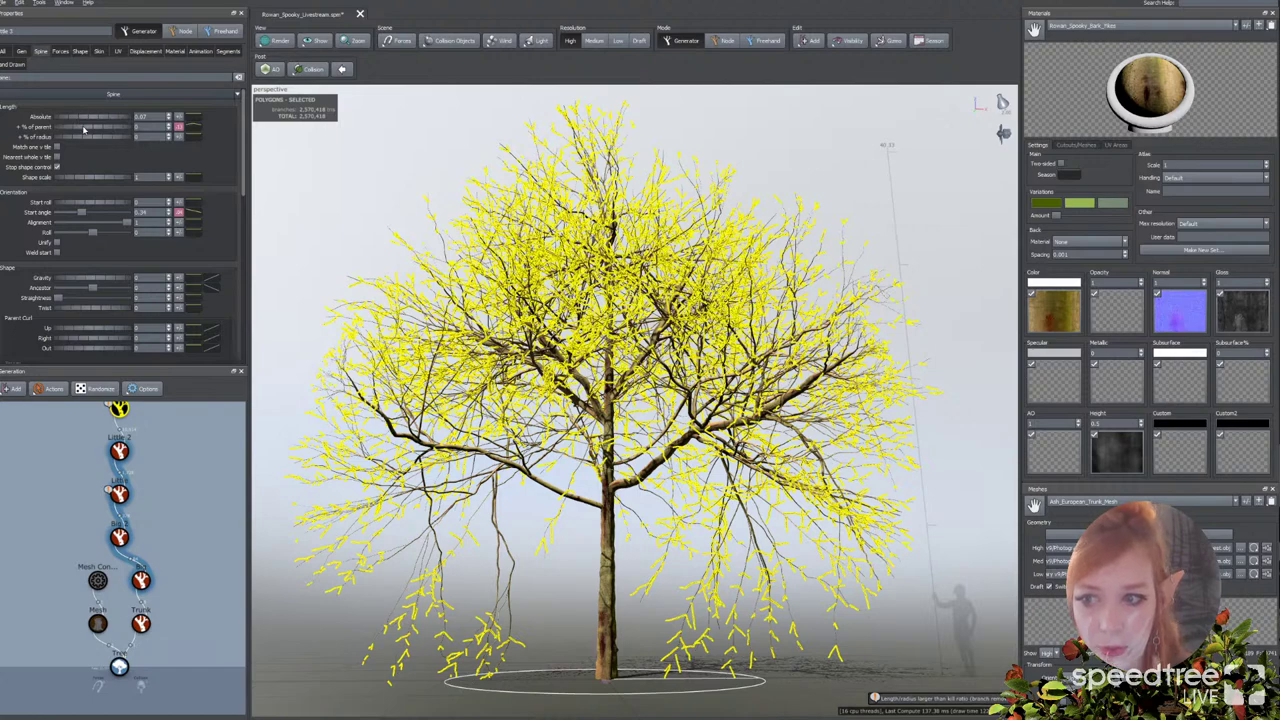
pyautogui.moveTo(84, 128); pyautogui.dragTo(115, 121)
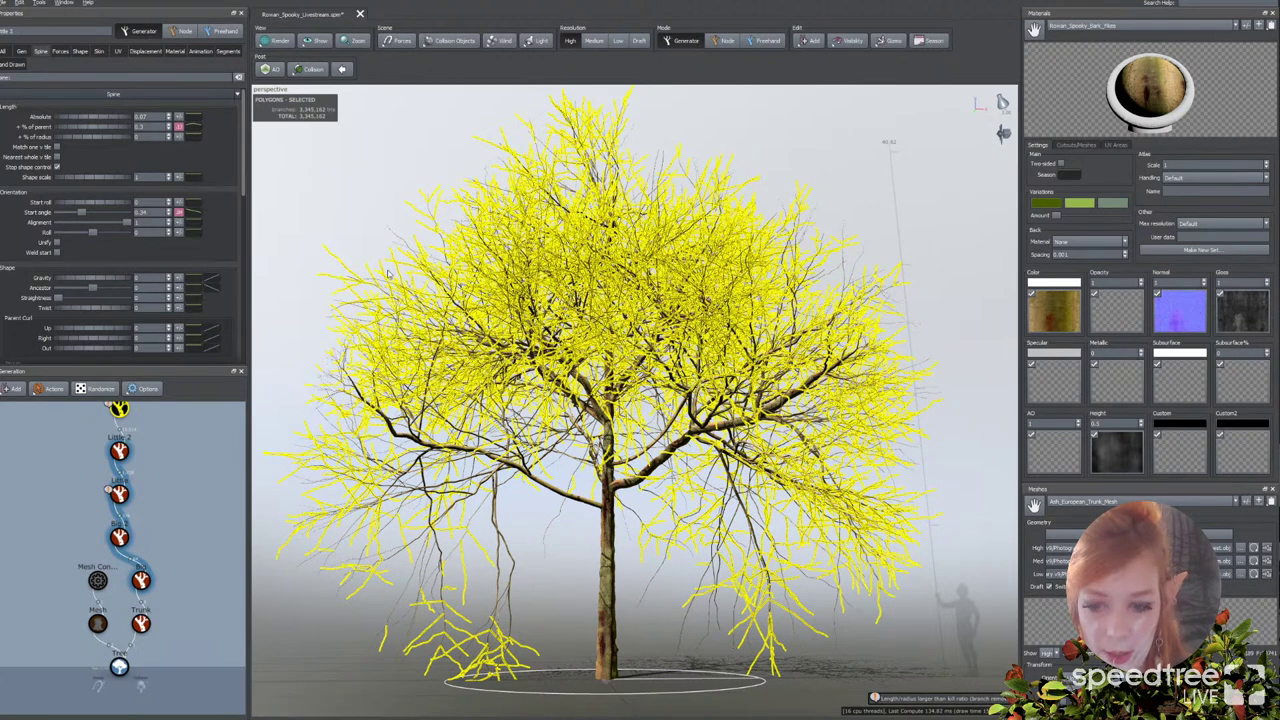
# Step: Reset the % of parent length's parent curve to flat, and lower the start of its Trunk-level curve
pyautogui.click(204, 131)
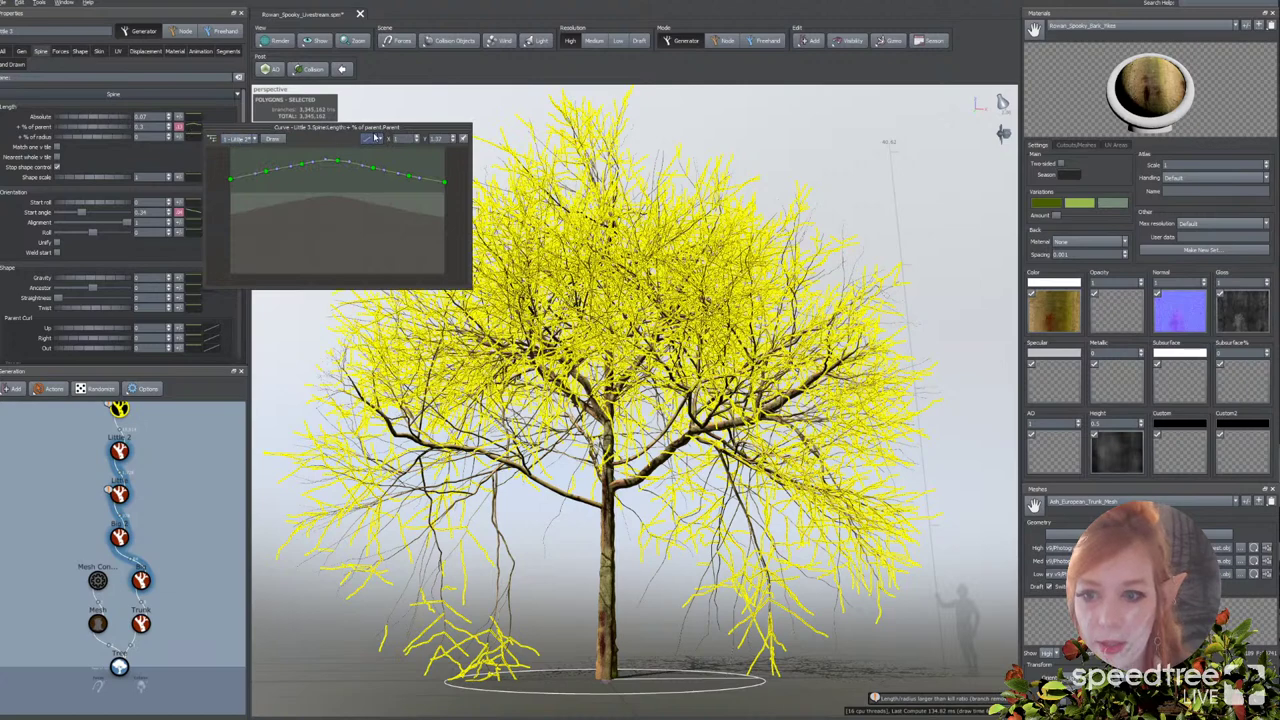
pyautogui.click(375, 138)
pyautogui.click(400, 148)
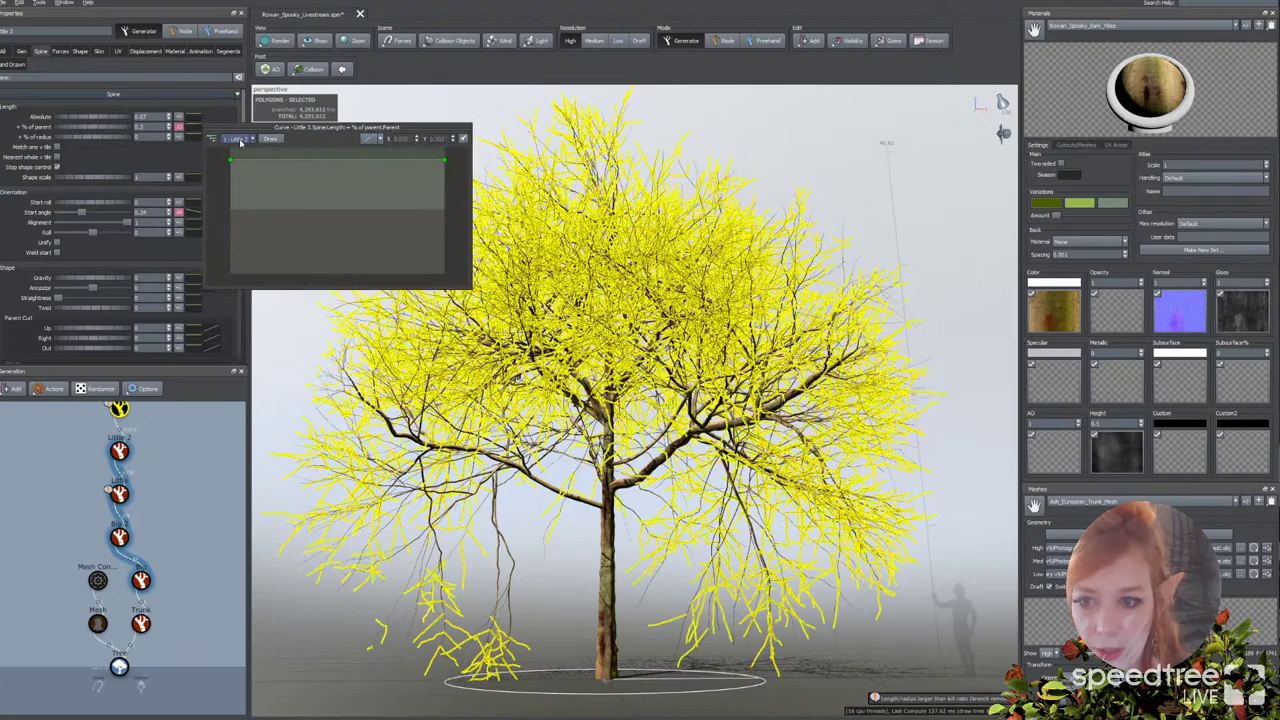
pyautogui.click(240, 142)
pyautogui.click(232, 182)
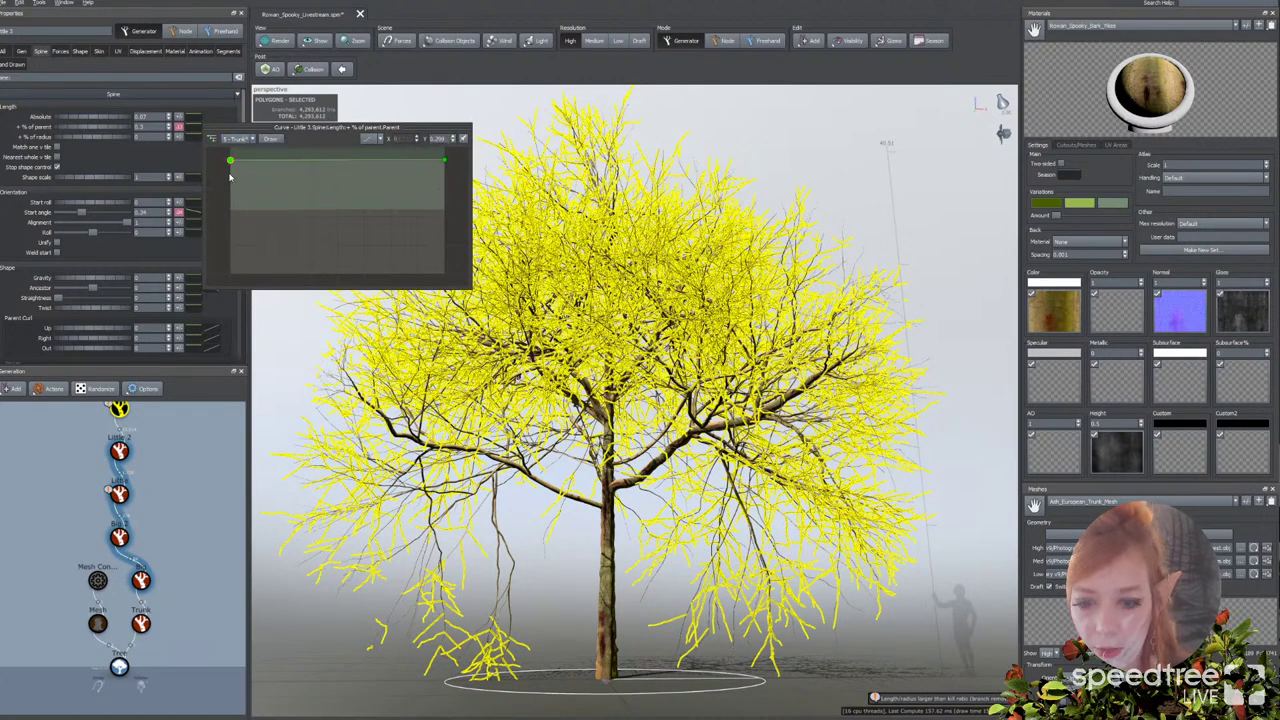
pyautogui.moveTo(230, 211); pyautogui.dragTo(239, 218)
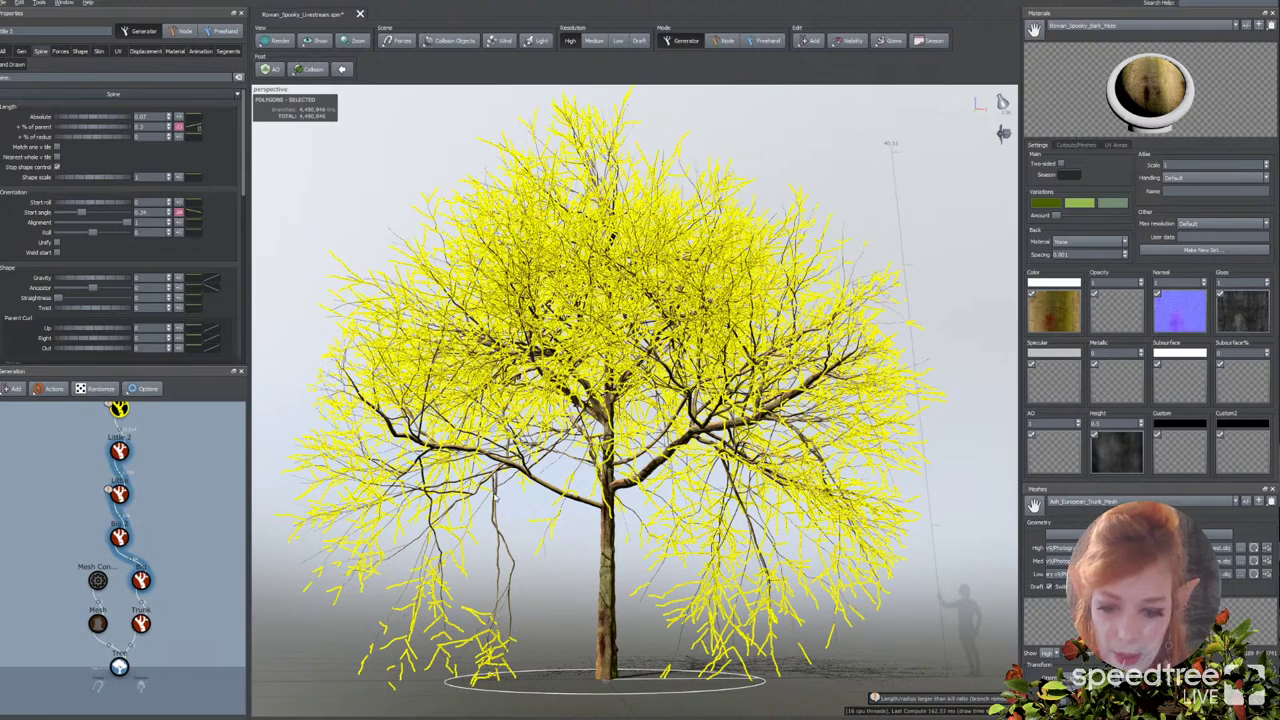
# Step: Select the hanging Little branches under the lowest limb and add a Planar force
pyautogui.click(499, 490)
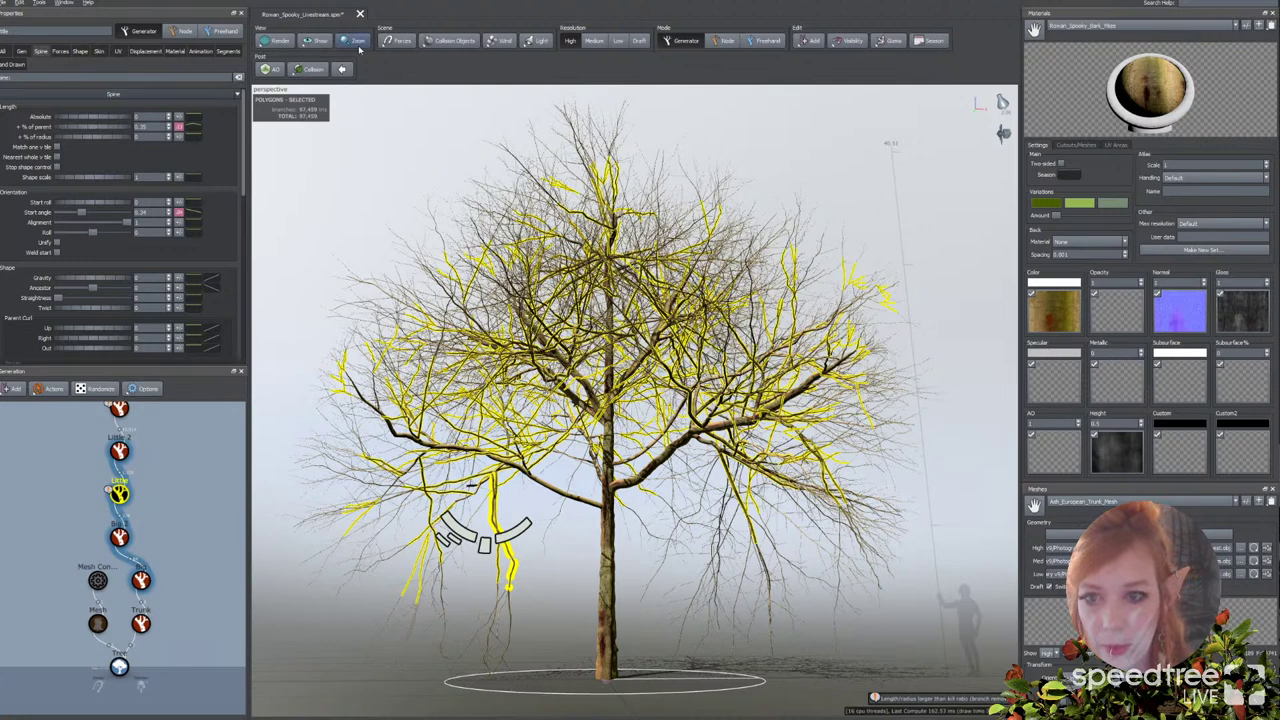
pyautogui.click(397, 42)
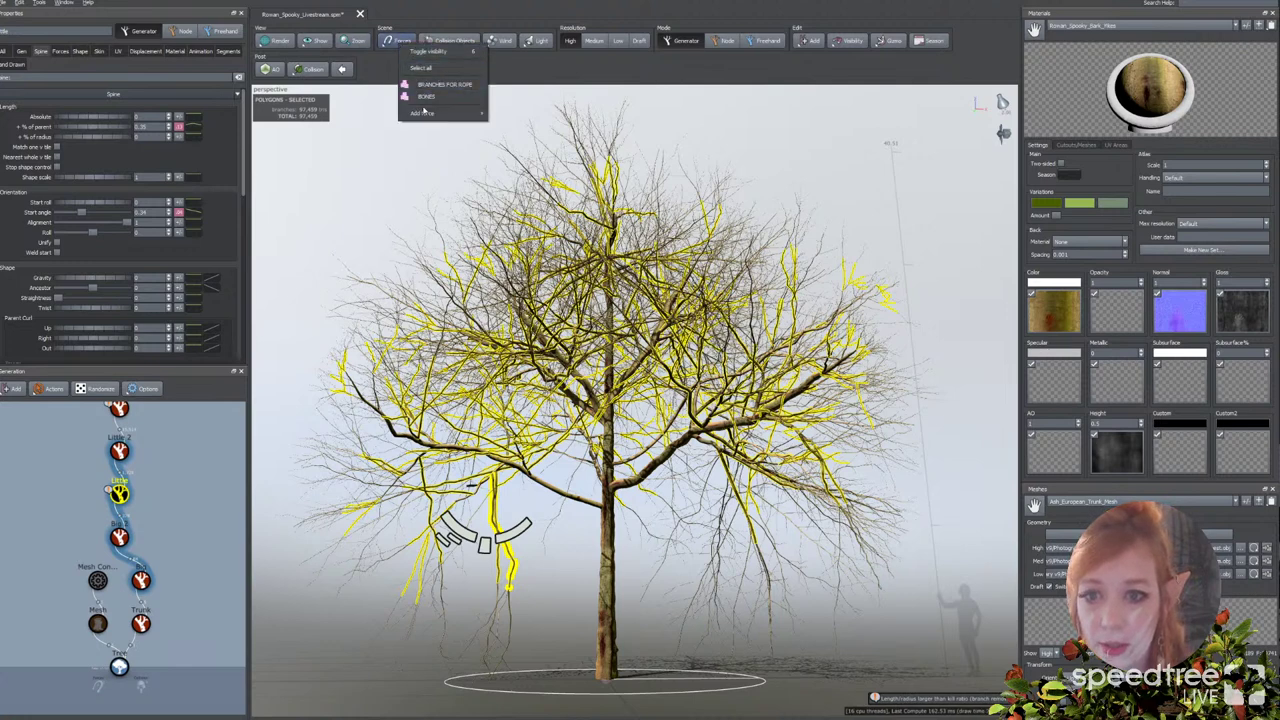
pyautogui.moveTo(424, 113)
pyautogui.click(511, 174)
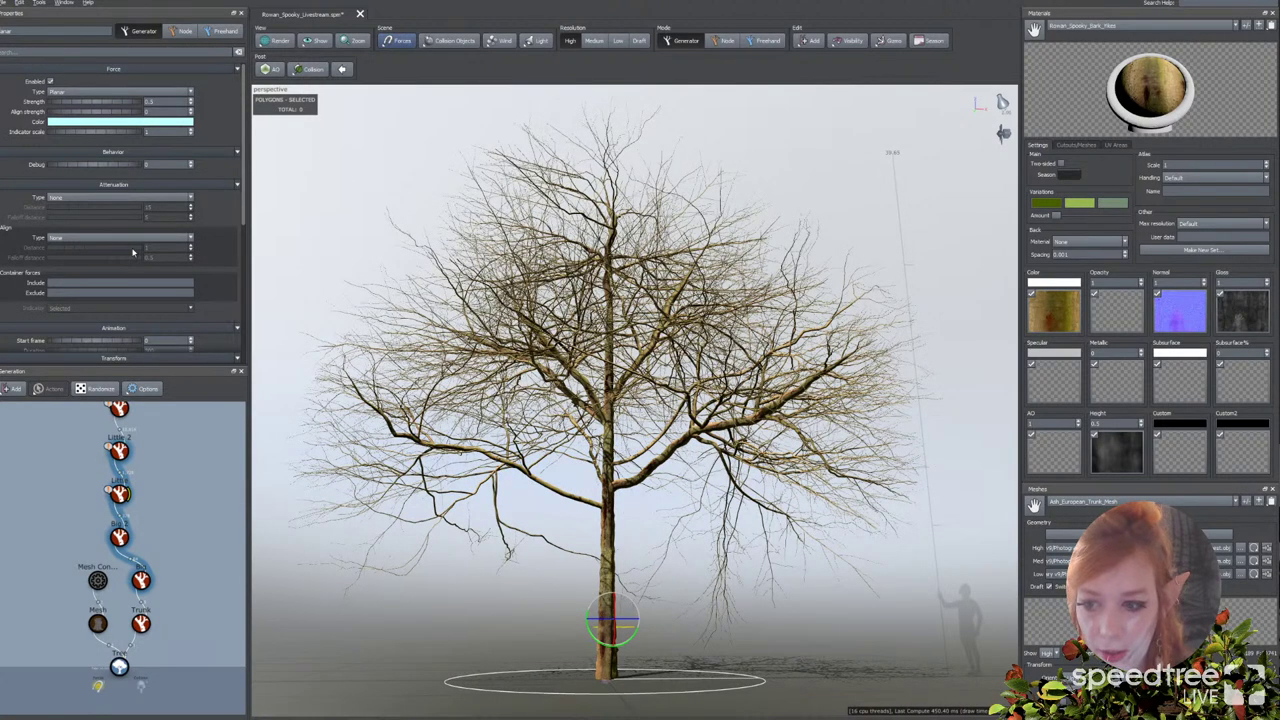
# Step: Select the lowest big limb and add a Bifurcating branches generator to the Big branch node
pyautogui.click(565, 502)
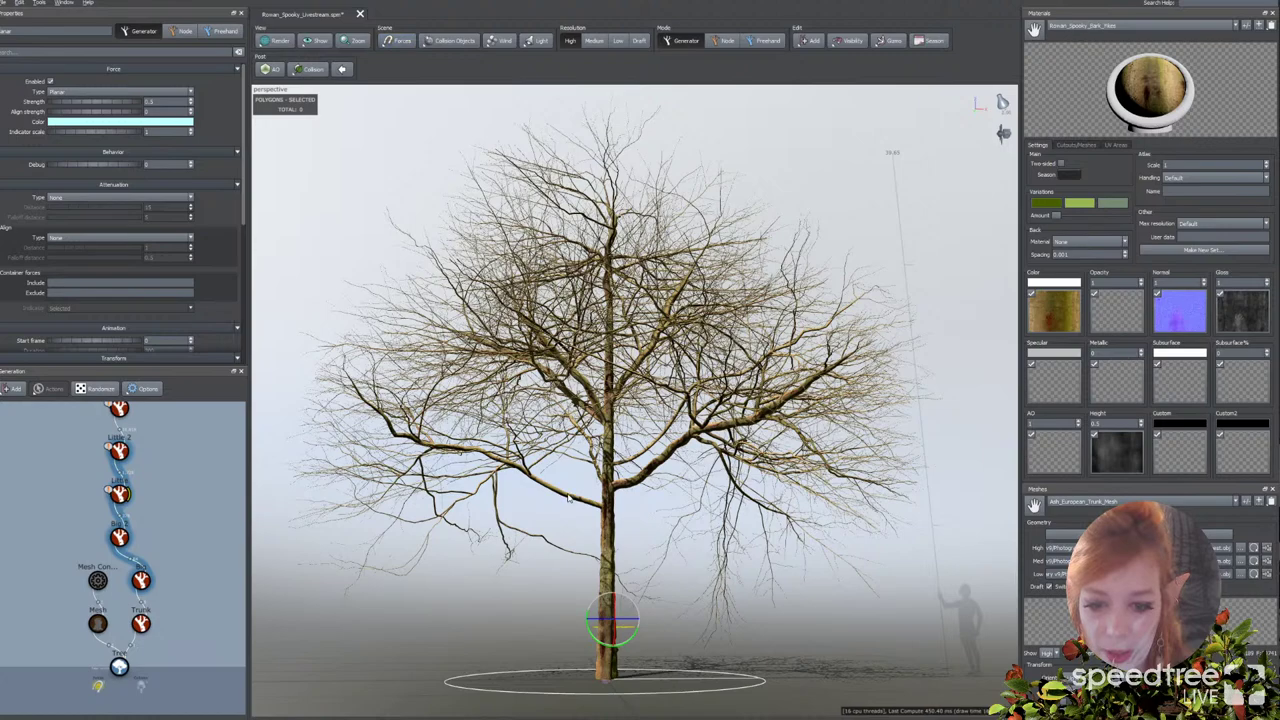
pyautogui.moveTo(583, 442); pyautogui.dragTo(603, 490)
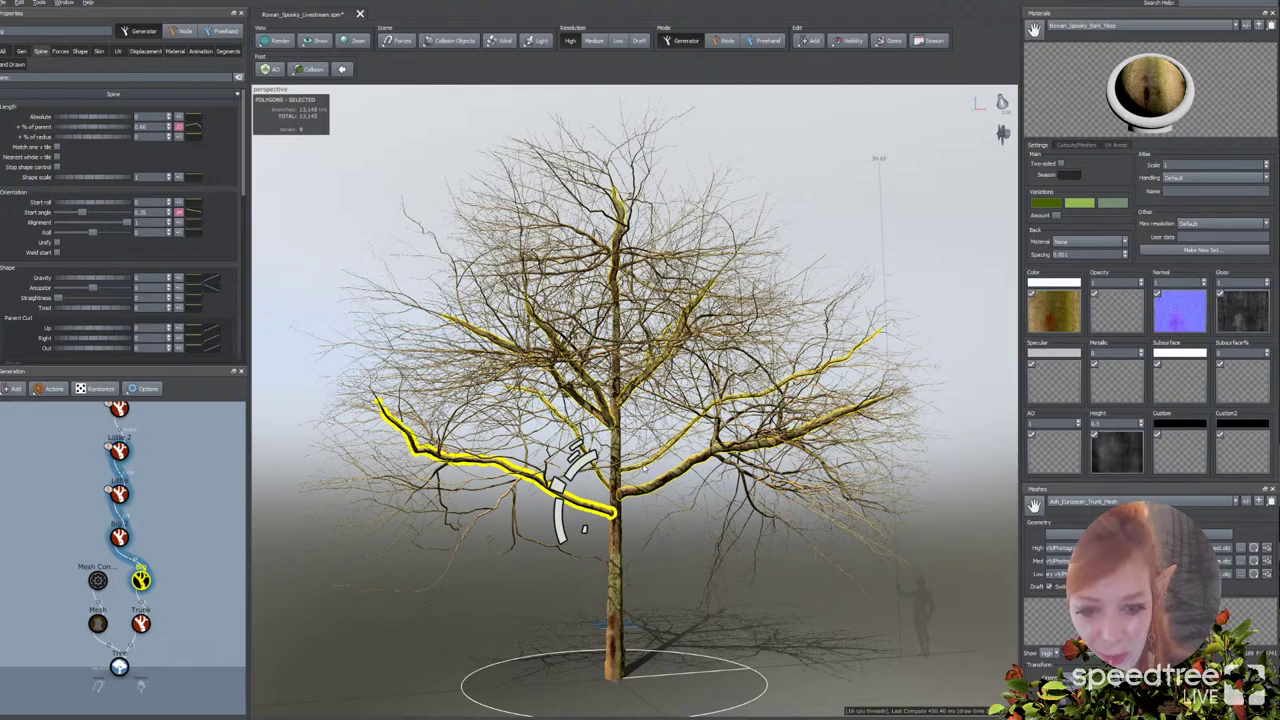
pyautogui.moveTo(604, 475); pyautogui.dragTo(604, 450)
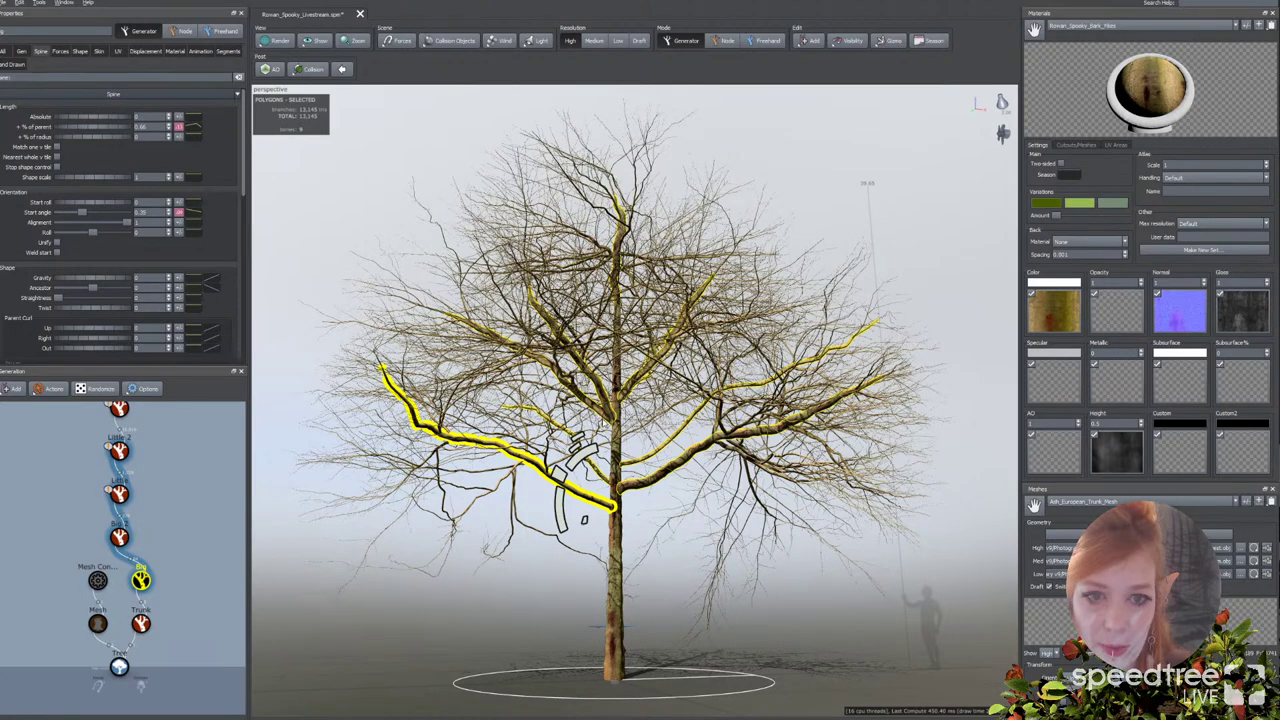
pyautogui.moveTo(606, 428); pyautogui.dragTo(616, 621)
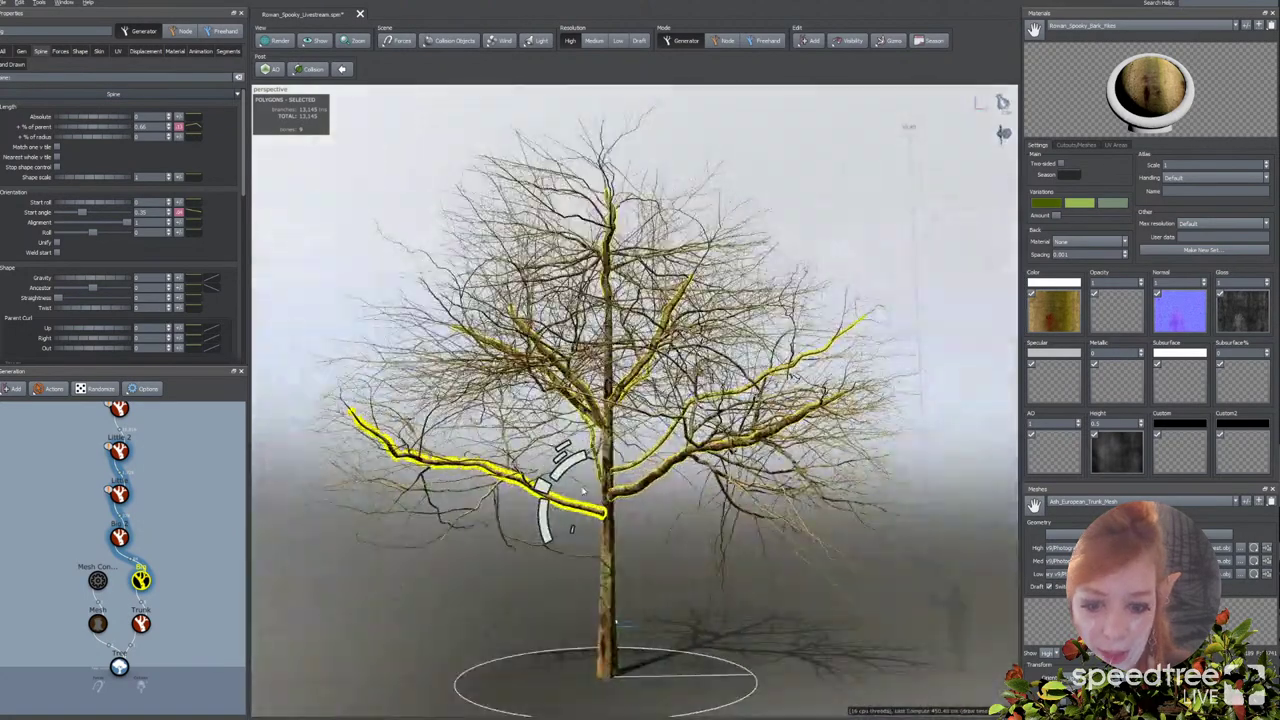
pyautogui.click(811, 41)
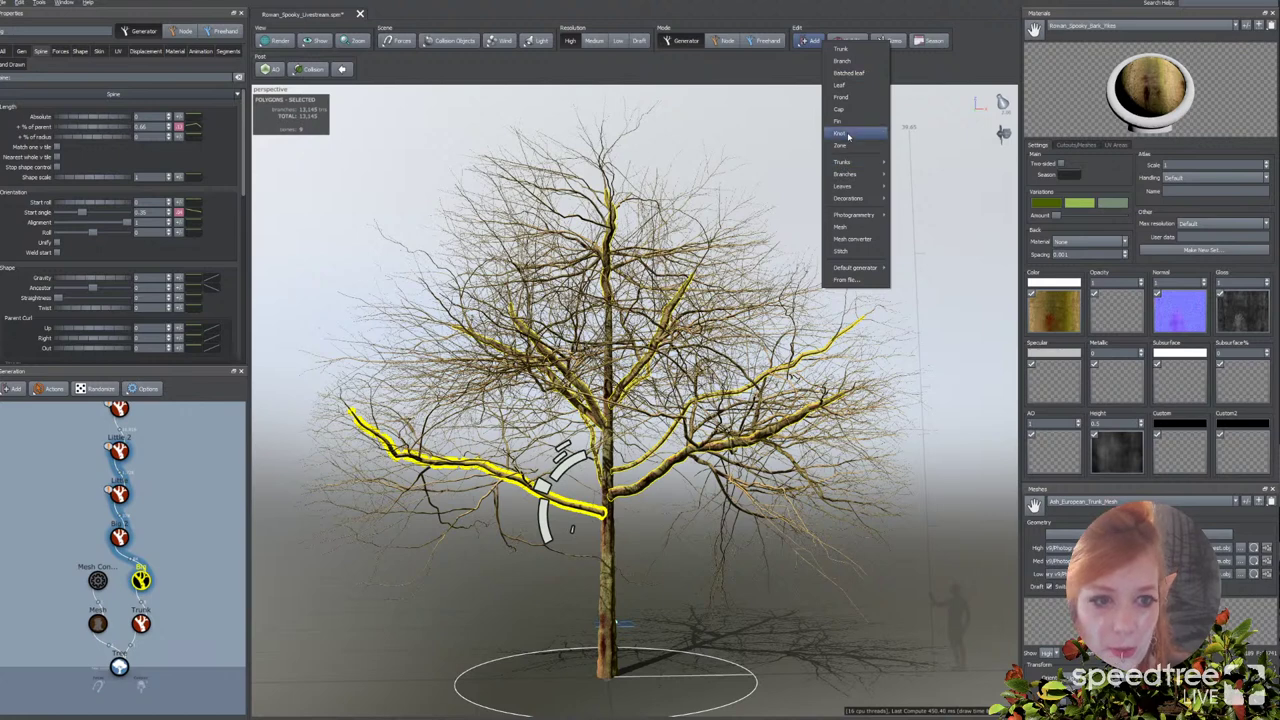
pyautogui.moveTo(845, 174)
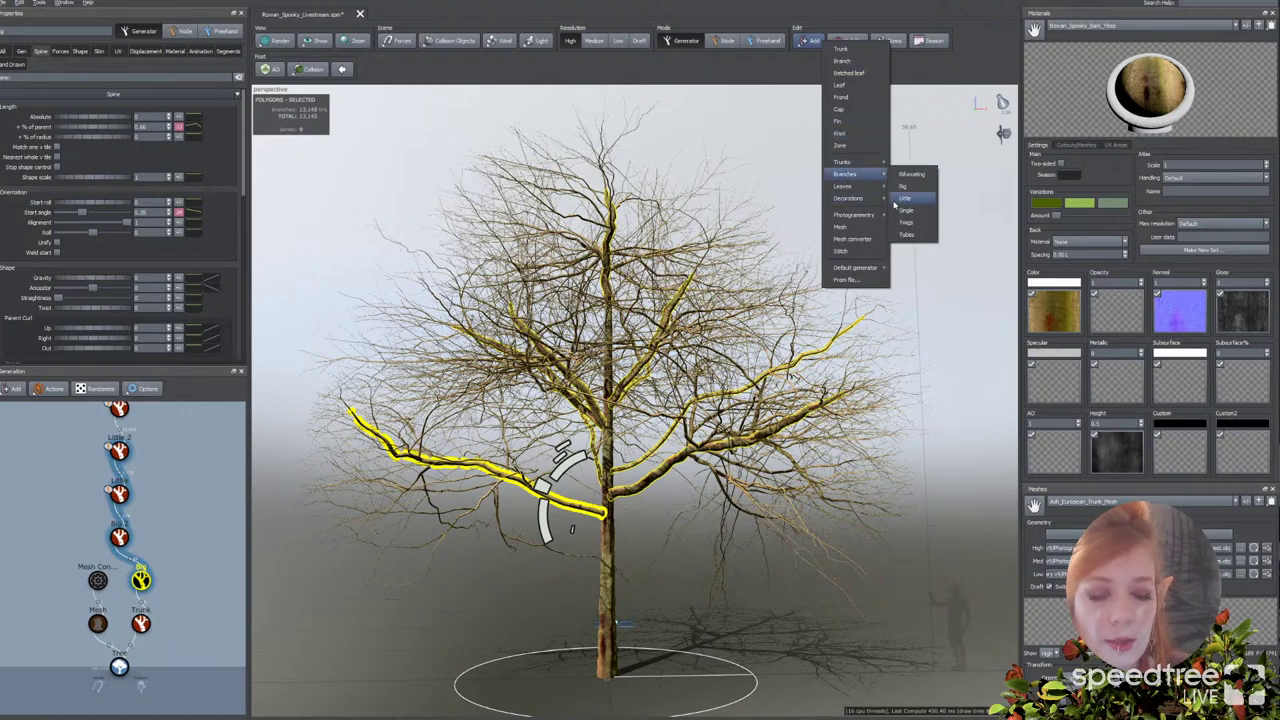
pyautogui.click(908, 175)
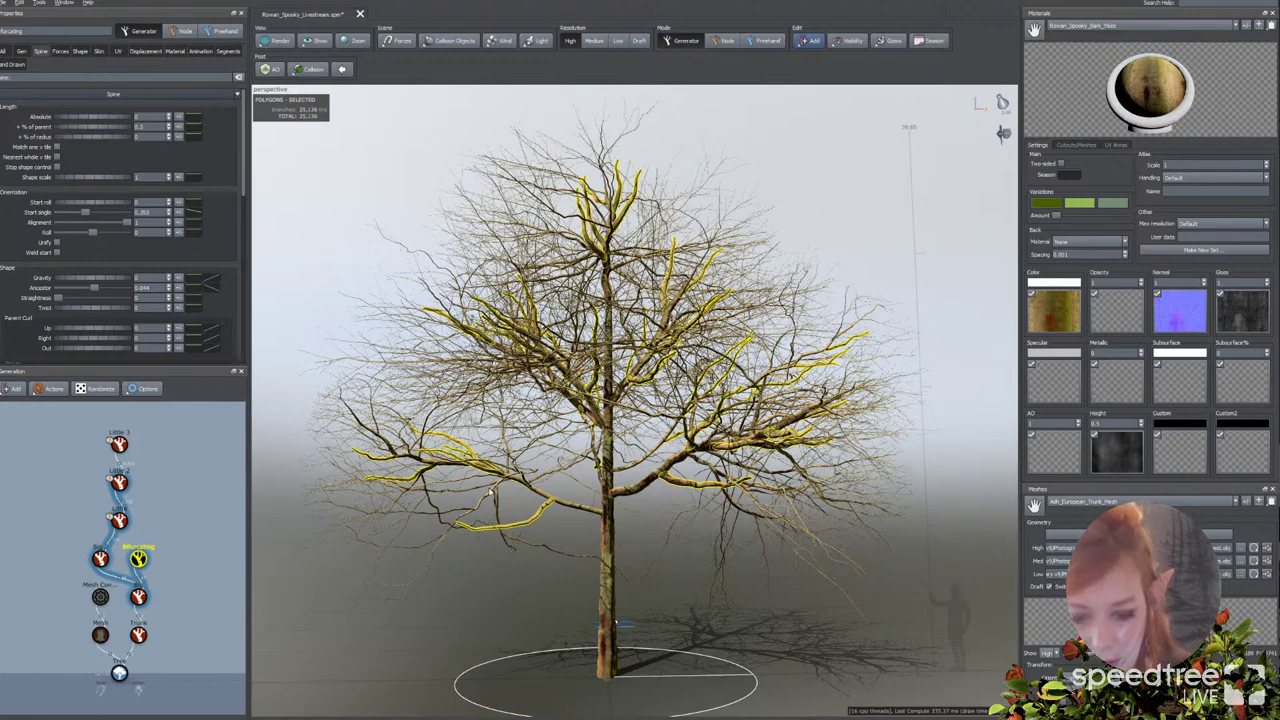
# Step: Turn on stop shape control in the Bifurcating generator's spine settings
pyautogui.moveTo(462, 400); pyautogui.dragTo(463, 385)
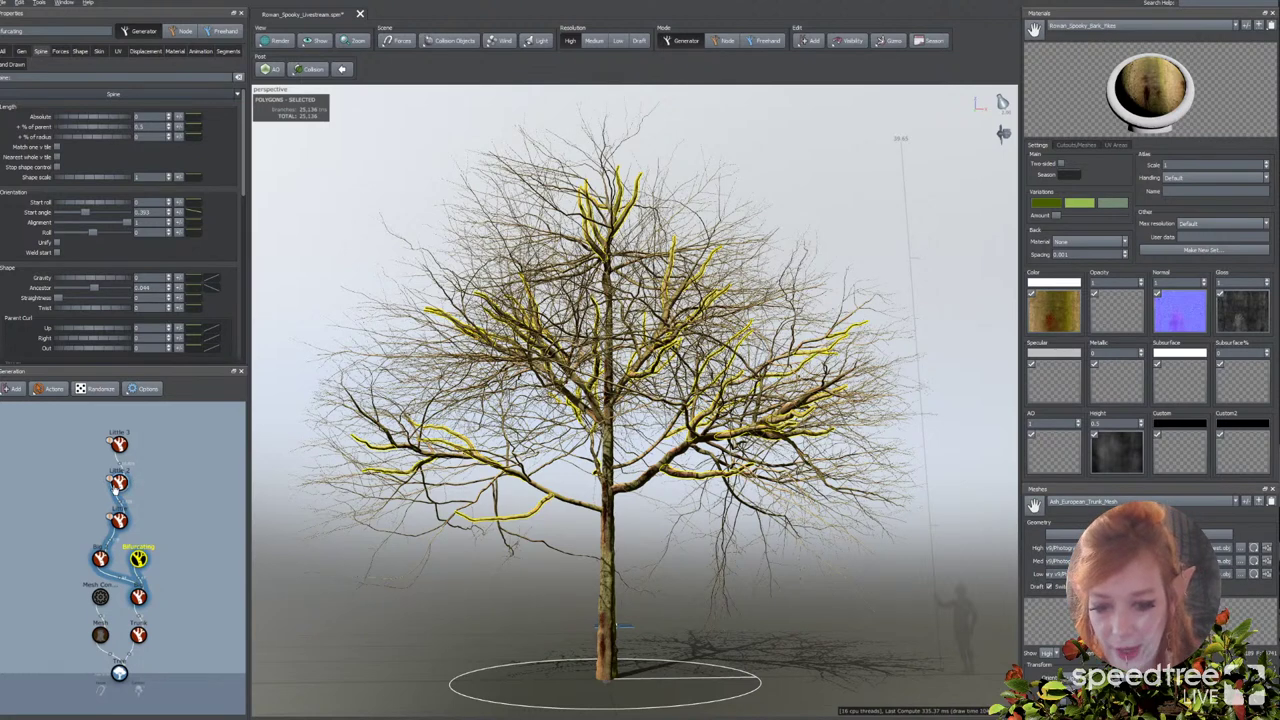
pyautogui.click(21, 51)
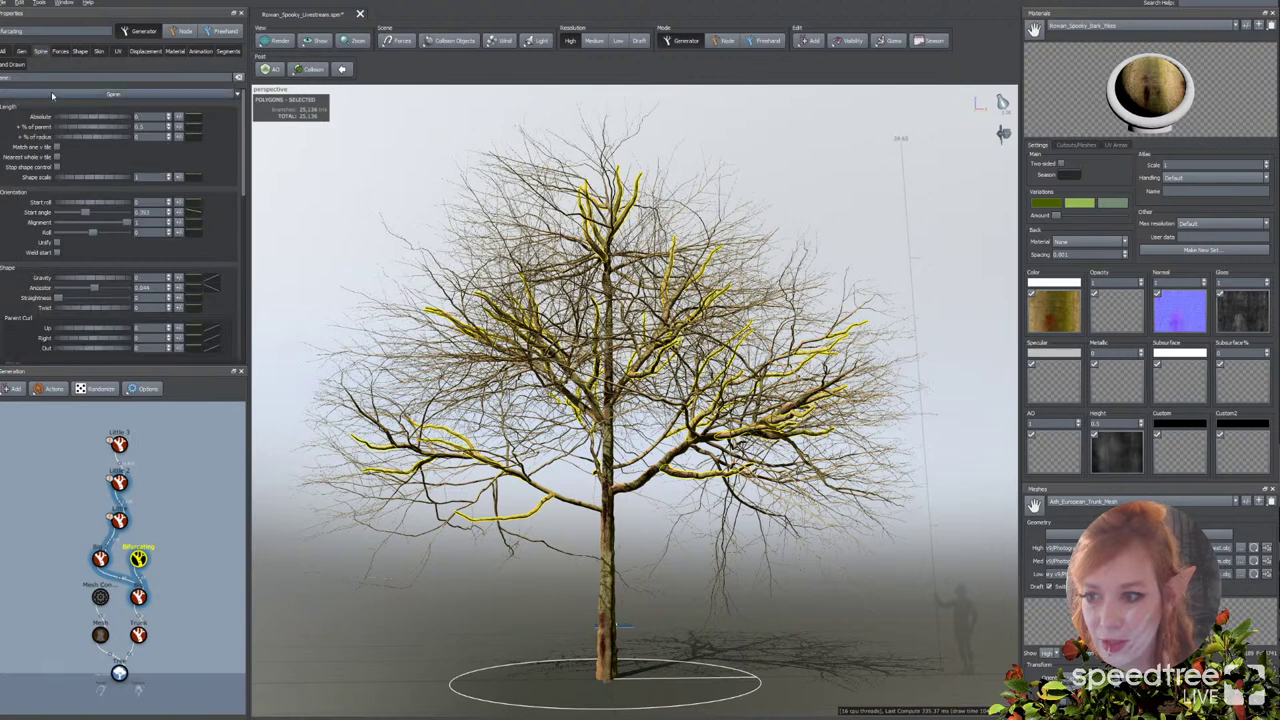
pyautogui.click(64, 51)
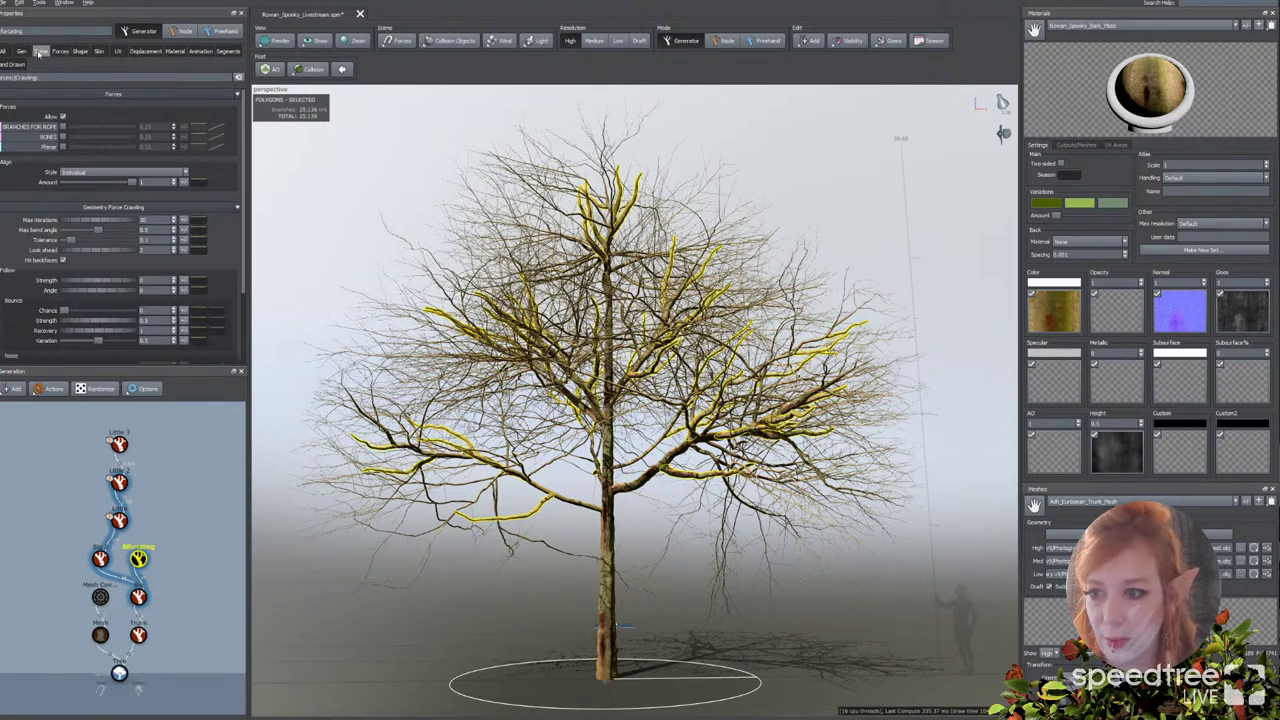
pyautogui.click(41, 51)
pyautogui.click(57, 167)
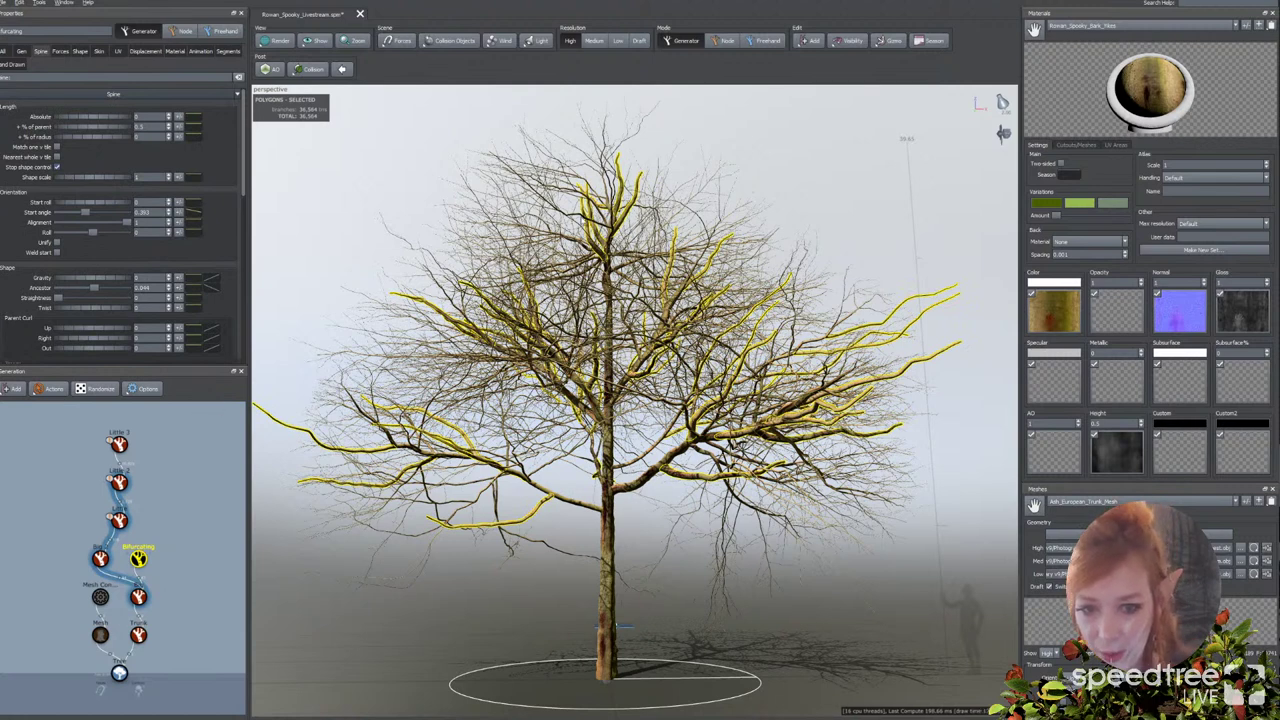
# Step: Lower the end of the Trunk-level parent curve for the Bifurcating branches' skin radius % of parent
pyautogui.click(99, 51)
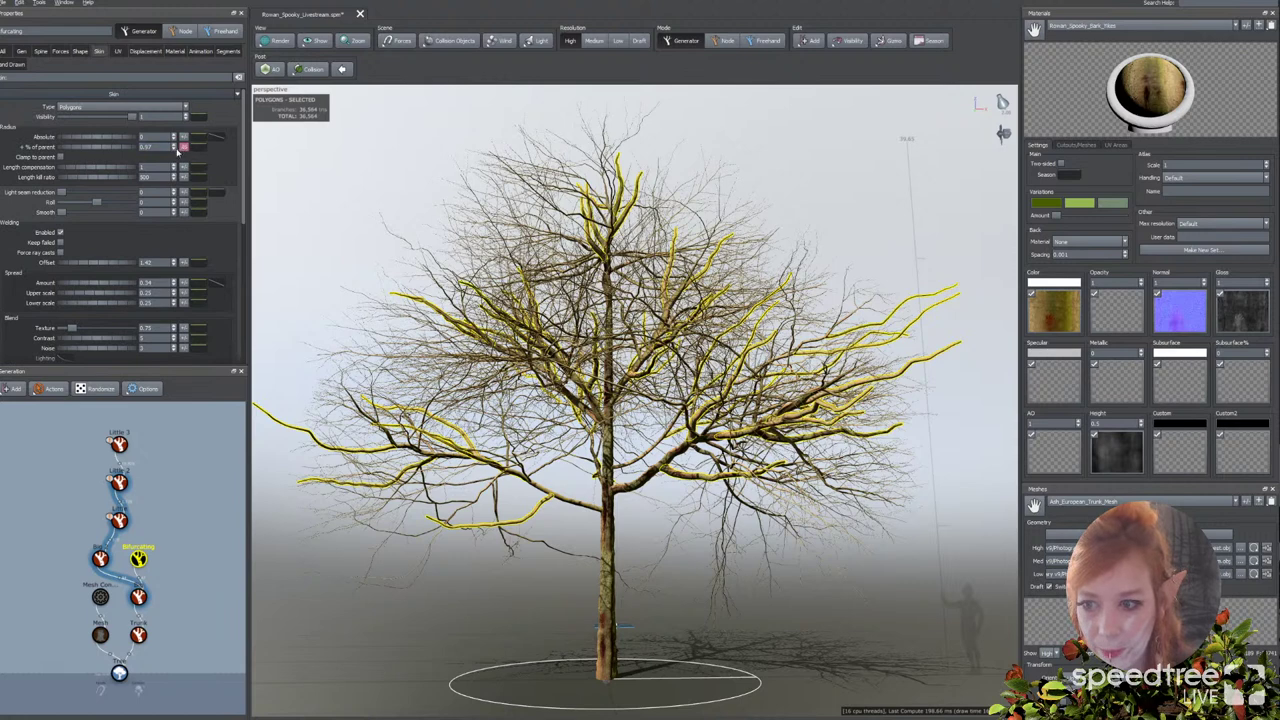
pyautogui.click(184, 147)
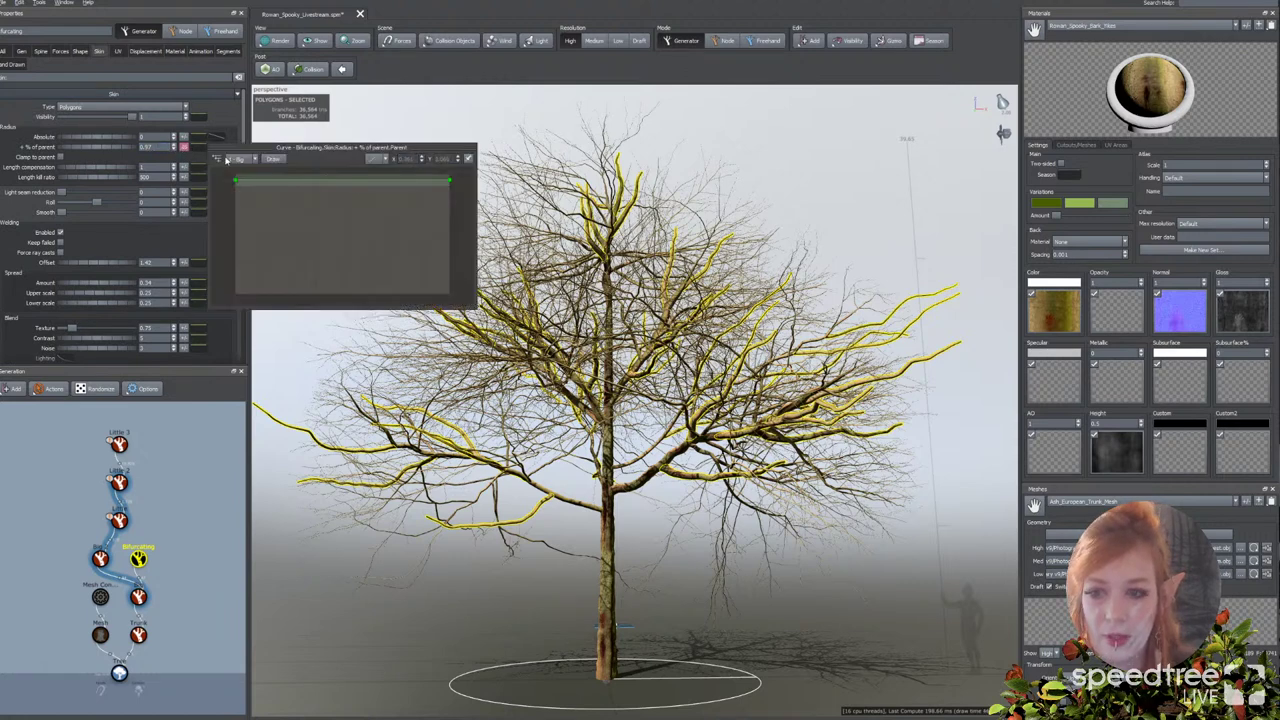
pyautogui.click(240, 158)
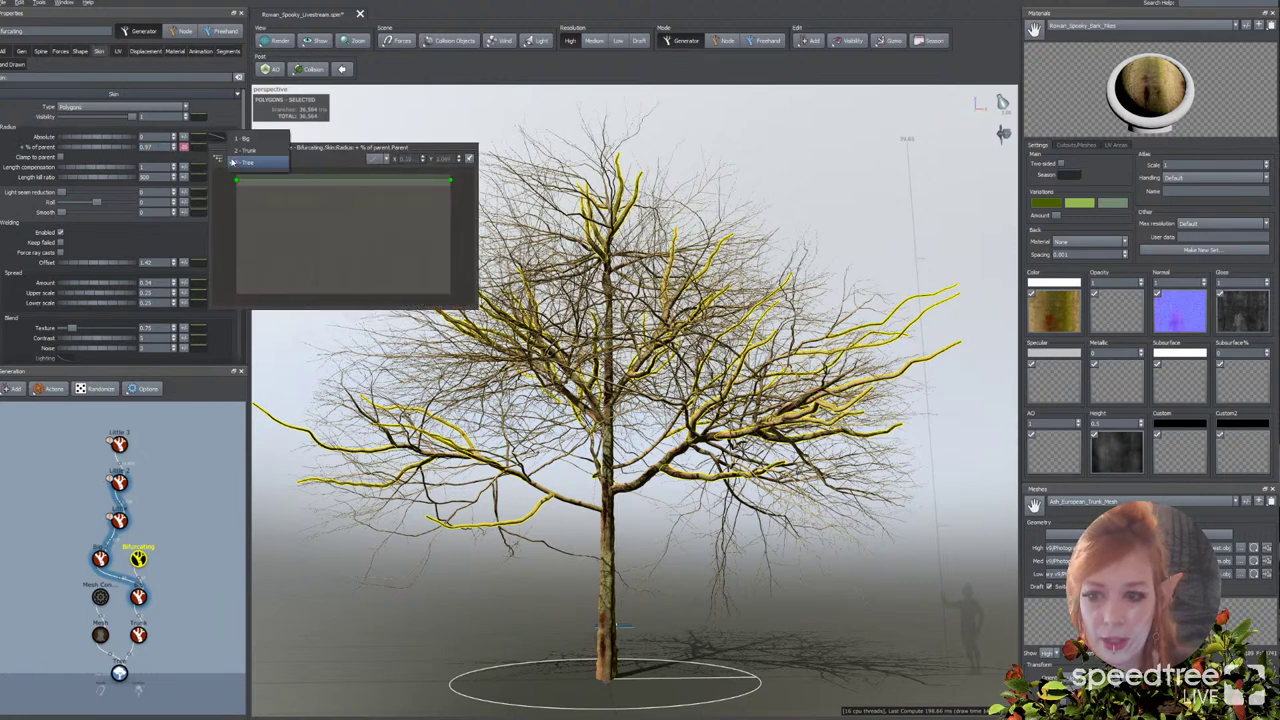
pyautogui.click(245, 169)
pyautogui.moveTo(450, 181); pyautogui.dragTo(450, 224)
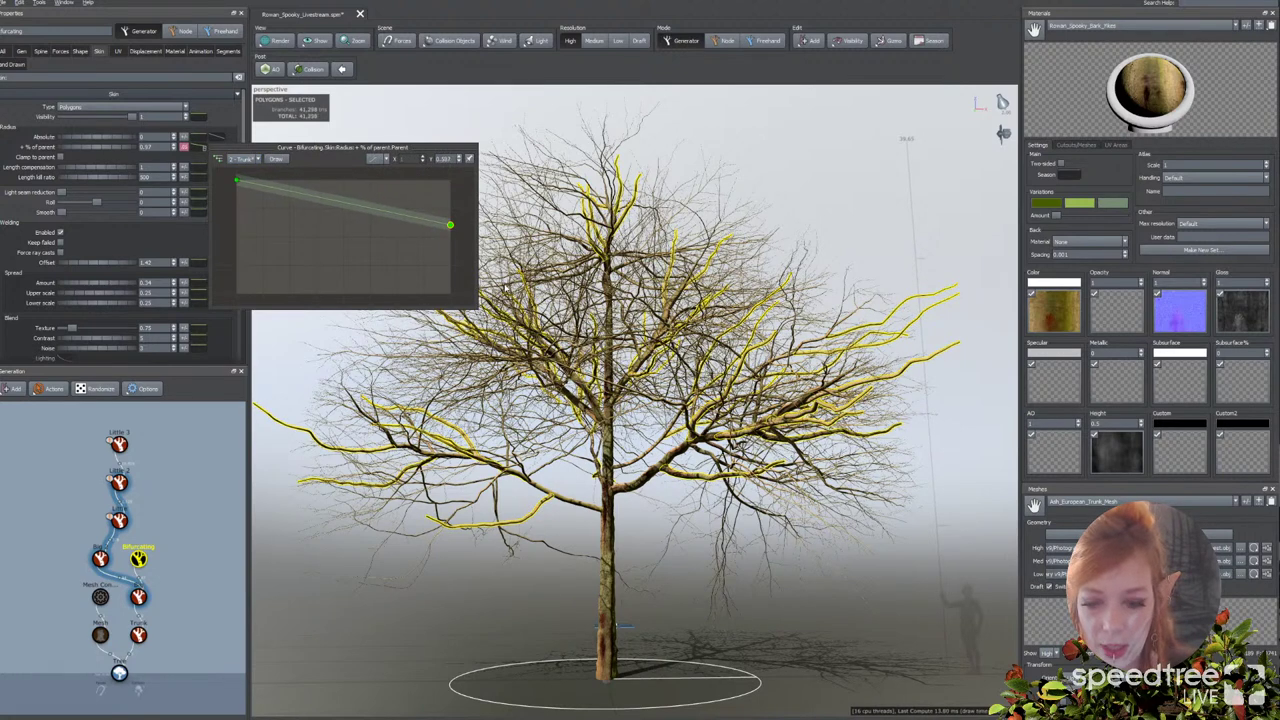
# Step: Reduce the Bifurcating generator's Last boundary to about 0.39
pyautogui.click(41, 51)
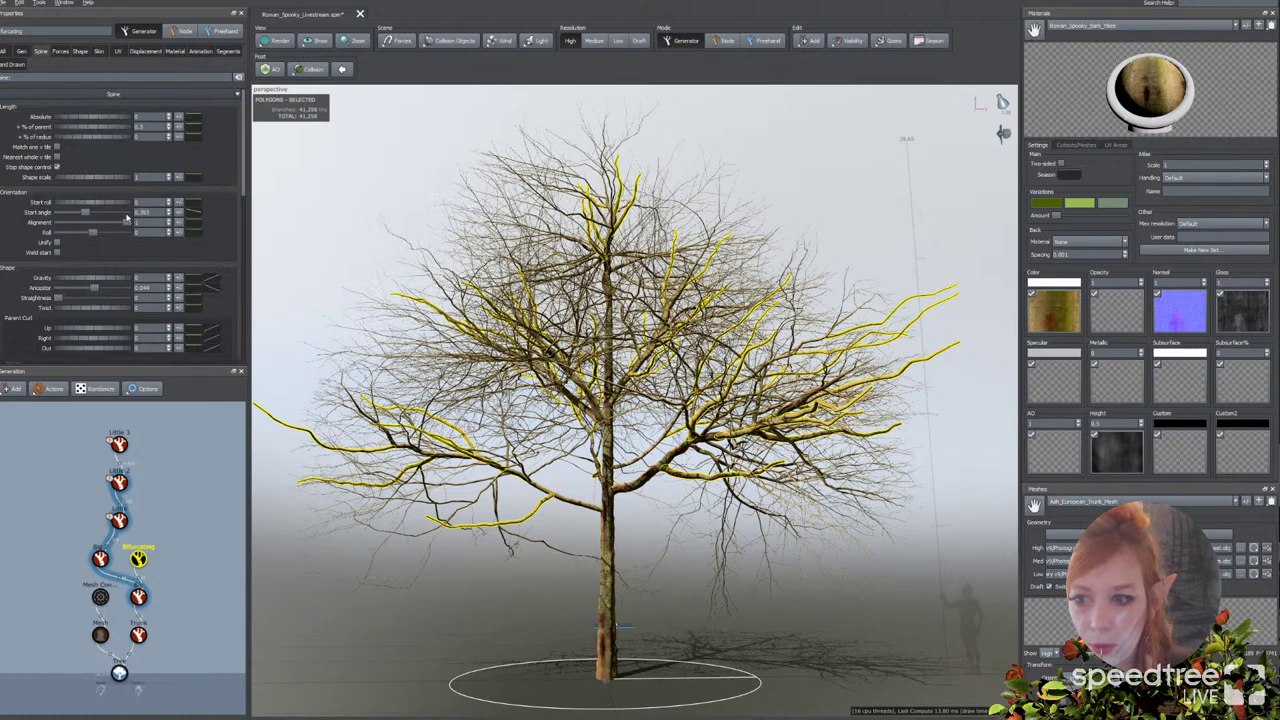
pyautogui.click(19, 52)
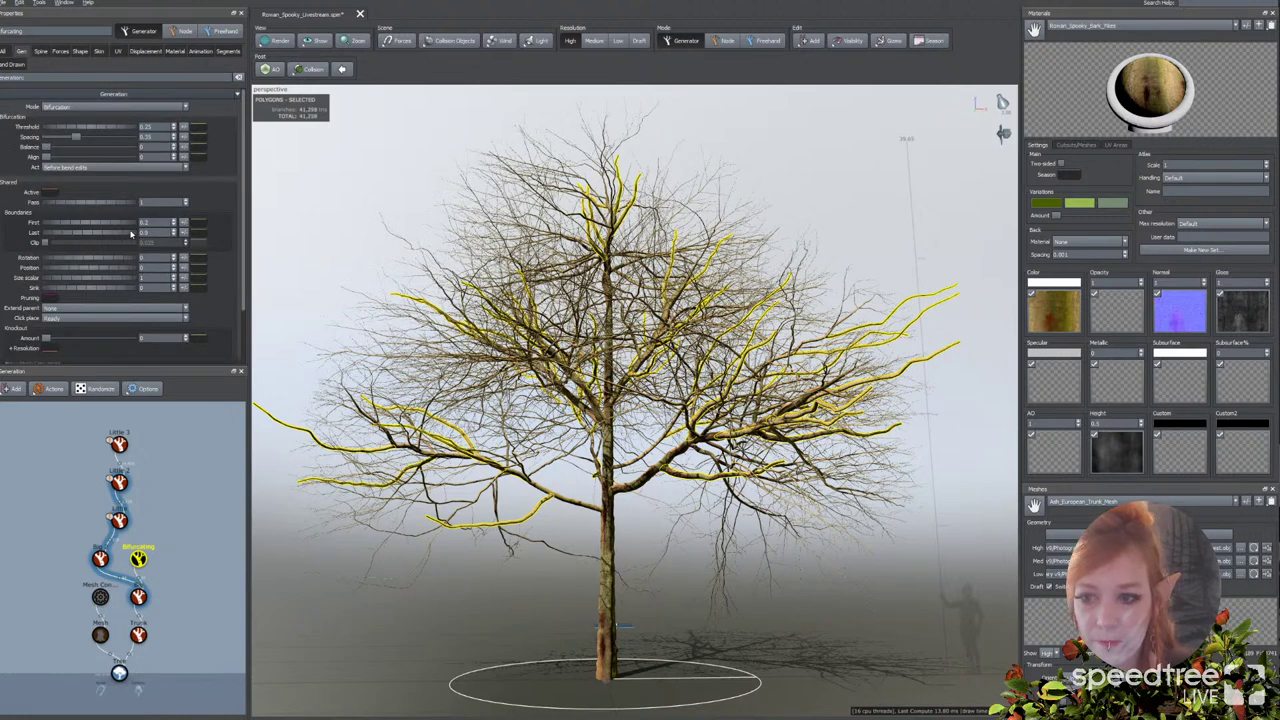
pyautogui.moveTo(126, 235); pyautogui.dragTo(105, 235)
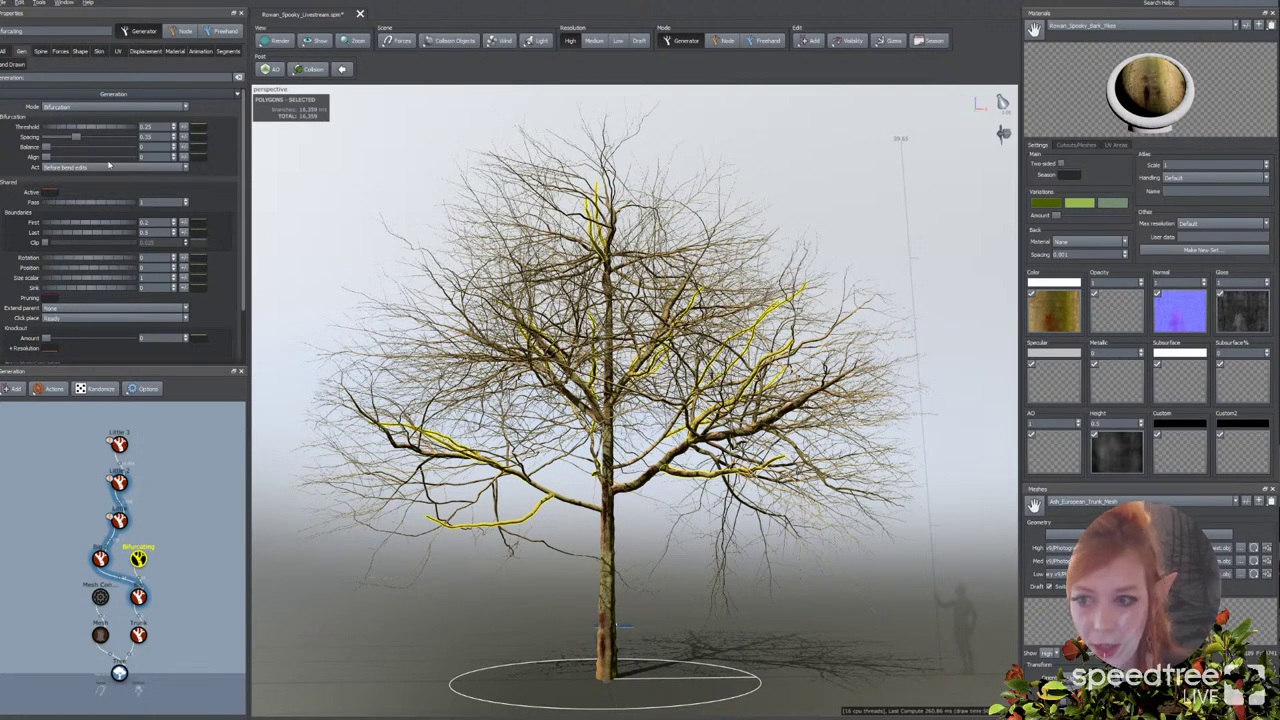
pyautogui.moveTo(129, 237); pyautogui.dragTo(124, 237)
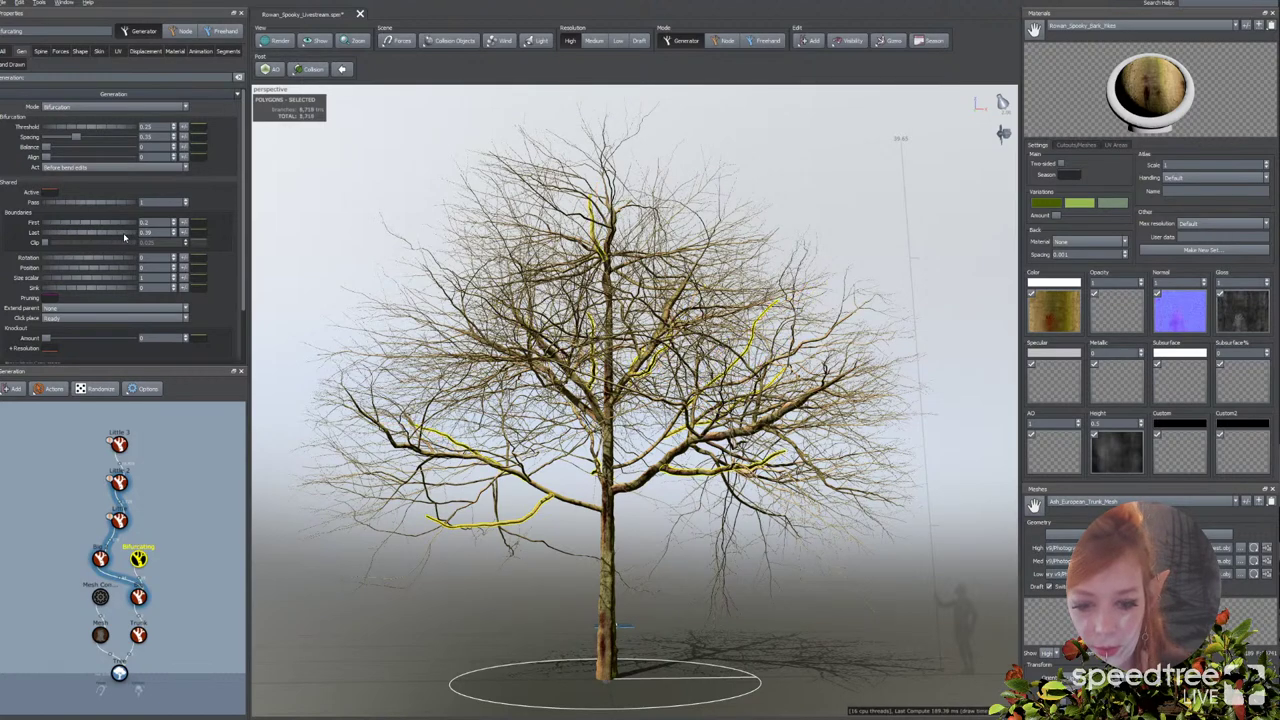
# Step: Set the Bifurcating branches' skin radius % of parent to 0 and bow their absolute radius profile curve upward
pyautogui.click(539, 480)
pyautogui.moveTo(539, 480)
pyautogui.mouseDown()
pyautogui.moveTo(613, 491)
pyautogui.moveTo(556, 491)
pyautogui.mouseUp()
pyautogui.click(138, 559)
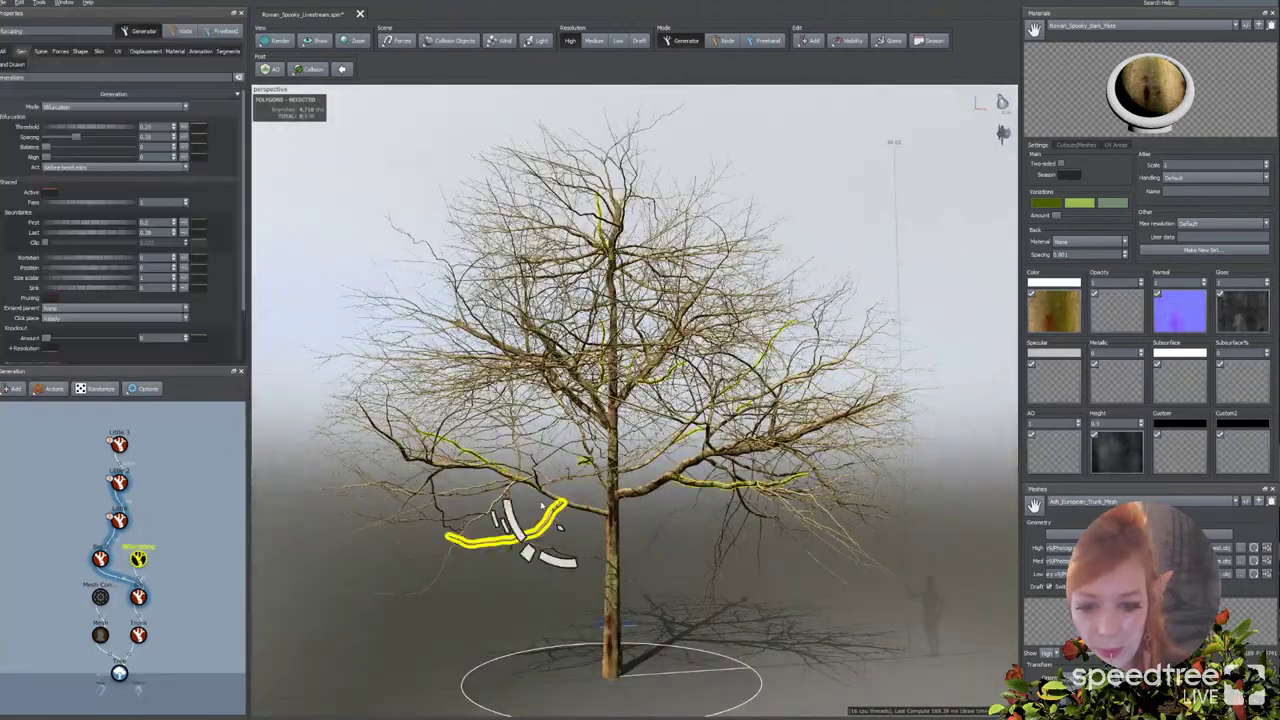
pyautogui.click(99, 50)
pyautogui.moveTo(147, 147); pyautogui.dragTo(133, 148)
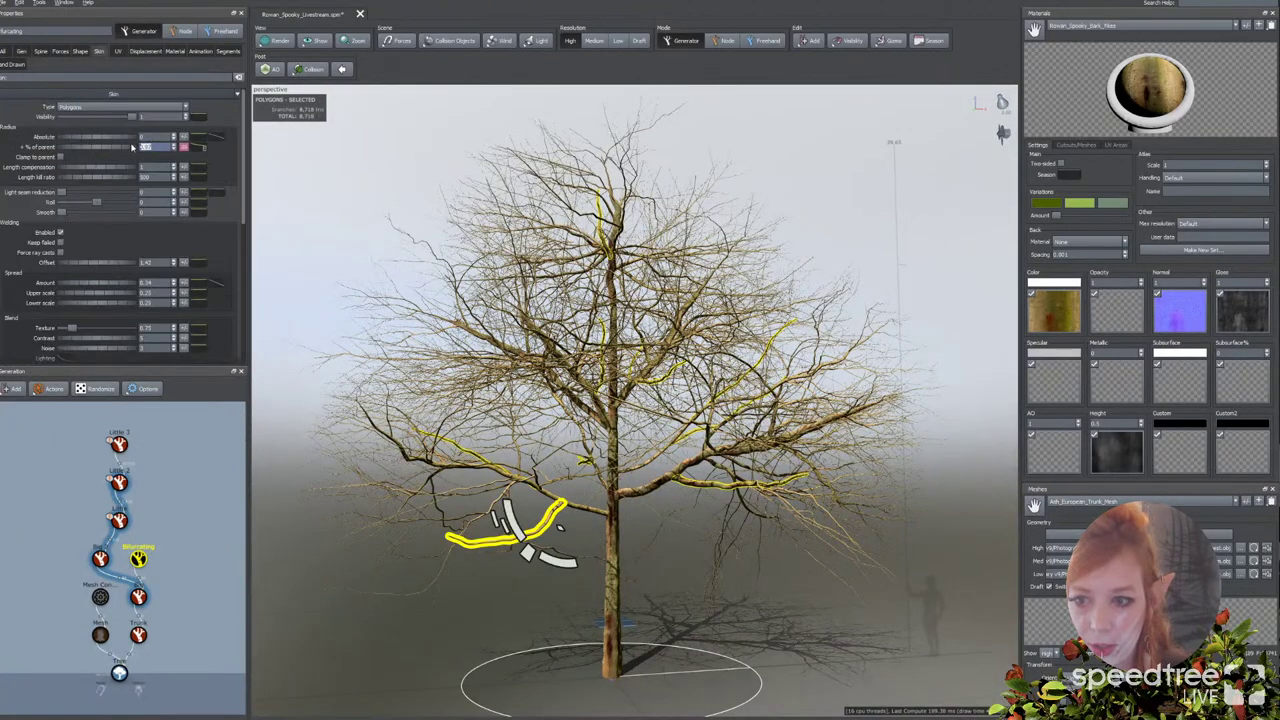
pyautogui.write('0')
pyautogui.click(213, 135)
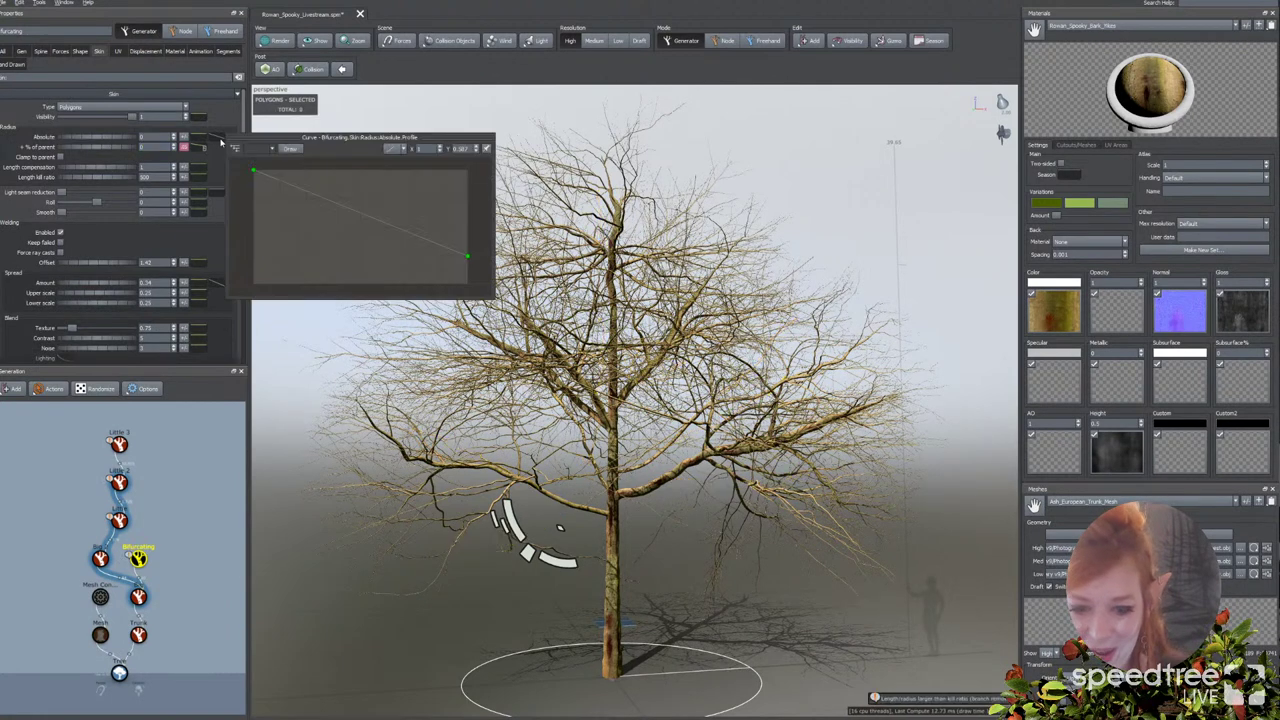
pyautogui.click(357, 212)
pyautogui.moveTo(357, 212); pyautogui.dragTo(404, 177)
# Step: Select the Big 2 branches and bow their absolute skin radius profile curve upward
pyautogui.click(483, 525)
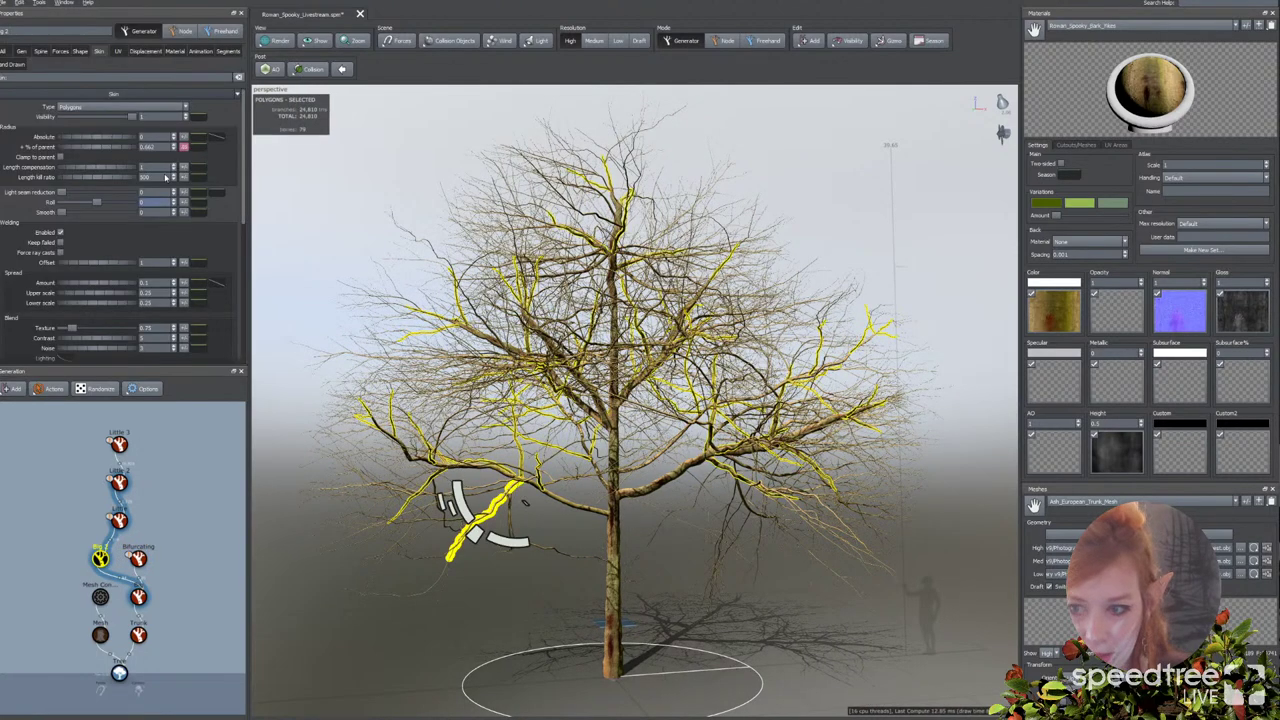
pyautogui.click(213, 135)
pyautogui.moveTo(382, 223); pyautogui.dragTo(387, 187)
pyautogui.click(753, 186)
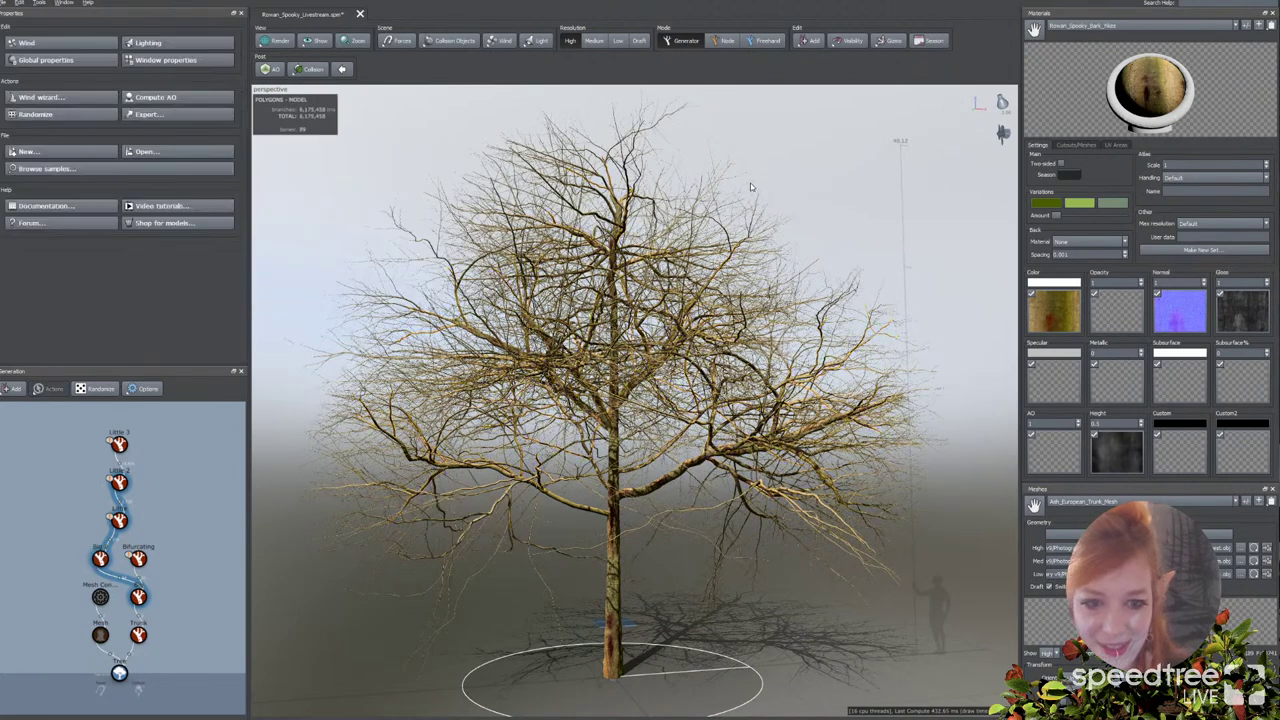
# Step: Select the Little 2 generator and set its spine Prune Down amount to about 0.307
pyautogui.moveTo(753, 186); pyautogui.dragTo(753, 164)
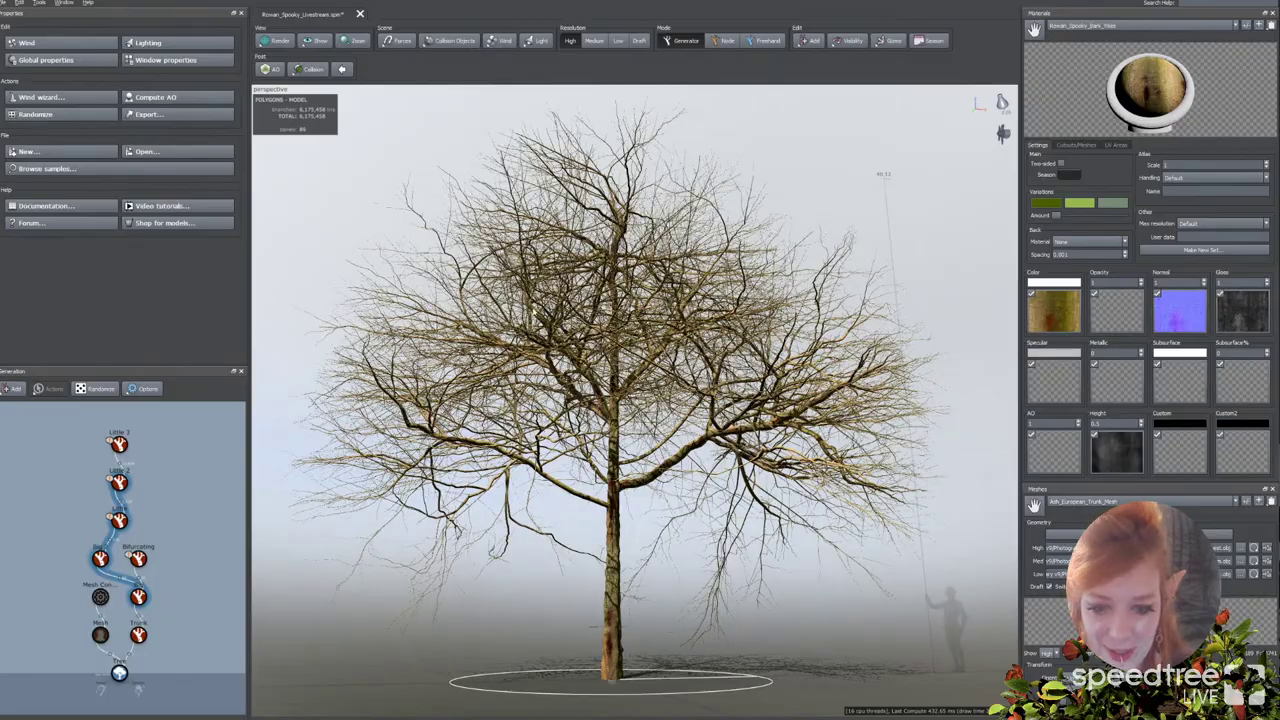
pyautogui.moveTo(551, 294); pyautogui.dragTo(502, 356)
pyautogui.click(662, 514)
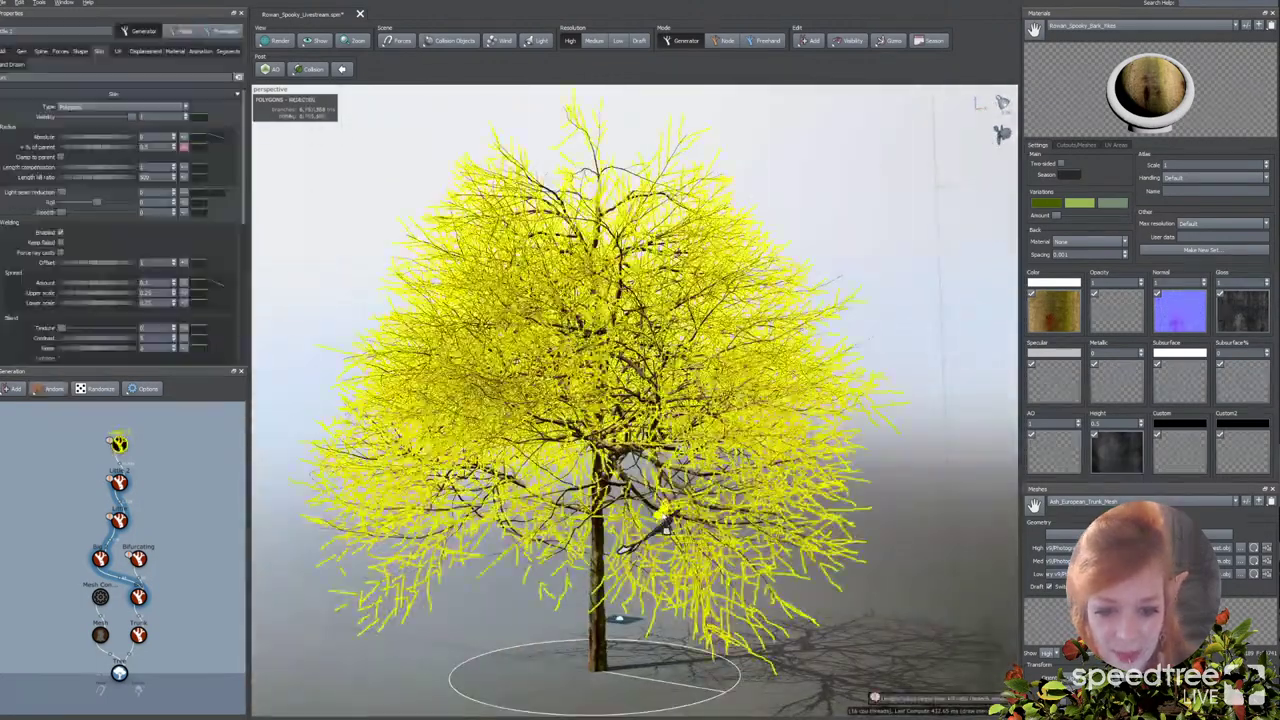
pyautogui.click(656, 512)
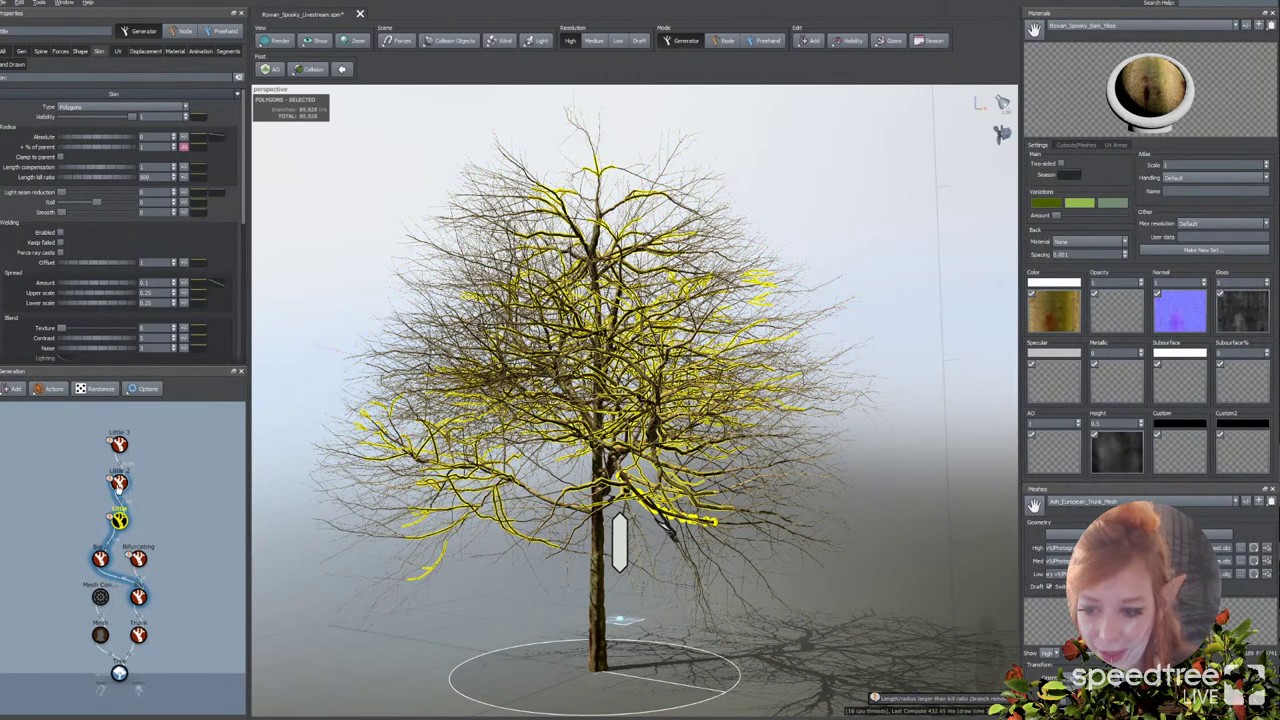
pyautogui.click(119, 482)
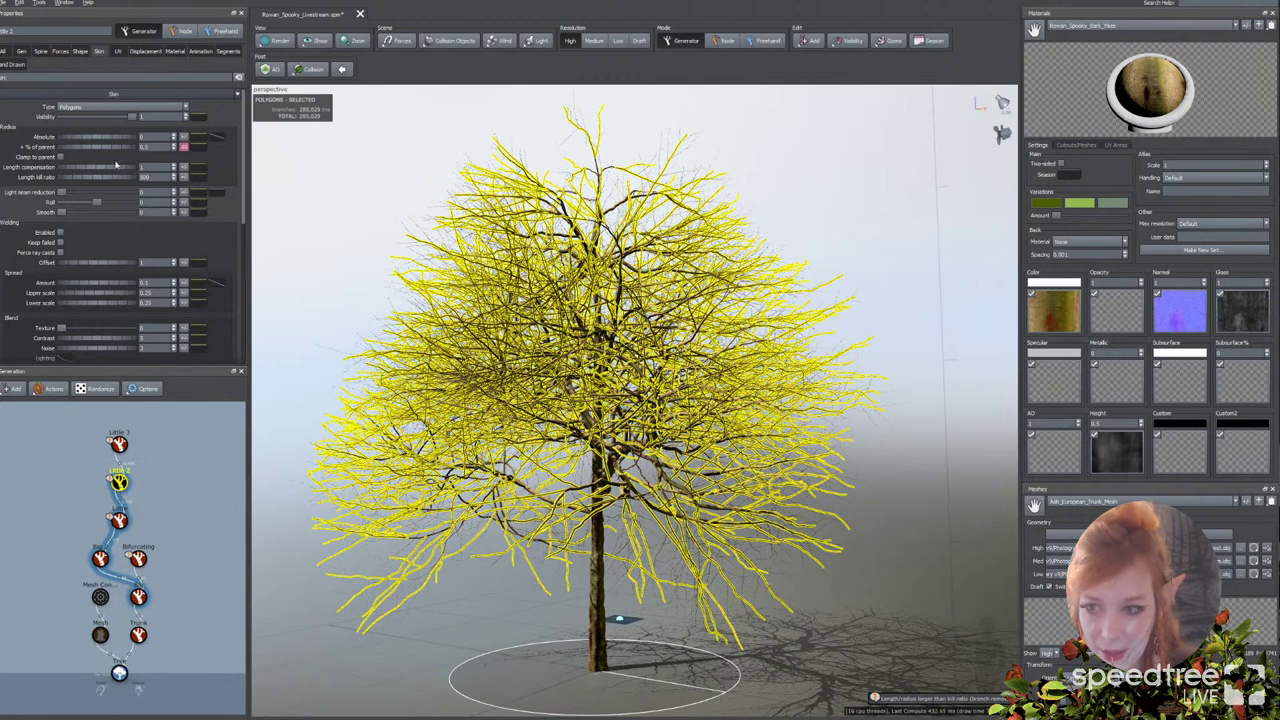
pyautogui.click(41, 50)
pyautogui.scroll(-1, 94, 338)
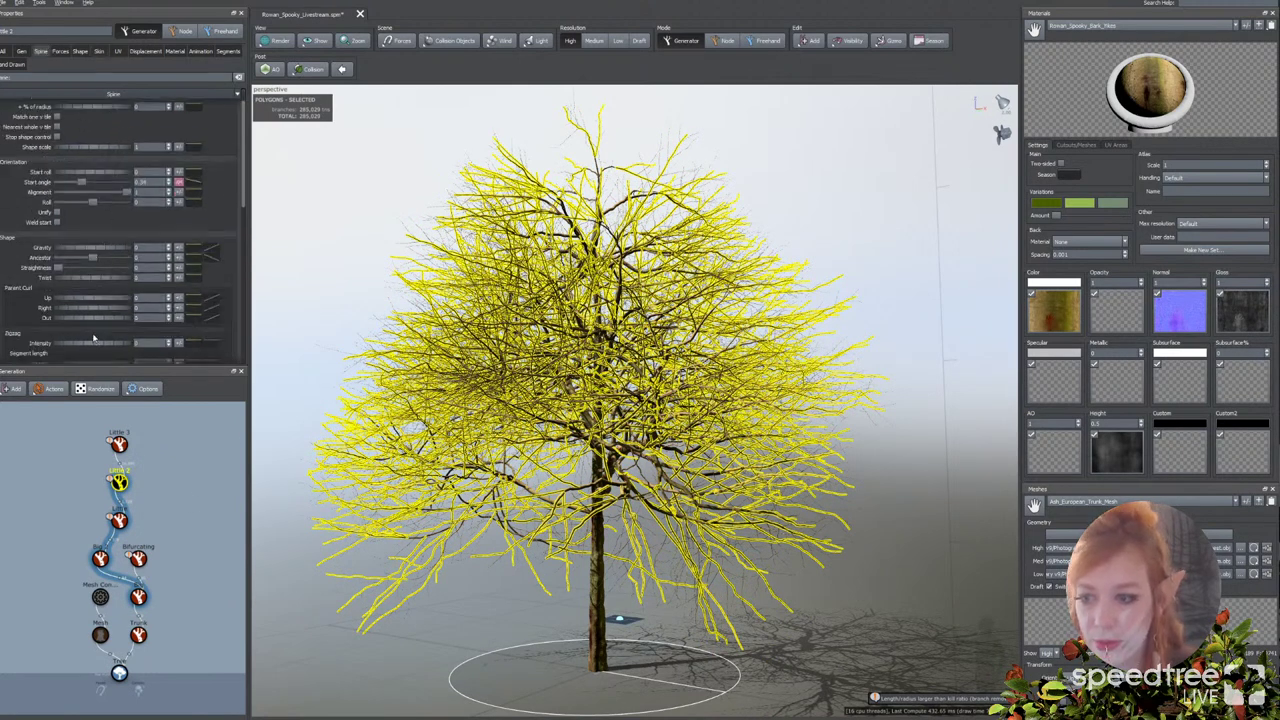
pyautogui.scroll(-1, 65, 333)
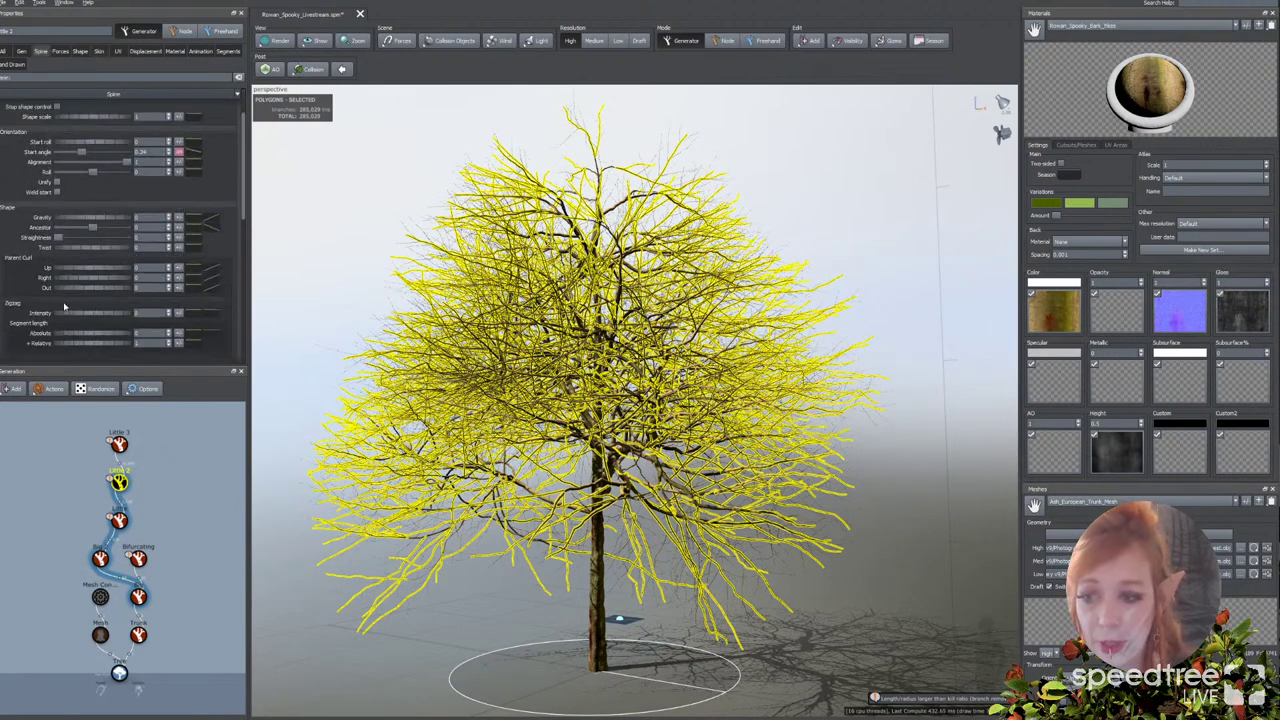
pyautogui.scroll(-6, 61, 291)
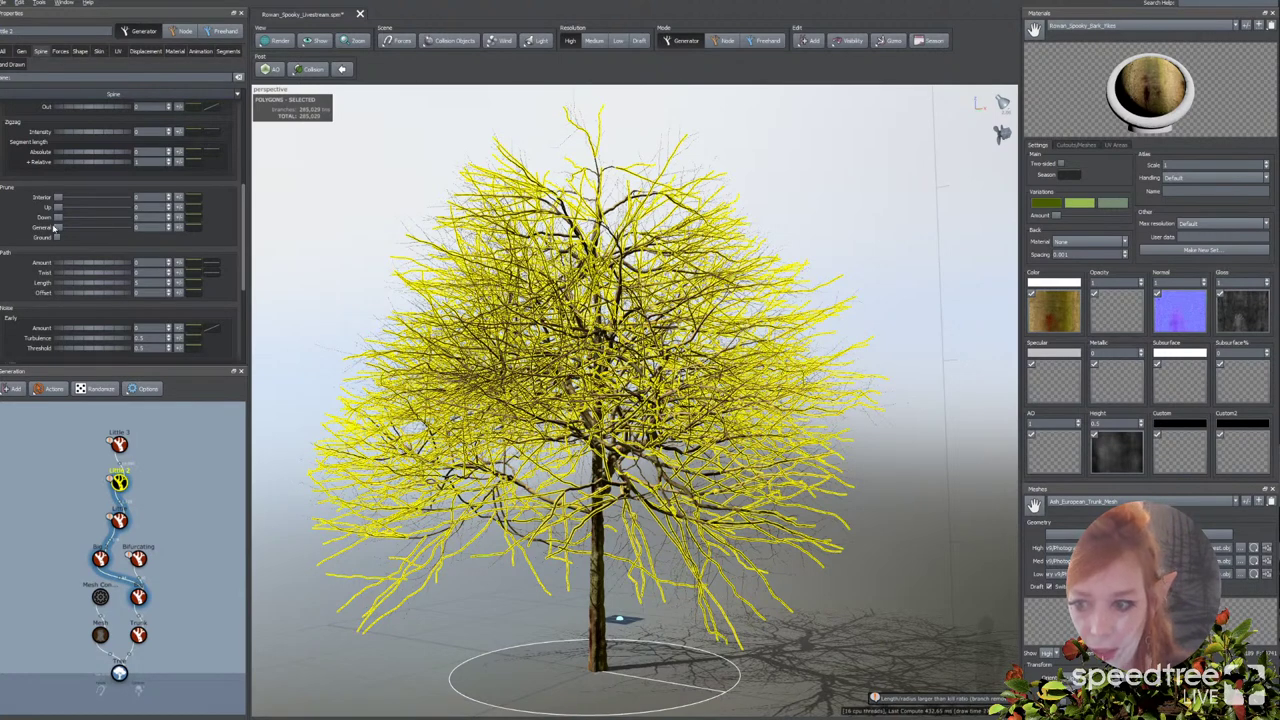
pyautogui.moveTo(61, 217); pyautogui.dragTo(96, 219)
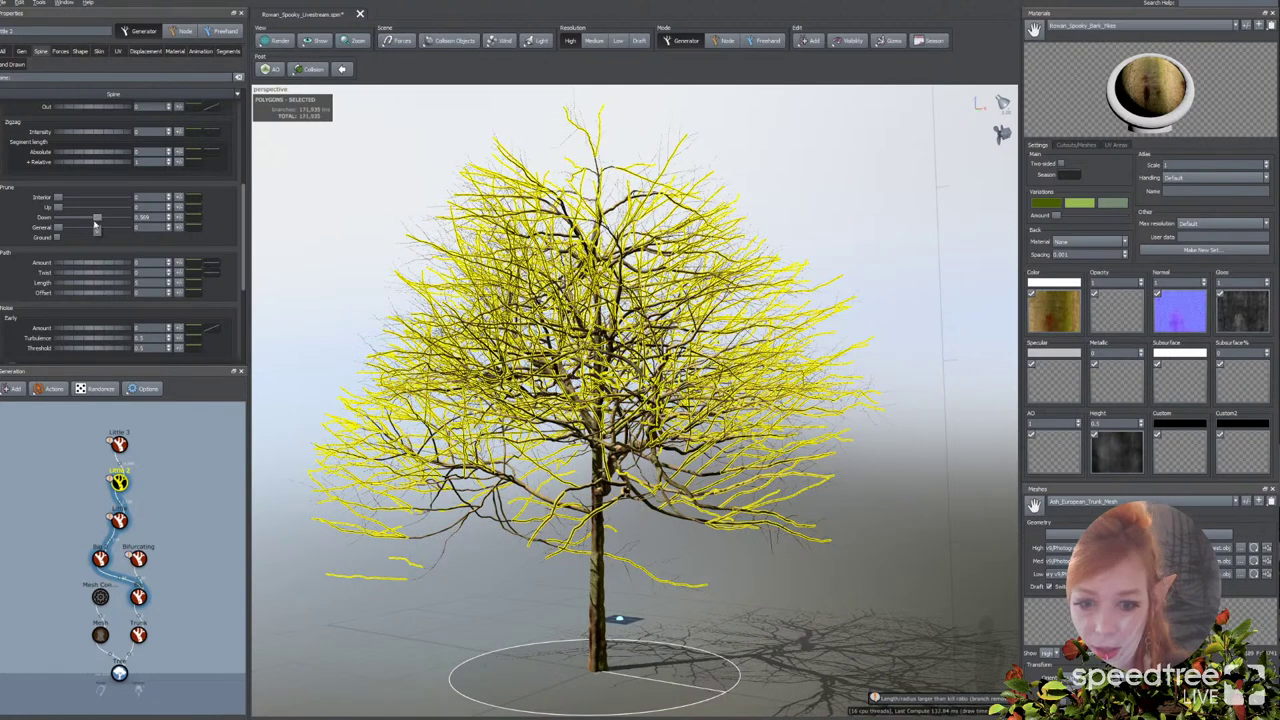
pyautogui.click(79, 218)
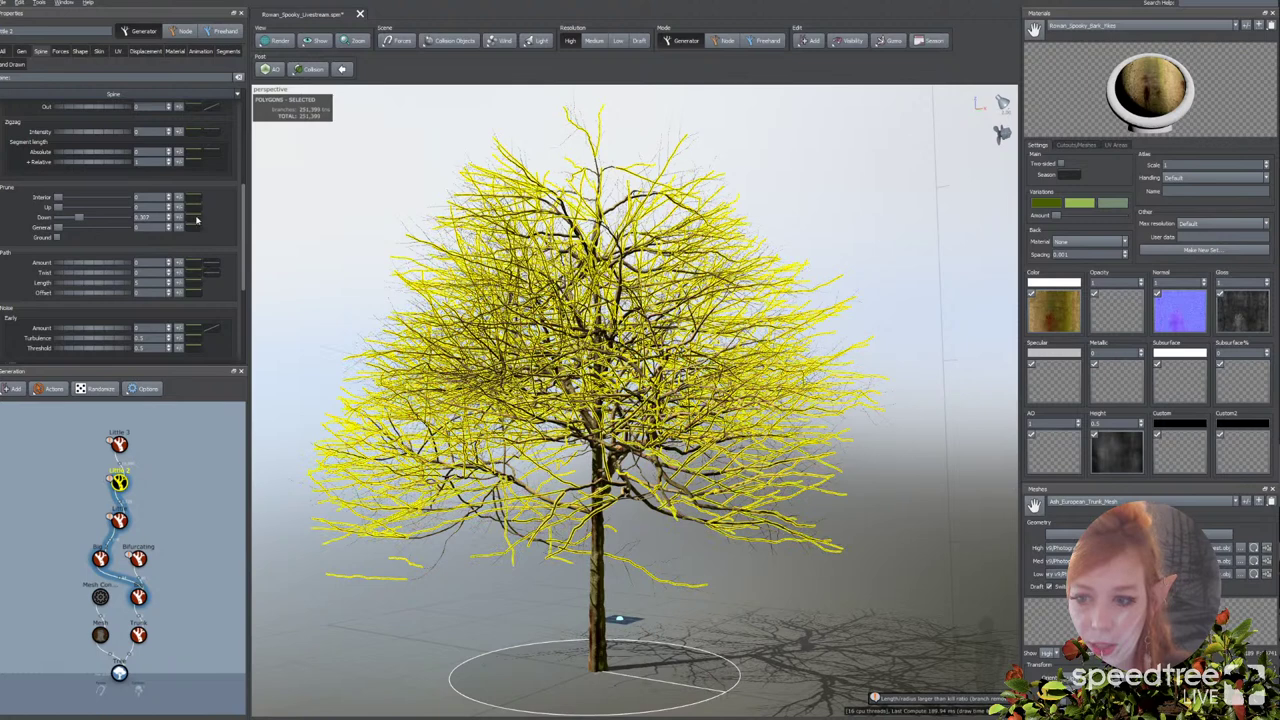
# Step: In the Prune Down parent curve at Trunk level, add a point about a third along and set its and the end point's Y to 0
pyautogui.click(192, 218)
pyautogui.click(213, 230)
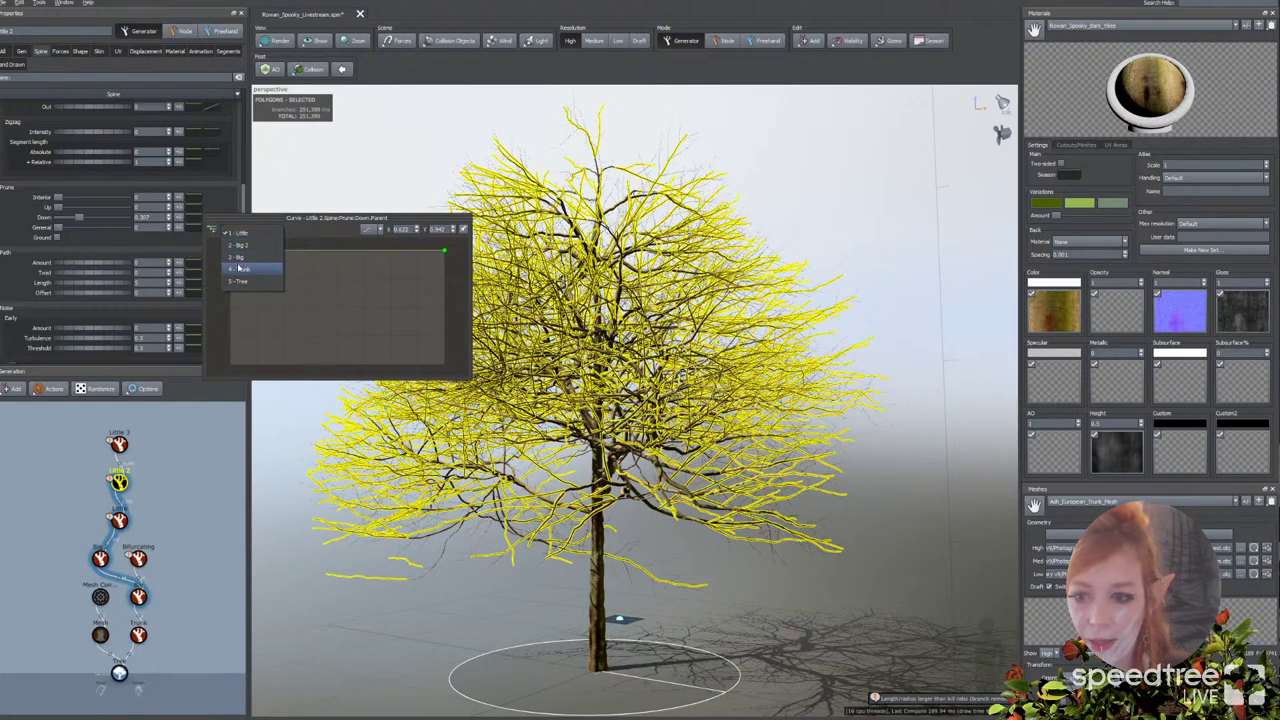
pyautogui.click(241, 268)
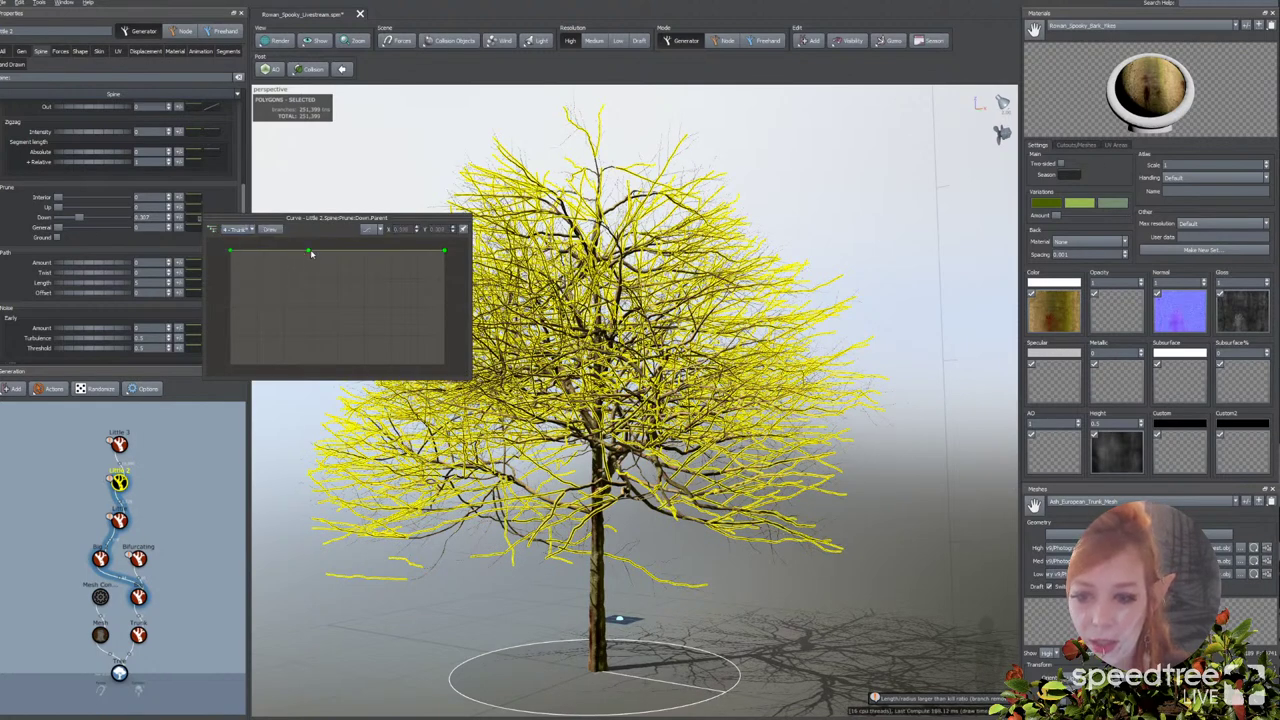
pyautogui.click(308, 250)
pyautogui.moveTo(446, 230); pyautogui.dragTo(402, 219)
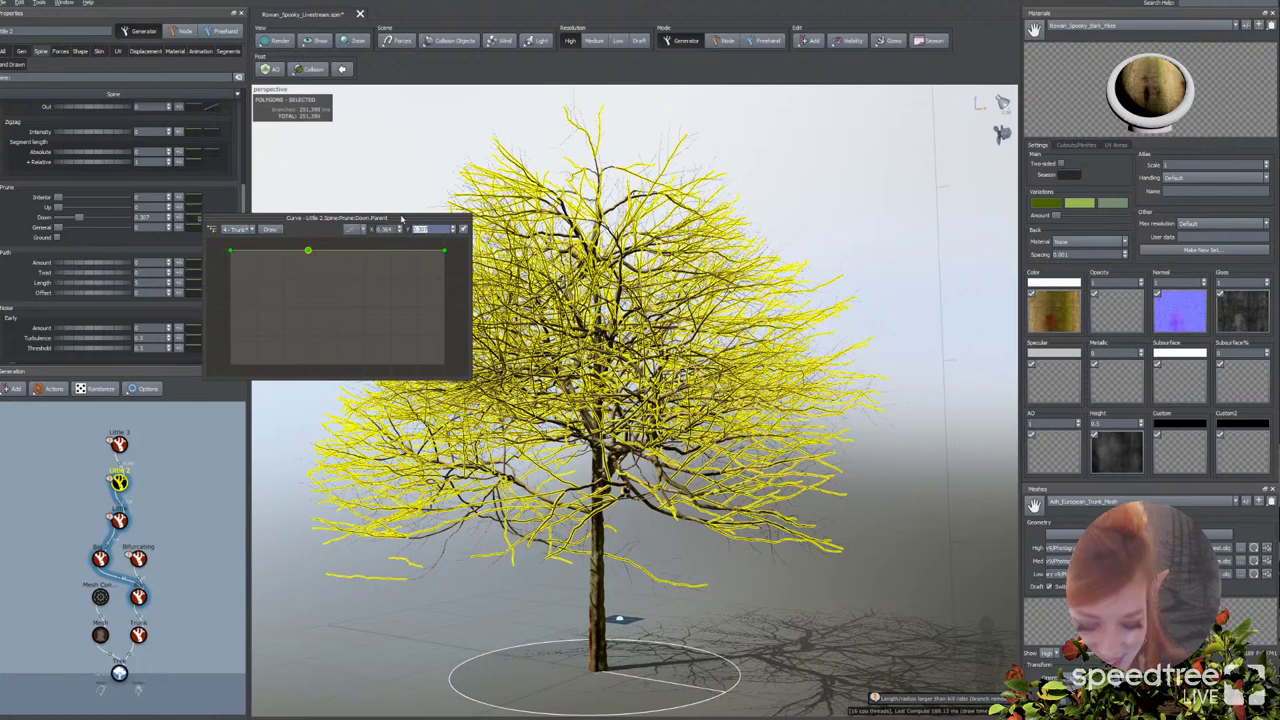
pyautogui.write('0')
pyautogui.press('Return')
pyautogui.click(445, 251)
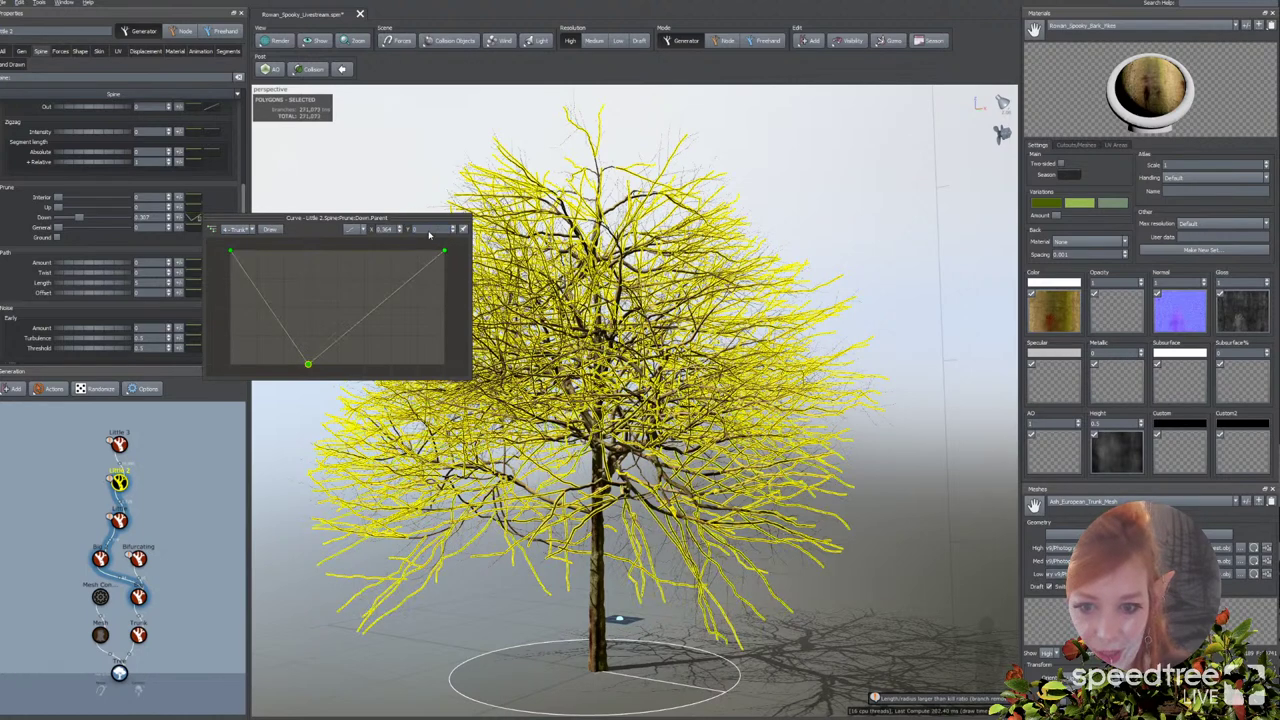
pyautogui.moveTo(429, 231); pyautogui.dragTo(403, 230)
pyautogui.write('0')
pyautogui.press('Return')
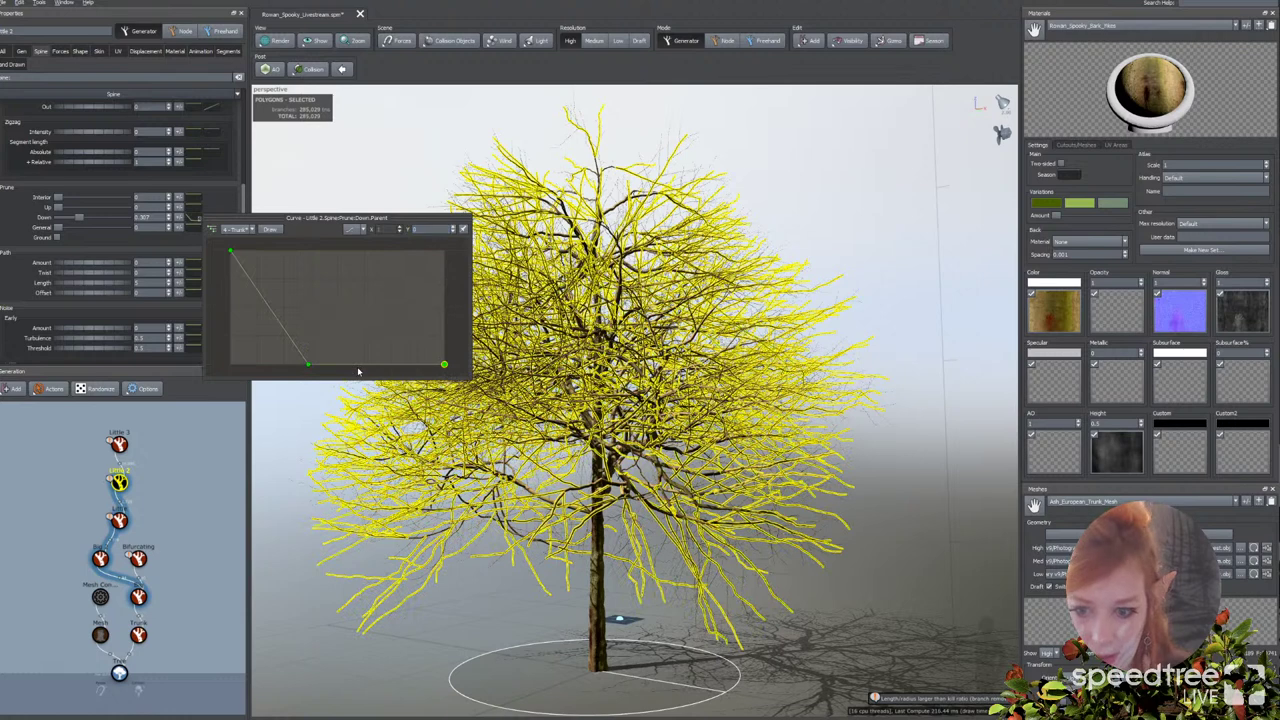
# Step: Add a zero point past the middle of the Prune Down Trunk curve, raise the preceding point near X 0.43, and copy the curve
pyautogui.click(357, 364)
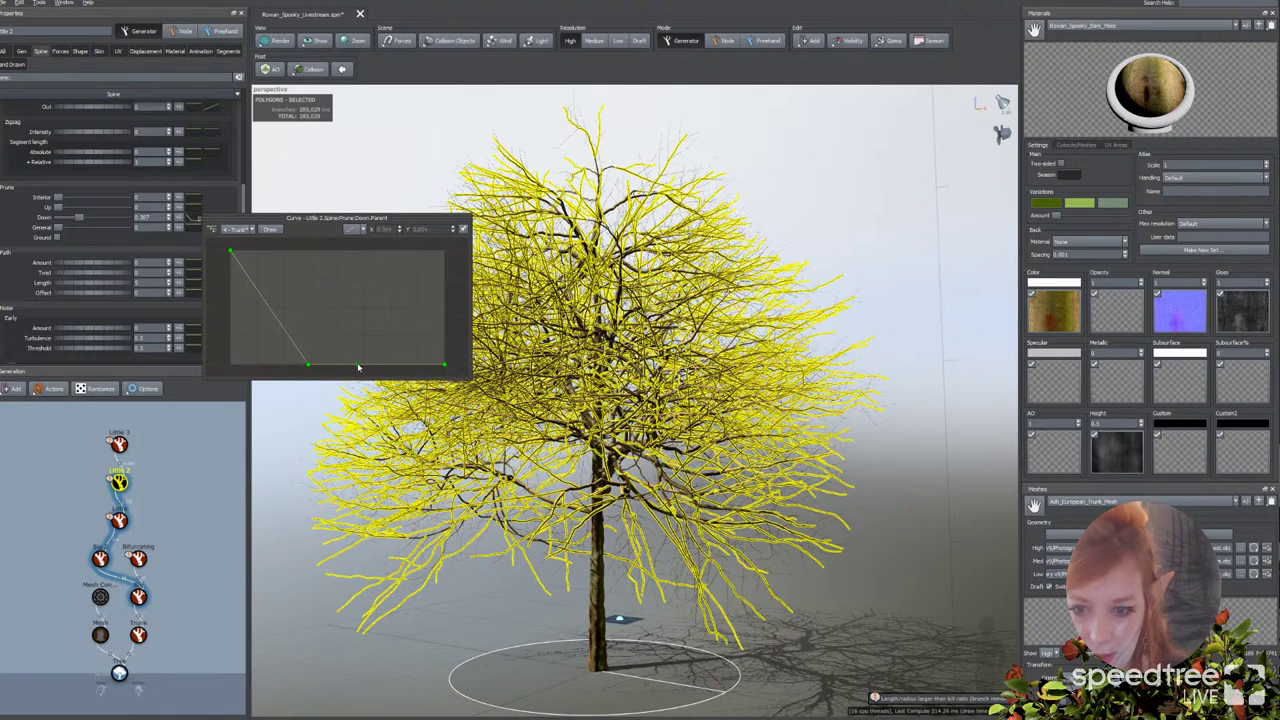
pyautogui.click(324, 292)
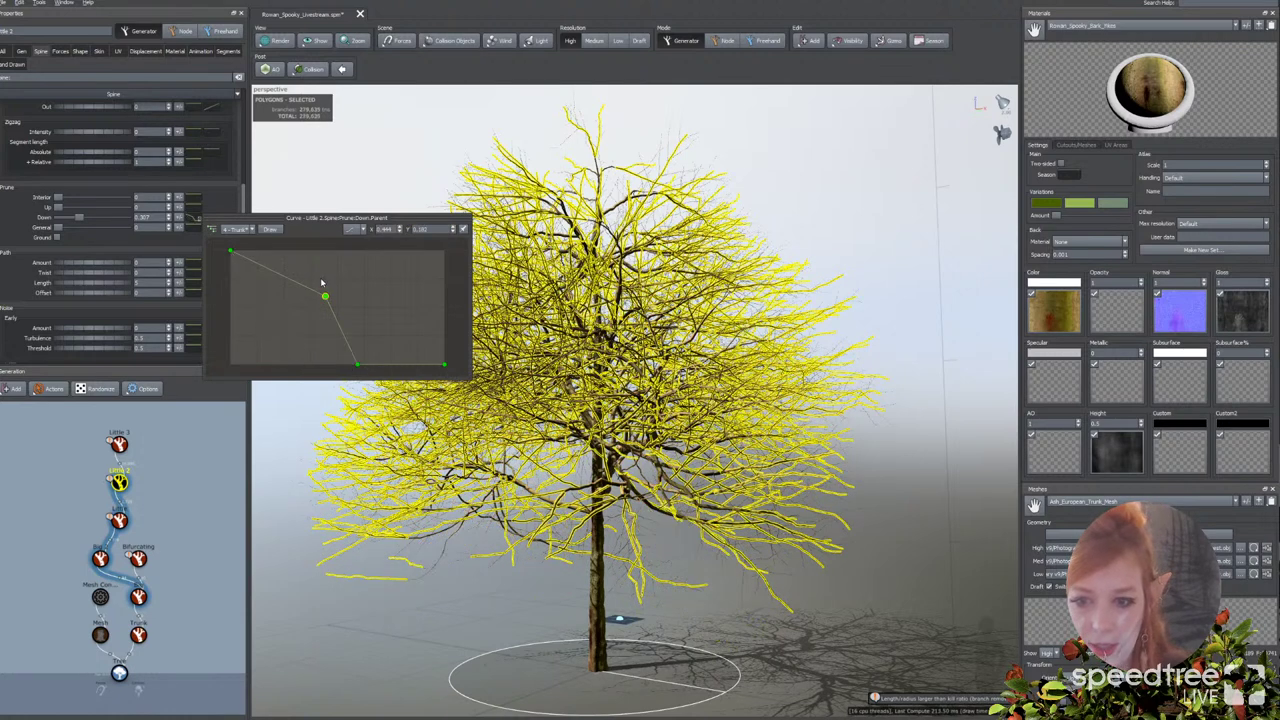
pyautogui.moveTo(322, 275); pyautogui.dragTo(322, 270)
pyautogui.rightClick(364, 299)
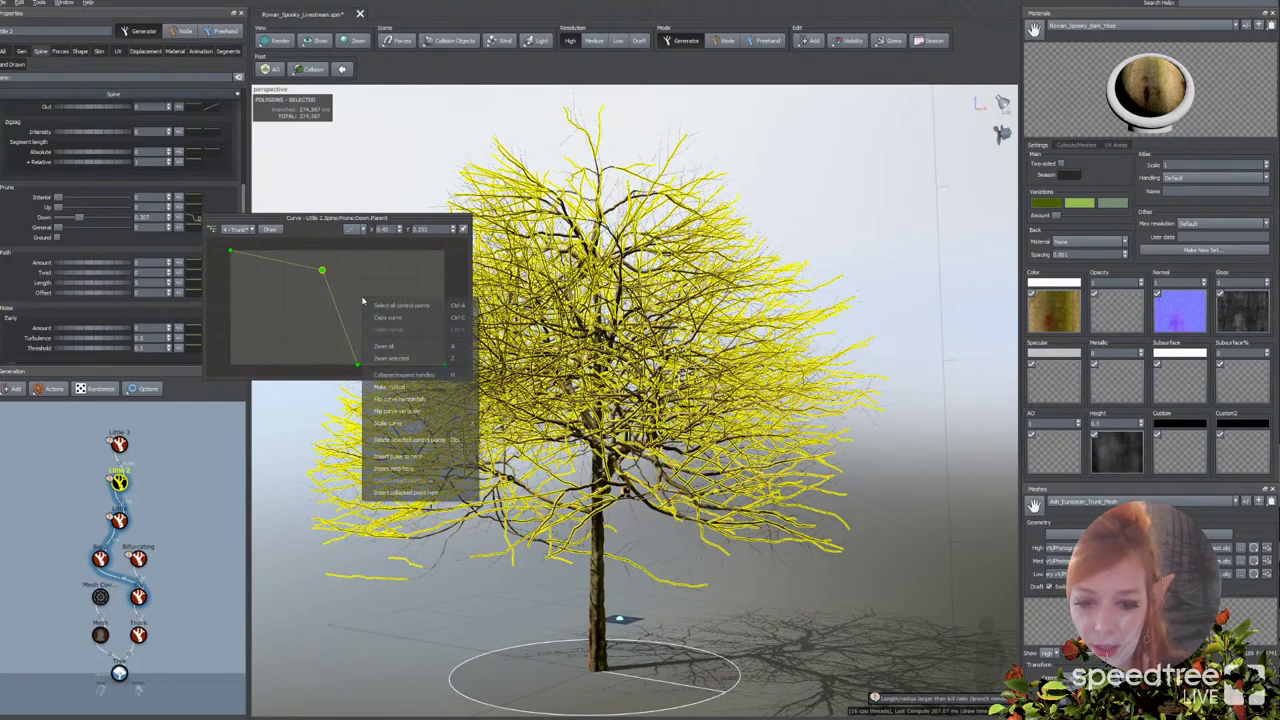
pyautogui.click(387, 321)
pyautogui.click(191, 482)
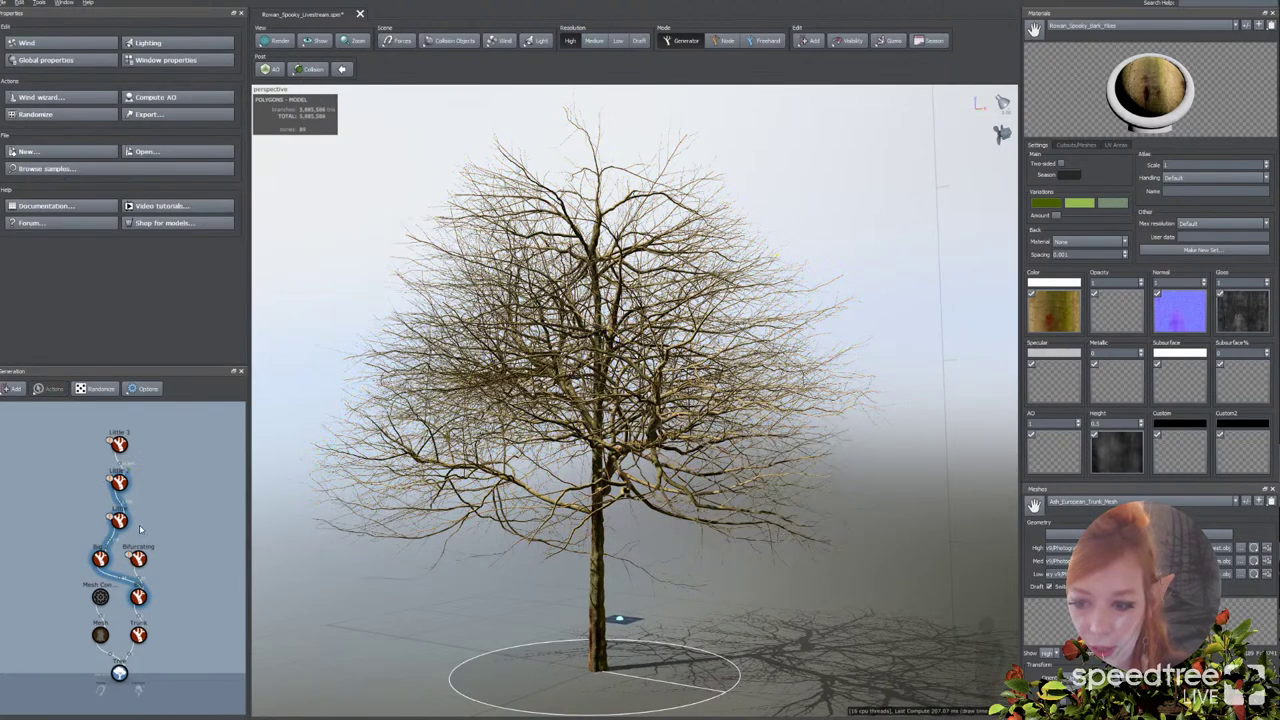
# Step: Highlight the Little 3 and Big 2 generators in turn, clear the selection, and examine the pruned crown from another side
pyautogui.click(119, 444)
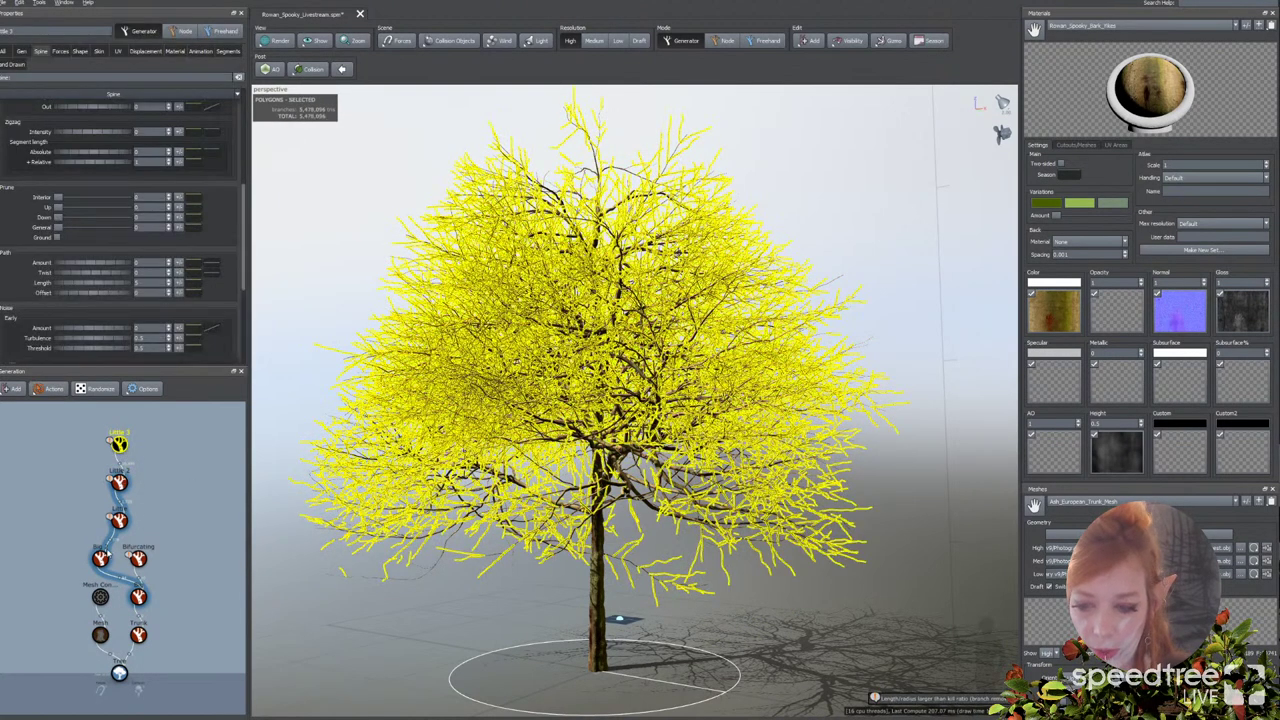
pyautogui.click(100, 558)
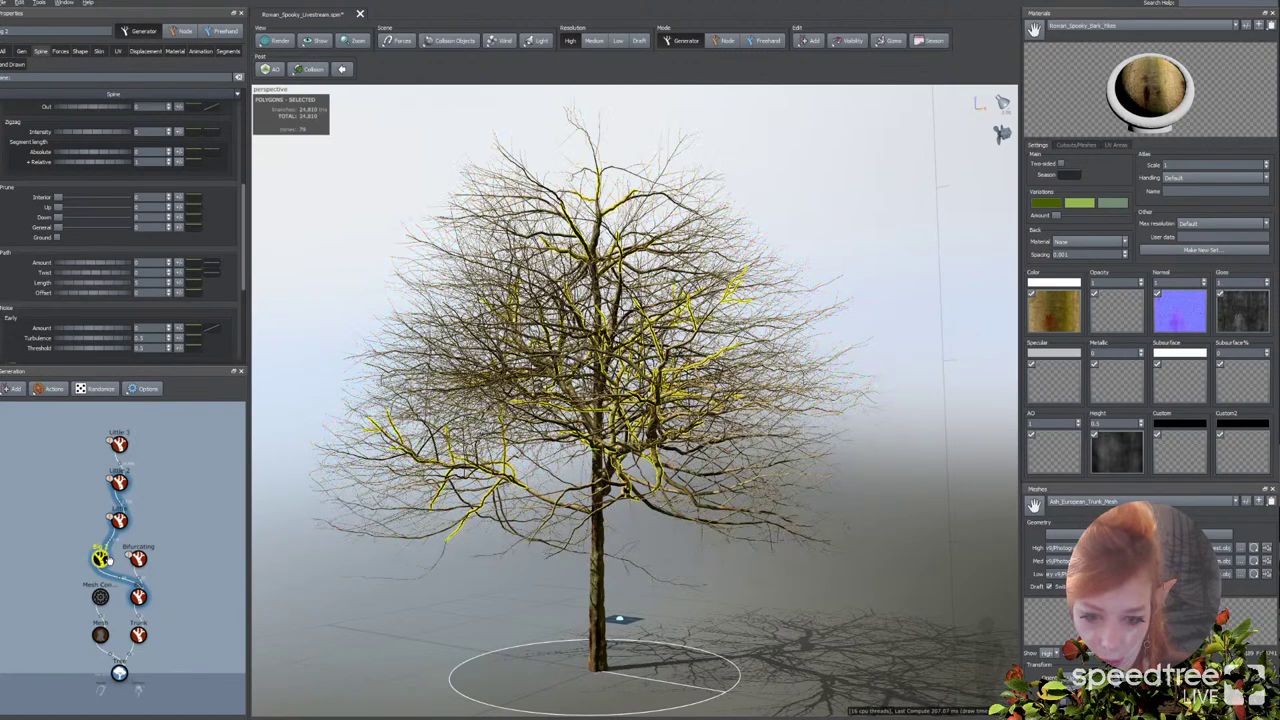
pyautogui.click(279, 510)
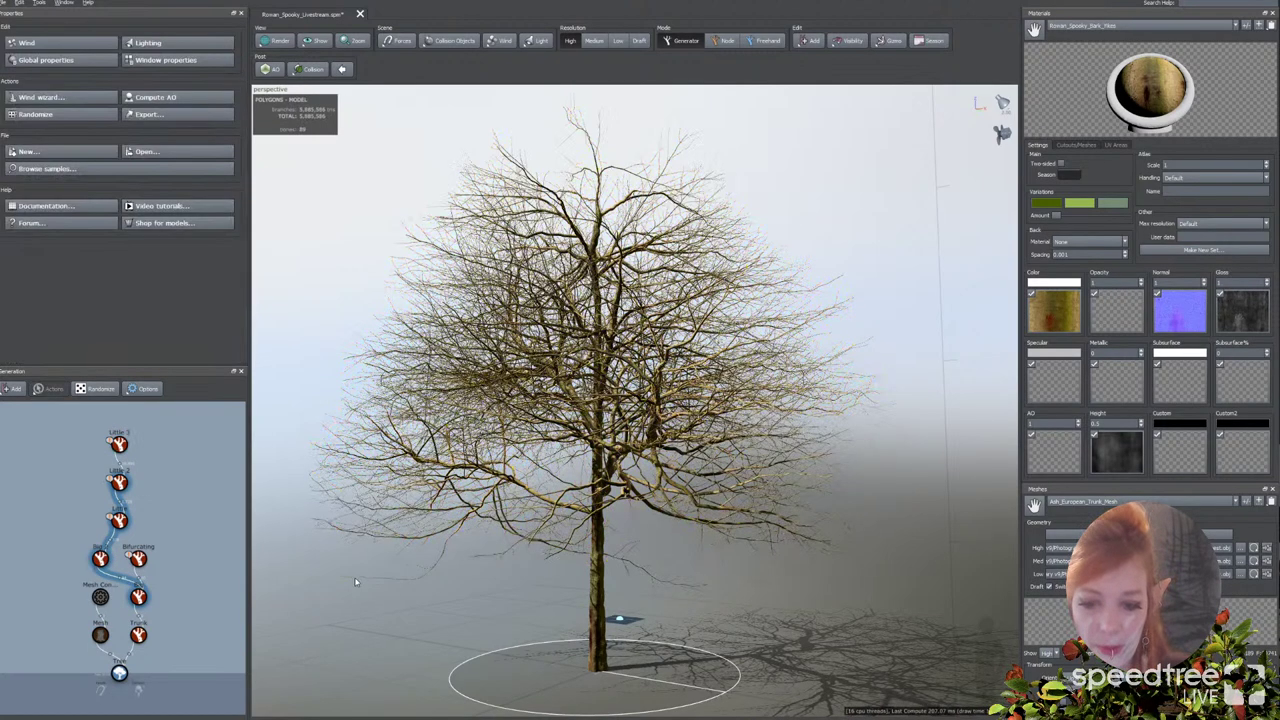
pyautogui.moveTo(279, 510); pyautogui.dragTo(496, 580)
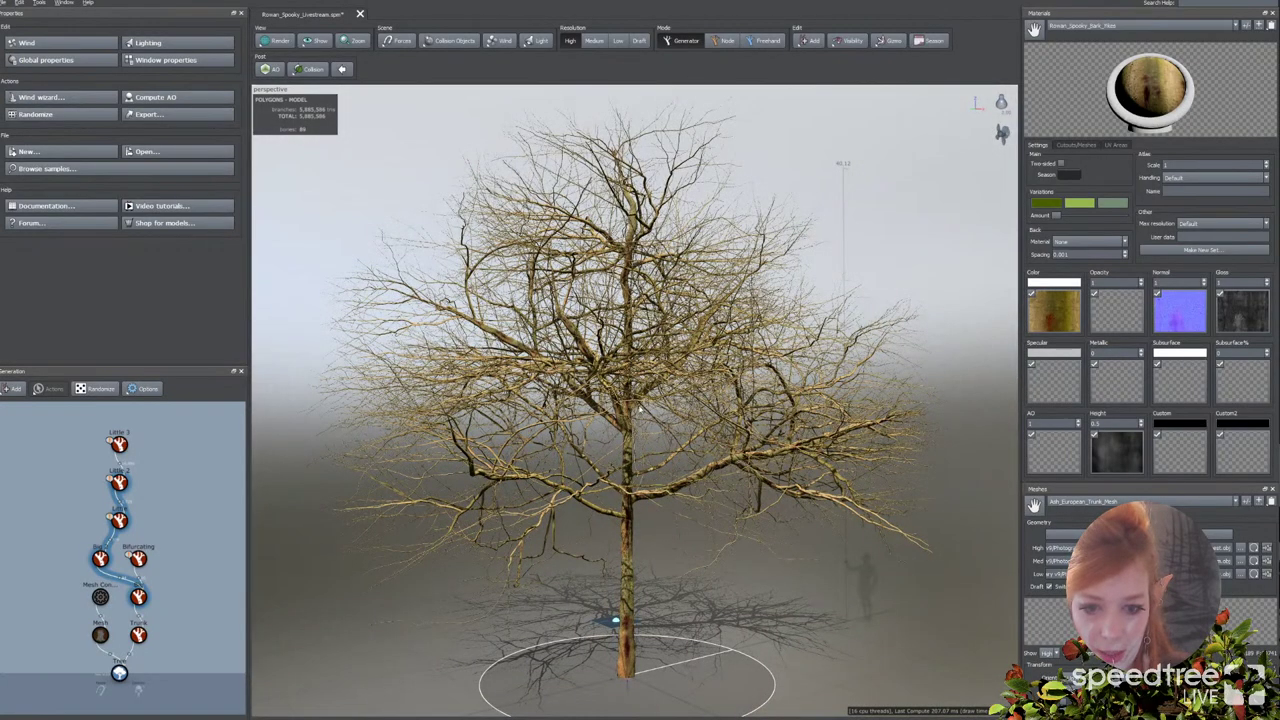
pyautogui.moveTo(636, 474); pyautogui.dragTo(596, 524)
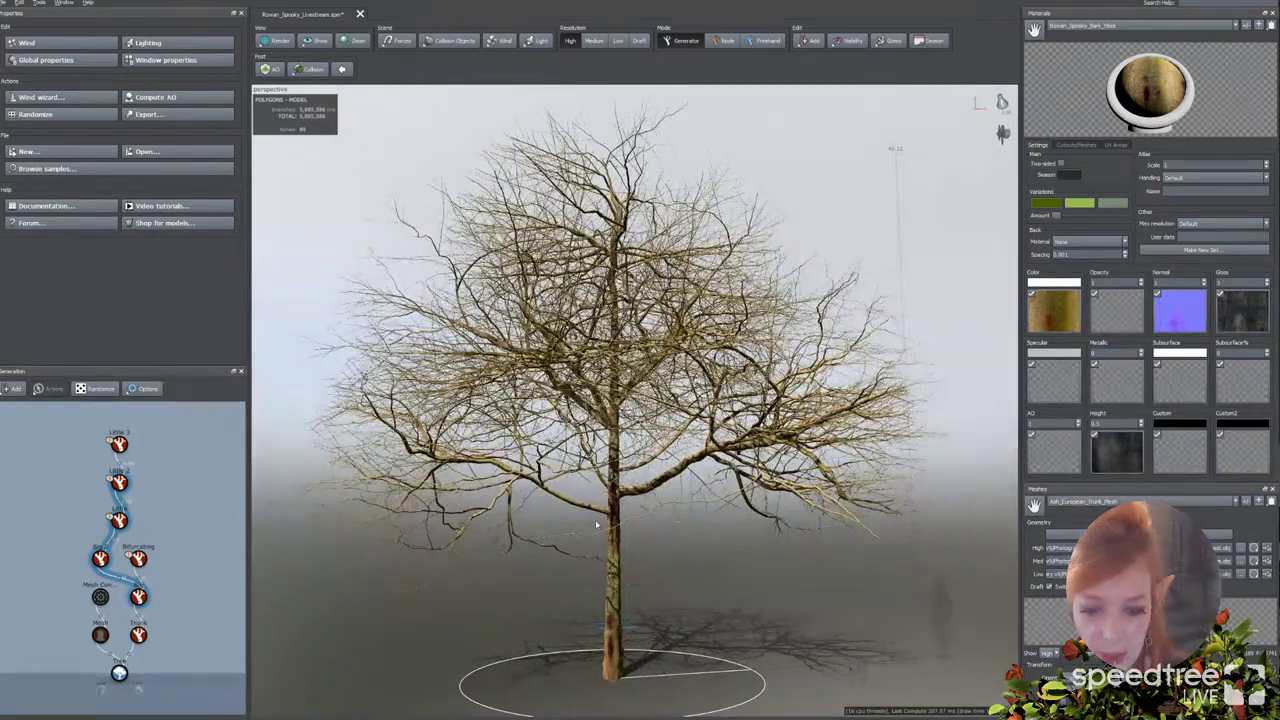
# Step: Select the Big branches and review their generation and spine settings down to late noise, comparing them with the lowest limbs up close
pyautogui.click(601, 513)
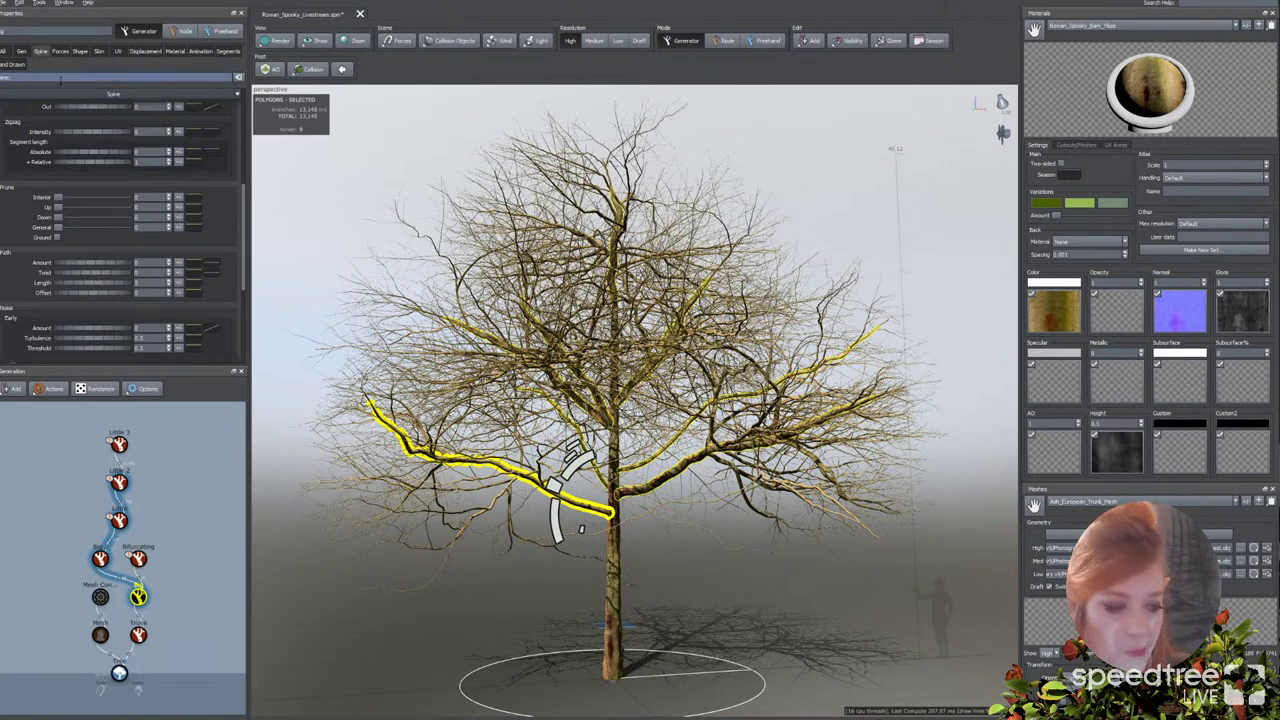
pyautogui.click(22, 52)
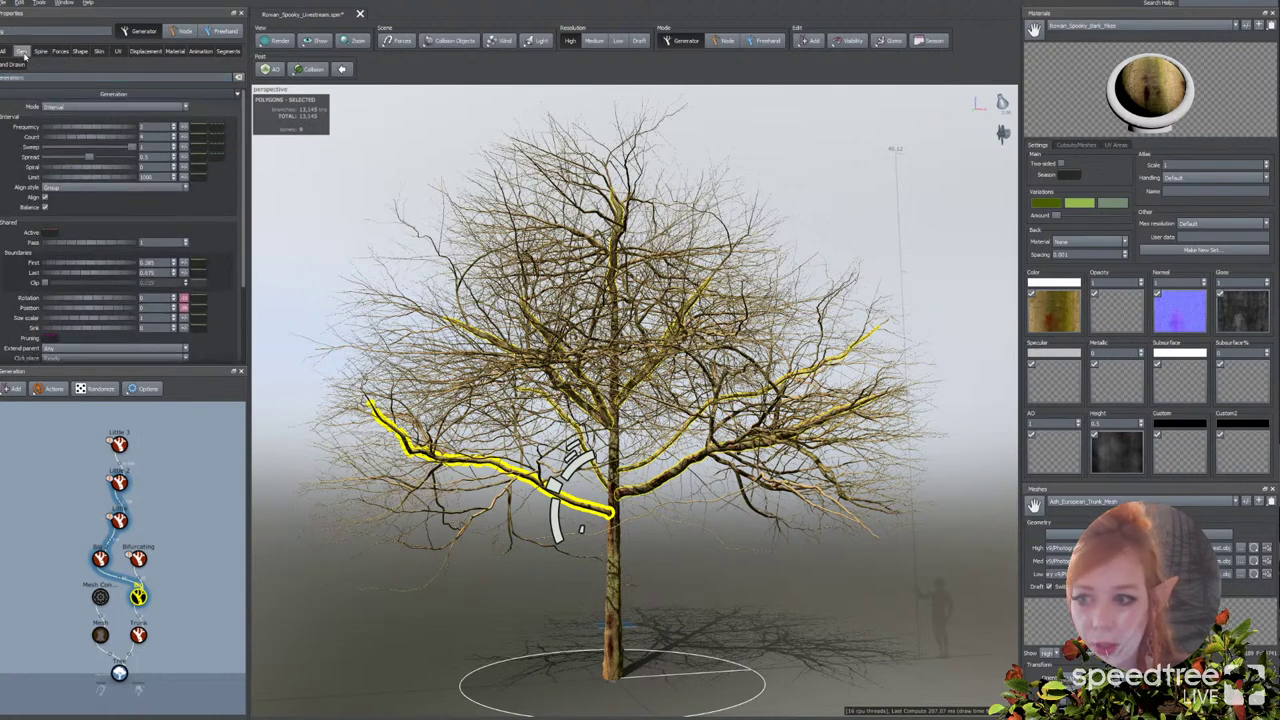
pyautogui.click(40, 51)
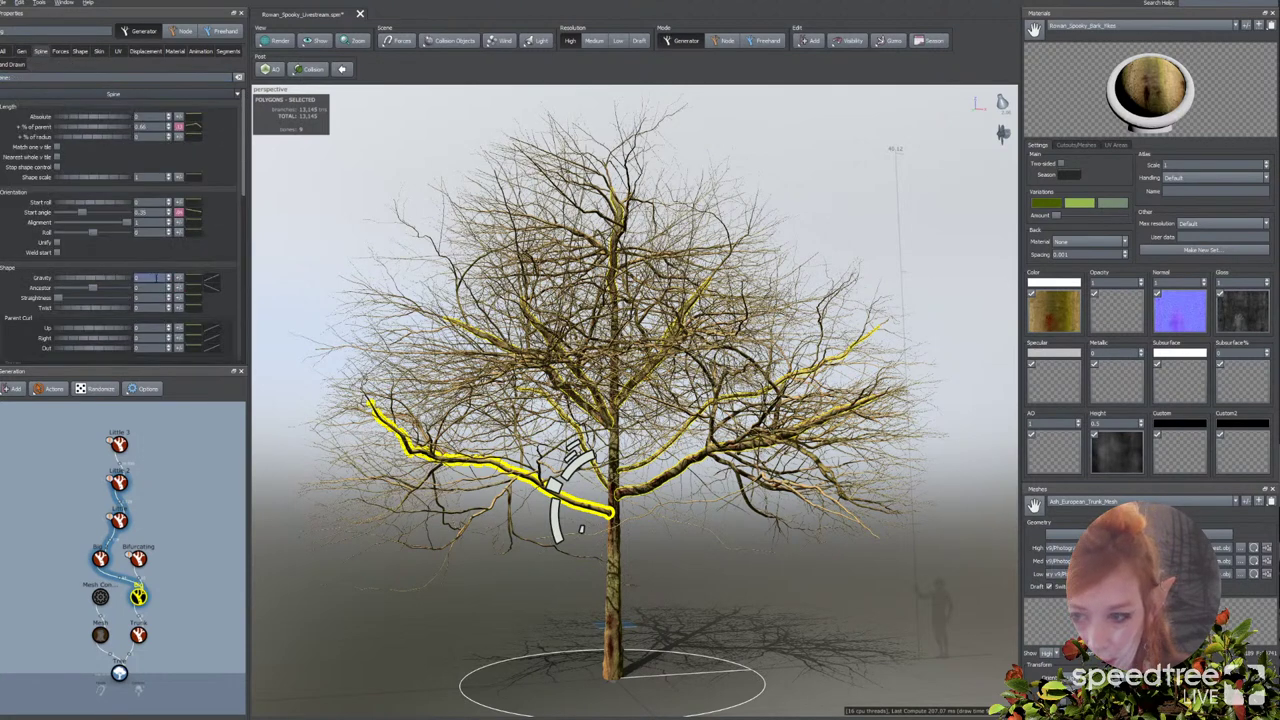
pyautogui.scroll(-2, 153, 261)
pyautogui.scroll(-4, 153, 263)
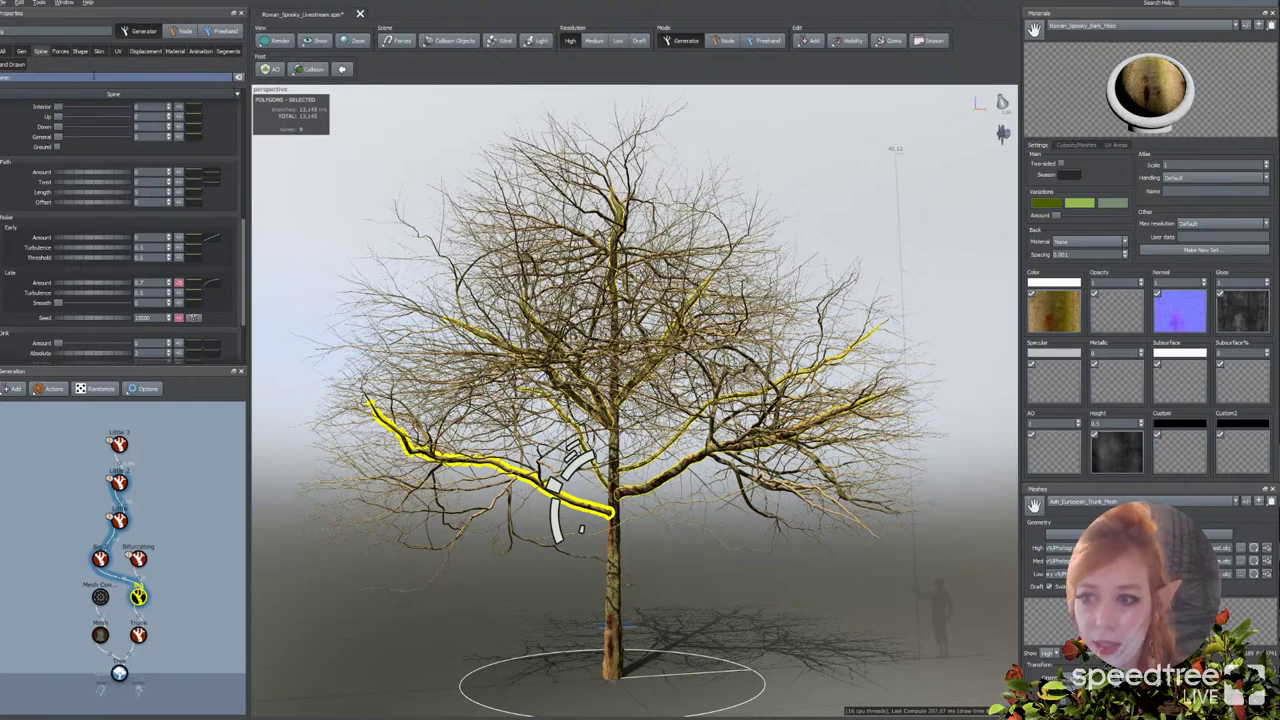
pyautogui.moveTo(560, 475); pyautogui.dragTo(528, 494)
pyautogui.scroll(4, 538, 511)
pyautogui.scroll(1, 538, 511)
pyautogui.moveTo(538, 511); pyautogui.dragTo(616, 498, button='middle')
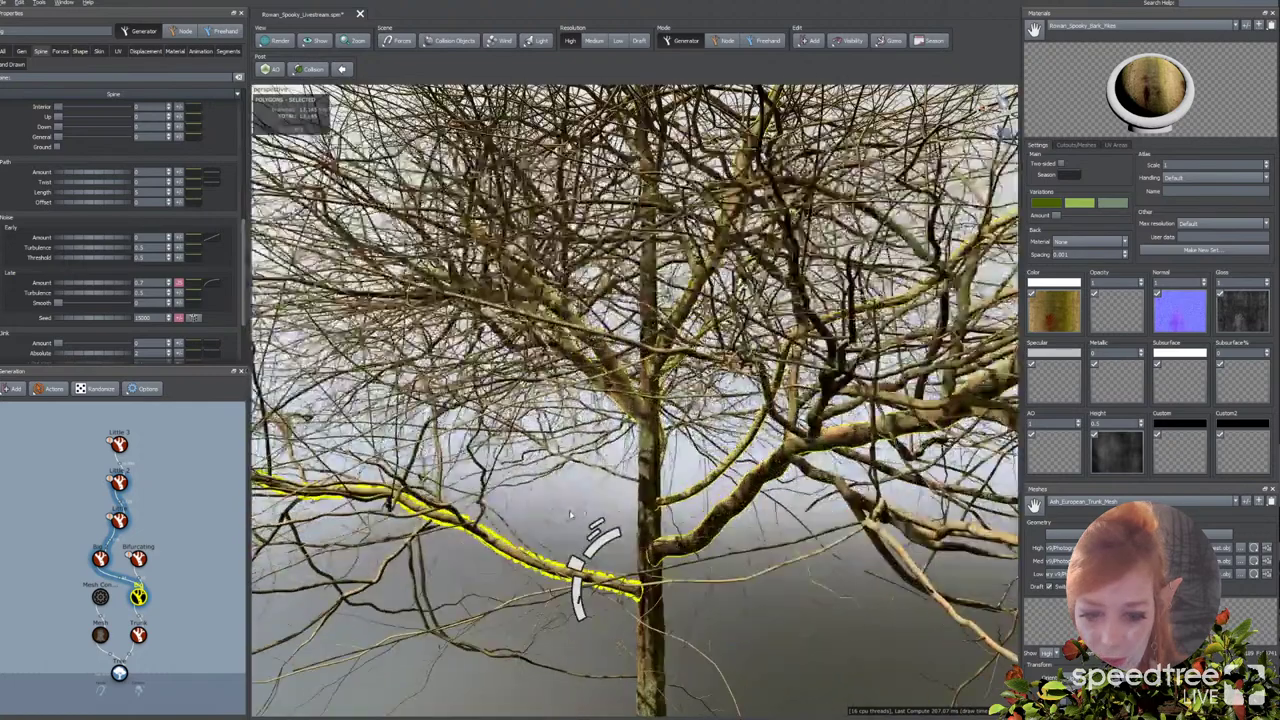
pyautogui.click(667, 547)
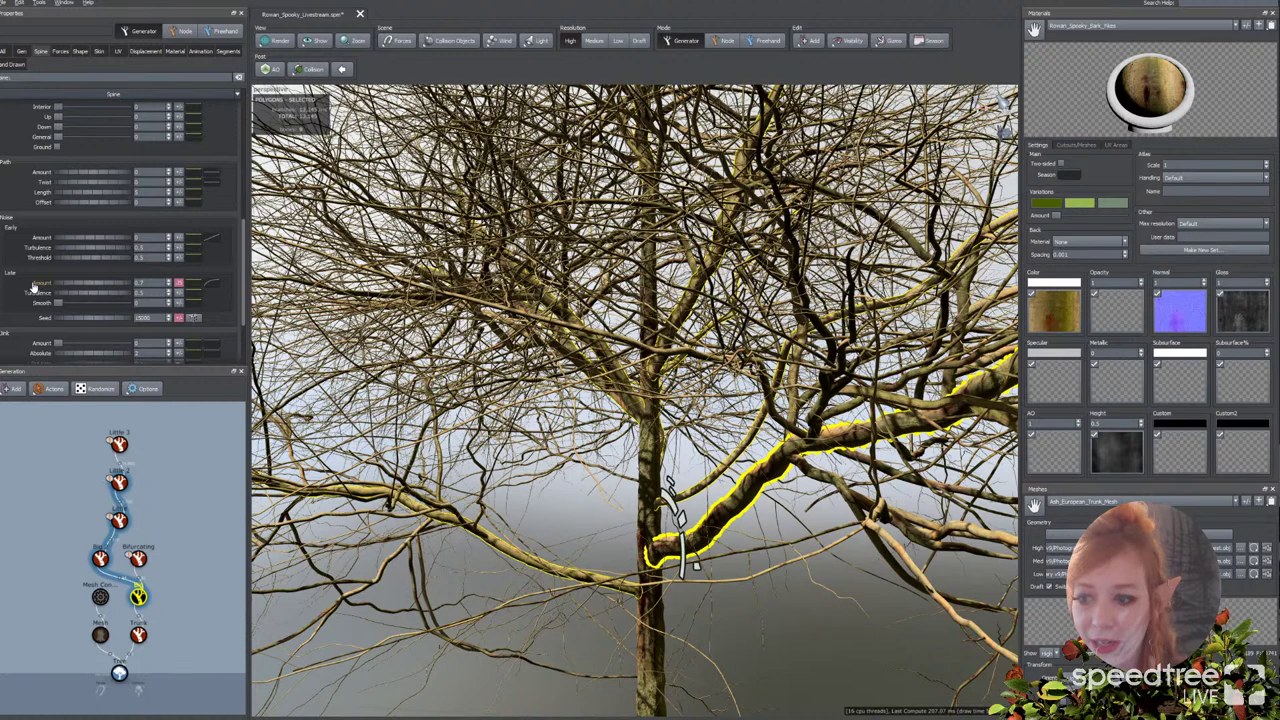
pyautogui.click(14, 81)
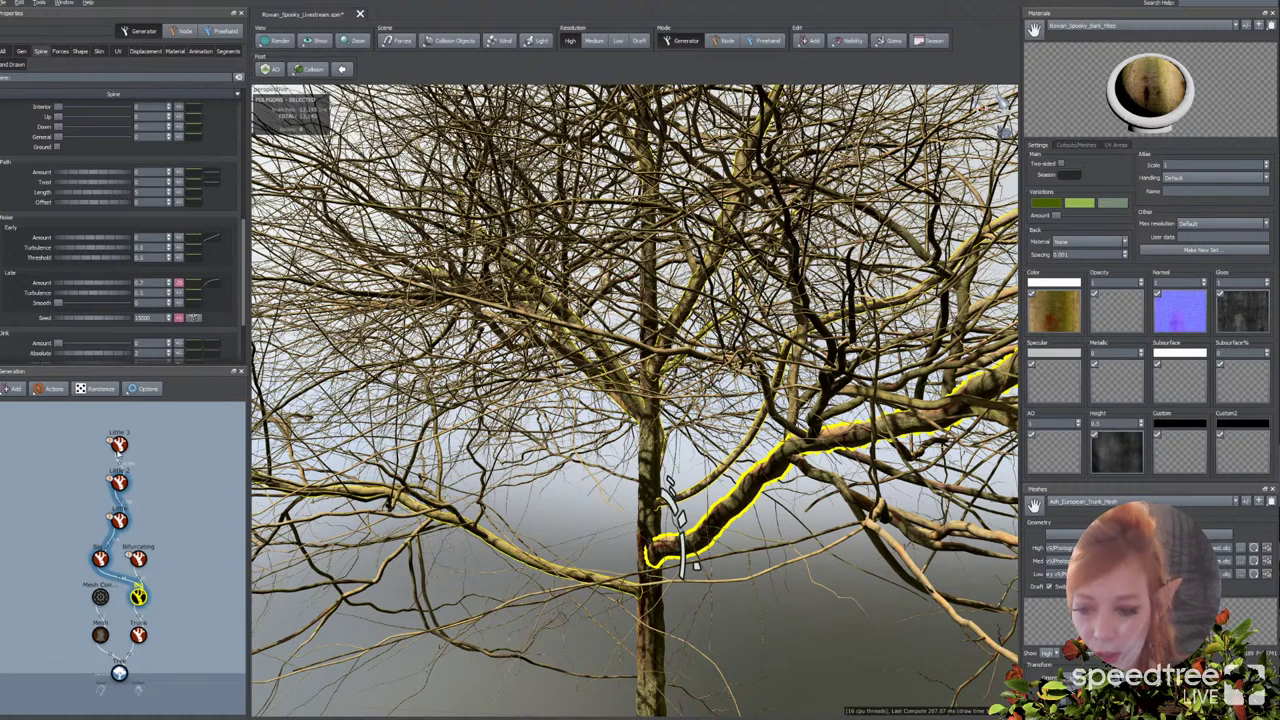
# Step: Compare the Bifurcating generator's noise settings, reselect the Big branches, and set their late spine noise amount to 1.22
pyautogui.click(138, 558)
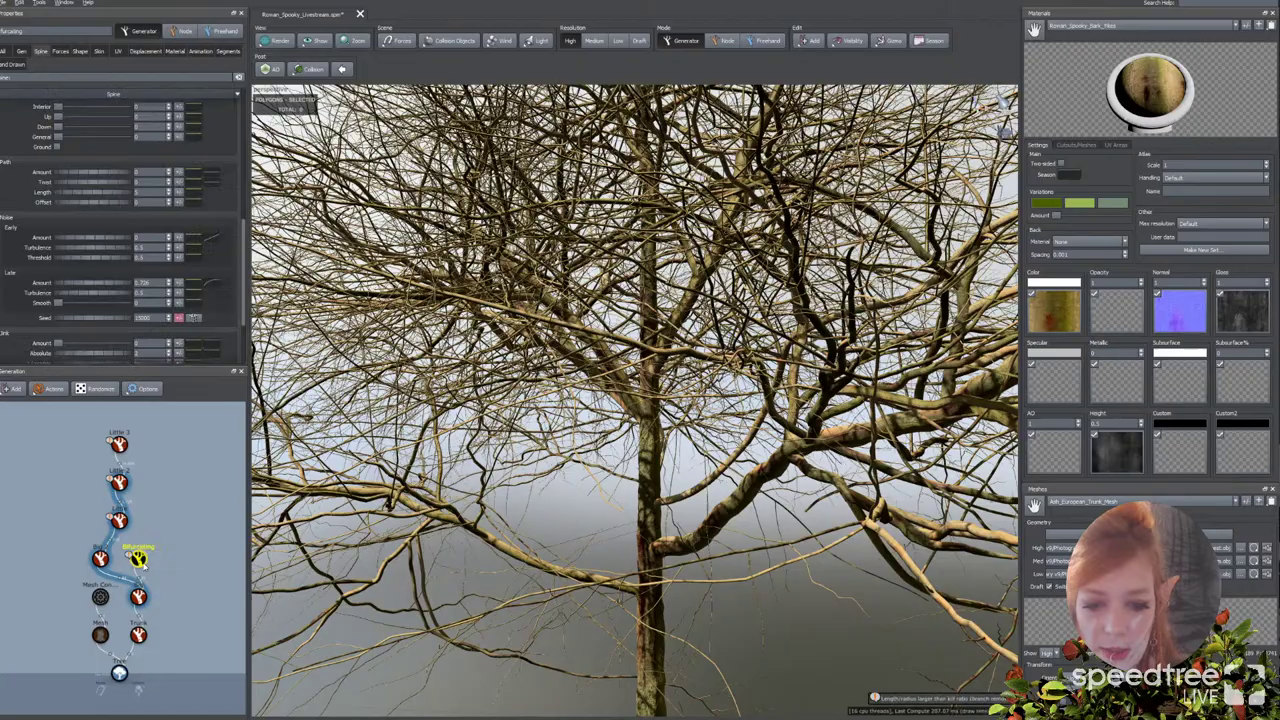
pyautogui.moveTo(489, 547); pyautogui.dragTo(494, 506)
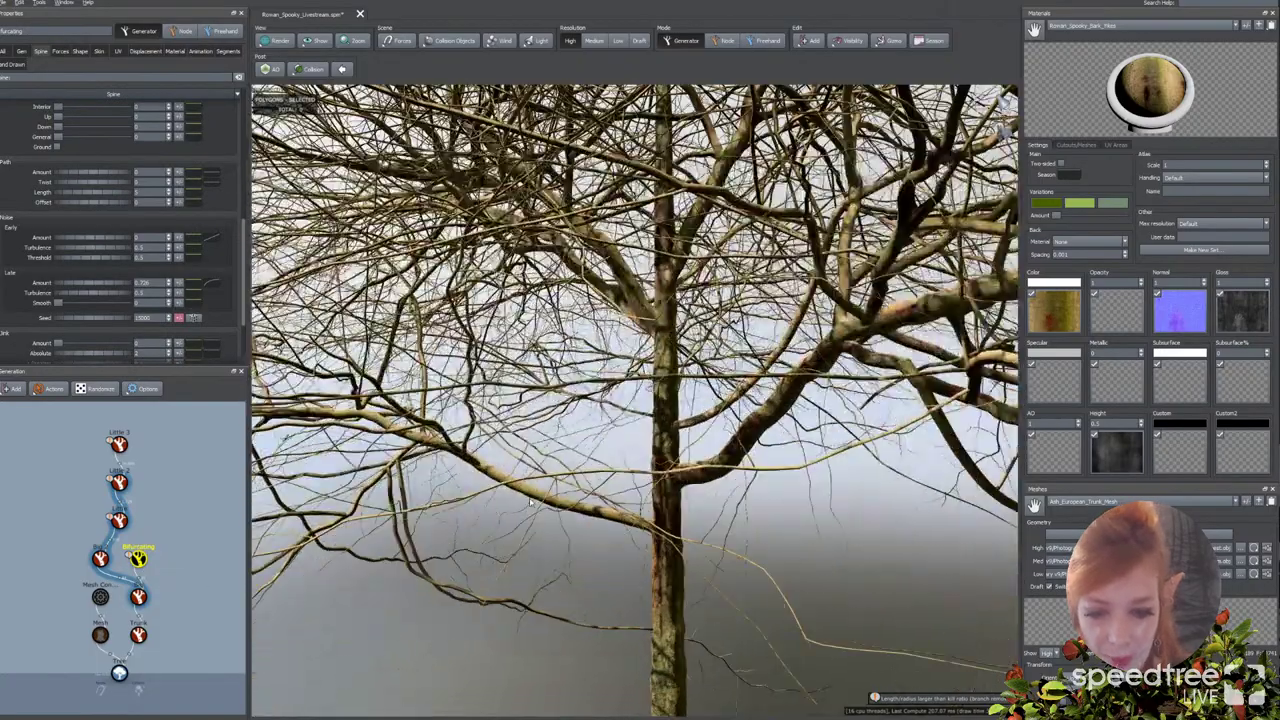
pyautogui.click(530, 502)
pyautogui.scroll(-5, 600, 545)
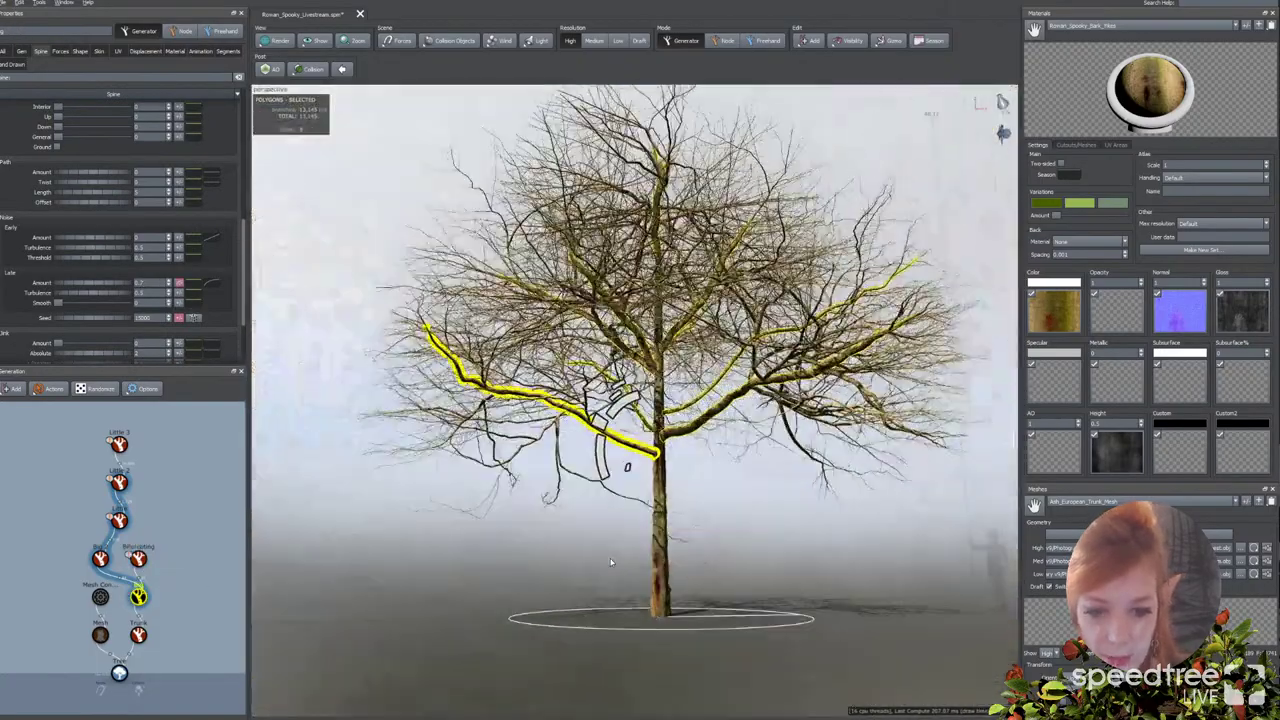
pyautogui.scroll(2, 611, 562)
pyautogui.scroll(-3, 112, 328)
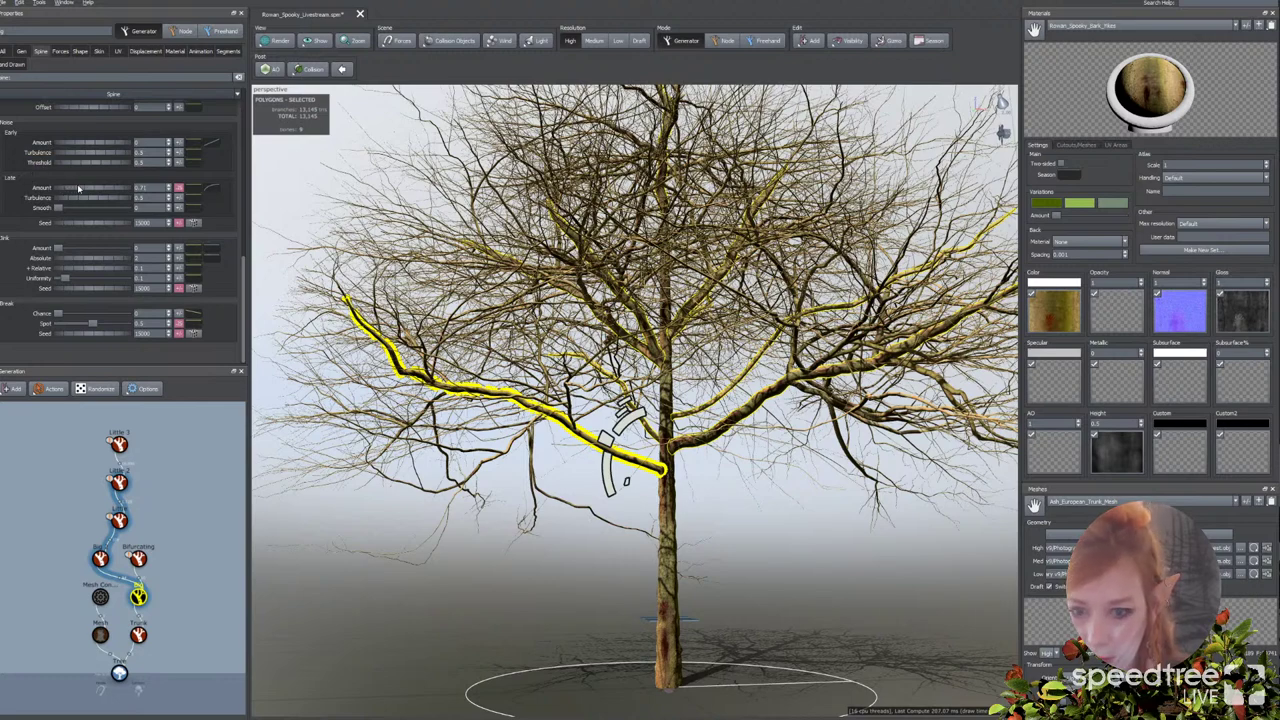
pyautogui.moveTo(78, 188)
pyautogui.mouseDown()
pyautogui.moveTo(93, 190)
pyautogui.moveTo(82, 189)
pyautogui.mouseUp()
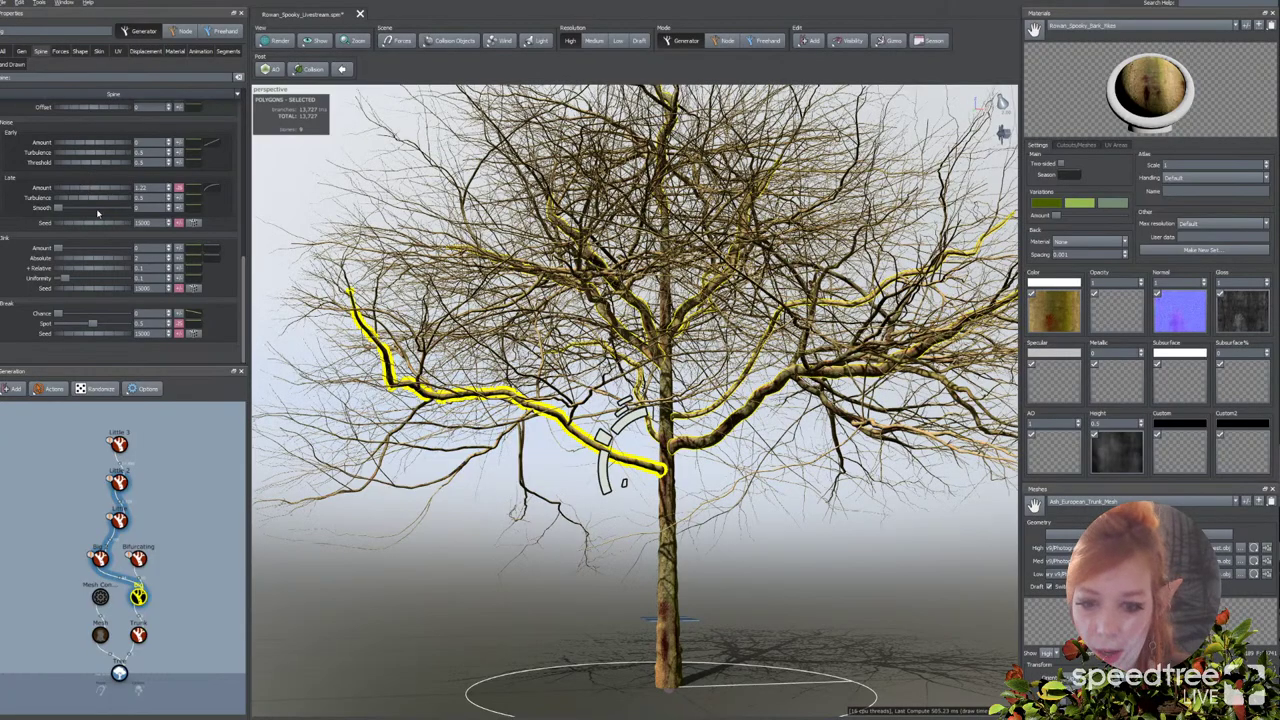
pyautogui.moveTo(636, 489)
pyautogui.mouseDown()
pyautogui.moveTo(695, 492)
pyautogui.moveTo(618, 491)
pyautogui.mouseUp()
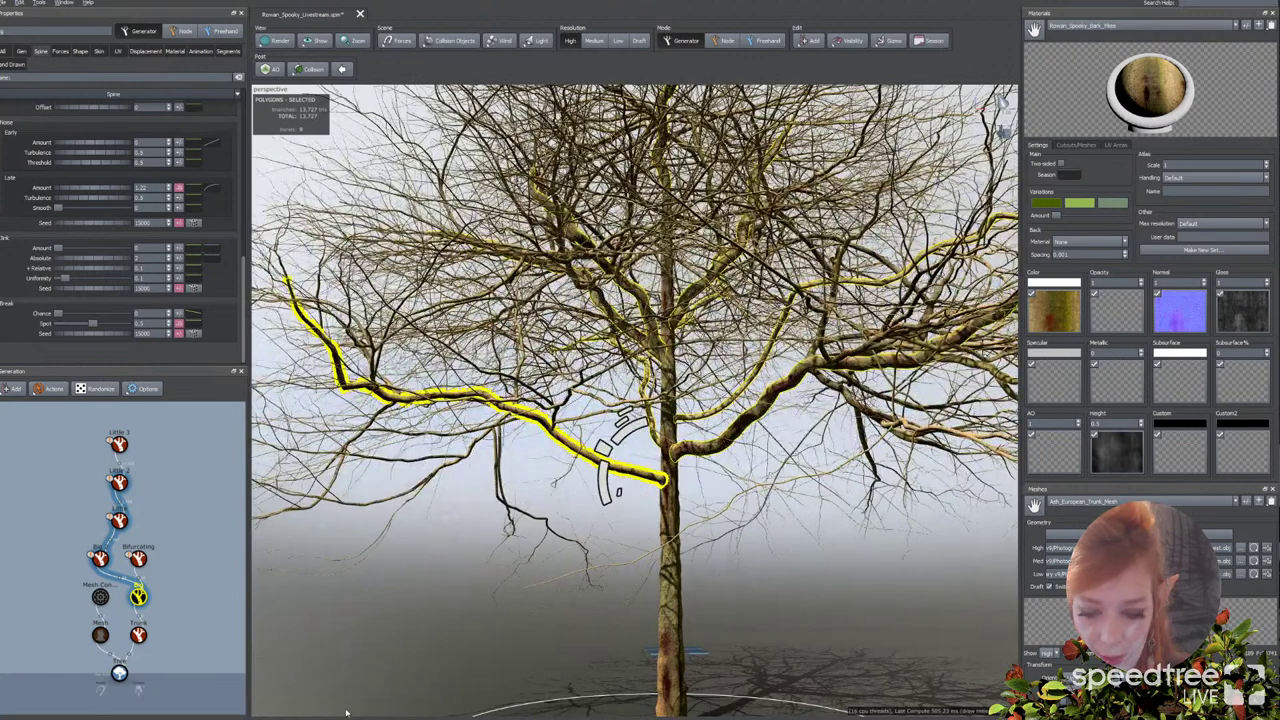
# Step: Check the reference tree photo in the browser and steepen the start of the Big branches' late noise amount profile curve
pyautogui.hotkey('alt', 'Tab')
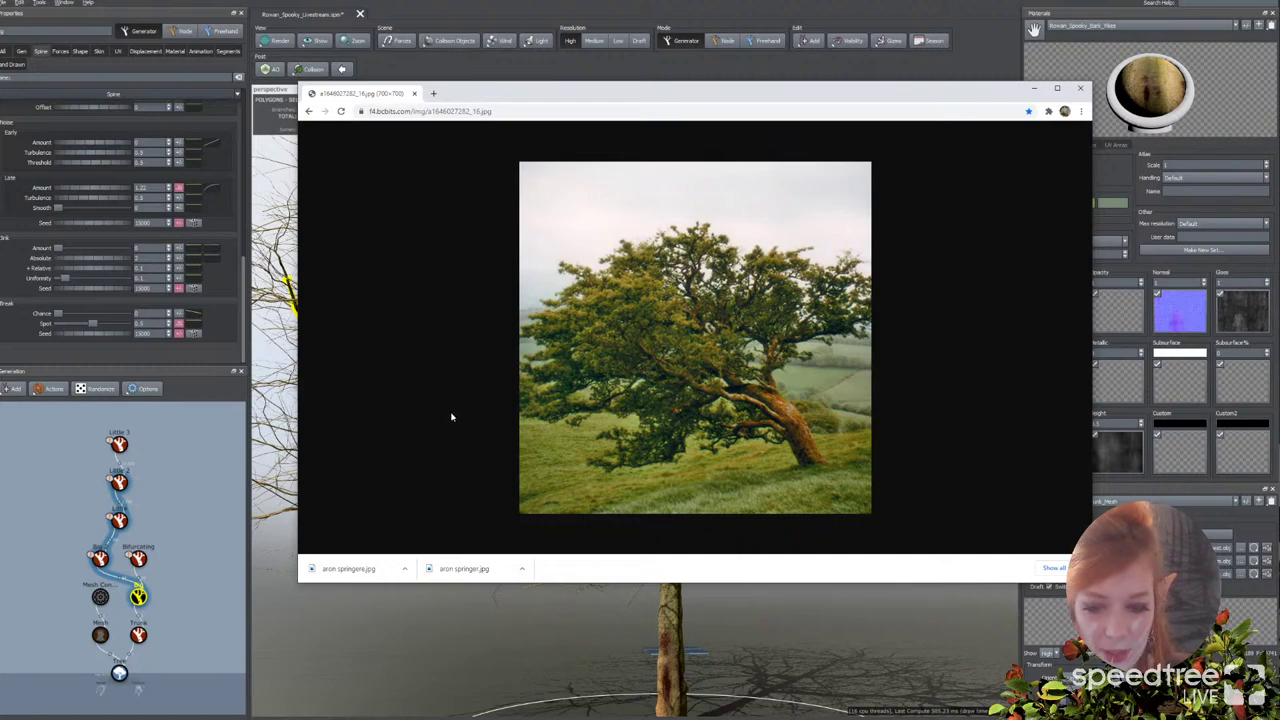
pyautogui.hotkey('alt', 'Tab')
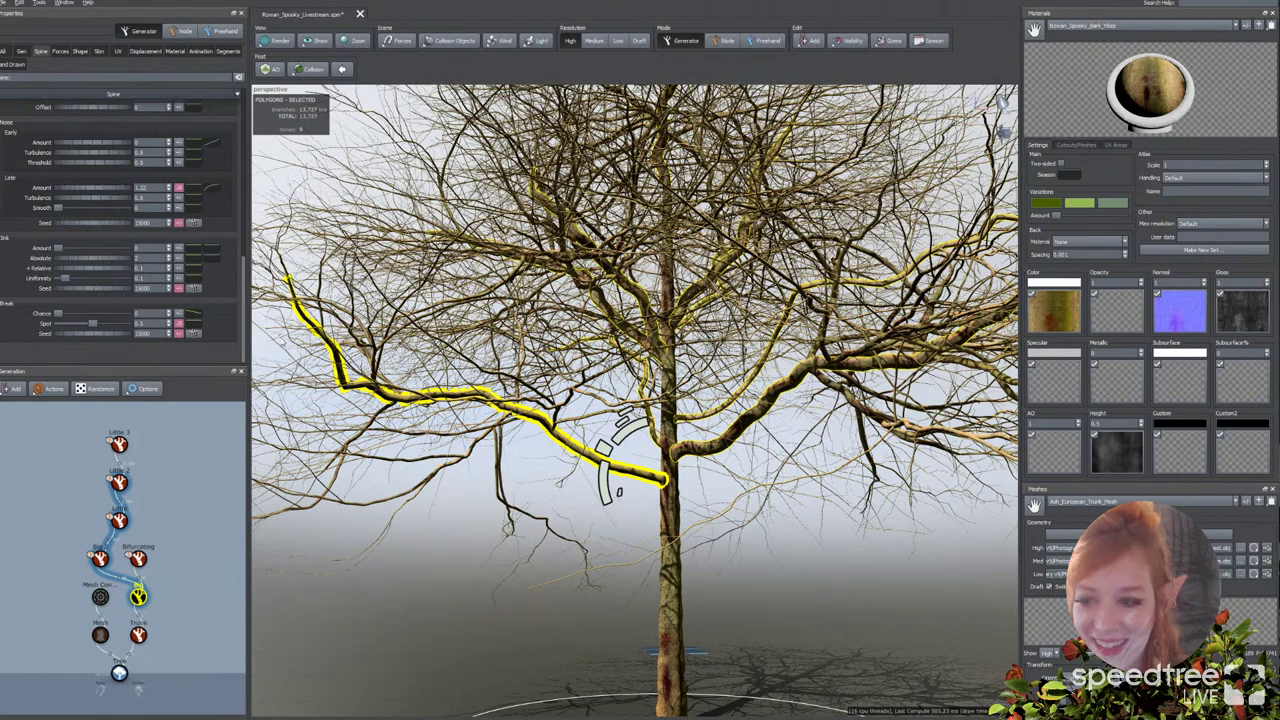
pyautogui.click(206, 190)
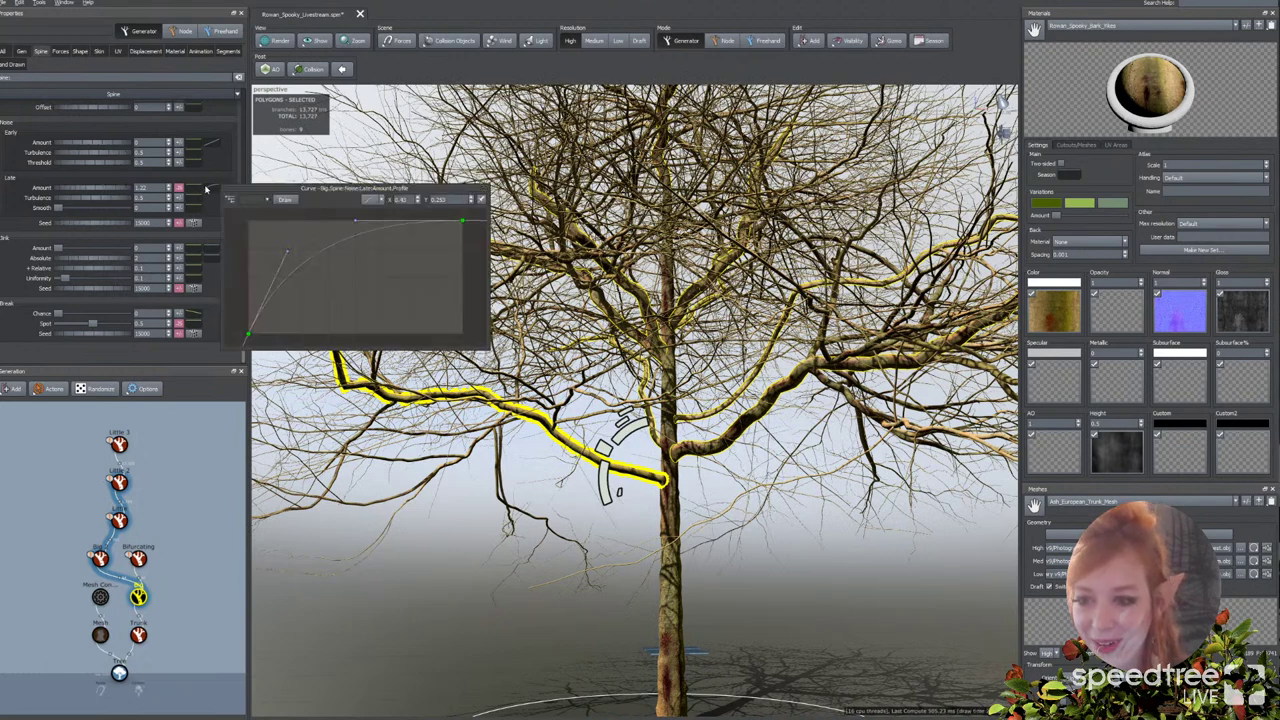
pyautogui.click(288, 253)
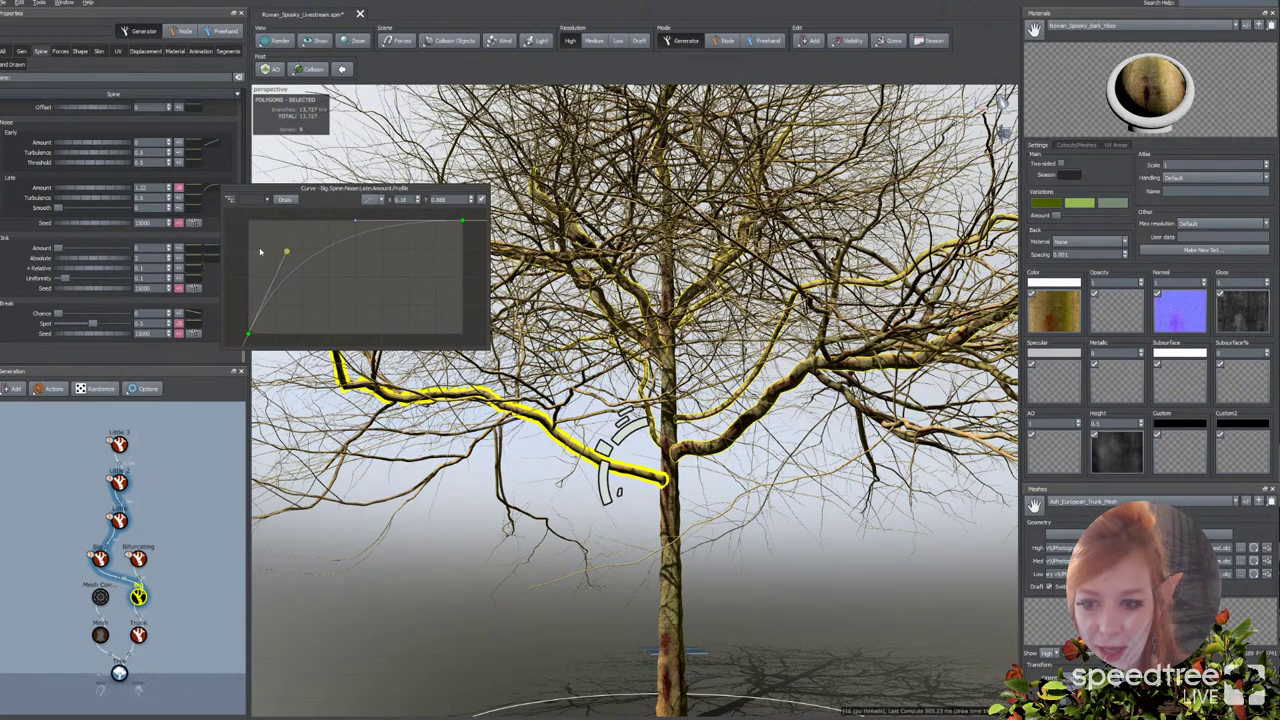
pyautogui.moveTo(260, 252); pyautogui.dragTo(257, 246)
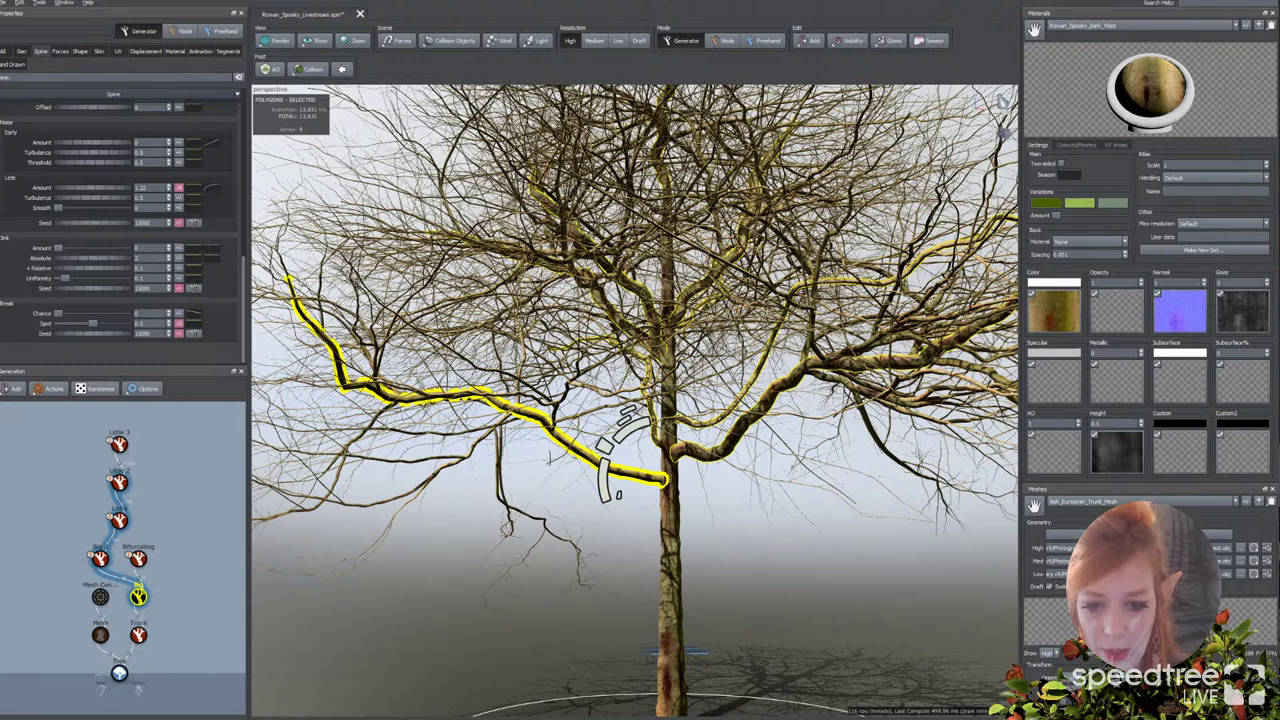
# Step: Set the Big branches' spine Jink amount to 0.577
pyautogui.click(98, 249)
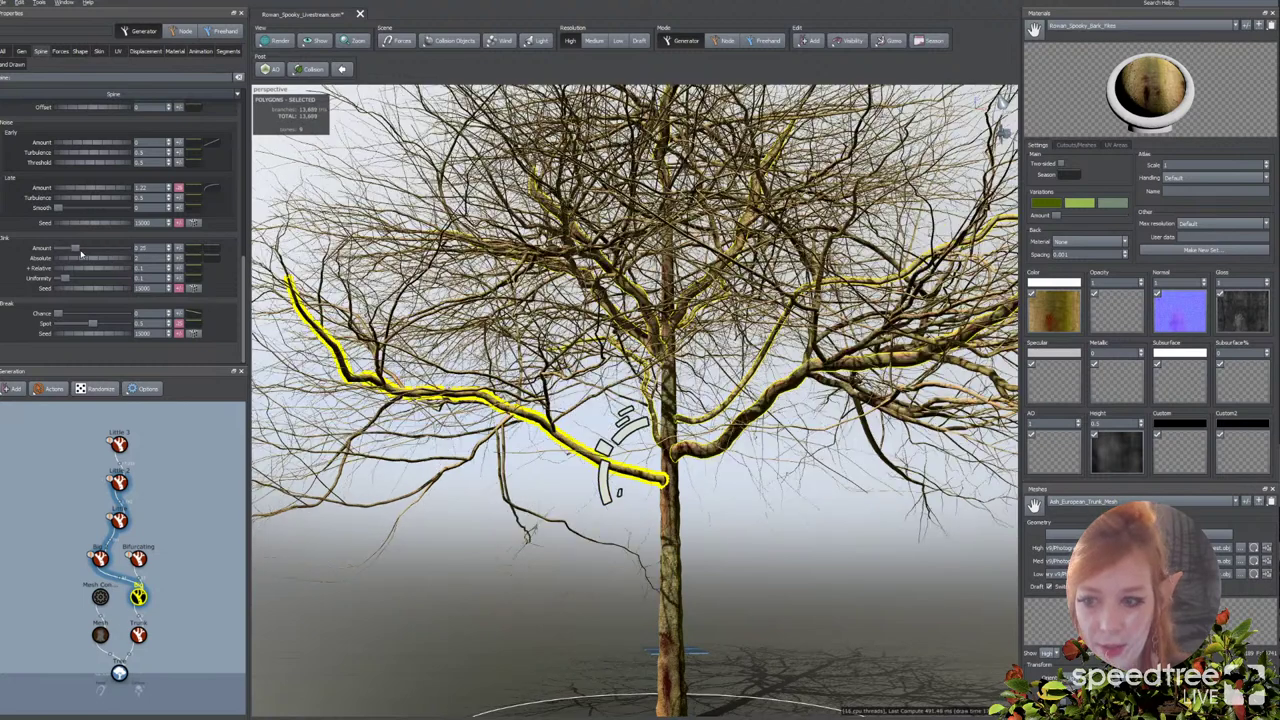
pyautogui.click(98, 250)
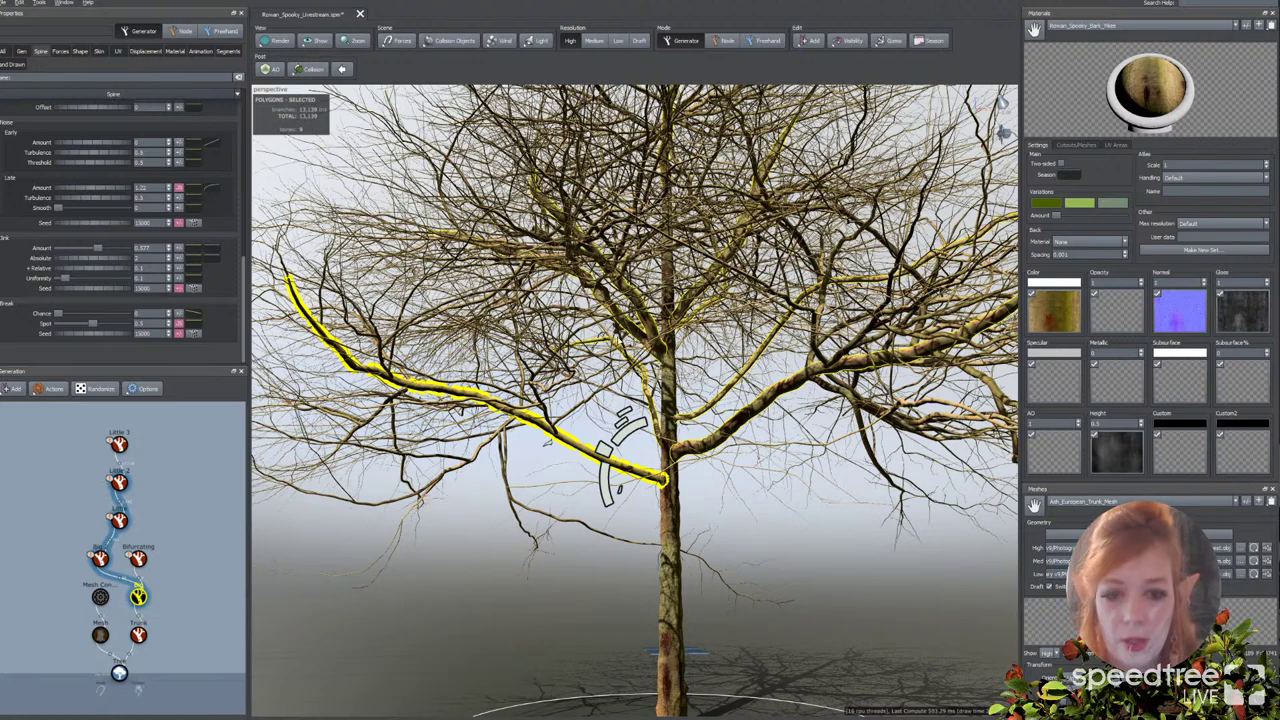
# Step: Switch the model to Low resolution and raise the Low point of the Big branches' radial segment resolution curve to Y 0.625
pyautogui.click(618, 43)
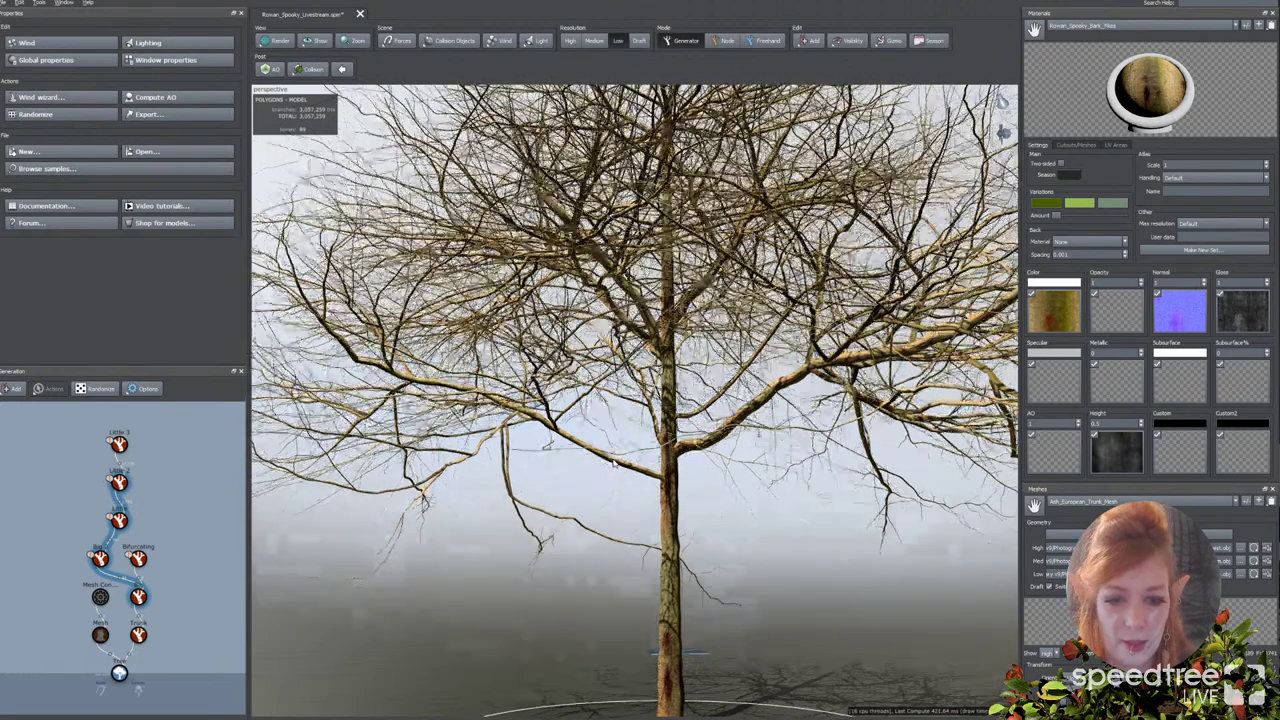
pyautogui.click(664, 478)
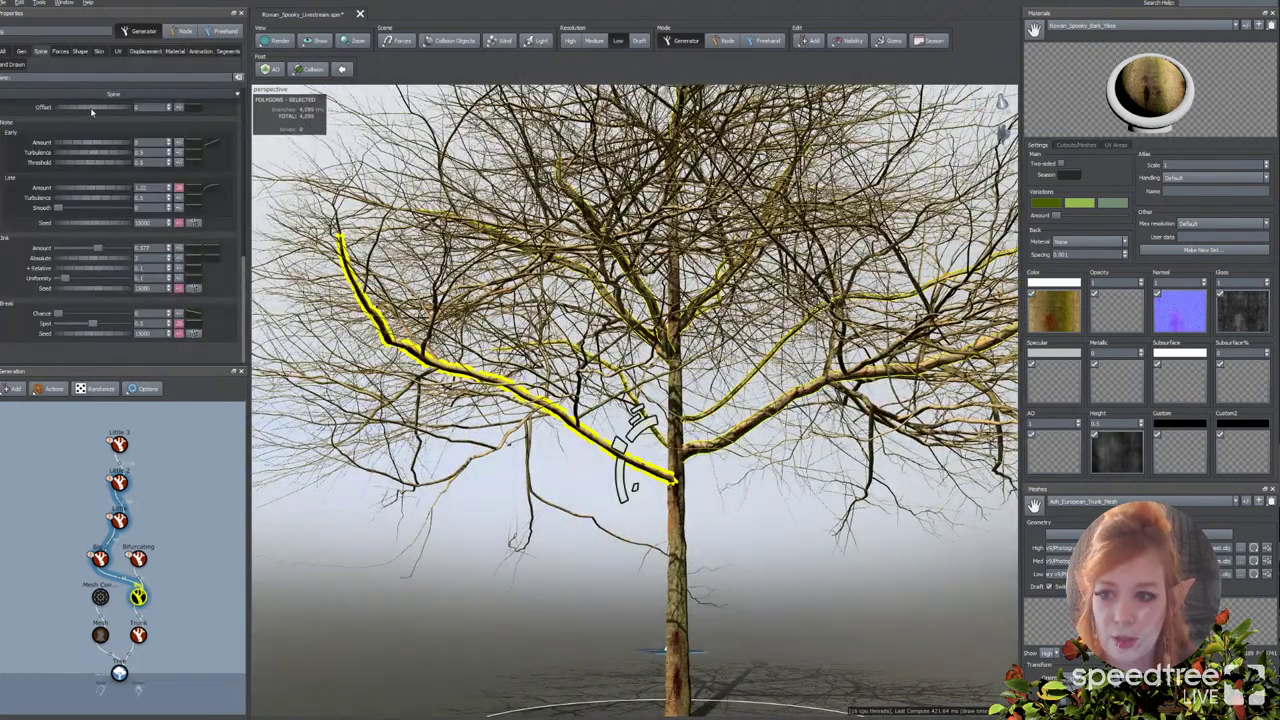
pyautogui.click(228, 50)
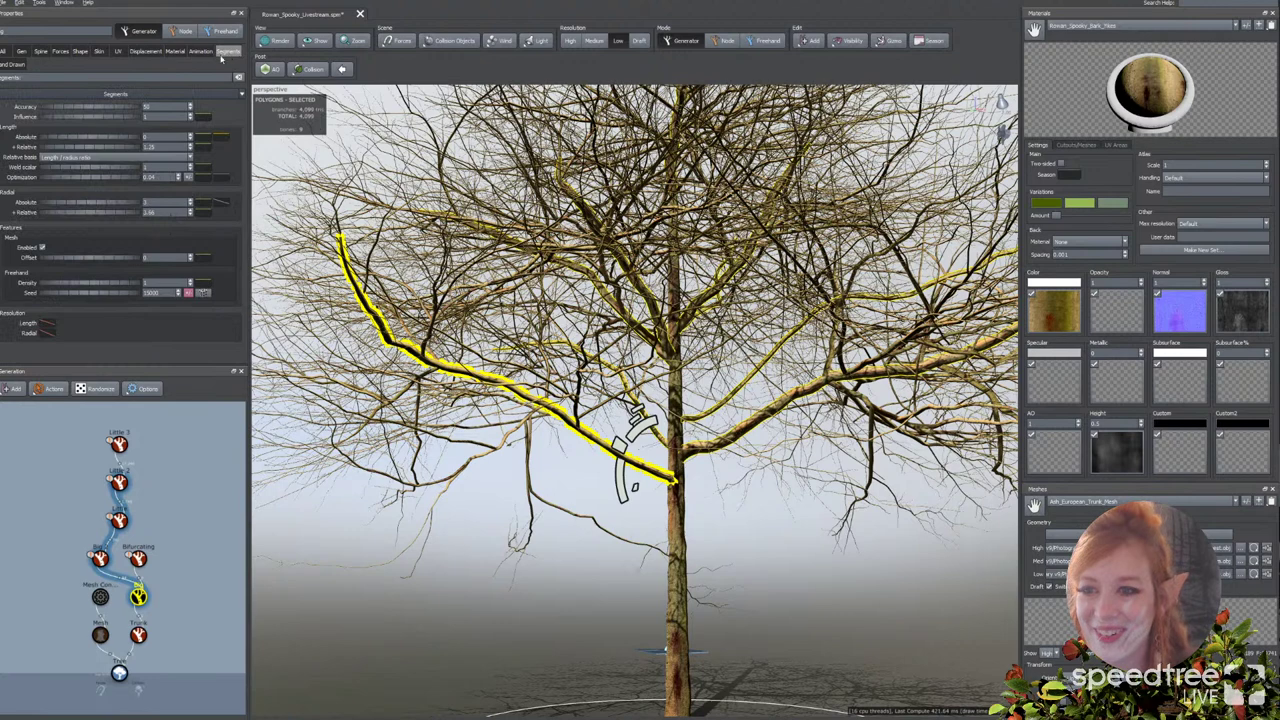
pyautogui.click(45, 333)
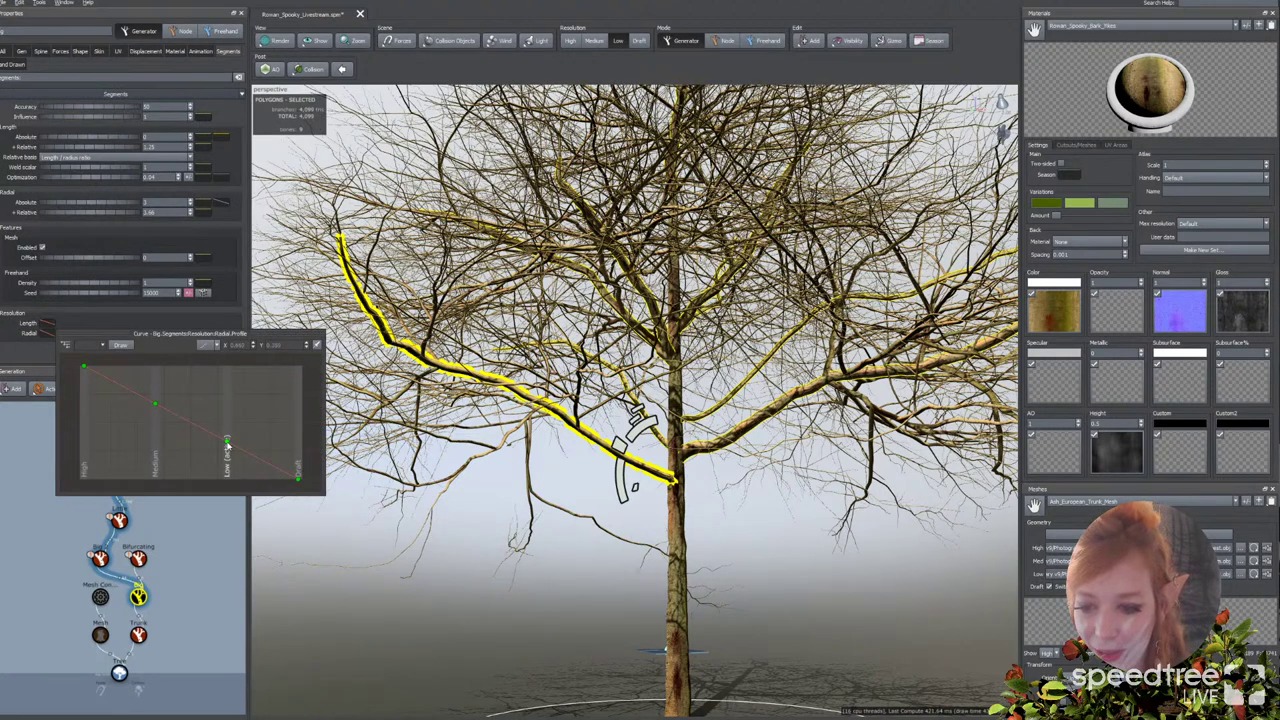
pyautogui.click(227, 442)
pyautogui.moveTo(228, 412); pyautogui.dragTo(228, 408)
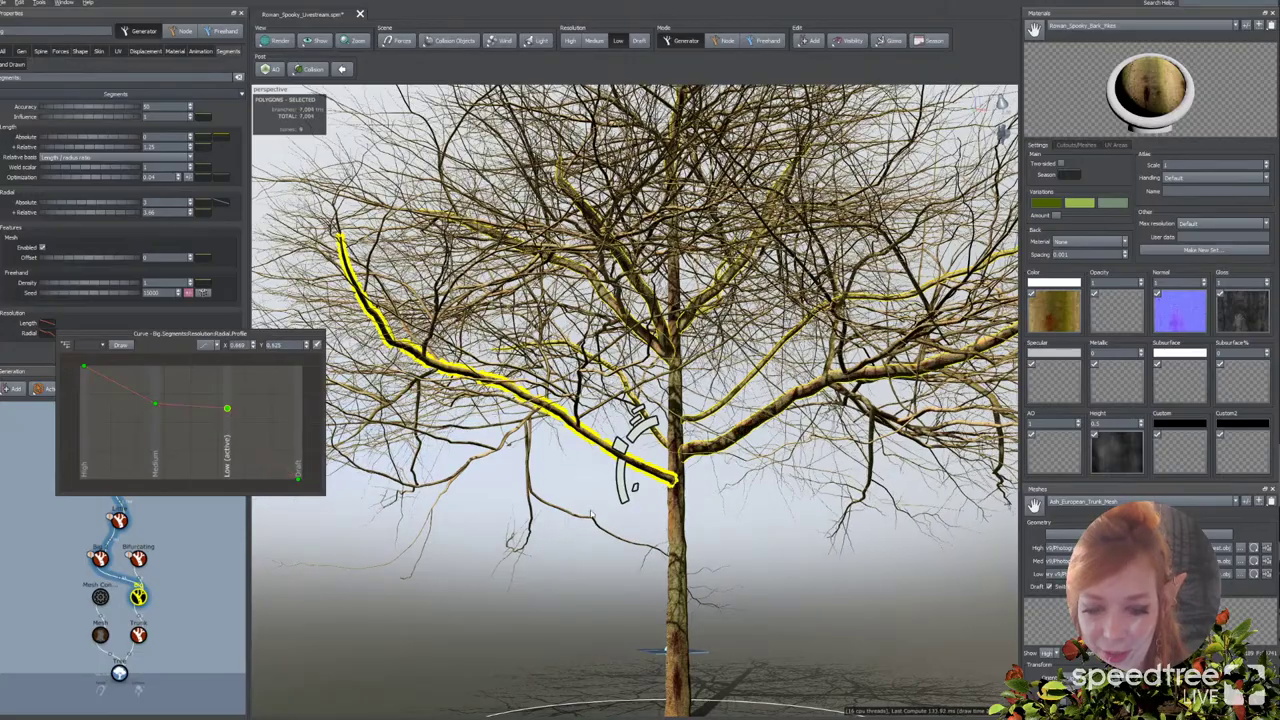
pyautogui.click(630, 502)
pyautogui.moveTo(695, 494); pyautogui.dragTo(534, 443)
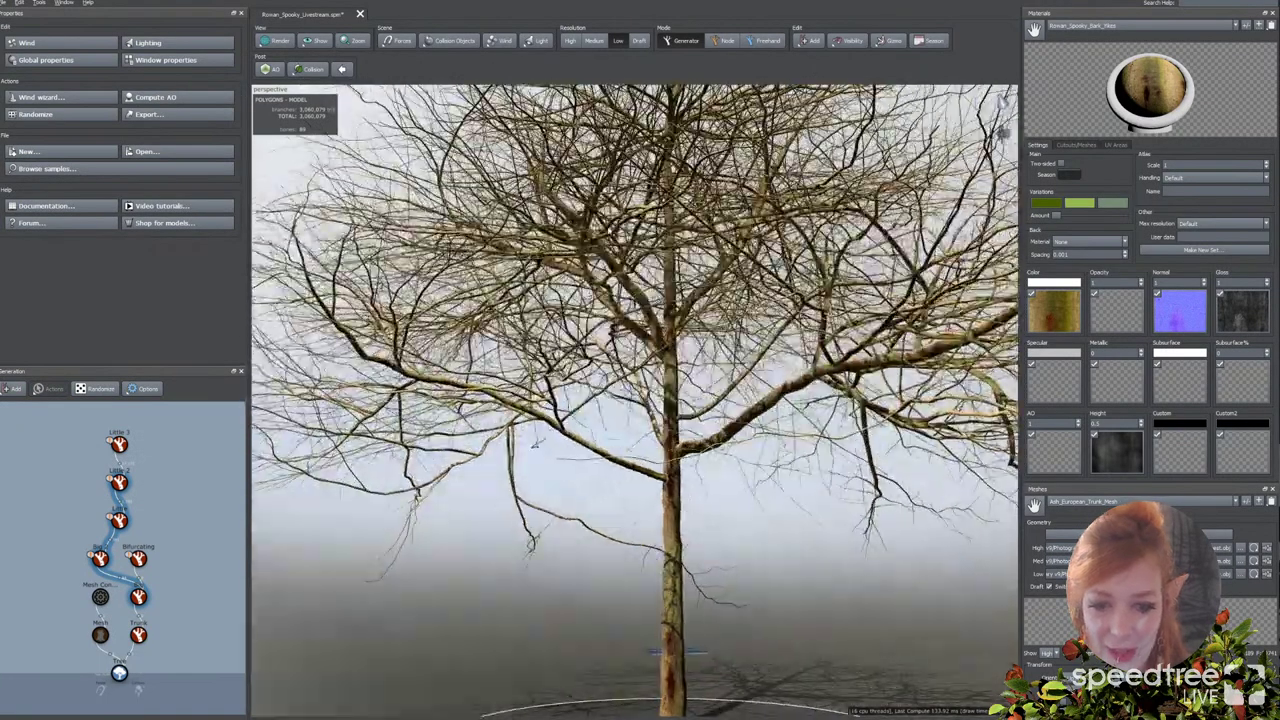
pyautogui.click(618, 42)
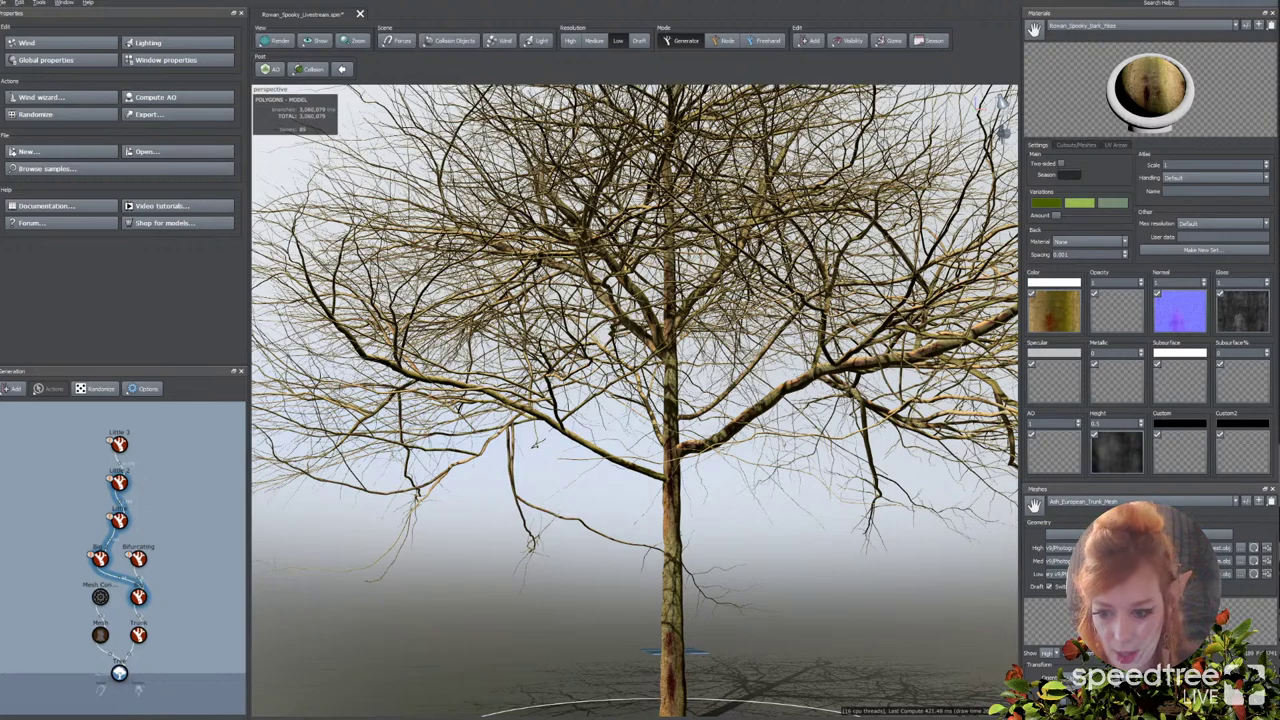
pyautogui.scroll(5, 651, 646)
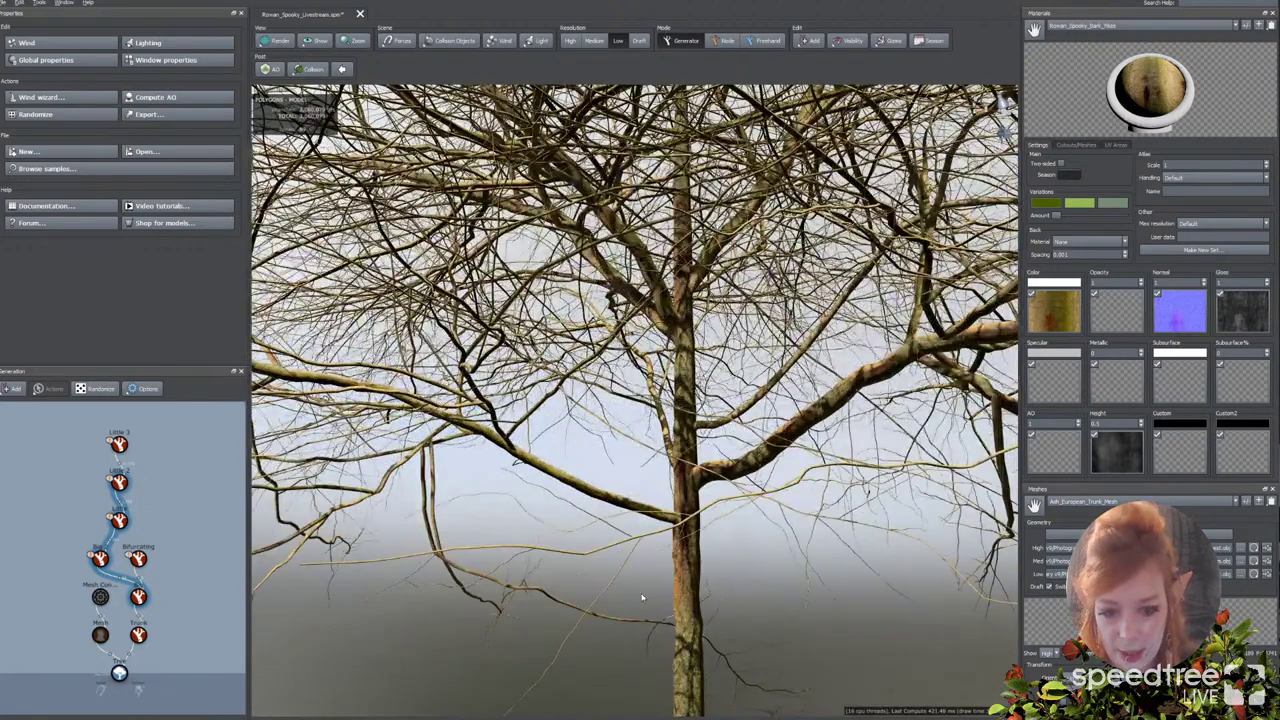
pyautogui.moveTo(642, 597); pyautogui.dragTo(583, 600)
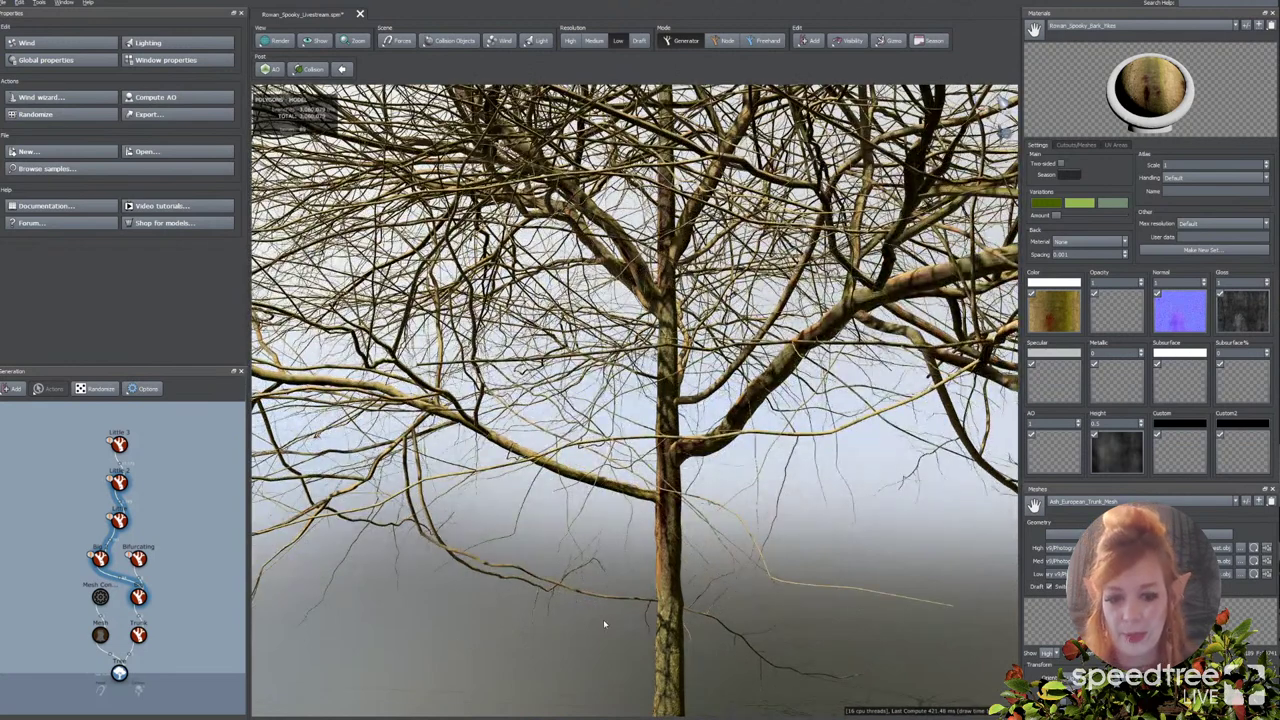
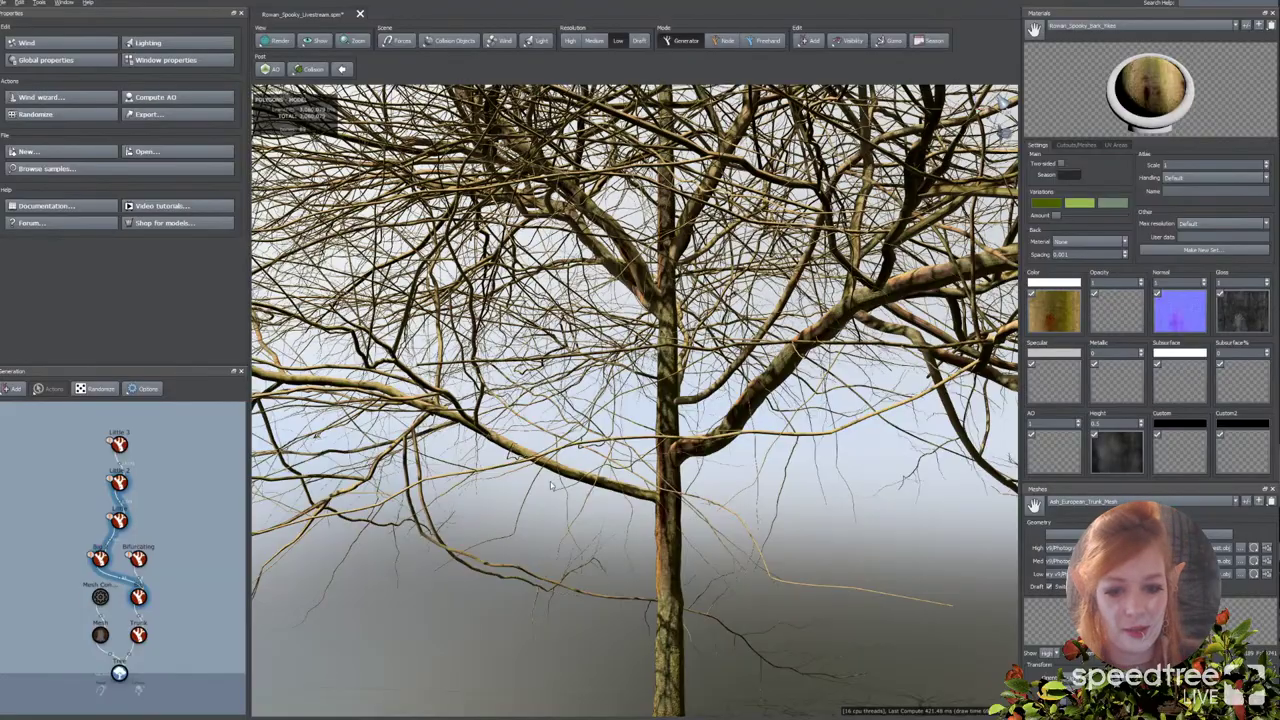
# Step: Examine the lowest Big branches and their trunk joints in the low-resolution model from several angles and distances, selecting each limb
pyautogui.moveTo(655, 522); pyautogui.dragTo(688, 531)
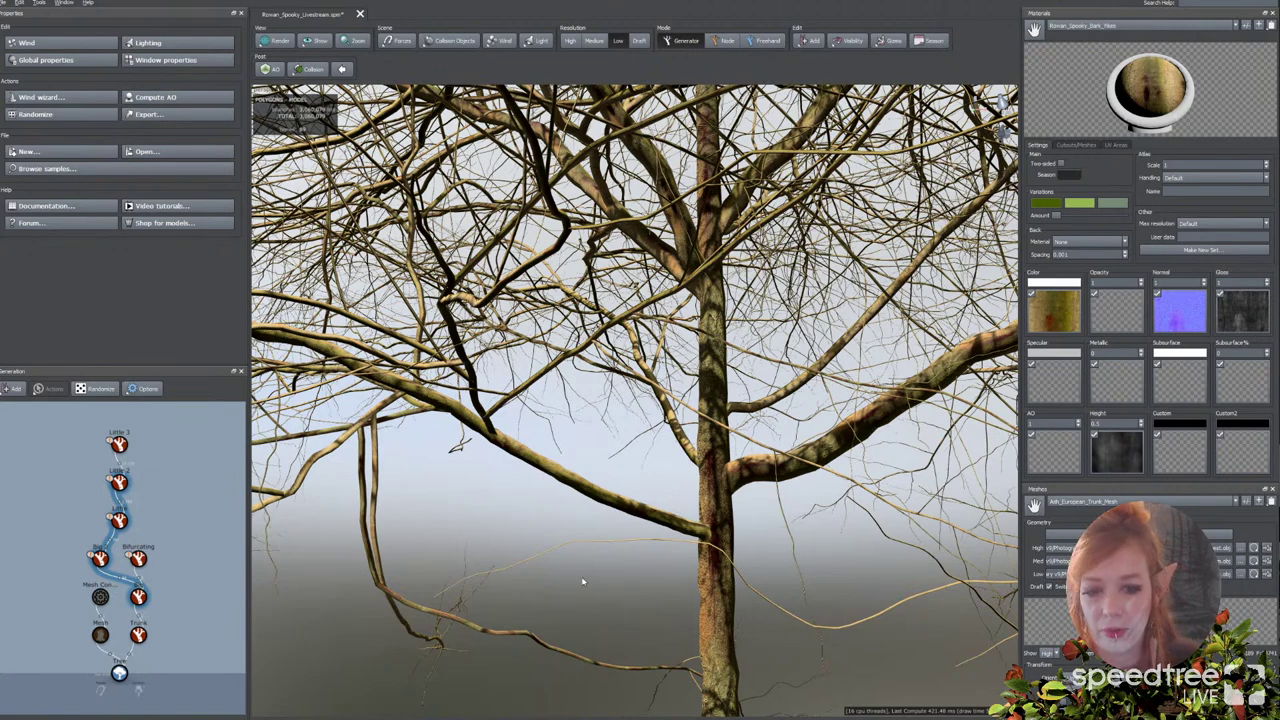
pyautogui.scroll(-5, 583, 581)
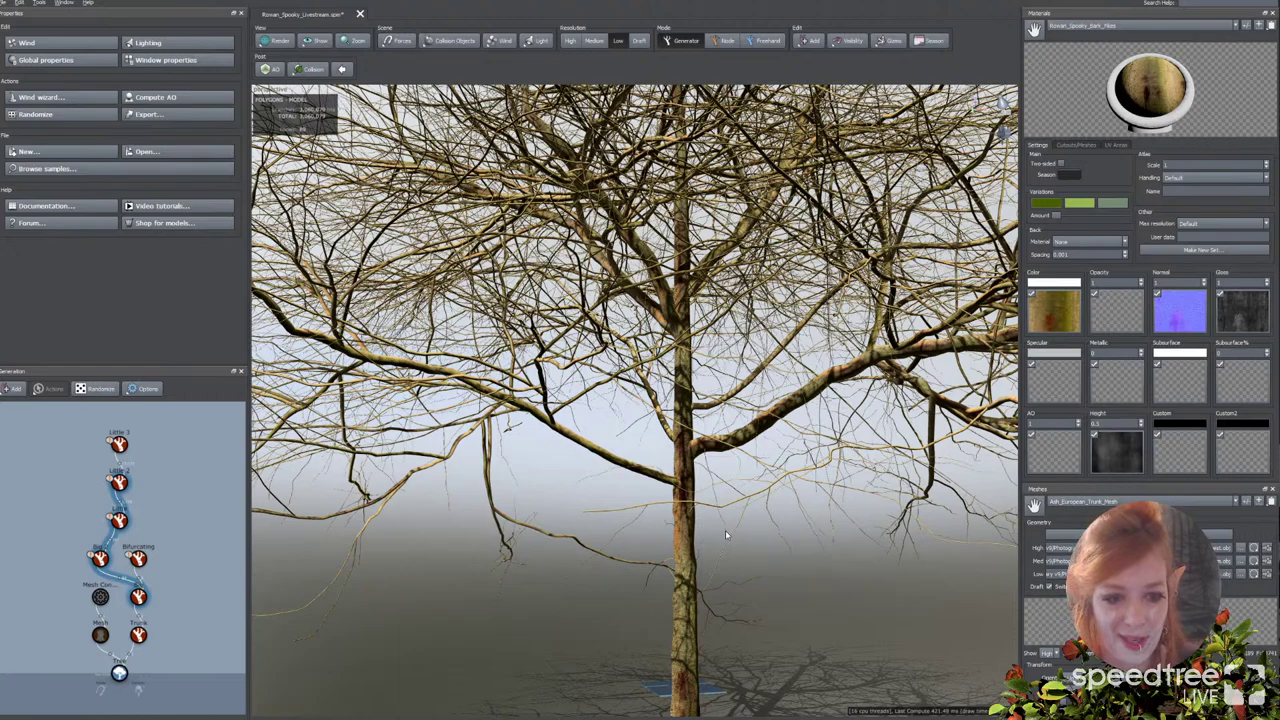
pyautogui.moveTo(726, 534); pyautogui.dragTo(703, 559)
pyautogui.scroll(5, 712, 555)
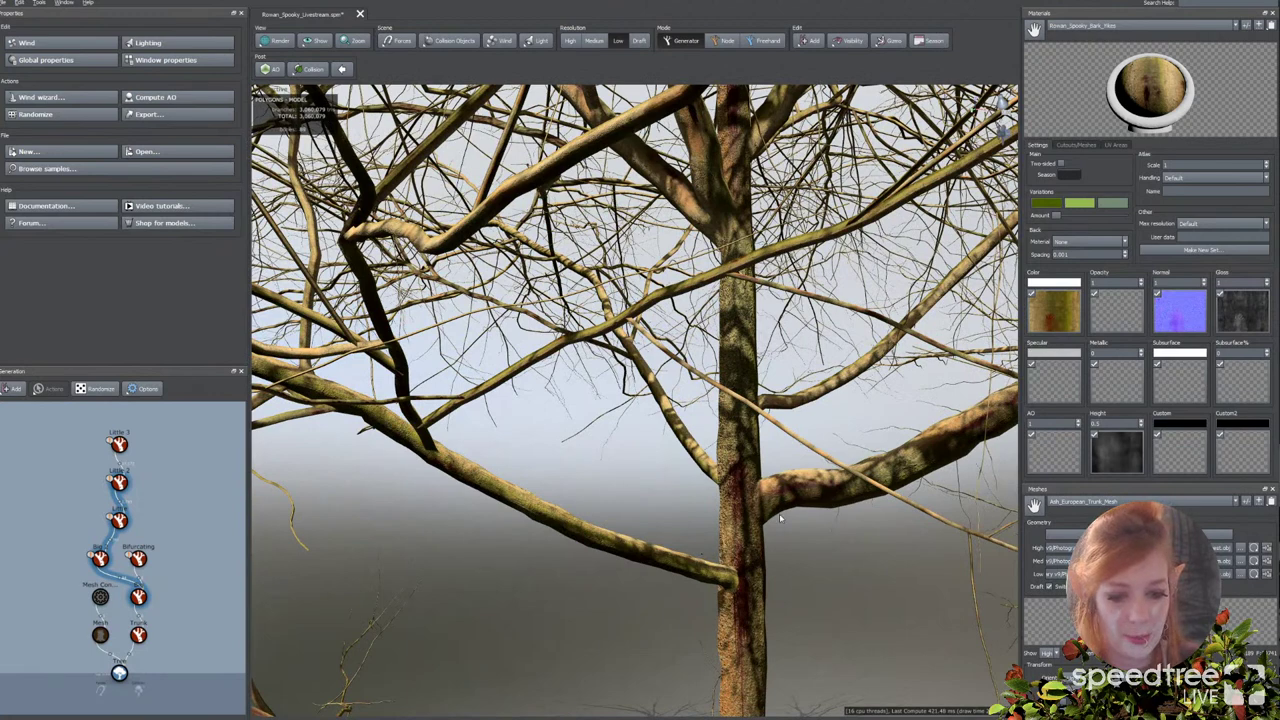
pyautogui.scroll(-1, 719, 567)
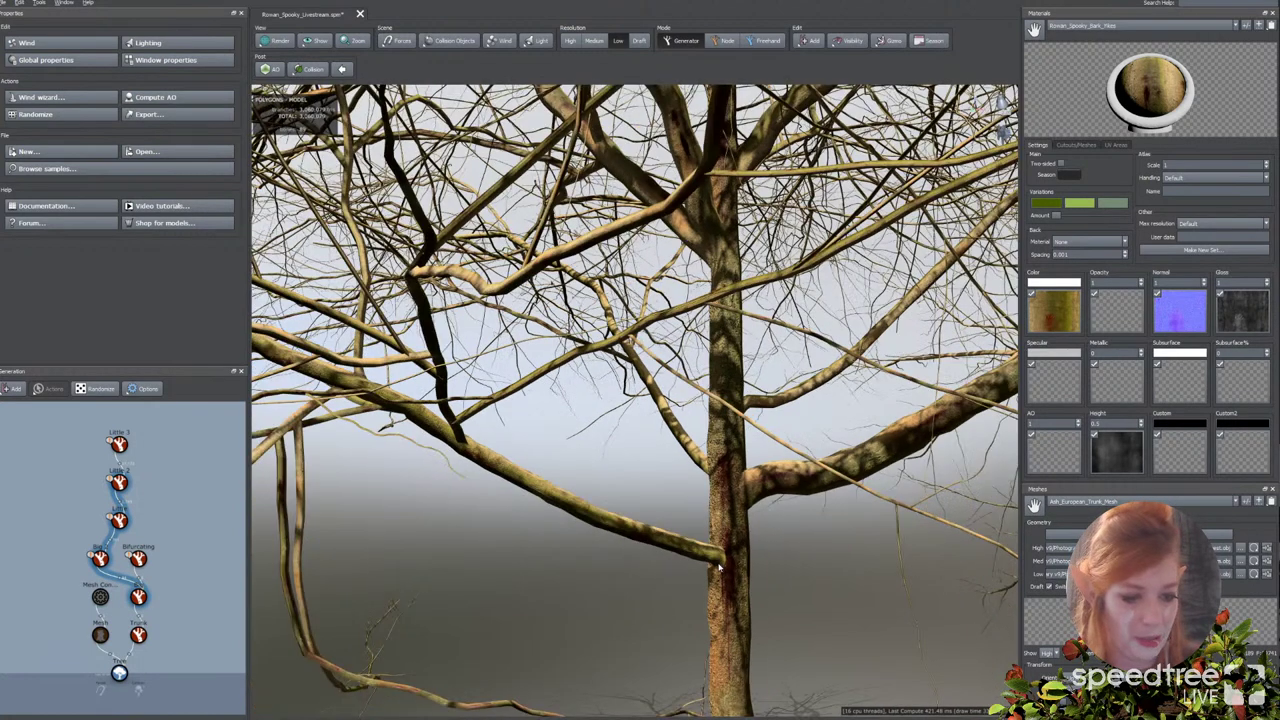
pyautogui.click(742, 494)
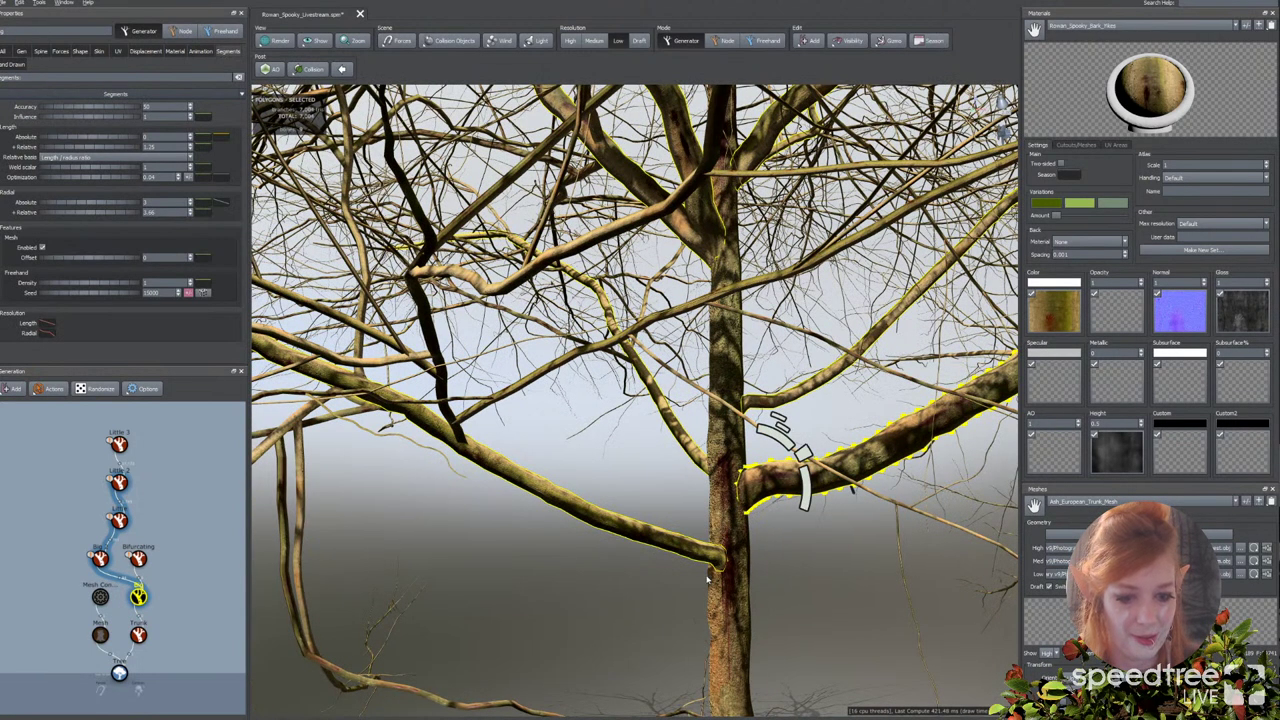
pyautogui.click(570, 575)
pyautogui.click(627, 538)
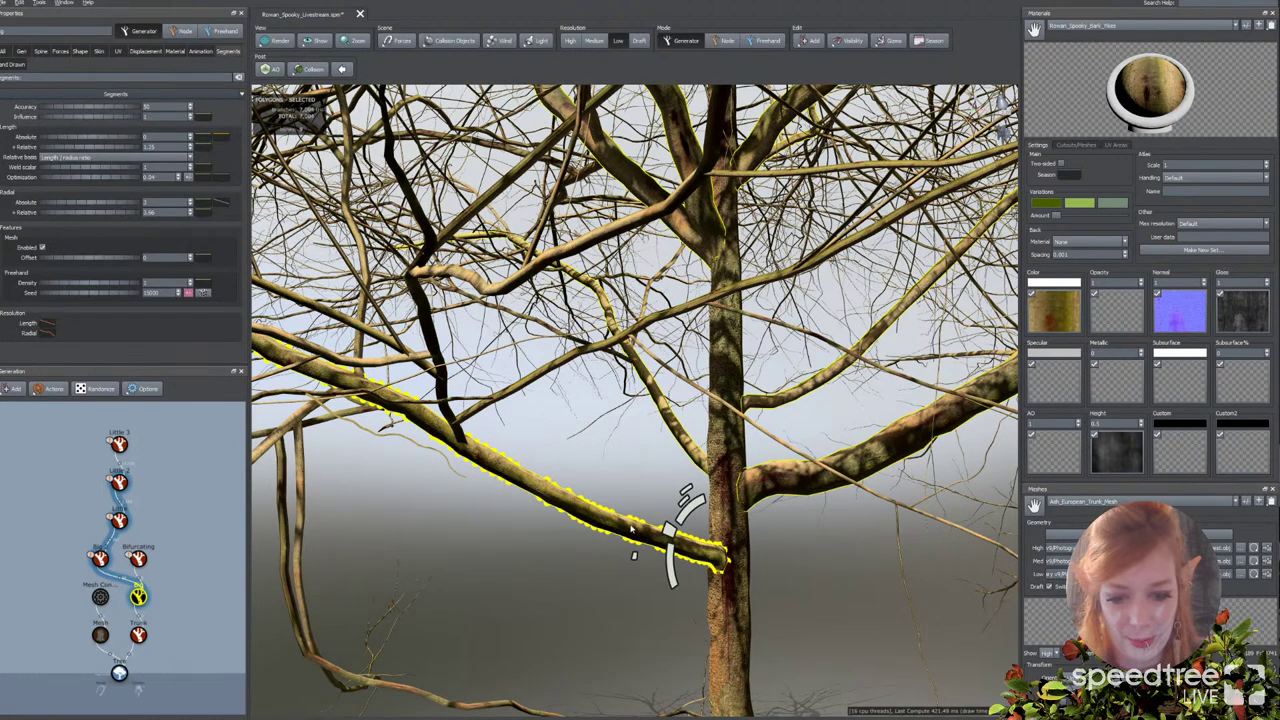
pyautogui.moveTo(562, 502); pyautogui.dragTo(568, 516)
pyautogui.scroll(-4, 569, 515)
pyautogui.moveTo(568, 515); pyautogui.dragTo(555, 528, button='middle')
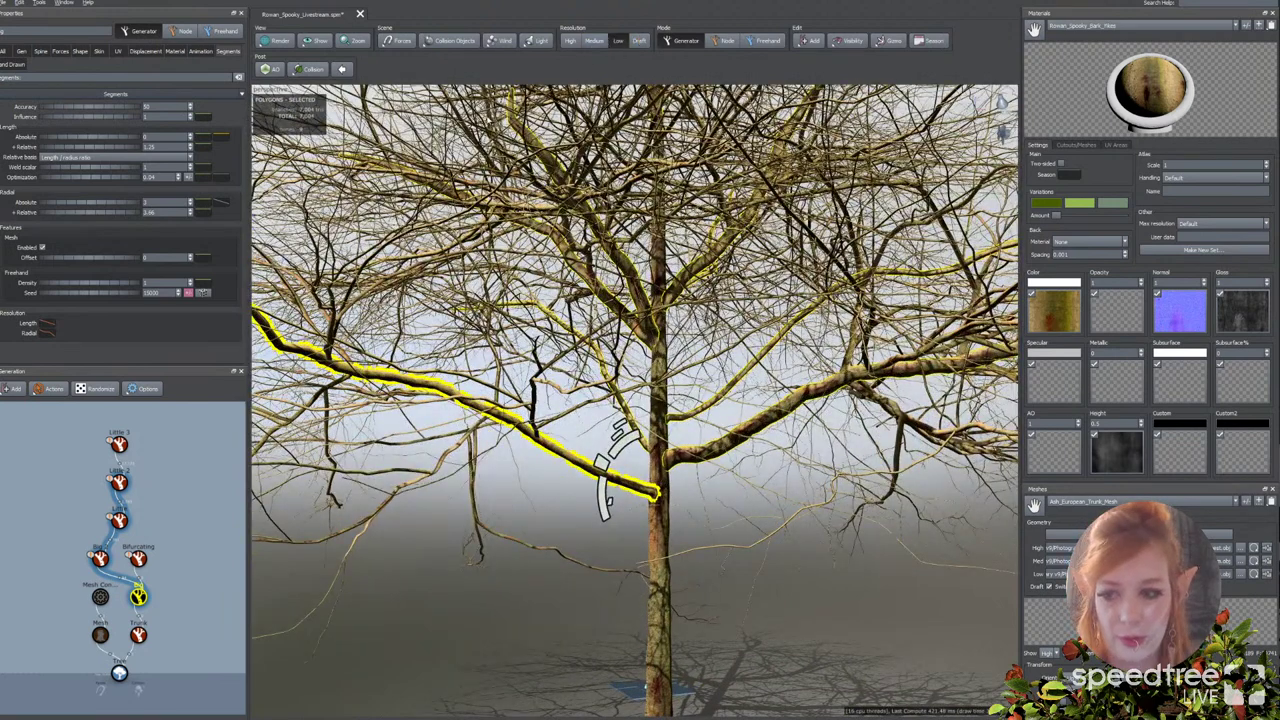
# Step: Reset the Big branches' spine Jink amount to 0
pyautogui.click(41, 51)
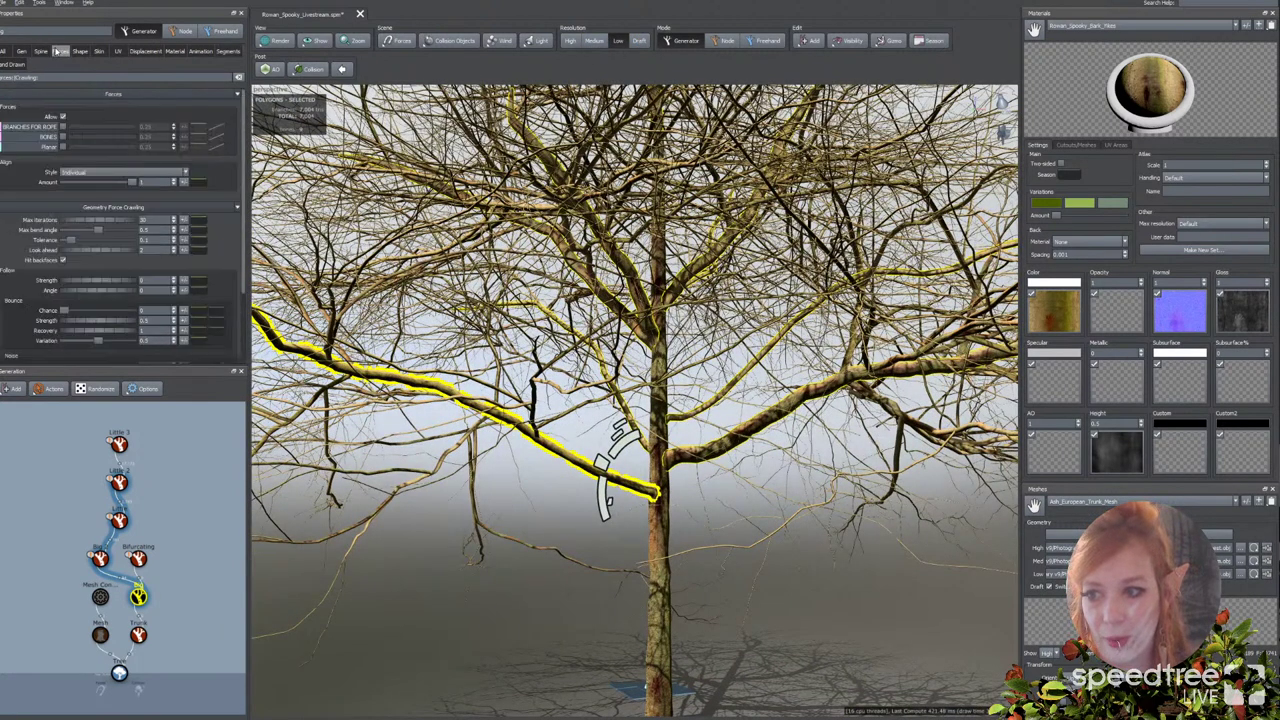
pyautogui.scroll(-5, 43, 241)
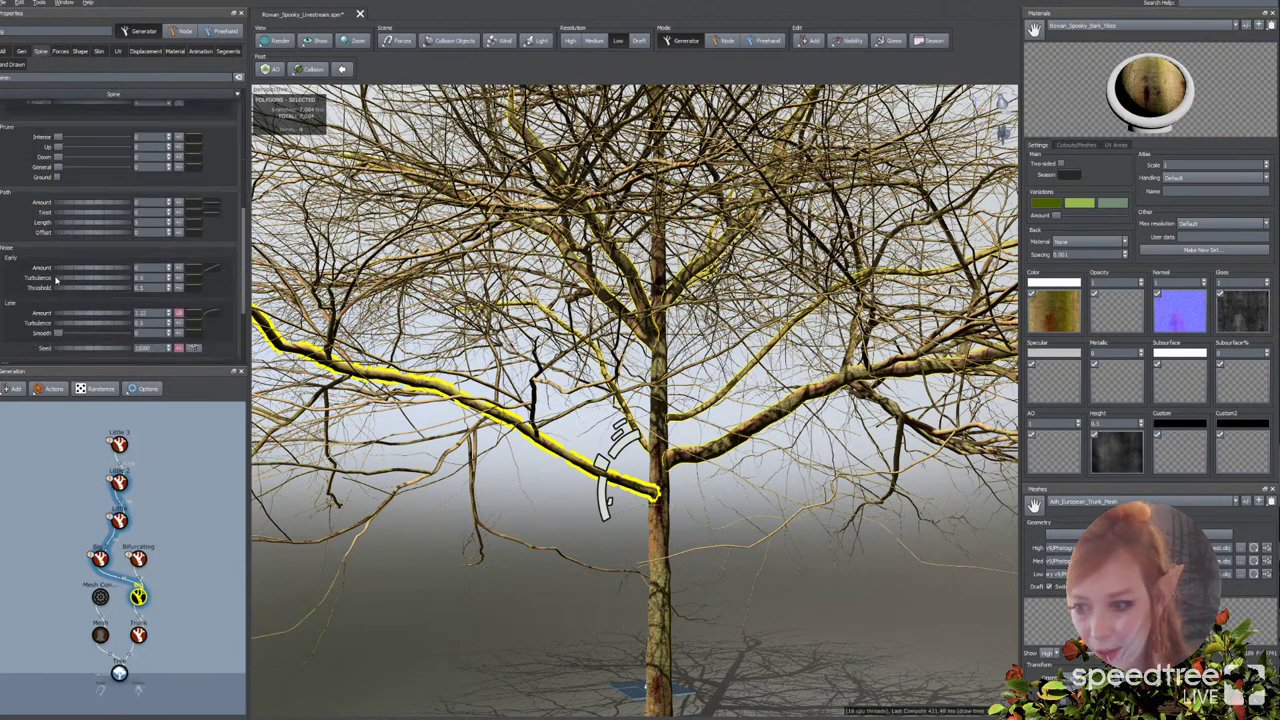
pyautogui.scroll(-2, 90, 316)
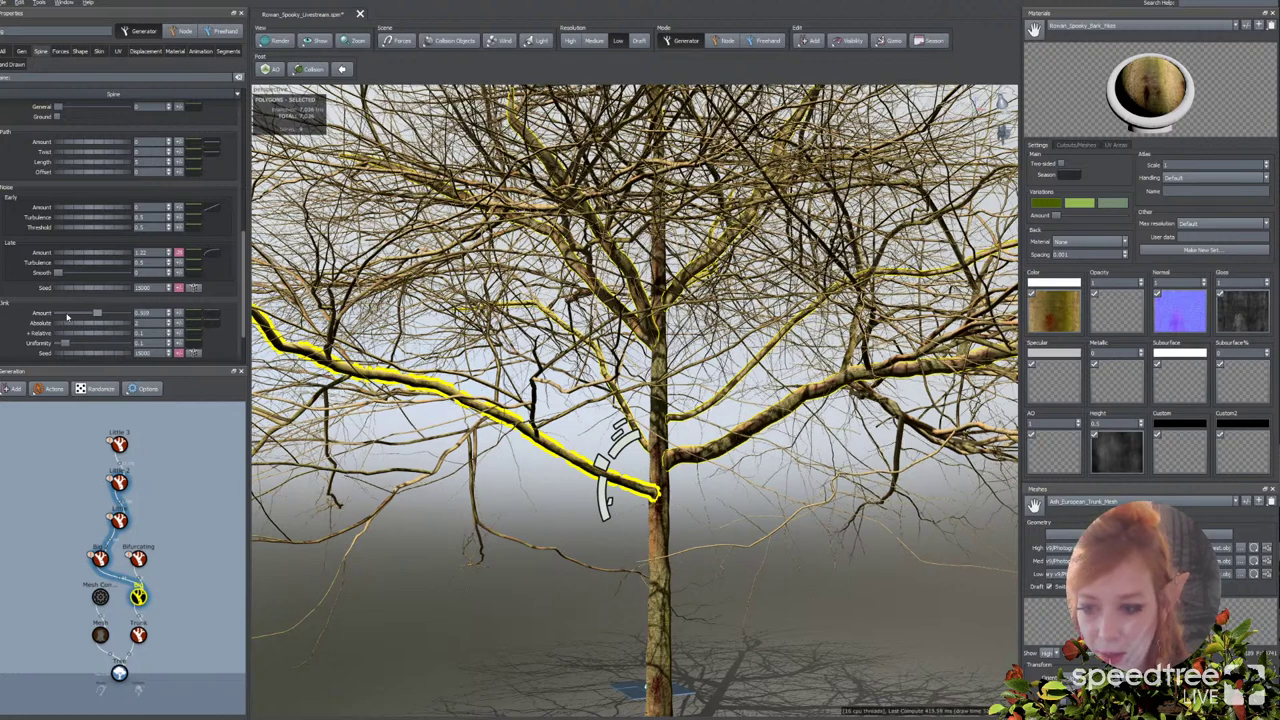
pyautogui.moveTo(67, 316); pyautogui.dragTo(52, 316)
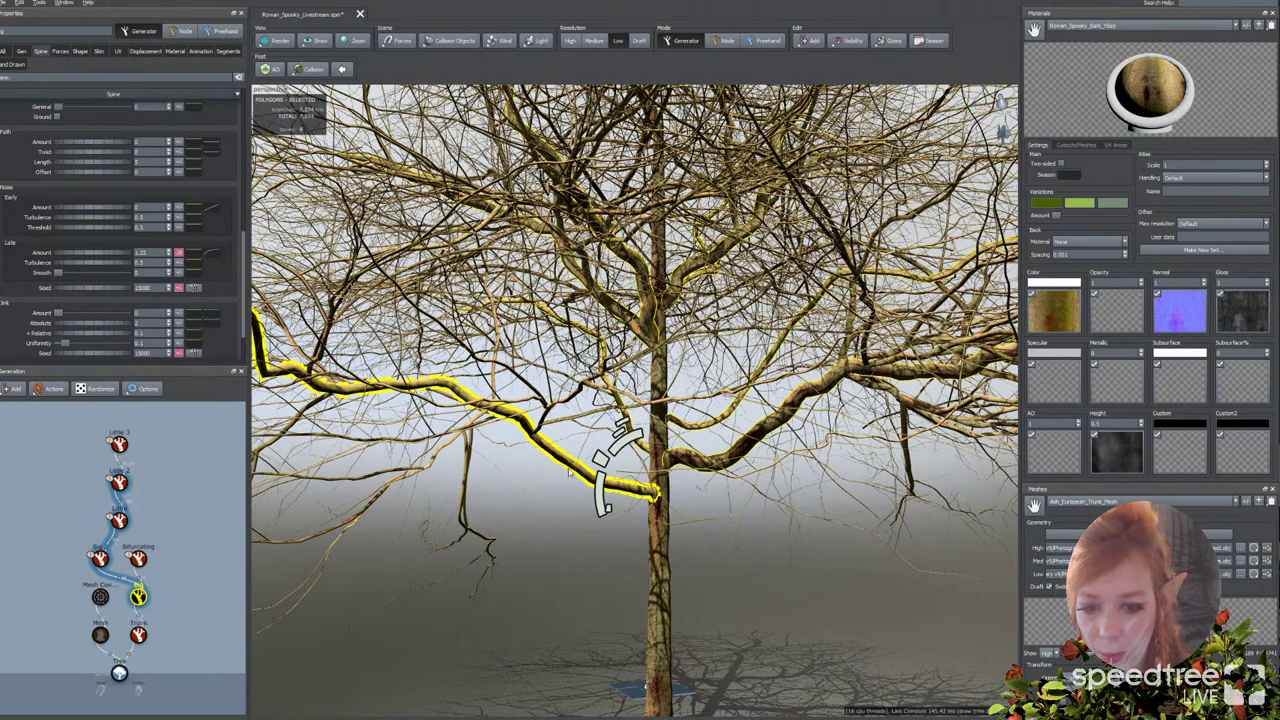
# Step: Draw a freehand wavy, descending profile curve for the Big branches' spine Path amount and set that amount to 0.28
pyautogui.scroll(-2, 23, 300)
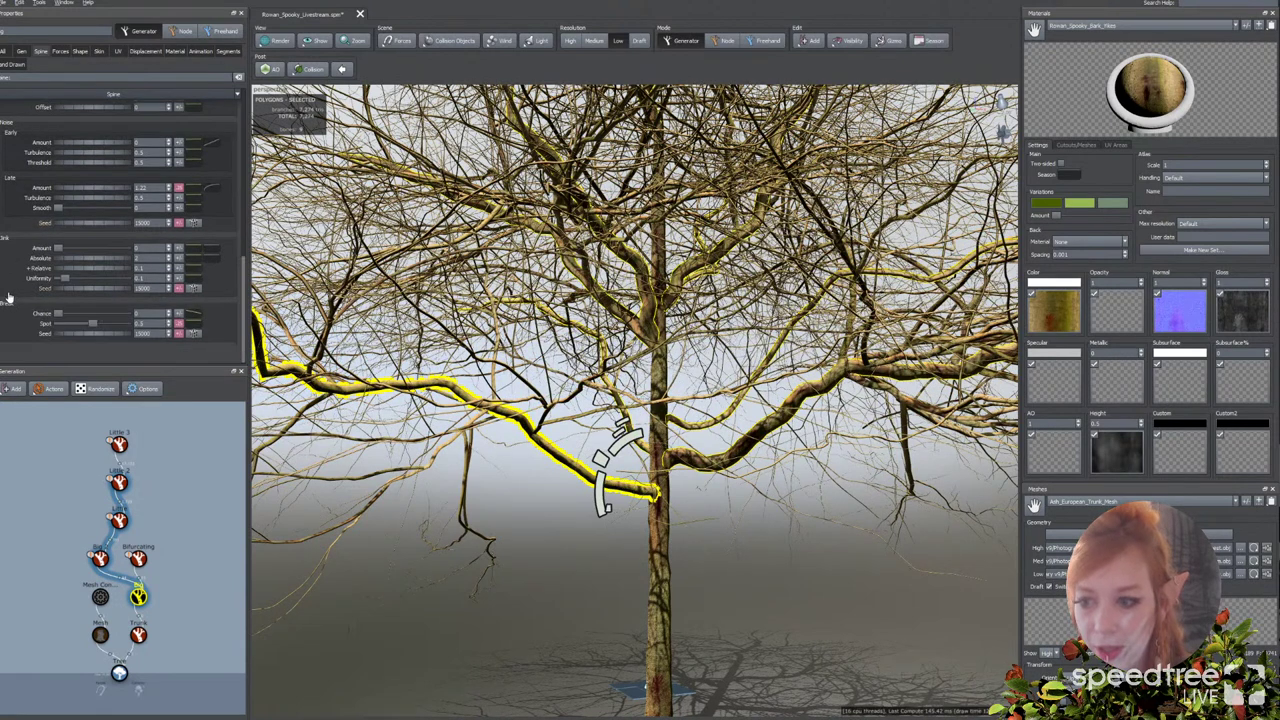
pyautogui.scroll(1, 40, 297)
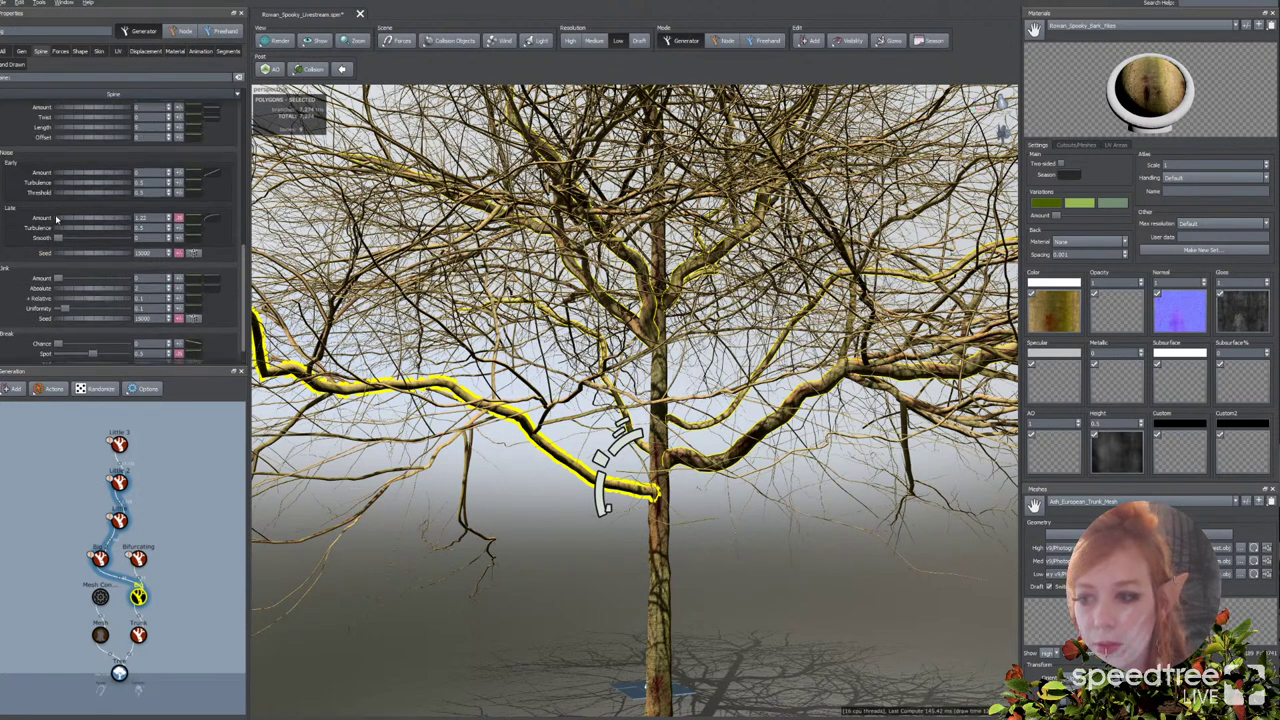
pyautogui.scroll(2, 66, 188)
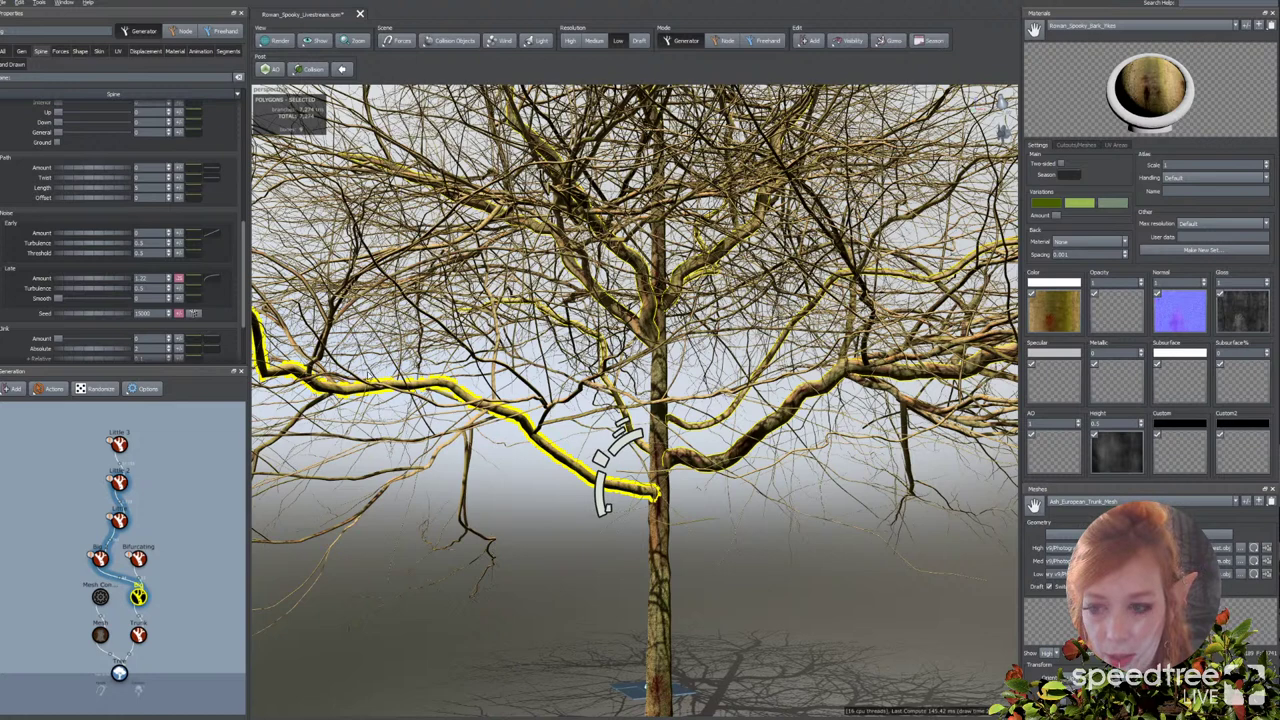
pyautogui.click(212, 172)
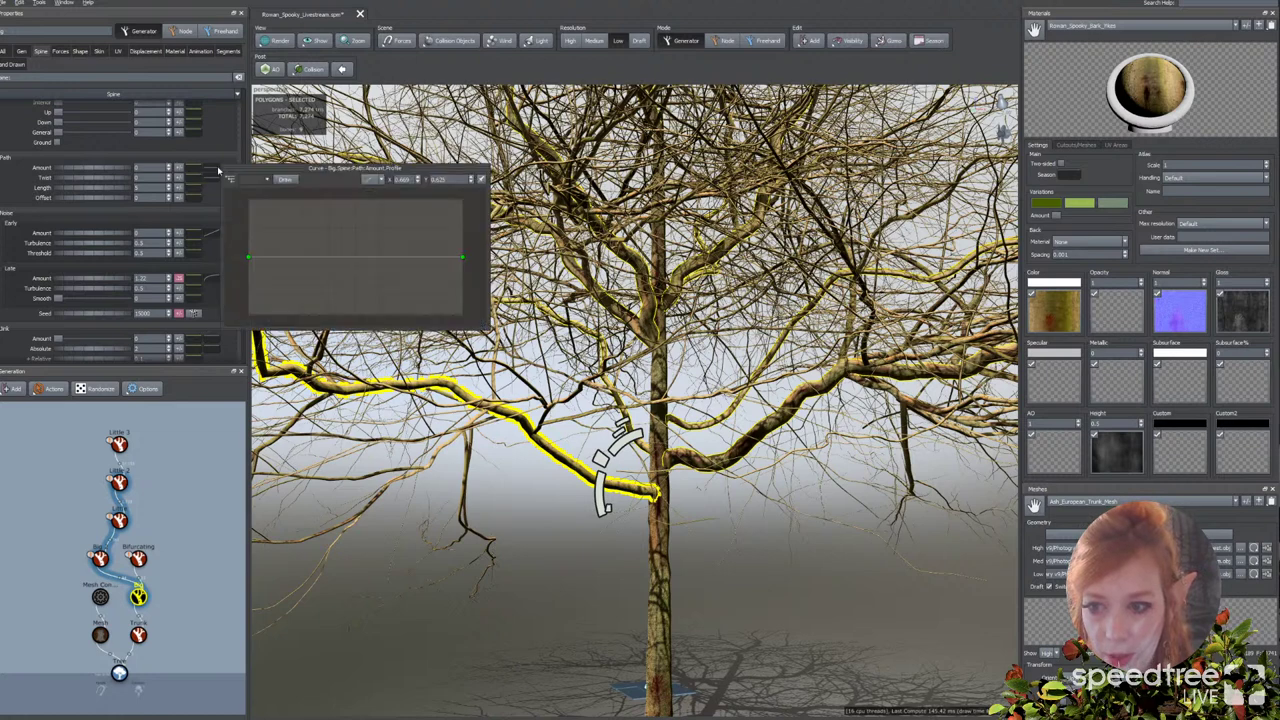
pyautogui.click(287, 180)
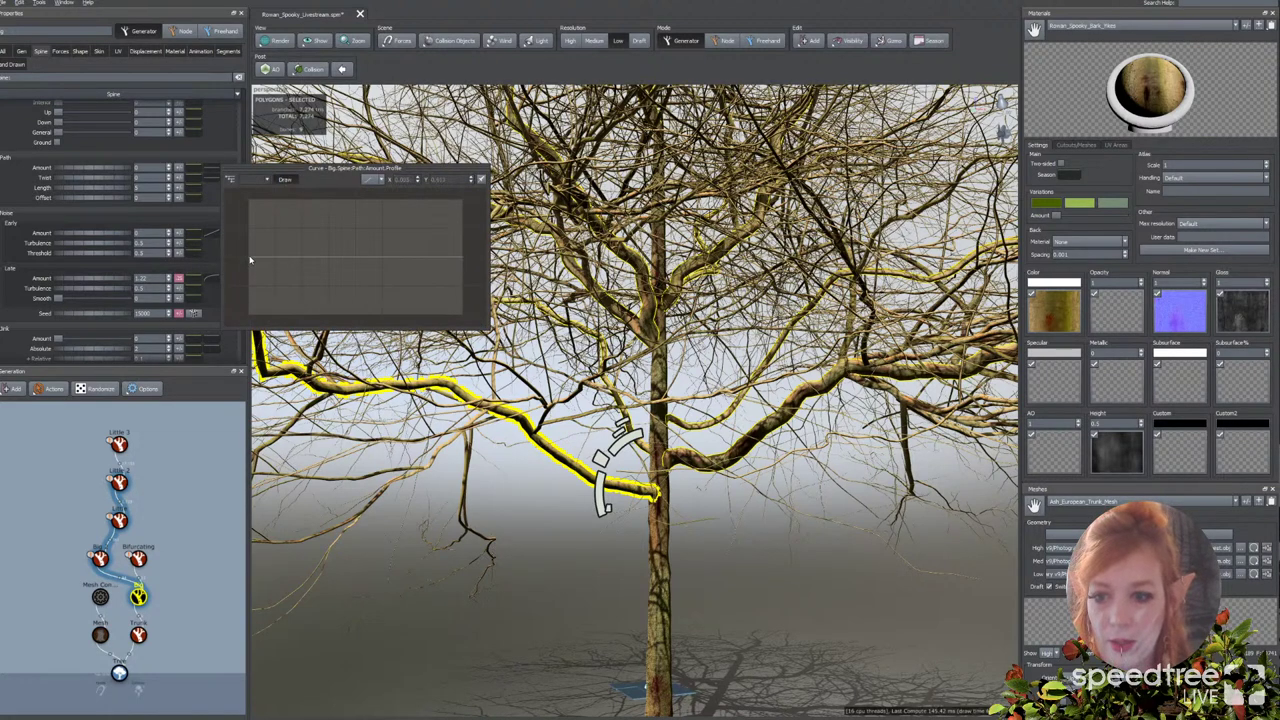
pyautogui.moveTo(250, 260); pyautogui.dragTo(365, 270)
pyautogui.moveTo(476, 300); pyautogui.dragTo(480, 300)
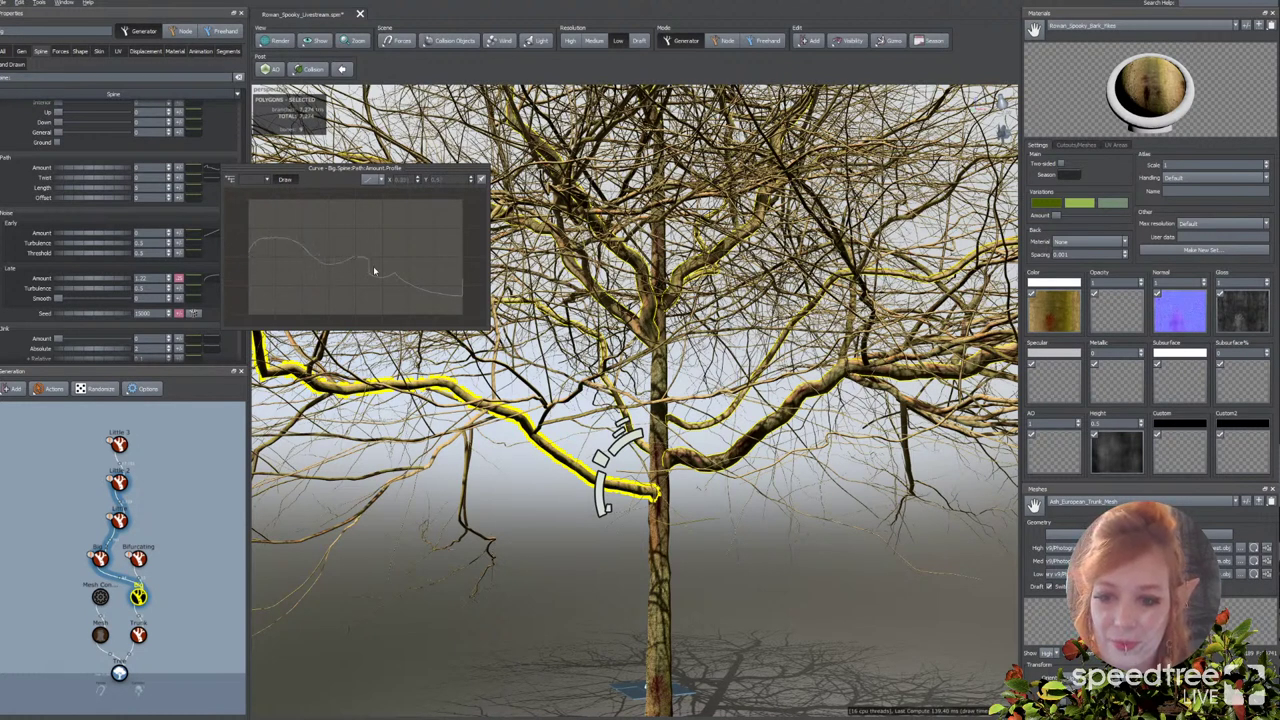
pyautogui.moveTo(415, 286); pyautogui.dragTo(440, 292)
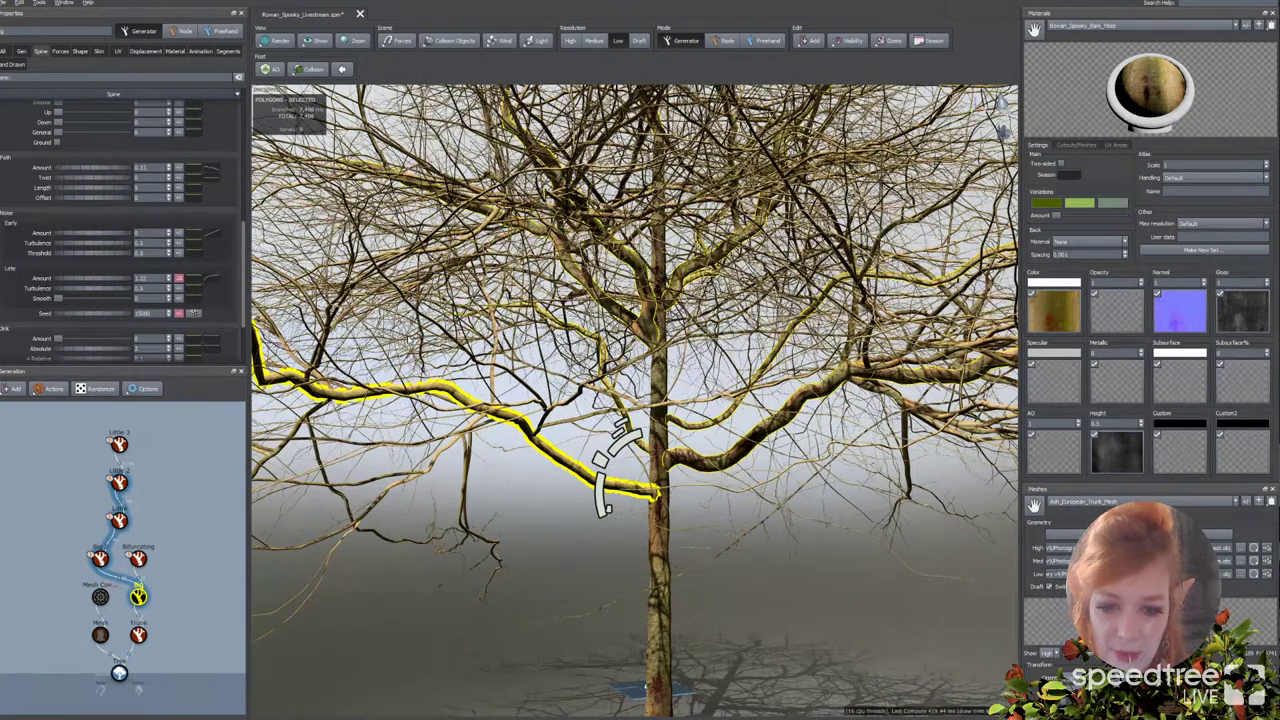
pyautogui.scroll(-3, 410, 341)
pyautogui.scroll(-1, 456, 370)
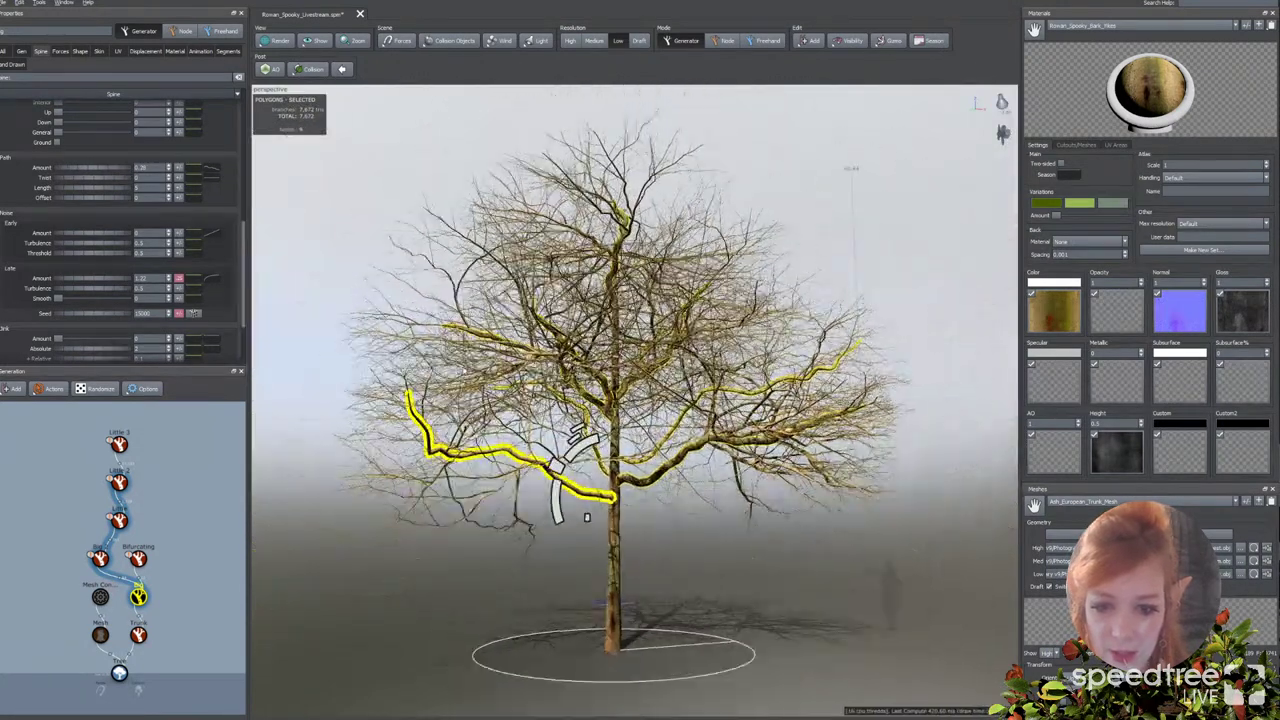
pyautogui.scroll(-1, 476, 375)
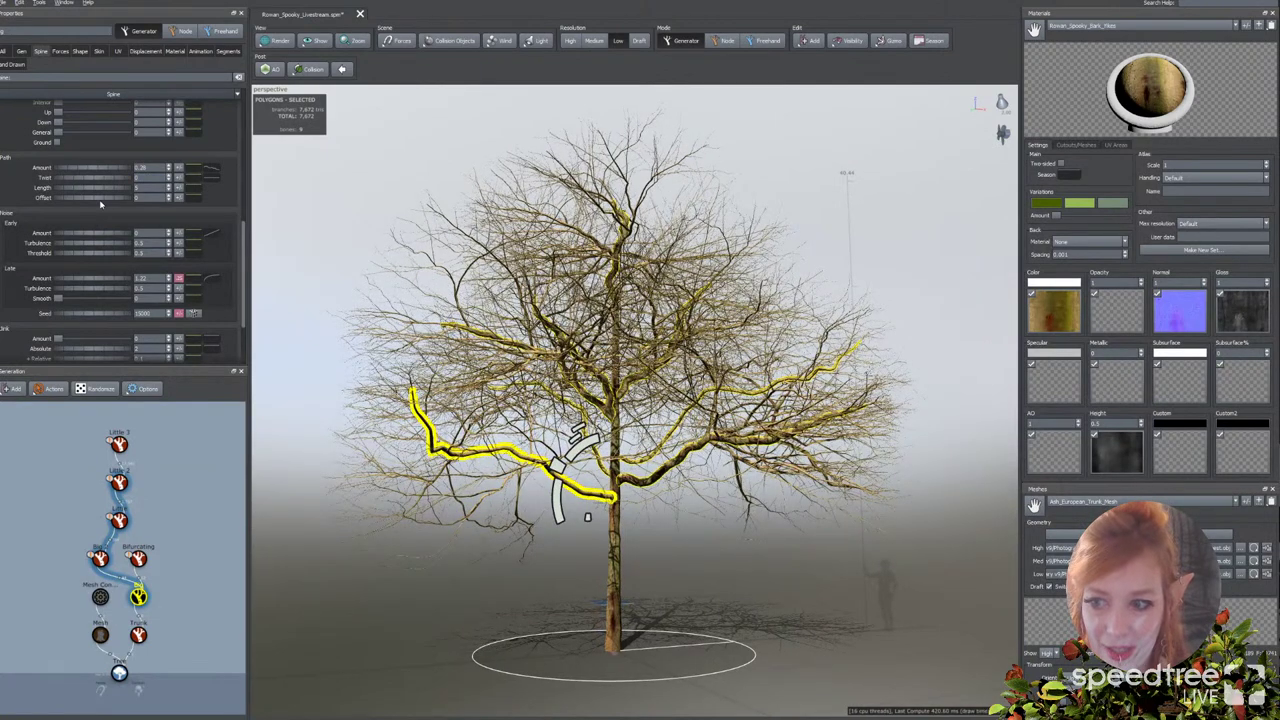
# Step: Add uniform random variance to the Big branches' Path offset and check the resulting branch shapes around the whole tree
pyautogui.click(178, 198)
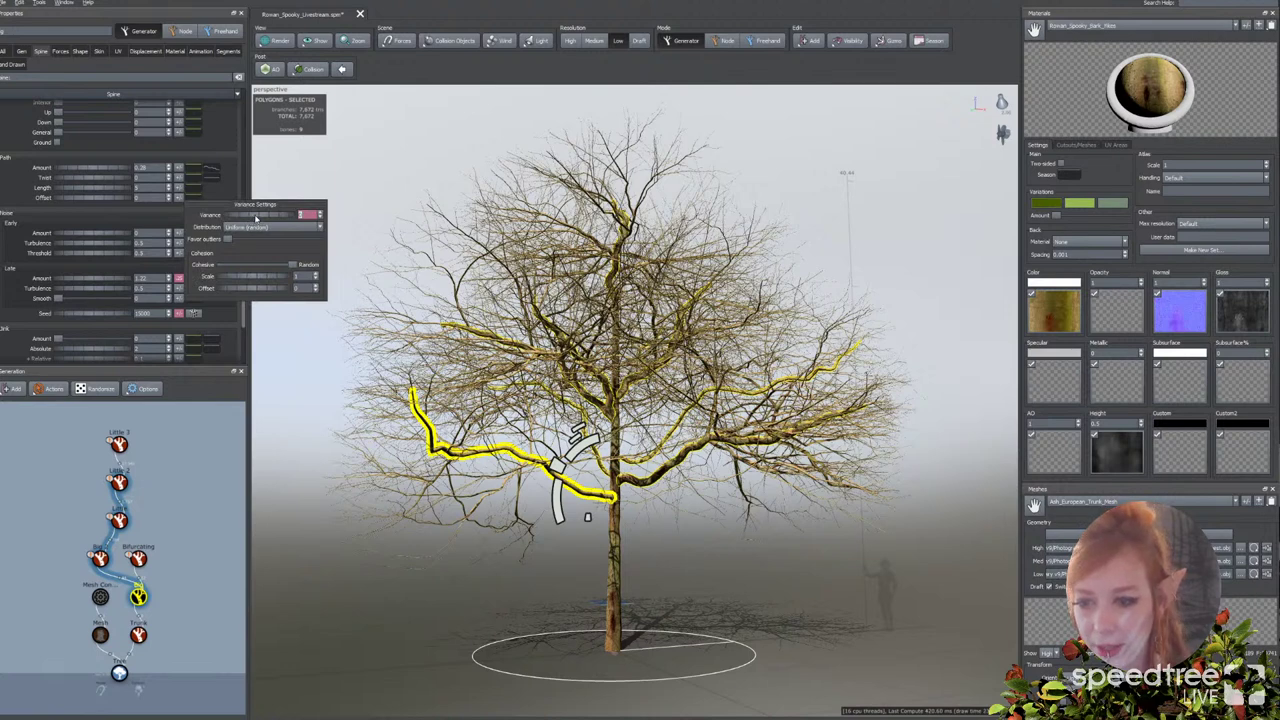
pyautogui.moveTo(255, 216); pyautogui.dragTo(259, 216)
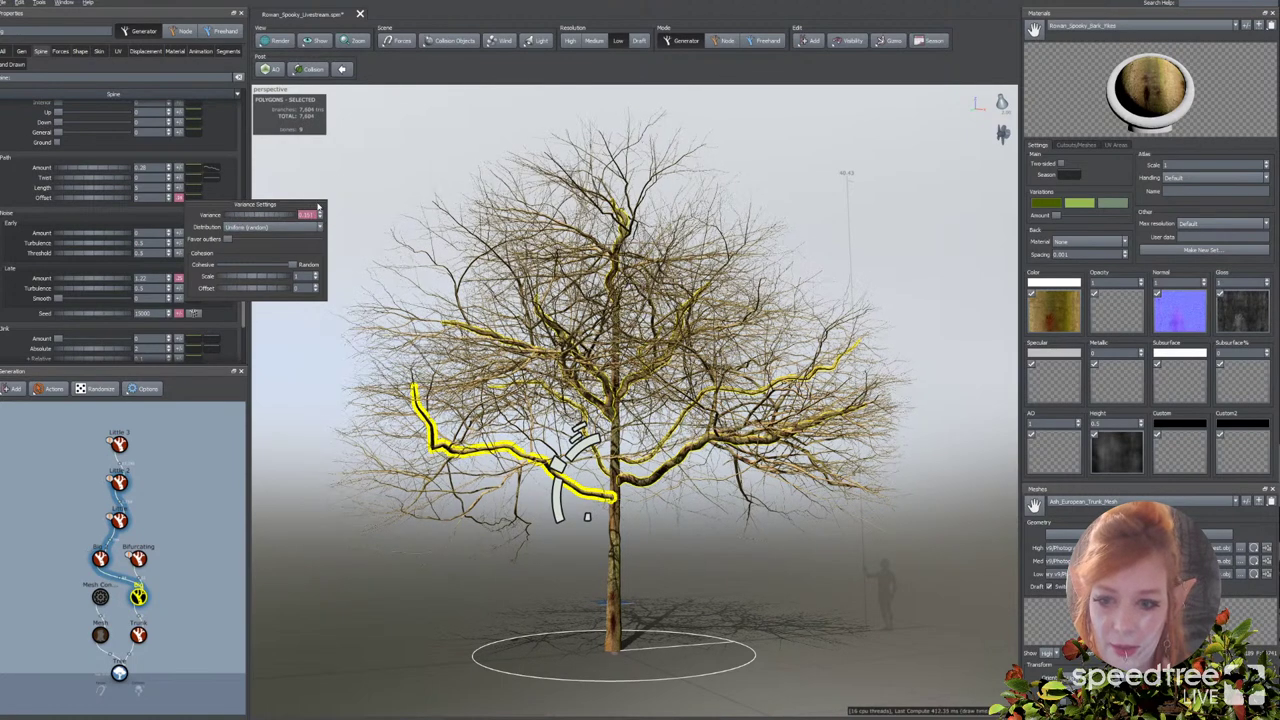
pyautogui.click(407, 260)
pyautogui.moveTo(407, 260)
pyautogui.mouseDown()
pyautogui.moveTo(354, 261)
pyautogui.moveTo(384, 262)
pyautogui.mouseUp()
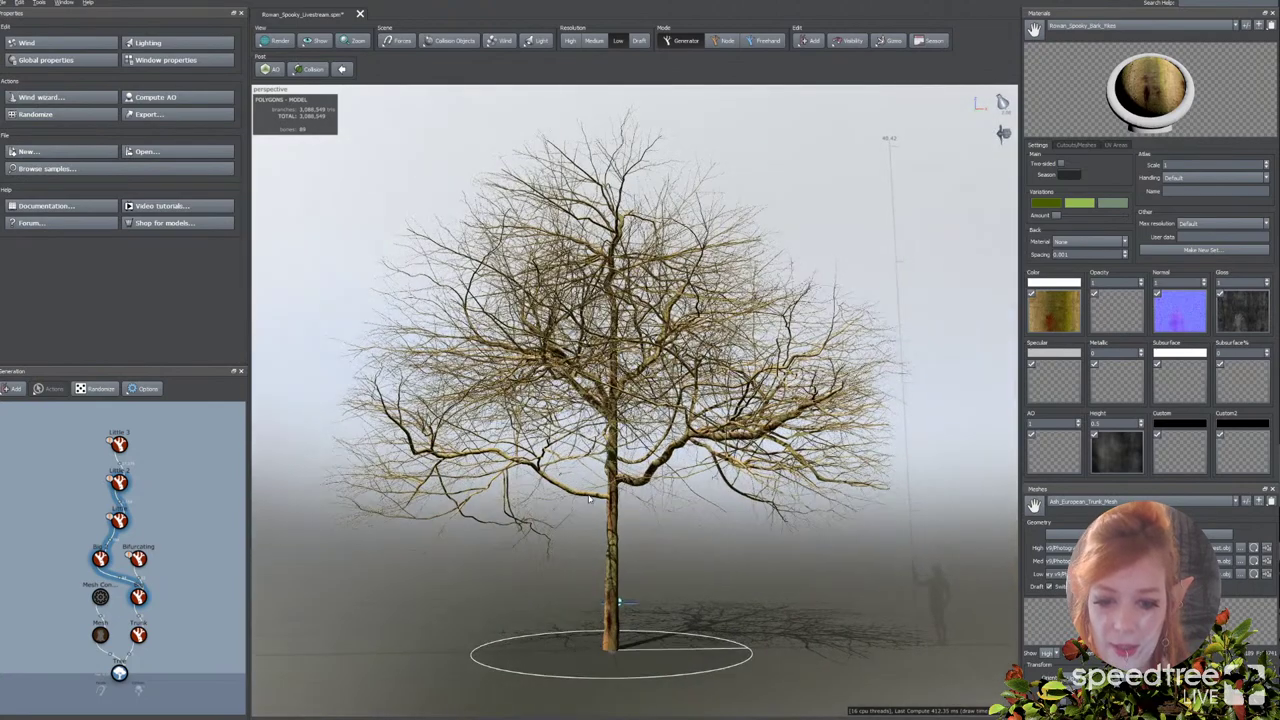
pyautogui.scroll(-3, 588, 499)
pyautogui.moveTo(630, 480); pyautogui.dragTo(654, 476)
pyautogui.click(654, 476)
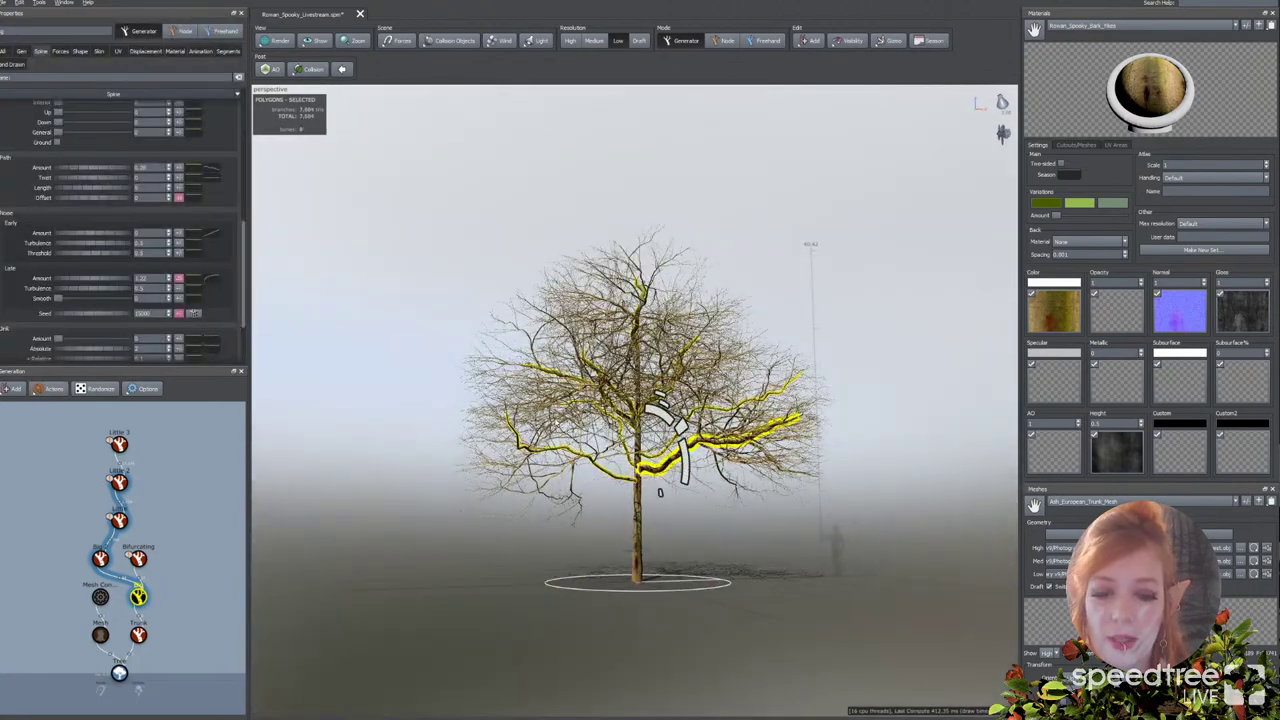
pyautogui.scroll(5, 383, 324)
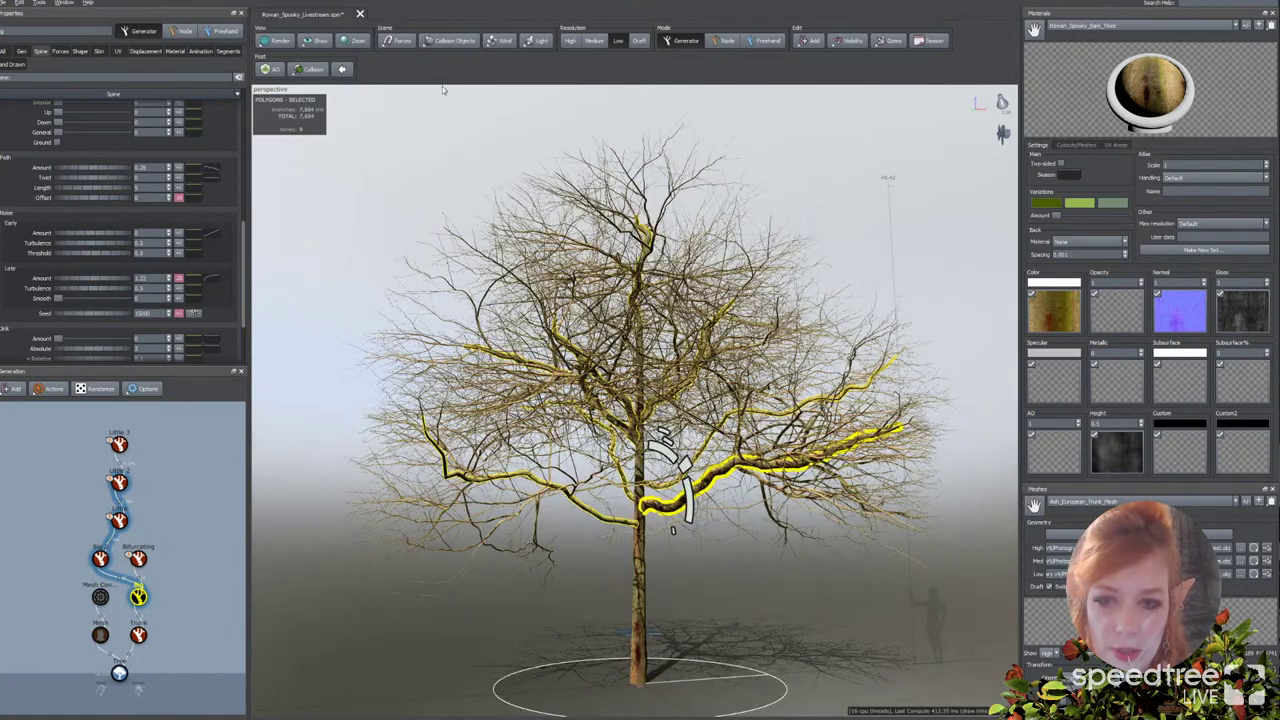
# Step: Tilt the Trunk with a start angle of about 0.6 and adjust its gravity so it curves back upright
pyautogui.click(641, 650)
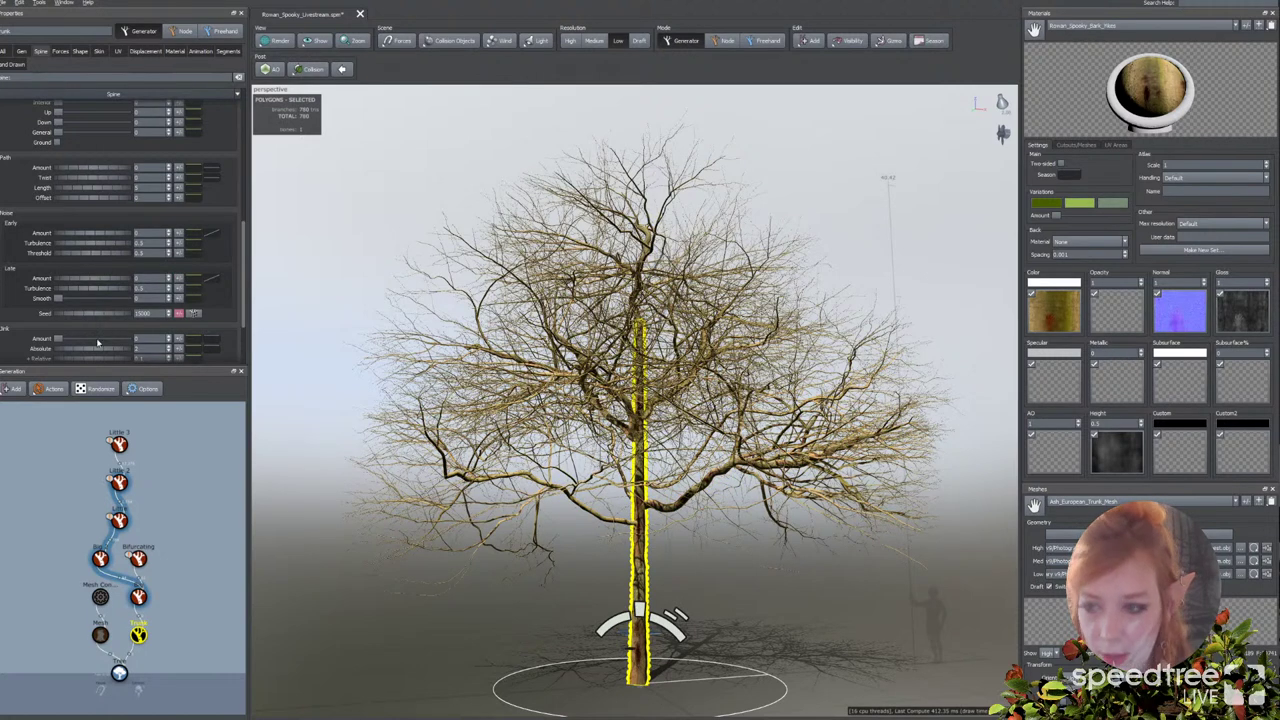
pyautogui.scroll(10, 95, 182)
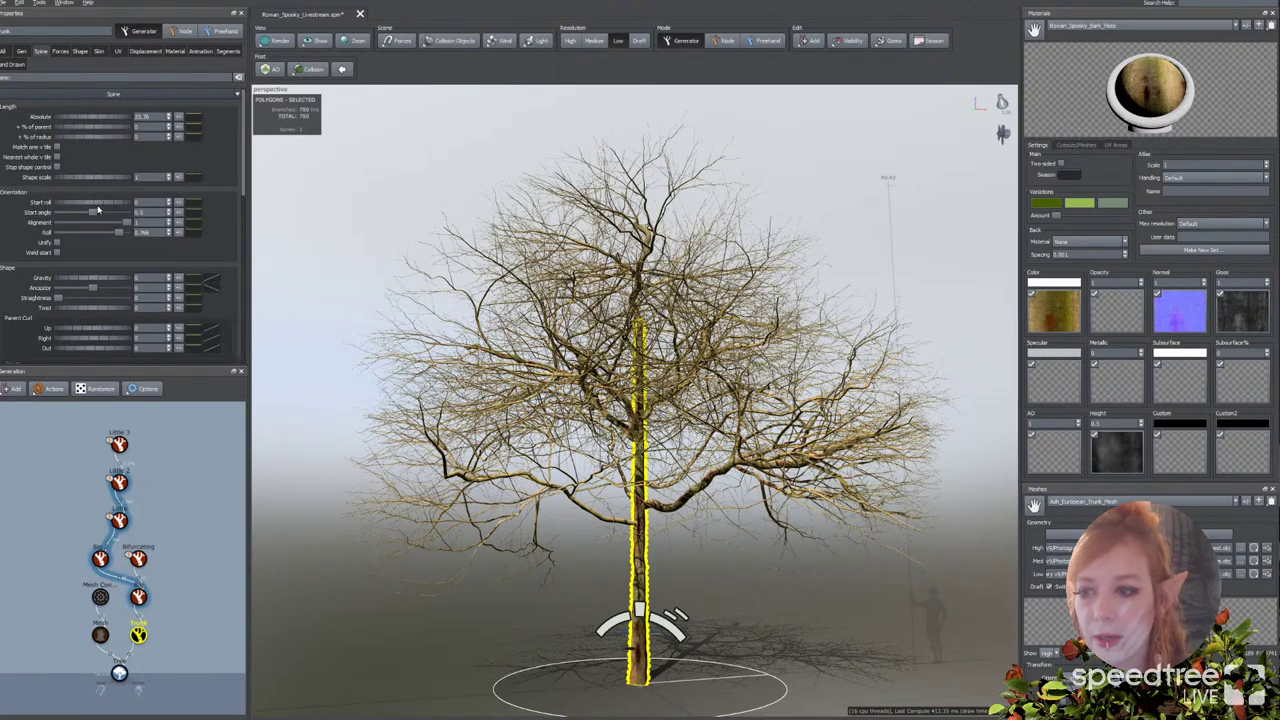
pyautogui.moveTo(98, 208)
pyautogui.mouseDown()
pyautogui.moveTo(87, 215)
pyautogui.moveTo(98, 215)
pyautogui.mouseUp()
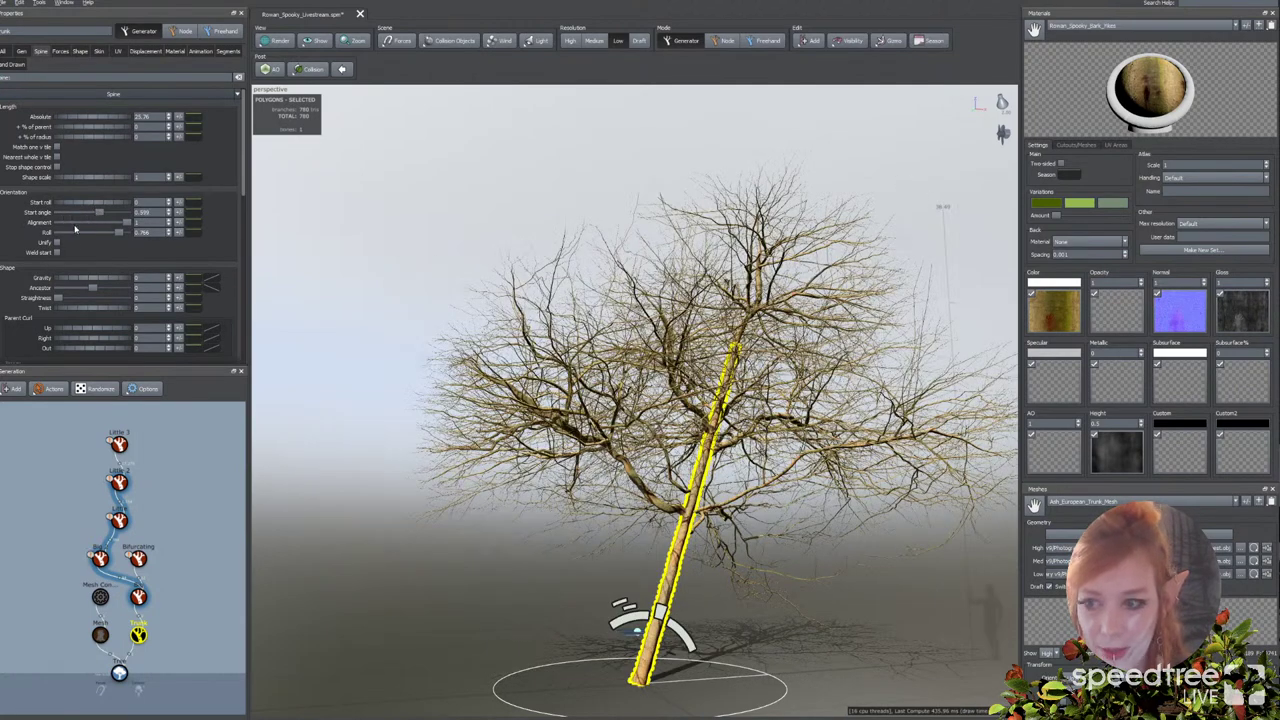
pyautogui.moveTo(91, 282); pyautogui.dragTo(91, 282)
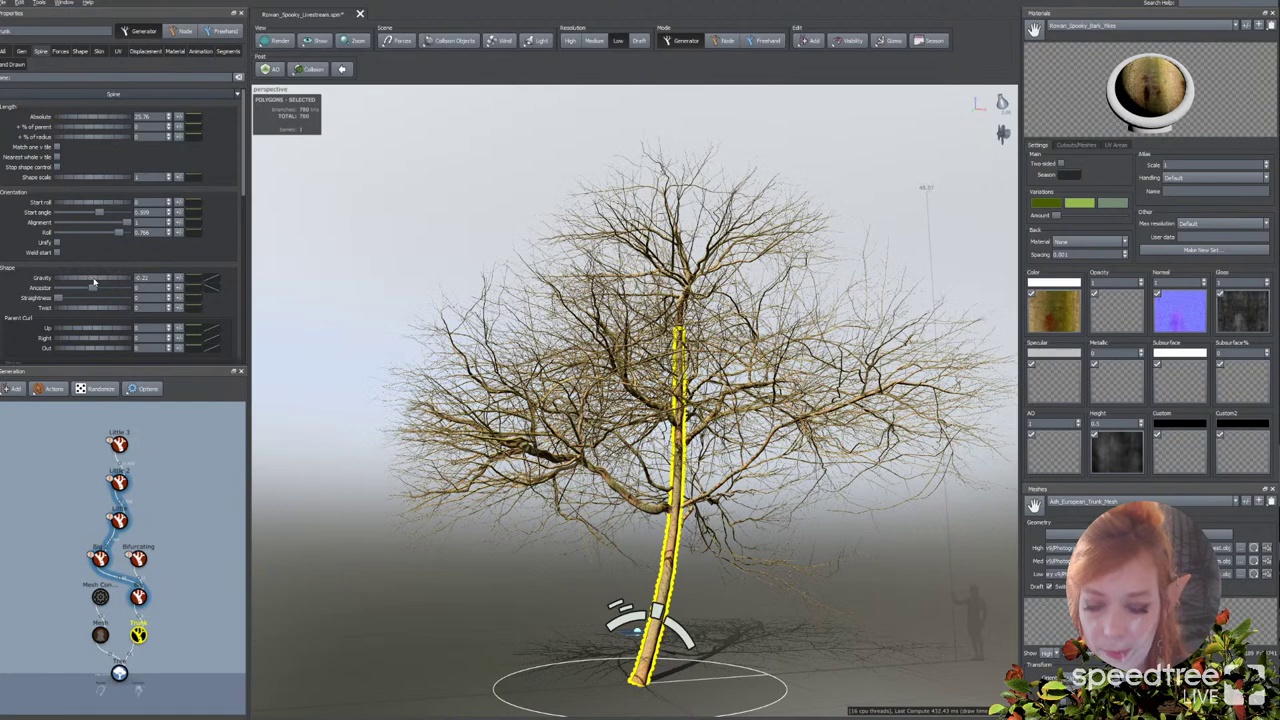
# Step: Set the Trunk's late spine noise amount to 0.31 and make its profile curve rise steeply near the trunk base
pyautogui.scroll(-3, 80, 258)
pyautogui.scroll(-3, 80, 258)
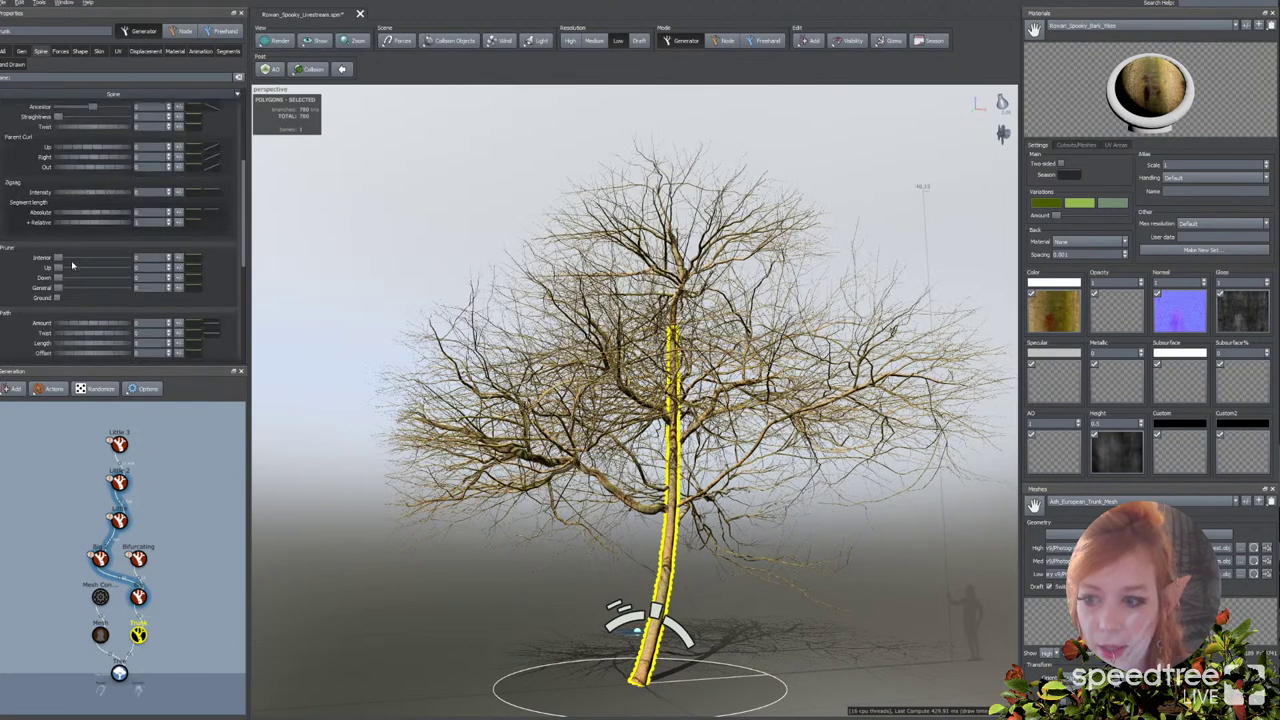
pyautogui.scroll(-7, 64, 268)
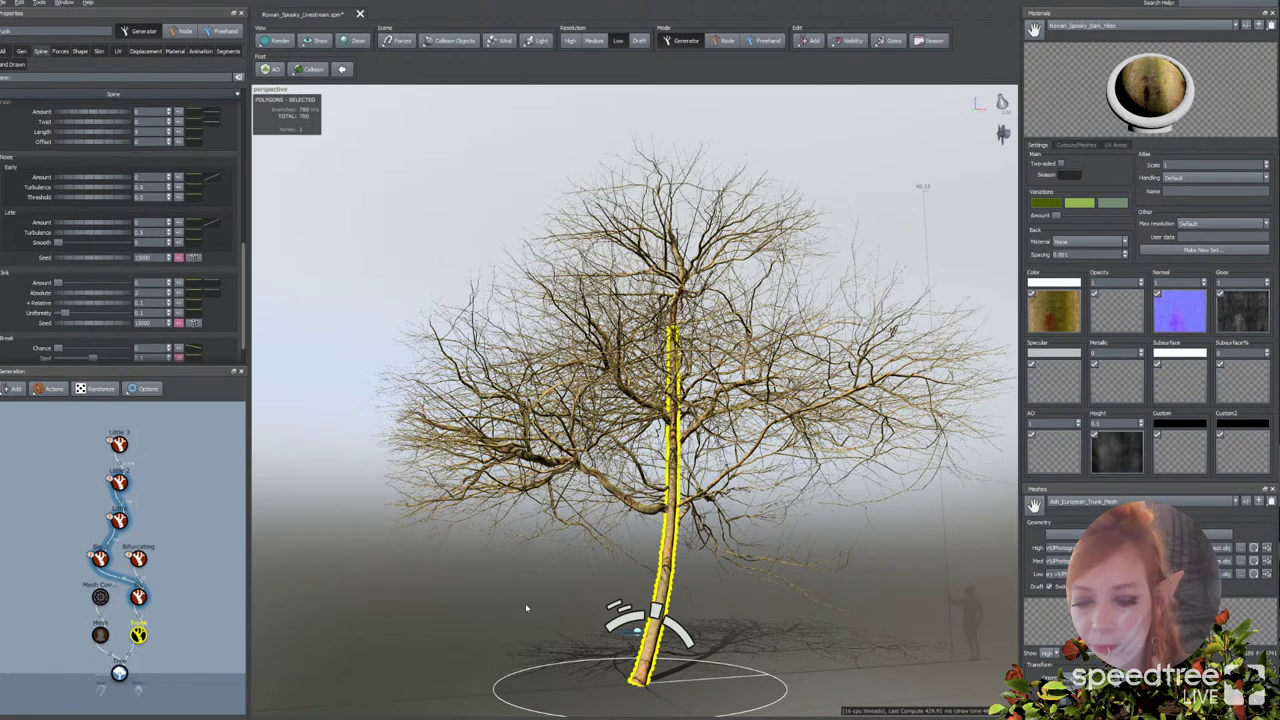
pyautogui.scroll(-1, 57, 282)
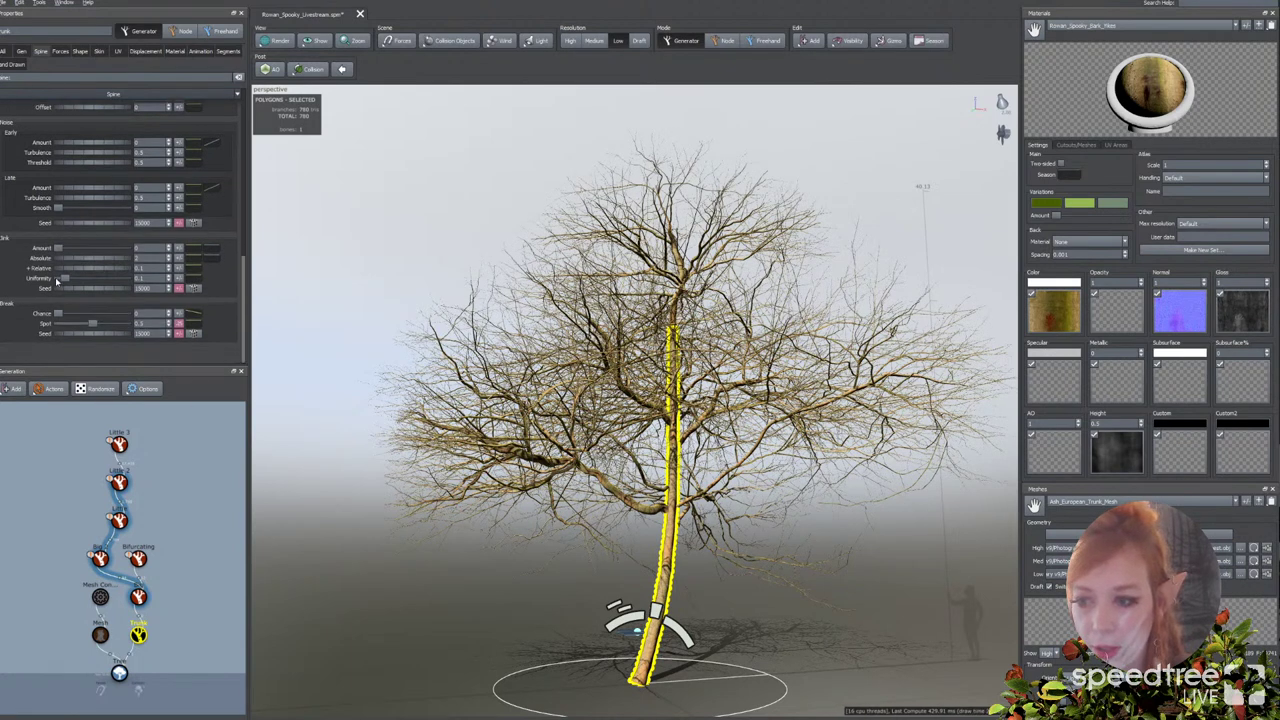
pyautogui.moveTo(65, 188); pyautogui.dragTo(84, 190)
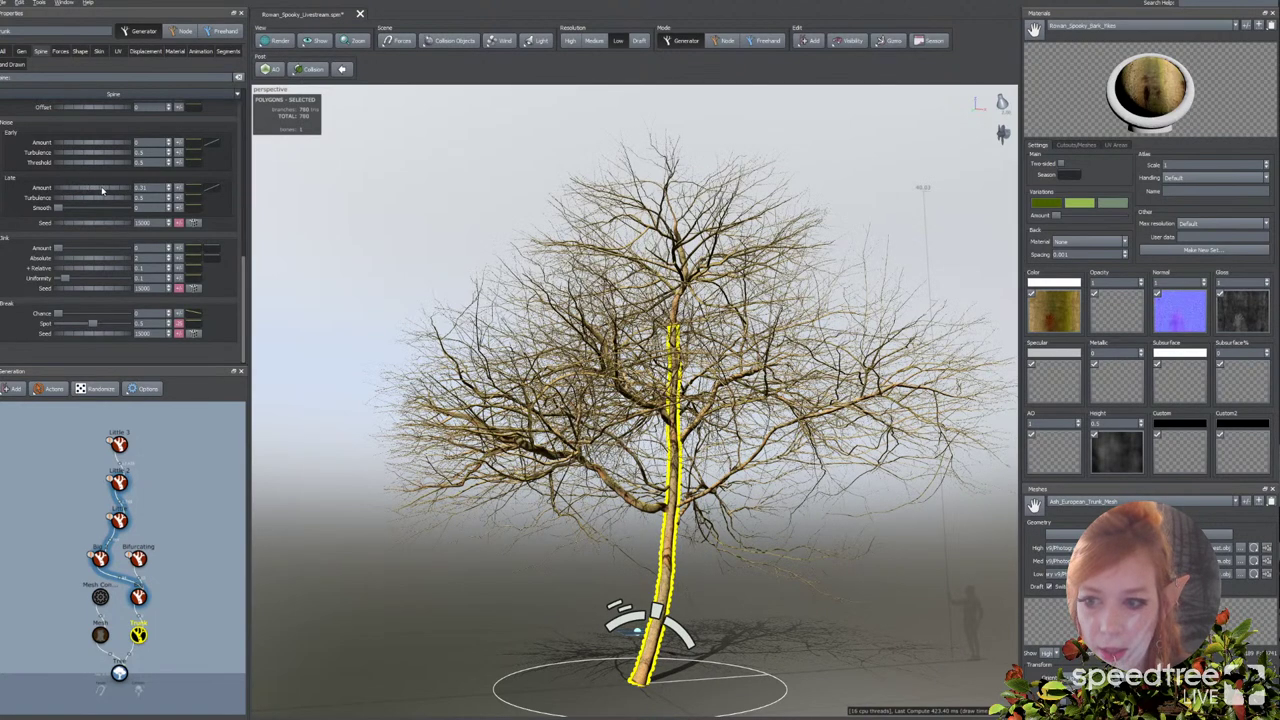
pyautogui.click(212, 189)
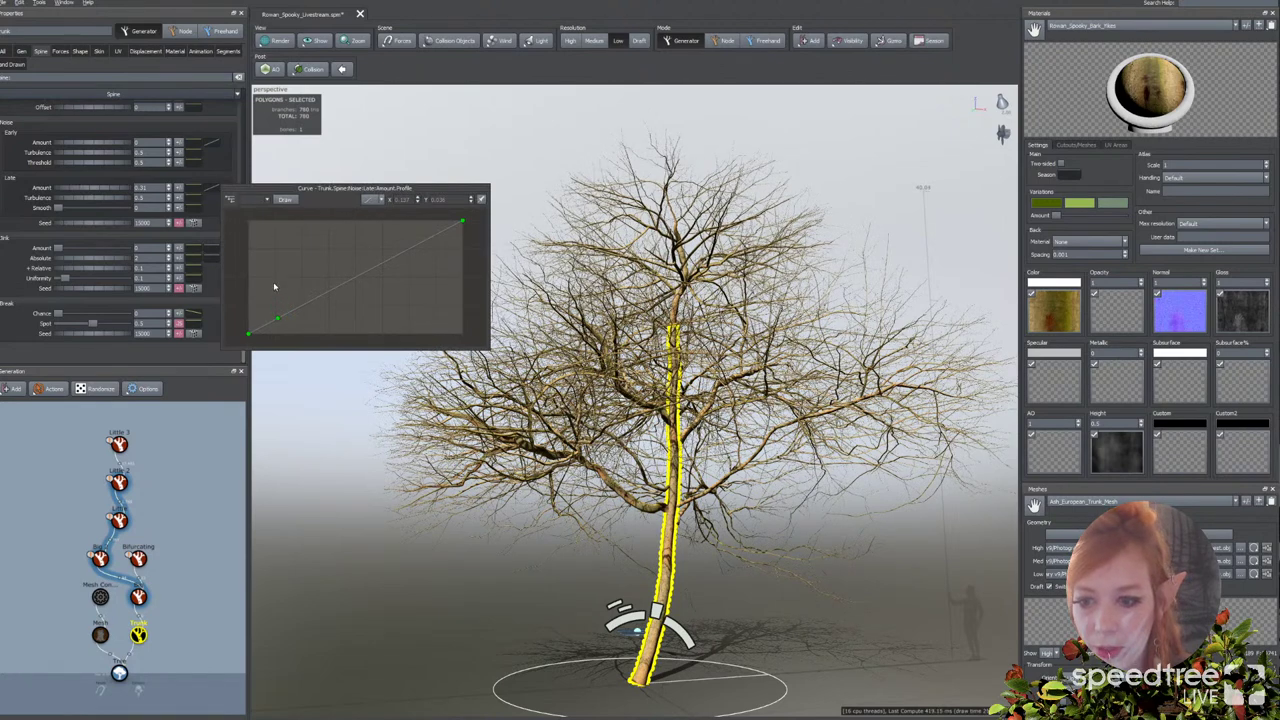
pyautogui.moveTo(278, 318); pyautogui.dragTo(267, 243)
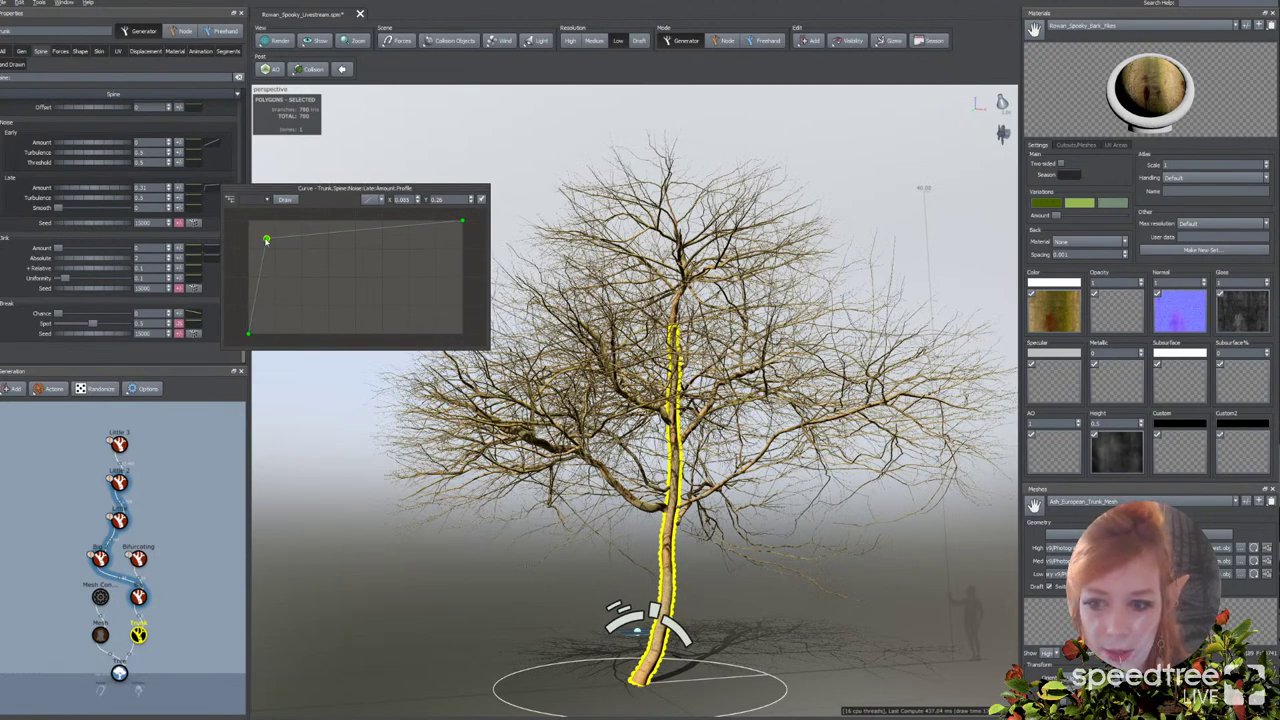
# Step: Reshape the Trunk's late noise amount profile with a smooth peak near the base, an extra point near the end and a lowered tip
pyautogui.click(267, 240)
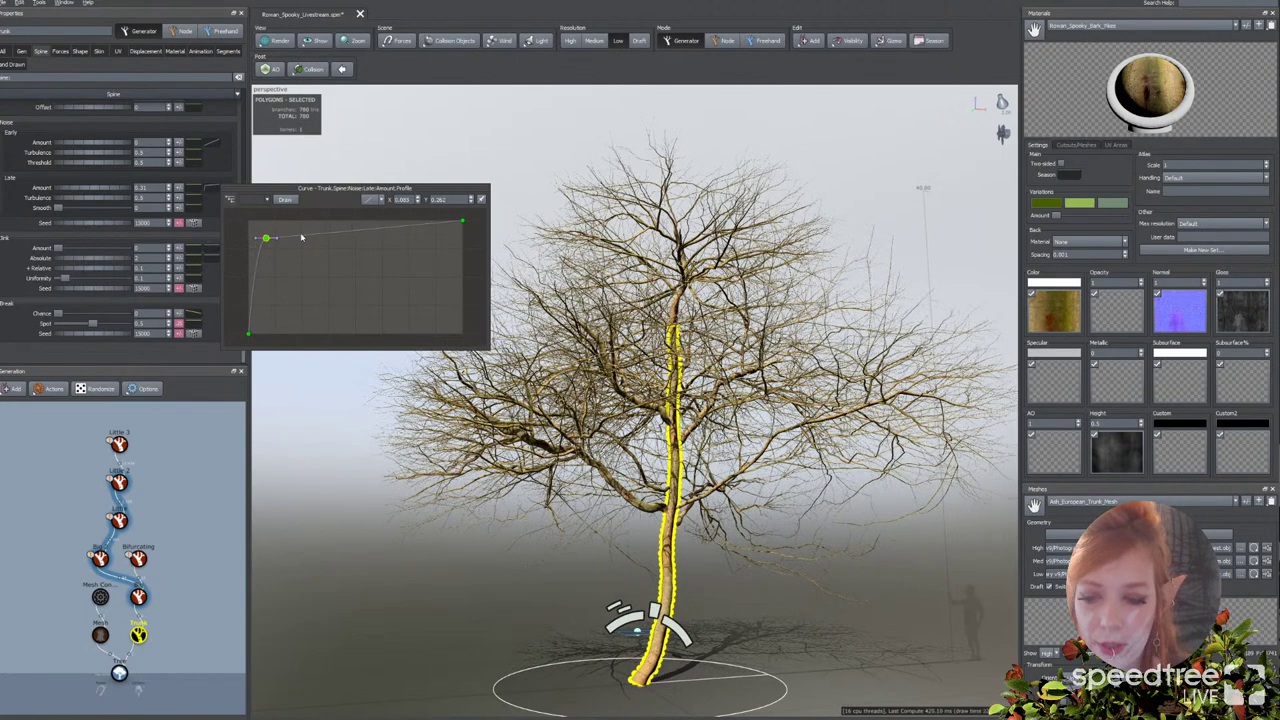
pyautogui.moveTo(301, 237); pyautogui.dragTo(306, 230)
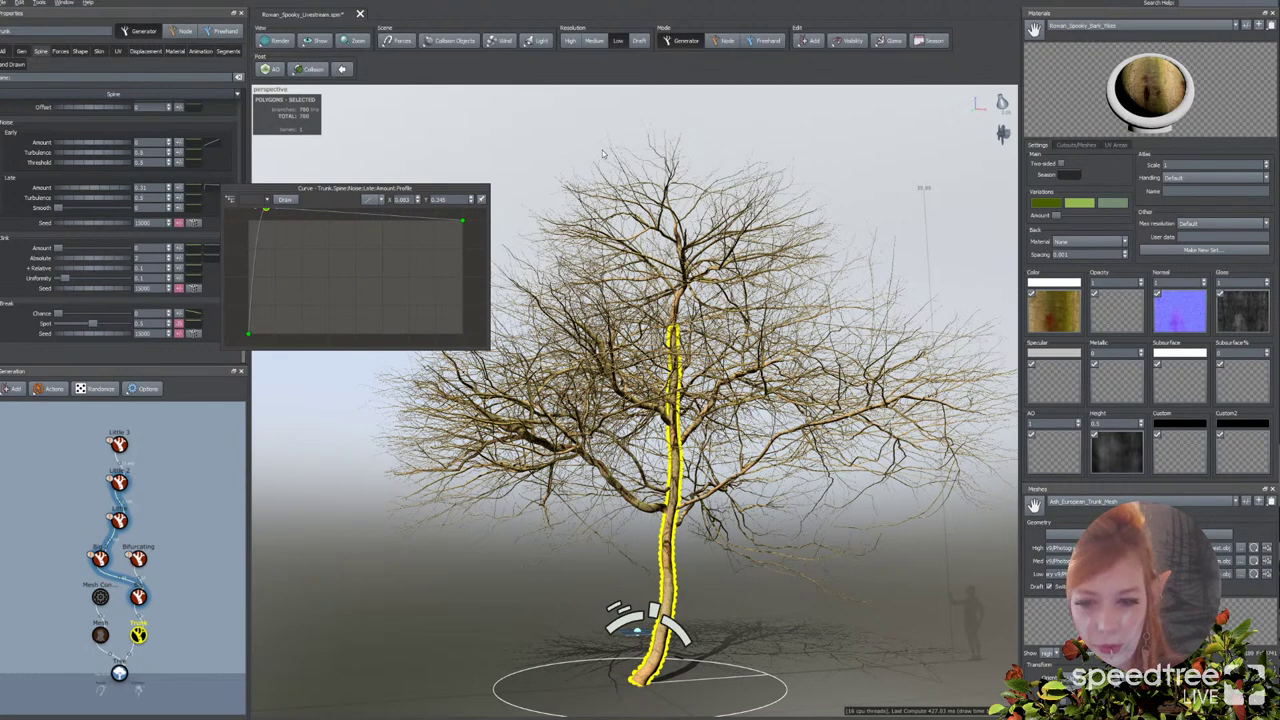
pyautogui.click(464, 222)
pyautogui.moveTo(460, 287); pyautogui.dragTo(461, 295)
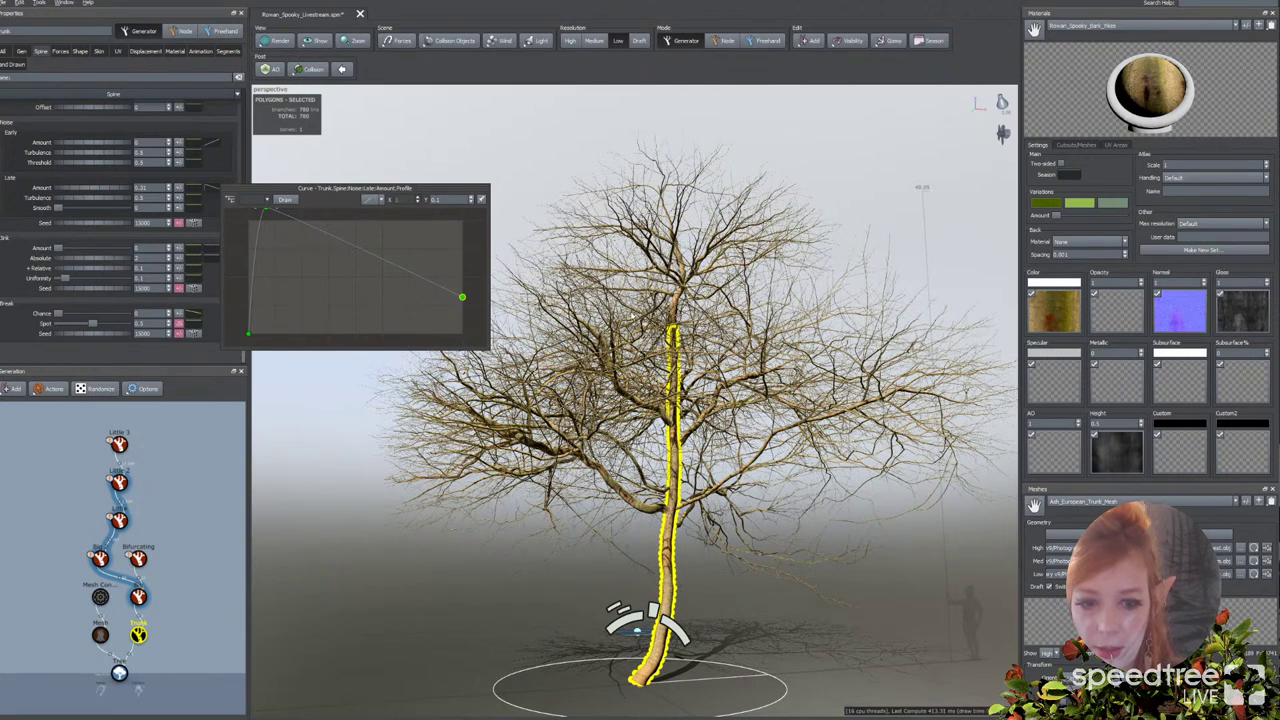
pyautogui.click(433, 282)
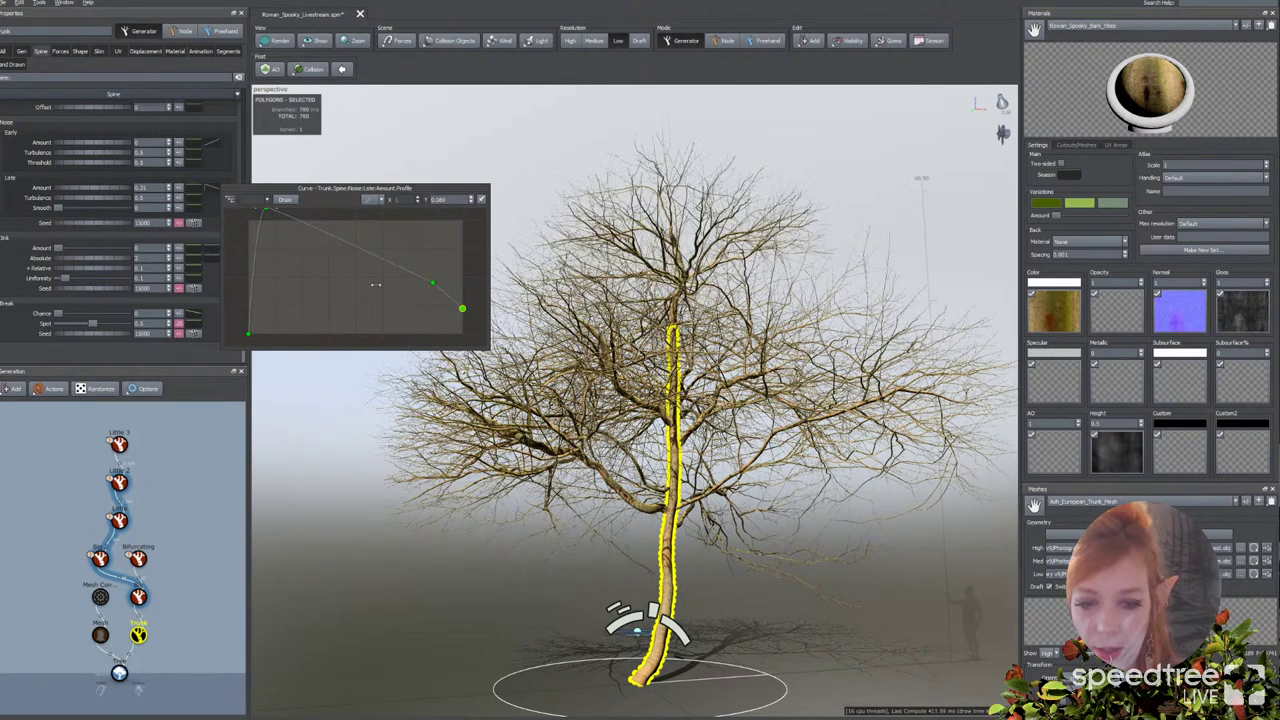
# Step: Examine the crooked bend of the lower trunk and its base from closer up
pyautogui.click(789, 520)
pyautogui.moveTo(790, 522); pyautogui.dragTo(708, 600)
pyautogui.moveTo(709, 600); pyautogui.dragTo(708, 586, button='middle')
pyautogui.scroll(1, 708, 586)
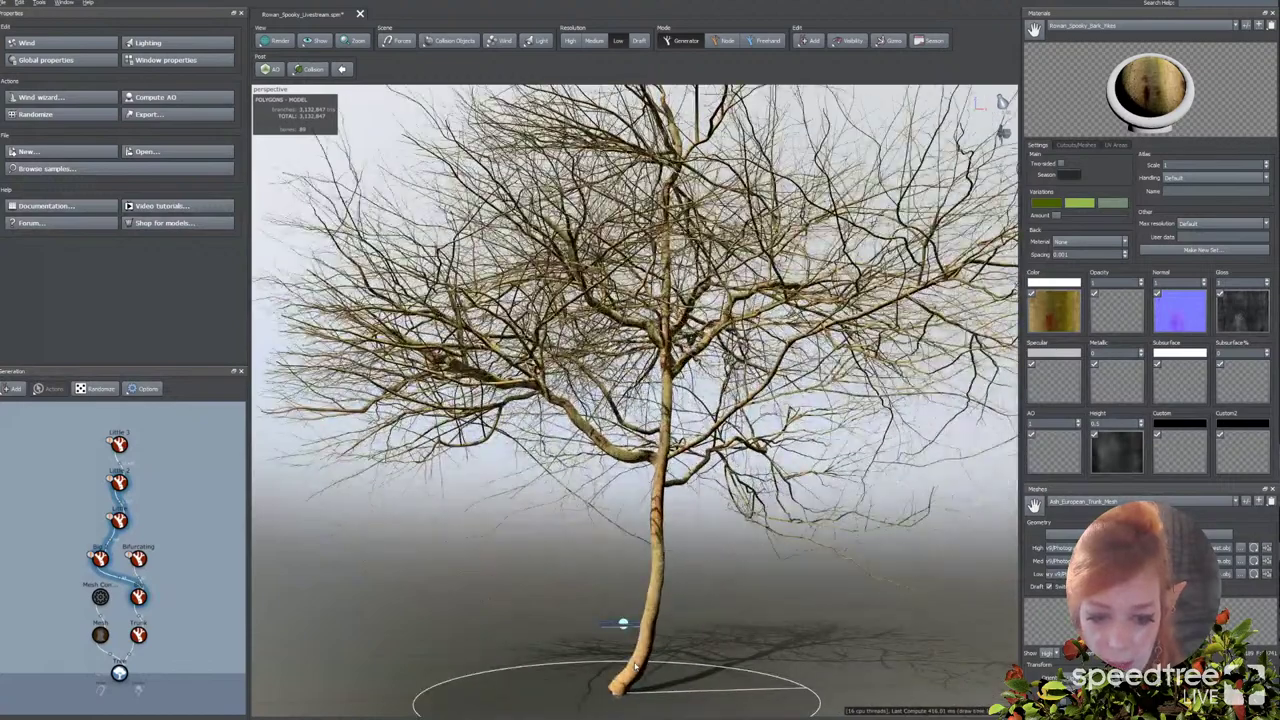
pyautogui.click(631, 667)
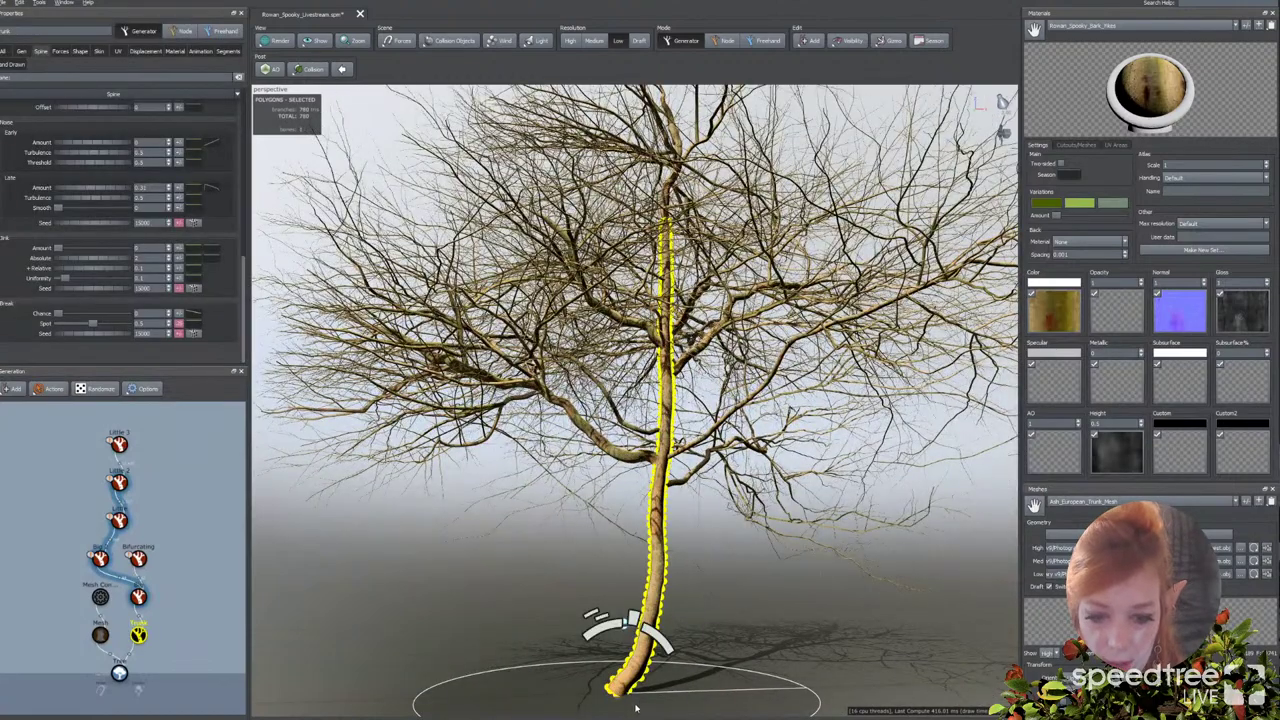
pyautogui.click(598, 671)
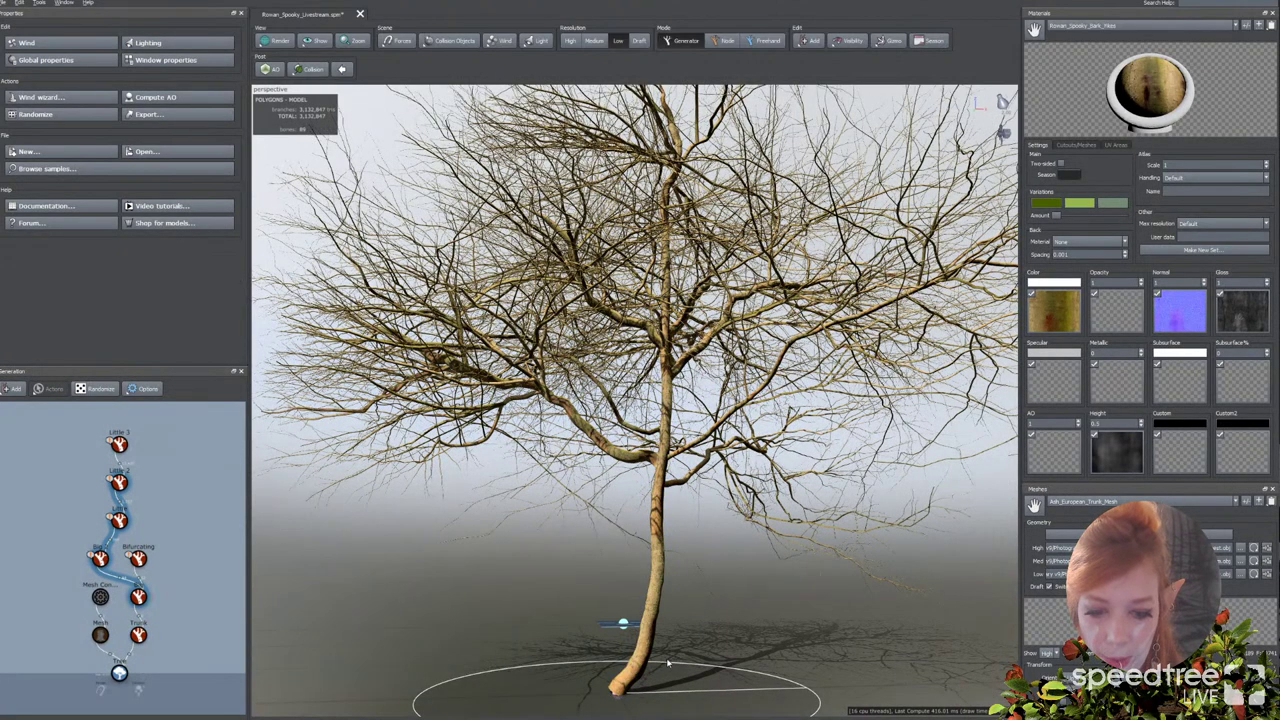
pyautogui.moveTo(622, 686); pyautogui.dragTo(675, 632, button='middle')
# Step: Raise the Trunk's displacement amount to make the bark surface lumpier
pyautogui.click(692, 522)
pyautogui.scroll(5, 696, 538)
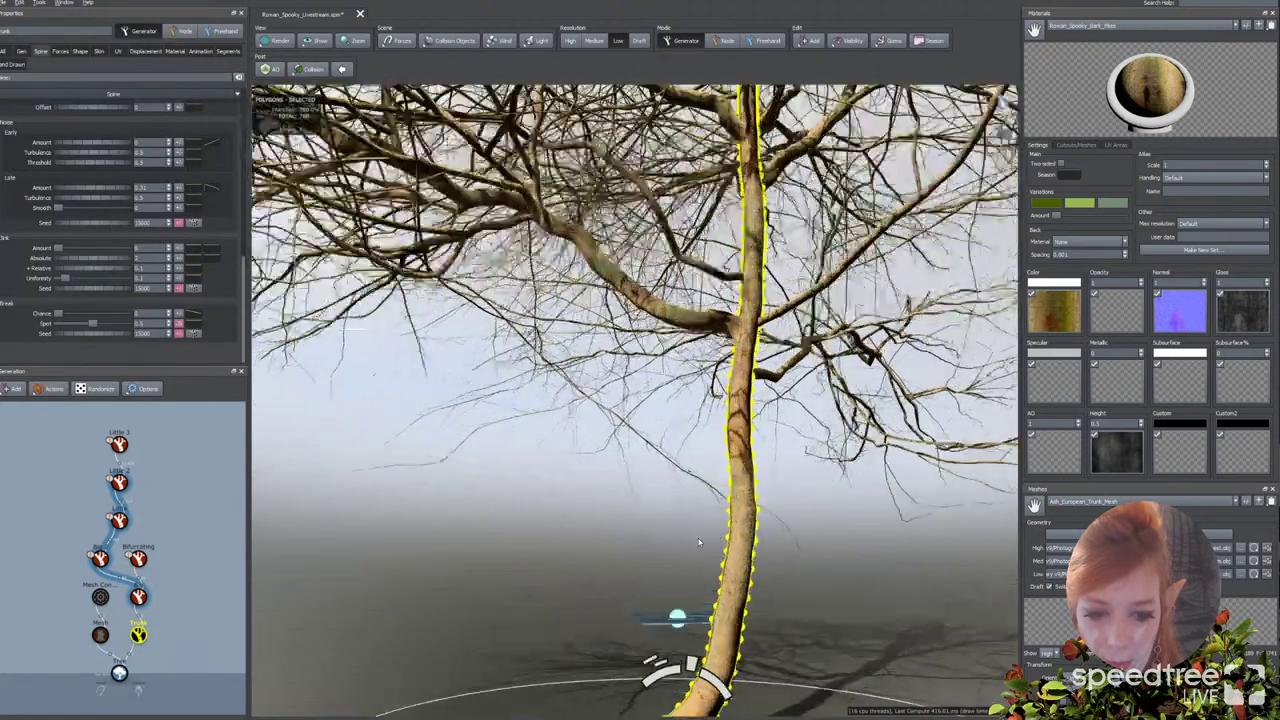
pyautogui.moveTo(694, 557); pyautogui.dragTo(622, 463, button='middle')
pyautogui.scroll(2, 722, 351)
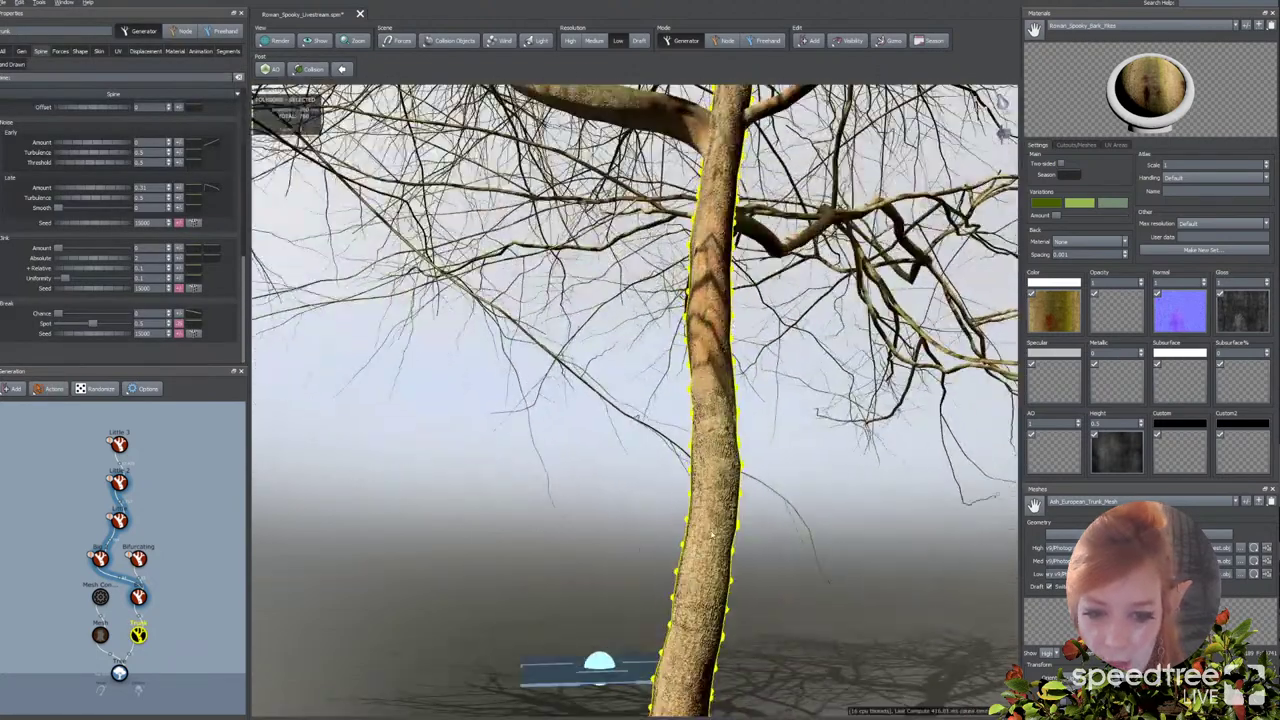
pyautogui.click(140, 53)
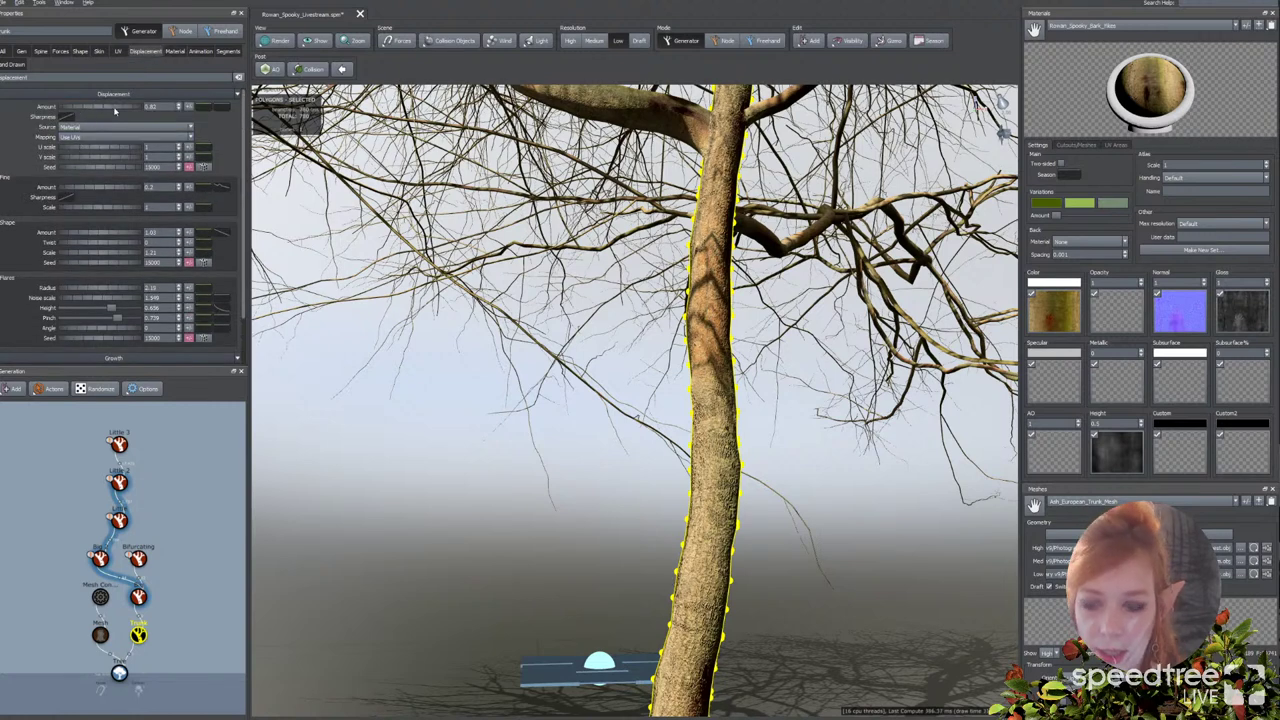
pyautogui.moveTo(84, 110); pyautogui.dragTo(98, 112)
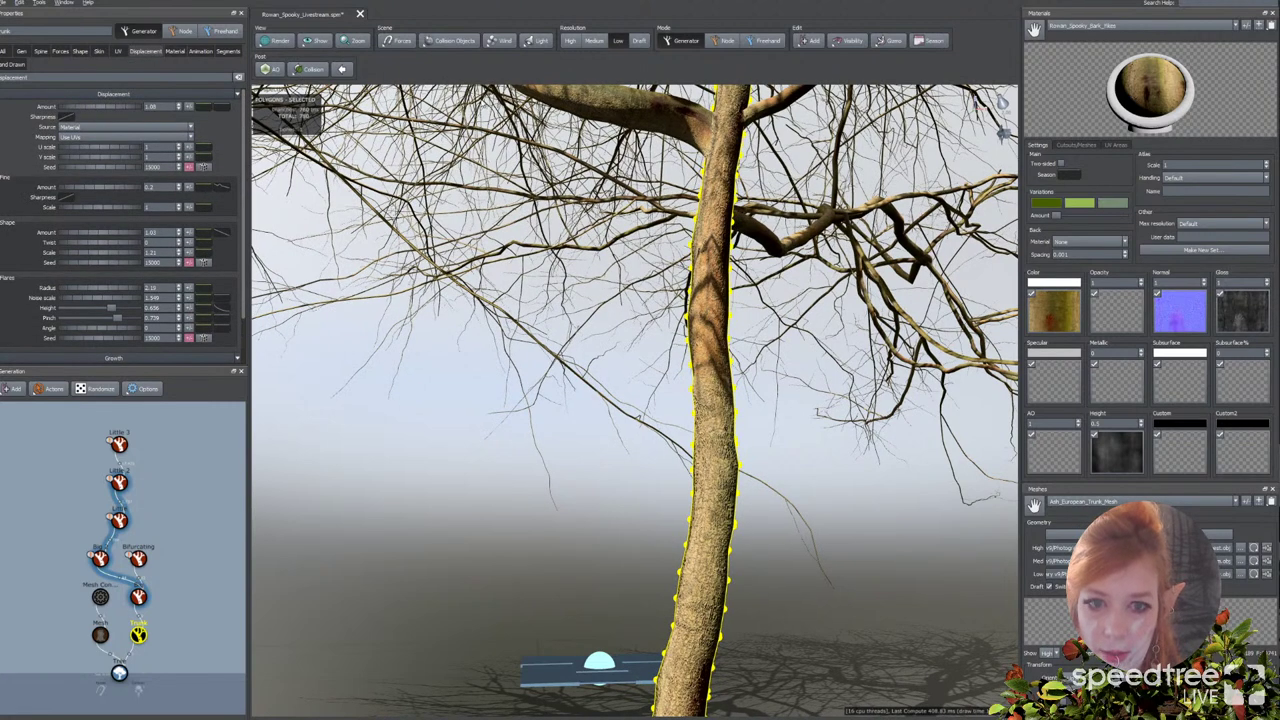
# Step: Hide the Big 2, Bifurcating and Little branch generators and inspect the bare trunk and big branches at high resolution
pyautogui.moveTo(45, 421)
pyautogui.mouseDown()
pyautogui.moveTo(51, 450)
pyautogui.moveTo(194, 571)
pyautogui.moveTo(183, 568)
pyautogui.mouseUp()
pyautogui.press('h')
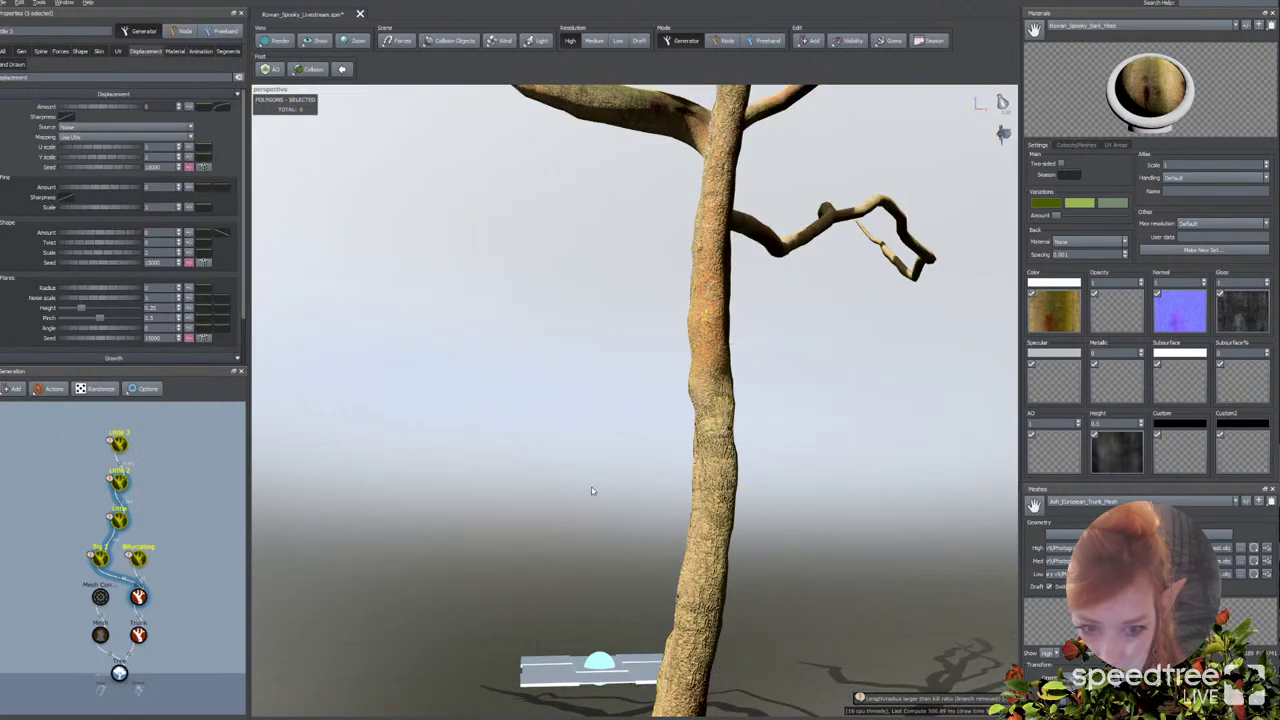
pyautogui.moveTo(592, 488); pyautogui.dragTo(597, 416, button='middle')
pyautogui.moveTo(597, 416); pyautogui.dragTo(562, 506)
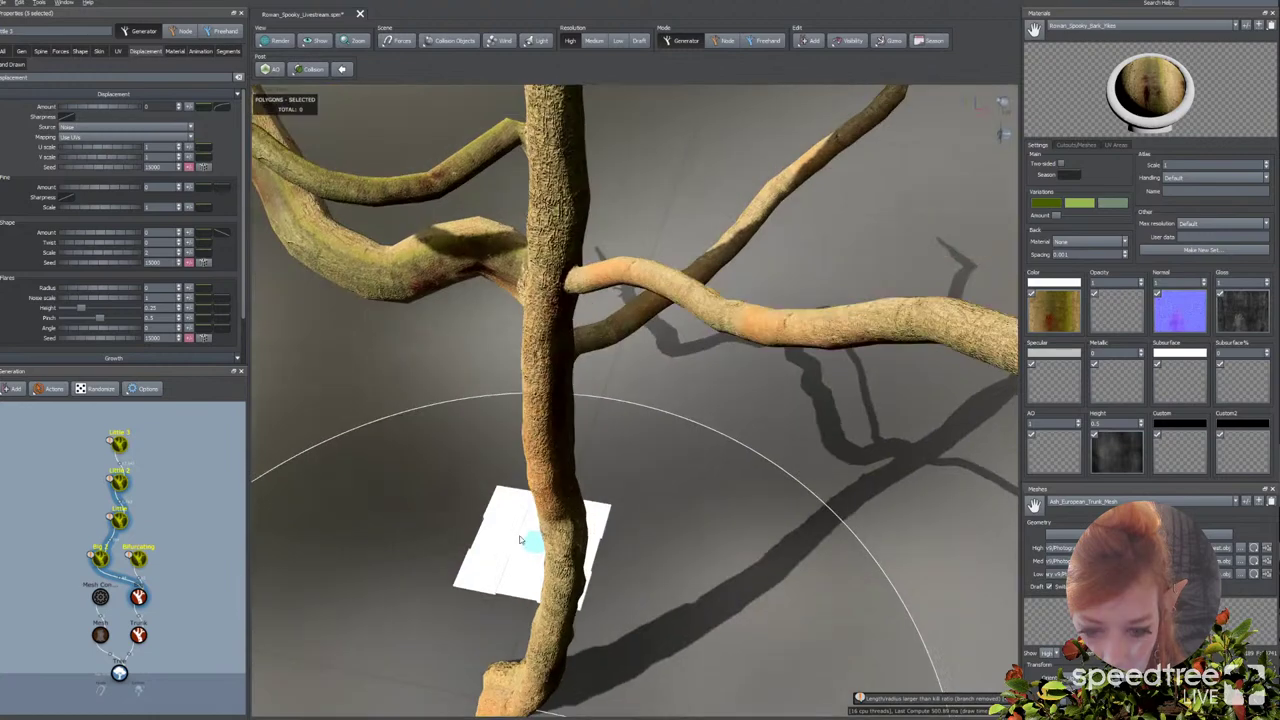
pyautogui.click(516, 537)
pyautogui.moveTo(480, 567); pyautogui.dragTo(514, 452)
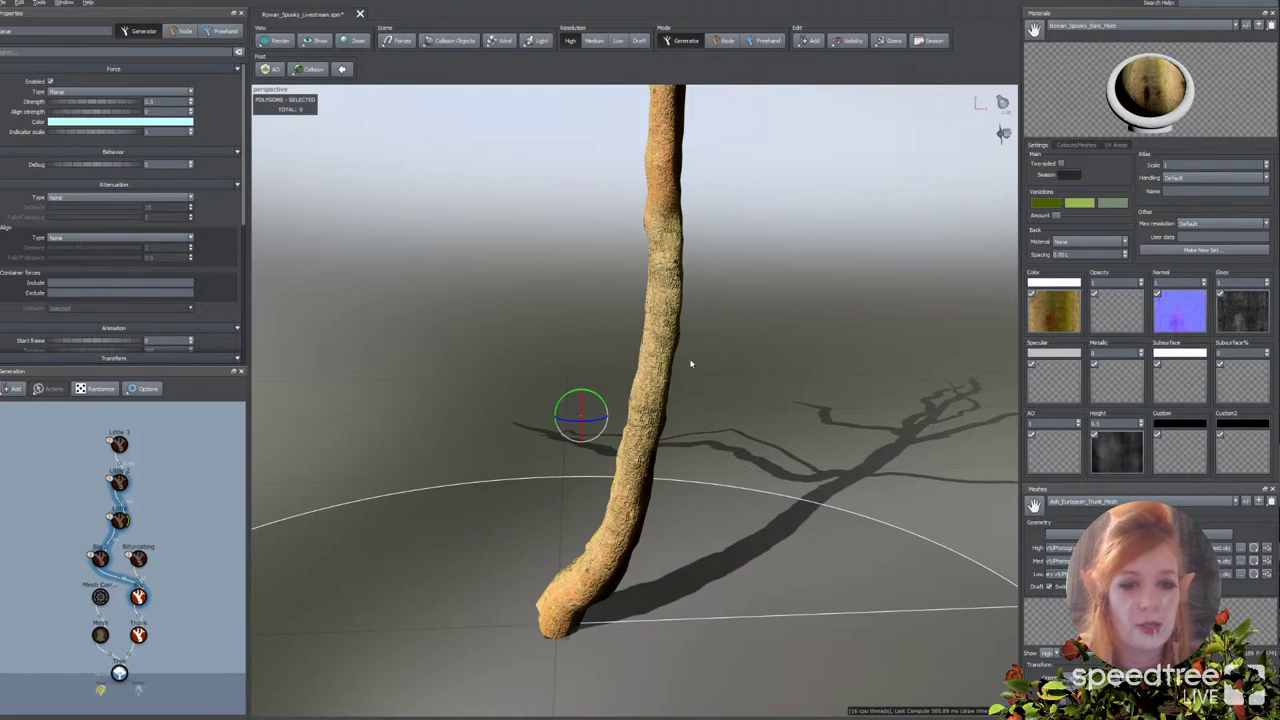
pyautogui.moveTo(691, 364); pyautogui.dragTo(698, 590, button='middle')
pyautogui.moveTo(698, 590); pyautogui.dragTo(569, 512)
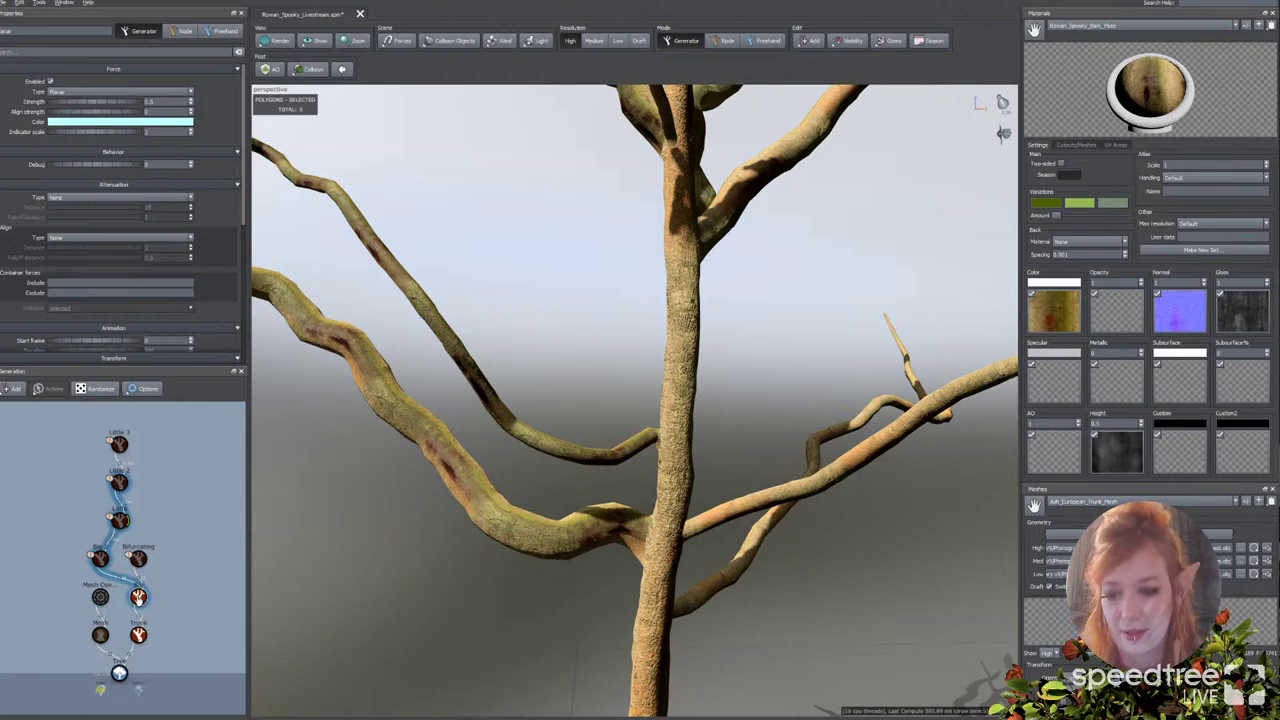
# Step: Compare the displacement and skin radius settings of the Big, Big 2 and Bifurcating generators, including Big 2's parent-radius variance
pyautogui.click(138, 597)
pyautogui.click(138, 558)
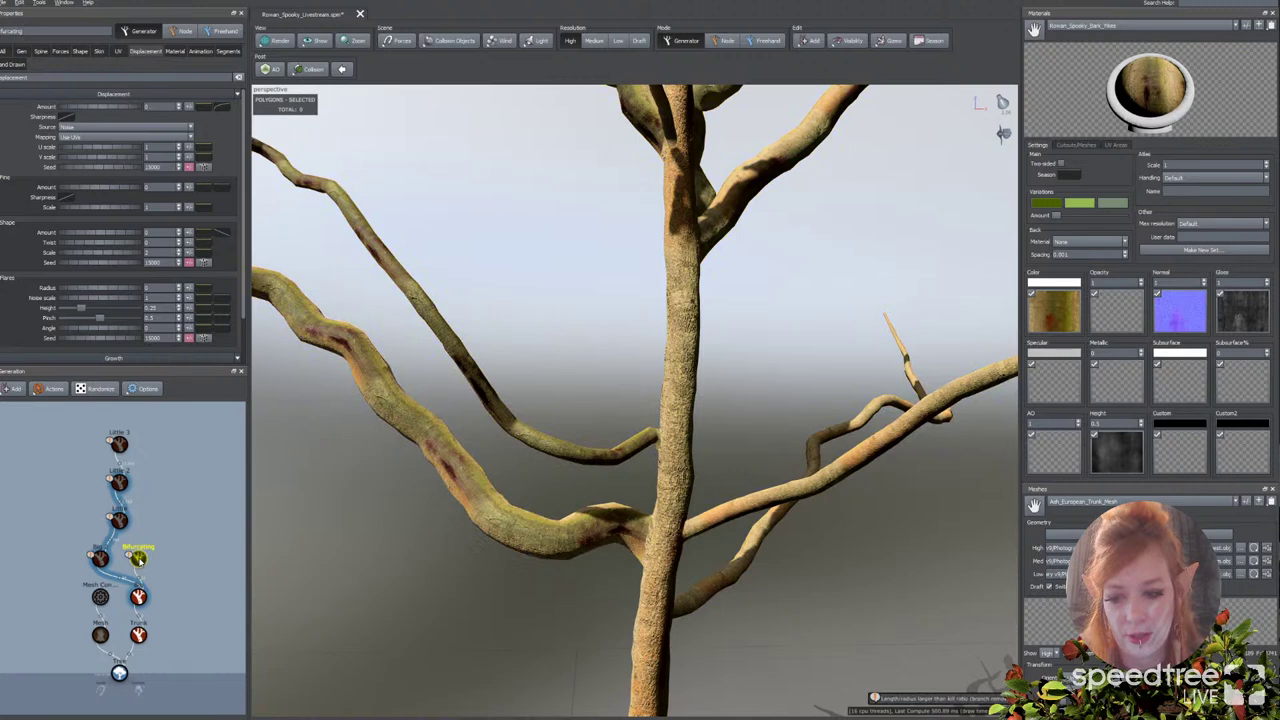
pyautogui.click(100, 557)
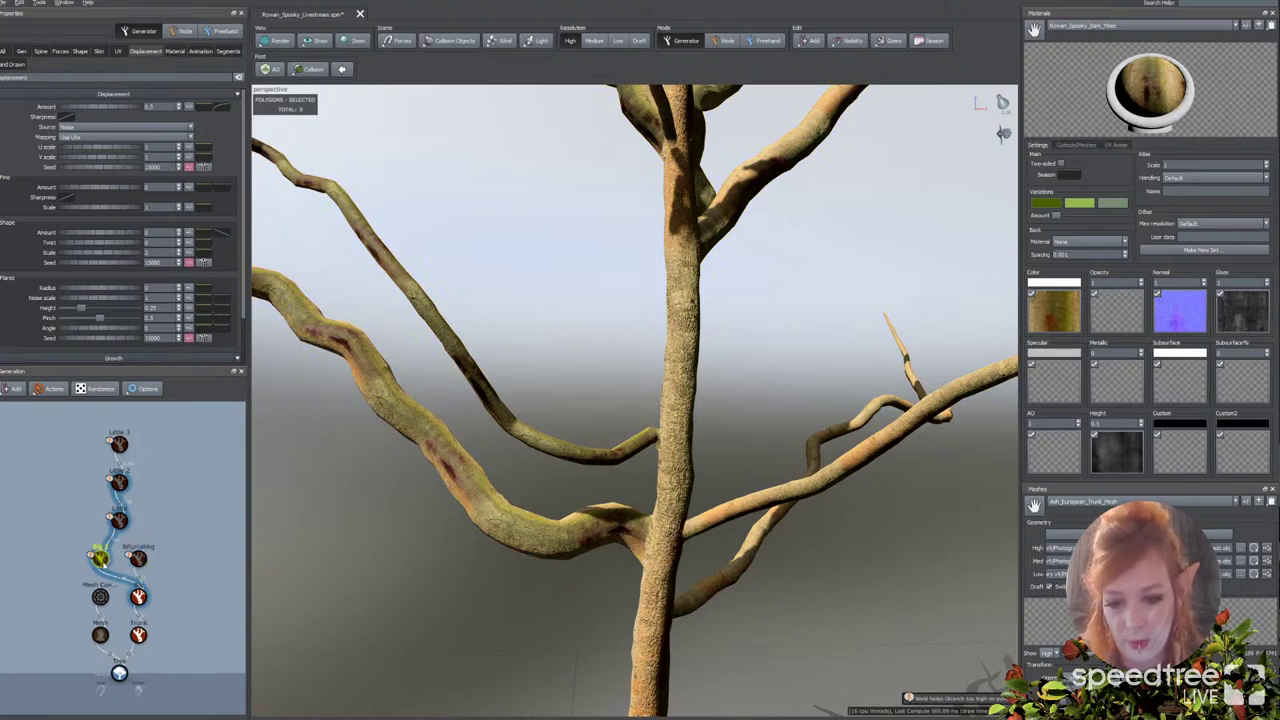
pyautogui.click(98, 51)
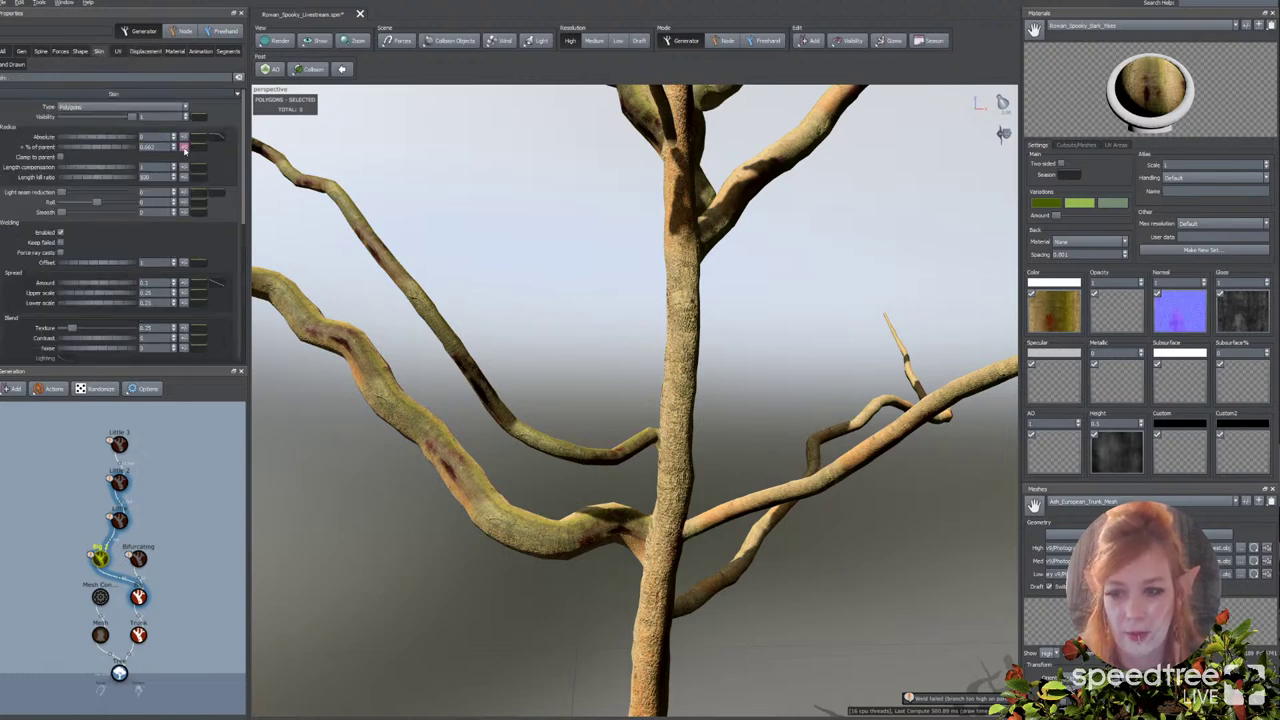
pyautogui.click(184, 149)
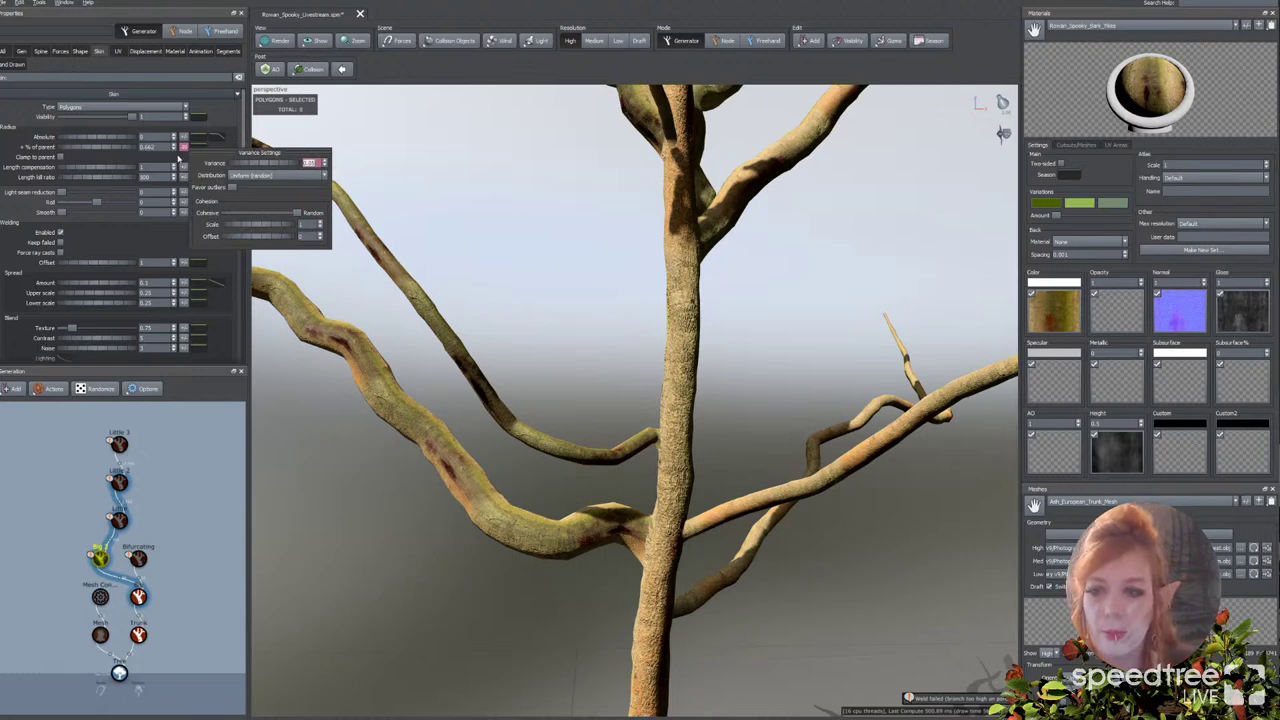
pyautogui.click(527, 512)
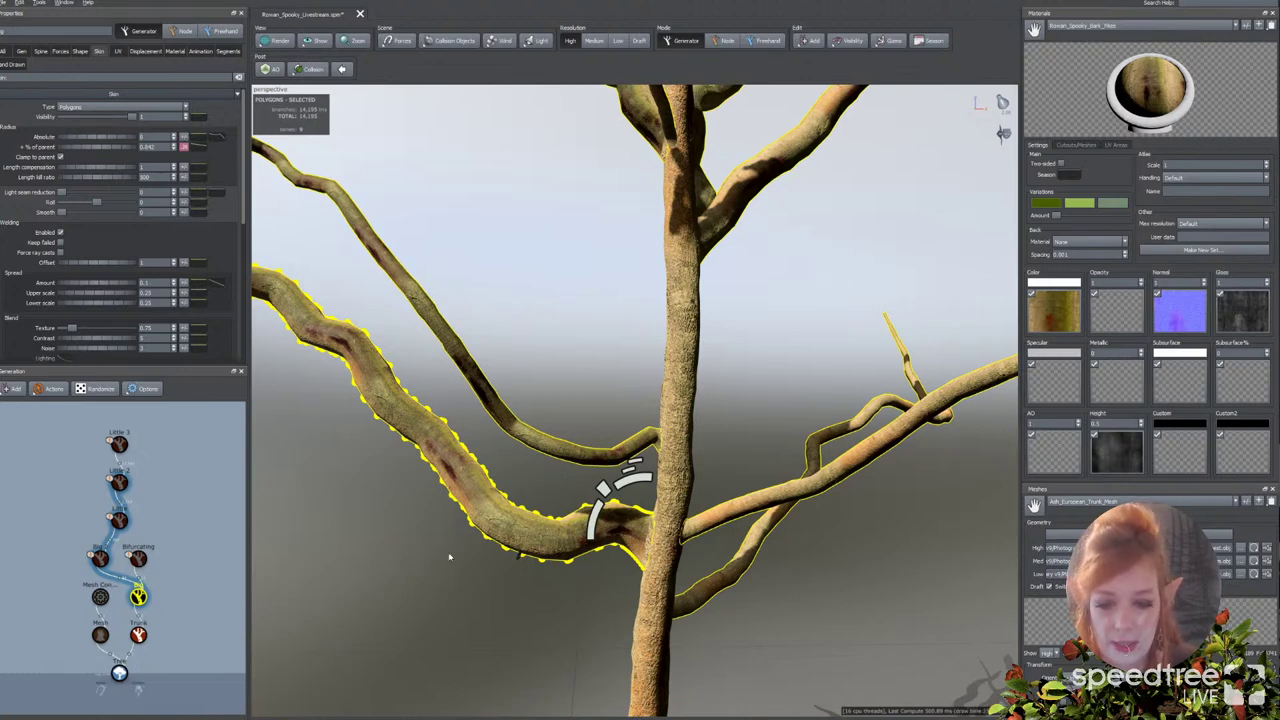
pyautogui.click(100, 558)
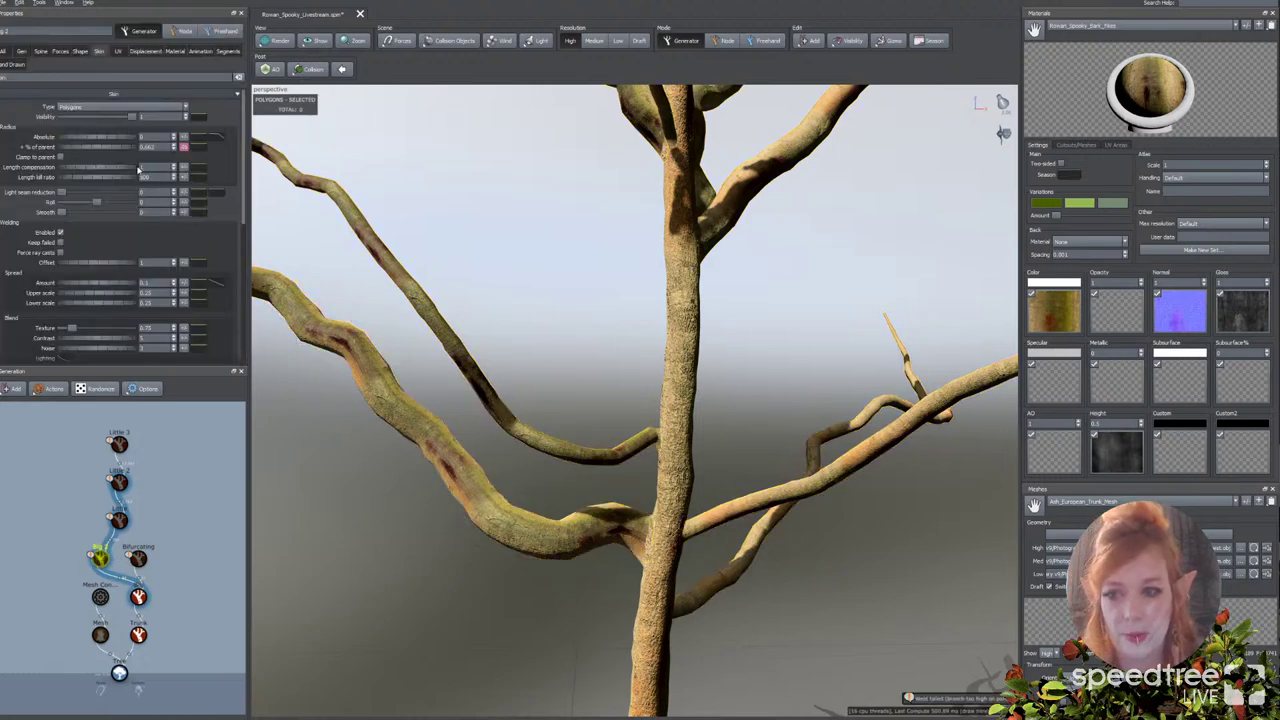
pyautogui.press('Return')
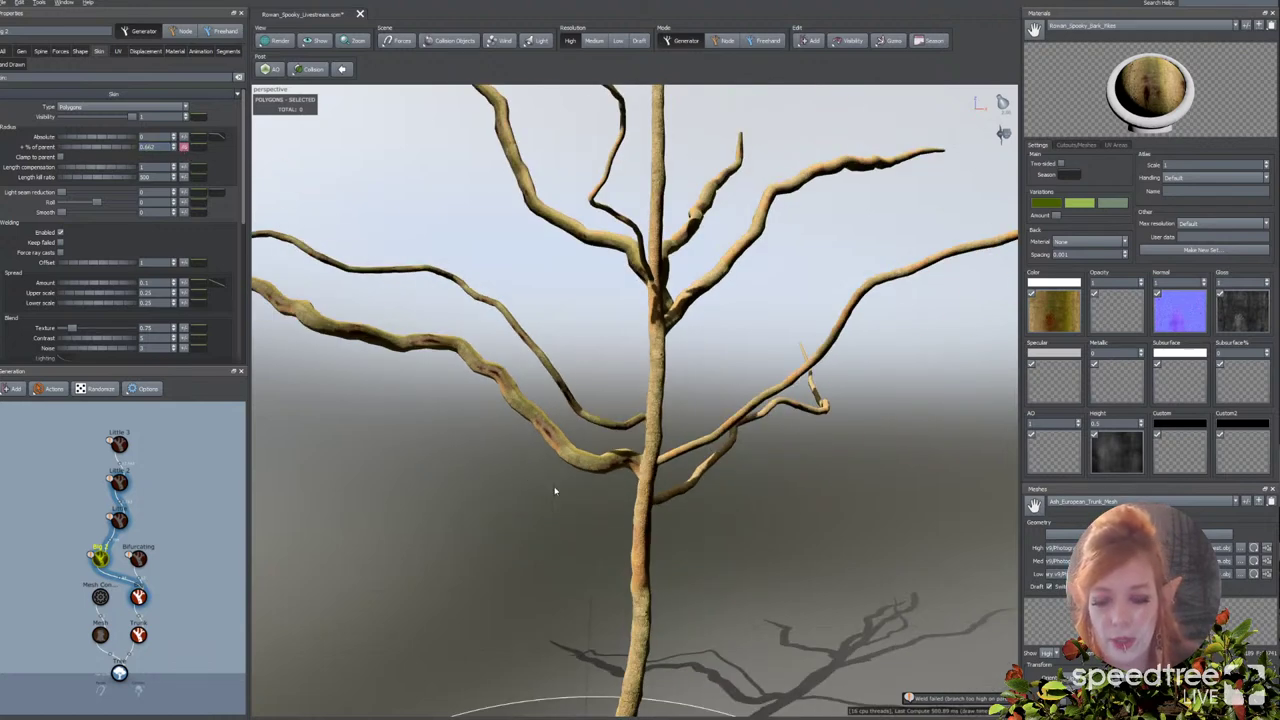
pyautogui.click(138, 558)
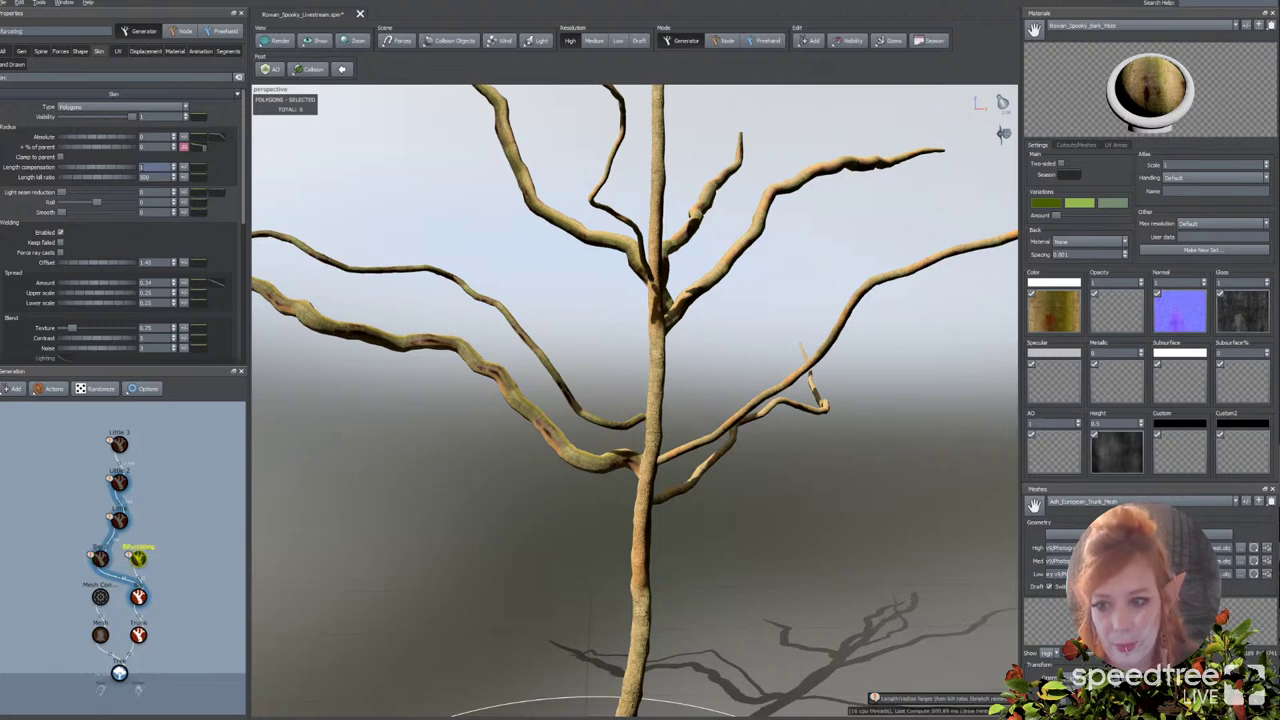
pyautogui.press('Return')
pyautogui.moveTo(446, 383); pyautogui.dragTo(432, 380)
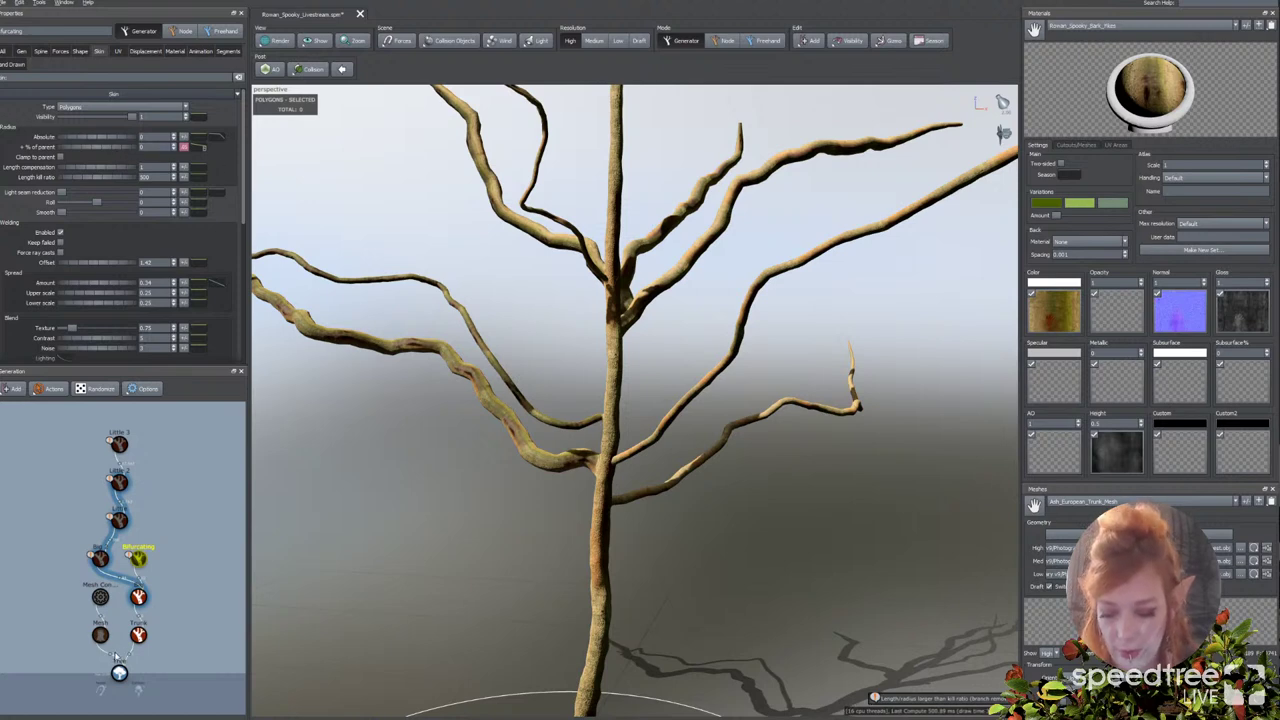
# Step: Unhide the Big 2 generator and check its branches against the big branches that carry them
pyautogui.click(100, 557)
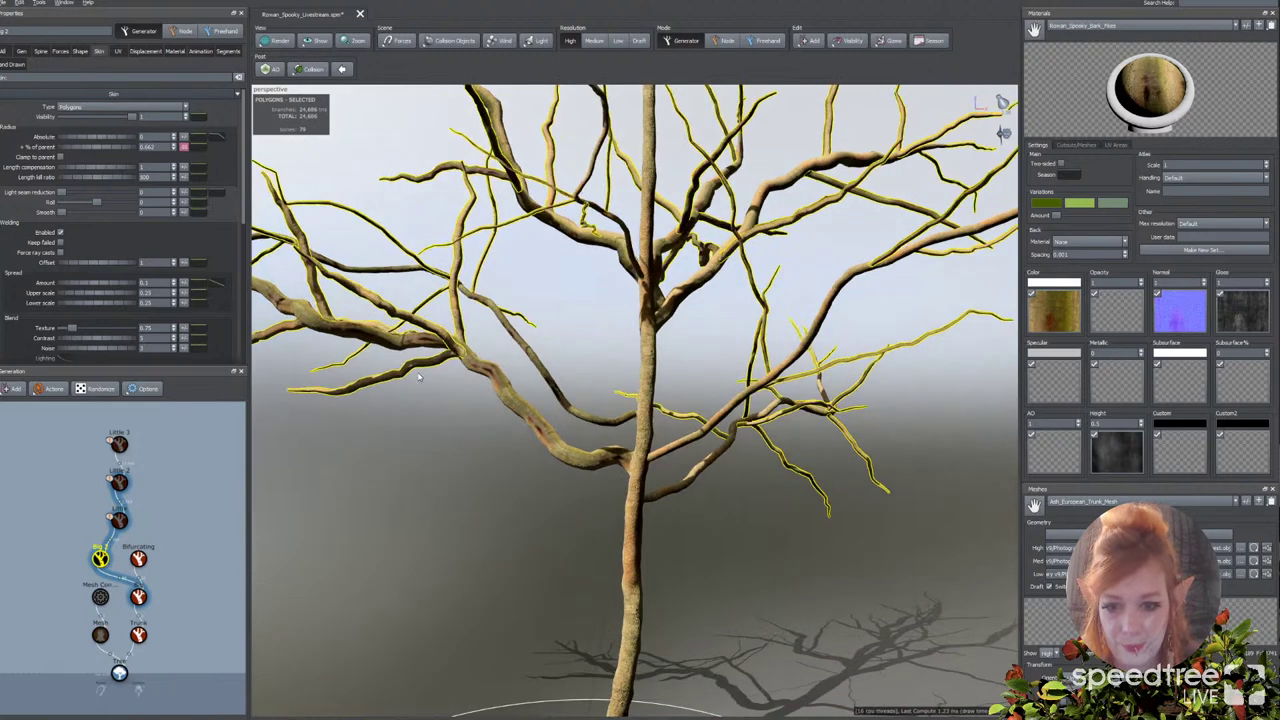
pyautogui.click(418, 377)
pyautogui.scroll(5, 418, 513)
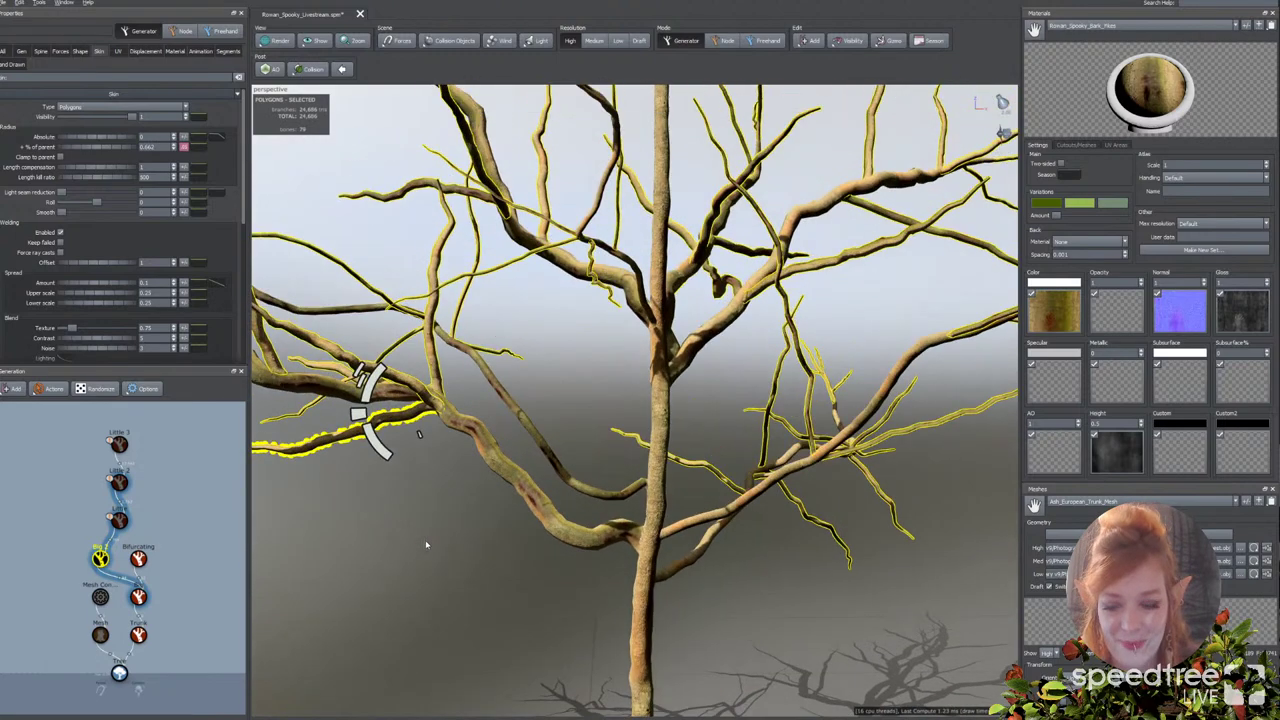
pyautogui.scroll(-5, 428, 544)
pyautogui.scroll(3, 446, 542)
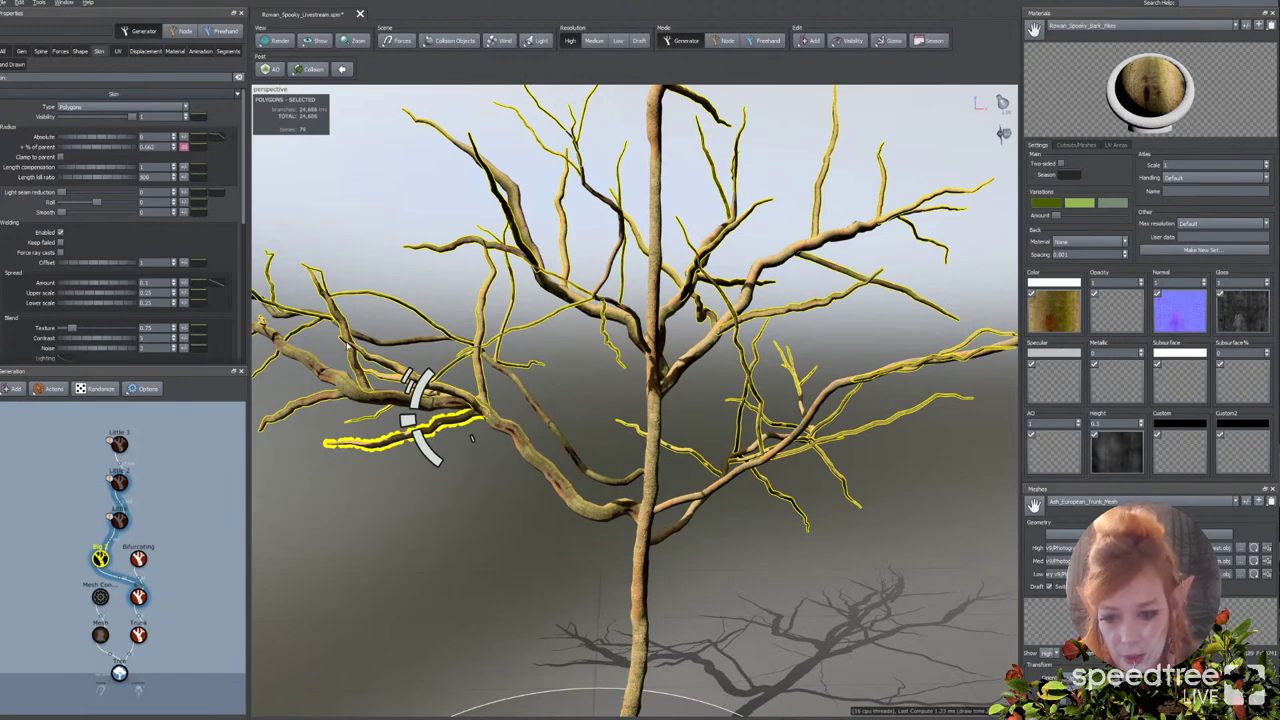
pyautogui.scroll(-2, 449, 509)
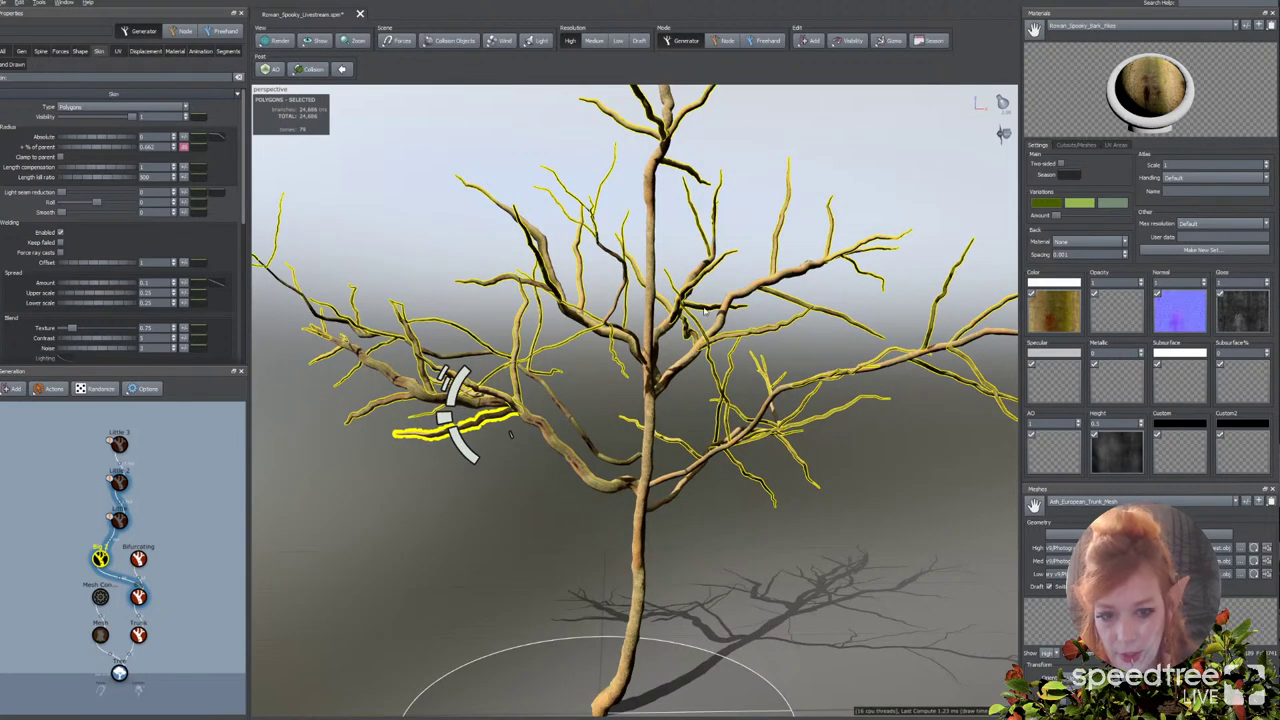
# Step: Unhide the Bifurcating generator and clear the selection
pyautogui.click(138, 558)
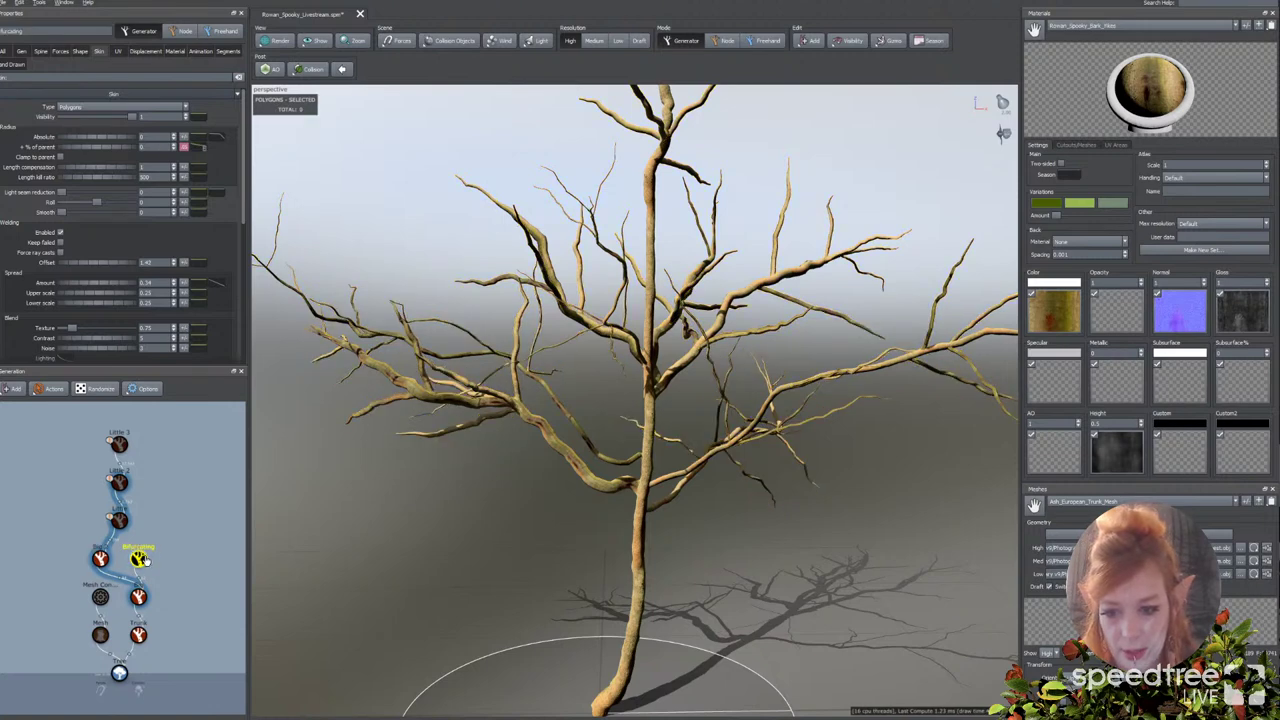
pyautogui.click(202, 527)
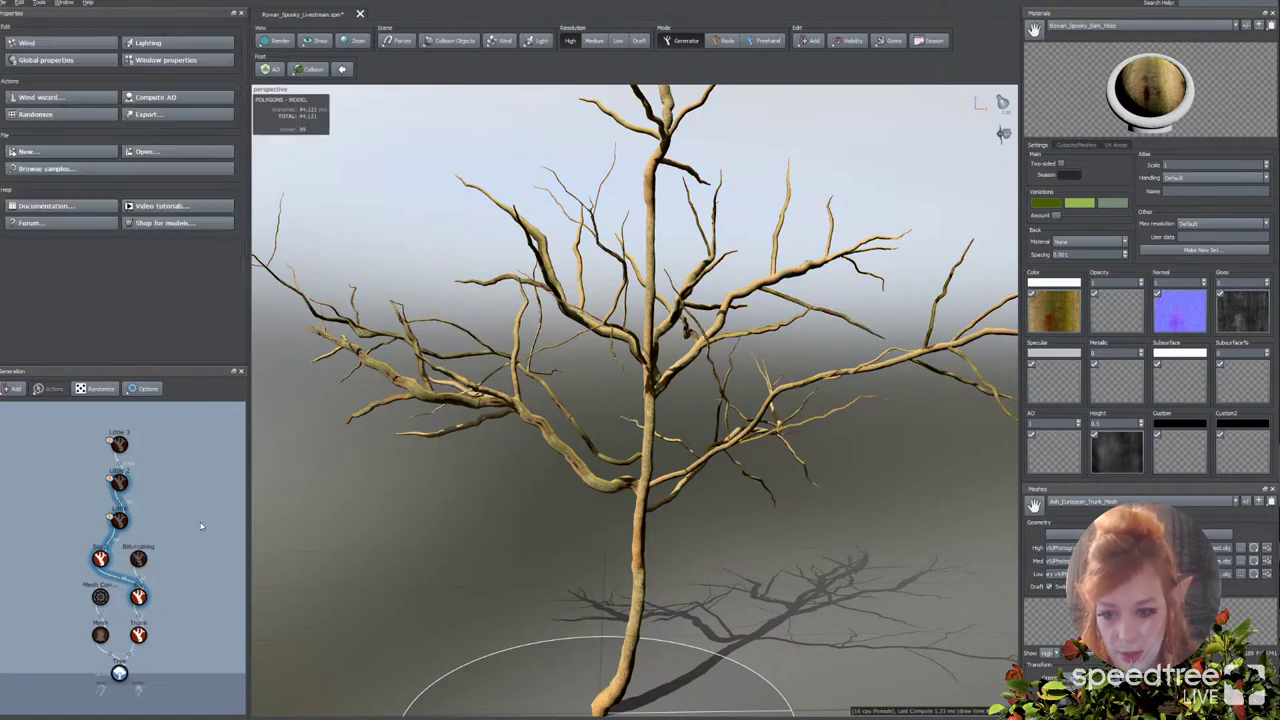
pyautogui.click(142, 560)
pyautogui.click(180, 531)
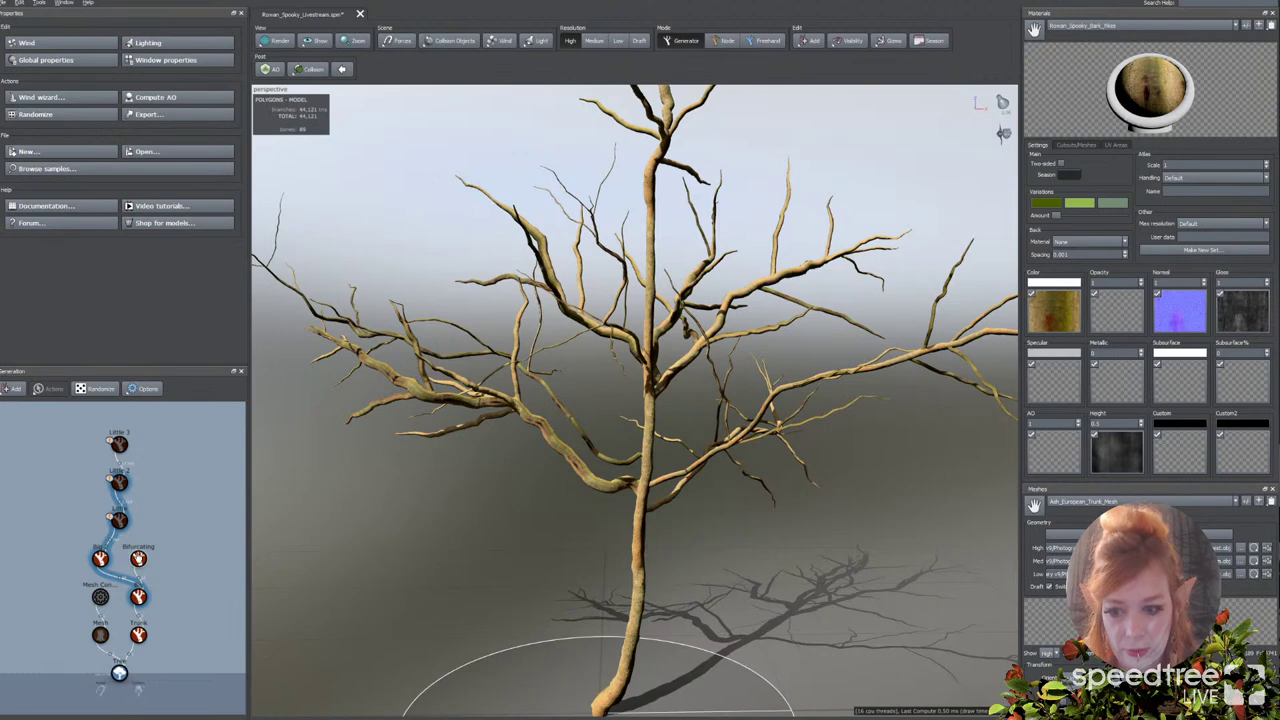
# Step: Set the Bifurcating branches' absolute skin radius to 0.15, clamp it to the parent and check the branches from around the tree
pyautogui.click(138, 558)
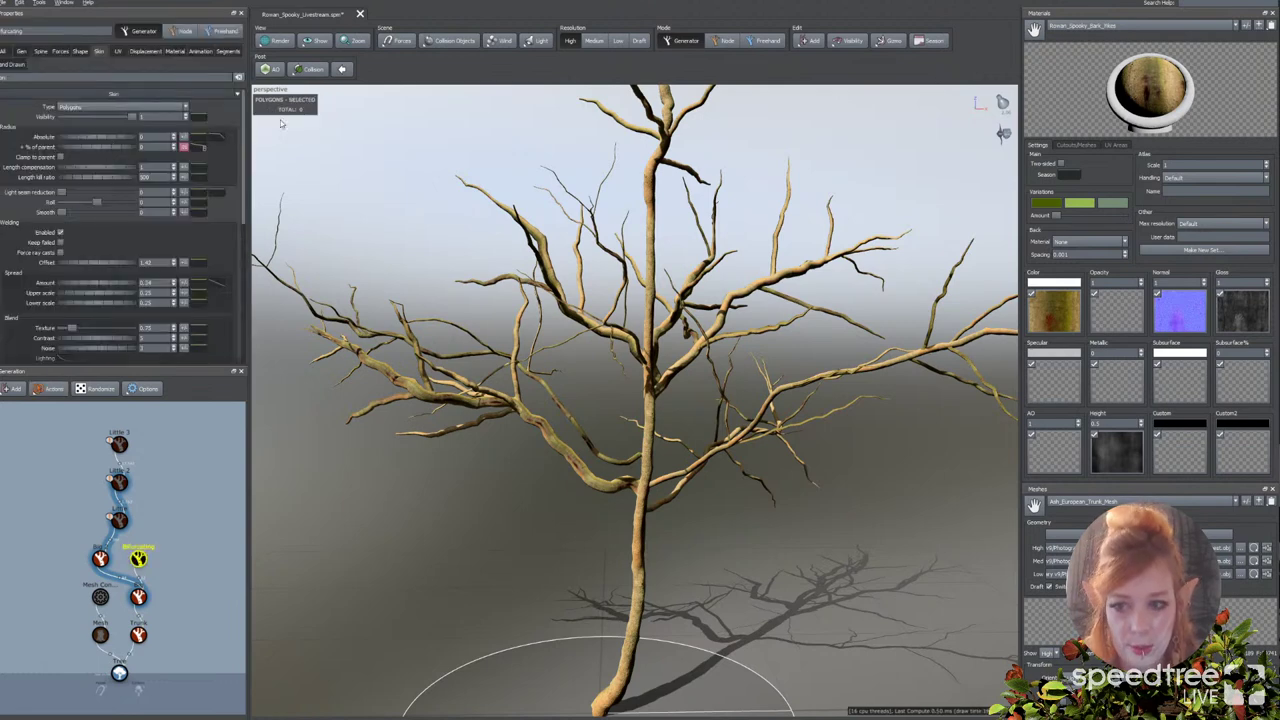
pyautogui.moveTo(96, 138); pyautogui.dragTo(107, 139)
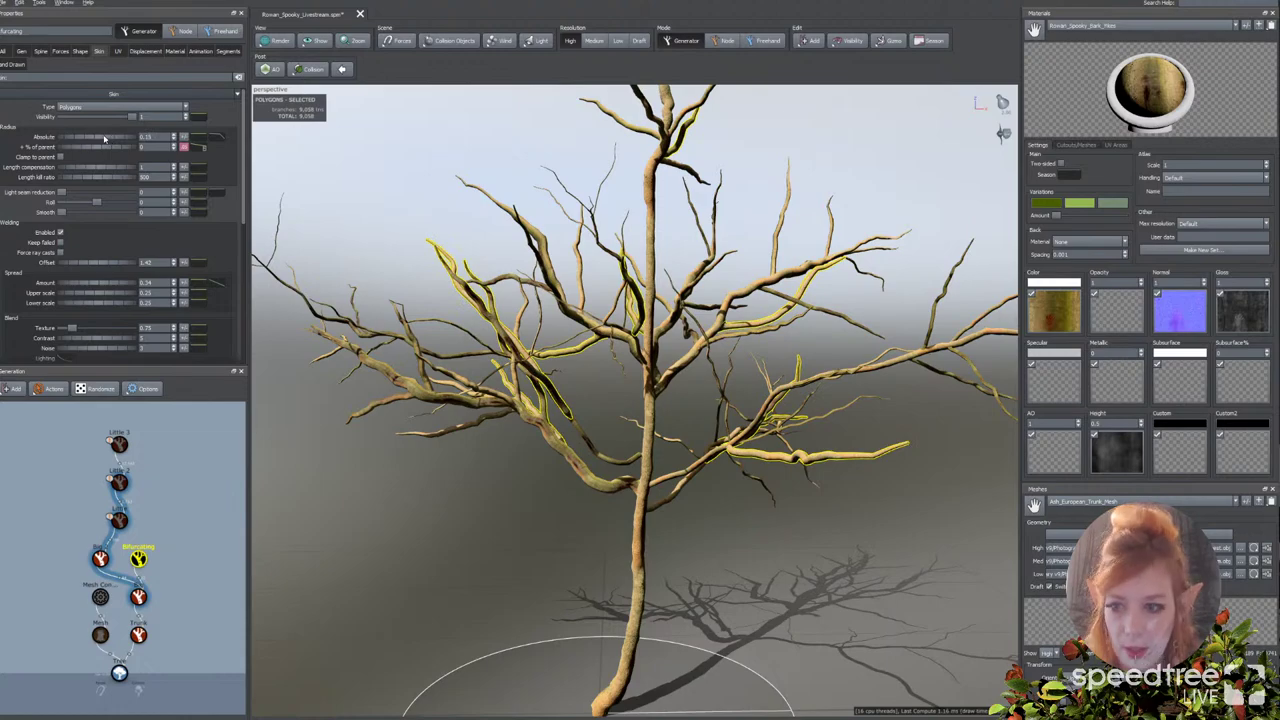
pyautogui.click(62, 157)
pyautogui.moveTo(690, 408); pyautogui.dragTo(620, 443)
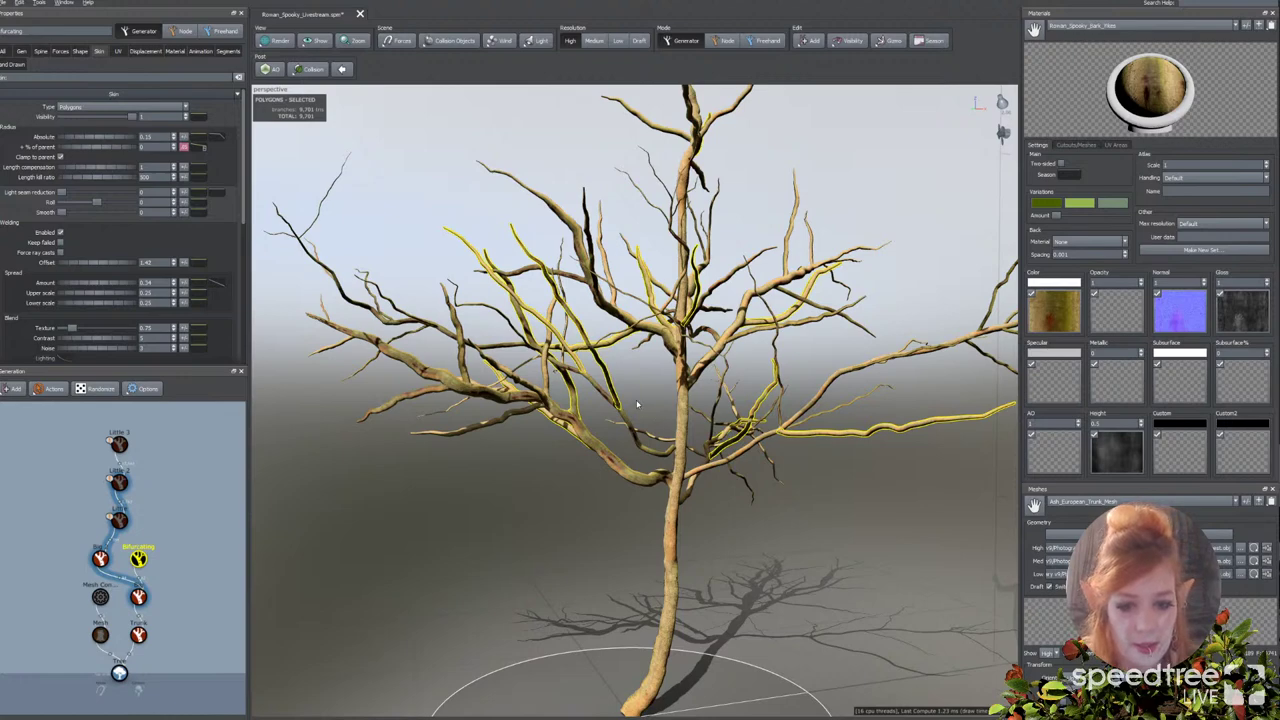
pyautogui.moveTo(637, 404)
pyautogui.mouseDown()
pyautogui.moveTo(614, 374)
pyautogui.moveTo(643, 409)
pyautogui.mouseUp()
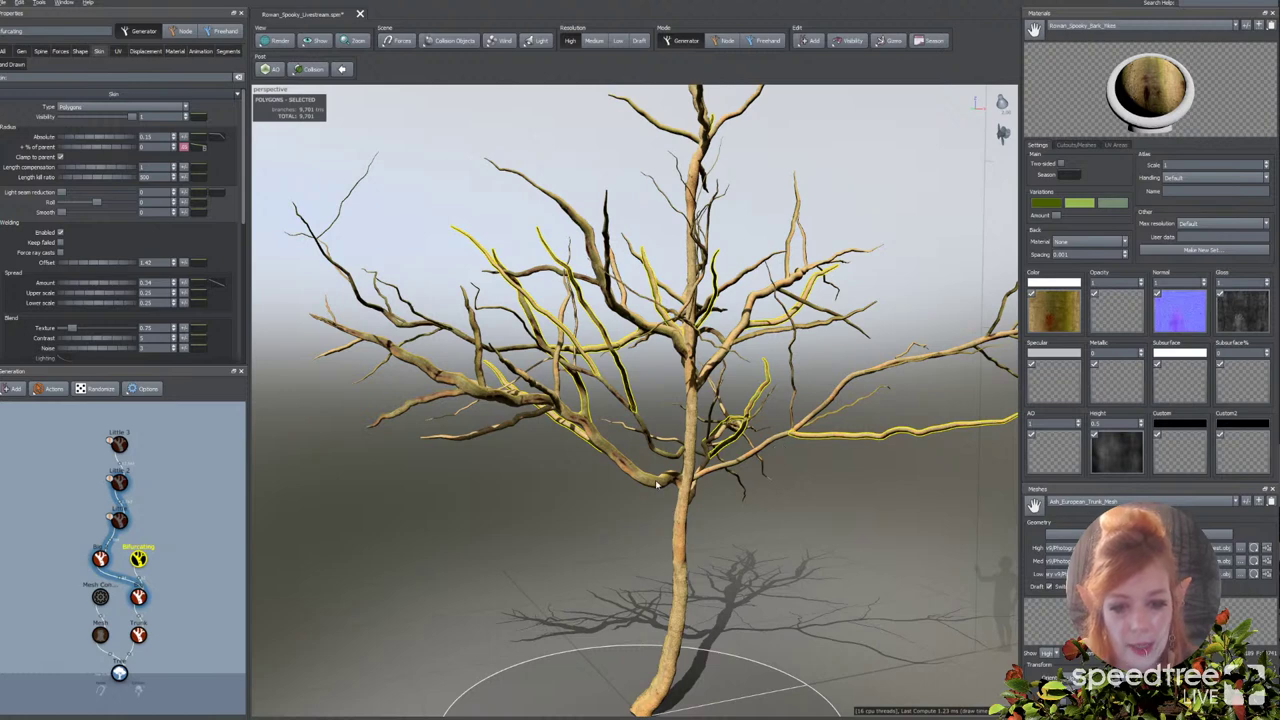
# Step: Examine the parent-percentage curve and the absolute radius profile of the Big 2 branches' skin
pyautogui.click(541, 418)
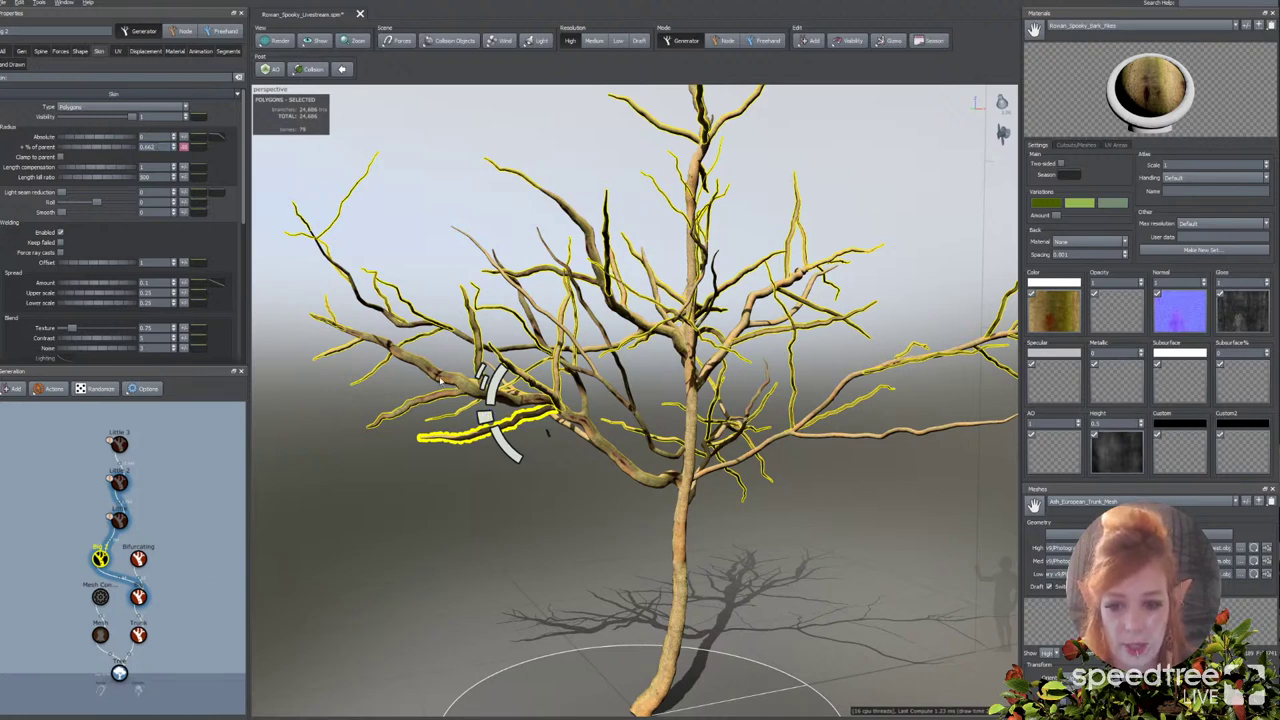
pyautogui.click(201, 149)
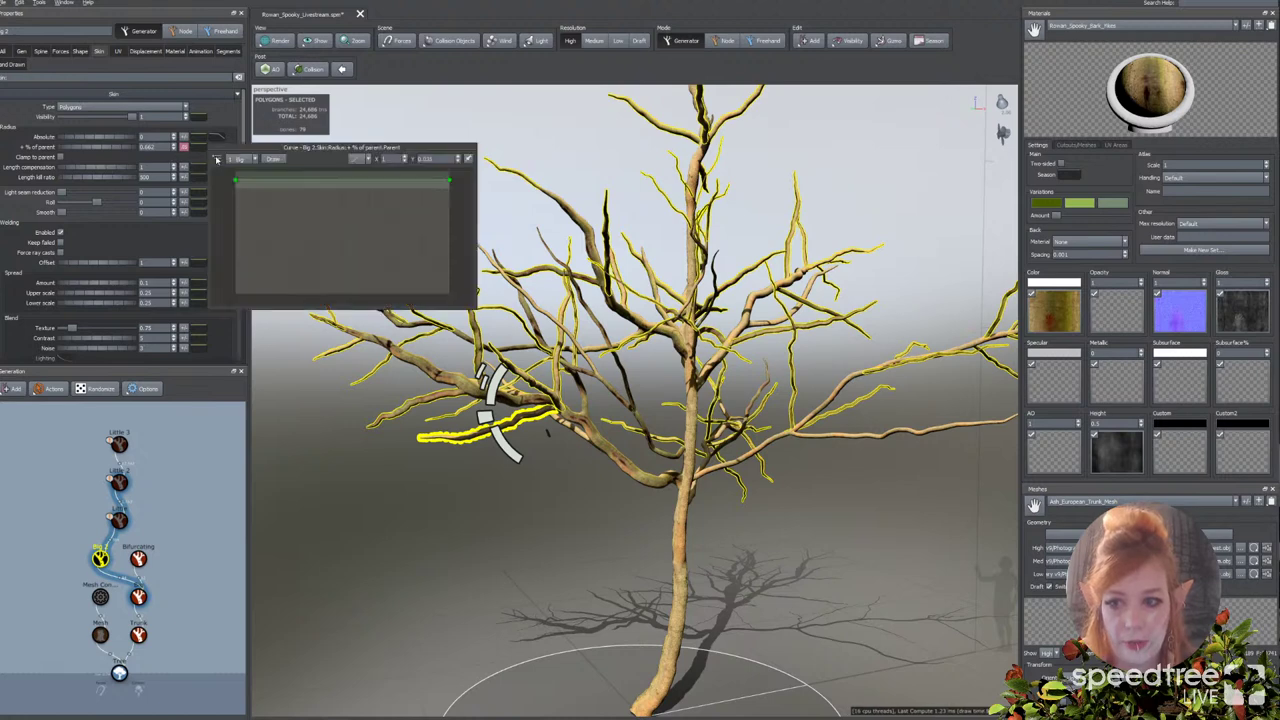
pyautogui.click(217, 160)
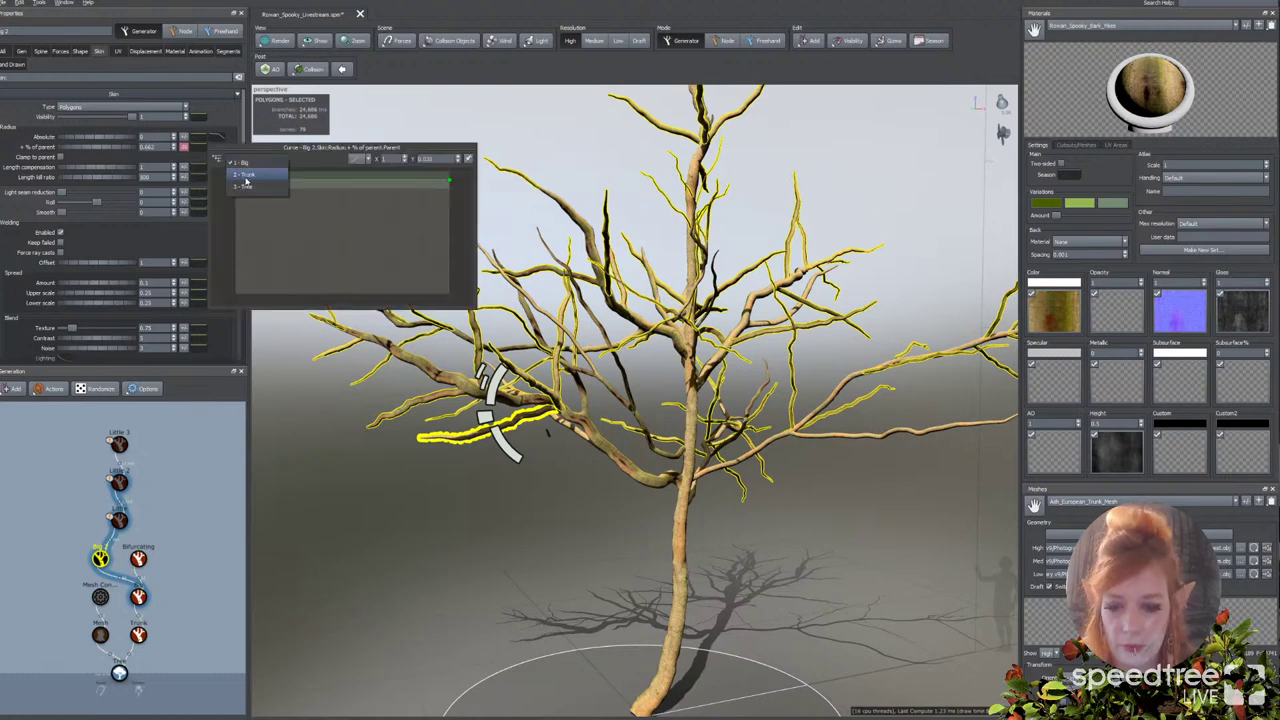
pyautogui.click(450, 184)
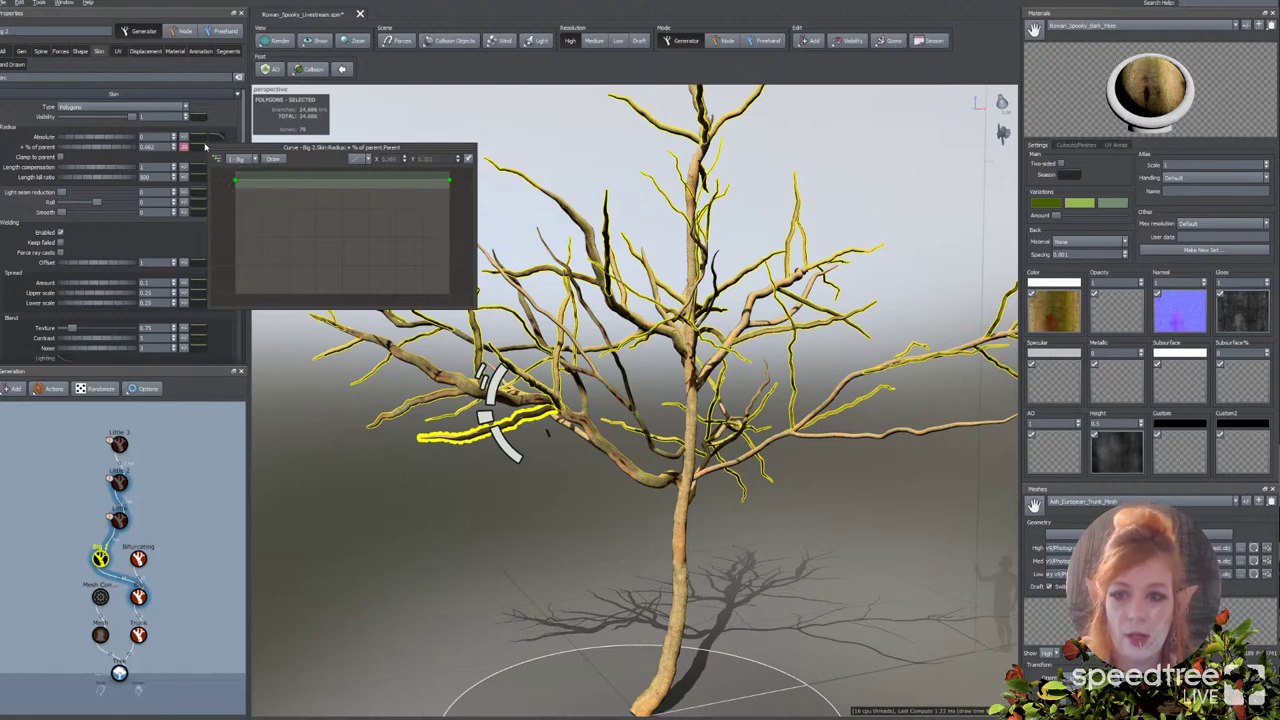
pyautogui.click(220, 137)
pyautogui.click(220, 137)
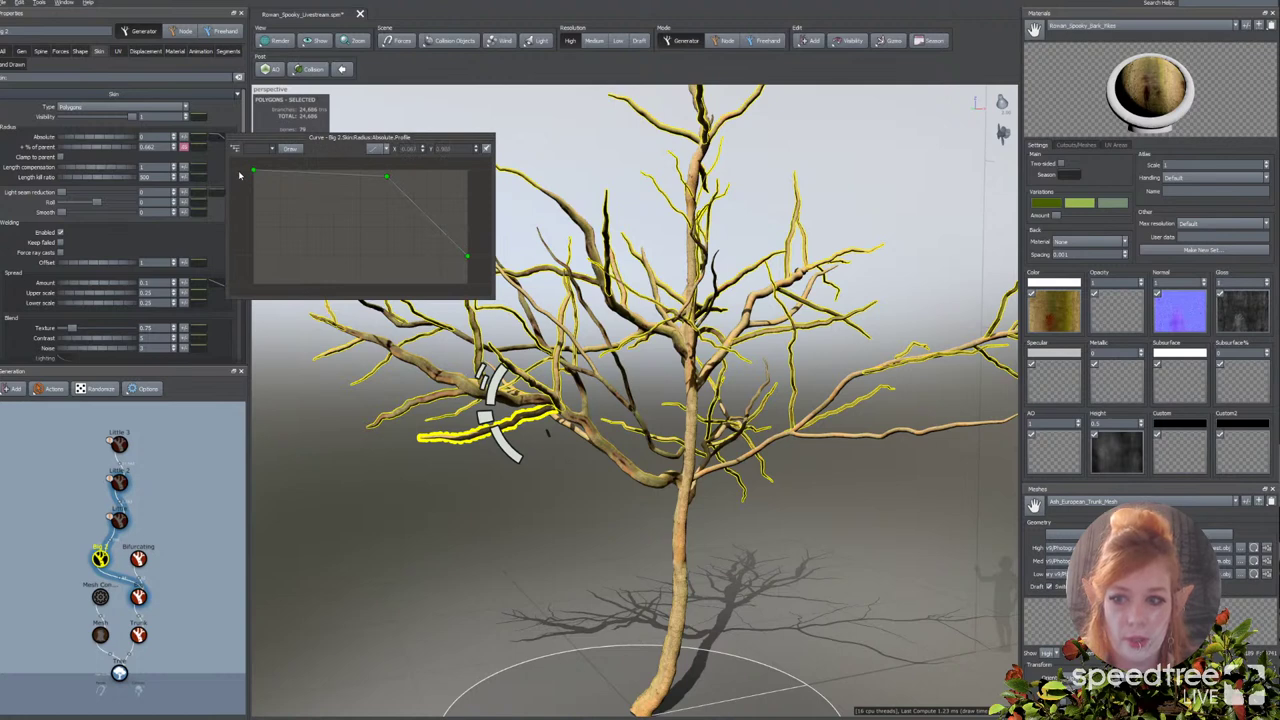
# Step: Check the variance of the Big 2 spine length relative to the parent, and clear the selection
pyautogui.click(40, 51)
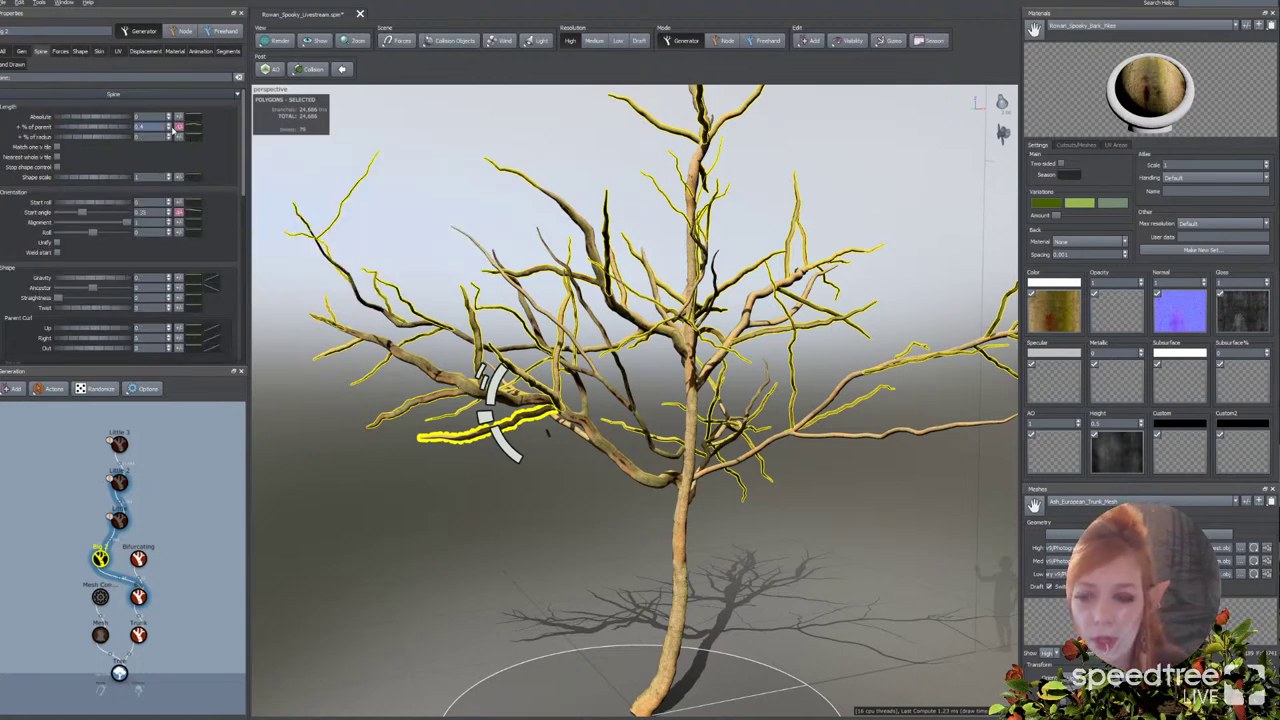
pyautogui.click(179, 127)
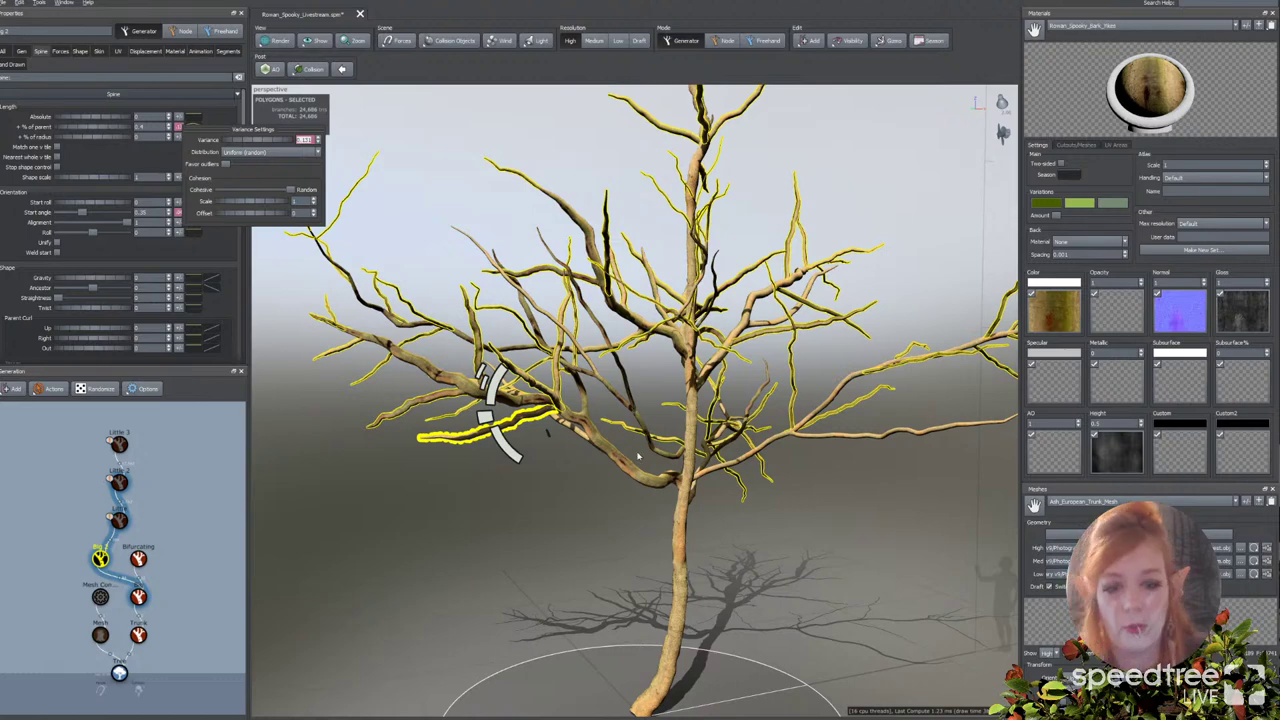
pyautogui.moveTo(552, 482)
pyautogui.mouseDown()
pyautogui.moveTo(507, 474)
pyautogui.moveTo(563, 486)
pyautogui.mouseUp()
pyautogui.click(557, 478)
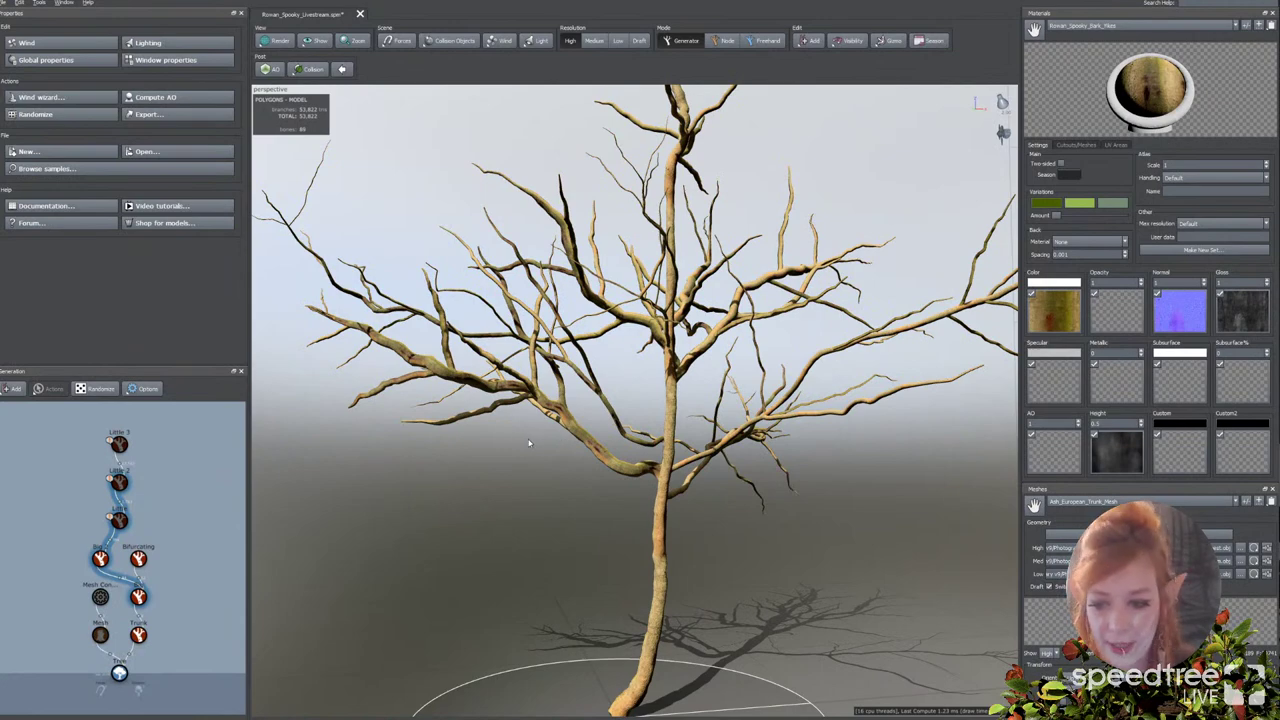
# Step: Apply the Ash_European_Bark_1 material to the big branches and check it where the lowest branch meets the trunk
pyautogui.scroll(10, 546, 445)
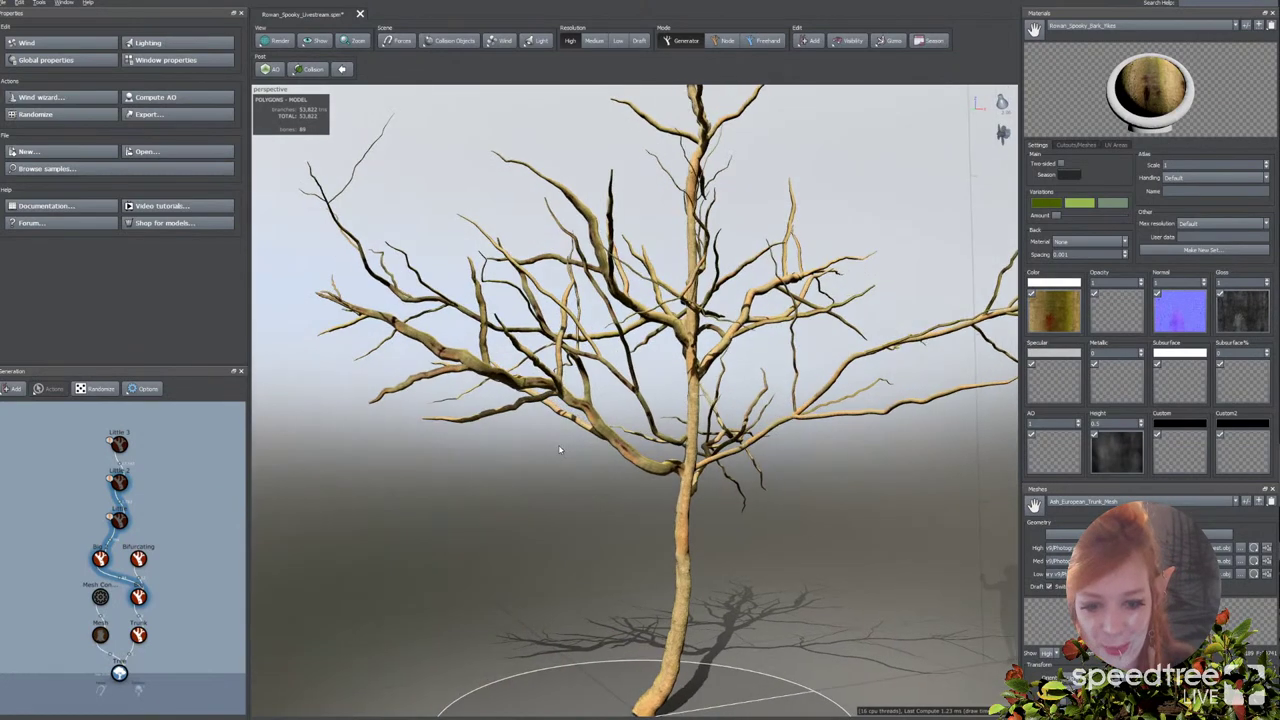
pyautogui.moveTo(665, 539); pyautogui.dragTo(661, 508, button='middle')
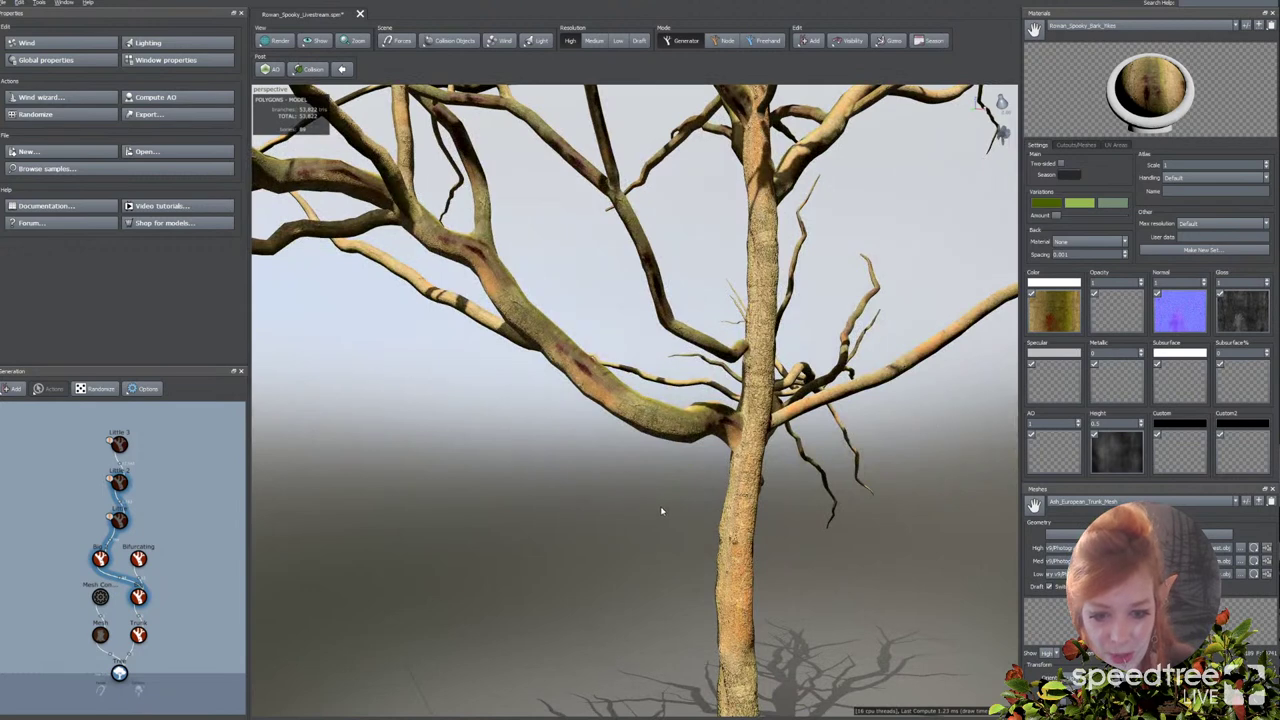
pyautogui.moveTo(546, 437); pyautogui.dragTo(550, 352)
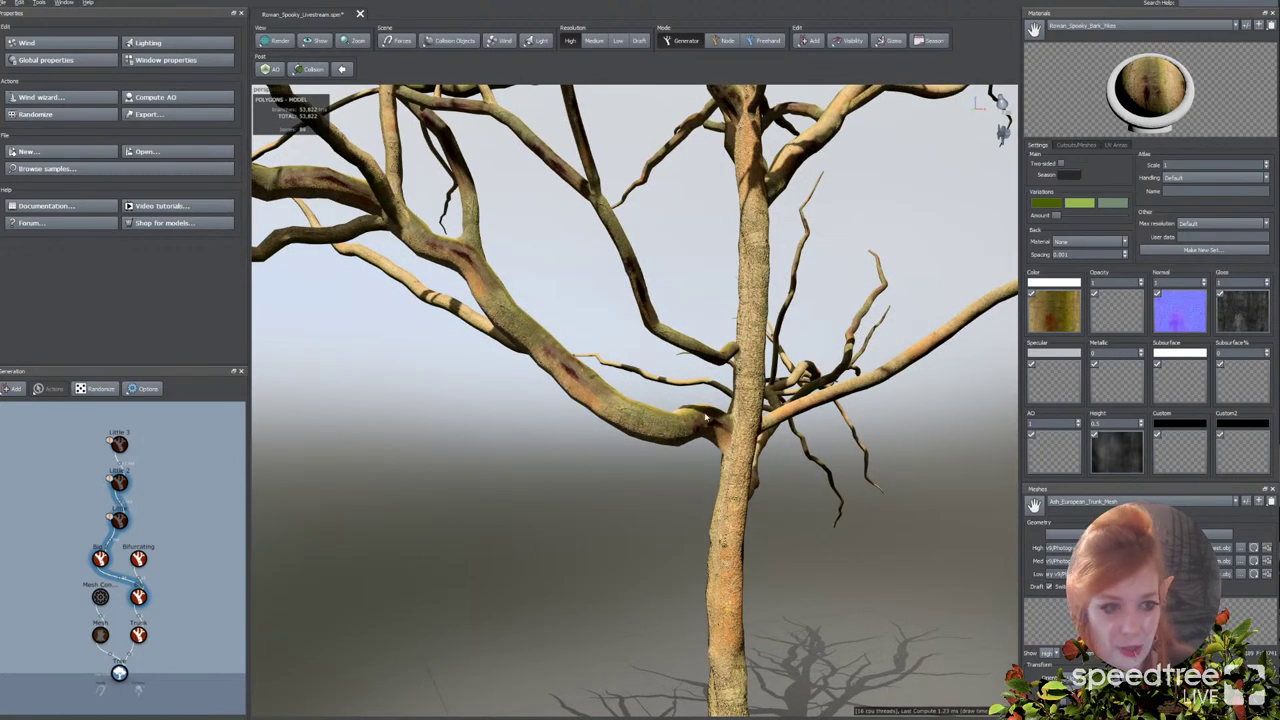
pyautogui.click(1068, 26)
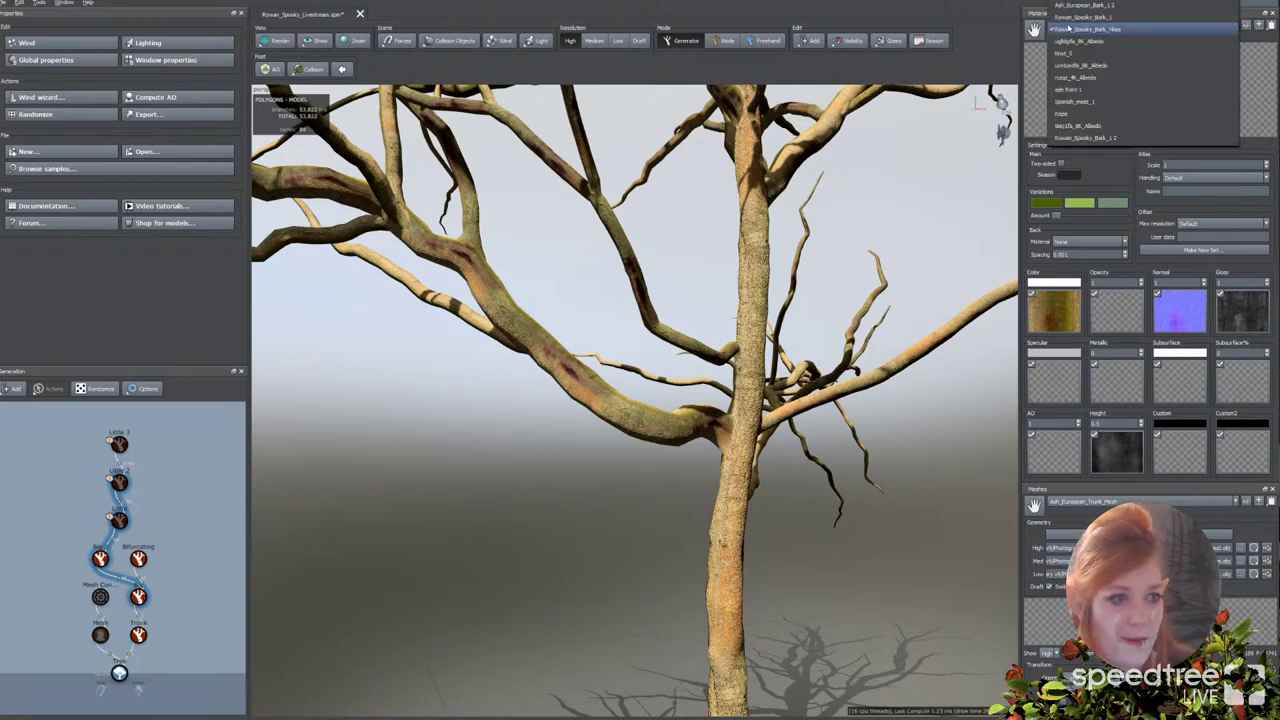
pyautogui.click(1080, 6)
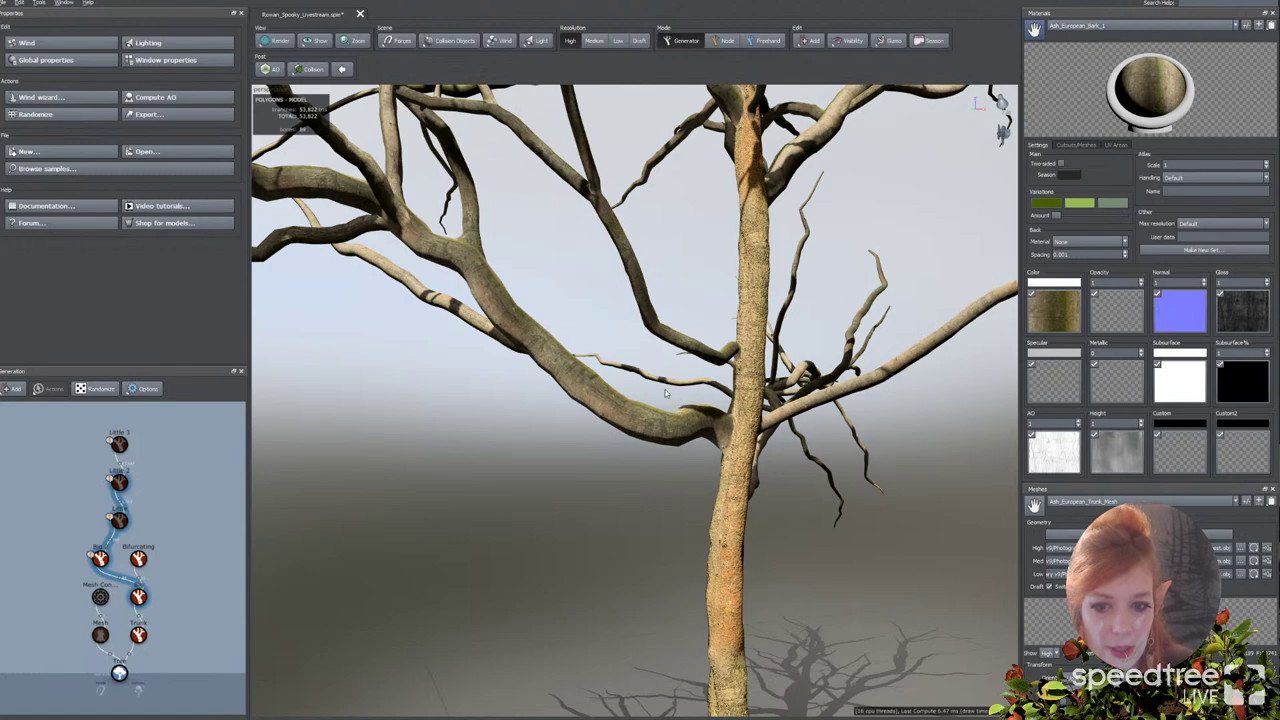
pyautogui.scroll(6, 667, 390)
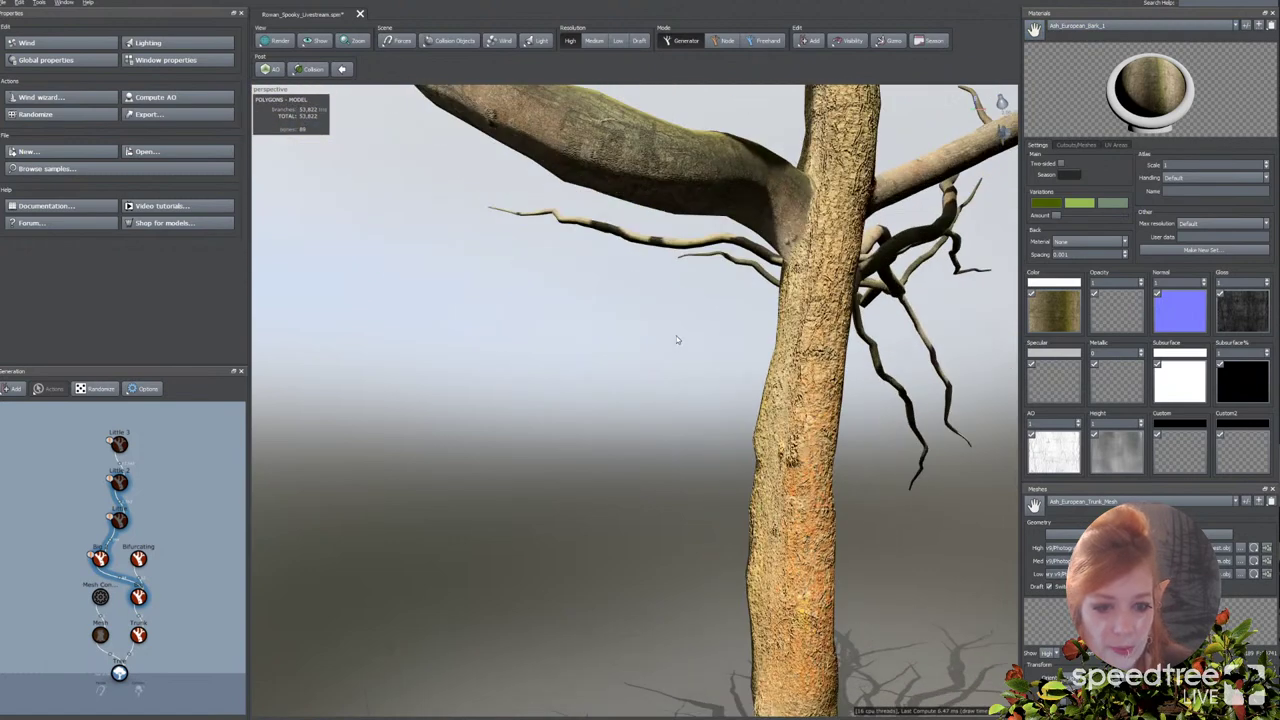
# Step: Apply the Rowan_Spooky_Bark_1 material to the big branches
pyautogui.click(1095, 25)
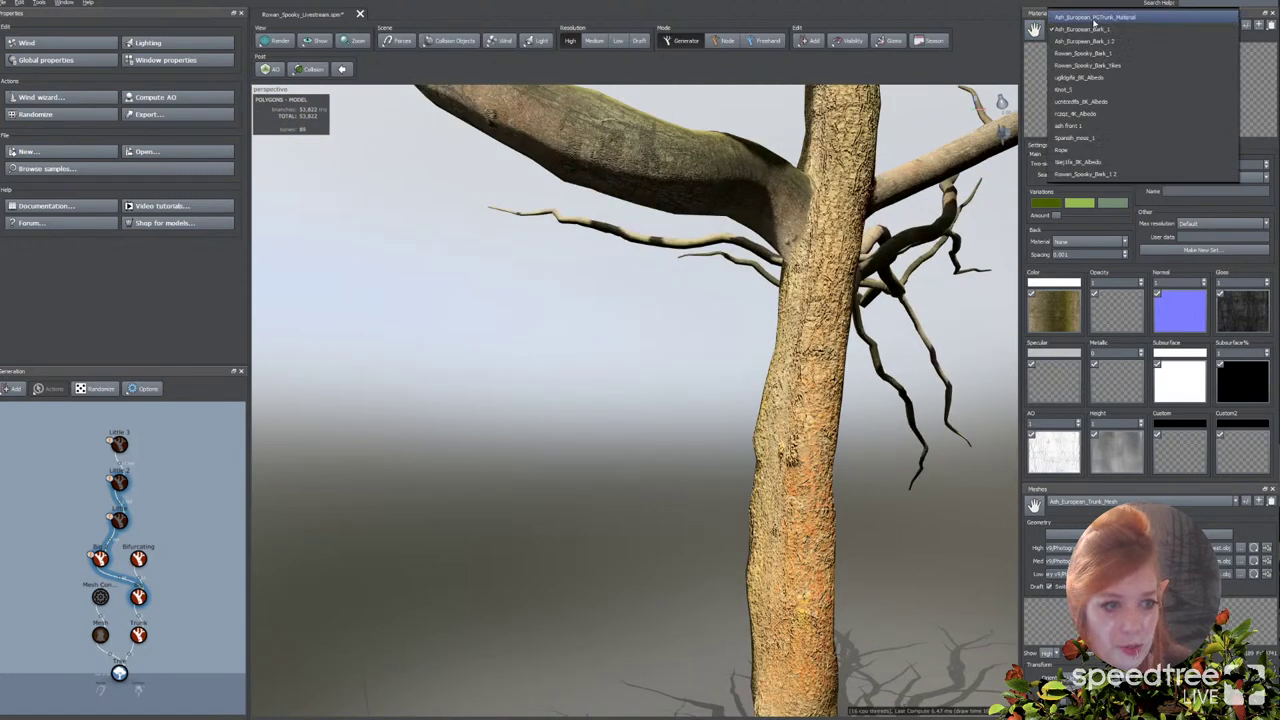
pyautogui.click(1095, 44)
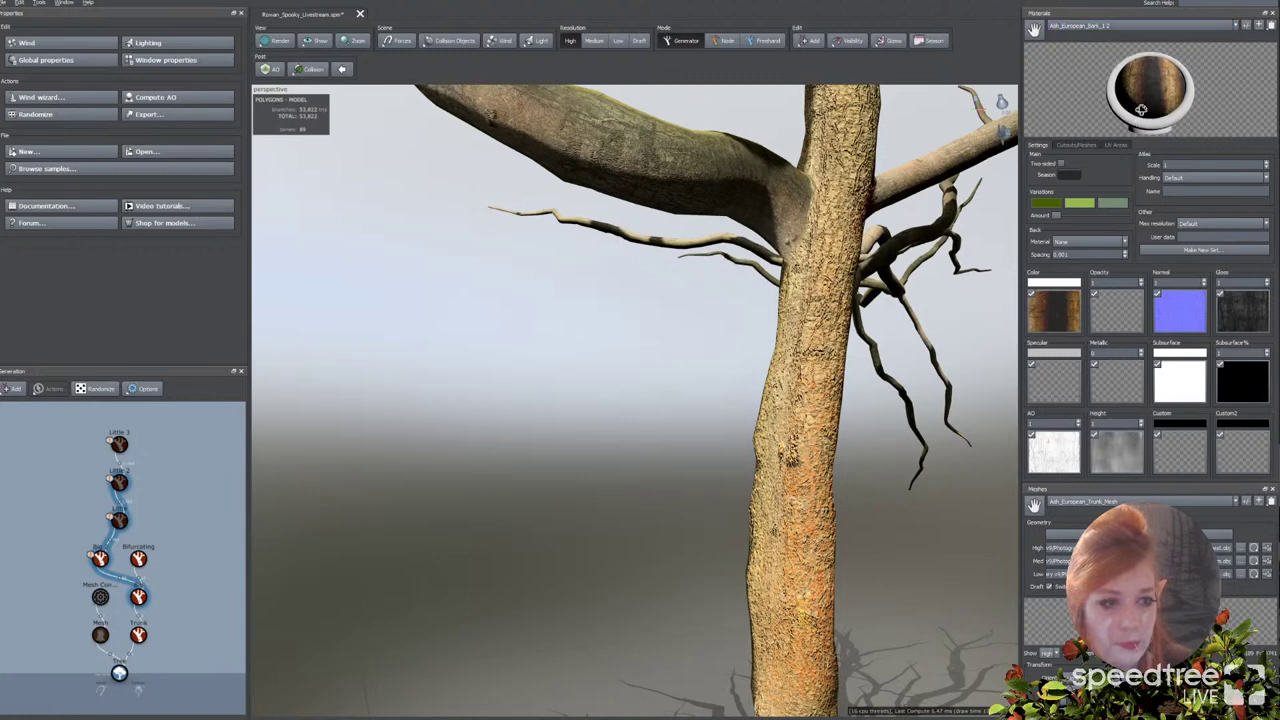
pyautogui.click(1078, 25)
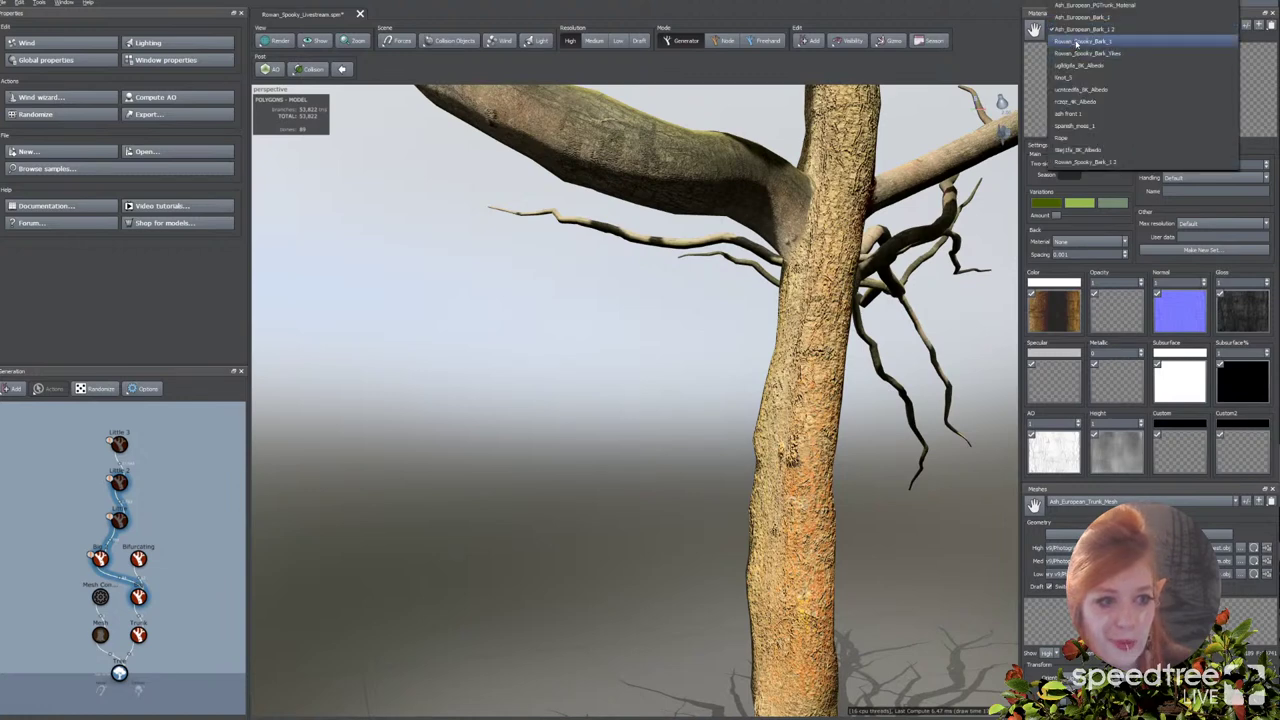
pyautogui.click(1074, 40)
pyautogui.moveTo(1033, 31); pyautogui.dragTo(748, 164)
pyautogui.moveTo(755, 264)
pyautogui.mouseDown()
pyautogui.moveTo(736, 277)
pyautogui.moveTo(747, 272)
pyautogui.mouseUp()
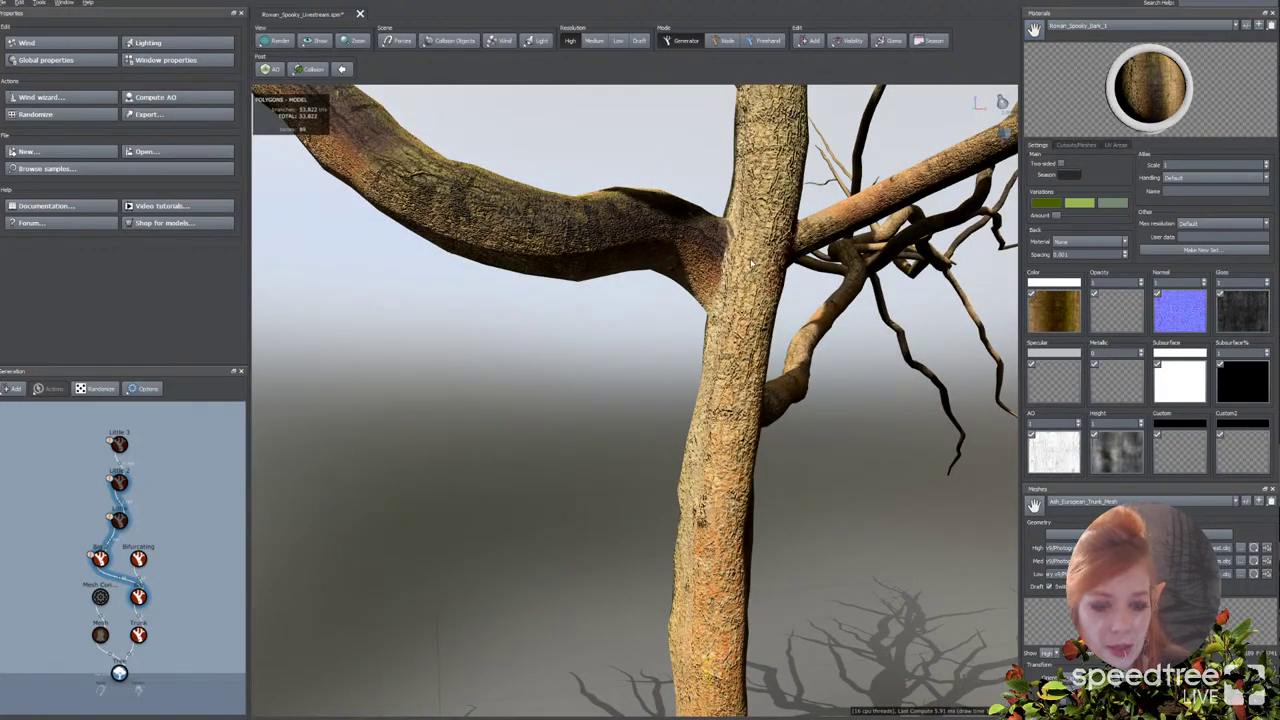
# Step: Raise the Big generator's weld spread amount to 0.55 and increase its lower scale
pyautogui.scroll(4, 708, 276)
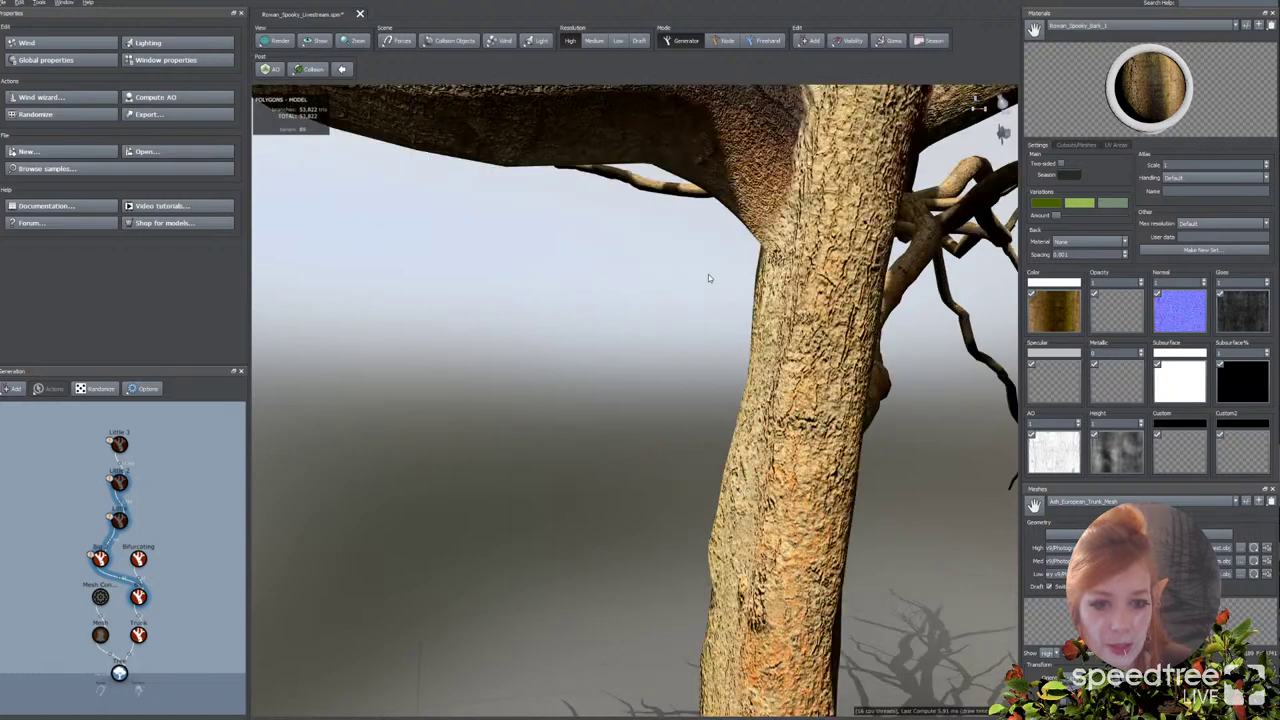
pyautogui.moveTo(740, 280); pyautogui.dragTo(580, 320, button='middle')
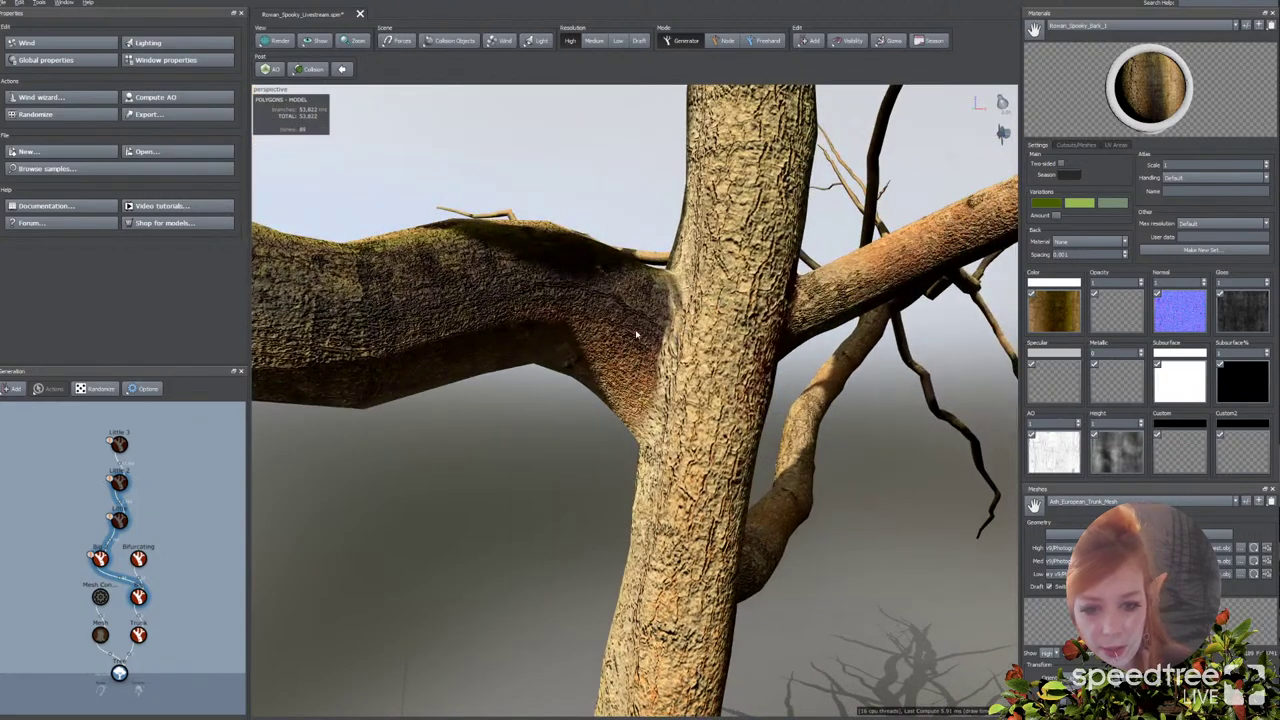
pyautogui.click(628, 325)
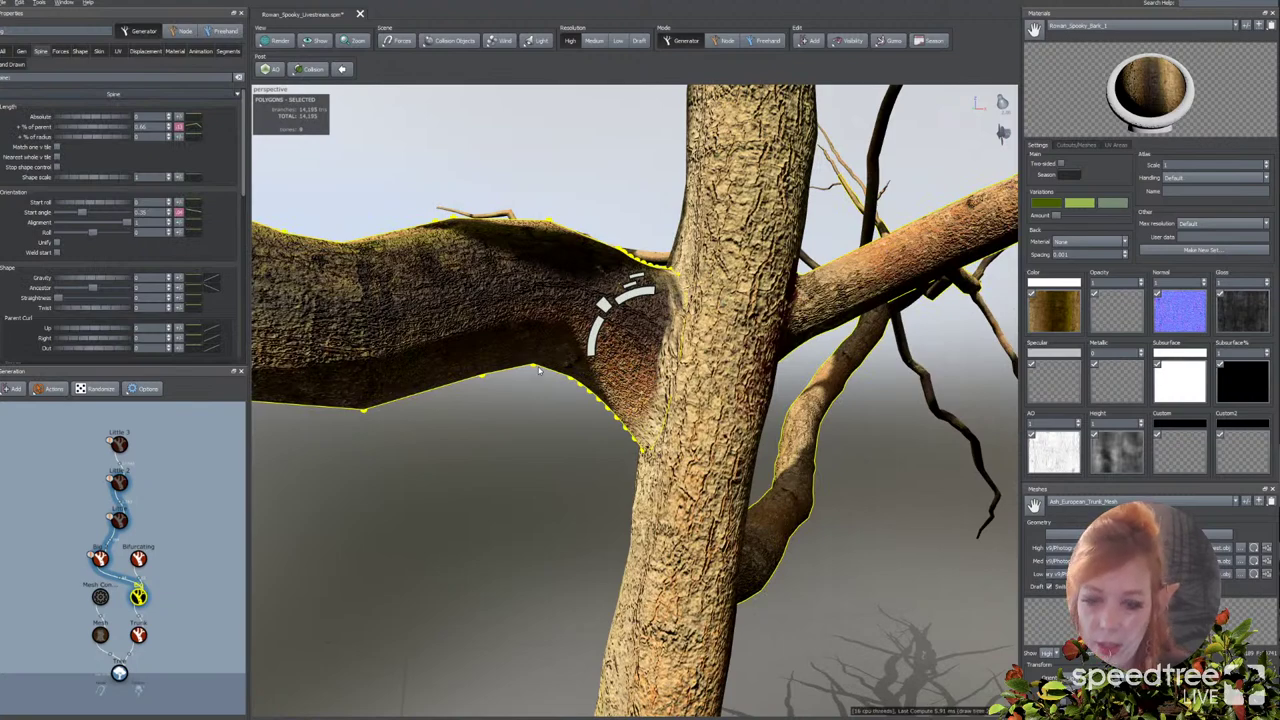
pyautogui.scroll(-8, 549, 402)
pyautogui.moveTo(554, 423); pyautogui.dragTo(552, 406)
pyautogui.scroll(6, 550, 405)
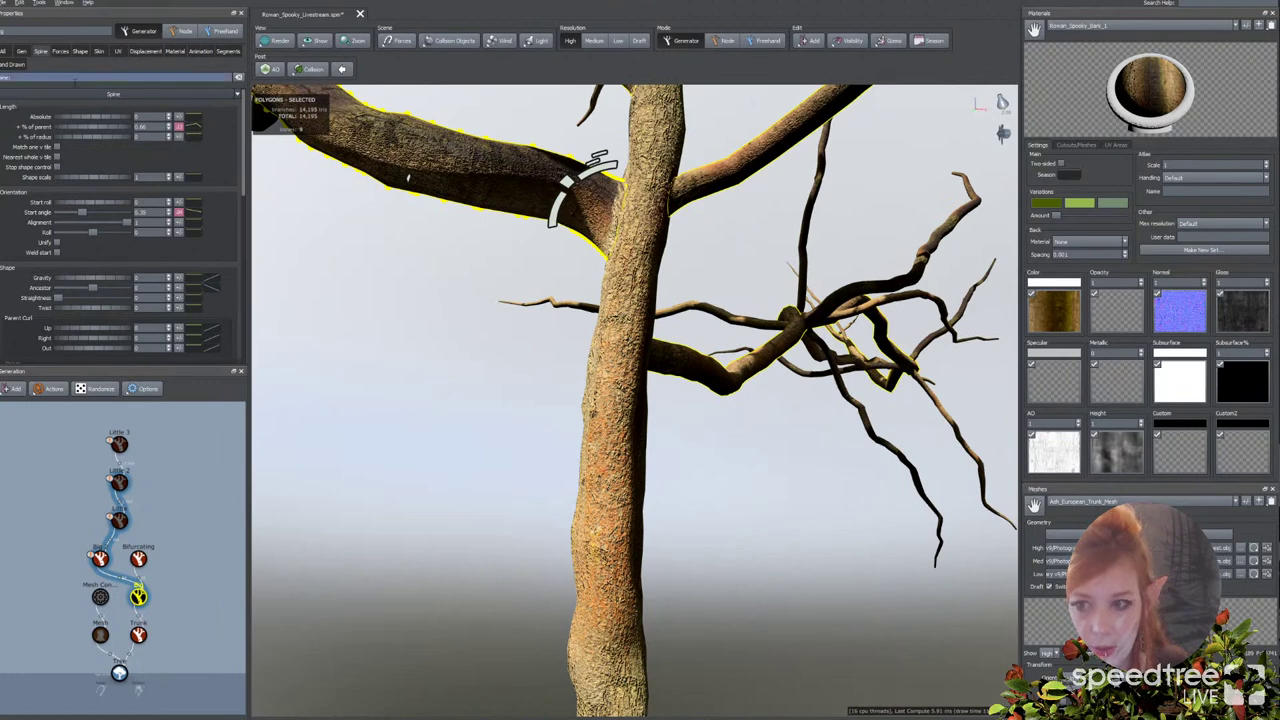
pyautogui.click(98, 51)
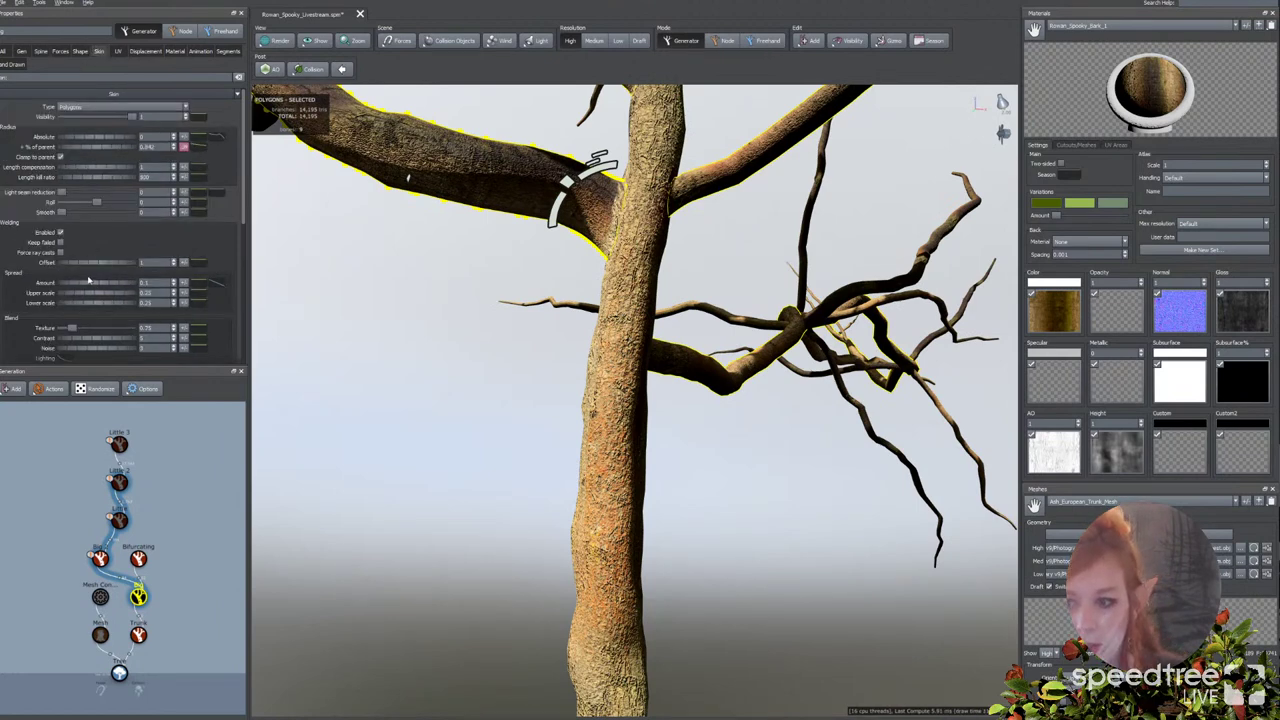
pyautogui.moveTo(100, 287); pyautogui.dragTo(123, 286)
pyautogui.moveTo(500, 232); pyautogui.dragTo(506, 236)
pyautogui.moveTo(98, 302); pyautogui.dragTo(123, 306)
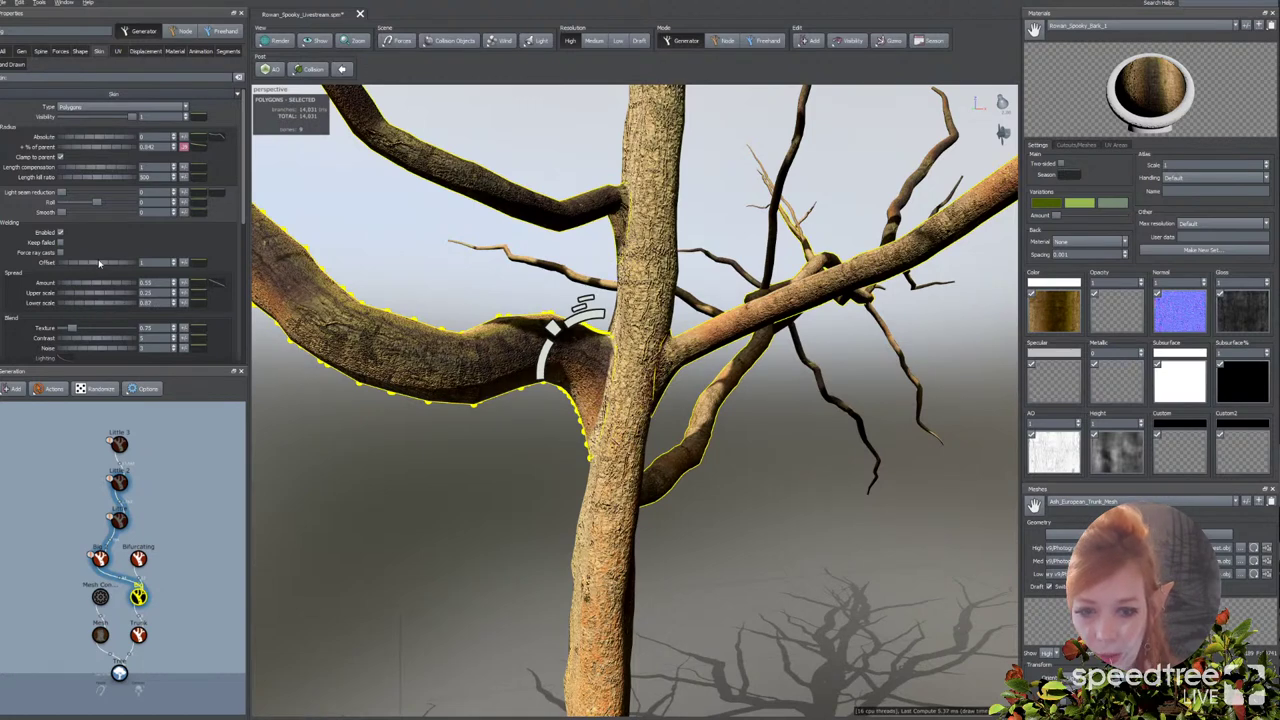
# Step: Set the big branches' weld offset to 1.55 and check the junction with the trunk
pyautogui.moveTo(99, 263); pyautogui.dragTo(128, 264)
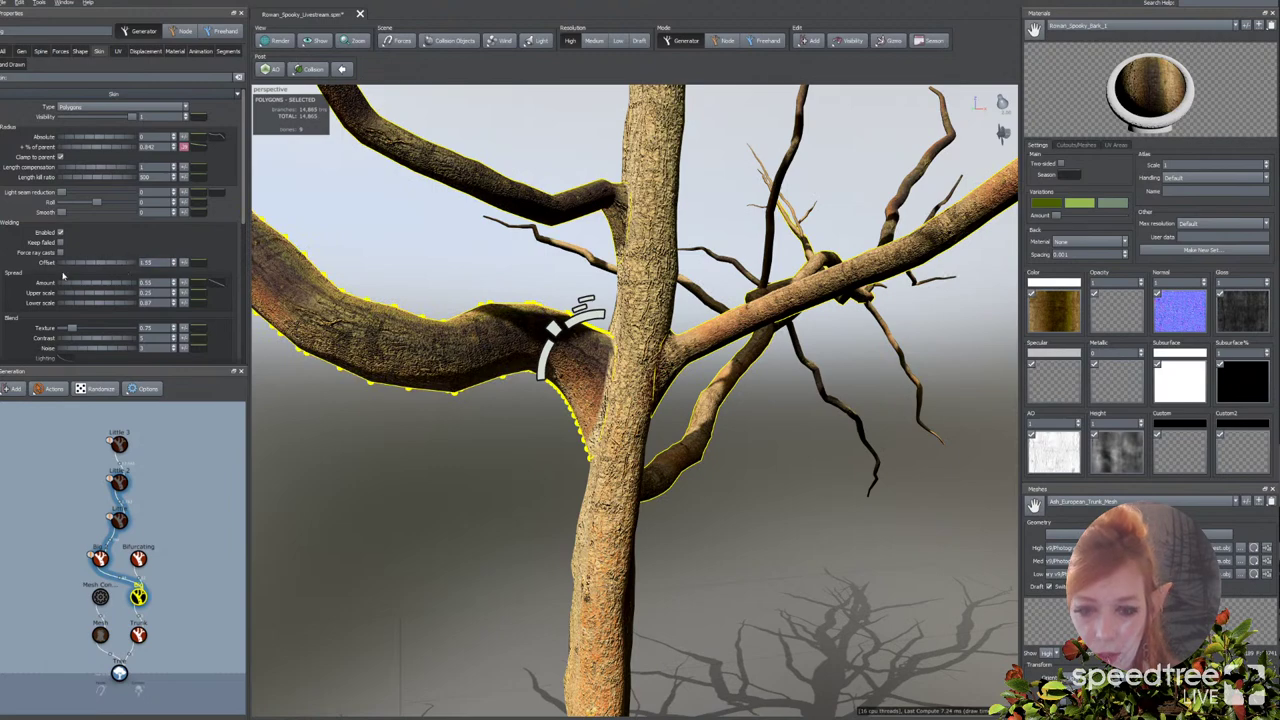
pyautogui.moveTo(560, 388)
pyautogui.mouseDown()
pyautogui.moveTo(520, 390)
pyautogui.moveTo(568, 393)
pyautogui.mouseUp()
pyautogui.scroll(3, 520, 390)
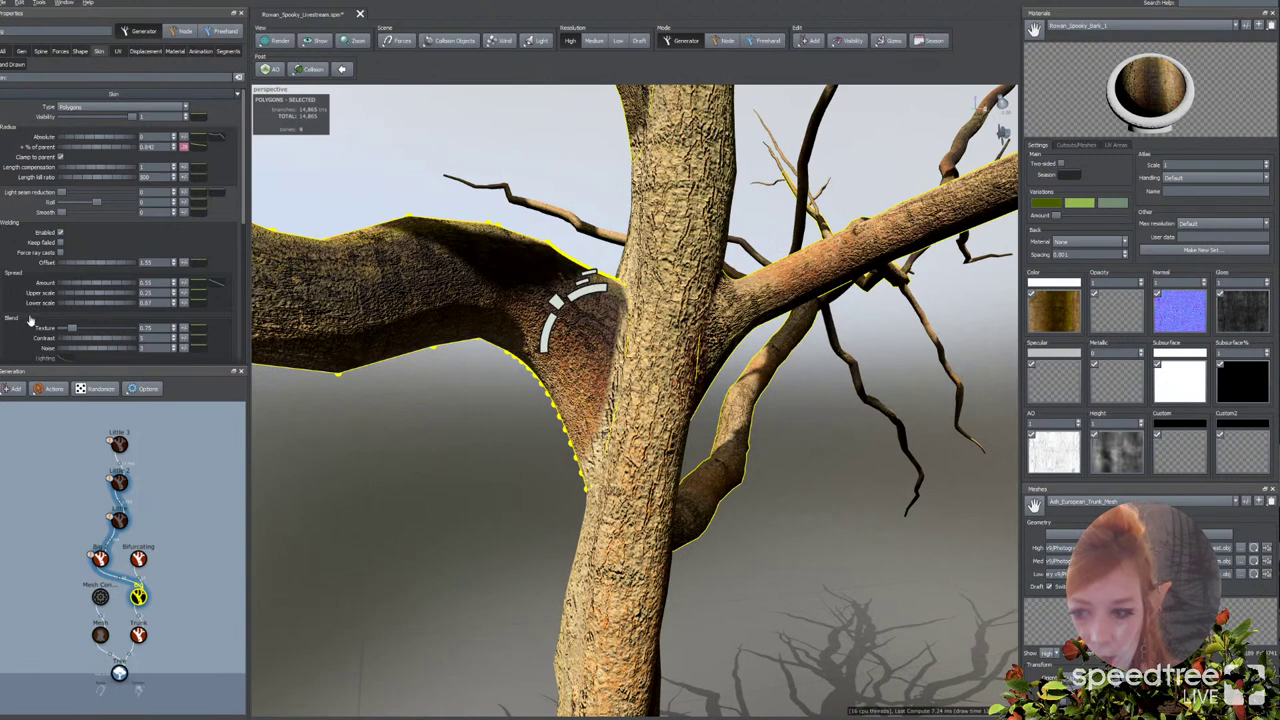
# Step: Set the big branches' weld blend texture to about 1.85, adjust its contrast and noise, and check the junctions
pyautogui.scroll(-3, 30, 318)
pyautogui.moveTo(72, 238); pyautogui.dragTo(239, 242)
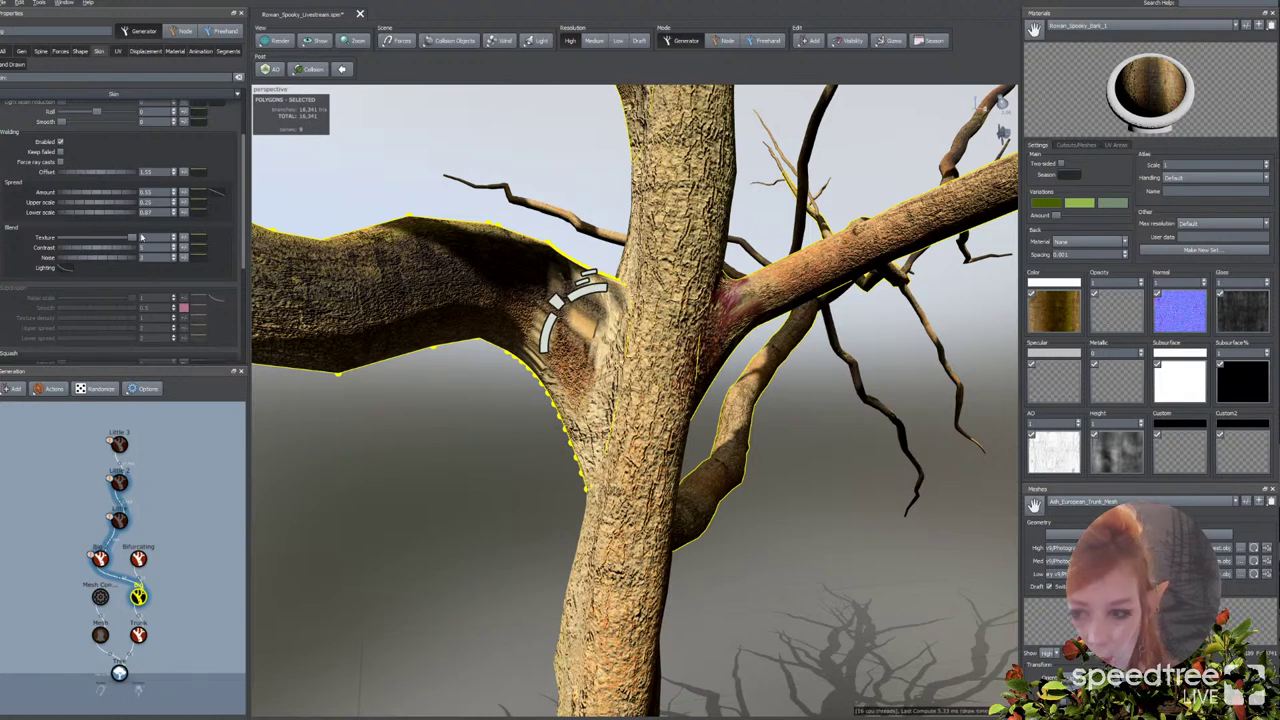
pyautogui.moveTo(125, 239); pyautogui.dragTo(86, 238)
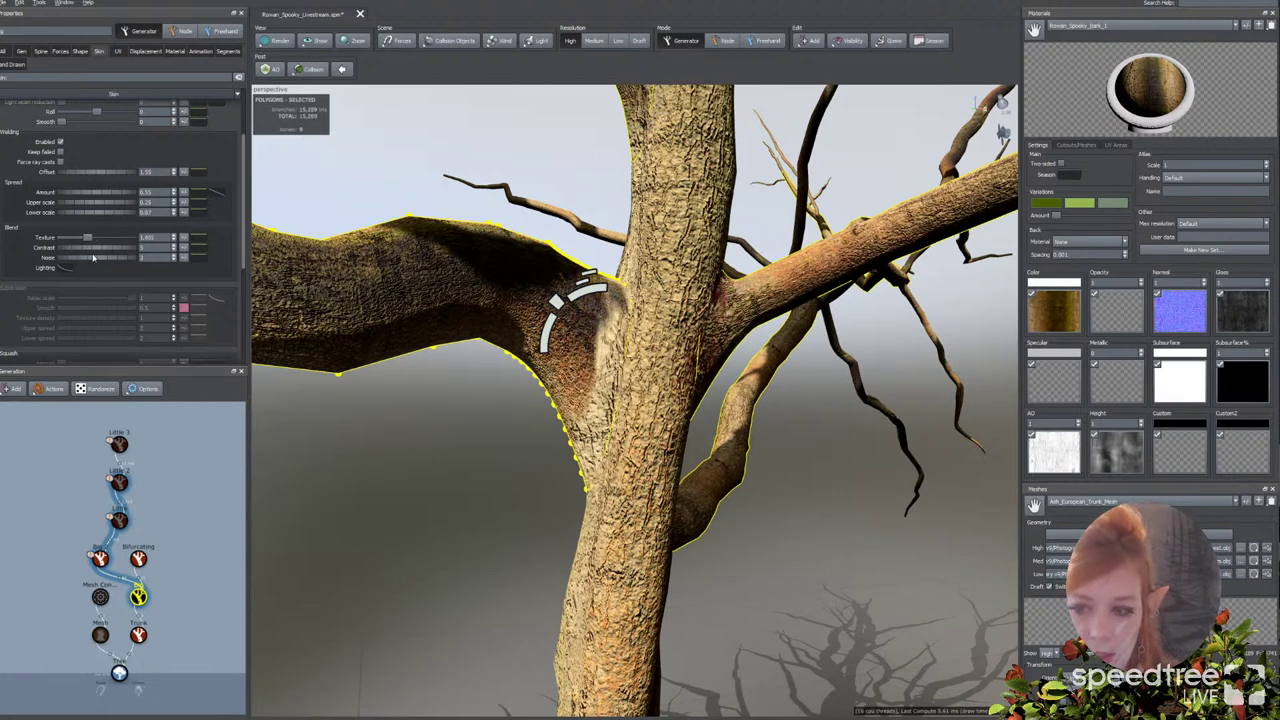
pyautogui.moveTo(129, 252); pyautogui.dragTo(99, 252)
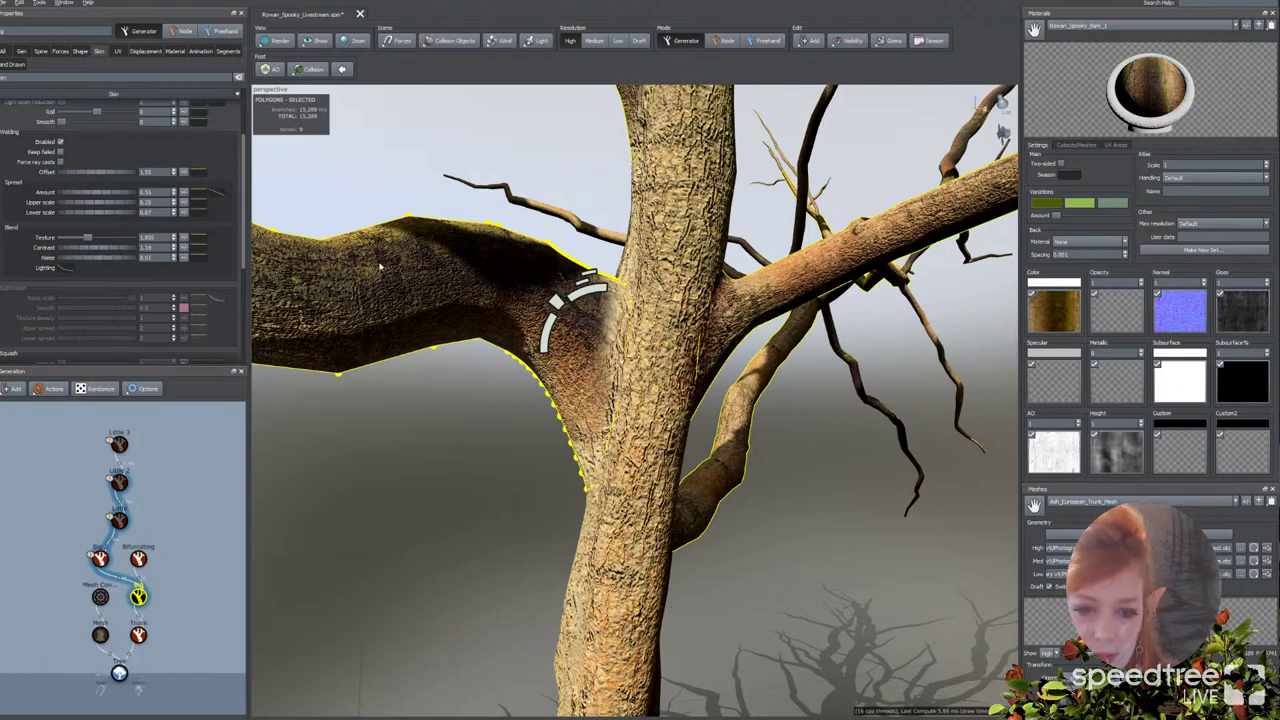
pyautogui.click(568, 429)
pyautogui.scroll(-5, 568, 429)
pyautogui.moveTo(567, 429); pyautogui.dragTo(546, 448)
pyautogui.click(474, 423)
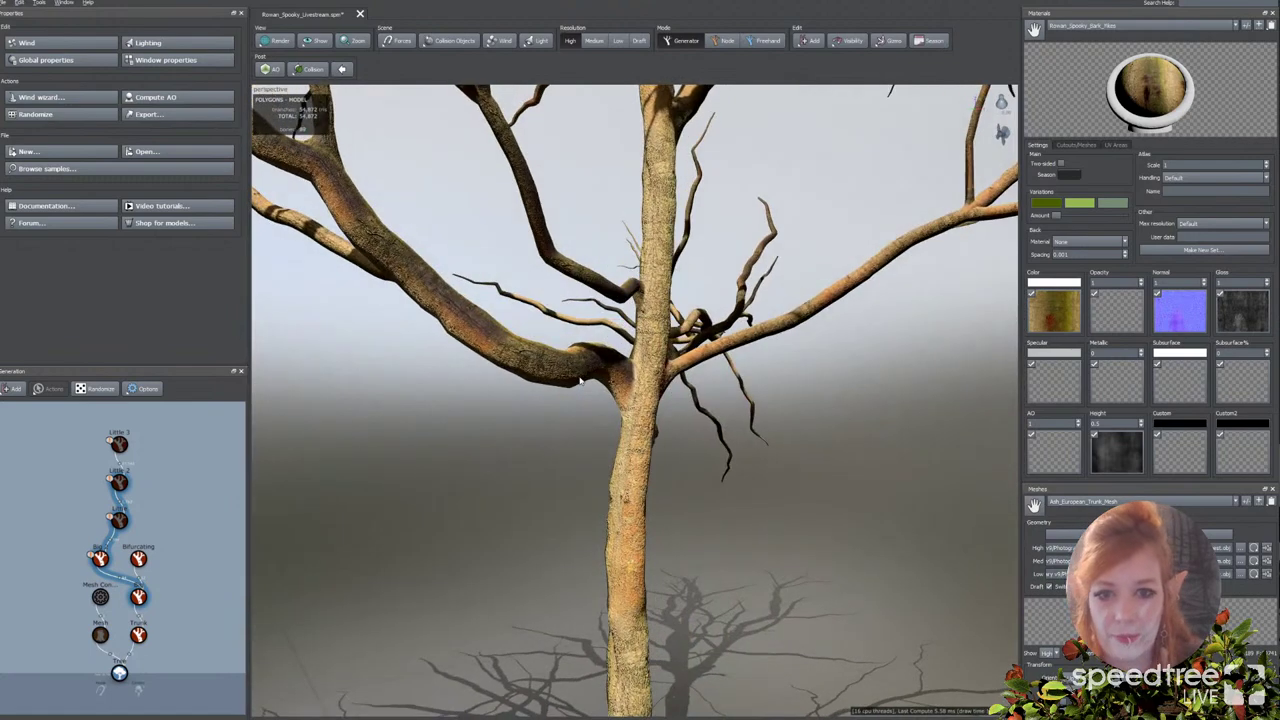
pyautogui.moveTo(582, 343); pyautogui.dragTo(541, 342)
# Step: Reshape the big branches' segment optimization profile to stay at zero over roughly the first 40% and set optimization to 0.12
pyautogui.click(617, 294)
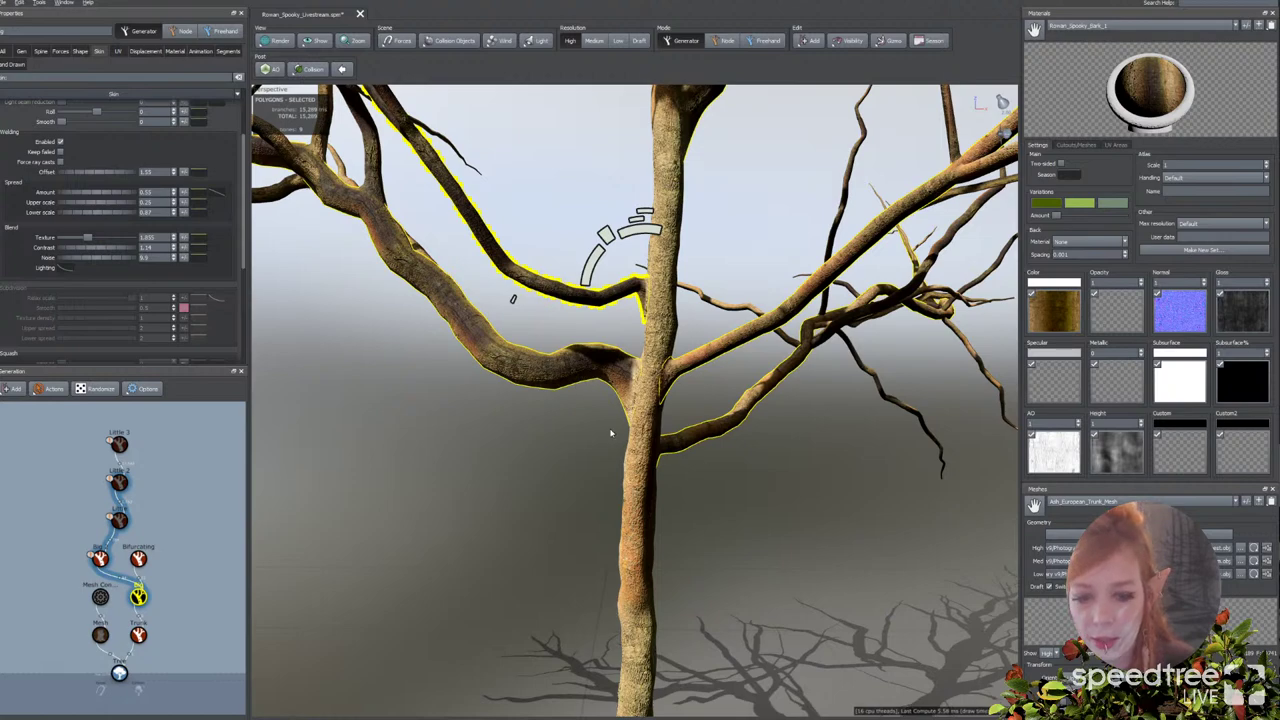
pyautogui.moveTo(611, 433)
pyautogui.mouseDown()
pyautogui.moveTo(604, 422)
pyautogui.moveTo(567, 436)
pyautogui.moveTo(612, 438)
pyautogui.mouseUp()
pyautogui.click(228, 51)
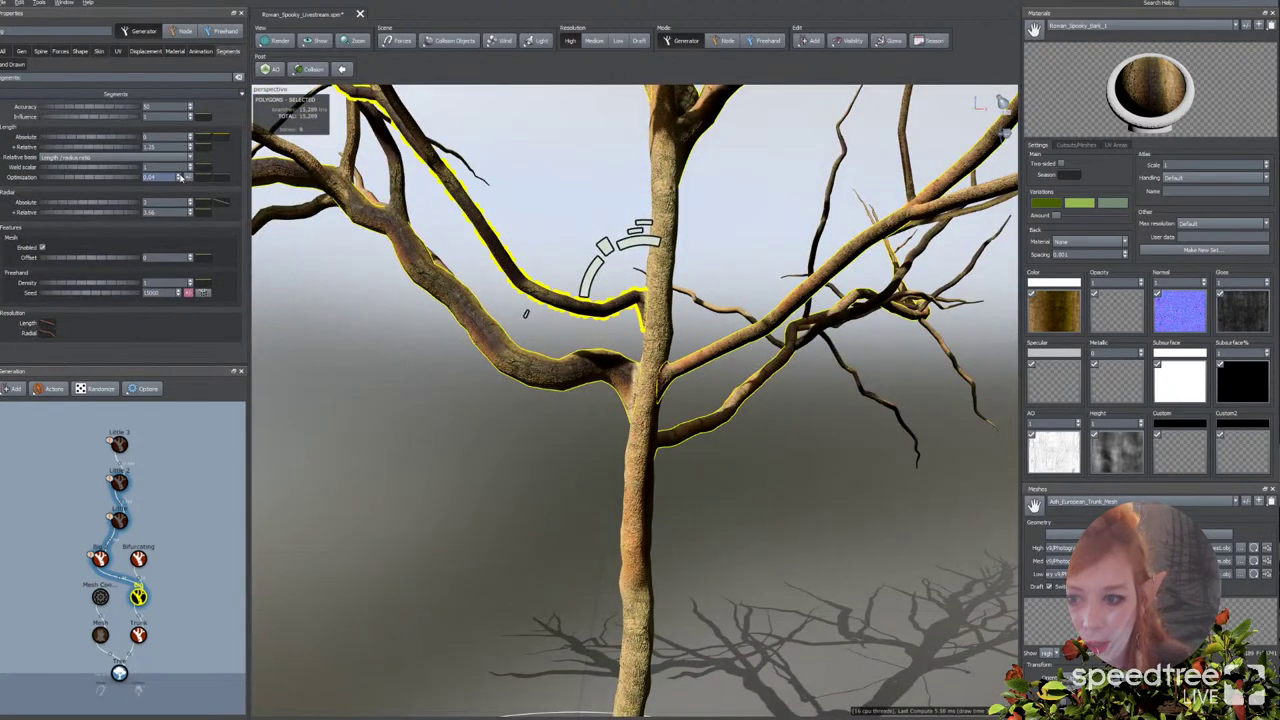
pyautogui.click(224, 178)
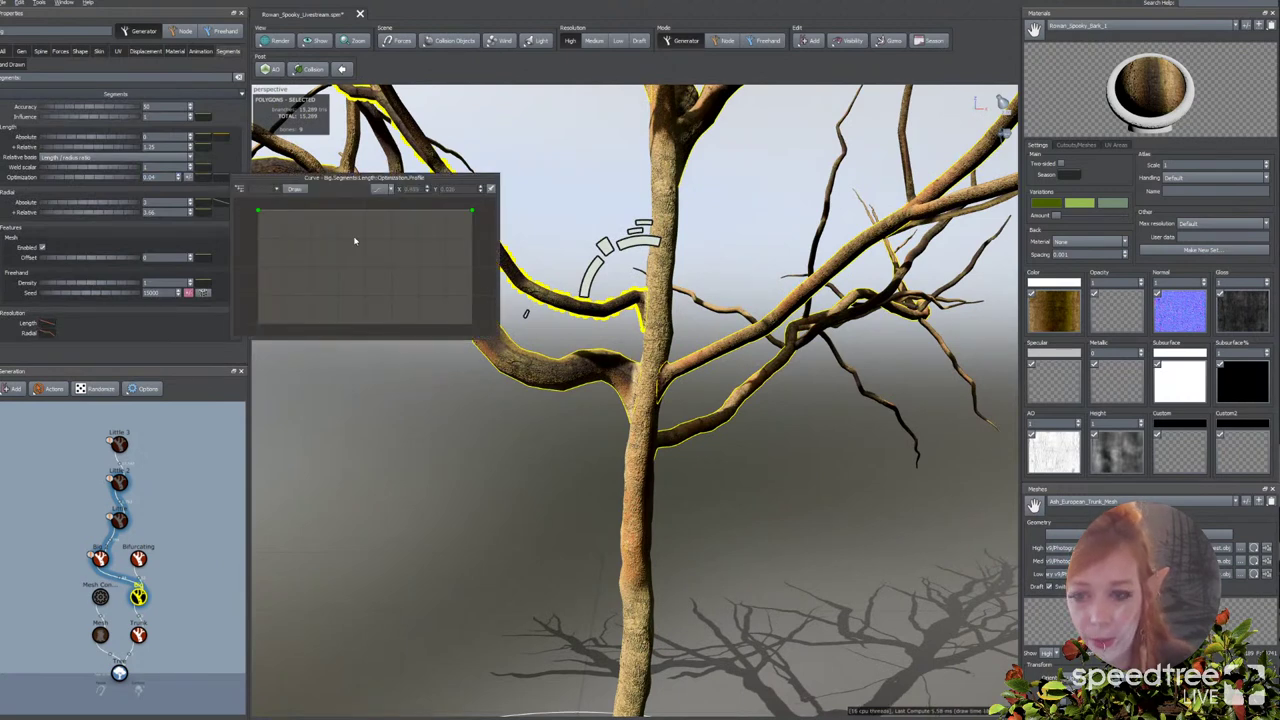
pyautogui.moveTo(263, 217); pyautogui.dragTo(259, 324)
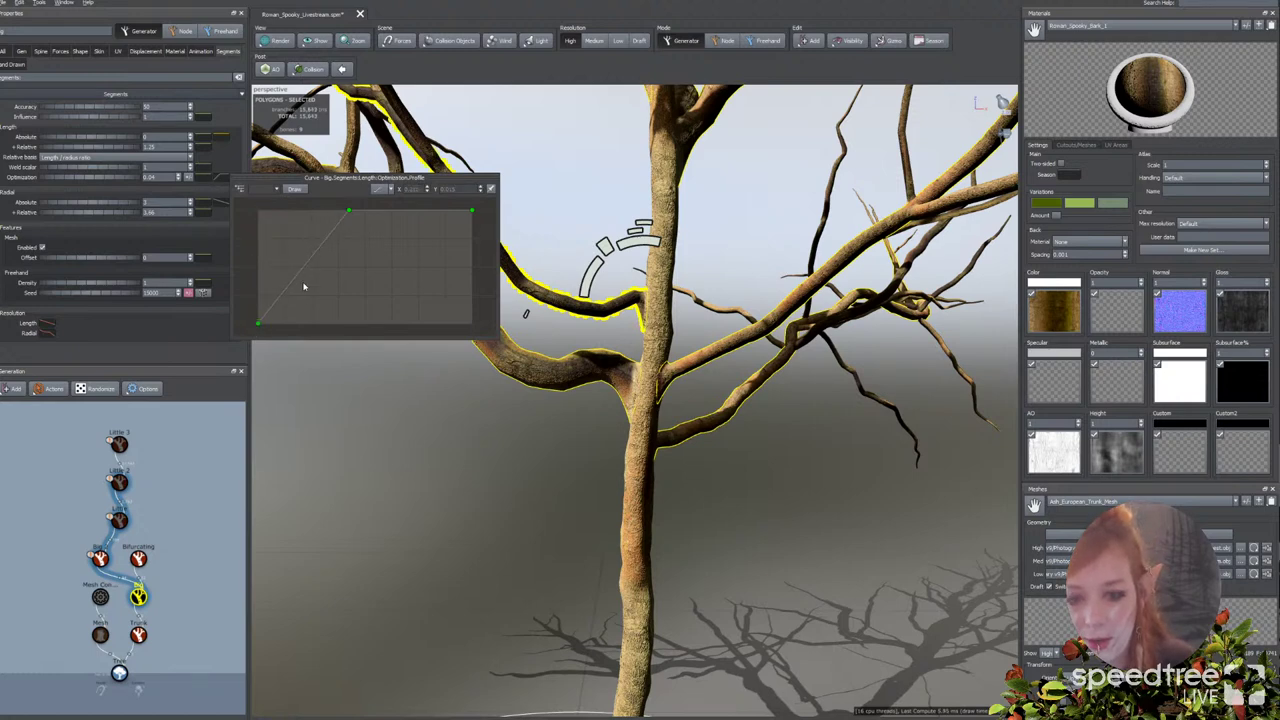
pyautogui.click(349, 211)
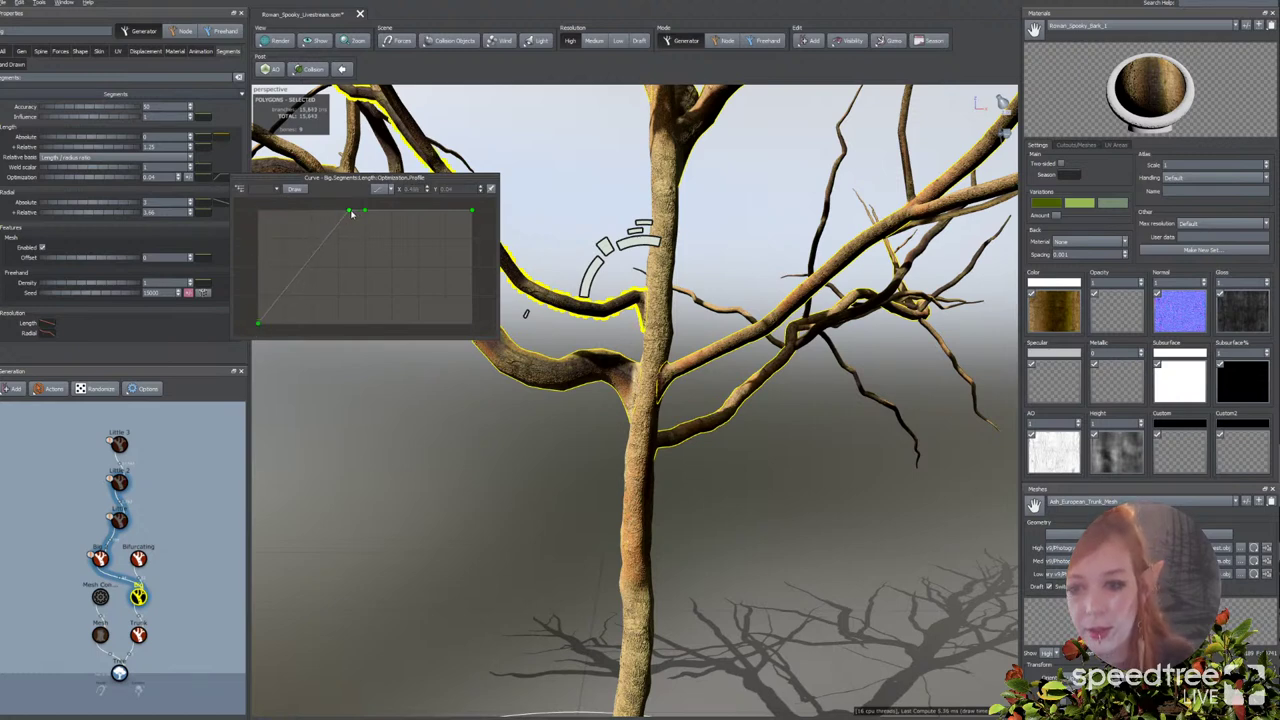
pyautogui.moveTo(350, 211); pyautogui.dragTo(345, 326)
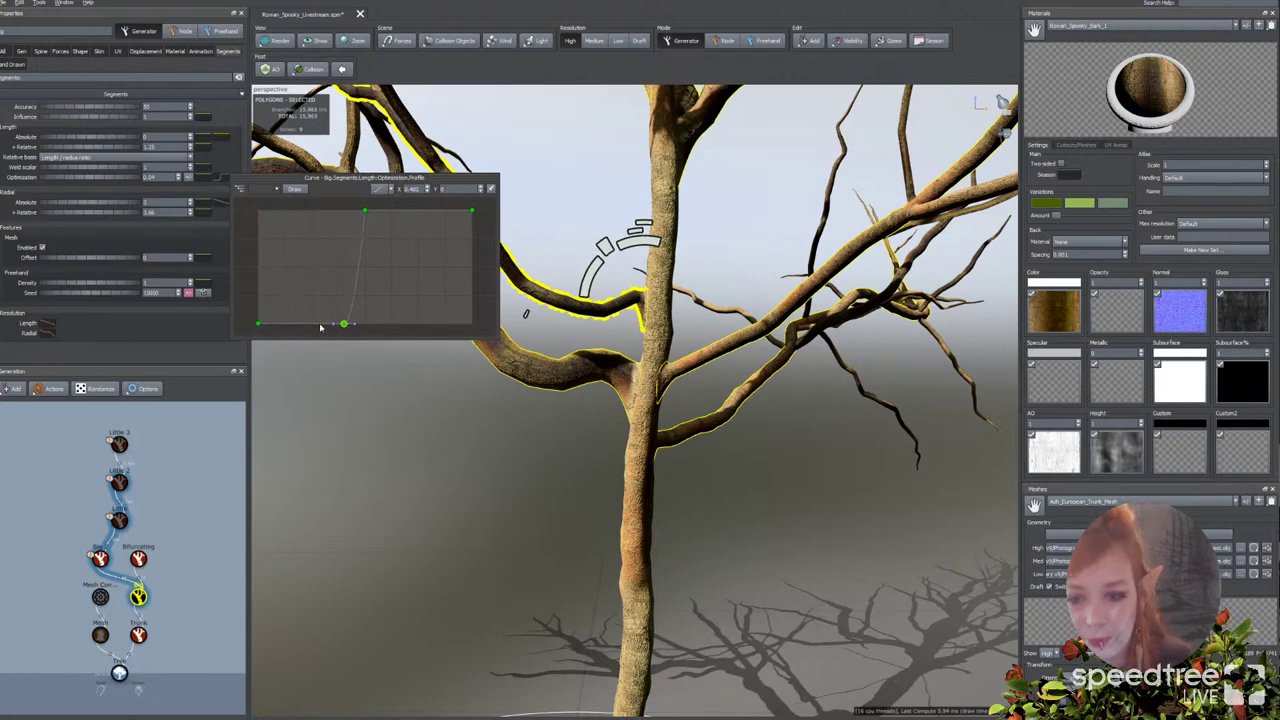
pyautogui.click(259, 325)
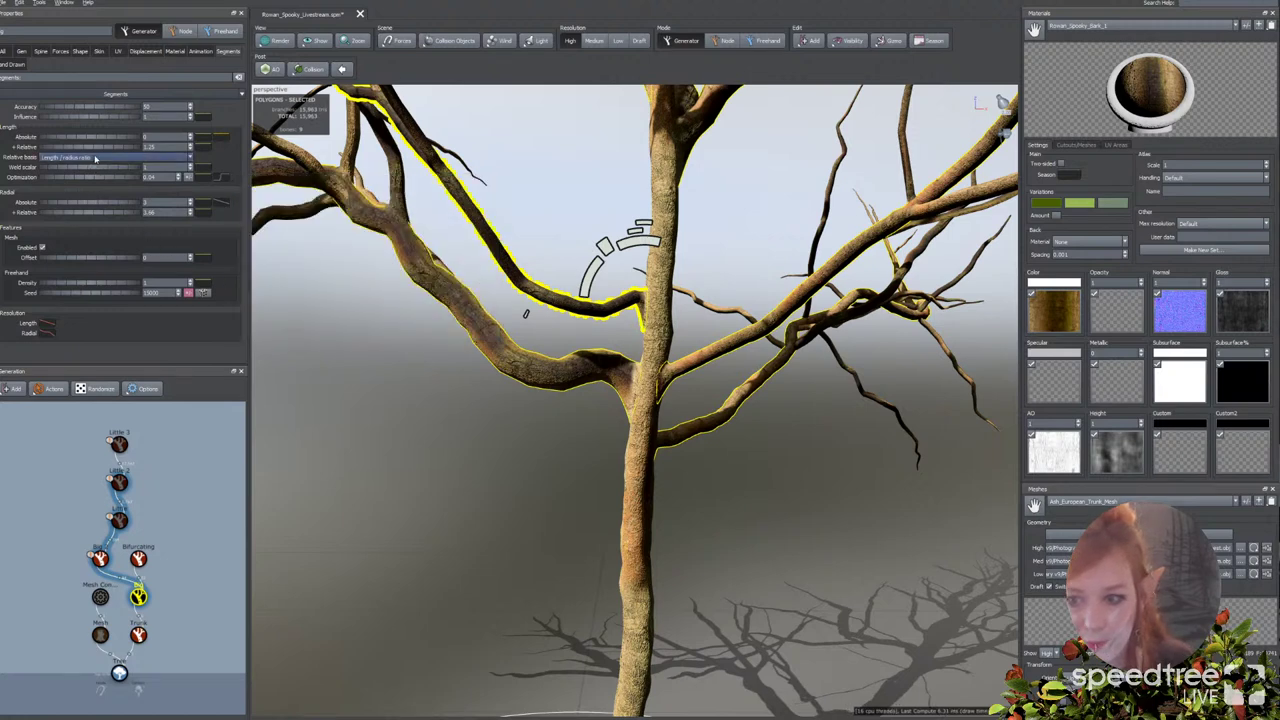
pyautogui.moveTo(116, 180)
pyautogui.mouseDown()
pyautogui.moveTo(140, 181)
pyautogui.moveTo(109, 180)
pyautogui.mouseUp()
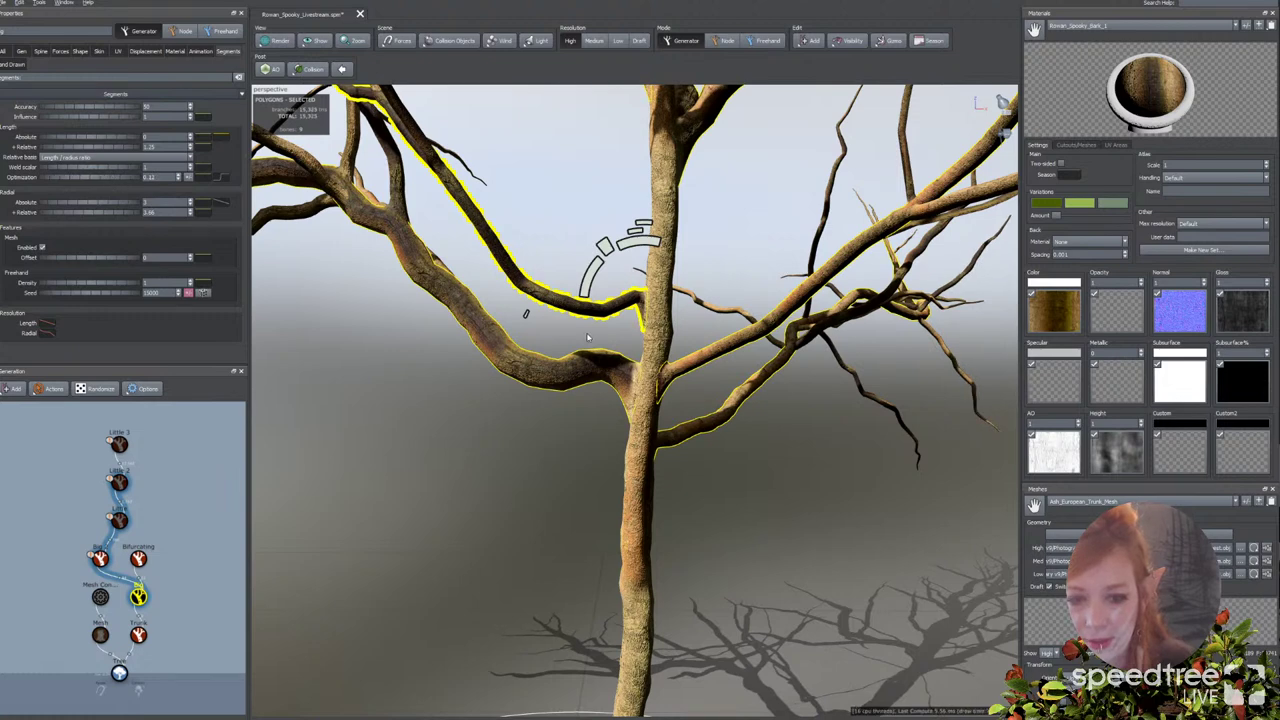
# Step: Reshape the big branches' late noise amount profile with extra points that form a sharp peak near the branch base
pyautogui.click(38, 51)
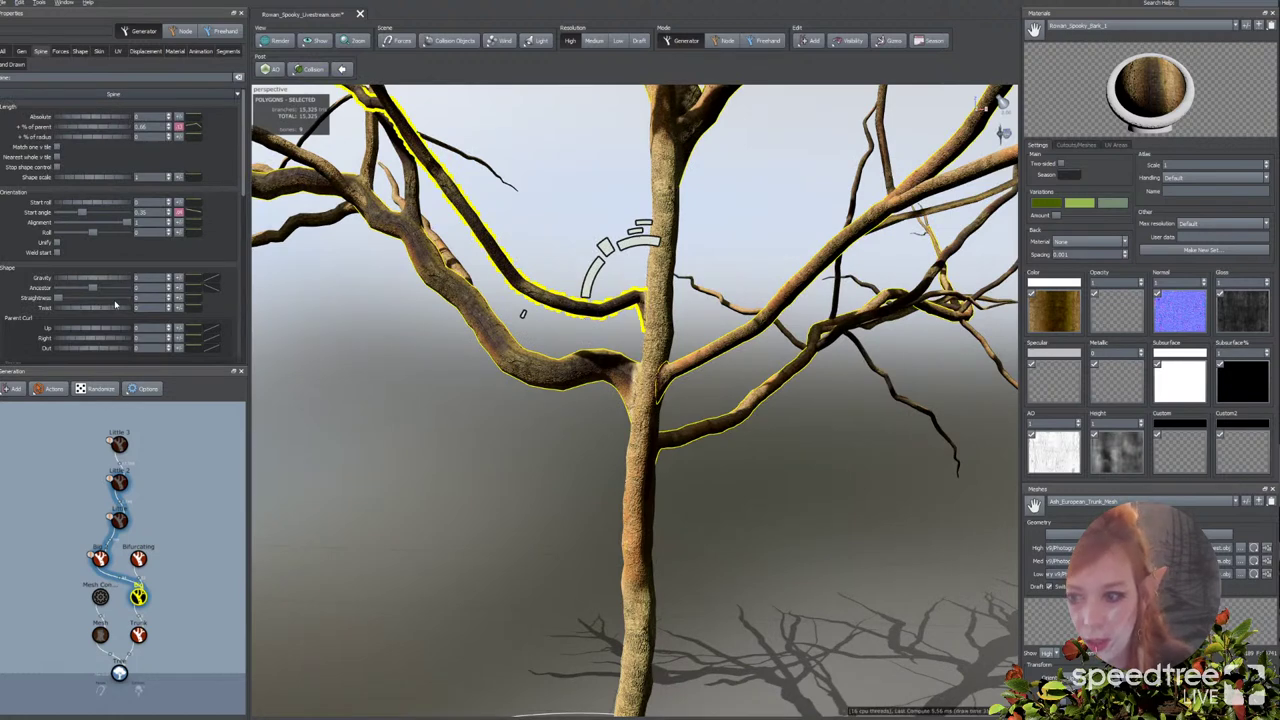
pyautogui.scroll(-6, 101, 292)
pyautogui.scroll(2, 514, 350)
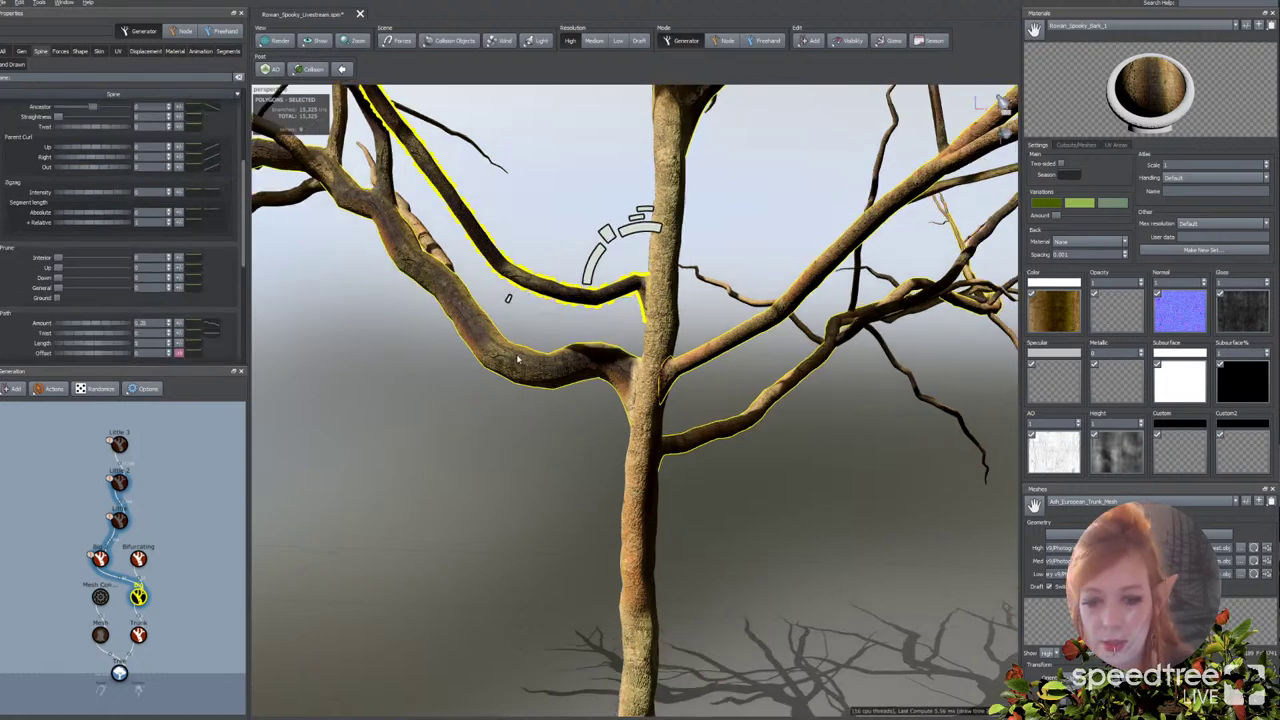
pyautogui.scroll(-2, 57, 191)
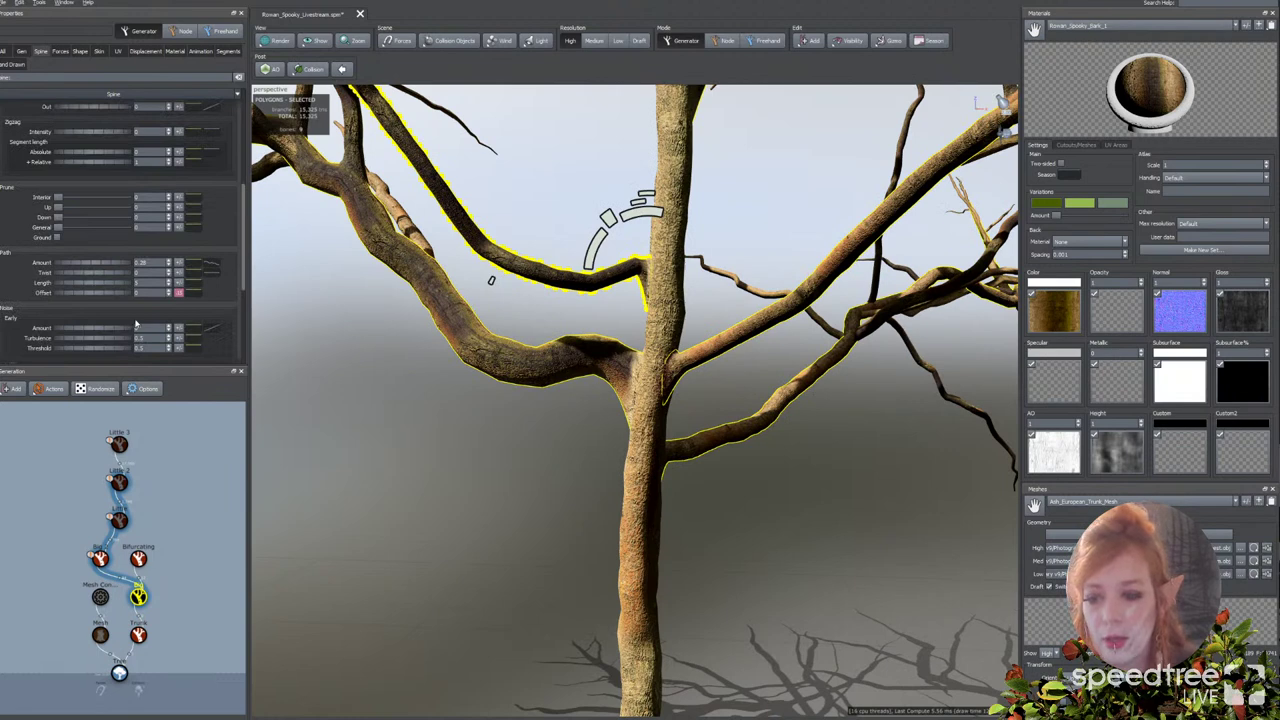
pyautogui.click(448, 343)
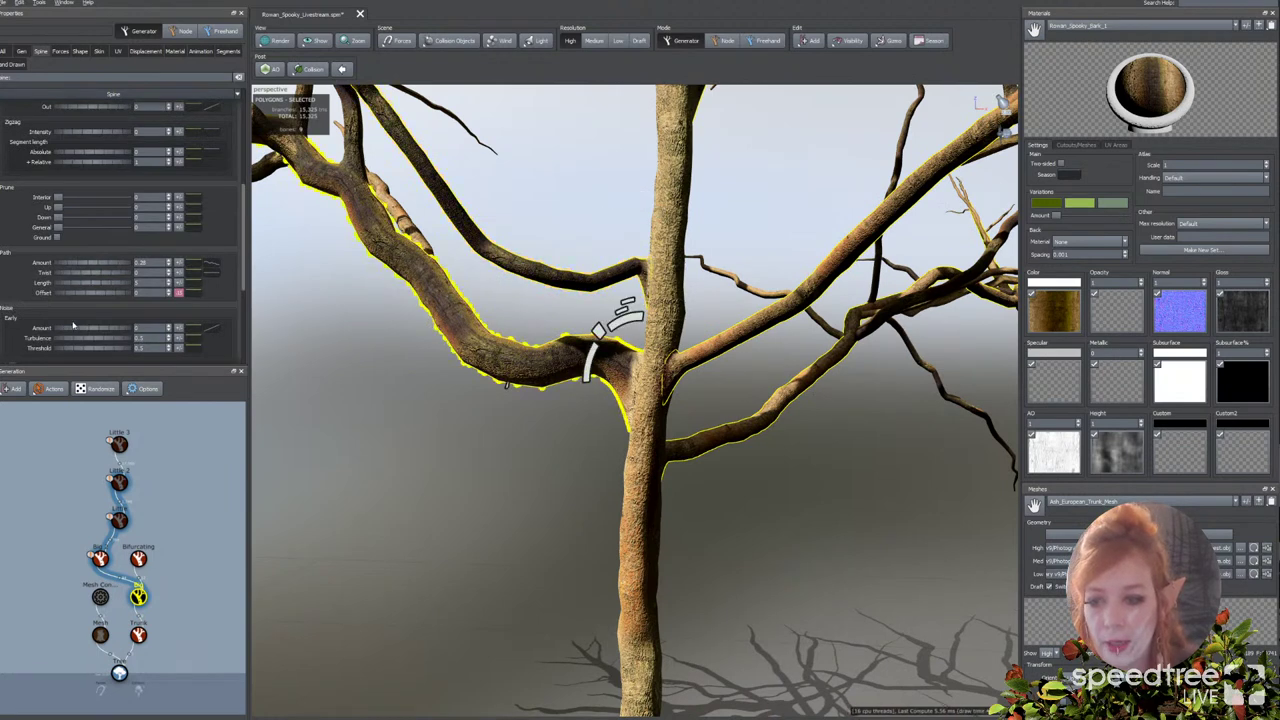
pyautogui.scroll(-3, 72, 325)
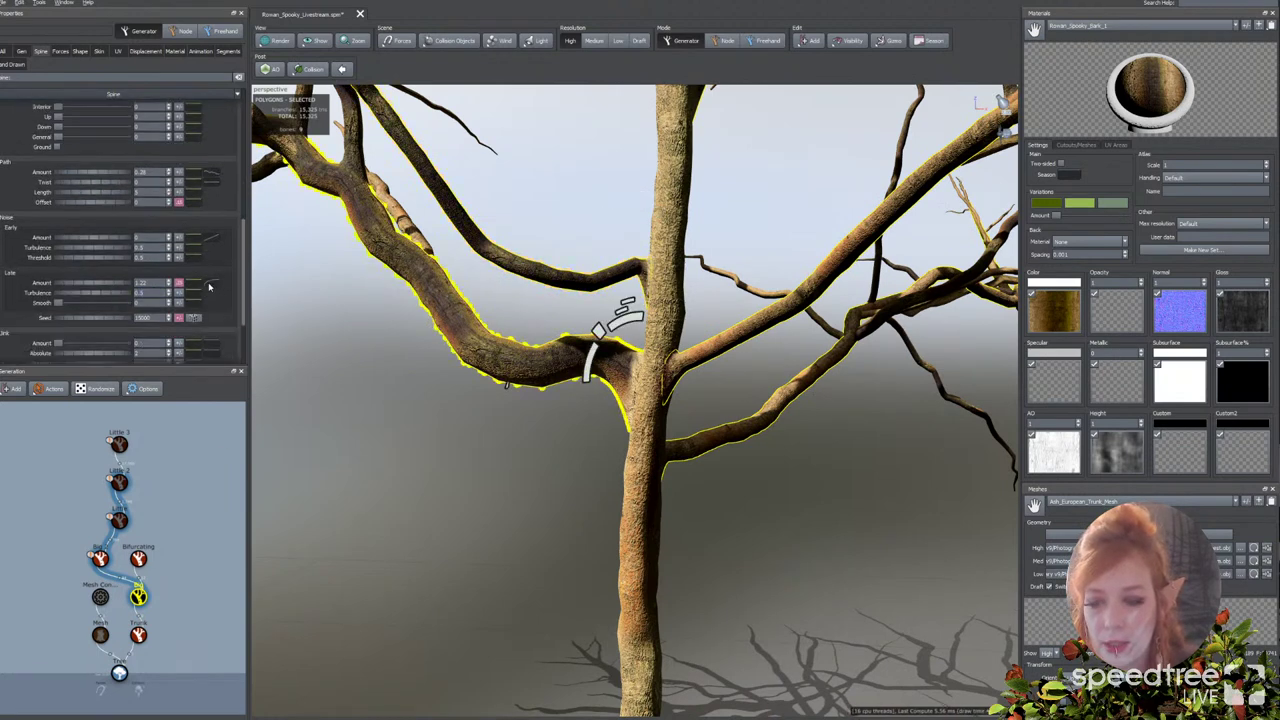
pyautogui.click(209, 287)
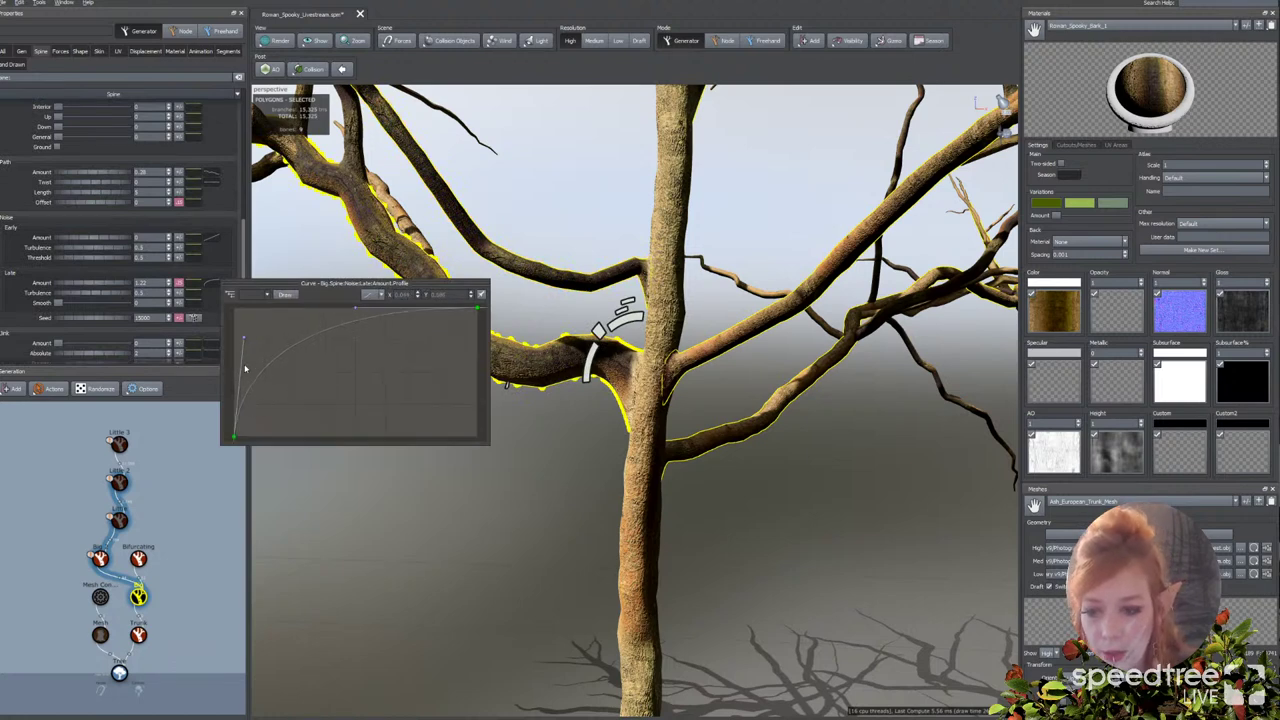
pyautogui.click(260, 376)
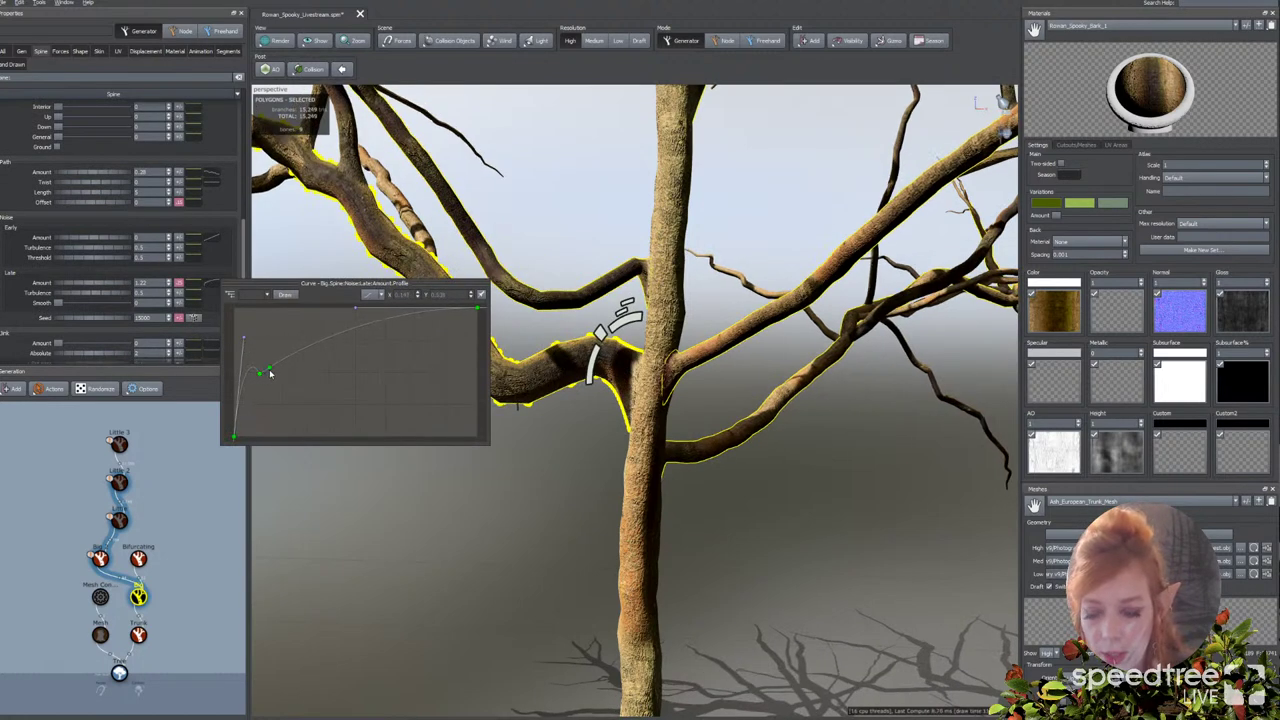
pyautogui.moveTo(266, 374); pyautogui.dragTo(262, 377)
pyautogui.click(256, 341)
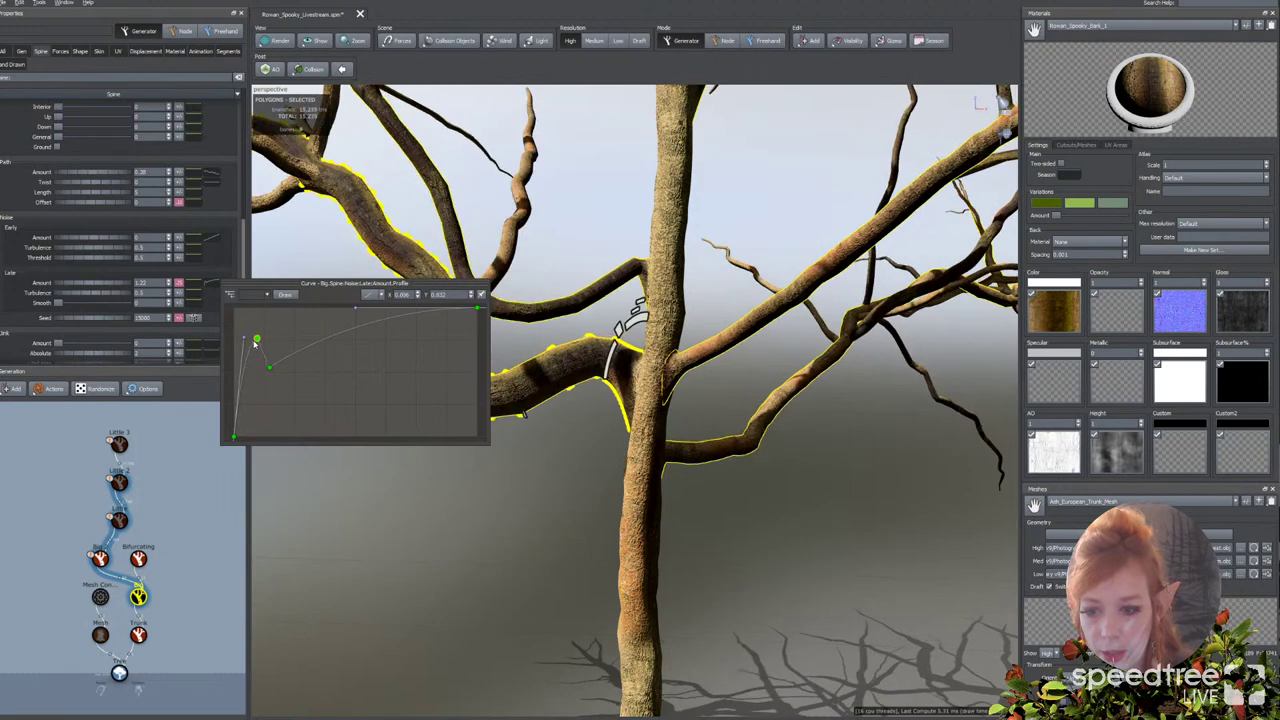
pyautogui.click(257, 403)
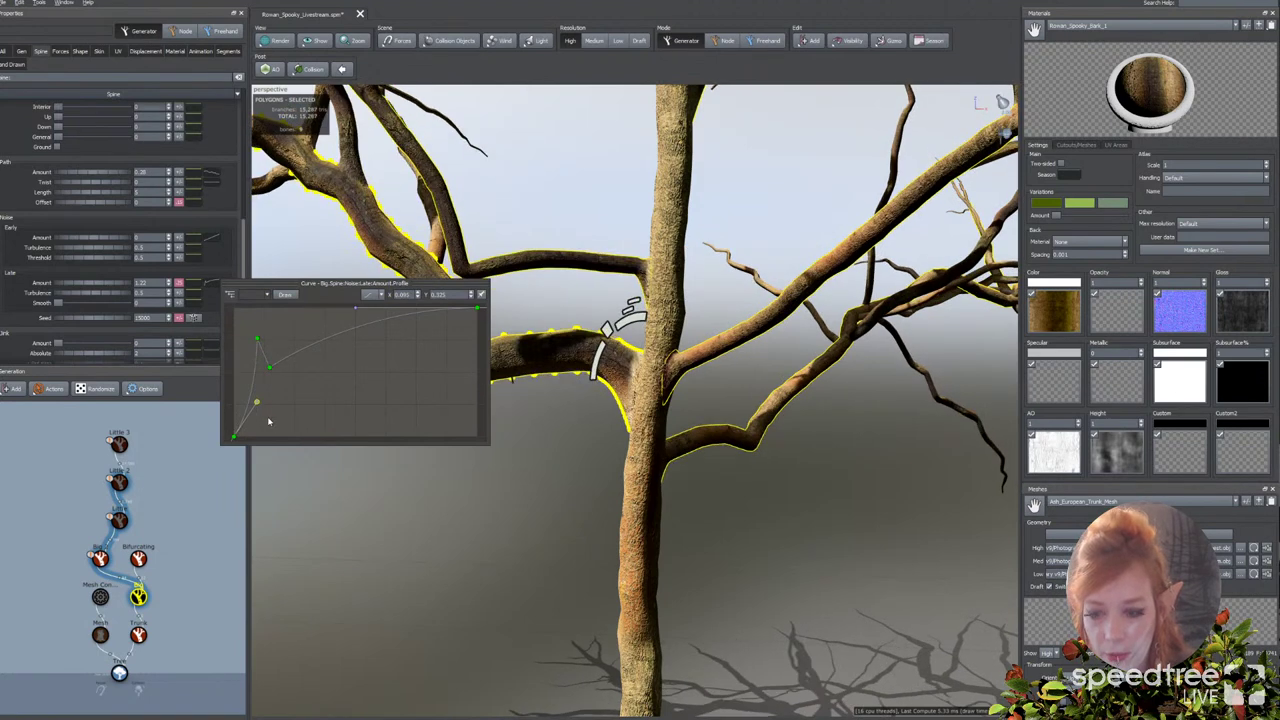
pyautogui.moveTo(268, 421); pyautogui.dragTo(266, 420)
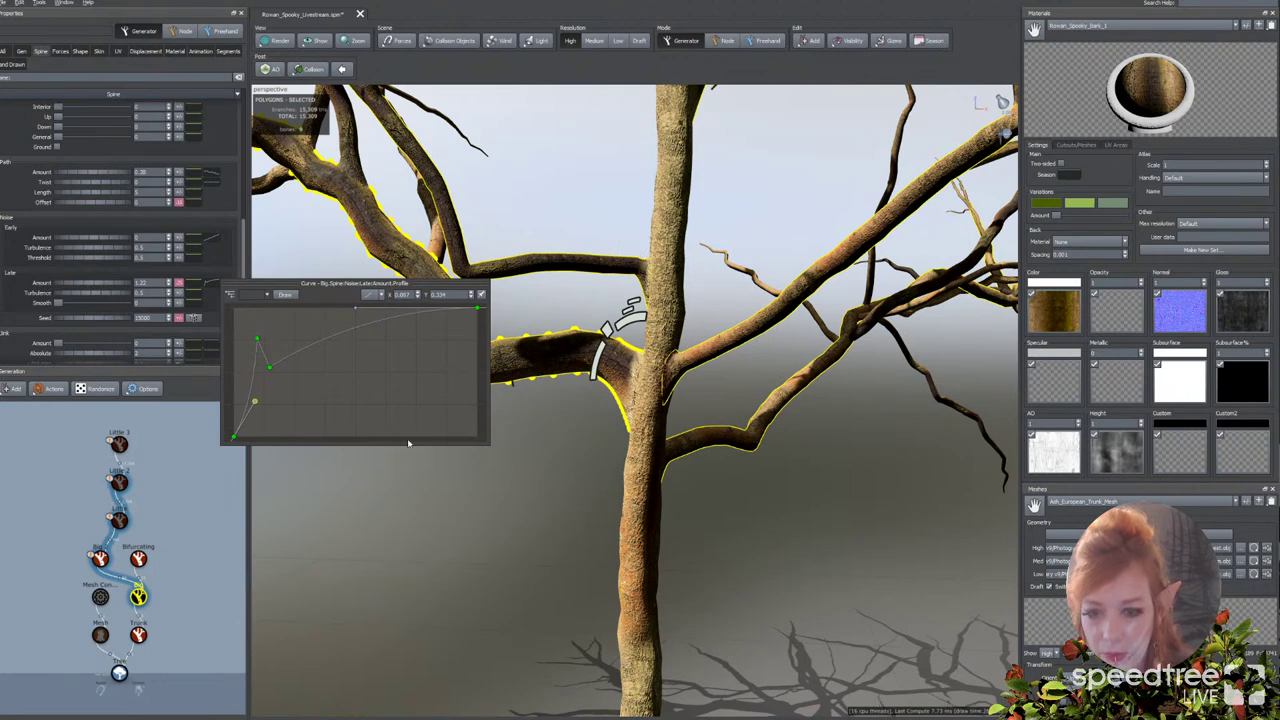
pyautogui.click(42, 306)
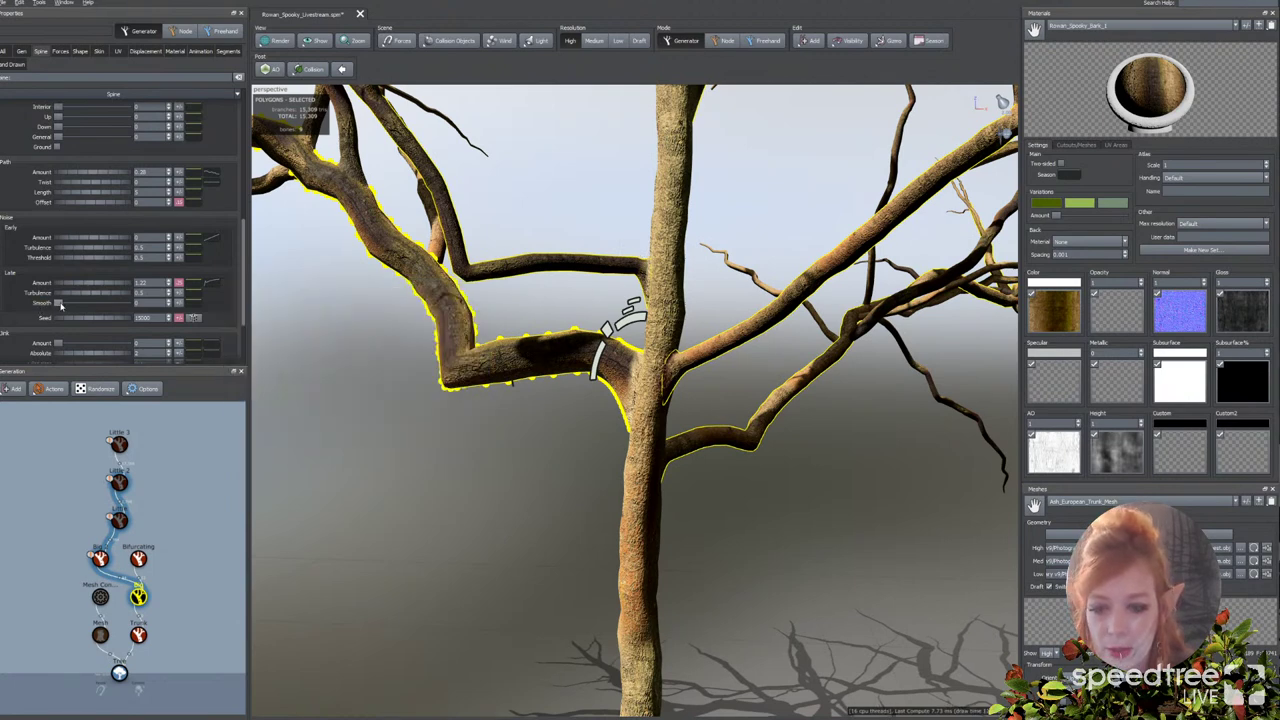
# Step: Set the big branches' late noise smoothing to about 0.32, and raise its amount to about 1.44 along with the turbulence
pyautogui.moveTo(58, 303); pyautogui.dragTo(80, 304)
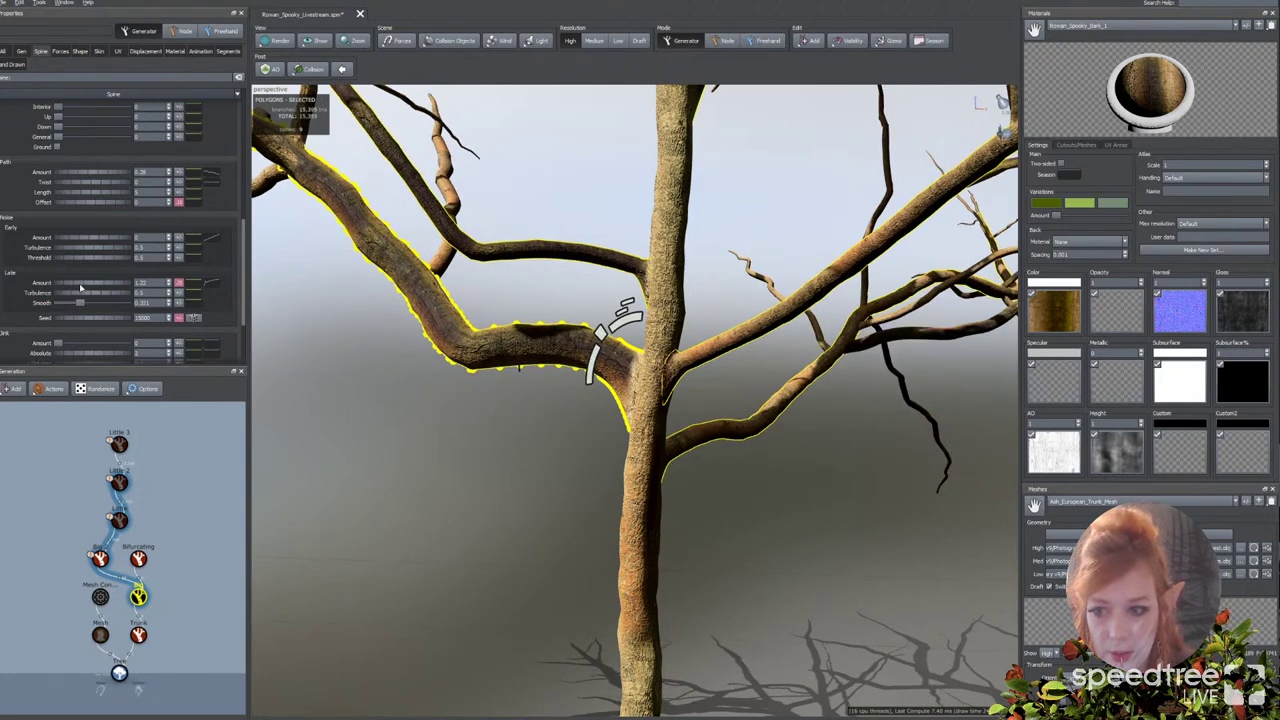
pyautogui.moveTo(81, 287); pyautogui.dragTo(101, 297)
pyautogui.scroll(-5, 498, 491)
# Step: Examine the shape of the big branches and their trunk junctions from several sides
pyautogui.moveTo(502, 490)
pyautogui.mouseDown()
pyautogui.moveTo(416, 490)
pyautogui.moveTo(523, 489)
pyautogui.mouseUp()
pyautogui.click(524, 489)
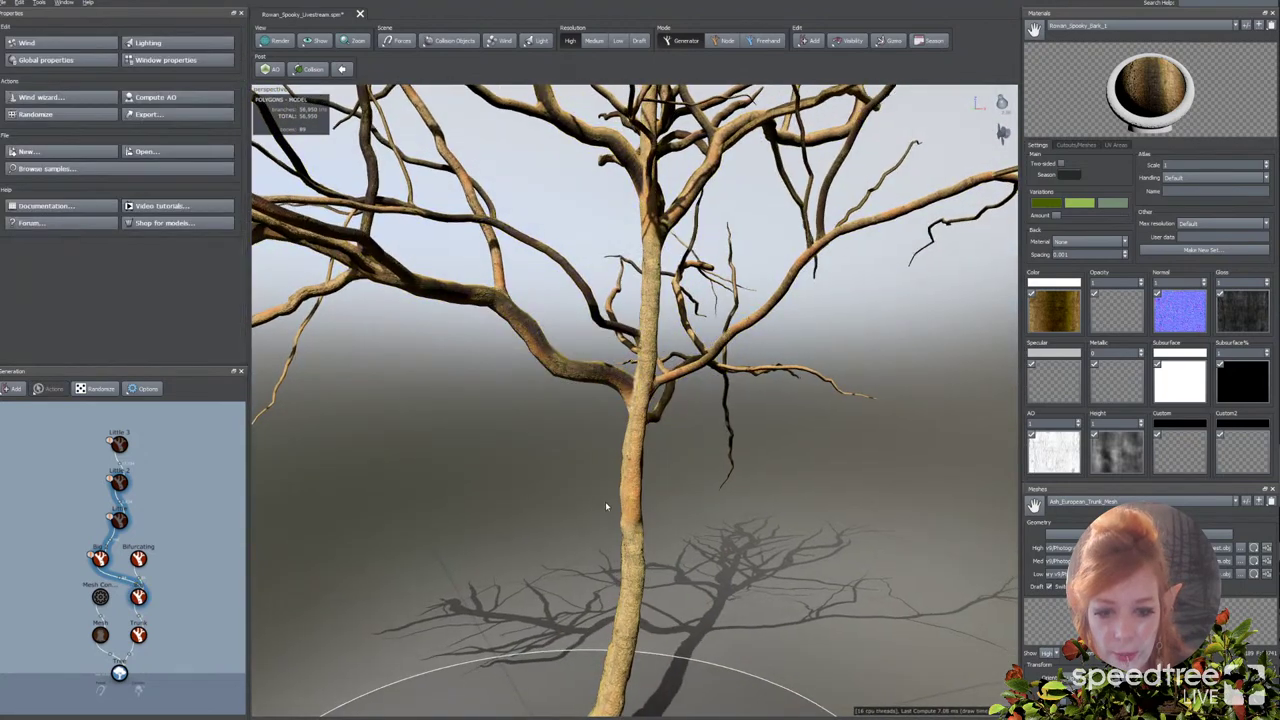
pyautogui.moveTo(605, 507); pyautogui.dragTo(620, 507)
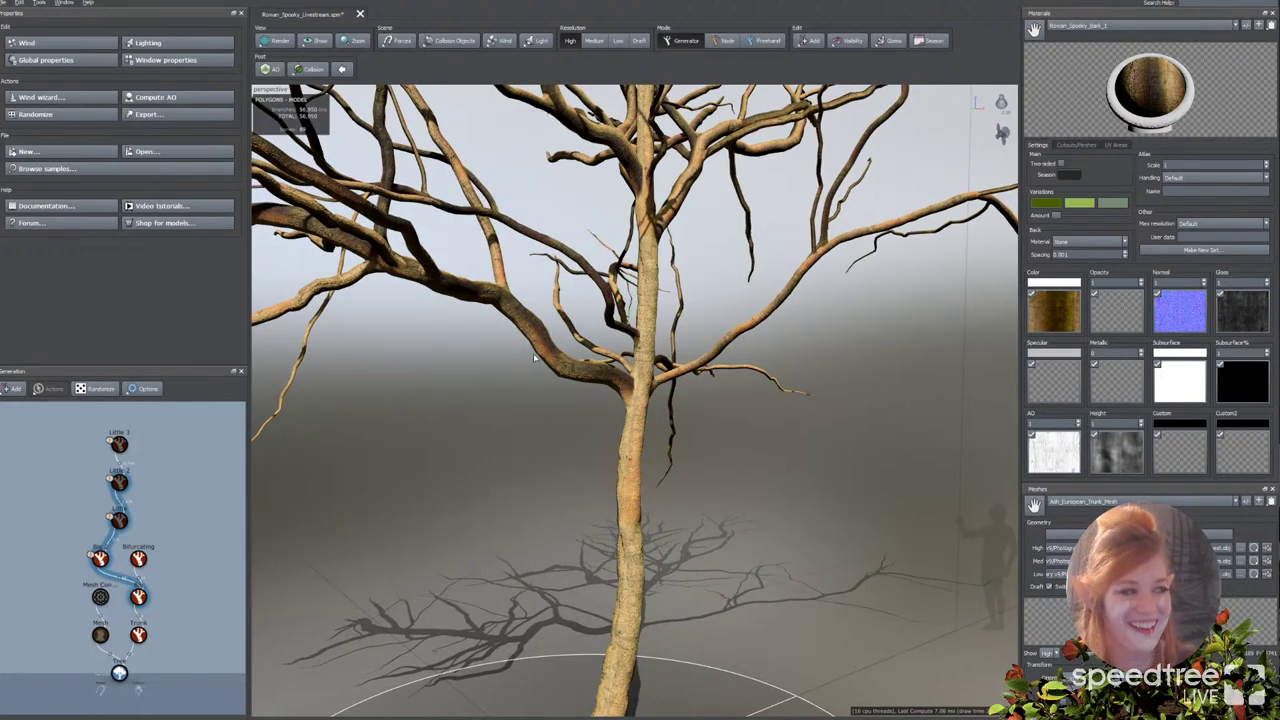
pyautogui.moveTo(493, 372); pyautogui.dragTo(453, 391)
pyautogui.moveTo(547, 418)
pyautogui.mouseDown()
pyautogui.moveTo(506, 420)
pyautogui.moveTo(522, 416)
pyautogui.mouseUp()
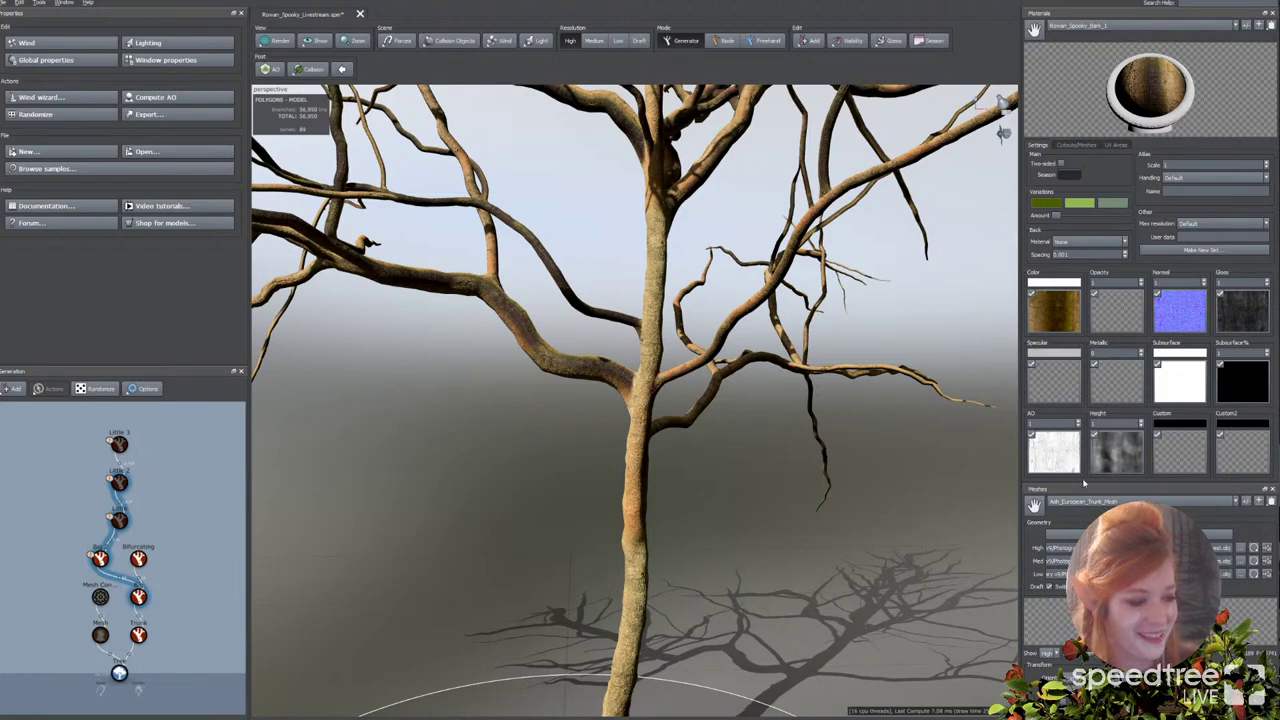
pyautogui.moveTo(992, 474); pyautogui.dragTo(738, 391)
pyautogui.click(706, 446)
pyautogui.moveTo(706, 446)
pyautogui.mouseDown()
pyautogui.moveTo(712, 538)
pyautogui.moveTo(607, 530)
pyautogui.moveTo(637, 529)
pyautogui.moveTo(700, 435)
pyautogui.mouseUp()
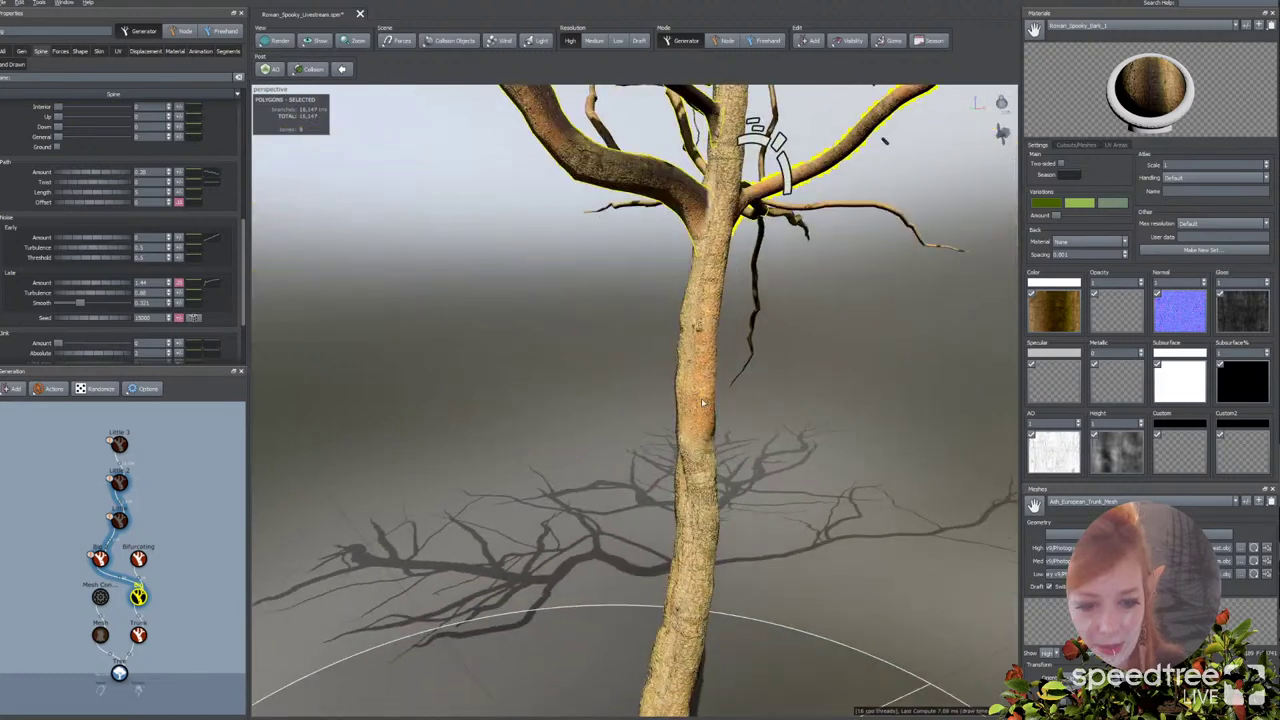
# Step: Raise the big branches' main noise displacement amount to about 1 and check the bark surface up close
pyautogui.moveTo(597, 648); pyautogui.dragTo(619, 340)
pyautogui.click(619, 340)
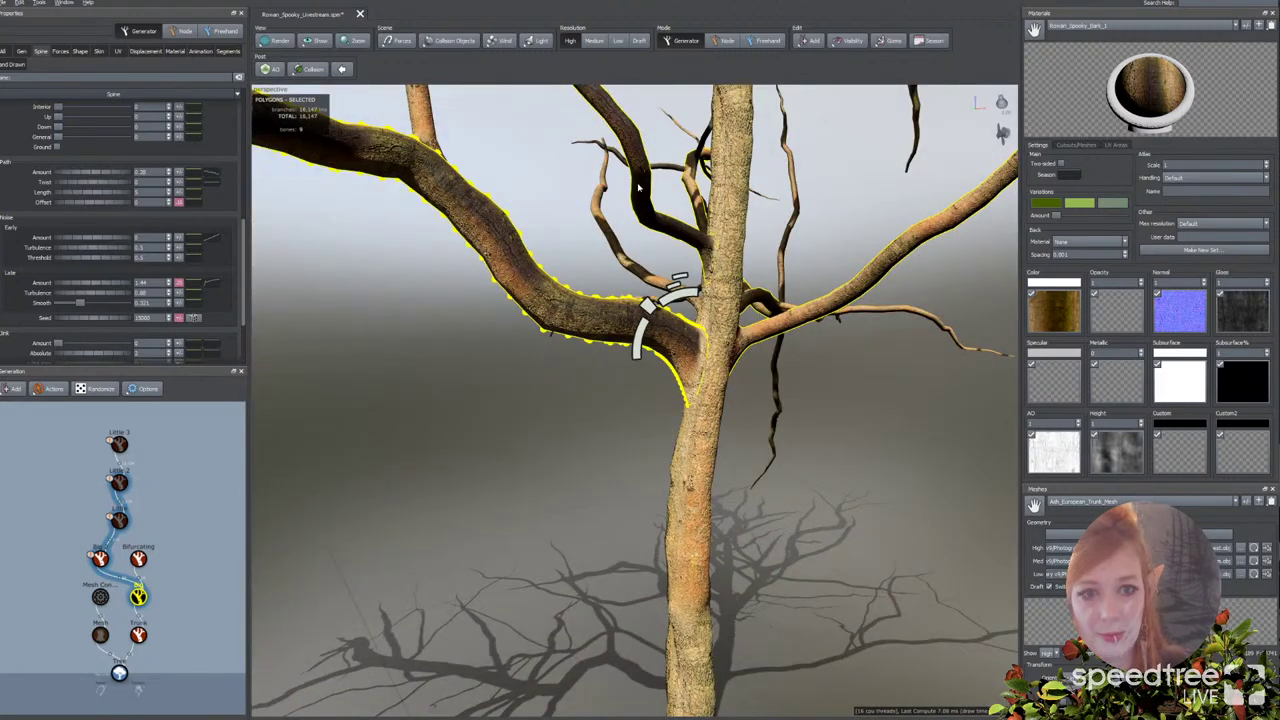
pyautogui.click(146, 52)
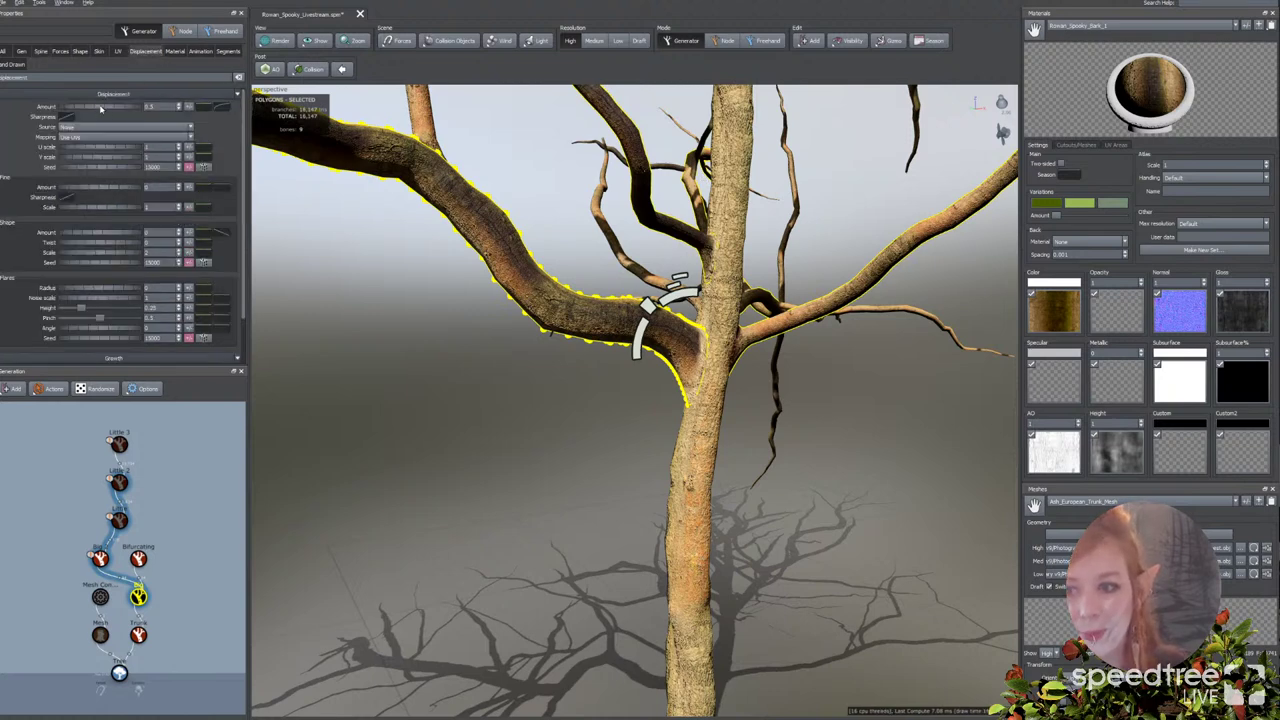
pyautogui.moveTo(100, 108); pyautogui.dragTo(110, 108)
pyautogui.moveTo(493, 297); pyautogui.dragTo(505, 358, button='middle')
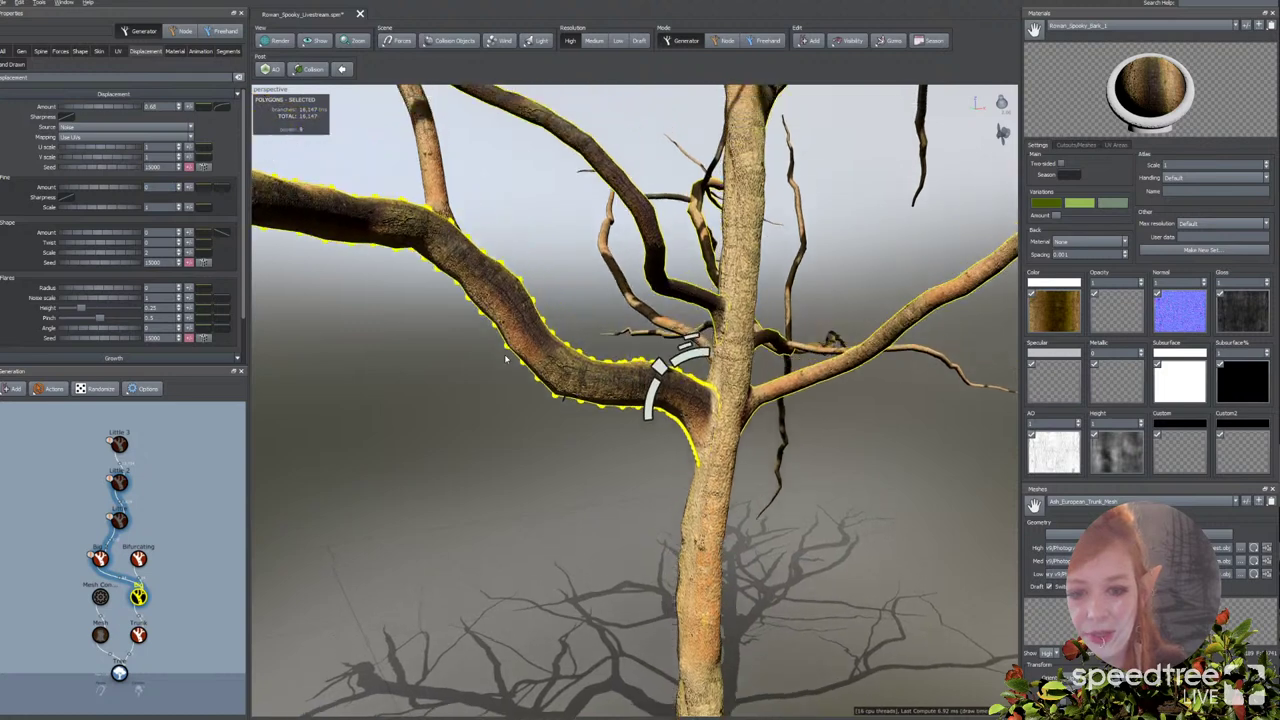
pyautogui.moveTo(506, 360); pyautogui.dragTo(588, 369)
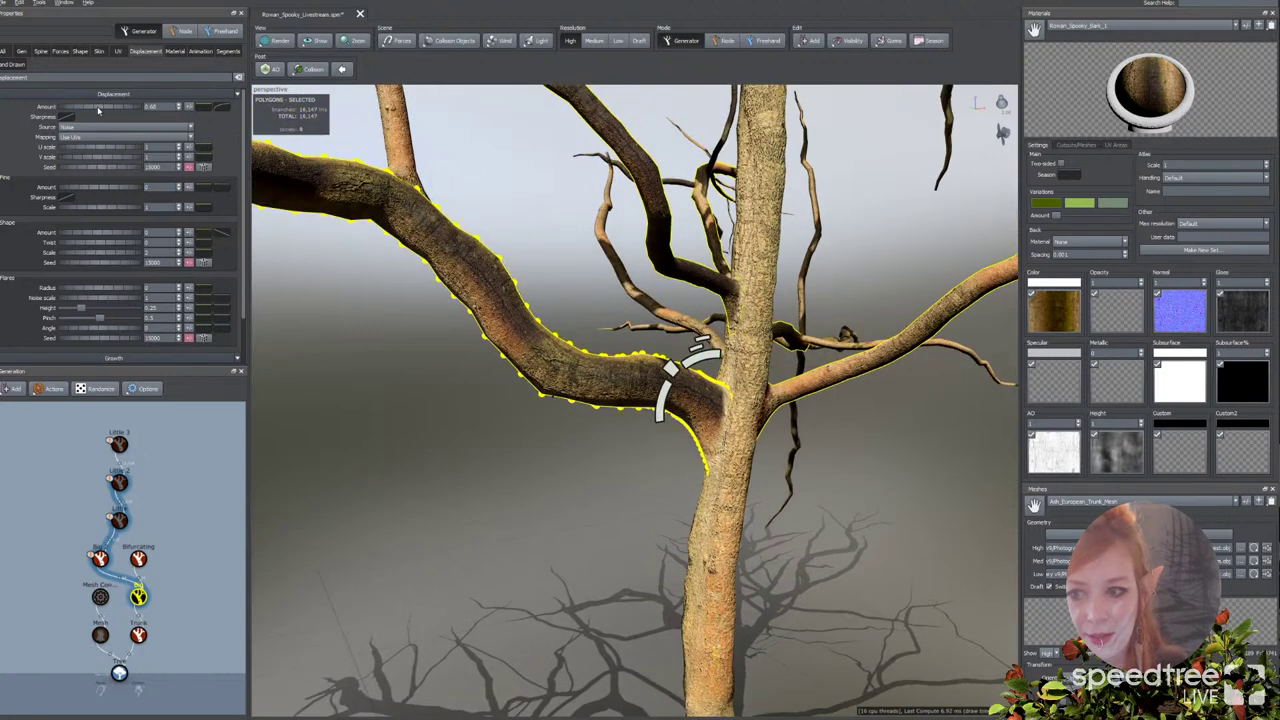
pyautogui.moveTo(100, 108); pyautogui.dragTo(117, 110)
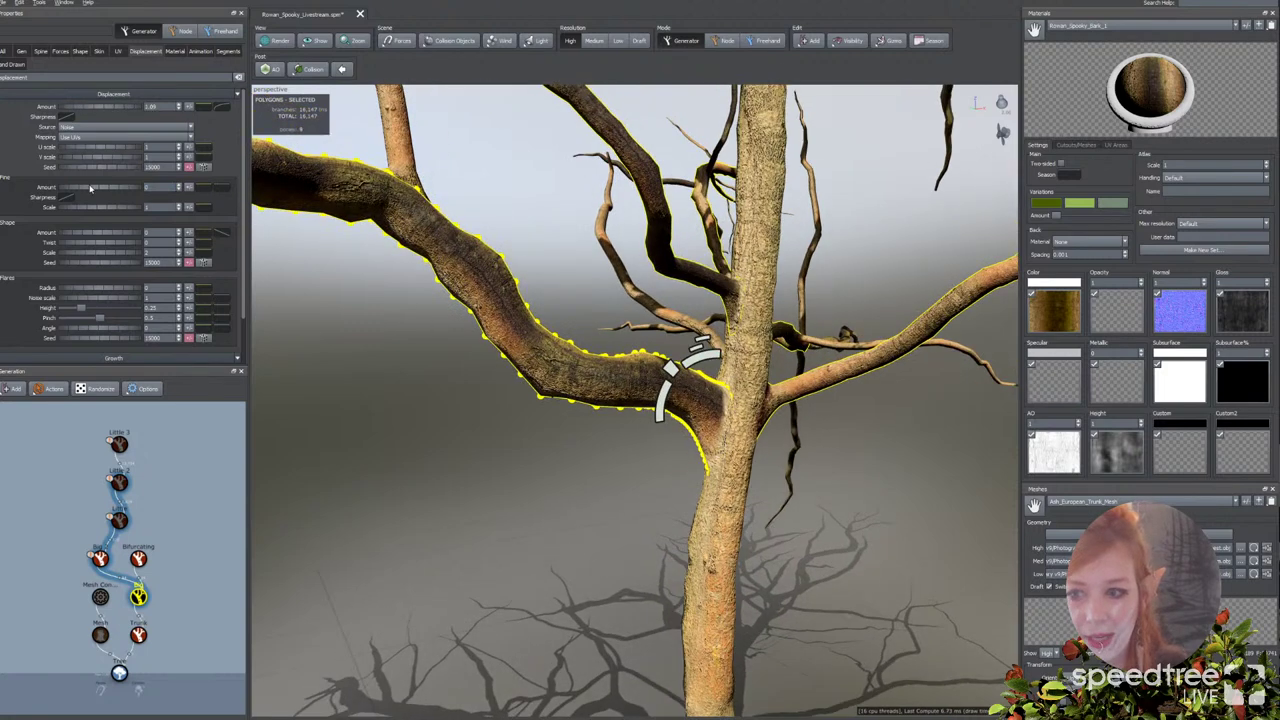
# Step: Raise the big branches' secondary displacement amount and shape its curve to fall to zero at the far end
pyautogui.moveTo(108, 188); pyautogui.dragTo(197, 187)
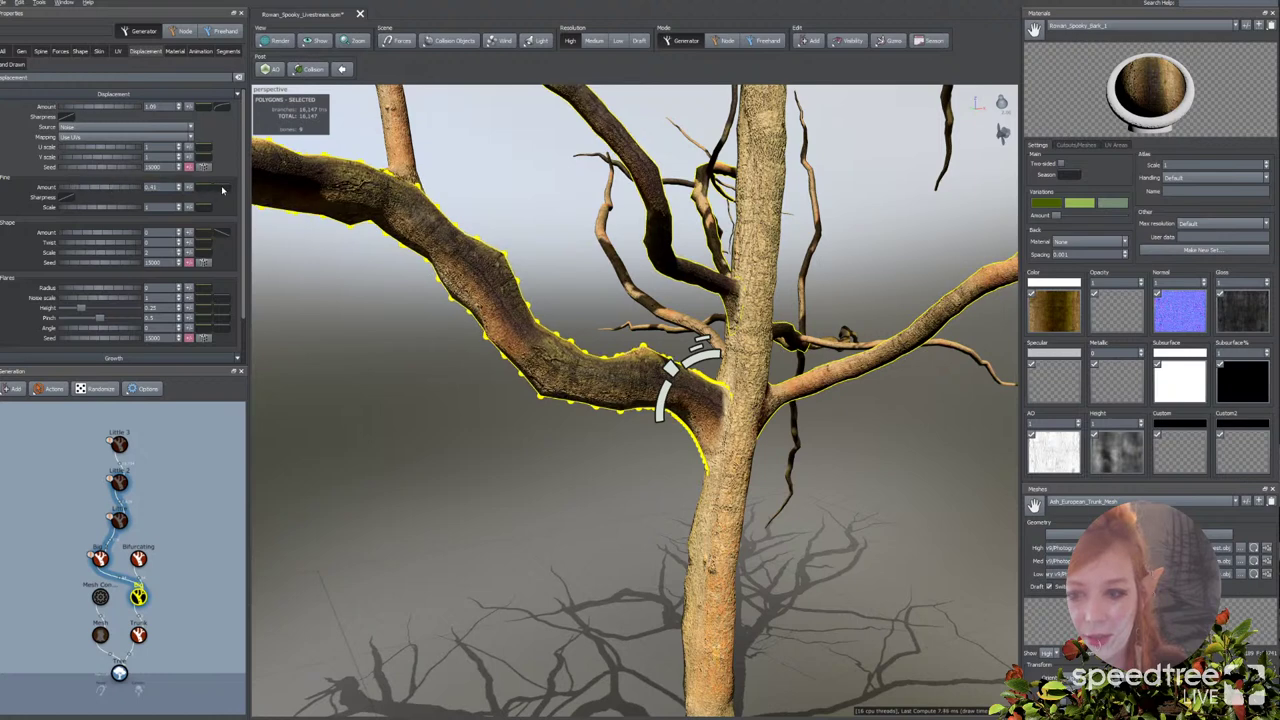
pyautogui.click(222, 189)
pyautogui.moveTo(474, 226); pyautogui.dragTo(472, 328)
# Step: Set the big branches' segment optimization to 0 and increase their absolute length segment count
pyautogui.click(228, 51)
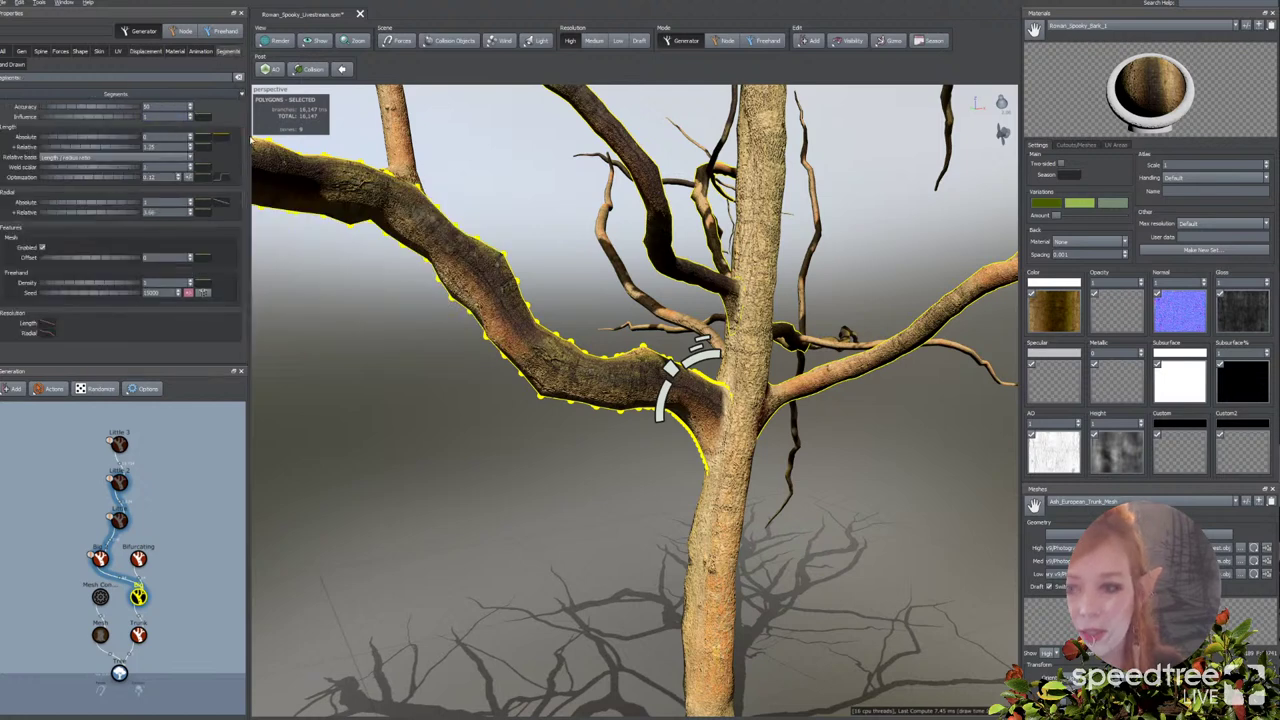
pyautogui.moveTo(111, 180); pyautogui.dragTo(94, 180)
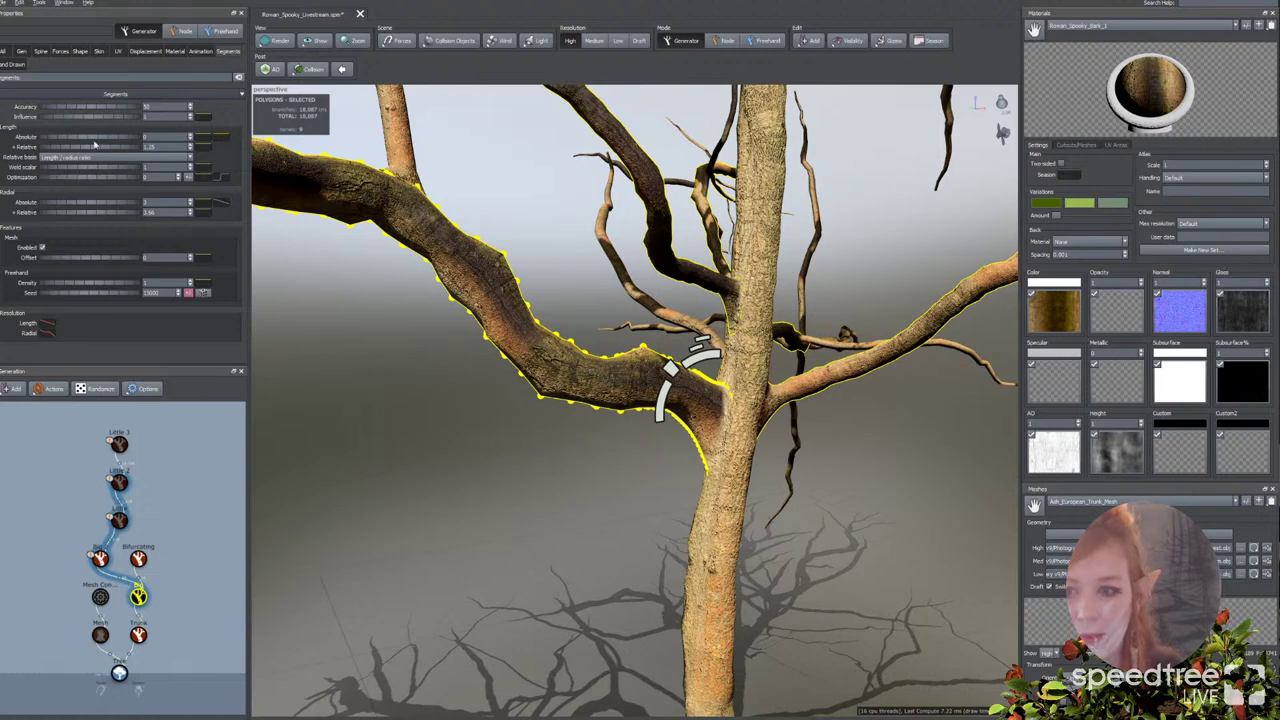
pyautogui.moveTo(91, 138); pyautogui.dragTo(150, 138)
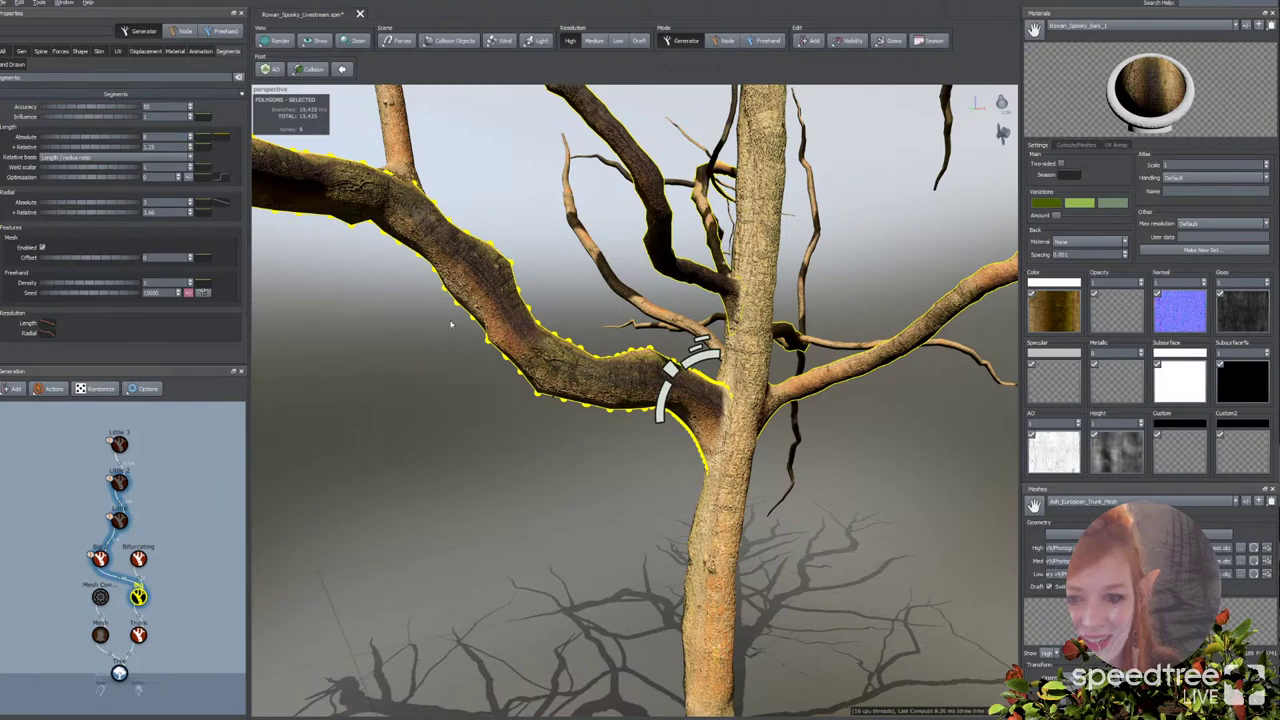
# Step: Raise the bifurcating branches' late spine noise amount to about 1.03 and increase its turbulence
pyautogui.moveTo(490, 347); pyautogui.dragTo(525, 327)
pyautogui.scroll(2, 539, 324)
pyautogui.doubleClick(527, 210)
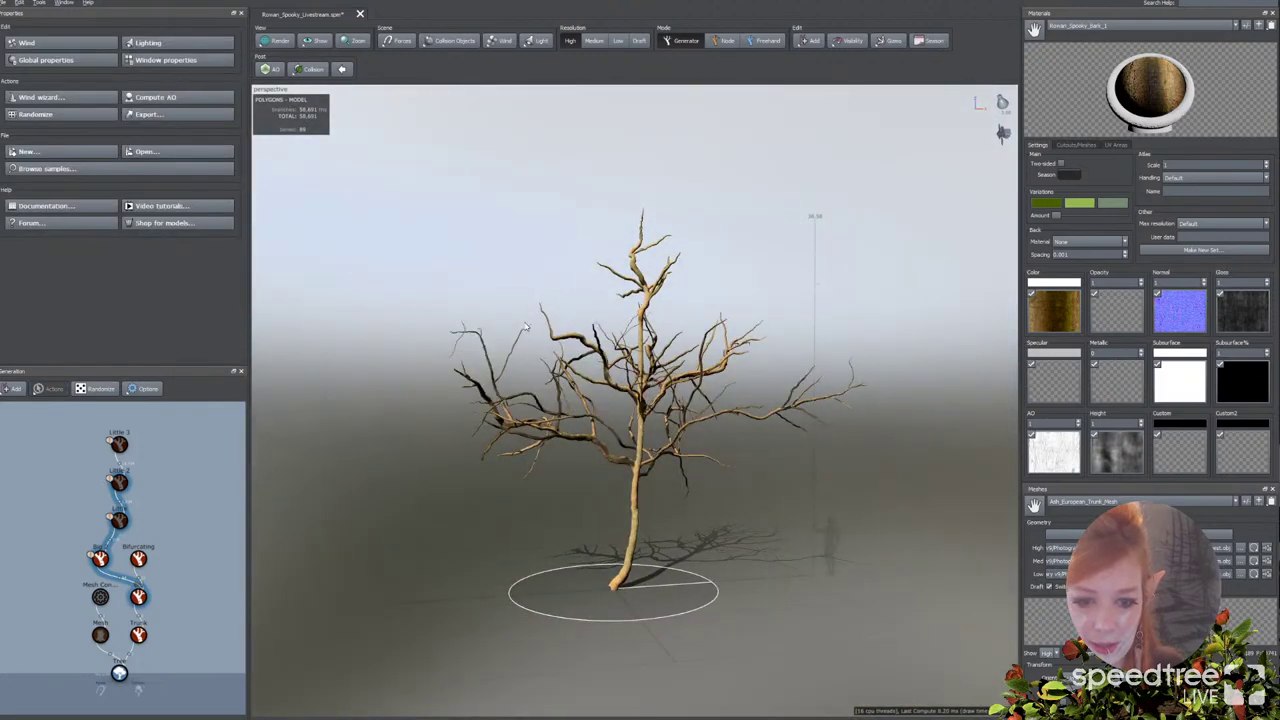
pyautogui.click(600, 384)
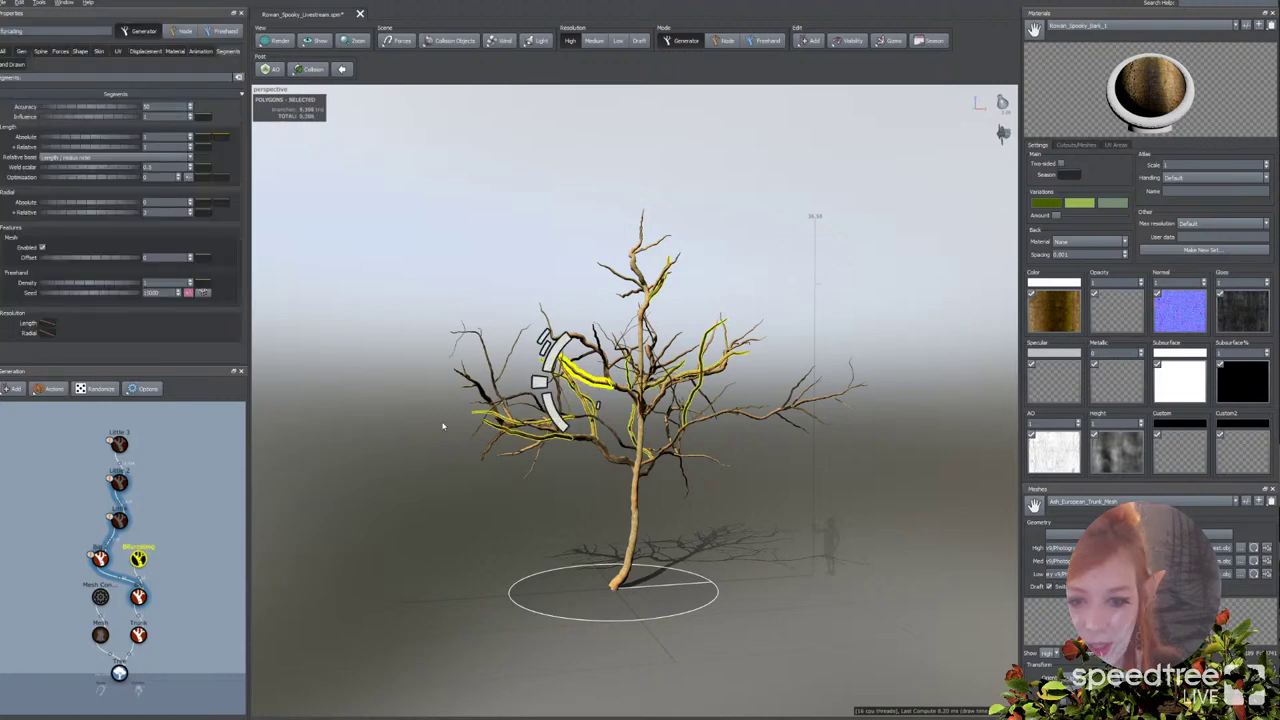
pyautogui.click(40, 51)
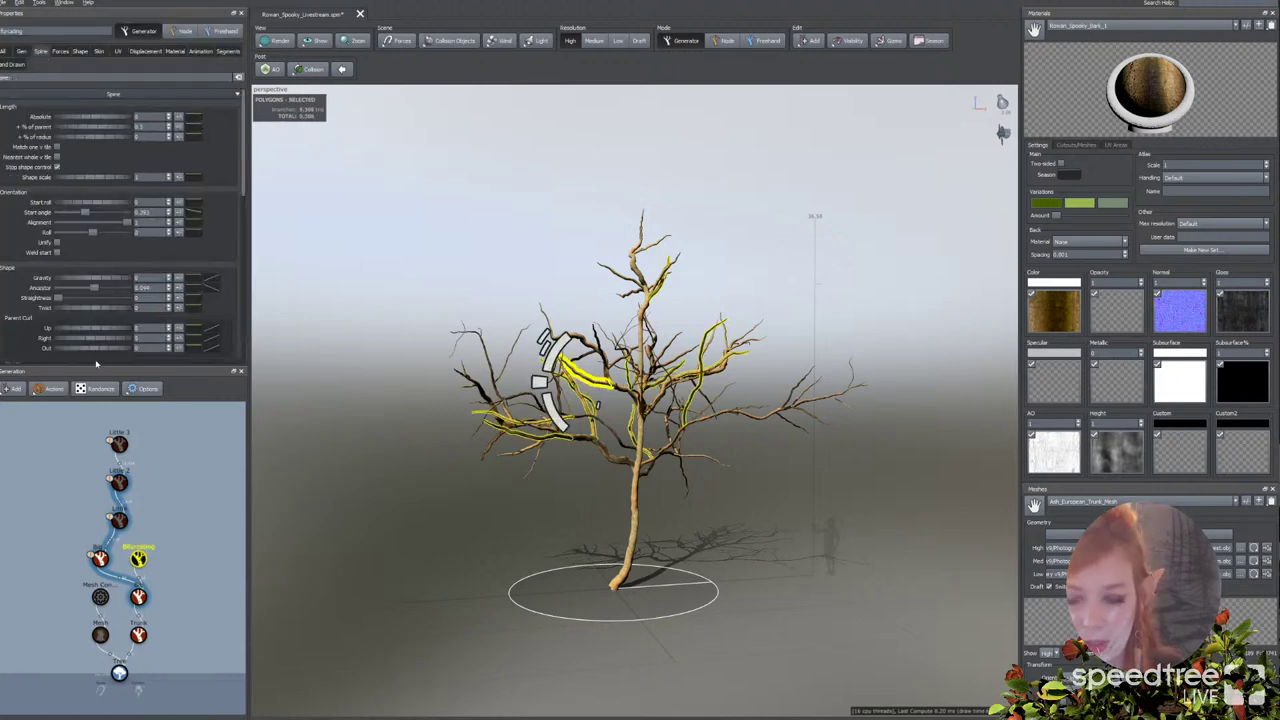
pyautogui.scroll(-5, 70, 284)
pyautogui.scroll(-3, 74, 303)
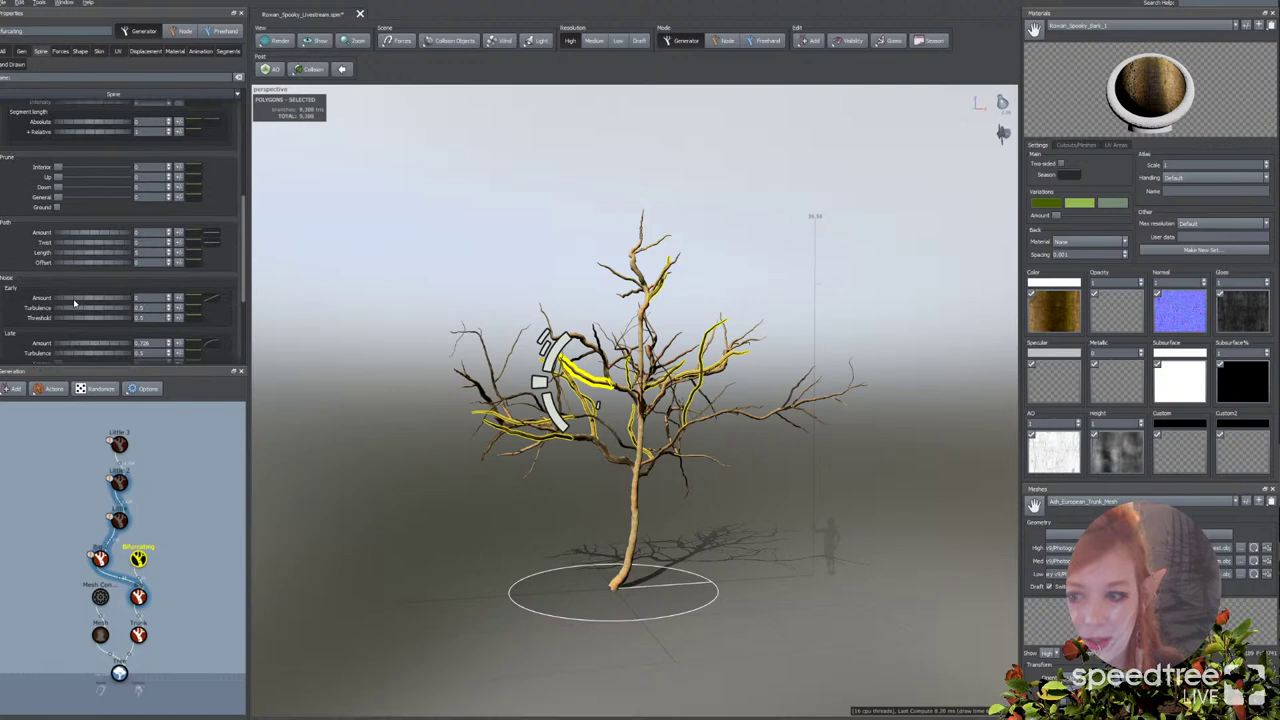
pyautogui.scroll(-1, 62, 315)
pyautogui.moveTo(66, 325); pyautogui.dragTo(97, 316)
pyautogui.moveTo(374, 453); pyautogui.dragTo(366, 453)
pyautogui.scroll(4, 366, 453)
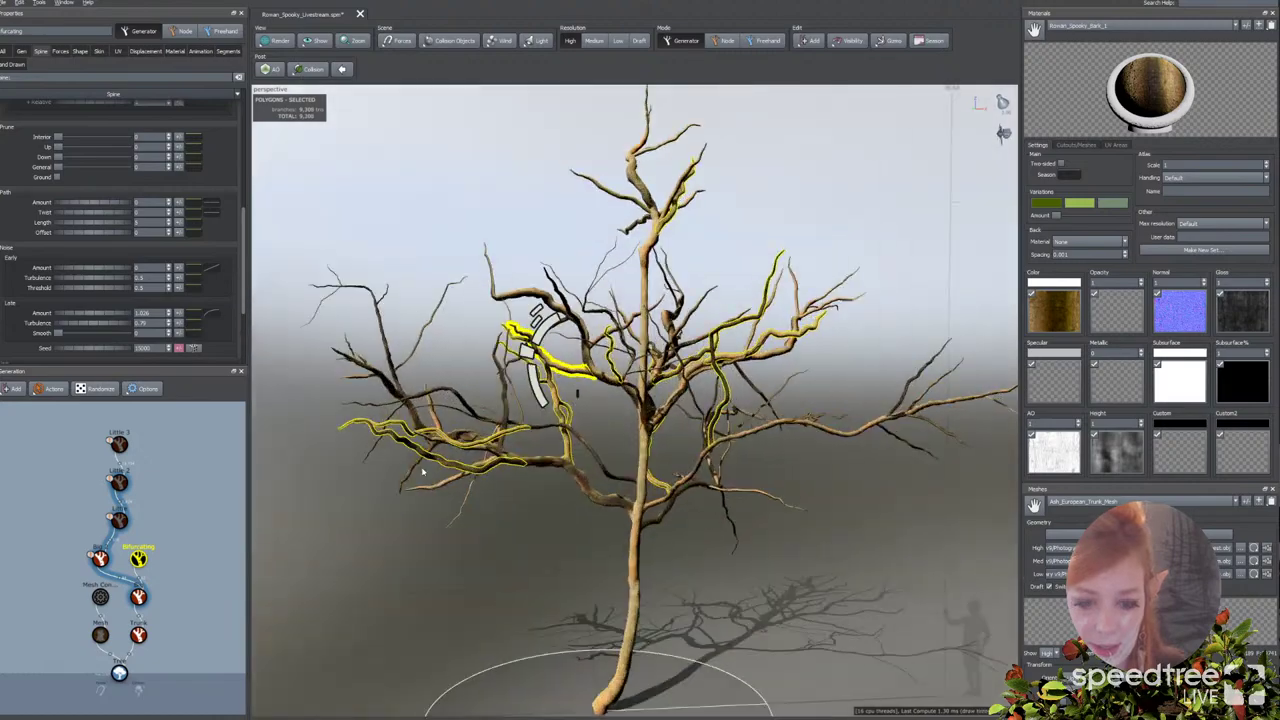
pyautogui.moveTo(590, 530); pyautogui.dragTo(457, 540)
pyautogui.click(601, 546)
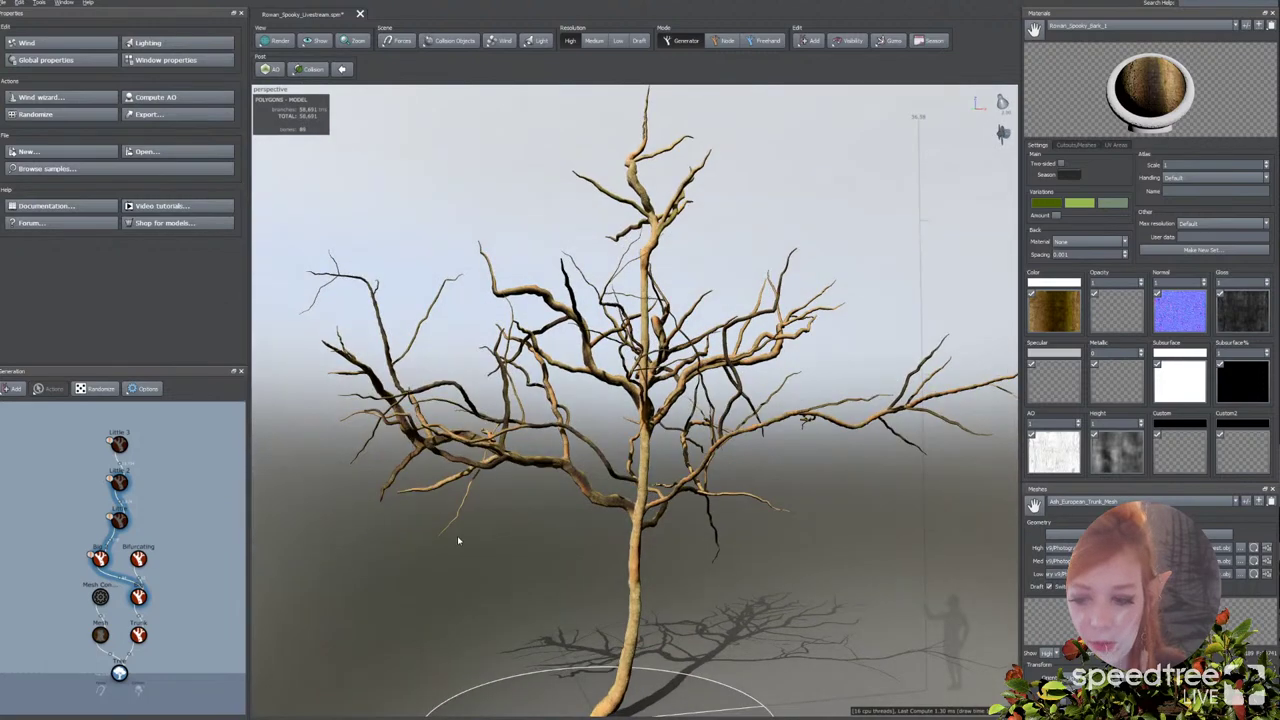
# Step: Raise the break chance of the secondary branches growing on the big branches to about 0.55
pyautogui.click(138, 597)
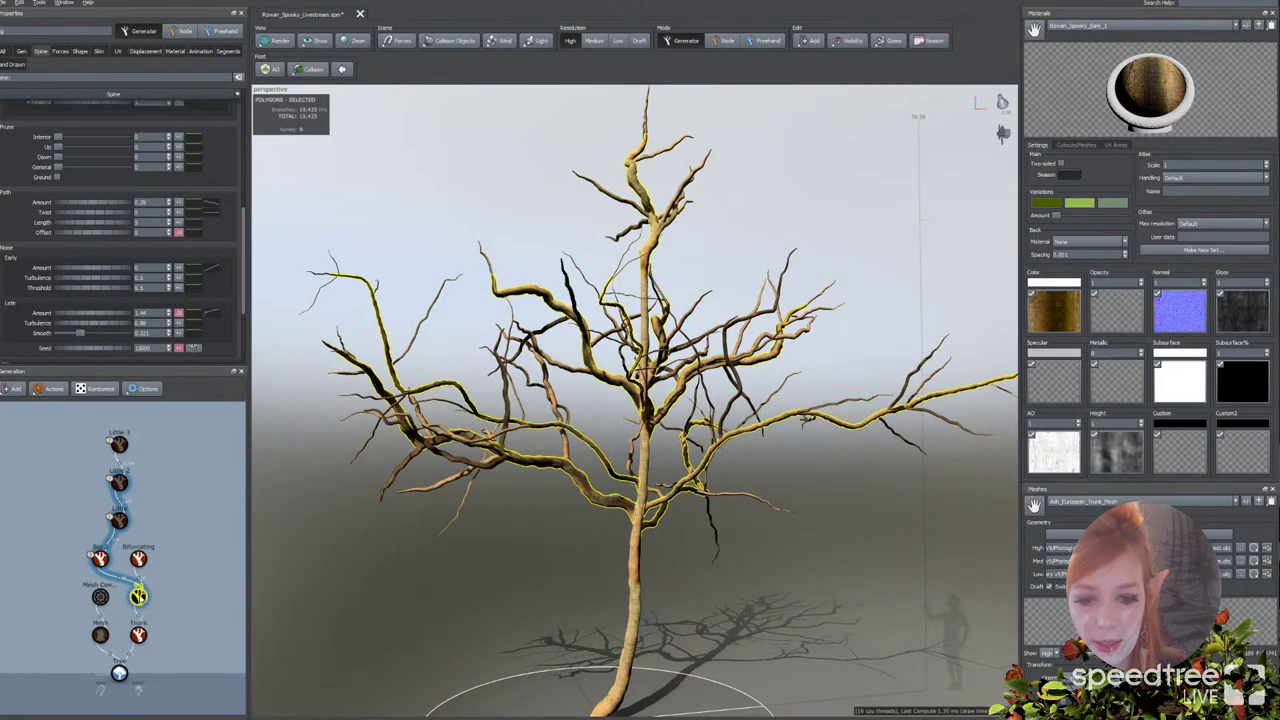
pyautogui.click(99, 560)
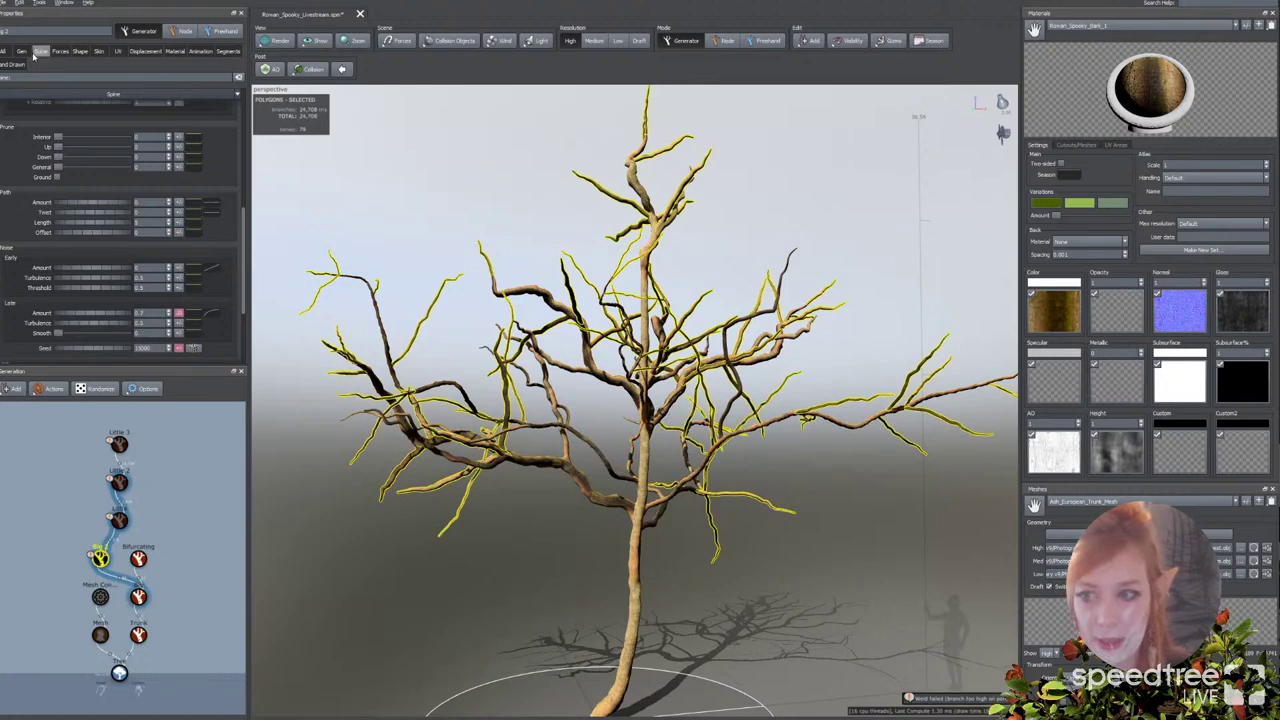
pyautogui.scroll(-3, 86, 277)
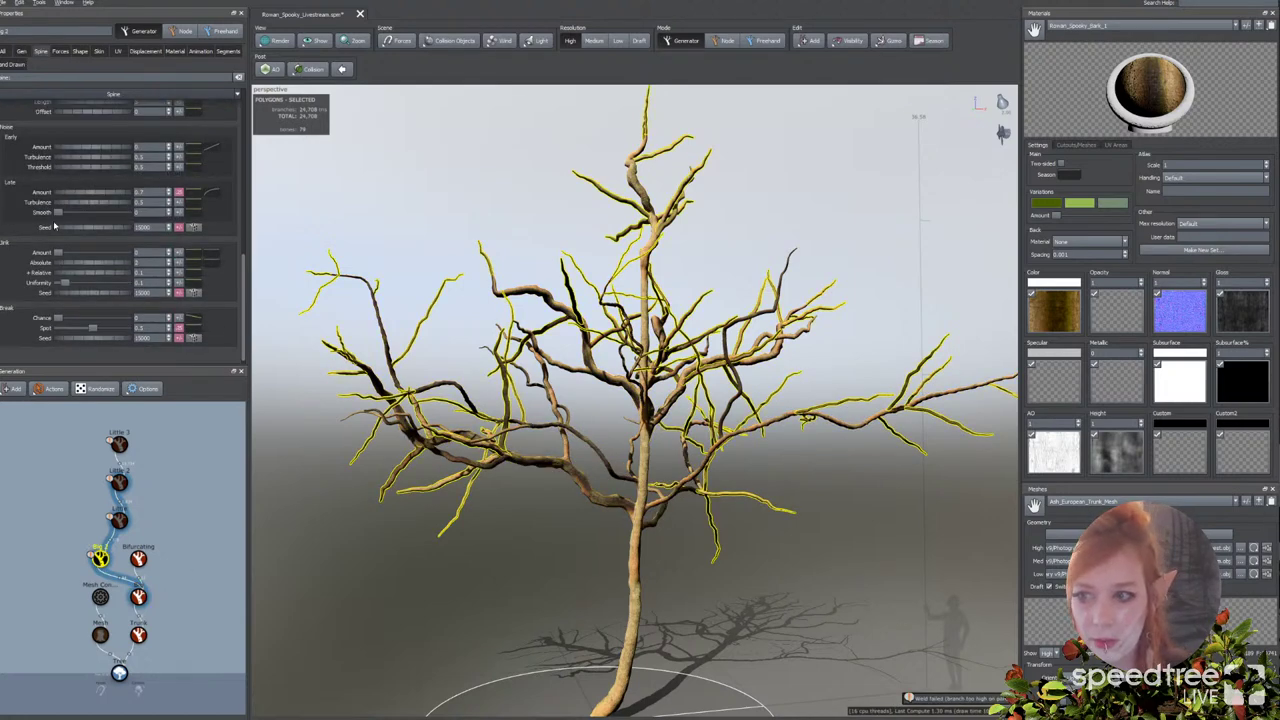
pyautogui.scroll(-1, 60, 275)
pyautogui.moveTo(57, 314); pyautogui.dragTo(95, 318)
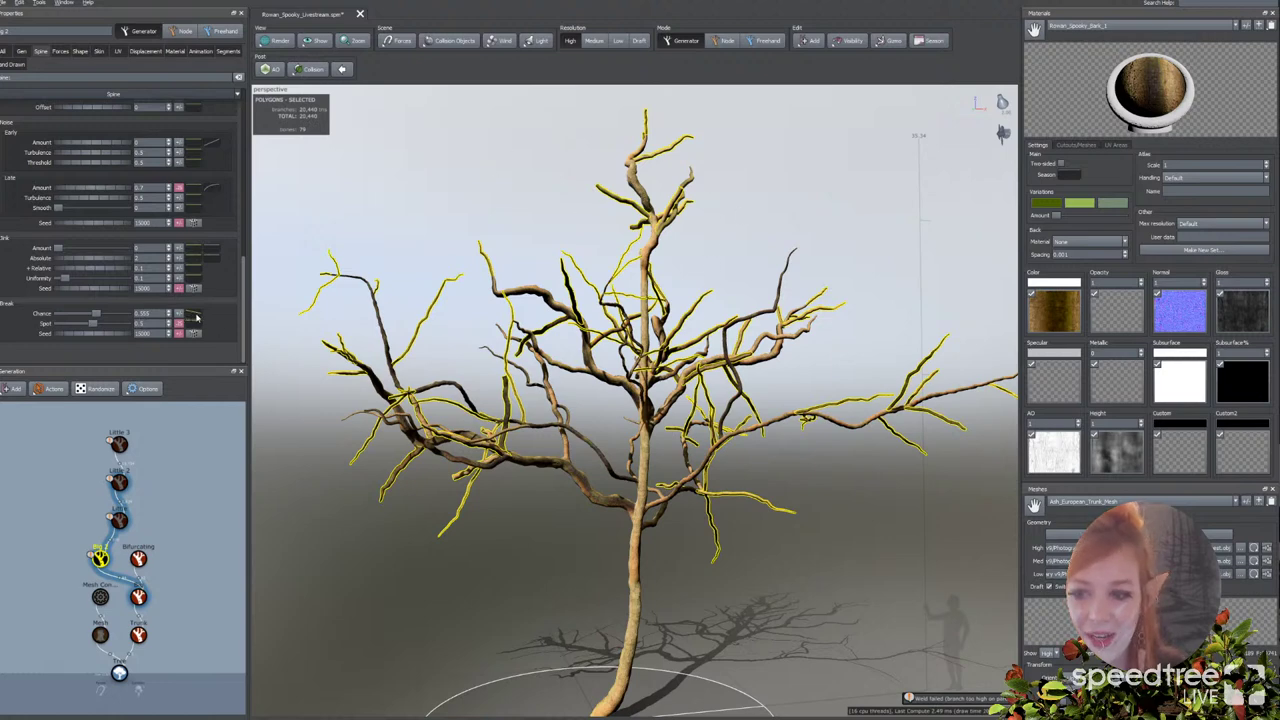
# Step: Shape the break chance parent curve with an extra point about three quarters along and an end value of 0
pyautogui.click(198, 316)
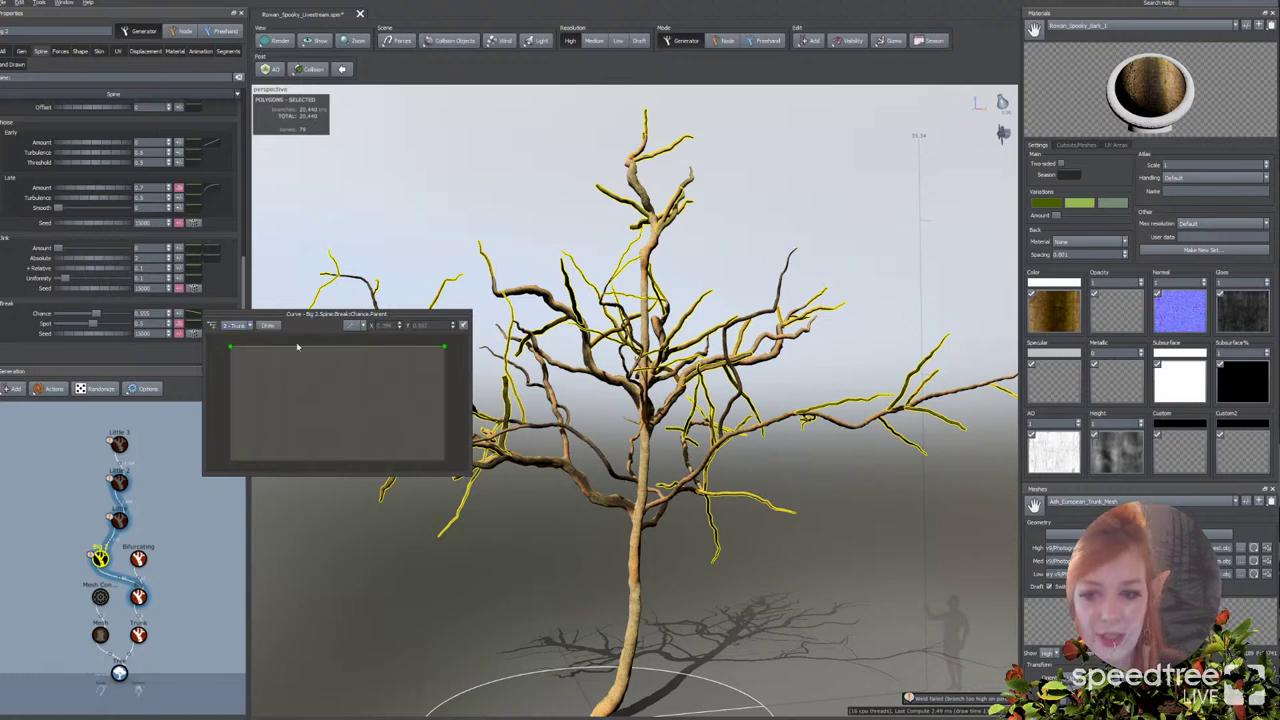
pyautogui.click(397, 349)
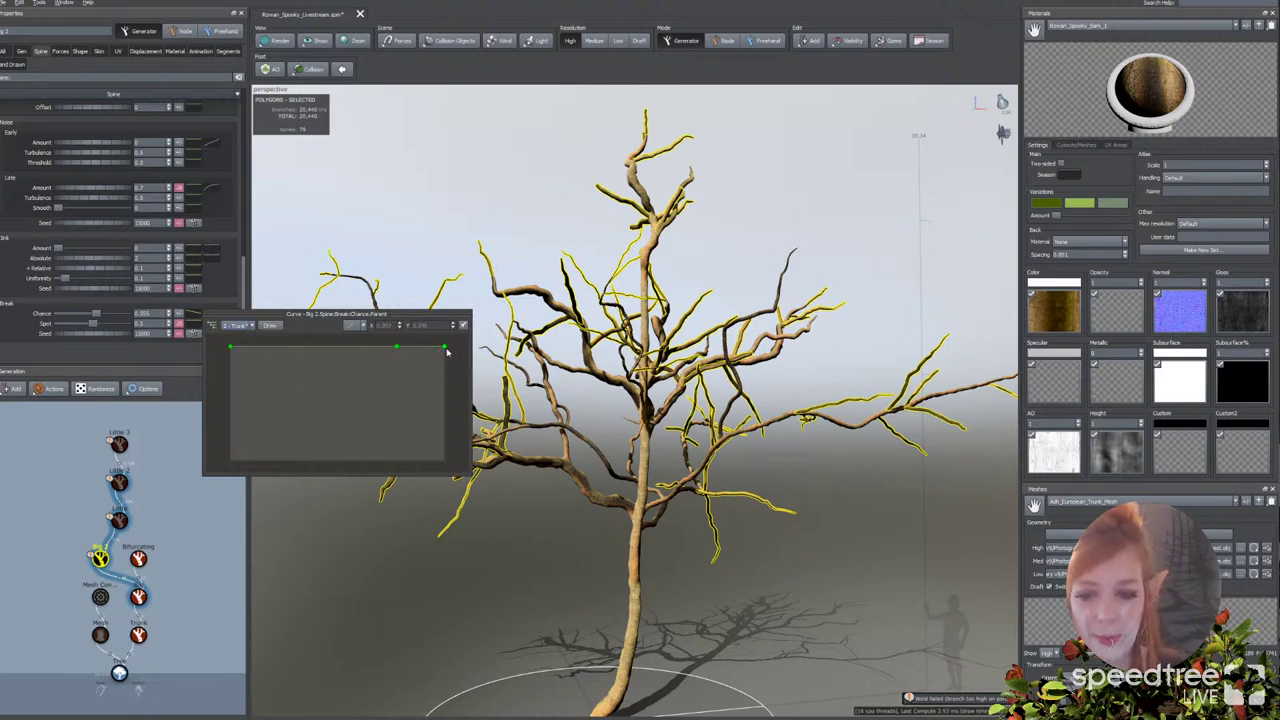
pyautogui.click(446, 348)
pyautogui.moveTo(438, 331); pyautogui.dragTo(405, 323)
pyautogui.click(406, 316)
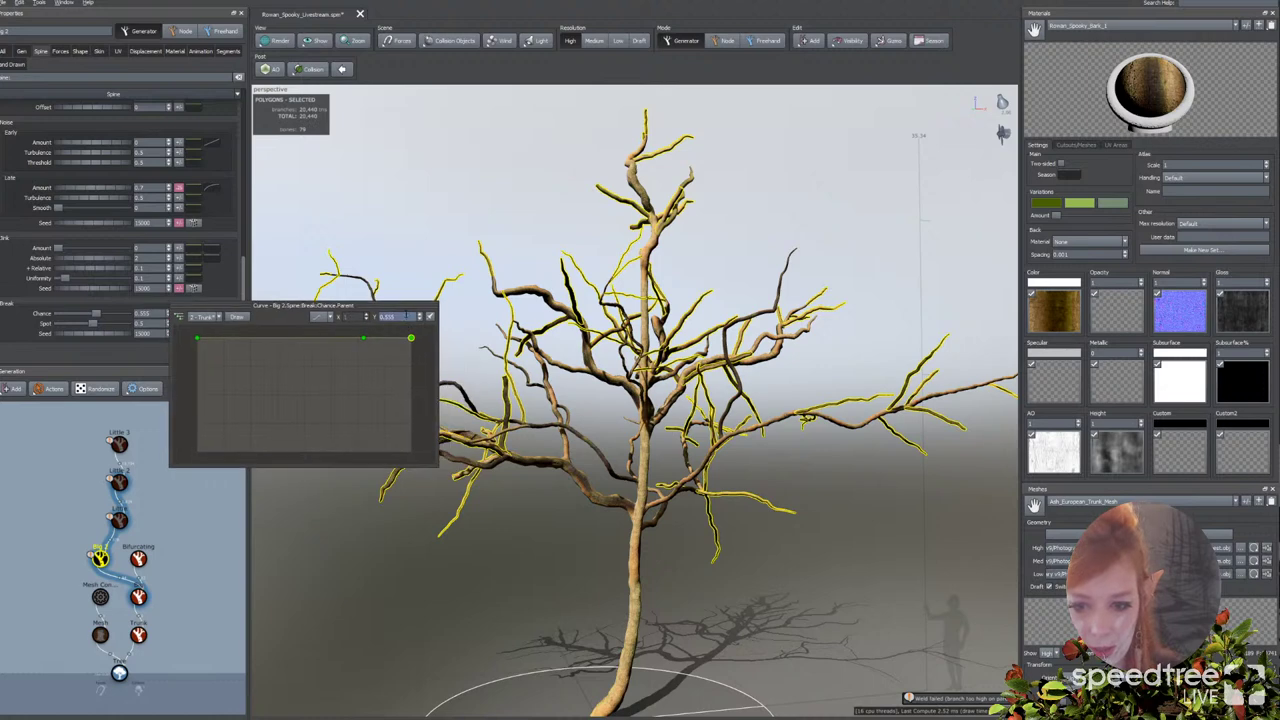
pyautogui.write('0')
pyautogui.press('Return')
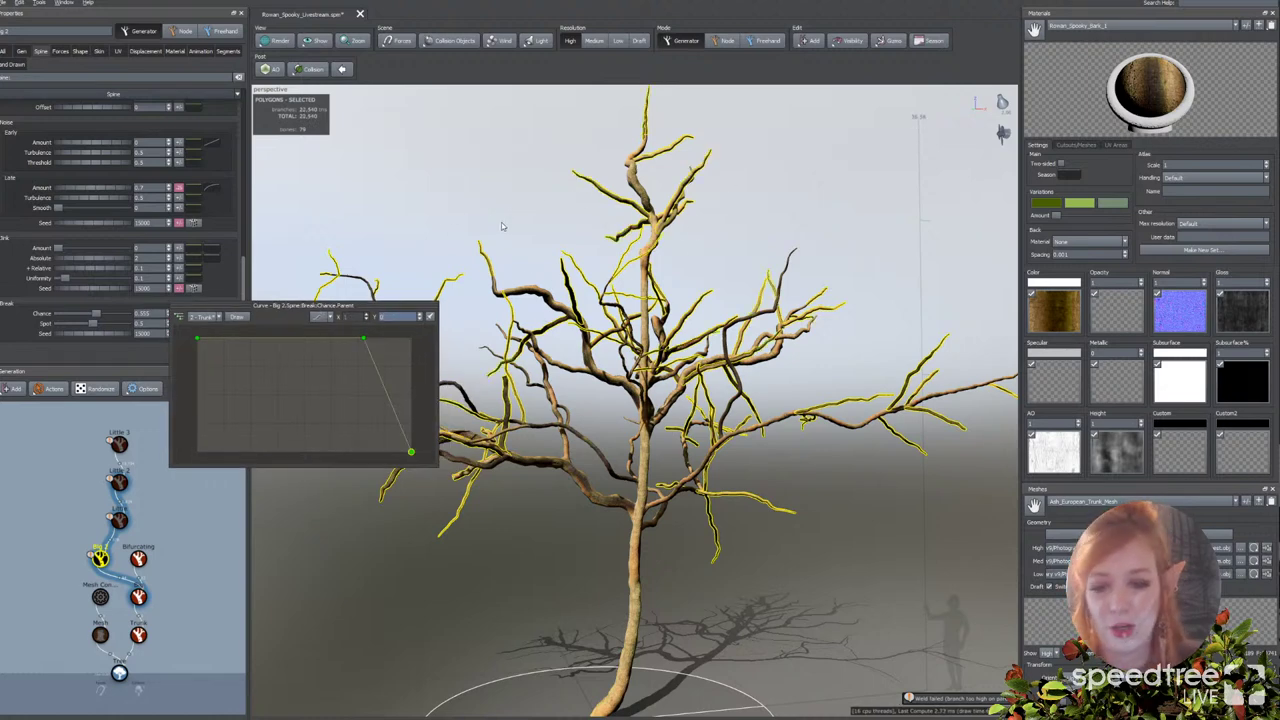
pyautogui.moveTo(512, 243); pyautogui.dragTo(502, 238)
pyautogui.click(301, 544)
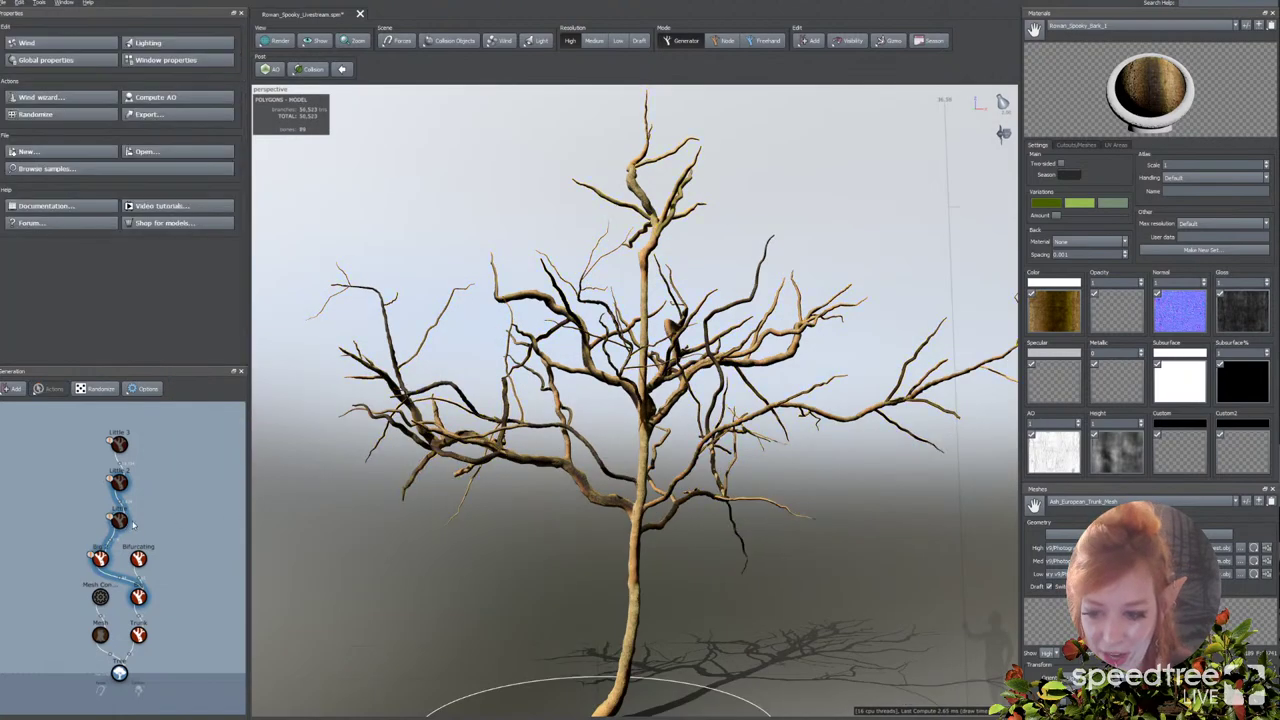
# Step: Add a Lump decoration to the trunk
pyautogui.scroll(6, 607, 525)
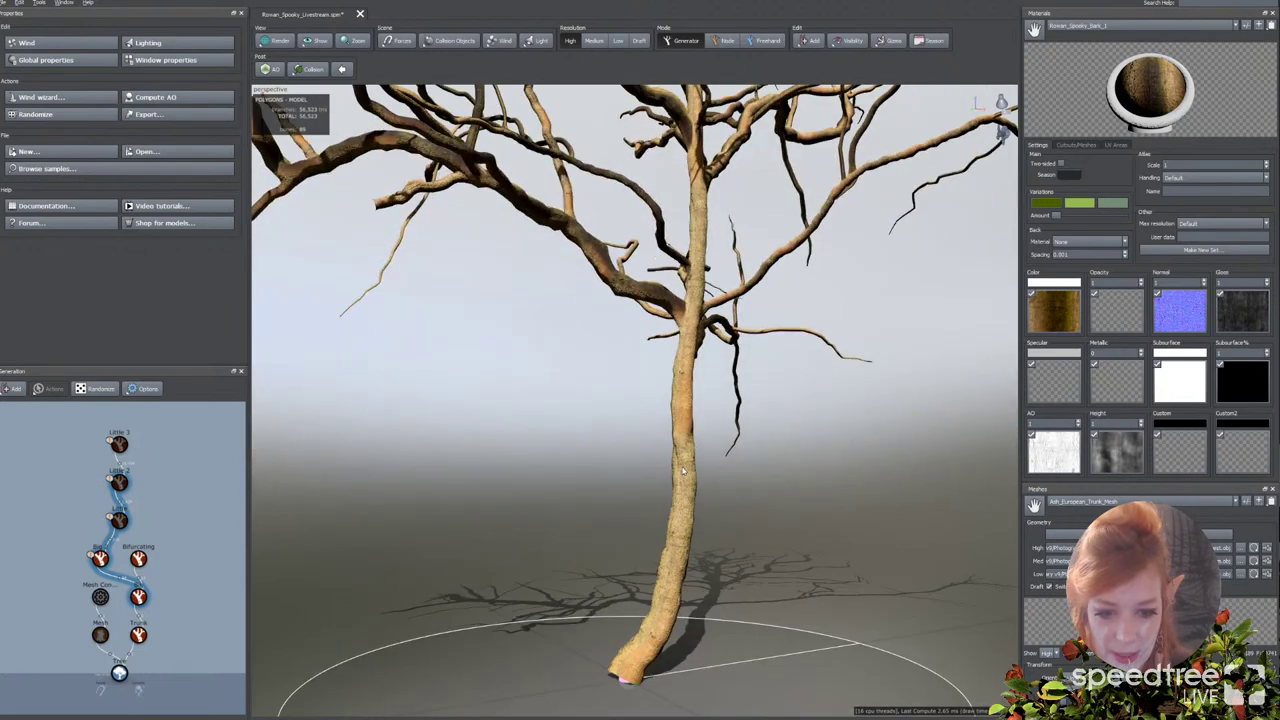
pyautogui.click(683, 470)
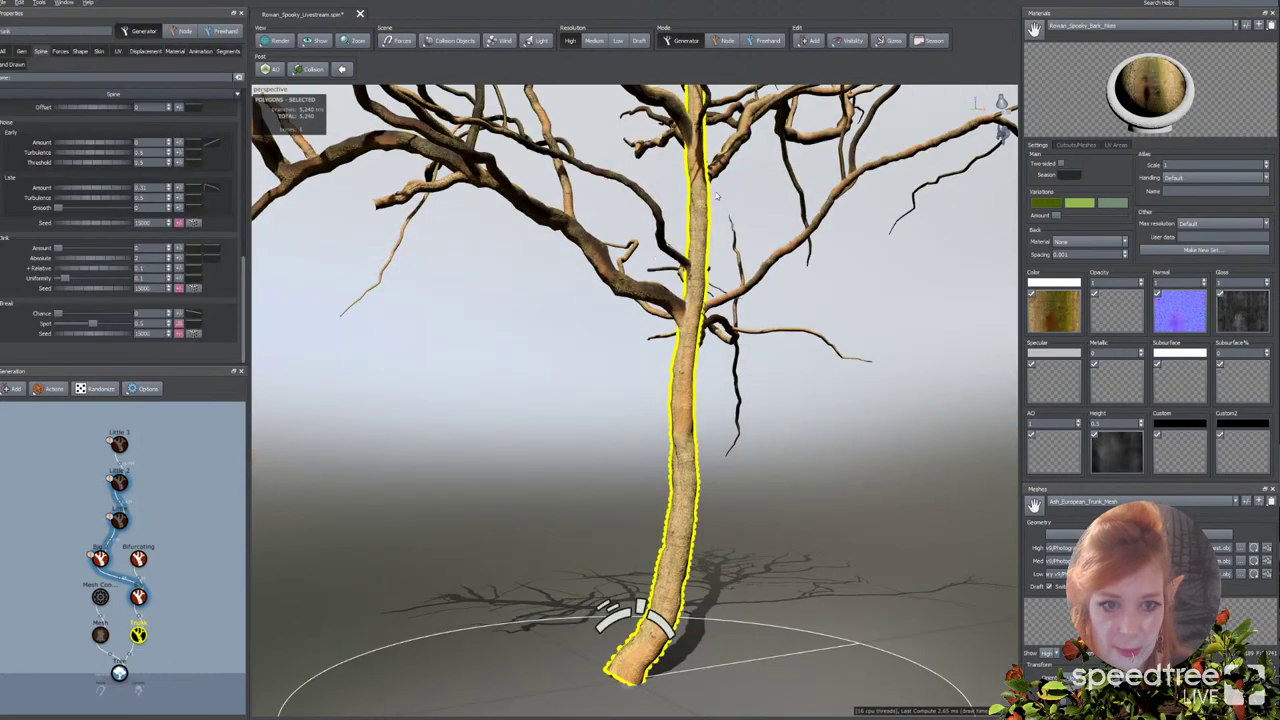
pyautogui.click(808, 40)
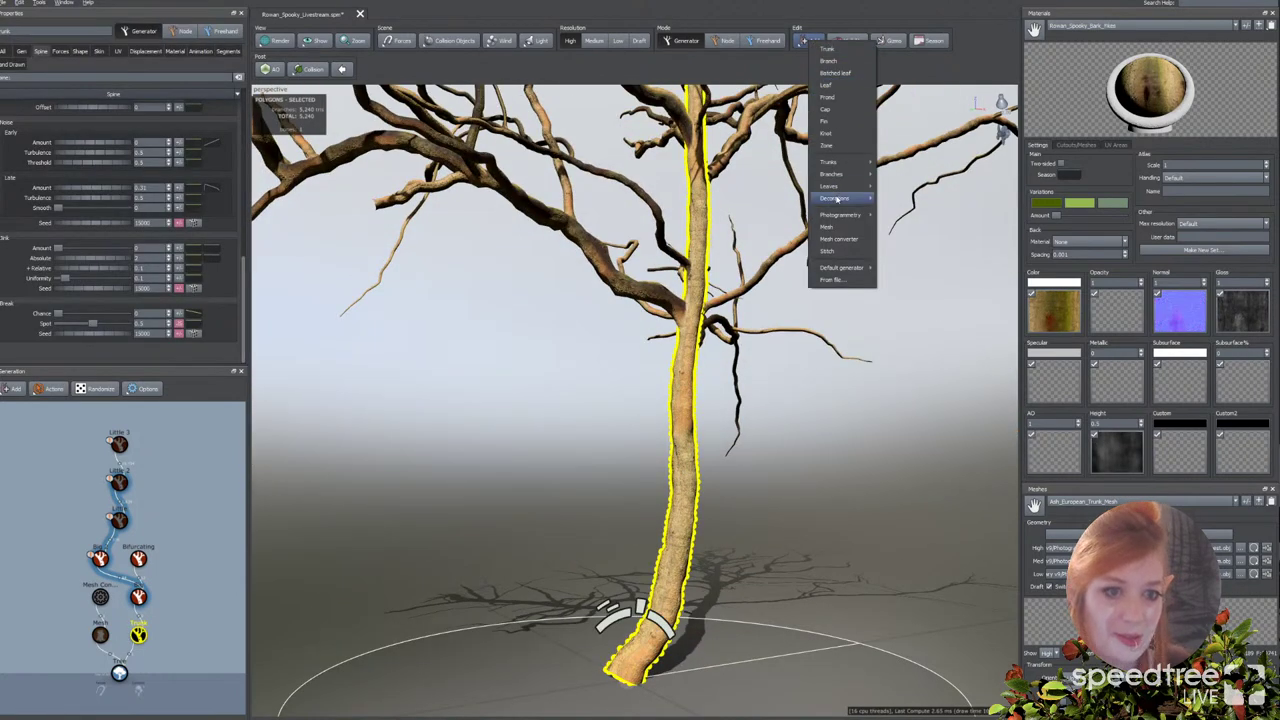
pyautogui.moveTo(836, 199)
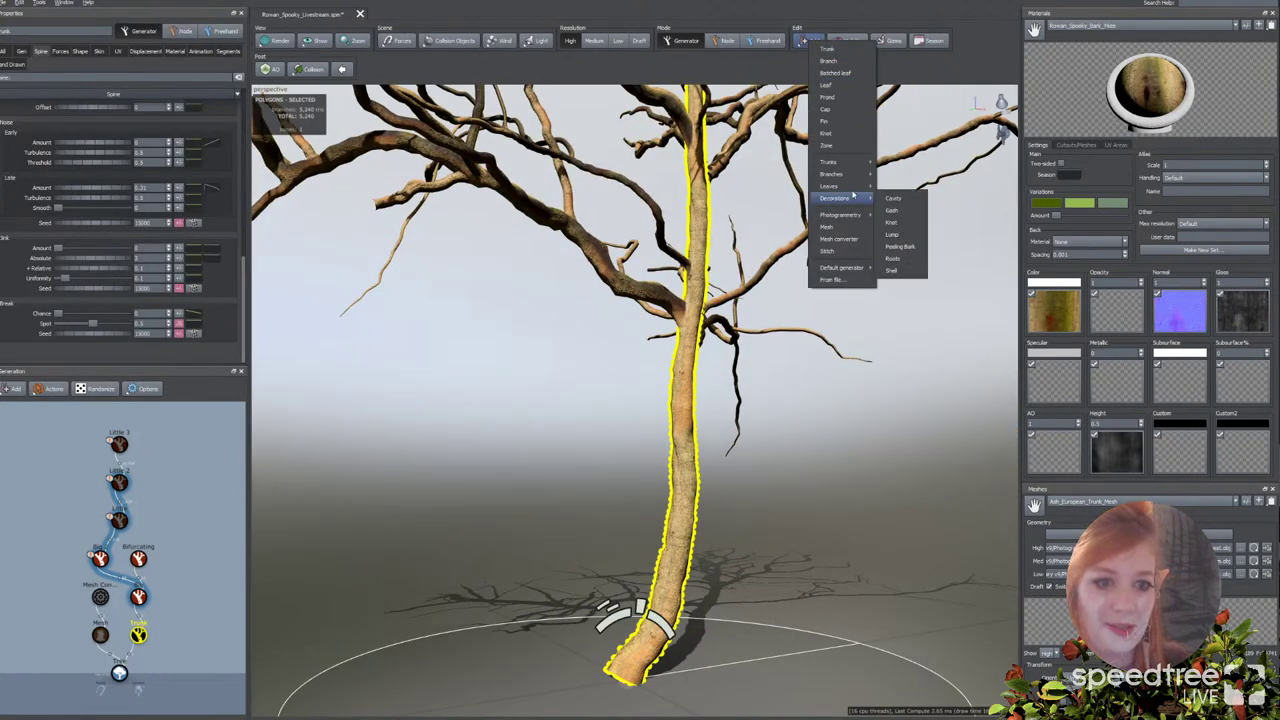
pyautogui.click(890, 233)
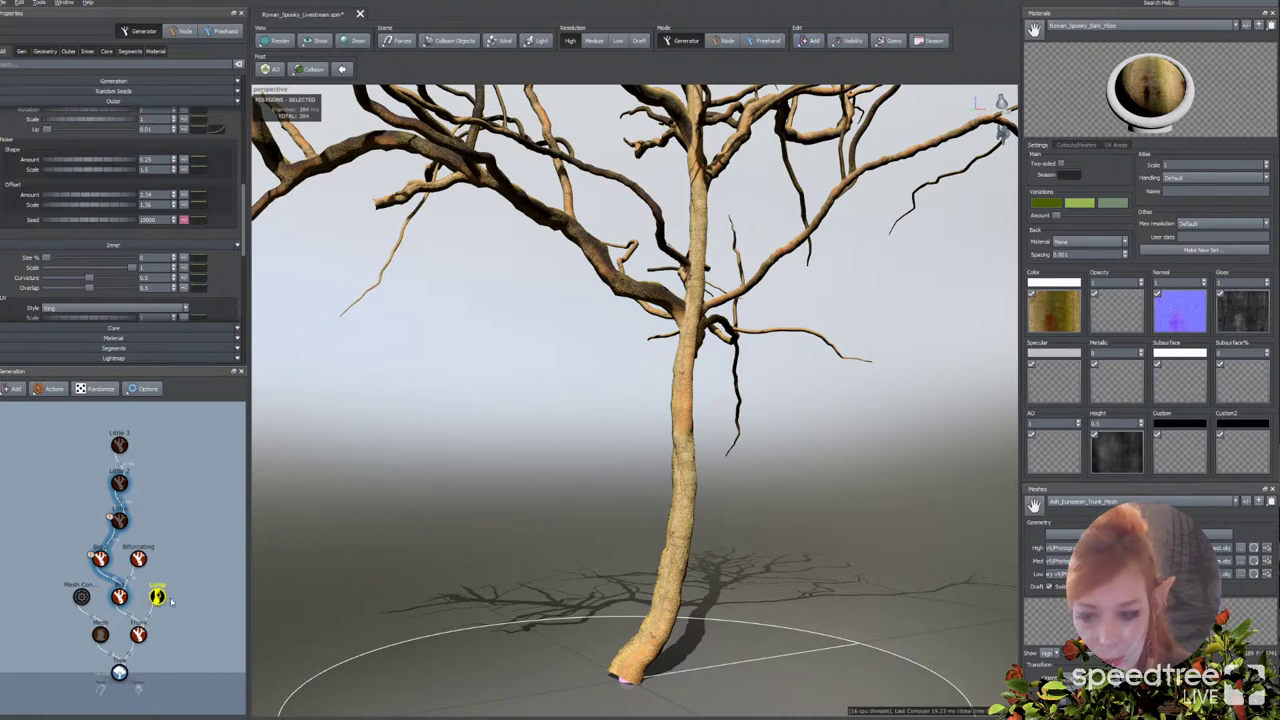
# Step: Set the number of trunk lumps to 3 and limit their boundaries to about 0.38 to 0.55 along the trunk
pyautogui.click(140, 635)
pyautogui.click(158, 600)
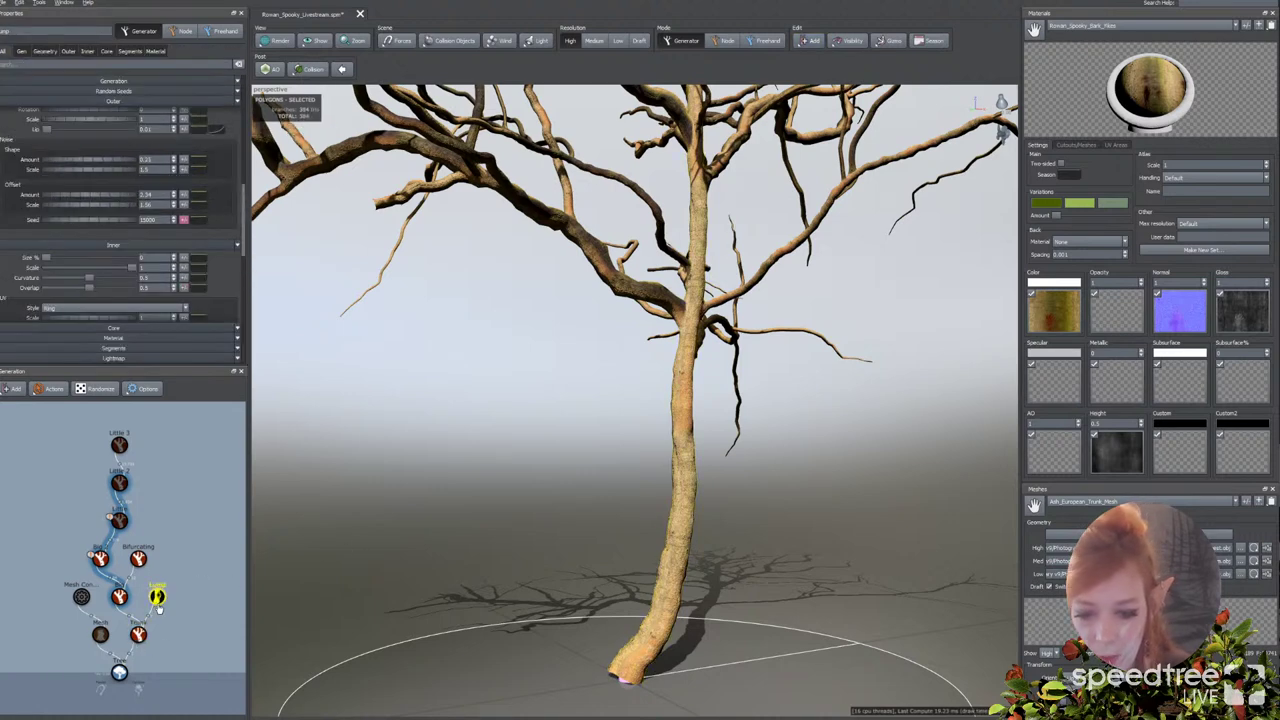
pyautogui.click(22, 51)
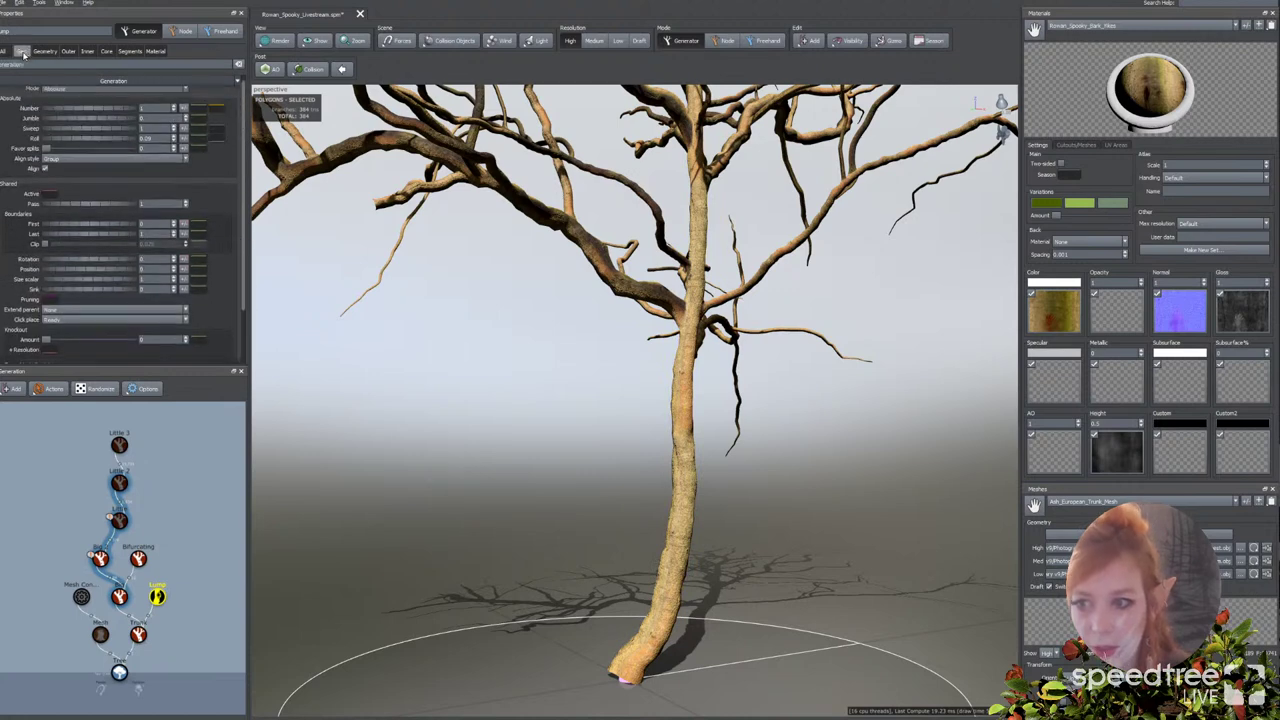
pyautogui.moveTo(71, 113); pyautogui.dragTo(111, 118)
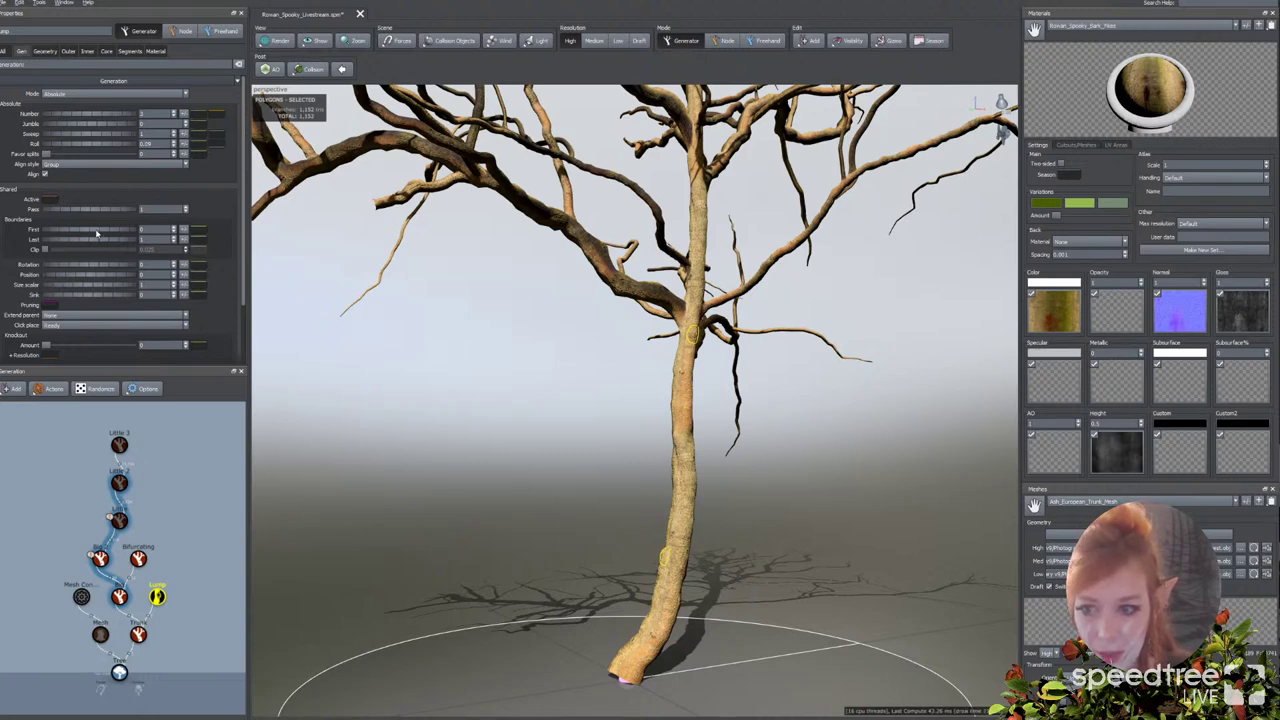
pyautogui.moveTo(97, 233)
pyautogui.mouseDown()
pyautogui.moveTo(113, 233)
pyautogui.moveTo(92, 242)
pyautogui.mouseUp()
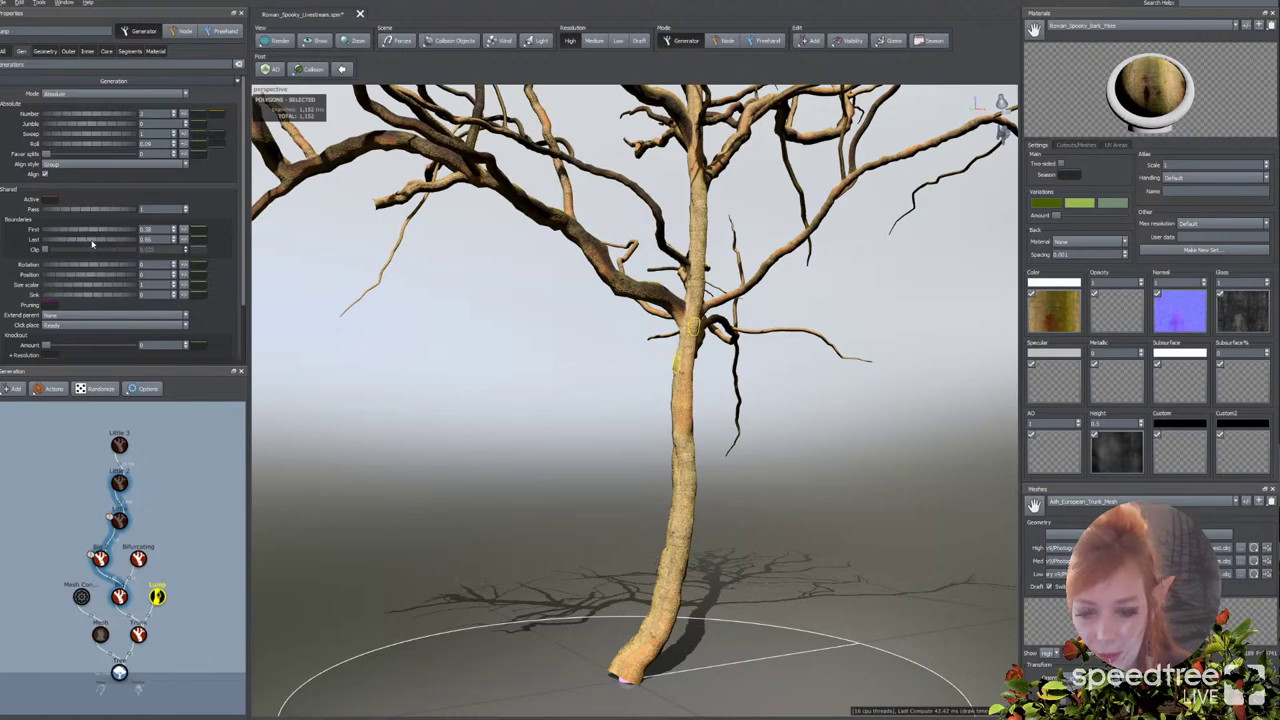
pyautogui.moveTo(583, 271); pyautogui.dragTo(660, 392)
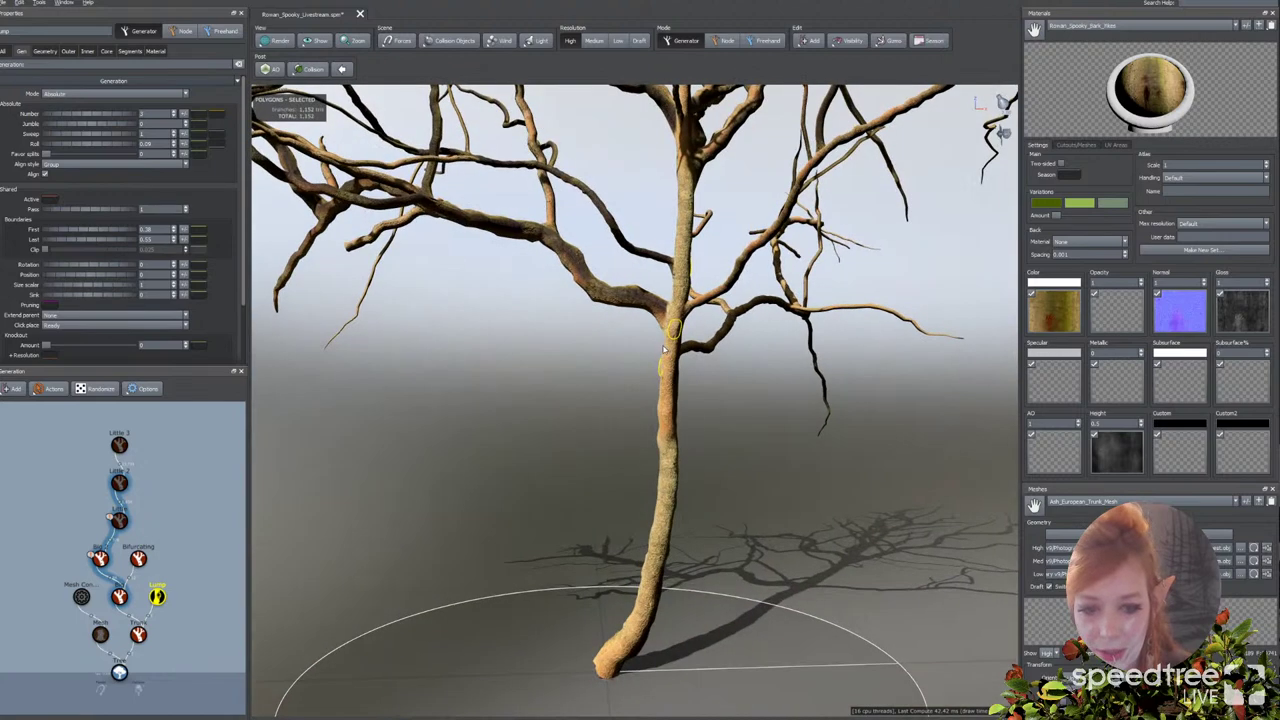
# Step: Increase the trunk lumps' outer size to about 0.75 and raise their outer offset to about 0.1
pyautogui.click(45, 51)
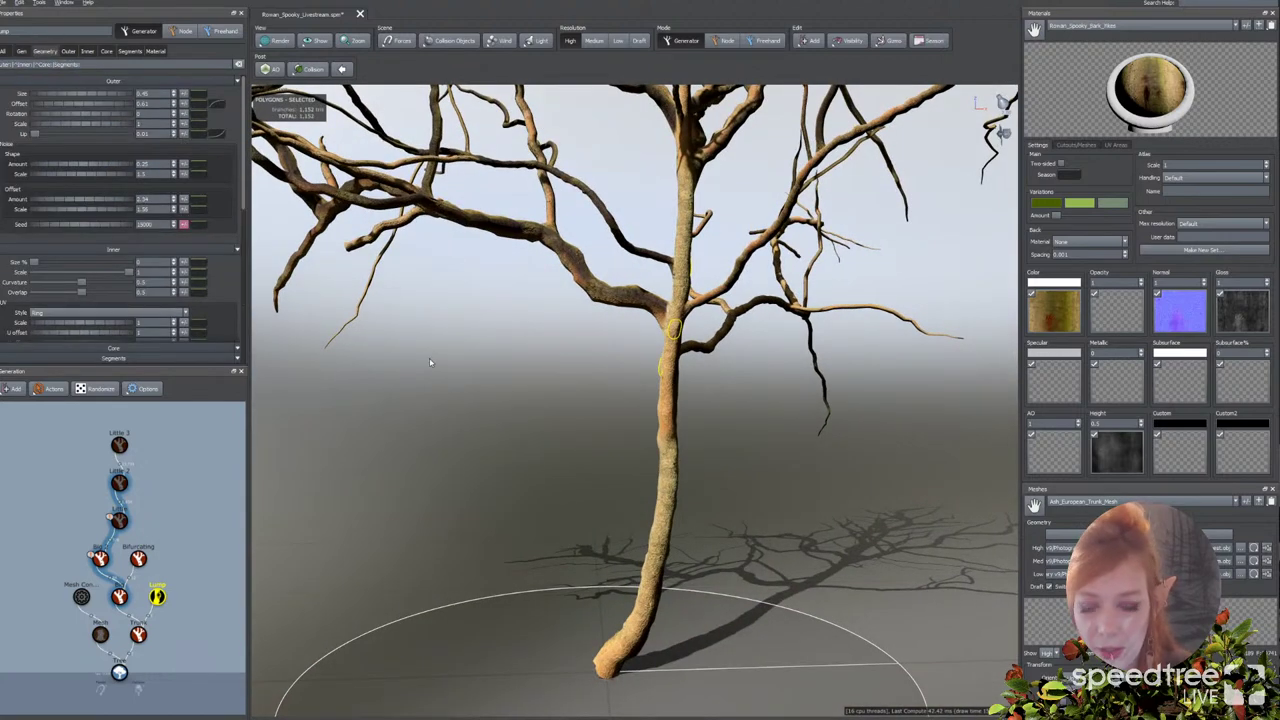
pyautogui.moveTo(430, 362); pyautogui.dragTo(160, 178)
pyautogui.moveTo(100, 94)
pyautogui.mouseDown()
pyautogui.moveTo(116, 94)
pyautogui.moveTo(111, 112)
pyautogui.mouseUp()
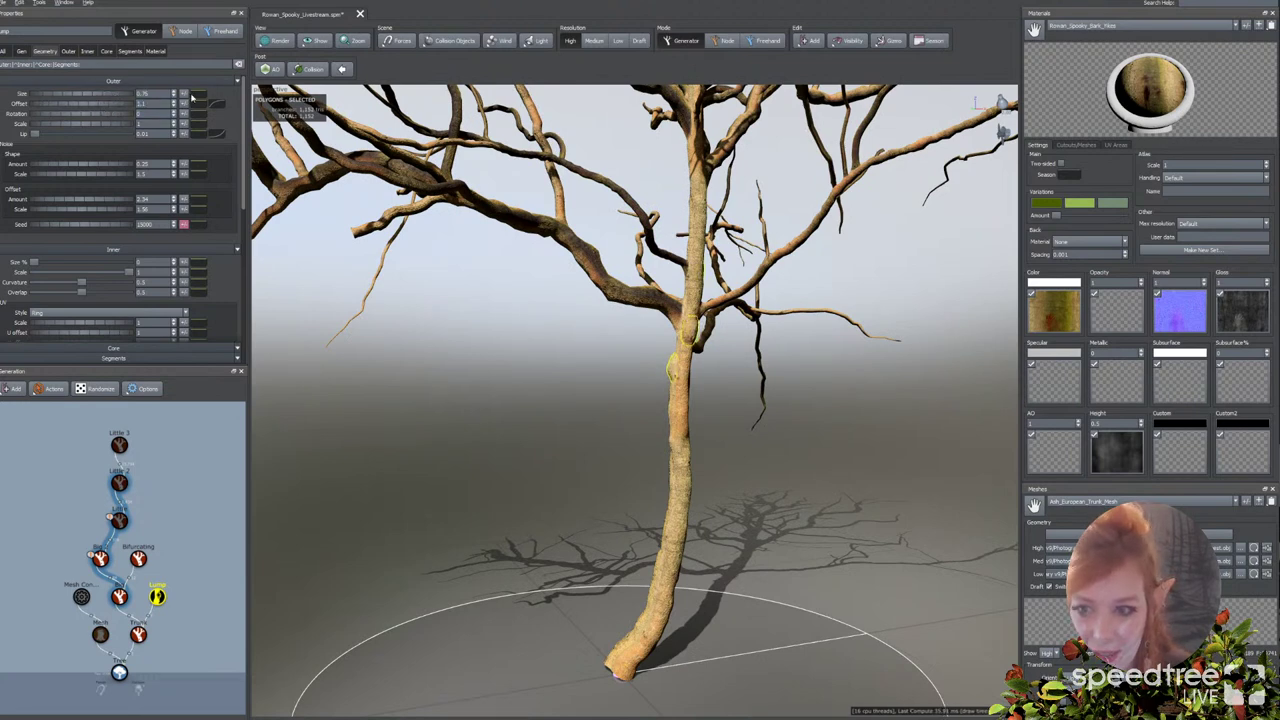
# Step: Add uniform random variance to the trunk lumps' outer size and inspect a lump up close
pyautogui.click(184, 103)
pyautogui.moveTo(239, 112); pyautogui.dragTo(325, 162)
pyautogui.scroll(4, 573, 281)
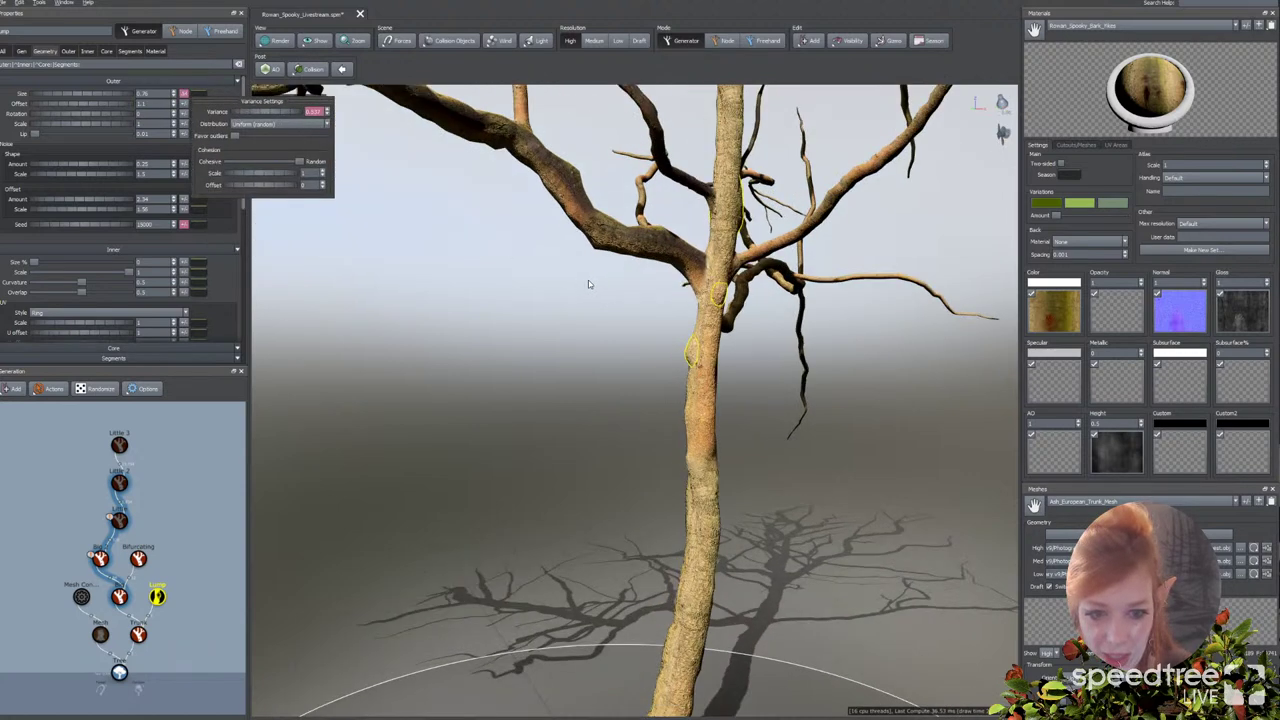
pyautogui.click(608, 284)
pyautogui.click(689, 352)
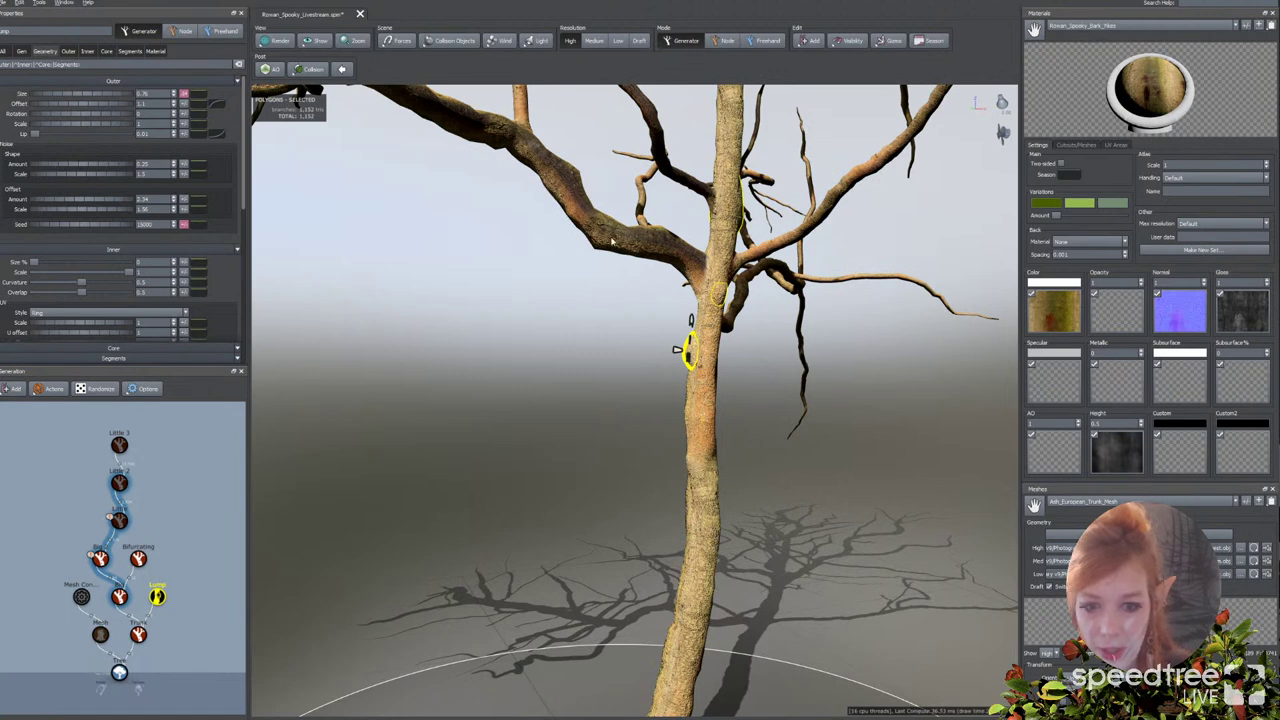
# Step: Copy the trunk's Lump generator and paste it as a child of the big branches
pyautogui.rightClick(156, 597)
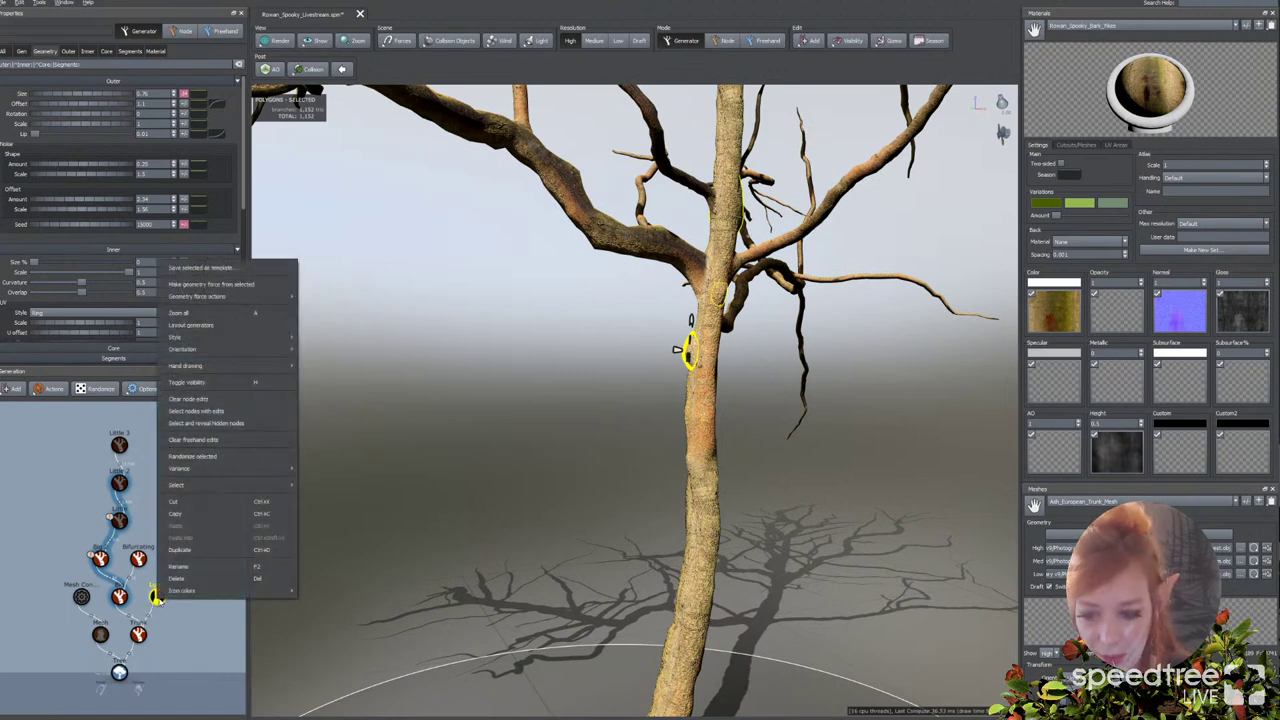
pyautogui.click(179, 515)
pyautogui.rightClick(166, 529)
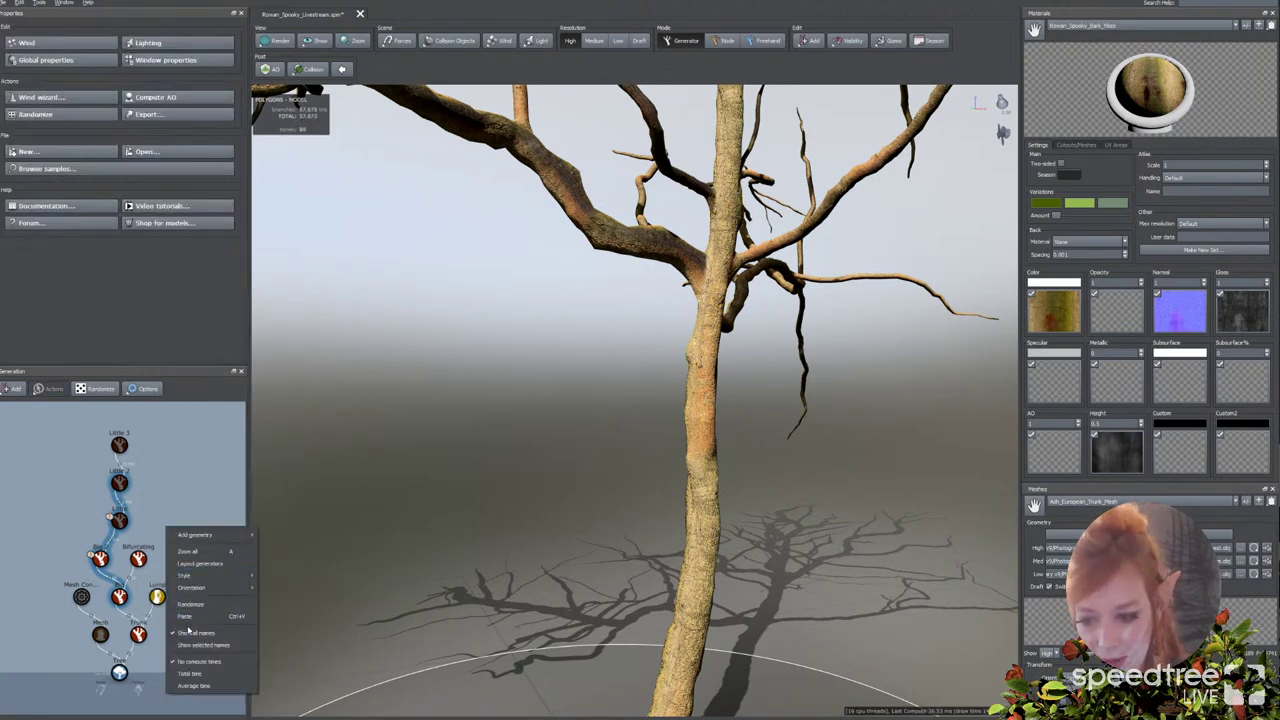
pyautogui.click(186, 617)
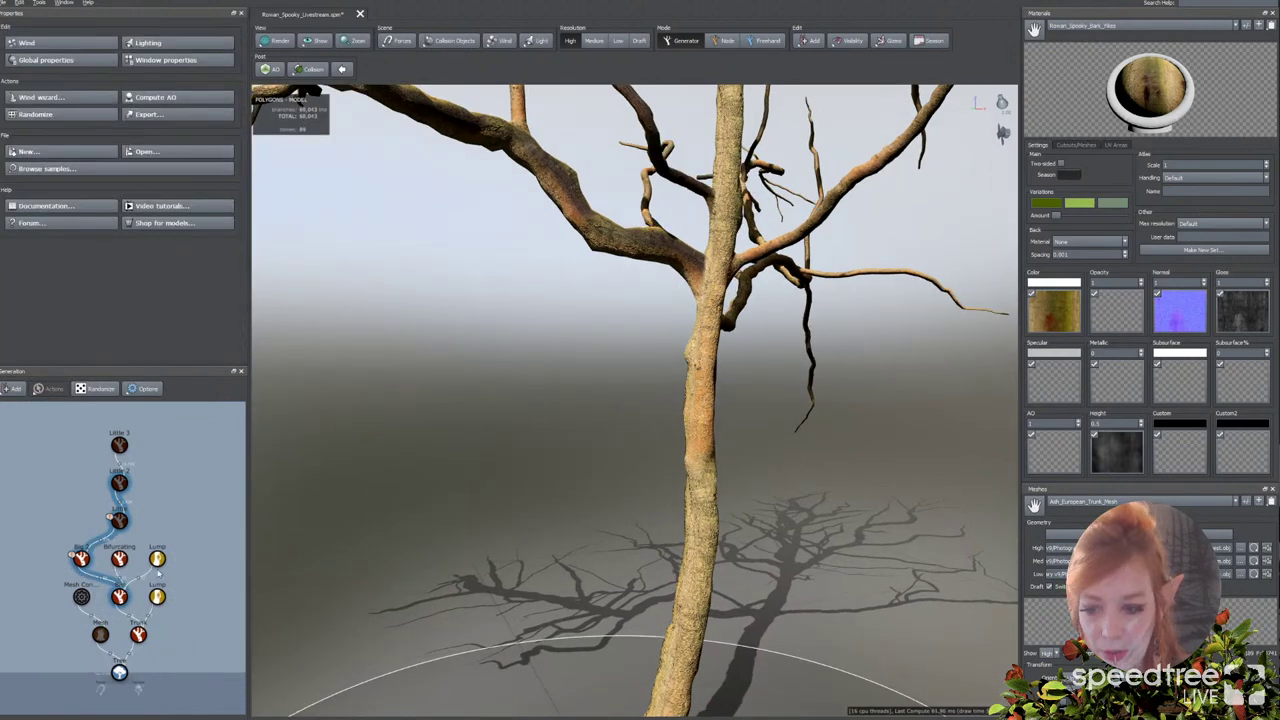
# Step: Lower the big-branch lumps' first boundary to just below 0 and switch their generation mode to Bifurcation
pyautogui.click(157, 557)
pyautogui.click(21, 51)
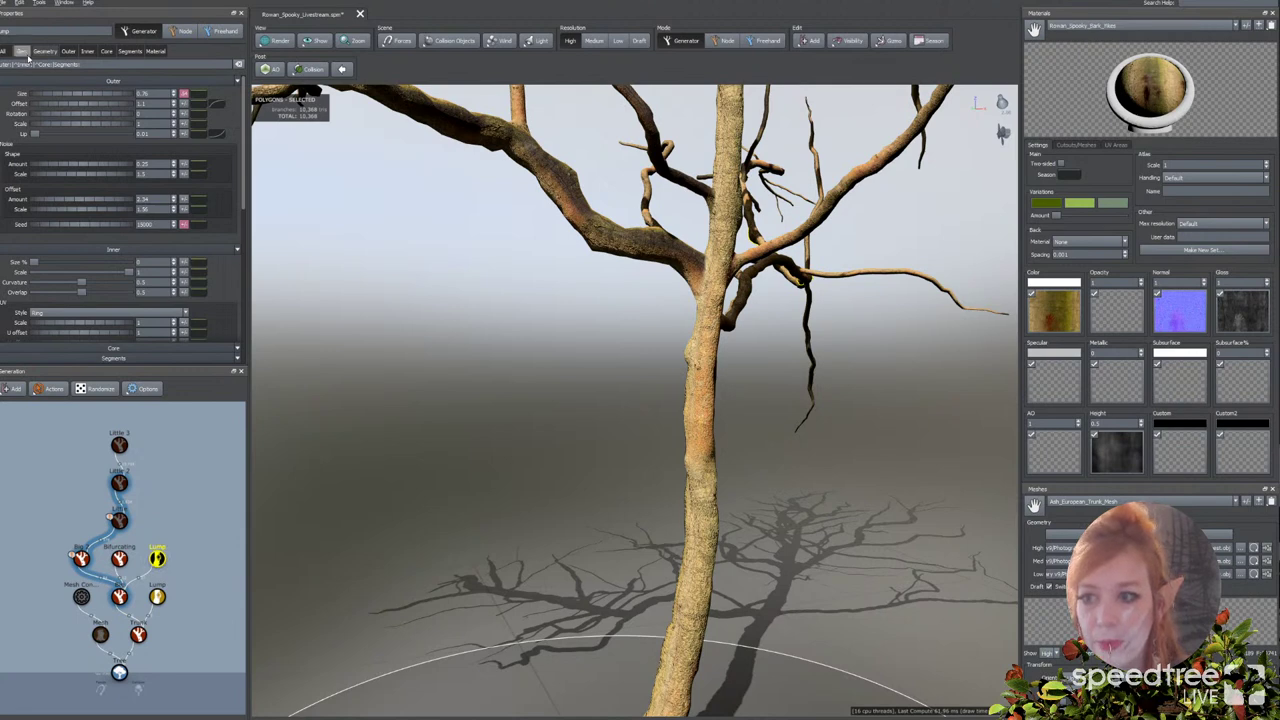
pyautogui.moveTo(124, 233); pyautogui.dragTo(100, 233)
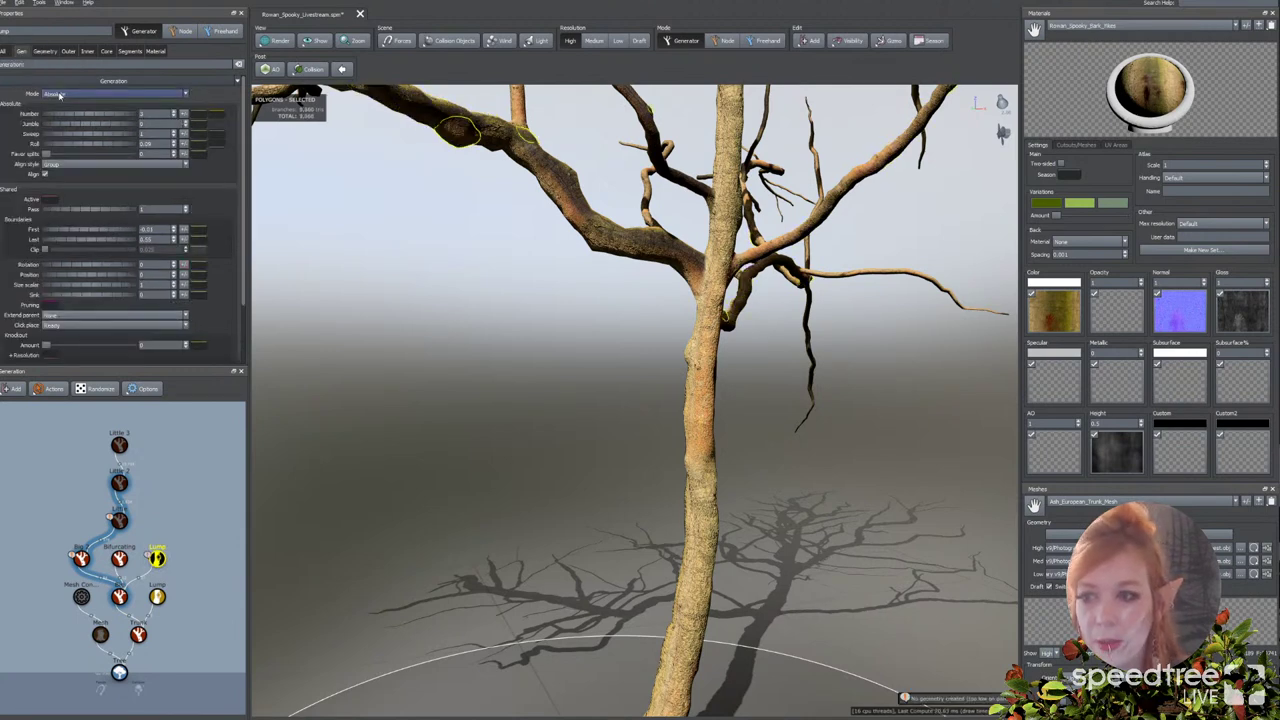
pyautogui.click(75, 93)
pyautogui.click(63, 147)
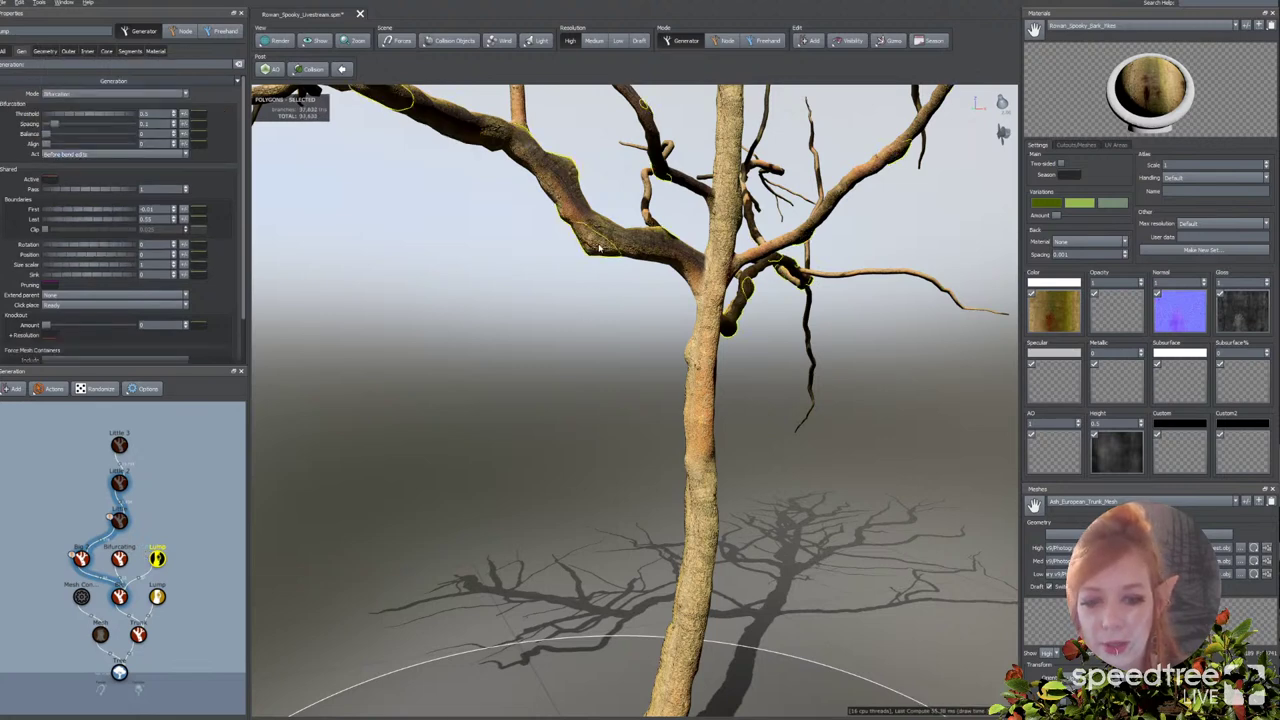
# Step: Add a control point near the end of the big branches' radius % of parent curve and lower the curve's end point
pyautogui.moveTo(604, 238); pyautogui.dragTo(547, 350)
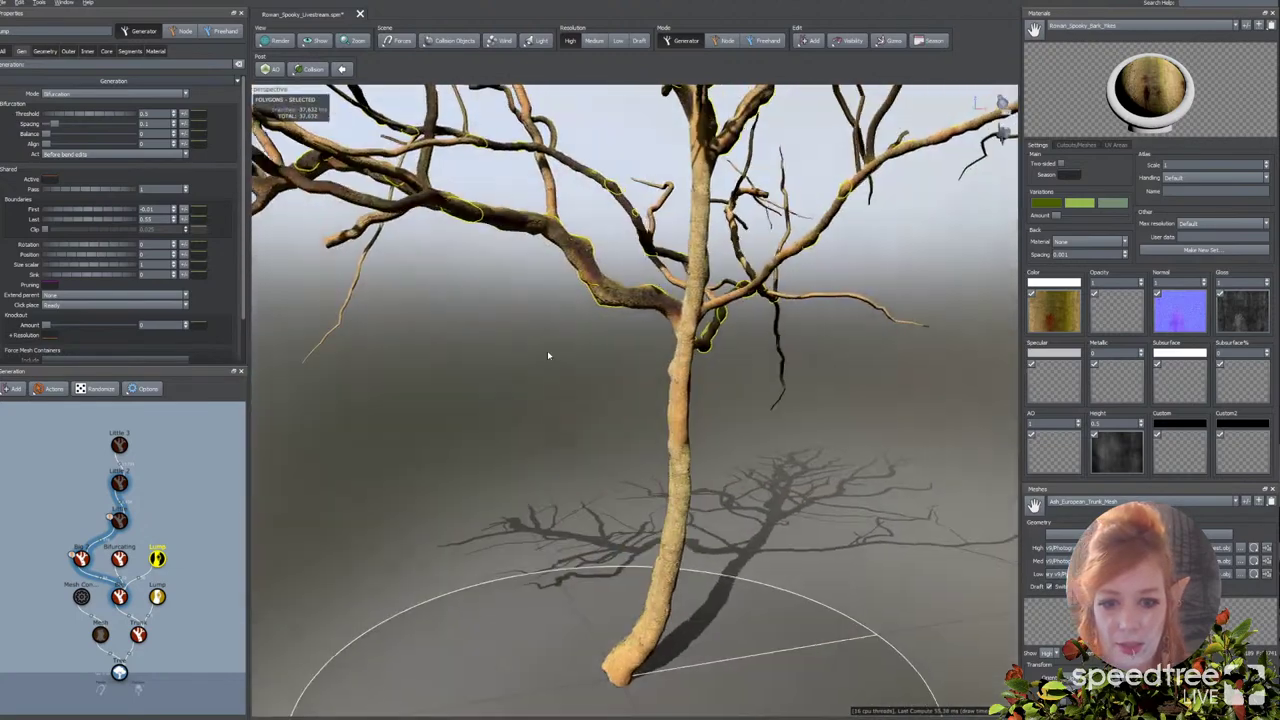
pyautogui.click(548, 352)
pyautogui.click(588, 292)
pyautogui.moveTo(590, 300); pyautogui.dragTo(643, 451)
pyautogui.click(656, 471)
pyautogui.scroll(-5, 657, 472)
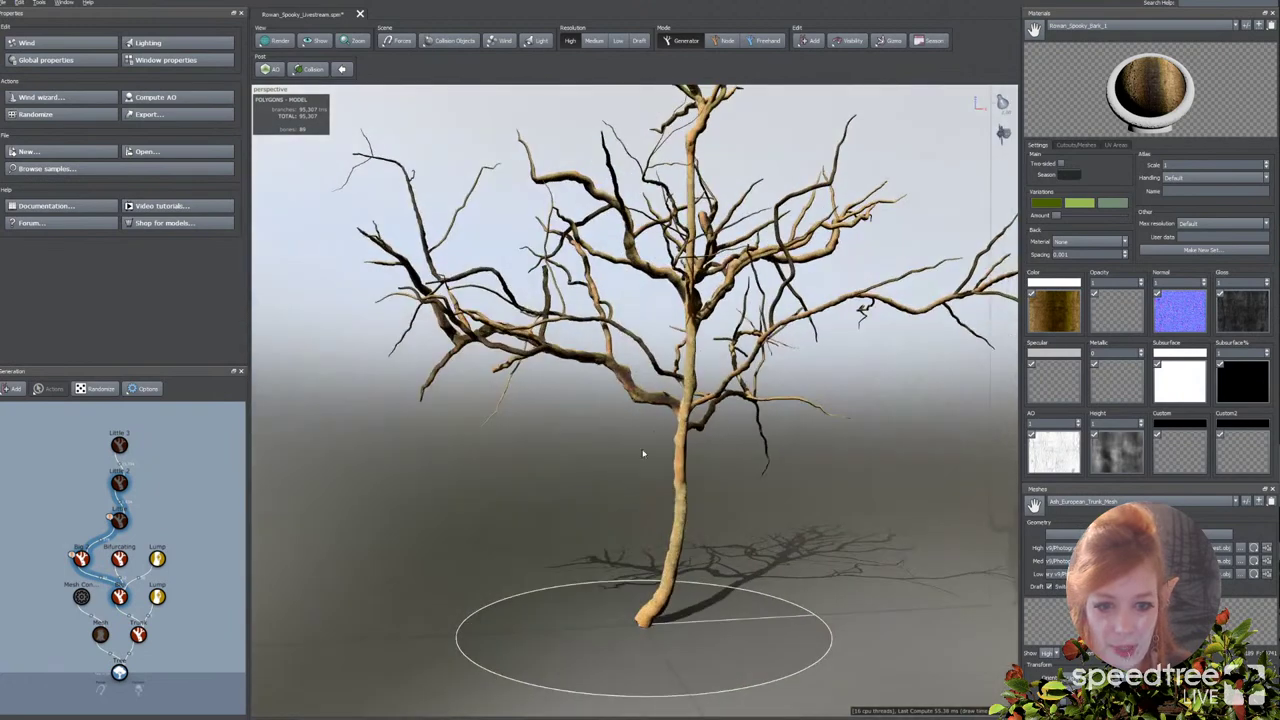
pyautogui.click(703, 342)
pyautogui.click(668, 288)
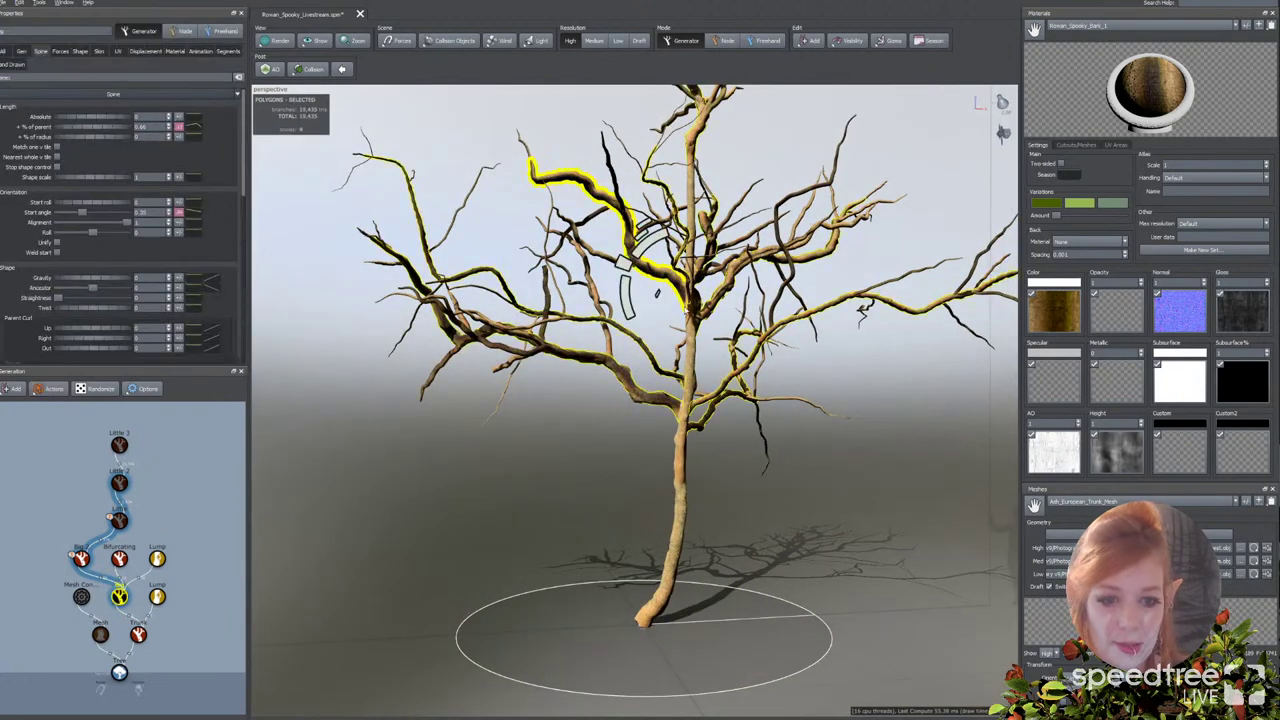
pyautogui.click(99, 50)
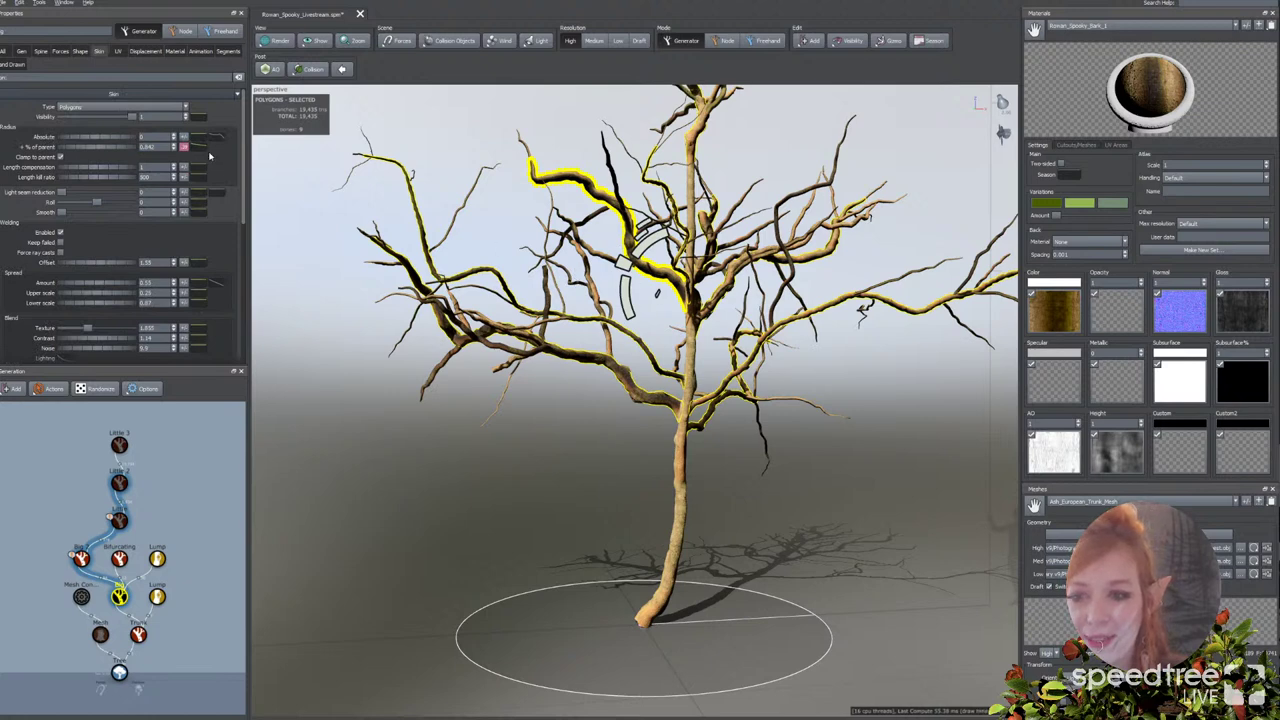
pyautogui.click(206, 150)
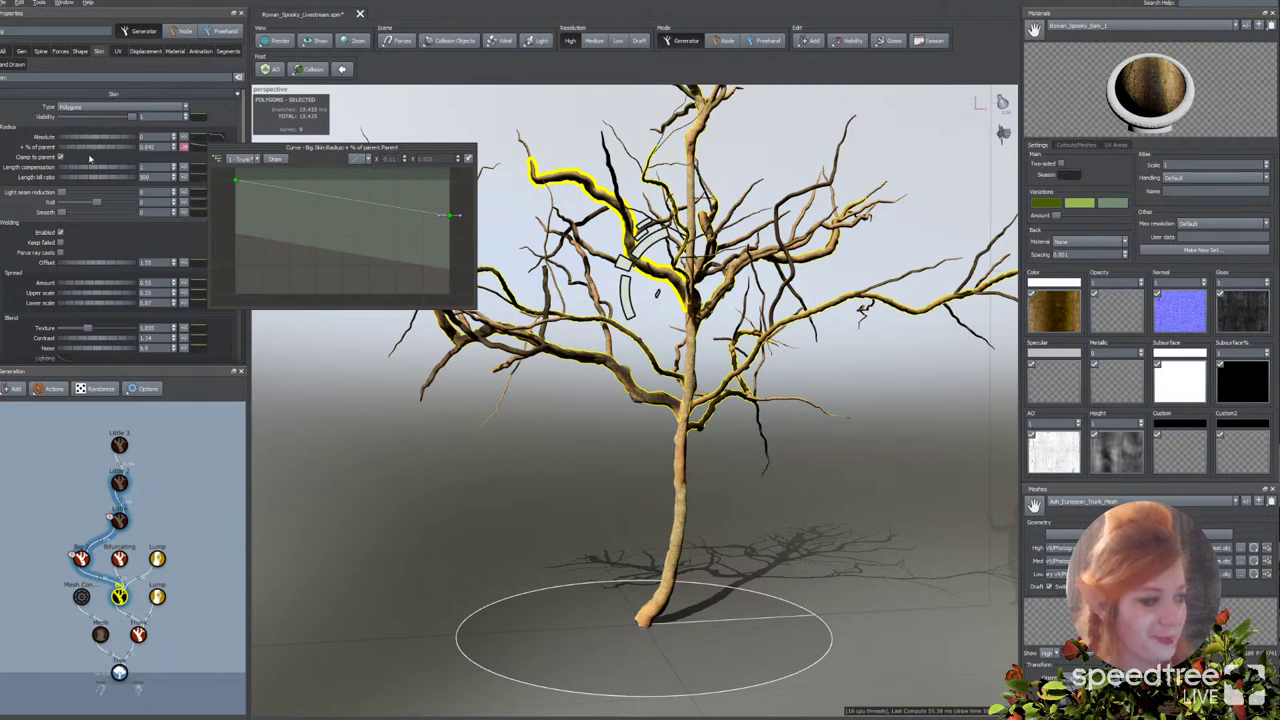
pyautogui.click(411, 212)
pyautogui.moveTo(413, 213); pyautogui.dragTo(450, 238)
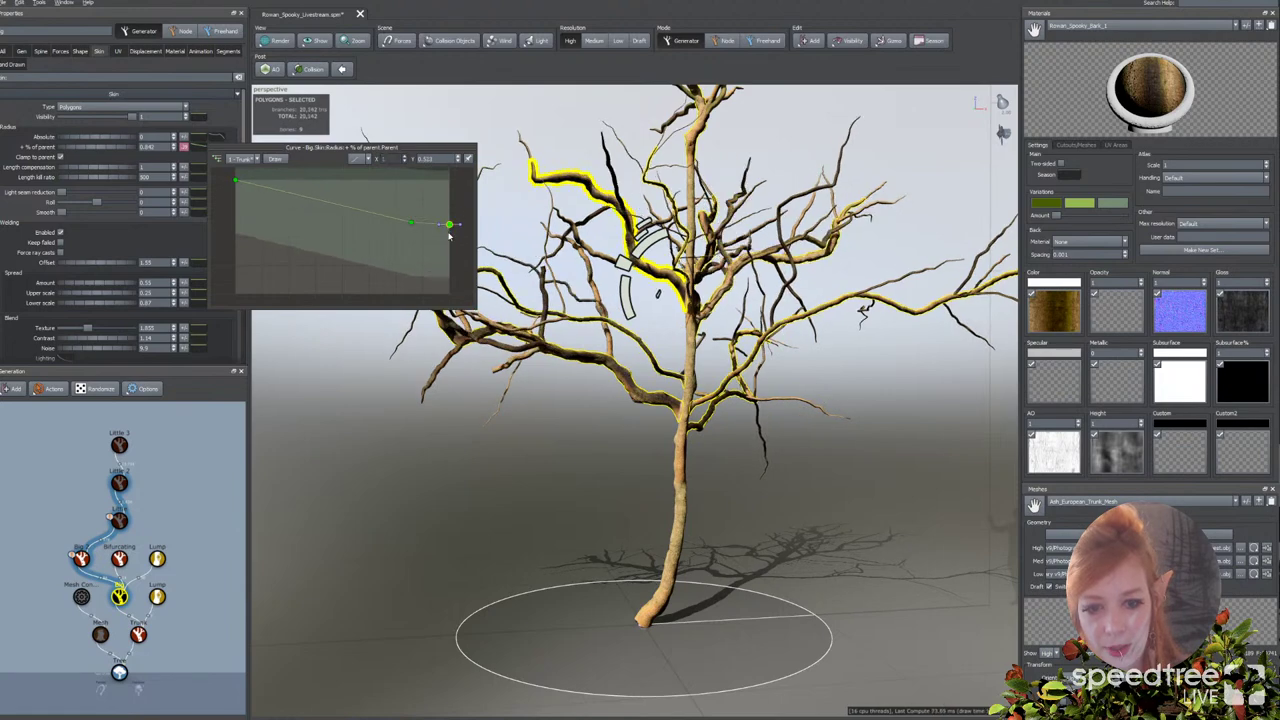
# Step: Reshape the first half of the big branches' radius % of parent curve and check the tree from another angle
pyautogui.click(593, 418)
pyautogui.moveTo(593, 418); pyautogui.dragTo(594, 419)
pyautogui.click(692, 410)
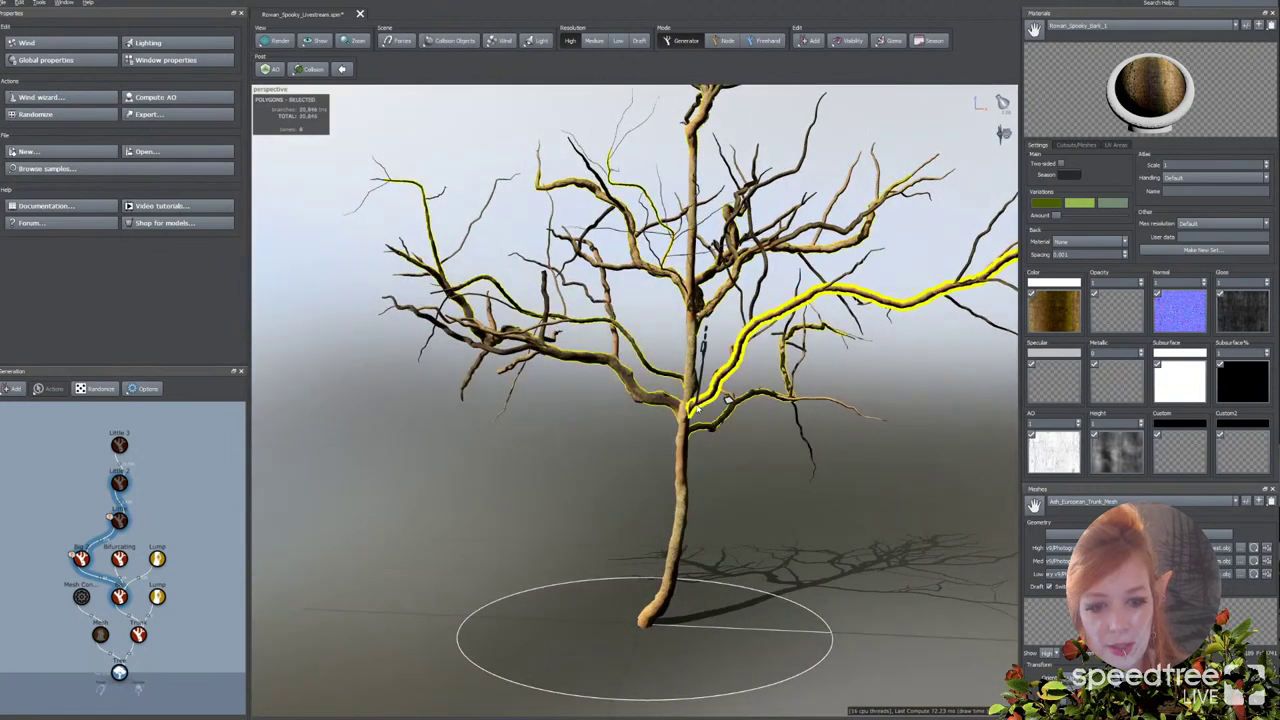
pyautogui.click(210, 147)
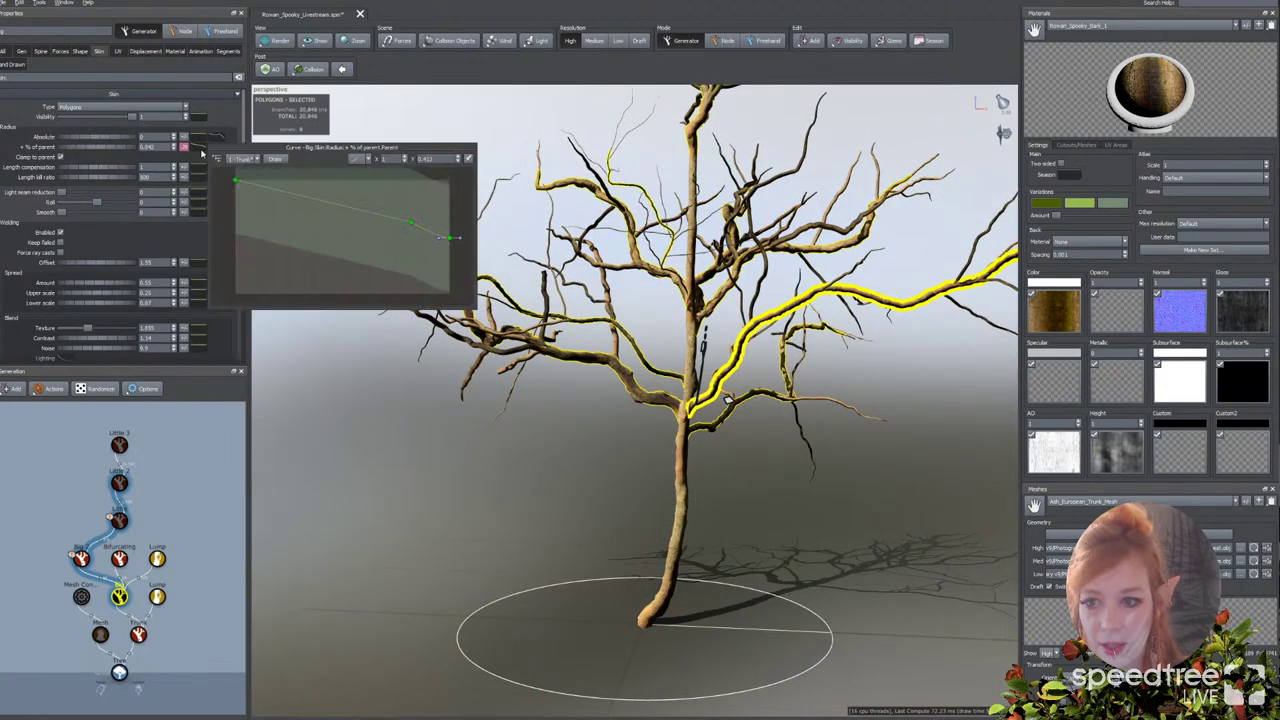
pyautogui.moveTo(260, 188); pyautogui.dragTo(370, 186)
pyautogui.click(583, 429)
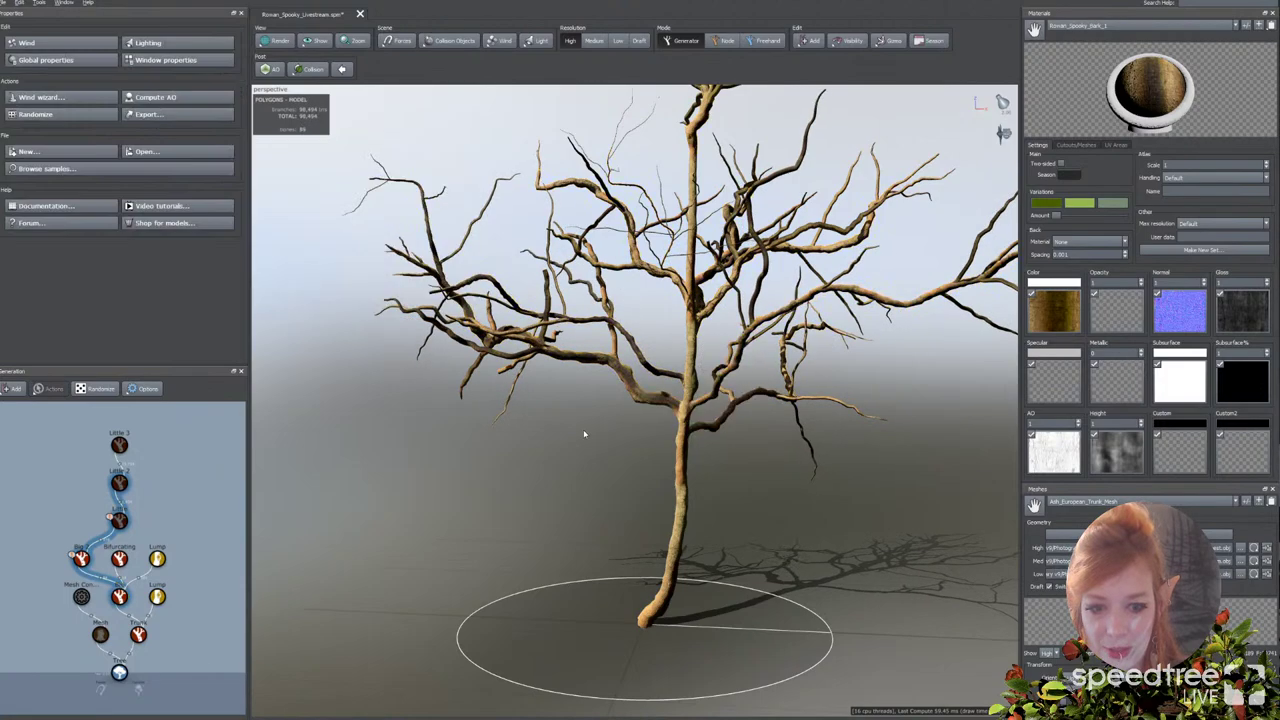
pyautogui.moveTo(583, 429); pyautogui.dragTo(643, 432)
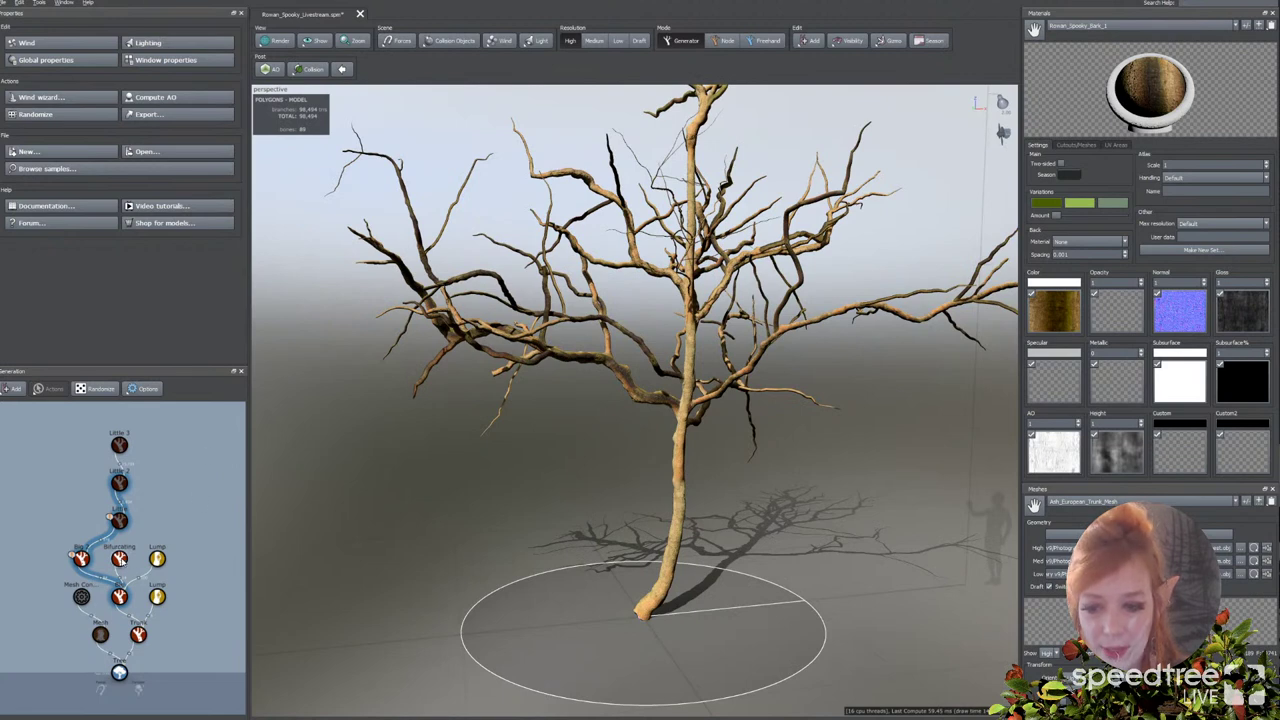
# Step: Lower the first boundary of the Bifurcating generator so its branches start closer to the trunk
pyautogui.click(120, 559)
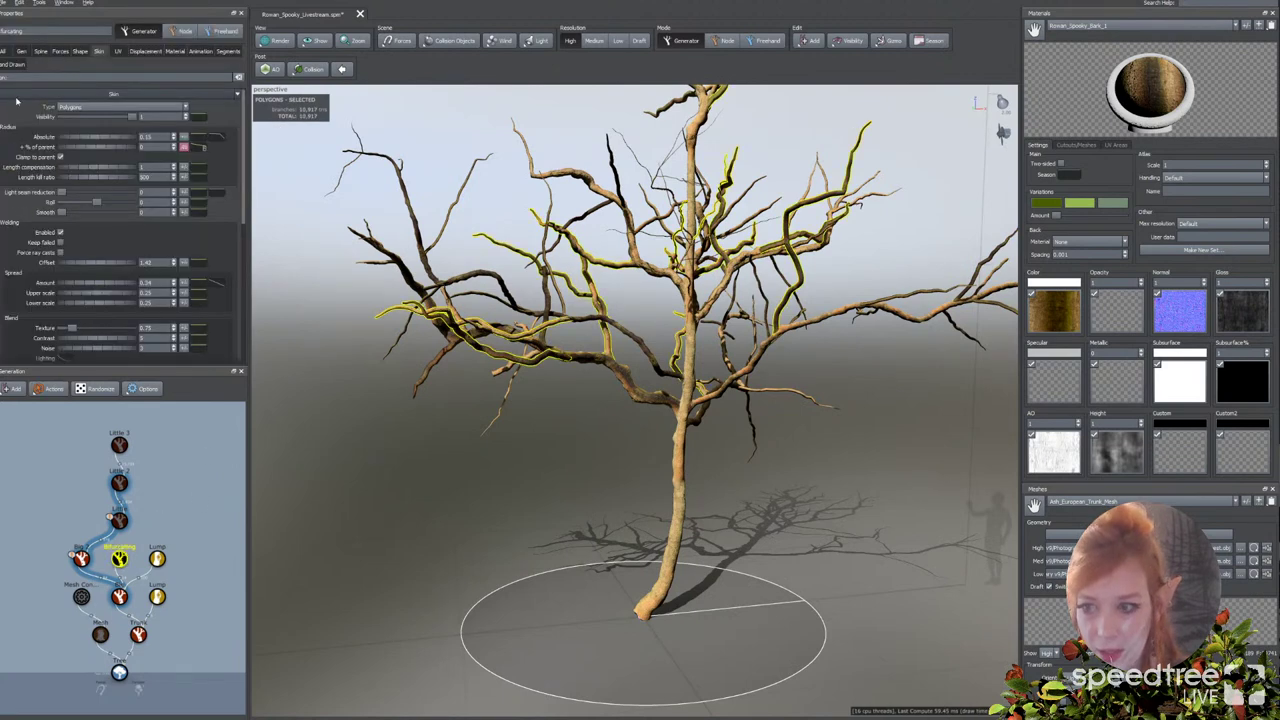
pyautogui.click(21, 50)
pyautogui.moveTo(102, 225); pyautogui.dragTo(100, 225)
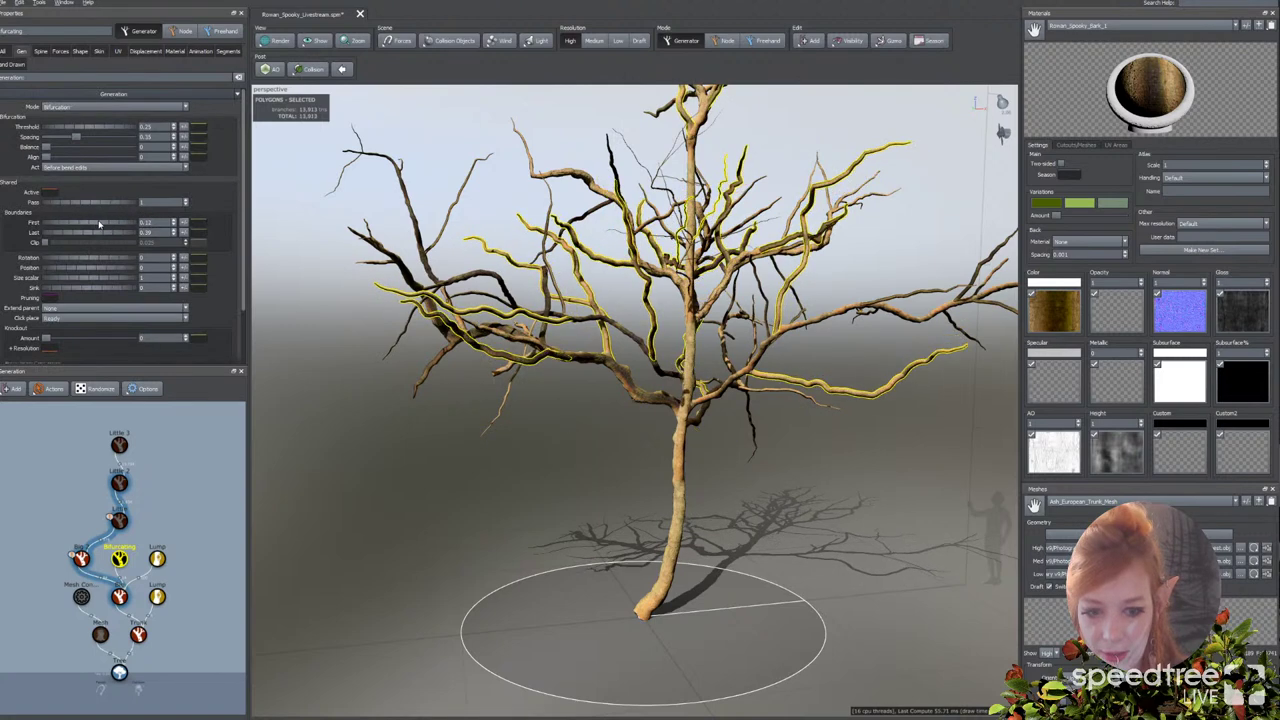
# Step: Lower the start of the bifurcating branches' length % of parent curve to about half, using the Big parent, and inspect the tree
pyautogui.click(41, 51)
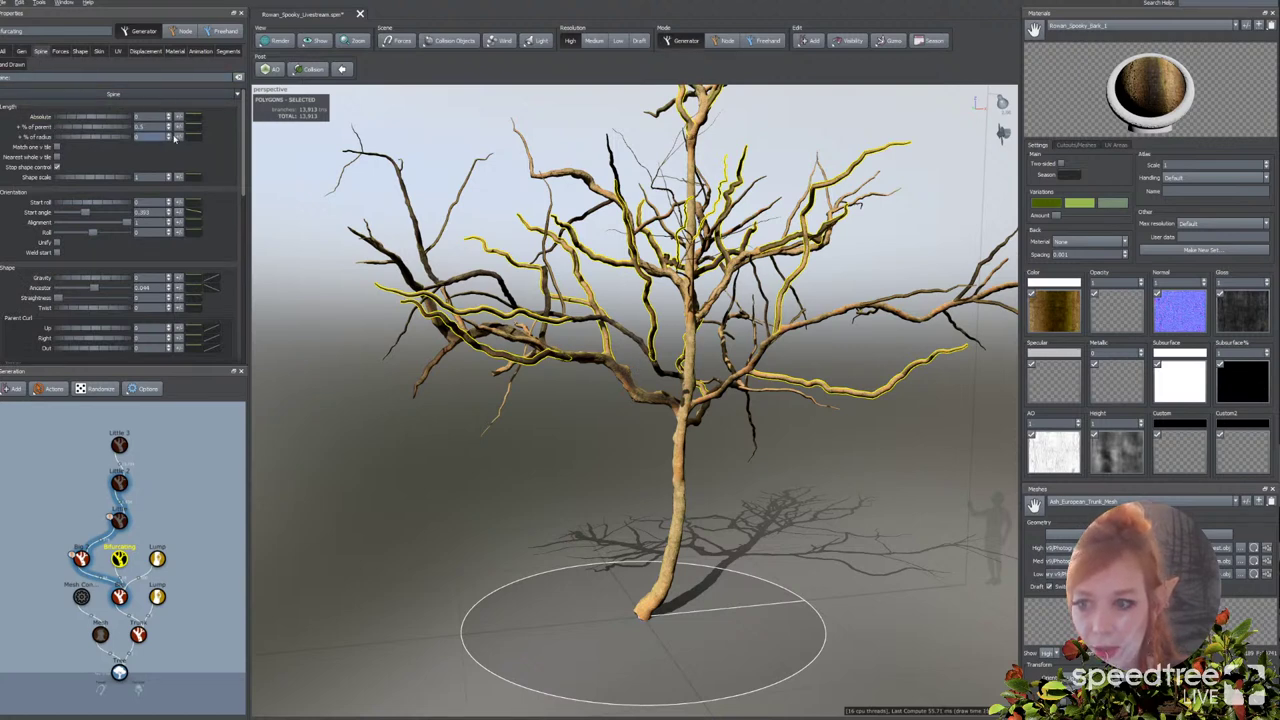
pyautogui.click(199, 134)
pyautogui.click(212, 139)
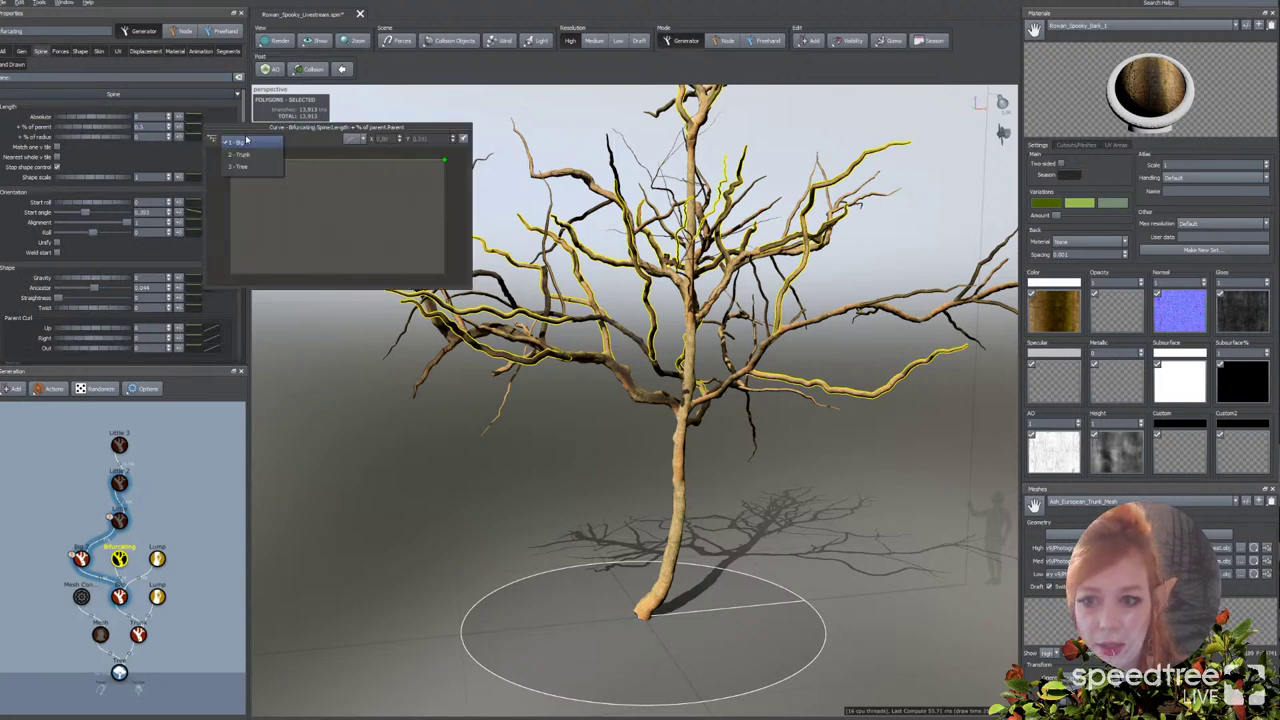
pyautogui.click(311, 183)
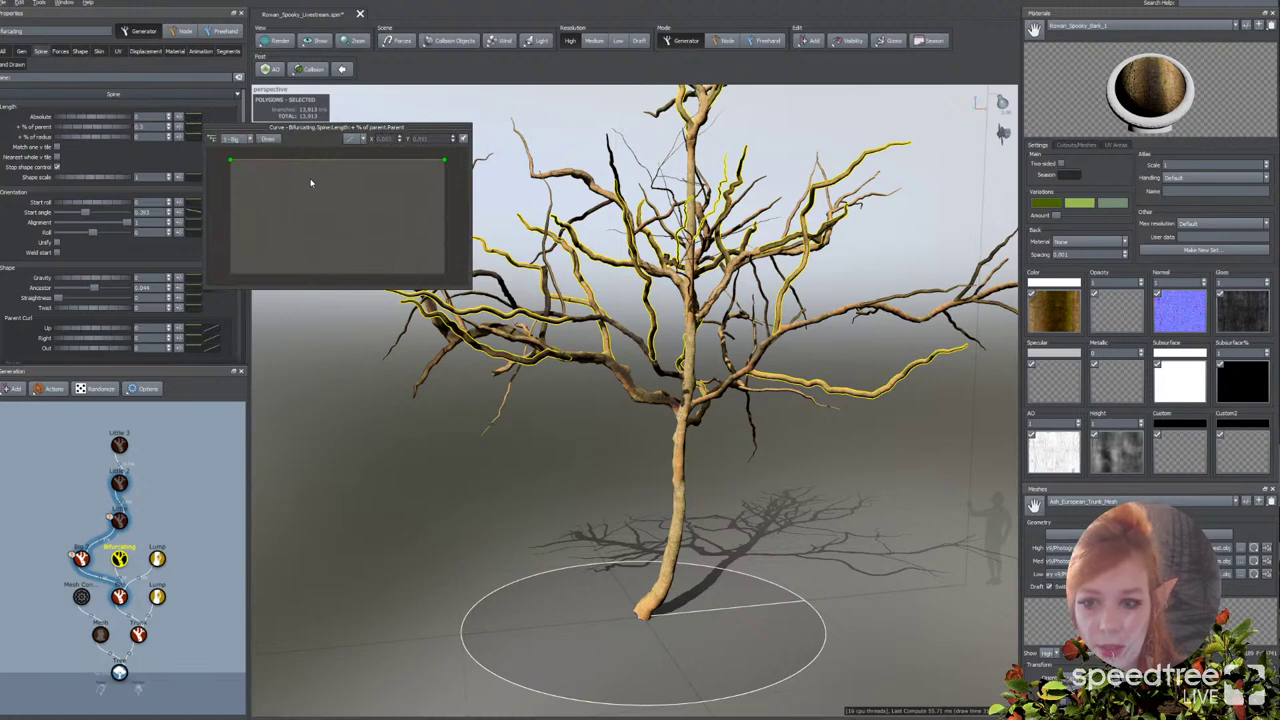
pyautogui.moveTo(233, 166); pyautogui.dragTo(230, 216)
pyautogui.moveTo(360, 335); pyautogui.dragTo(561, 465)
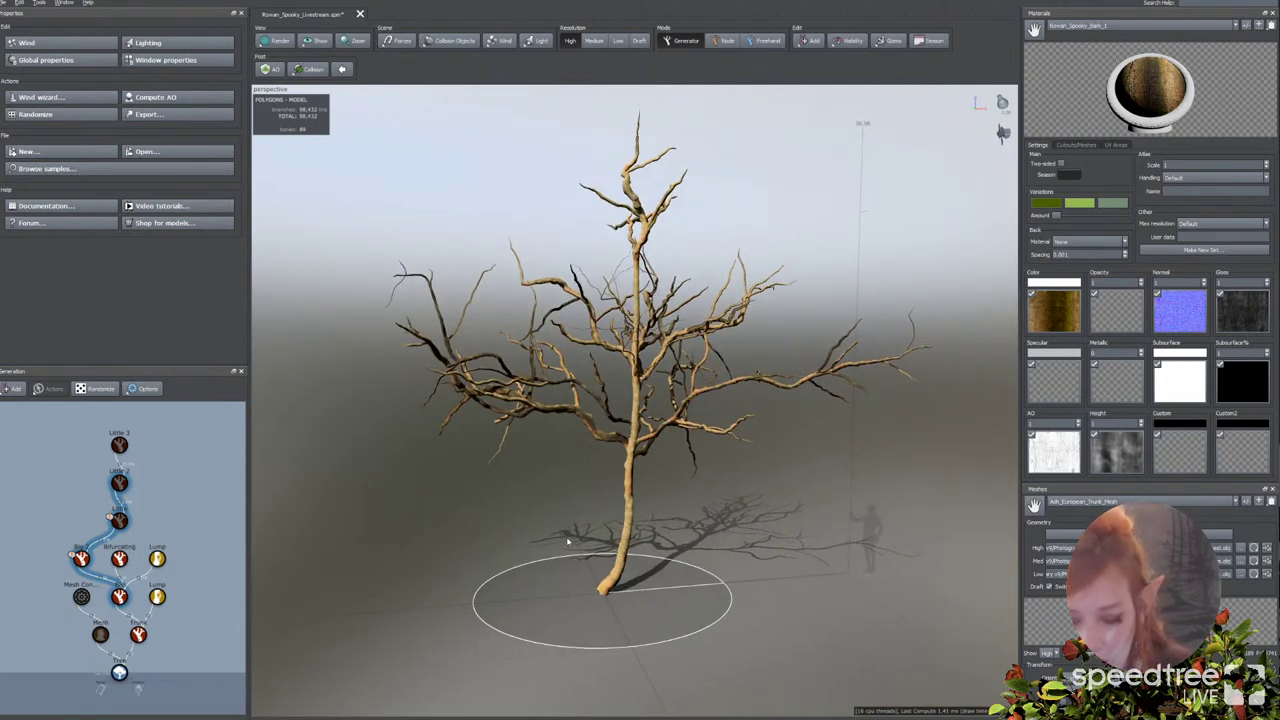
pyautogui.moveTo(586, 599)
pyautogui.mouseDown()
pyautogui.moveTo(563, 606)
pyautogui.moveTo(576, 591)
pyautogui.mouseUp()
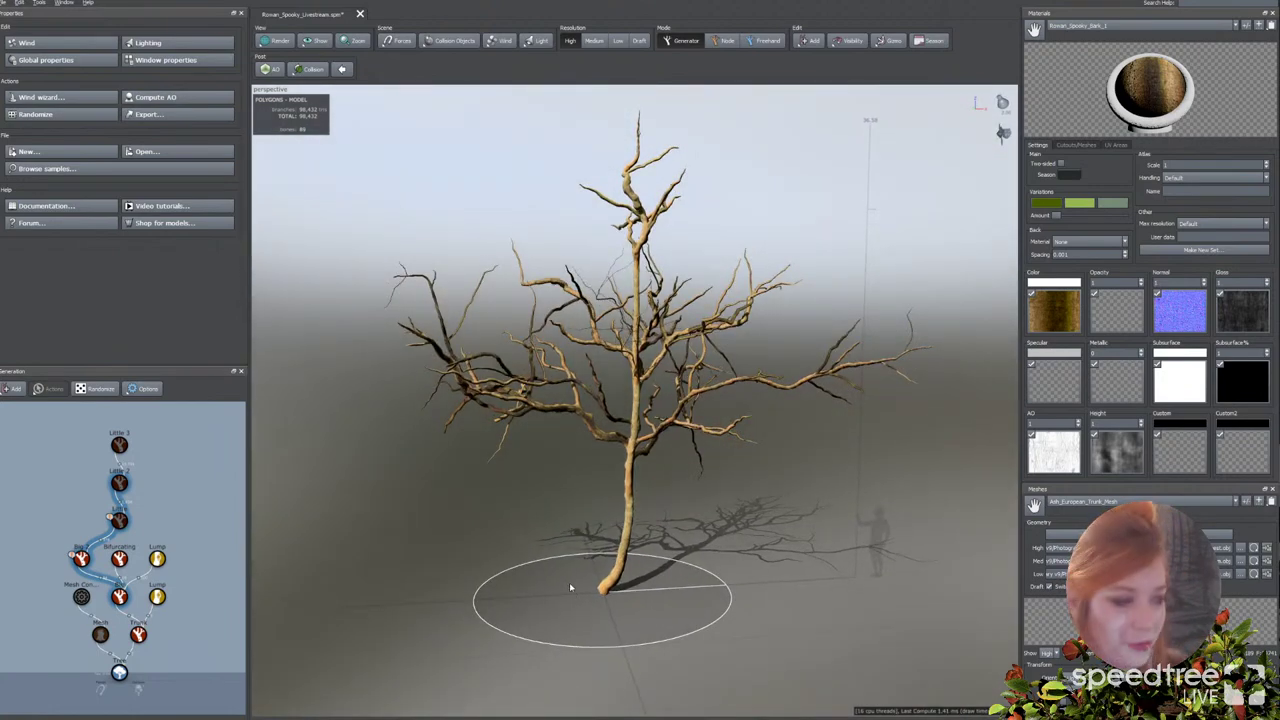
pyautogui.moveTo(520, 532); pyautogui.dragTo(527, 524)
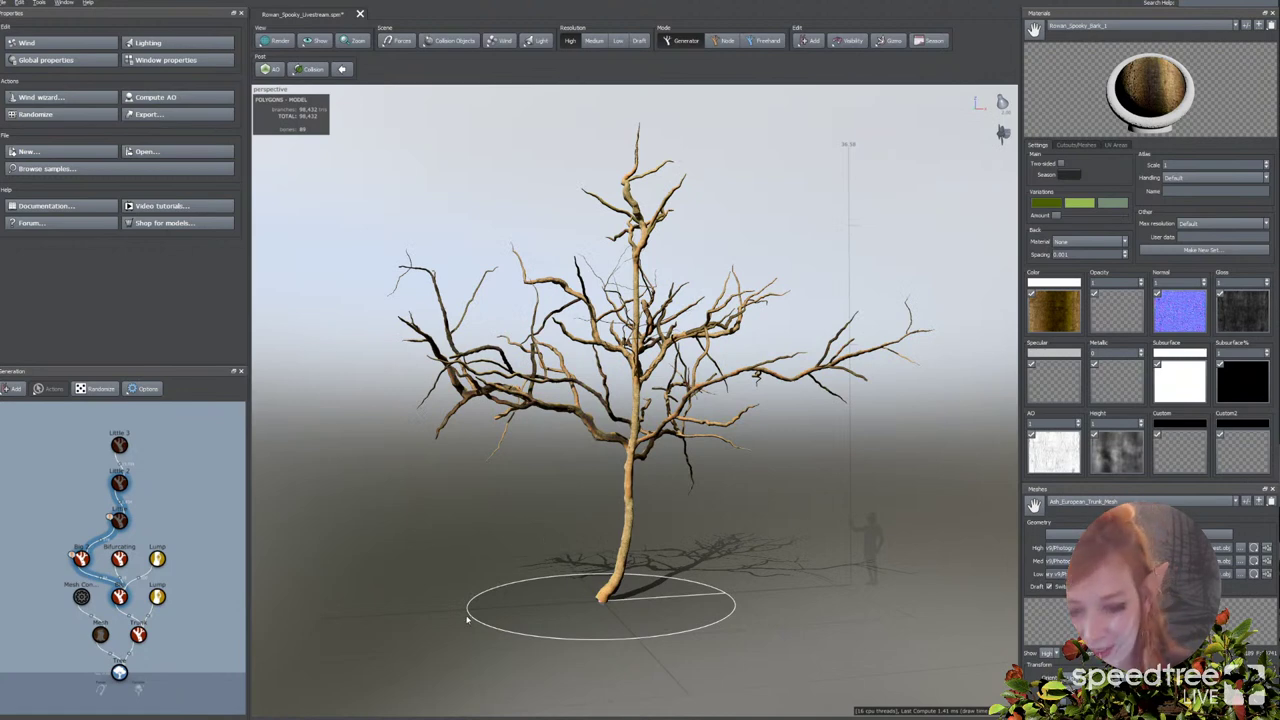
pyautogui.moveTo(466, 620); pyautogui.dragTo(466, 627)
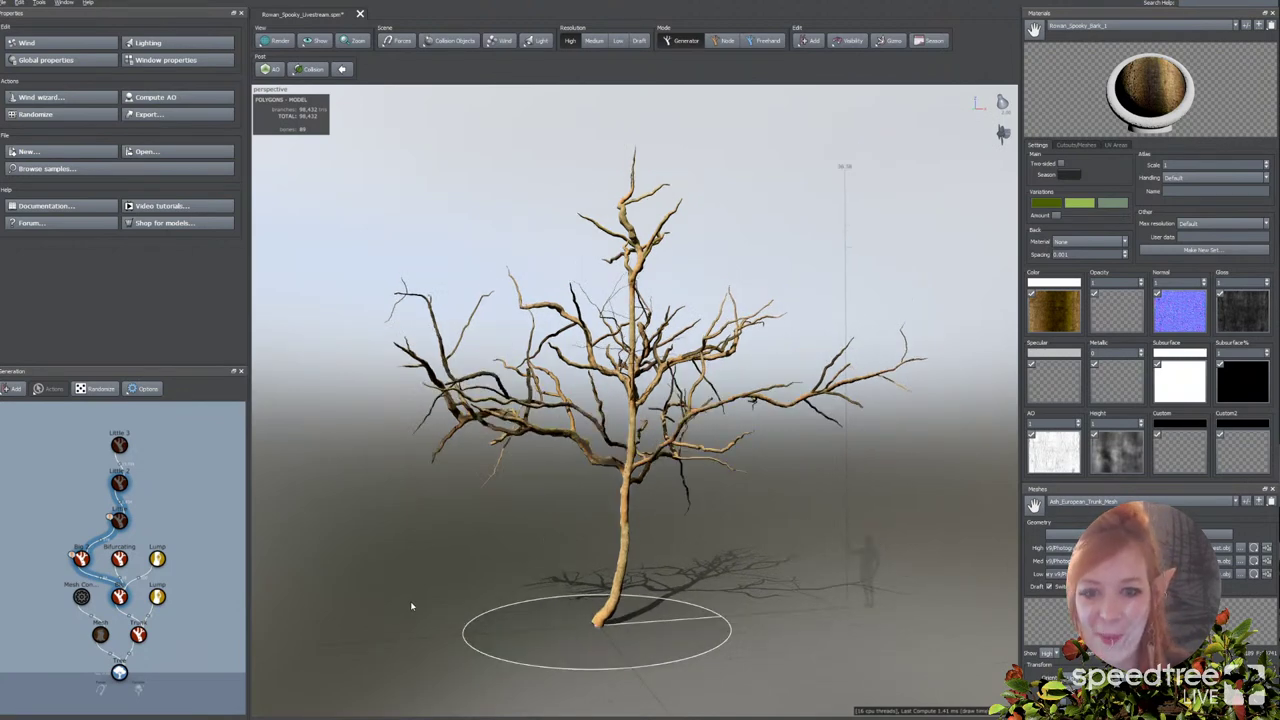
# Step: Show the three hidden little-branch generators again and inspect the full tree
pyautogui.moveTo(68, 450); pyautogui.dragTo(159, 541)
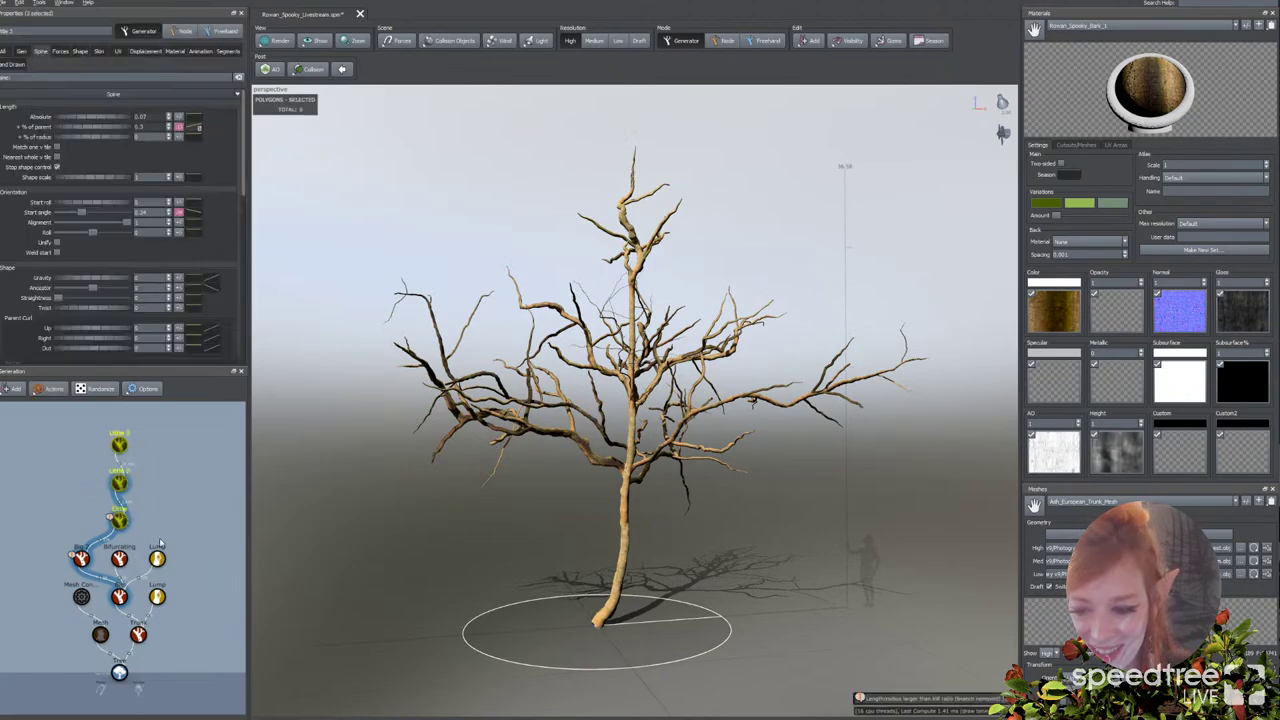
pyautogui.click(97, 528)
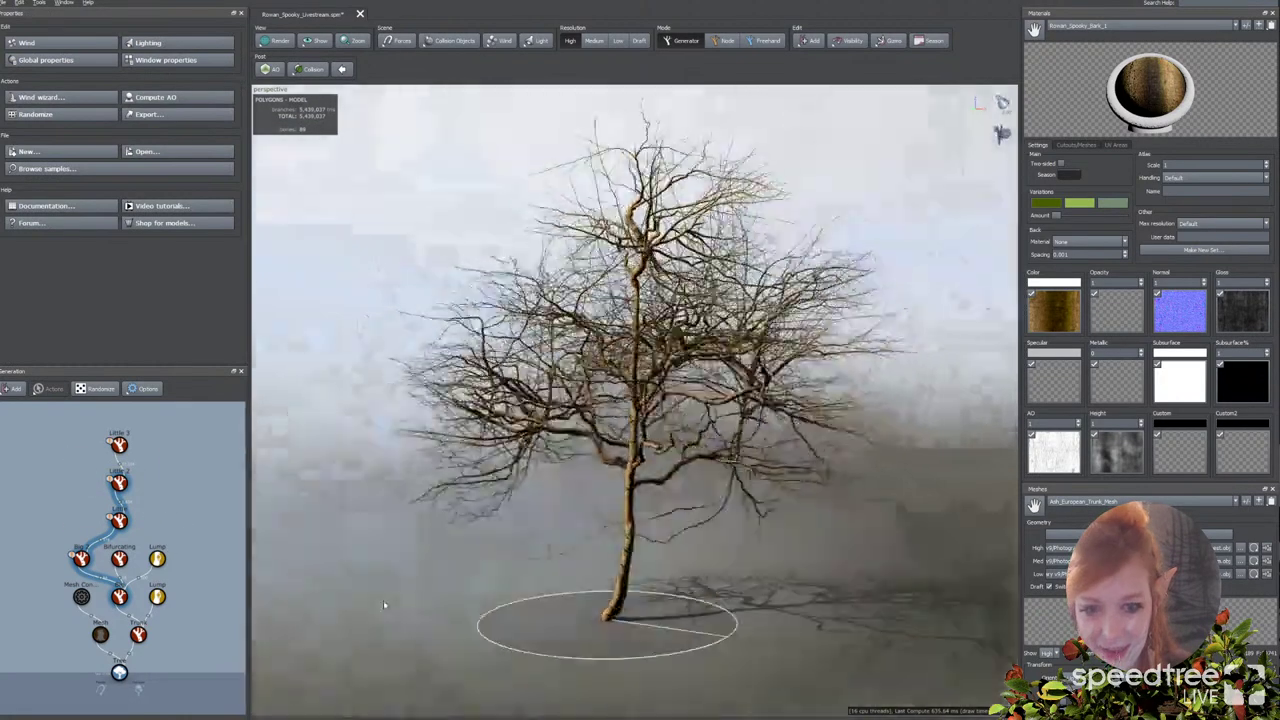
pyautogui.moveTo(383, 604); pyautogui.dragTo(430, 609)
pyautogui.scroll(-3, 448, 604)
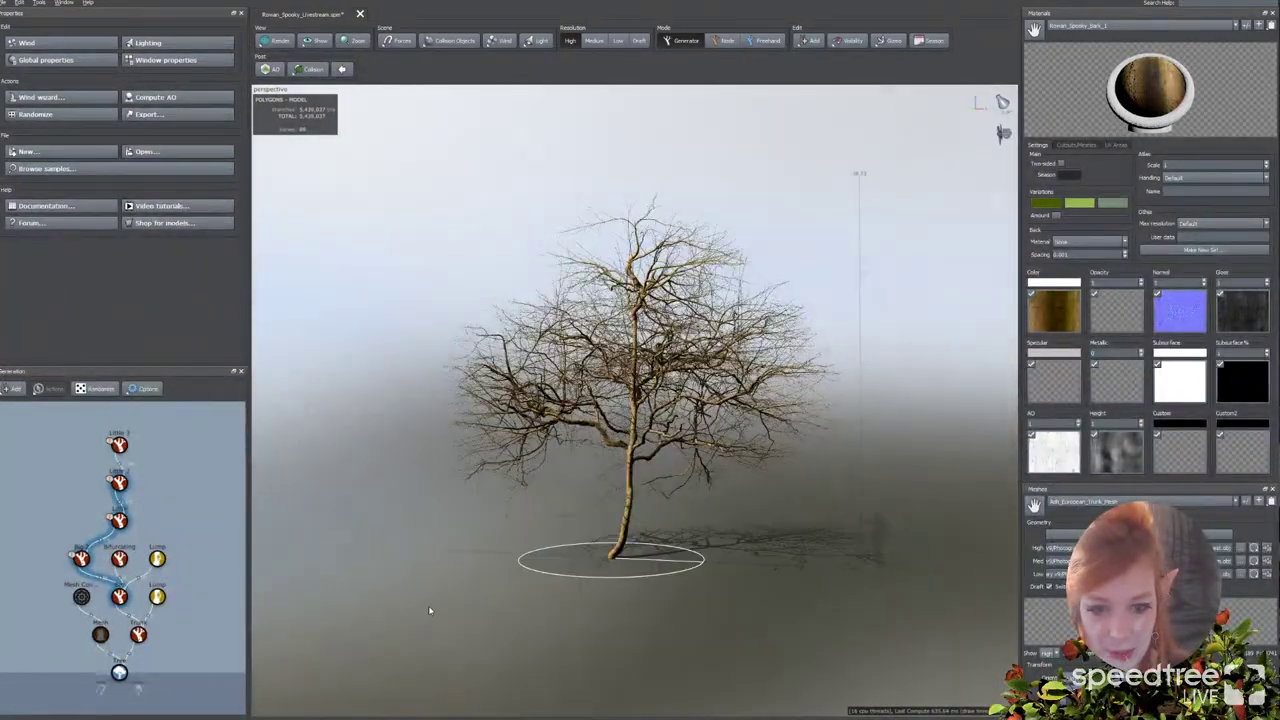
pyautogui.scroll(5, 449, 604)
pyautogui.moveTo(540, 624); pyautogui.dragTo(553, 625)
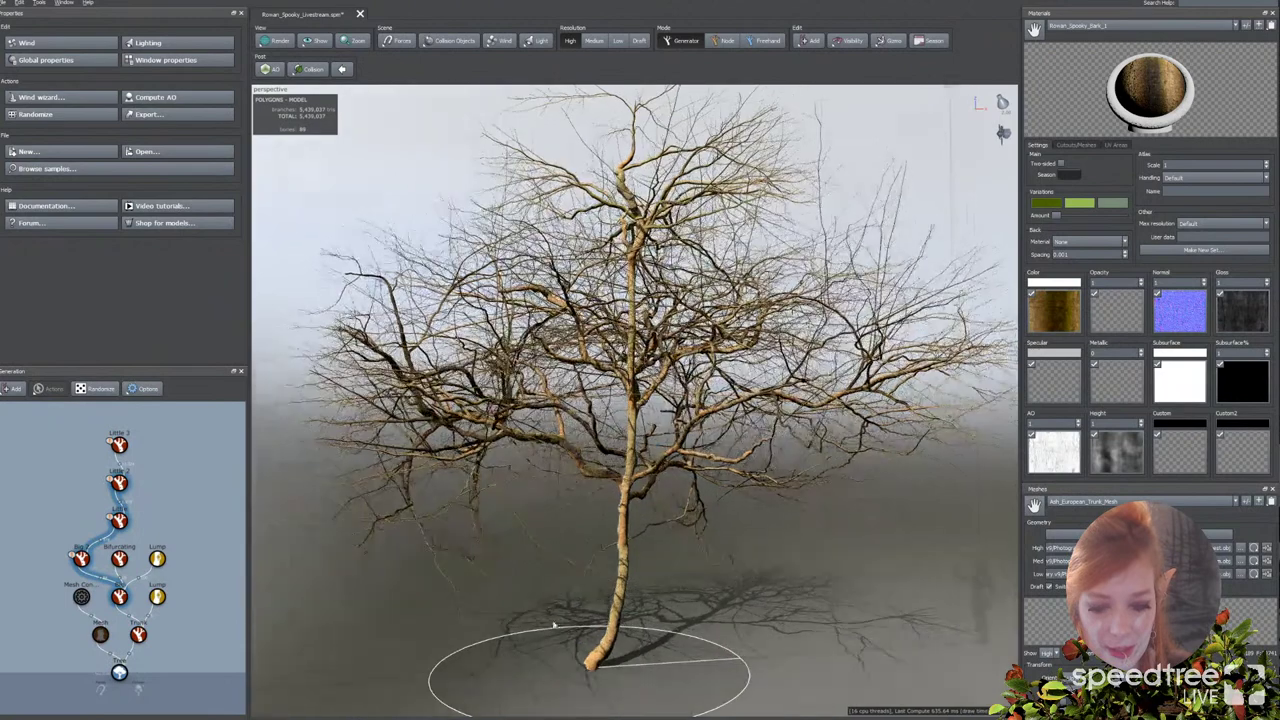
# Step: Add the Roots decoration to the trunk and bring the trunk base into close view
pyautogui.click(598, 655)
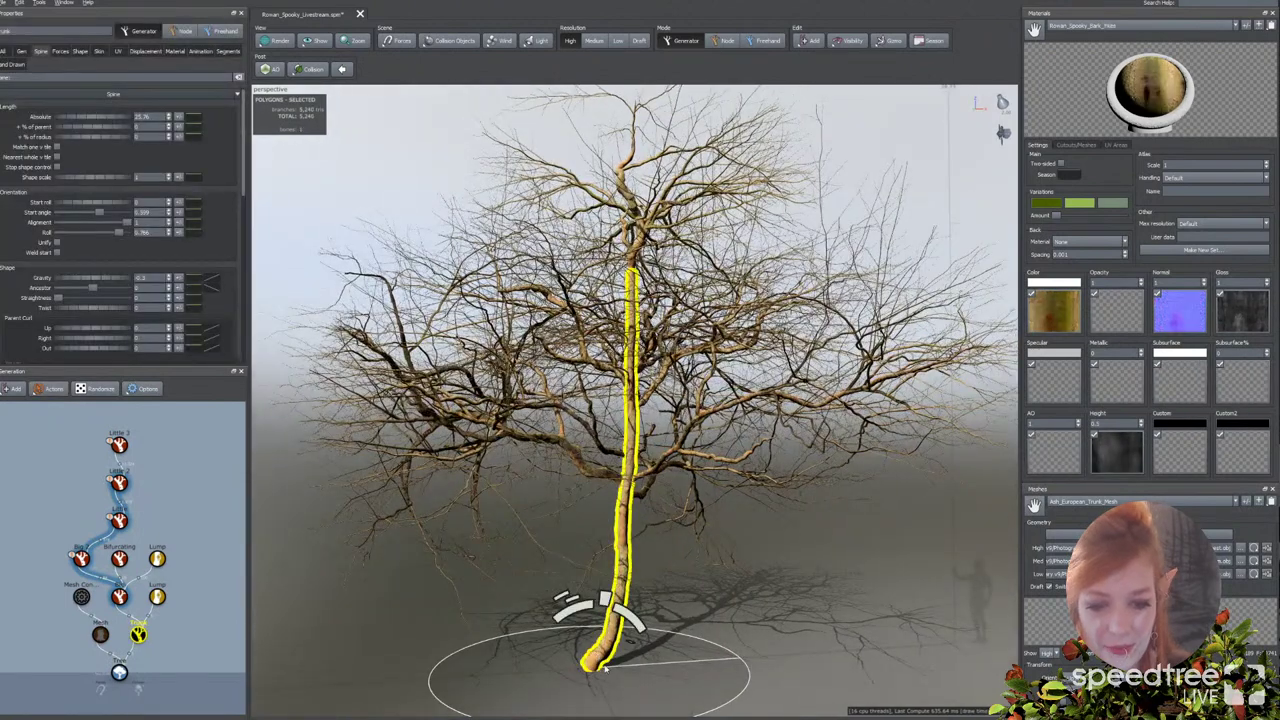
pyautogui.click(808, 40)
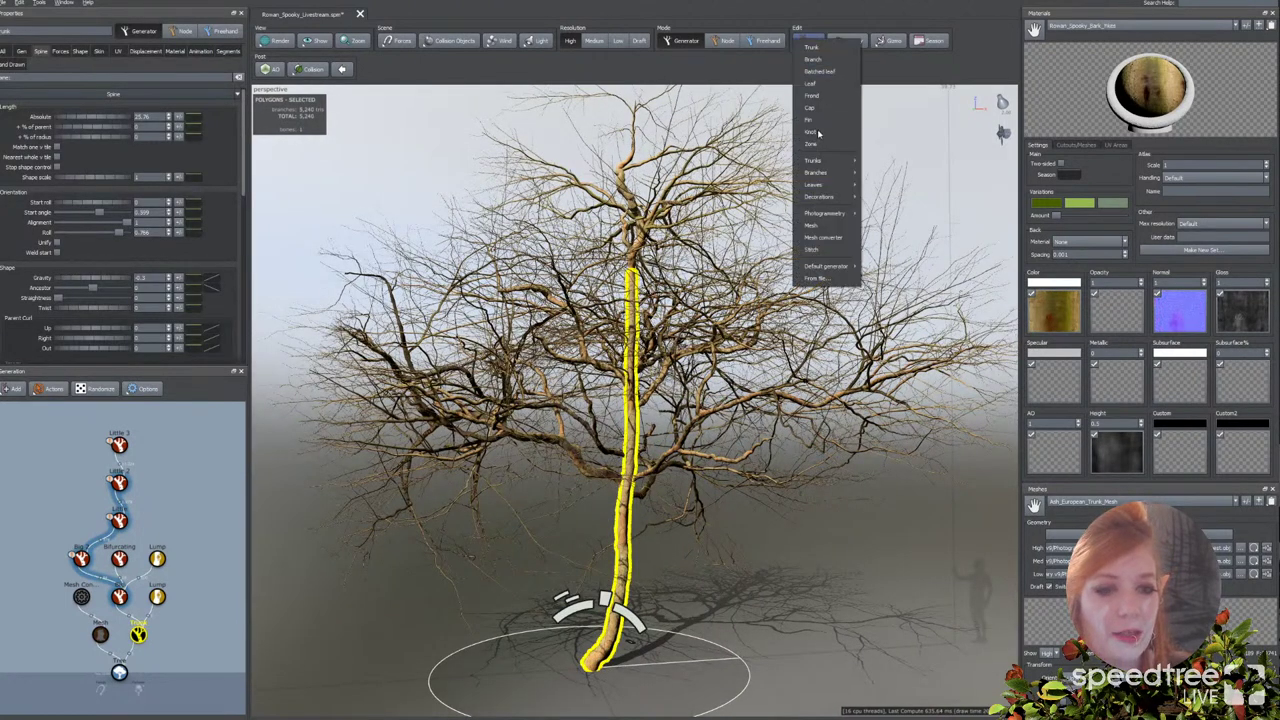
pyautogui.moveTo(816, 198)
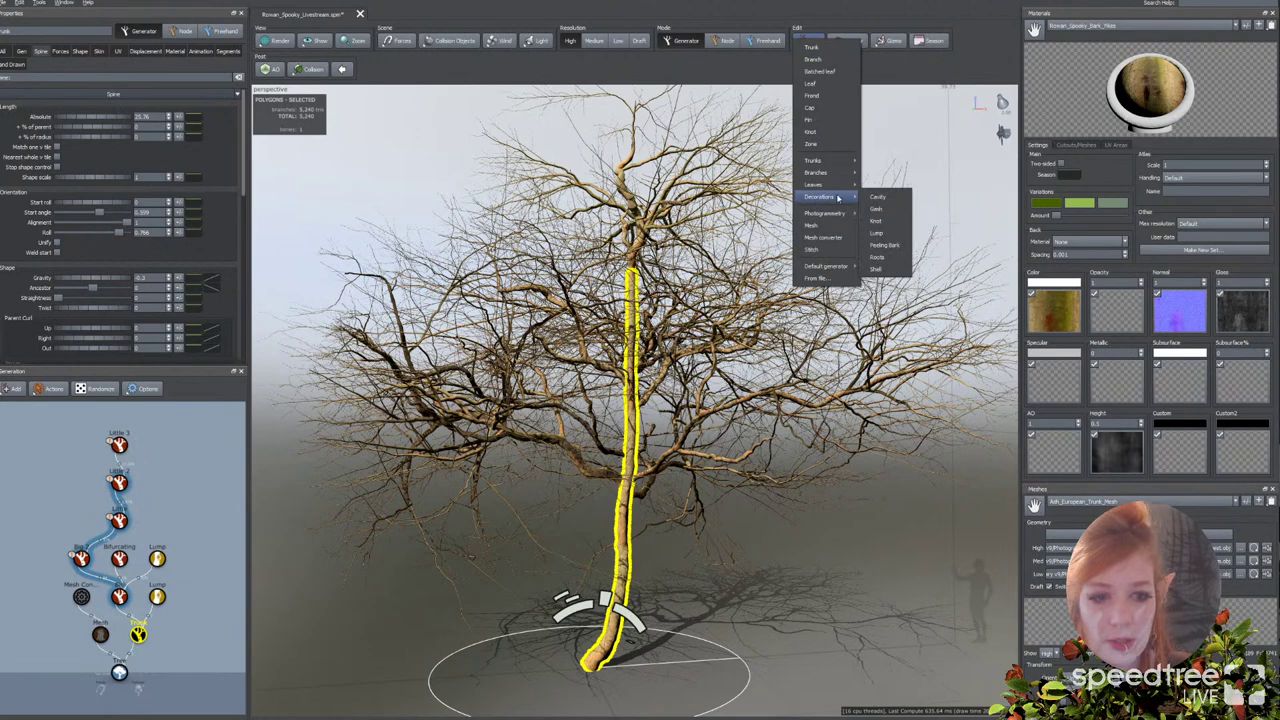
pyautogui.click(877, 257)
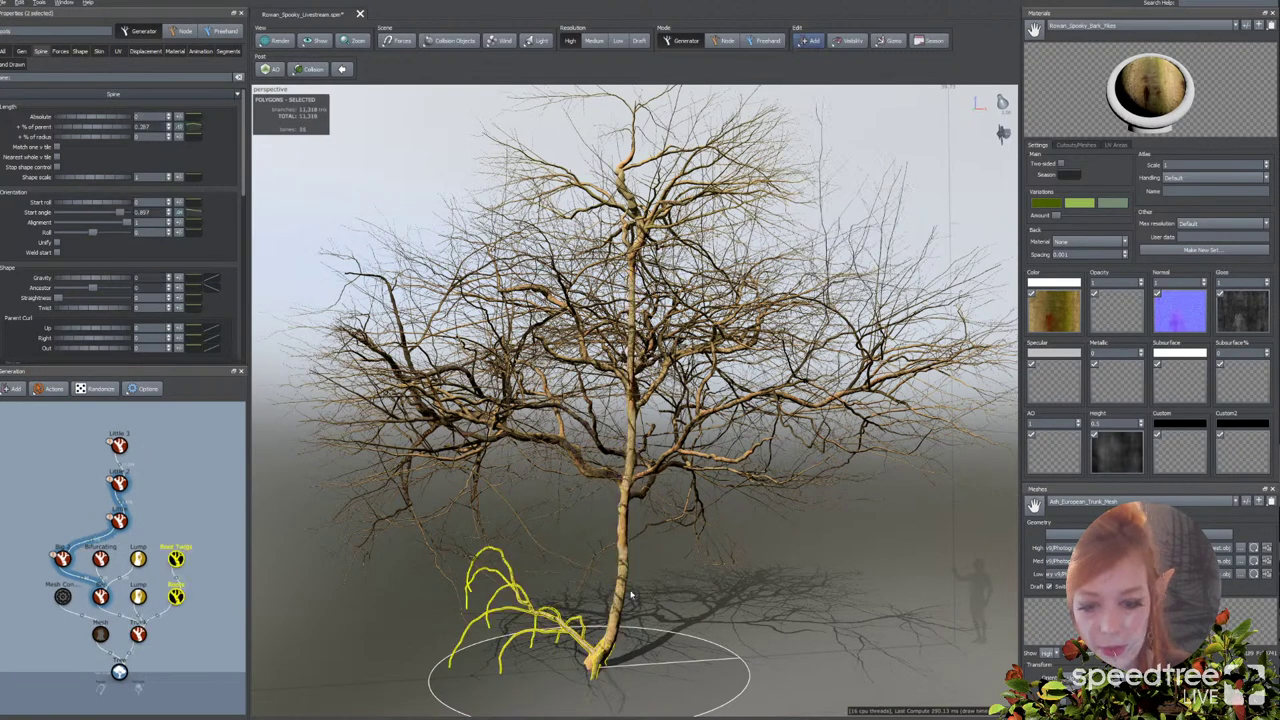
pyautogui.scroll(5, 585, 668)
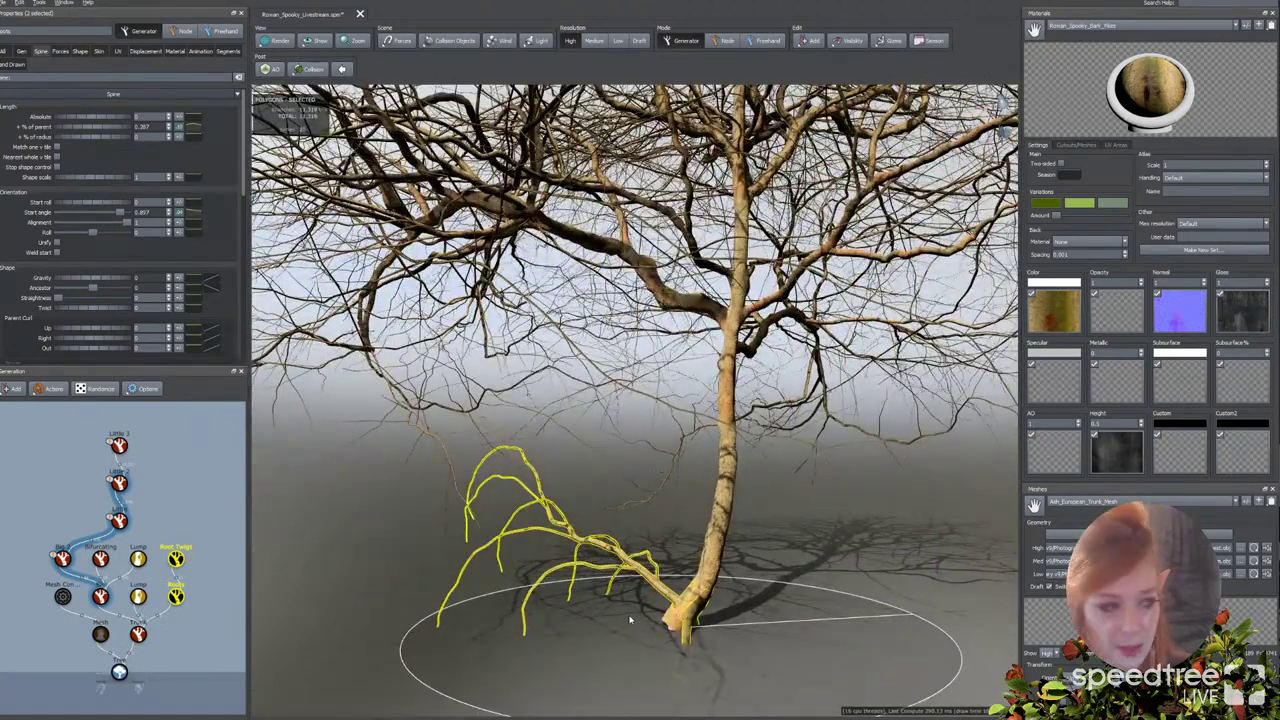
pyautogui.moveTo(629, 620); pyautogui.dragTo(632, 607, button='middle')
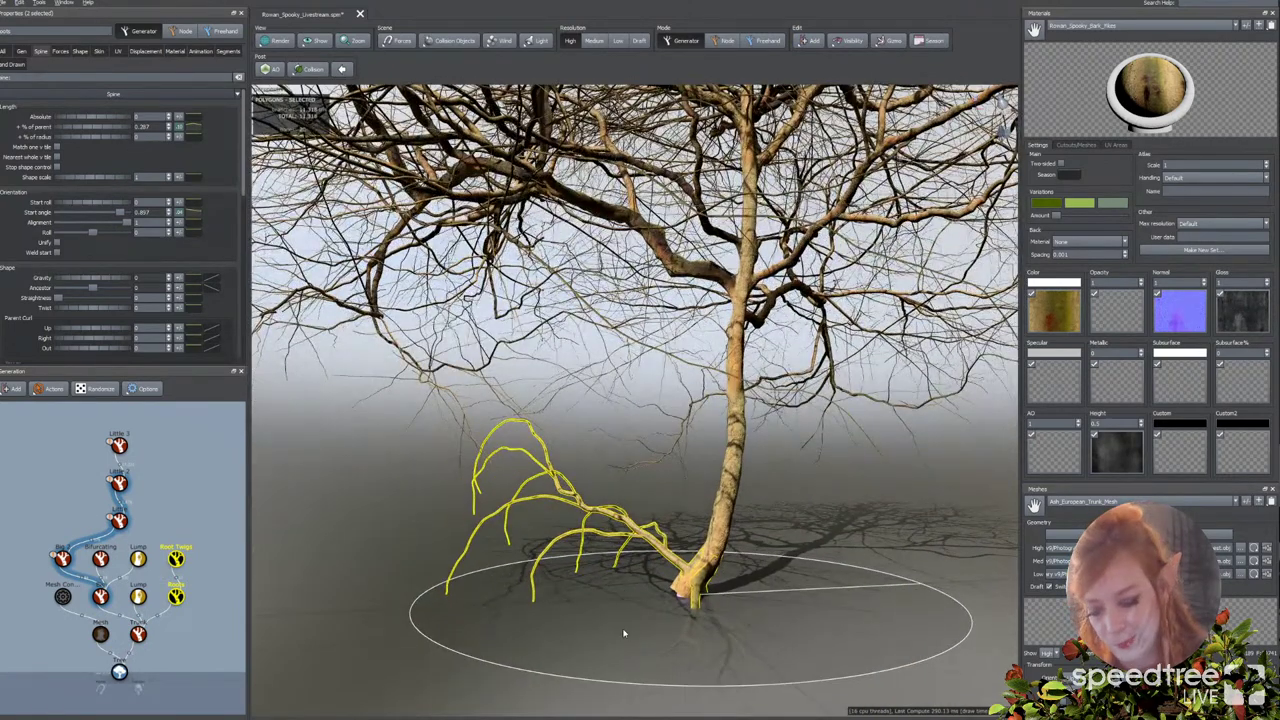
# Step: Raise the last boundary of the Roots generator to 0.07, undoing the excessive increase
pyautogui.click(706, 594)
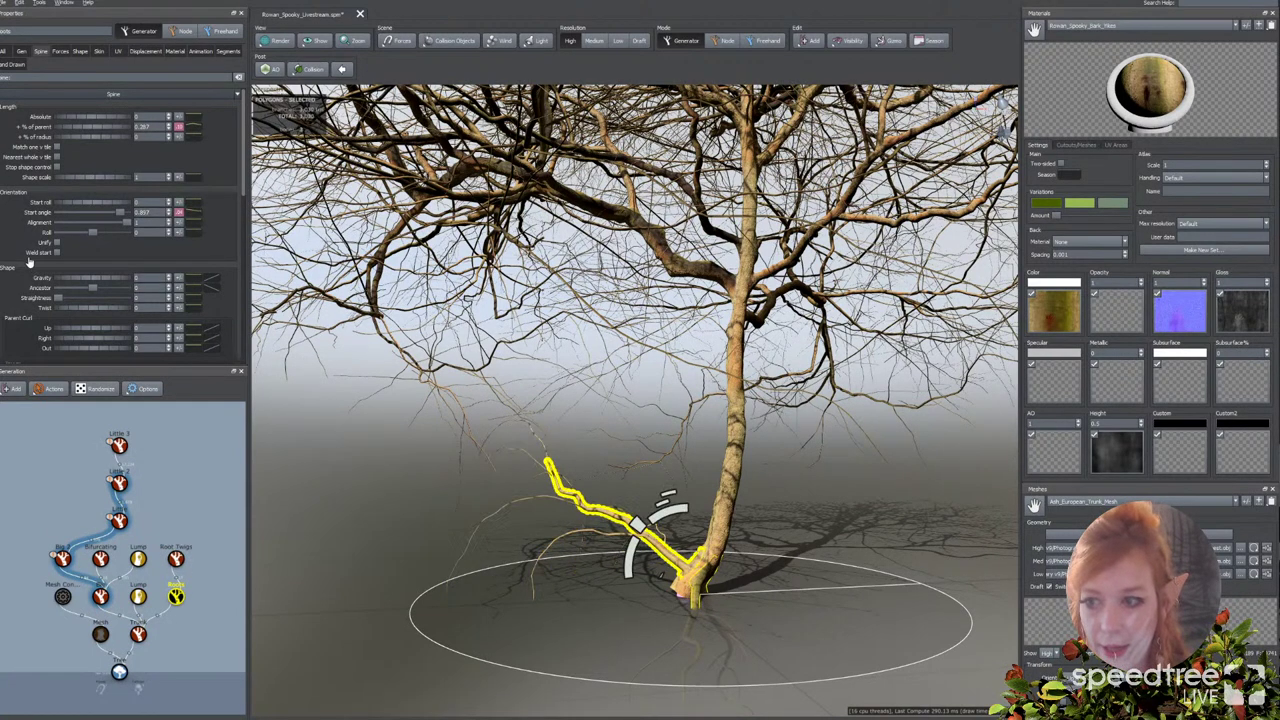
pyautogui.click(21, 50)
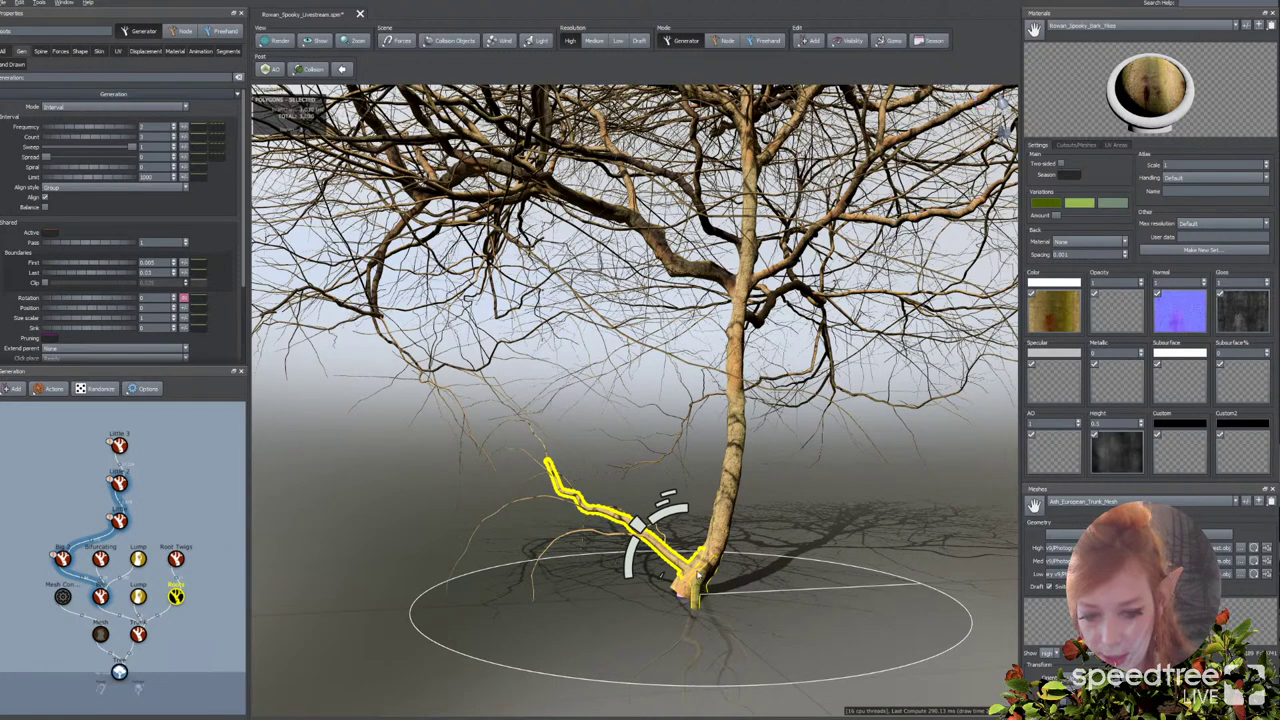
pyautogui.scroll(4, 686, 574)
pyautogui.moveTo(748, 682); pyautogui.dragTo(762, 498, button='middle')
pyautogui.scroll(3, 725, 562)
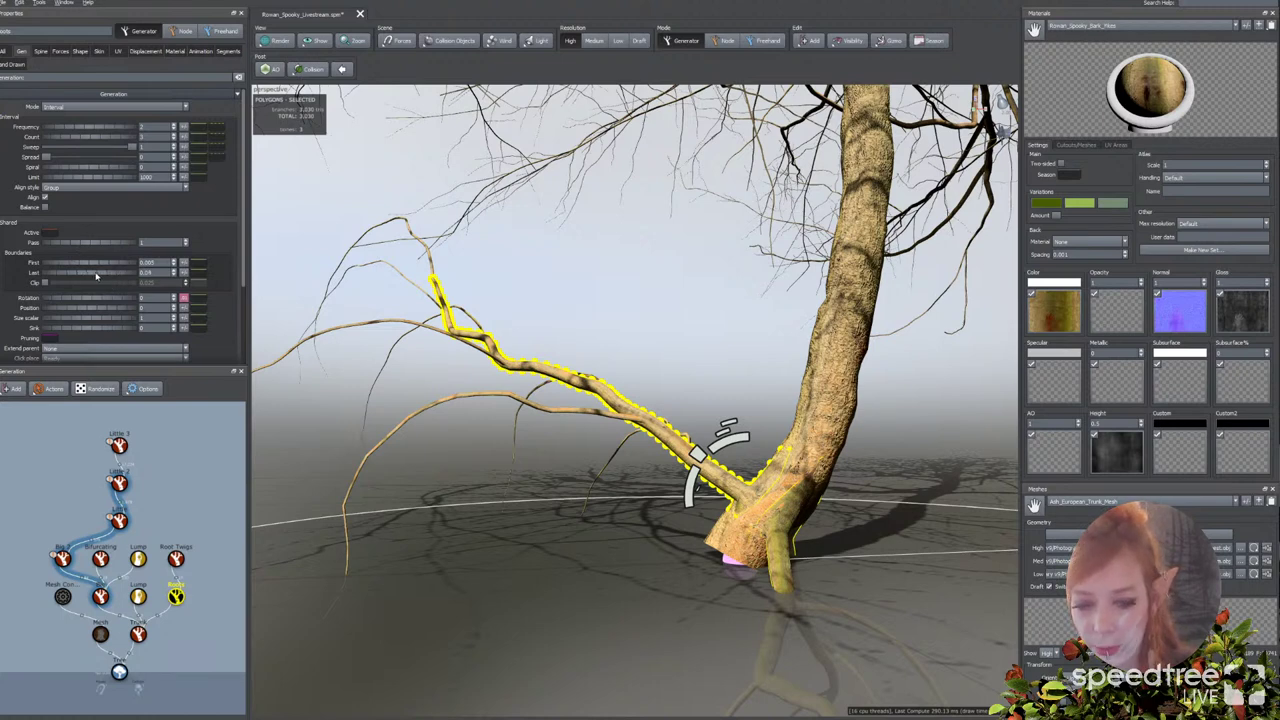
pyautogui.moveTo(97, 276); pyautogui.dragTo(99, 275)
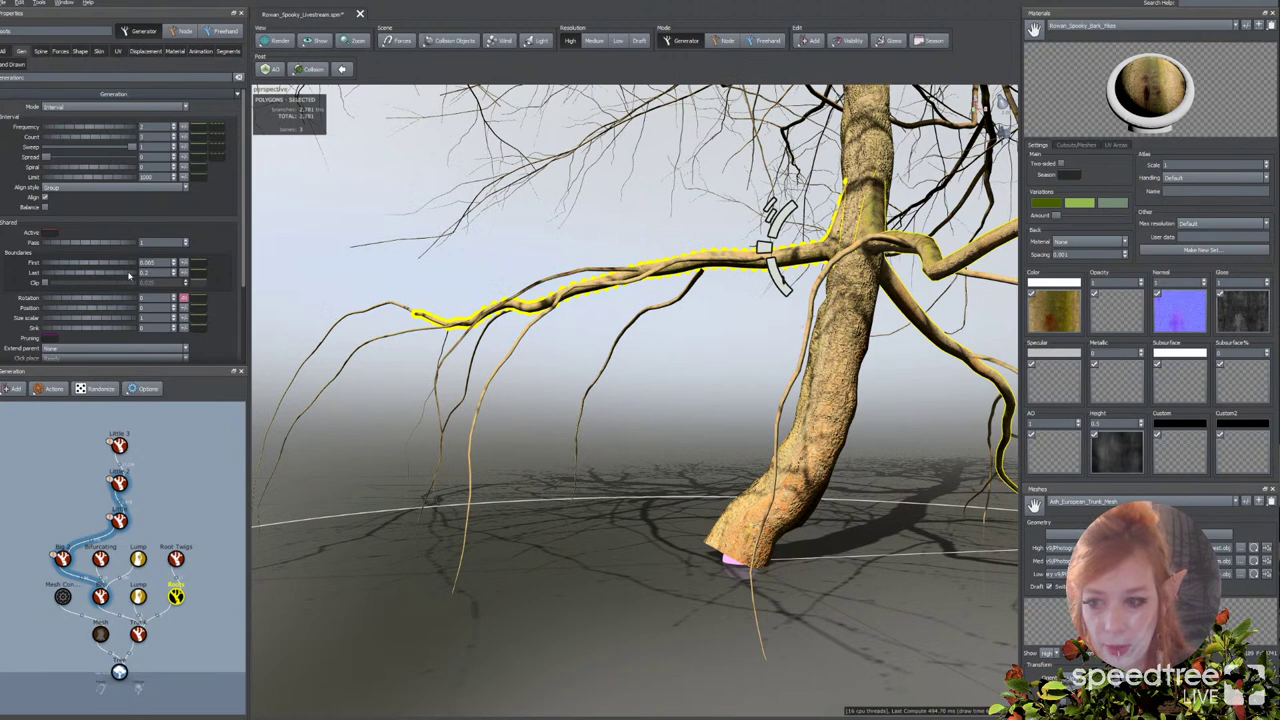
pyautogui.moveTo(119, 276); pyautogui.dragTo(122, 274)
pyautogui.hotkey('ctrl', 'z')
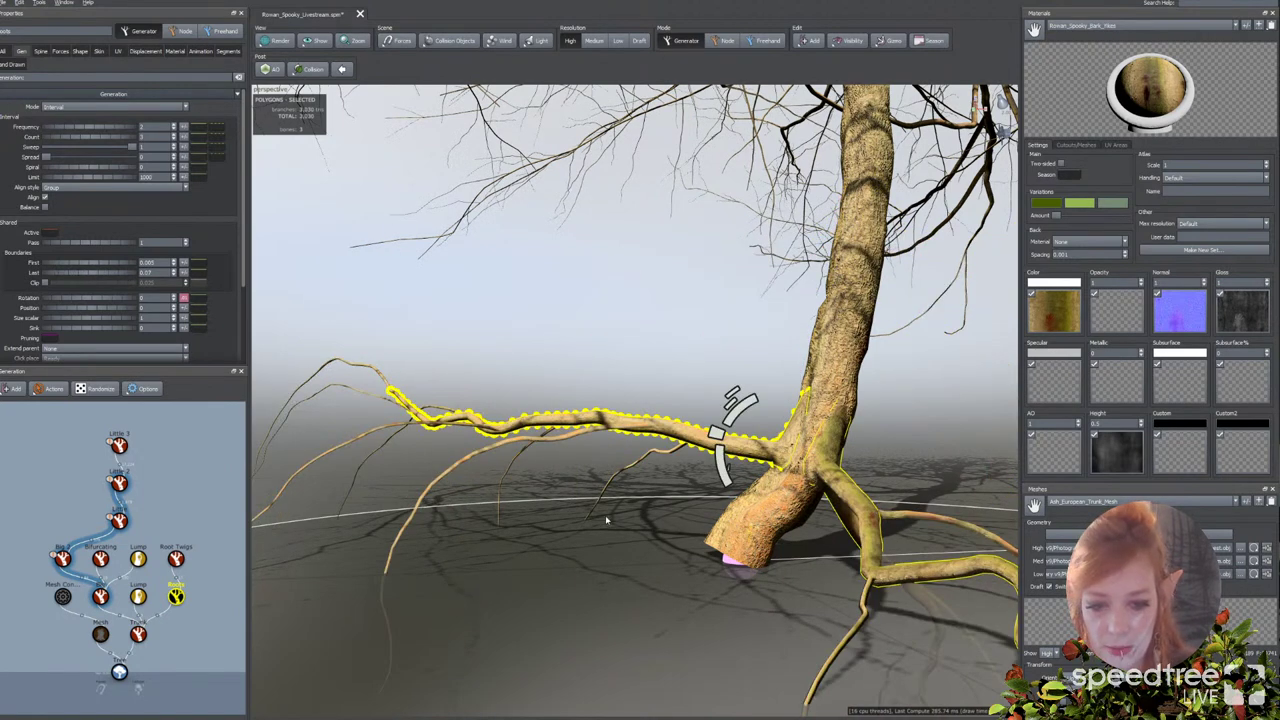
pyautogui.moveTo(606, 519)
pyautogui.mouseDown()
pyautogui.moveTo(551, 521)
pyautogui.moveTo(619, 523)
pyautogui.mouseUp()
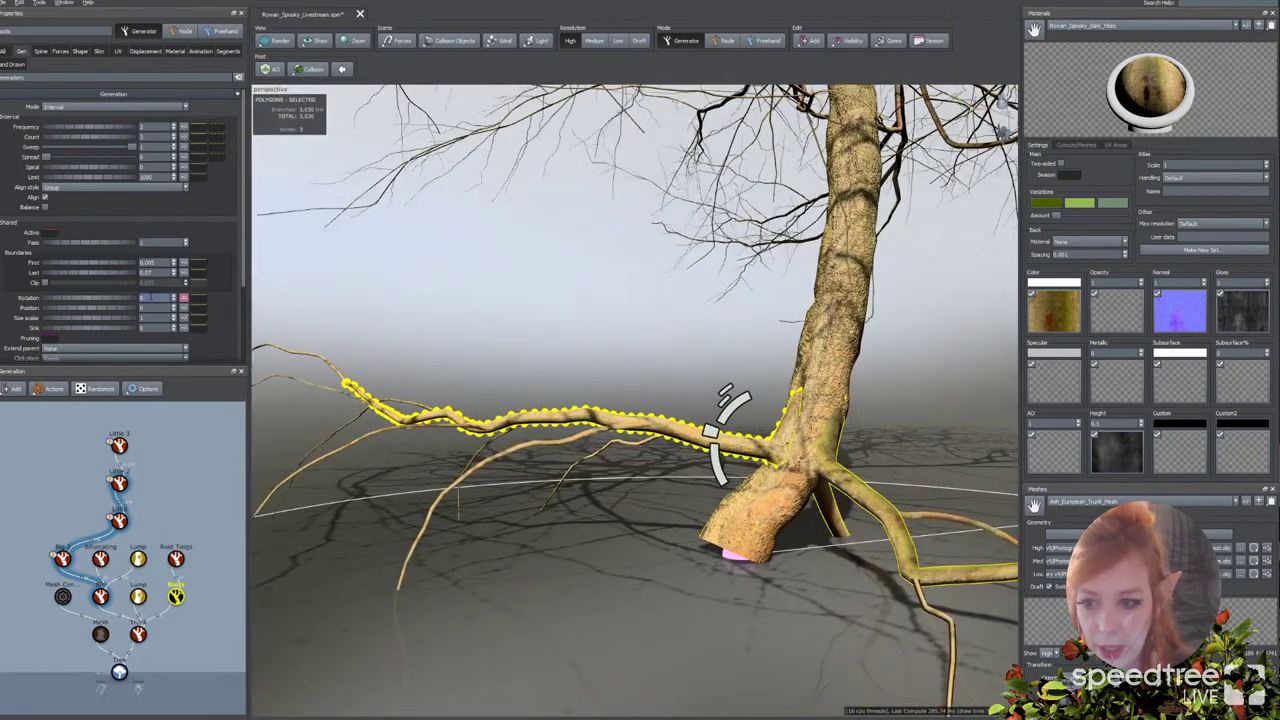
# Step: Set the Roots generator's last boundary to 0.03 and its radius % of parent to 0.72
pyautogui.moveTo(119, 271); pyautogui.dragTo(117, 277)
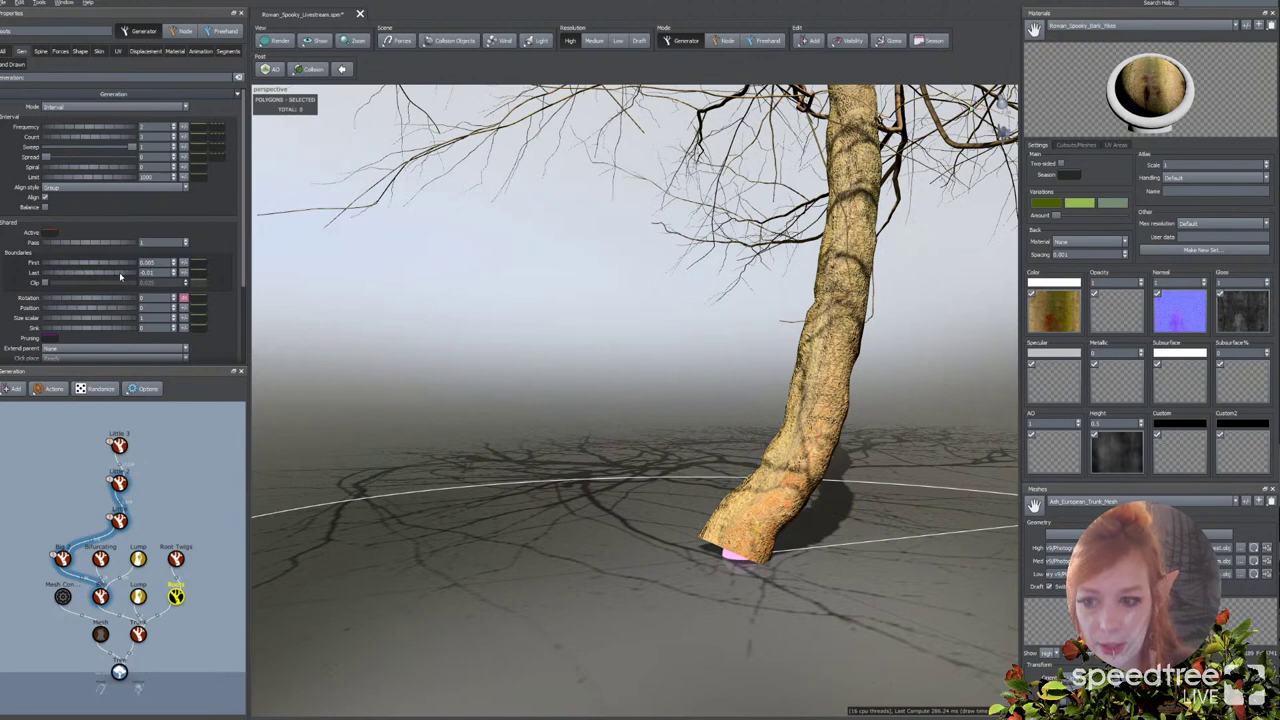
pyautogui.moveTo(119, 272); pyautogui.dragTo(116, 274)
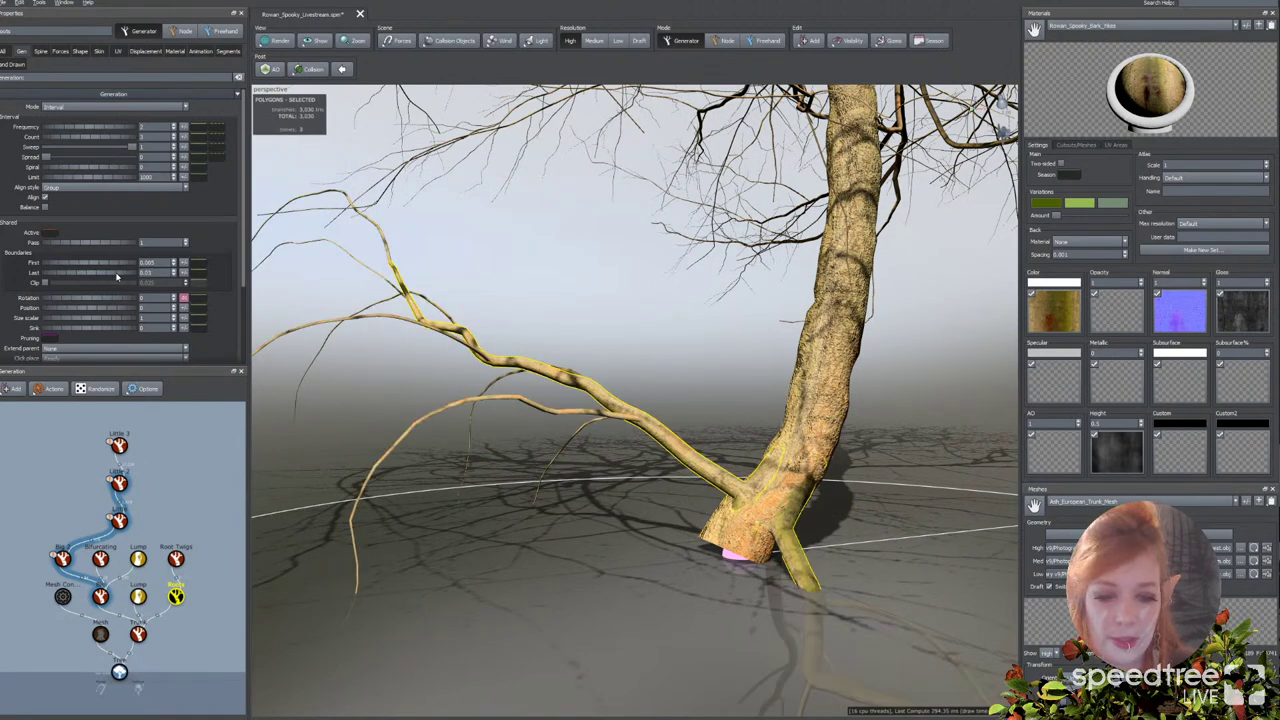
pyautogui.click(98, 50)
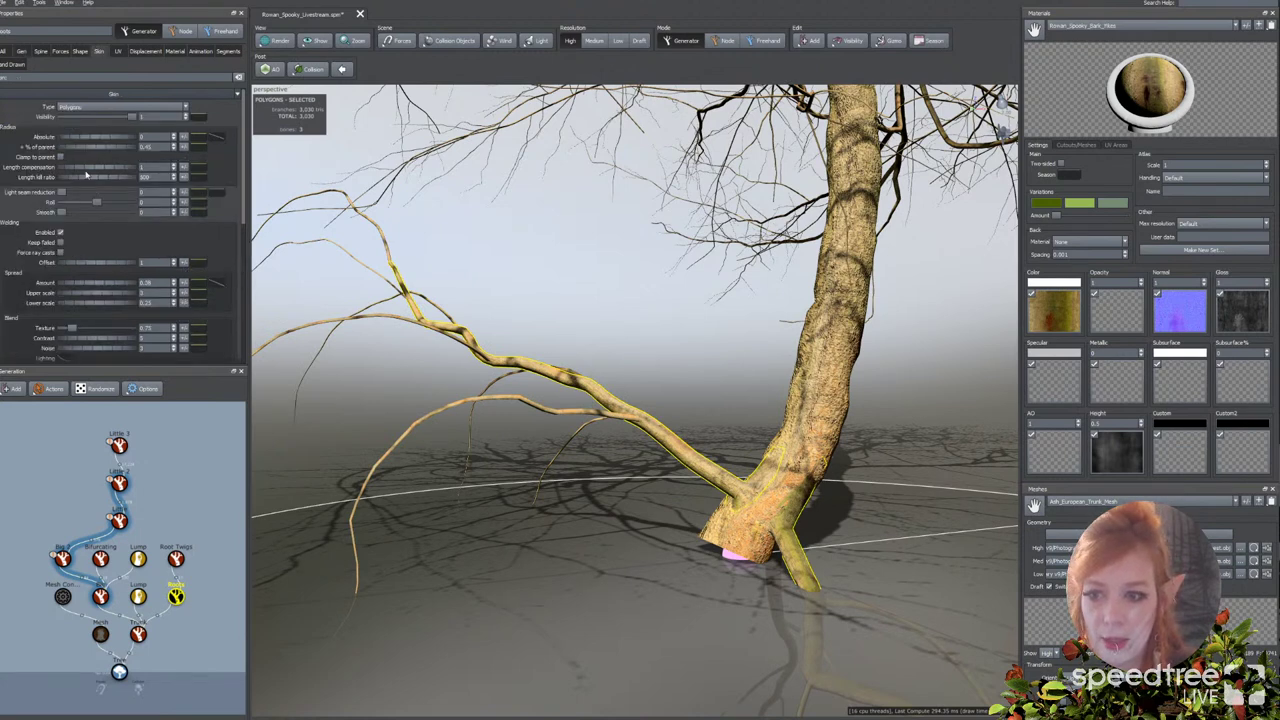
pyautogui.moveTo(119, 148); pyautogui.dragTo(129, 148)
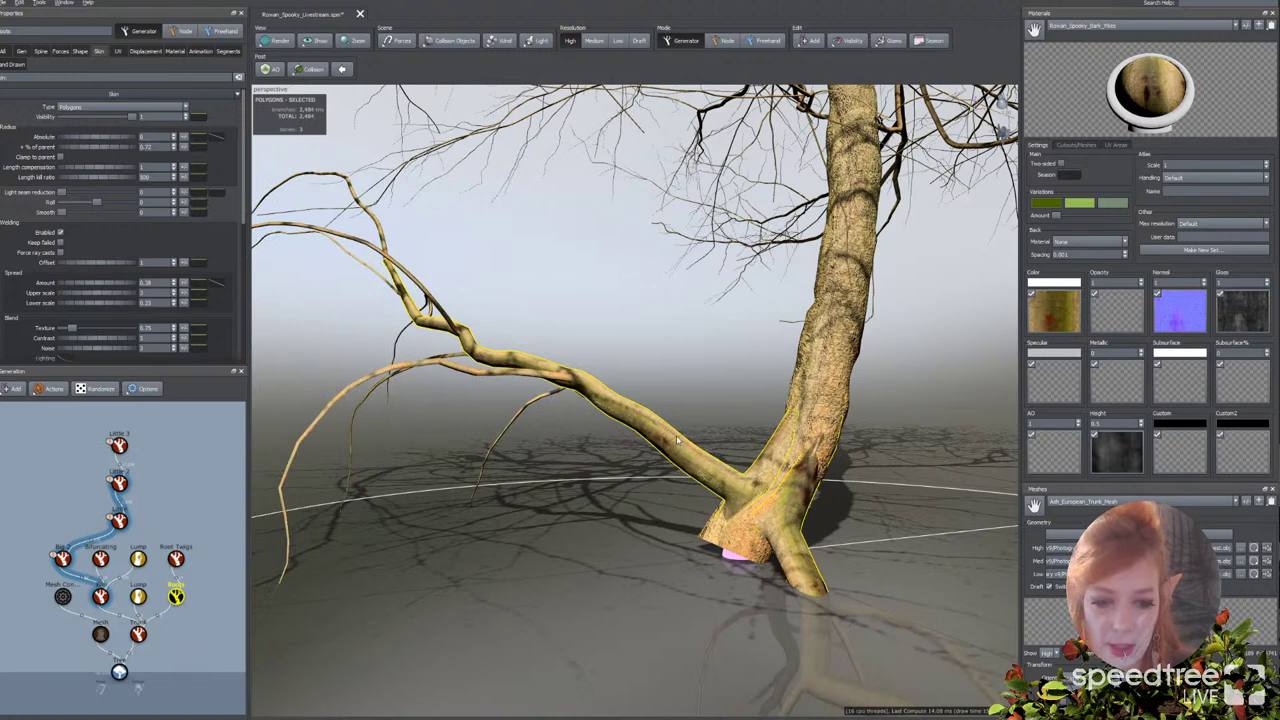
# Step: Raise the roots' start angle to 1 and set their gravity to 0.12
pyautogui.click(41, 51)
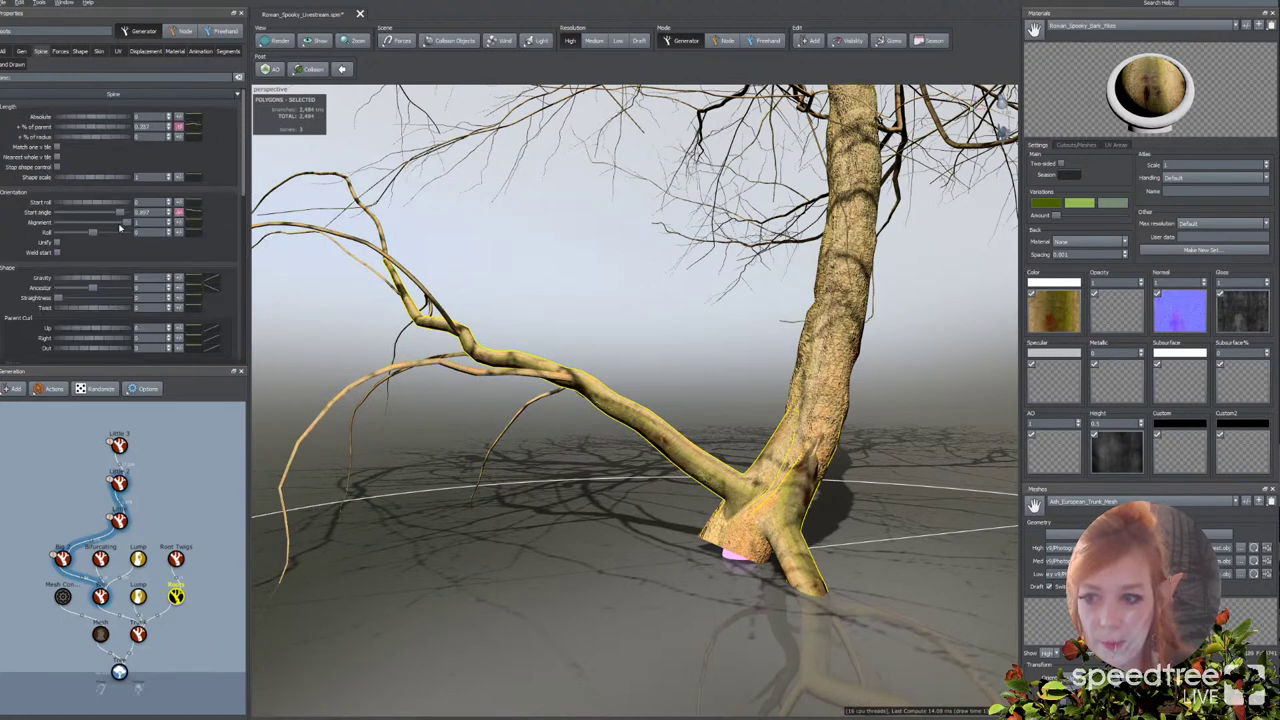
pyautogui.moveTo(118, 222)
pyautogui.mouseDown()
pyautogui.moveTo(108, 216)
pyautogui.moveTo(122, 218)
pyautogui.mouseUp()
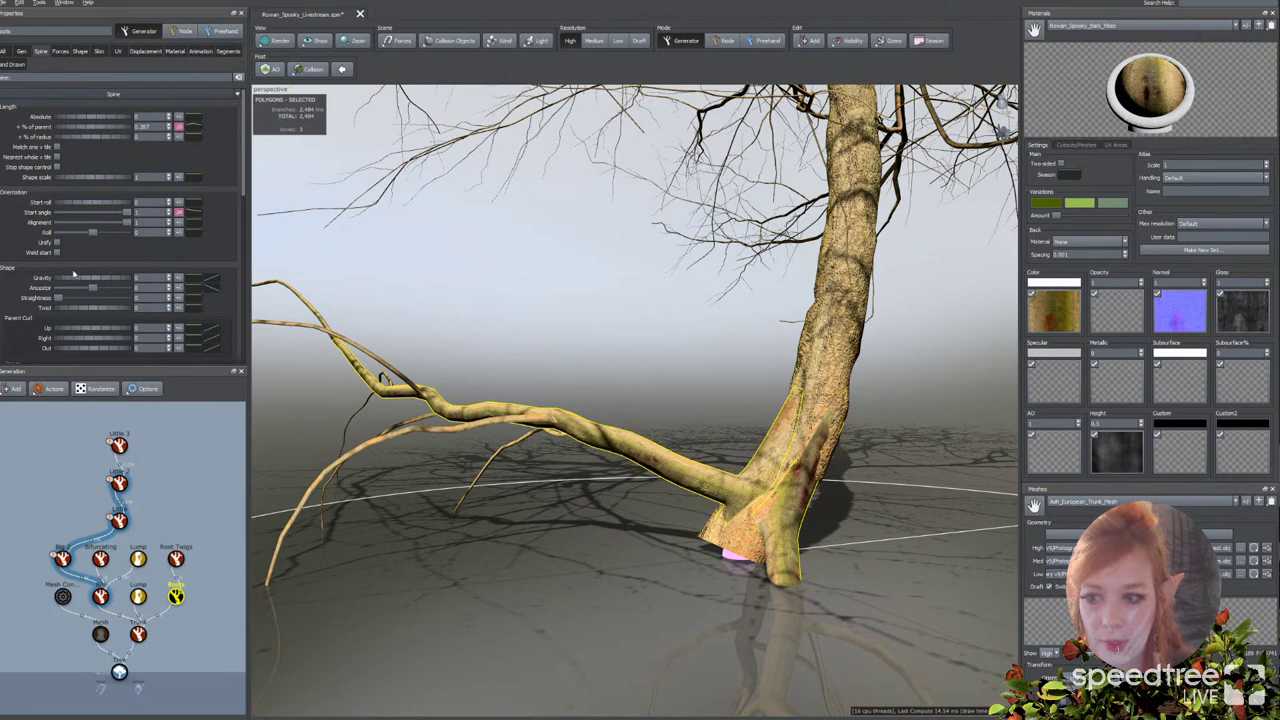
pyautogui.moveTo(78, 279); pyautogui.dragTo(92, 285)
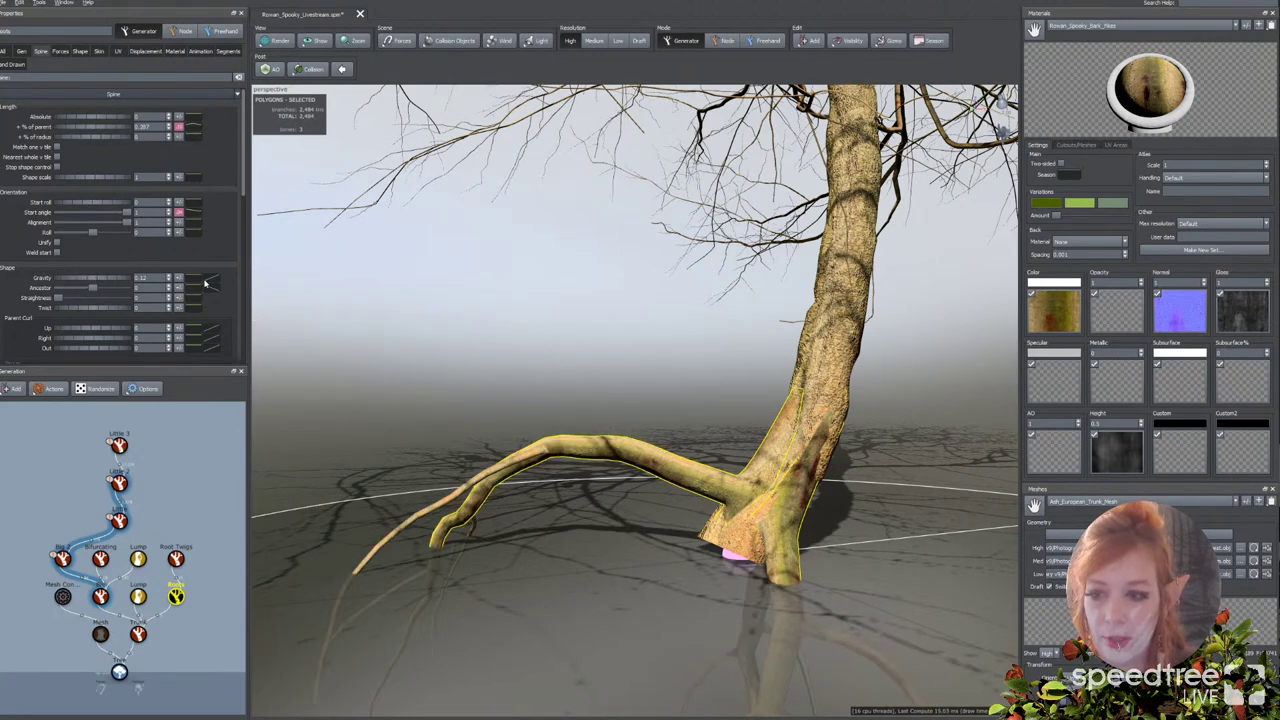
# Step: Reshape the roots' gravity profile curve to vary how strongly they bend down along their length
pyautogui.click(205, 284)
pyautogui.moveTo(297, 401); pyautogui.dragTo(278, 357)
pyautogui.moveTo(463, 313); pyautogui.dragTo(465, 418)
pyautogui.moveTo(595, 416)
pyautogui.mouseDown()
pyautogui.moveTo(538, 414)
pyautogui.moveTo(600, 420)
pyautogui.mouseUp()
pyautogui.click(741, 484)
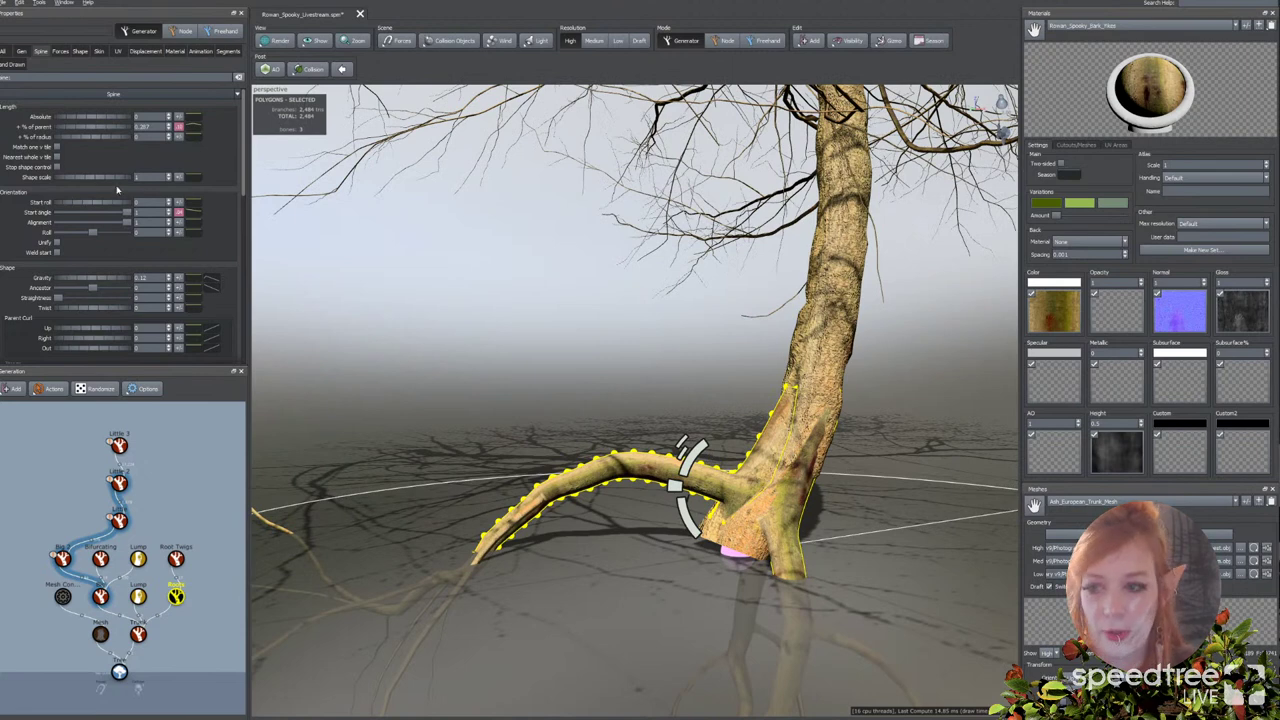
# Step: Increase the roots' welding offset and spread amount, set the lower scale to 0.1, and inspect the trunk base and whole tree
pyautogui.click(99, 51)
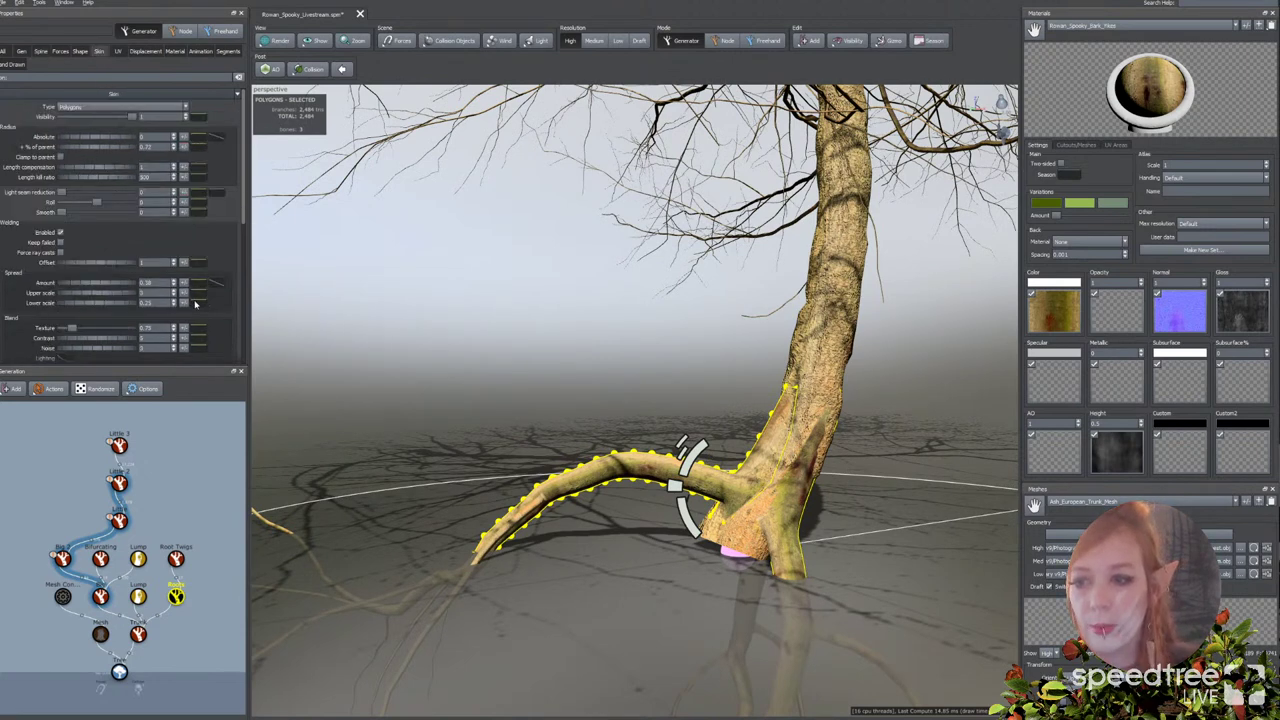
pyautogui.moveTo(124, 304); pyautogui.dragTo(205, 273)
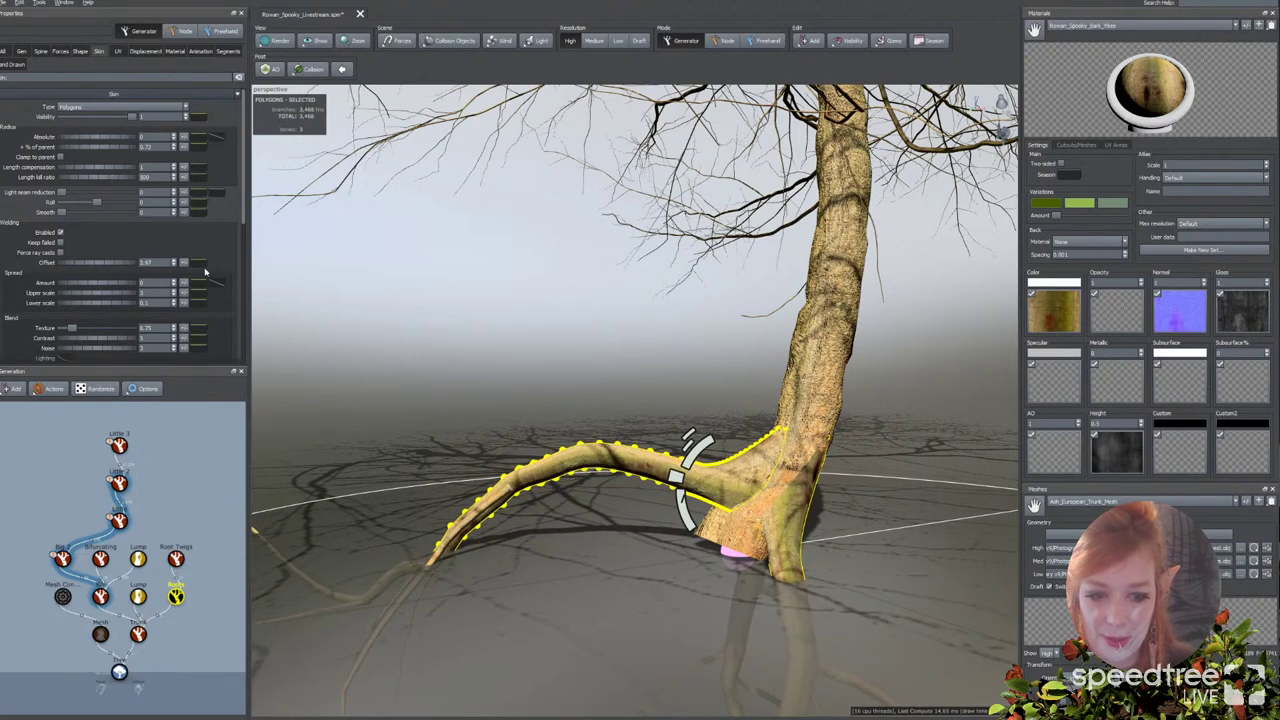
pyautogui.click(596, 413)
pyautogui.moveTo(596, 413); pyautogui.dragTo(636, 384)
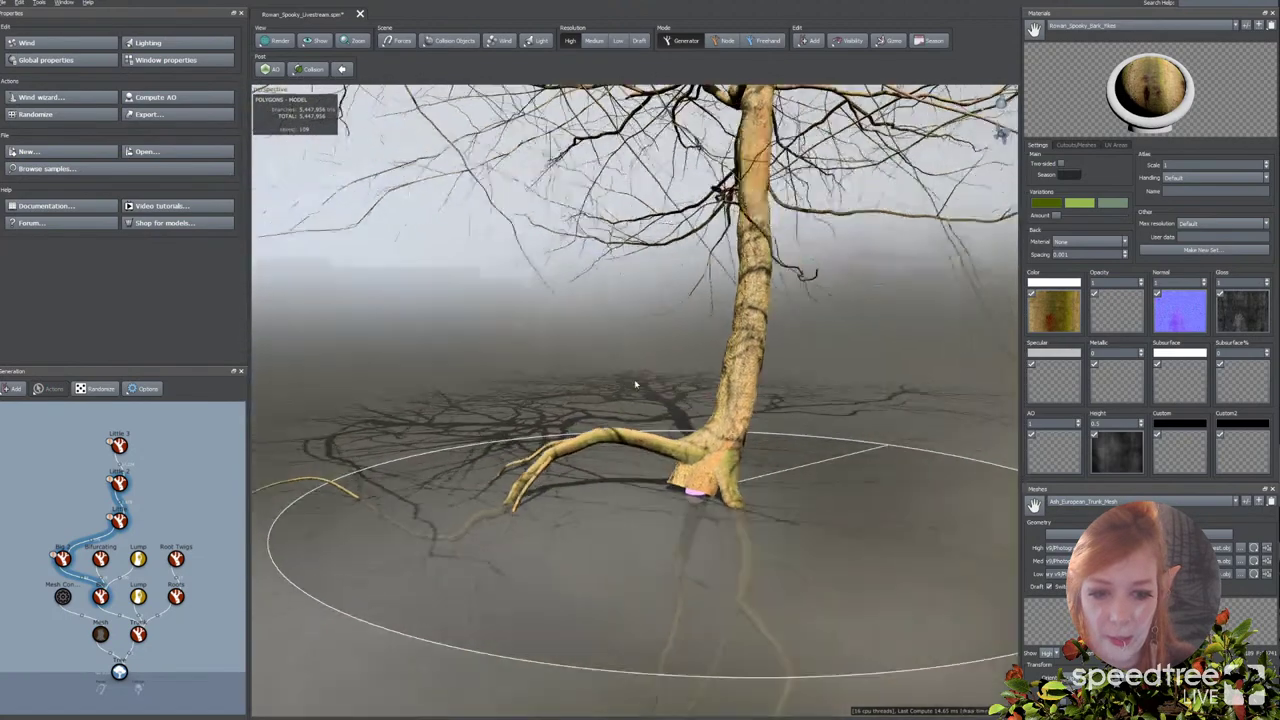
pyautogui.scroll(-6, 634, 384)
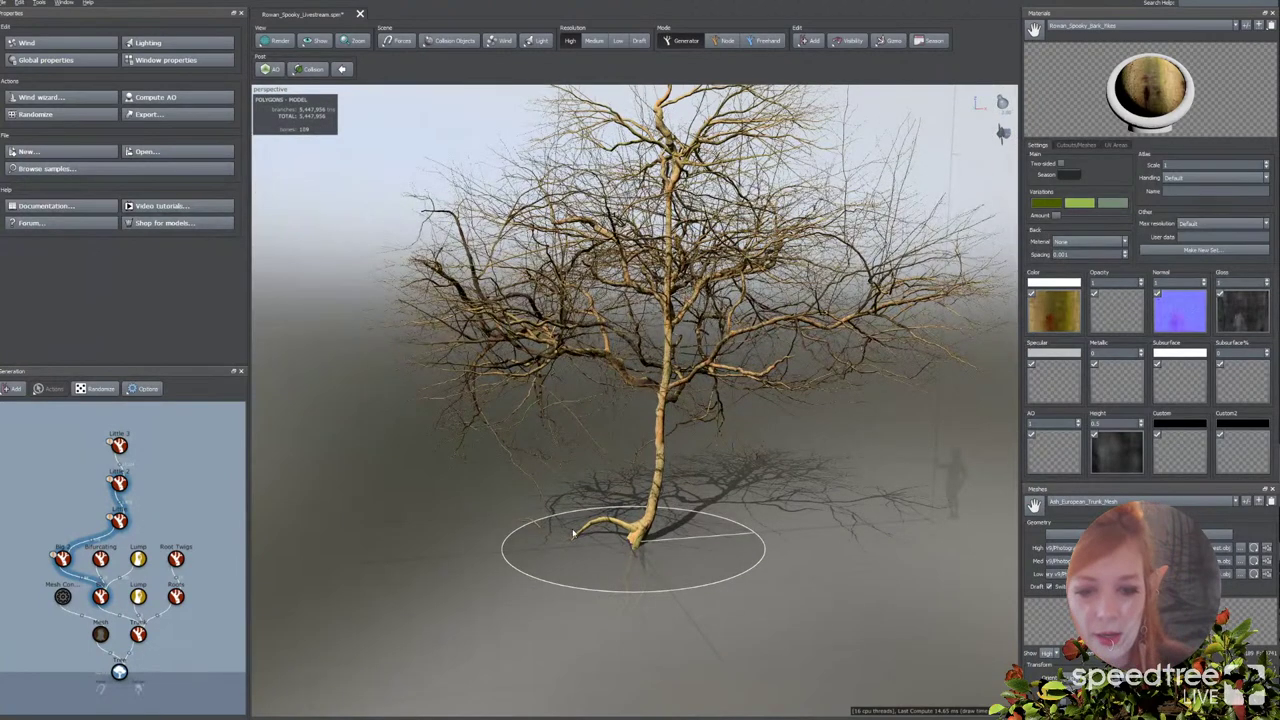
pyautogui.scroll(2, 610, 565)
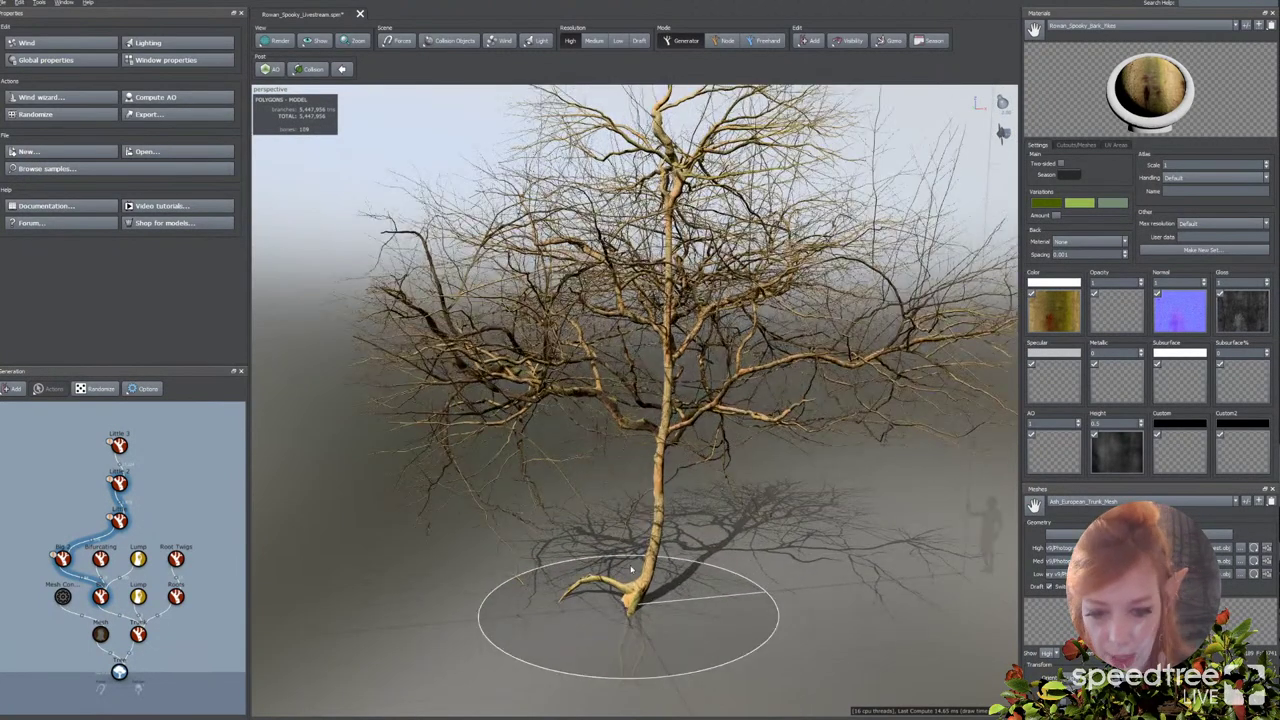
pyautogui.click(1258, 502)
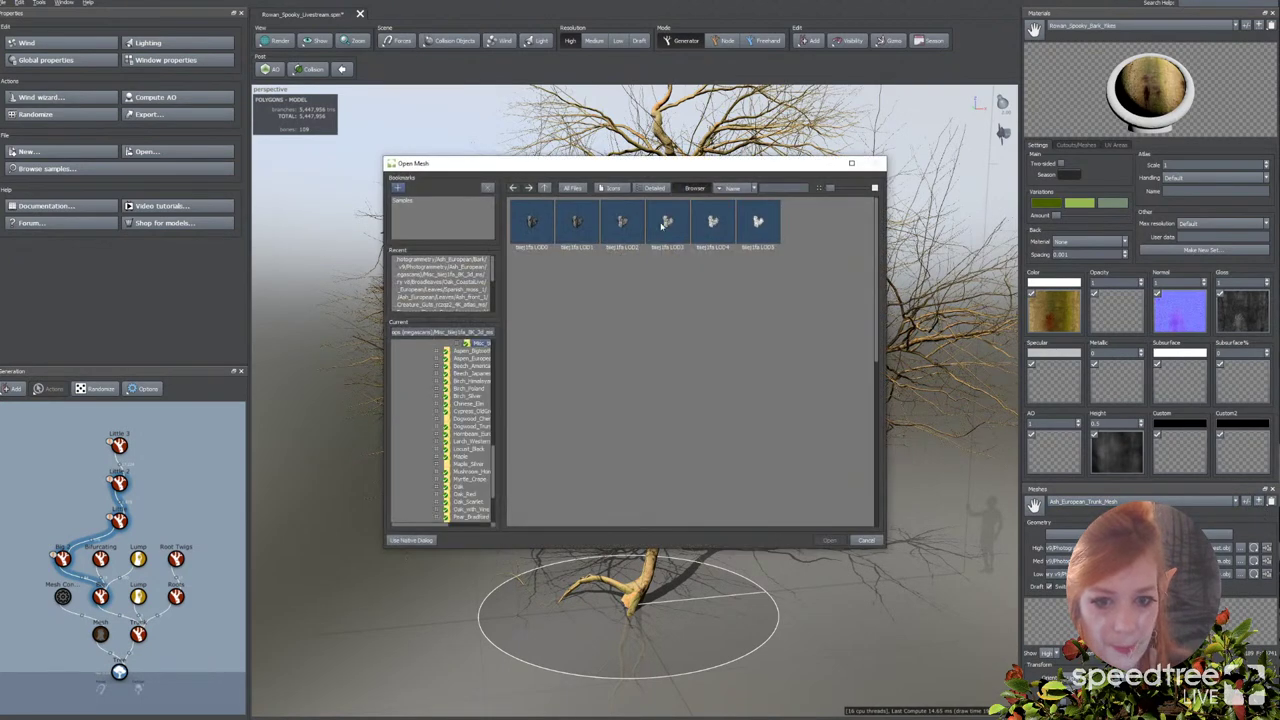
pyautogui.click(864, 540)
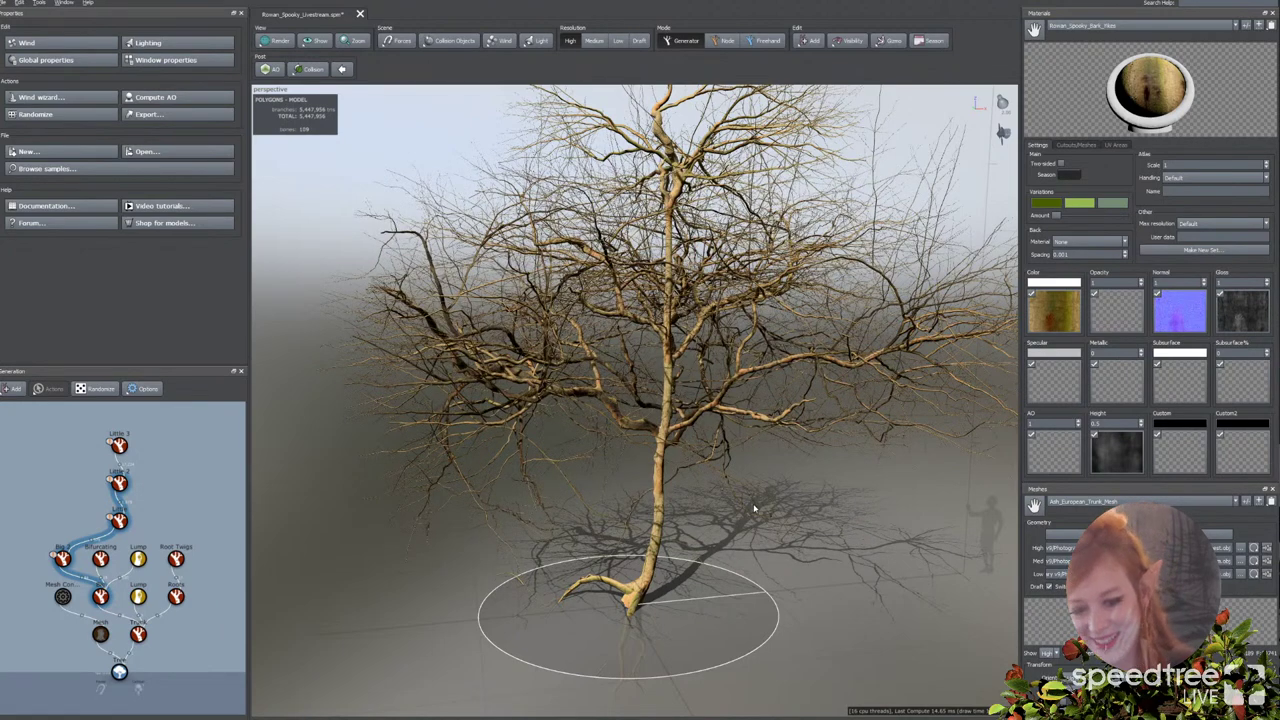
pyautogui.moveTo(754, 508); pyautogui.dragTo(750, 517, button='middle')
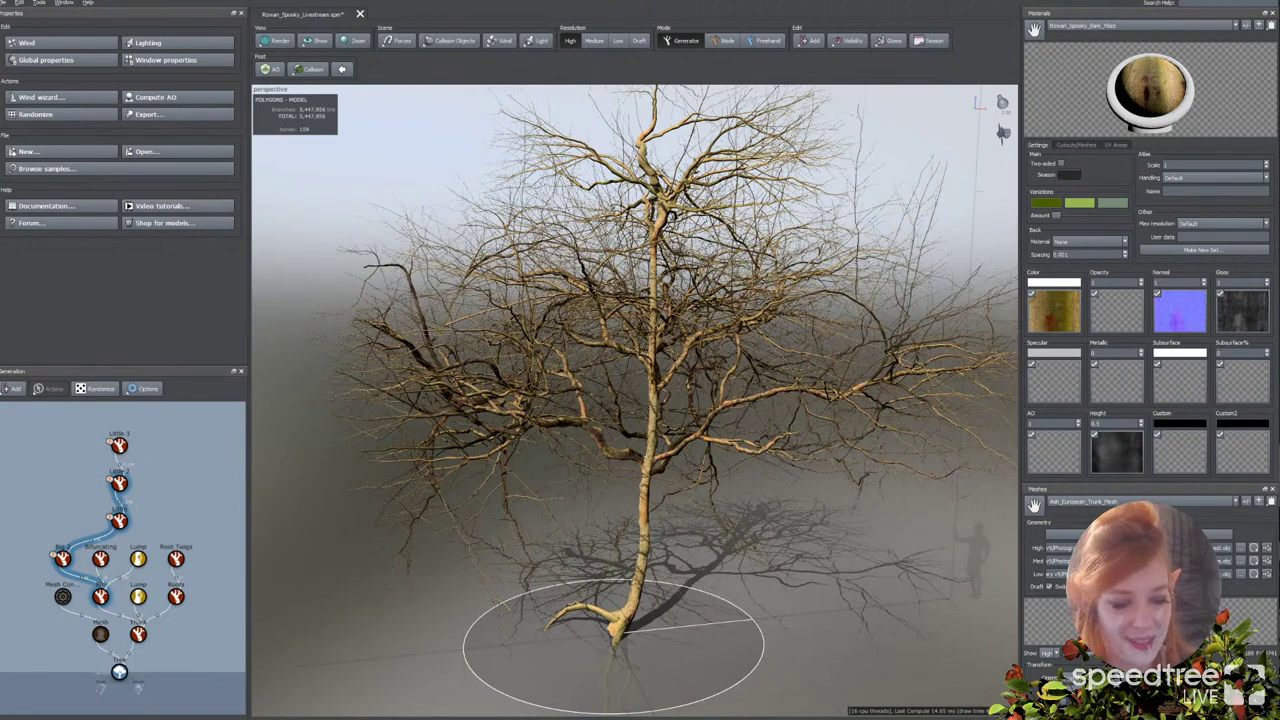
# Step: Look through the scene's materials, including Rowan_Spooky_Bark_1.2 and the scanned 8K and 4K albedo materials
pyautogui.click(1136, 26)
pyautogui.click(1080, 139)
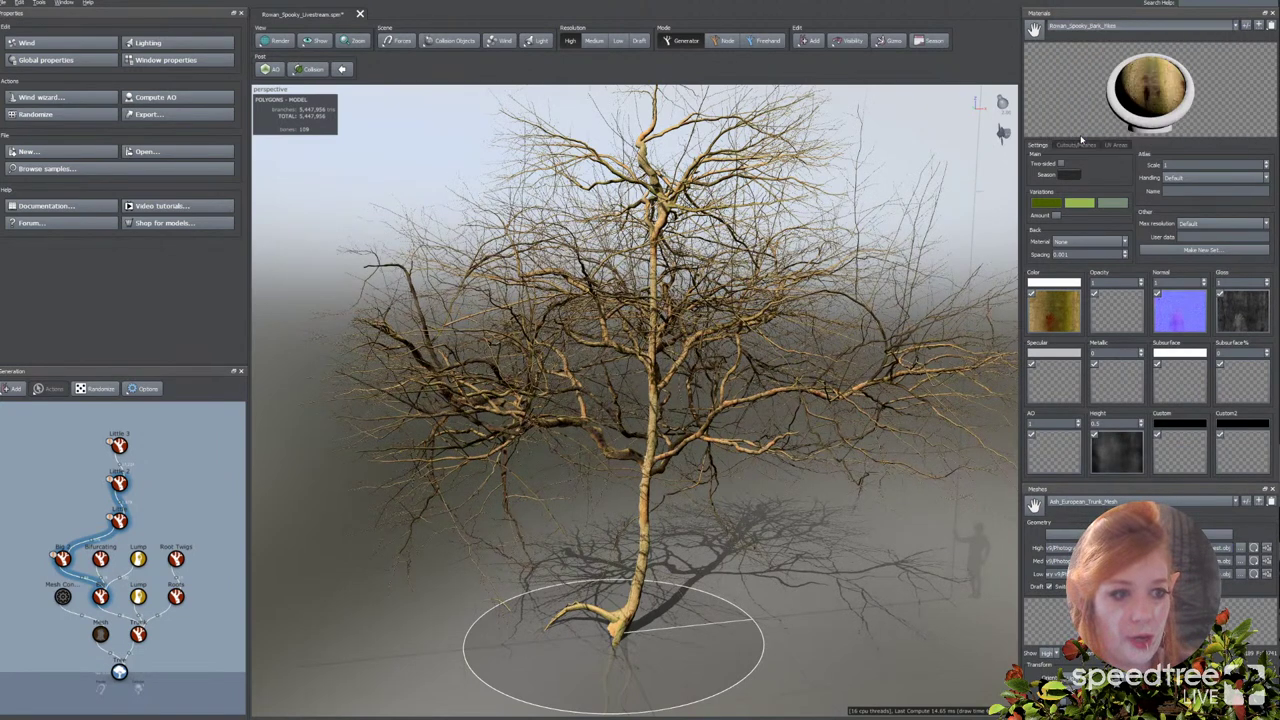
pyautogui.click(1108, 24)
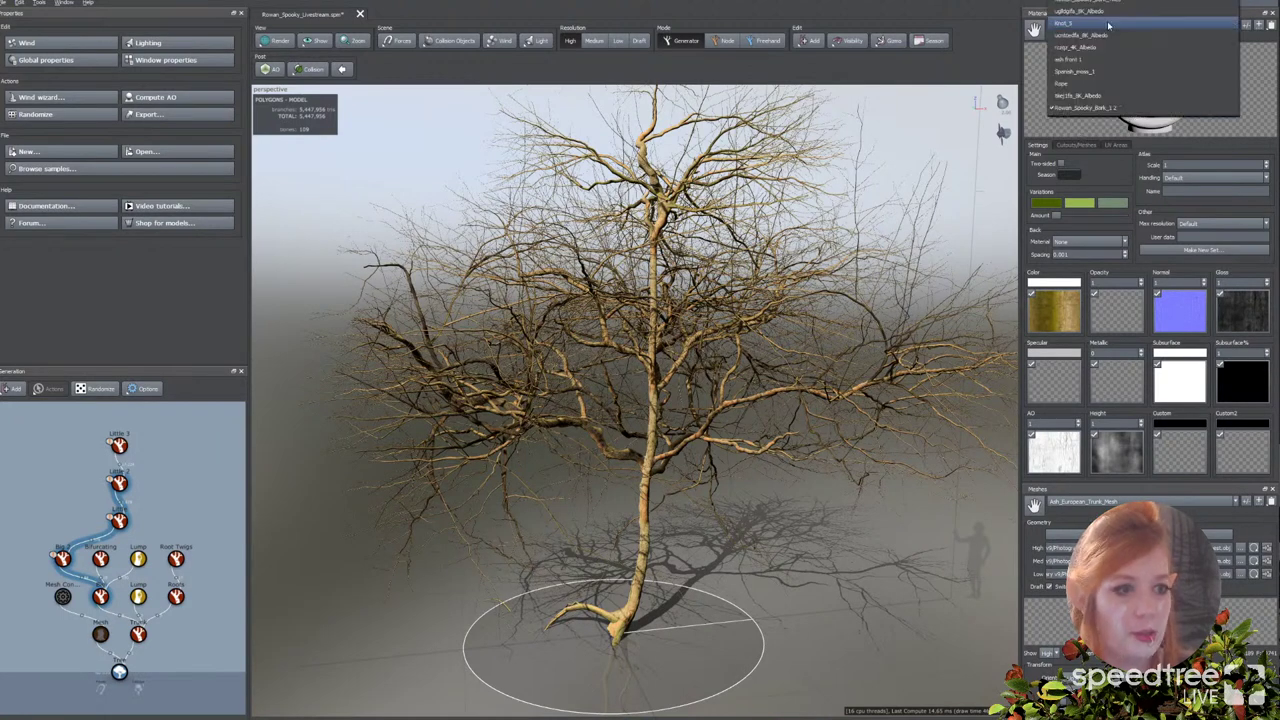
pyautogui.click(1090, 95)
pyautogui.click(1100, 25)
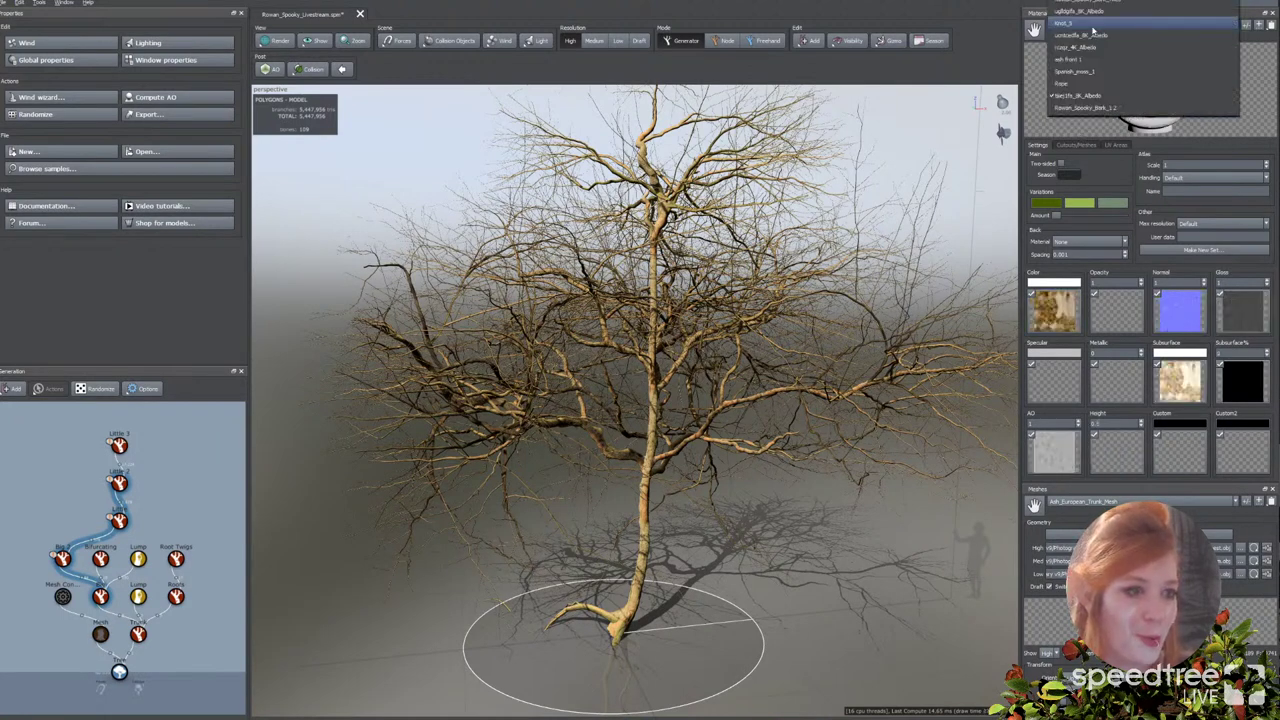
pyautogui.click(1084, 36)
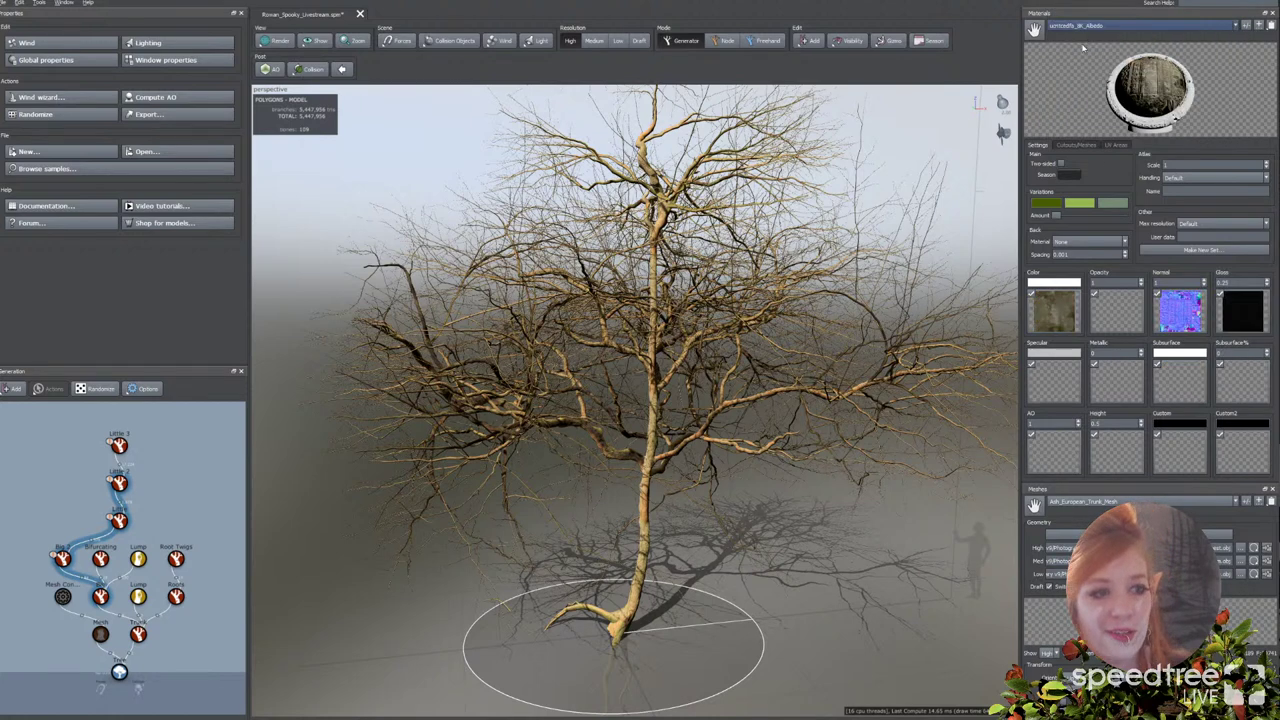
pyautogui.click(1084, 25)
pyautogui.click(1086, 46)
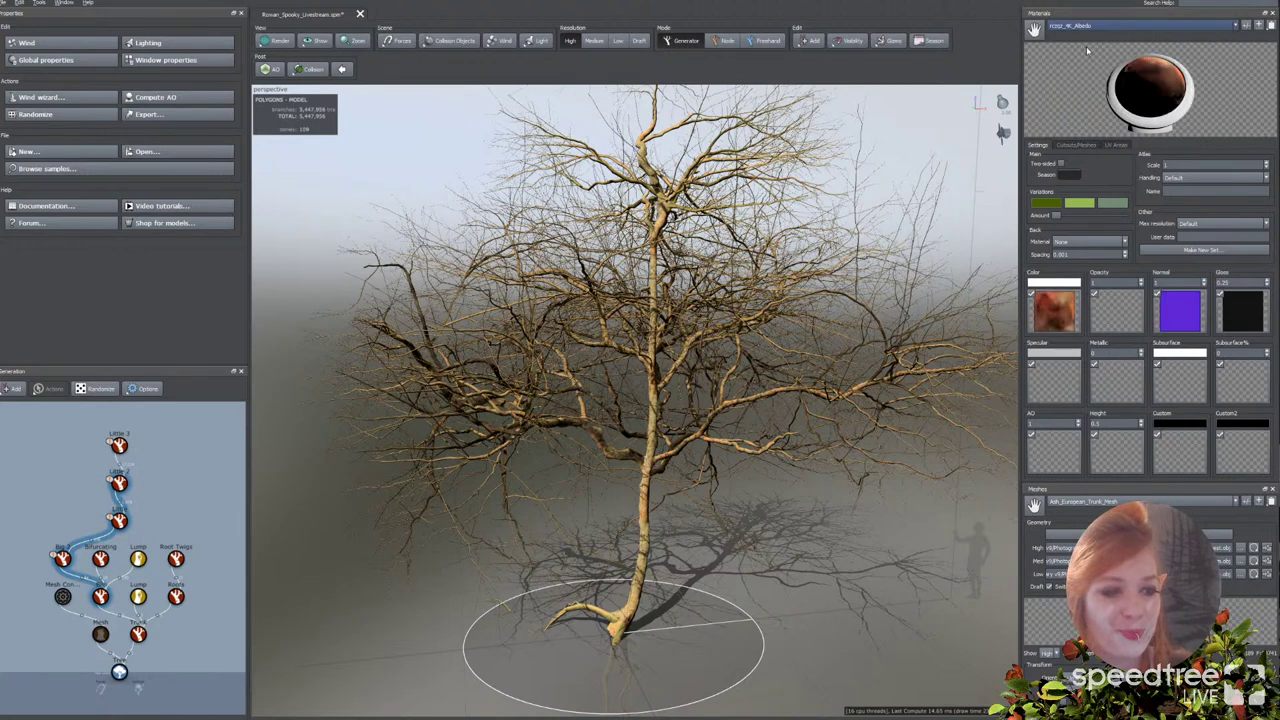
pyautogui.click(1090, 25)
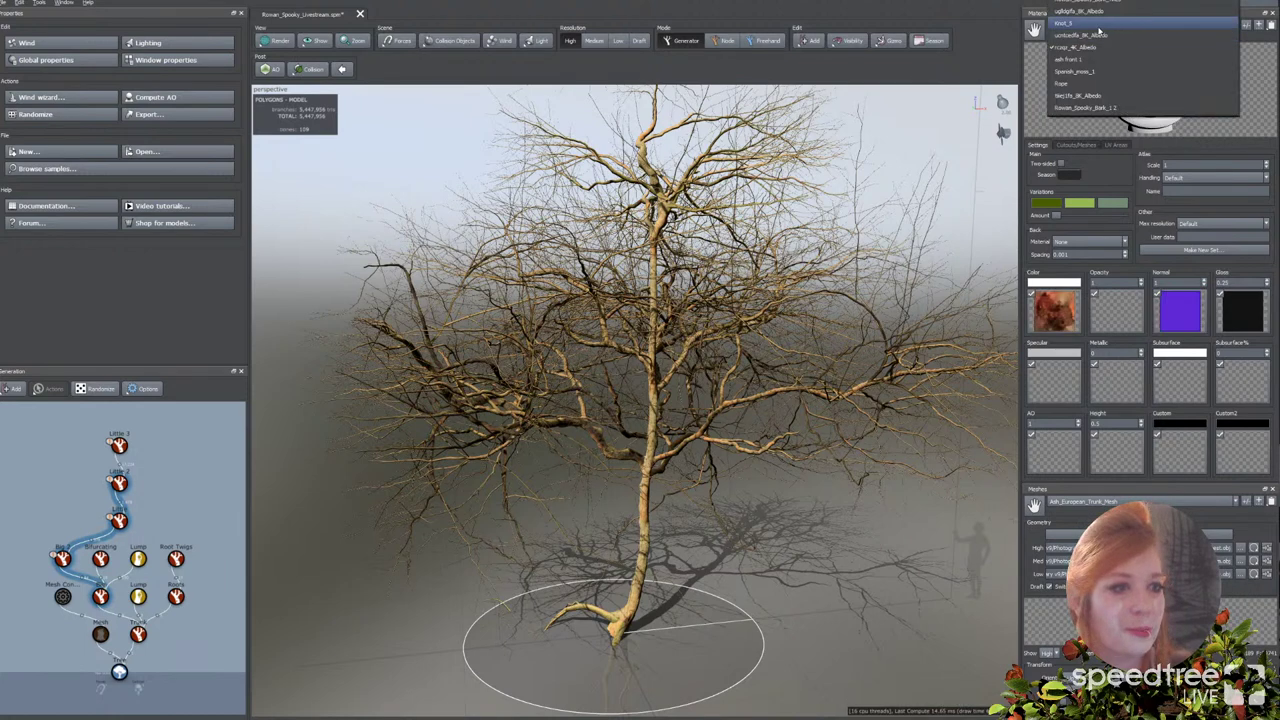
# Step: Examine the dark brown scanned bark material's preview from several angles and check which mesh is assigned to it
pyautogui.click(1088, 11)
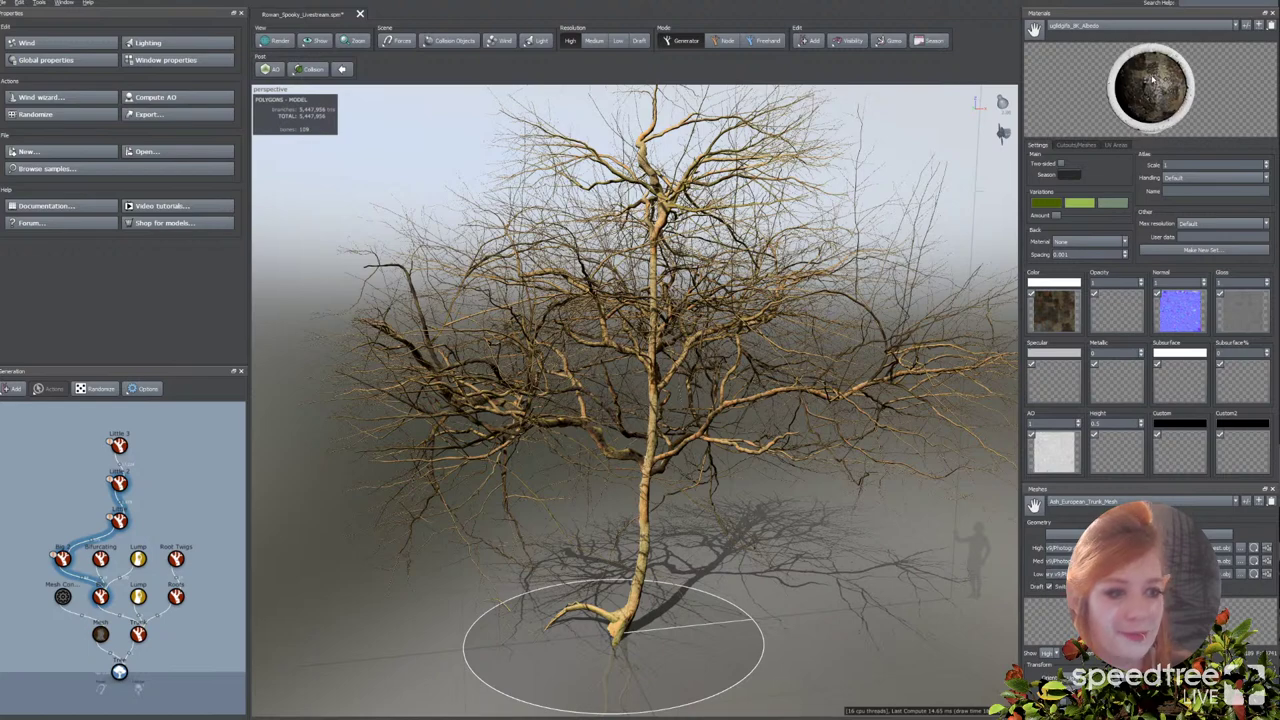
pyautogui.moveTo(1153, 85); pyautogui.dragTo(1126, 89)
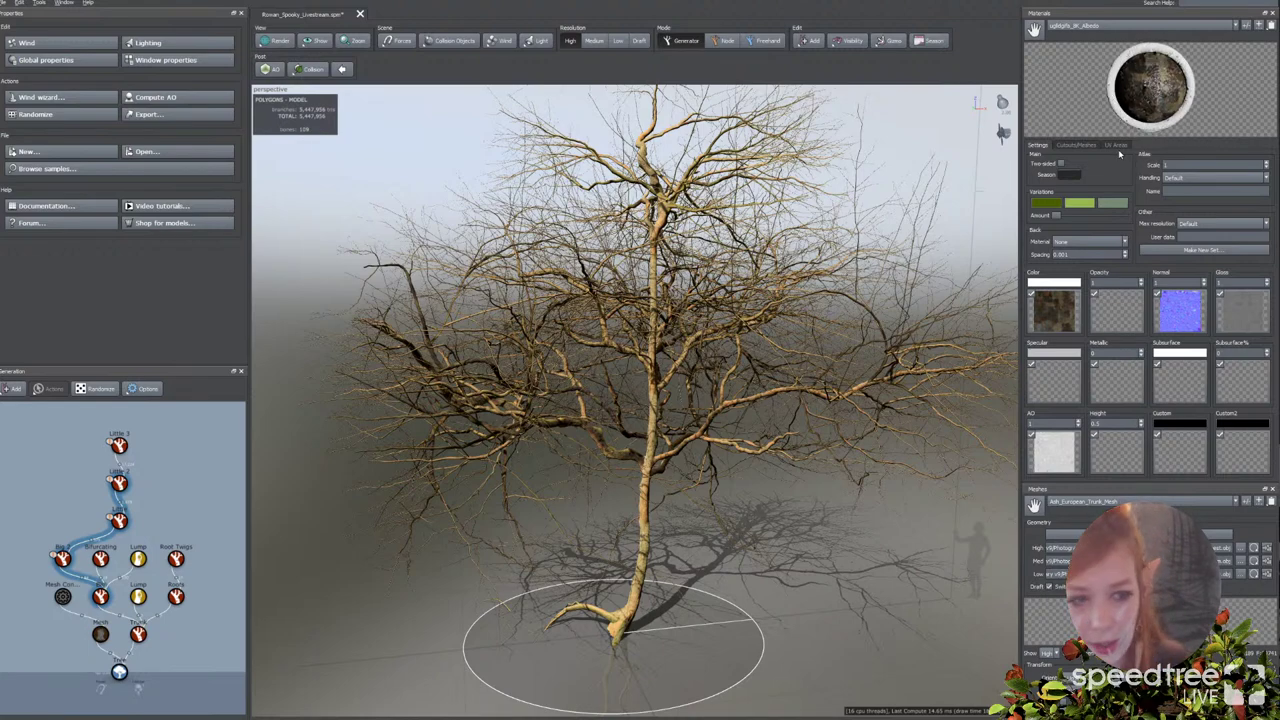
pyautogui.moveTo(1145, 94); pyautogui.dragTo(1164, 92)
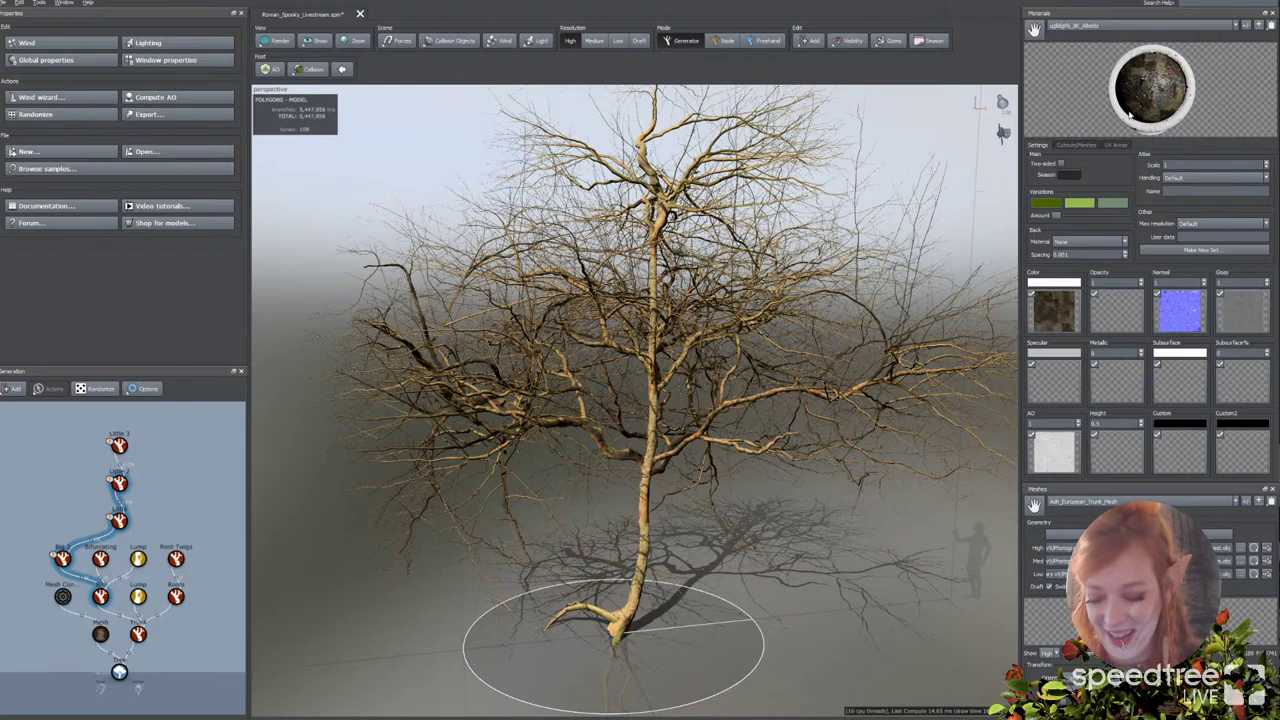
pyautogui.moveTo(941, 151); pyautogui.dragTo(922, 149)
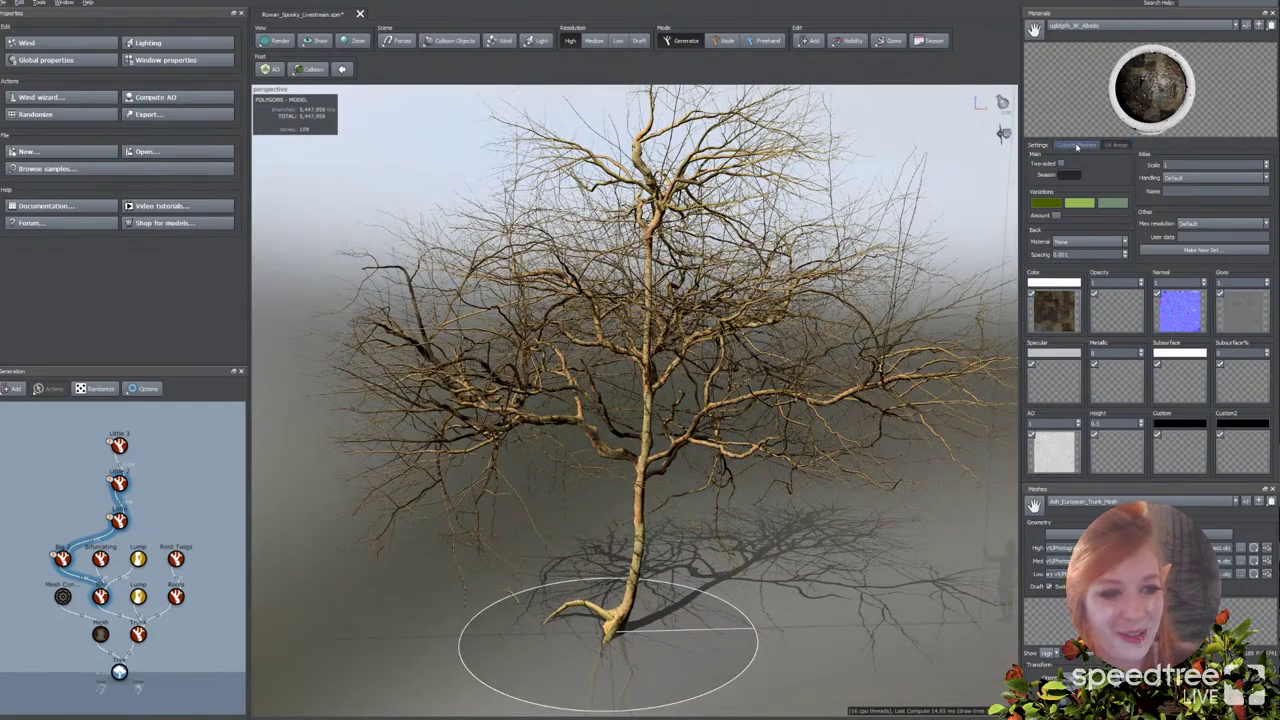
pyautogui.click(1076, 146)
pyautogui.click(1053, 171)
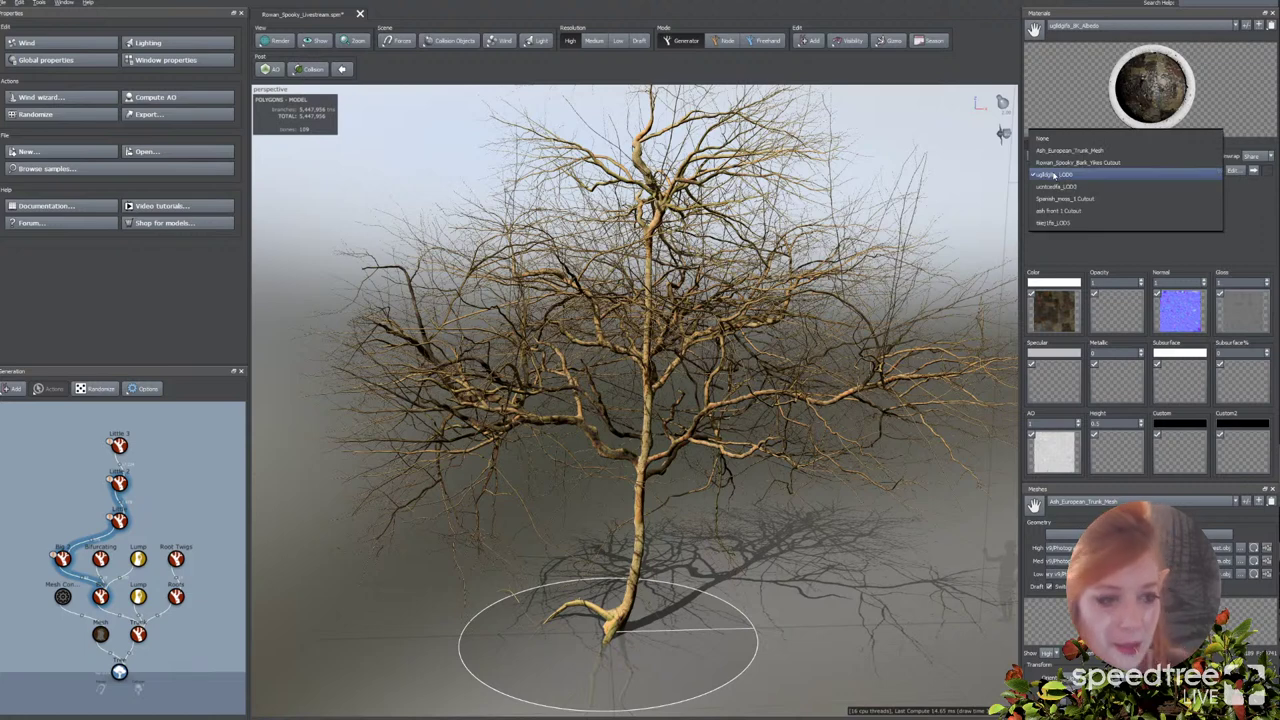
pyautogui.click(1120, 243)
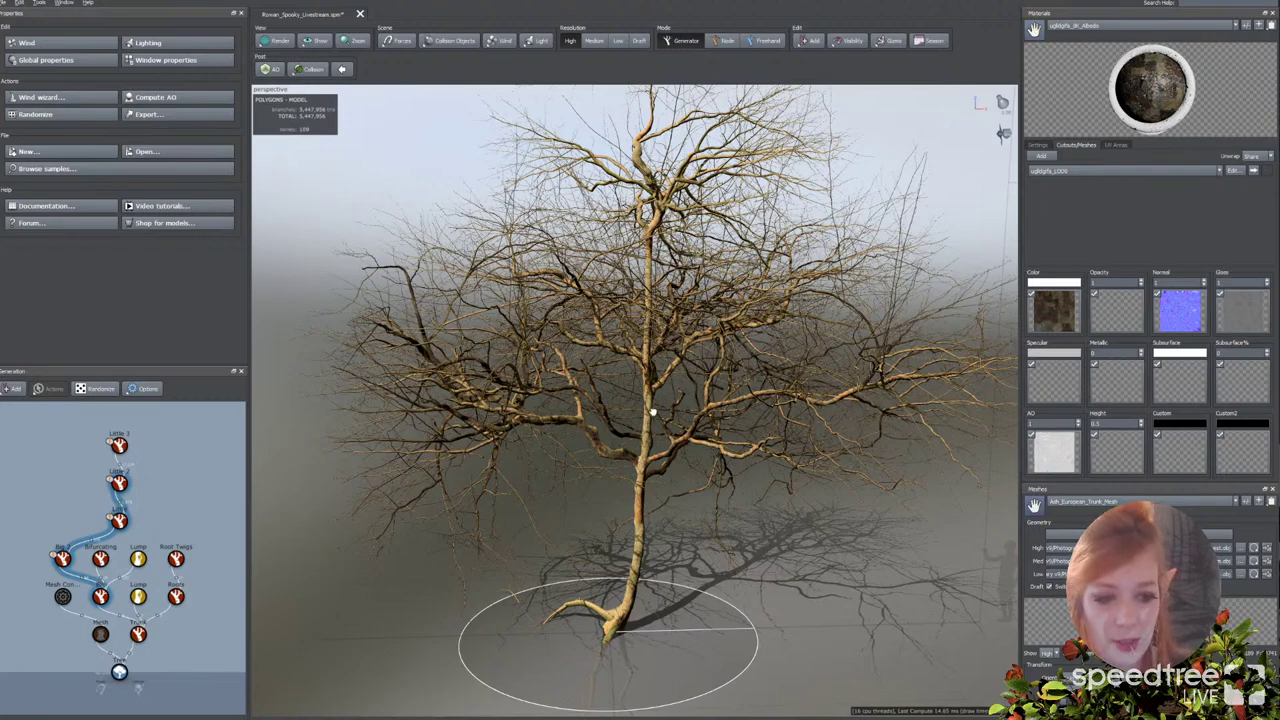
# Step: Try placing Ash_European_Trunk_Mesh in the scene as a geometry force, and delete it
pyautogui.click(466, 574)
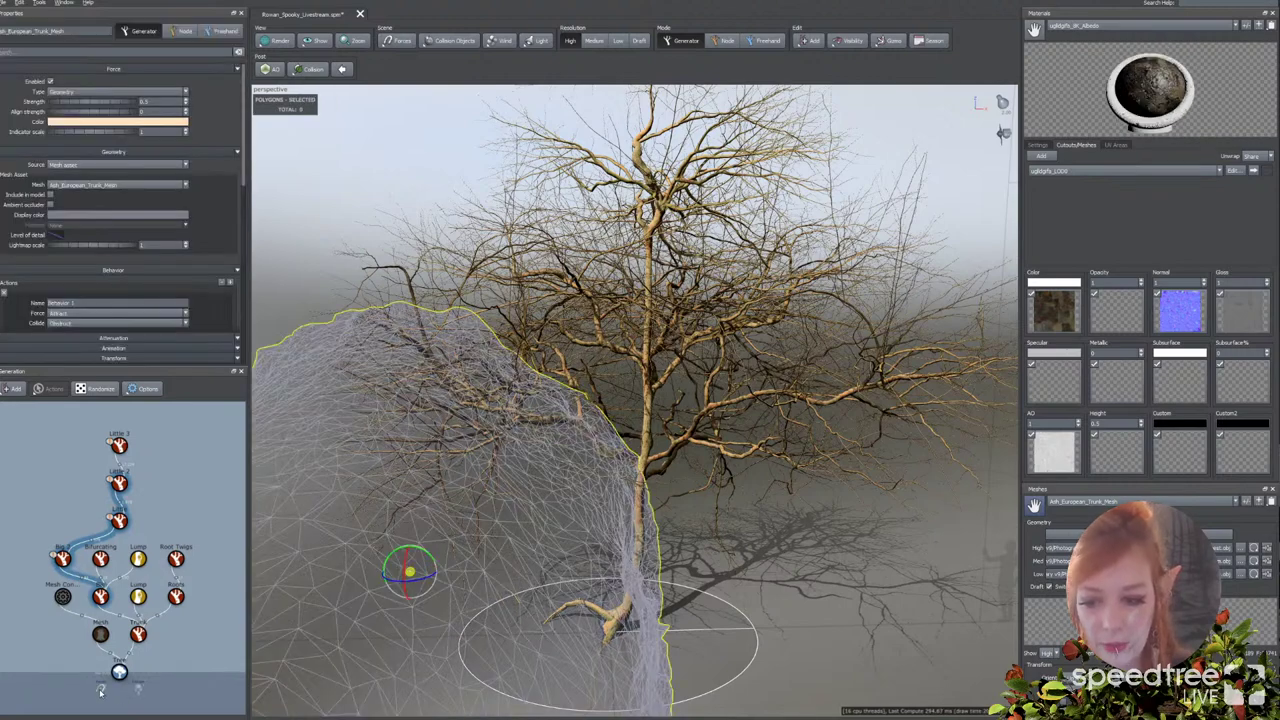
pyautogui.scroll(-4, 488, 637)
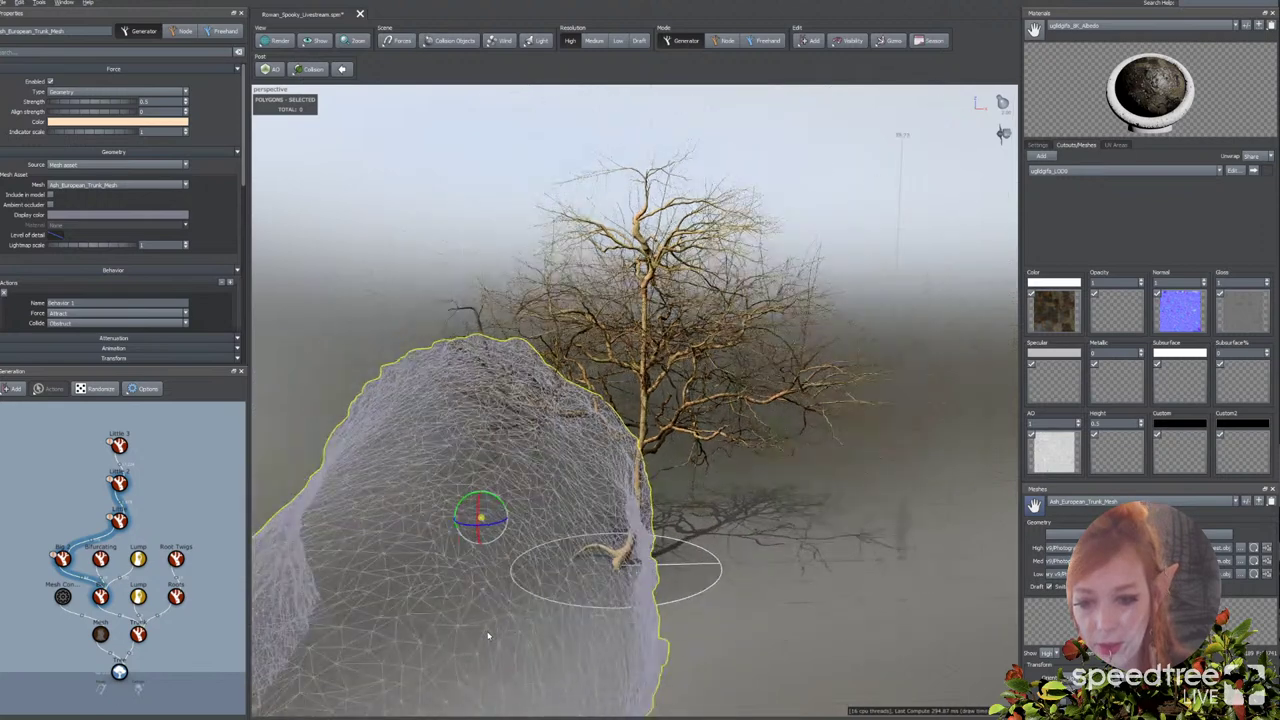
pyautogui.scroll(-3, 571, 610)
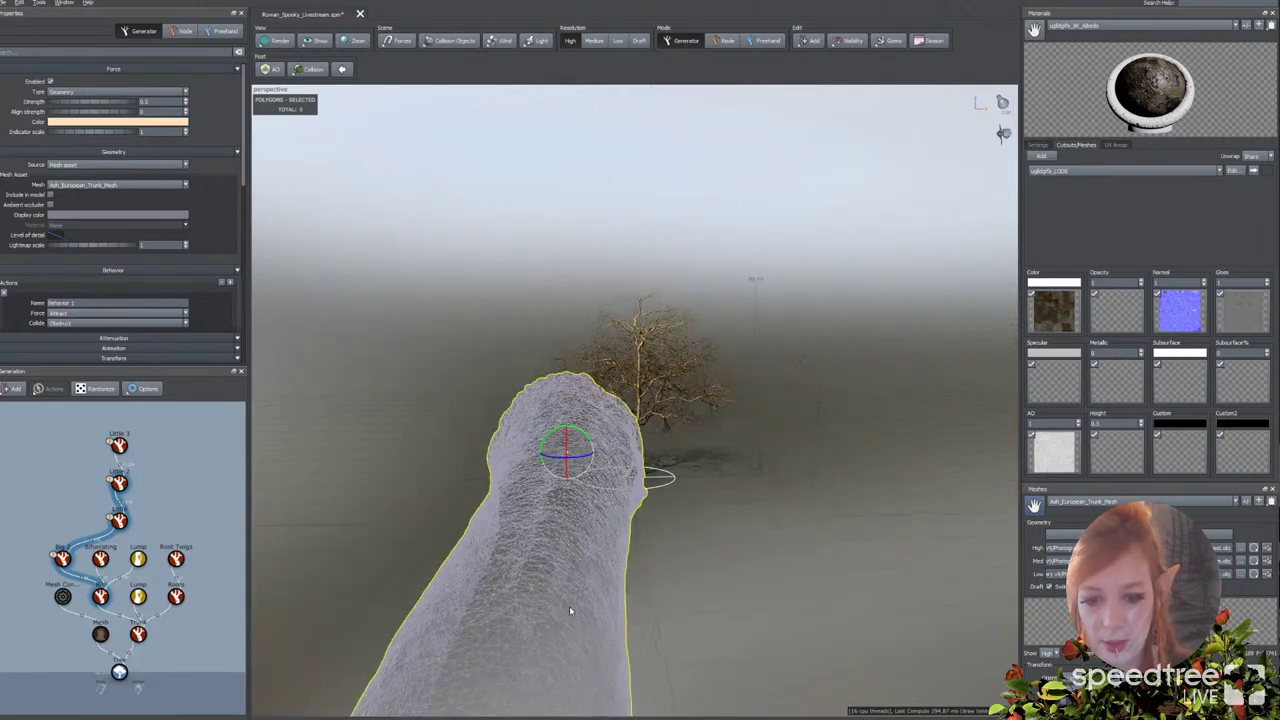
pyautogui.scroll(-2, 571, 610)
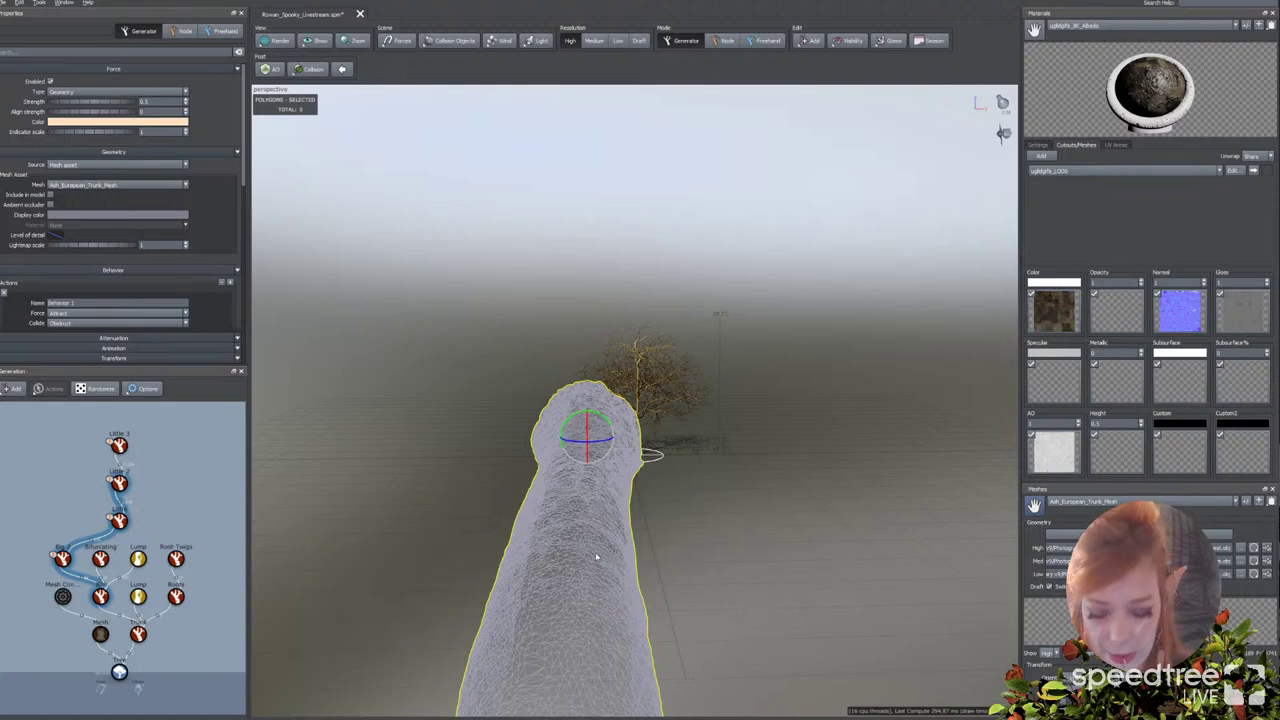
pyautogui.press('Delete')
pyautogui.scroll(5, 911, 400)
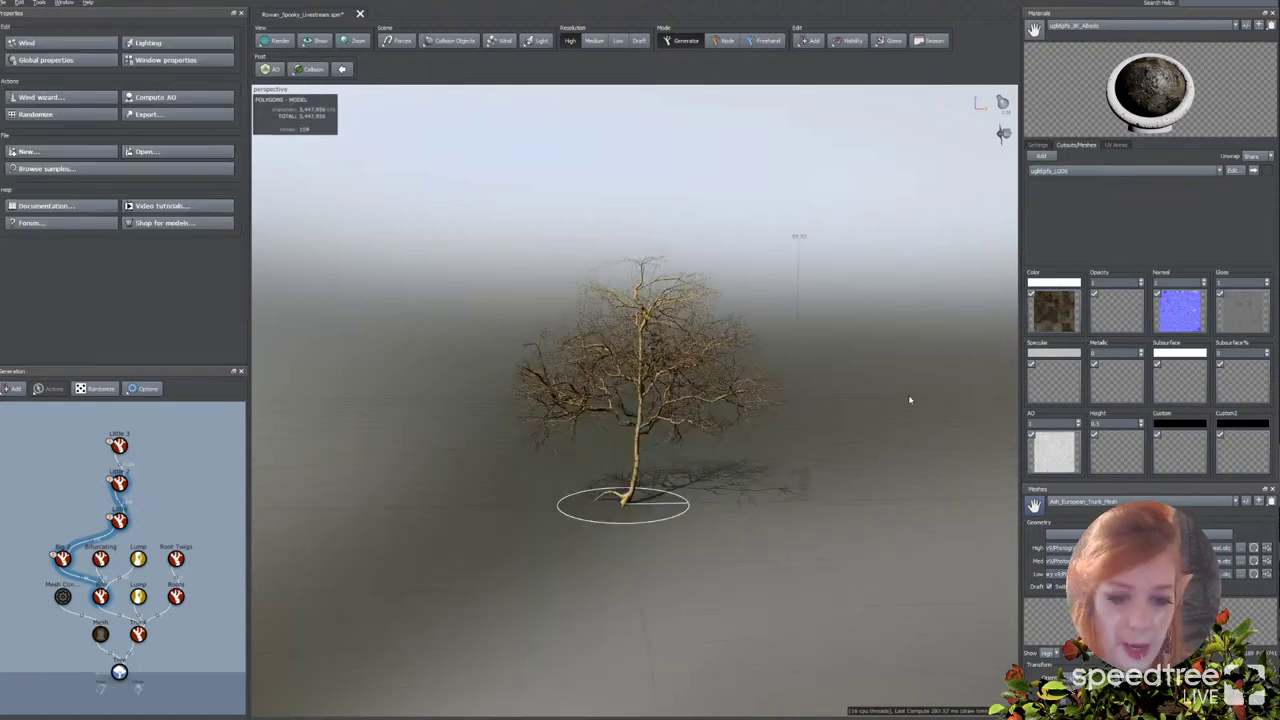
# Step: Compare the scene's scanned 8K and 4K albedo materials and return to Rowan_Spooky_Bark_1.2
pyautogui.click(1069, 28)
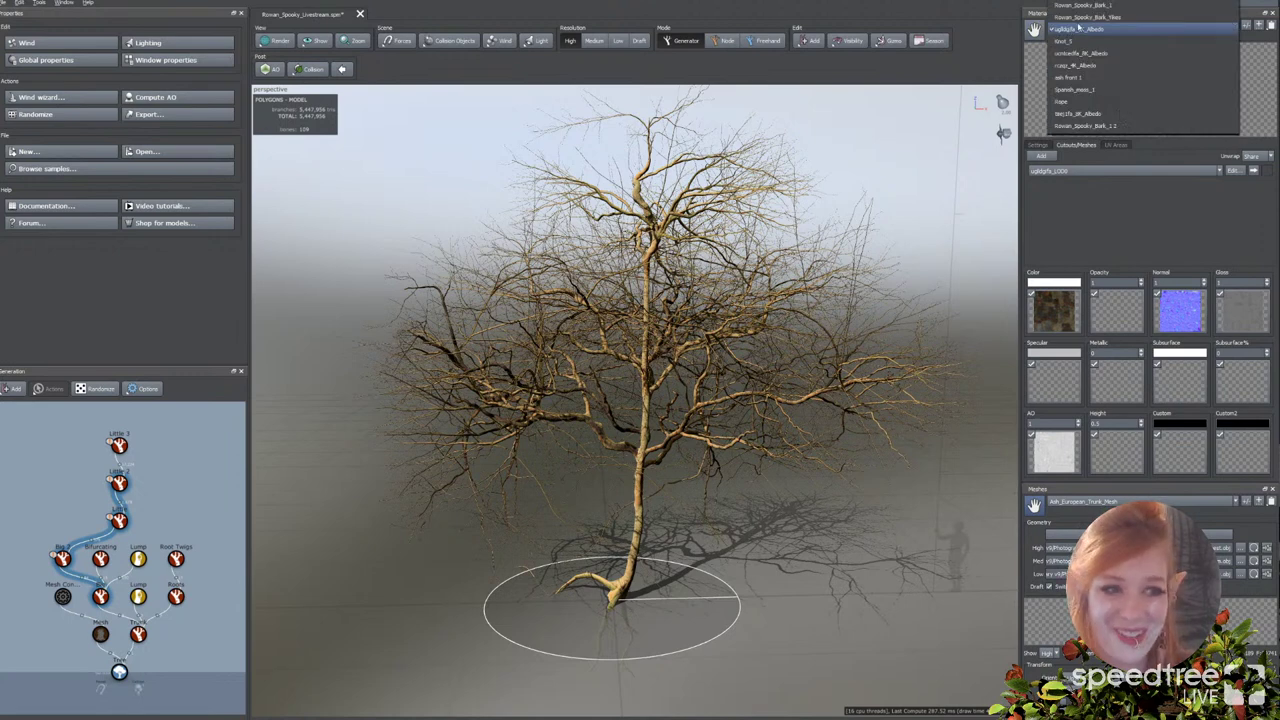
pyautogui.click(1085, 53)
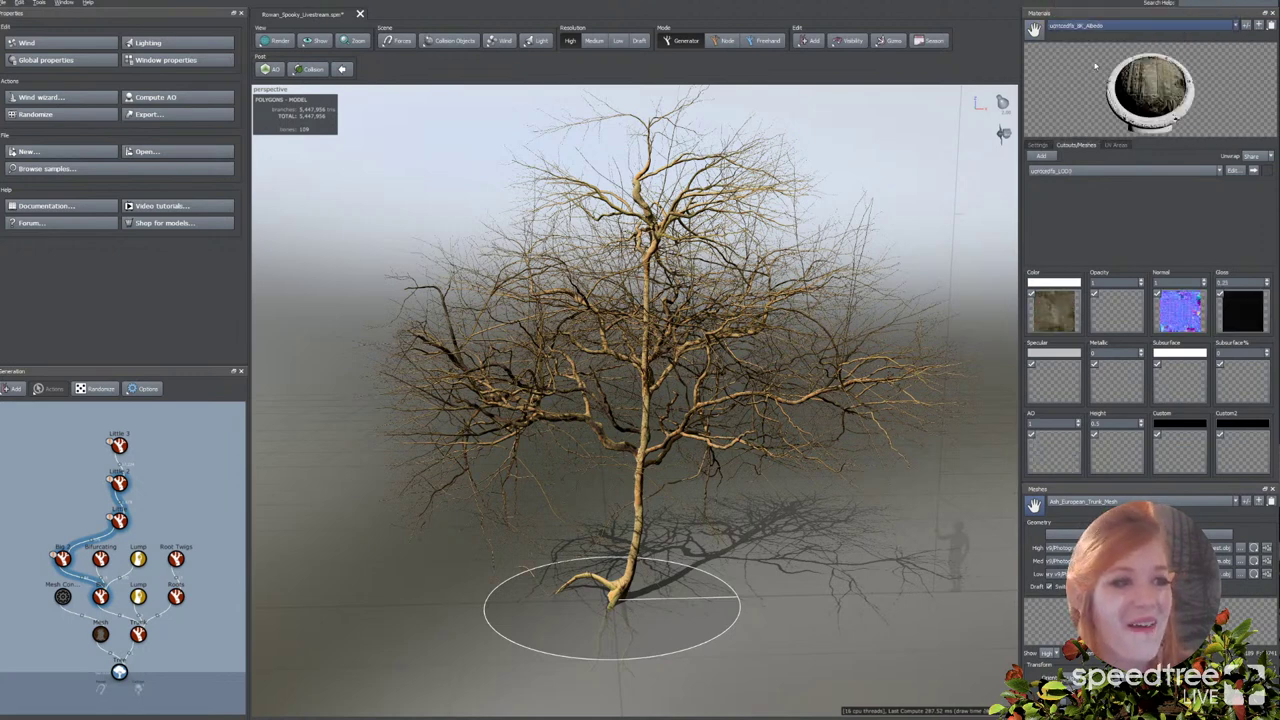
pyautogui.click(1100, 28)
pyautogui.click(1097, 48)
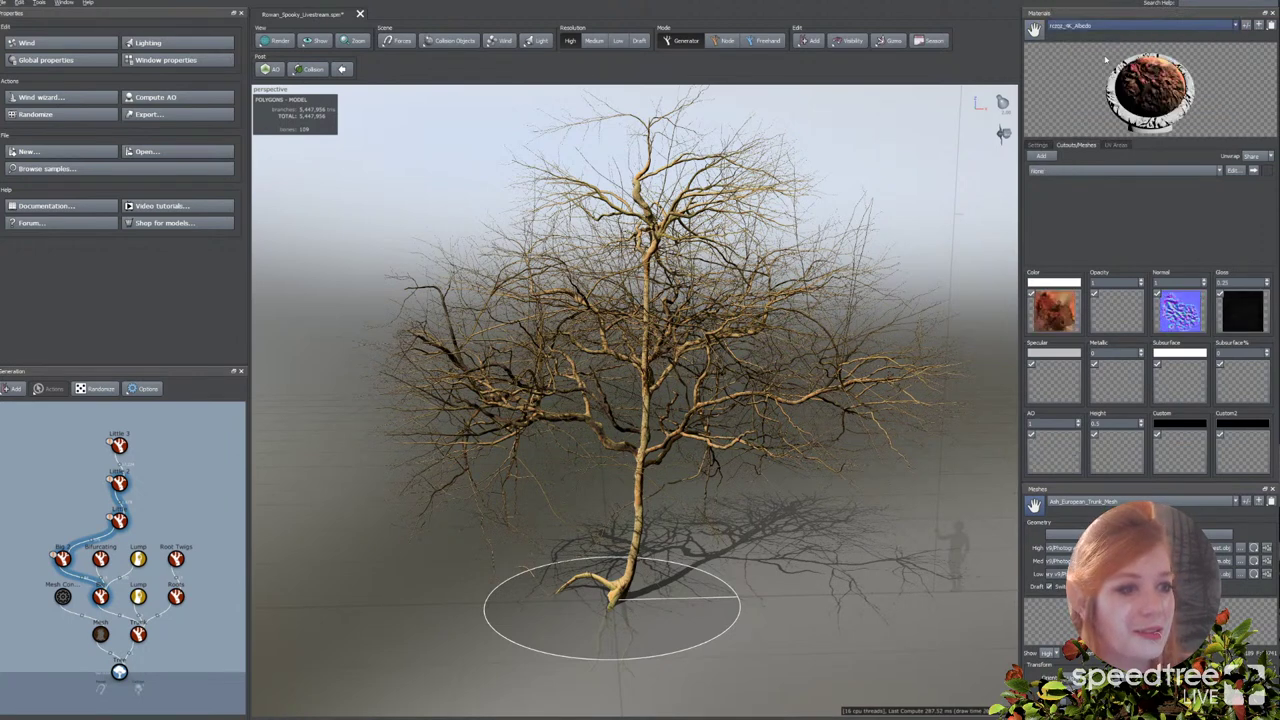
pyautogui.click(1100, 26)
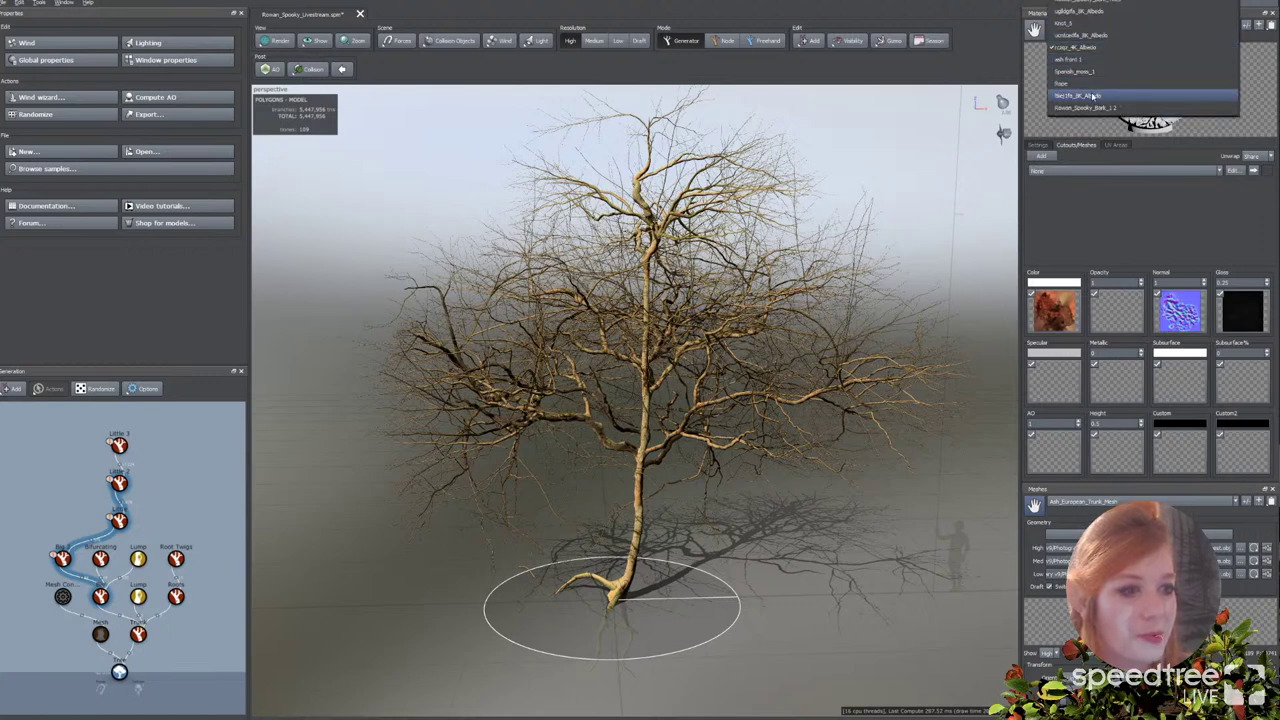
pyautogui.click(1093, 95)
pyautogui.click(1100, 26)
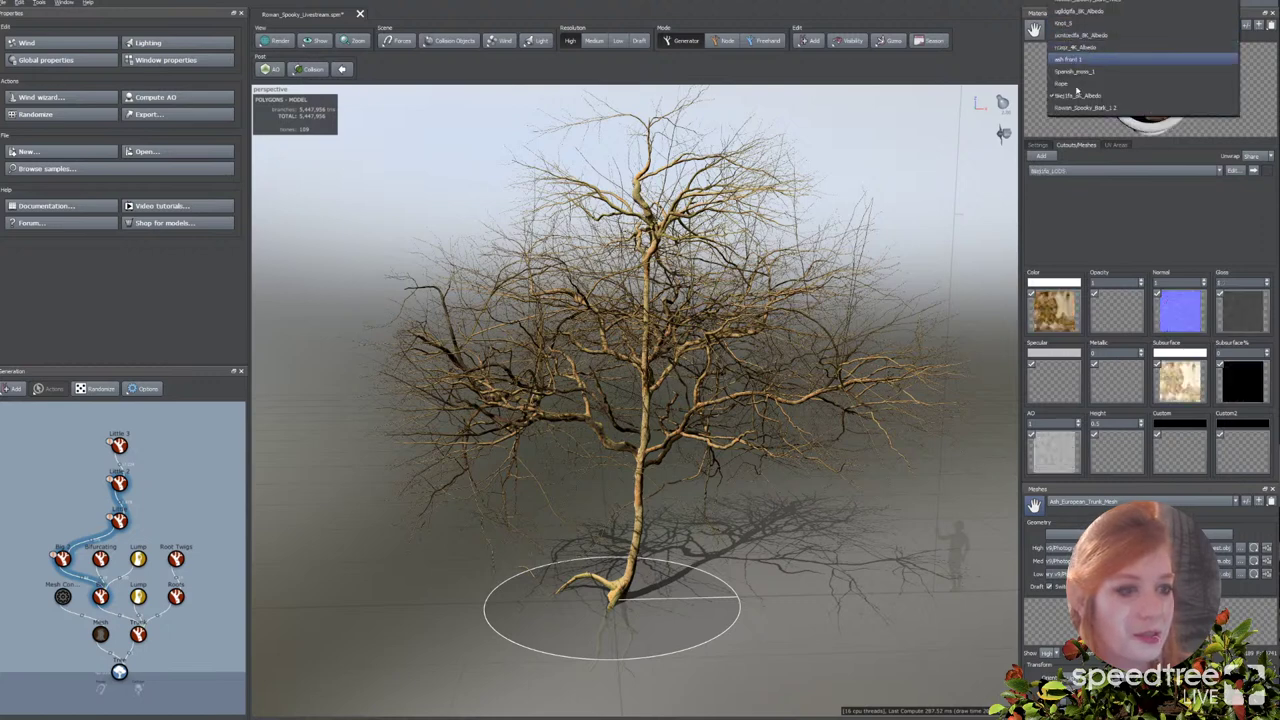
pyautogui.click(1082, 107)
pyautogui.click(1100, 26)
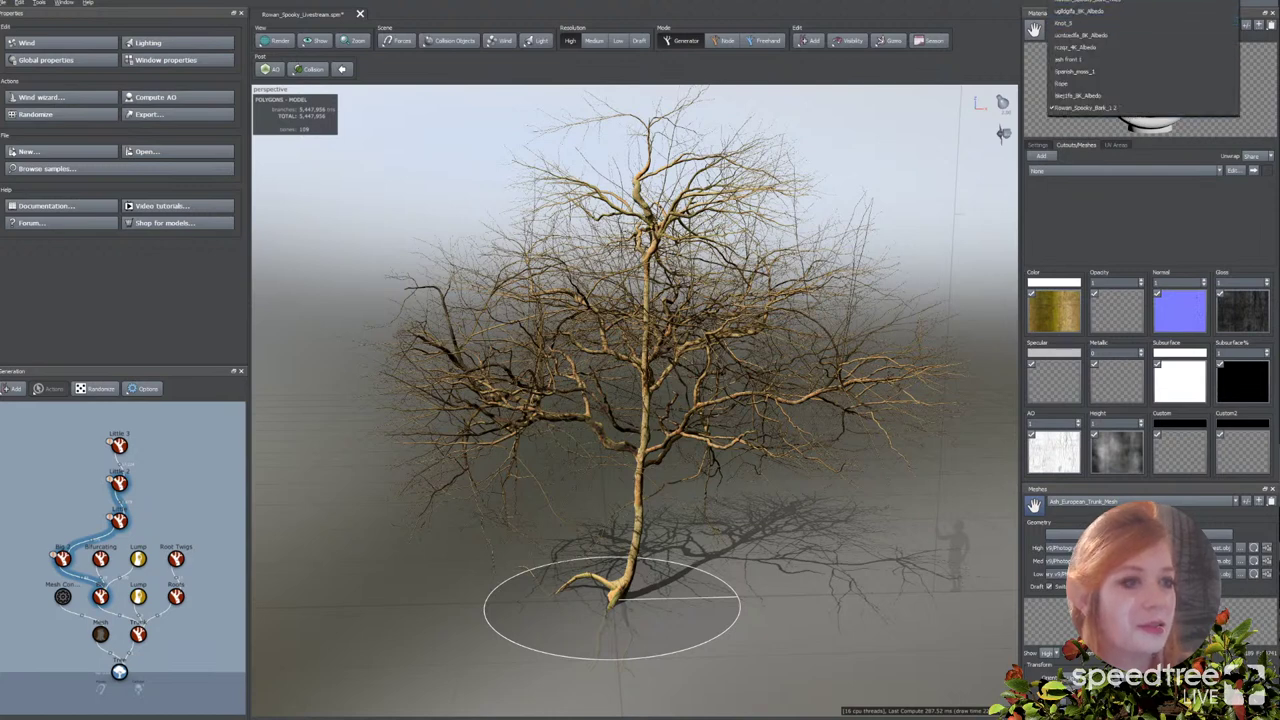
pyautogui.click(1085, 107)
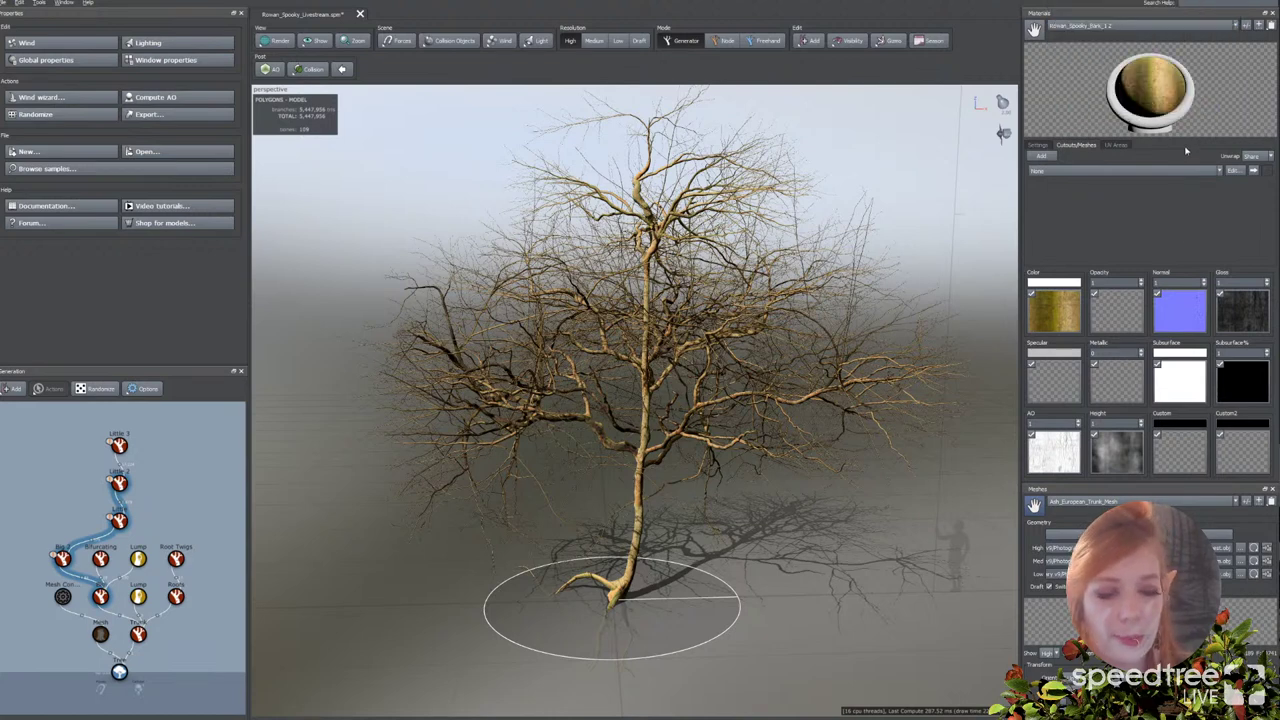
# Step: Create a new material from the carved stone 8K albedo map in the SpookyProps (megascans) folder
pyautogui.click(1259, 26)
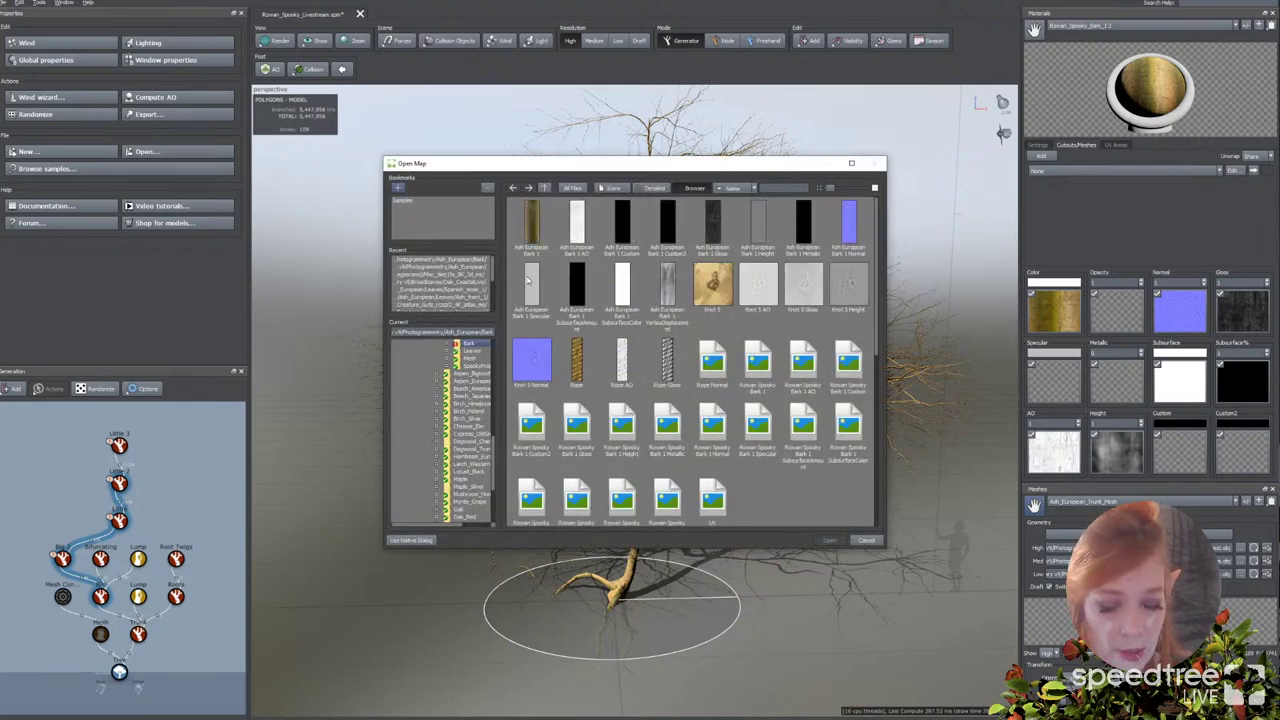
pyautogui.click(474, 366)
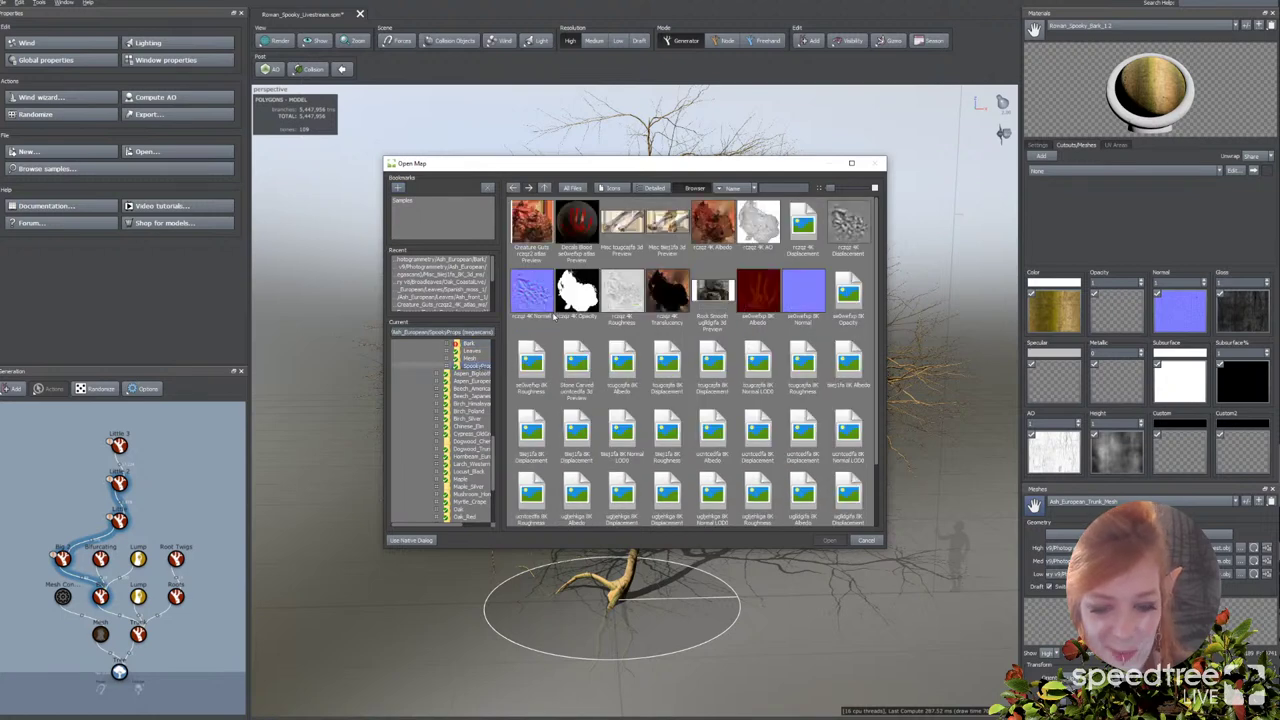
pyautogui.scroll(-1, 656, 412)
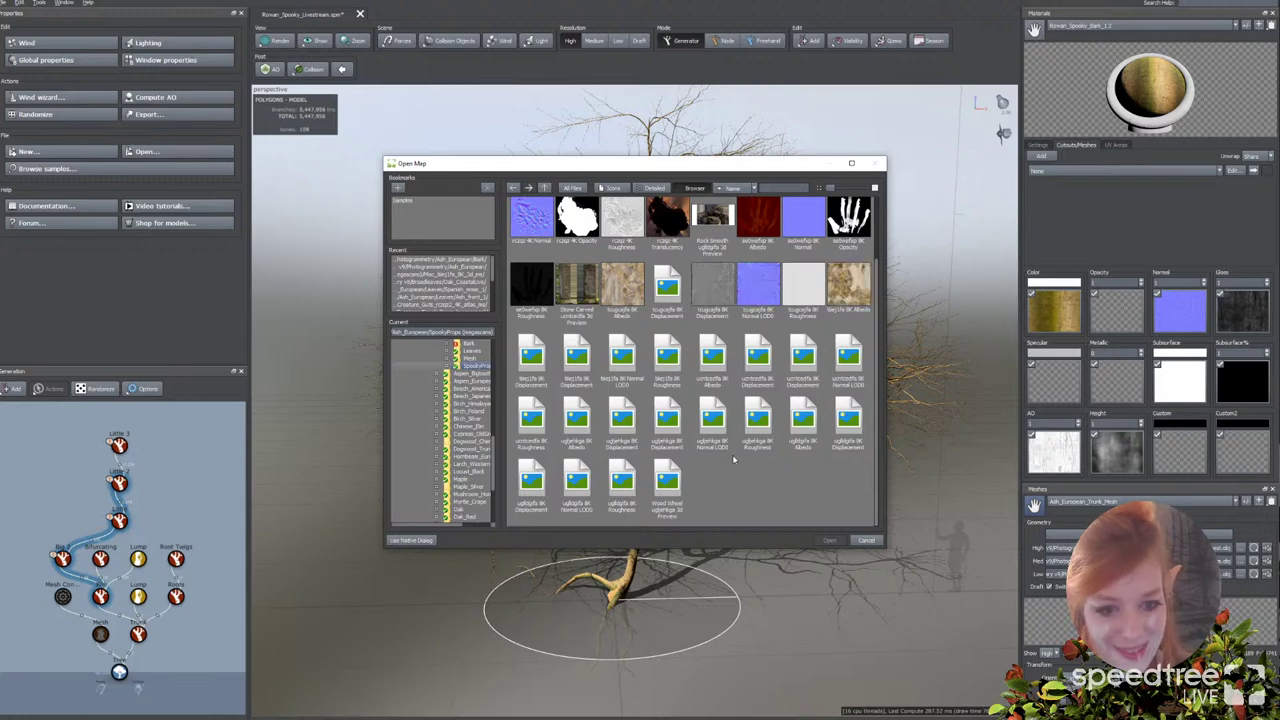
pyautogui.click(711, 353)
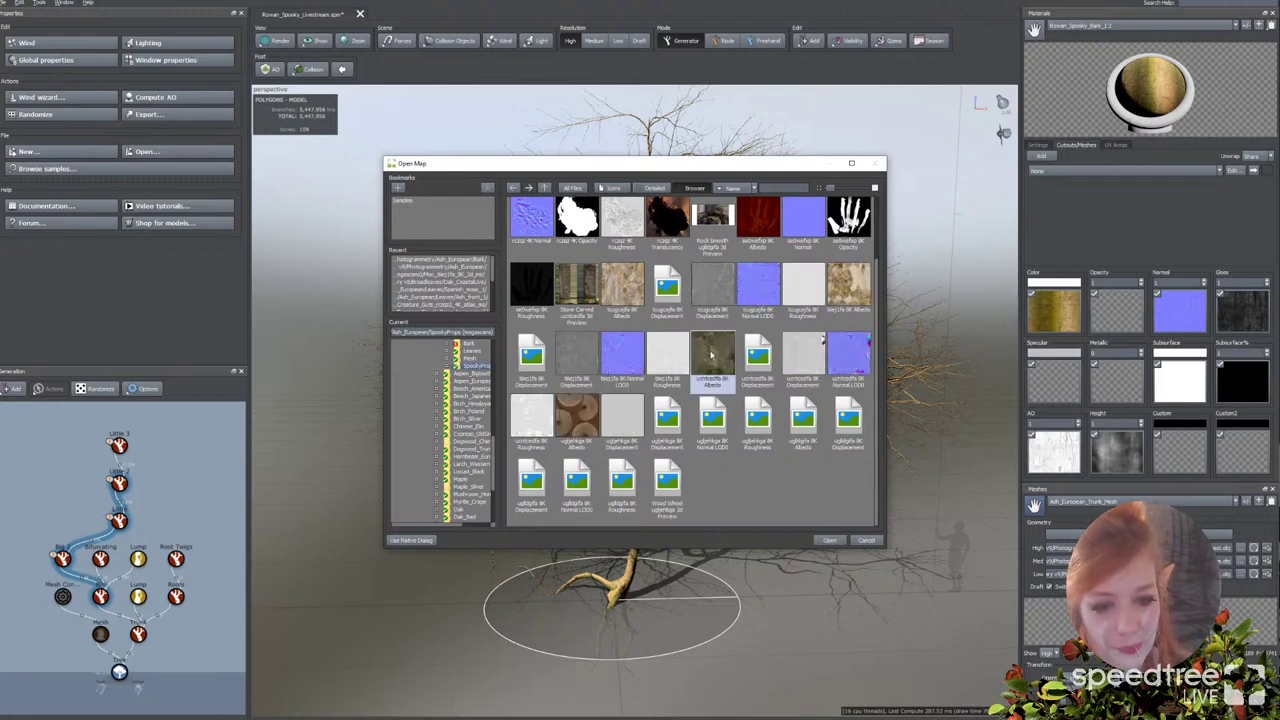
pyautogui.click(828, 540)
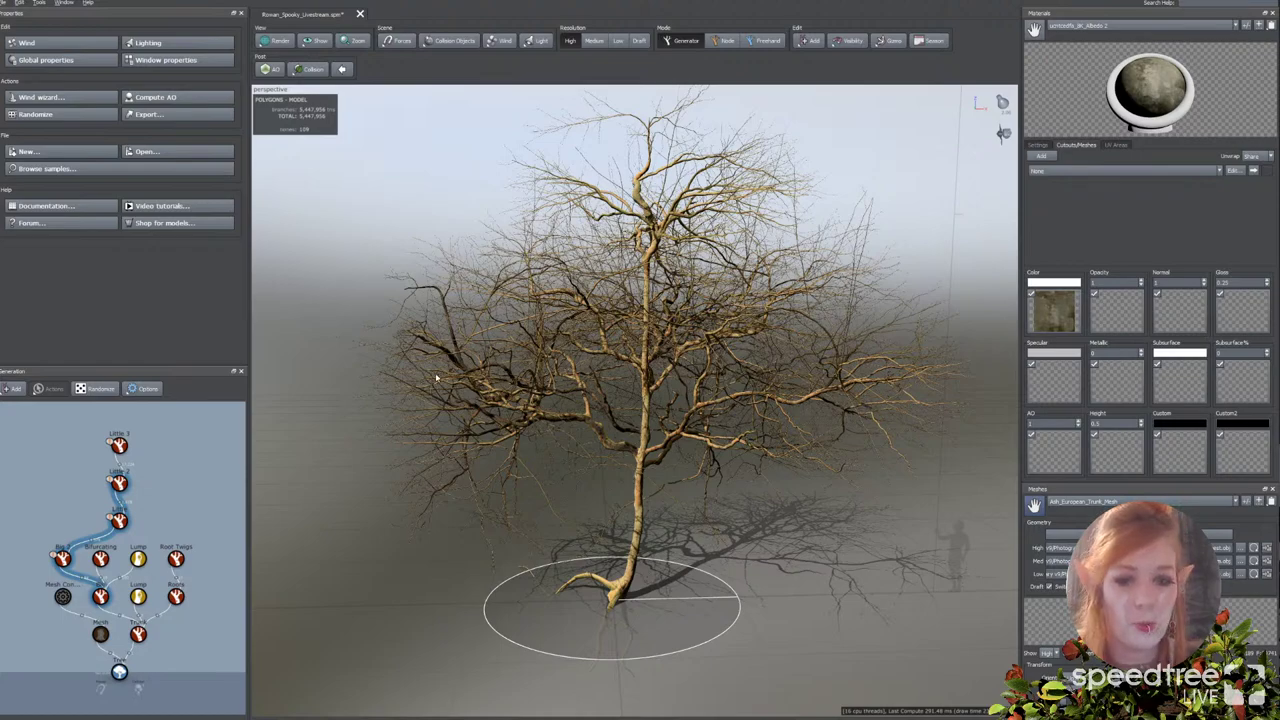
# Step: Save an incremental version of the tree file and look over the files in the Ash_European folder
pyautogui.moveTo(436, 377); pyautogui.dragTo(383, 349)
pyautogui.click(8, 3)
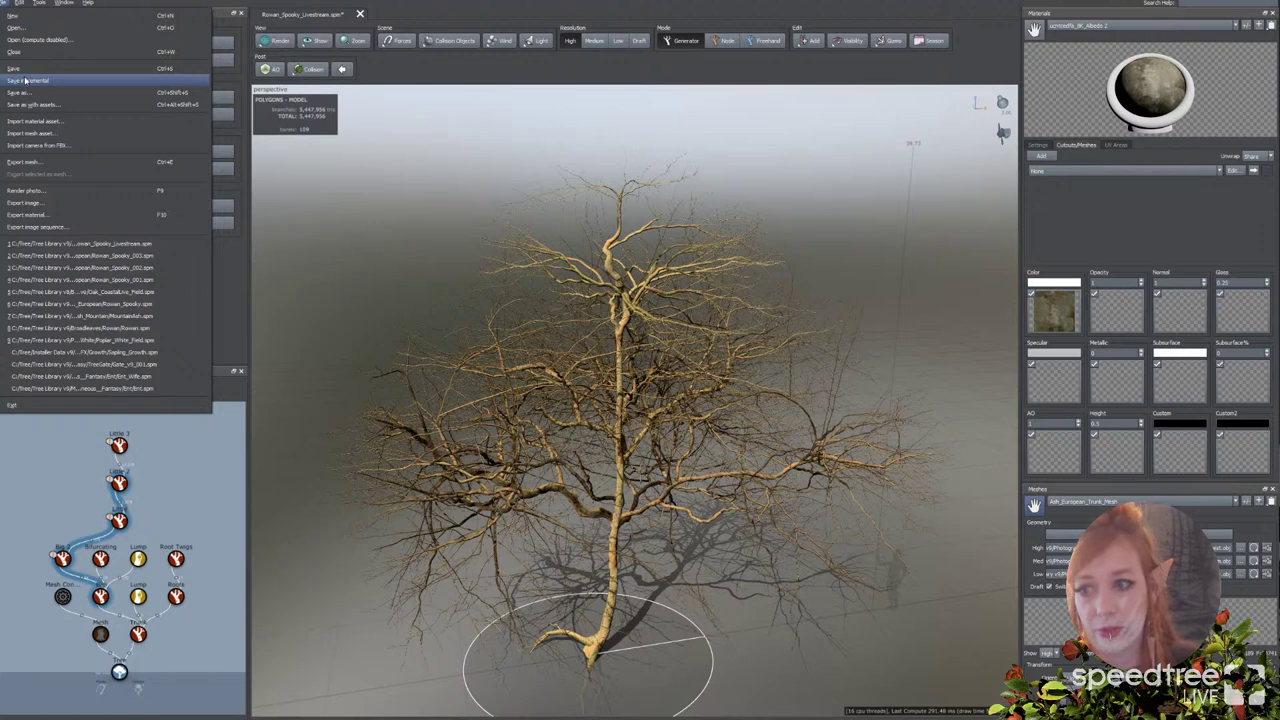
pyautogui.click(27, 80)
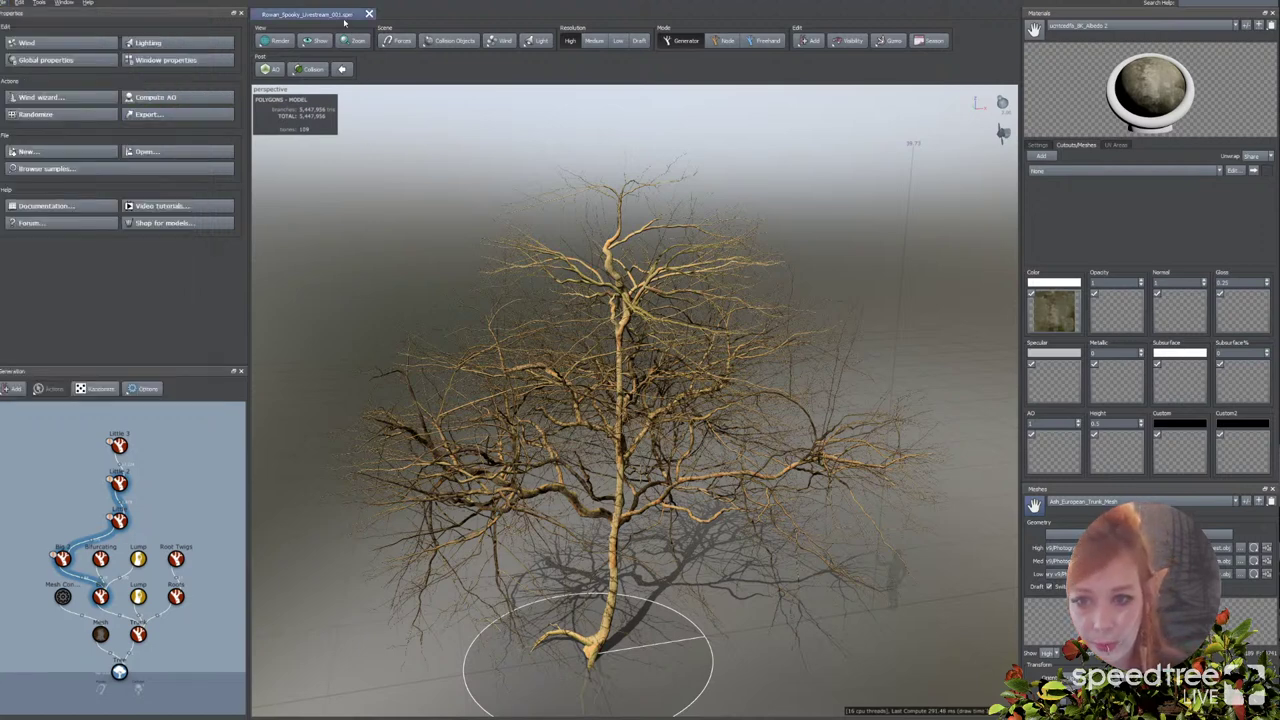
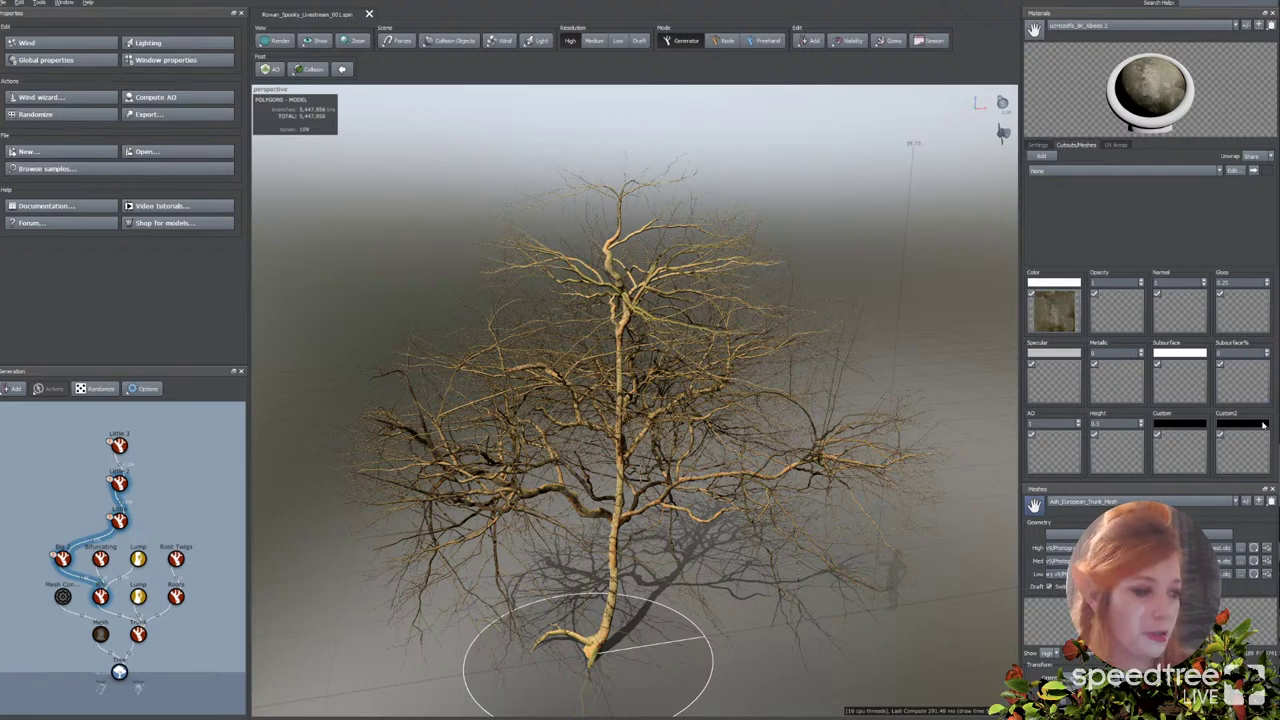
pyautogui.moveTo(1275, 338); pyautogui.dragTo(447, 122)
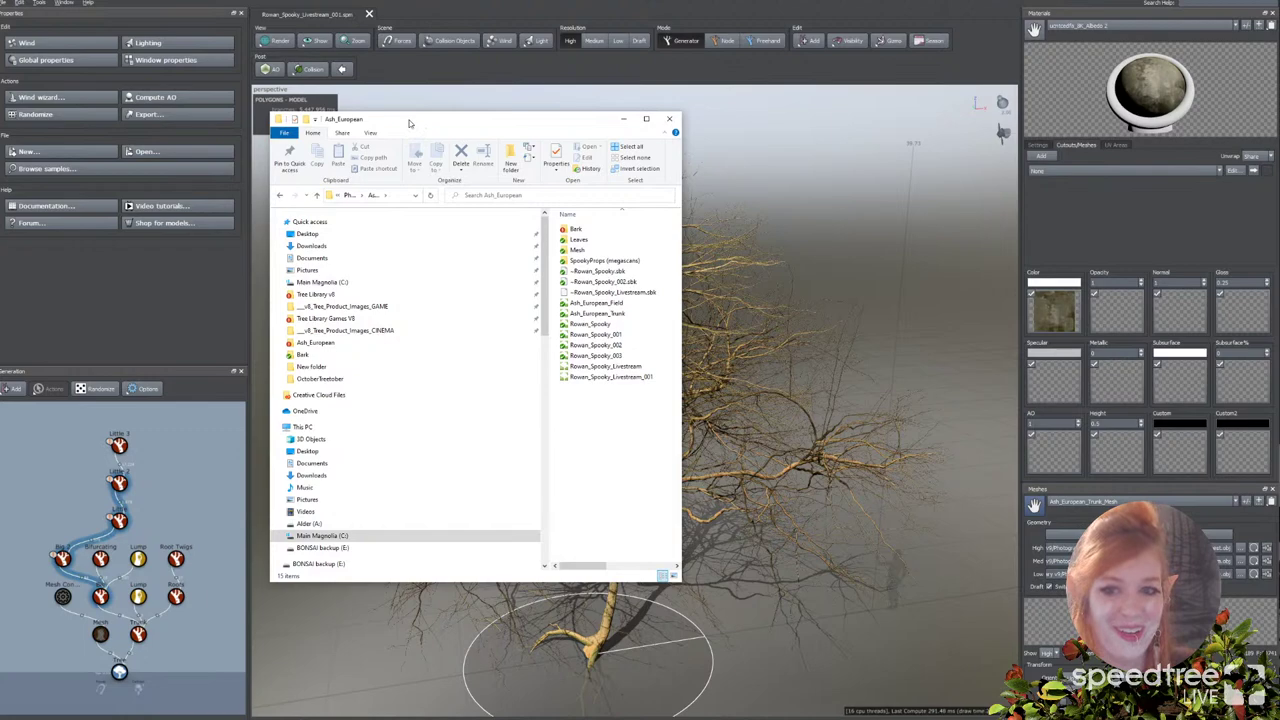
pyautogui.moveTo(414, 126); pyautogui.dragTo(1279, 300)
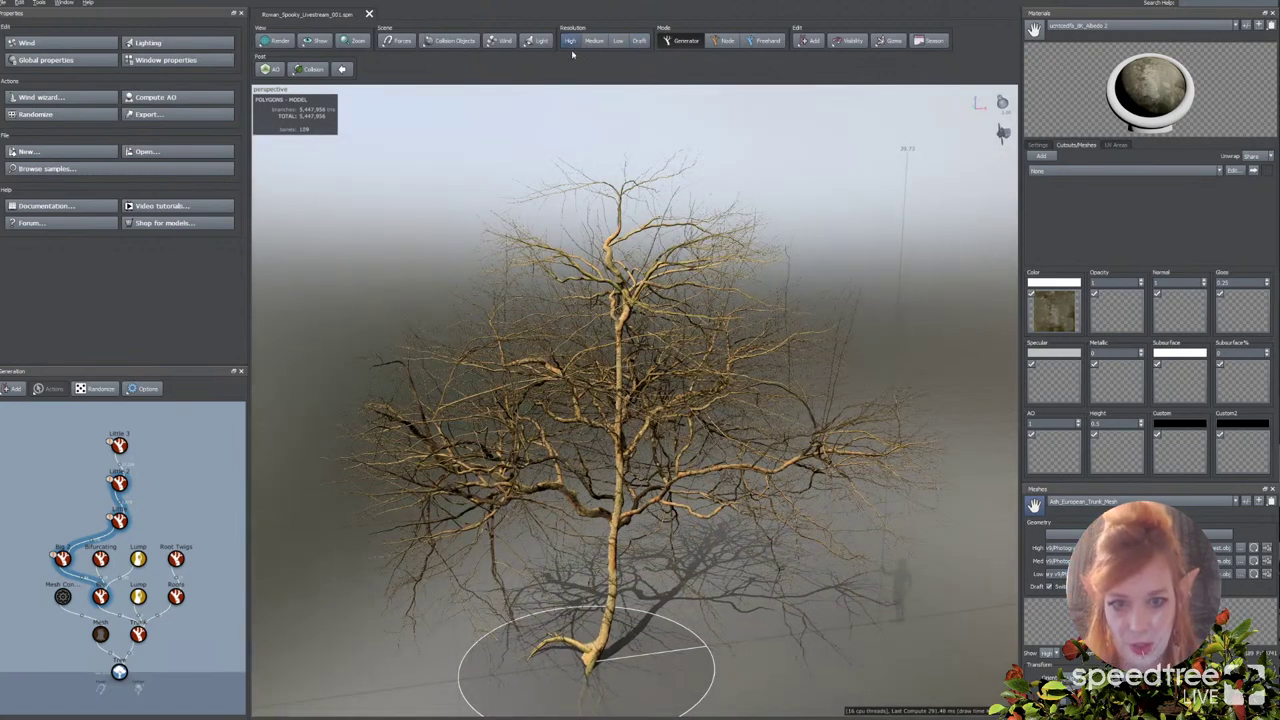
# Step: Inspect the whole tree from several angles and highlight the large branches by selecting their generator
pyautogui.moveTo(672, 262); pyautogui.dragTo(686, 212)
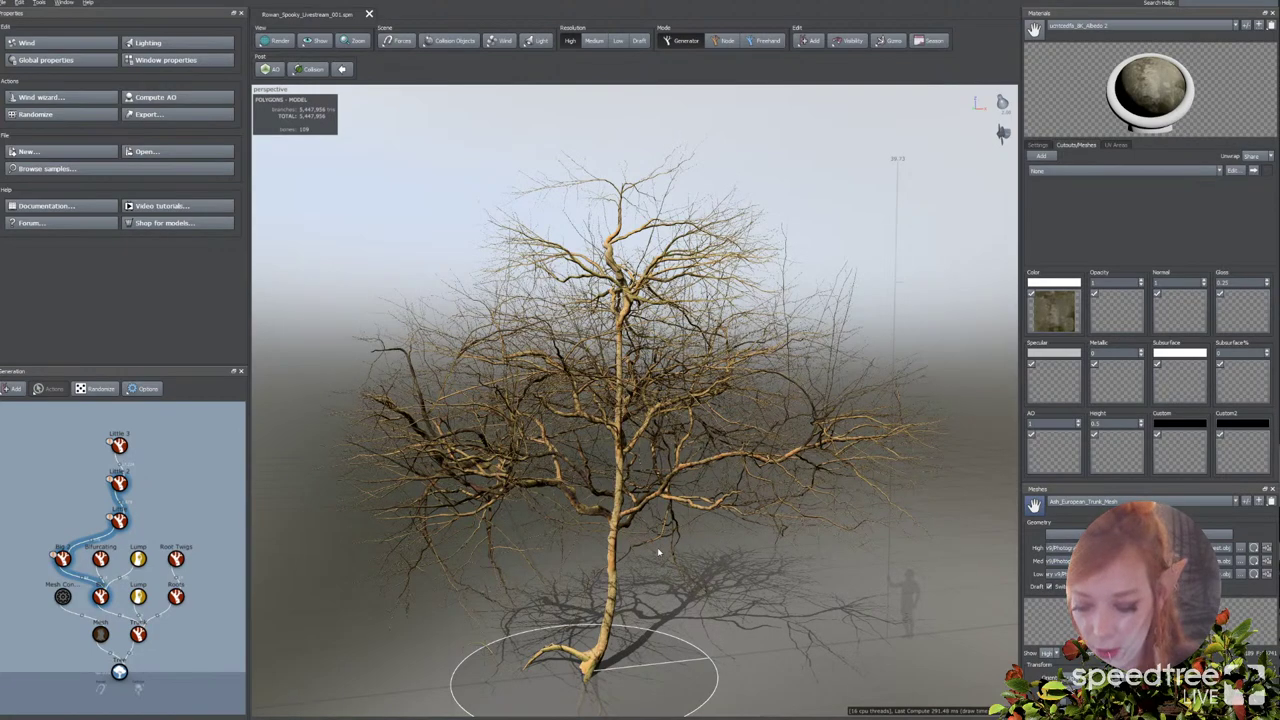
pyautogui.moveTo(658, 550)
pyautogui.mouseDown()
pyautogui.moveTo(627, 548)
pyautogui.moveTo(681, 545)
pyautogui.moveTo(635, 544)
pyautogui.mouseUp()
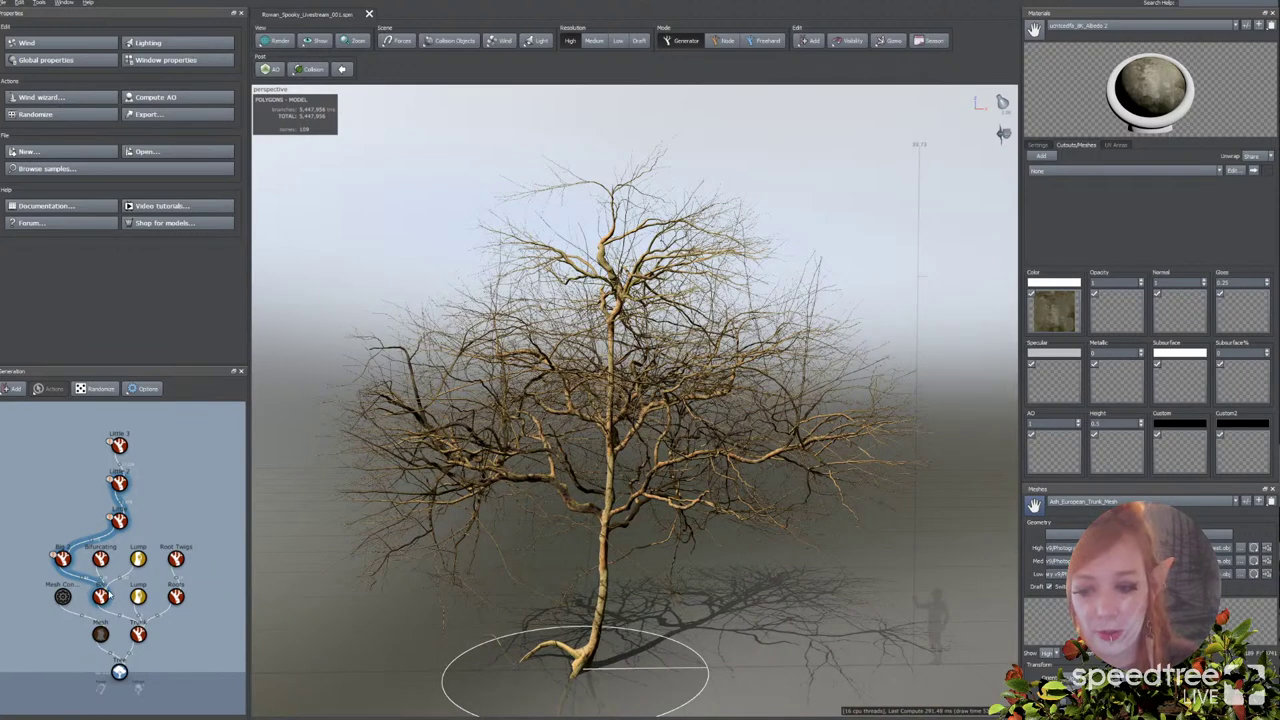
pyautogui.click(100, 596)
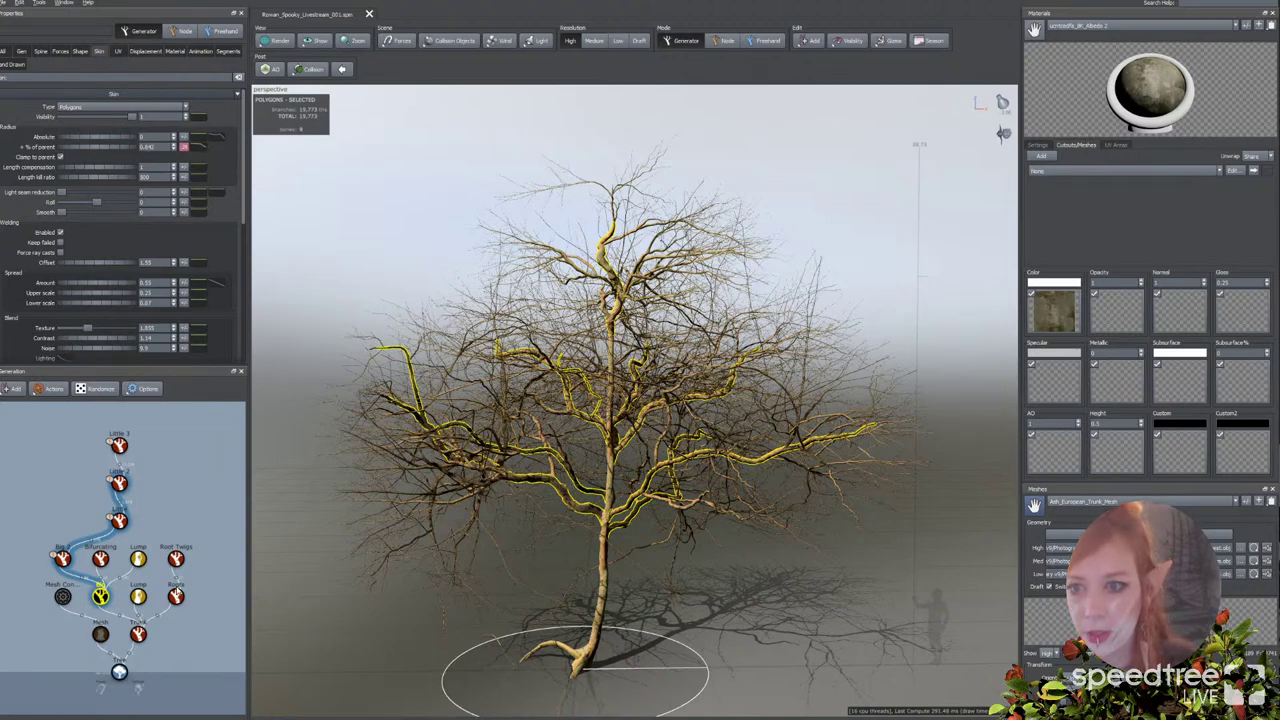
pyautogui.moveTo(646, 687); pyautogui.dragTo(425, 638)
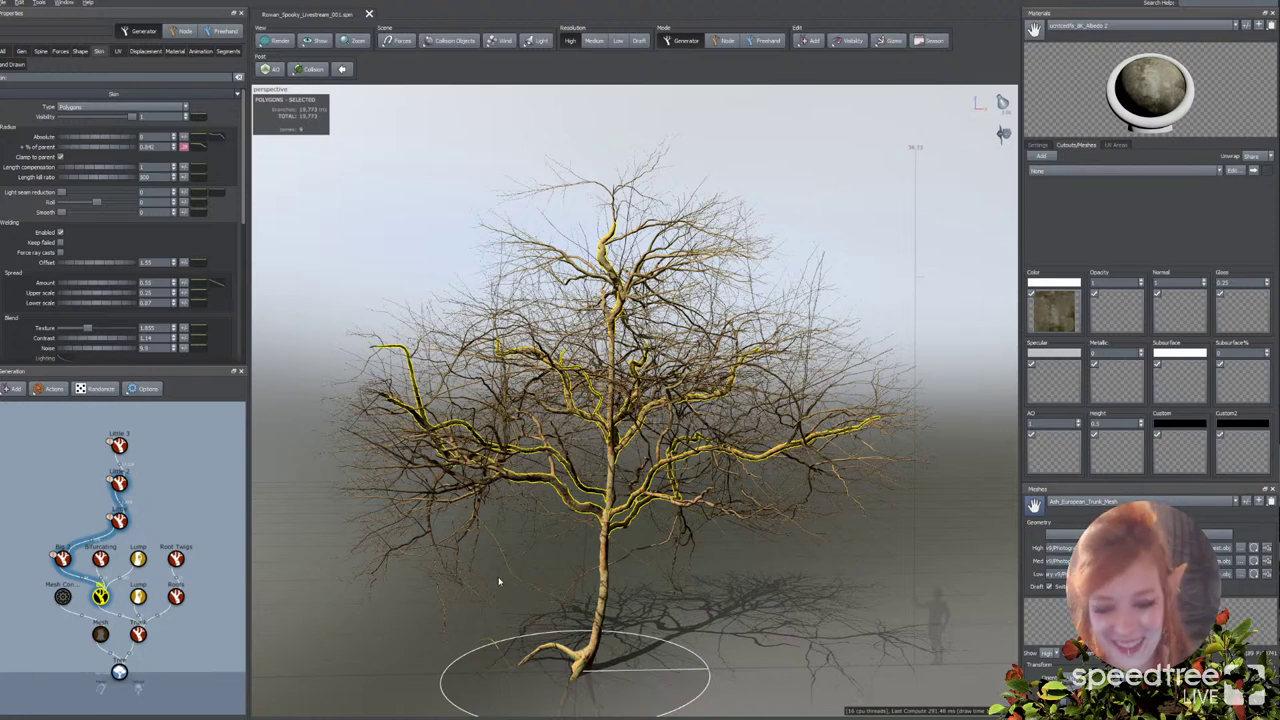
pyautogui.moveTo(513, 605); pyautogui.dragTo(511, 607)
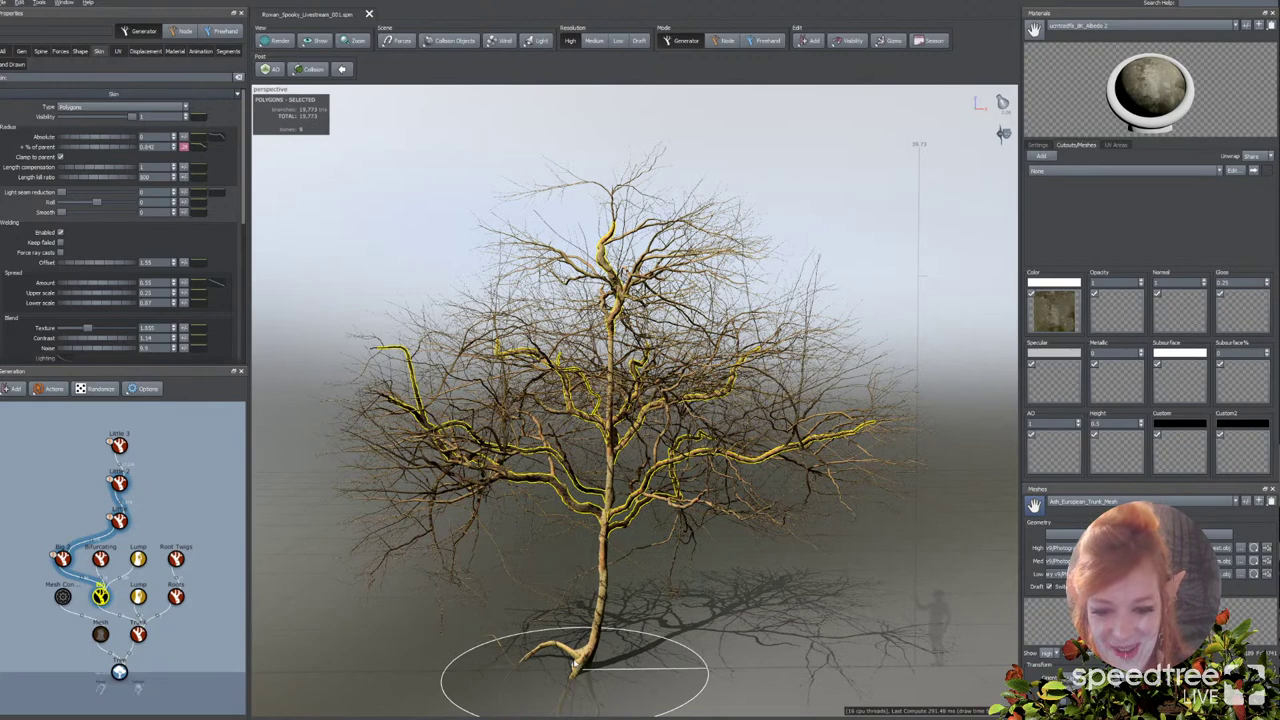
pyautogui.moveTo(624, 658); pyautogui.dragTo(636, 652)
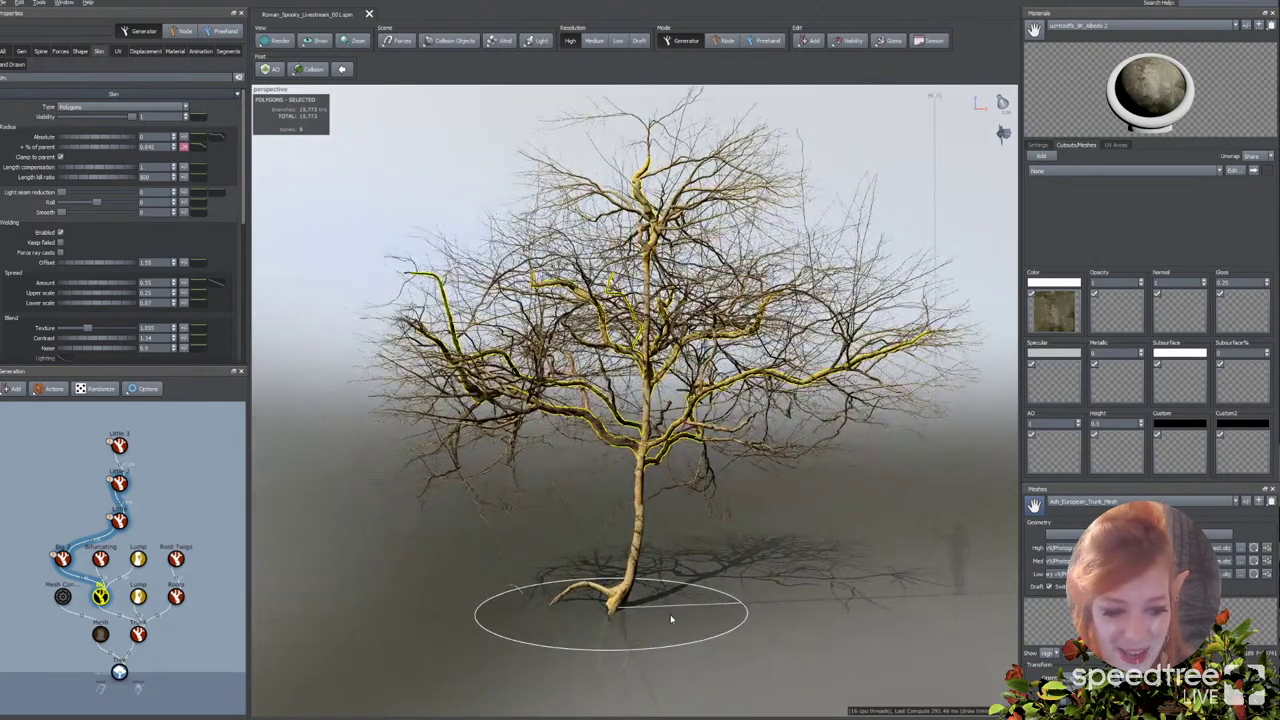
# Step: Go through the scene's mesh assets, choose the scanned smooth rock LOD0 mesh, and place it beside the trunk as a geometry force
pyautogui.click(1113, 505)
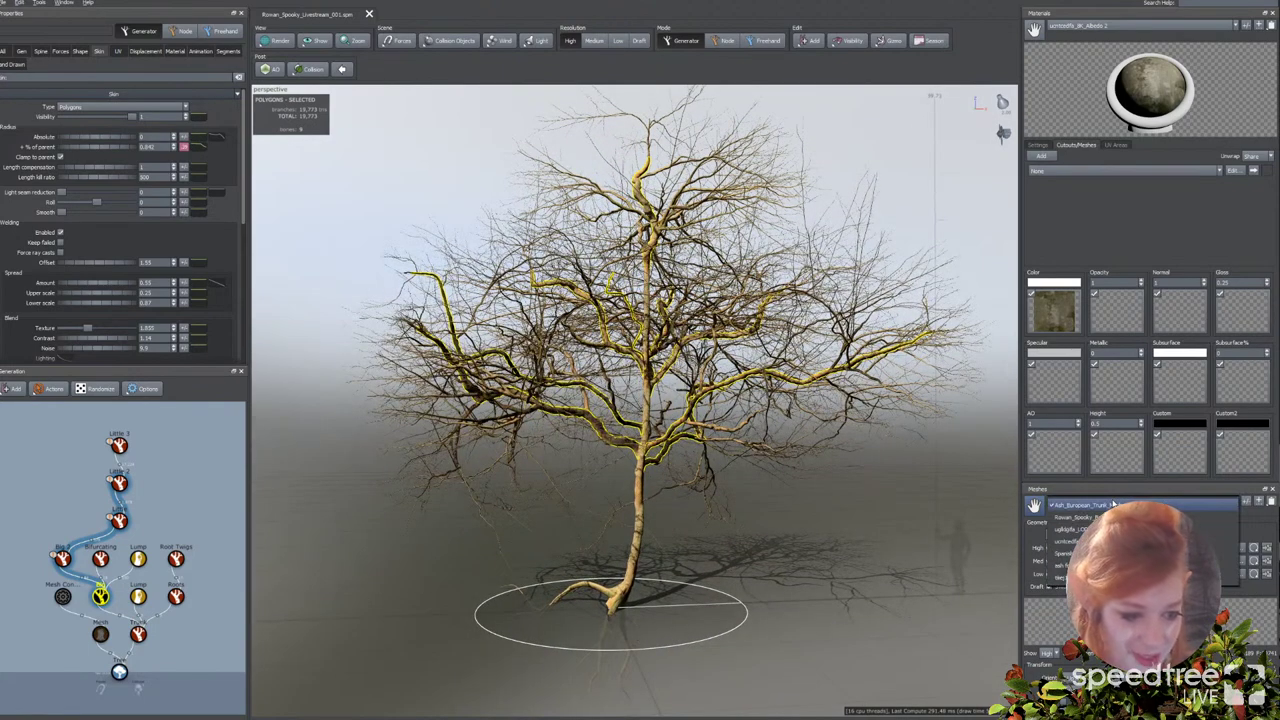
pyautogui.click(1112, 577)
pyautogui.click(1100, 501)
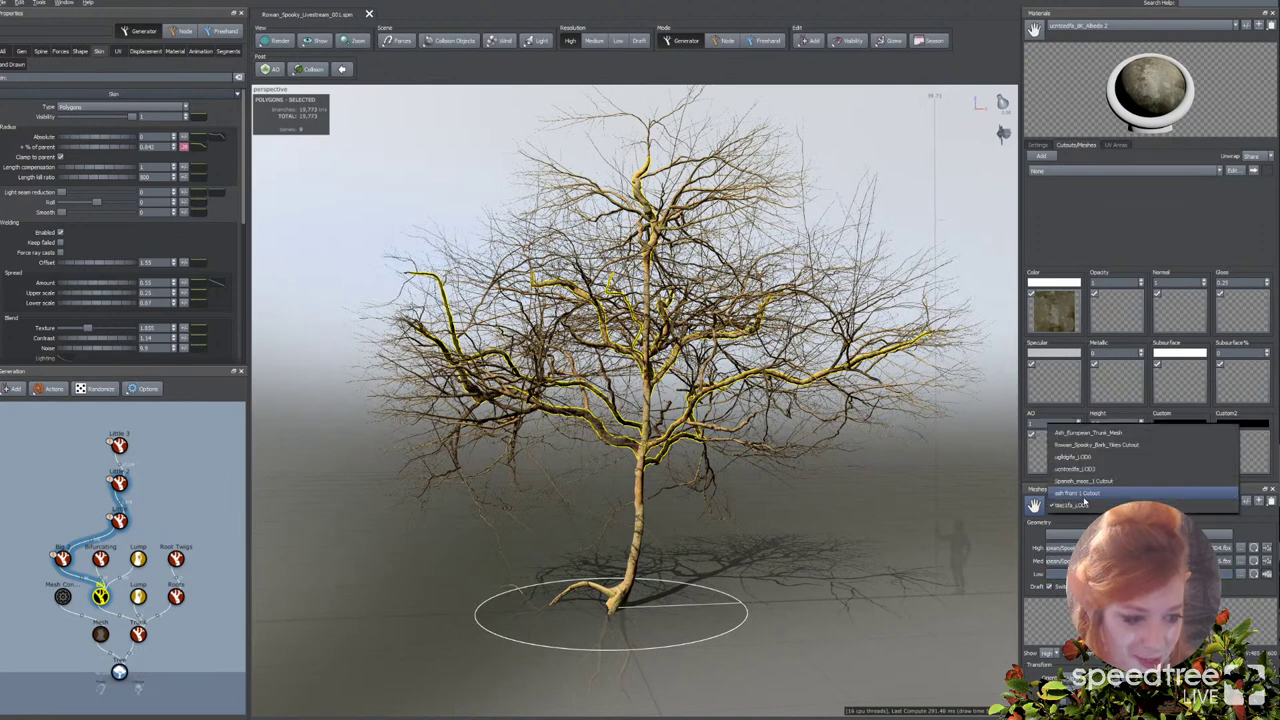
pyautogui.click(1084, 492)
pyautogui.click(1077, 497)
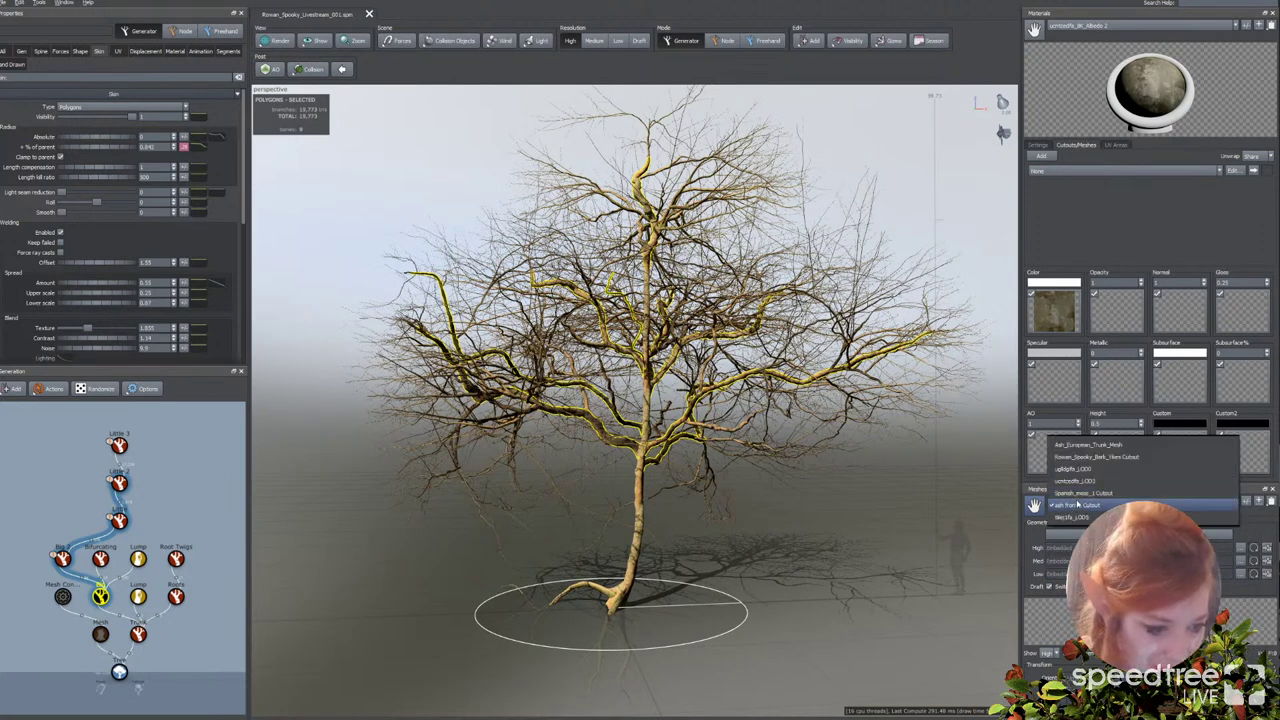
pyautogui.click(1081, 487)
pyautogui.click(1080, 500)
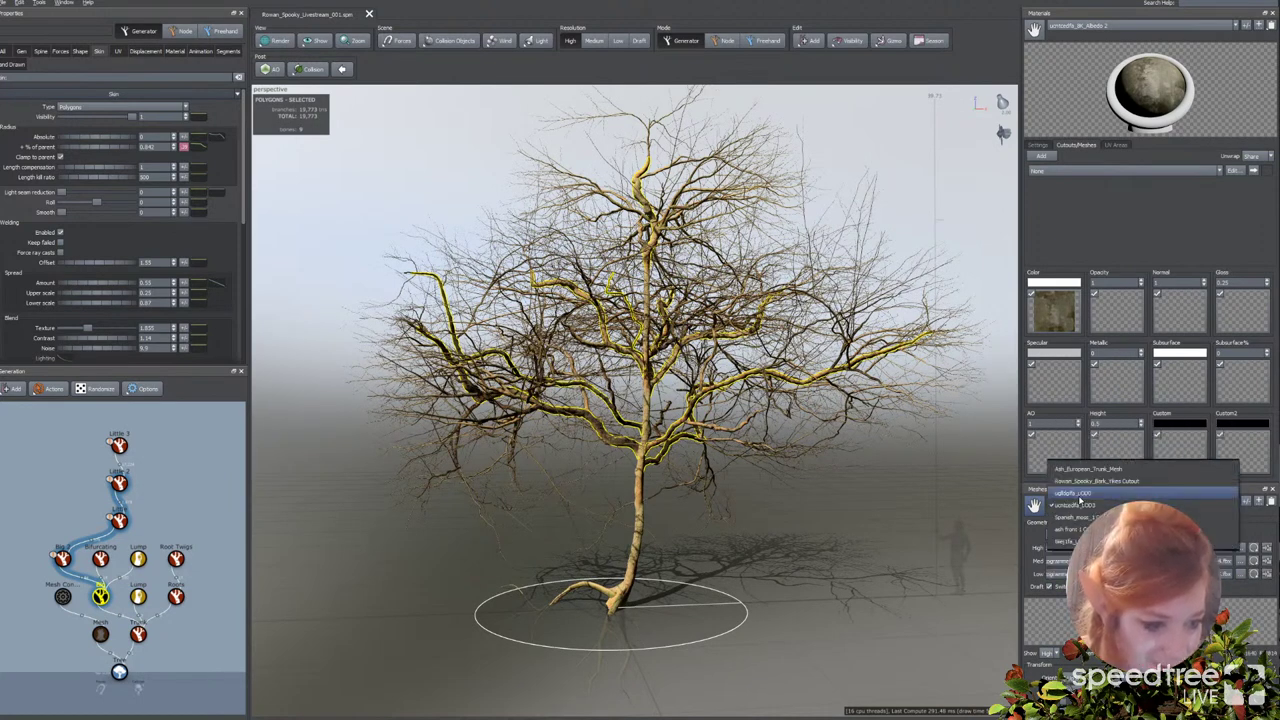
pyautogui.click(1080, 496)
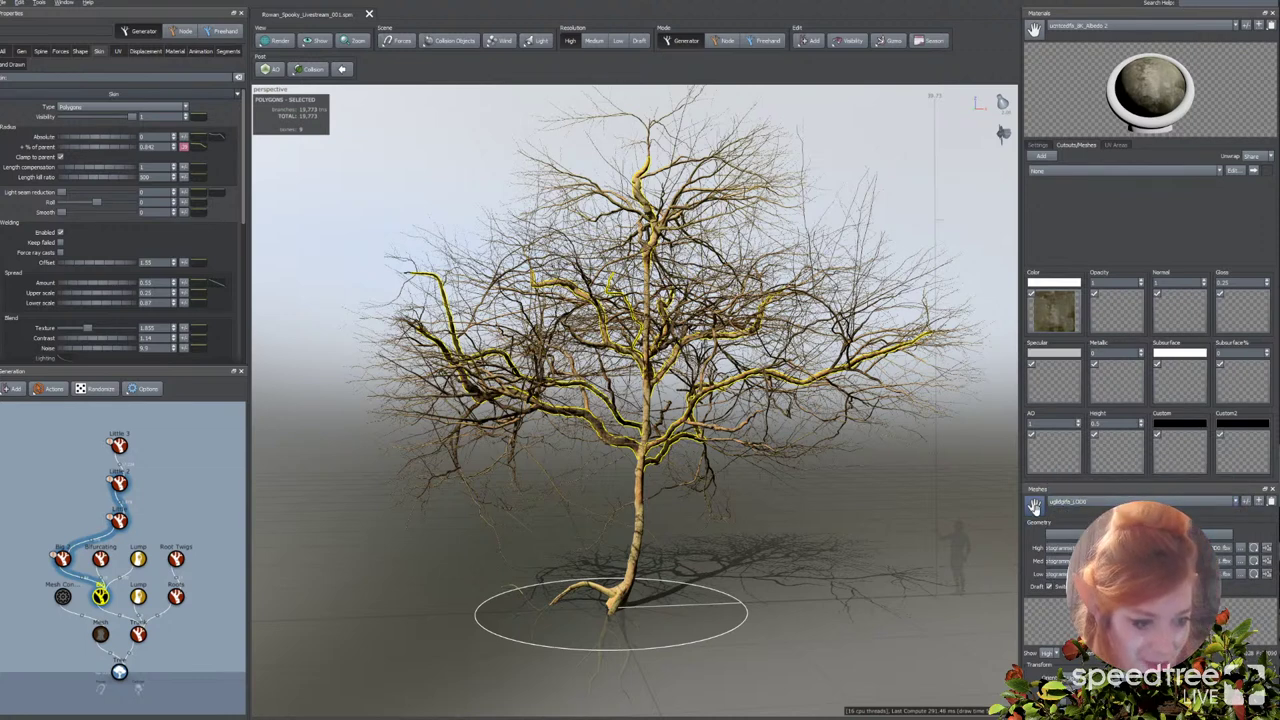
pyautogui.rightClick(831, 508)
pyautogui.click(847, 512)
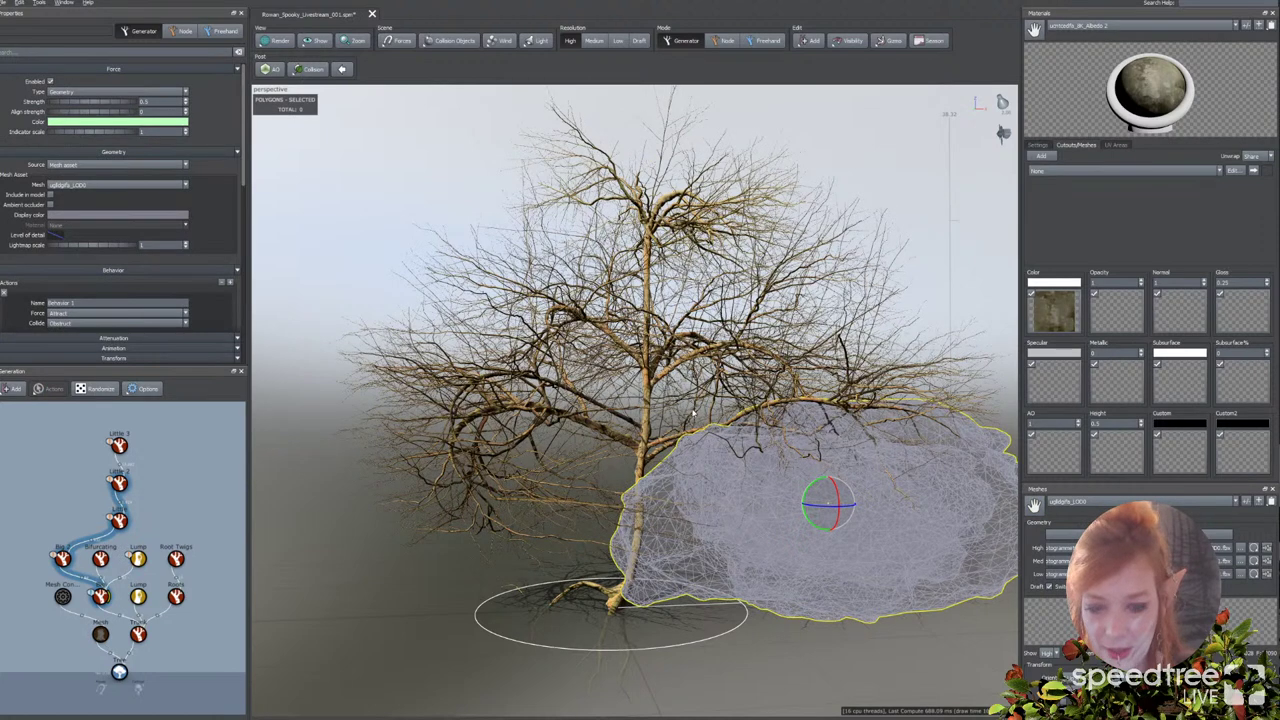
# Step: Disable the LOD0 mesh force on the large branch generator attached to the trunk and deselect the generator
pyautogui.click(100, 596)
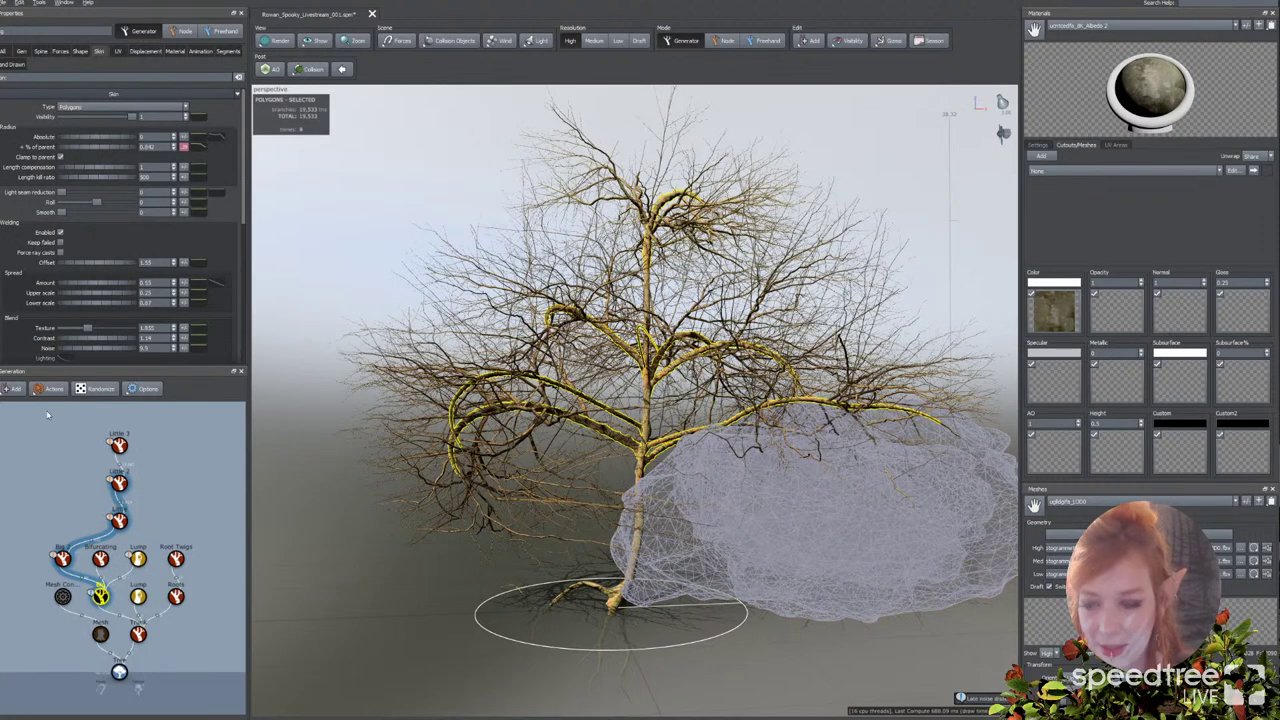
pyautogui.click(58, 51)
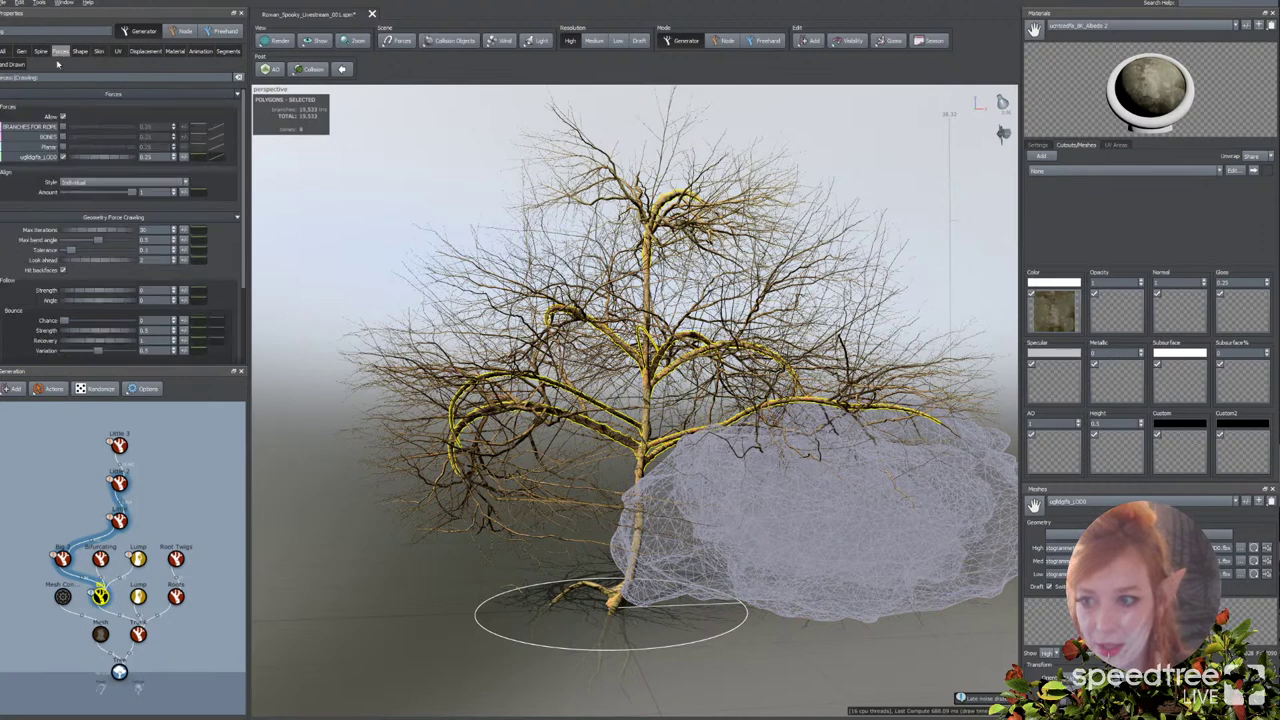
pyautogui.click(95, 161)
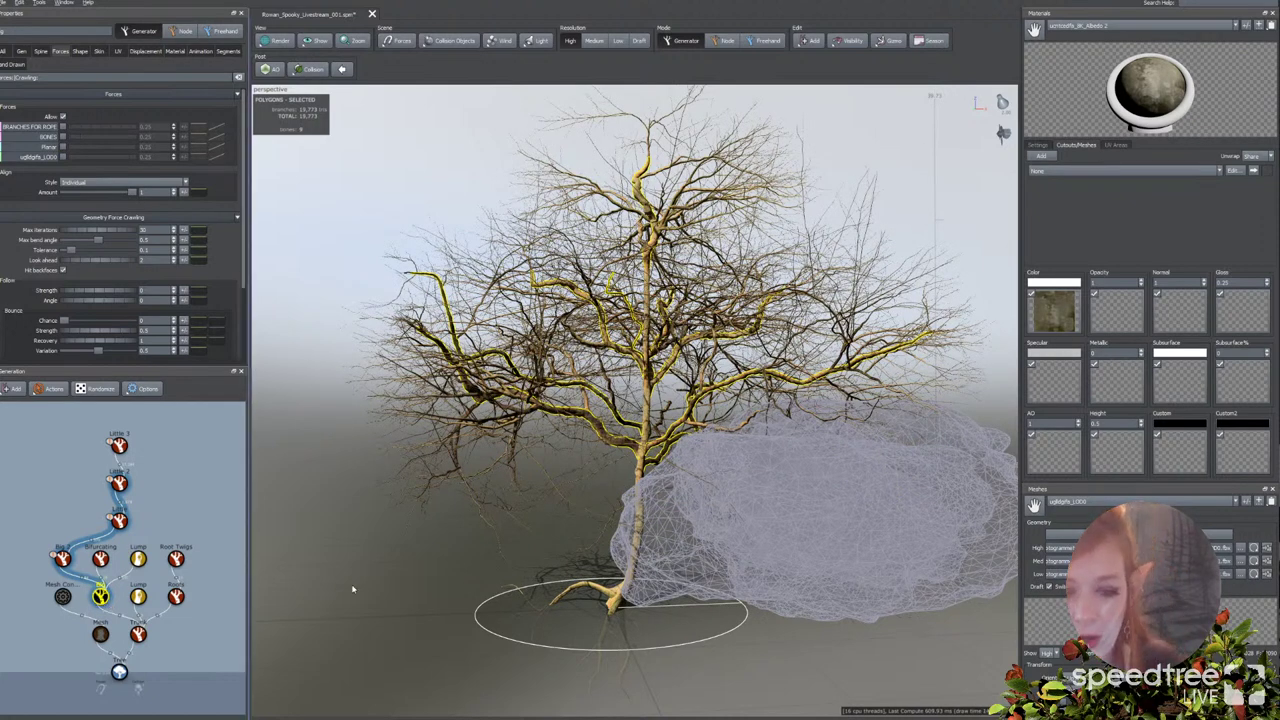
pyautogui.click(392, 581)
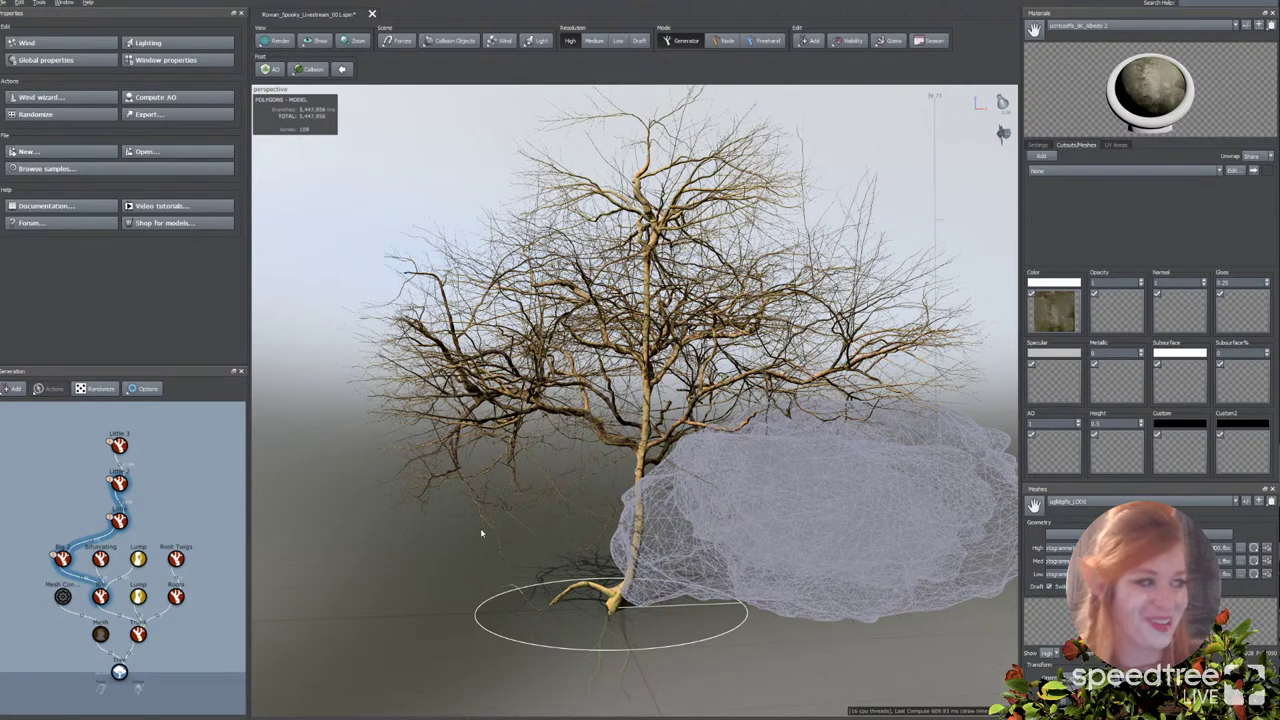
# Step: Review the mesh force's geometry, behavior, attenuation, animation and transform settings, including the Collide options, keeping Obstruct
pyautogui.click(750, 528)
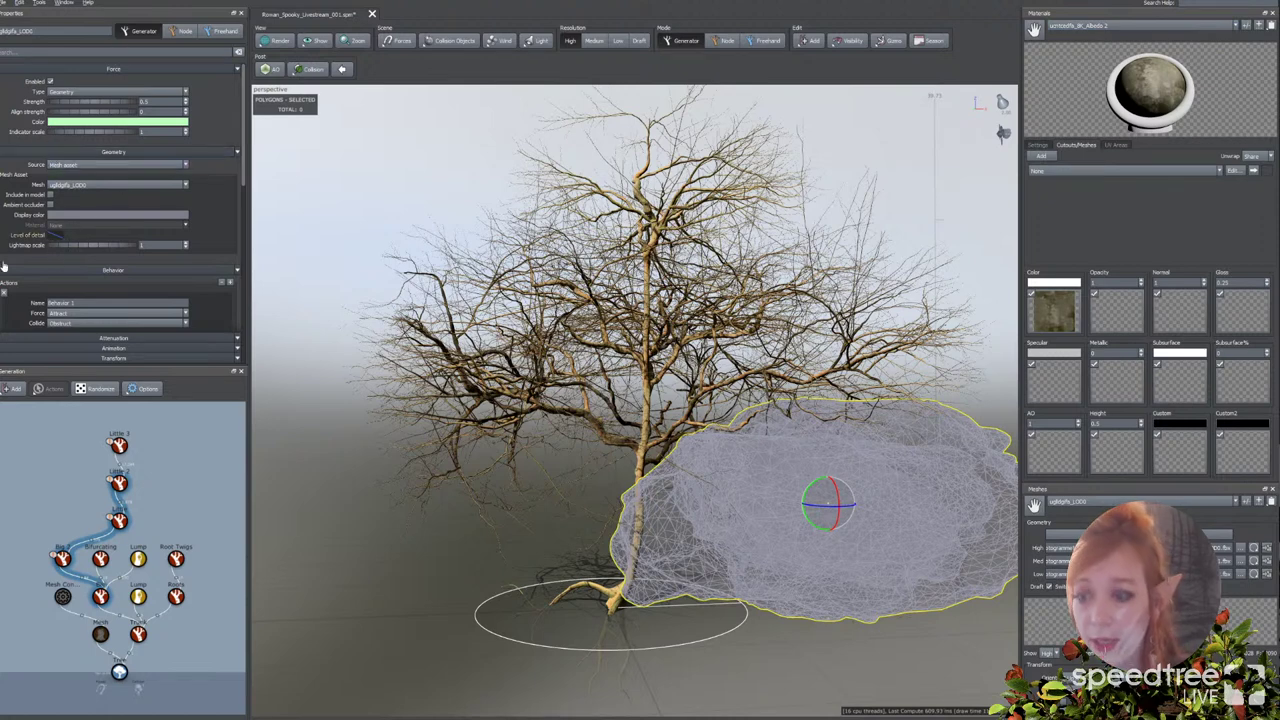
pyautogui.scroll(-2, 60, 256)
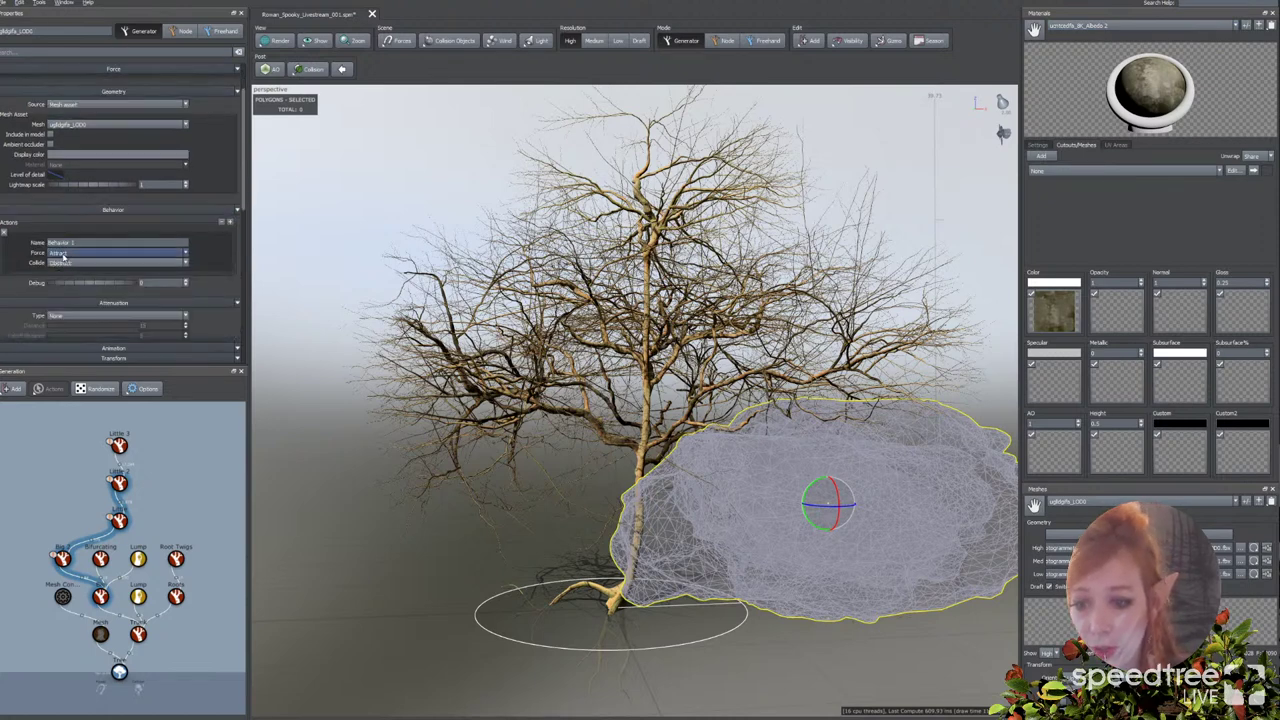
pyautogui.scroll(-2, 62, 266)
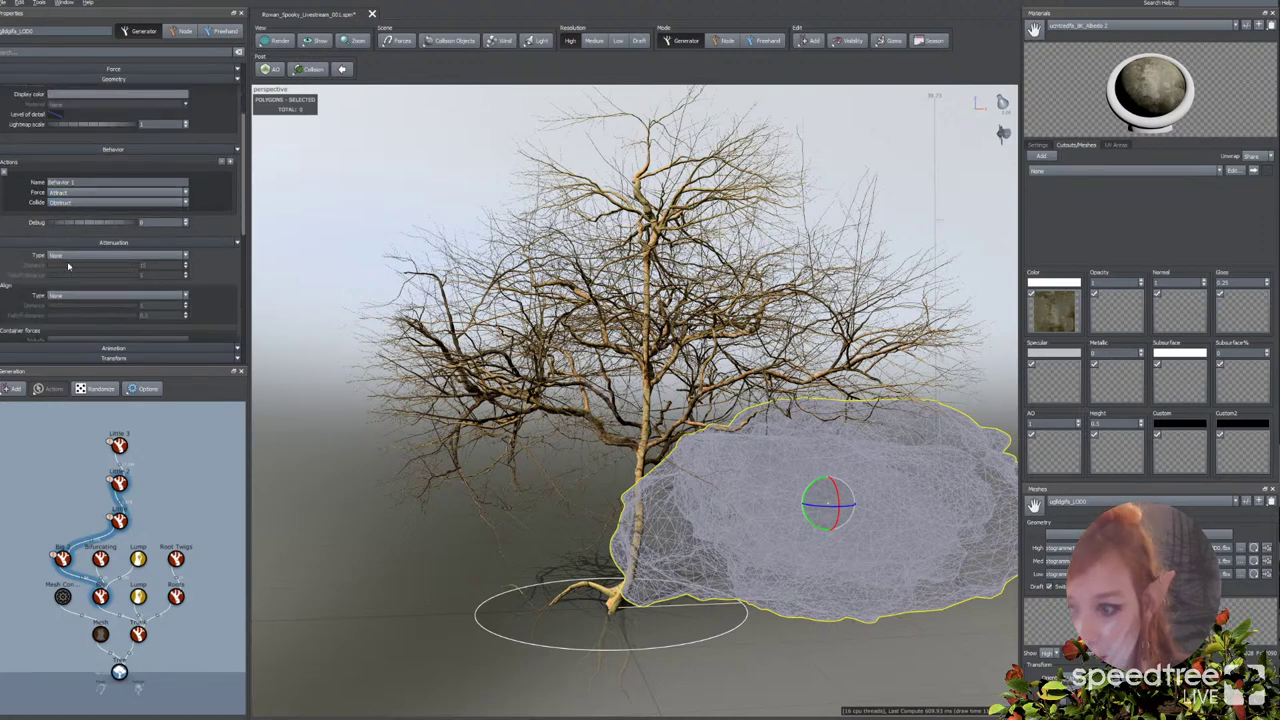
pyautogui.scroll(-2, 63, 284)
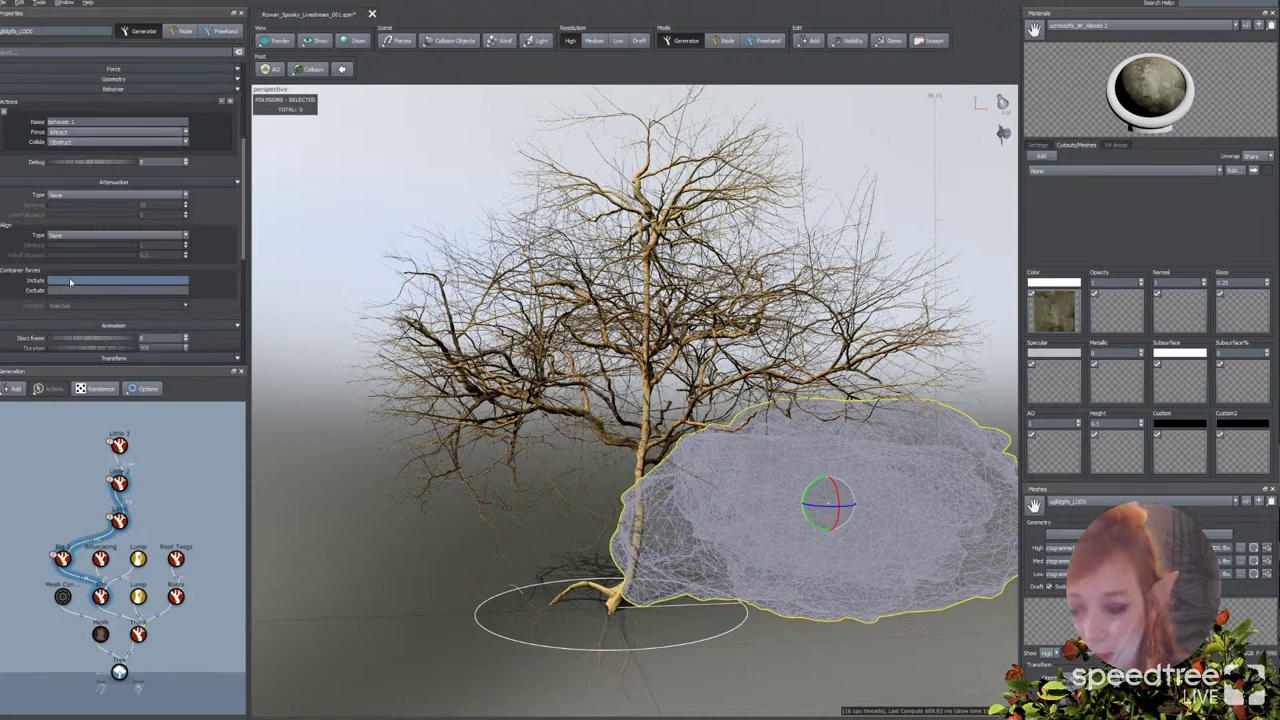
pyautogui.scroll(2, 66, 281)
pyautogui.scroll(4, 62, 219)
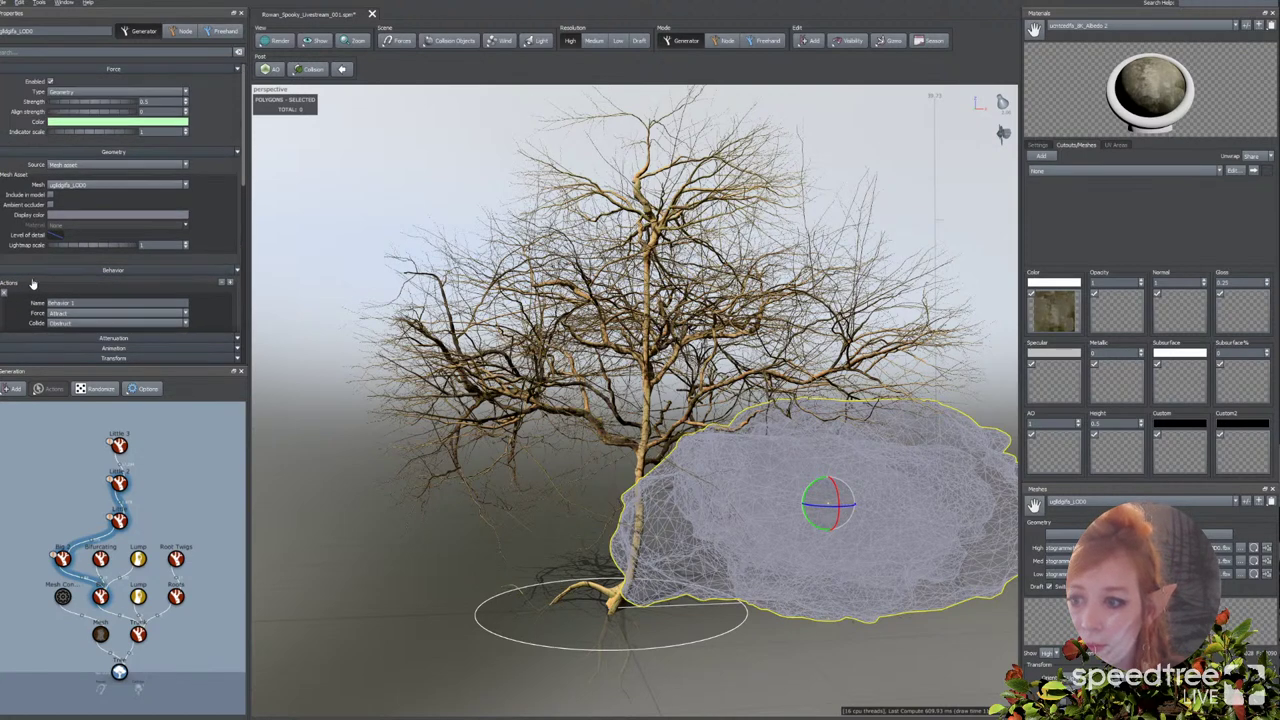
pyautogui.scroll(-3, 32, 286)
pyautogui.moveTo(115, 366); pyautogui.dragTo(120, 428)
pyautogui.scroll(-10, 95, 331)
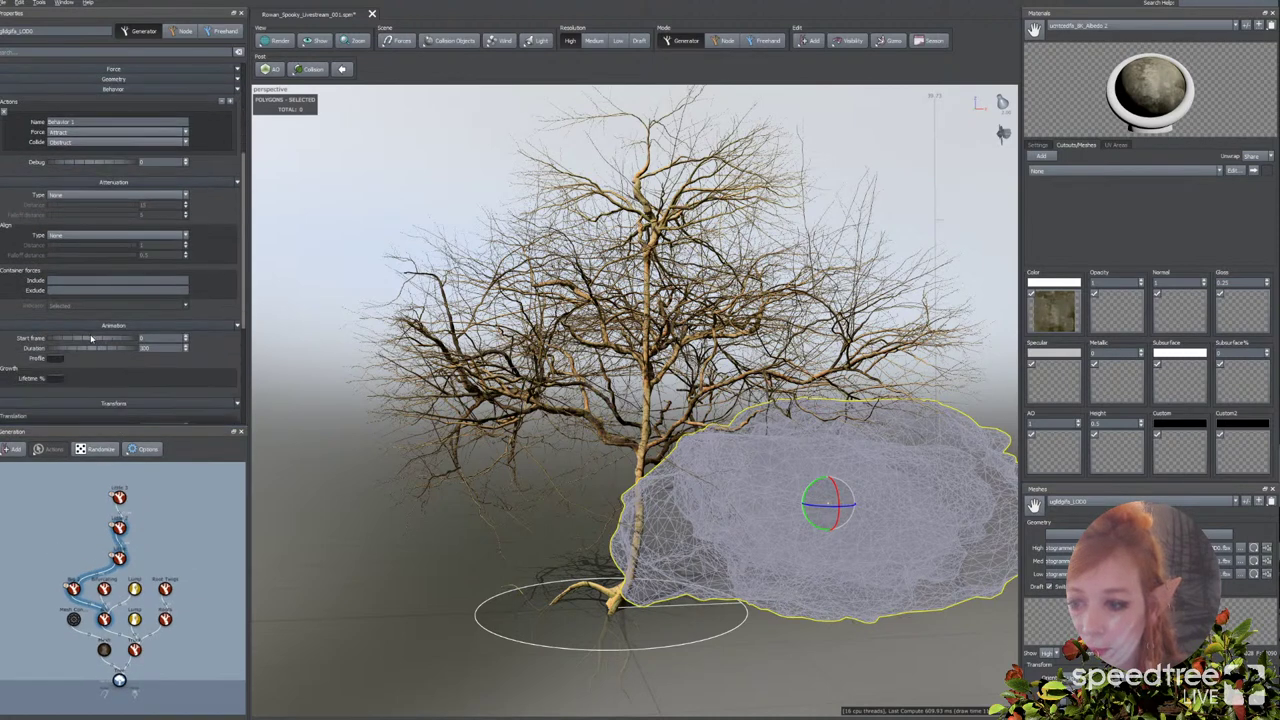
pyautogui.scroll(-3, 61, 354)
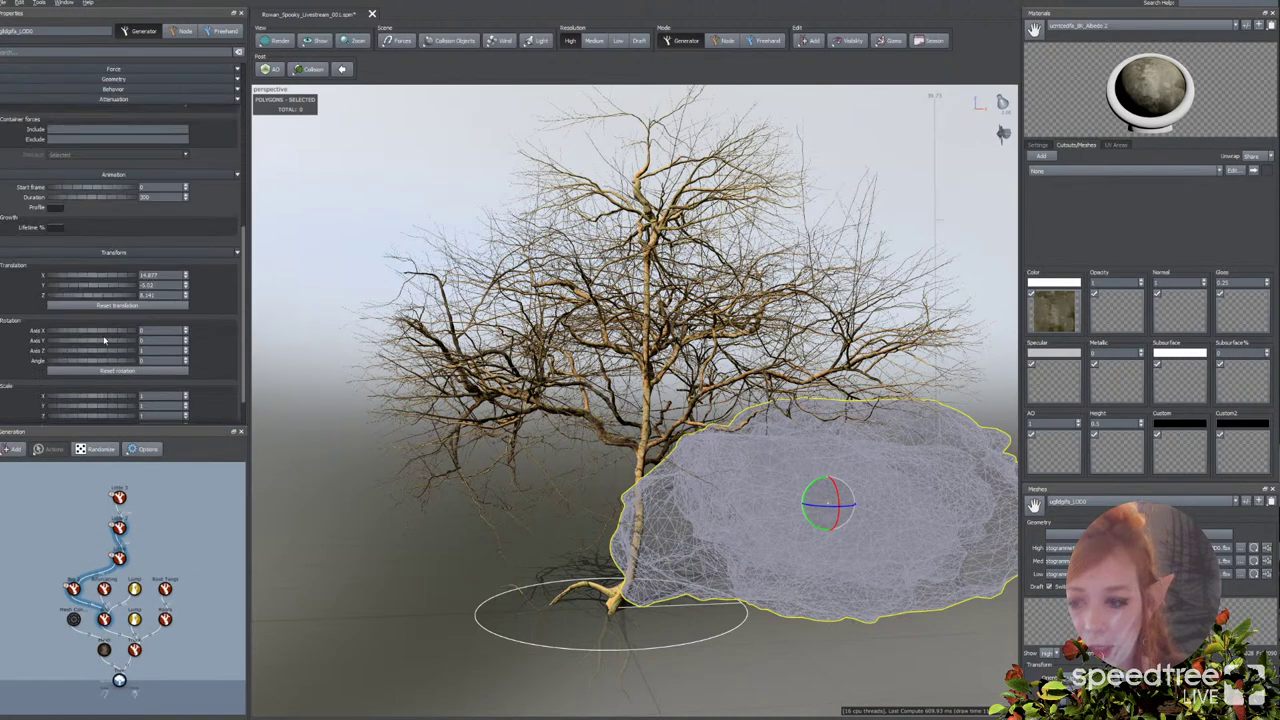
pyautogui.scroll(7, 104, 341)
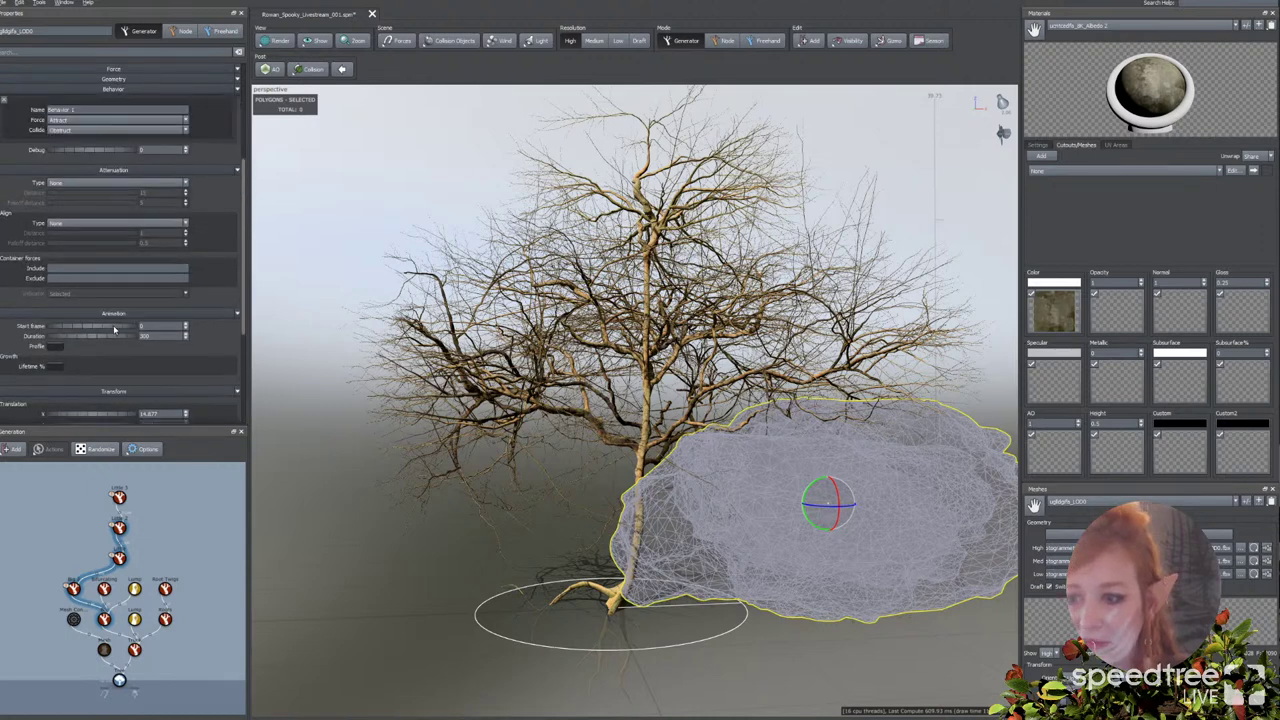
pyautogui.scroll(1, 58, 265)
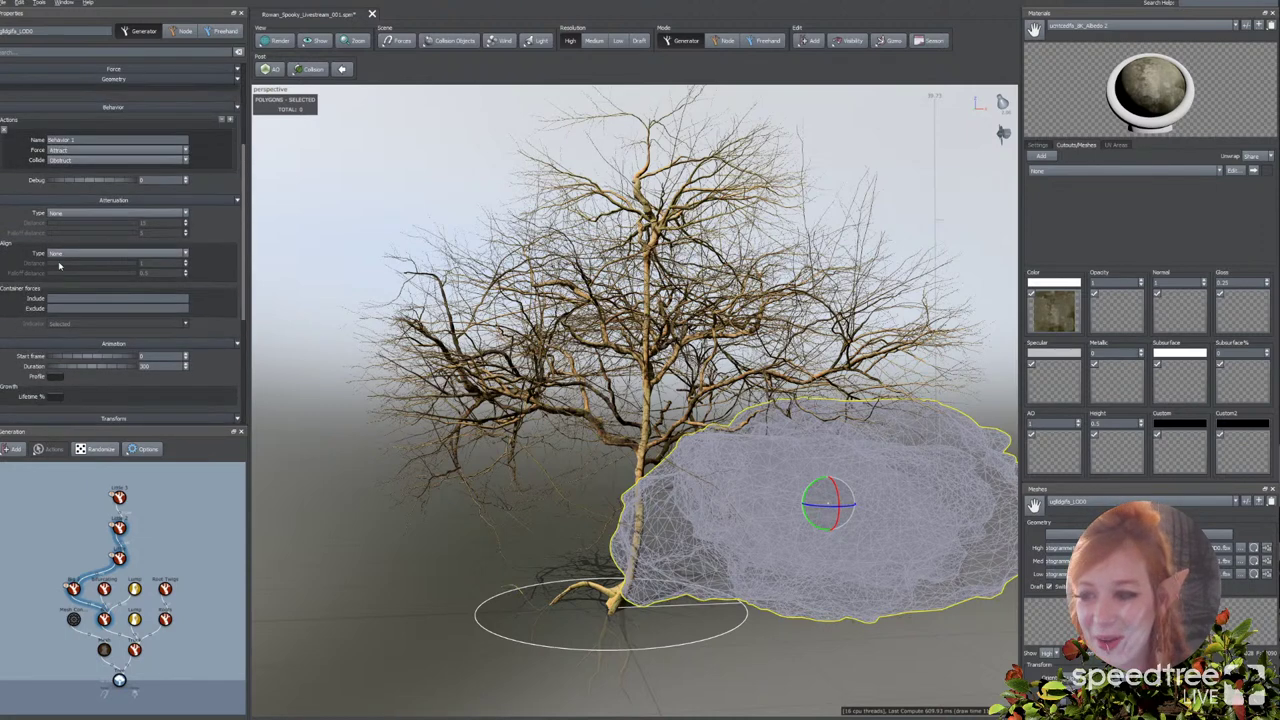
pyautogui.scroll(2, 59, 265)
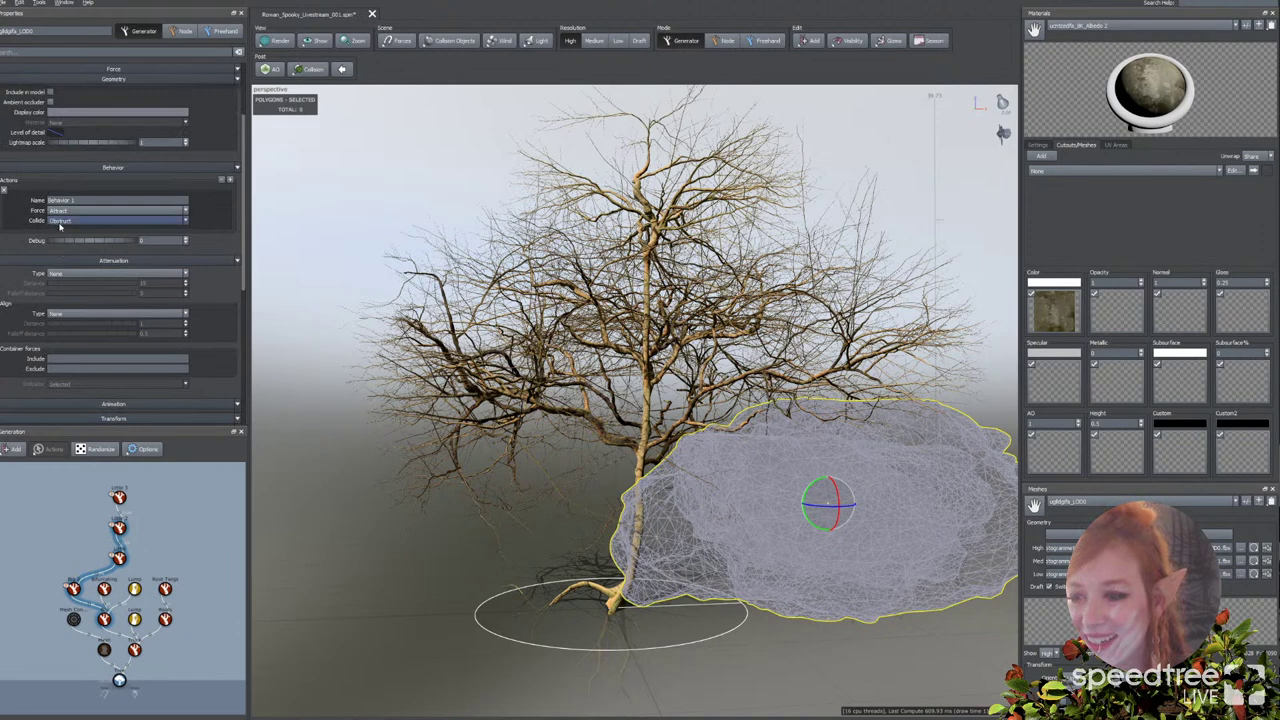
pyautogui.click(60, 225)
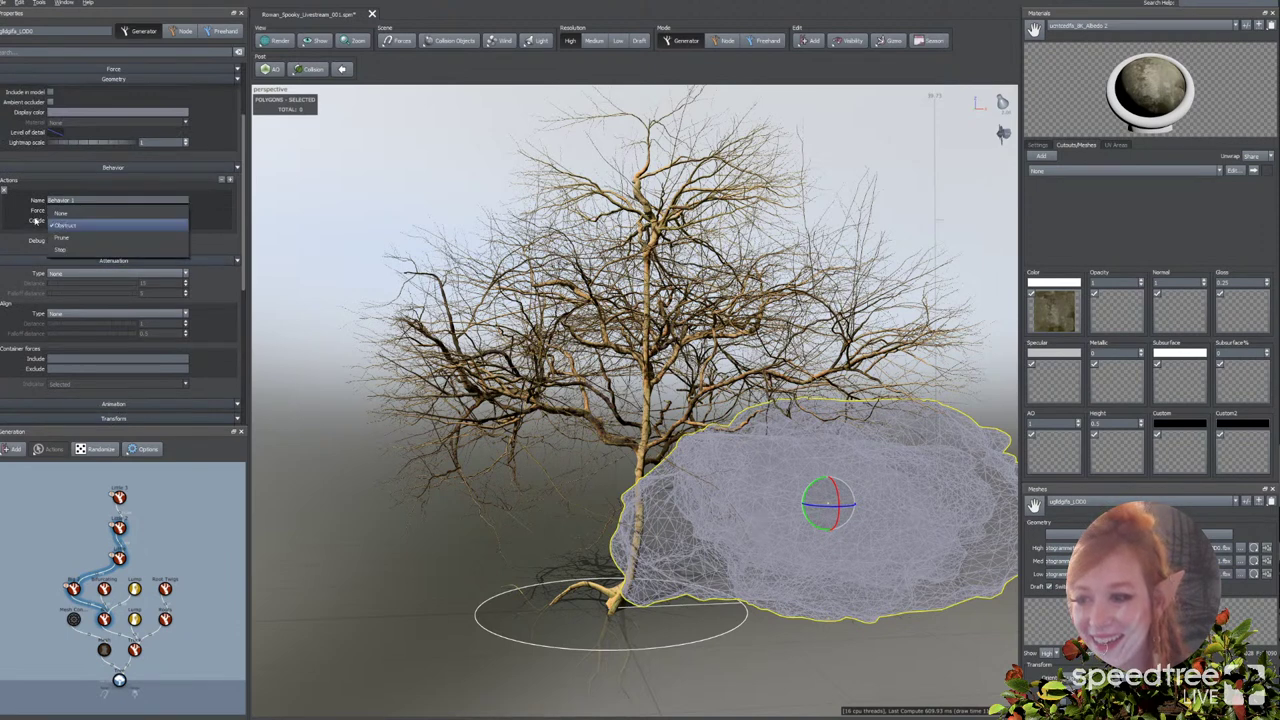
pyautogui.click(68, 225)
pyautogui.scroll(3, 96, 237)
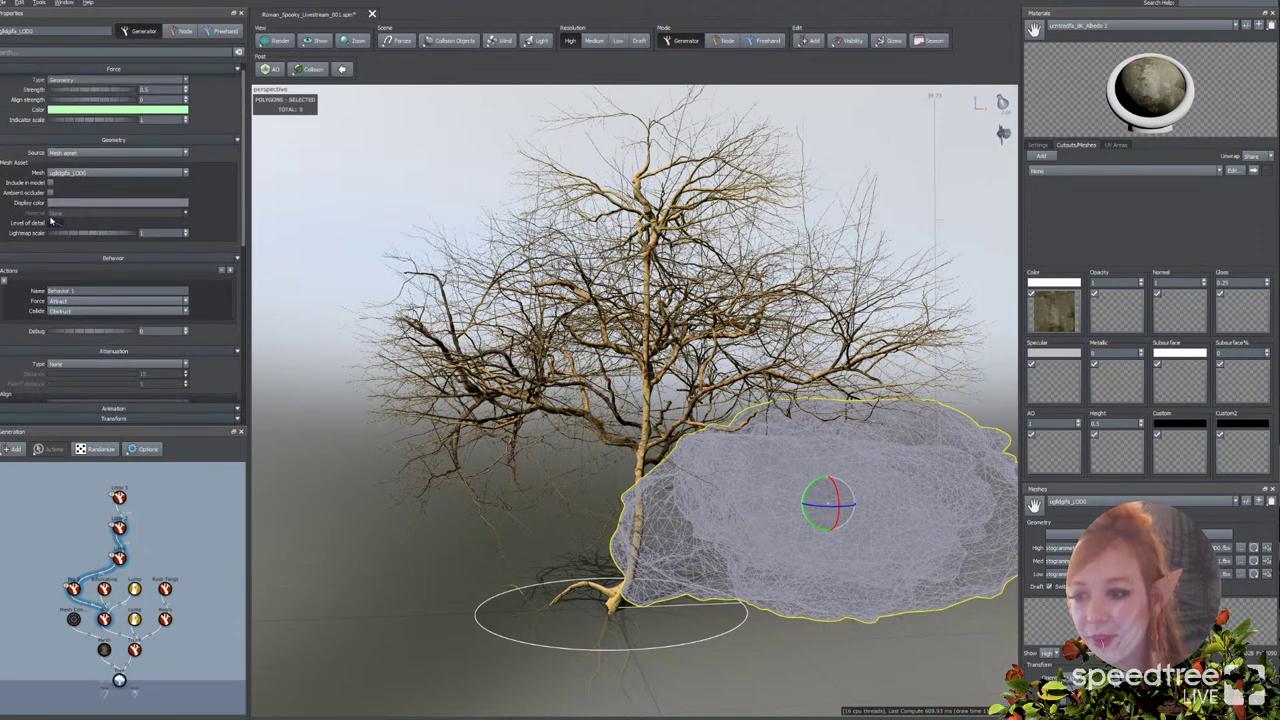
# Step: Include the force mesh in the model and assign it the uontcedfa_8K_Albedo material
pyautogui.click(51, 183)
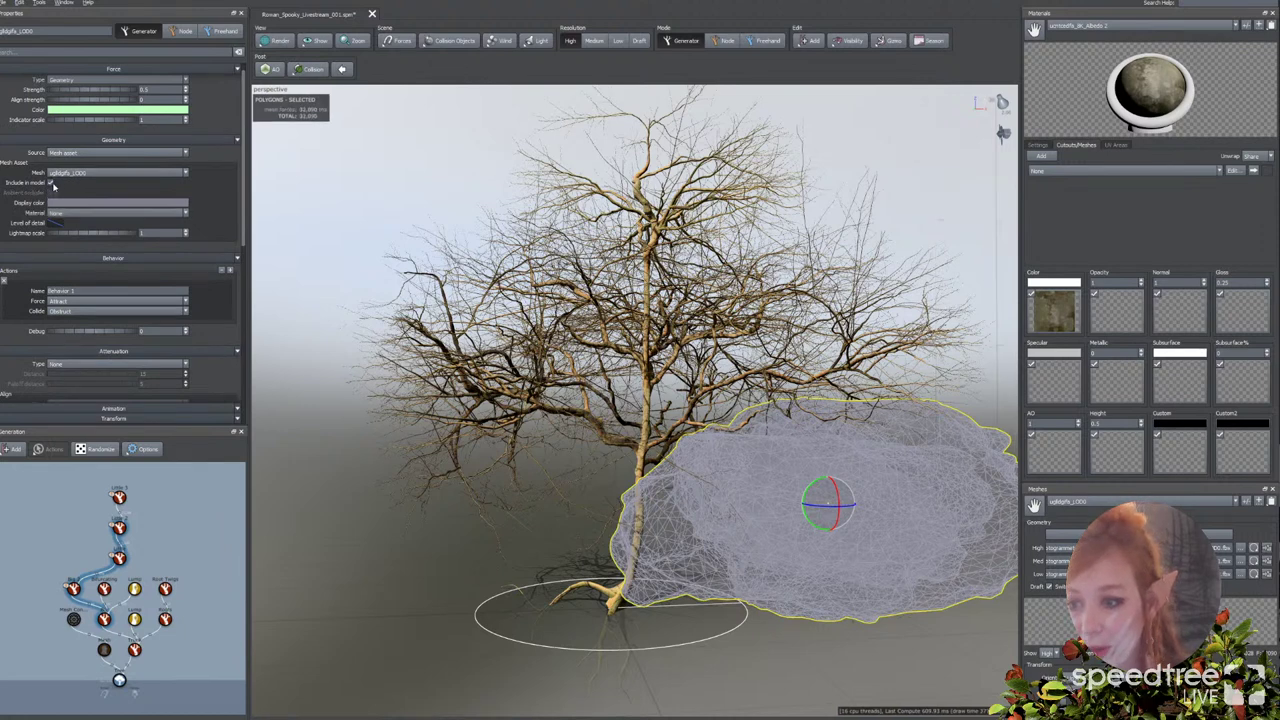
pyautogui.click(60, 213)
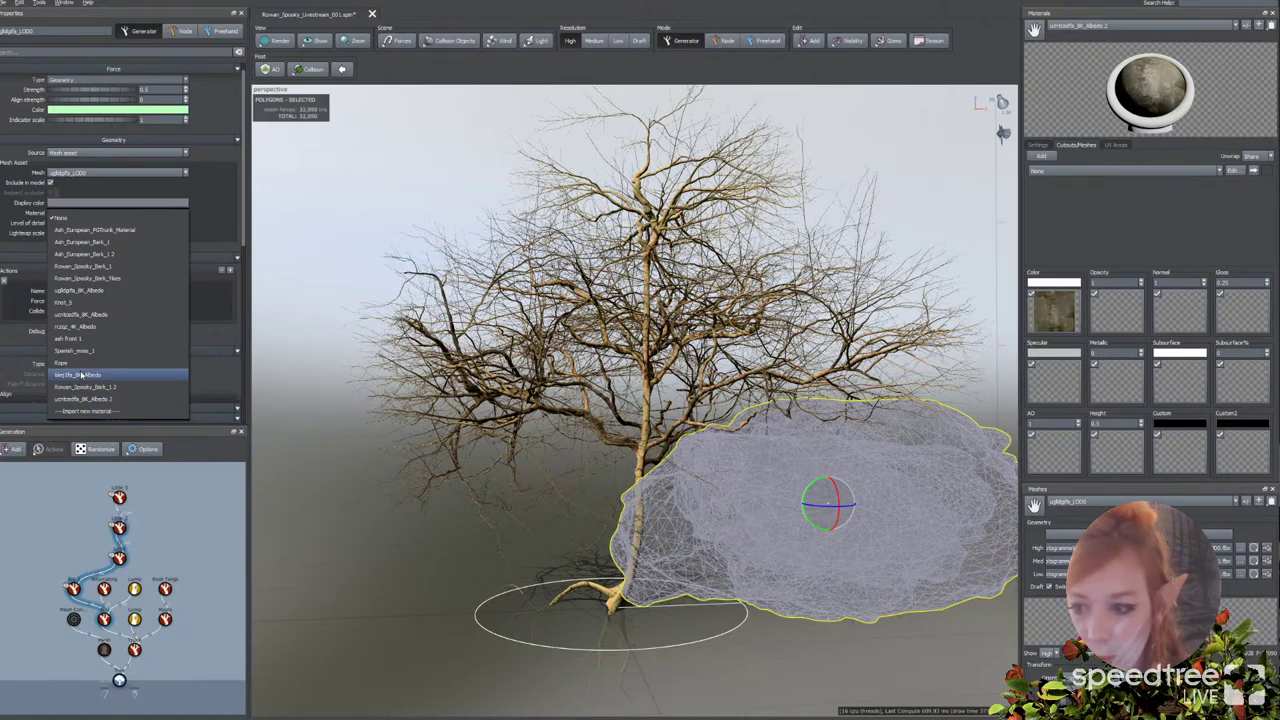
pyautogui.click(80, 314)
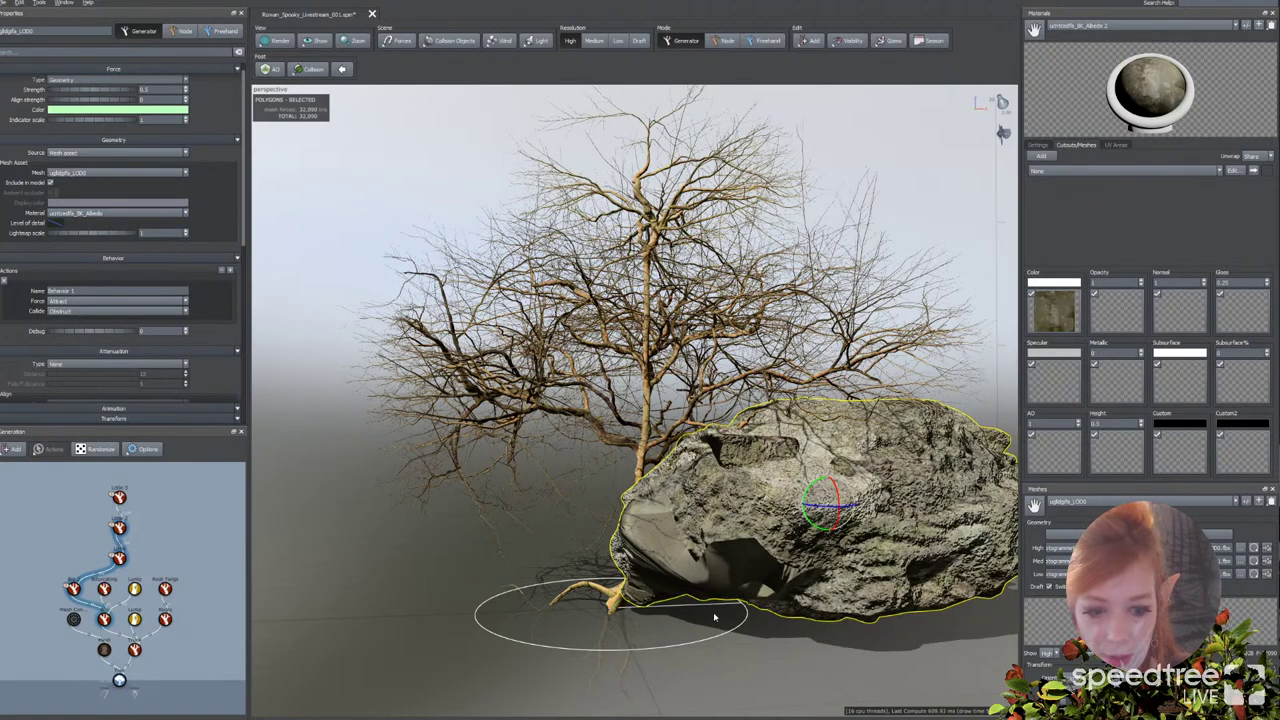
# Step: Move the rock mesh across to the opposite side of the tree and lower it towards the ground
pyautogui.moveTo(807, 645); pyautogui.dragTo(590, 565)
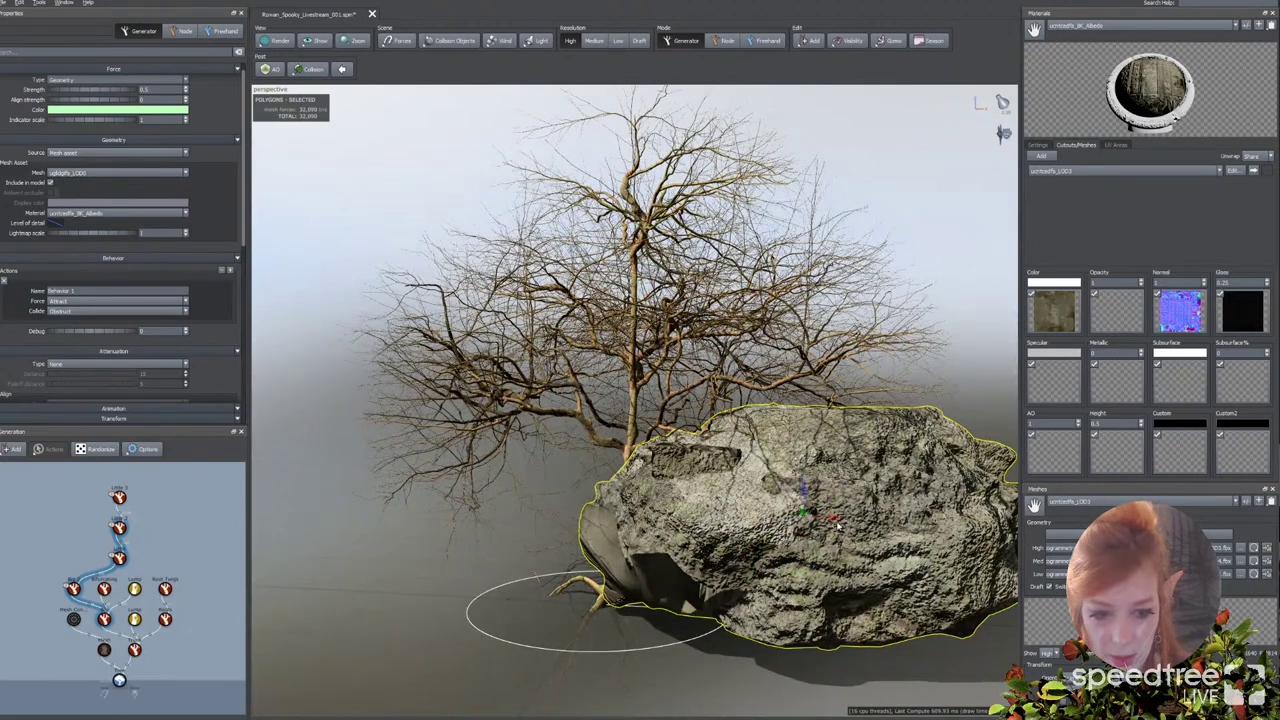
pyautogui.moveTo(850, 545); pyautogui.dragTo(444, 548)
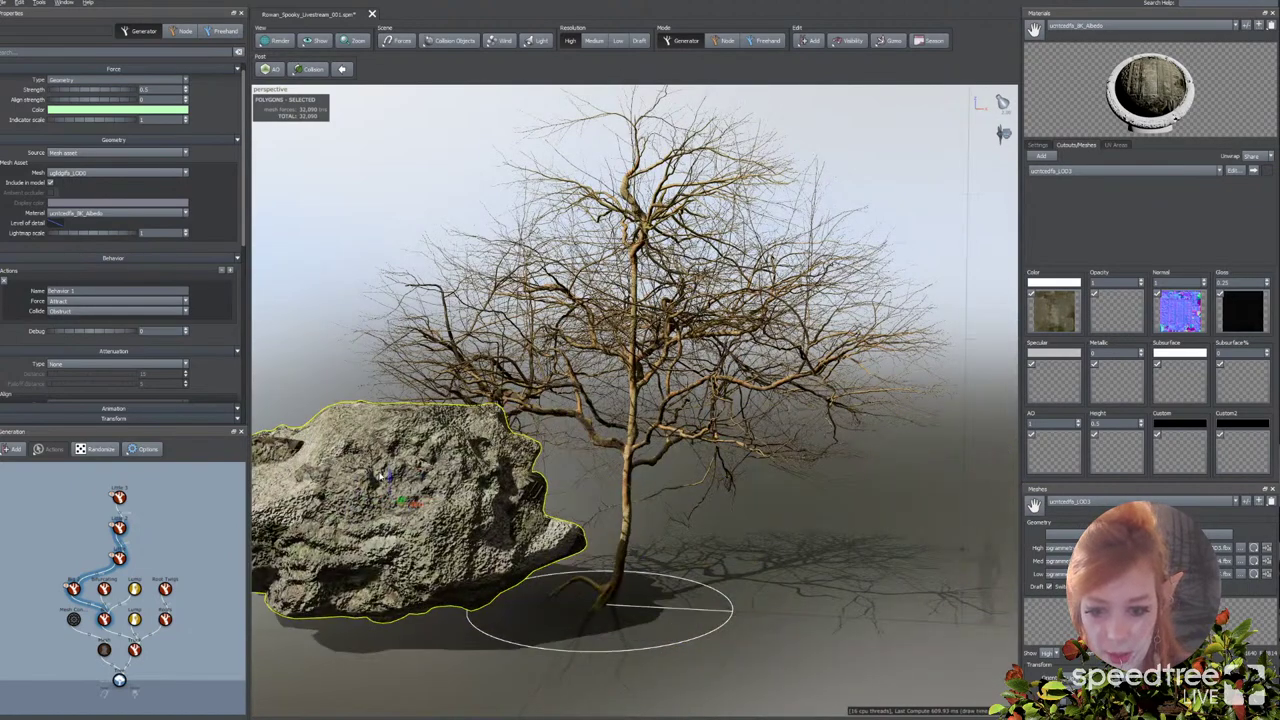
pyautogui.moveTo(390, 477); pyautogui.dragTo(393, 541)
pyautogui.moveTo(666, 700); pyautogui.dragTo(548, 667)
pyautogui.click(449, 411)
pyautogui.moveTo(449, 411)
pyautogui.mouseDown()
pyautogui.moveTo(423, 390)
pyautogui.moveTo(352, 411)
pyautogui.moveTo(463, 432)
pyautogui.mouseUp()
pyautogui.moveTo(578, 515); pyautogui.dragTo(650, 376)
pyautogui.click(667, 371)
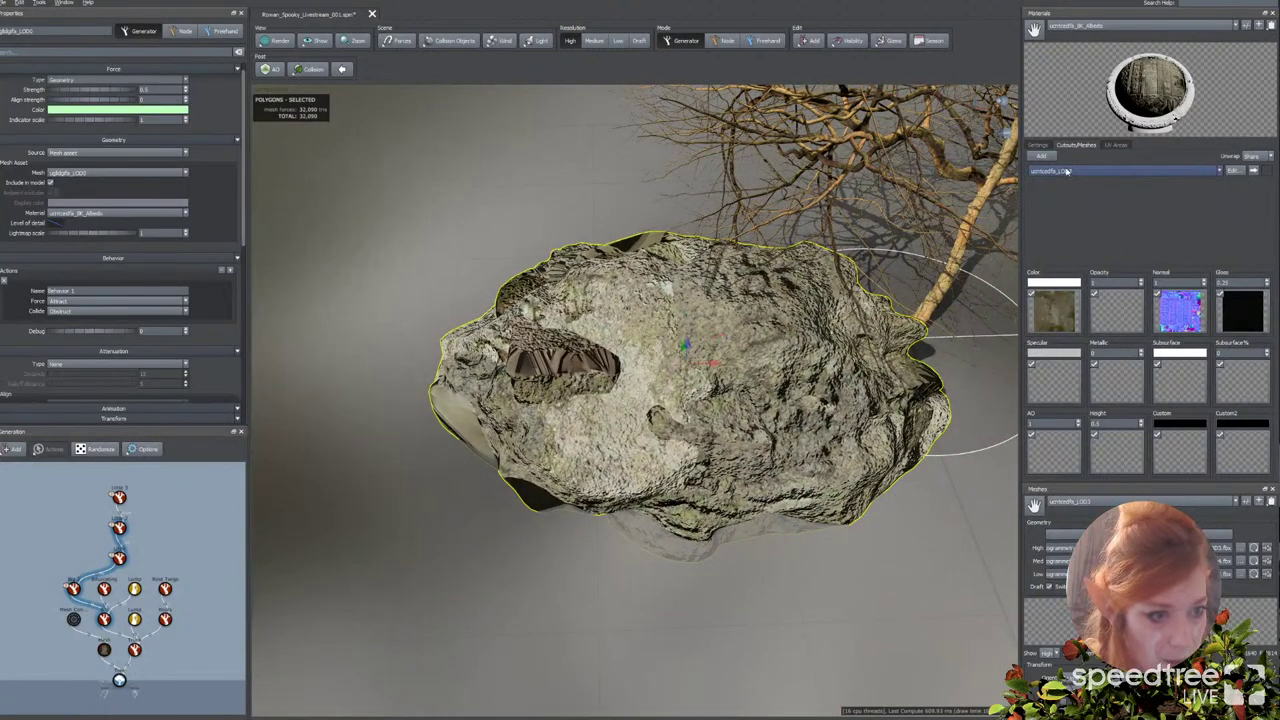
# Step: Try a different mesh on the rock's material, and restore its uontcedfa_LOD3 mesh
pyautogui.click(1070, 172)
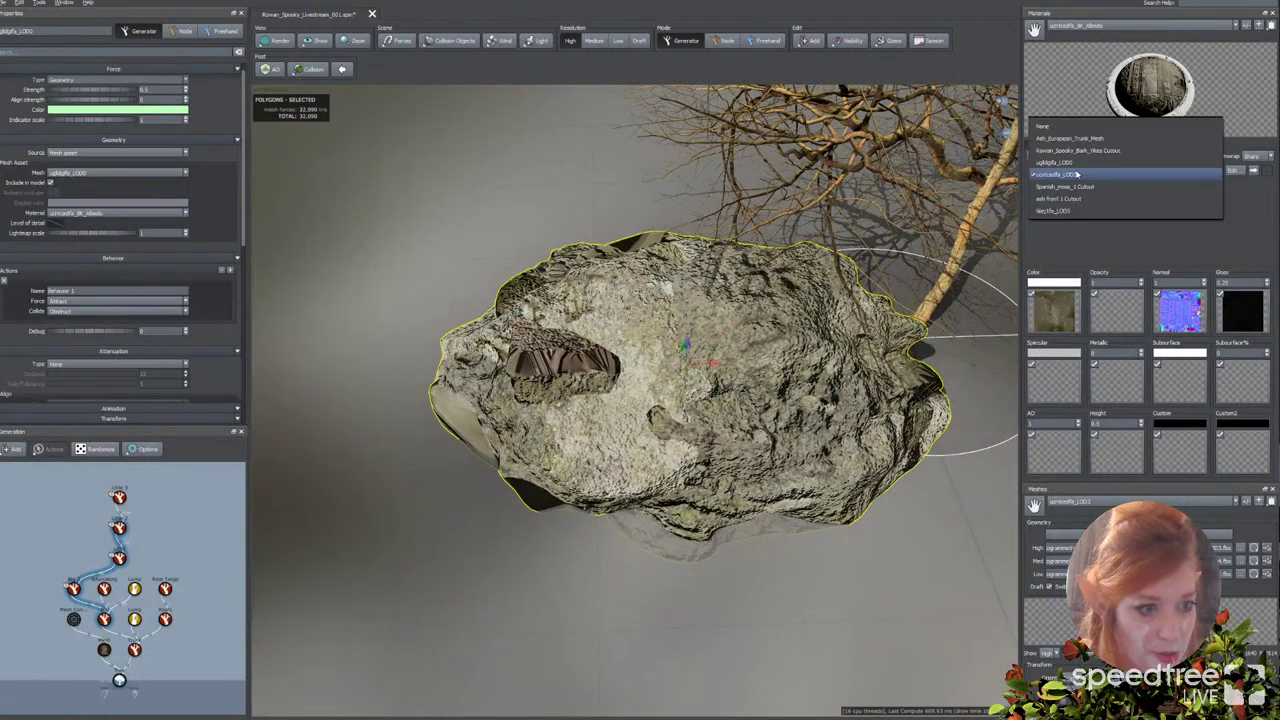
pyautogui.click(1055, 211)
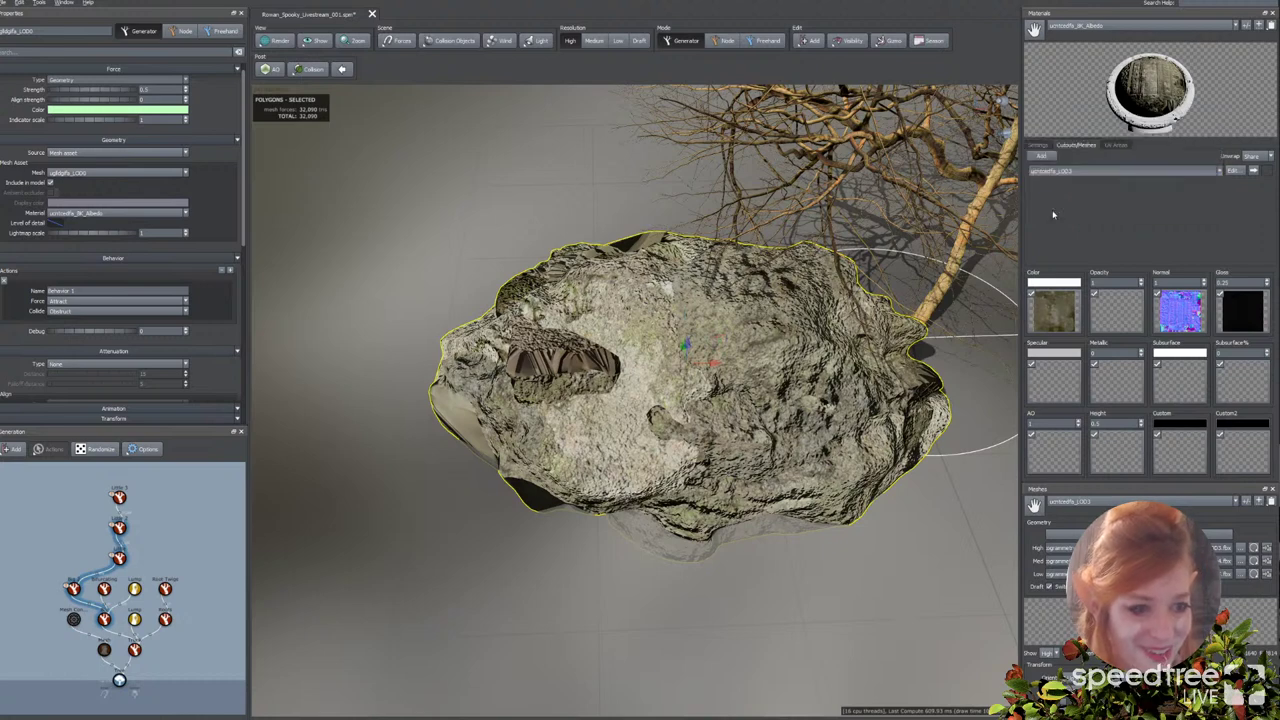
pyautogui.click(563, 178)
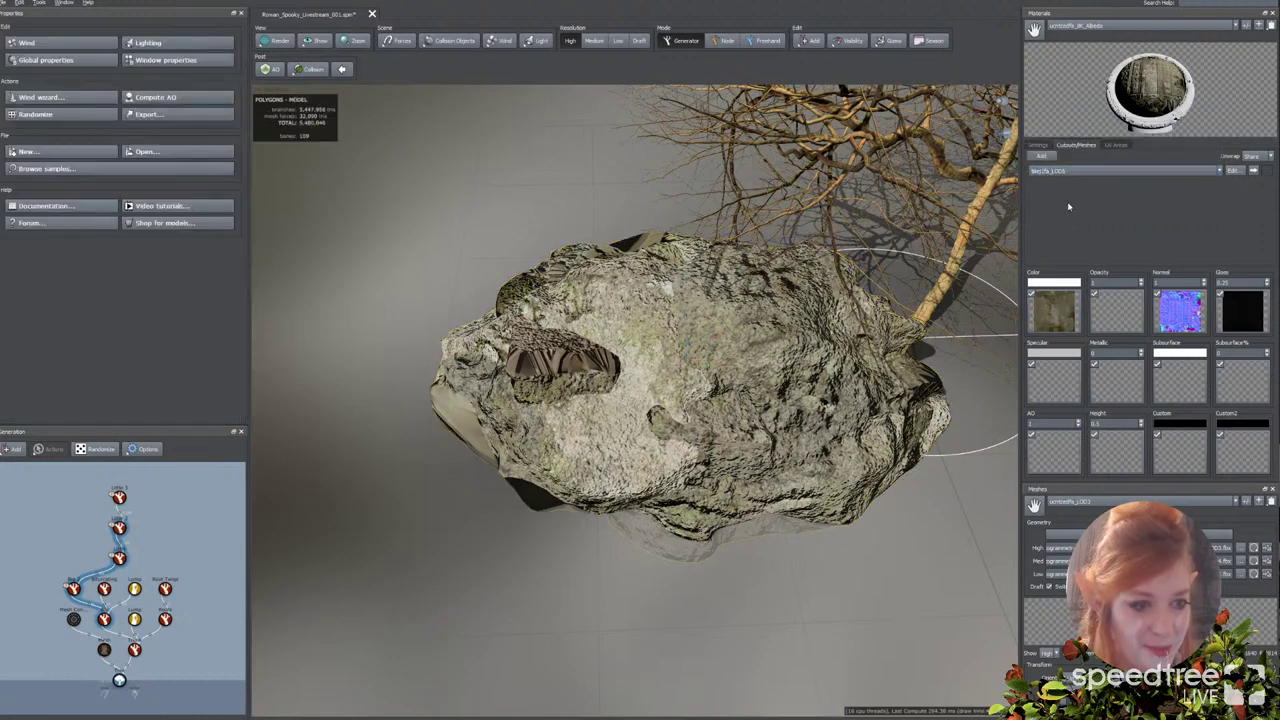
pyautogui.click(1060, 172)
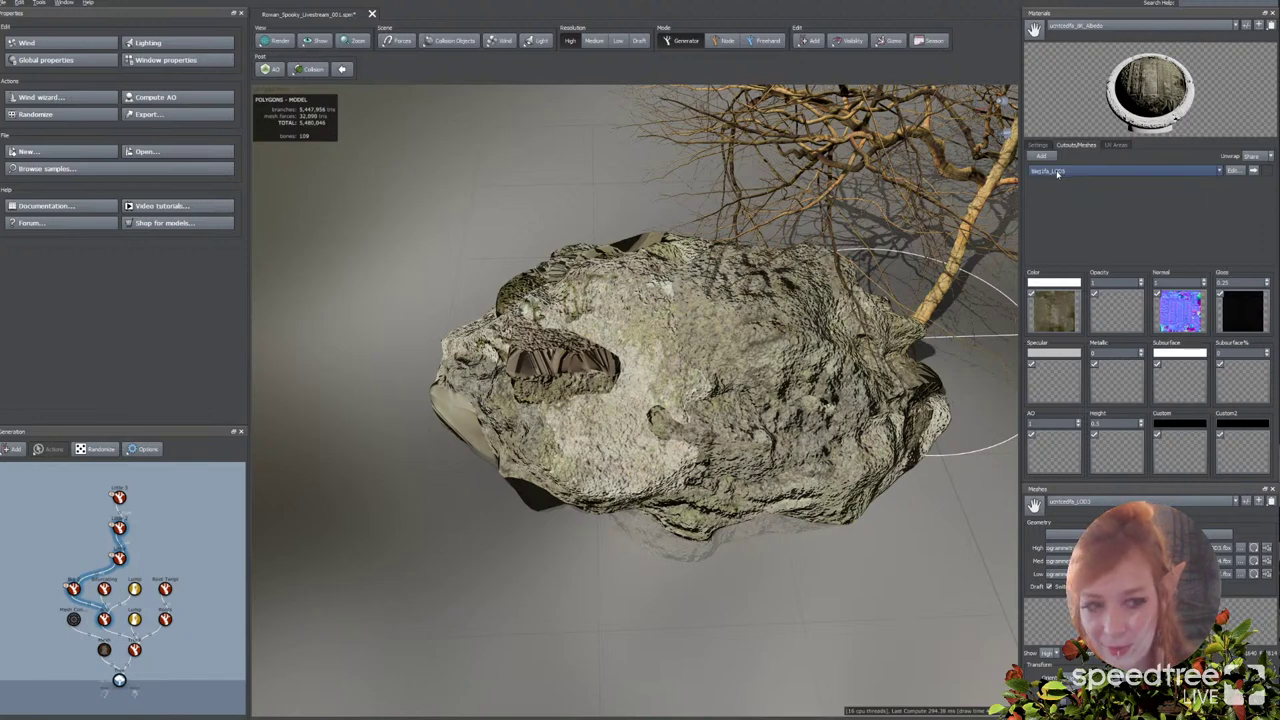
pyautogui.click(1059, 172)
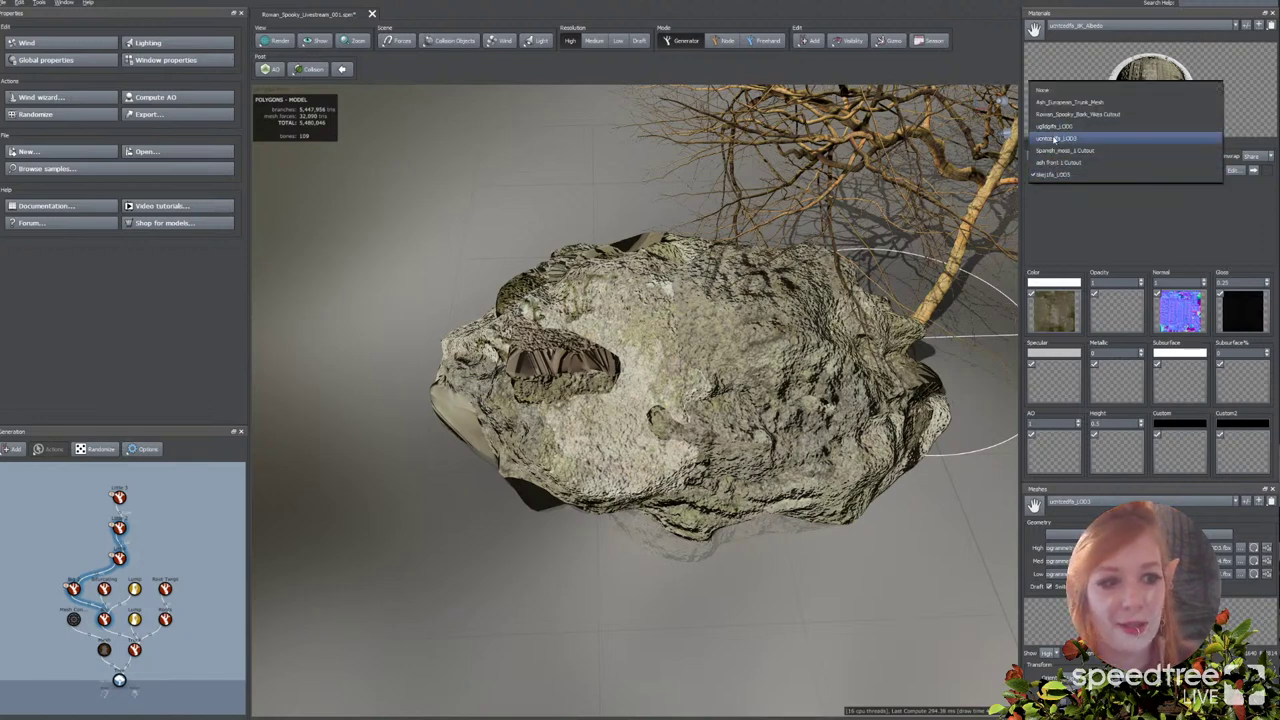
pyautogui.click(1055, 138)
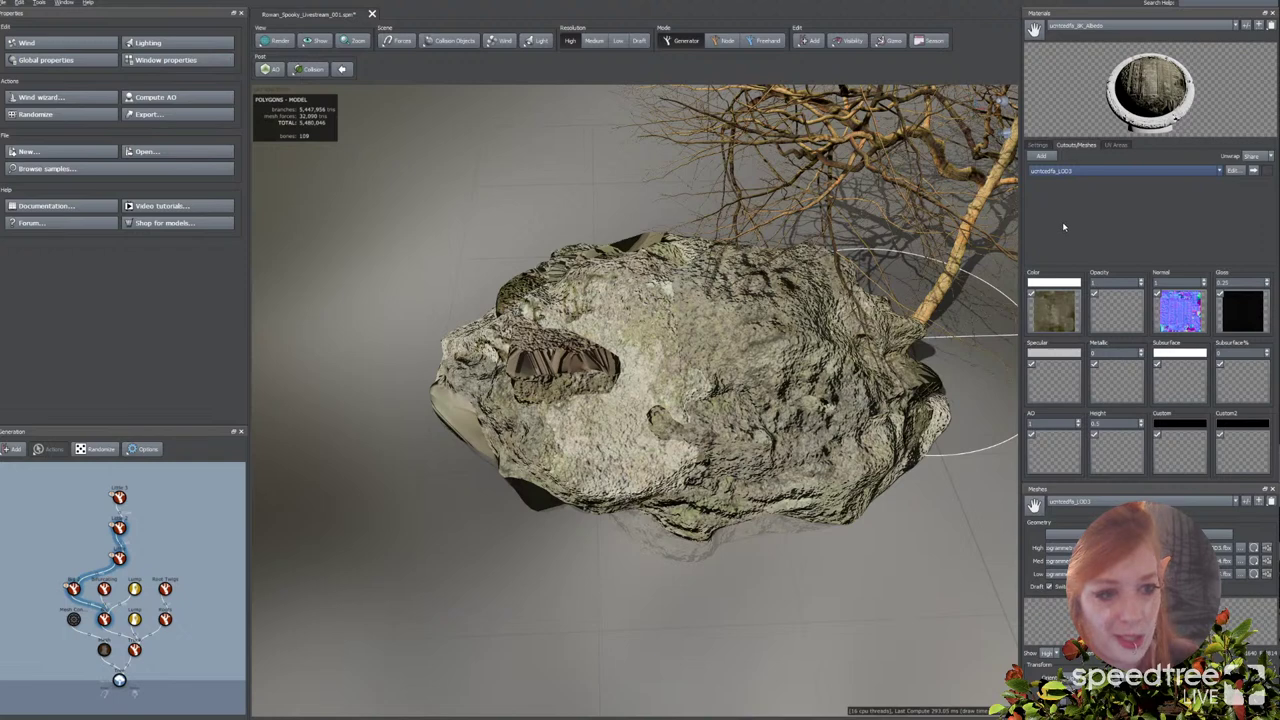
# Step: Check the mesh choices for the rock's material and inspect other Albedo materials with their assigned meshes
pyautogui.click(679, 327)
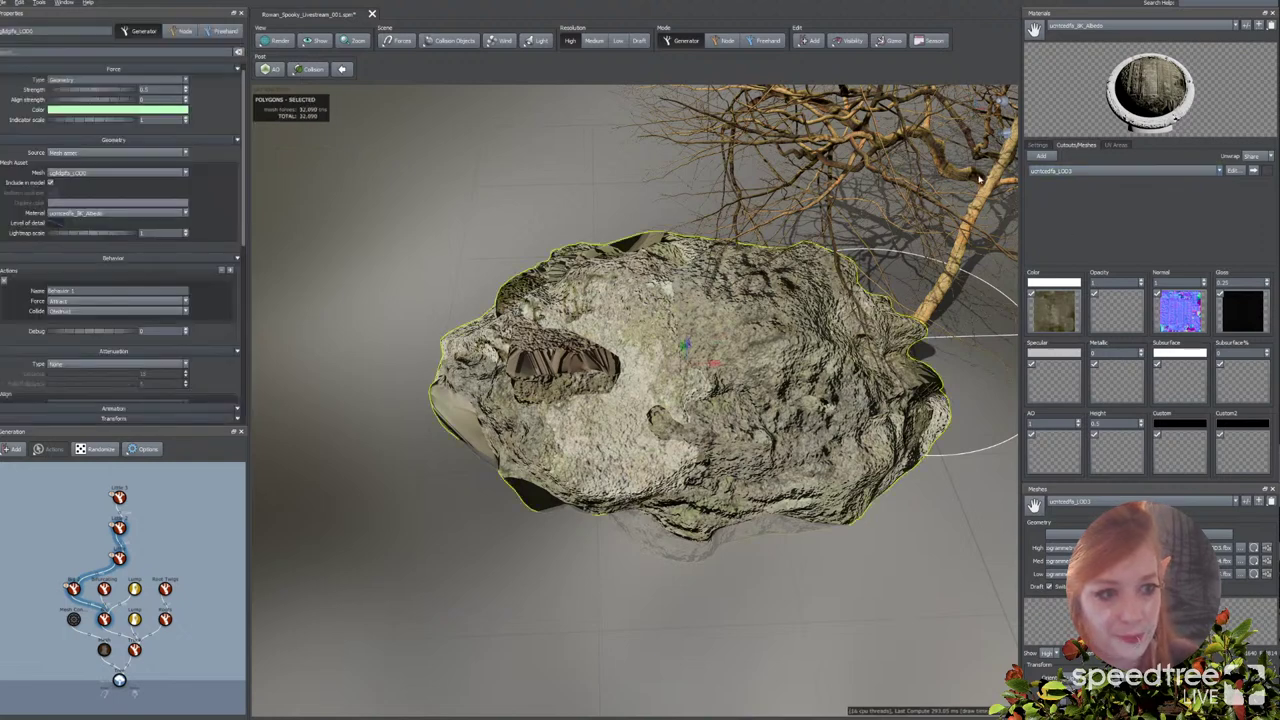
pyautogui.click(1052, 171)
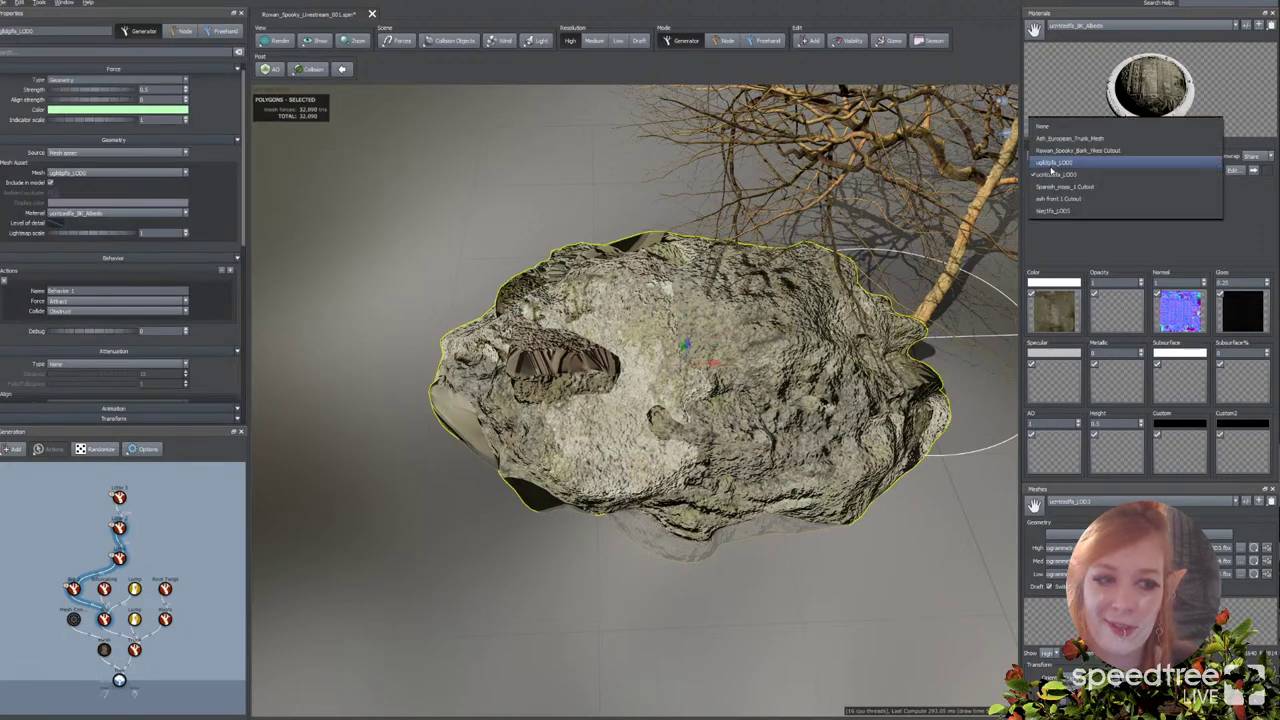
pyautogui.moveTo(1117, 97); pyautogui.dragTo(1128, 98)
pyautogui.click(1085, 170)
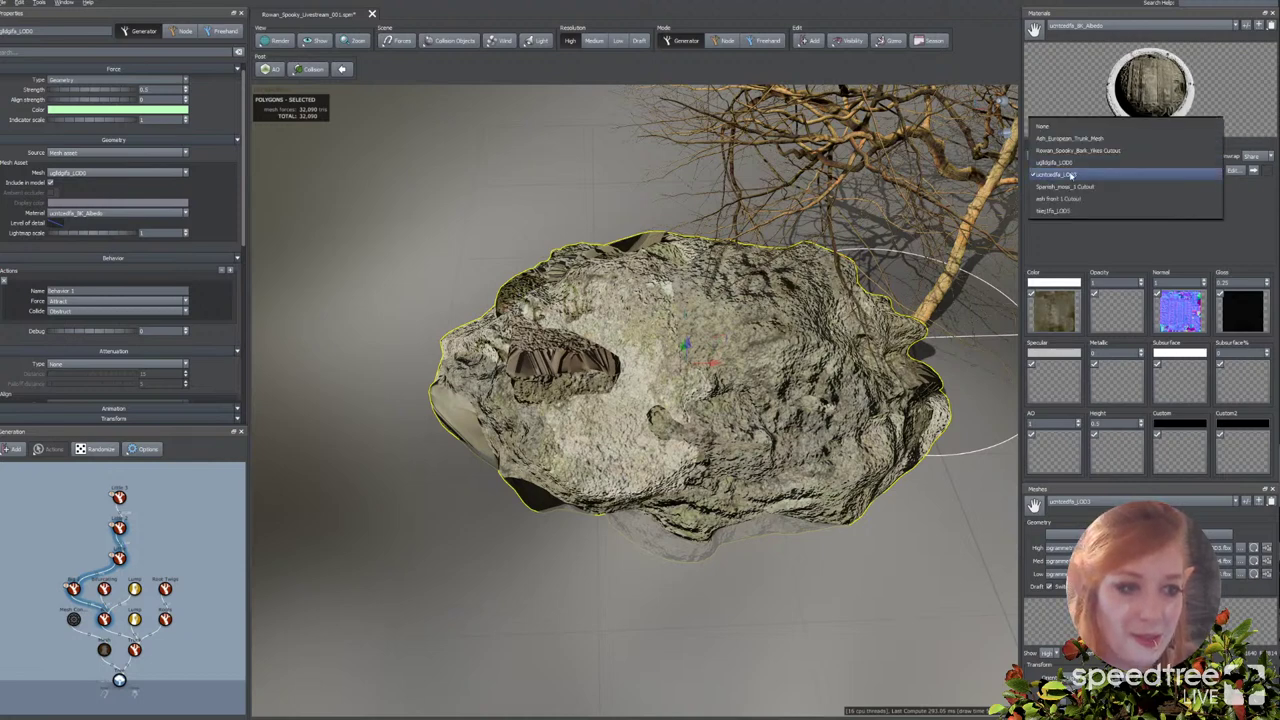
pyautogui.click(1072, 175)
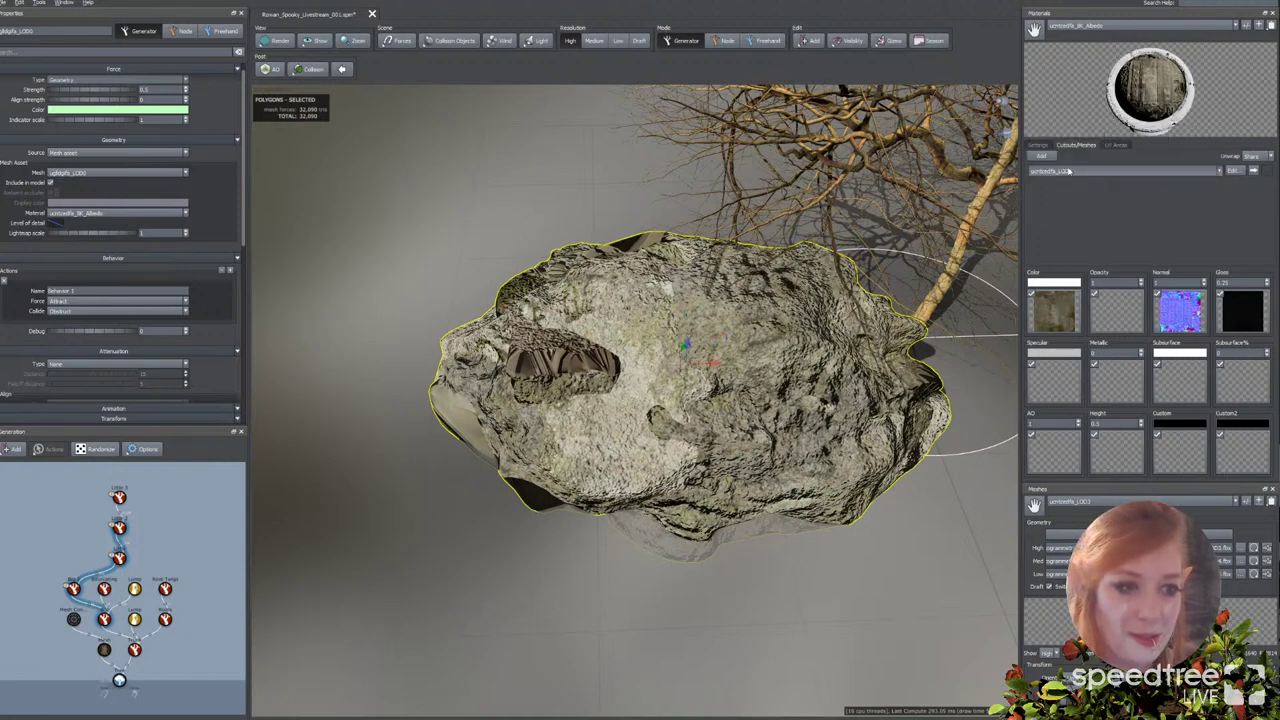
pyautogui.click(1077, 27)
pyautogui.click(1075, 47)
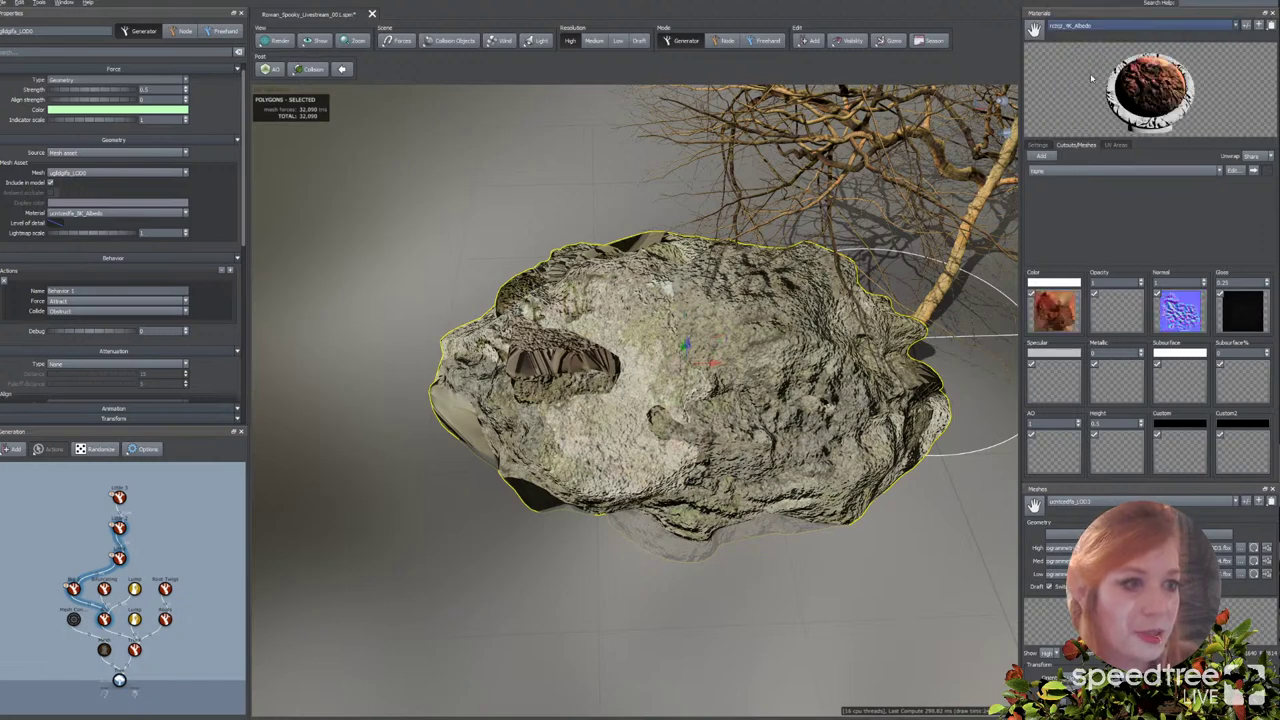
pyautogui.click(1080, 30)
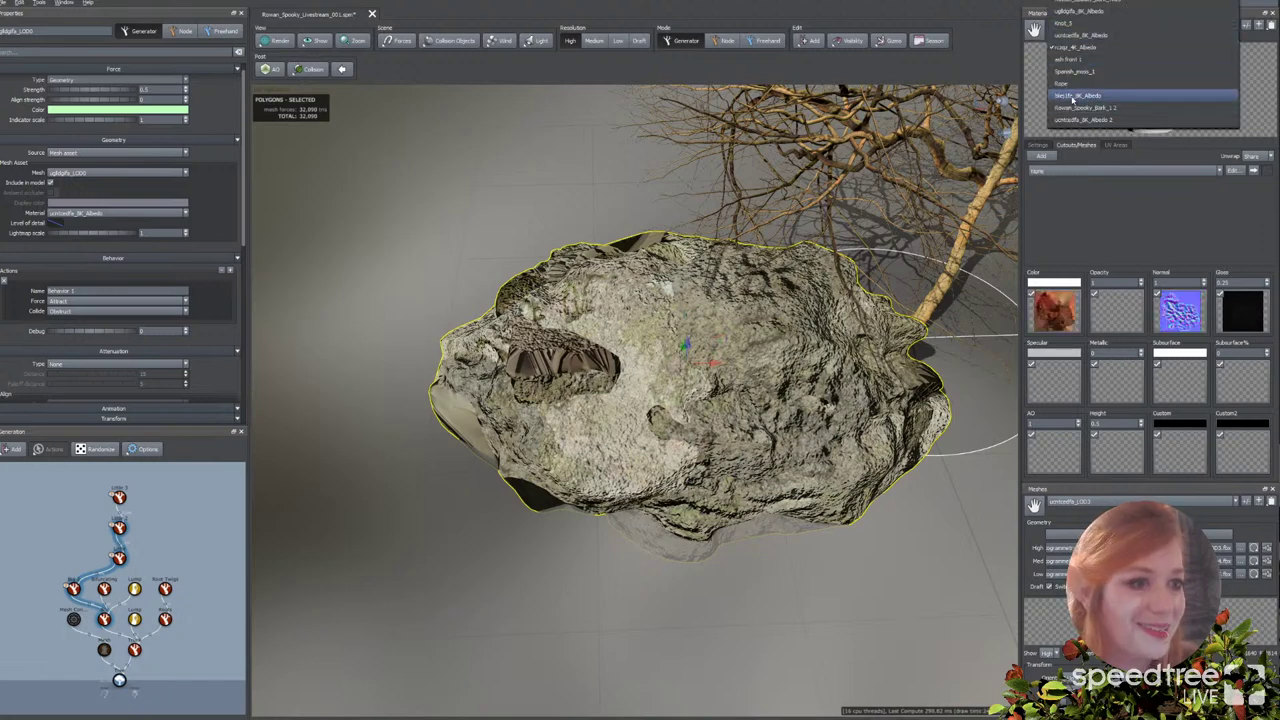
pyautogui.click(1072, 96)
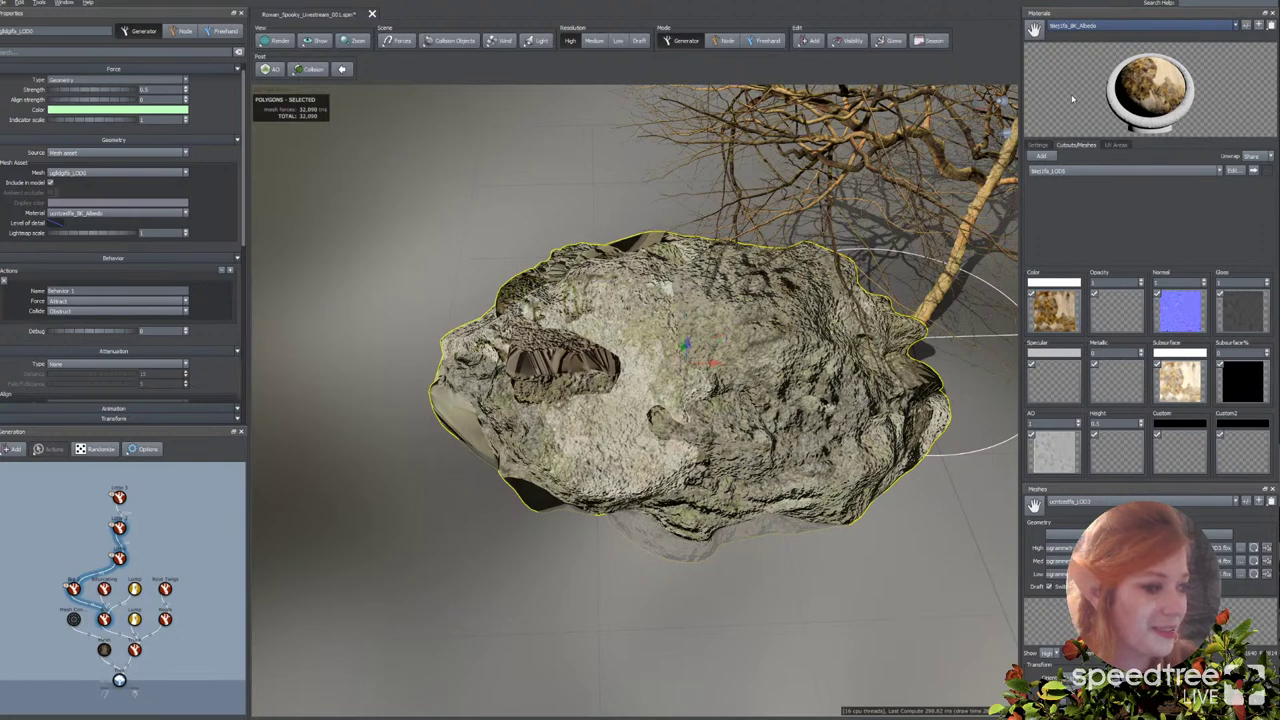
# Step: Select the rock mesh force and shift it slightly towards the tree
pyautogui.click(1040, 179)
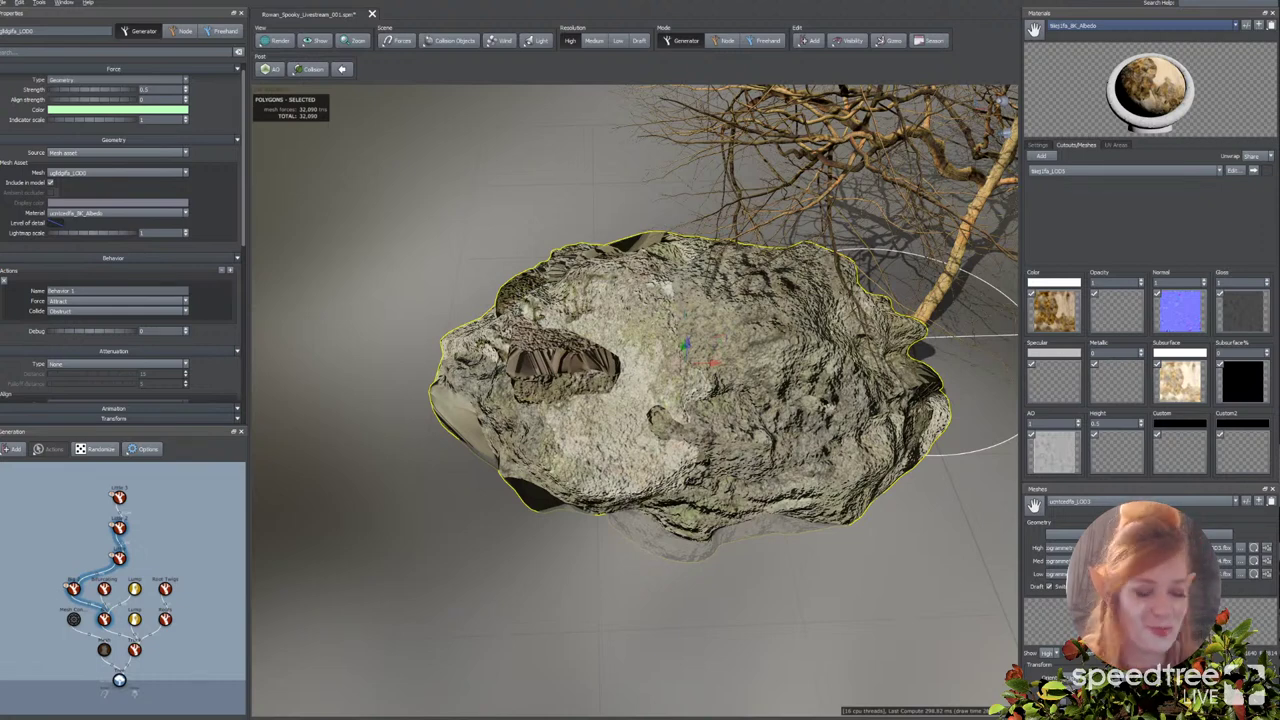
pyautogui.moveTo(660, 392); pyautogui.dragTo(650, 357)
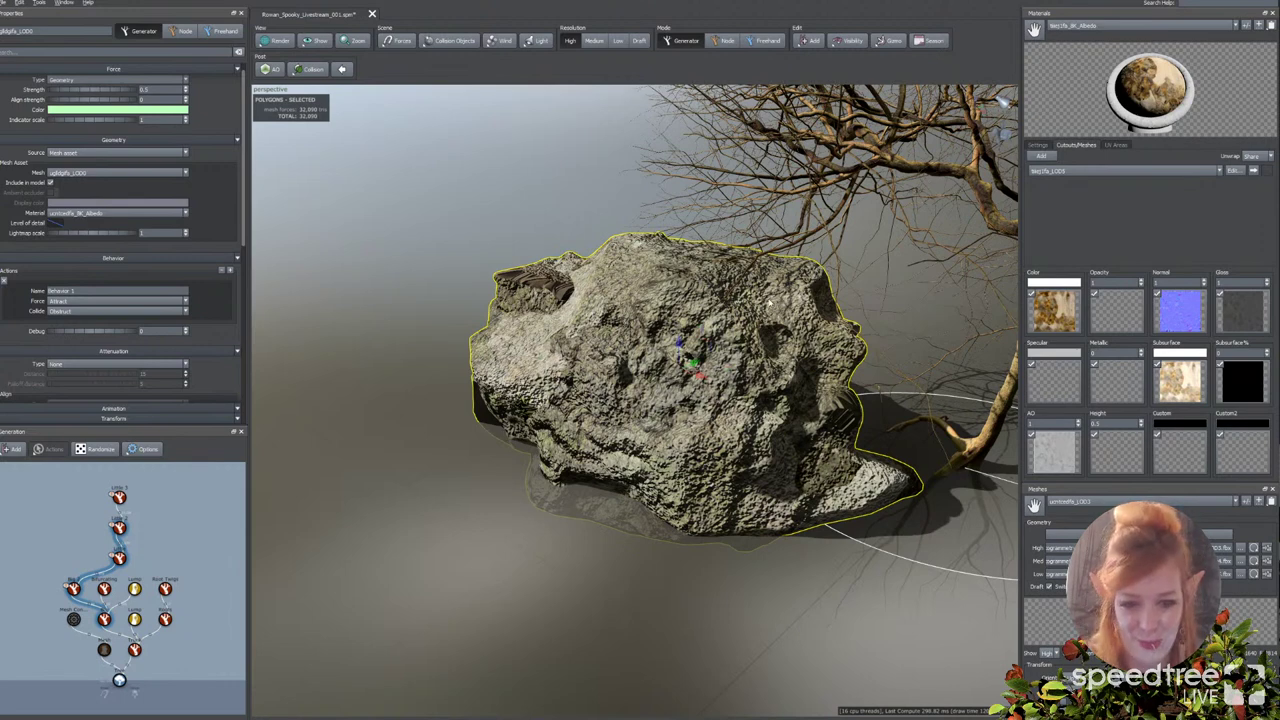
pyautogui.click(727, 323)
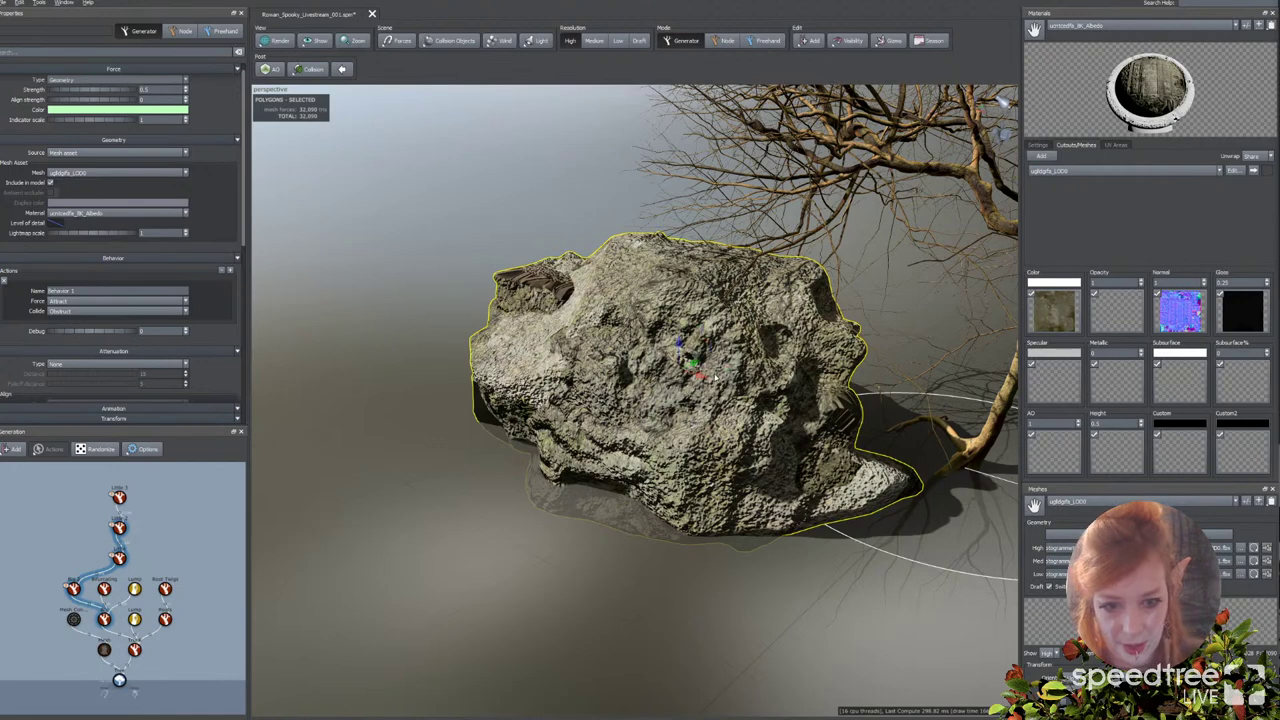
pyautogui.moveTo(694, 363); pyautogui.dragTo(719, 390)
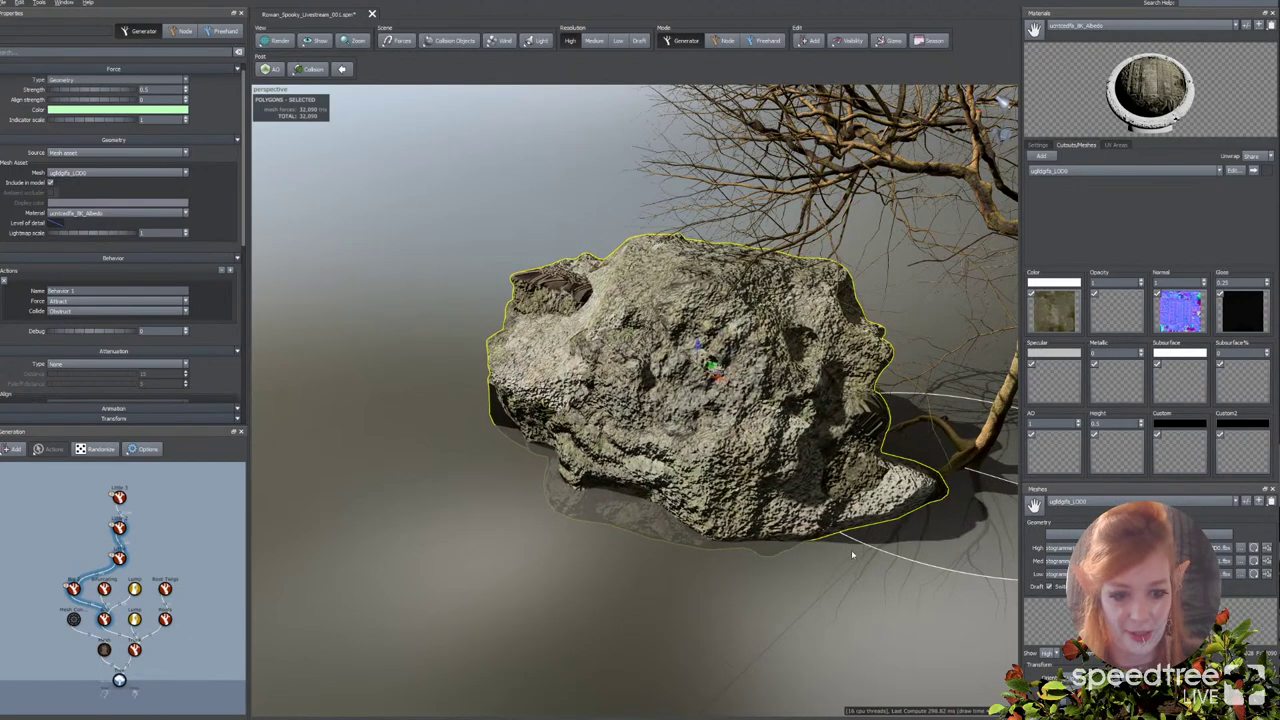
pyautogui.moveTo(853, 555); pyautogui.dragTo(837, 546)
pyautogui.moveTo(876, 344); pyautogui.dragTo(708, 425)
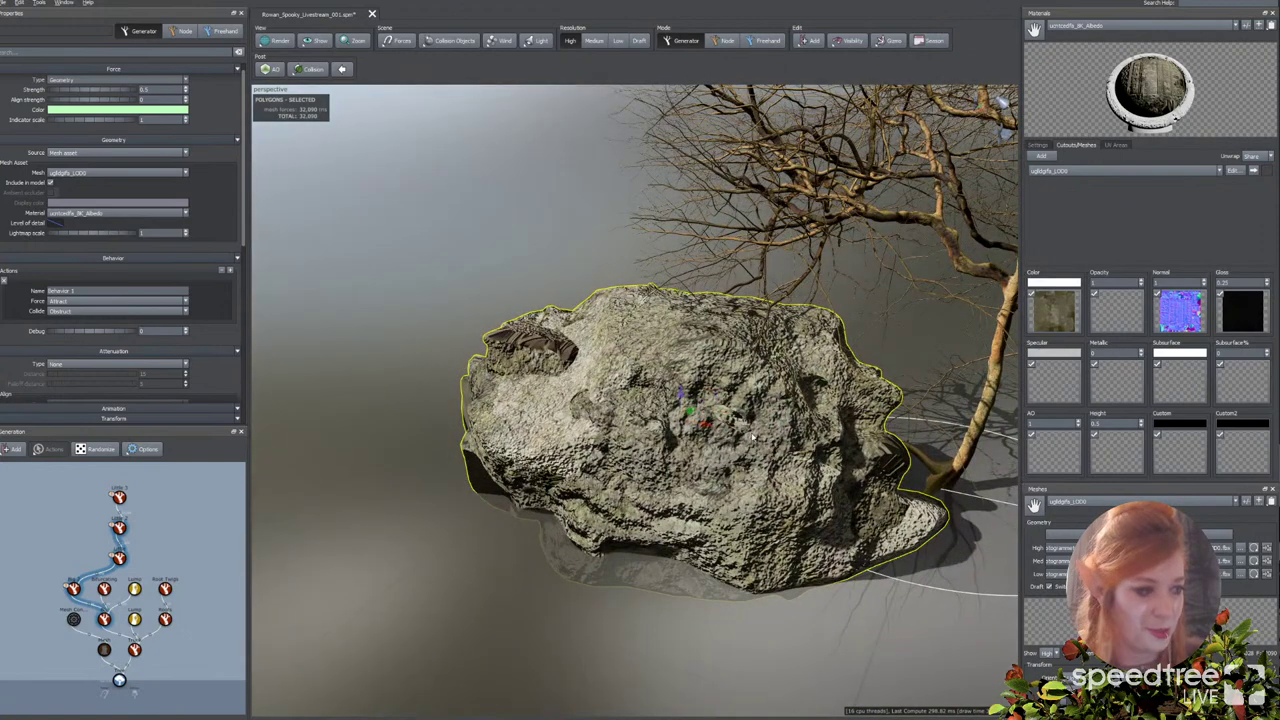
# Step: Move the rock up against the base of the trunk and deselect it
pyautogui.moveTo(585, 234); pyautogui.dragTo(589, 277)
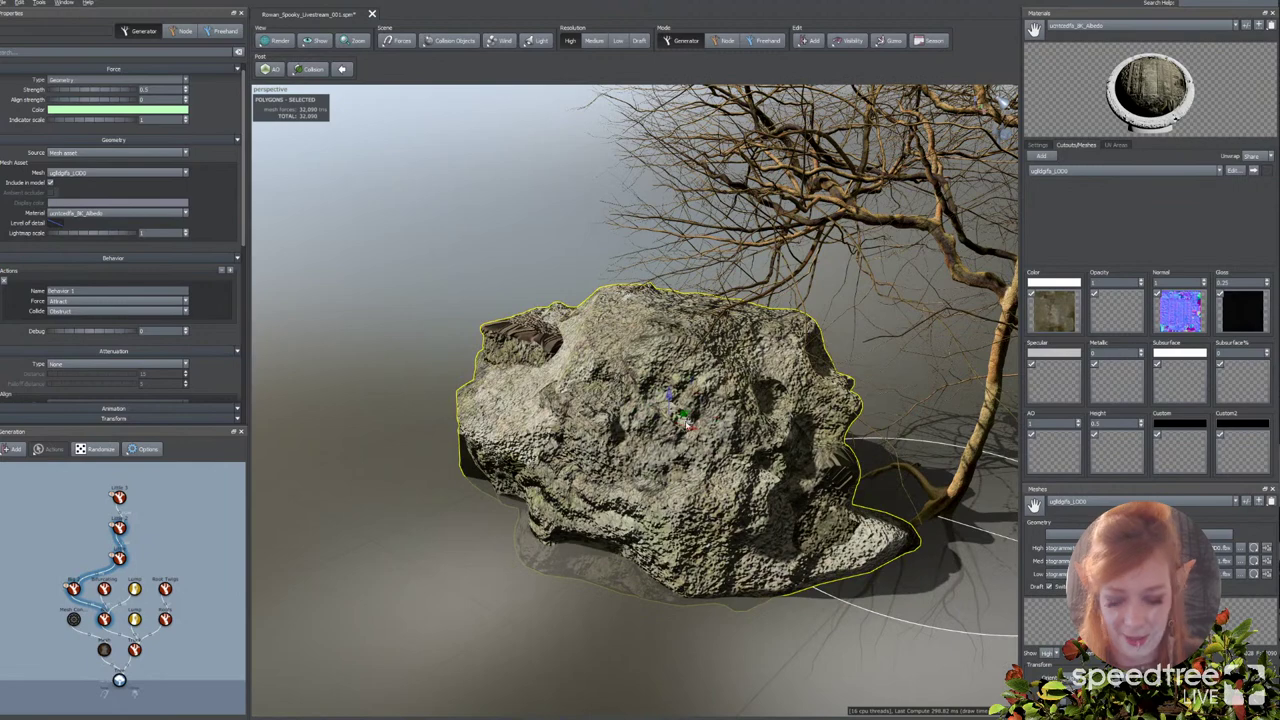
pyautogui.press('space')
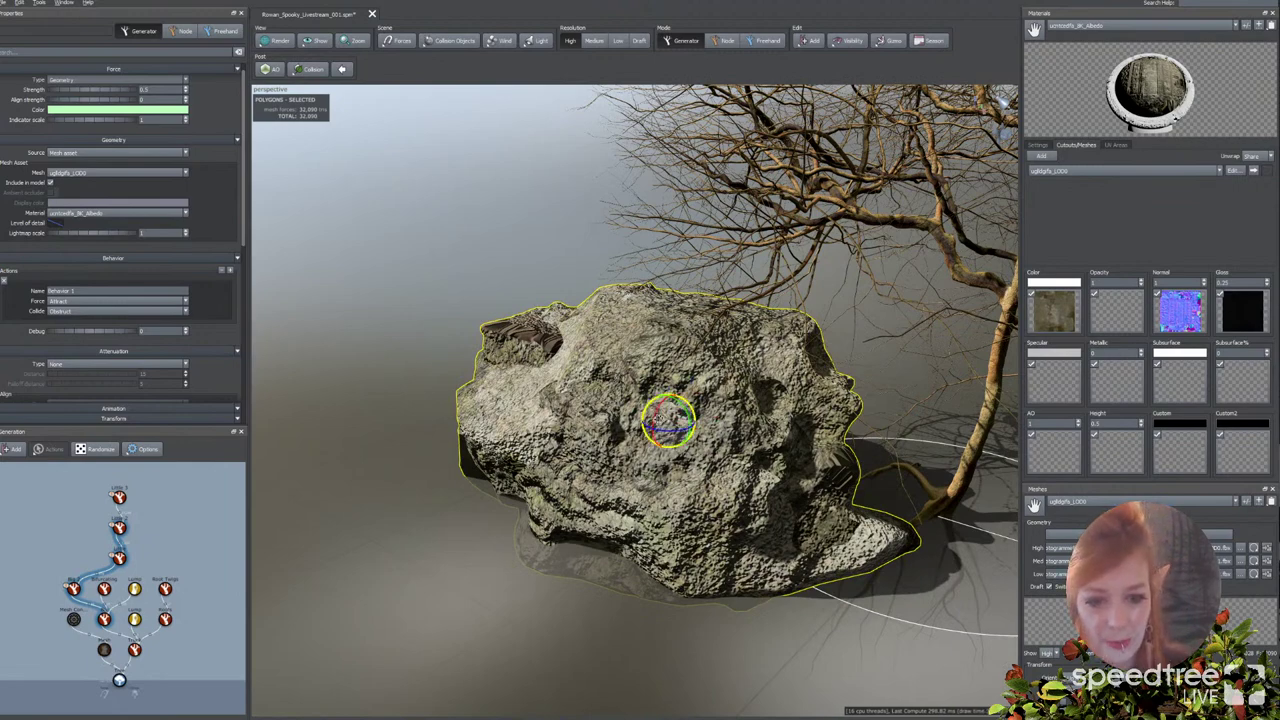
pyautogui.moveTo(668, 431); pyautogui.dragTo(876, 538)
pyautogui.moveTo(846, 684); pyautogui.dragTo(548, 475)
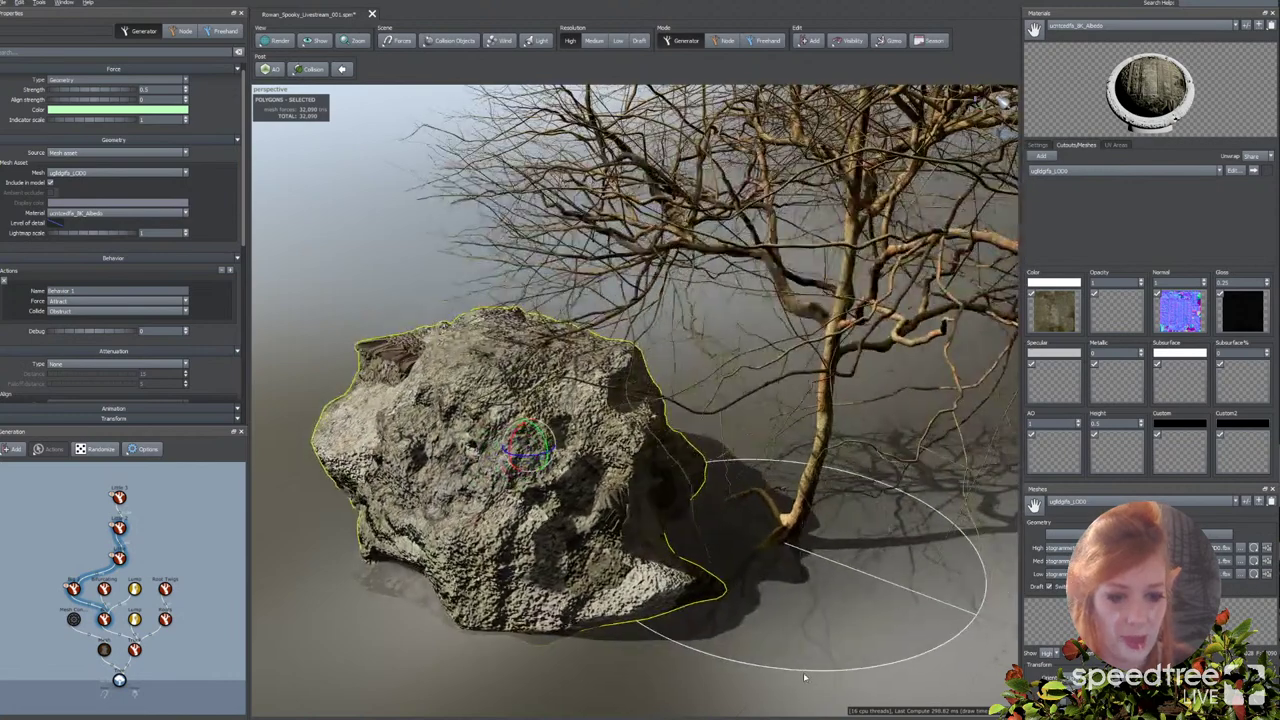
pyautogui.press('space')
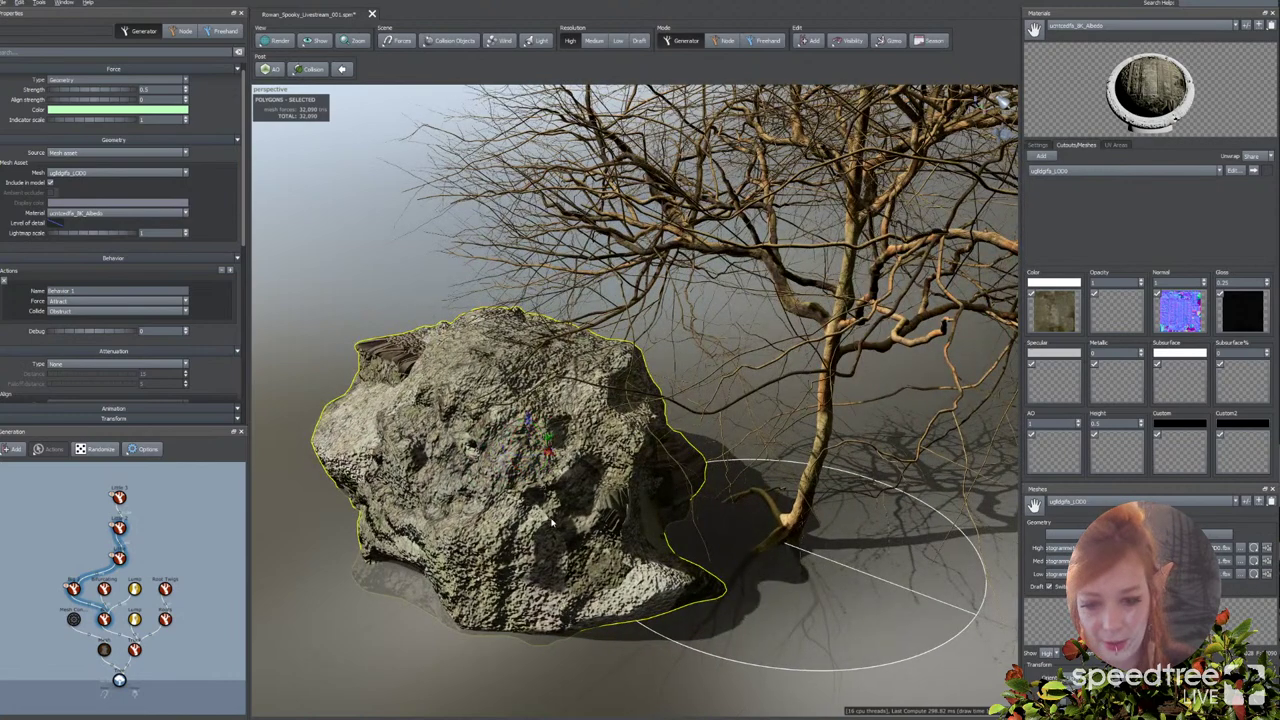
pyautogui.moveTo(549, 438); pyautogui.dragTo(592, 424)
pyautogui.click(579, 648)
pyautogui.moveTo(580, 651); pyautogui.dragTo(609, 651)
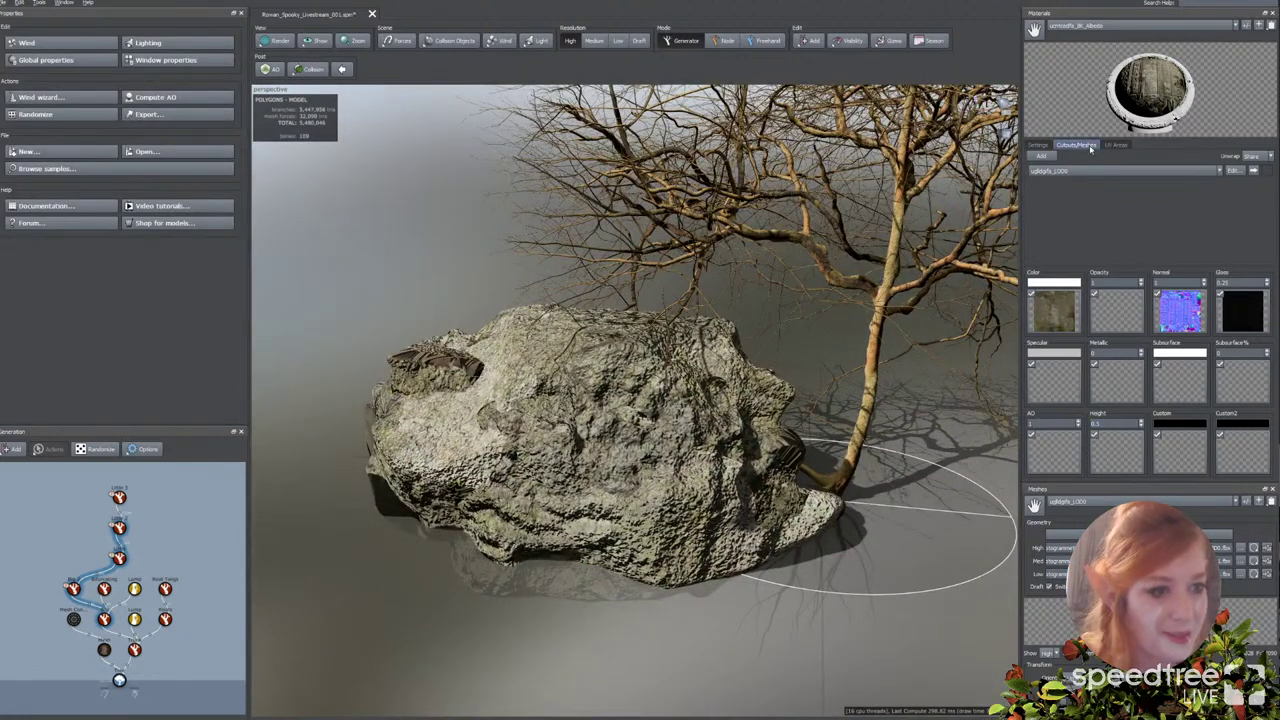
# Step: Assign the uontcedfa_LOD3 mesh to the uontcedfa_8K_Albedo 2 material
pyautogui.click(1073, 24)
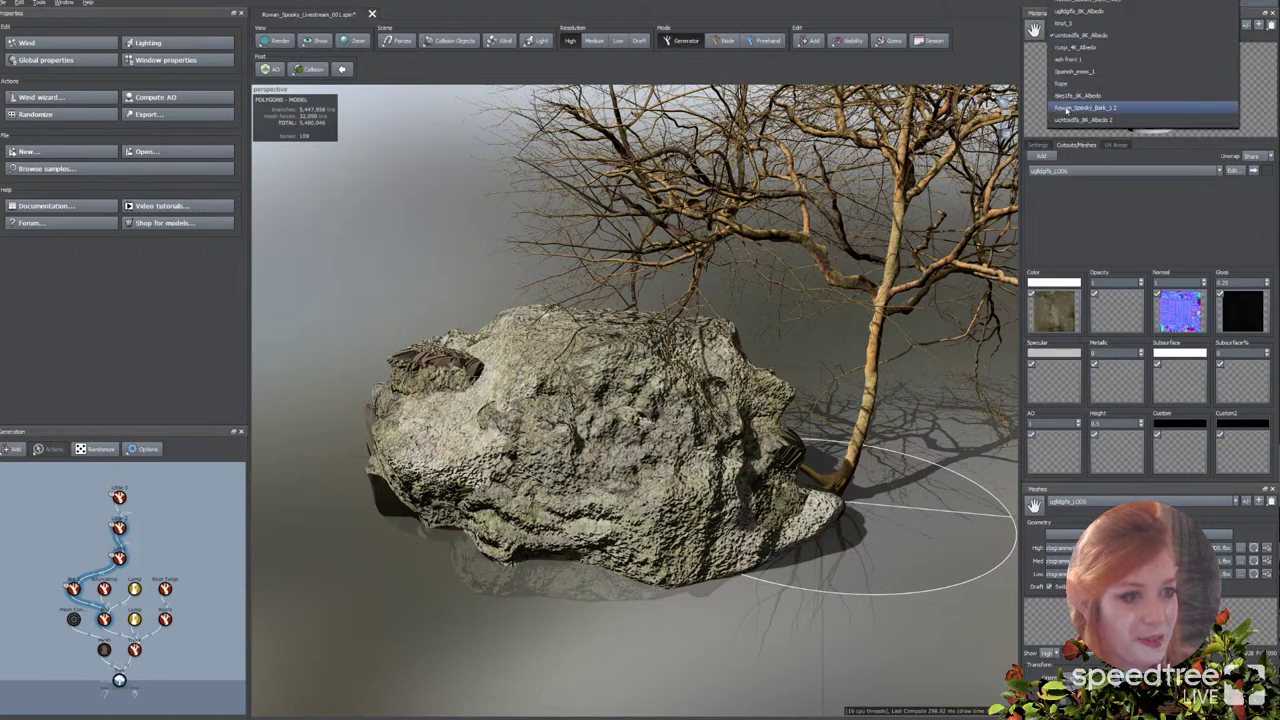
pyautogui.click(1085, 119)
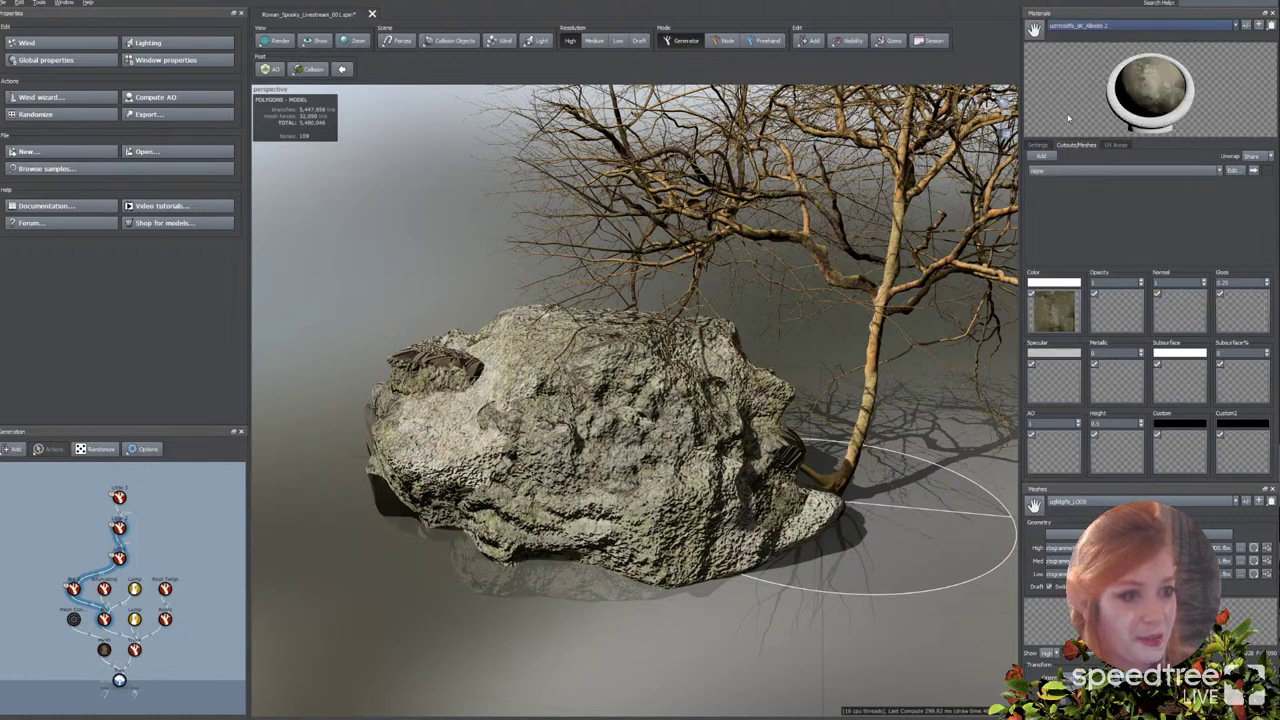
pyautogui.click(1050, 170)
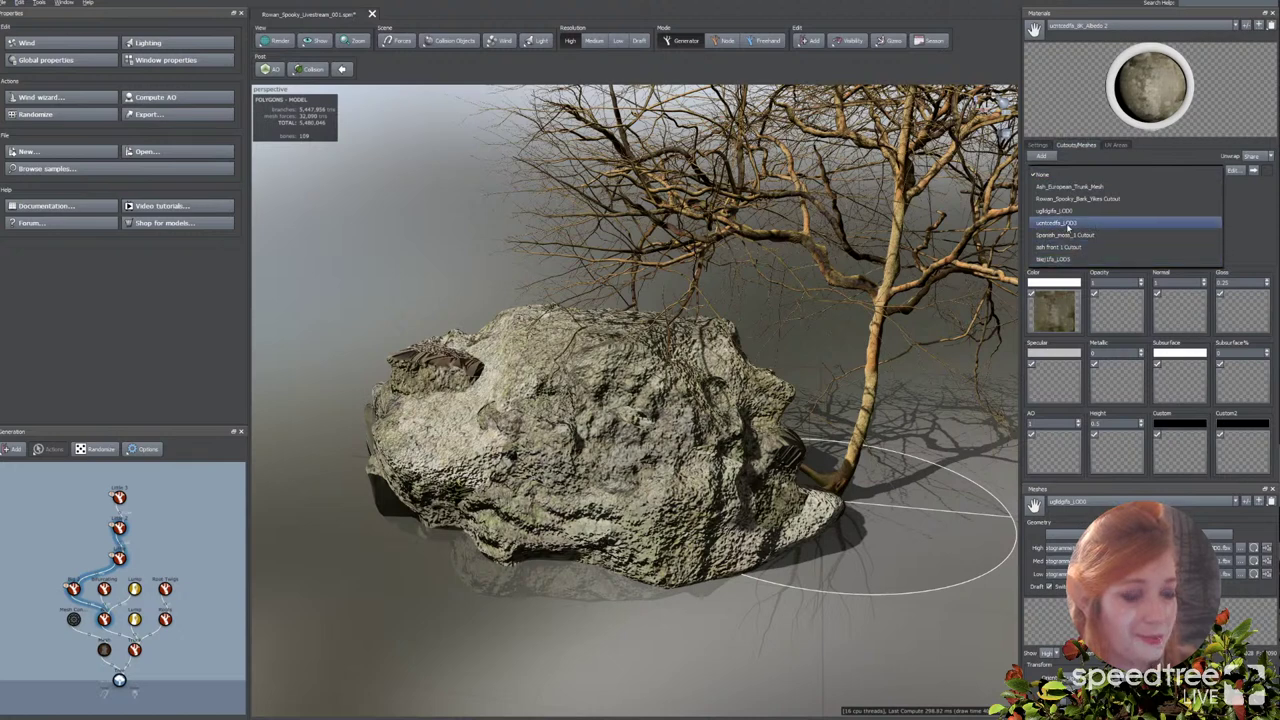
pyautogui.click(1068, 227)
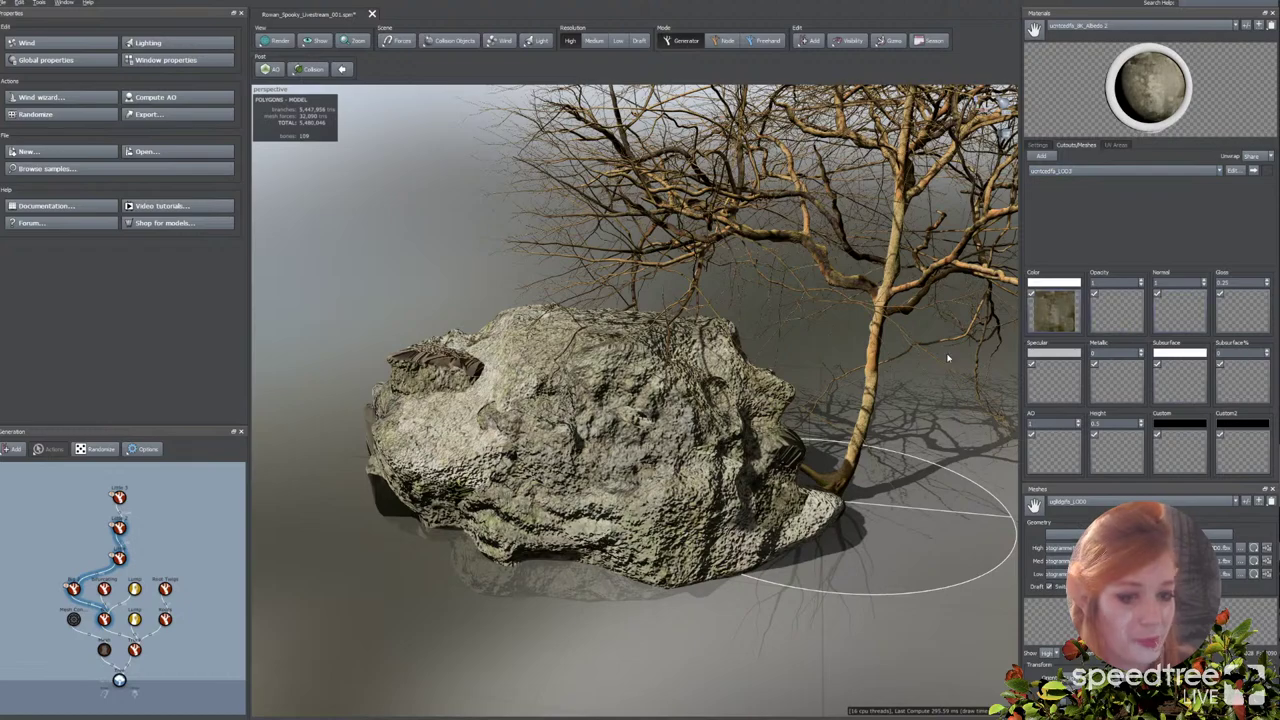
pyautogui.moveTo(948, 358); pyautogui.dragTo(681, 456)
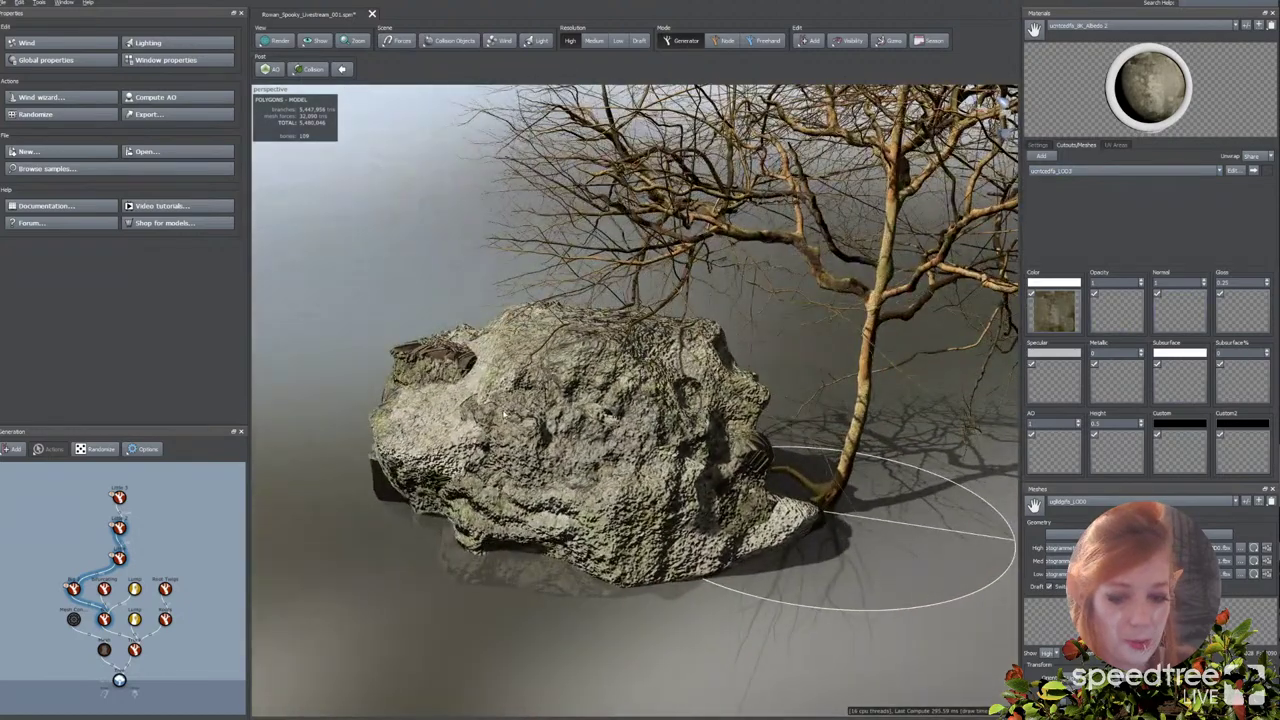
# Step: Select the individual trunk node and raise it above the ground beside the rock
pyautogui.click(846, 447)
pyautogui.press('space')
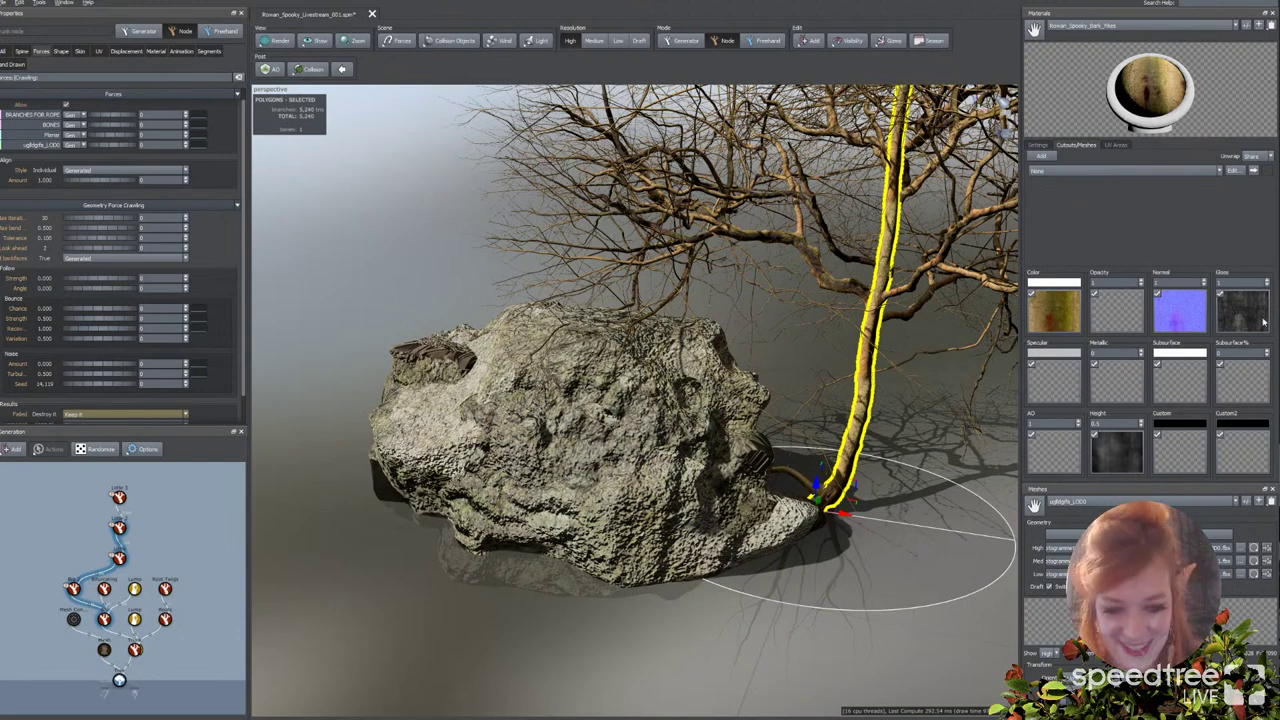
pyautogui.moveTo(422, 324); pyautogui.dragTo(516, 347)
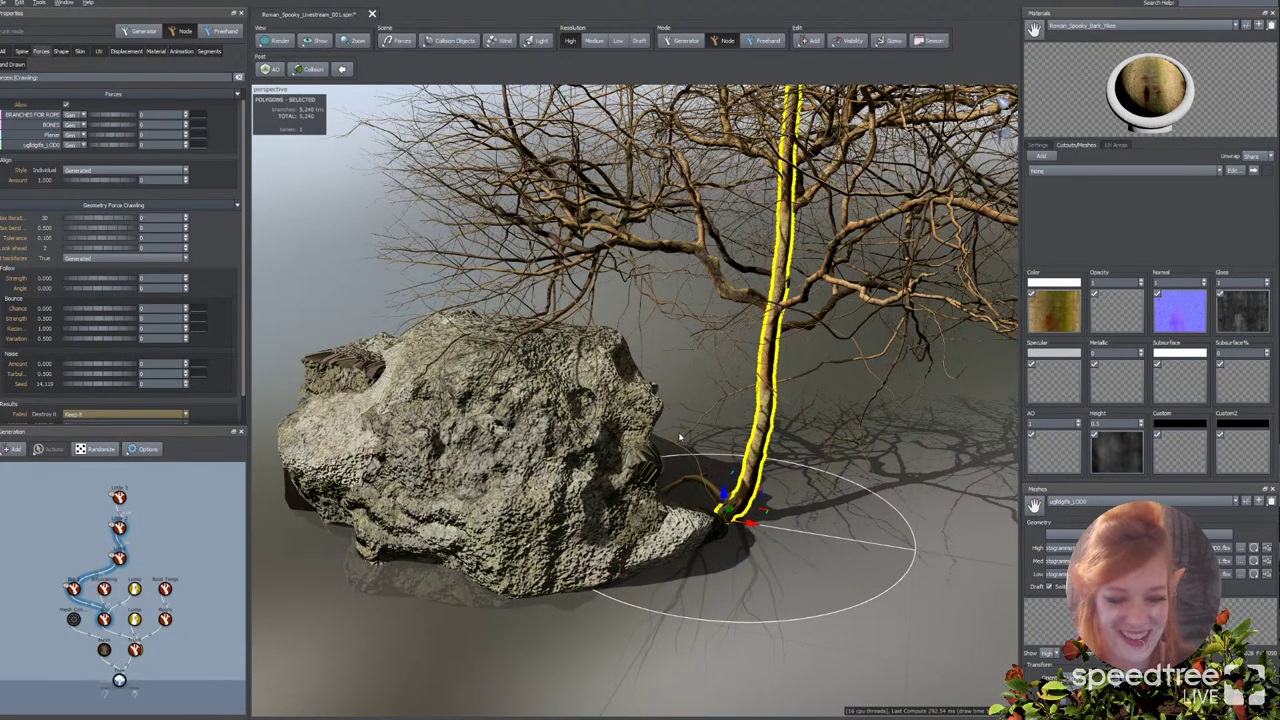
pyautogui.moveTo(779, 511); pyautogui.dragTo(866, 503)
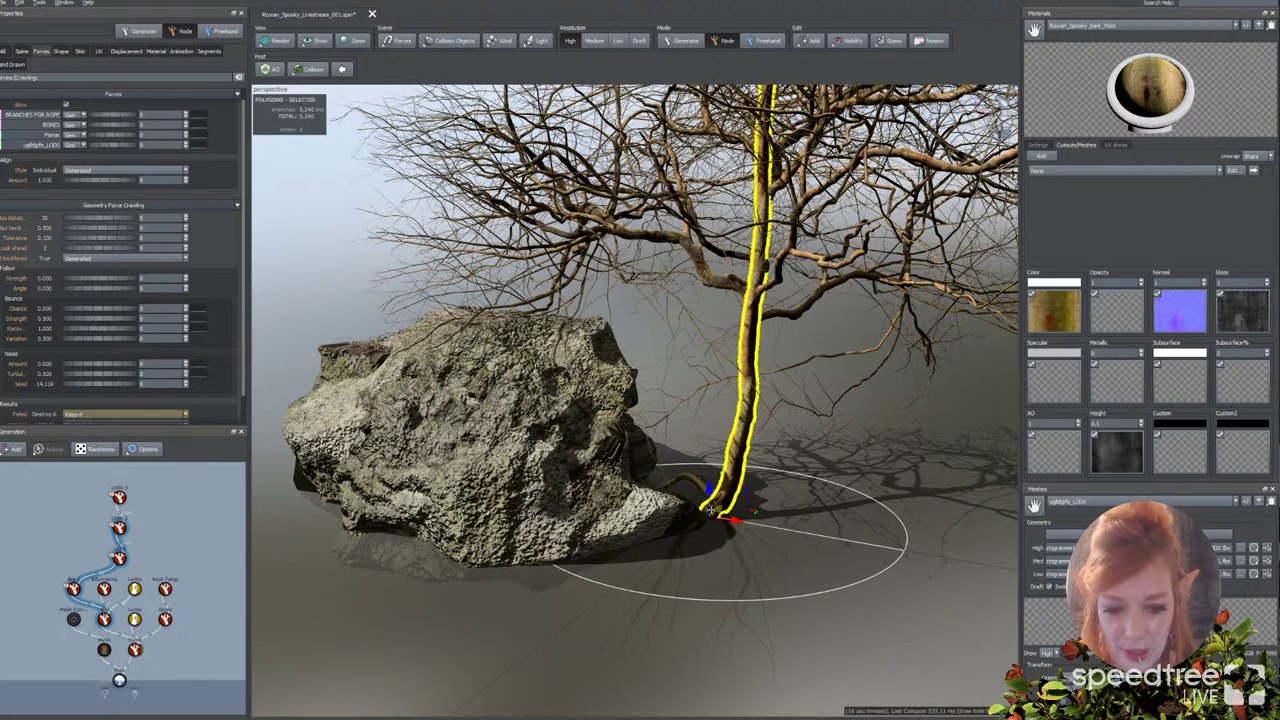
pyautogui.moveTo(877, 565); pyautogui.dragTo(829, 510)
pyautogui.click(943, 493)
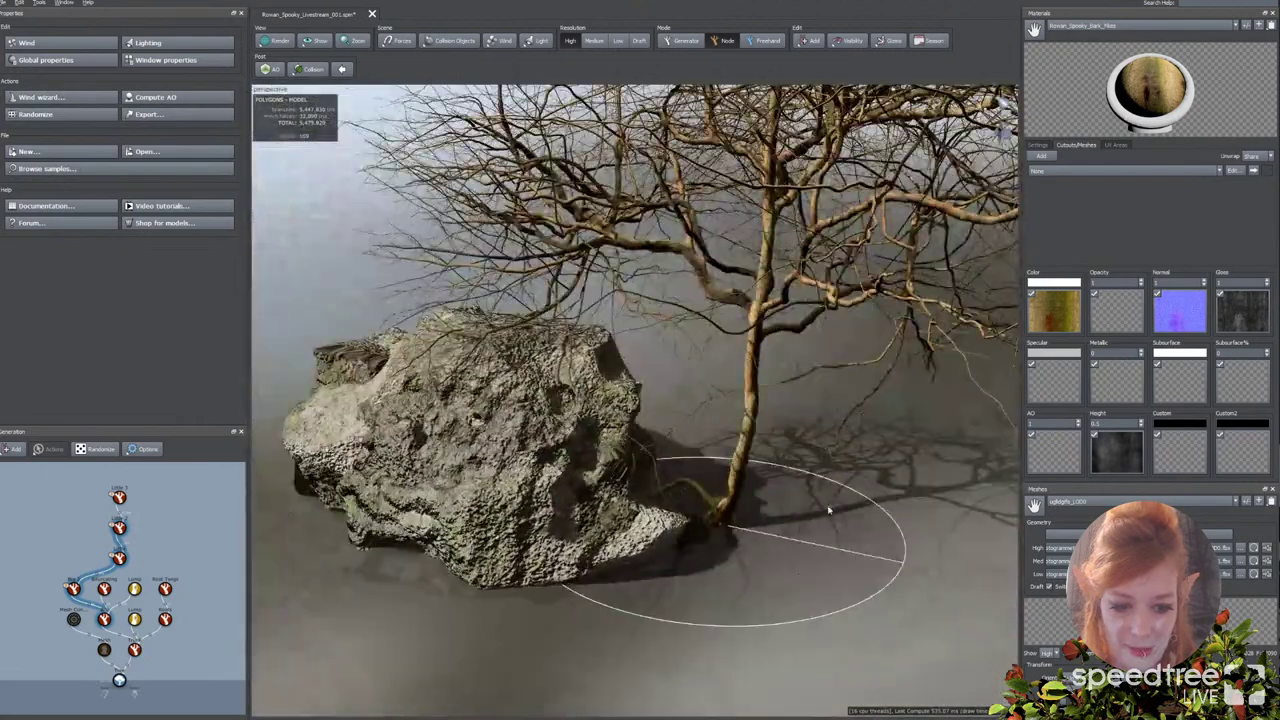
pyautogui.click(736, 503)
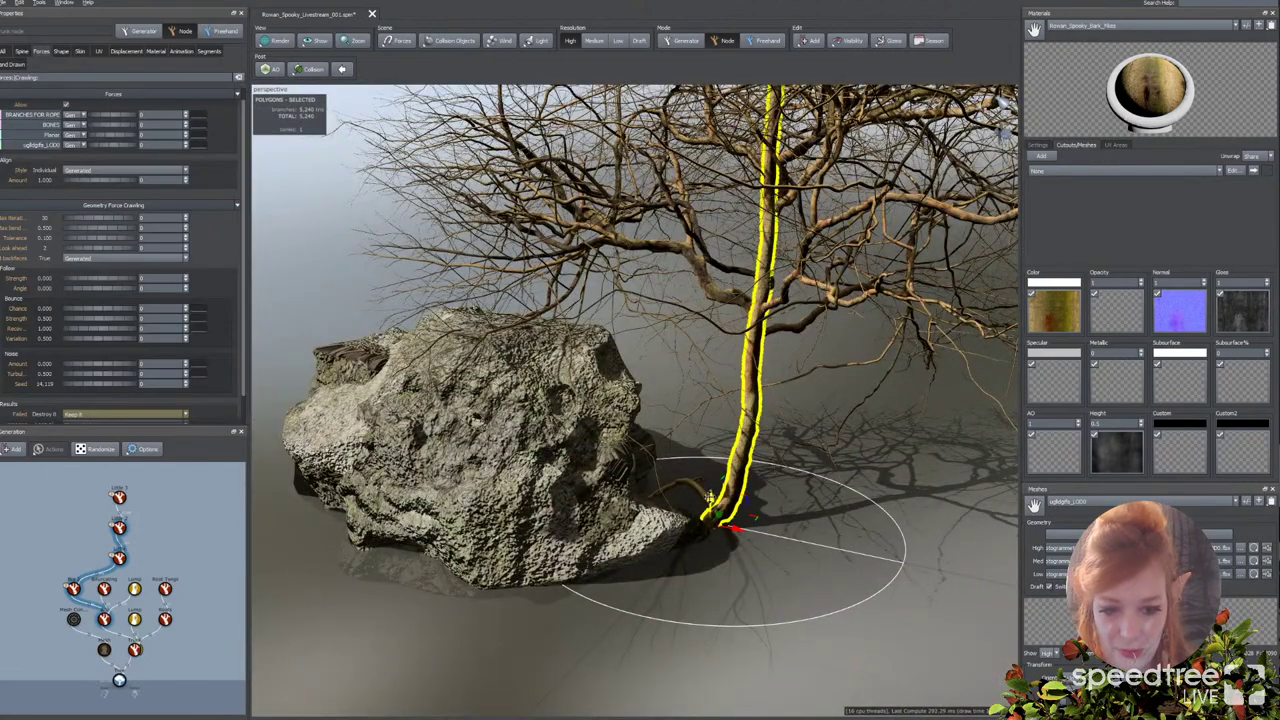
pyautogui.moveTo(710, 481); pyautogui.dragTo(720, 349)
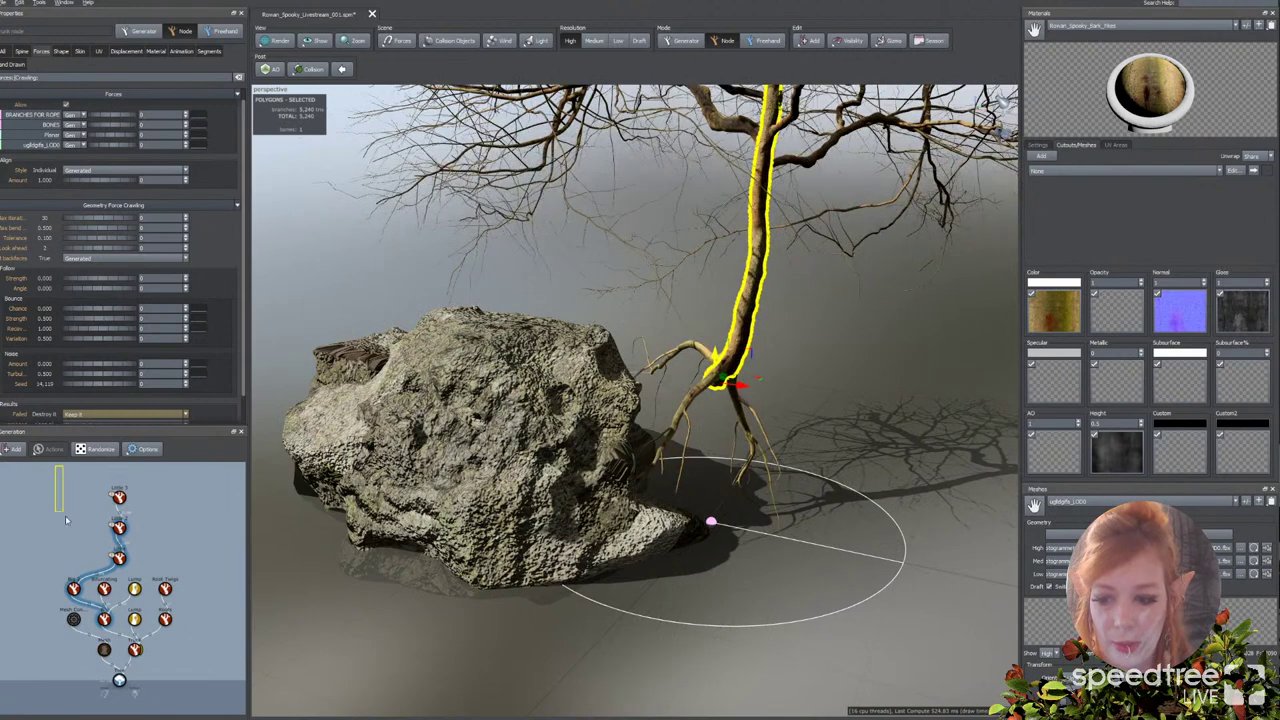
# Step: Hide all branch, root and mesh generators except the trunk, including the mesh container
pyautogui.moveTo(65, 515); pyautogui.dragTo(186, 623)
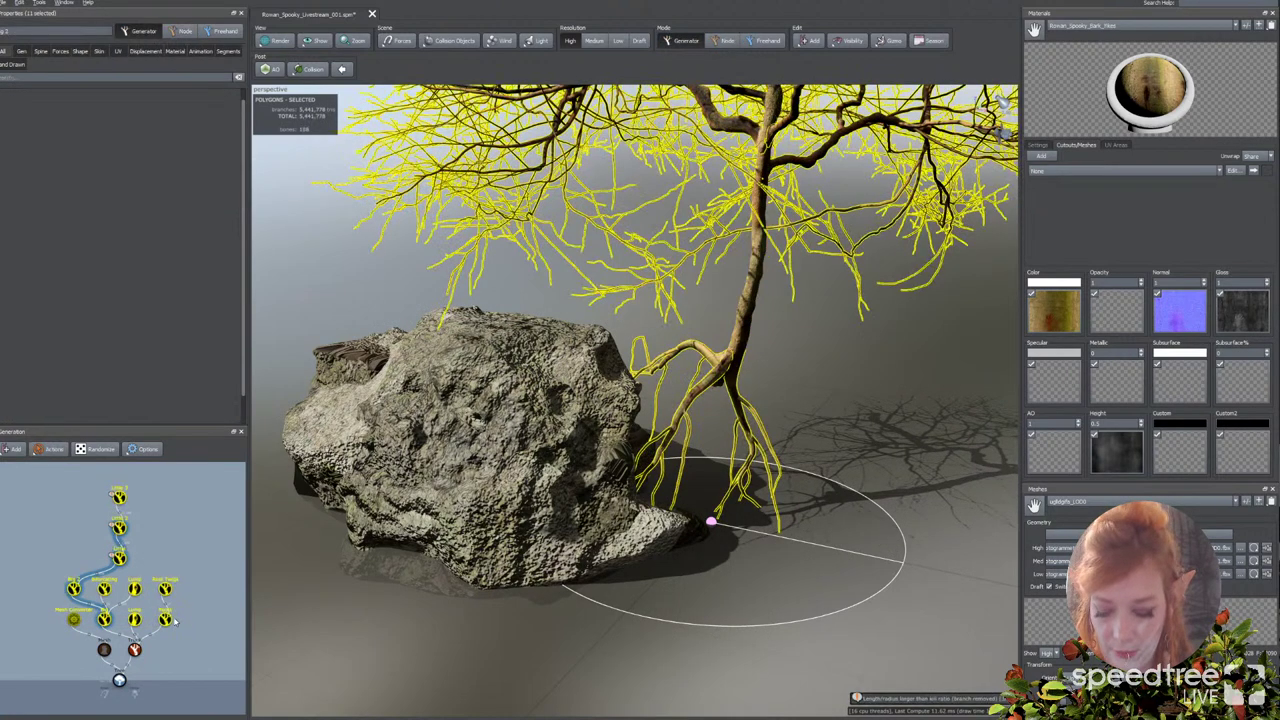
pyautogui.press('h')
pyautogui.click(184, 563)
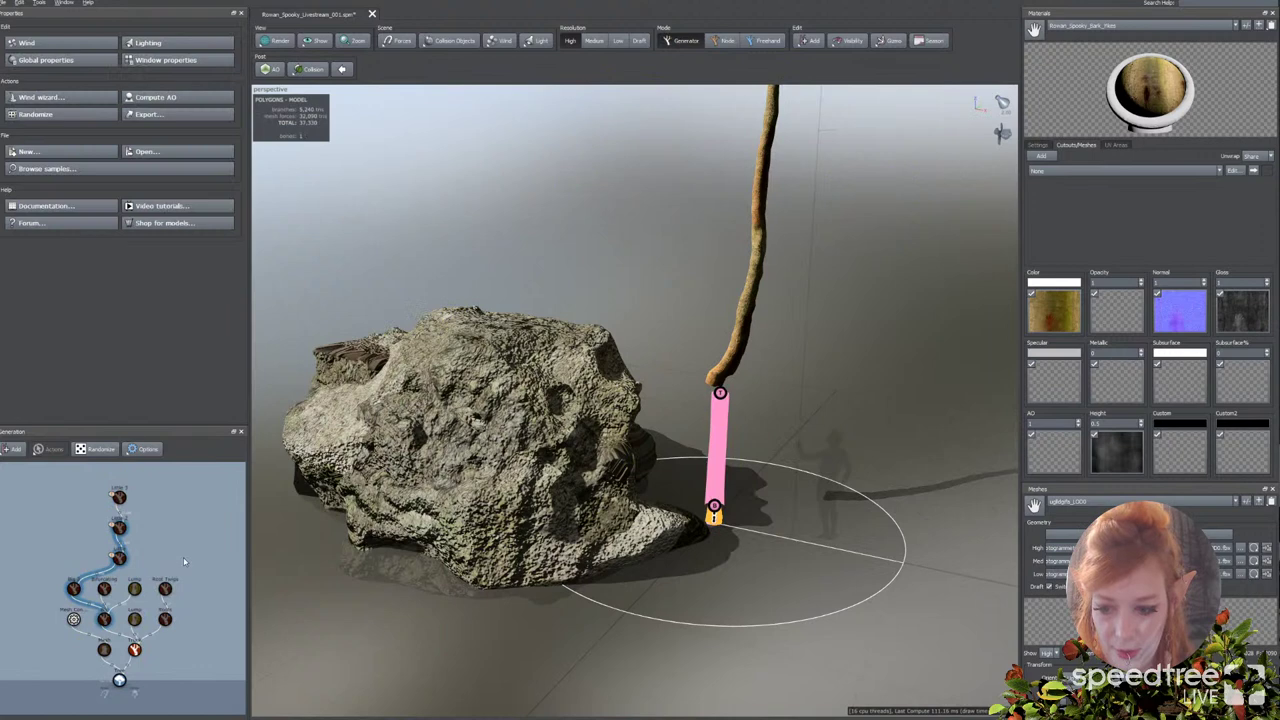
pyautogui.click(74, 620)
pyautogui.press('h')
pyautogui.click(309, 514)
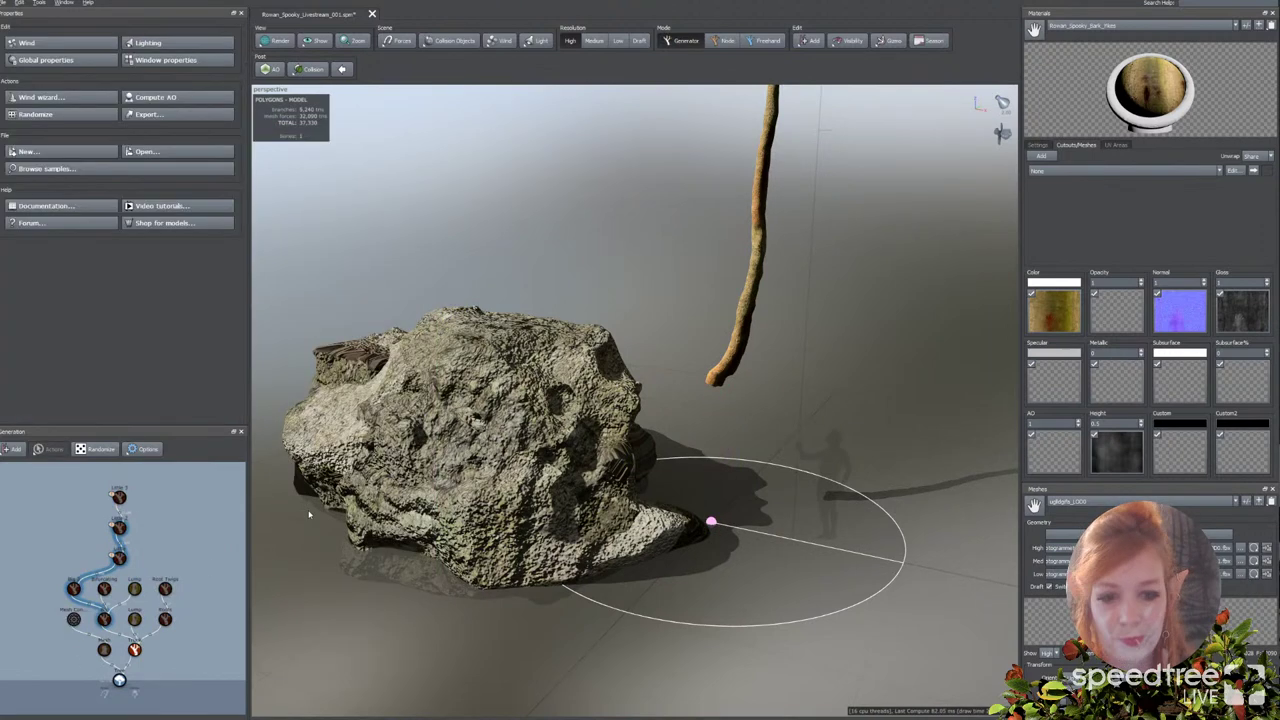
# Step: Move the trunk node sideways so that its base rests on top of the rock
pyautogui.click(716, 380)
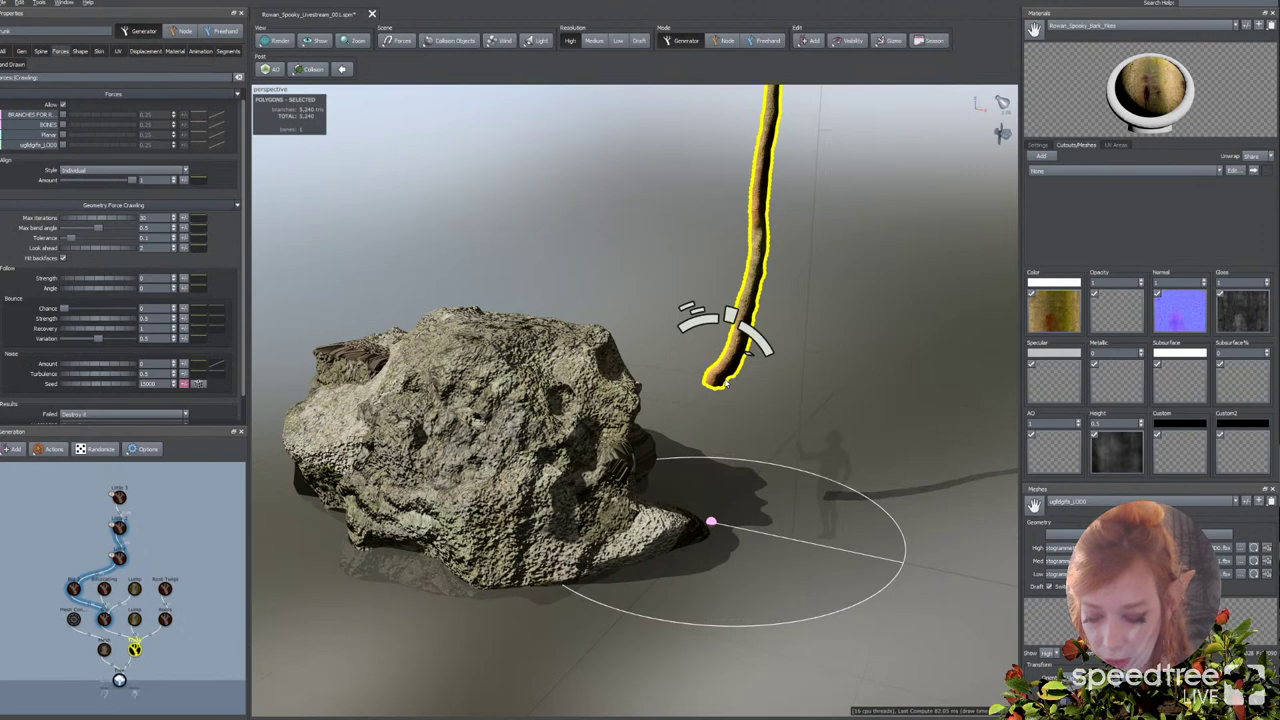
pyautogui.doubleClick(727, 384)
pyautogui.moveTo(739, 386); pyautogui.dragTo(620, 371)
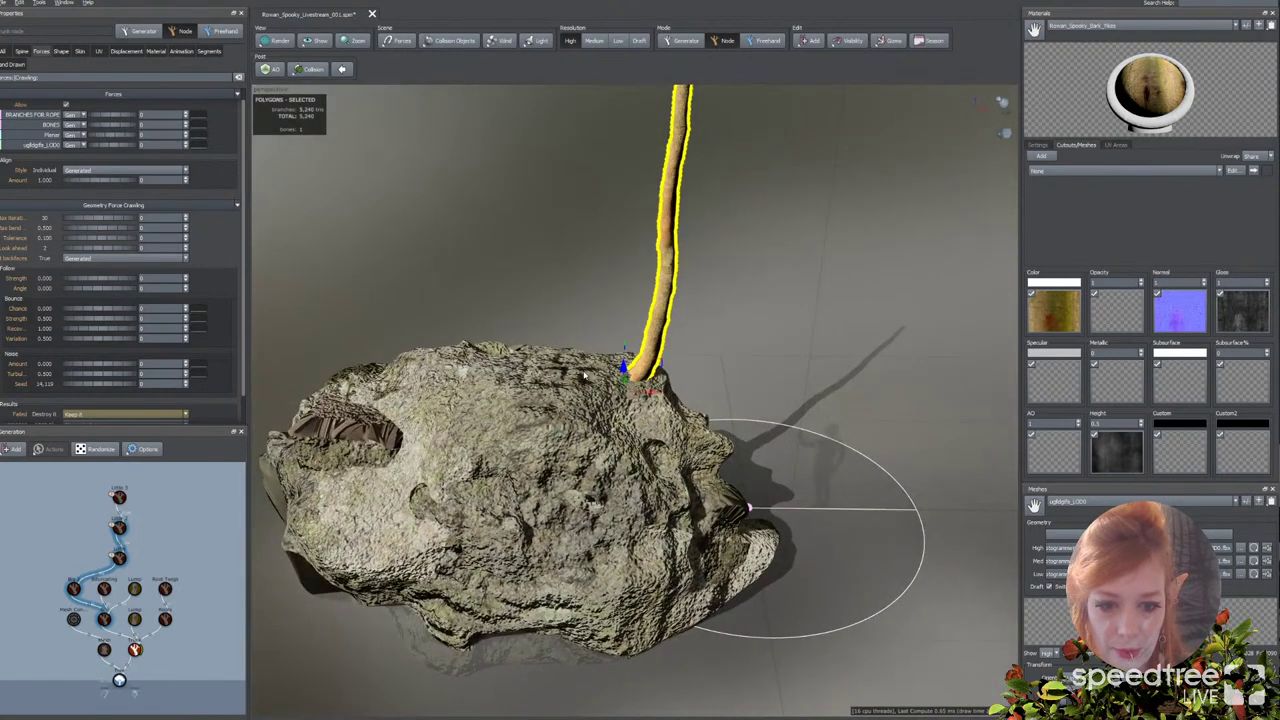
pyautogui.click(699, 372)
pyautogui.scroll(3, 699, 372)
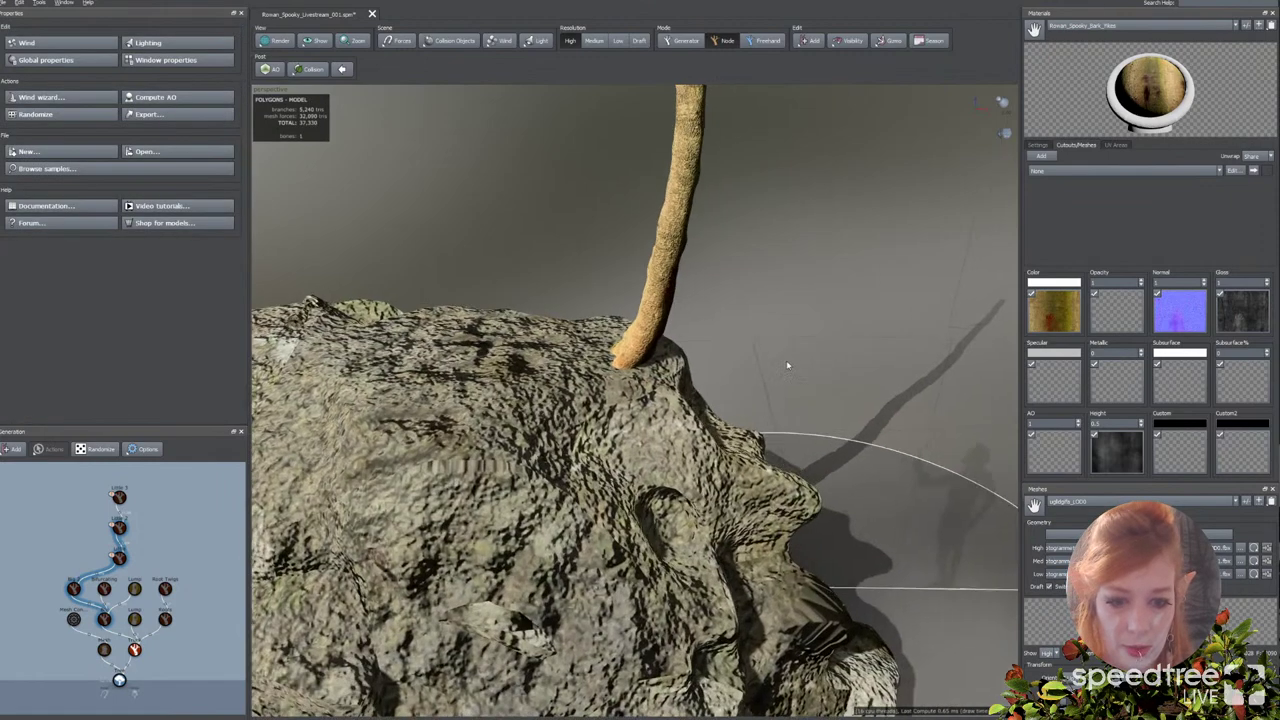
pyautogui.moveTo(786, 360)
pyautogui.mouseDown()
pyautogui.moveTo(660, 389)
pyautogui.moveTo(706, 362)
pyautogui.moveTo(694, 360)
pyautogui.moveTo(707, 329)
pyautogui.mouseUp()
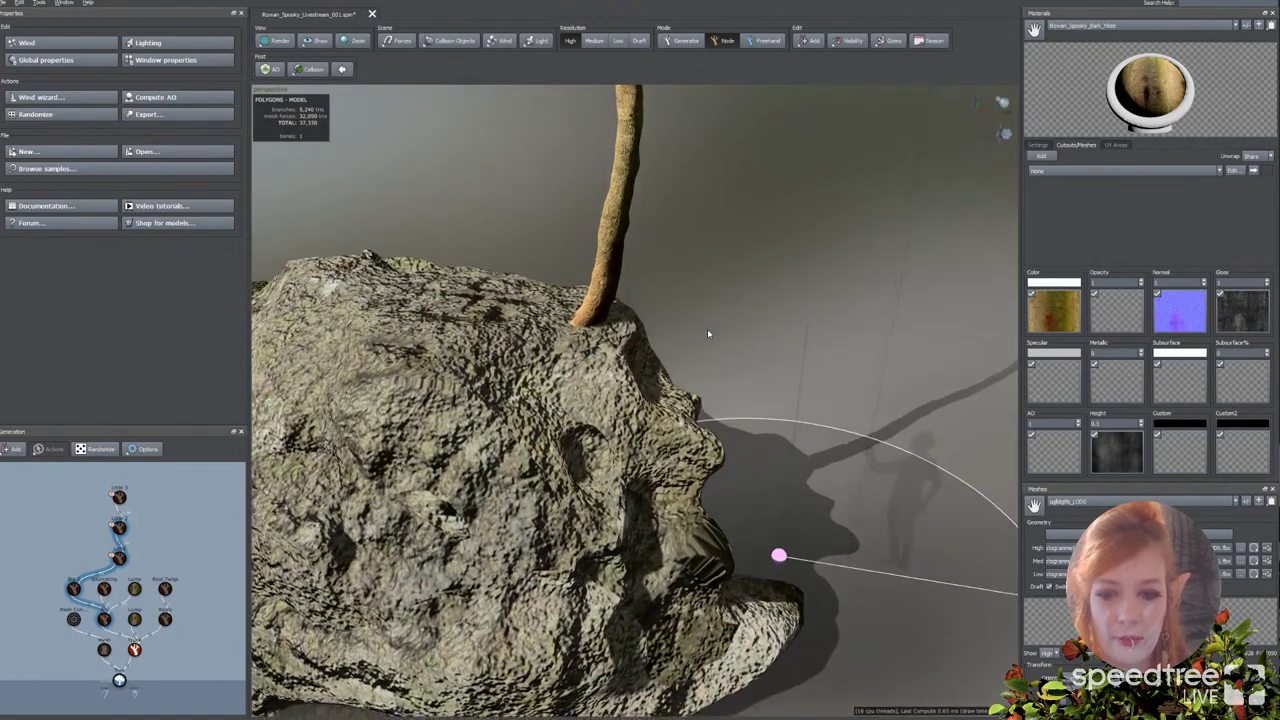
# Step: Unhide the branch, root and mesh generators and enable the rock's LOD0 mesh force on the roots
pyautogui.moveTo(68, 504); pyautogui.dragTo(183, 634)
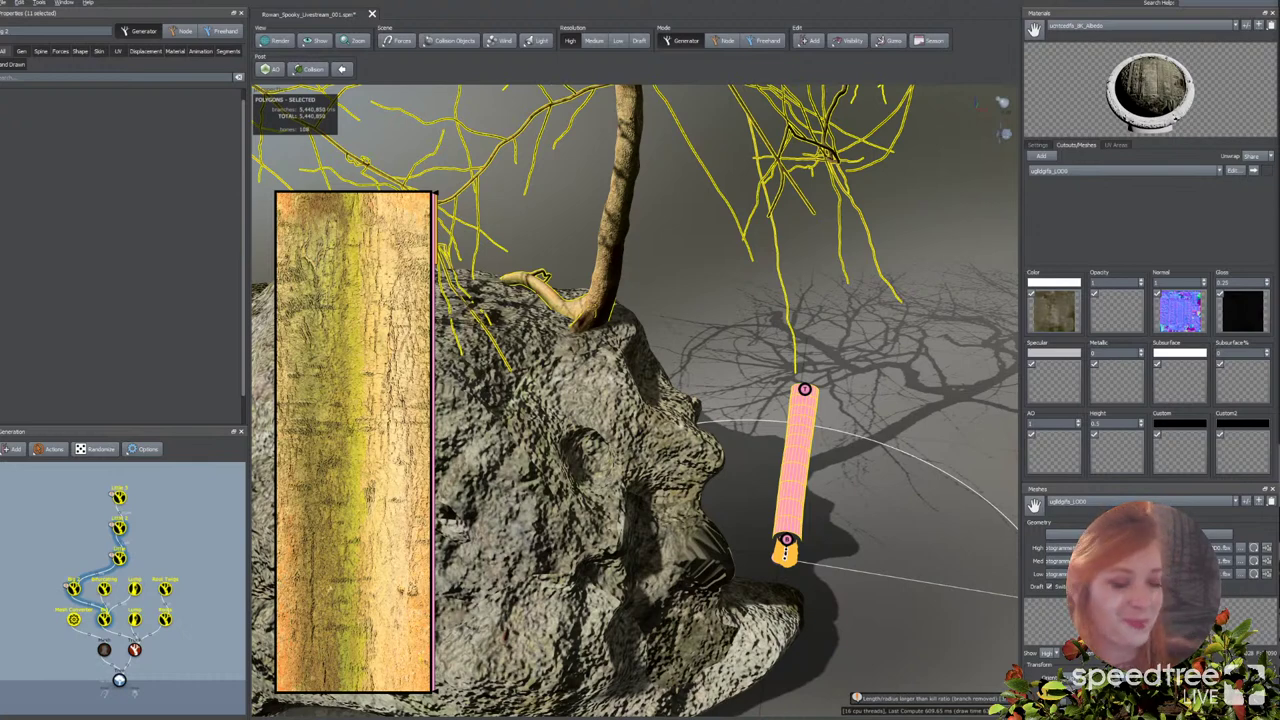
pyautogui.click(548, 300)
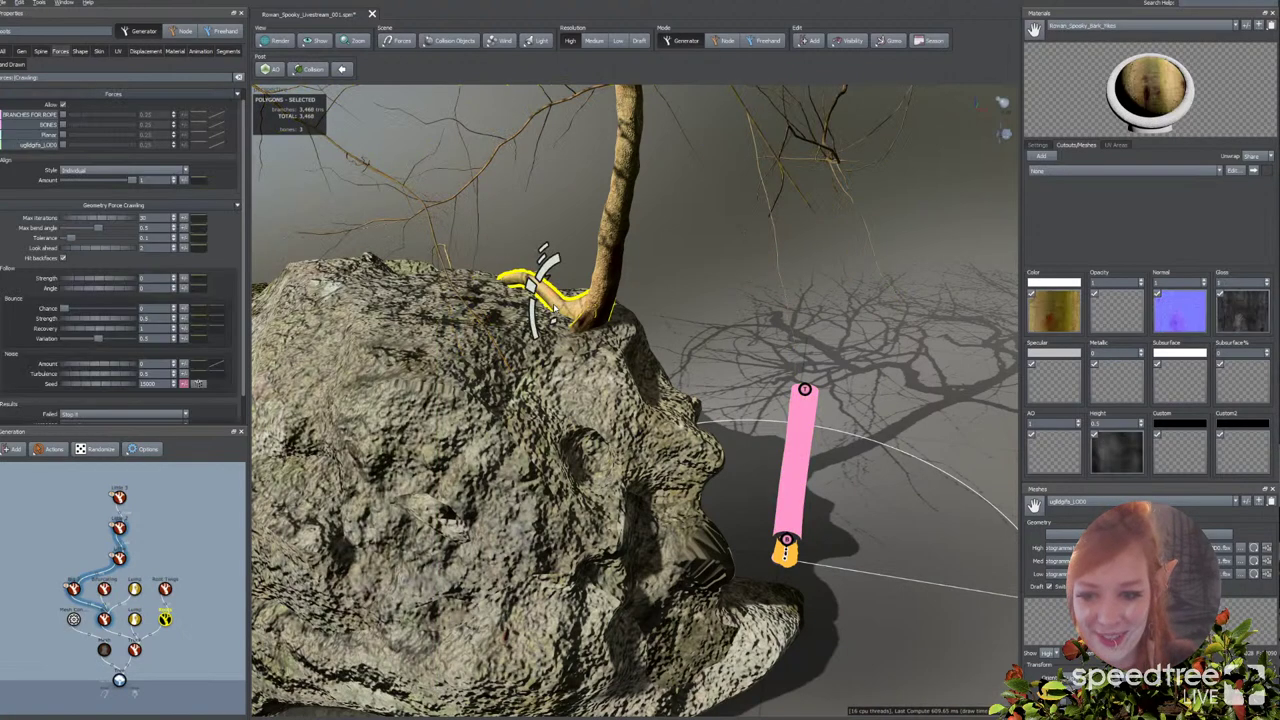
pyautogui.moveTo(666, 313); pyautogui.dragTo(677, 312)
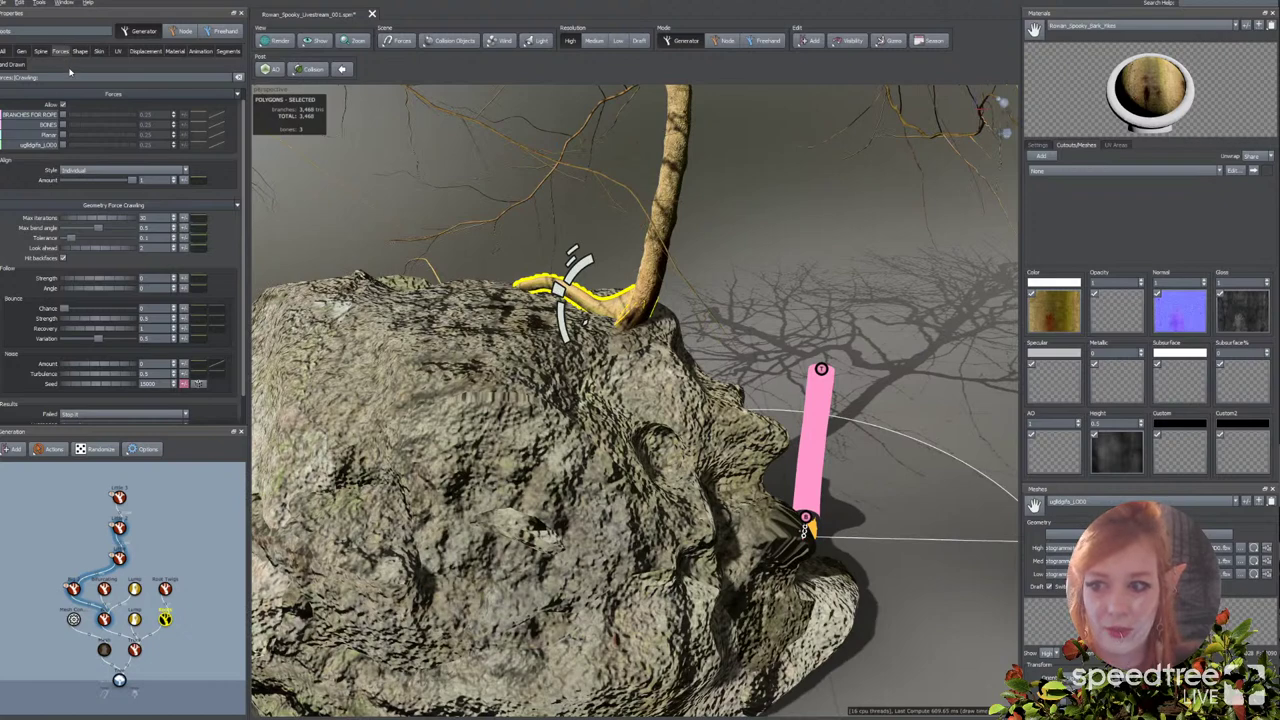
pyautogui.click(63, 145)
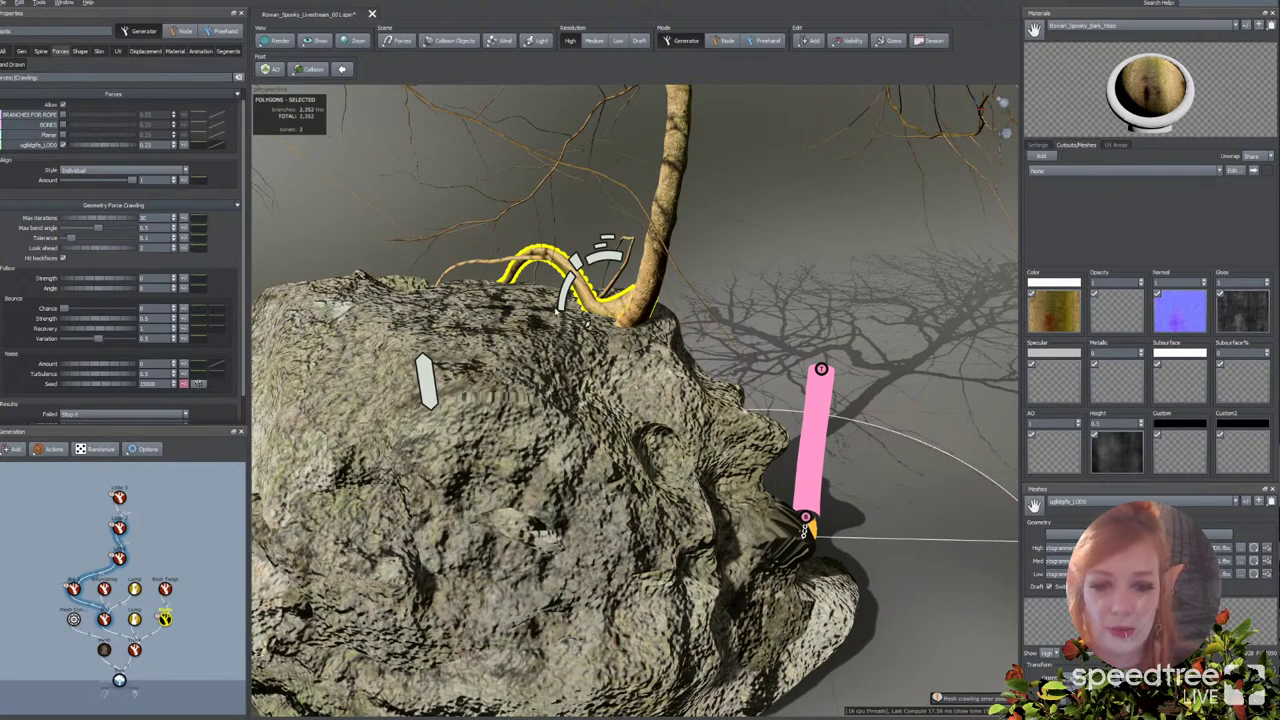
pyautogui.moveTo(594, 286); pyautogui.dragTo(568, 331, button='middle')
pyautogui.moveTo(568, 332); pyautogui.dragTo(569, 370)
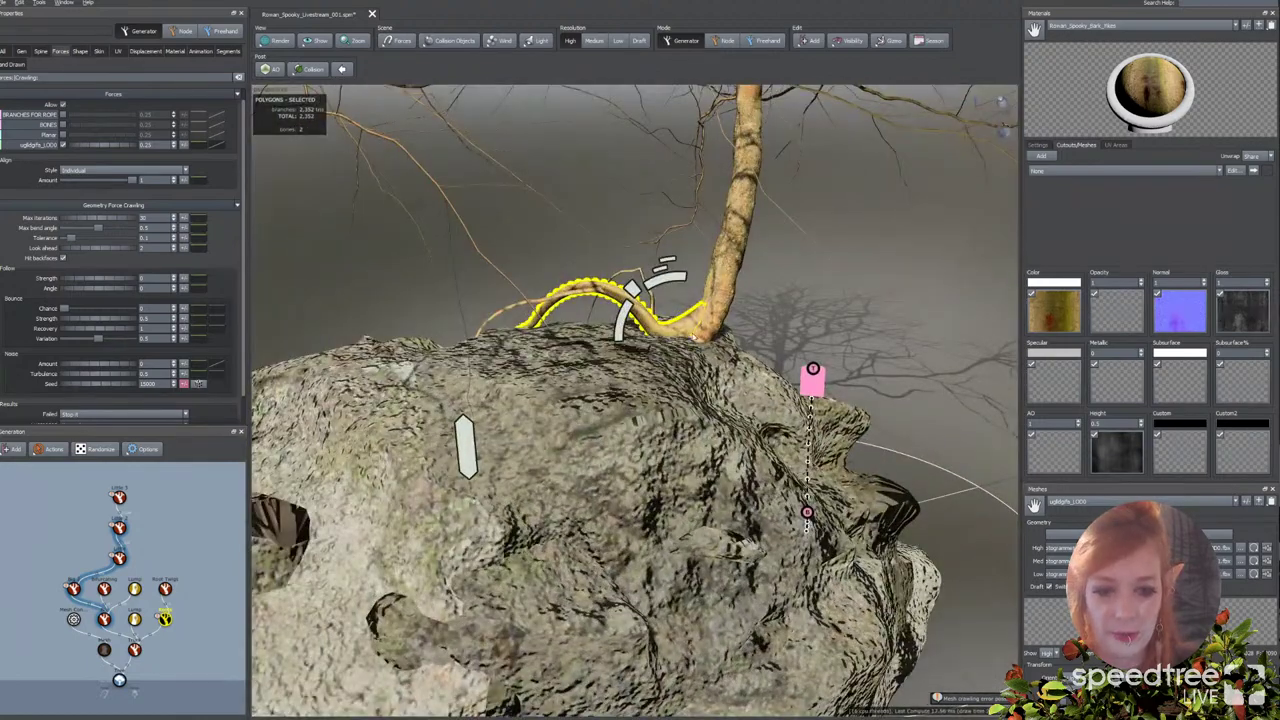
# Step: Reposition the individual trunk node slightly so that its base and root sit closer to the rock surface
pyautogui.click(706, 326)
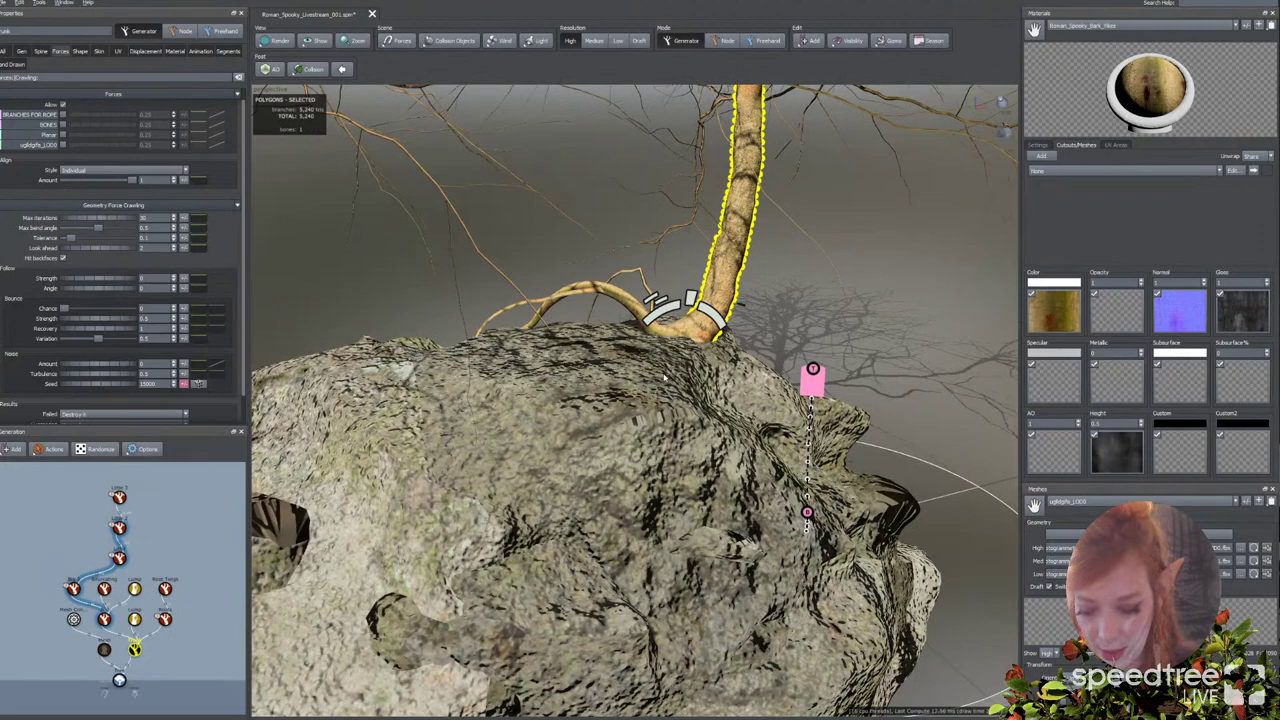
pyautogui.press('space')
pyautogui.click(768, 296)
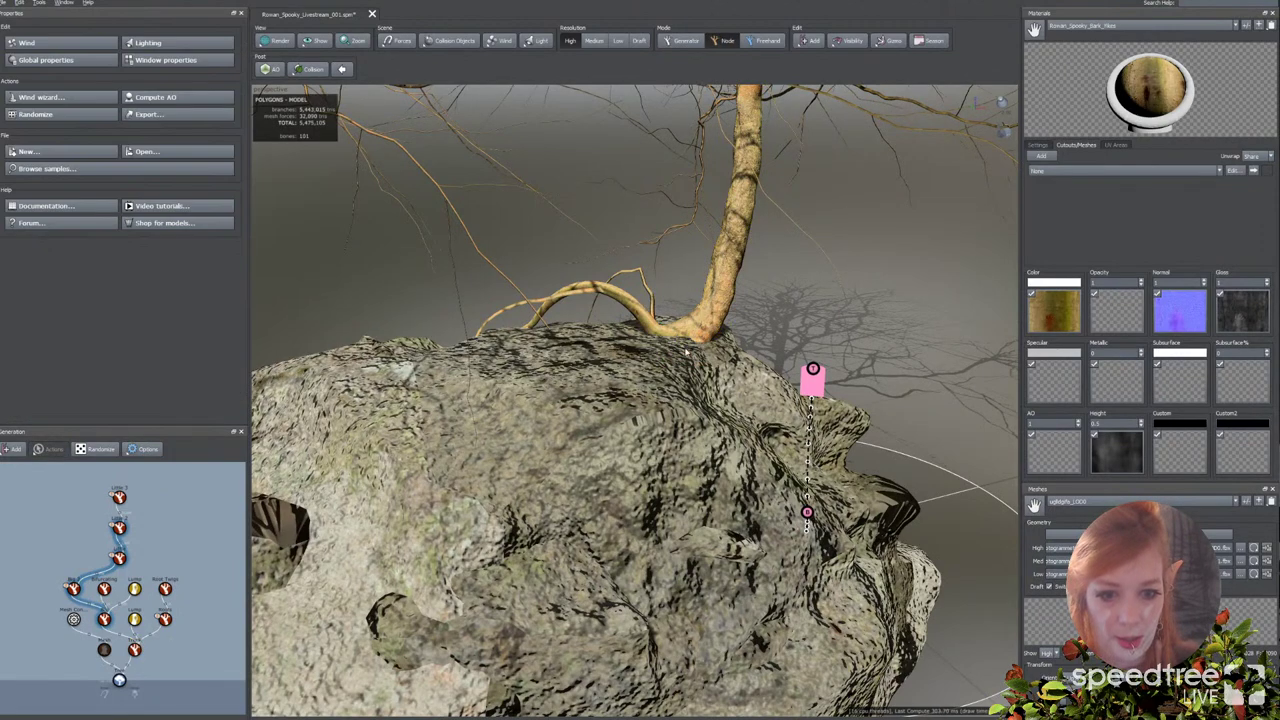
pyautogui.click(716, 314)
pyautogui.moveTo(678, 341); pyautogui.dragTo(681, 321)
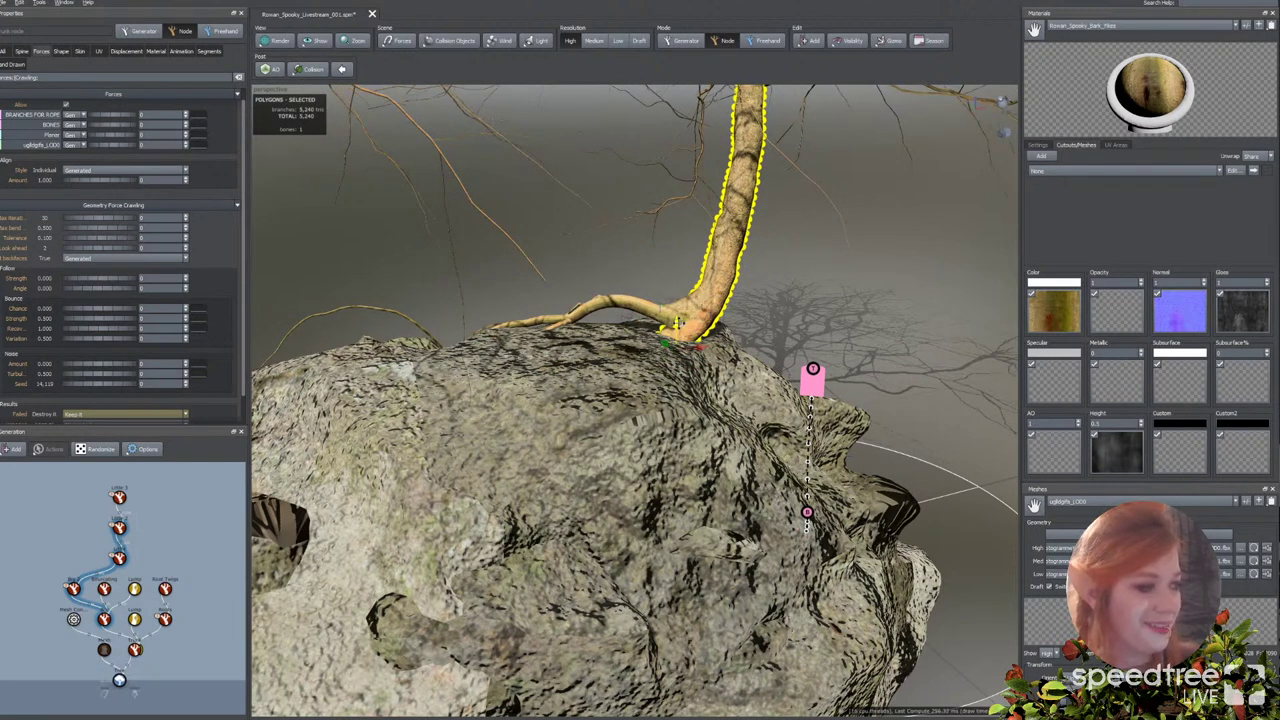
pyautogui.moveTo(770, 293); pyautogui.dragTo(734, 315)
# Step: Raise the last boundary of the roots generator so that more roots grow around the trunk base
pyautogui.click(591, 333)
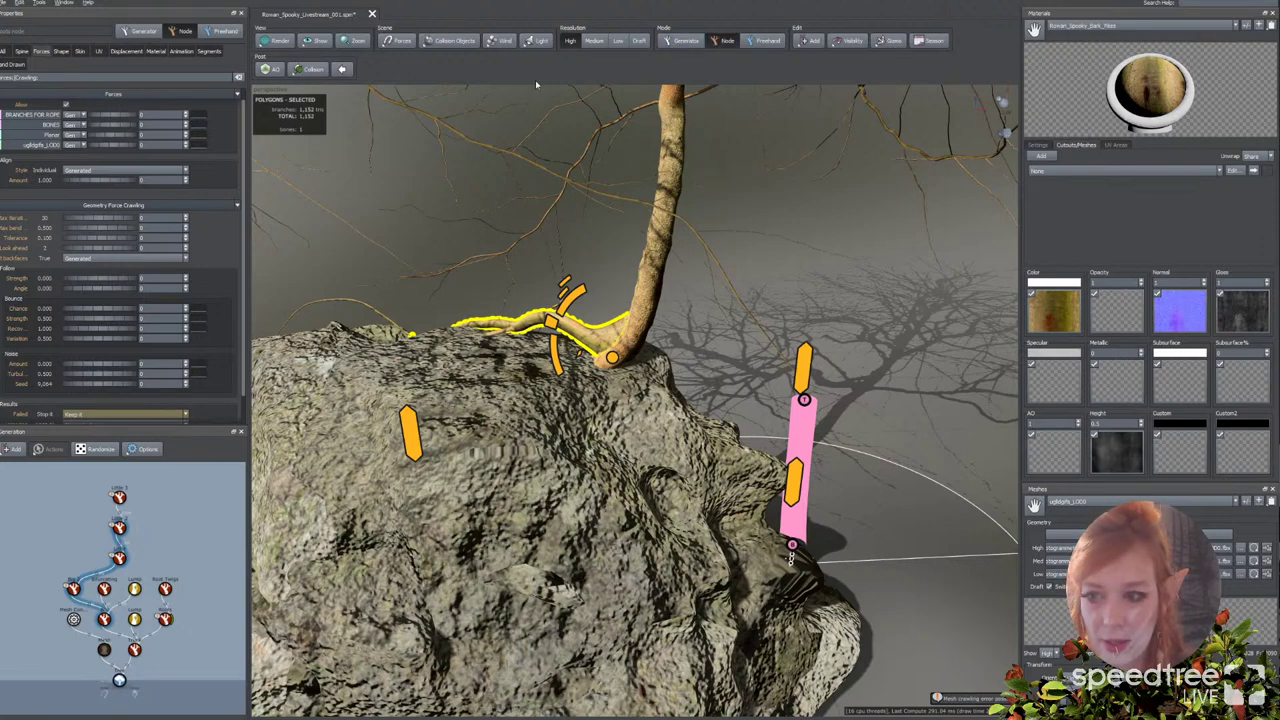
pyautogui.click(684, 40)
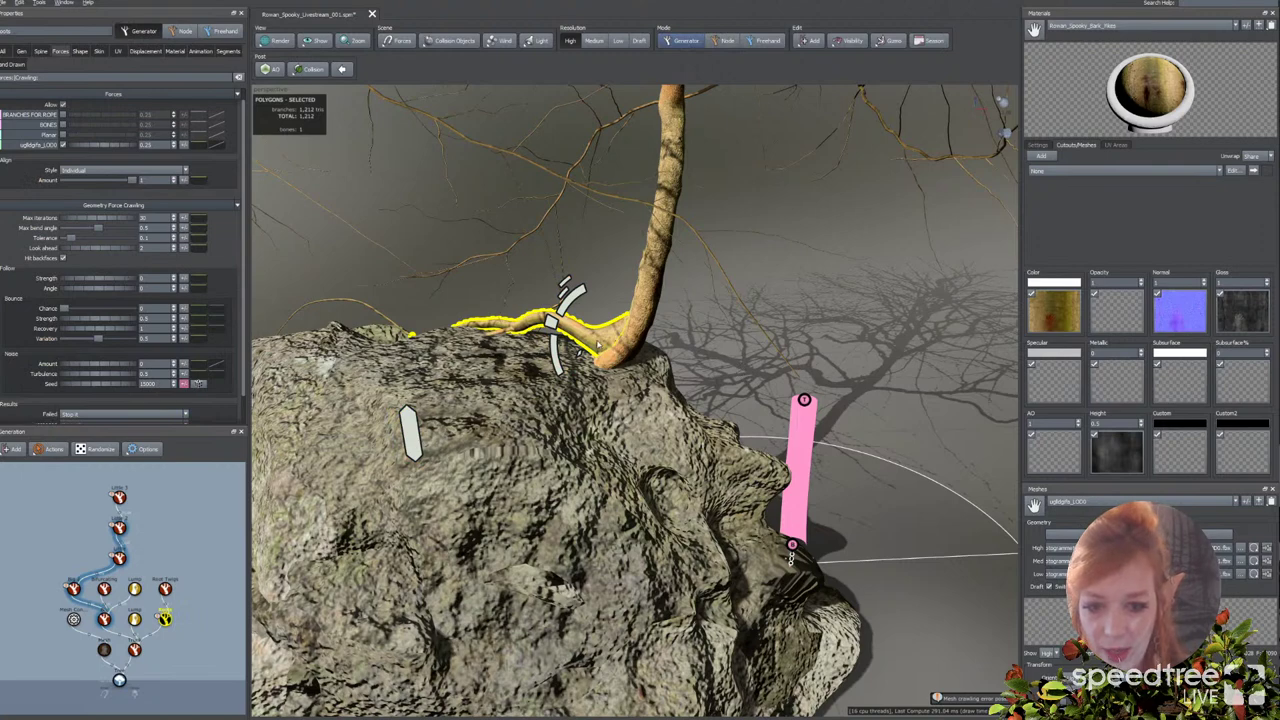
pyautogui.click(26, 52)
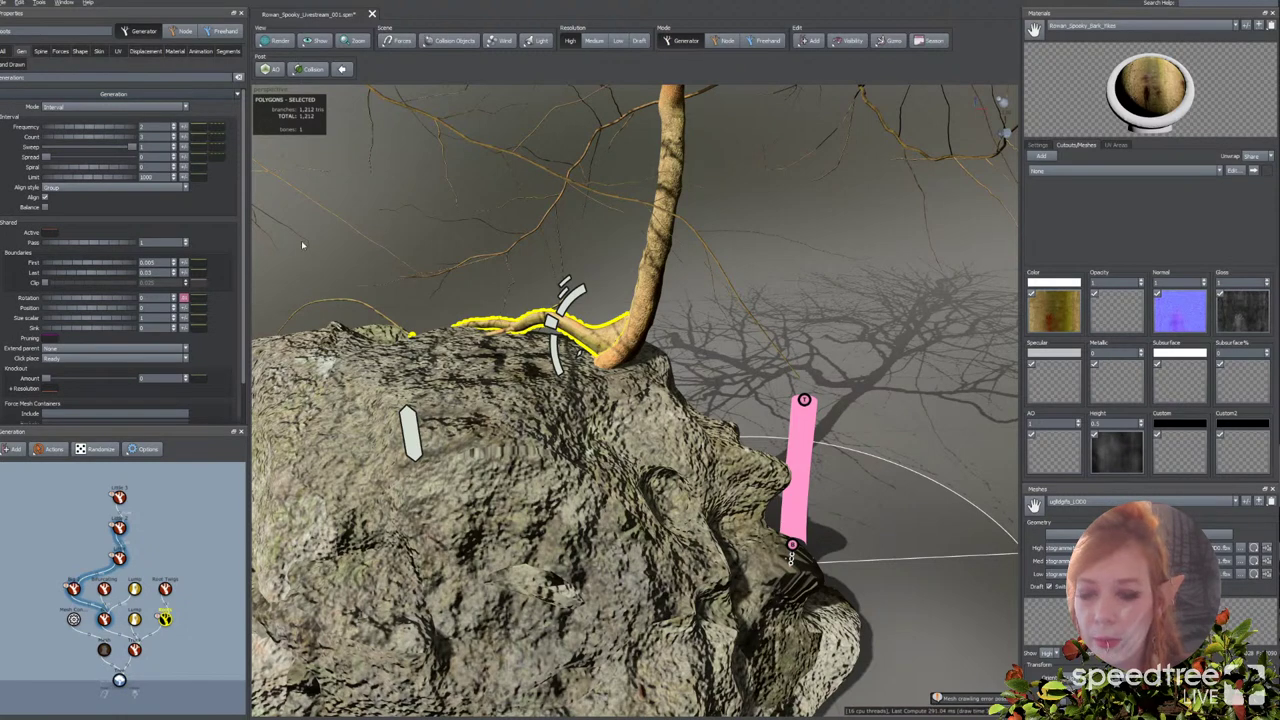
pyautogui.moveTo(90, 139); pyautogui.dragTo(99, 140)
pyautogui.hotkey('ctrl', 'z')
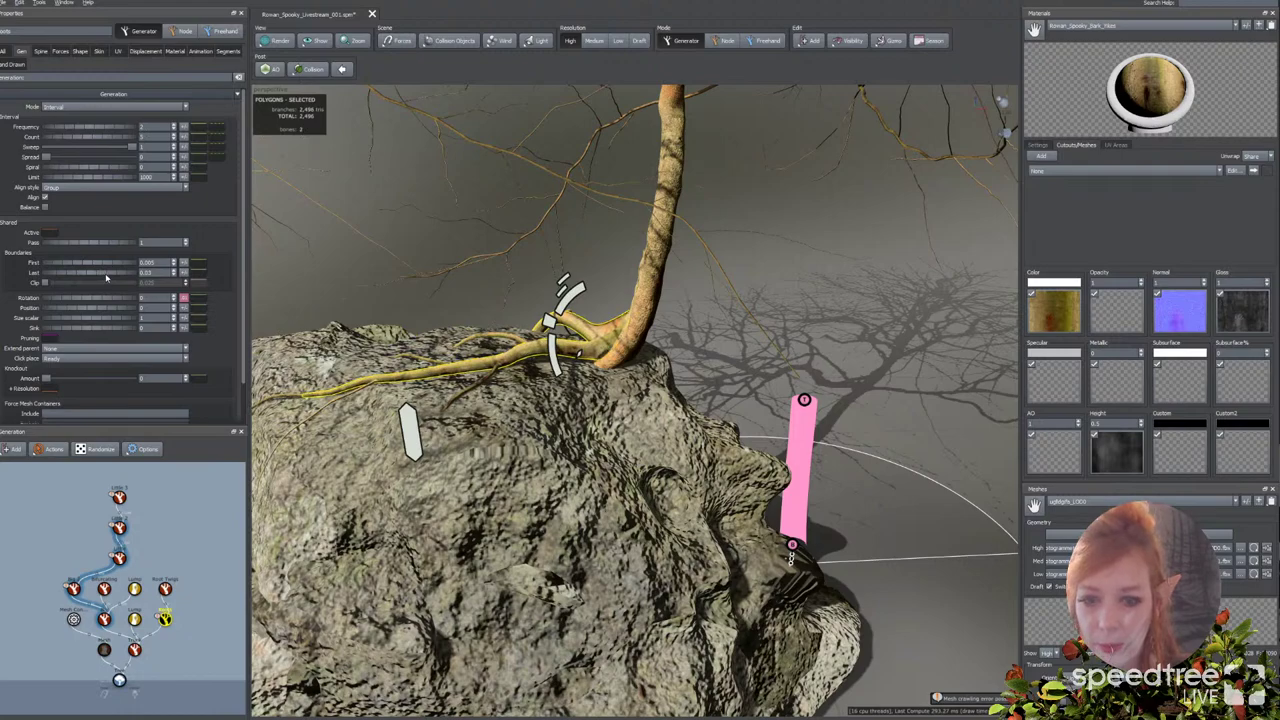
pyautogui.moveTo(113, 276); pyautogui.dragTo(105, 281)
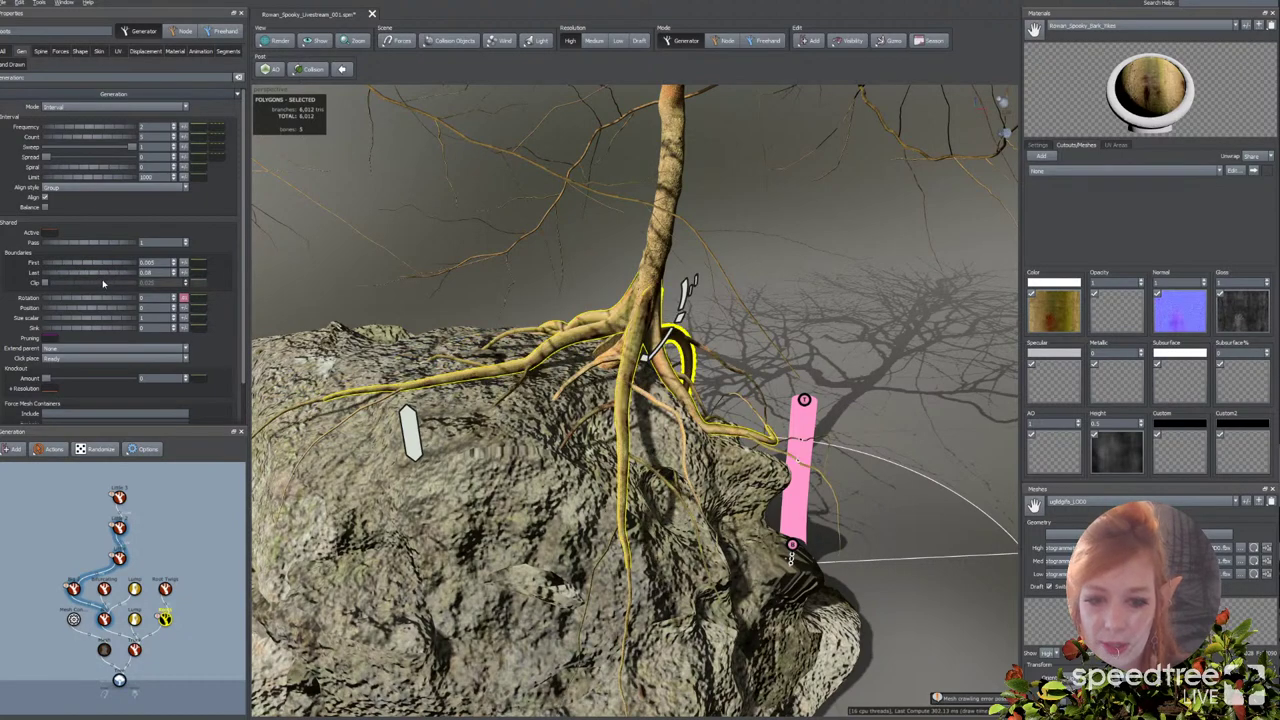
pyautogui.moveTo(372, 390)
pyautogui.mouseDown()
pyautogui.moveTo(310, 440)
pyautogui.moveTo(362, 375)
pyautogui.mouseUp()
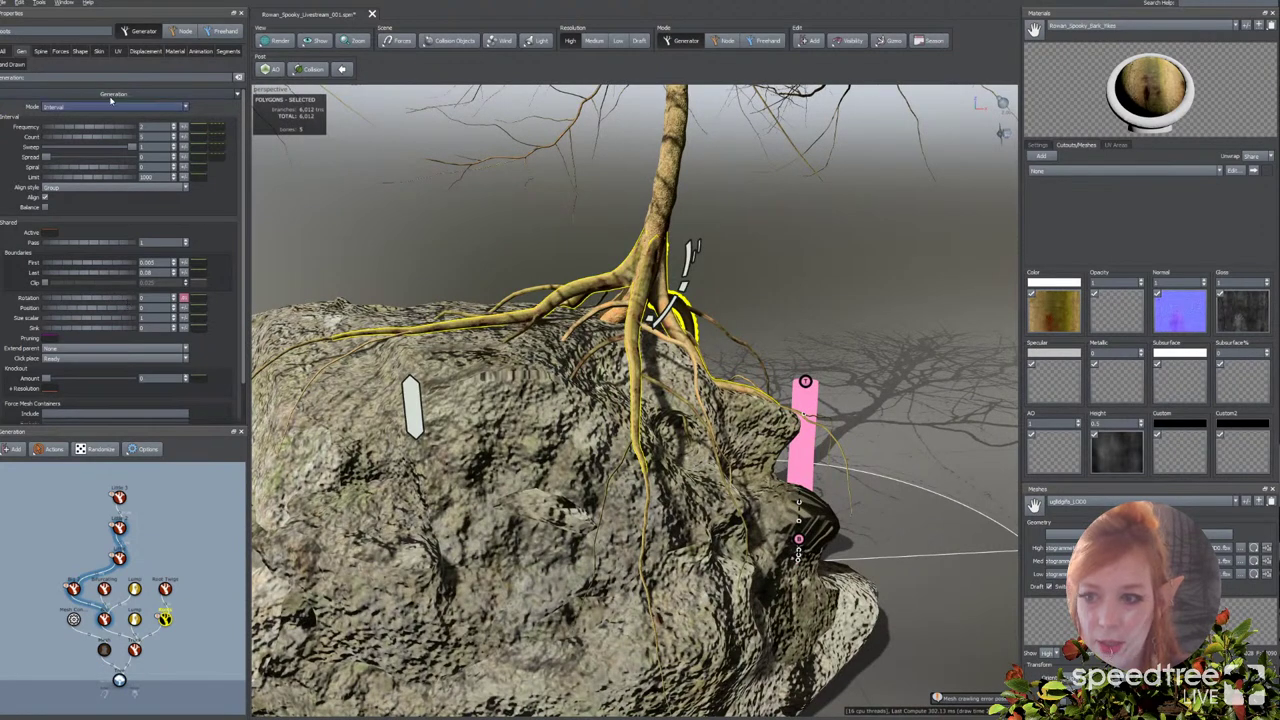
# Step: Add random variance to the roots' skin radius as a percentage of the parent
pyautogui.click(99, 50)
pyautogui.click(184, 147)
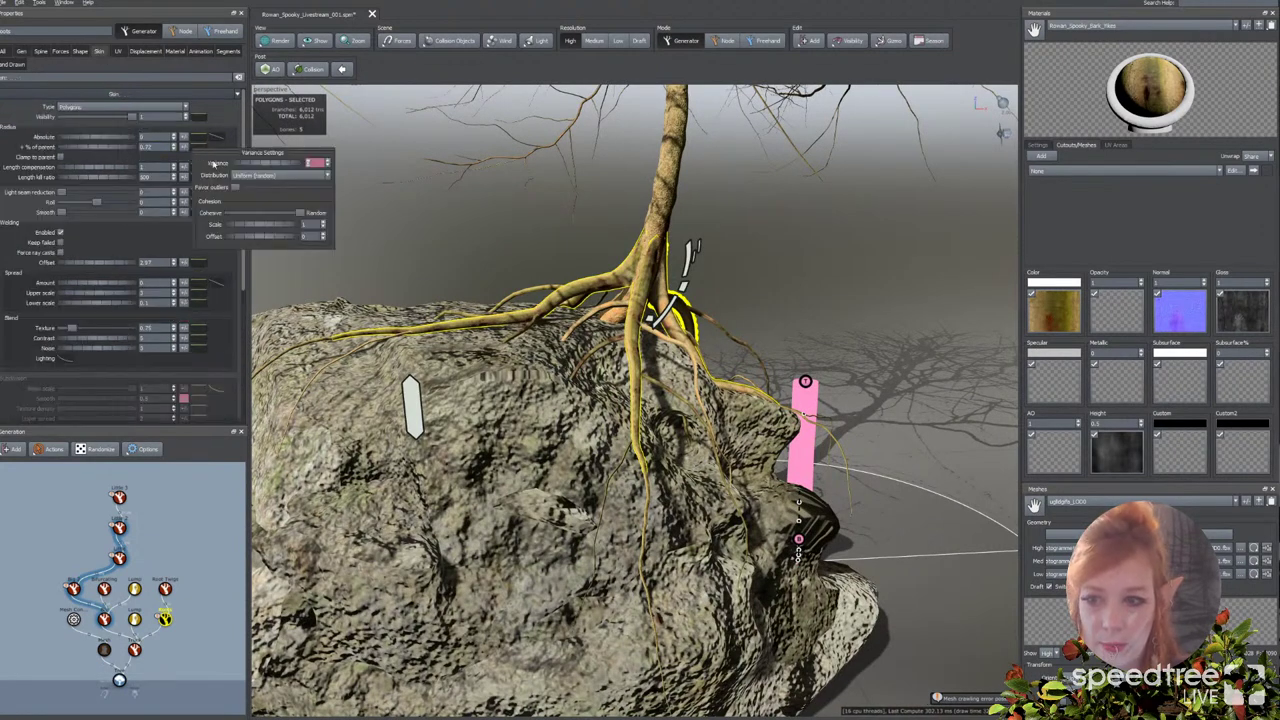
pyautogui.moveTo(241, 165); pyautogui.dragTo(402, 176)
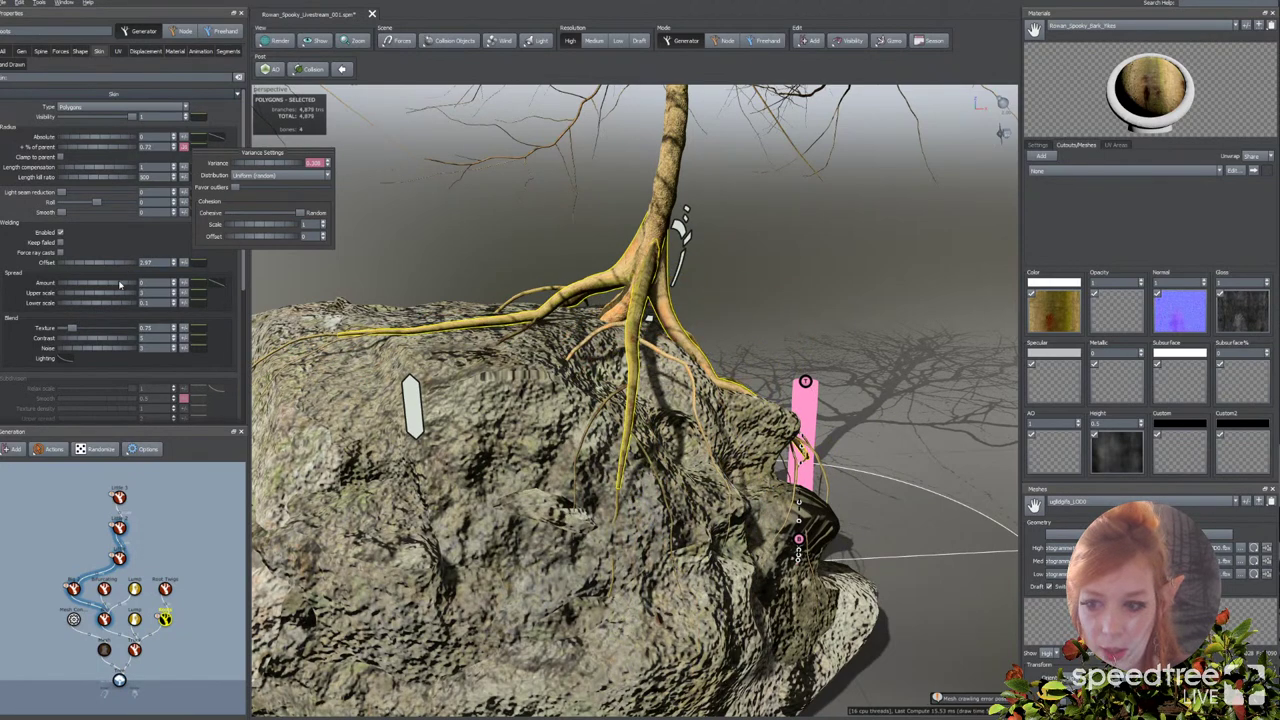
pyautogui.click(40, 50)
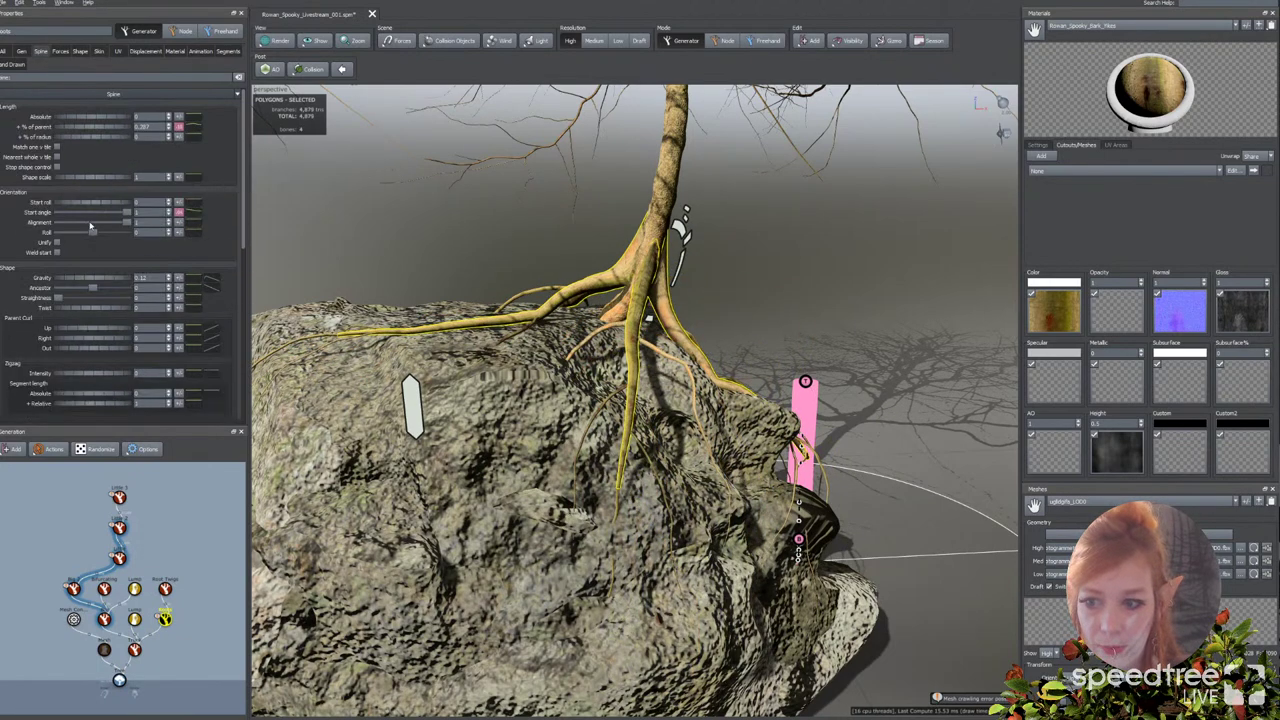
# Step: Lower the individual trunk node further so that its flared roots settle onto the rock
pyautogui.click(617, 308)
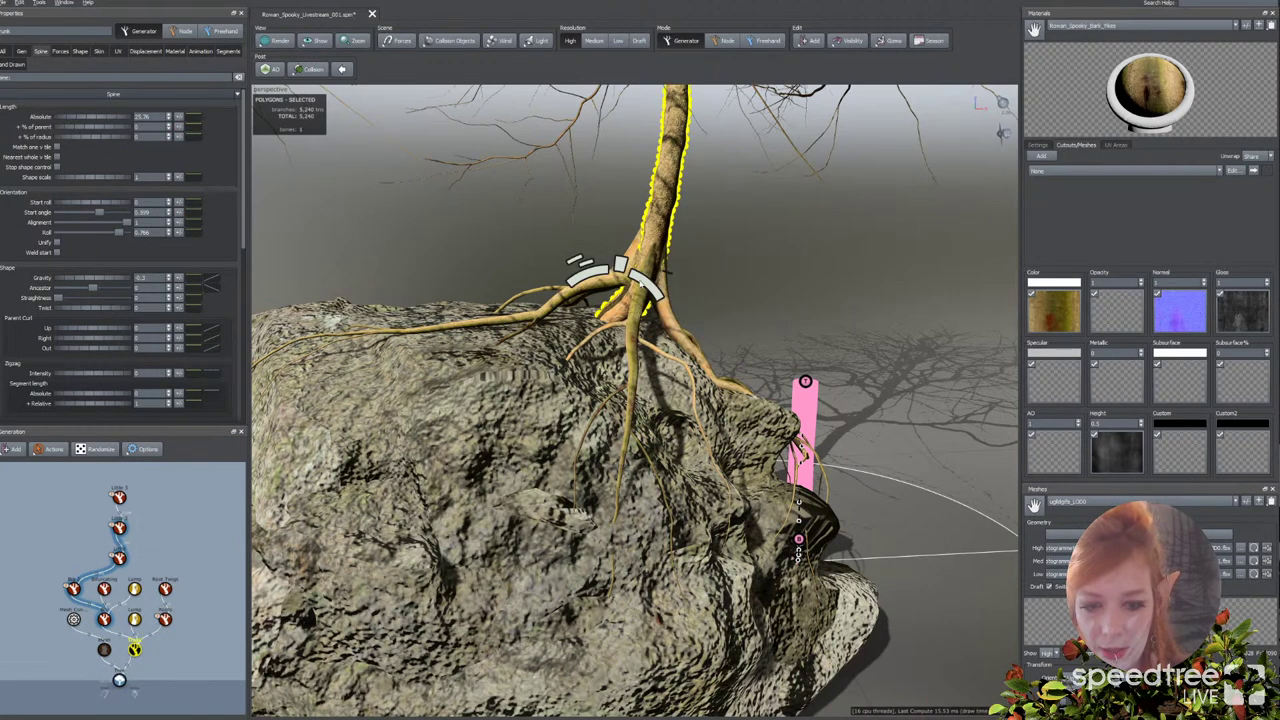
pyautogui.doubleClick(659, 220)
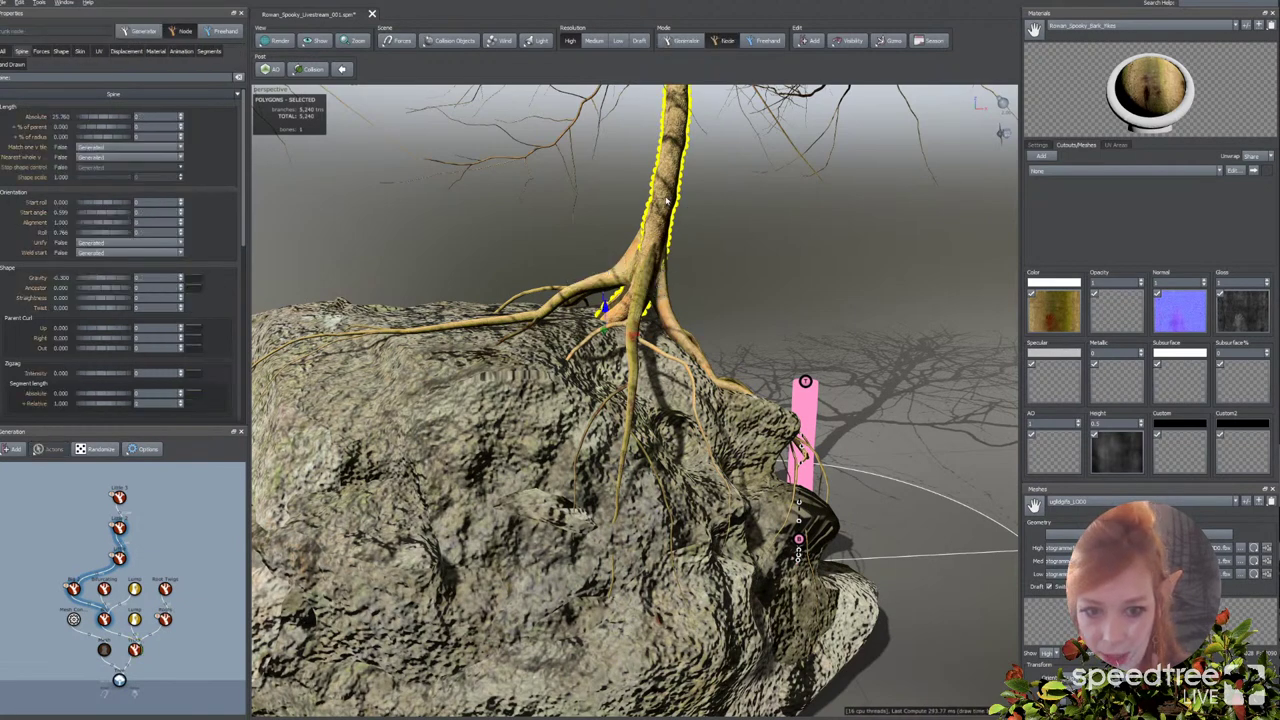
pyautogui.click(612, 302)
pyautogui.moveTo(605, 313); pyautogui.dragTo(604, 326)
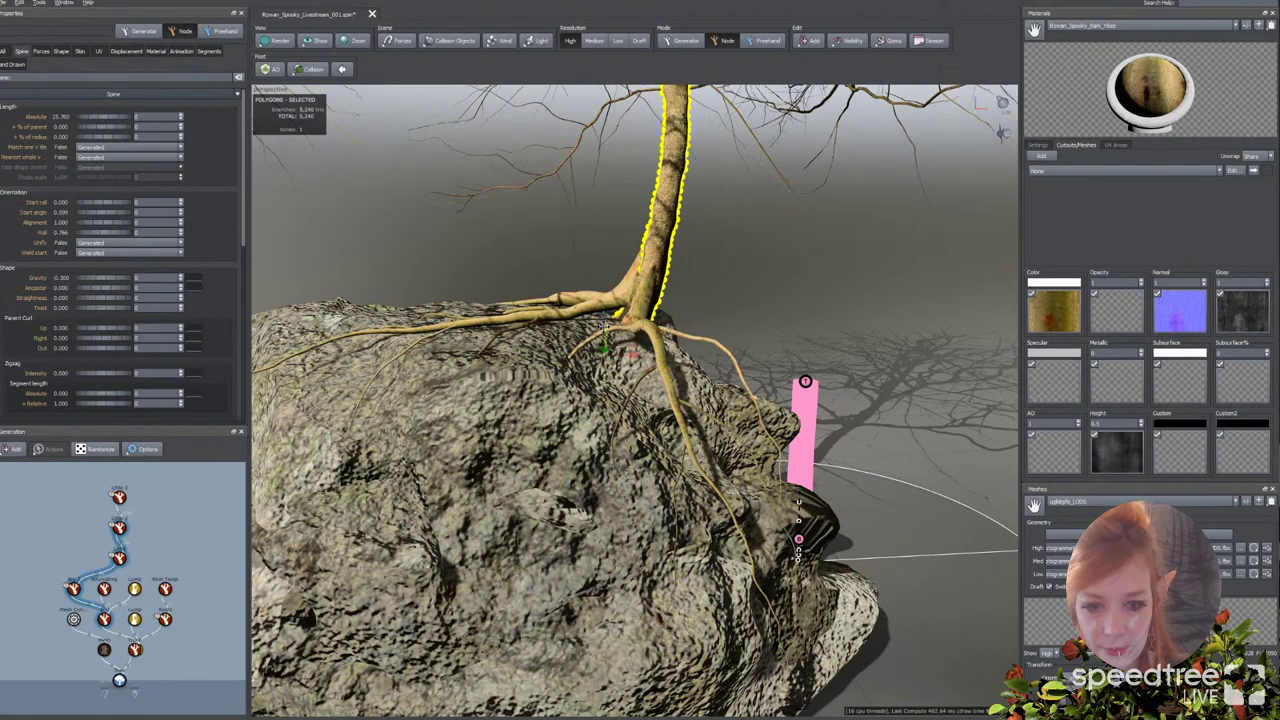
pyautogui.click(791, 283)
pyautogui.moveTo(791, 283)
pyautogui.mouseDown()
pyautogui.moveTo(700, 286)
pyautogui.moveTo(803, 287)
pyautogui.mouseUp()
pyautogui.moveTo(615, 449)
pyautogui.mouseDown()
pyautogui.moveTo(540, 456)
pyautogui.moveTo(608, 456)
pyautogui.mouseUp()
# Step: Examine the roots generator's spine and geometry force crawling settings for controls over how the roots hug the rock
pyautogui.click(610, 351)
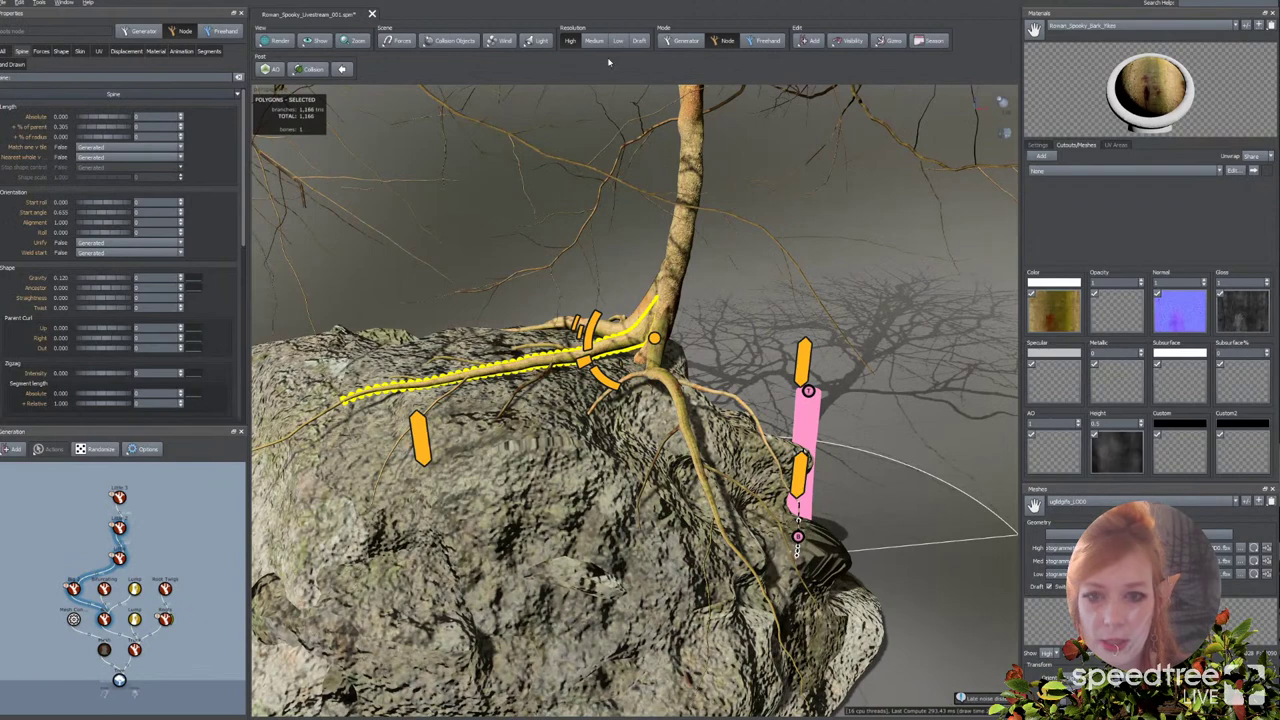
pyautogui.click(666, 44)
pyautogui.click(60, 51)
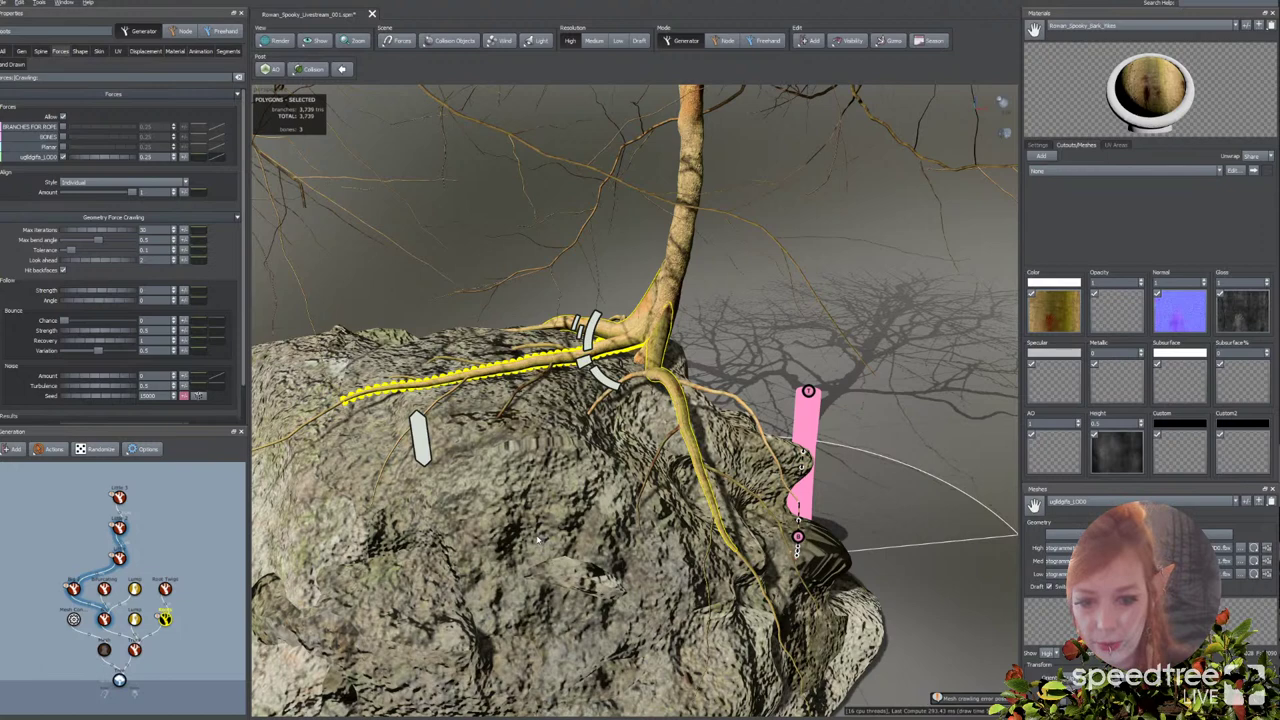
pyautogui.moveTo(537, 540); pyautogui.dragTo(497, 531)
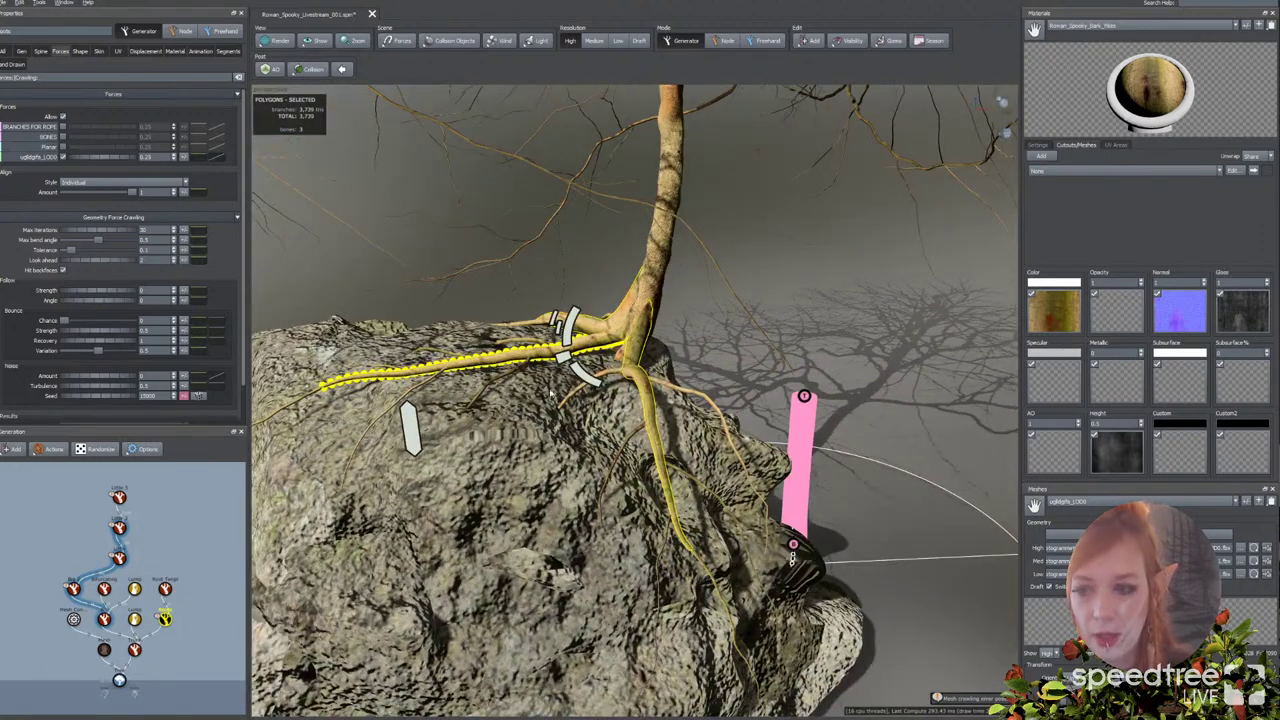
pyautogui.click(40, 50)
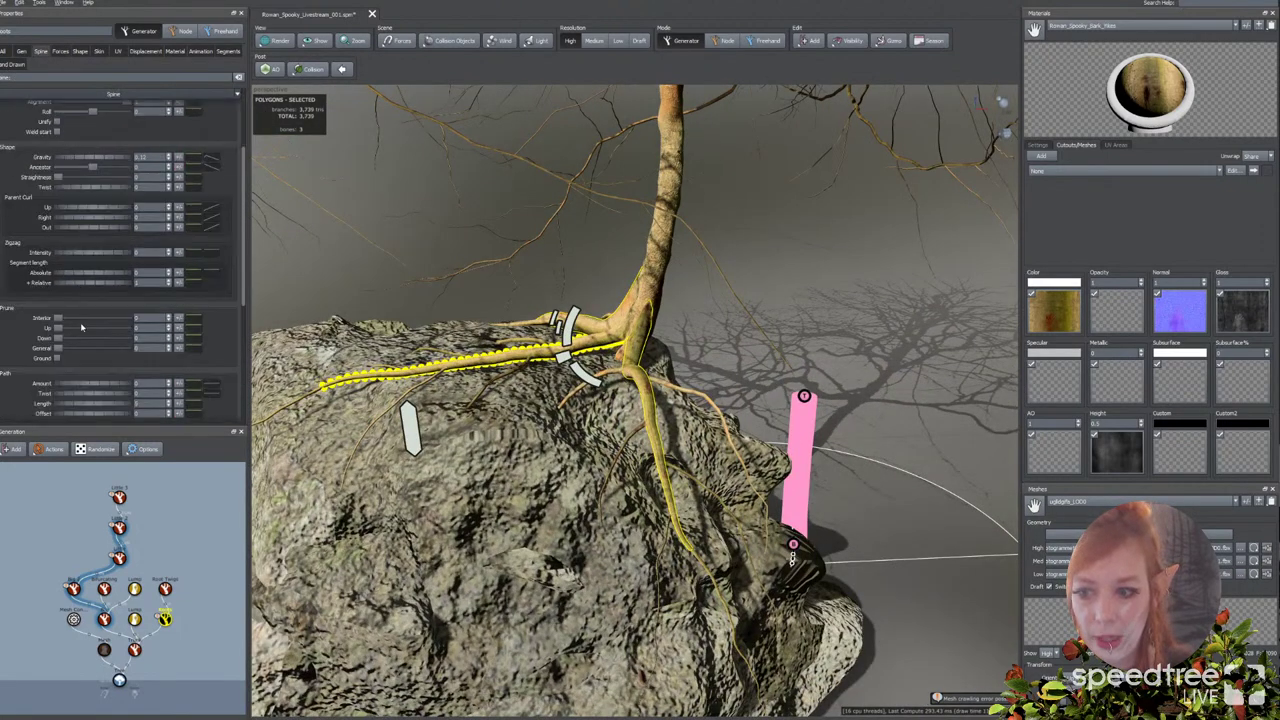
pyautogui.scroll(-5, 85, 345)
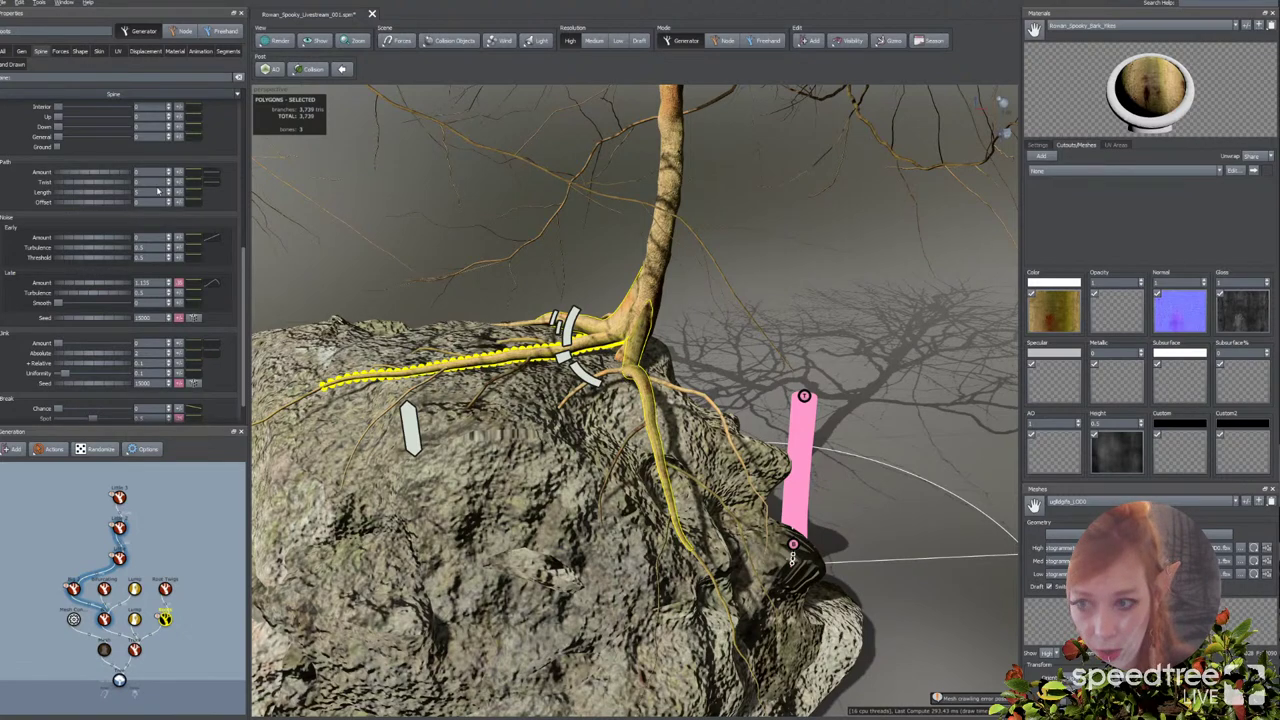
pyautogui.click(61, 52)
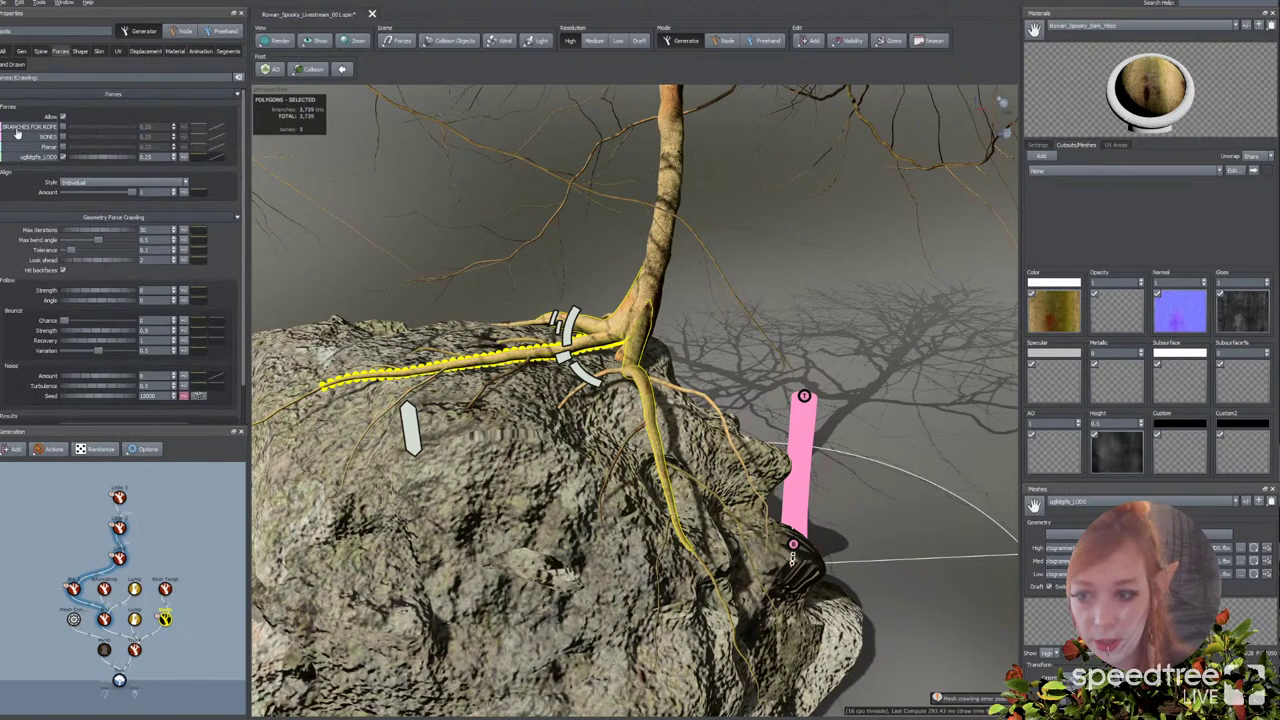
pyautogui.scroll(-2, 48, 320)
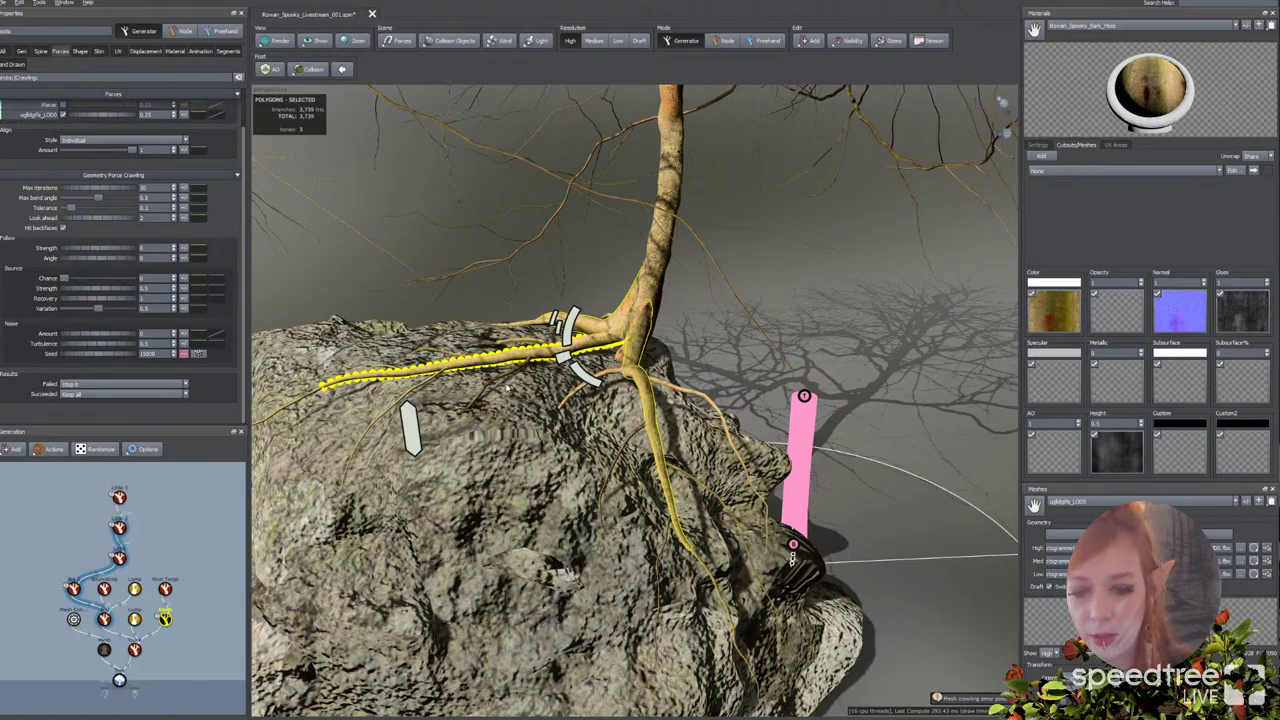
# Step: Raise the early point of the profile curve for the roots' LOD0 rock mesh force, making it act nearer the root base
pyautogui.moveTo(645, 404); pyautogui.dragTo(608, 408)
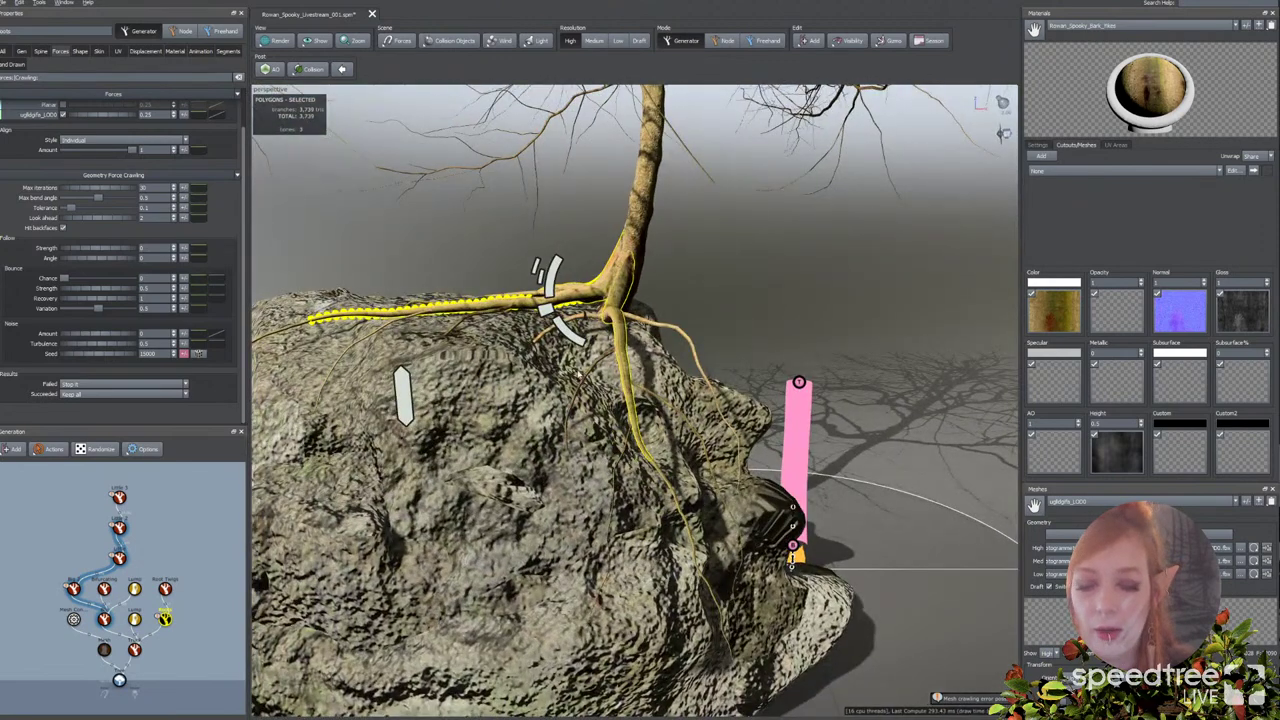
pyautogui.scroll(-1, 578, 374)
pyautogui.scroll(1, 163, 217)
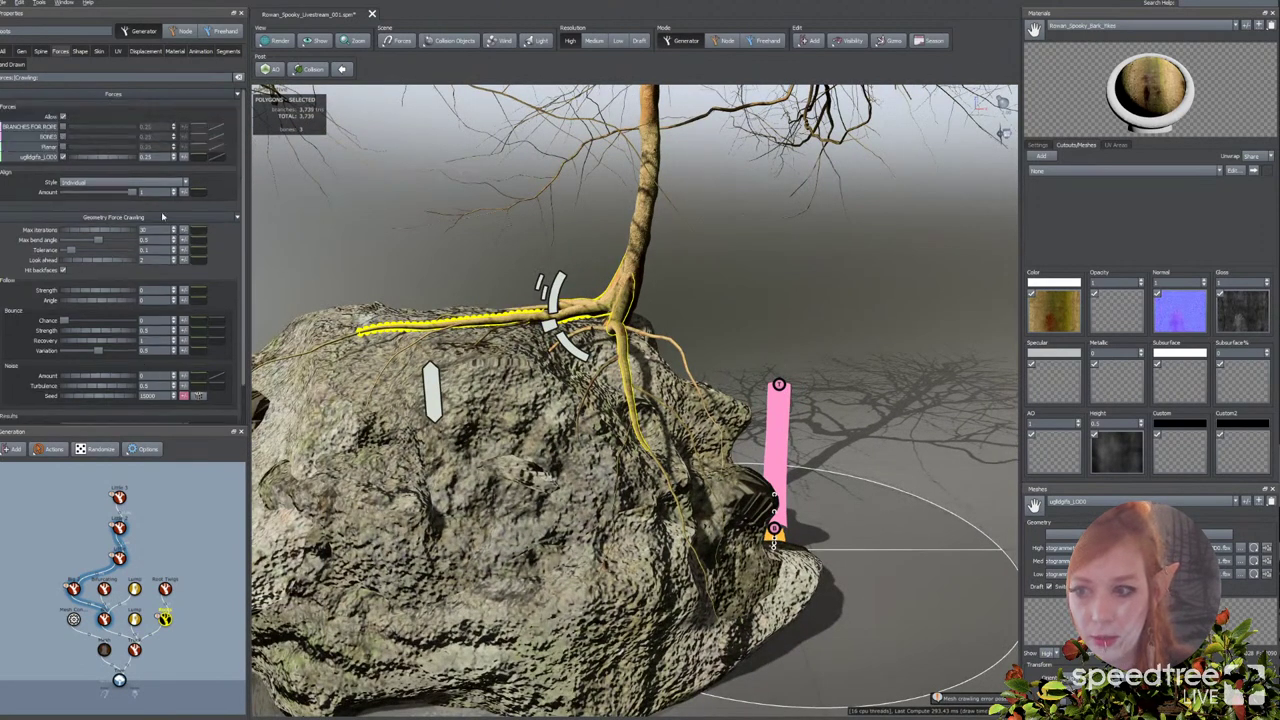
pyautogui.click(205, 157)
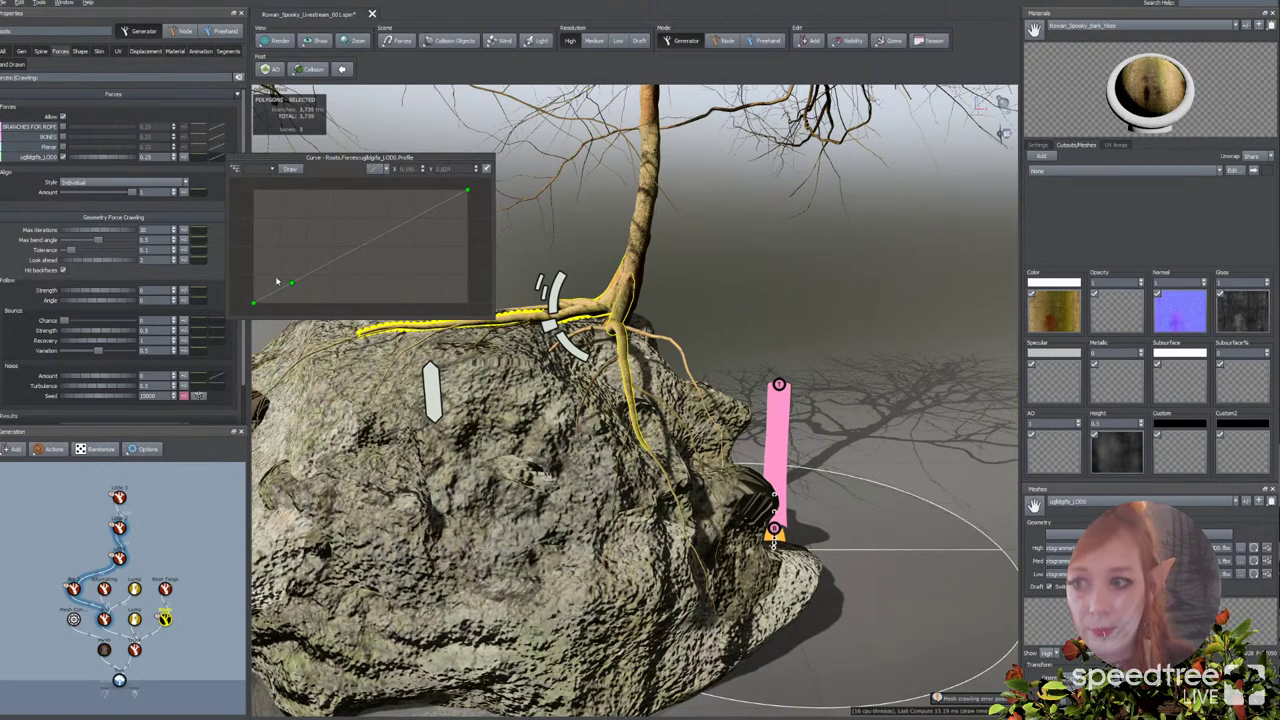
pyautogui.moveTo(292, 286); pyautogui.dragTo(283, 224)
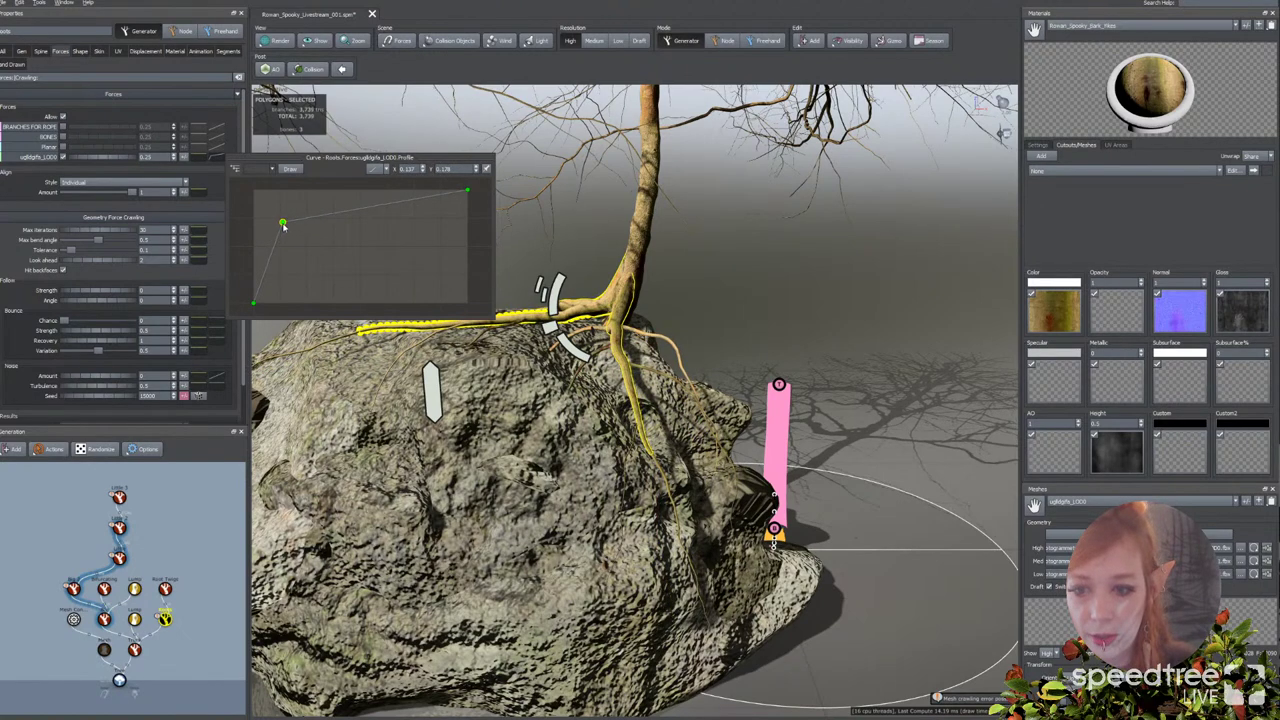
pyautogui.moveTo(608, 338)
pyautogui.mouseDown()
pyautogui.moveTo(510, 345)
pyautogui.moveTo(588, 342)
pyautogui.mouseUp()
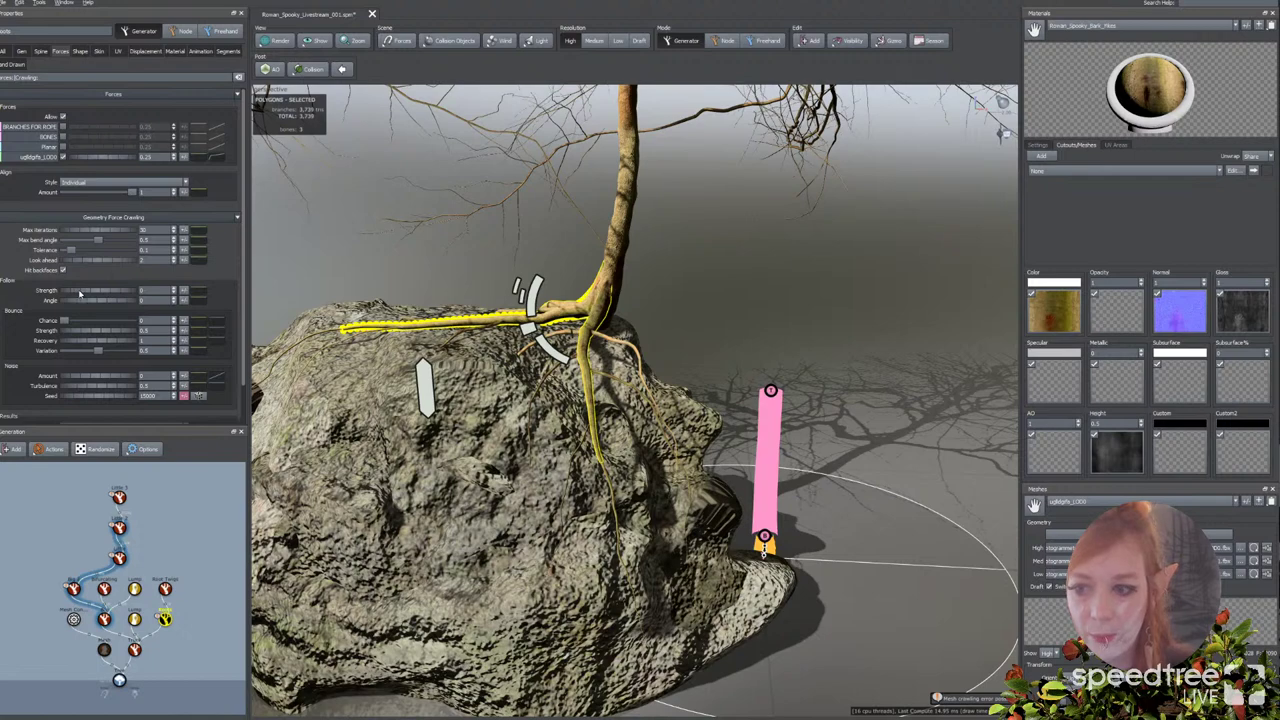
# Step: Set the roots' crawling Follow strength to 0.2 and add variance to the Follow strength and angle
pyautogui.moveTo(76, 292); pyautogui.dragTo(86, 293)
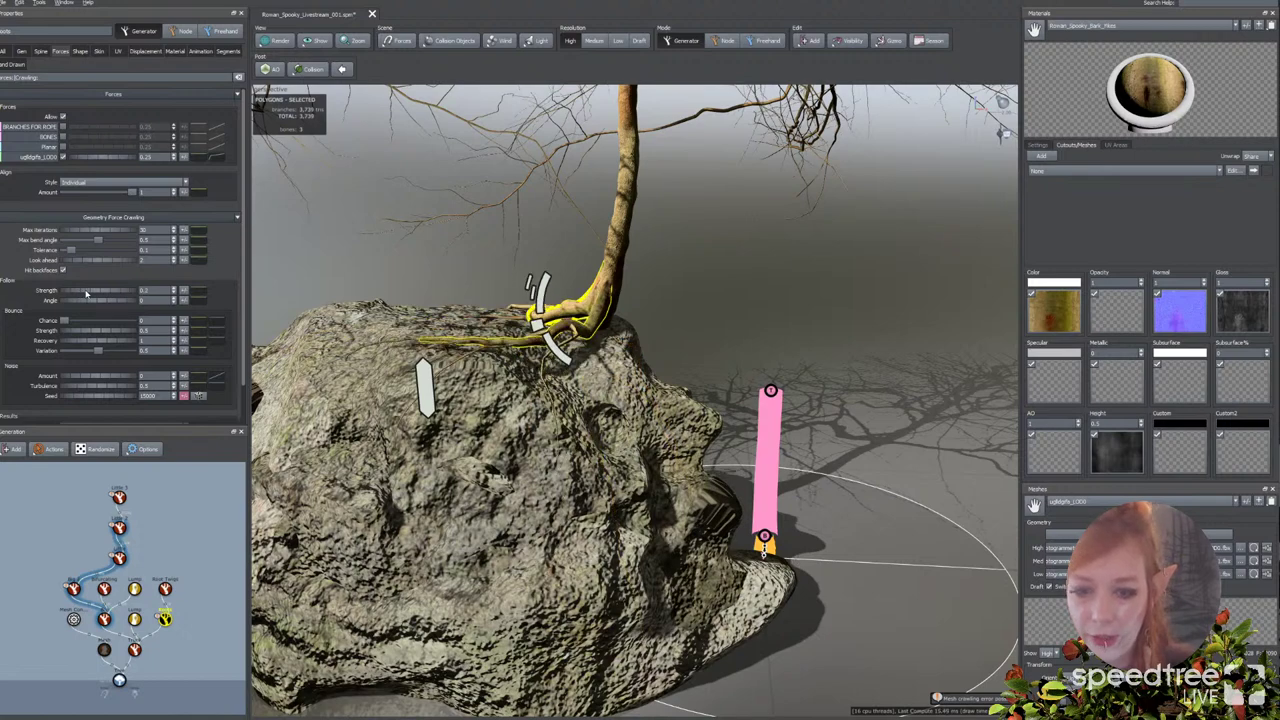
pyautogui.click(184, 291)
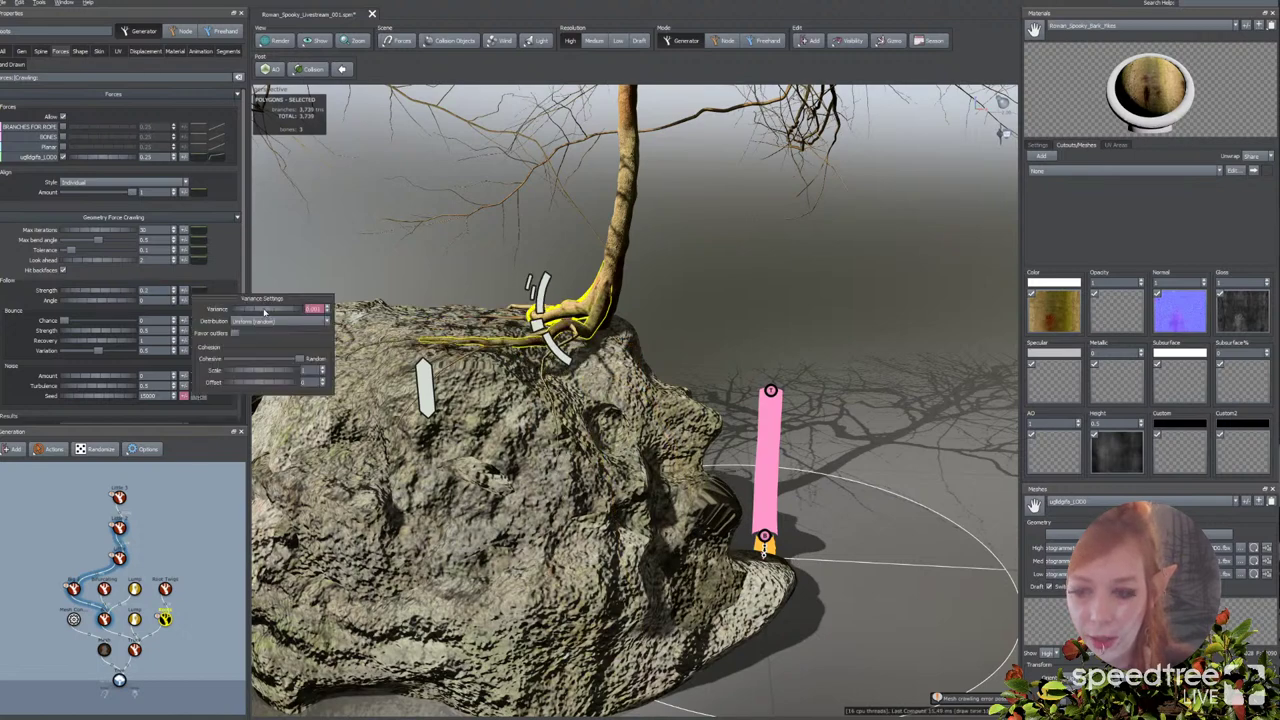
pyautogui.moveTo(265, 312); pyautogui.dragTo(288, 311)
pyautogui.click(138, 314)
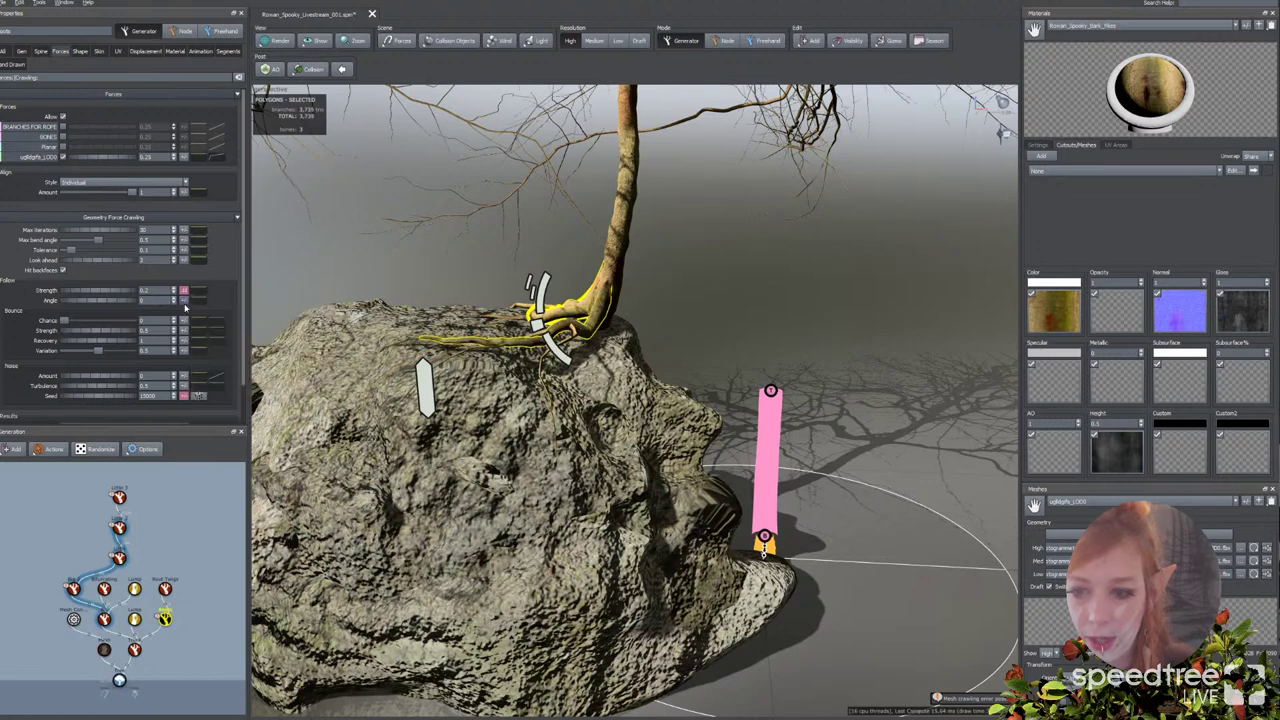
pyautogui.click(185, 301)
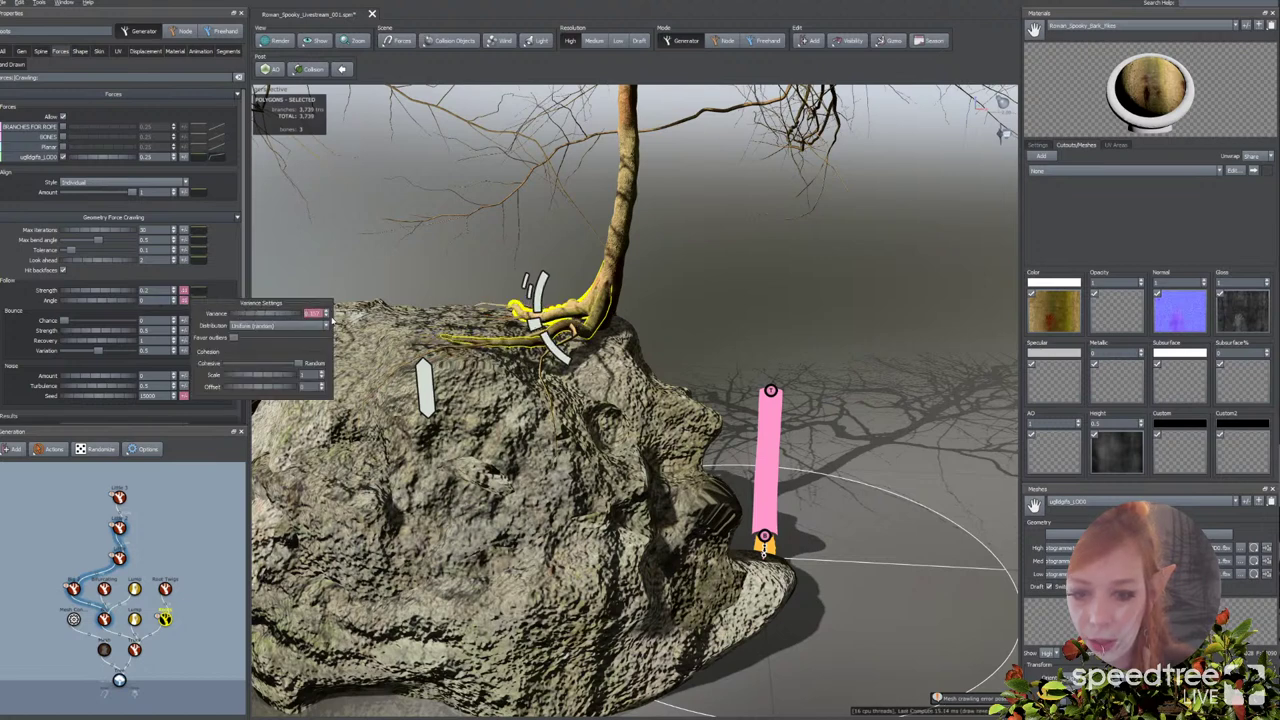
# Step: Select the root twigs generator and enable the rock's LOD0 mesh force on it
pyautogui.click(41, 51)
pyautogui.moveTo(451, 266); pyautogui.dragTo(503, 303)
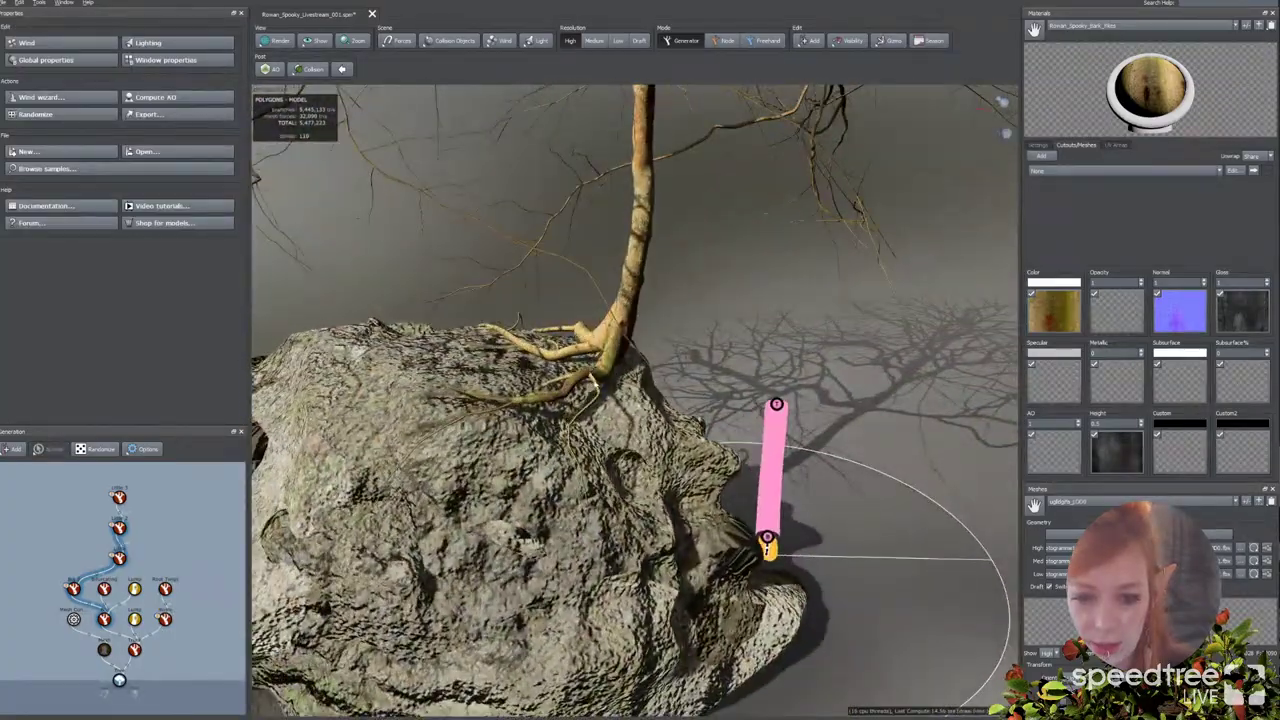
pyautogui.click(594, 381)
pyautogui.scroll(3, 56, 208)
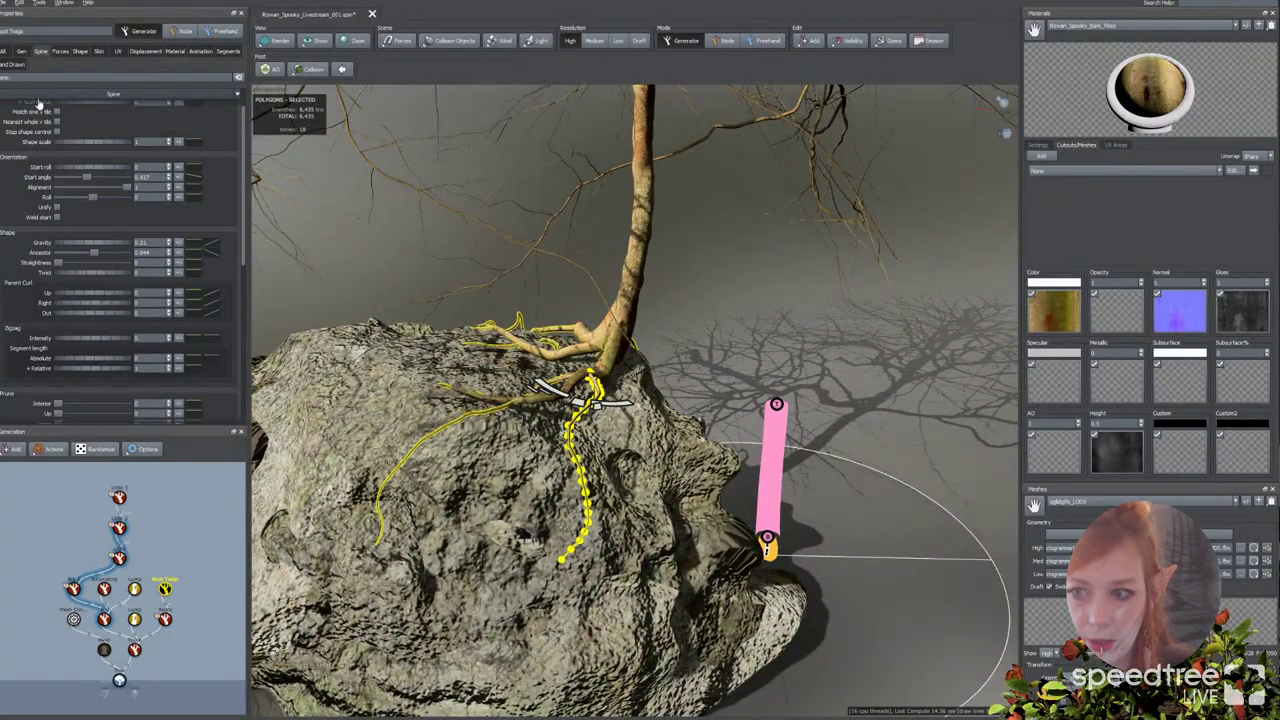
pyautogui.click(60, 51)
pyautogui.click(64, 158)
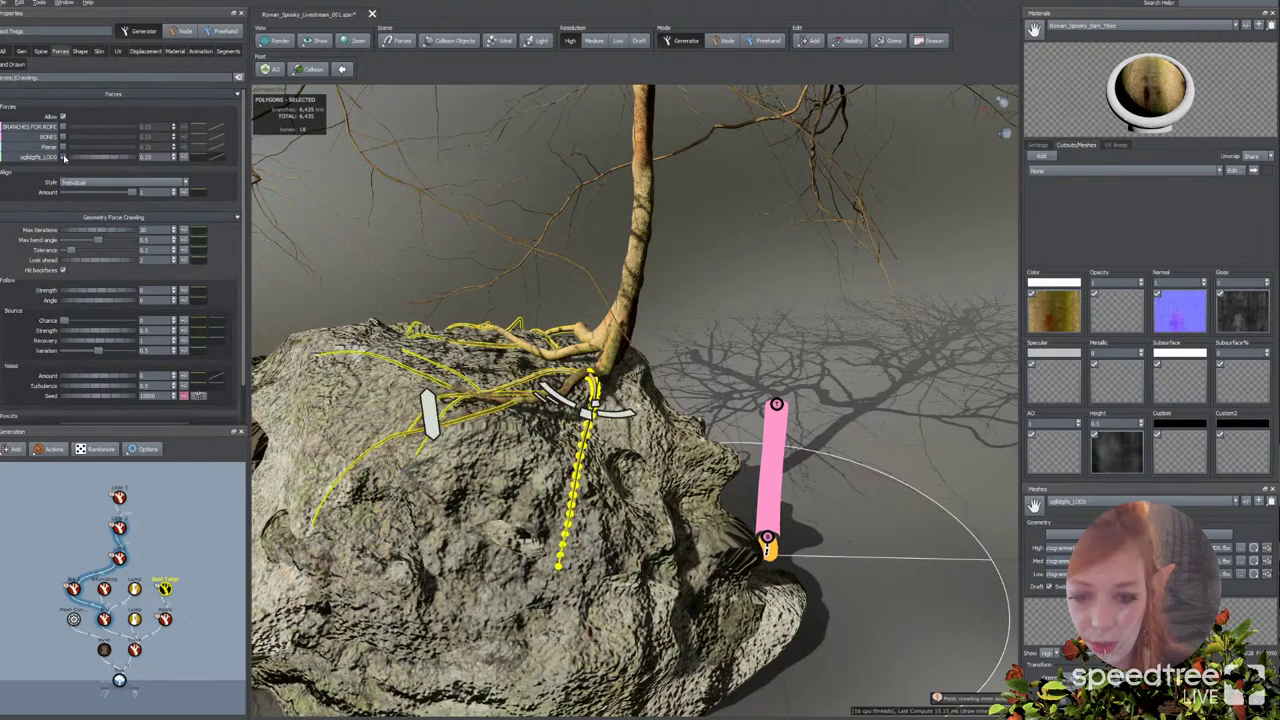
pyautogui.scroll(-2, 97, 342)
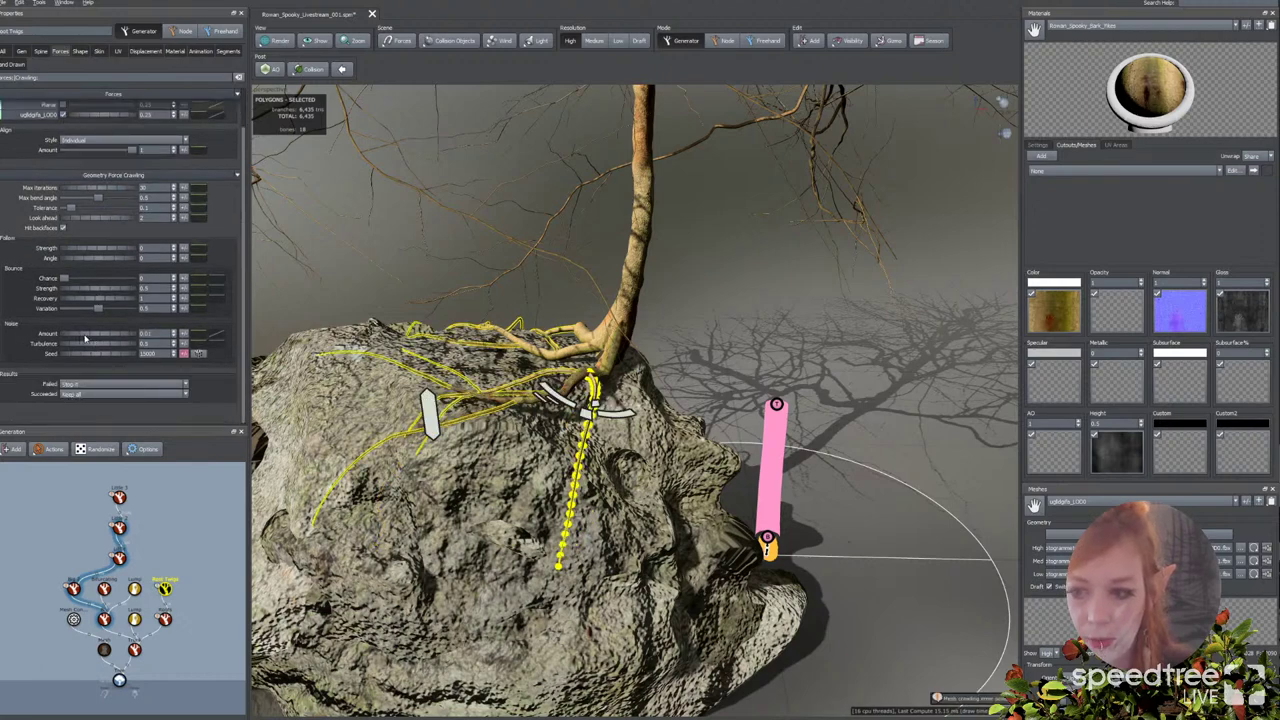
# Step: Set the root twigs' crawling Follow strength to 0.21 and raise their Follow angle and noise amount
pyautogui.moveTo(71, 255); pyautogui.dragTo(99, 260)
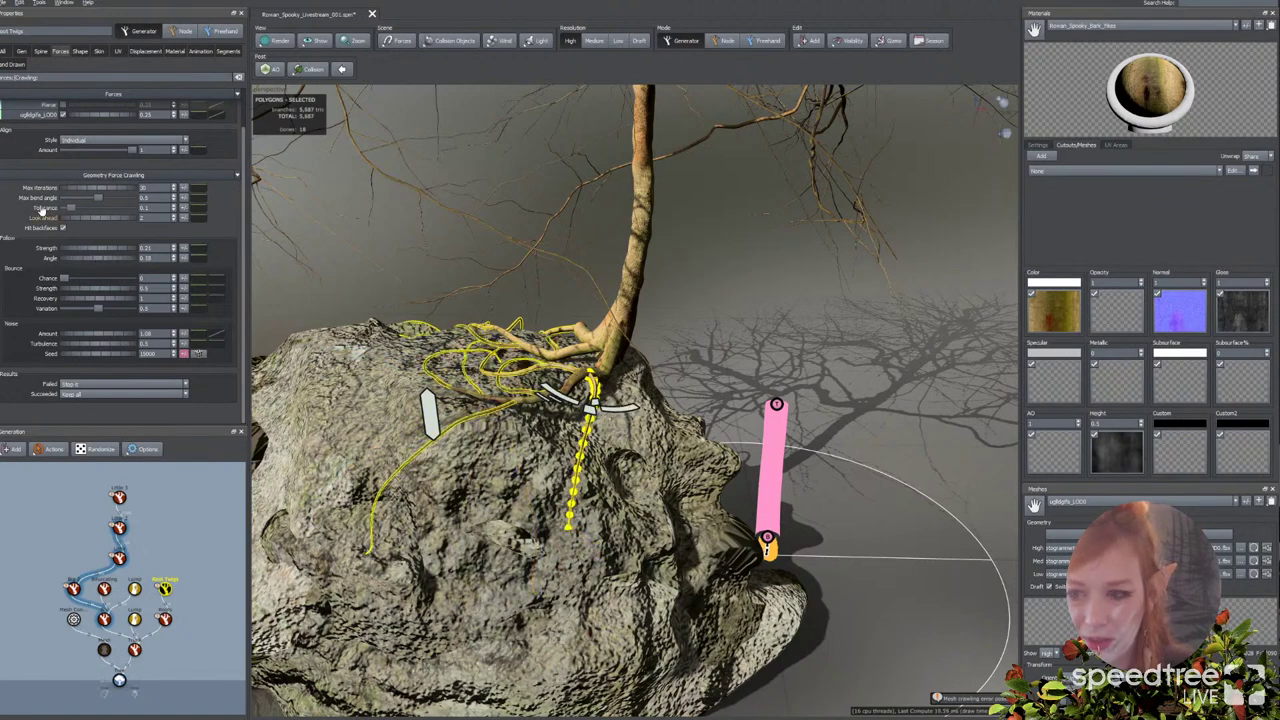
pyautogui.scroll(2, 40, 212)
pyautogui.moveTo(524, 415)
pyautogui.mouseDown()
pyautogui.moveTo(505, 430)
pyautogui.moveTo(507, 486)
pyautogui.moveTo(502, 416)
pyautogui.mouseUp()
pyautogui.moveTo(684, 326); pyautogui.dragTo(728, 333)
pyautogui.moveTo(606, 264); pyautogui.dragTo(704, 321, button='middle')
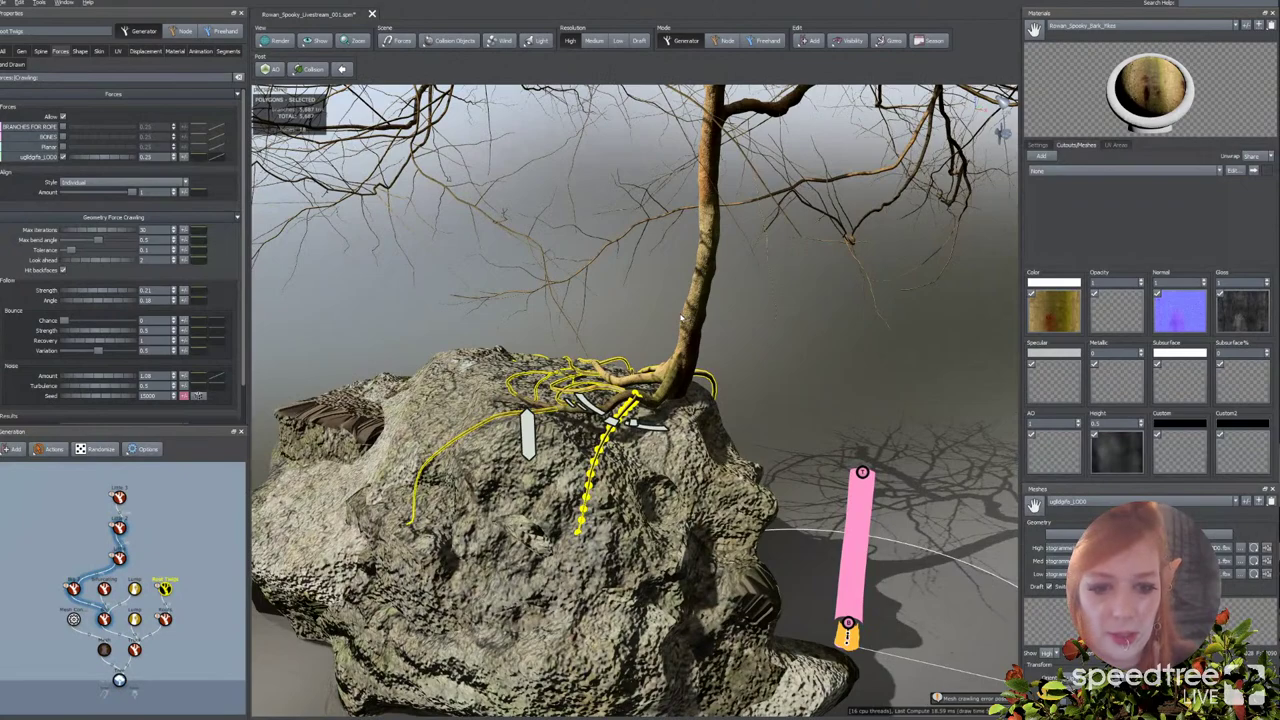
pyautogui.click(695, 319)
pyautogui.click(666, 311)
pyautogui.moveTo(666, 303); pyautogui.dragTo(663, 371)
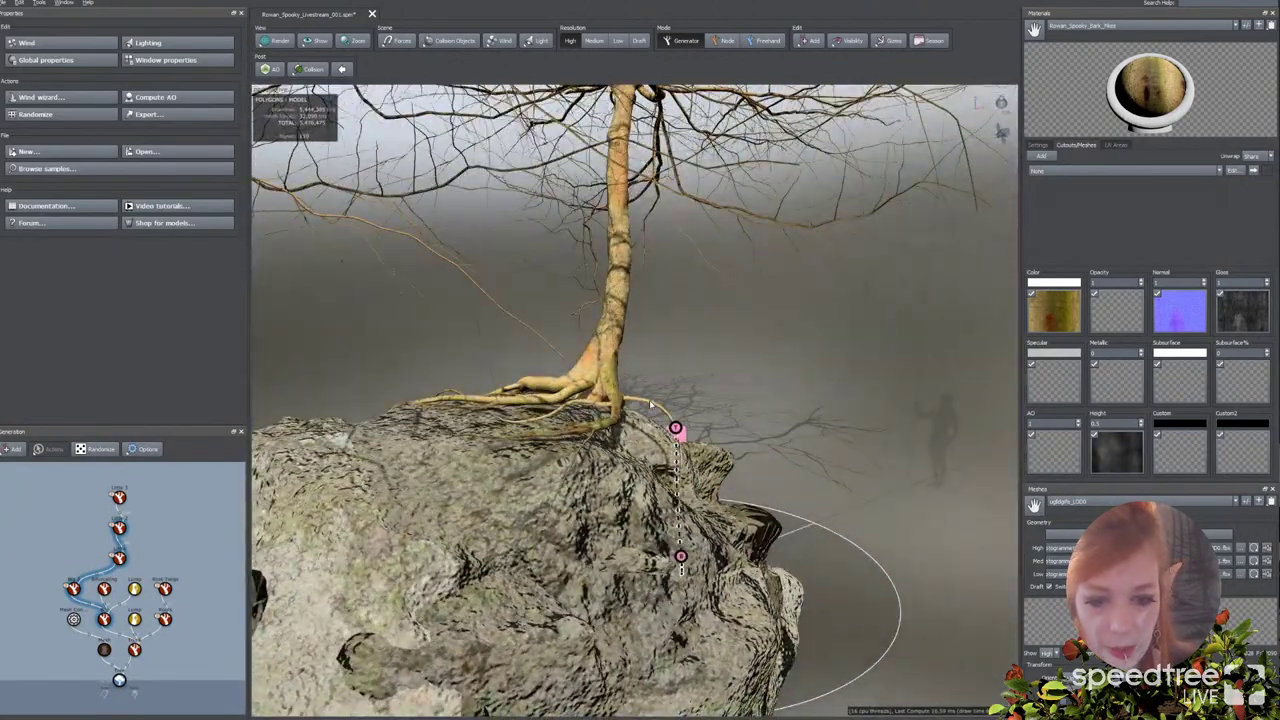
# Step: Assign the Ash_European_Bark_1 2 material to the root twigs' branch geometry
pyautogui.click(647, 404)
pyautogui.click(1090, 25)
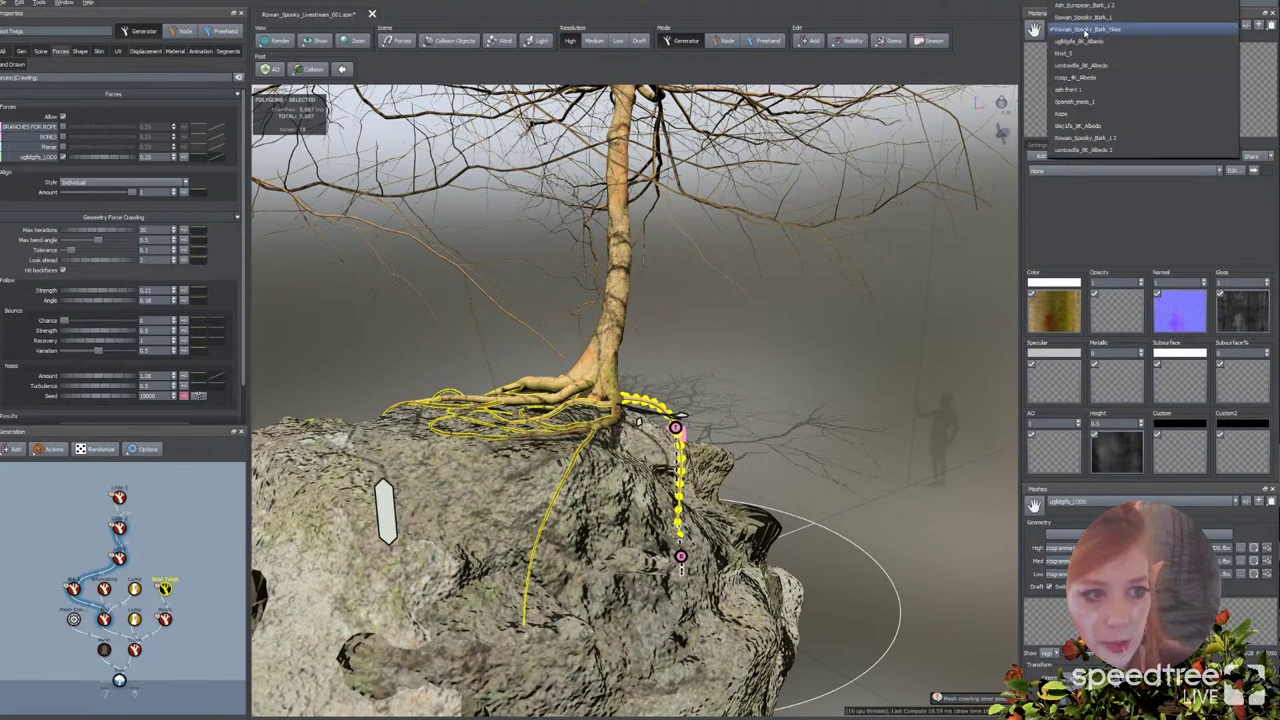
pyautogui.click(1087, 7)
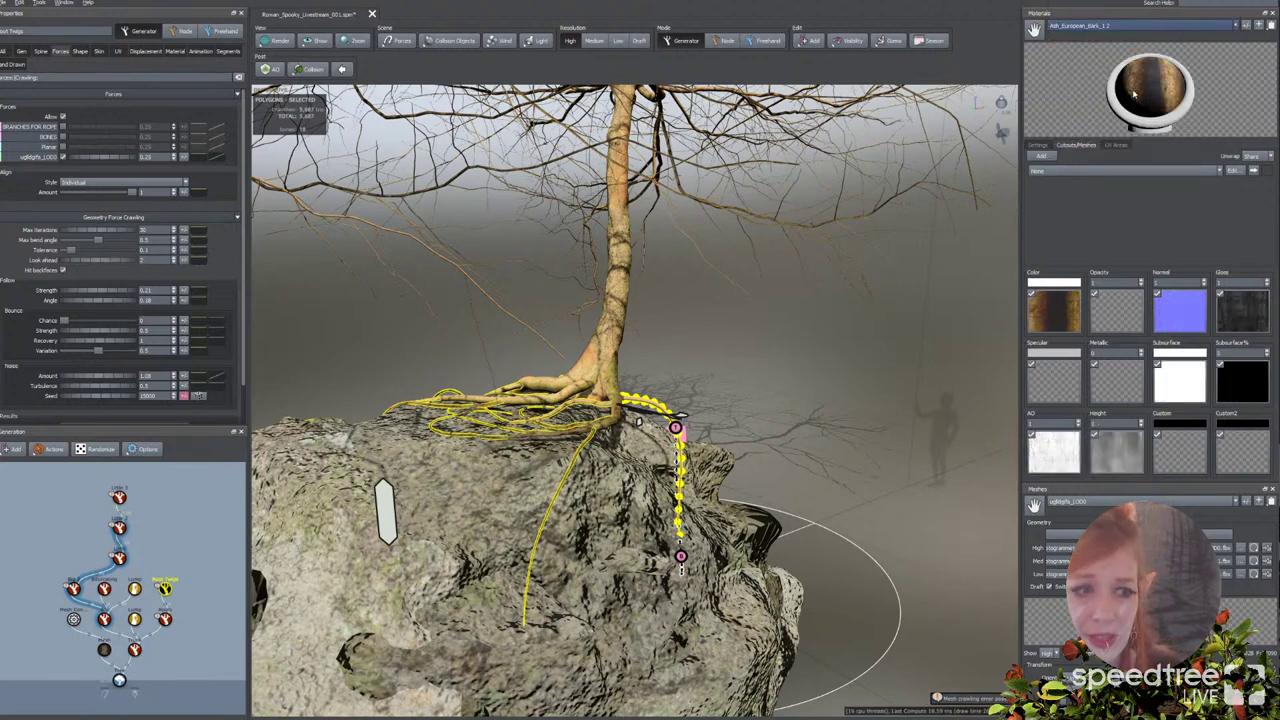
pyautogui.click(175, 52)
pyautogui.click(118, 127)
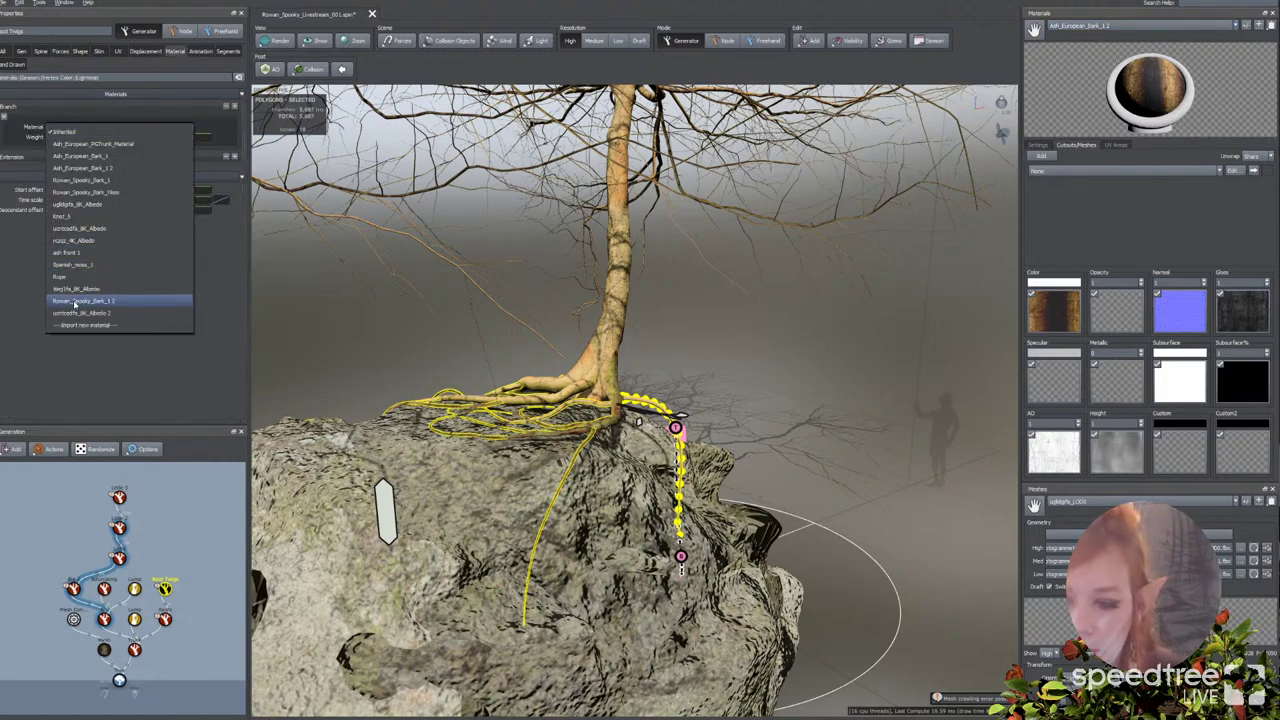
pyautogui.click(95, 168)
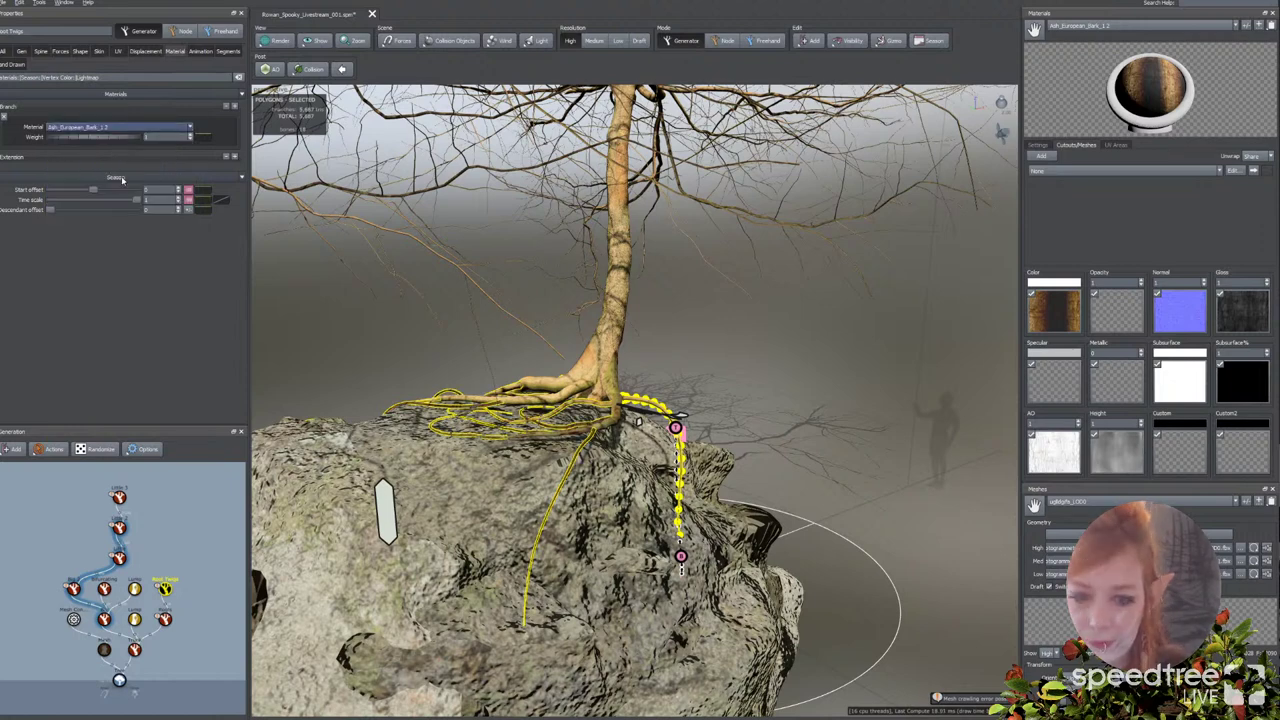
# Step: Try adding Ash_European_Bark_1 2 as a second branch material on the roots
pyautogui.click(580, 437)
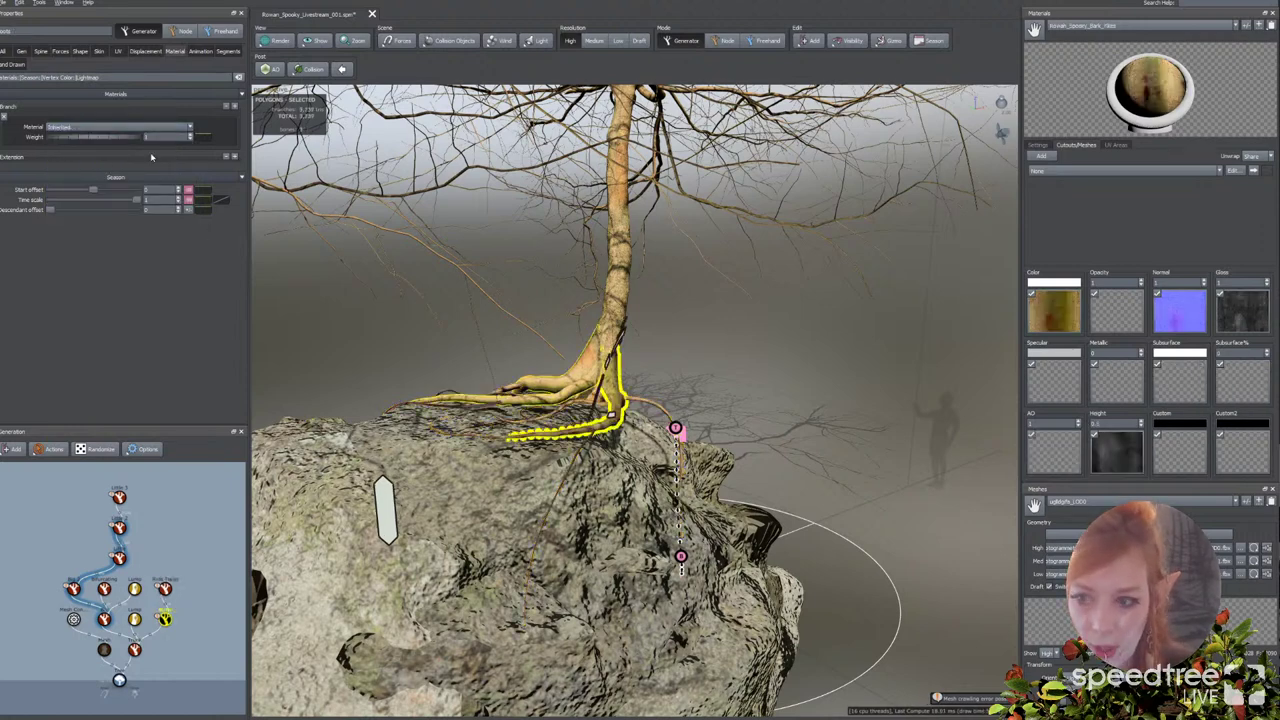
pyautogui.click(231, 107)
pyautogui.click(118, 162)
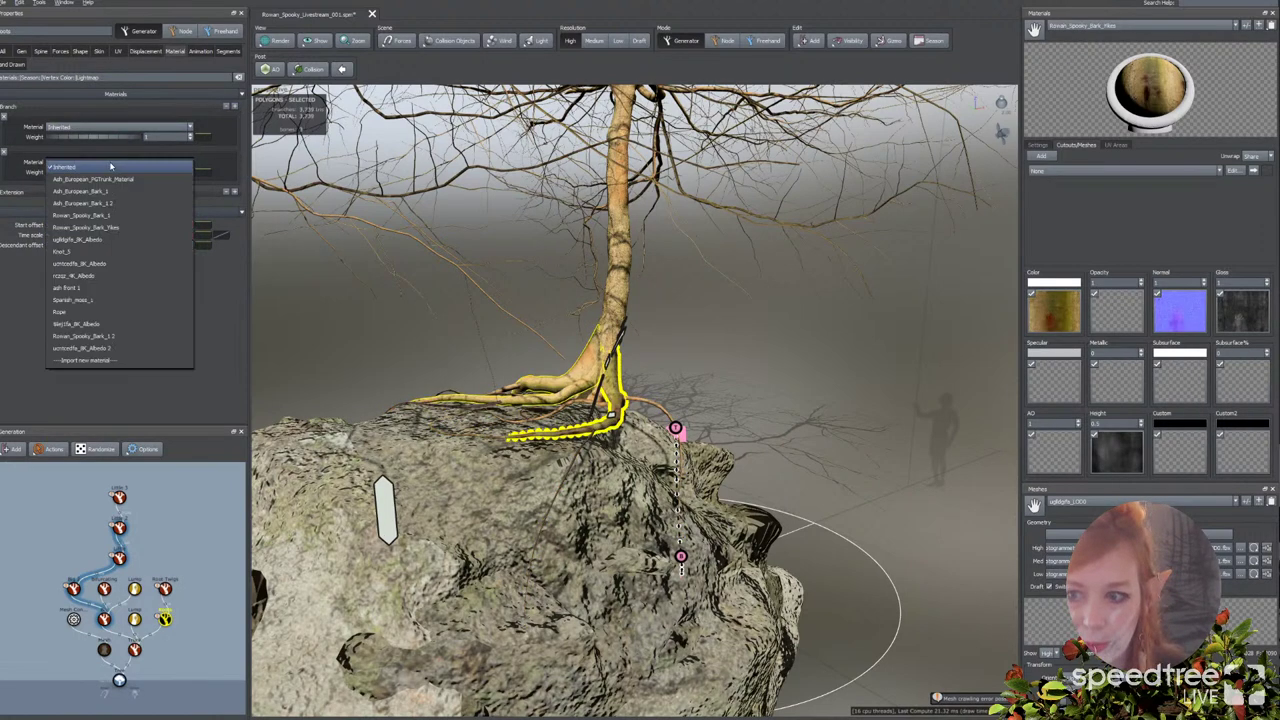
pyautogui.click(82, 203)
pyautogui.click(744, 368)
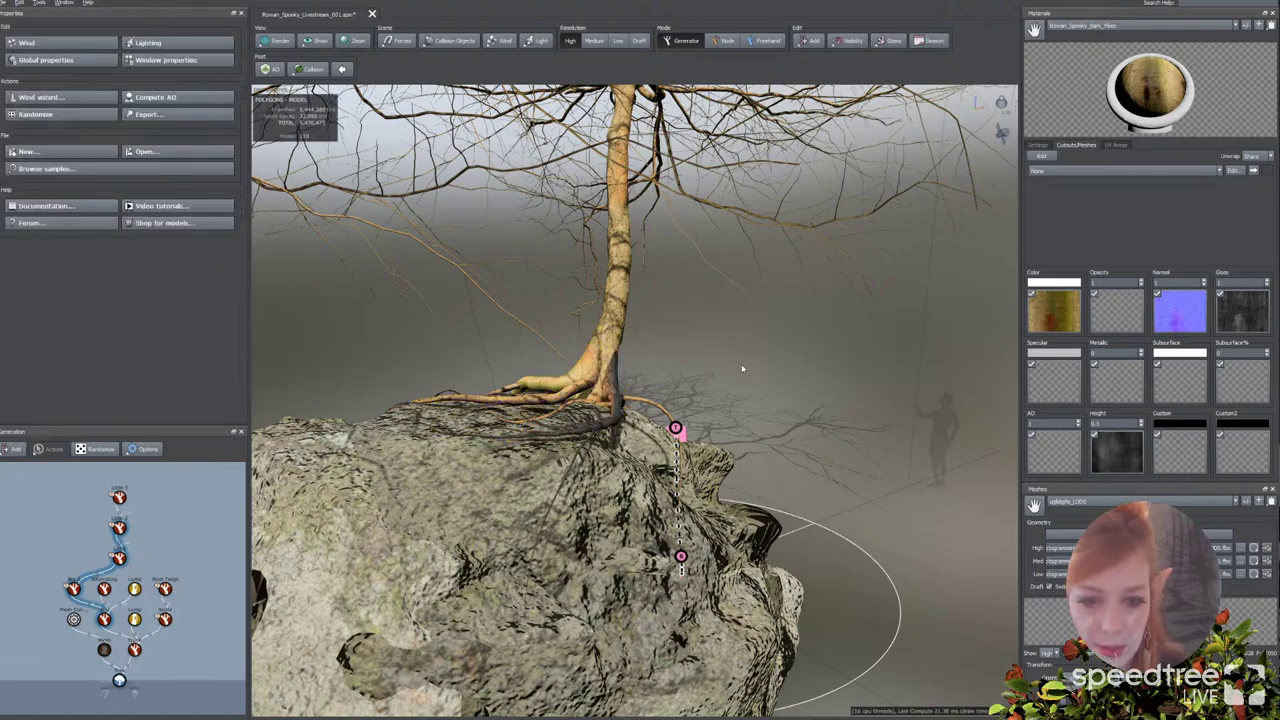
pyautogui.moveTo(744, 368); pyautogui.dragTo(620, 385)
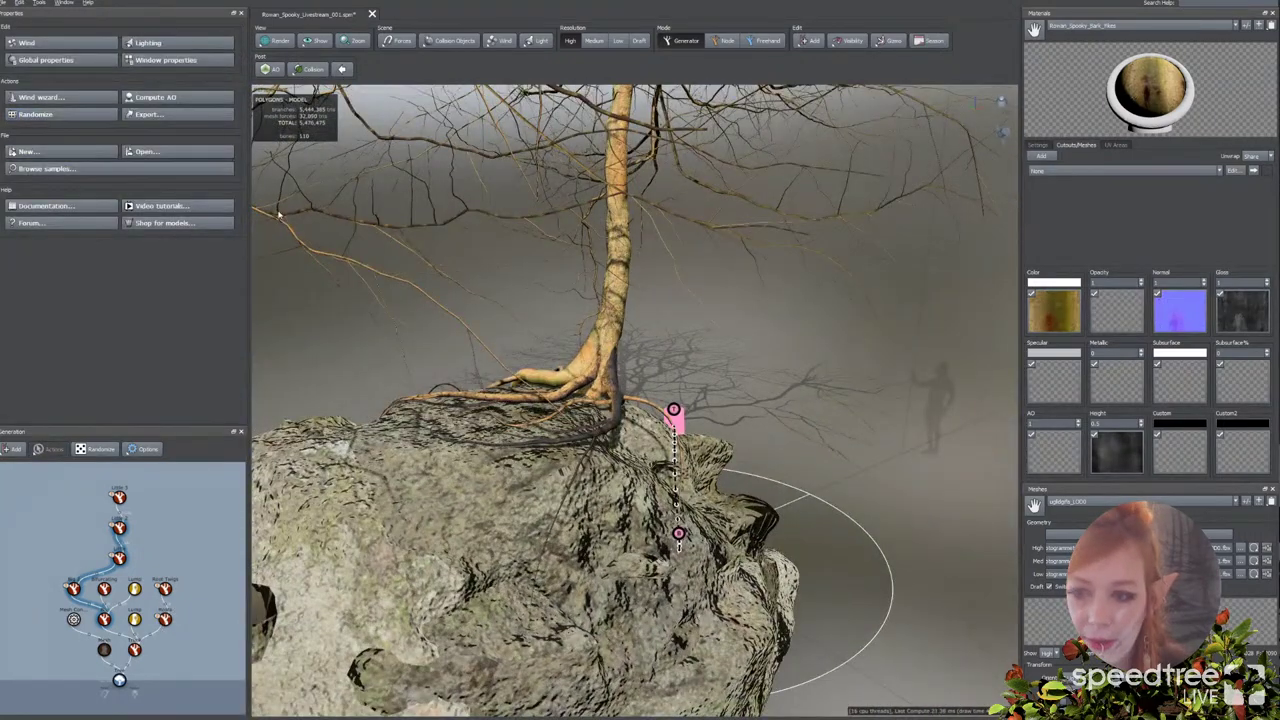
pyautogui.click(612, 380)
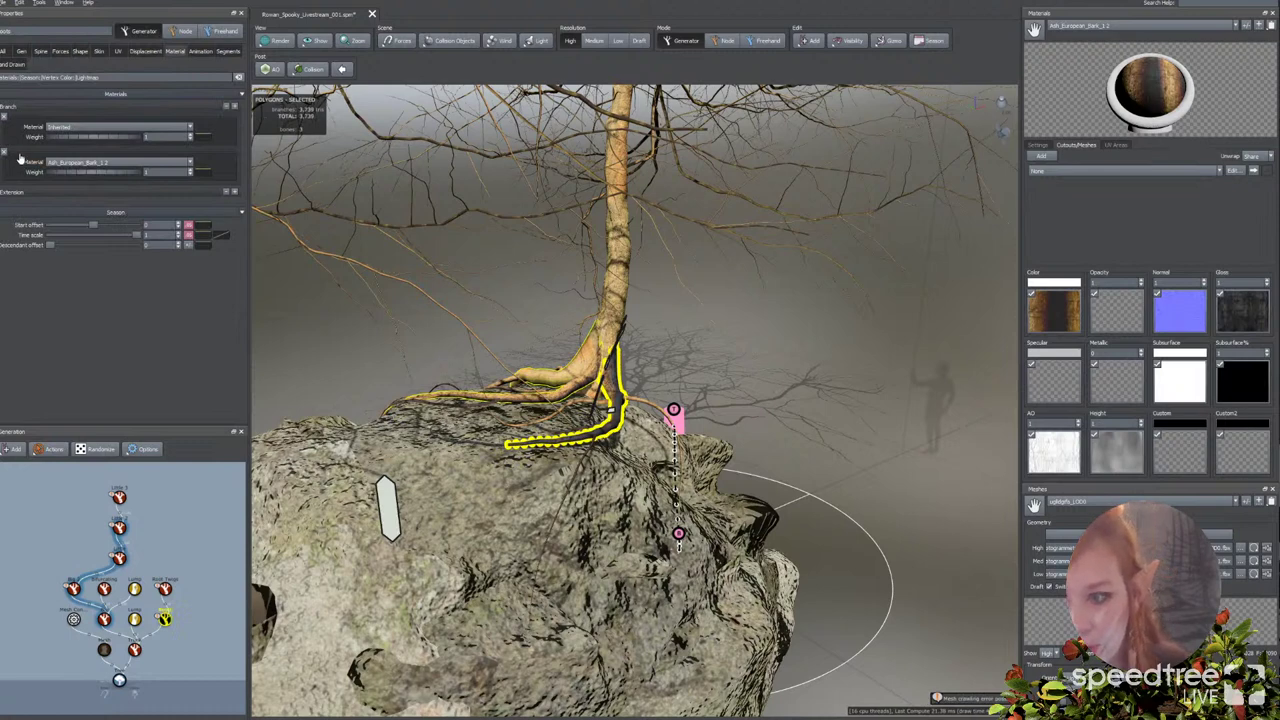
pyautogui.click(874, 492)
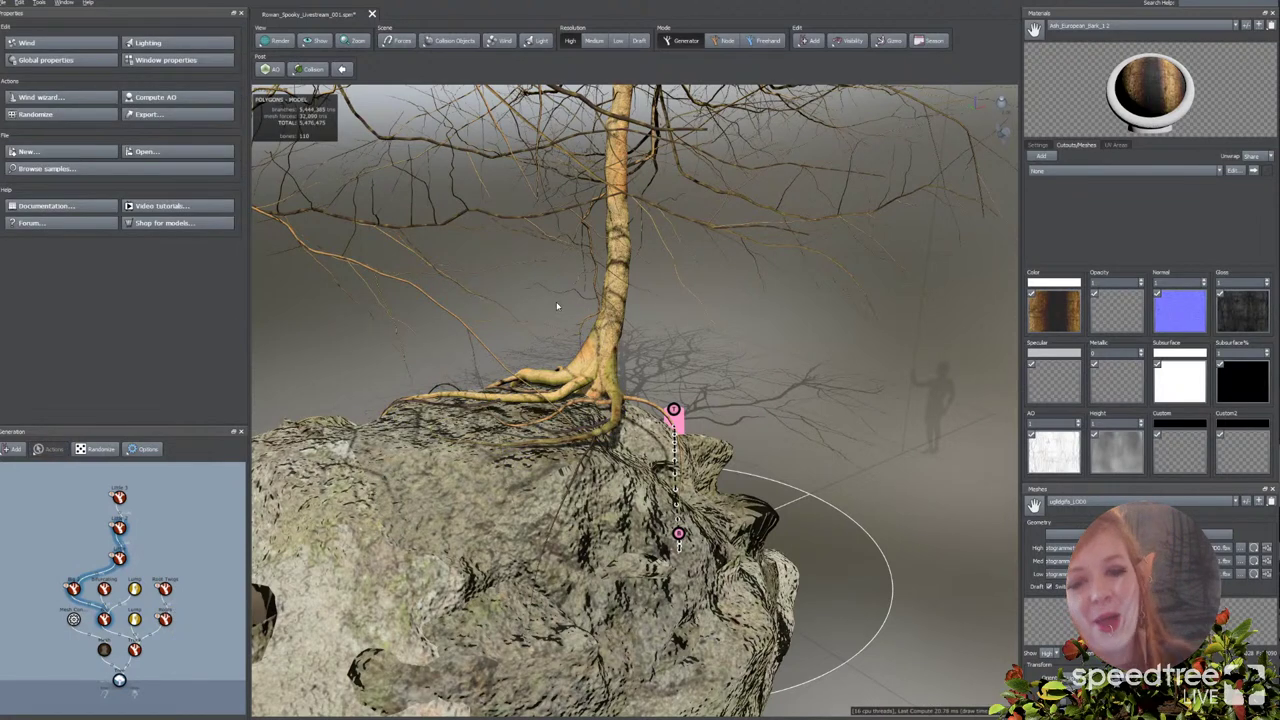
# Step: Examine the tree from several angles and distances, checking how the roots, trunk and branches sit over the rock
pyautogui.moveTo(543, 296); pyautogui.dragTo(551, 318, button='middle')
pyautogui.moveTo(741, 399); pyautogui.dragTo(733, 397)
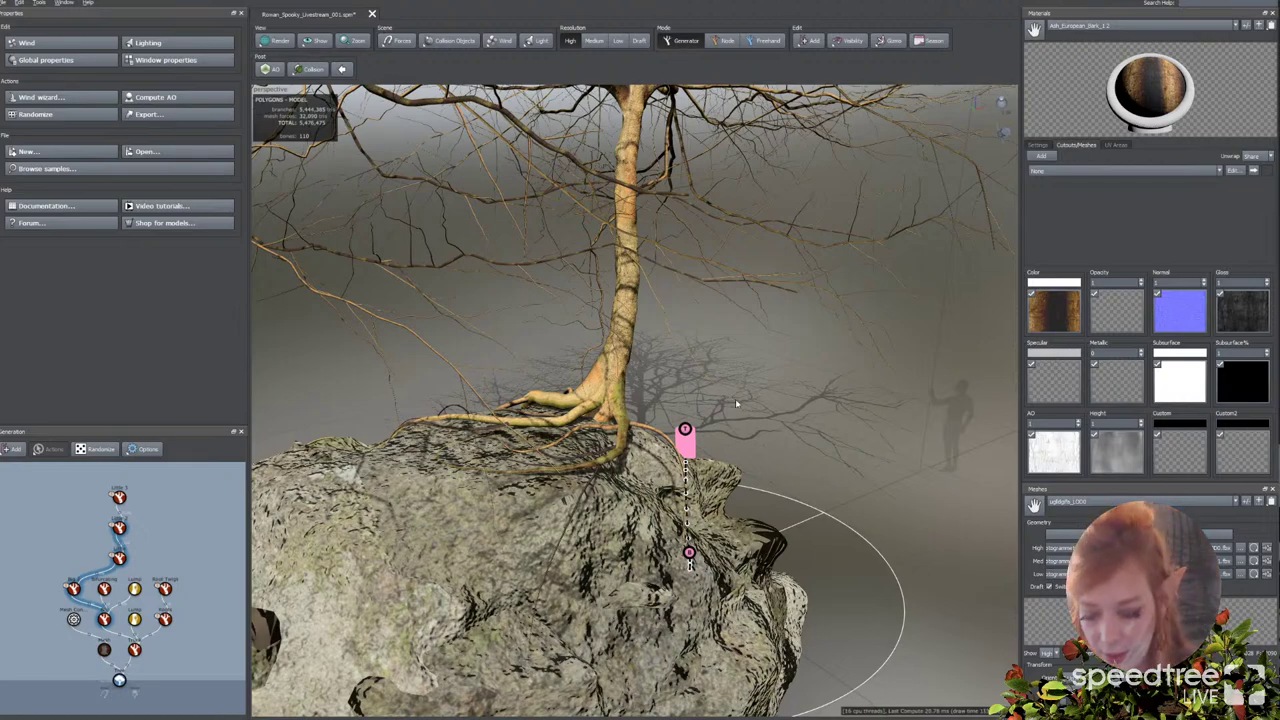
pyautogui.moveTo(737, 404); pyautogui.dragTo(711, 428)
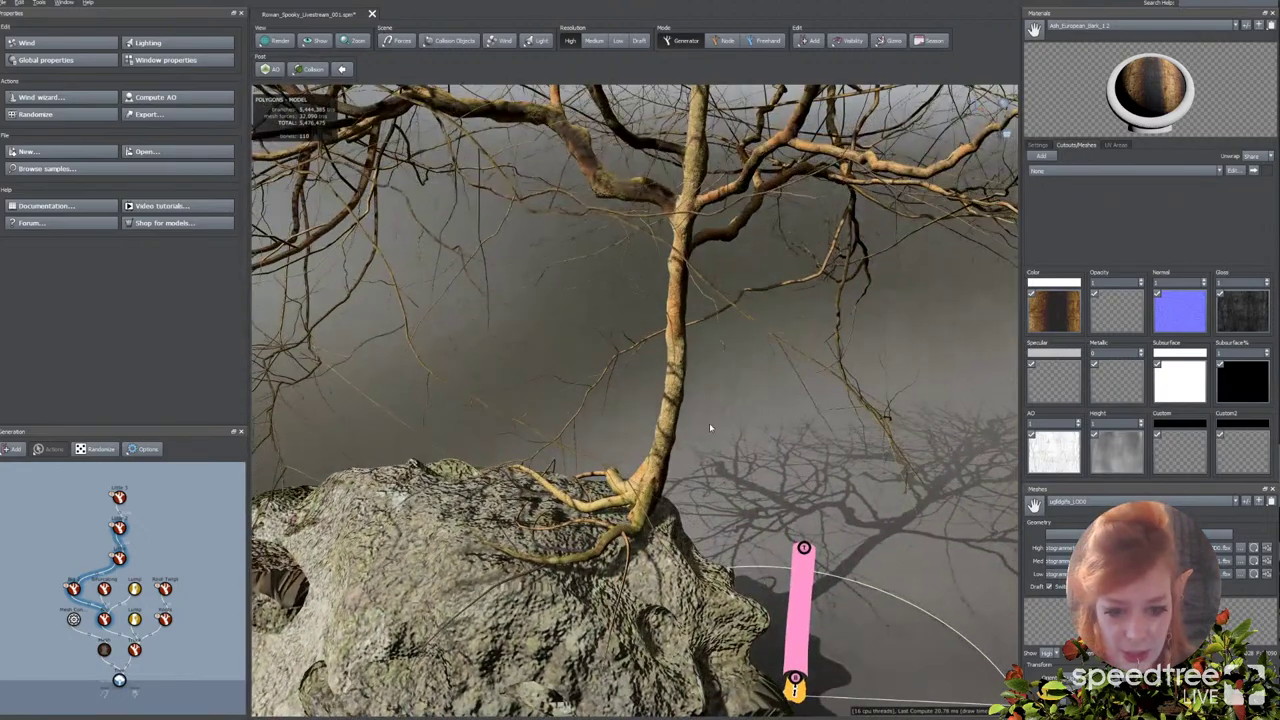
pyautogui.scroll(4, 720, 420)
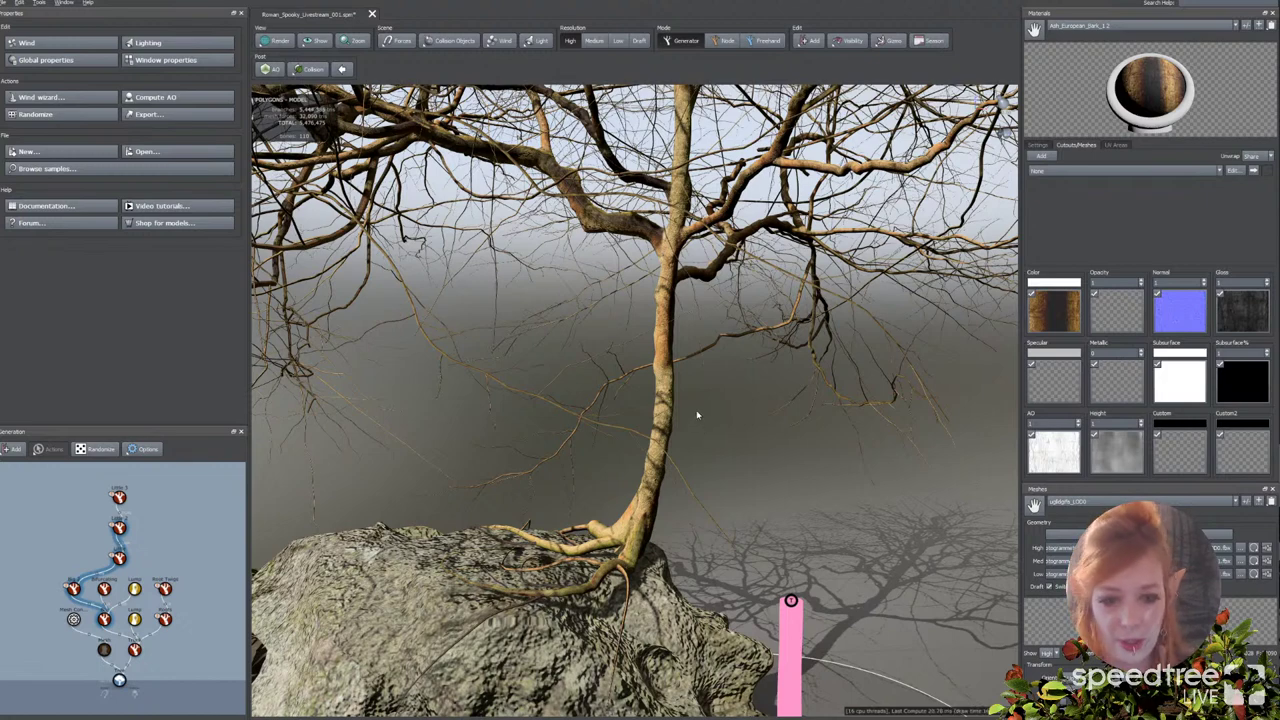
pyautogui.scroll(2, 697, 418)
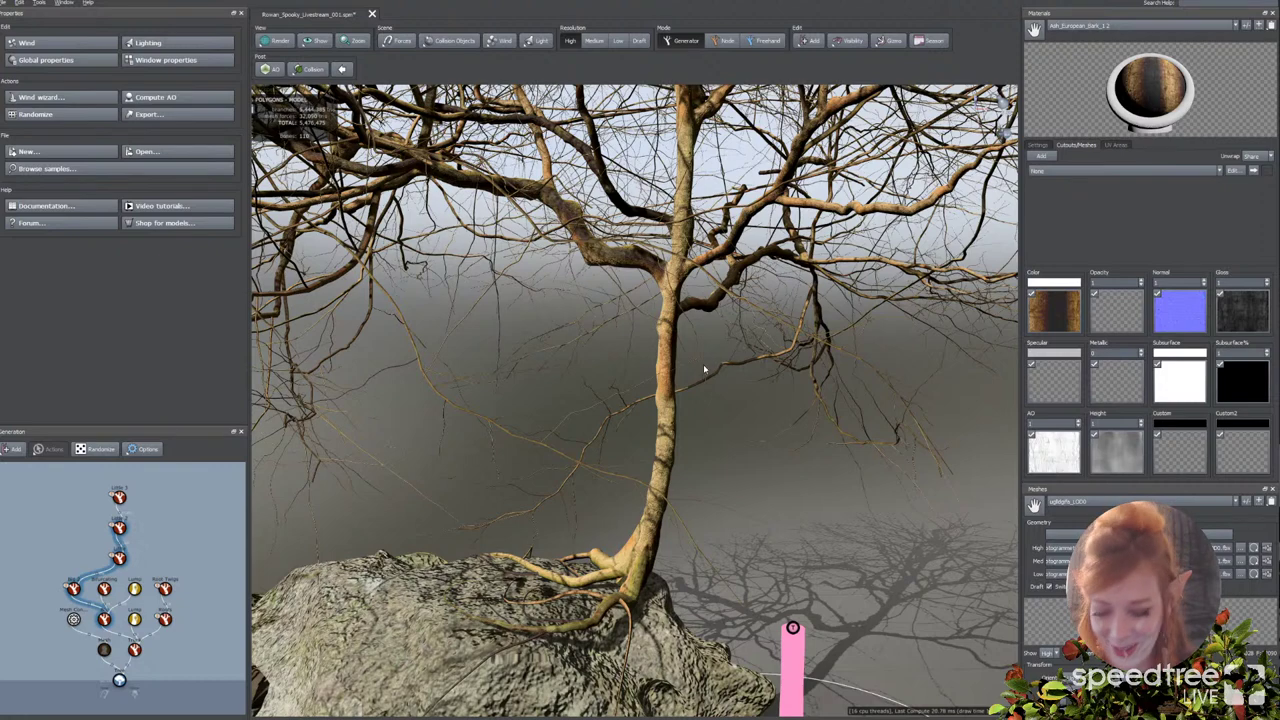
pyautogui.moveTo(708, 369); pyautogui.dragTo(701, 373)
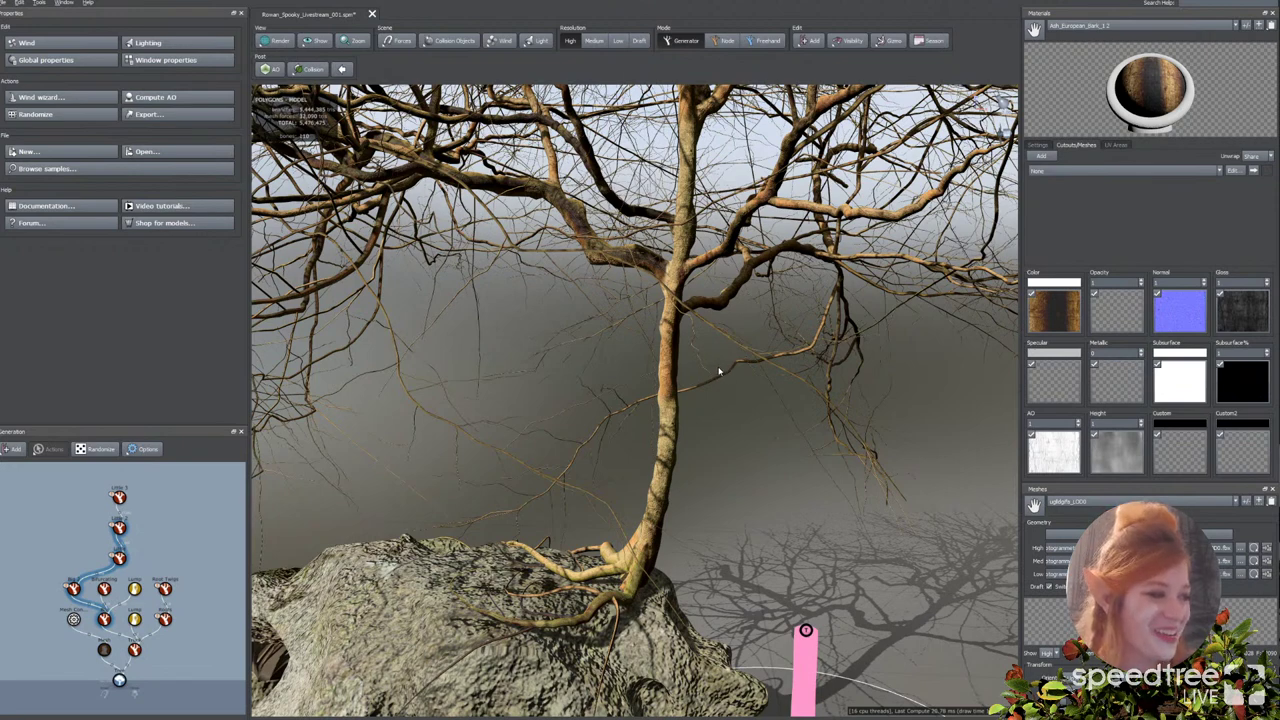
pyautogui.moveTo(694, 408); pyautogui.dragTo(699, 417)
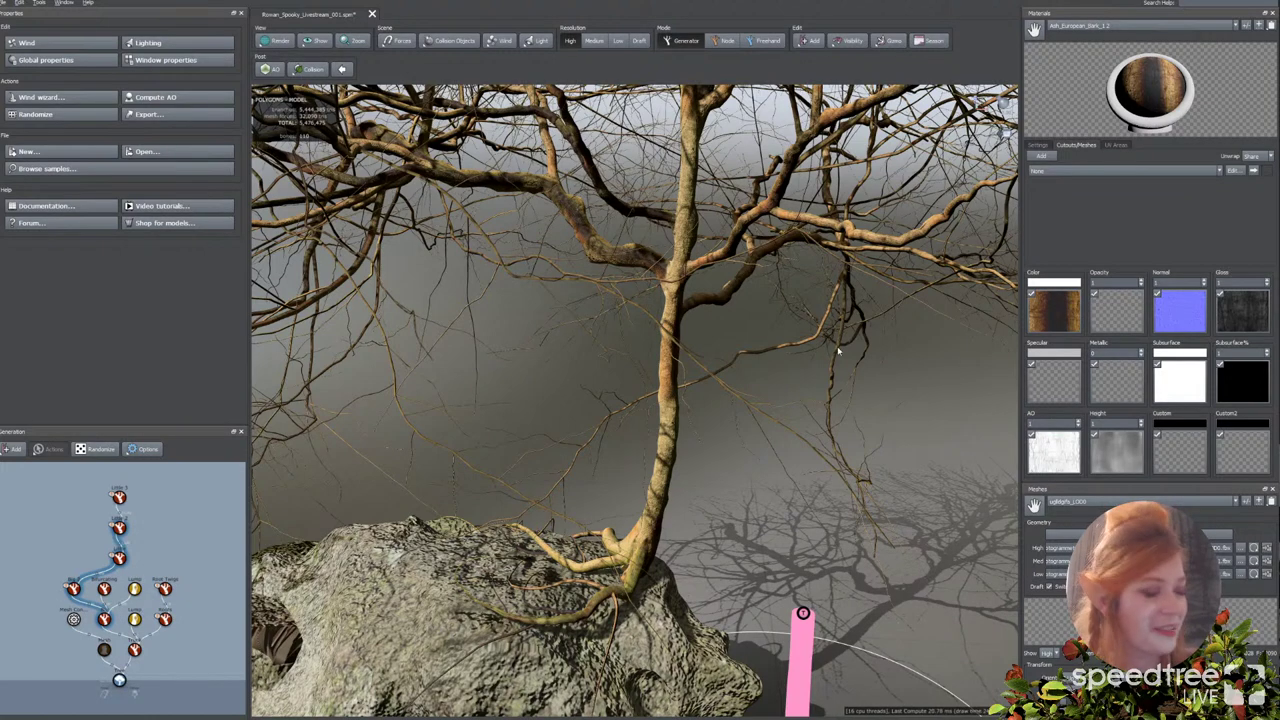
pyautogui.scroll(5, 714, 340)
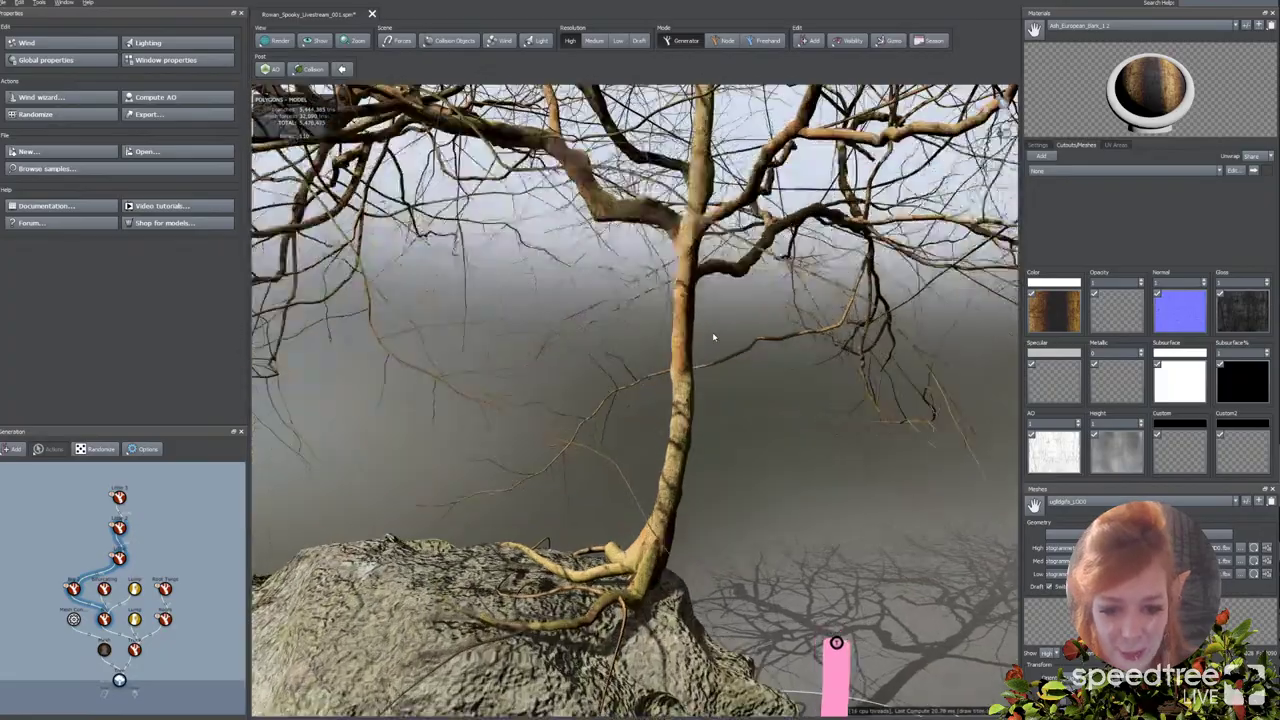
pyautogui.click(714, 342)
pyautogui.scroll(-6, 793, 355)
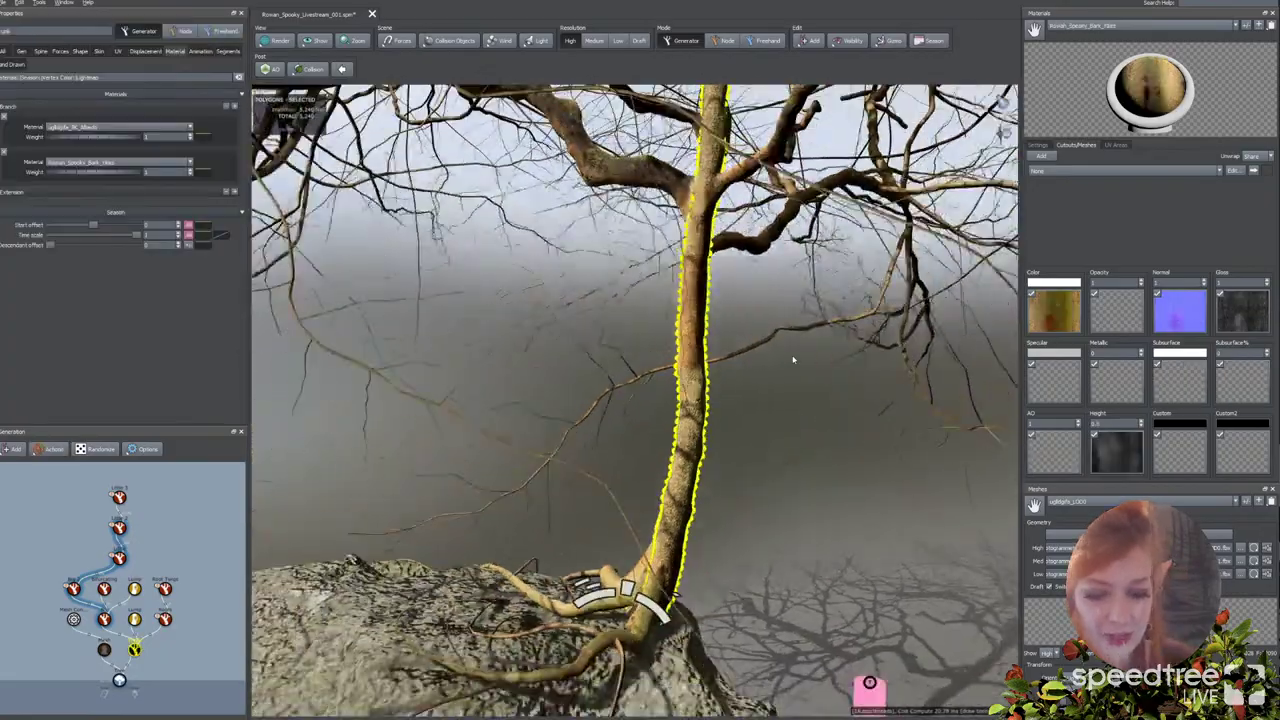
pyautogui.moveTo(880, 423)
pyautogui.mouseDown()
pyautogui.moveTo(815, 420)
pyautogui.moveTo(871, 426)
pyautogui.mouseUp()
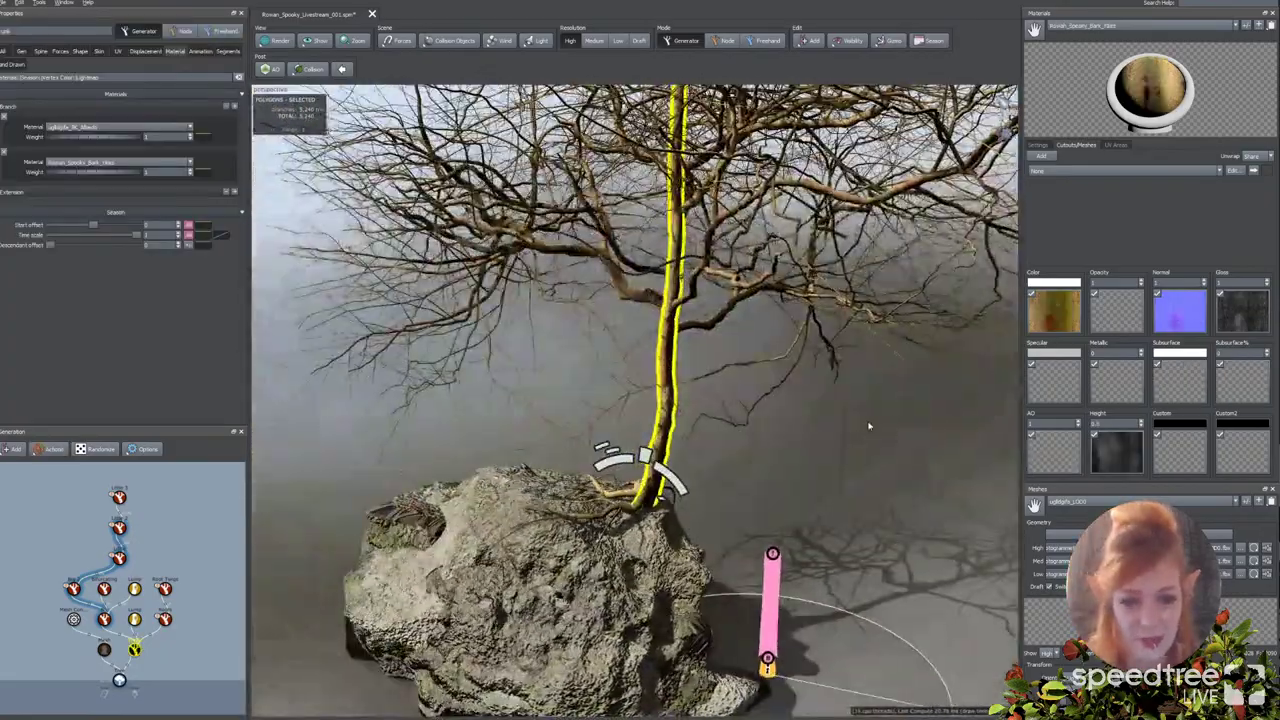
pyautogui.moveTo(871, 426); pyautogui.dragTo(851, 438, button='middle')
# Step: Add a Magnet force and raise it beside the canopy, consulting the leaning tree reference image in the browser
pyautogui.click(396, 40)
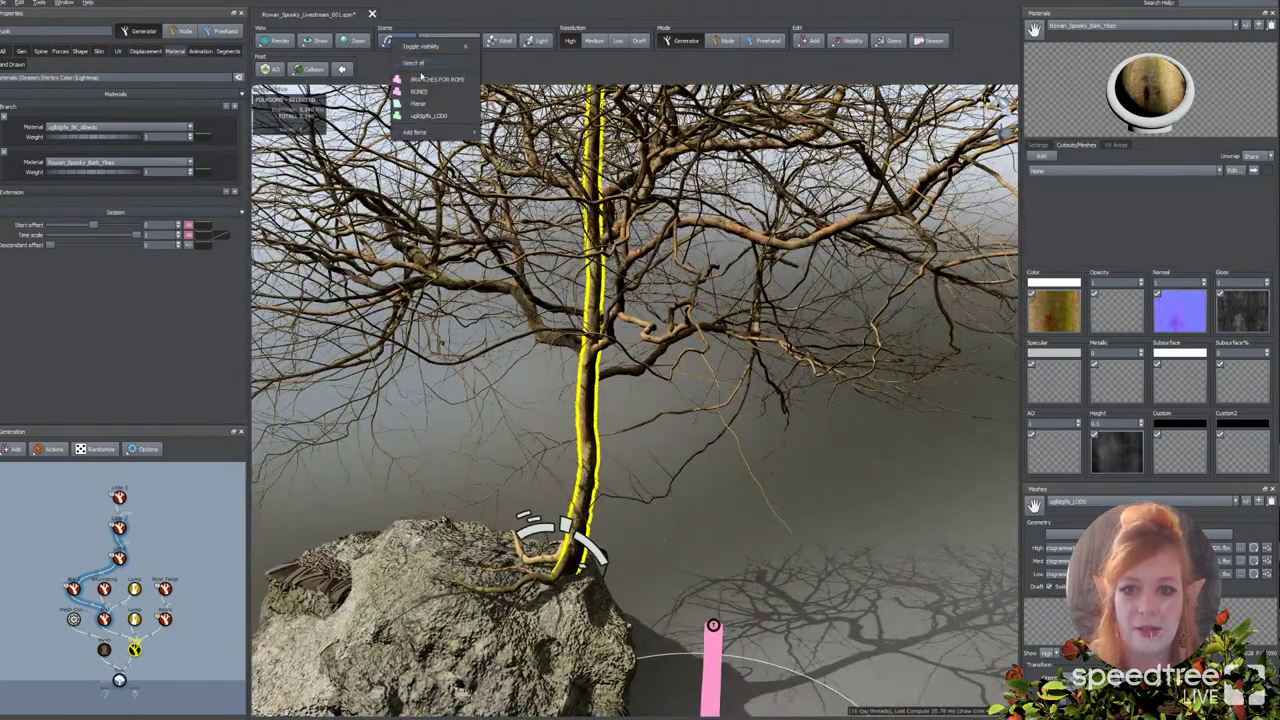
pyautogui.moveTo(425, 133)
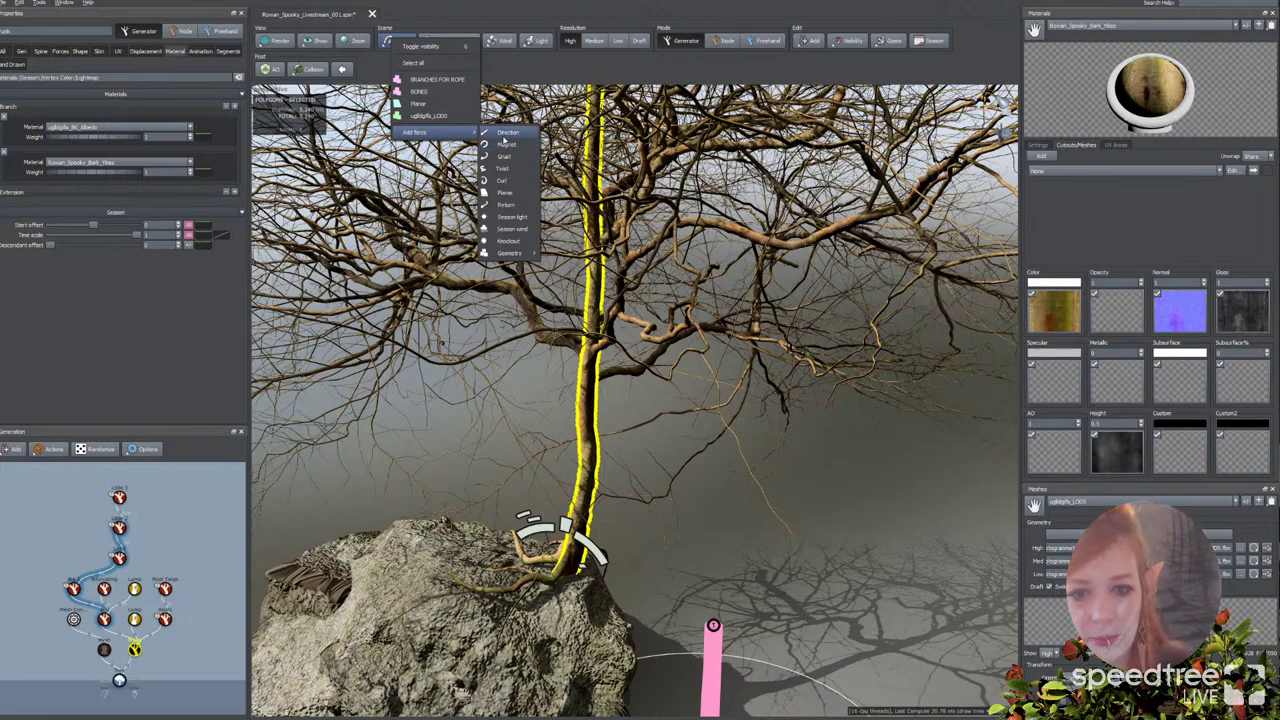
pyautogui.click(505, 144)
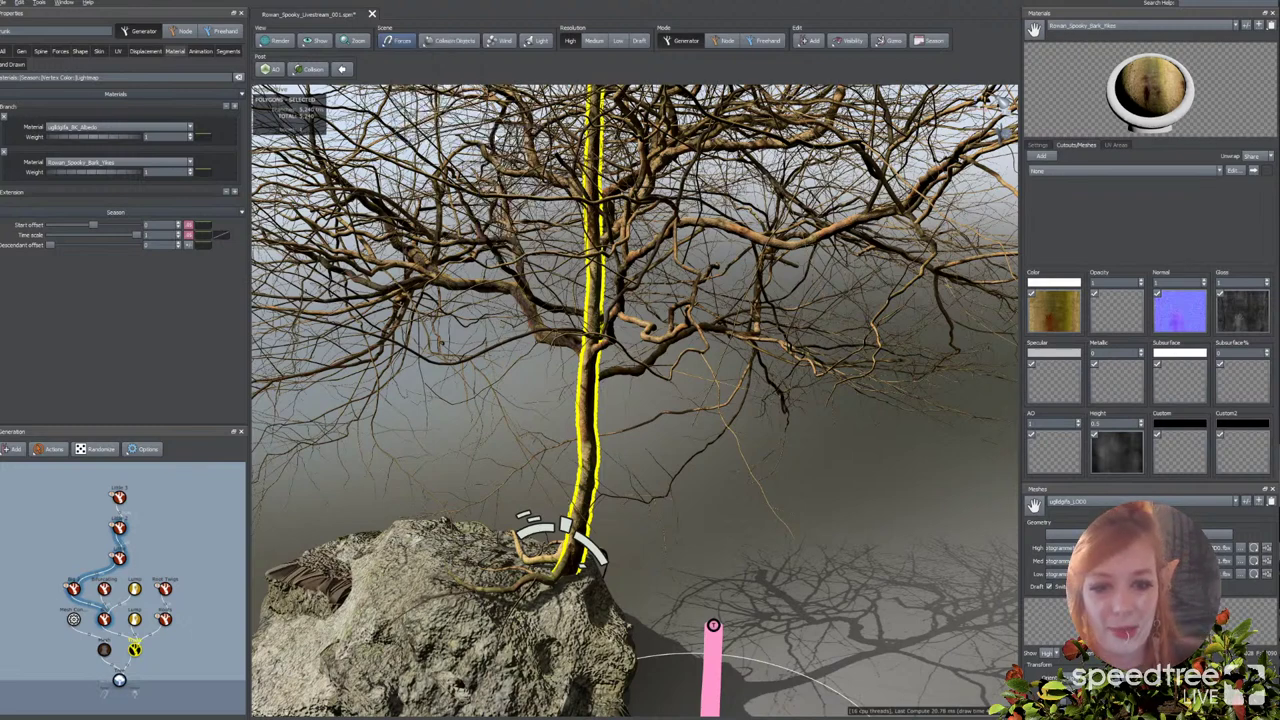
pyautogui.scroll(-5, 768, 478)
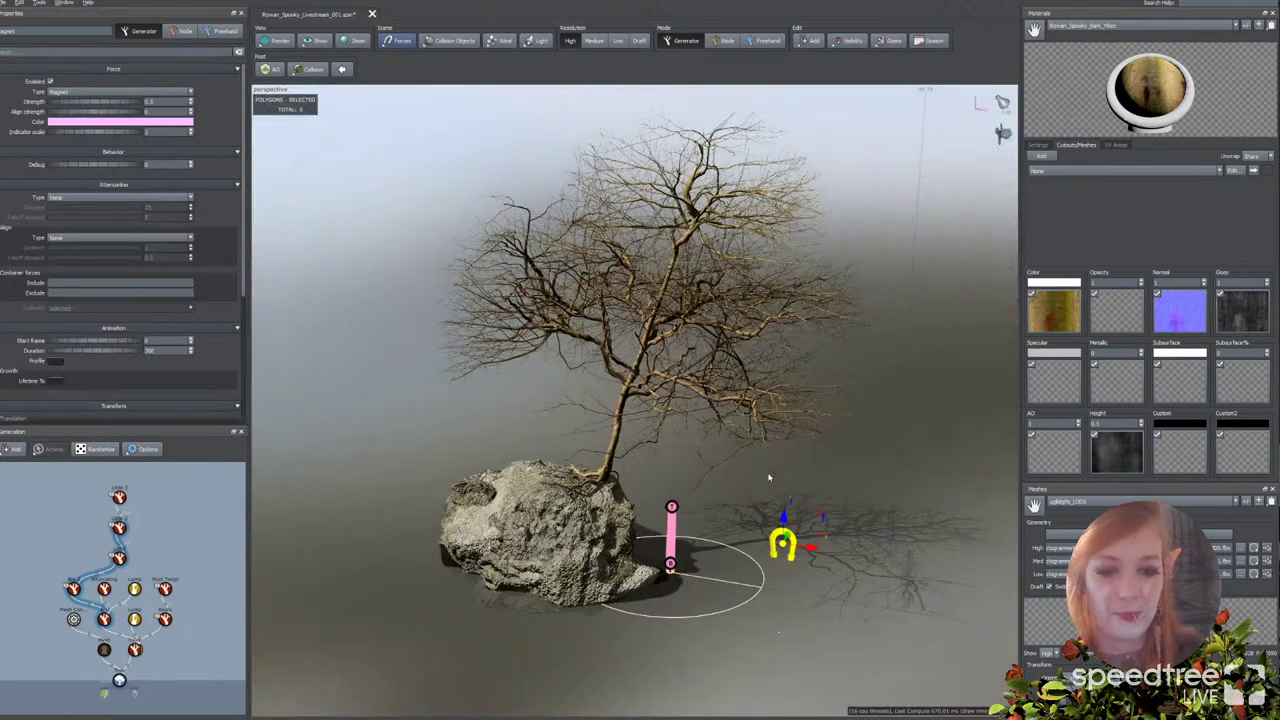
pyautogui.moveTo(785, 534); pyautogui.dragTo(785, 532)
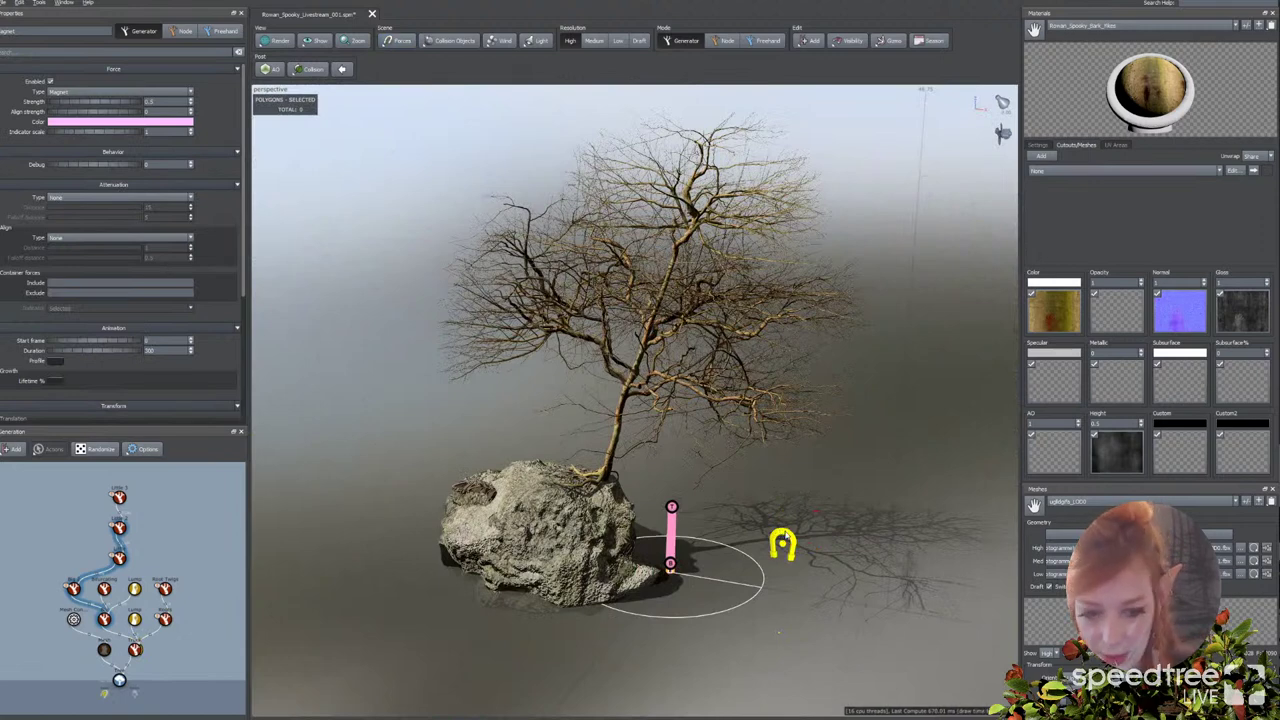
pyautogui.hotkey('alt', 'Tab')
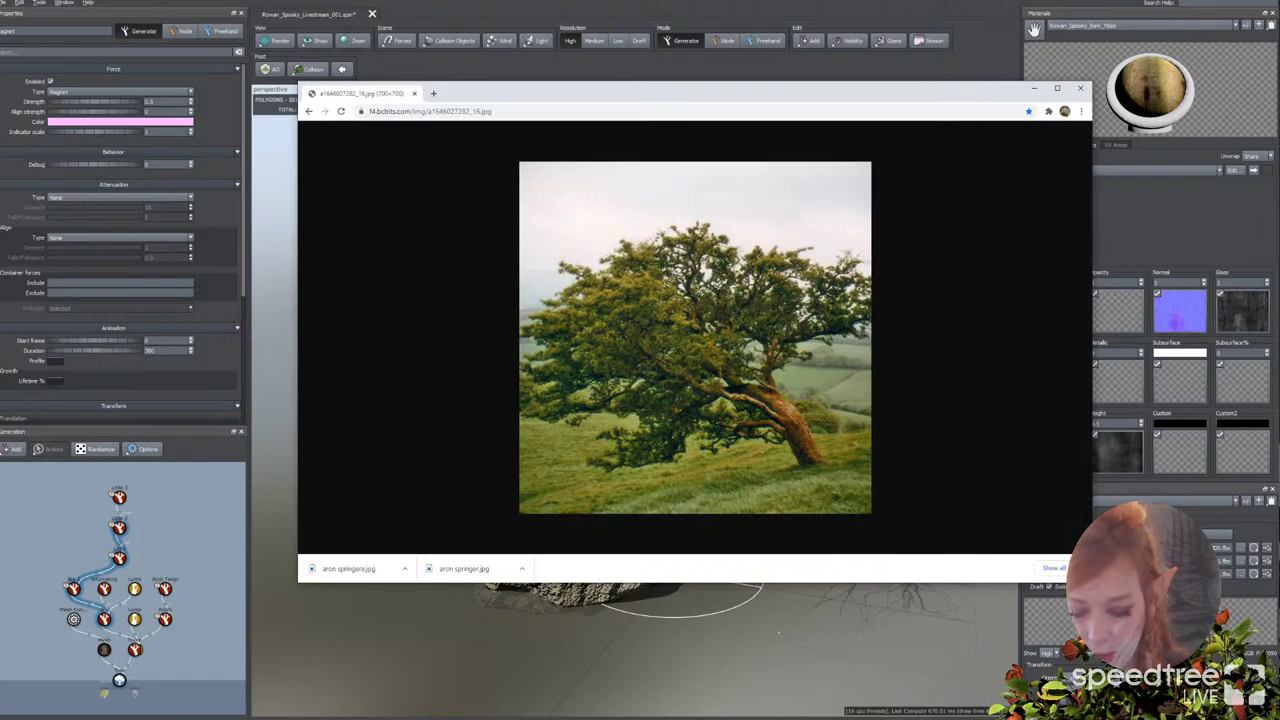
pyautogui.hotkey('alt', 'Tab')
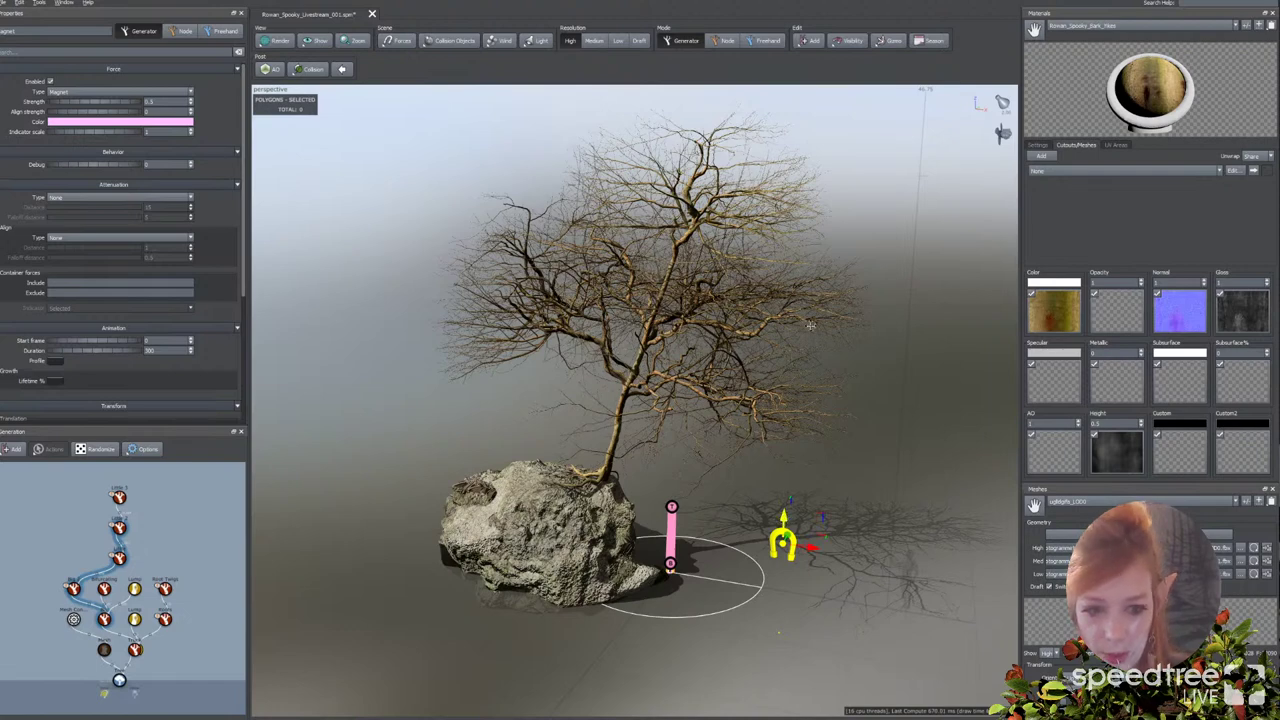
pyautogui.moveTo(792, 360); pyautogui.dragTo(792, 336)
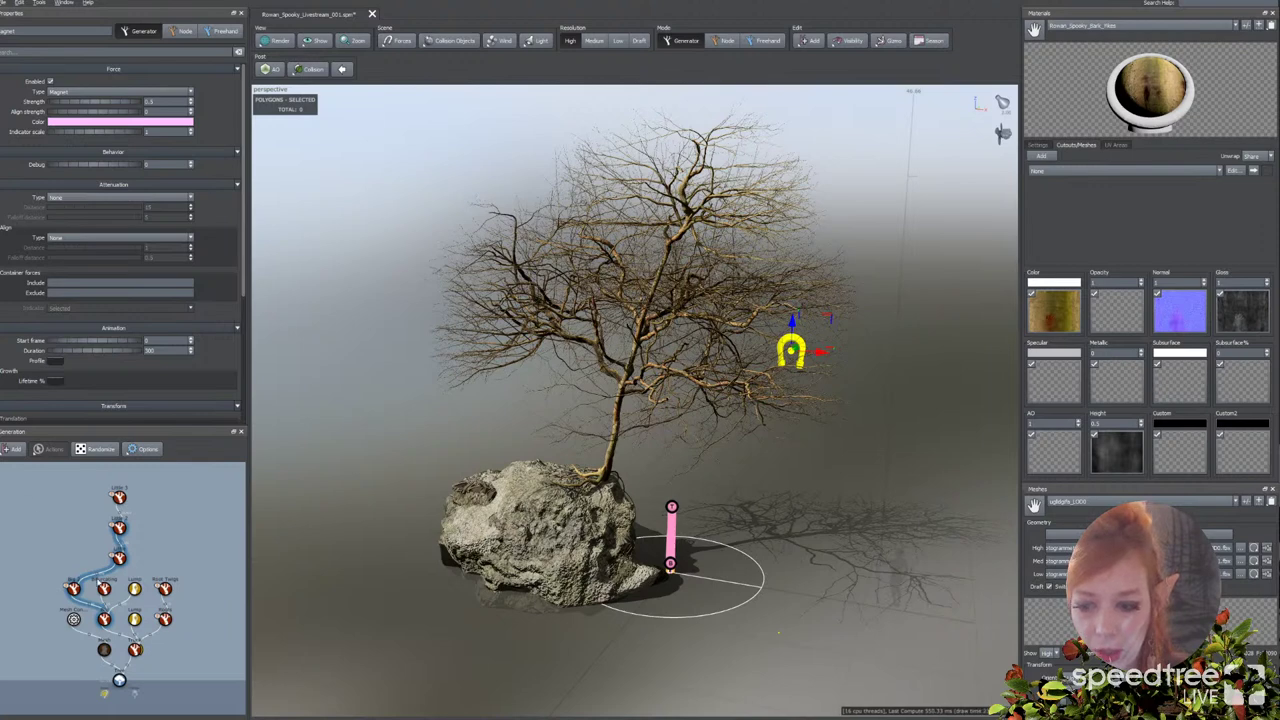
# Step: Raise the early point of the trunk's Magnet force profile curve so the force acts nearer the trunk base
pyautogui.click(135, 650)
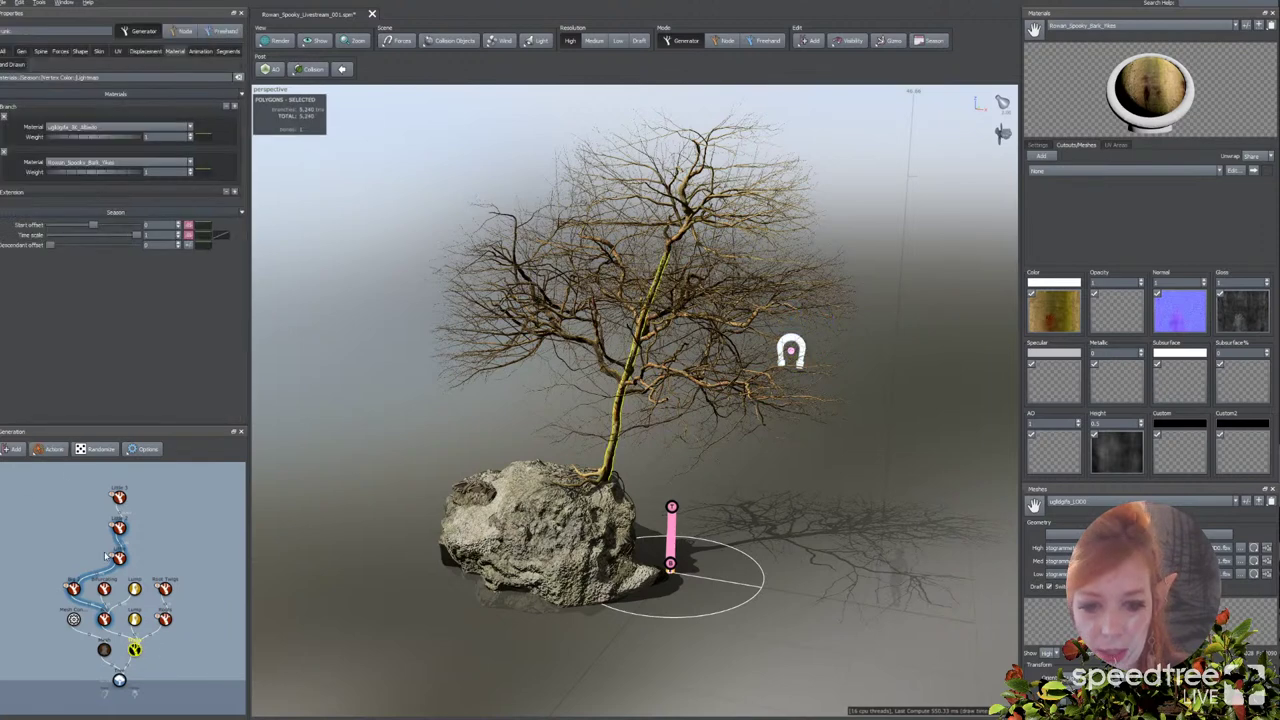
pyautogui.click(41, 51)
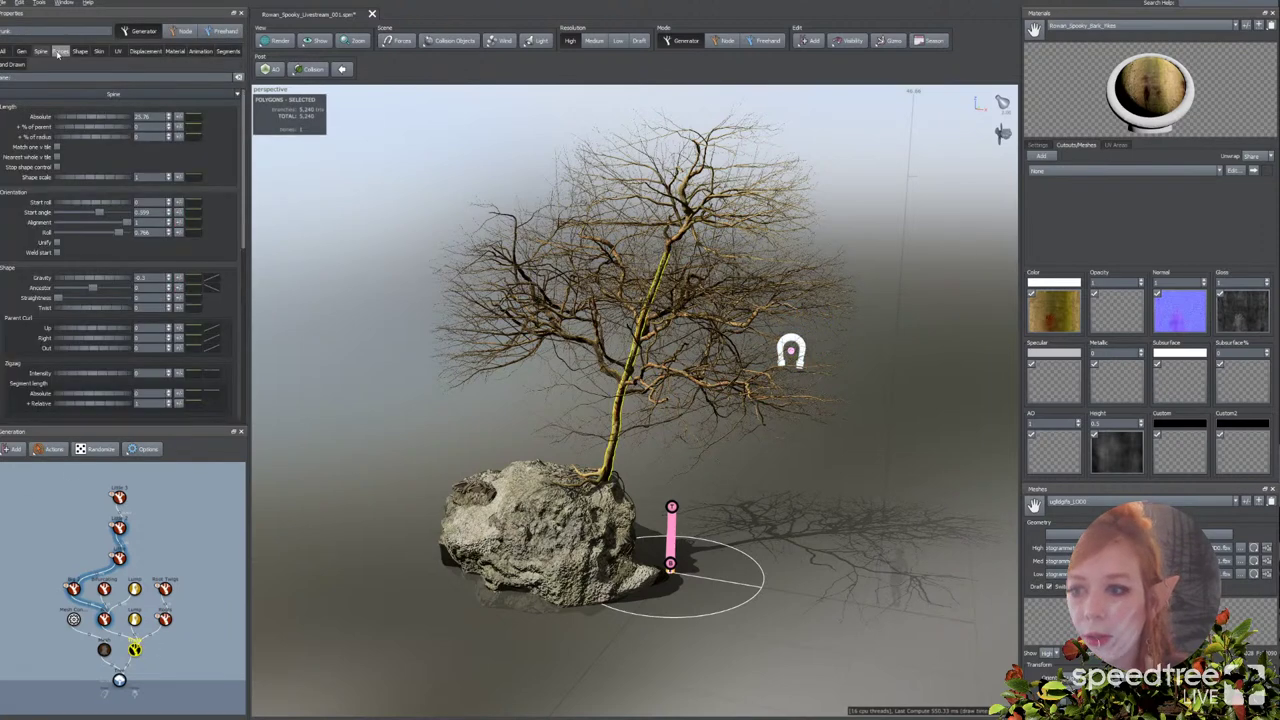
pyautogui.click(60, 51)
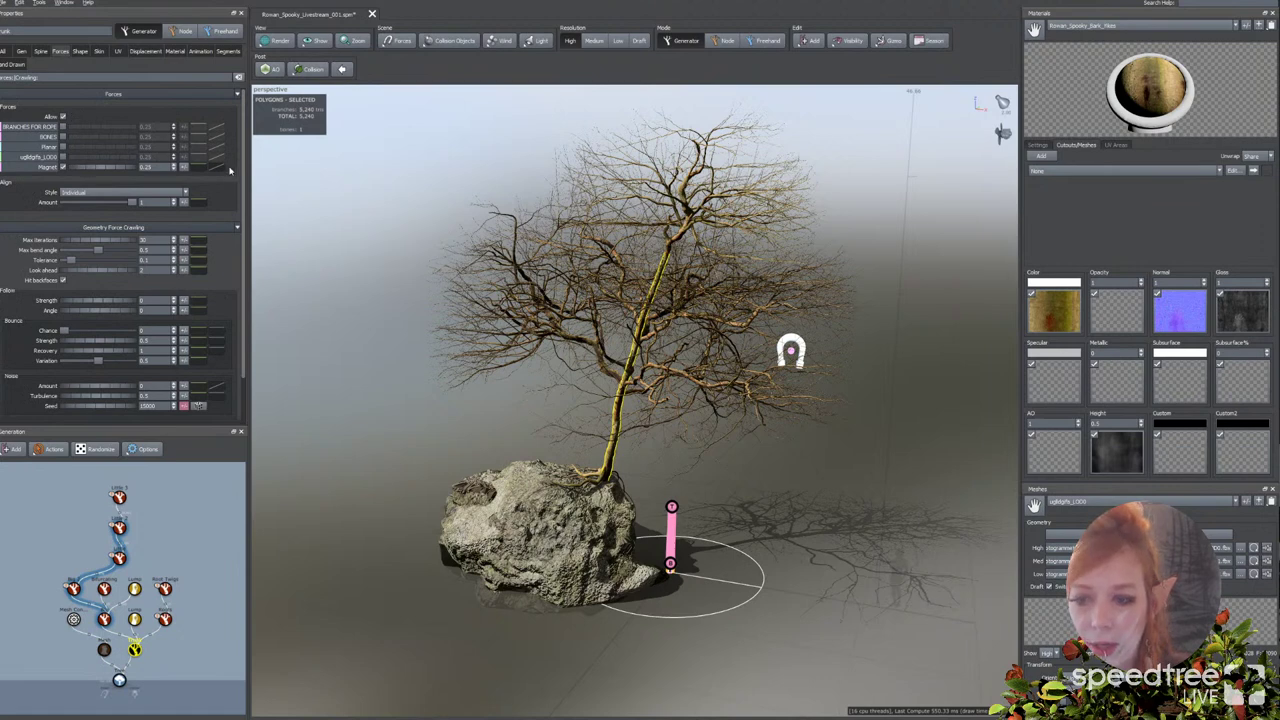
pyautogui.click(216, 167)
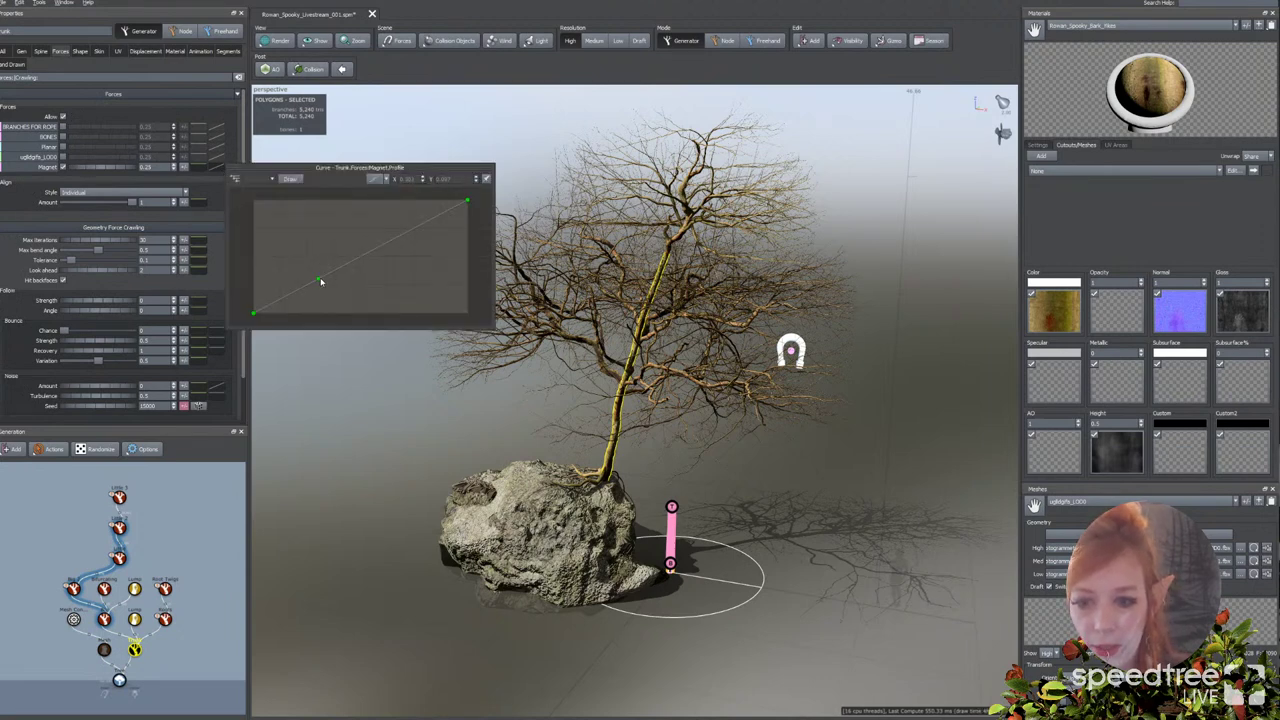
pyautogui.moveTo(318, 278); pyautogui.dragTo(303, 216)
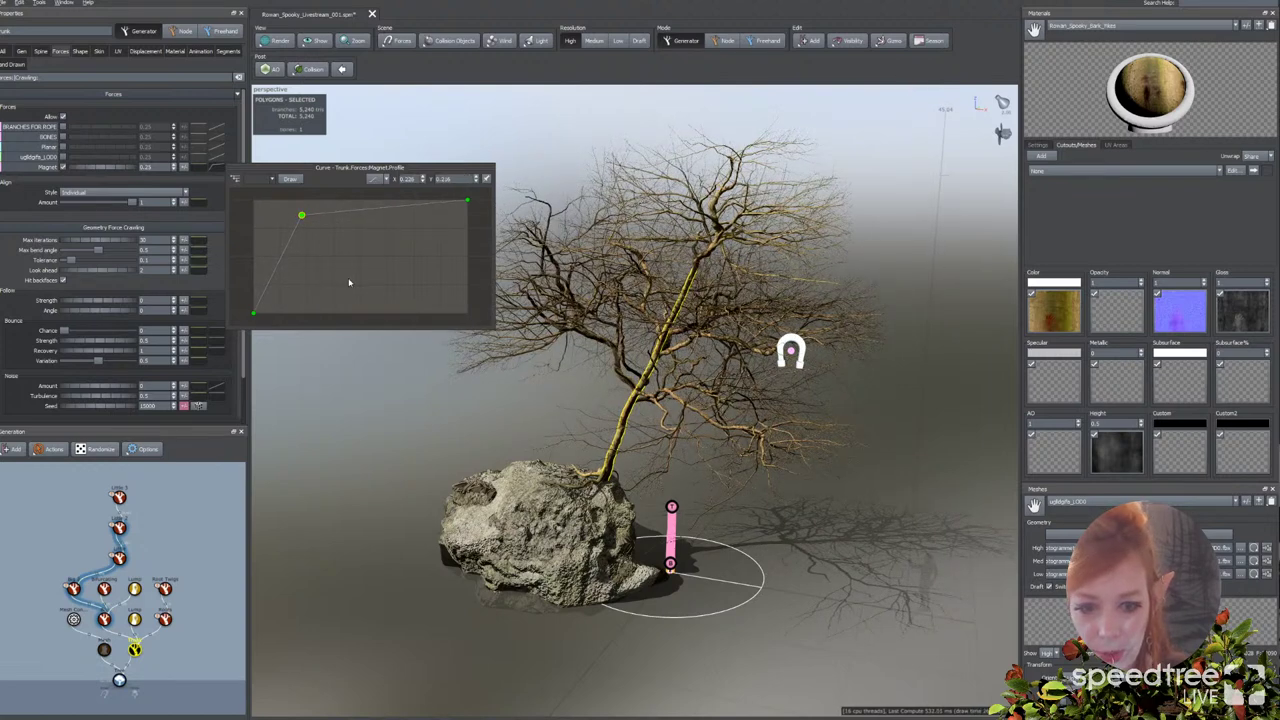
# Step: Shift the early high point of the trunk's Magnet profile curve further toward the trunk base and check the tree's lean
pyautogui.moveTo(302, 215); pyautogui.dragTo(267, 204)
pyautogui.click(491, 390)
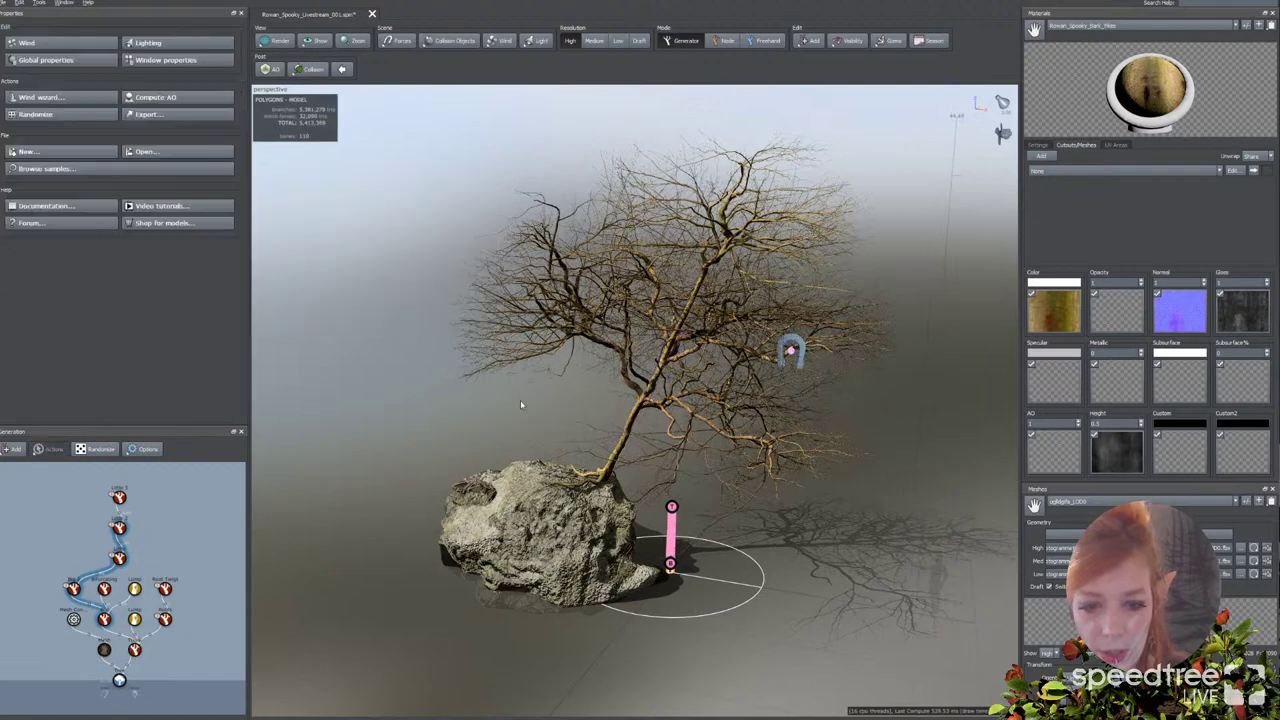
pyautogui.scroll(-2, 626, 380)
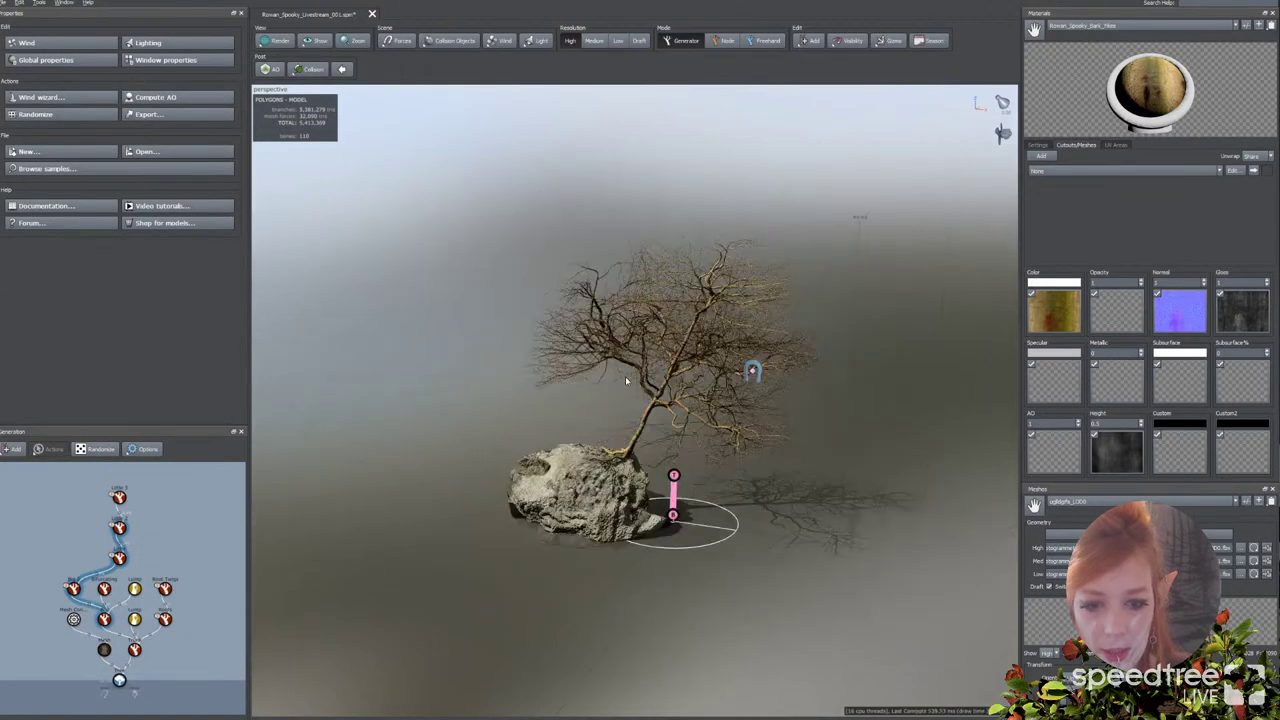
pyautogui.scroll(3, 633, 446)
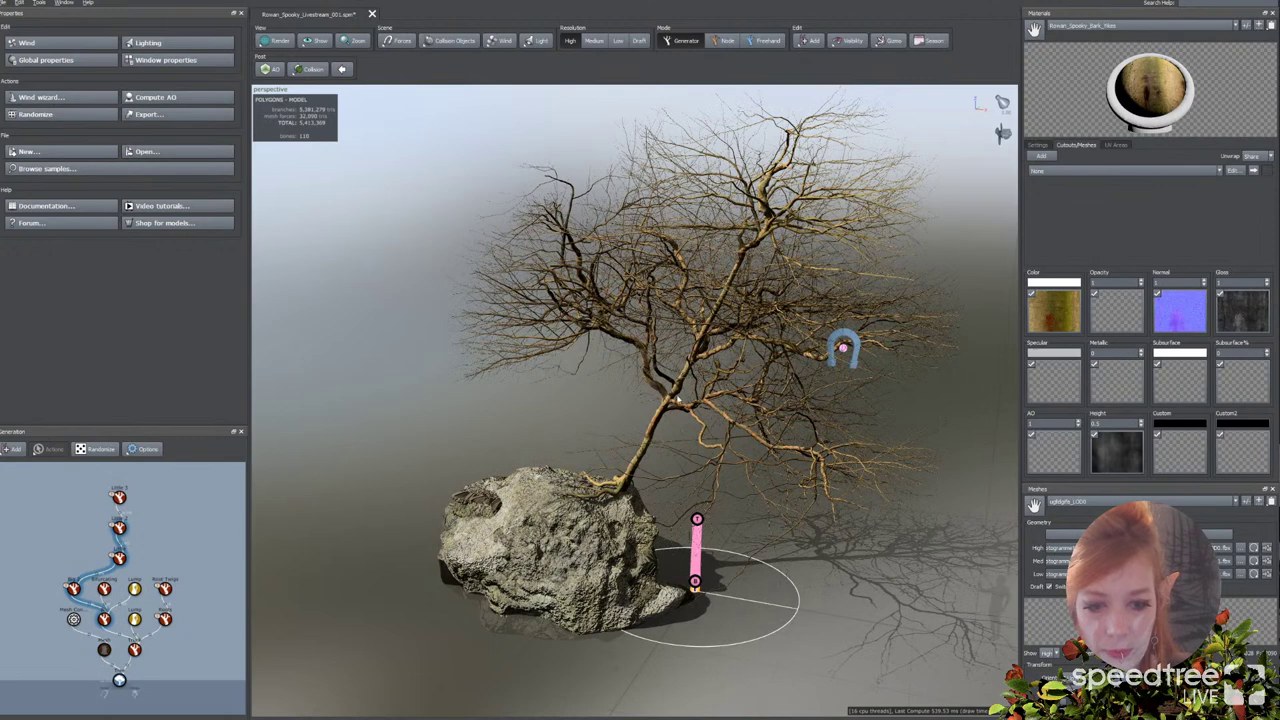
# Step: Enable the Magnet force on the big branches and lower the start of its Trunk-relative parent curve to slightly below zero
pyautogui.click(684, 428)
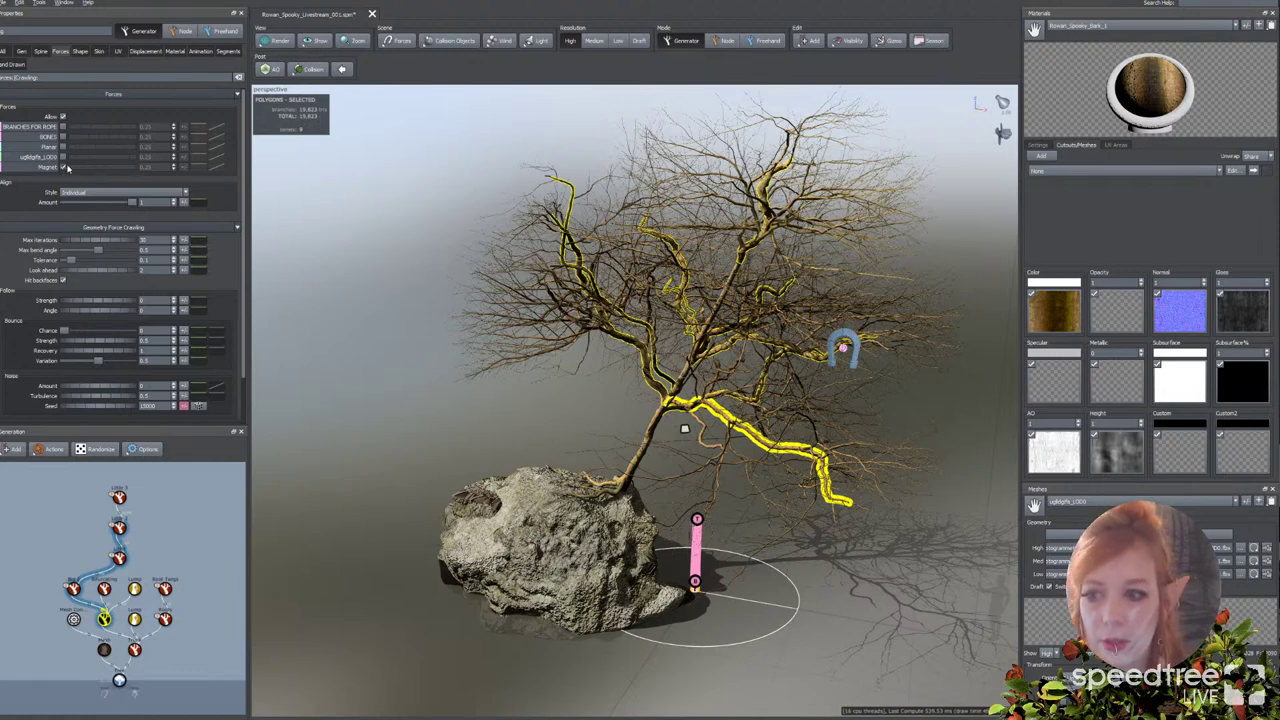
pyautogui.click(115, 172)
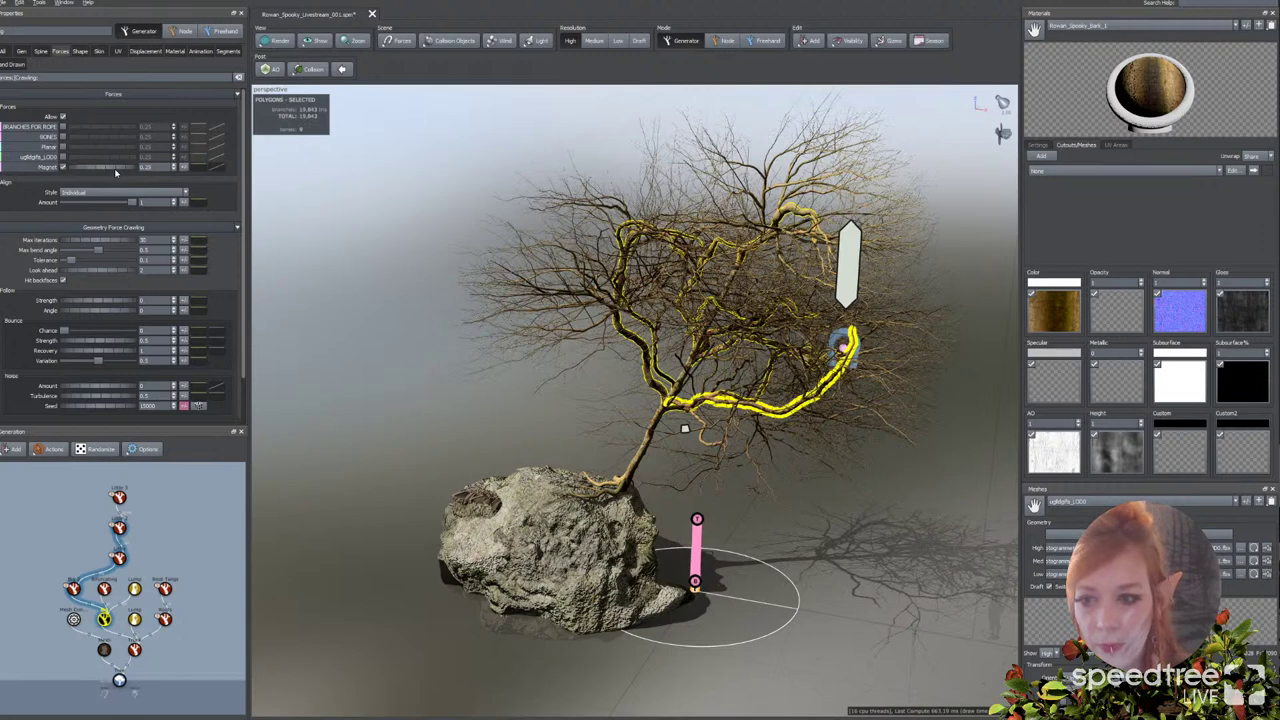
pyautogui.click(210, 168)
pyautogui.click(250, 181)
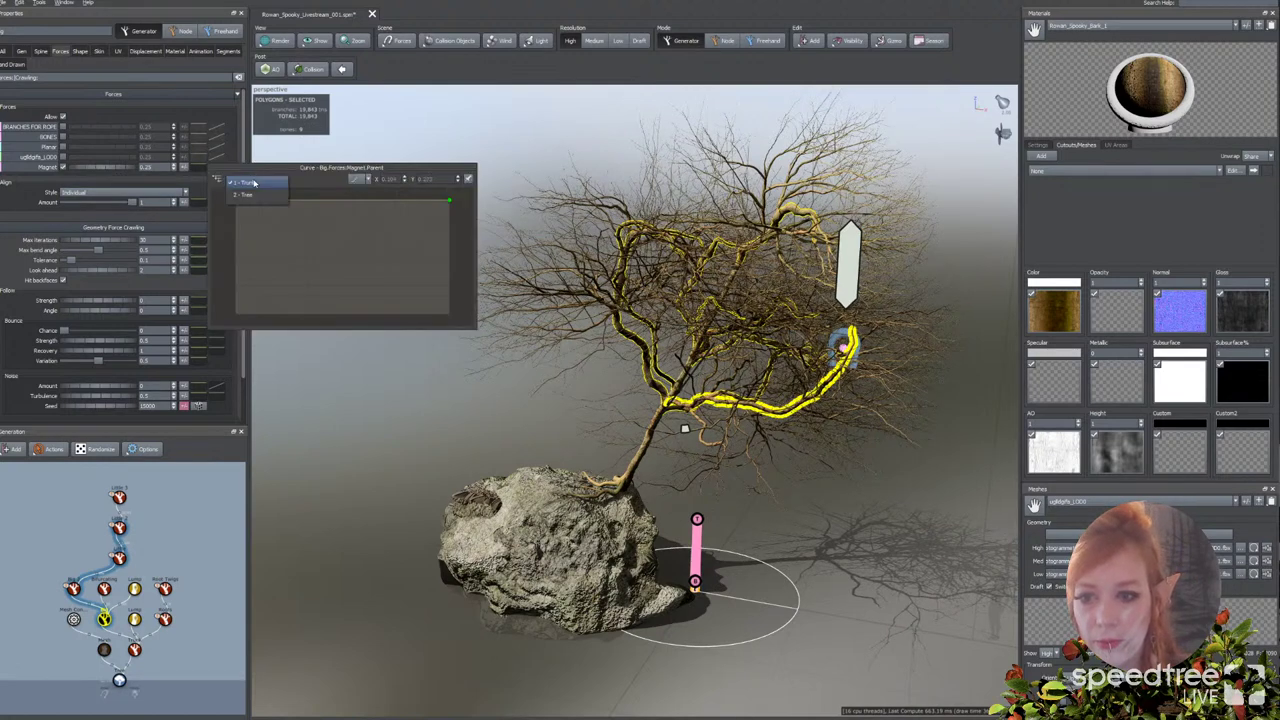
pyautogui.click(252, 183)
pyautogui.click(235, 201)
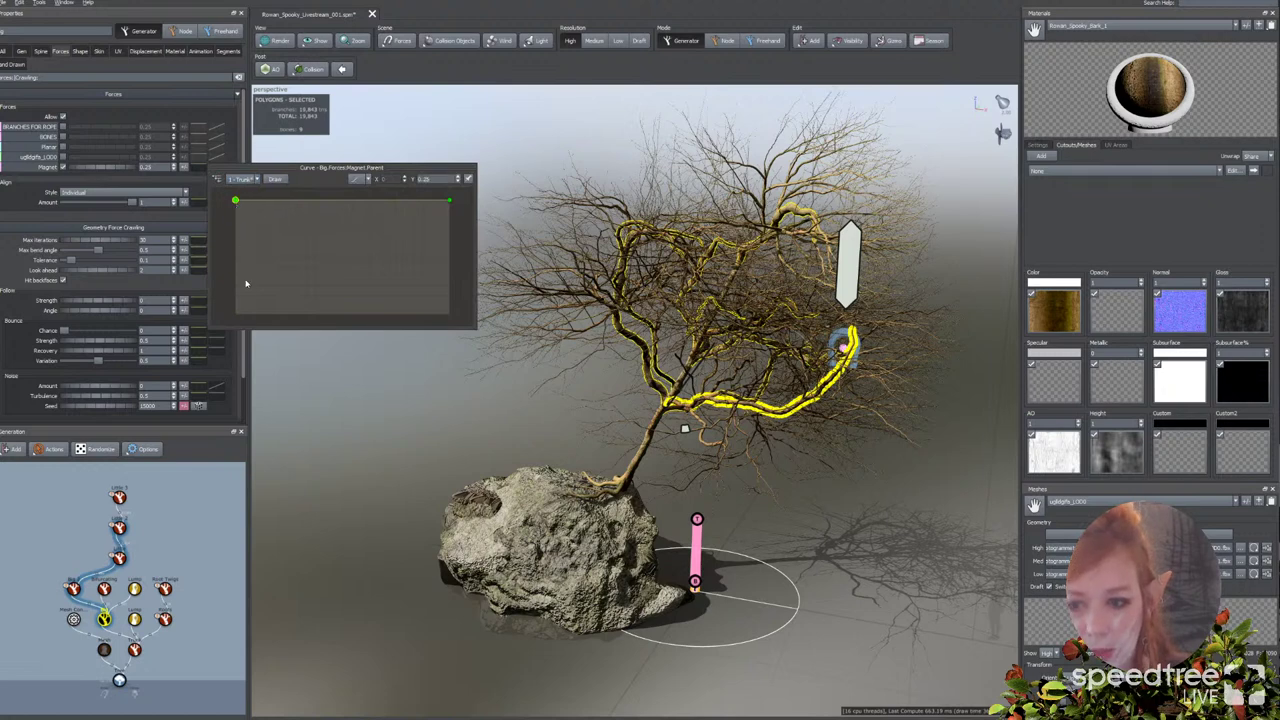
pyautogui.moveTo(239, 317); pyautogui.dragTo(238, 316)
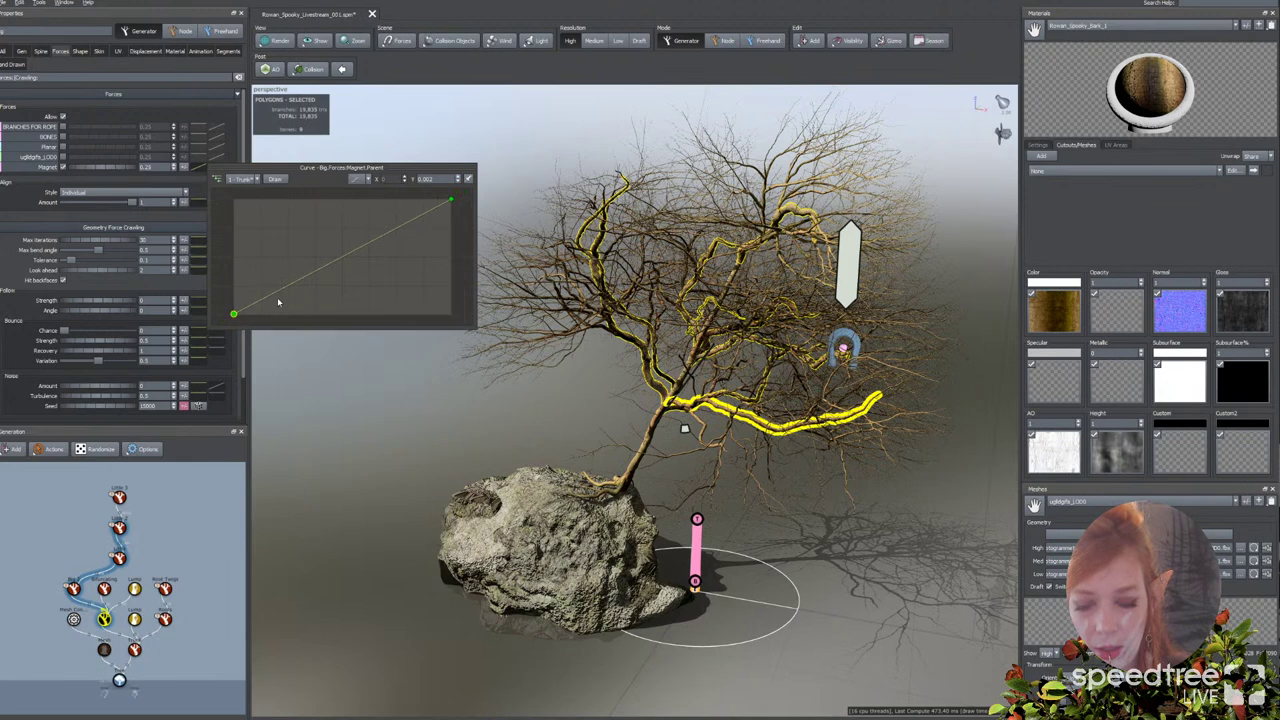
pyautogui.scroll(-3, 278, 302)
pyautogui.moveTo(283, 291); pyautogui.dragTo(281, 315)
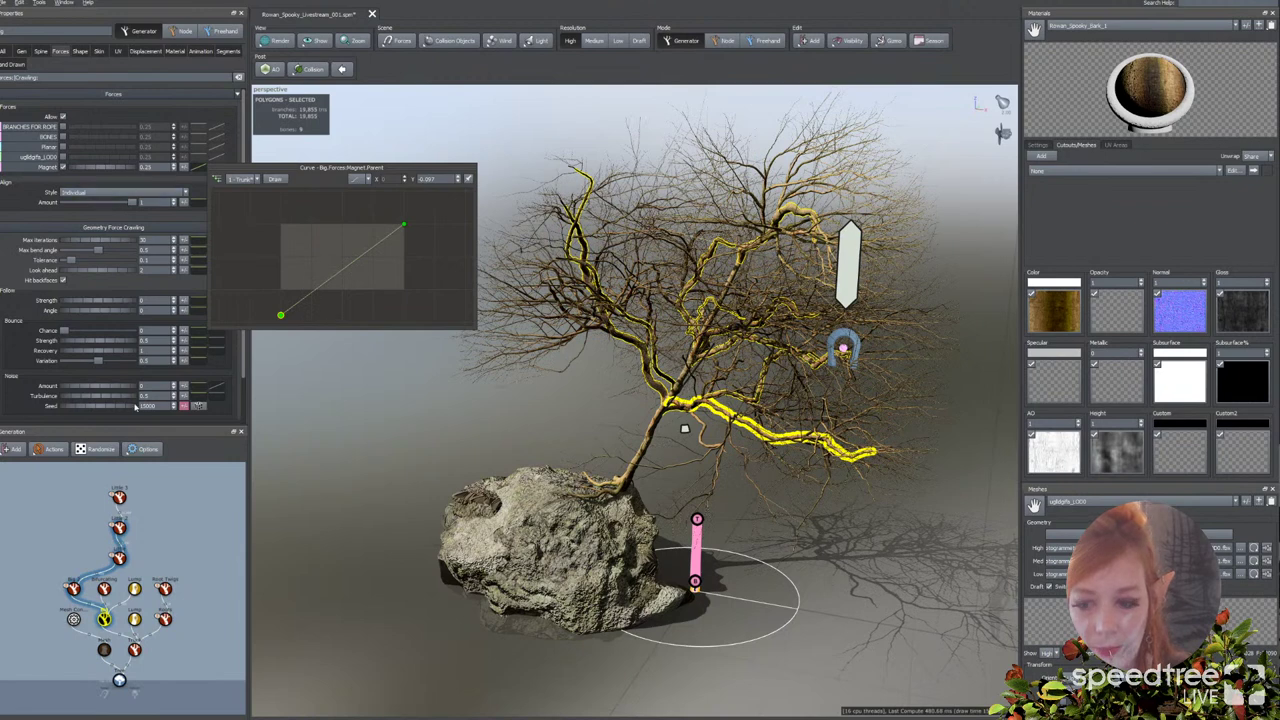
# Step: Enable the Magnet force on the Big 2 branches and lower the end of its Trunk-relative parent curve to about half strength
pyautogui.click(73, 588)
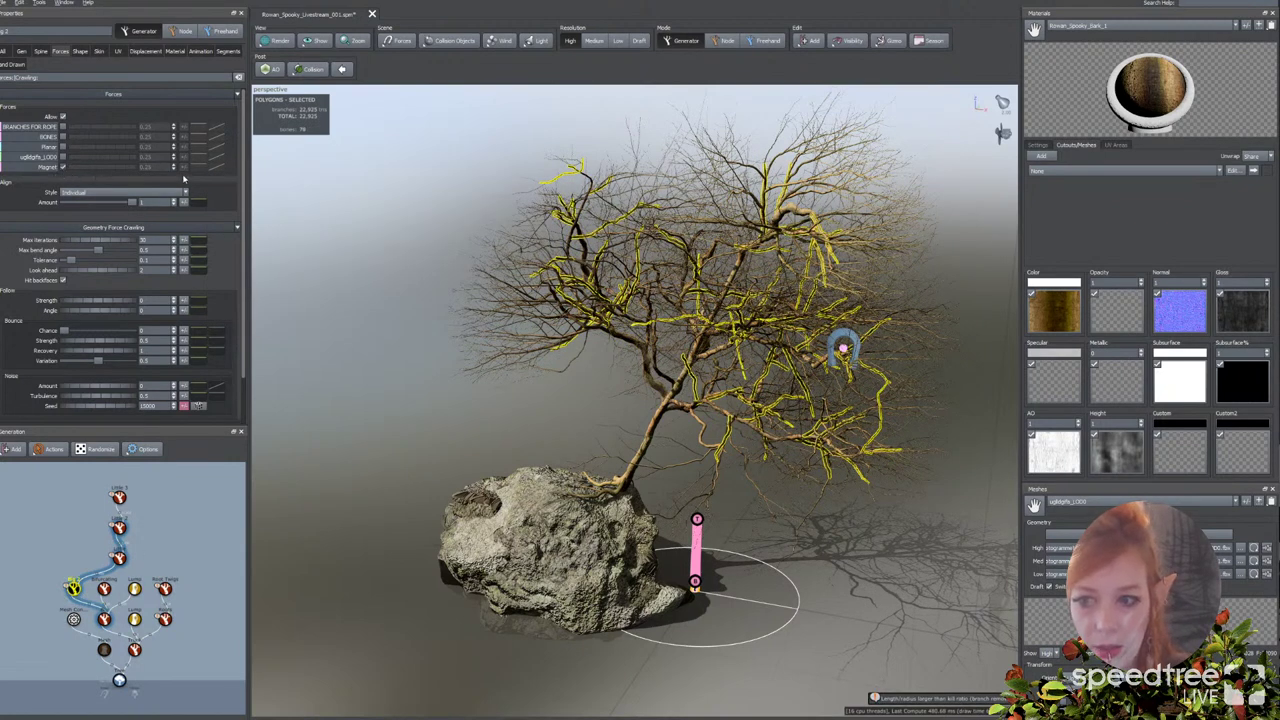
pyautogui.click(62, 166)
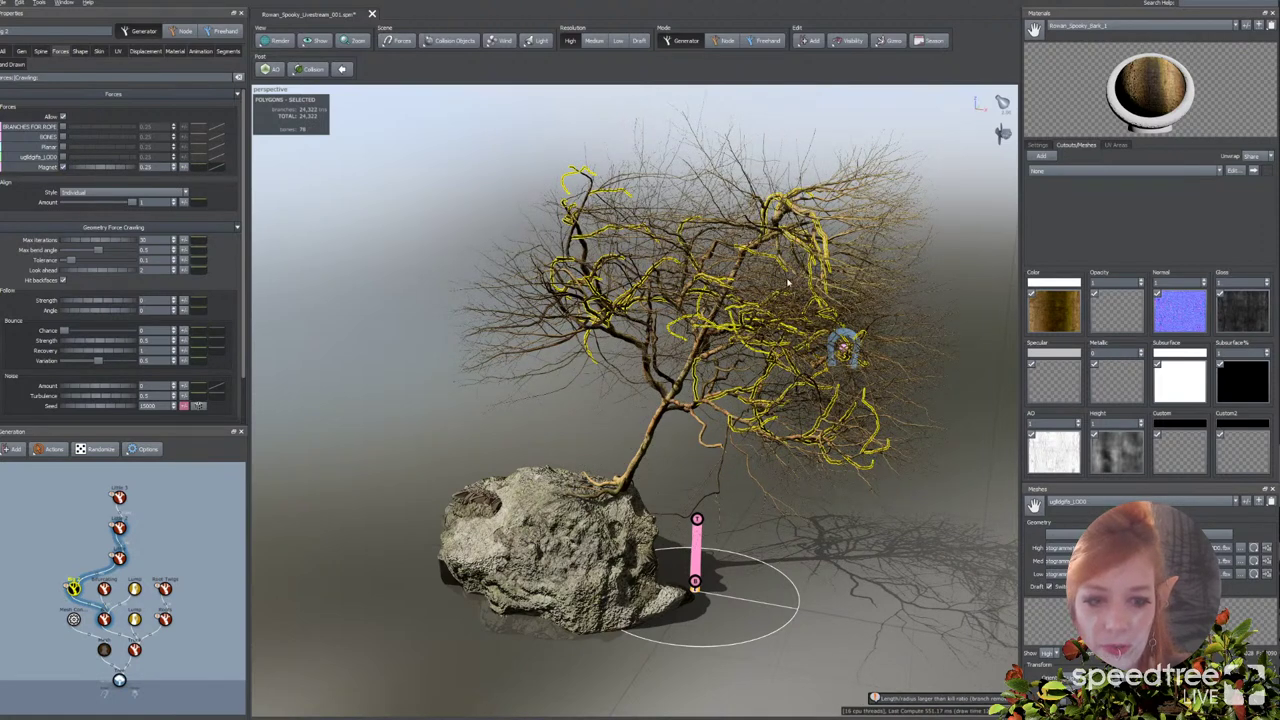
pyautogui.click(185, 167)
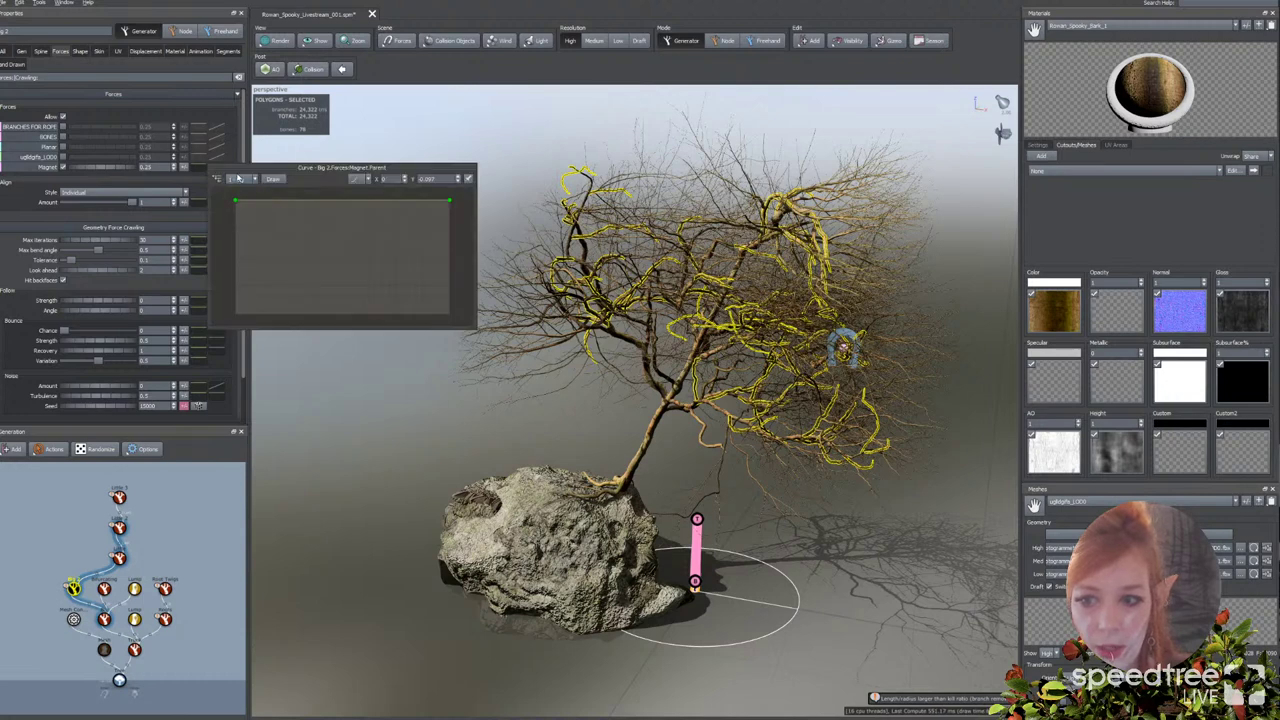
pyautogui.click(218, 179)
pyautogui.click(243, 194)
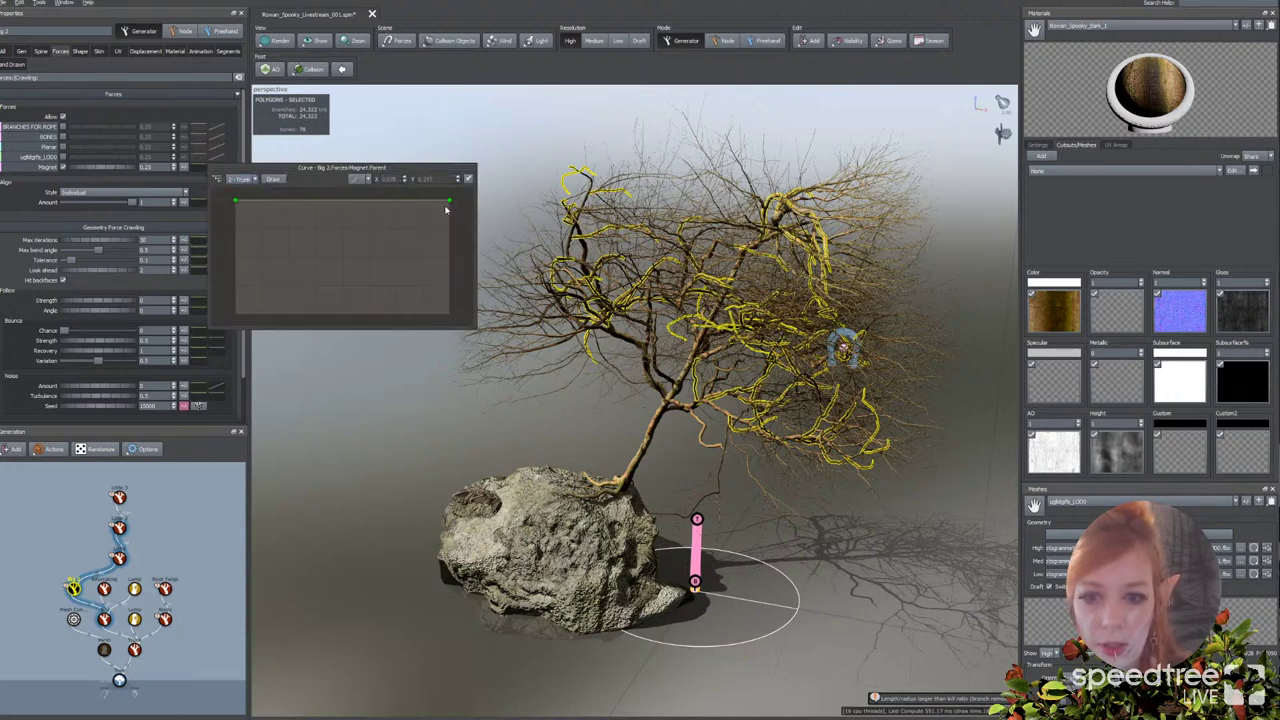
pyautogui.click(449, 201)
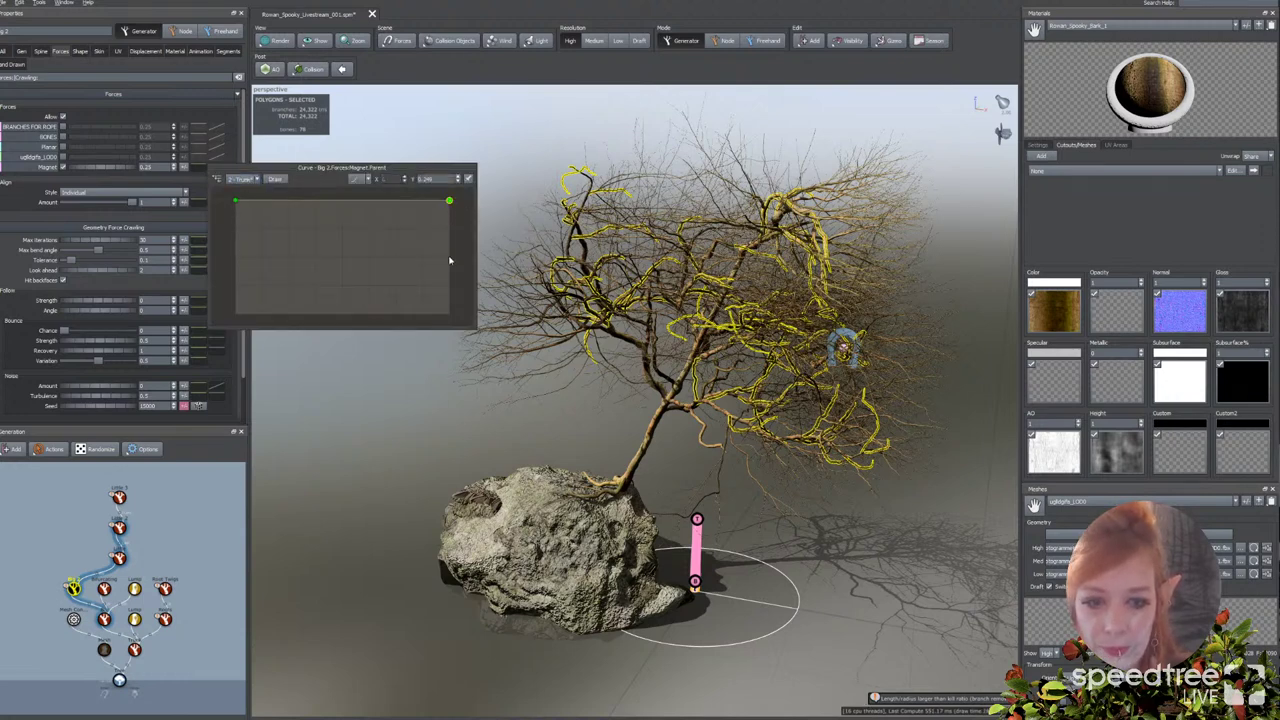
pyautogui.moveTo(450, 265); pyautogui.dragTo(450, 268)
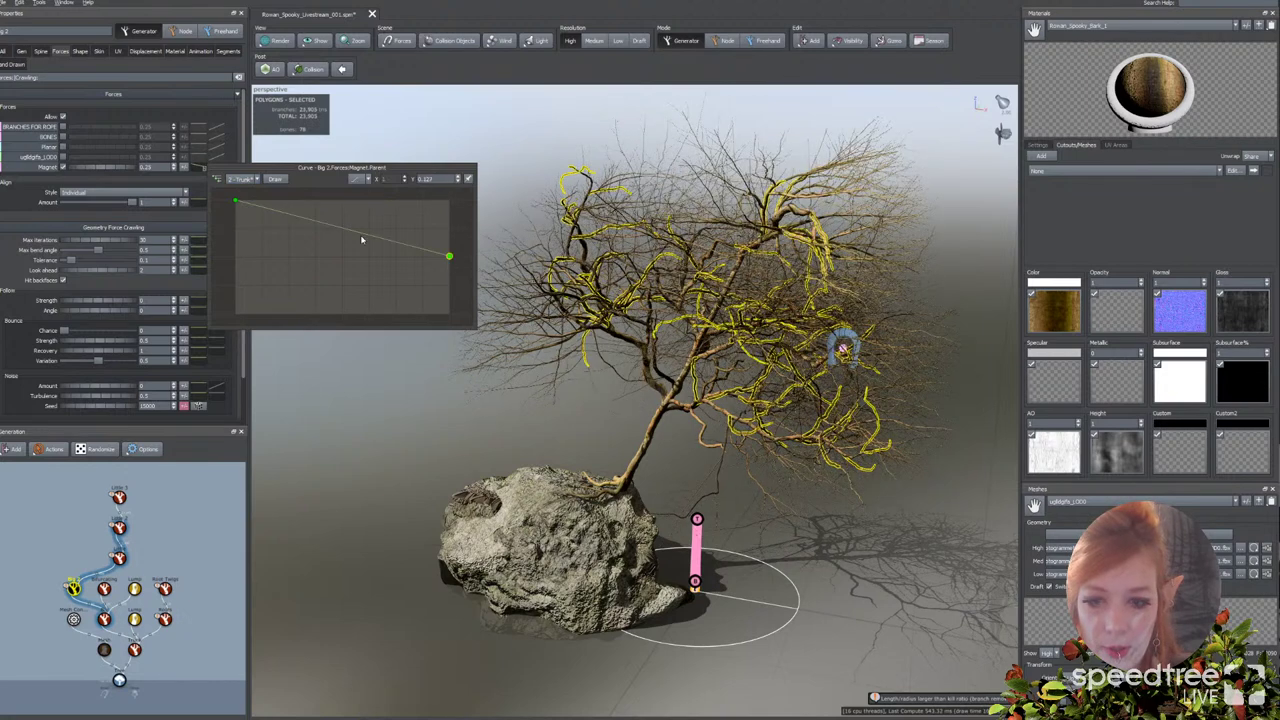
# Step: Add random variance to the Magnet force on the Big 2 branches and check the canopy from a slightly different angle
pyautogui.moveTo(211, 178)
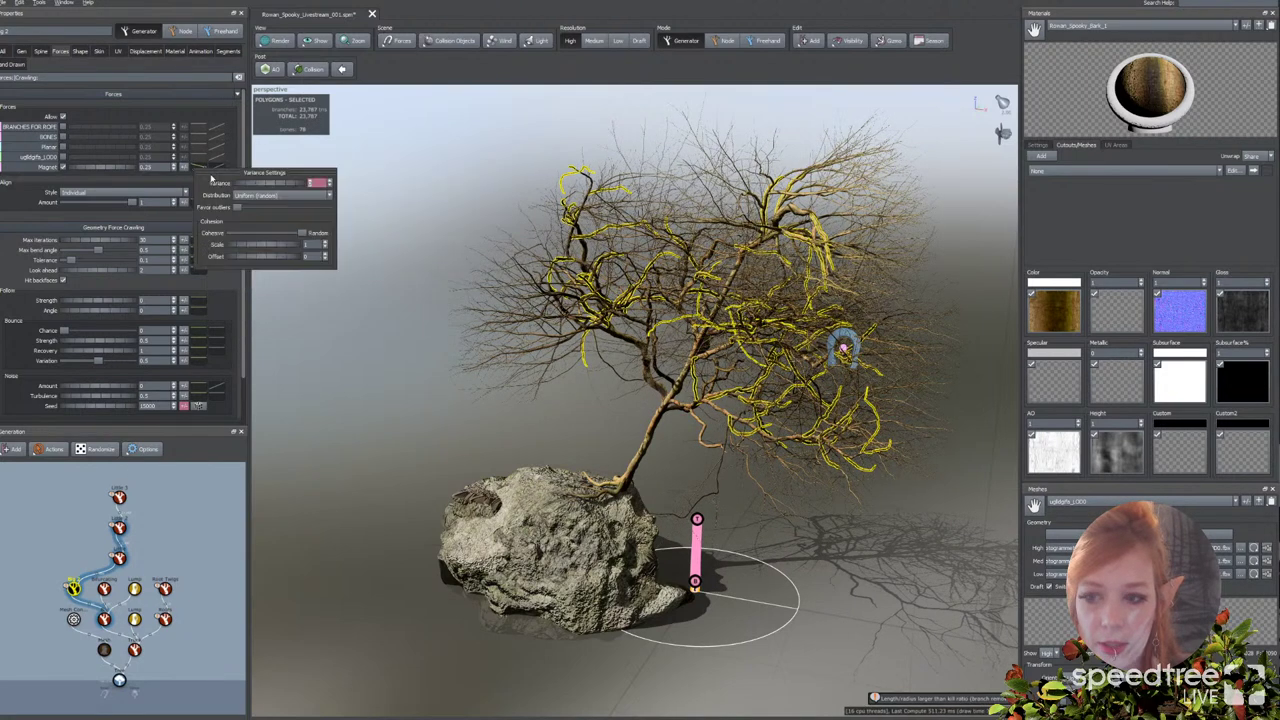
pyautogui.moveTo(252, 187)
pyautogui.mouseDown()
pyautogui.moveTo(266, 187)
pyautogui.moveTo(255, 189)
pyautogui.mouseUp()
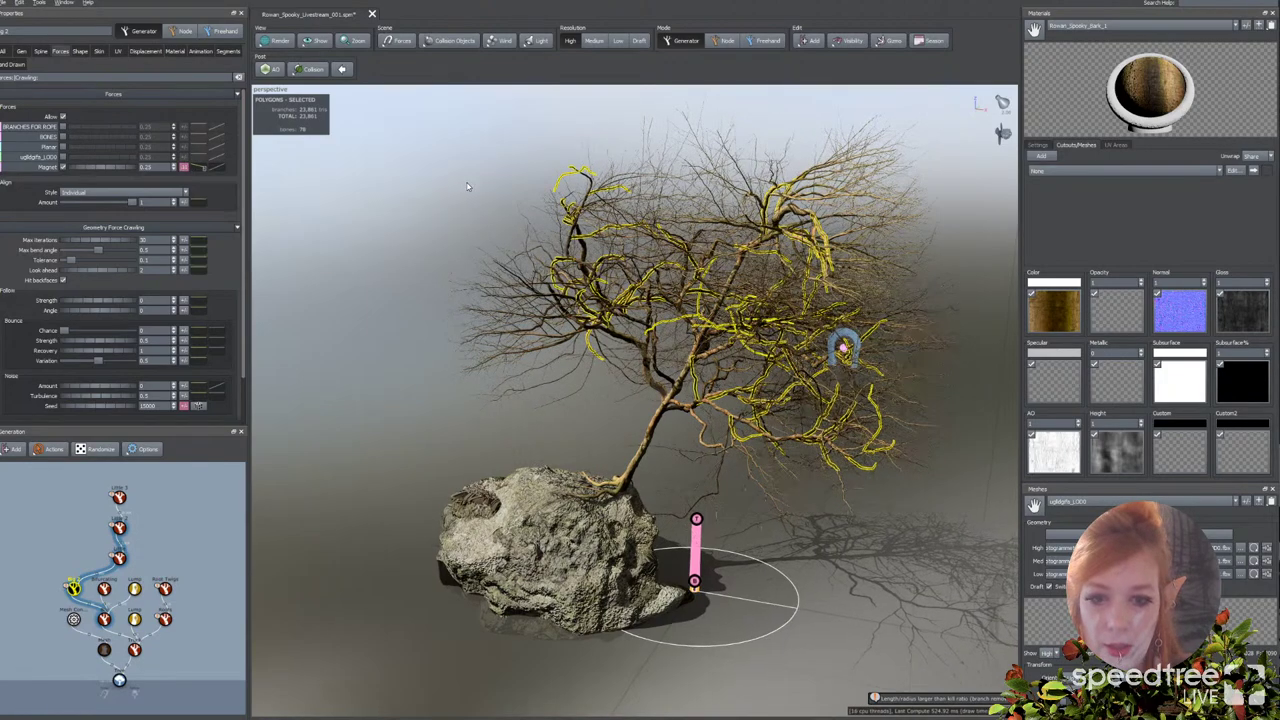
pyautogui.moveTo(483, 191); pyautogui.dragTo(515, 197)
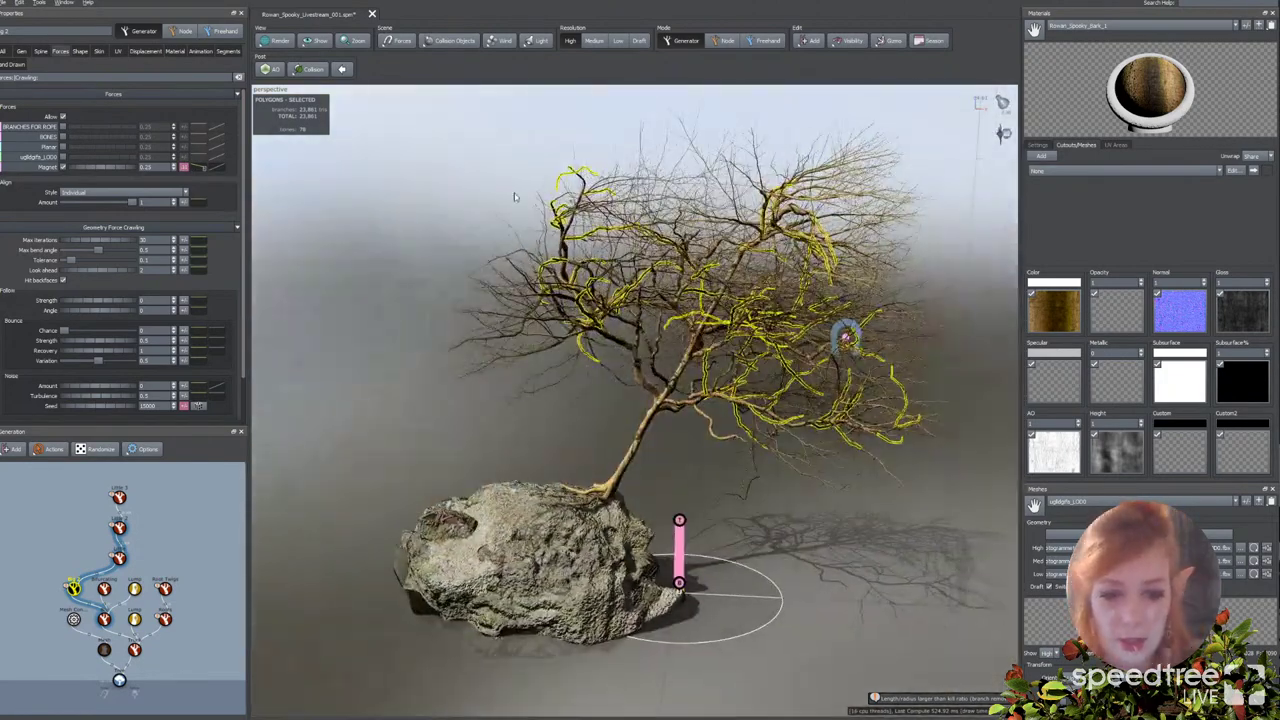
pyautogui.click(549, 349)
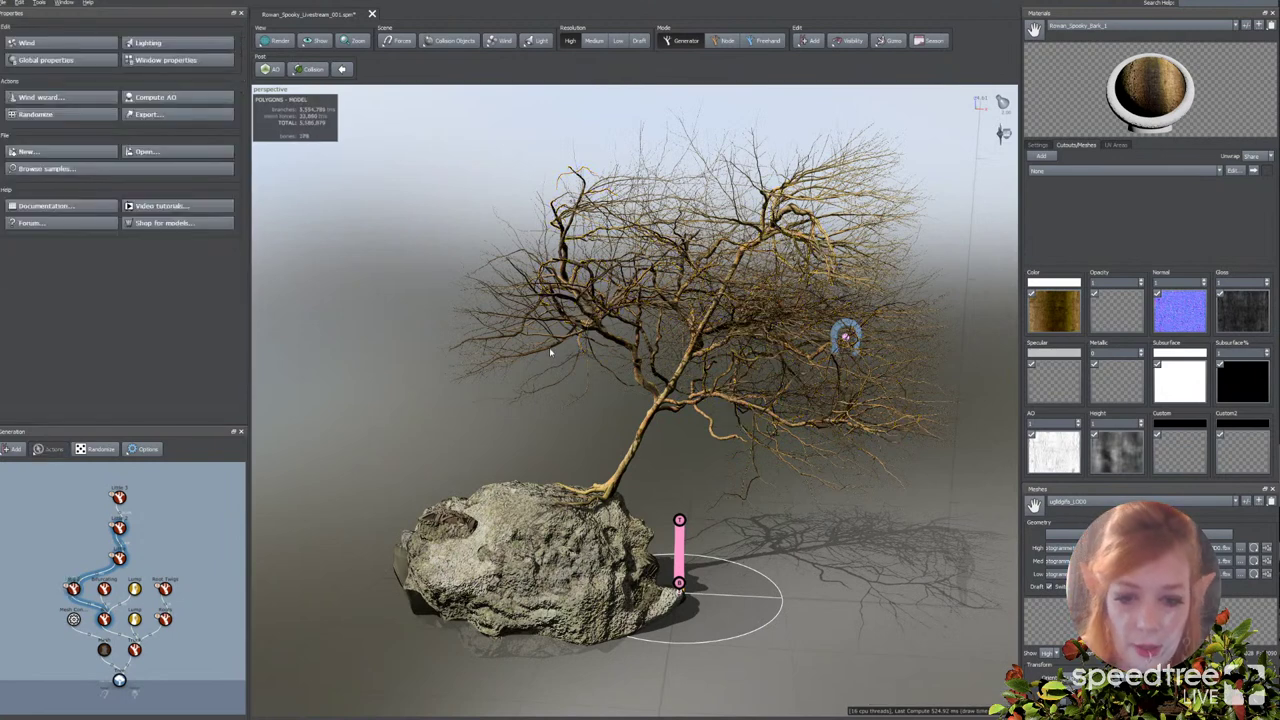
# Step: Enable the Magnet force on the little branches and set its strength to 0.02
pyautogui.click(549, 347)
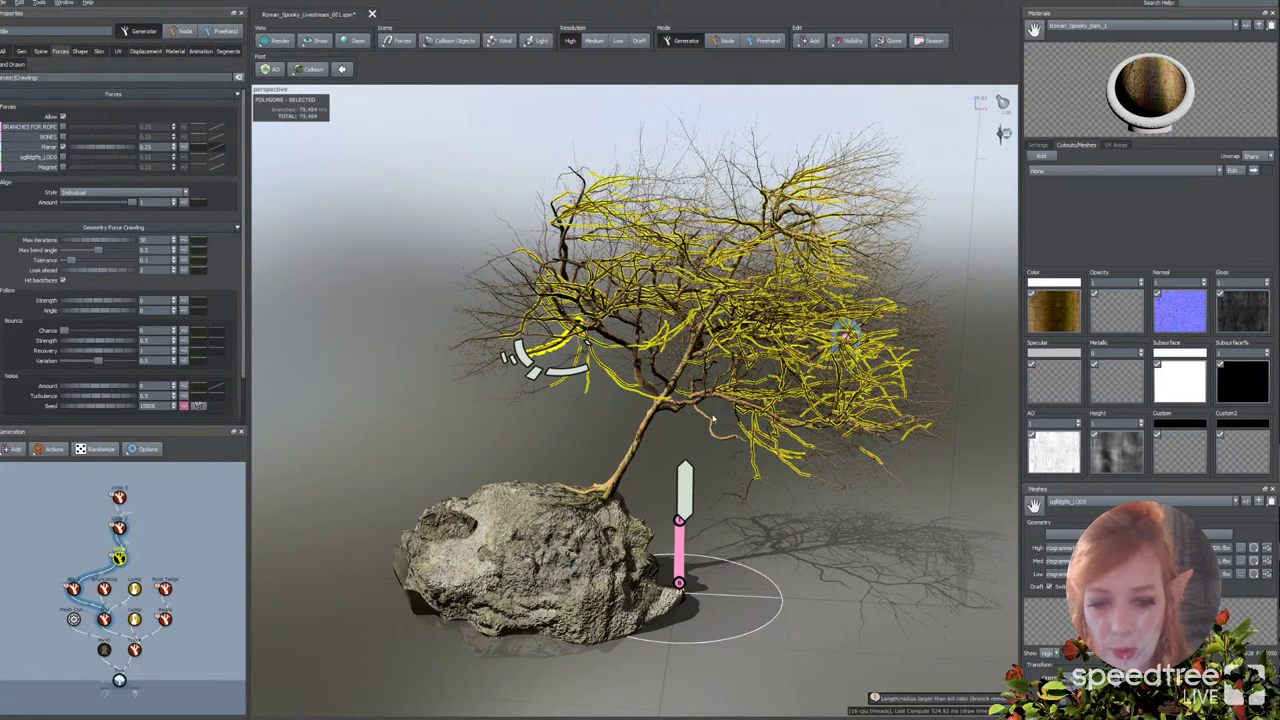
pyautogui.doubleClick(146, 260)
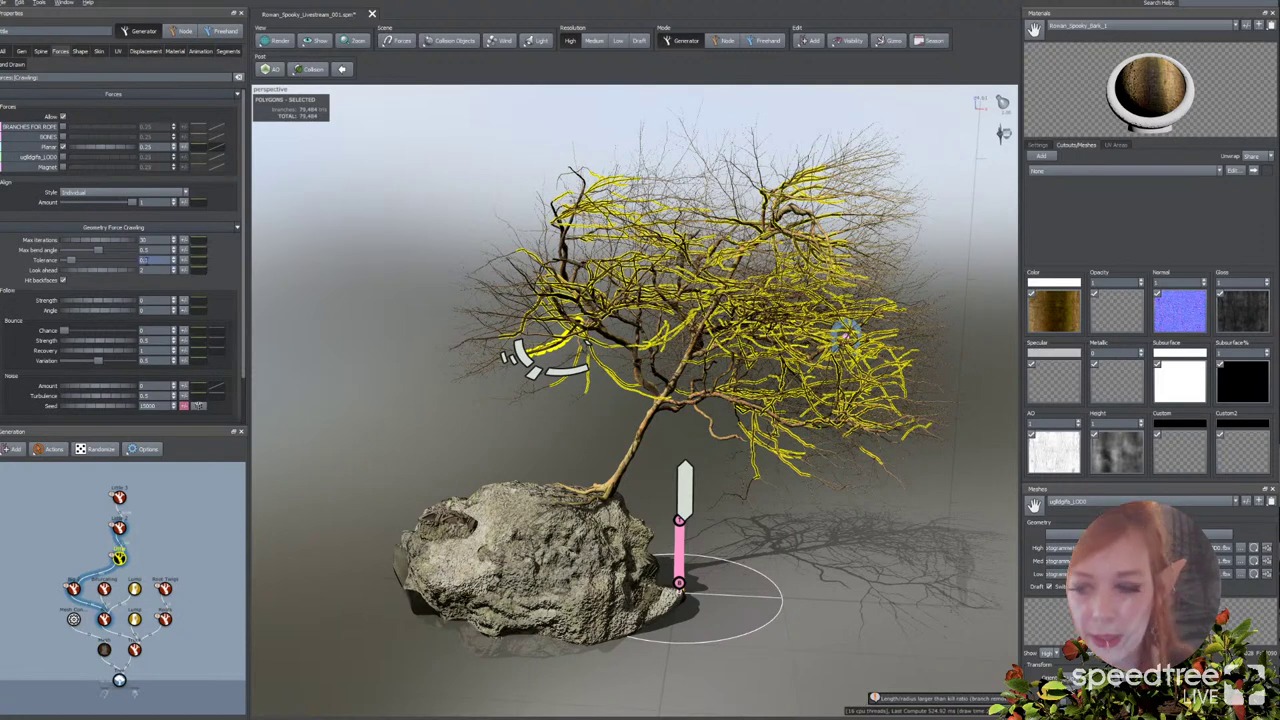
pyautogui.write('0.1')
pyautogui.press('Return')
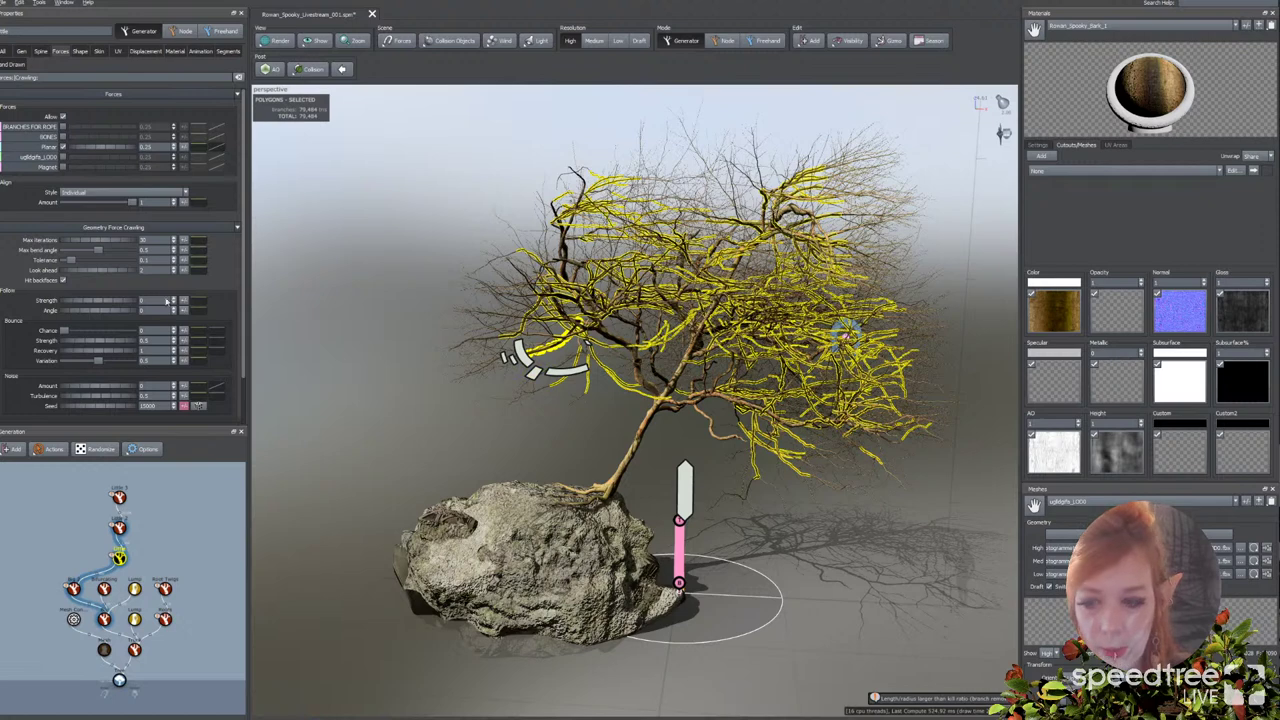
pyautogui.click(88, 174)
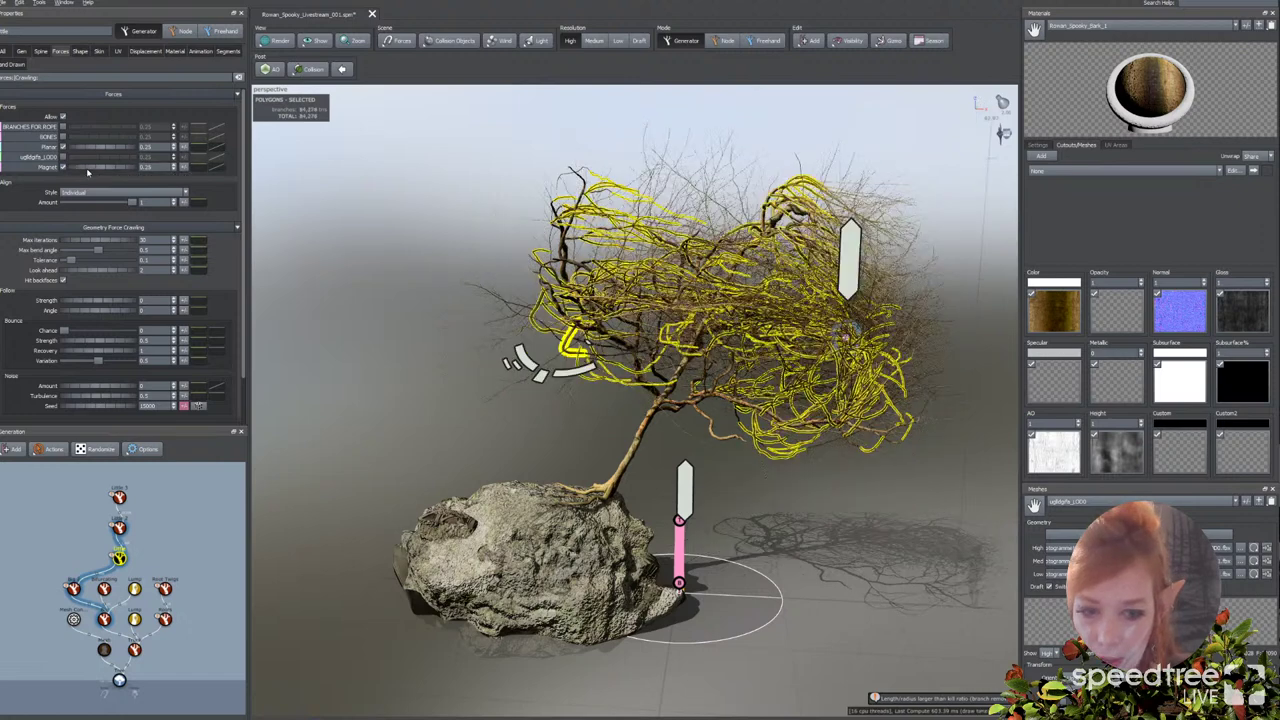
pyautogui.moveTo(157, 168); pyautogui.dragTo(124, 172)
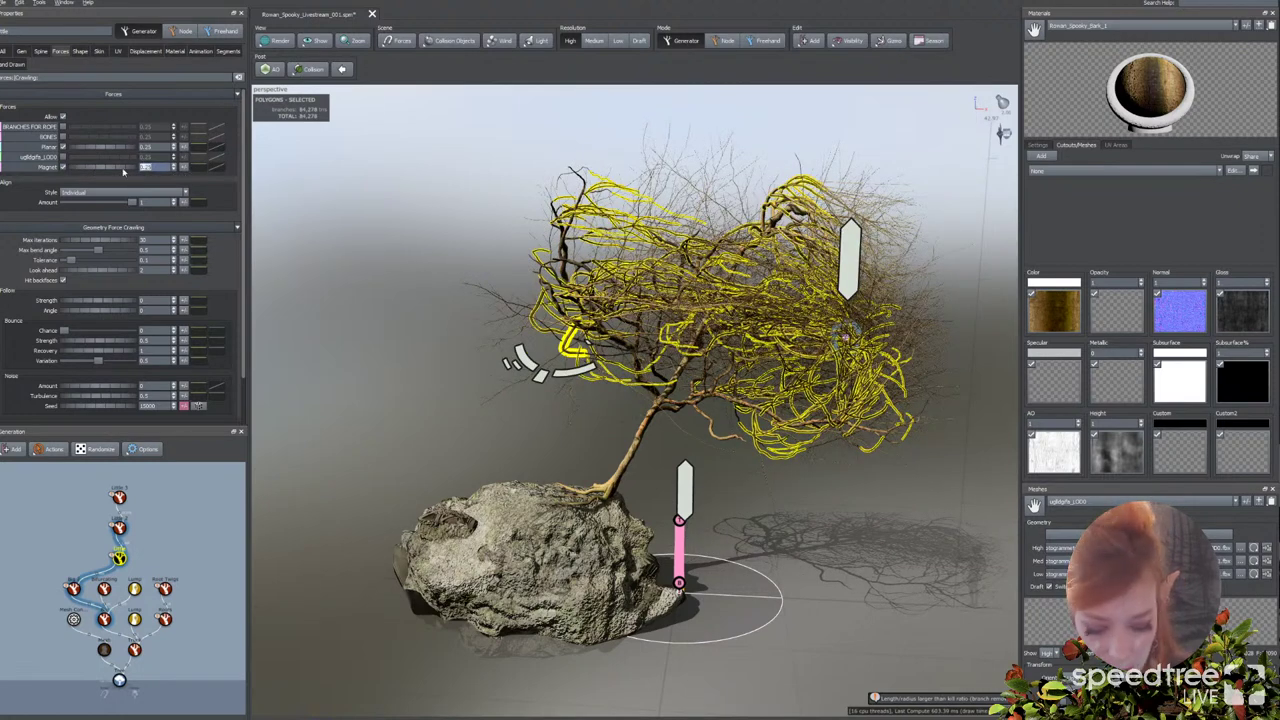
pyautogui.write('.00')
pyautogui.press('Return')
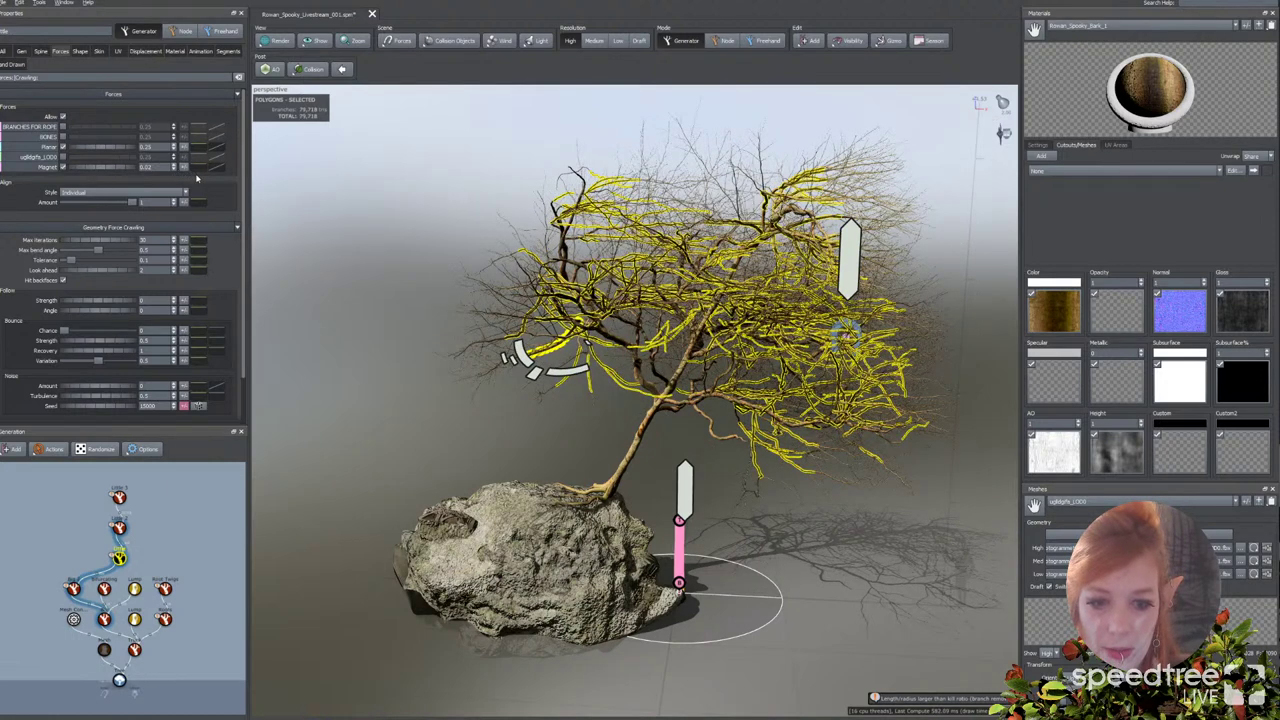
# Step: Examine the canopy, trunk and root base from another angle and at close range with nothing selected
pyautogui.click(483, 371)
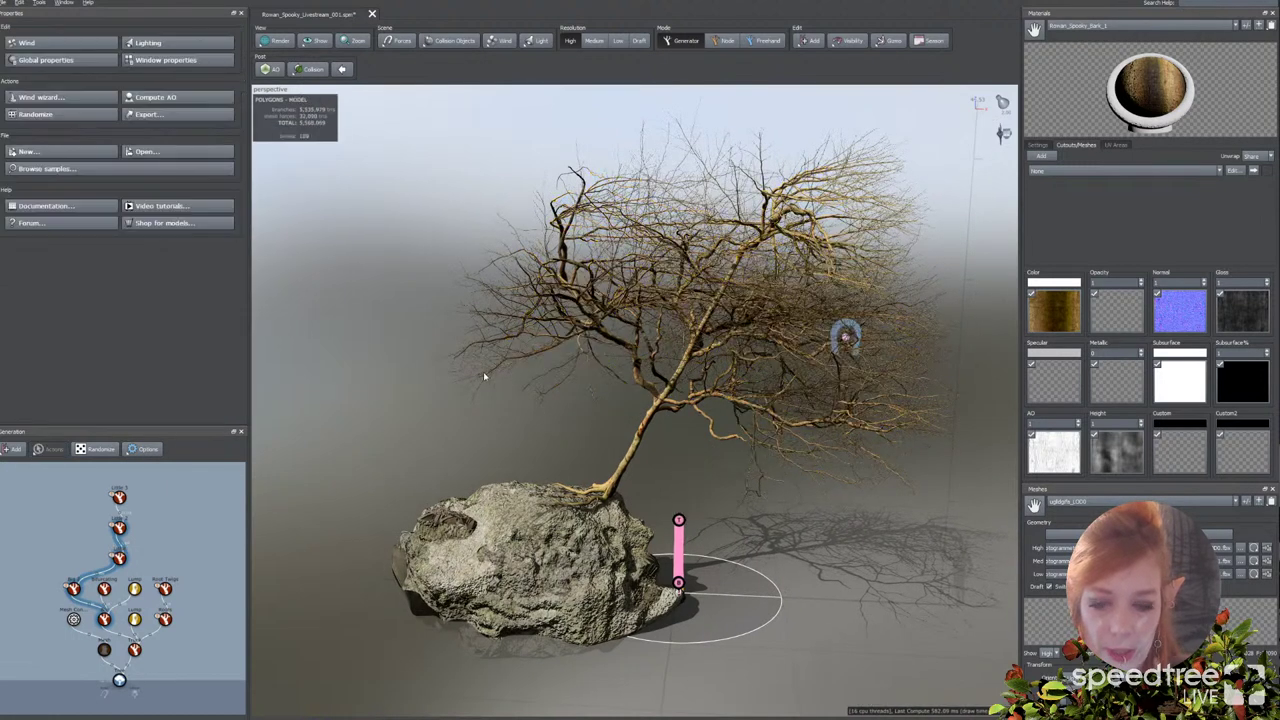
pyautogui.moveTo(573, 369); pyautogui.dragTo(663, 367)
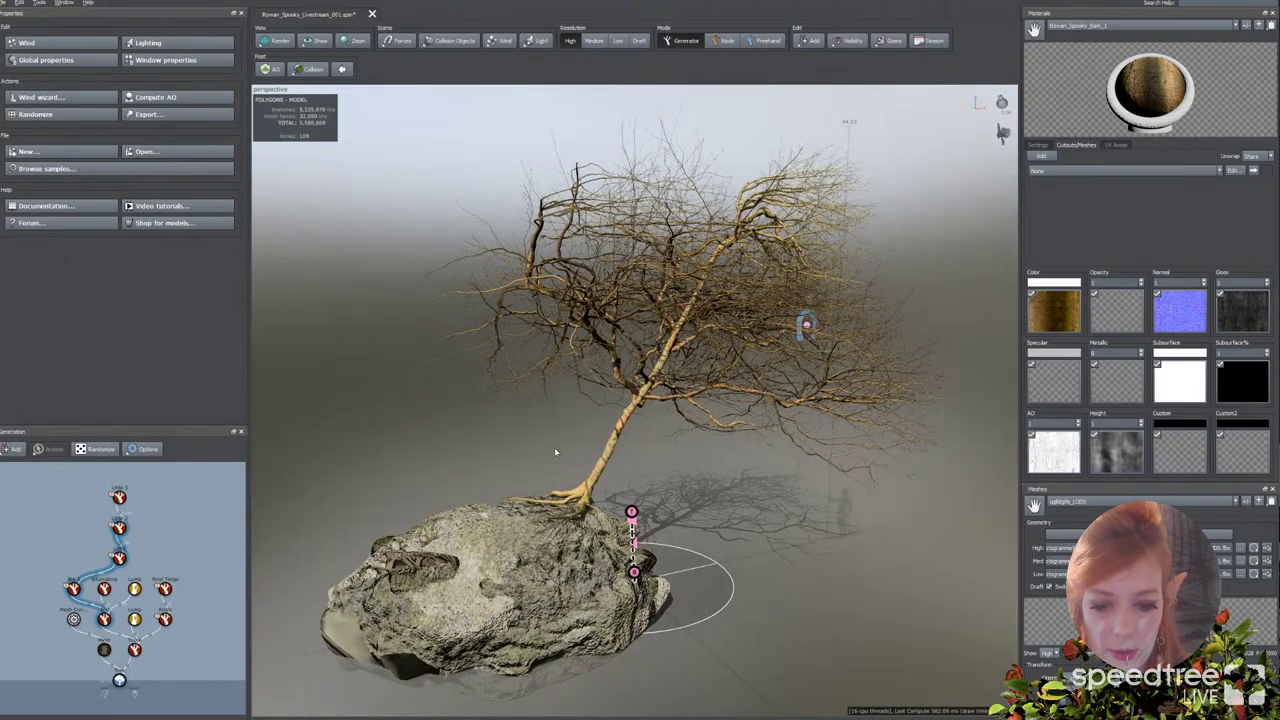
pyautogui.moveTo(554, 447); pyautogui.dragTo(549, 448, button='middle')
pyautogui.moveTo(549, 448); pyautogui.dragTo(547, 445)
pyautogui.scroll(4, 548, 449)
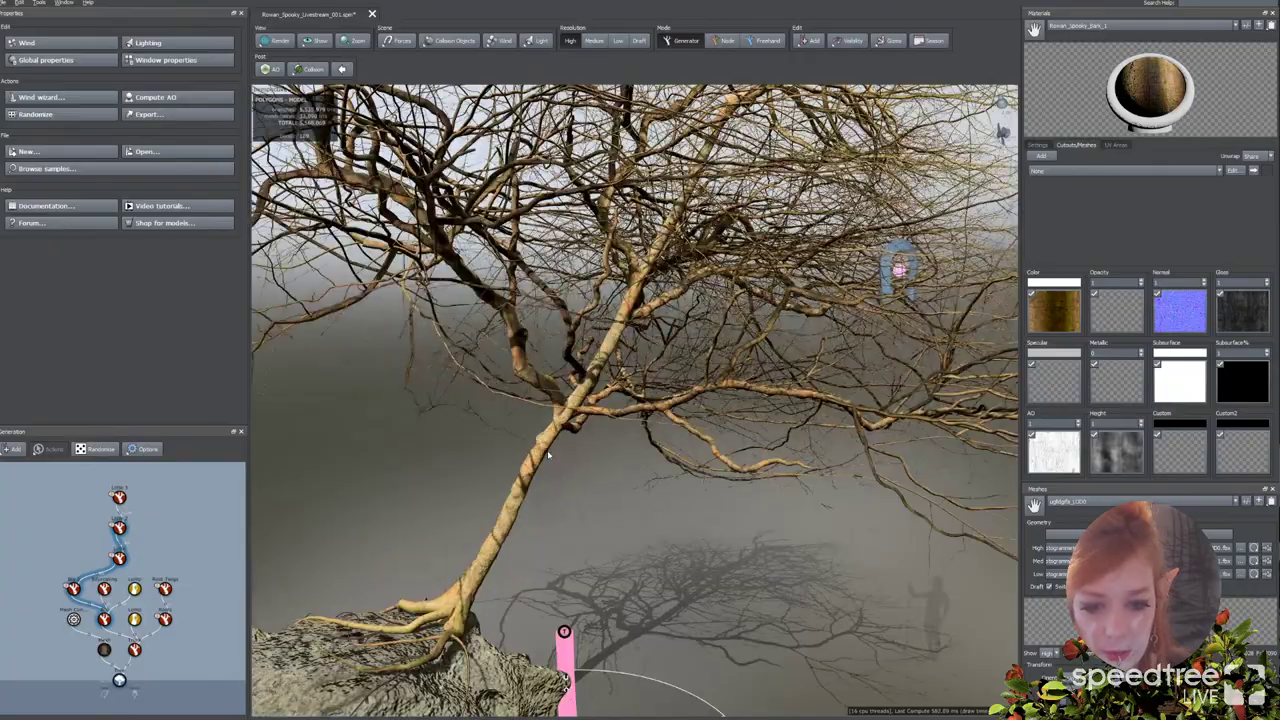
pyautogui.scroll(-5, 575, 481)
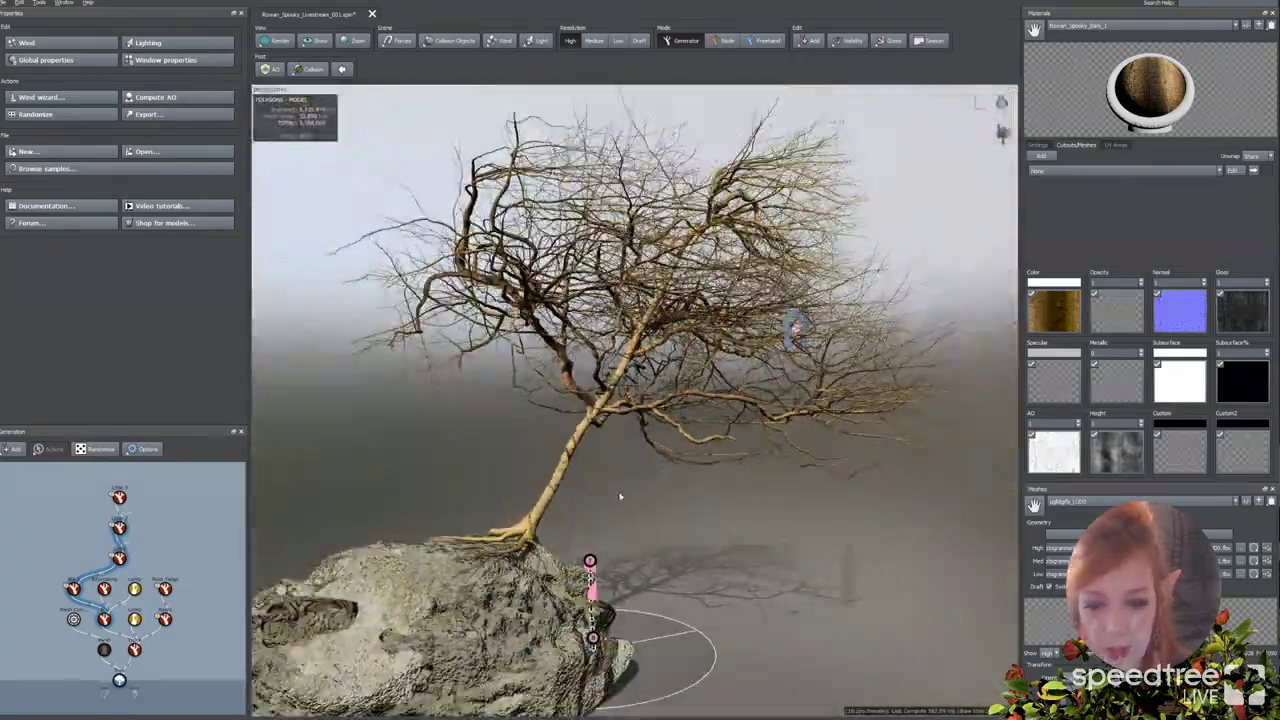
pyautogui.moveTo(620, 496); pyautogui.dragTo(661, 487, button='middle')
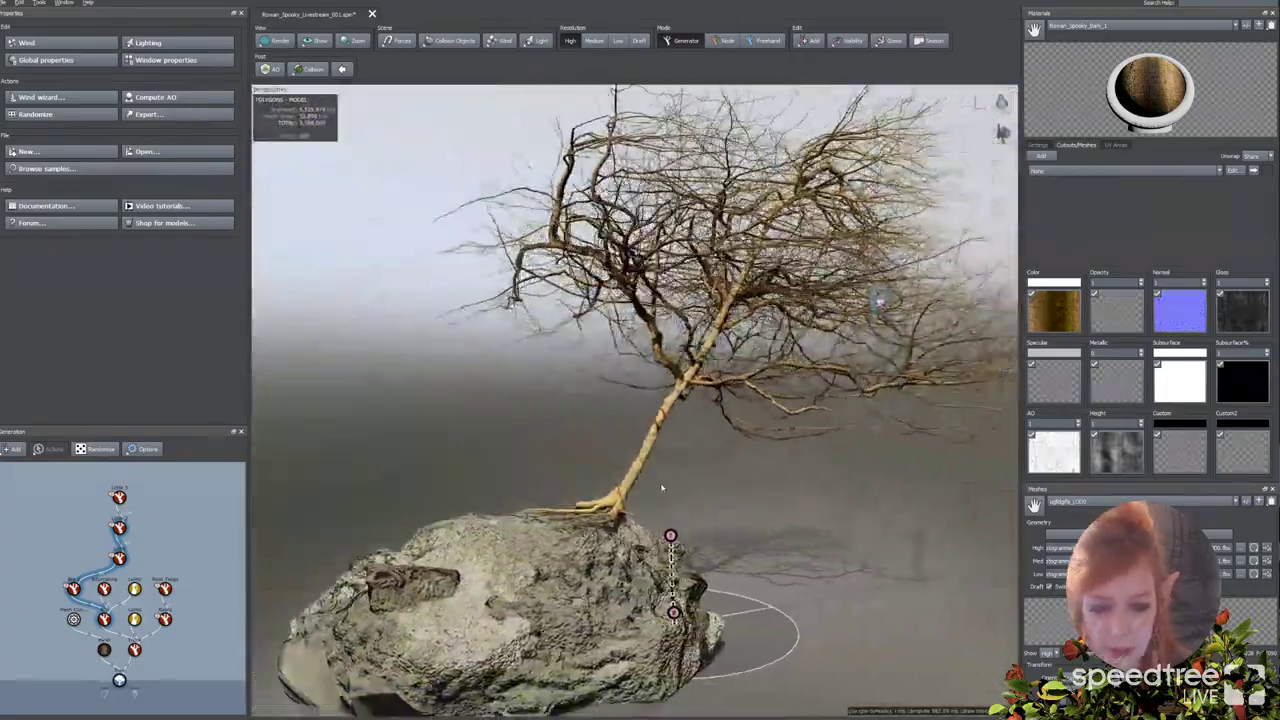
pyautogui.scroll(4, 661, 490)
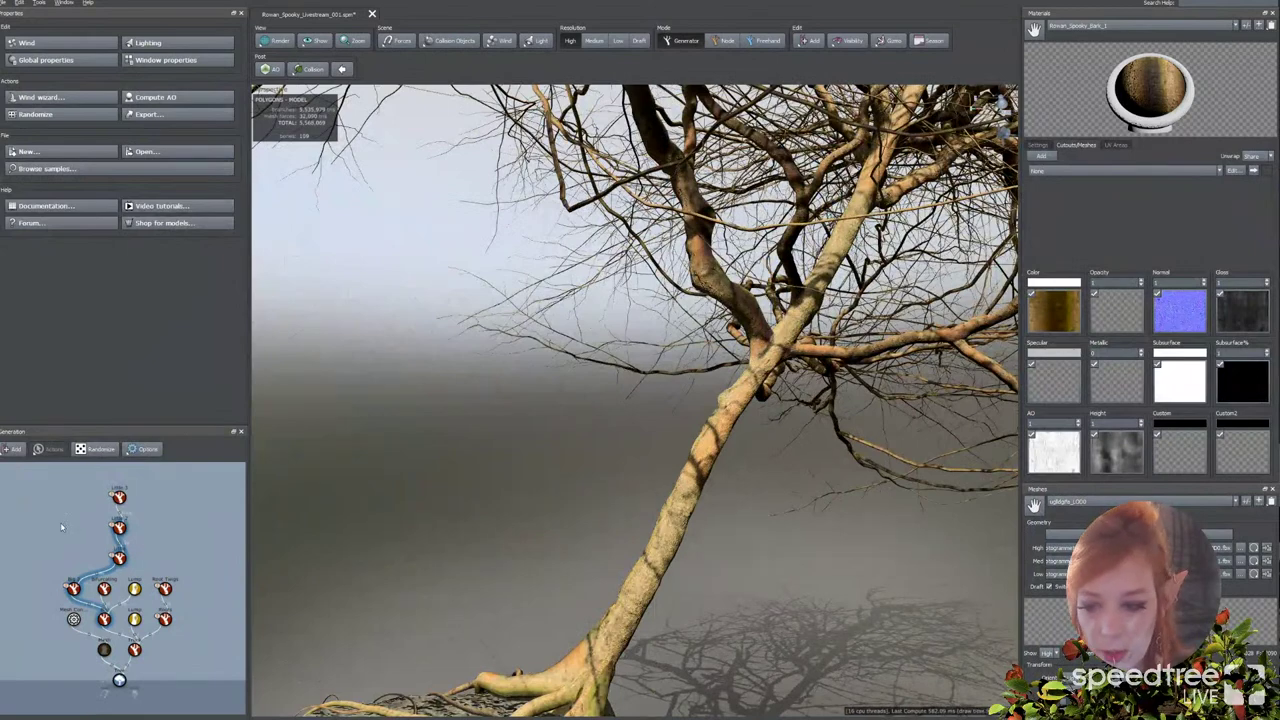
# Step: Hide the seven upper generators carrying the finer branches, twigs and lumps, along with the Roots generator
pyautogui.moveTo(36, 486); pyautogui.dragTo(205, 602)
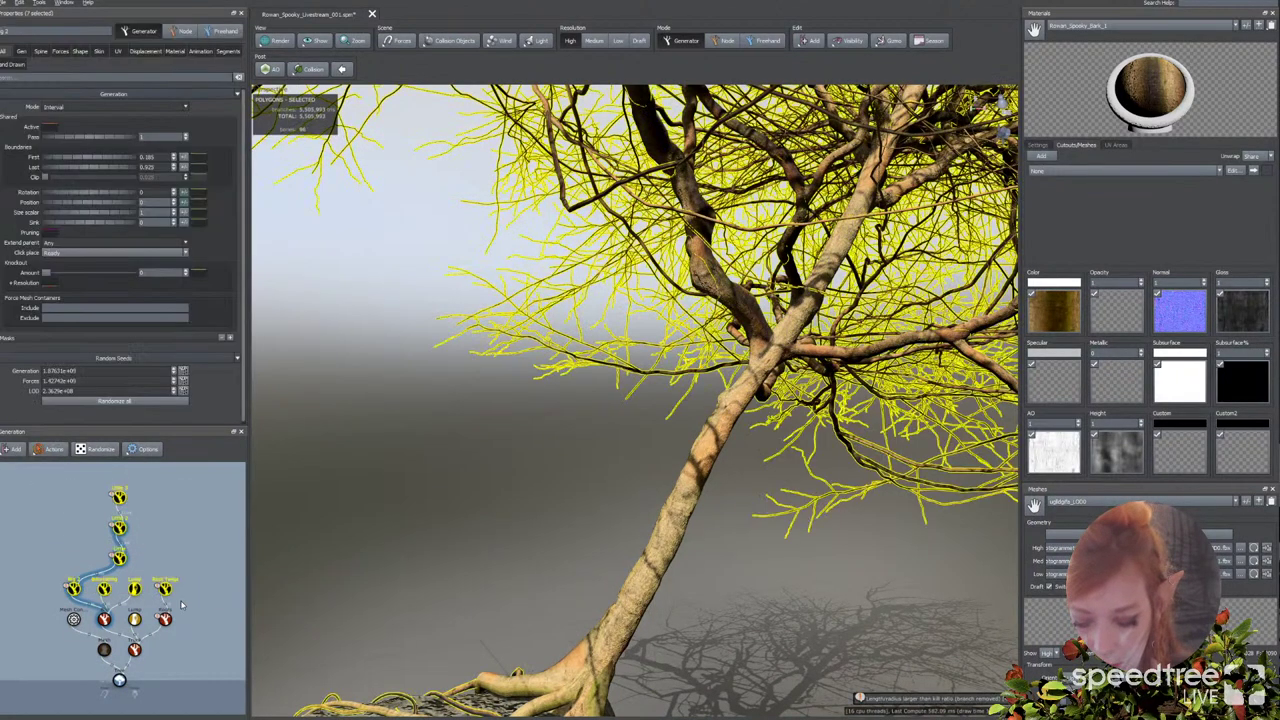
pyautogui.press('h')
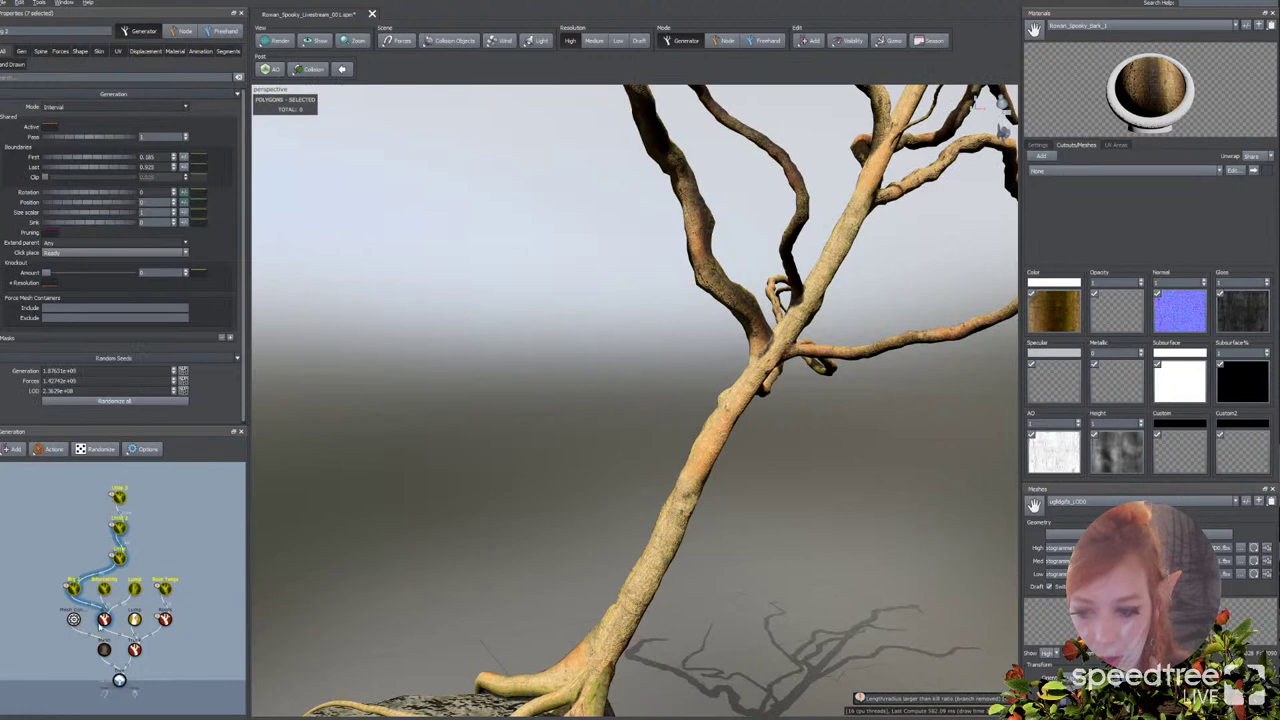
pyautogui.click(165, 619)
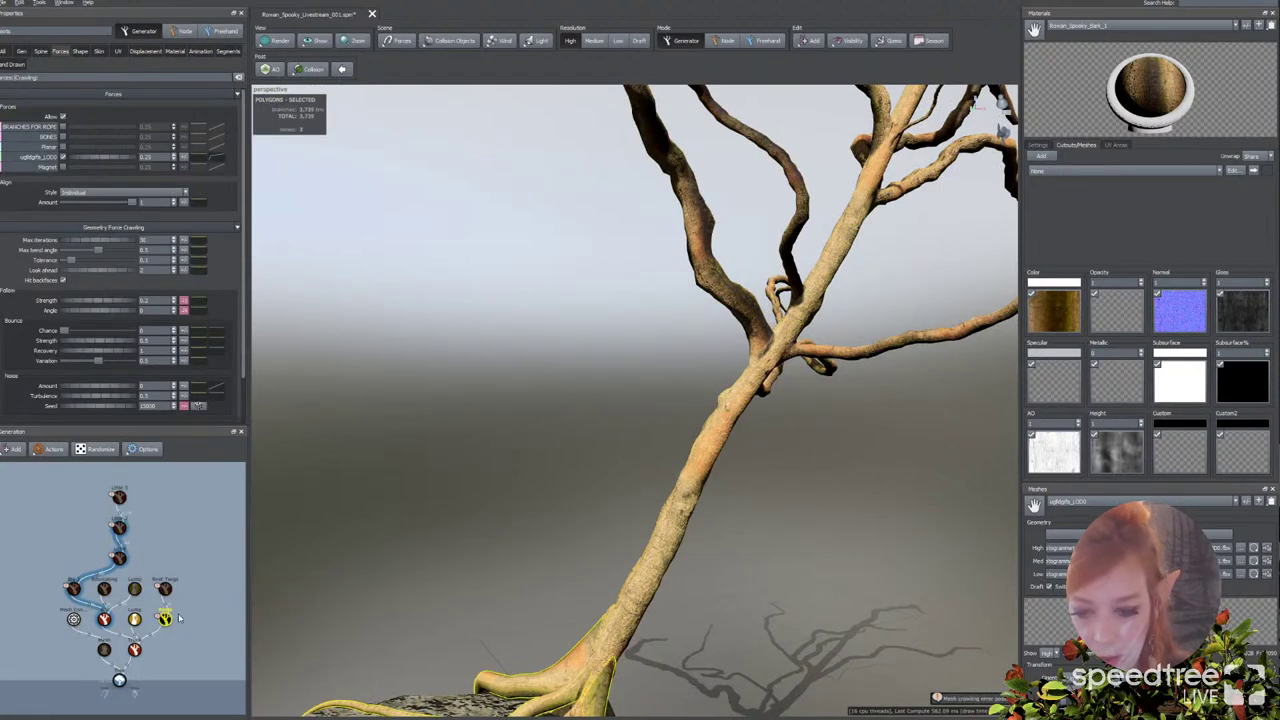
pyautogui.press('h')
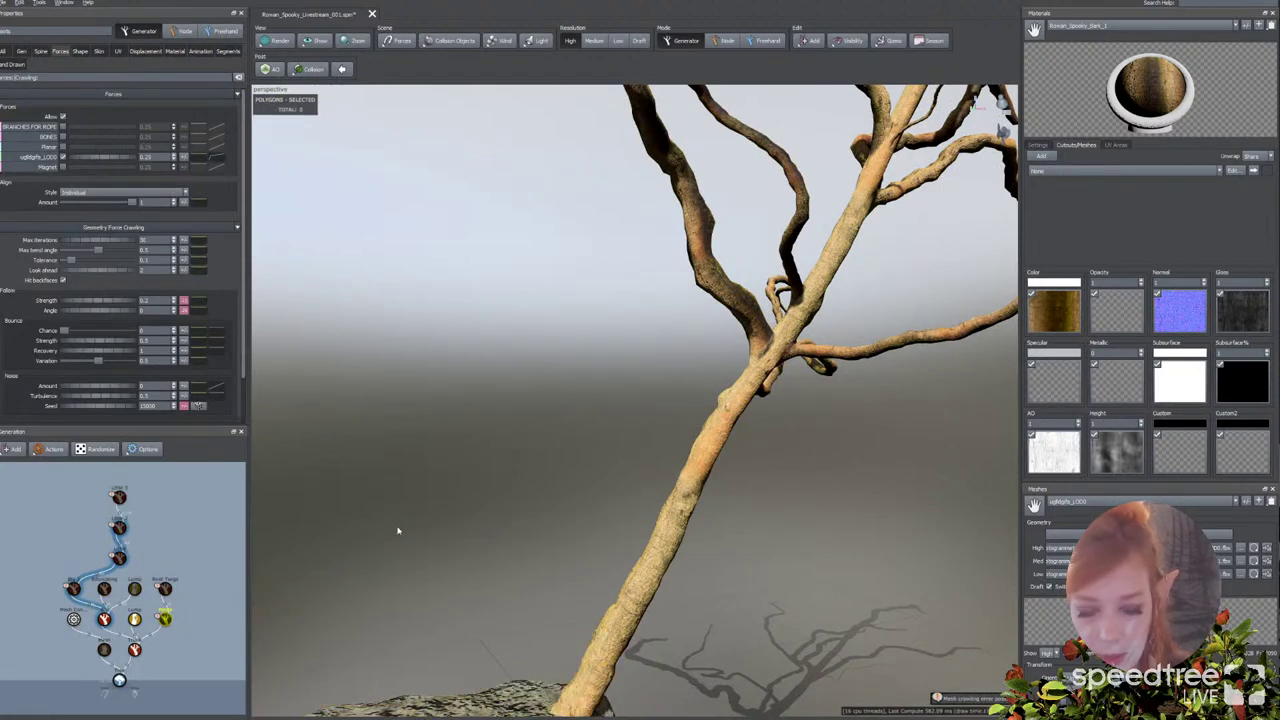
# Step: Select the individual trunk and bend it freehand so it leans out low from the rock before turning steeply upward
pyautogui.moveTo(424, 508); pyautogui.dragTo(453, 503)
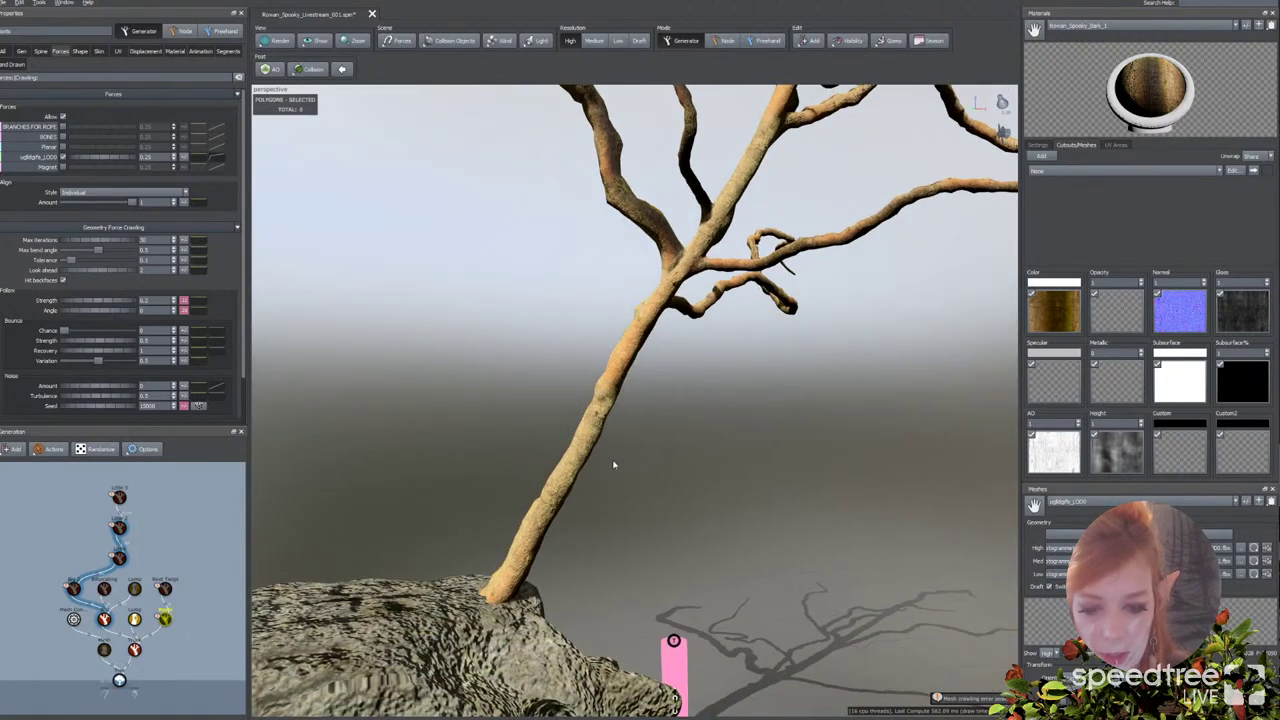
pyautogui.click(767, 40)
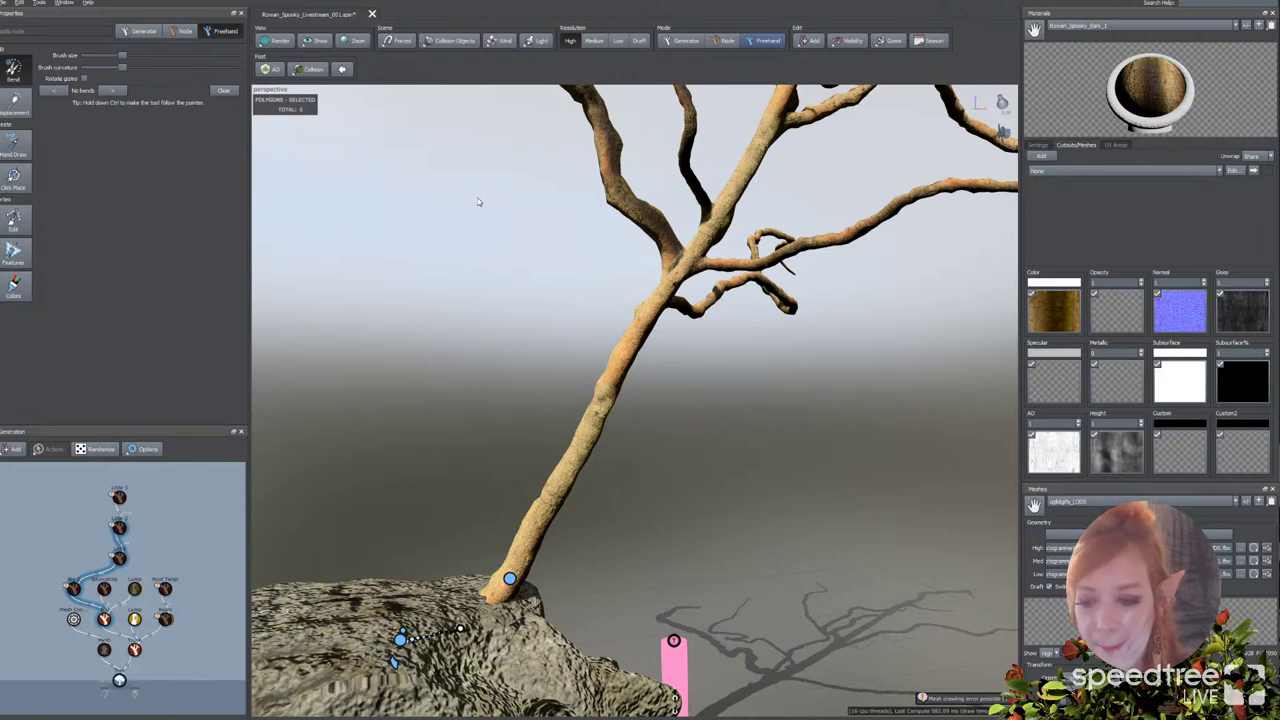
pyautogui.click(134, 649)
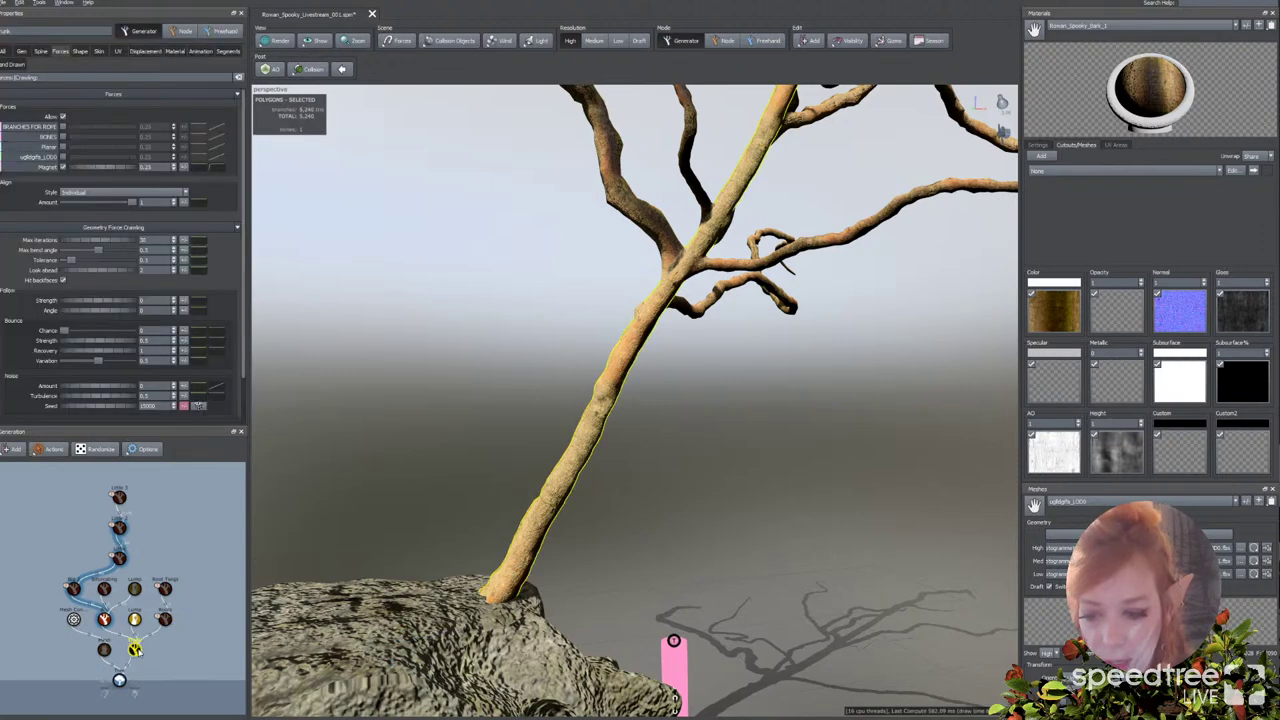
pyautogui.click(587, 455)
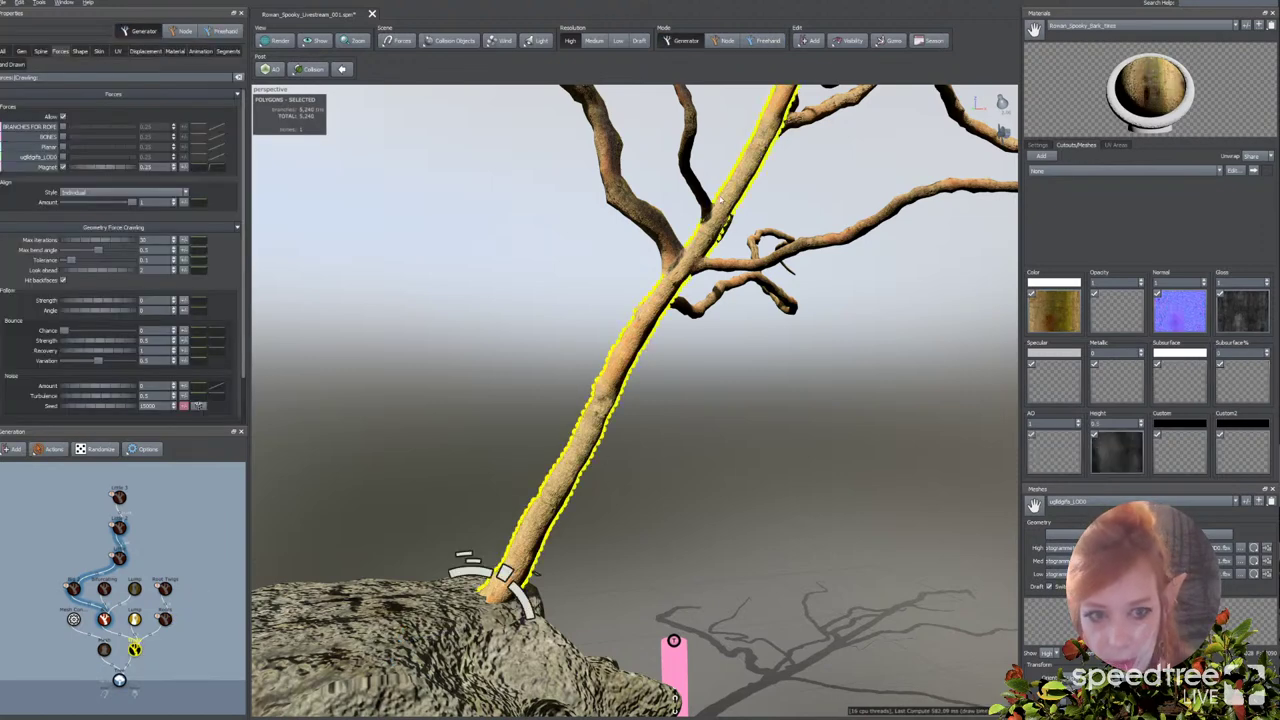
pyautogui.click(765, 40)
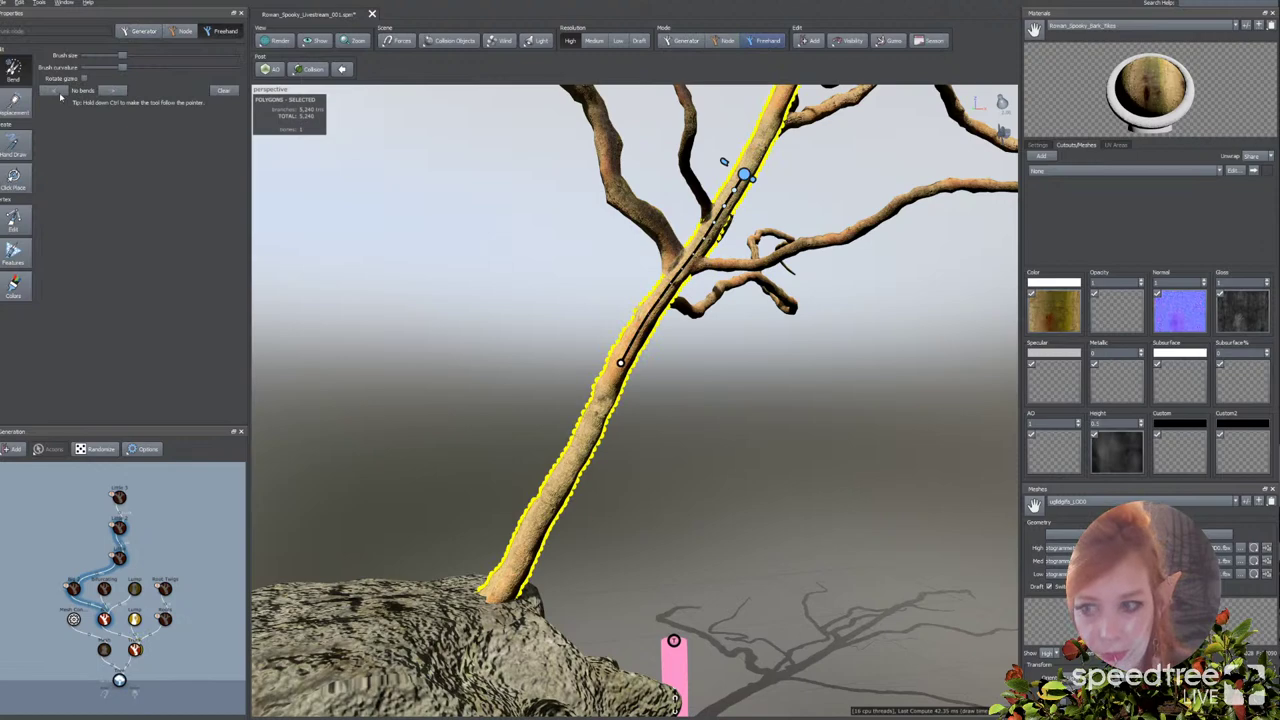
pyautogui.moveTo(677, 414); pyautogui.dragTo(672, 464, button='middle')
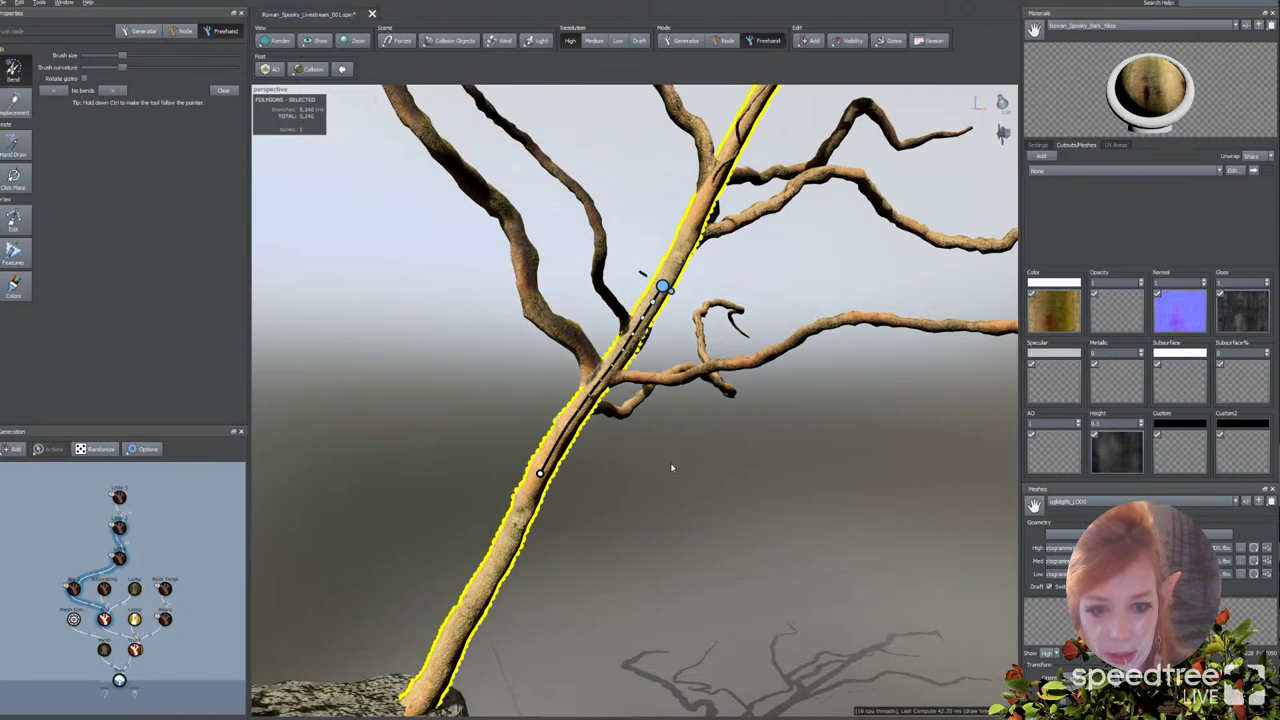
pyautogui.scroll(-5, 672, 464)
pyautogui.moveTo(650, 342); pyautogui.dragTo(664, 443)
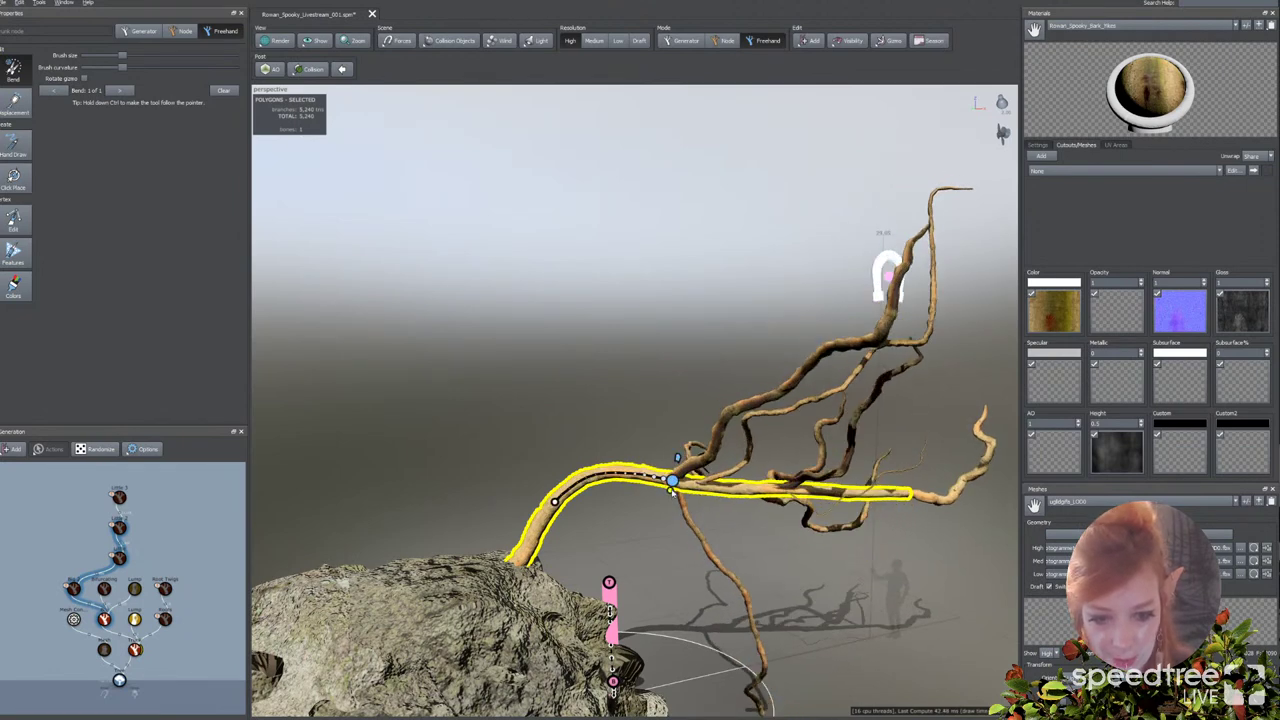
pyautogui.moveTo(670, 489); pyautogui.dragTo(610, 497)
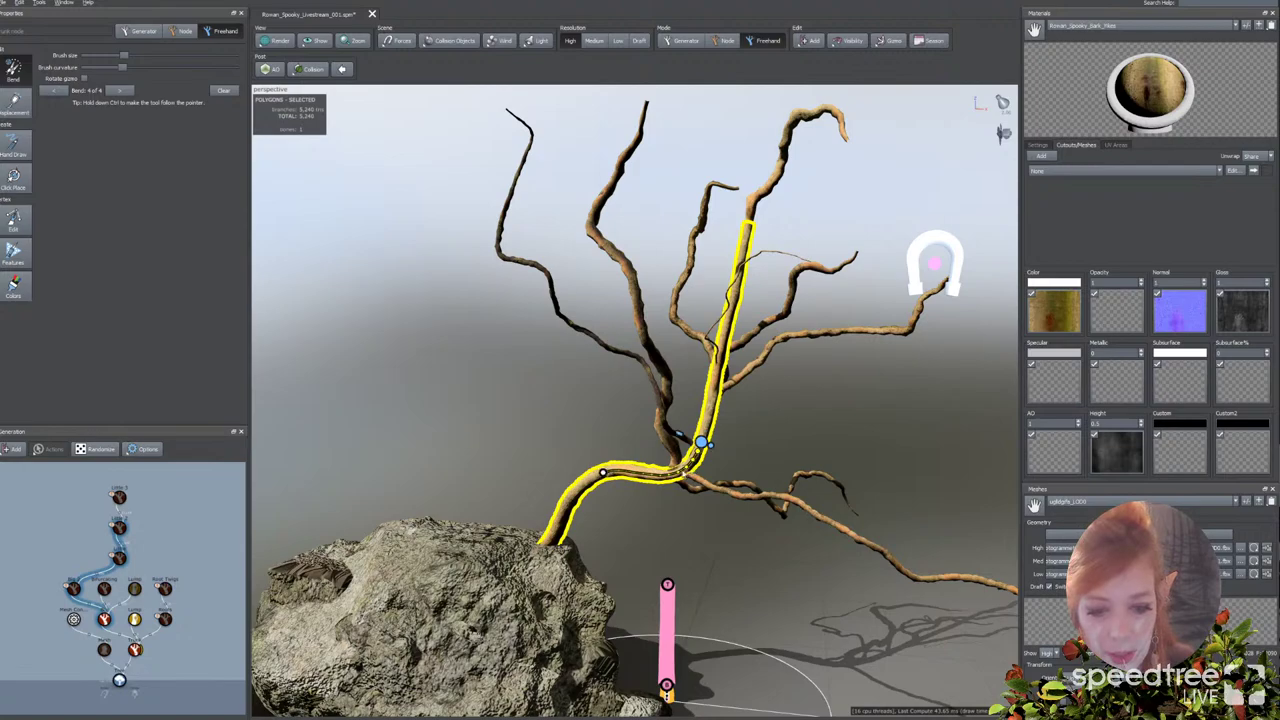
pyautogui.moveTo(700, 430); pyautogui.dragTo(618, 456)
# Step: Bend the middle and upper trunk sideways as seen from above, giving it an alternating serpentine curve up to its tip
pyautogui.moveTo(706, 381); pyautogui.dragTo(649, 337, button='middle')
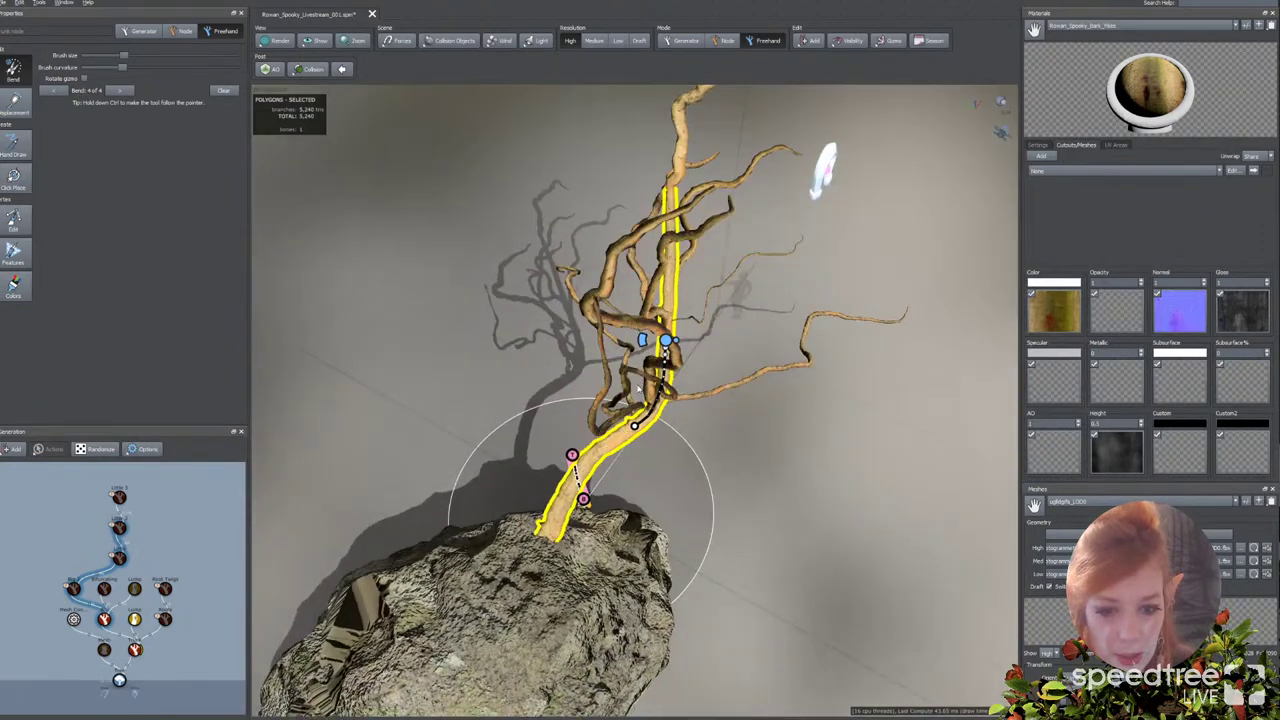
pyautogui.moveTo(651, 337); pyautogui.dragTo(598, 352)
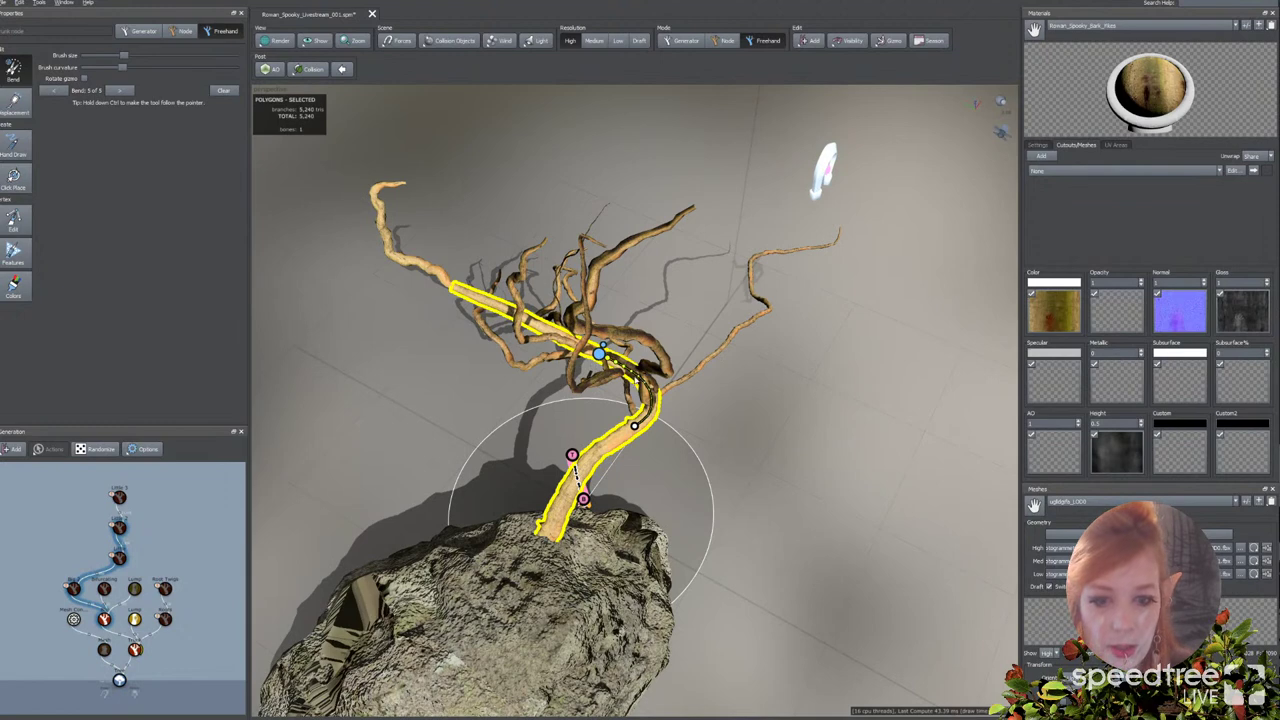
pyautogui.moveTo(524, 319); pyautogui.dragTo(645, 280)
pyautogui.moveTo(657, 334); pyautogui.dragTo(683, 328)
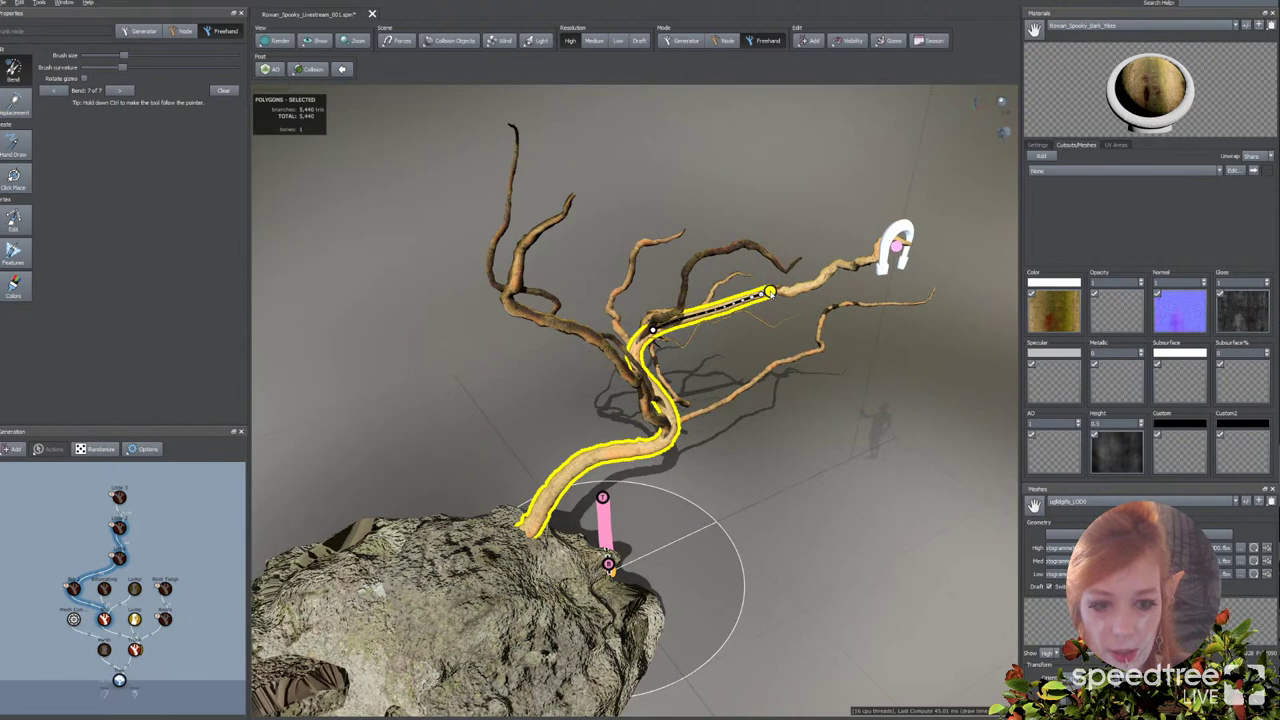
pyautogui.moveTo(769, 292); pyautogui.dragTo(687, 233)
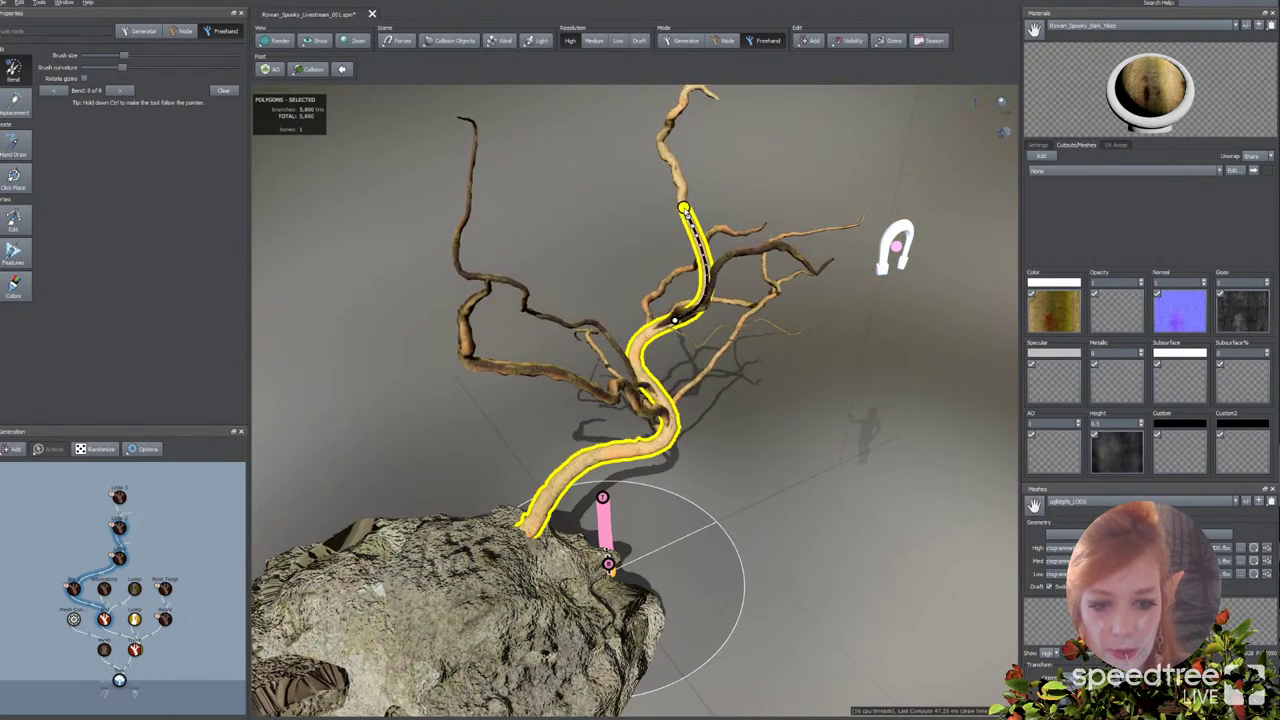
pyautogui.moveTo(661, 213); pyautogui.dragTo(672, 227)
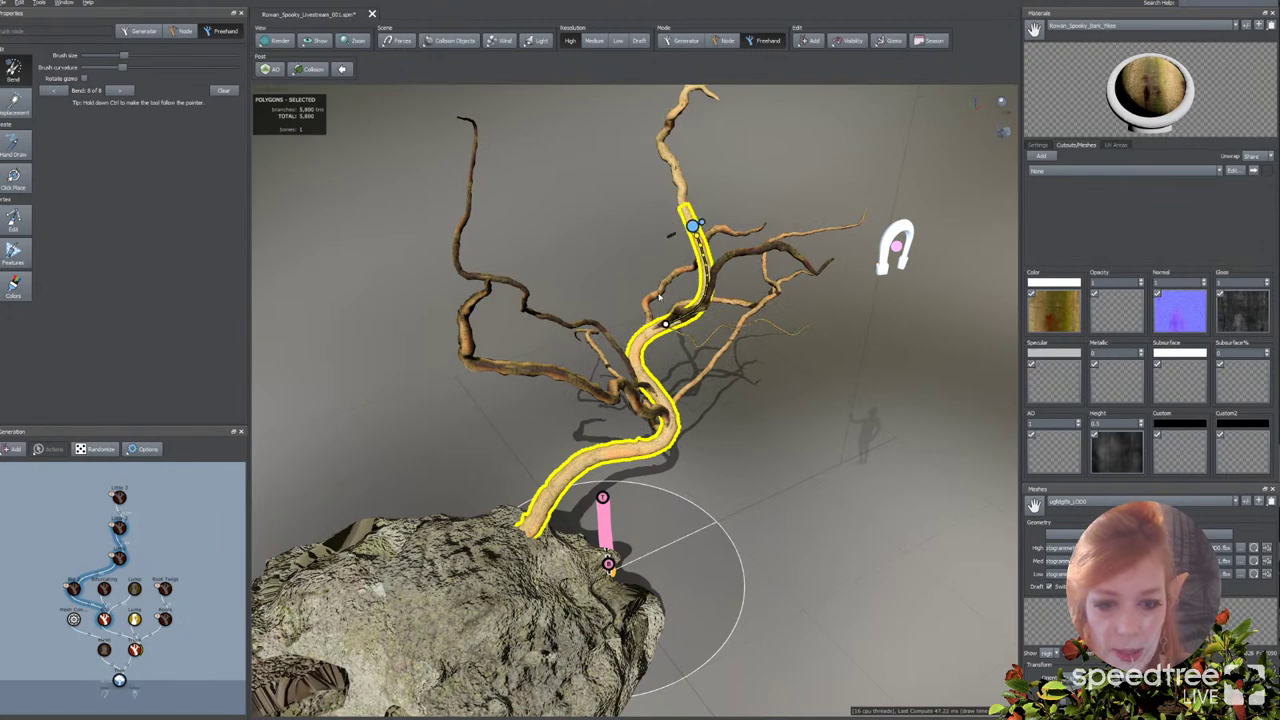
pyautogui.moveTo(641, 273); pyautogui.dragTo(597, 250)
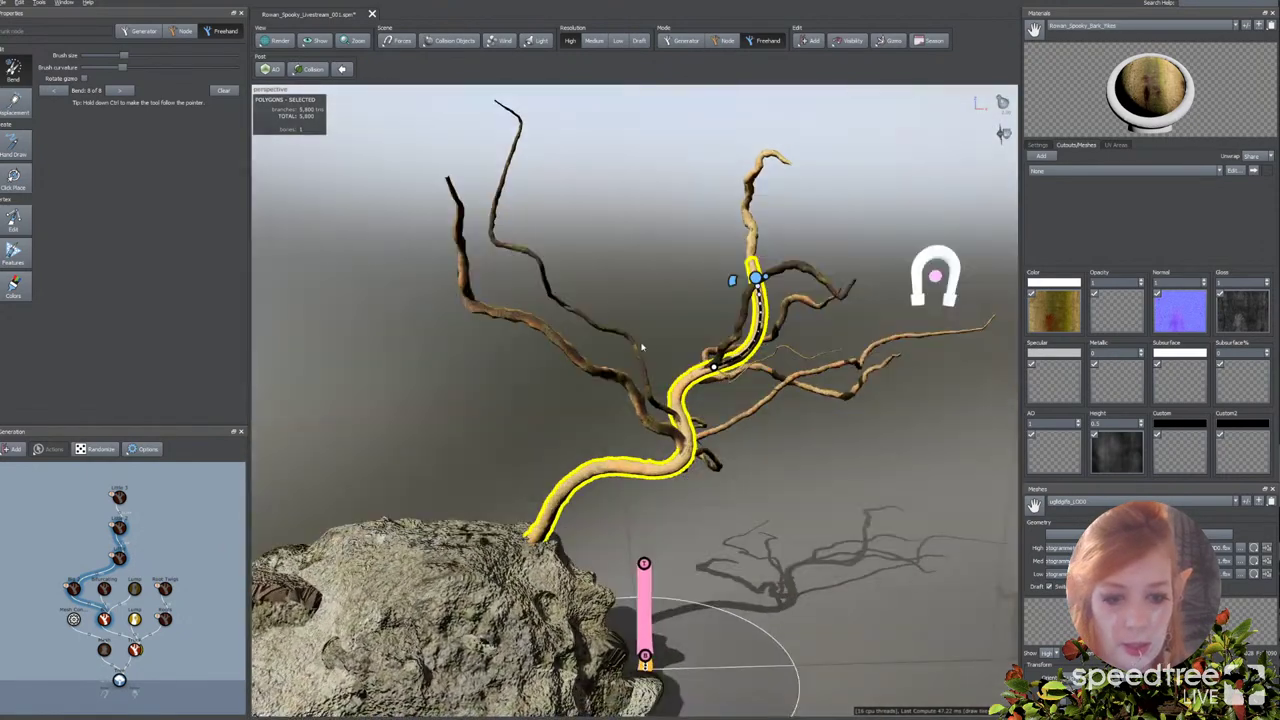
# Step: Reduce the bend brush size and bend the lower trunk above the rock into a tighter S-curve
pyautogui.moveTo(736, 281); pyautogui.dragTo(759, 339)
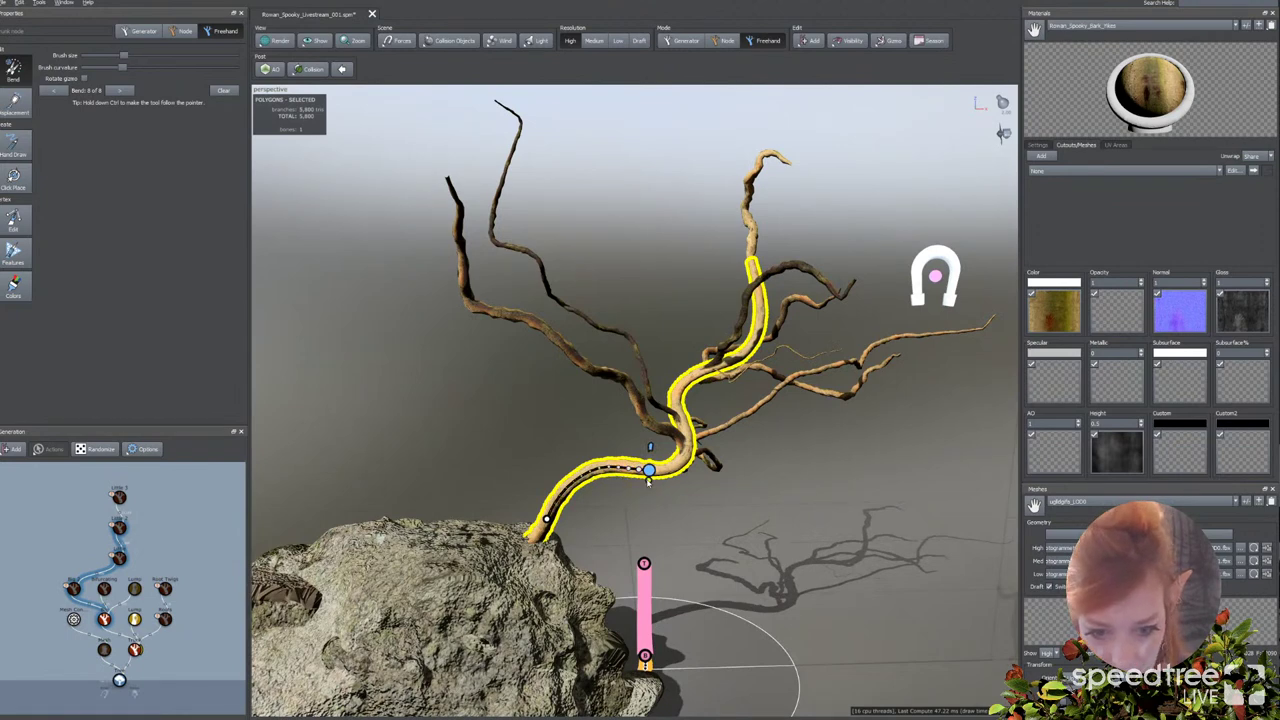
pyautogui.moveTo(643, 483); pyautogui.dragTo(576, 497)
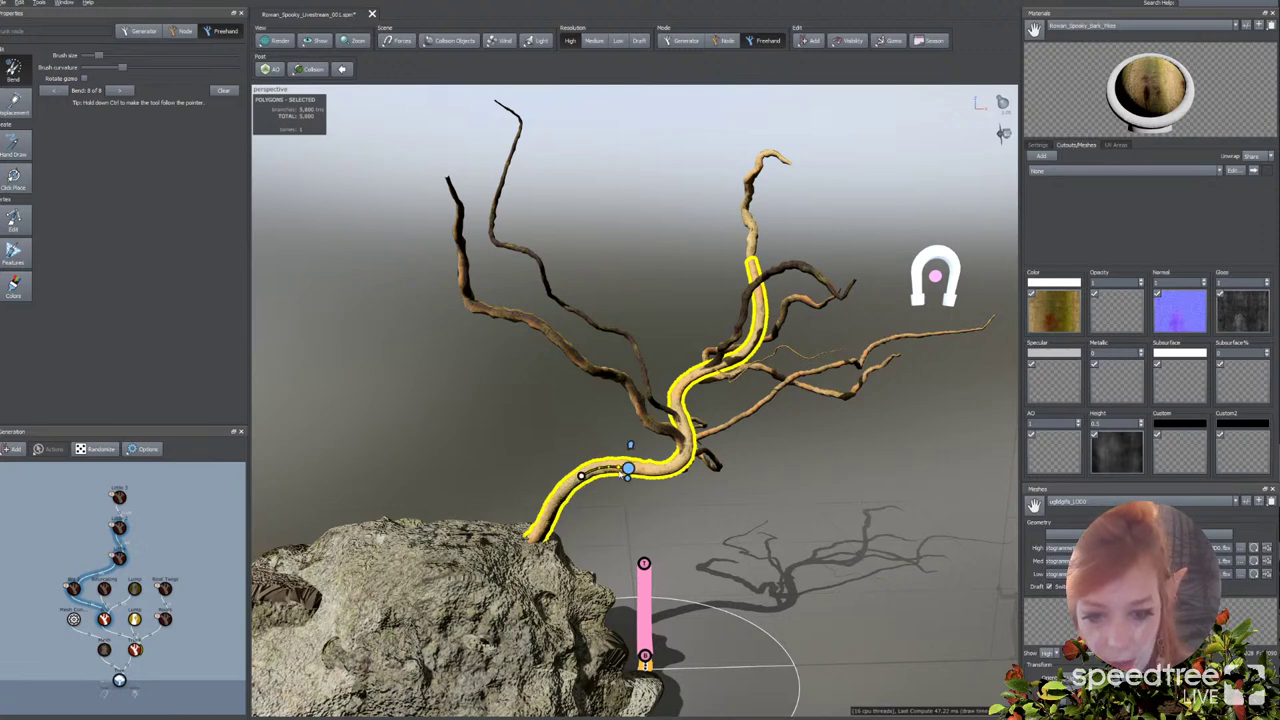
pyautogui.moveTo(625, 475); pyautogui.dragTo(620, 482)
pyautogui.moveTo(614, 480); pyautogui.dragTo(631, 490, button='middle')
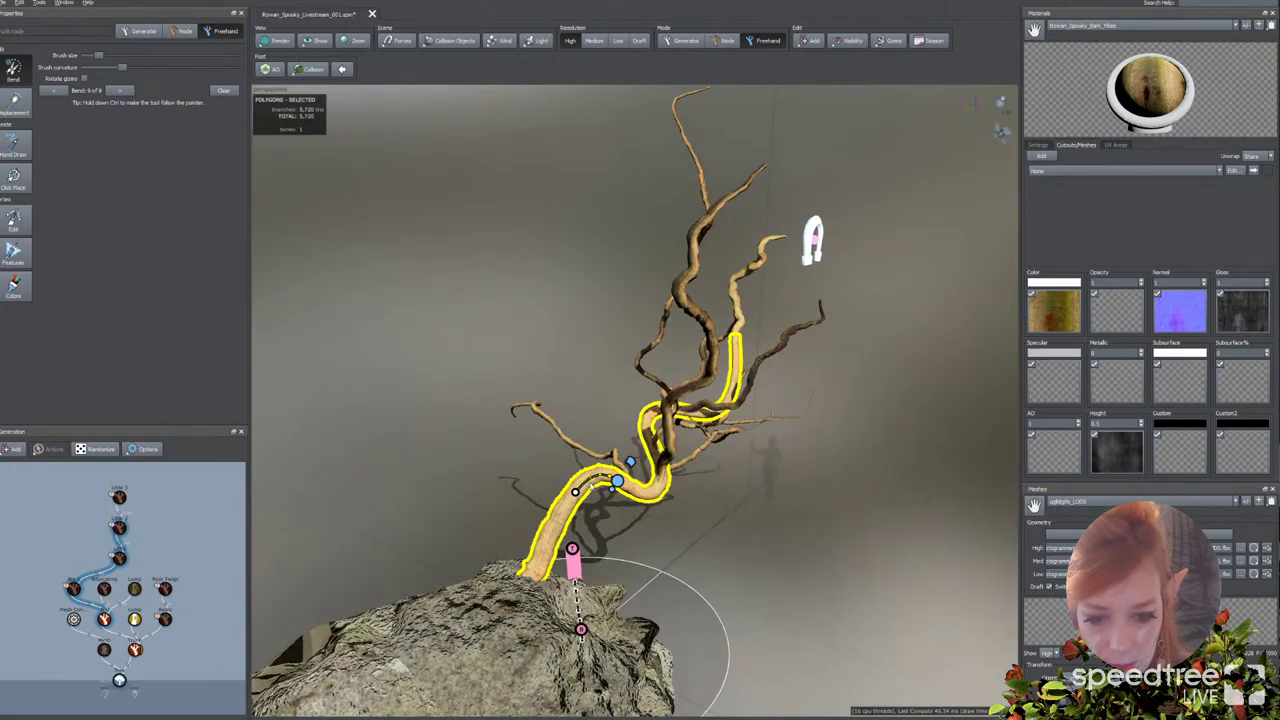
pyautogui.moveTo(591, 480); pyautogui.dragTo(520, 460)
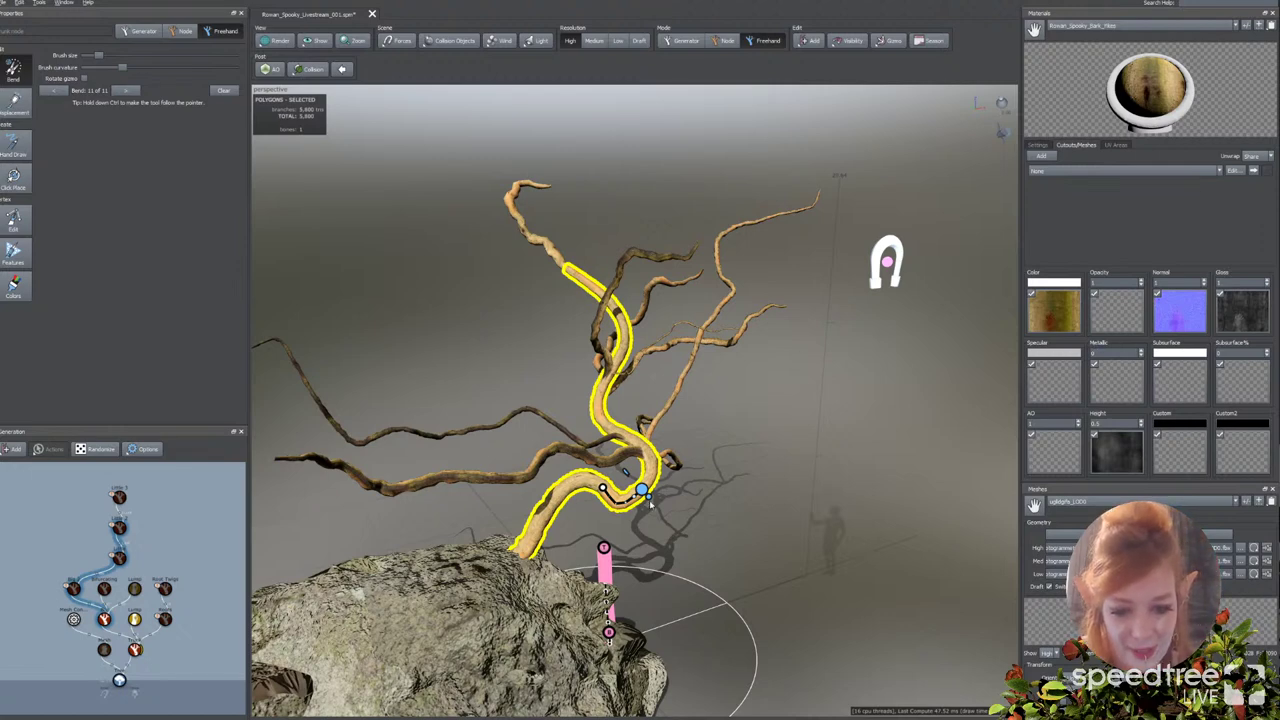
pyautogui.moveTo(659, 466); pyautogui.dragTo(670, 463)
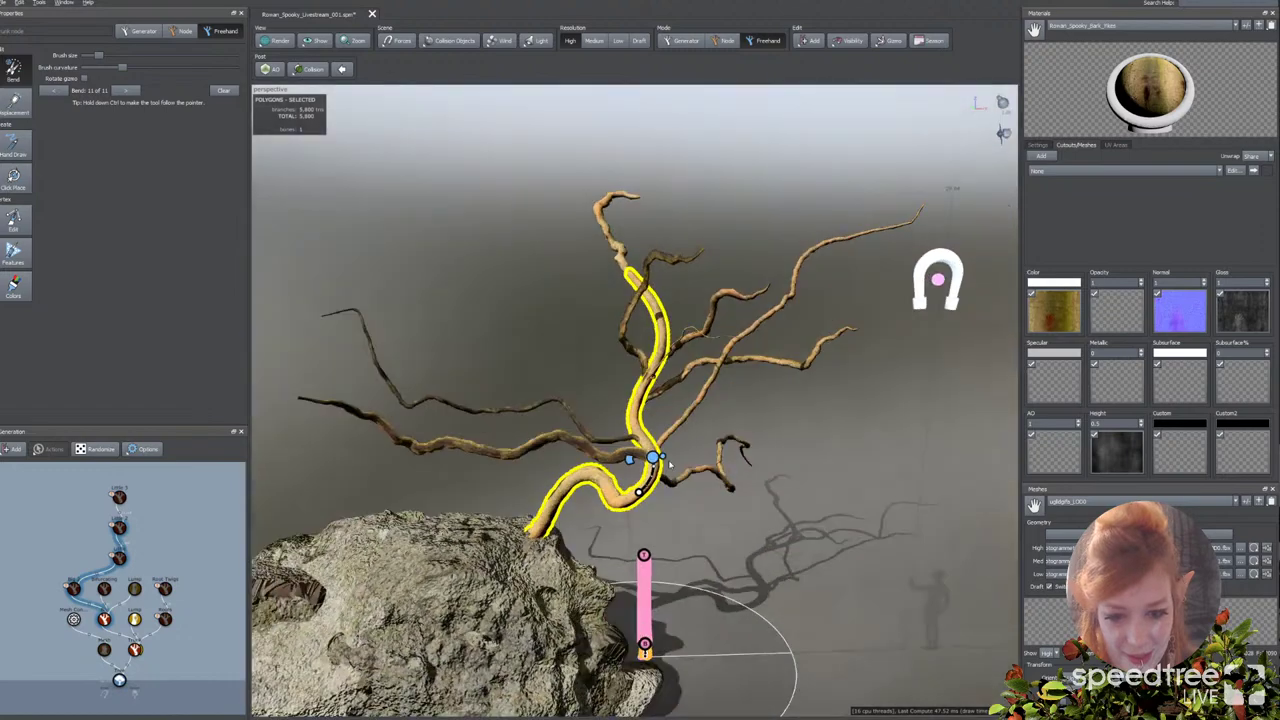
pyautogui.moveTo(669, 459); pyautogui.dragTo(681, 463, button='middle')
pyautogui.moveTo(656, 509); pyautogui.dragTo(669, 489, button='middle')
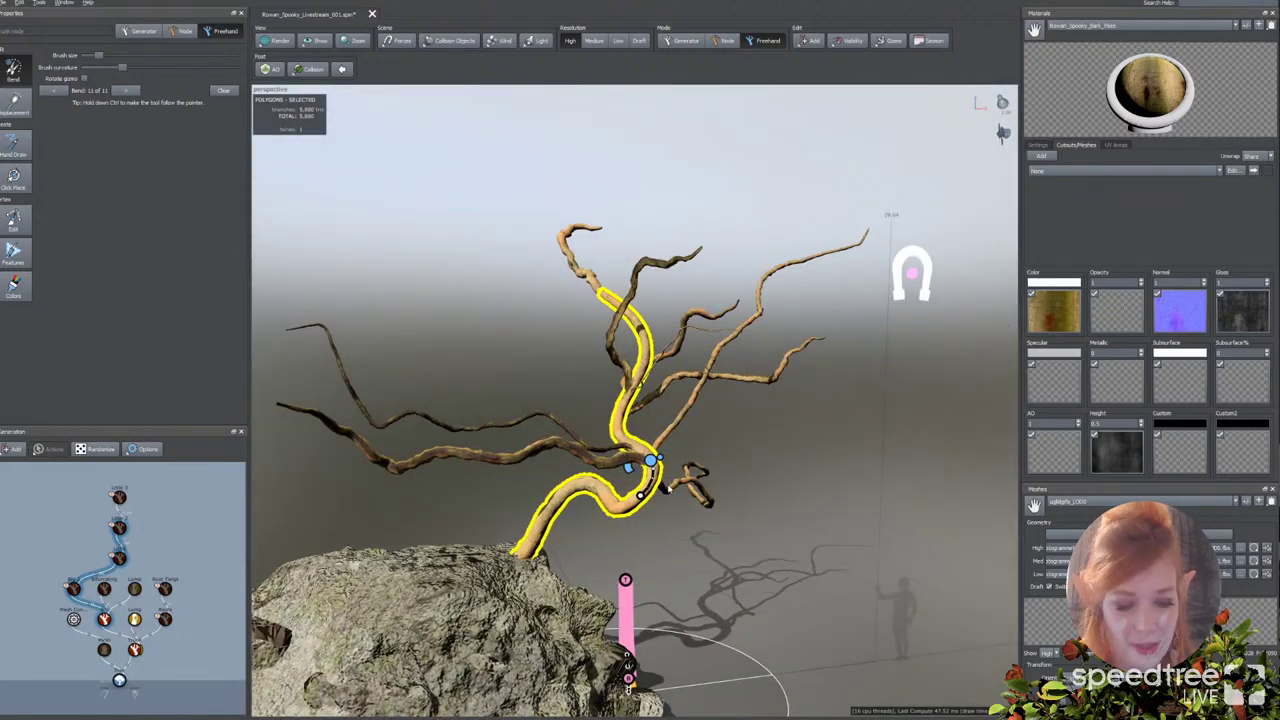
pyautogui.scroll(2, 669, 489)
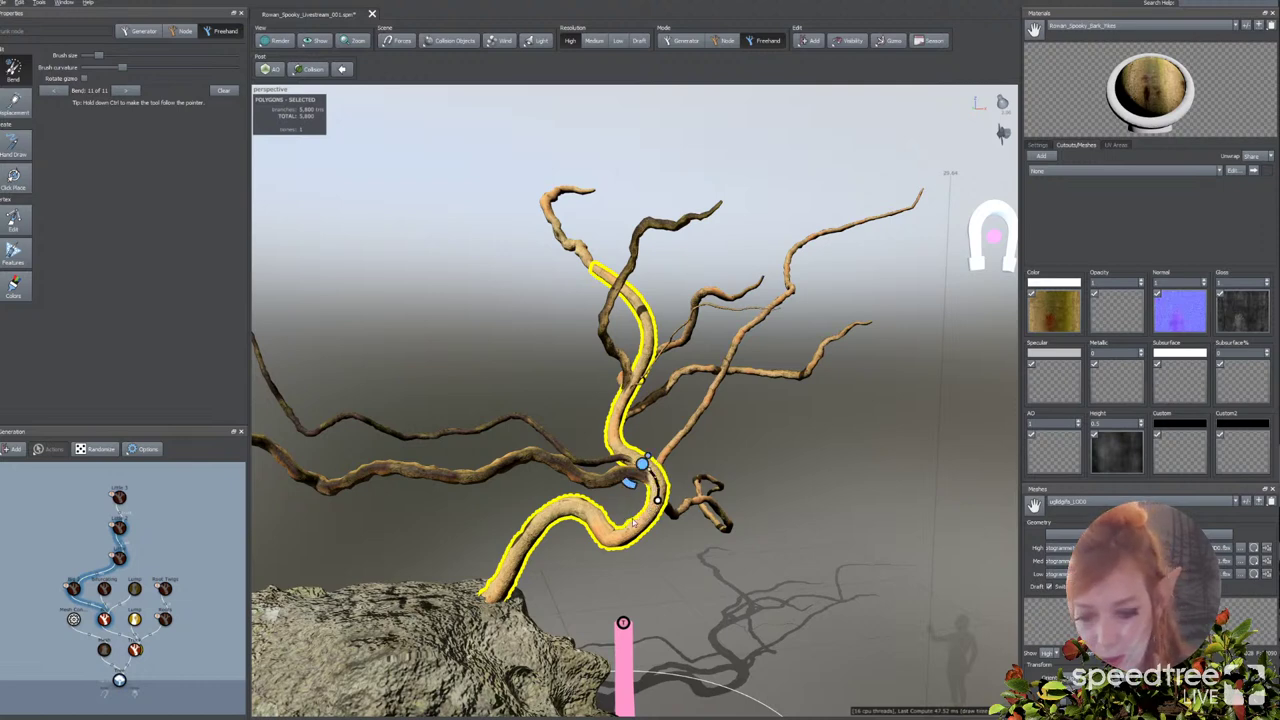
pyautogui.moveTo(632, 523)
pyautogui.mouseDown()
pyautogui.moveTo(577, 524)
pyautogui.moveTo(620, 522)
pyautogui.mouseUp()
# Step: Select the thick low branch reaching out over the rock and bend it to dip near the trunk before rising steeply
pyautogui.click(618, 481)
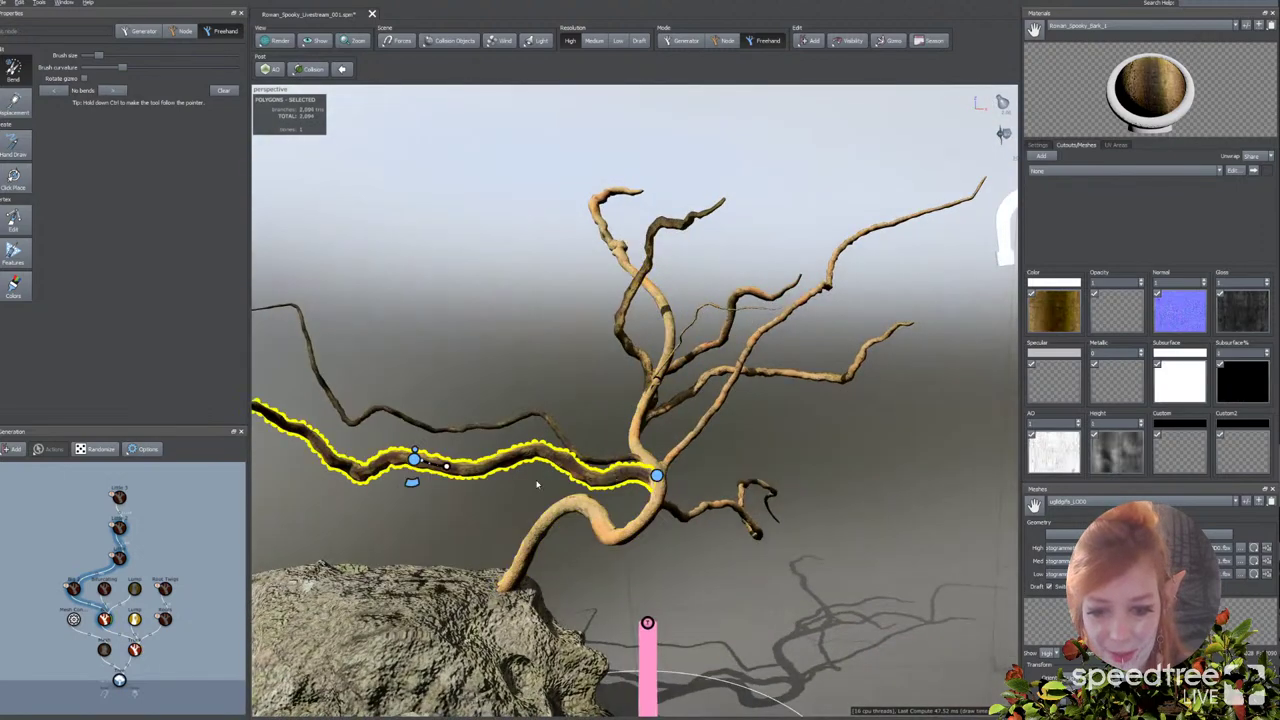
pyautogui.moveTo(447, 465); pyautogui.dragTo(443, 465)
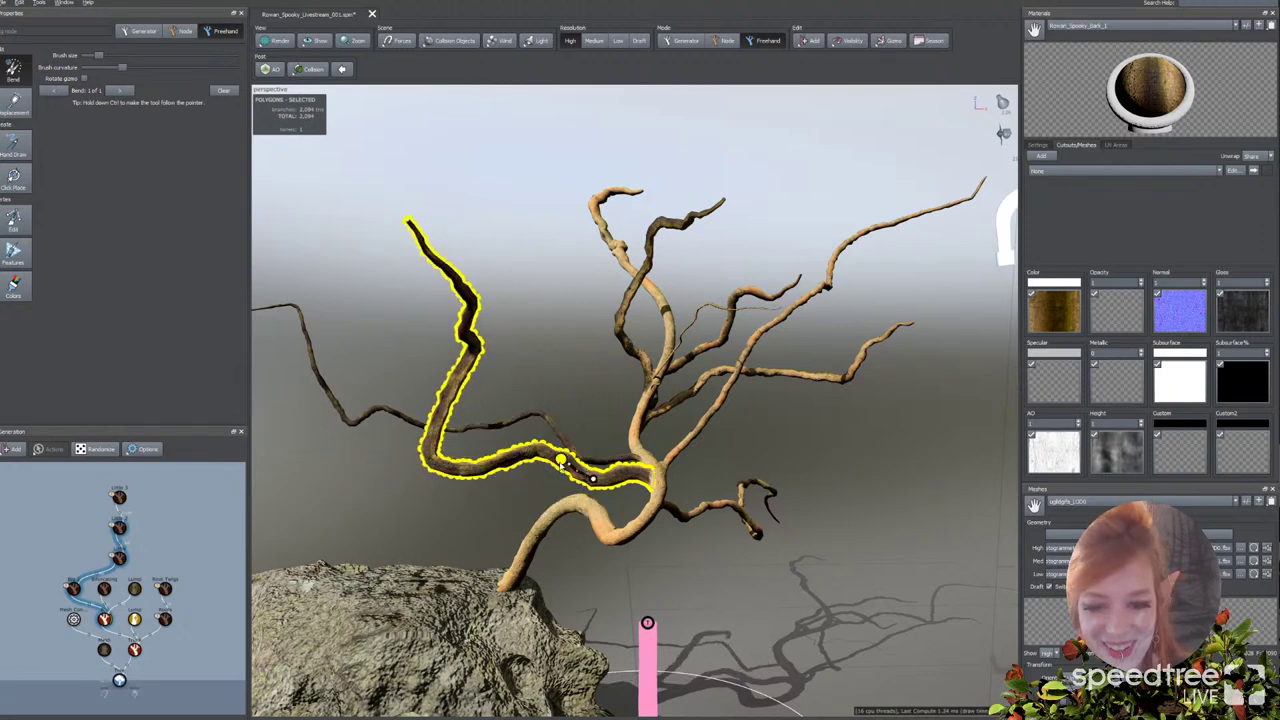
pyautogui.moveTo(562, 467); pyautogui.dragTo(537, 465)
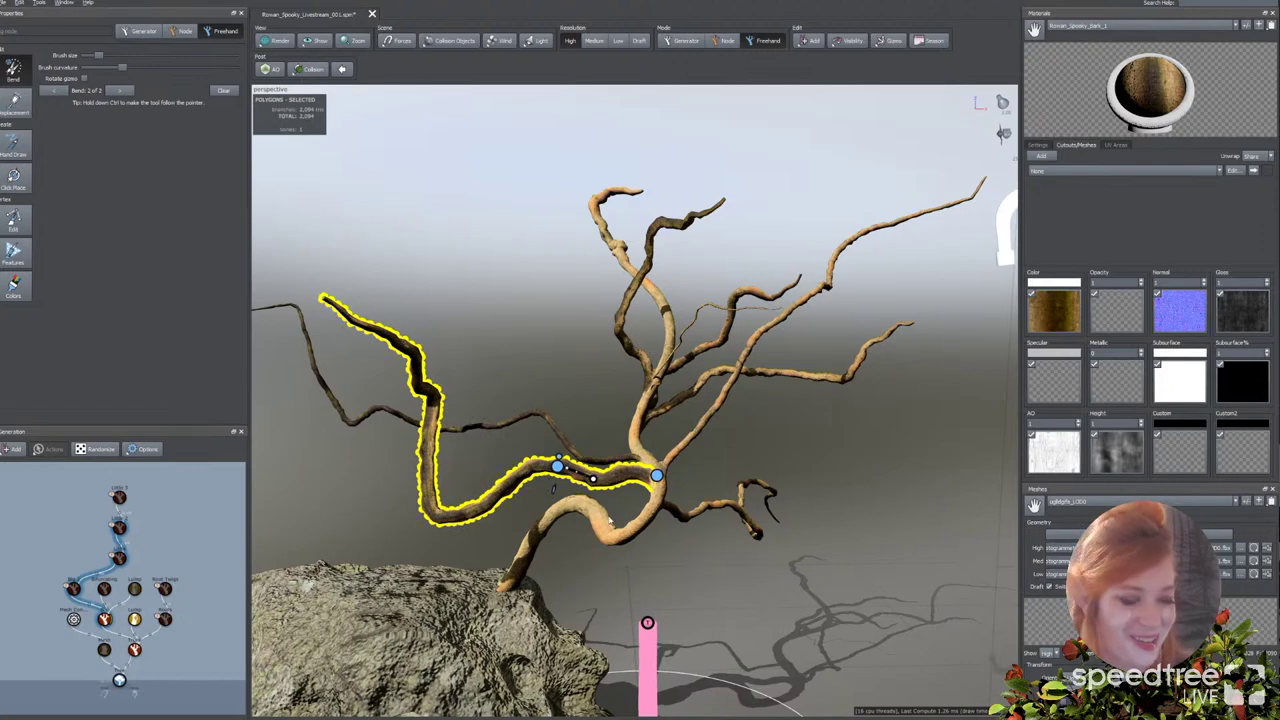
pyautogui.moveTo(624, 416); pyautogui.dragTo(582, 433)
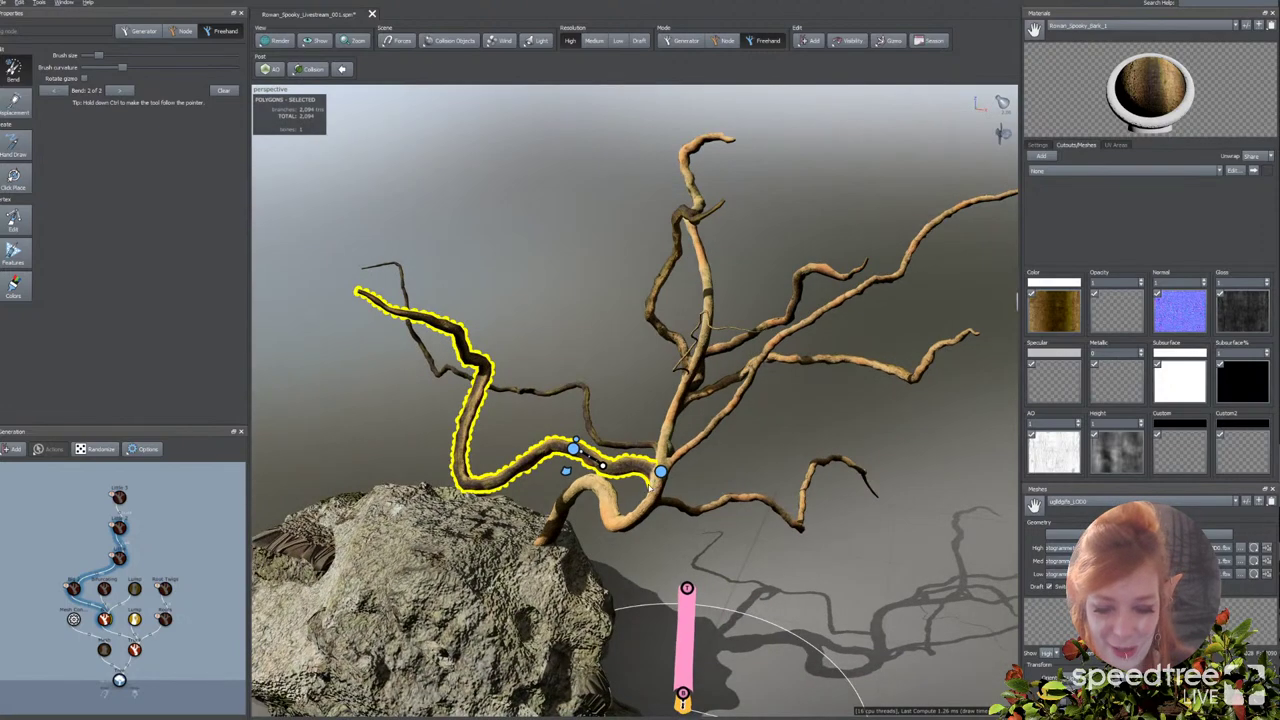
pyautogui.moveTo(649, 485); pyautogui.dragTo(656, 496, button='middle')
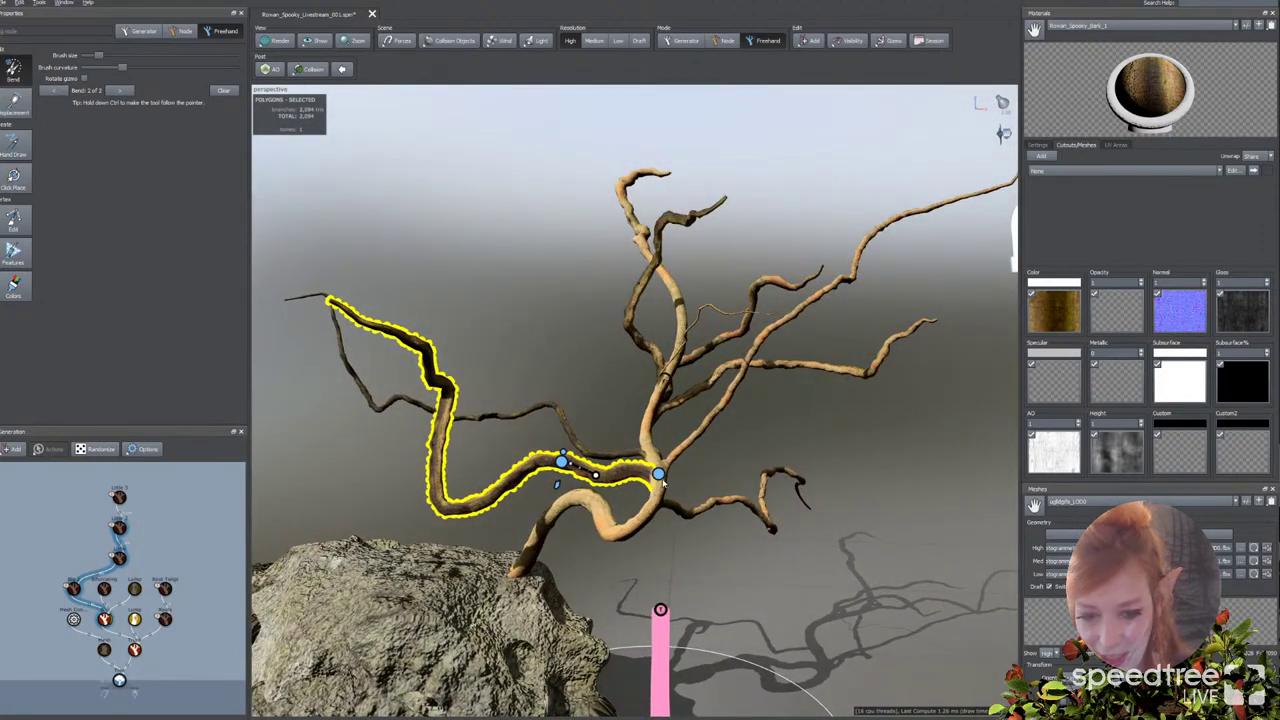
# Step: Select the long branch on the trunk's opposite side from the rock and bend it into an arch, a dip and a rise
pyautogui.click(670, 467)
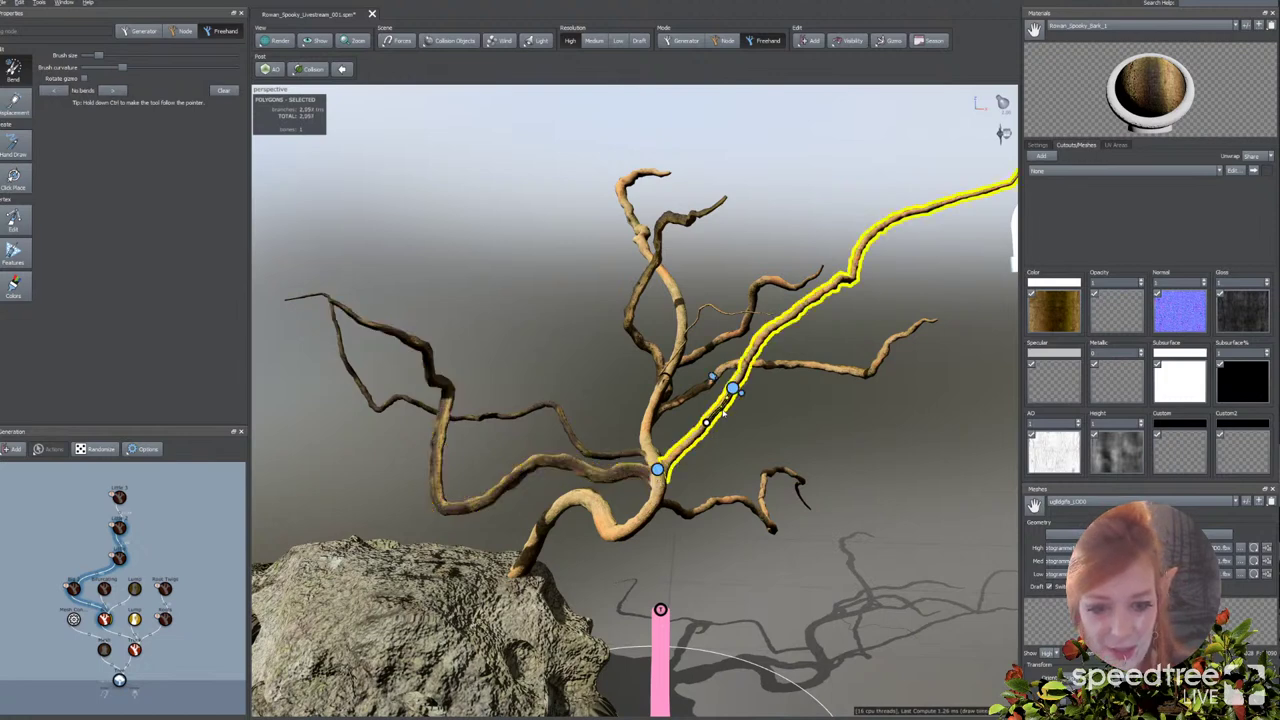
pyautogui.moveTo(724, 403); pyautogui.dragTo(803, 393)
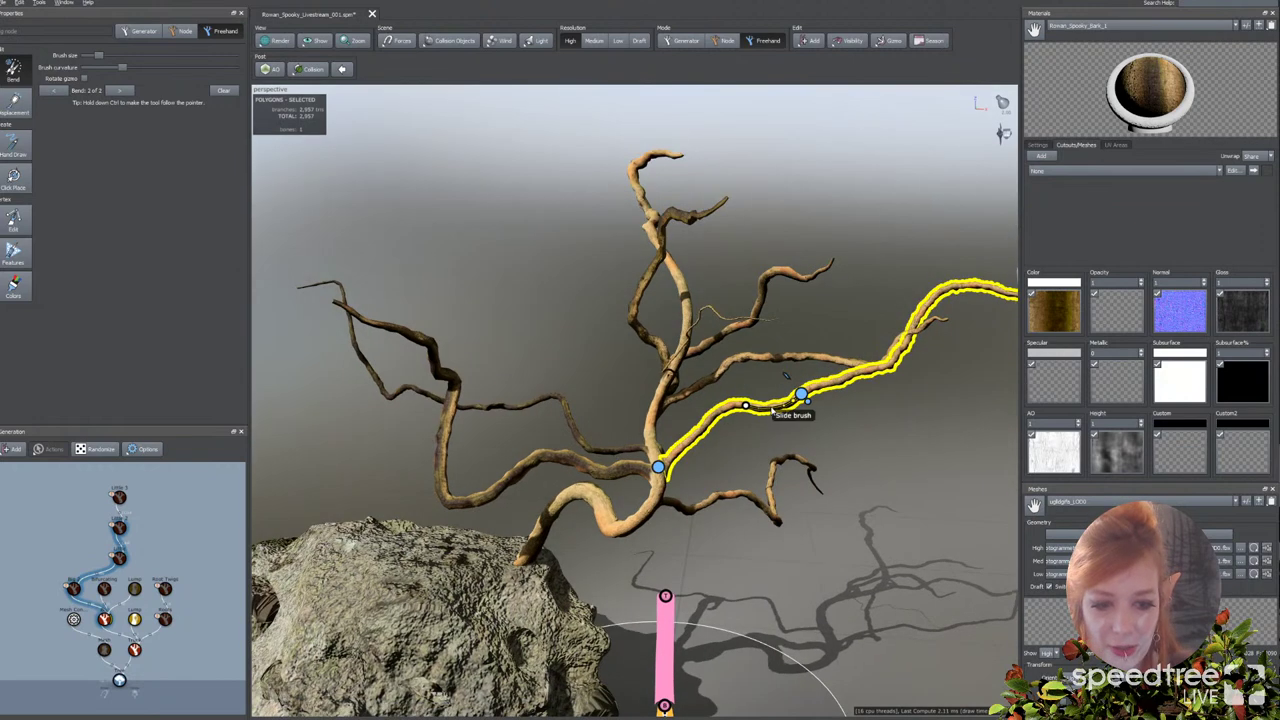
pyautogui.moveTo(727, 415)
pyautogui.mouseDown()
pyautogui.moveTo(740, 435)
pyautogui.moveTo(737, 424)
pyautogui.mouseUp()
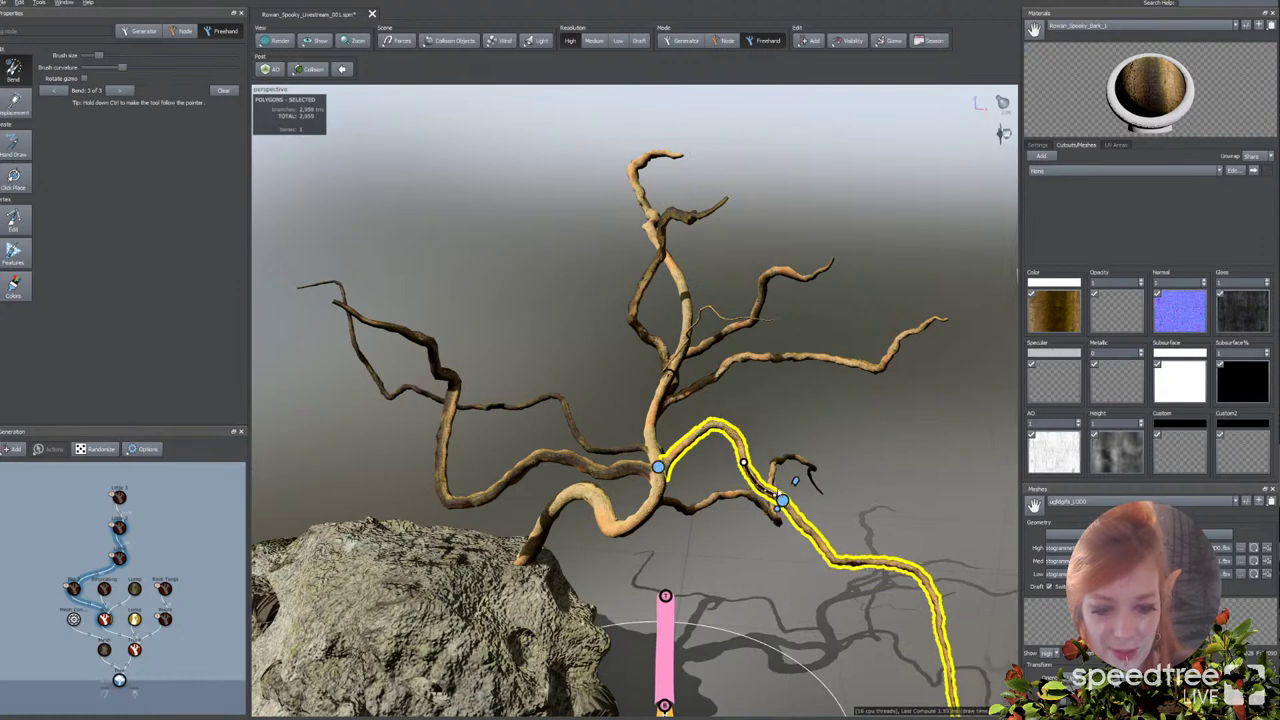
pyautogui.moveTo(783, 504); pyautogui.dragTo(785, 474)
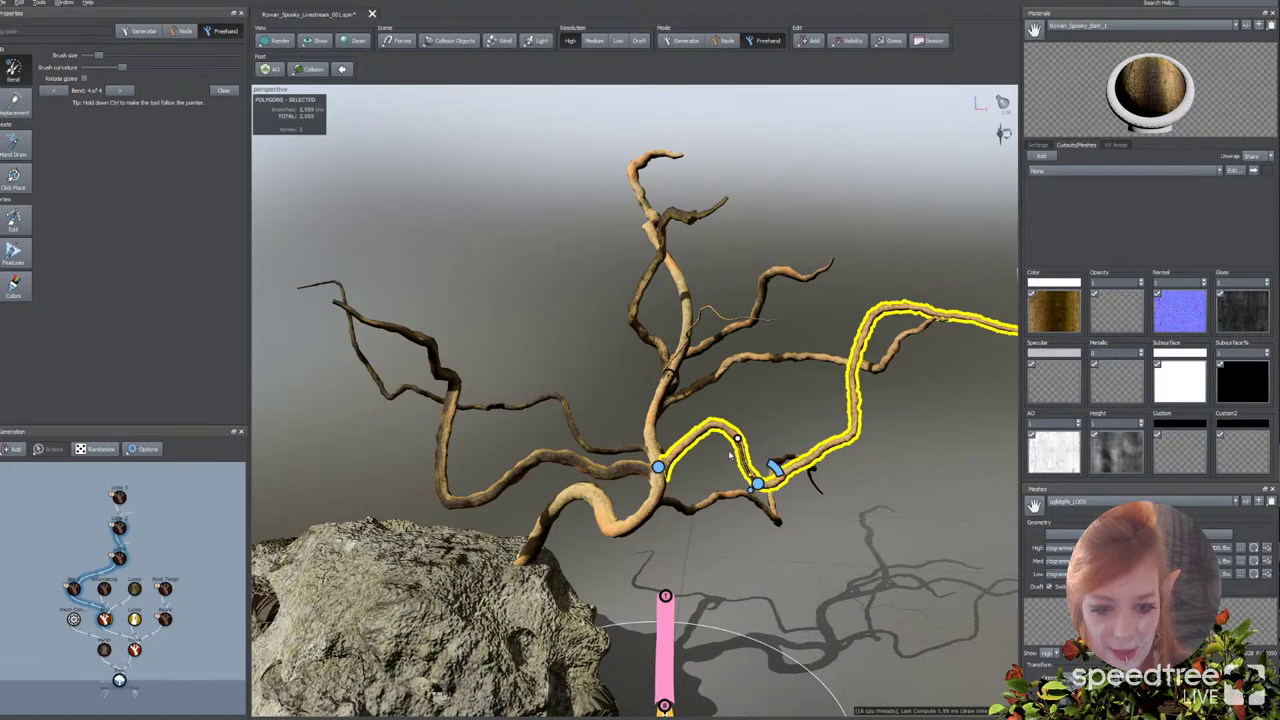
pyautogui.moveTo(705, 467); pyautogui.dragTo(663, 507)
pyautogui.moveTo(662, 507)
pyautogui.mouseDown(button='middle')
pyautogui.moveTo(694, 491)
pyautogui.moveTo(616, 486)
pyautogui.moveTo(643, 515)
pyautogui.mouseUp(button='middle')
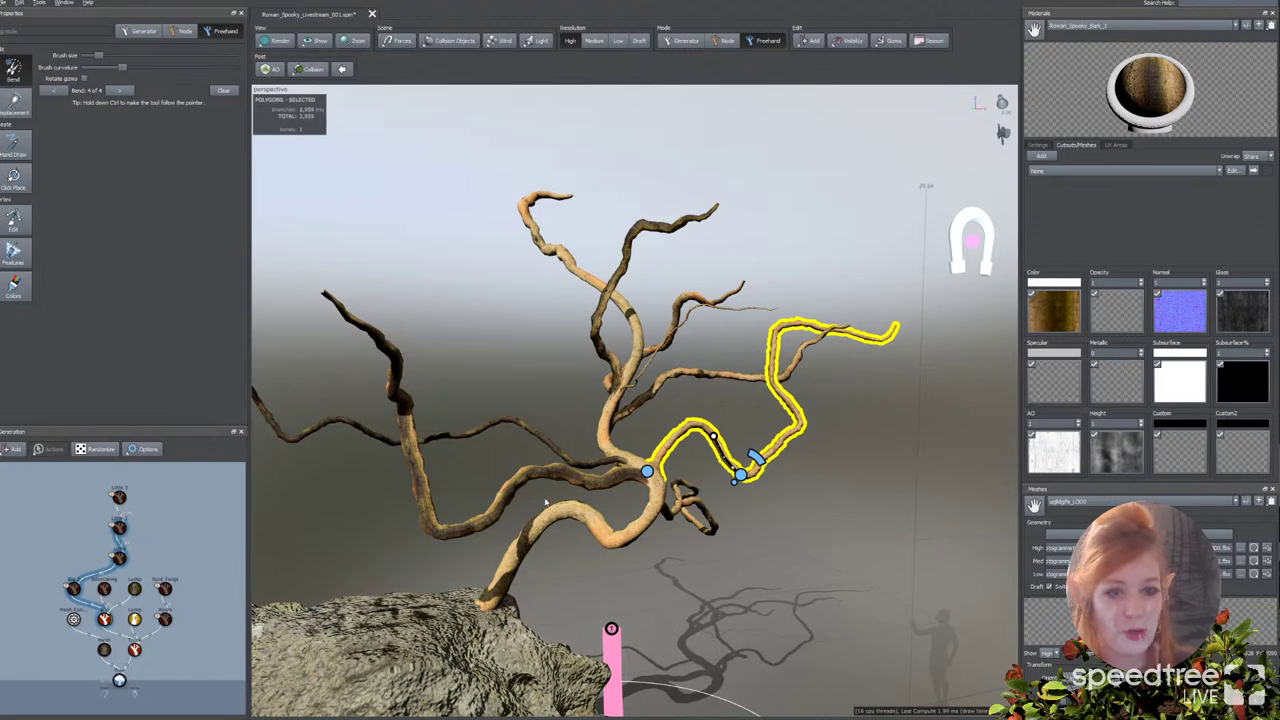
pyautogui.moveTo(546, 502); pyautogui.dragTo(503, 503, button='middle')
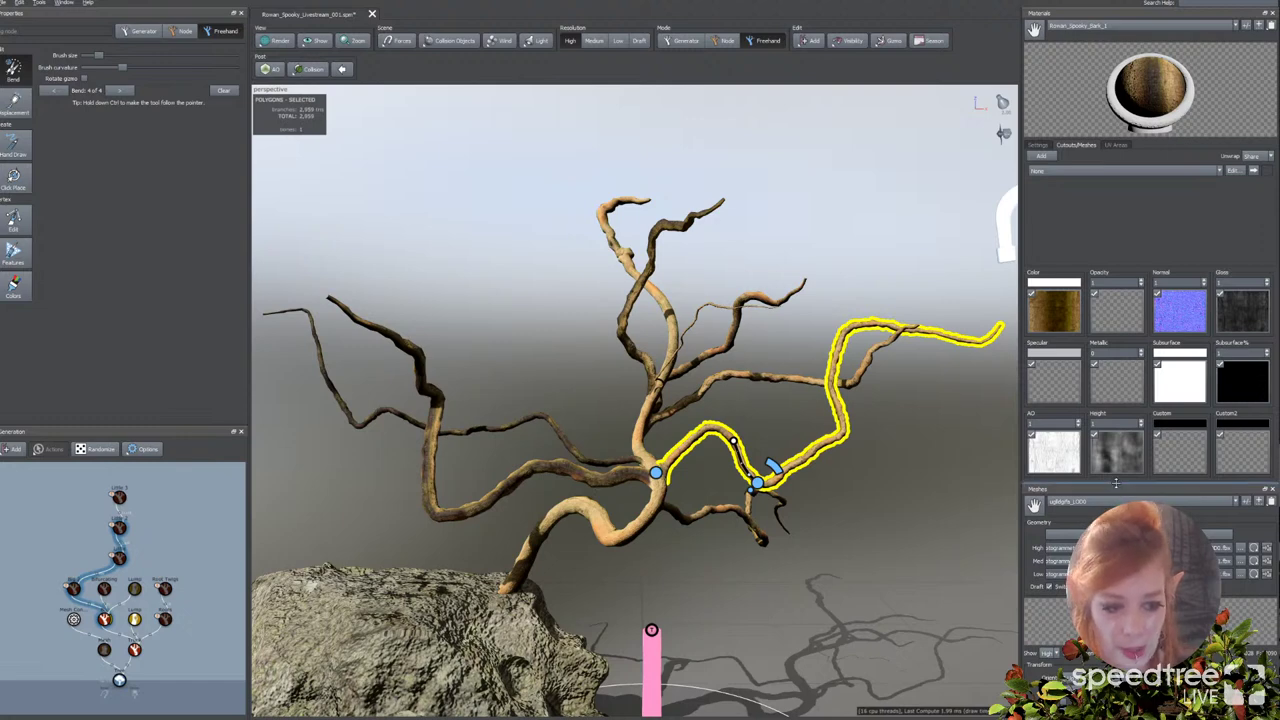
# Step: Enlarge the mesh settings area and bend the dark upper branch crossing the trunk outward toward the rock side
pyautogui.moveTo(1115, 483); pyautogui.dragTo(1115, 440)
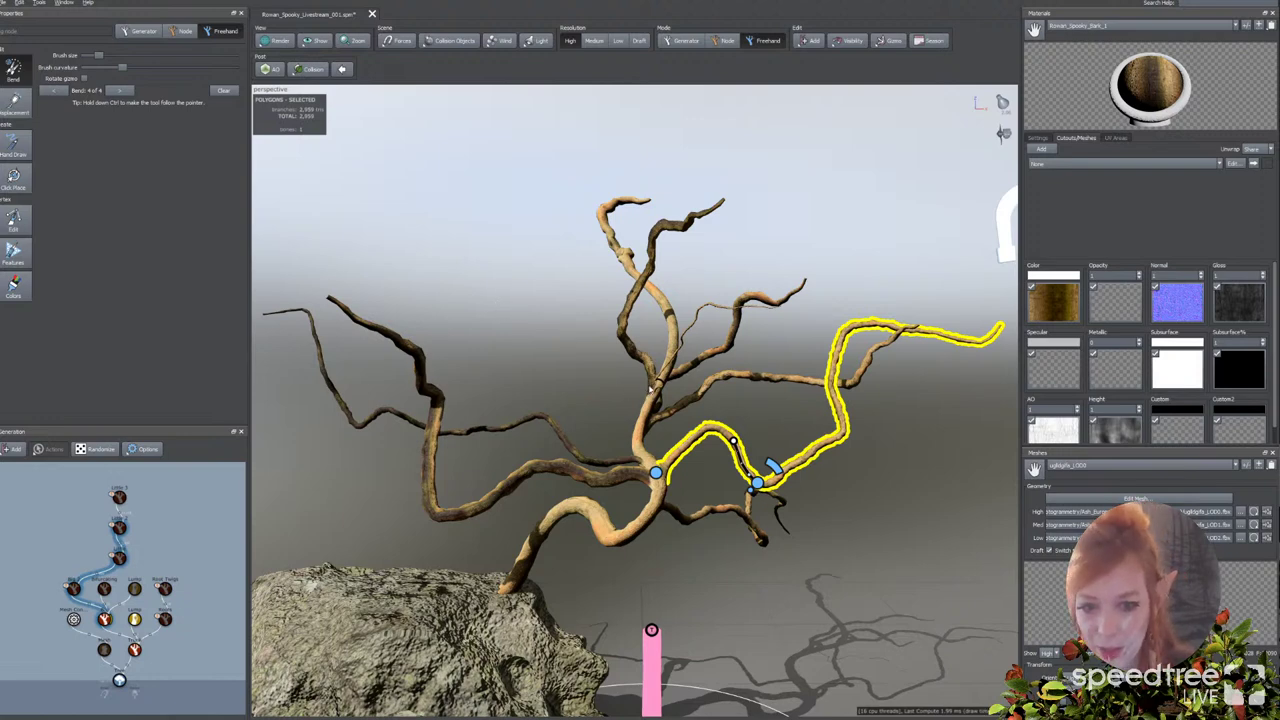
pyautogui.click(618, 333)
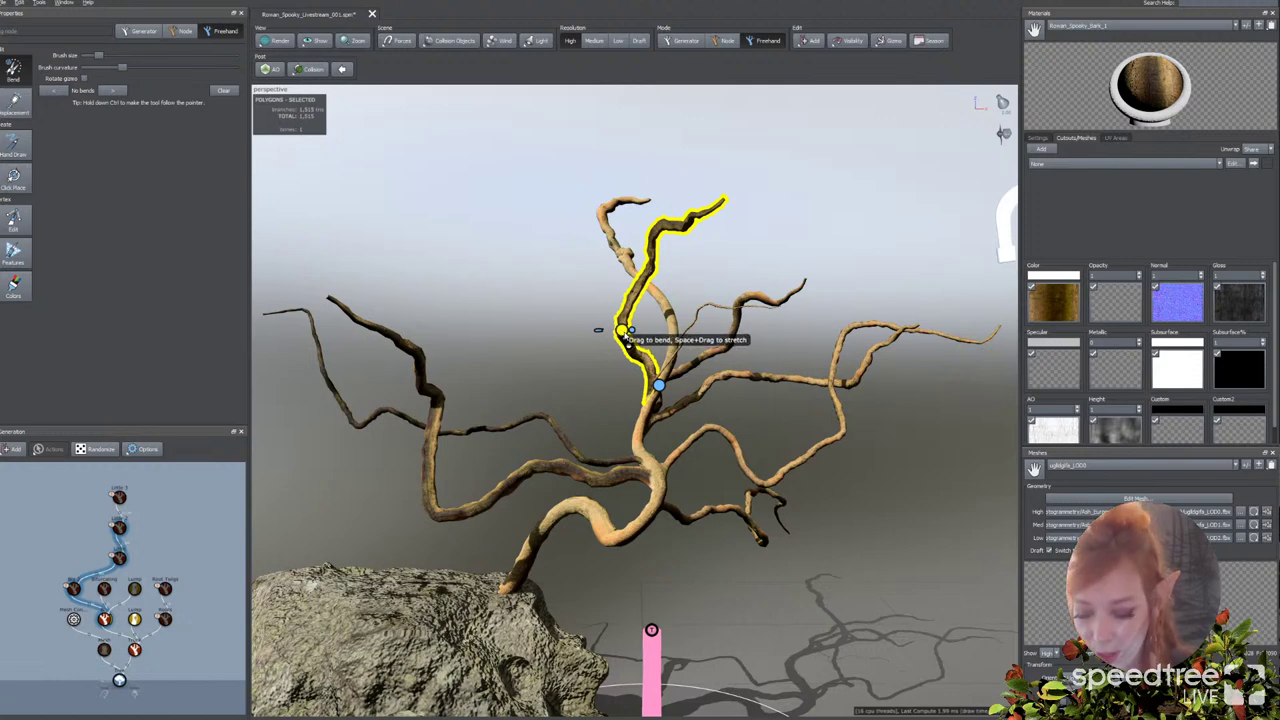
pyautogui.moveTo(625, 331)
pyautogui.mouseDown()
pyautogui.moveTo(628, 344)
pyautogui.moveTo(615, 344)
pyautogui.moveTo(640, 392)
pyautogui.moveTo(568, 362)
pyautogui.moveTo(602, 330)
pyautogui.mouseUp()
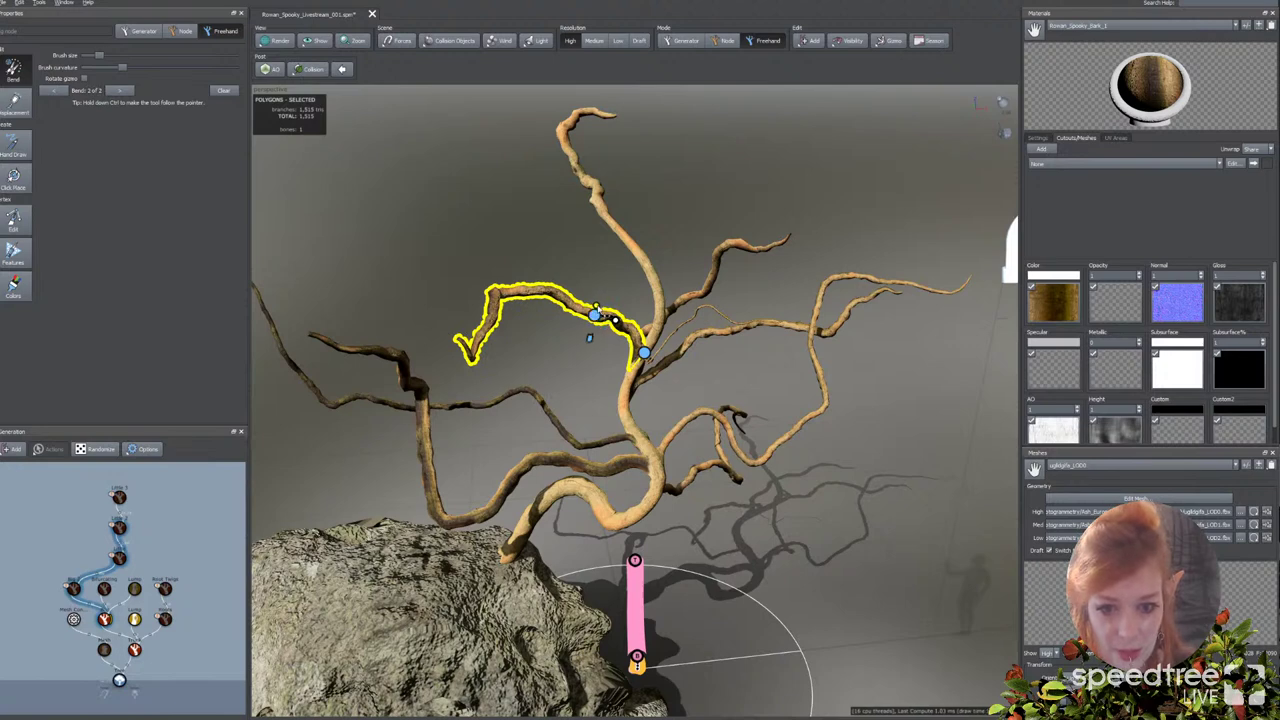
# Step: Bend the dark upper branch on the rock side upward so it climbs away from the trunk, and check the bends from several angles
pyautogui.moveTo(551, 293)
pyautogui.mouseDown()
pyautogui.moveTo(537, 291)
pyautogui.moveTo(557, 273)
pyautogui.mouseUp()
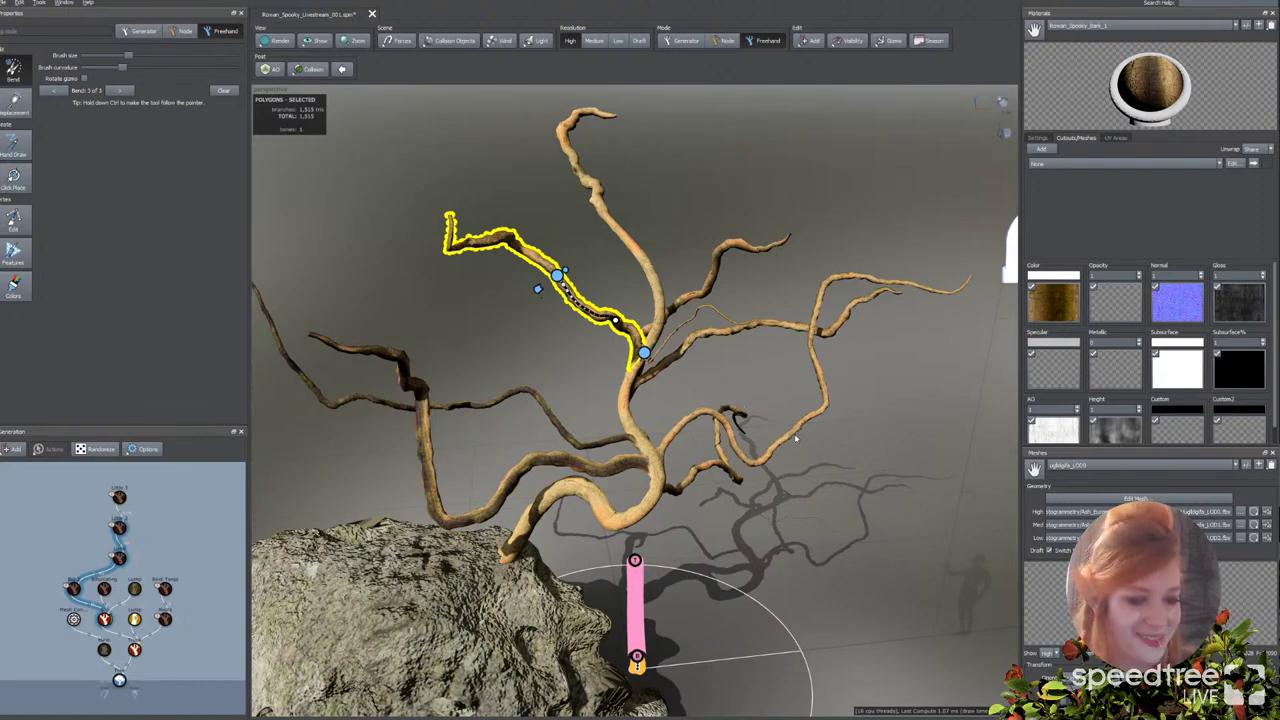
pyautogui.moveTo(796, 438); pyautogui.dragTo(663, 386)
pyautogui.moveTo(661, 432)
pyautogui.mouseDown()
pyautogui.moveTo(603, 403)
pyautogui.moveTo(647, 393)
pyautogui.moveTo(663, 419)
pyautogui.mouseUp()
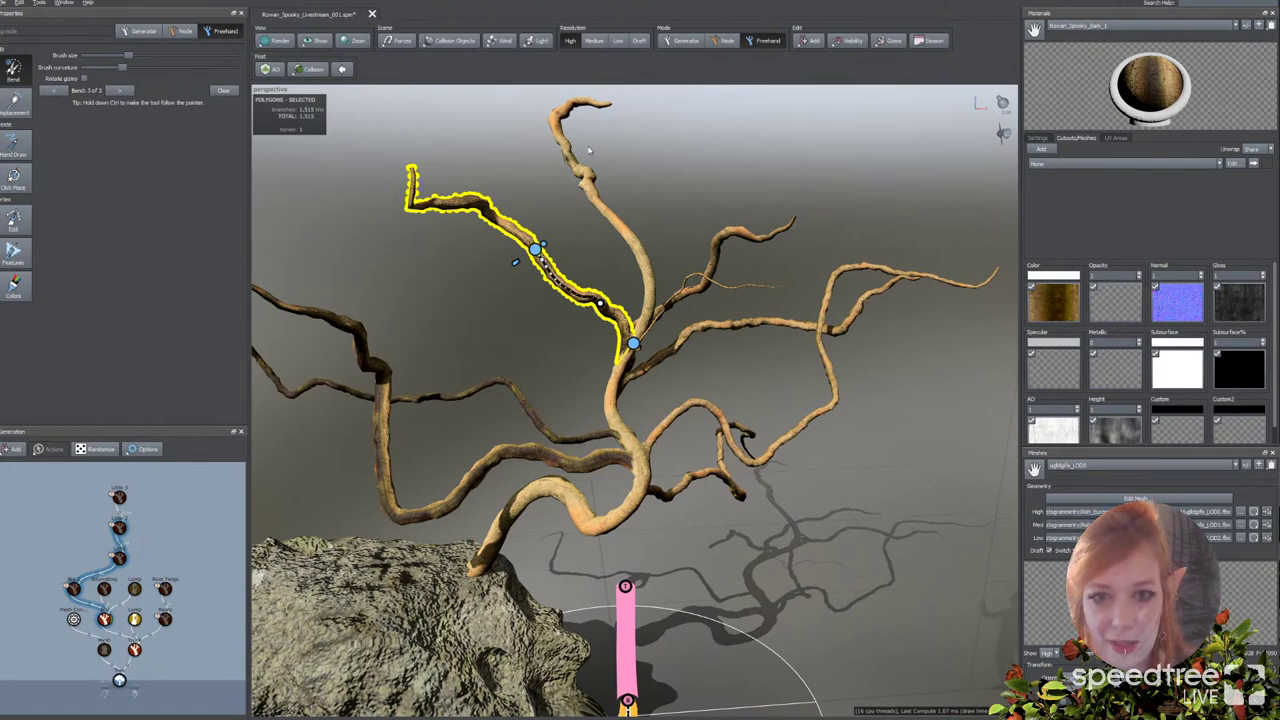
pyautogui.moveTo(646, 106); pyautogui.dragTo(731, 358)
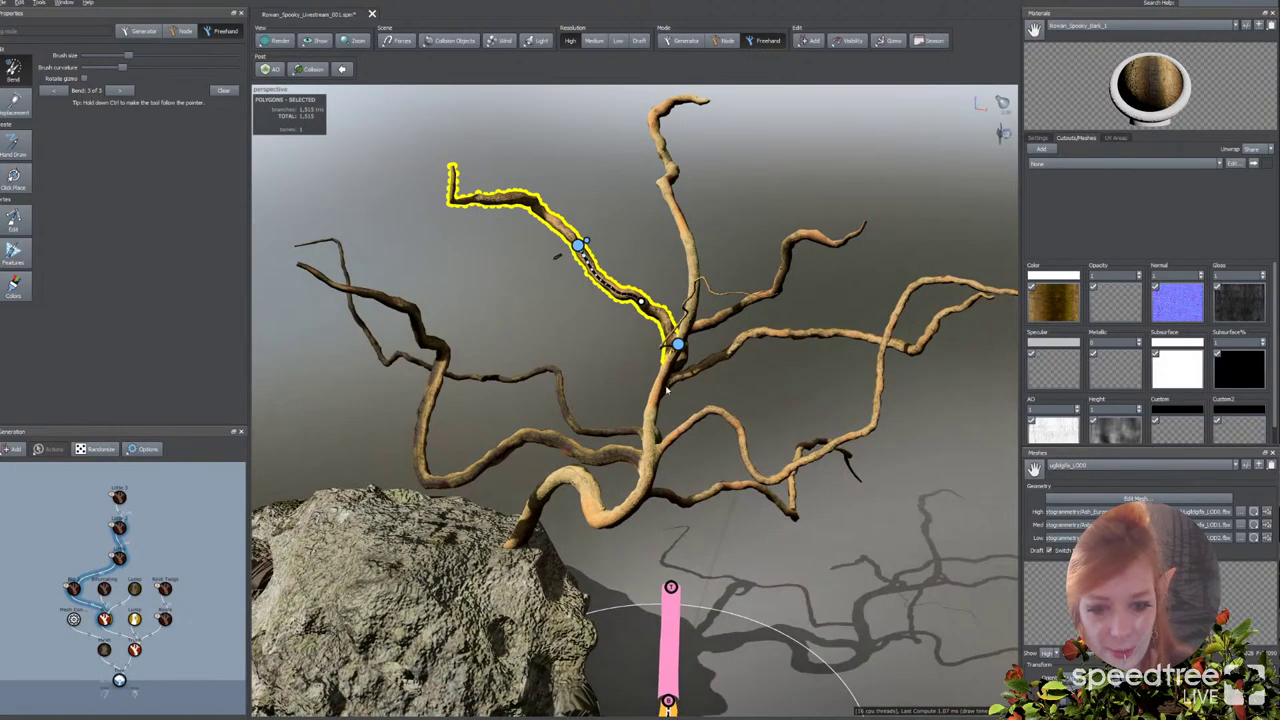
pyautogui.moveTo(649, 437); pyautogui.dragTo(621, 473)
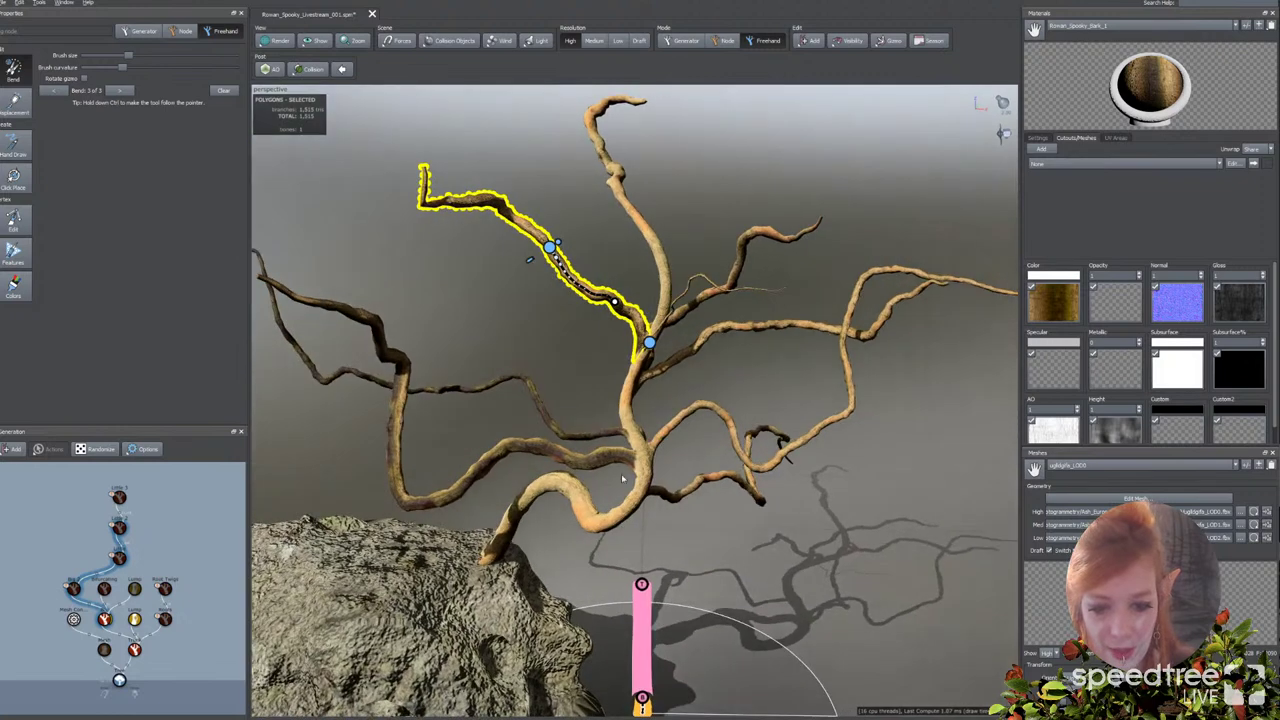
pyautogui.click(670, 434)
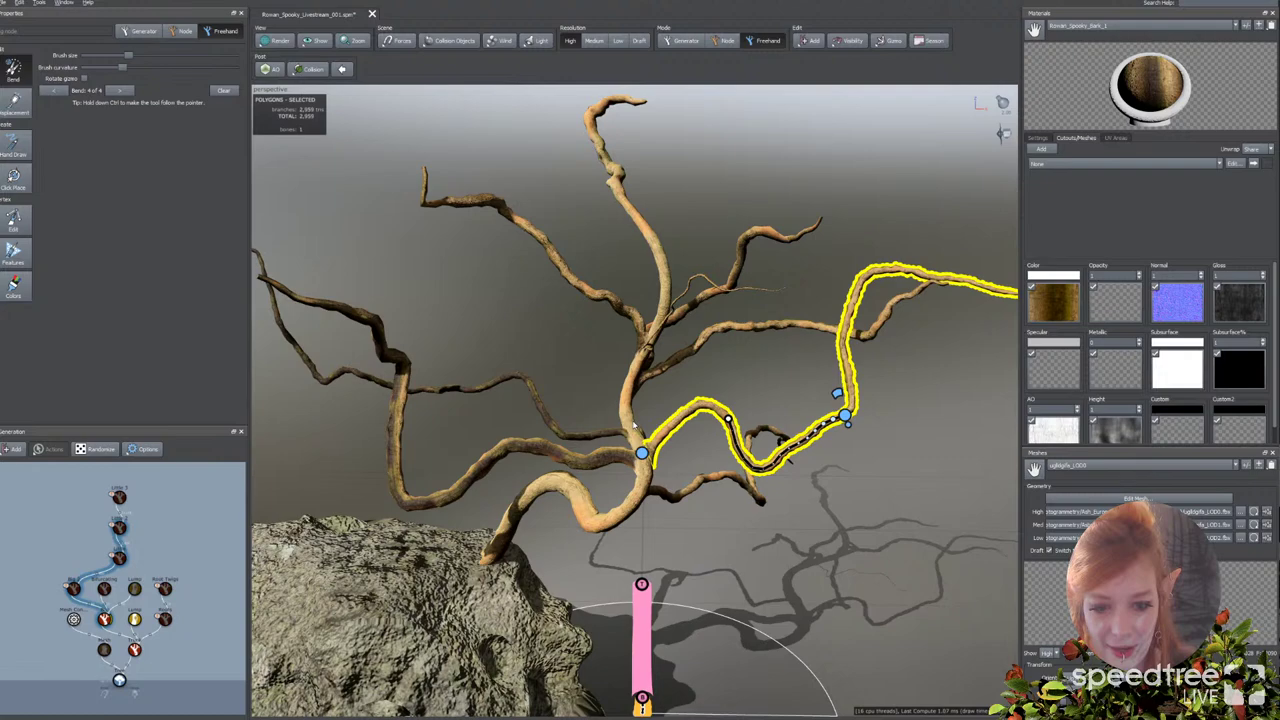
pyautogui.moveTo(633, 428); pyautogui.dragTo(717, 432)
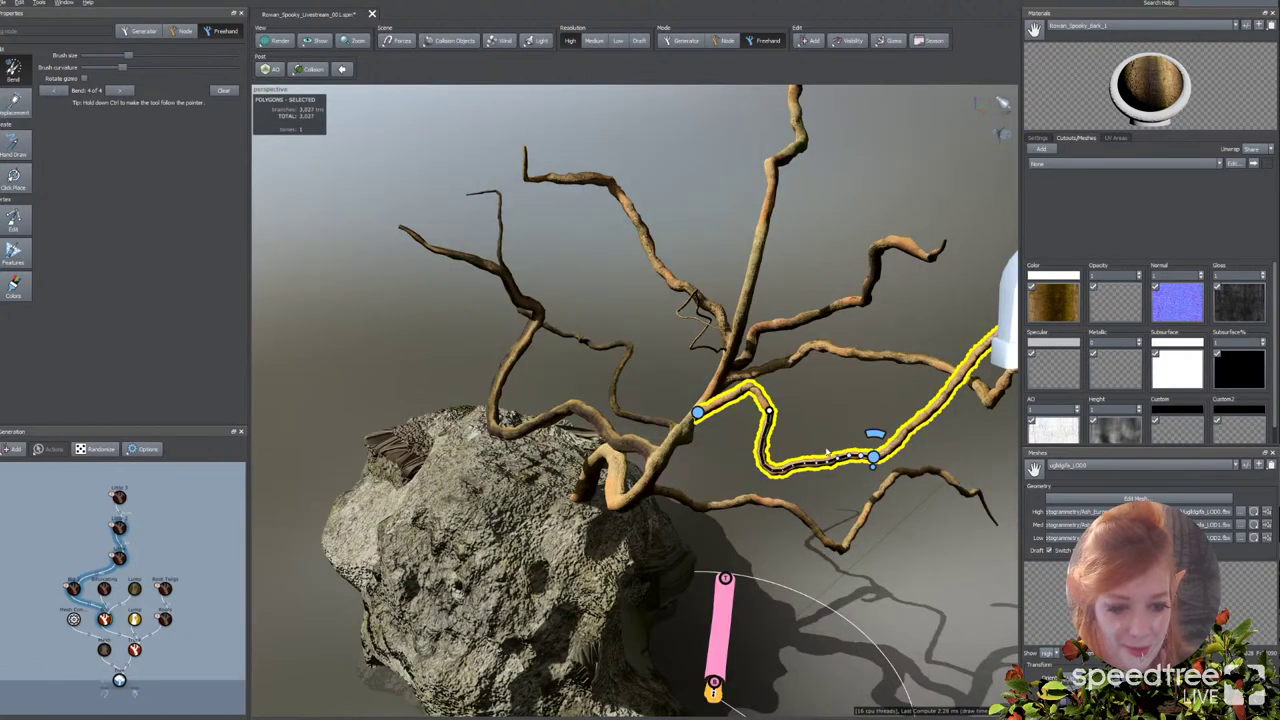
pyautogui.moveTo(828, 455); pyautogui.dragTo(687, 393)
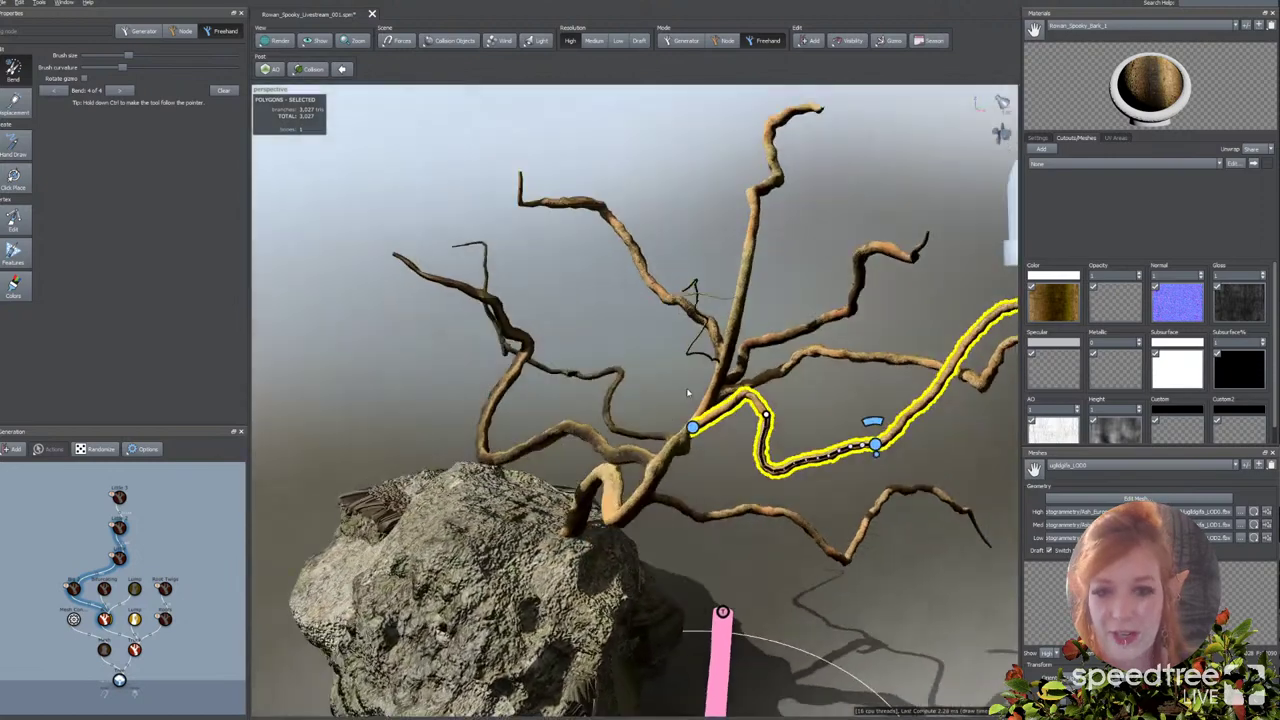
# Step: Return to generator editing and unhide the four branch generators directly above the main branches
pyautogui.click(682, 41)
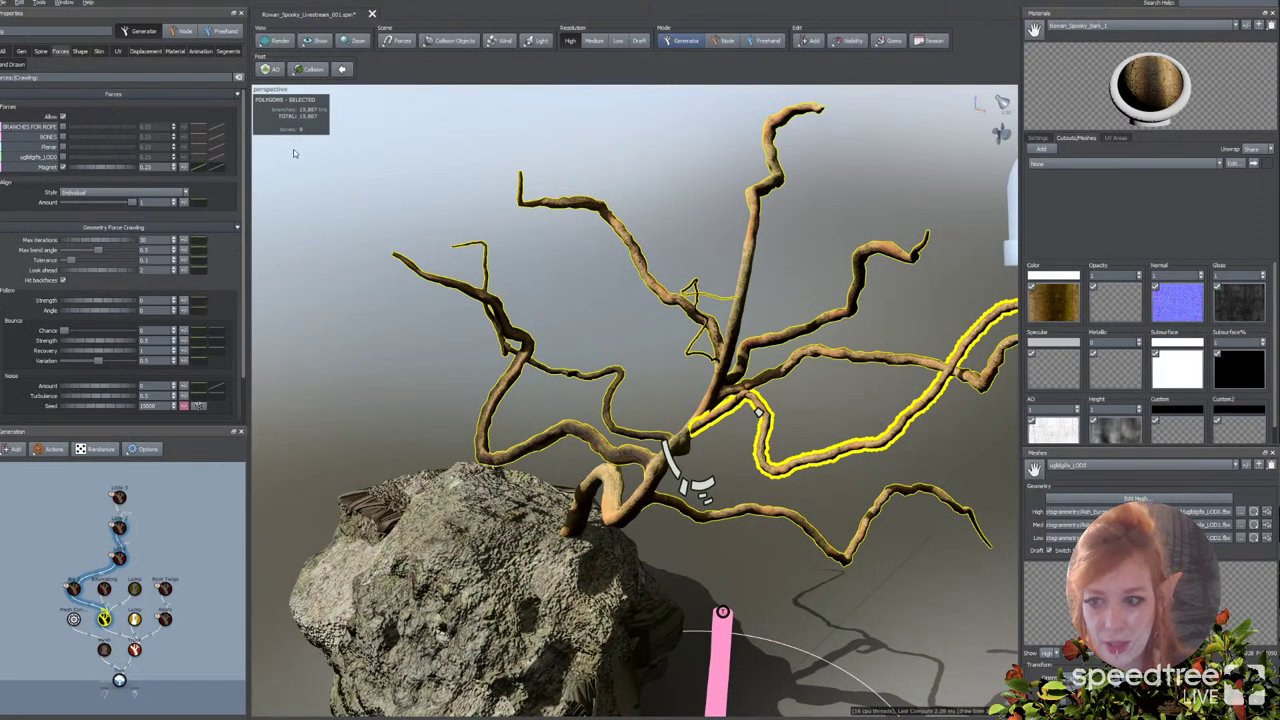
pyautogui.moveTo(36, 489); pyautogui.dragTo(186, 605)
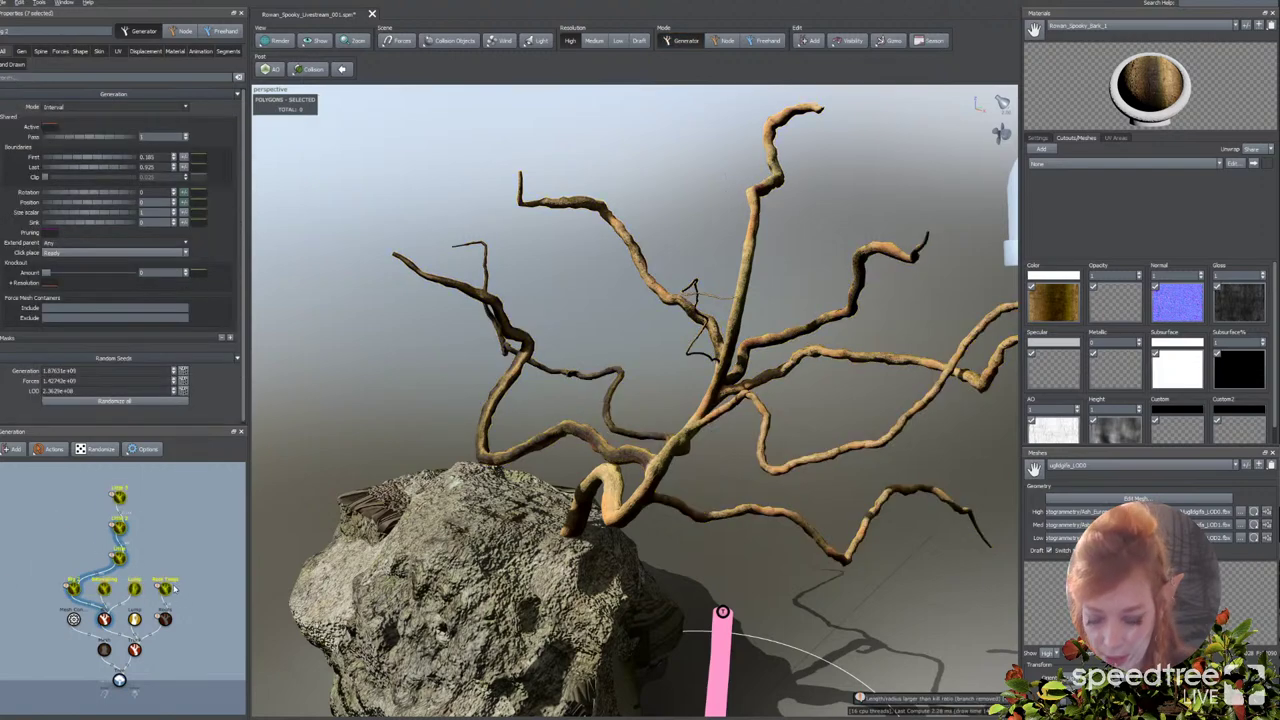
pyautogui.moveTo(46, 578); pyautogui.dragTo(194, 610)
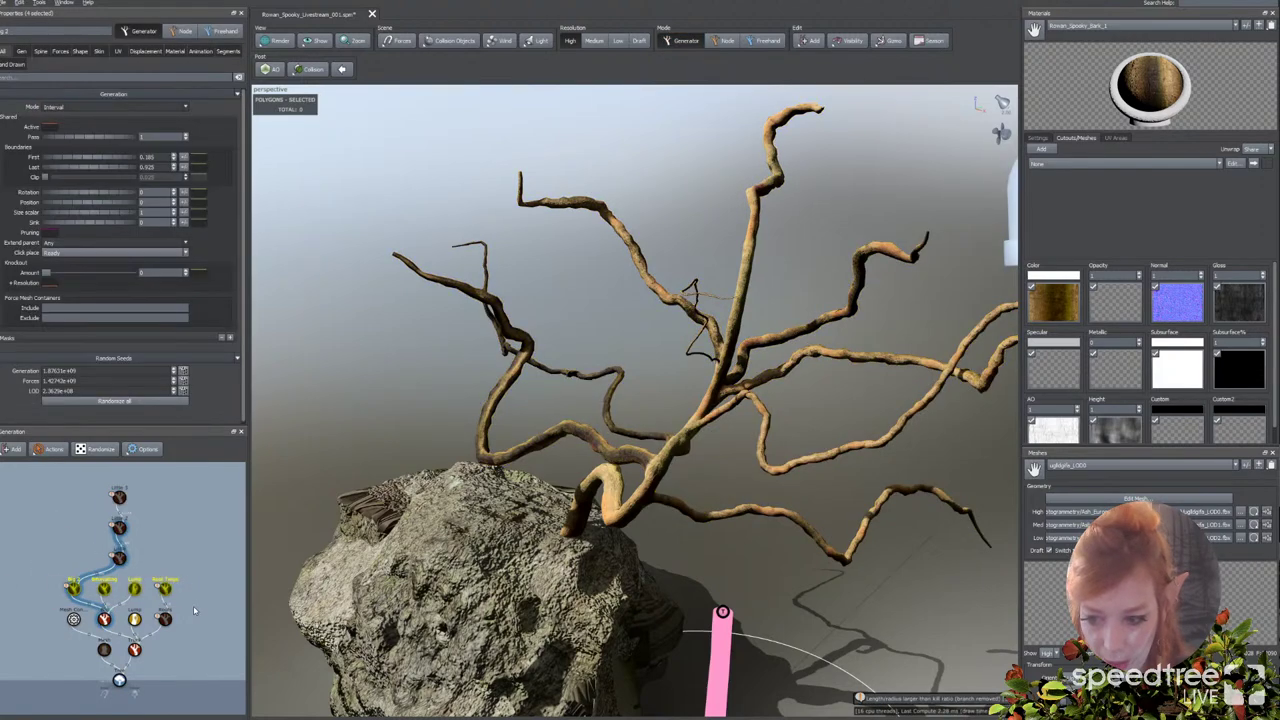
pyautogui.click(67, 527)
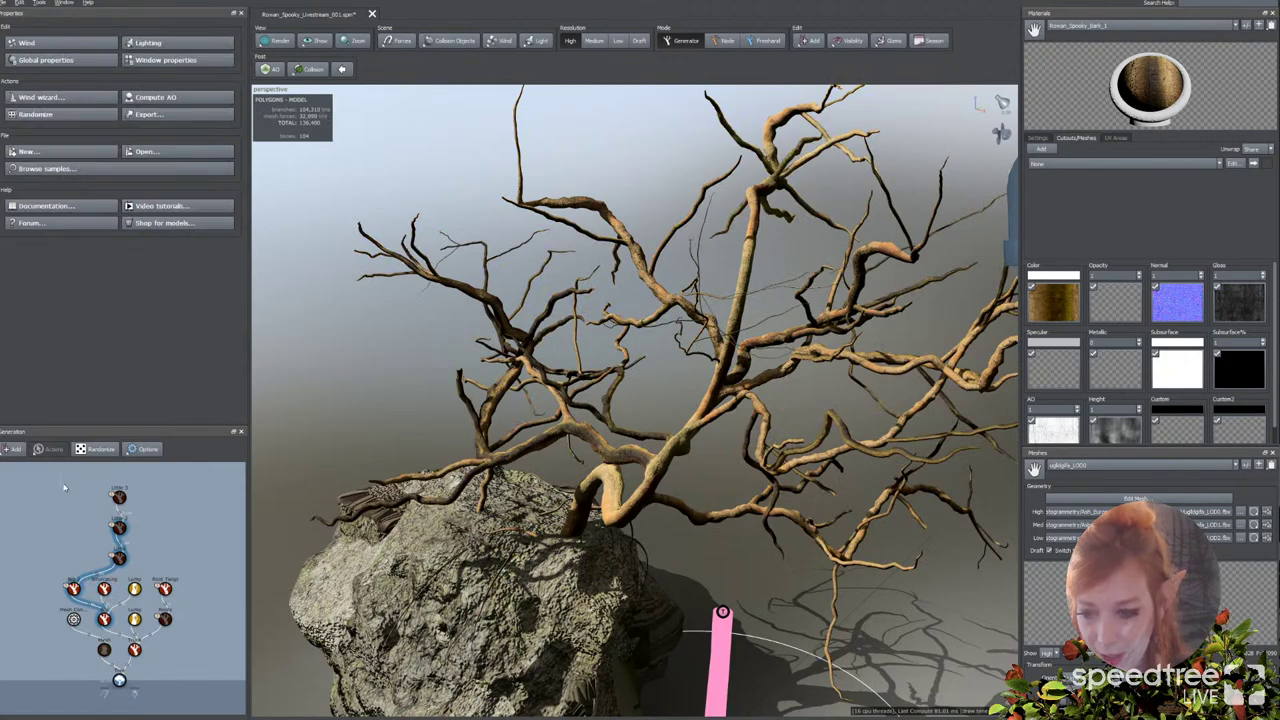
# Step: Unhide the three stacked Little twig generators and view the whole tree with its full branching
pyautogui.moveTo(63, 487); pyautogui.dragTo(182, 555)
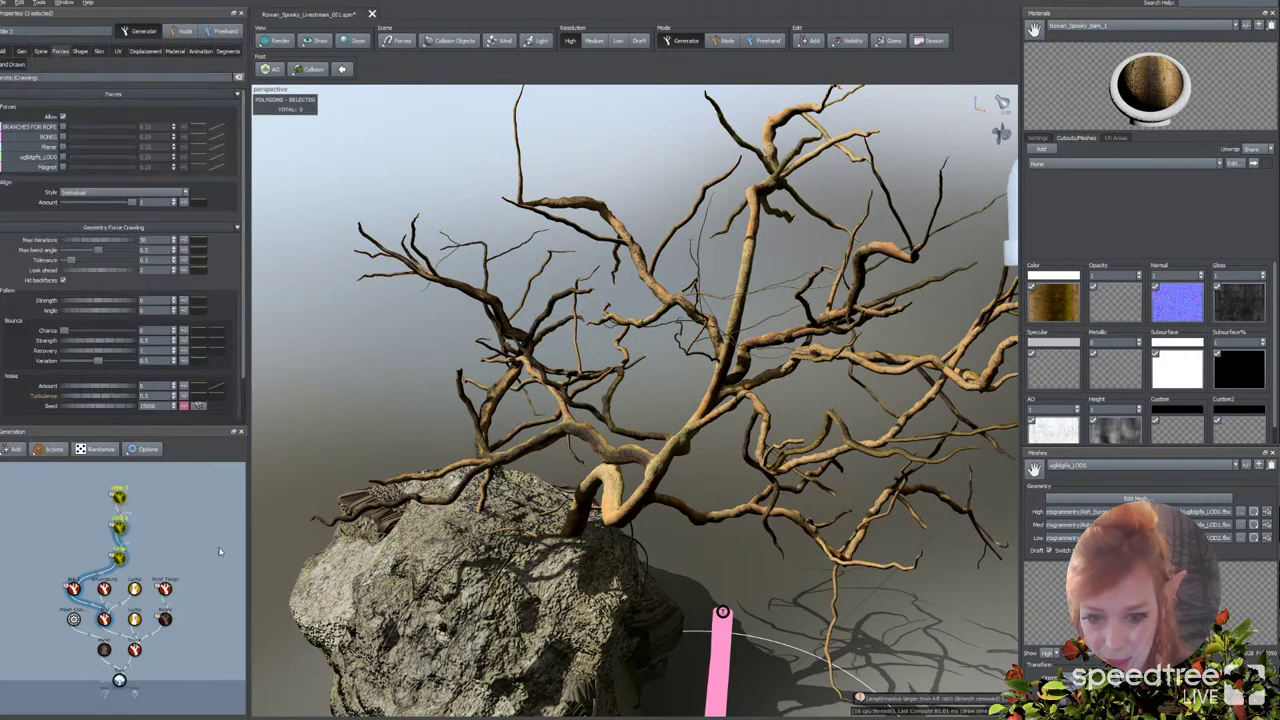
pyautogui.click(162, 529)
pyautogui.moveTo(294, 532); pyautogui.dragTo(398, 570)
pyautogui.scroll(-5, 374, 537)
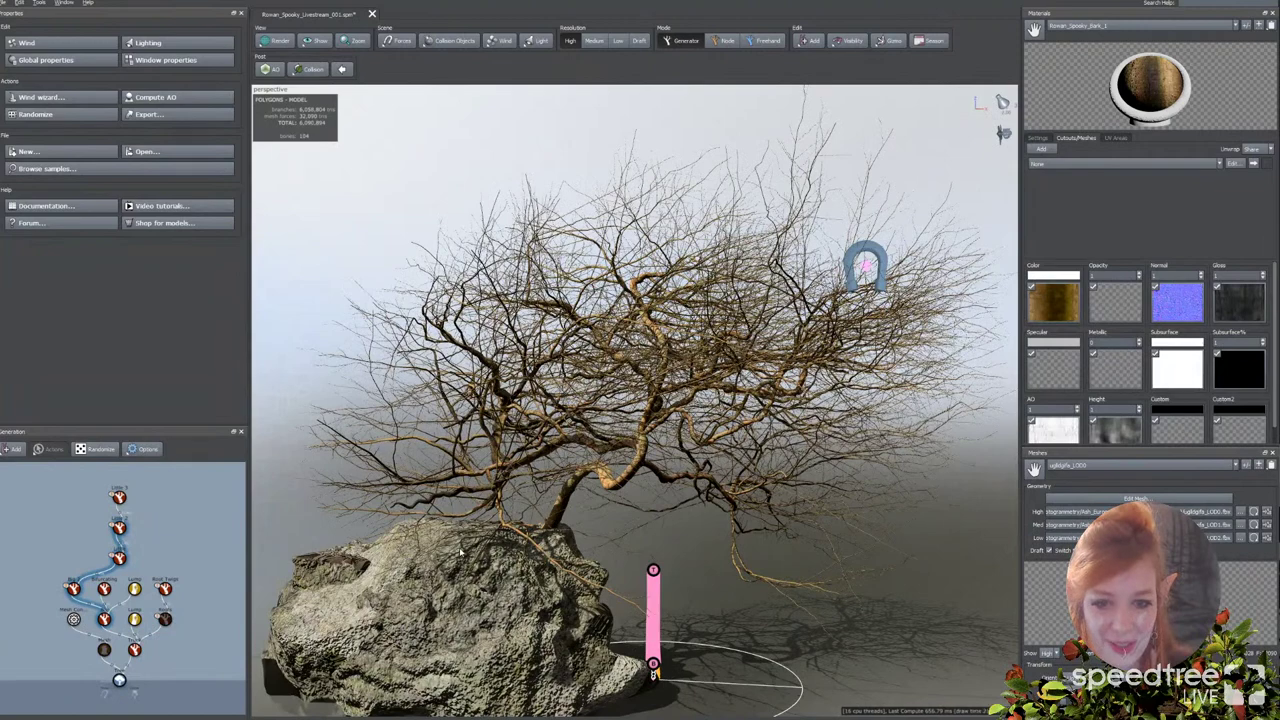
pyautogui.moveTo(458, 551); pyautogui.dragTo(452, 572, button='middle')
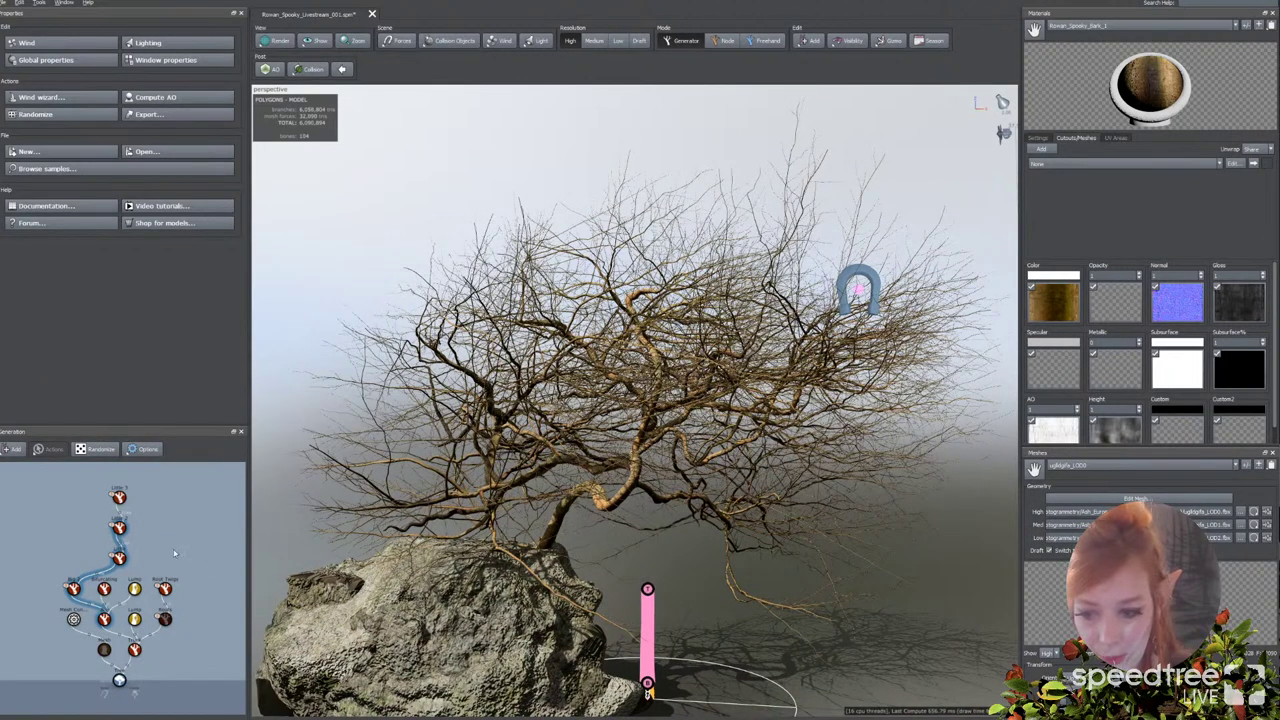
# Step: Try the middle Little generator's spine length relative to its parent at 0.35 and at 0
pyautogui.click(119, 527)
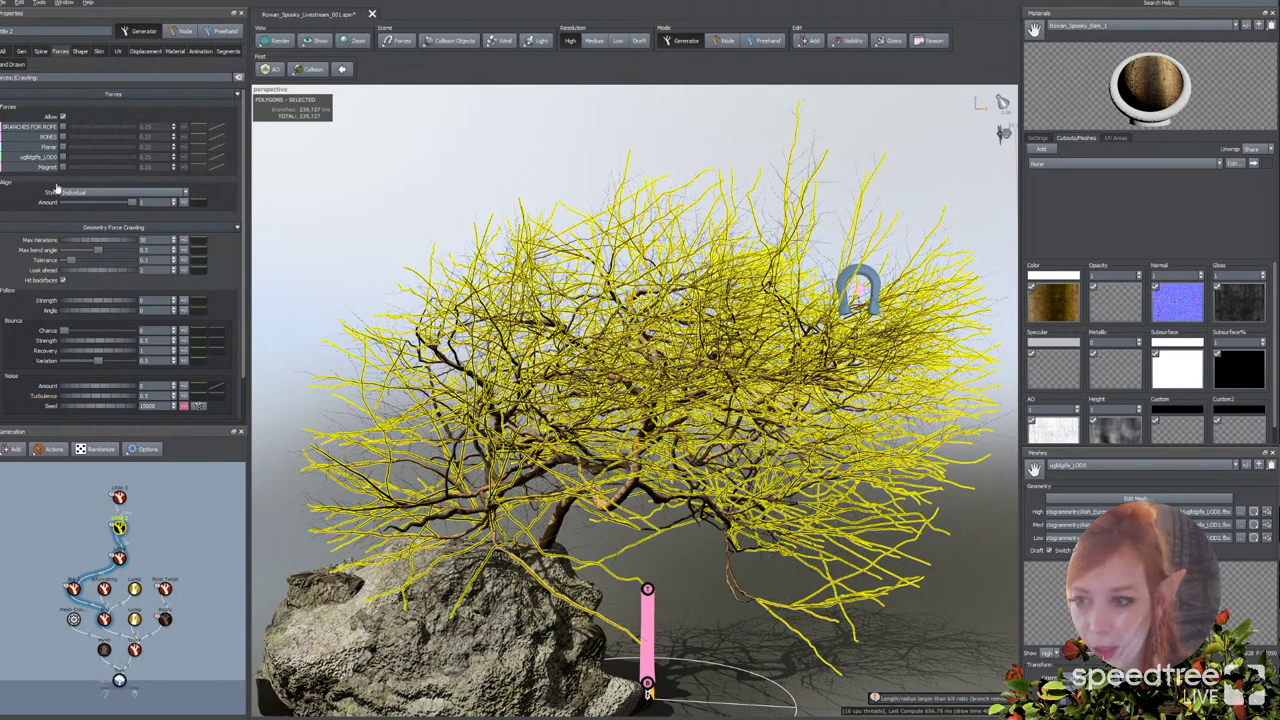
pyautogui.click(40, 51)
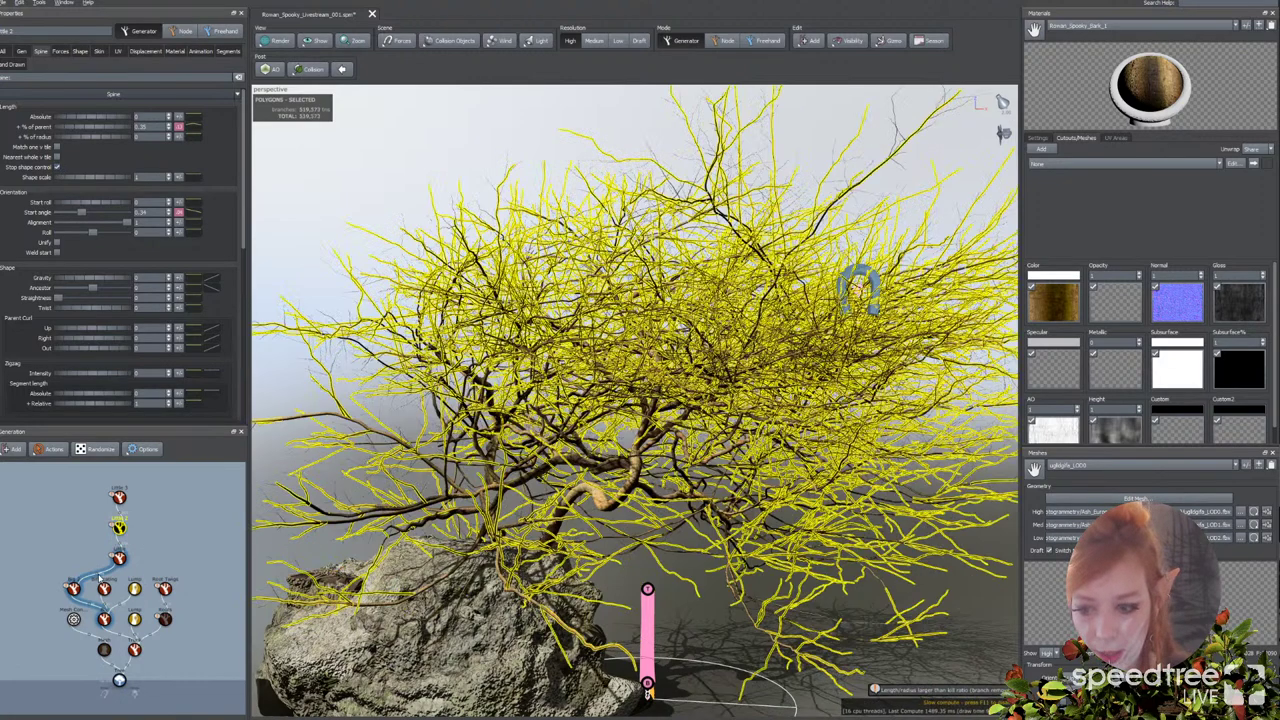
pyautogui.scroll(-5, 400, 540)
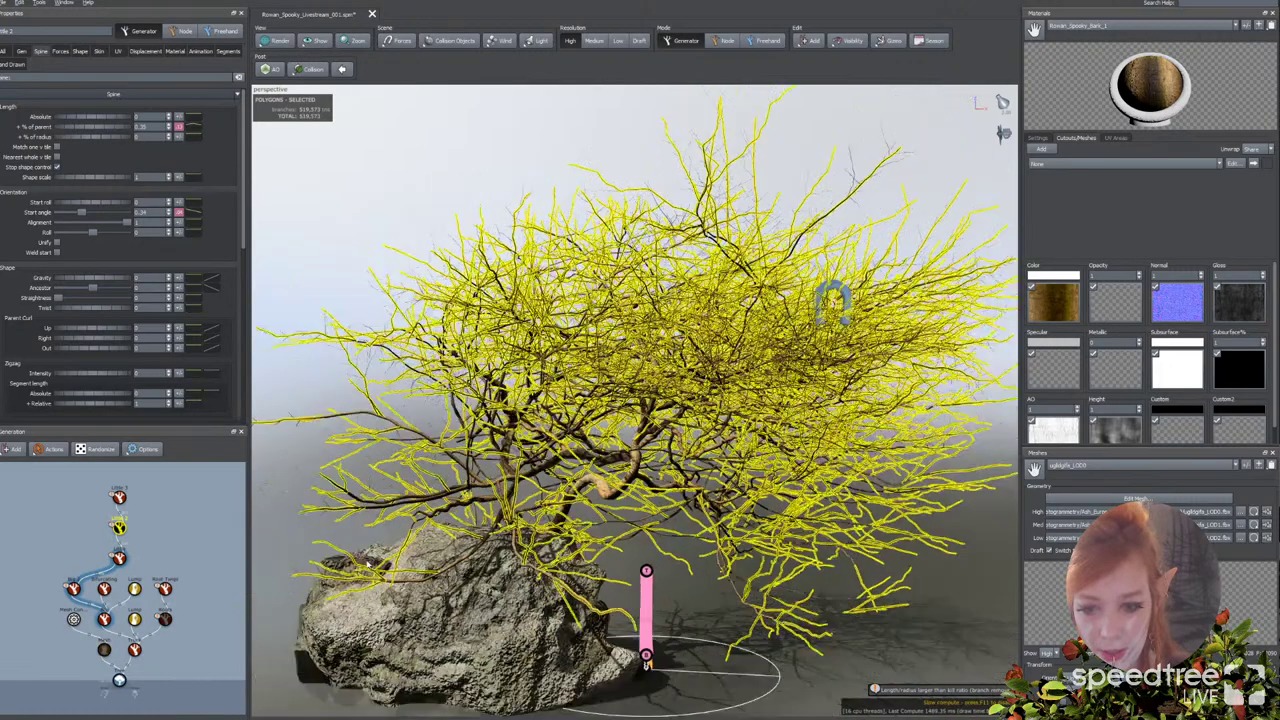
pyautogui.moveTo(367, 565); pyautogui.dragTo(393, 564)
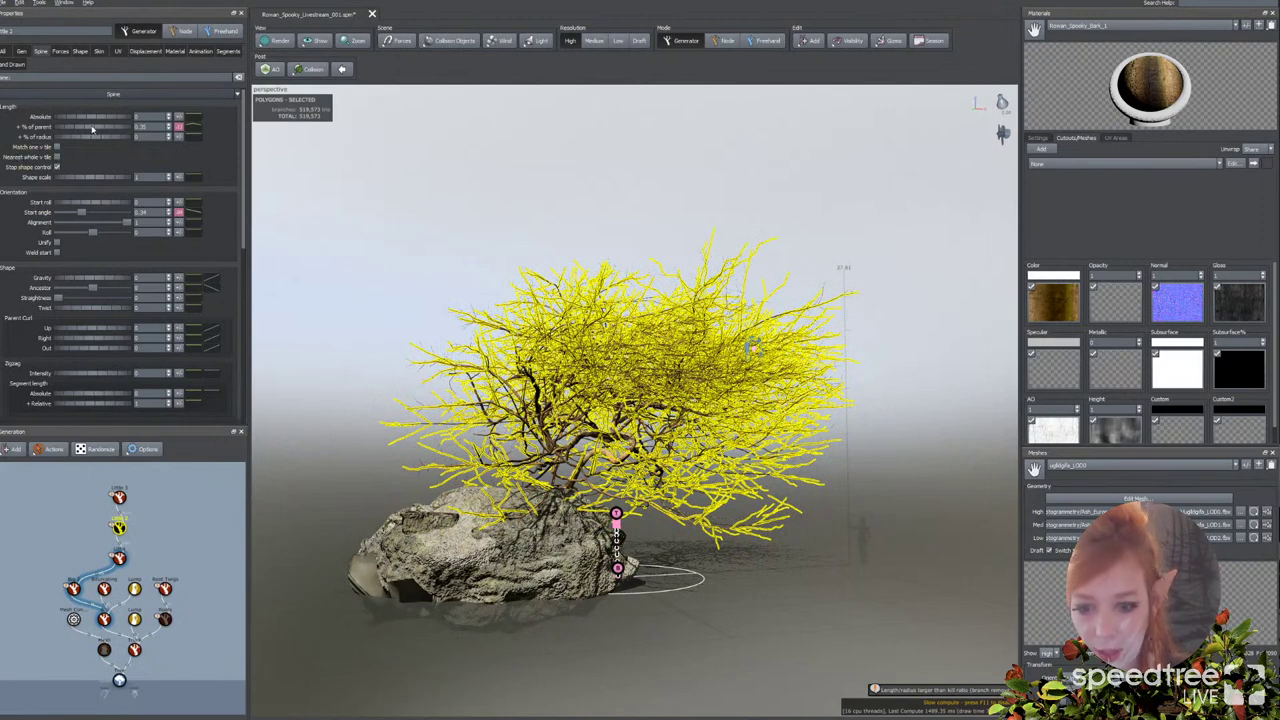
pyautogui.moveTo(101, 130); pyautogui.dragTo(120, 128)
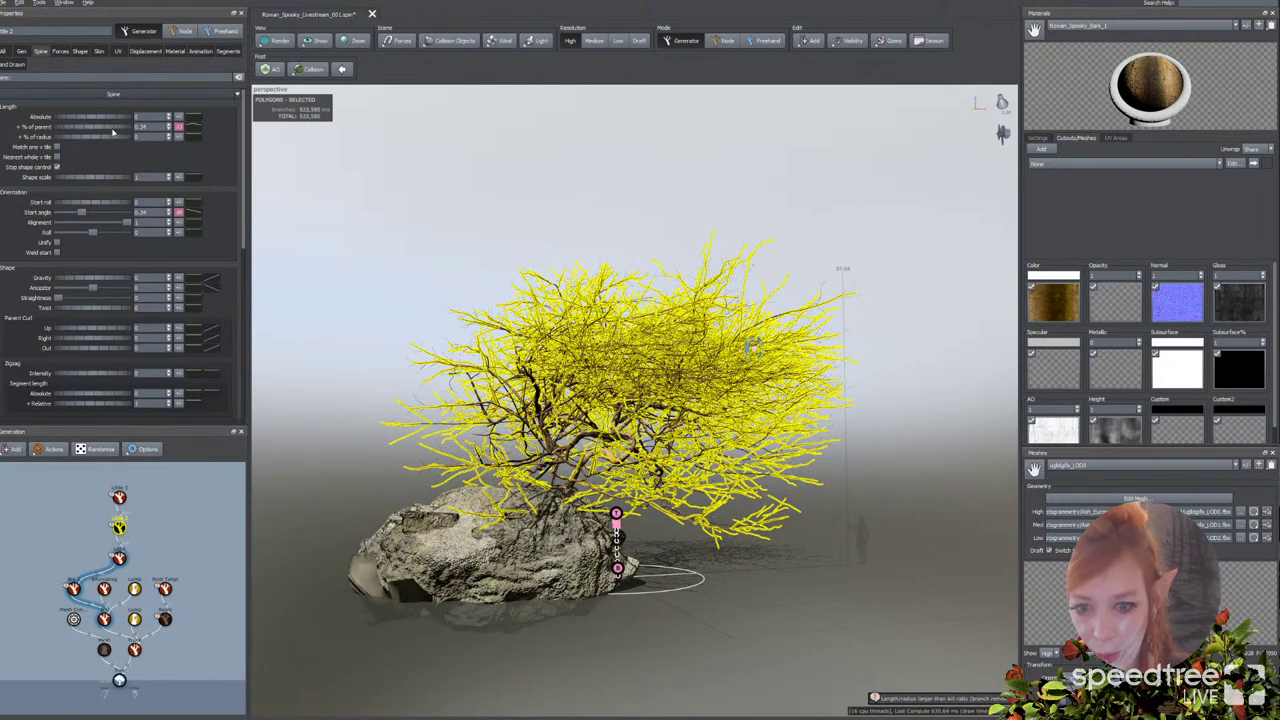
pyautogui.click(381, 327)
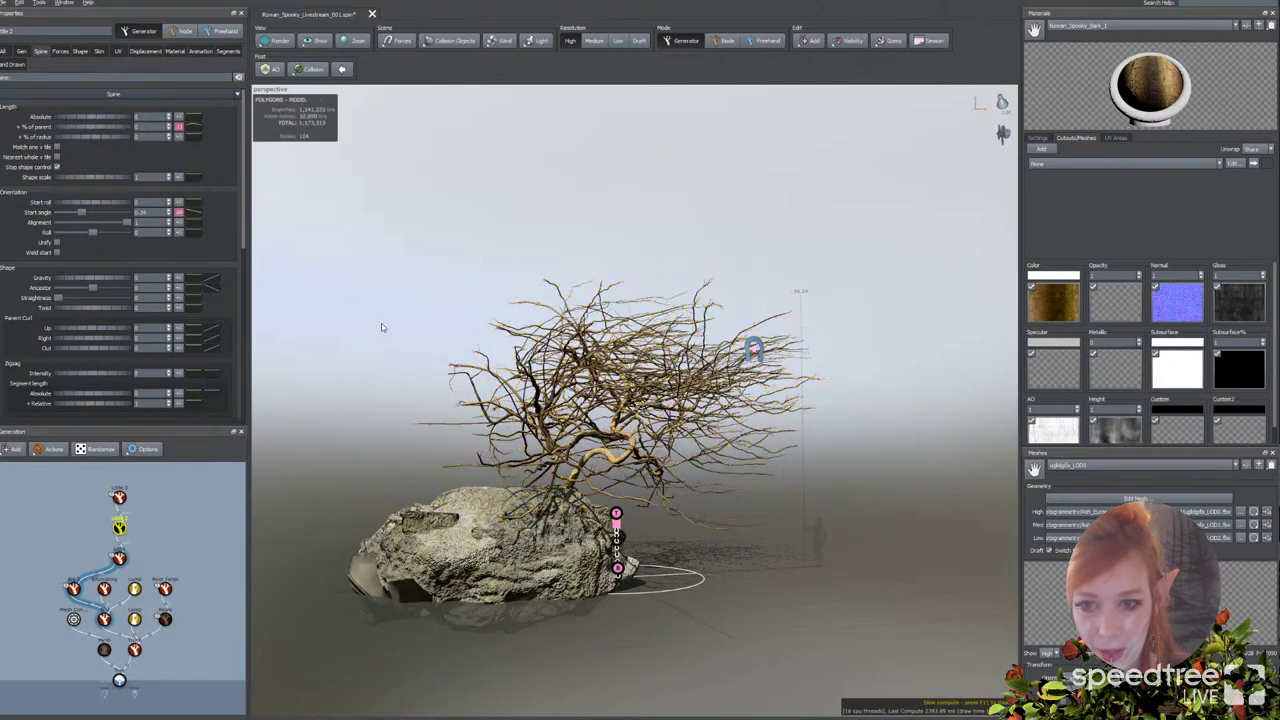
pyautogui.moveTo(423, 322); pyautogui.dragTo(411, 323)
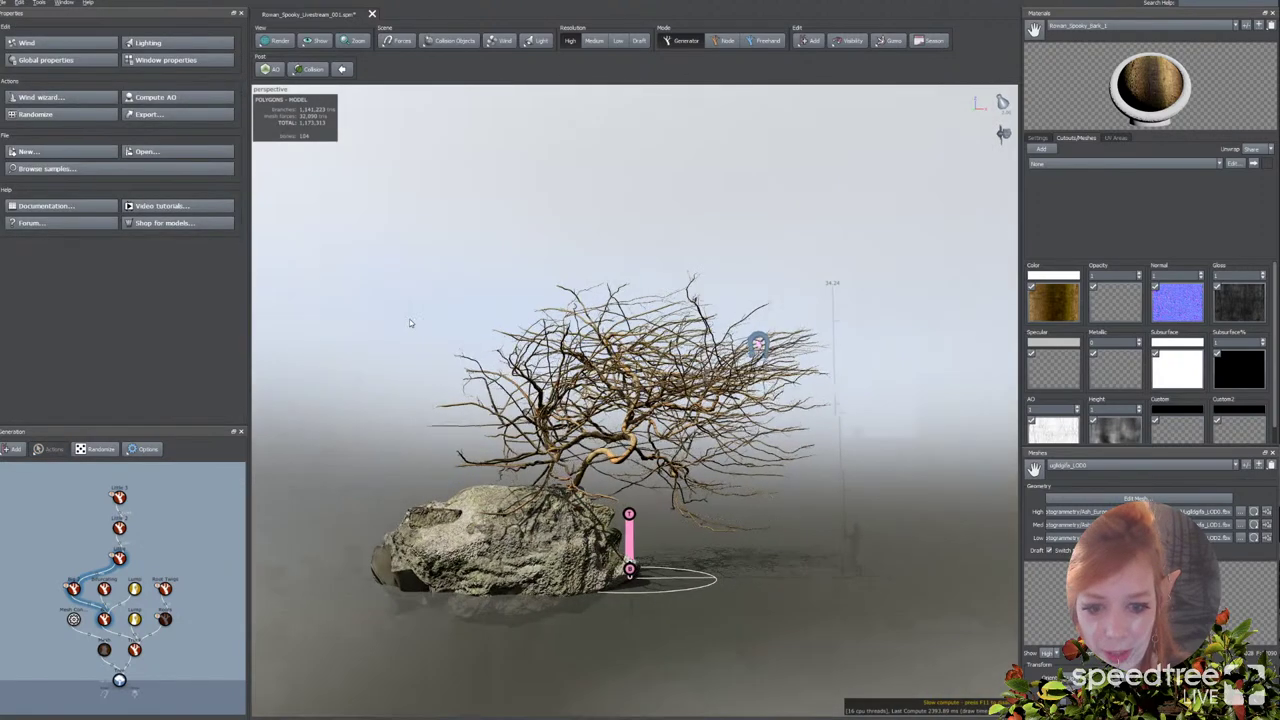
# Step: Set the absolute spine length of the Little 2 generator's twigs to 0.18
pyautogui.scroll(4, 411, 323)
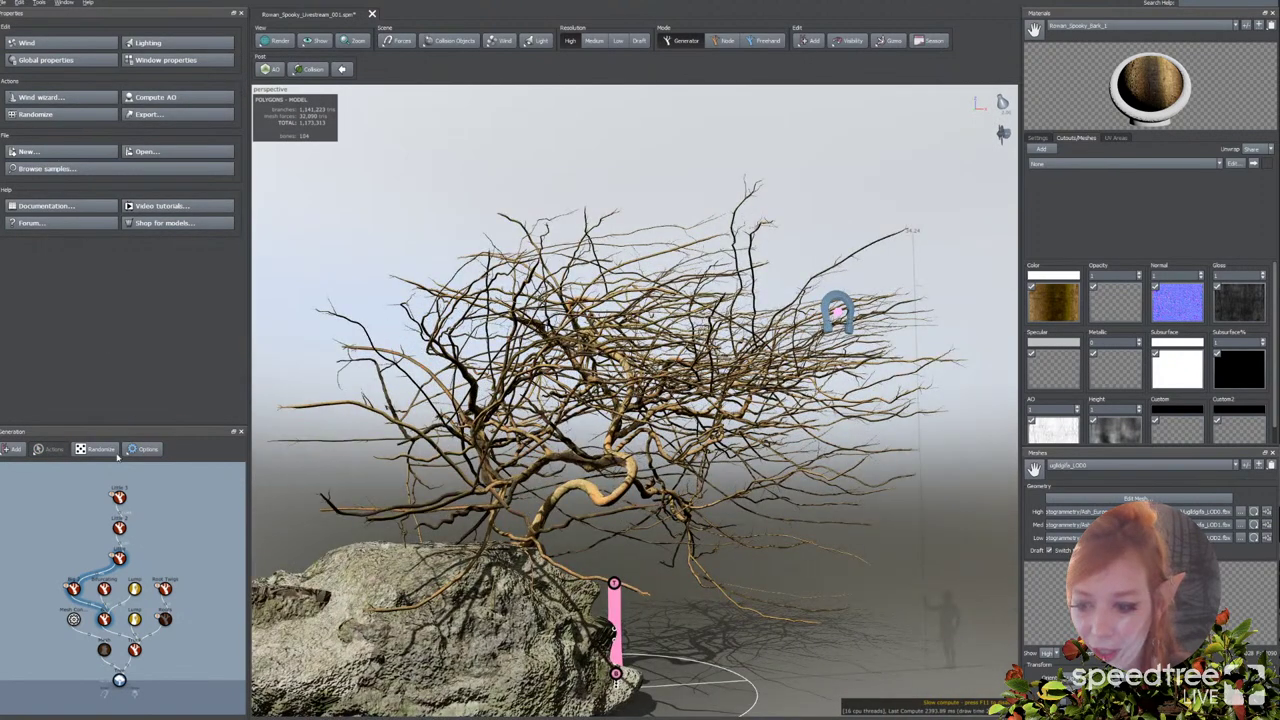
pyautogui.click(119, 558)
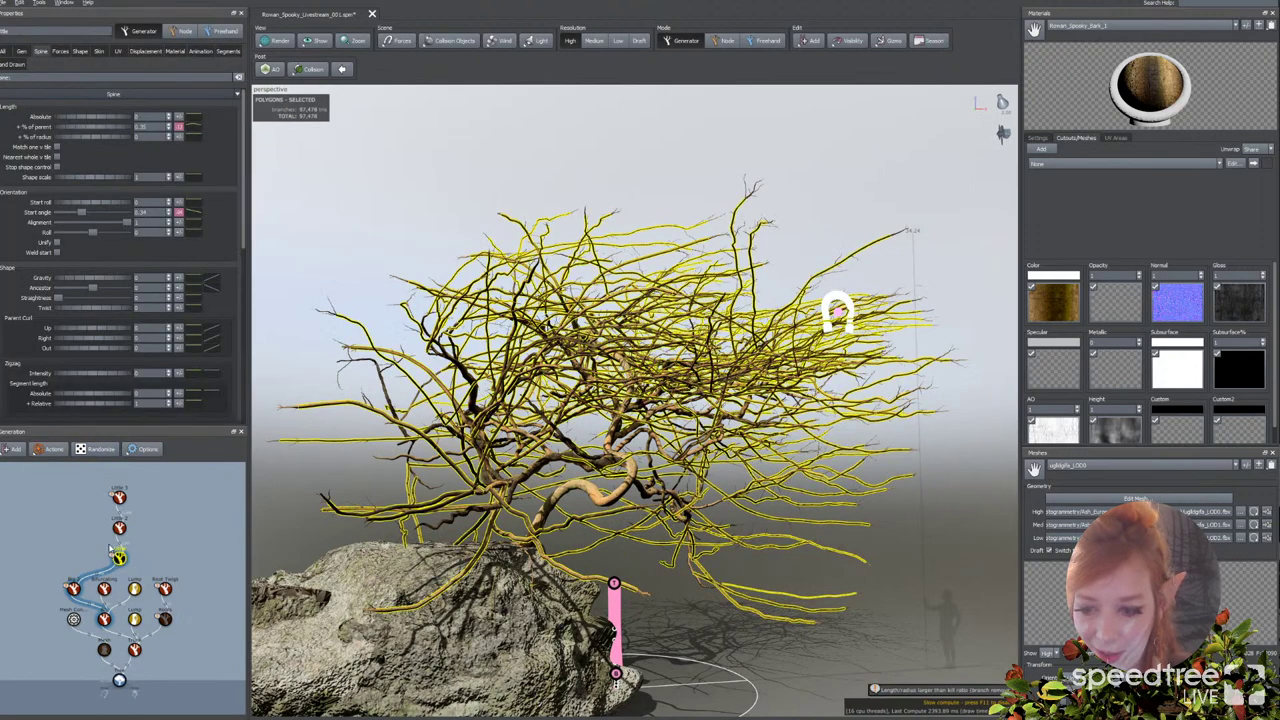
pyautogui.click(119, 527)
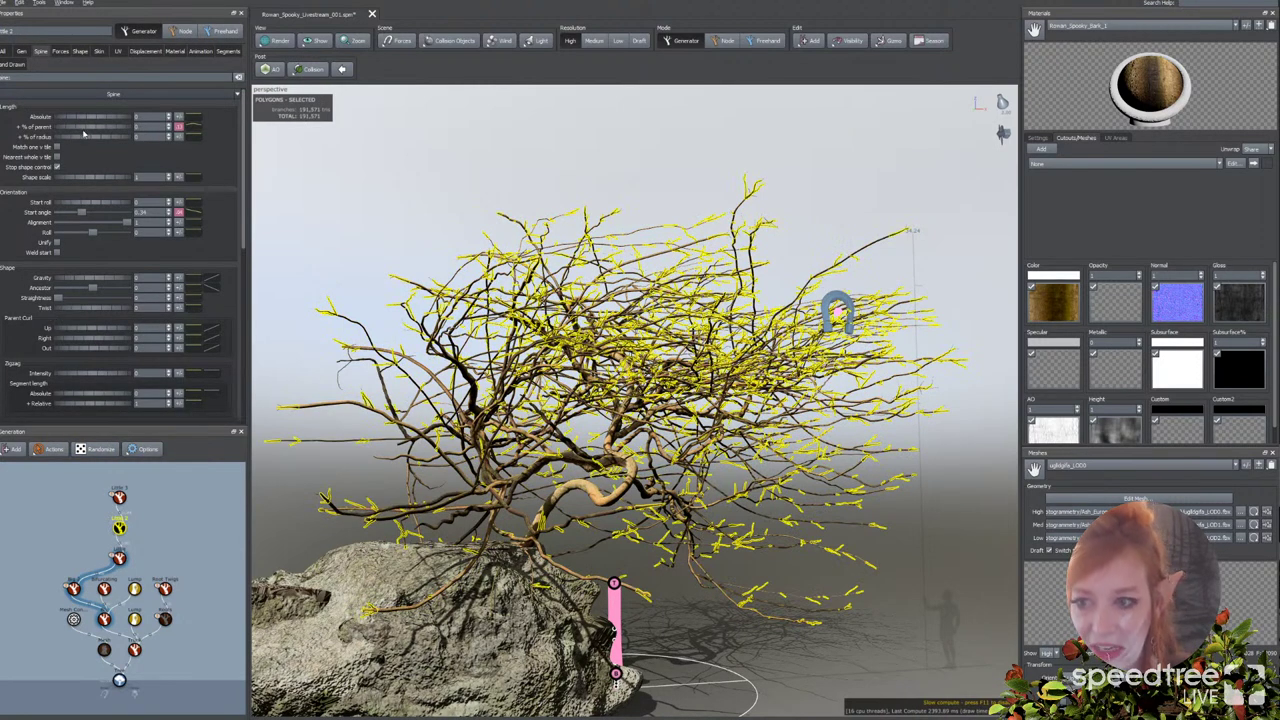
pyautogui.moveTo(97, 118); pyautogui.dragTo(112, 119)
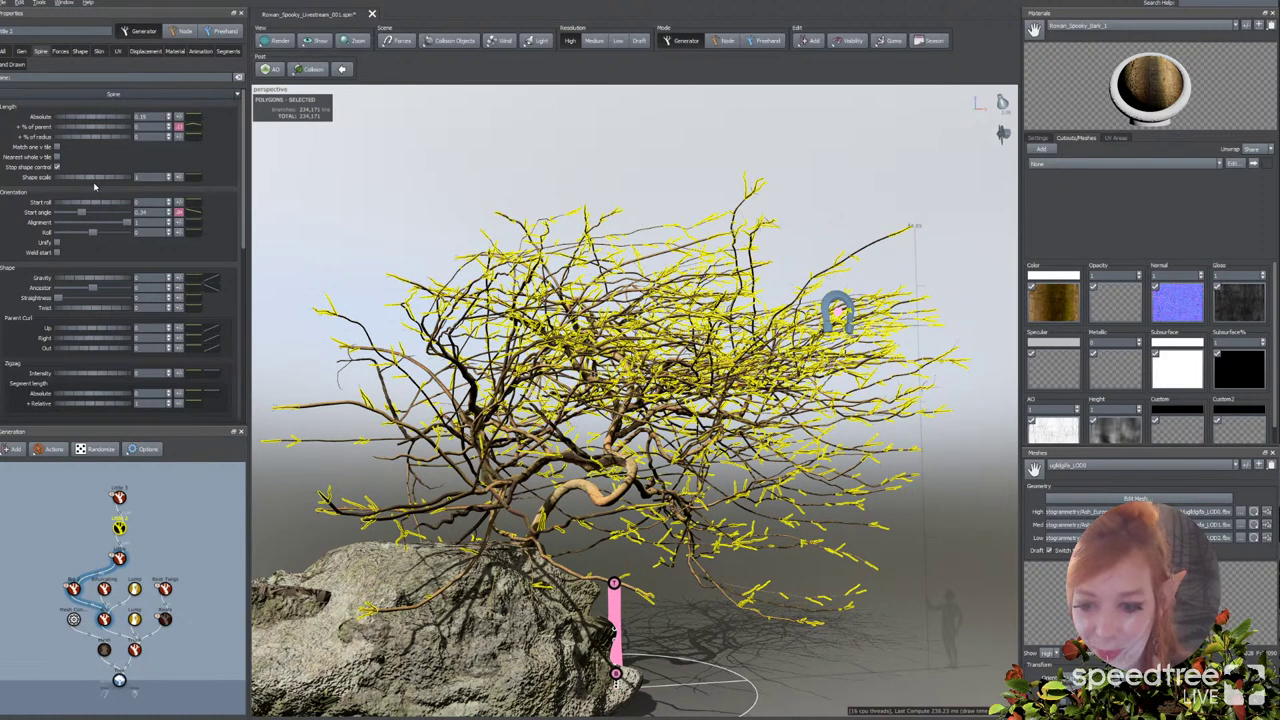
pyautogui.click(375, 231)
pyautogui.moveTo(392, 314); pyautogui.dragTo(293, 309)
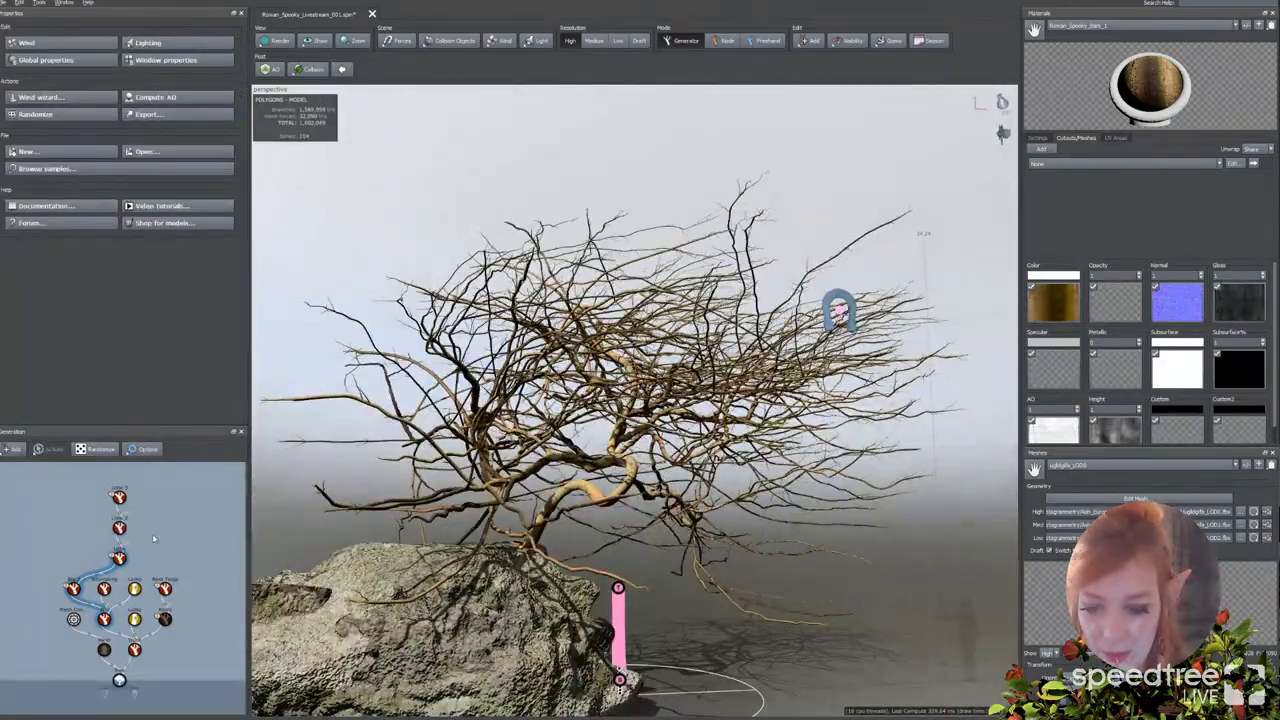
# Step: Lengthen the Little 2 twigs by setting their percentage-of-parent length to 0.32
pyautogui.click(122, 558)
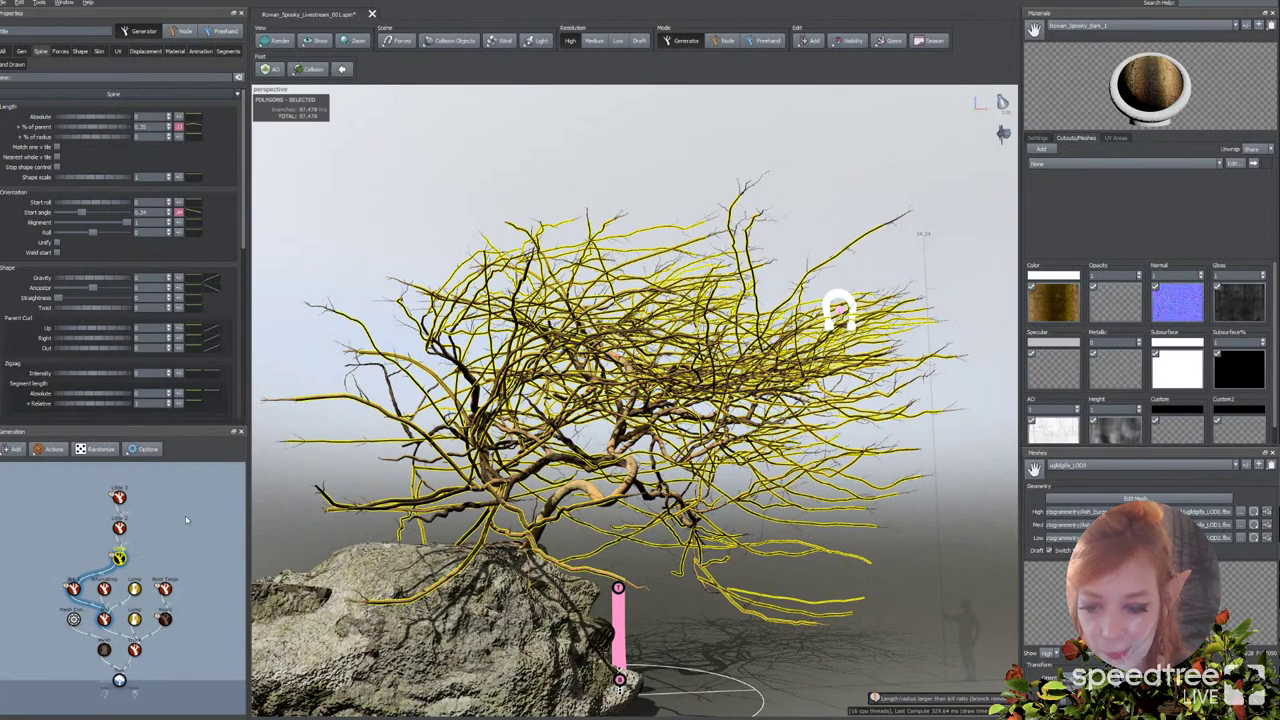
pyautogui.click(294, 401)
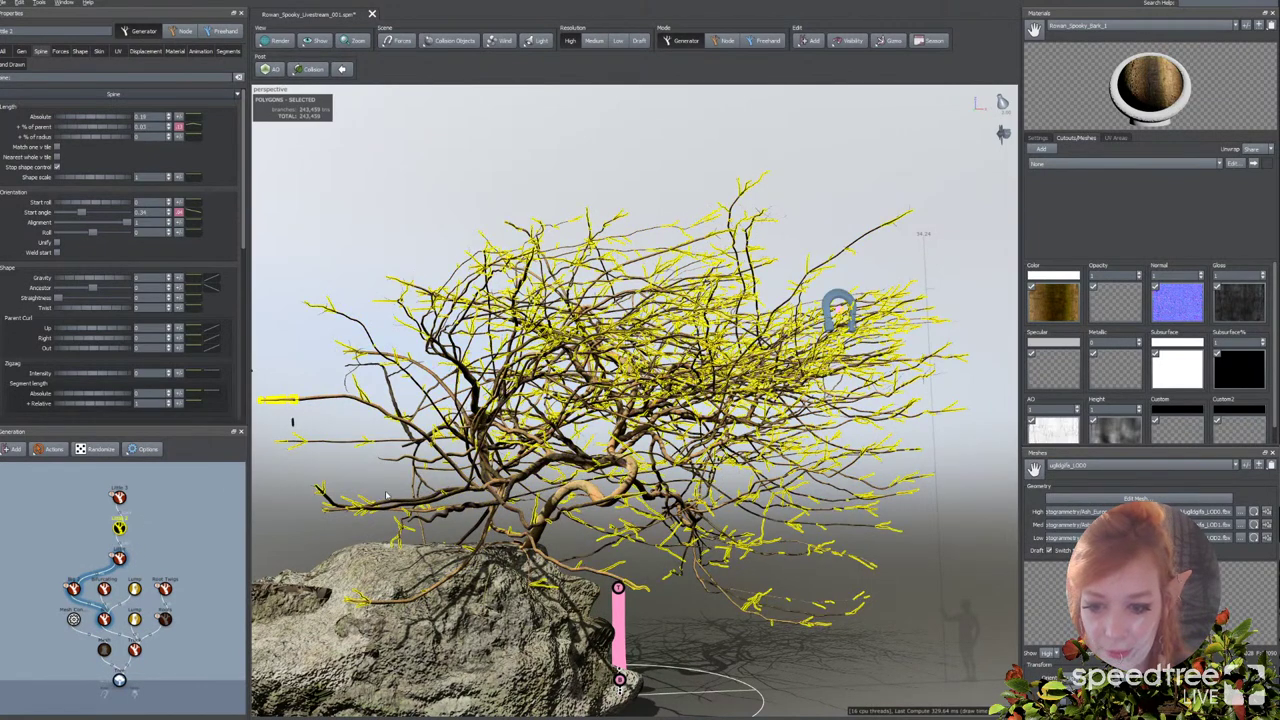
pyautogui.moveTo(98, 130); pyautogui.dragTo(118, 130)
pyautogui.moveTo(168, 215); pyautogui.dragTo(59, 183)
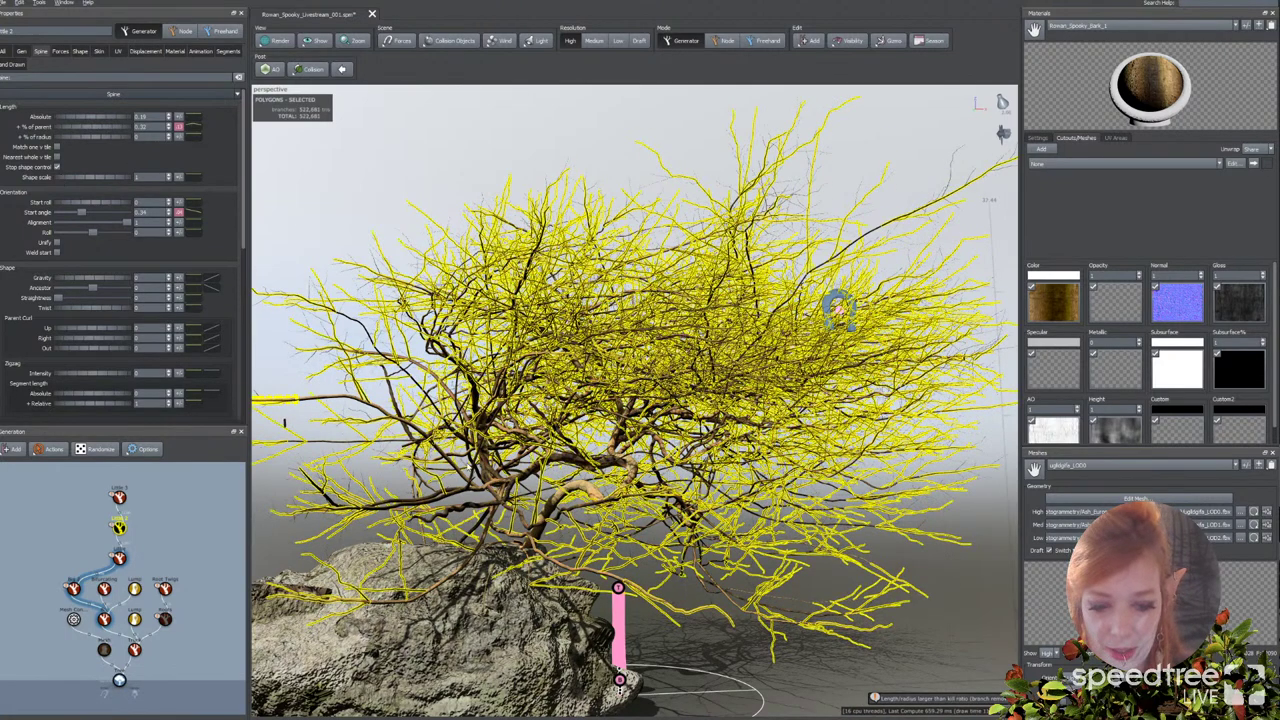
# Step: Make the Little 2 twigs more crooked by setting late spine noise to amount 0.74 and turbulence 1.24
pyautogui.click(61, 51)
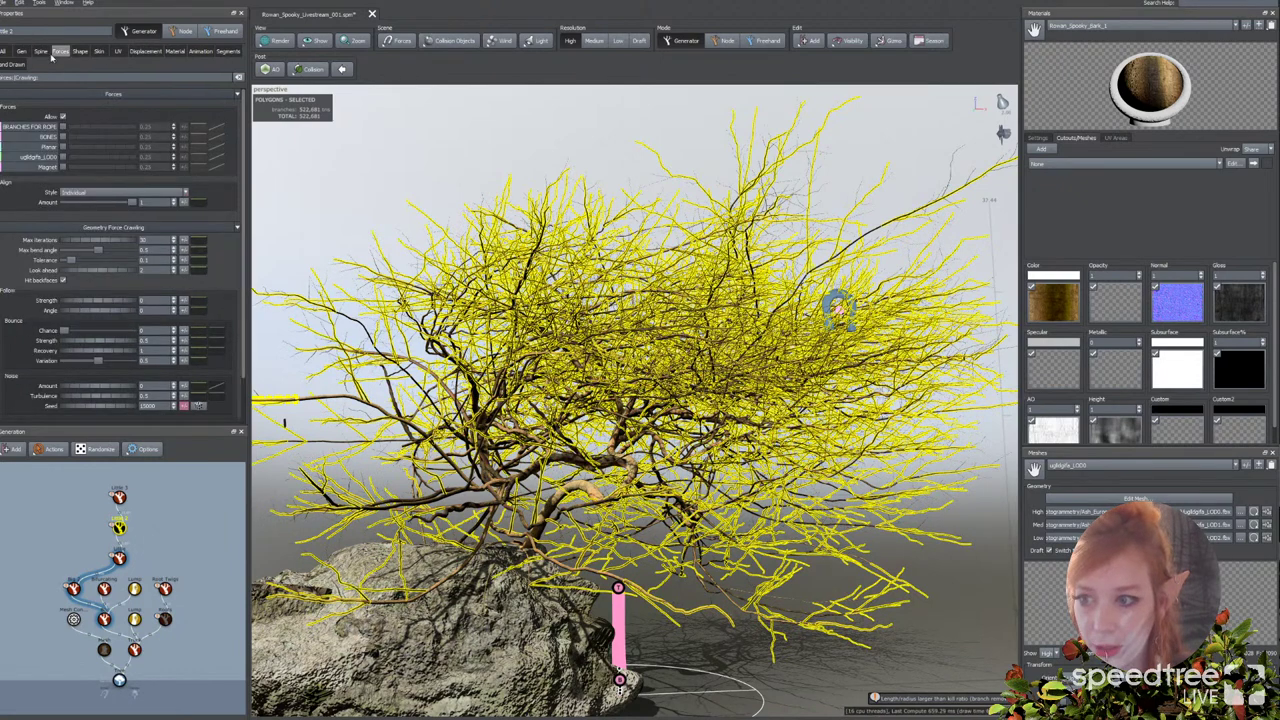
pyautogui.click(41, 51)
pyautogui.scroll(-3, 84, 292)
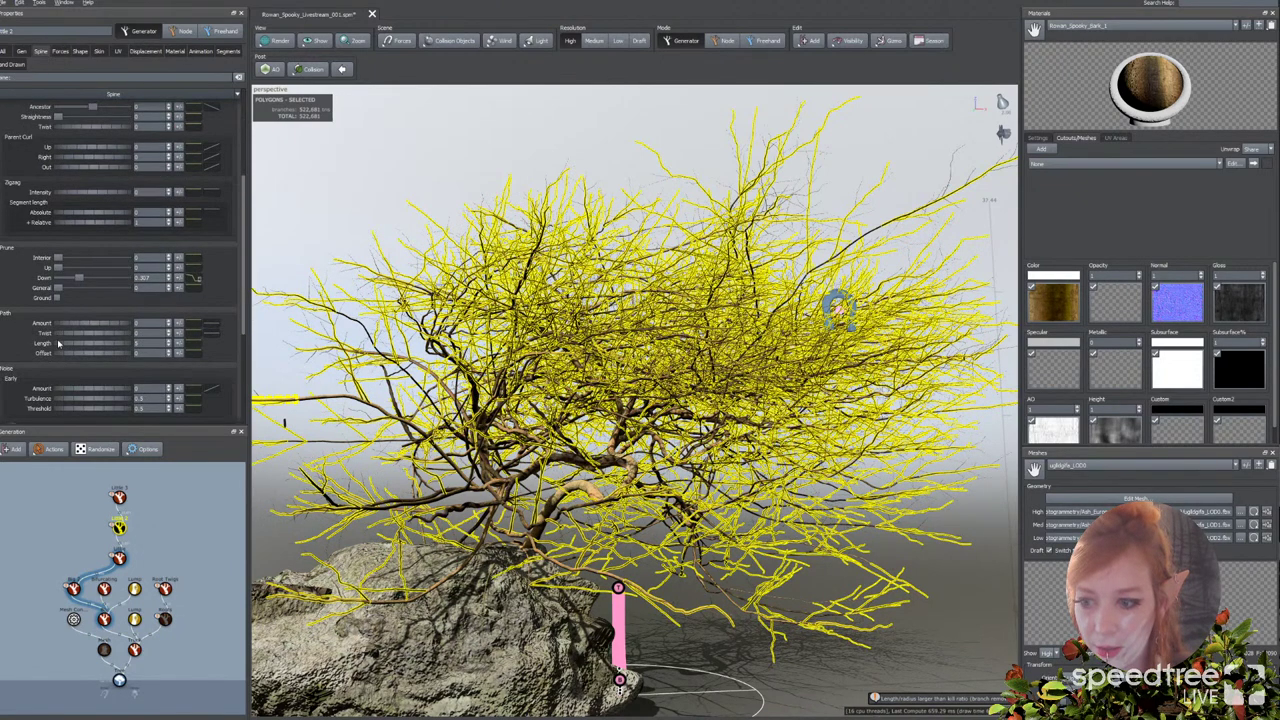
pyautogui.scroll(-1, 58, 343)
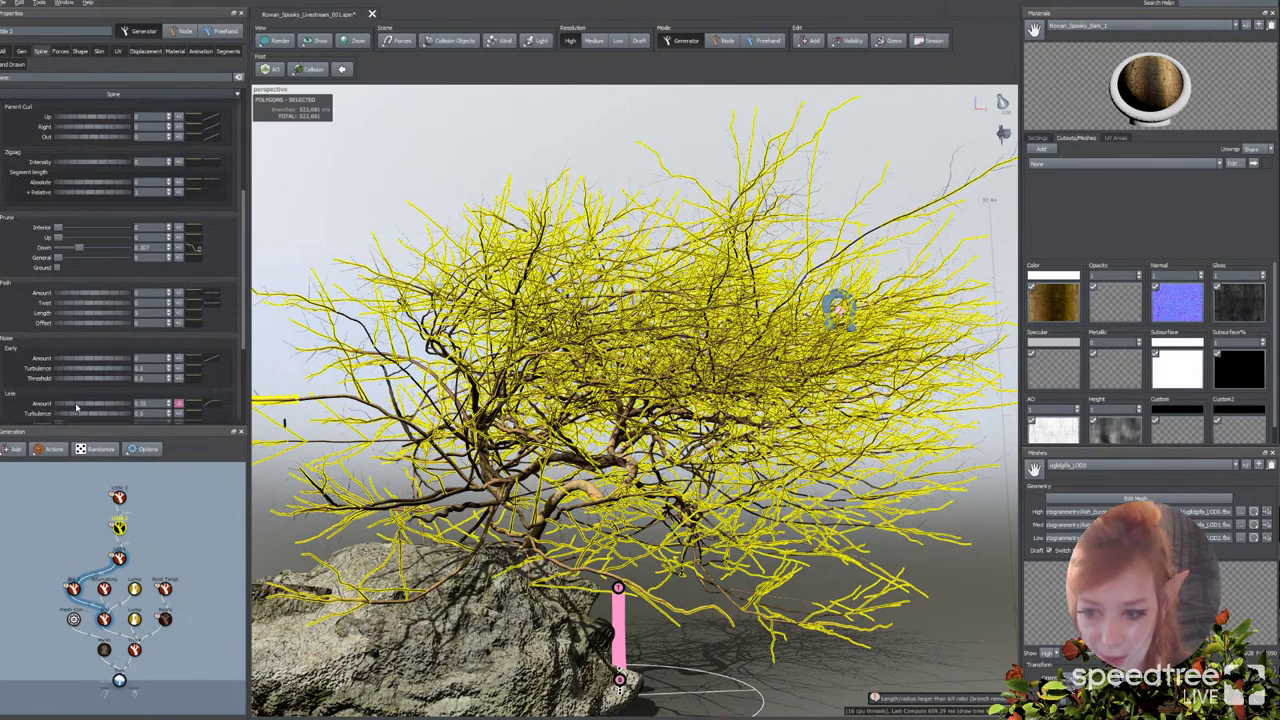
pyautogui.moveTo(76, 407); pyautogui.dragTo(108, 406)
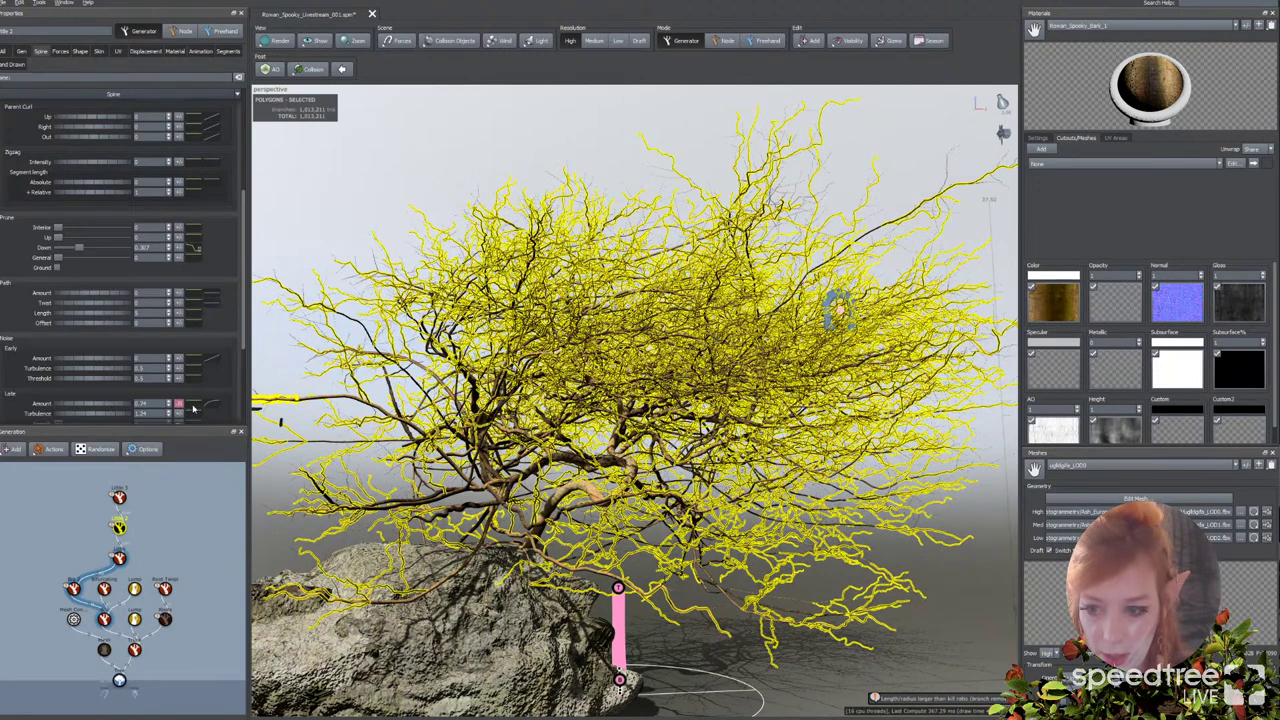
# Step: Lower the end point of the late noise amount's parent curve so noise decreases along the parent branch
pyautogui.click(186, 405)
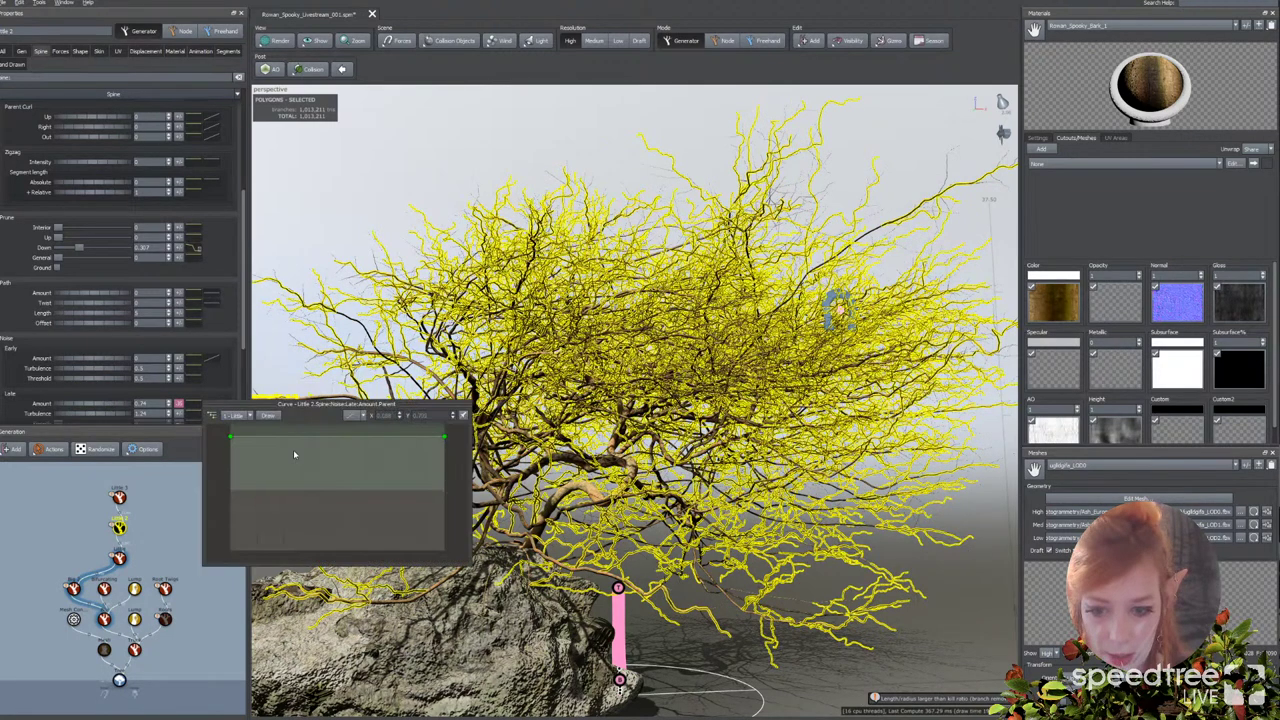
pyautogui.click(441, 438)
pyautogui.moveTo(444, 481); pyautogui.dragTo(444, 477)
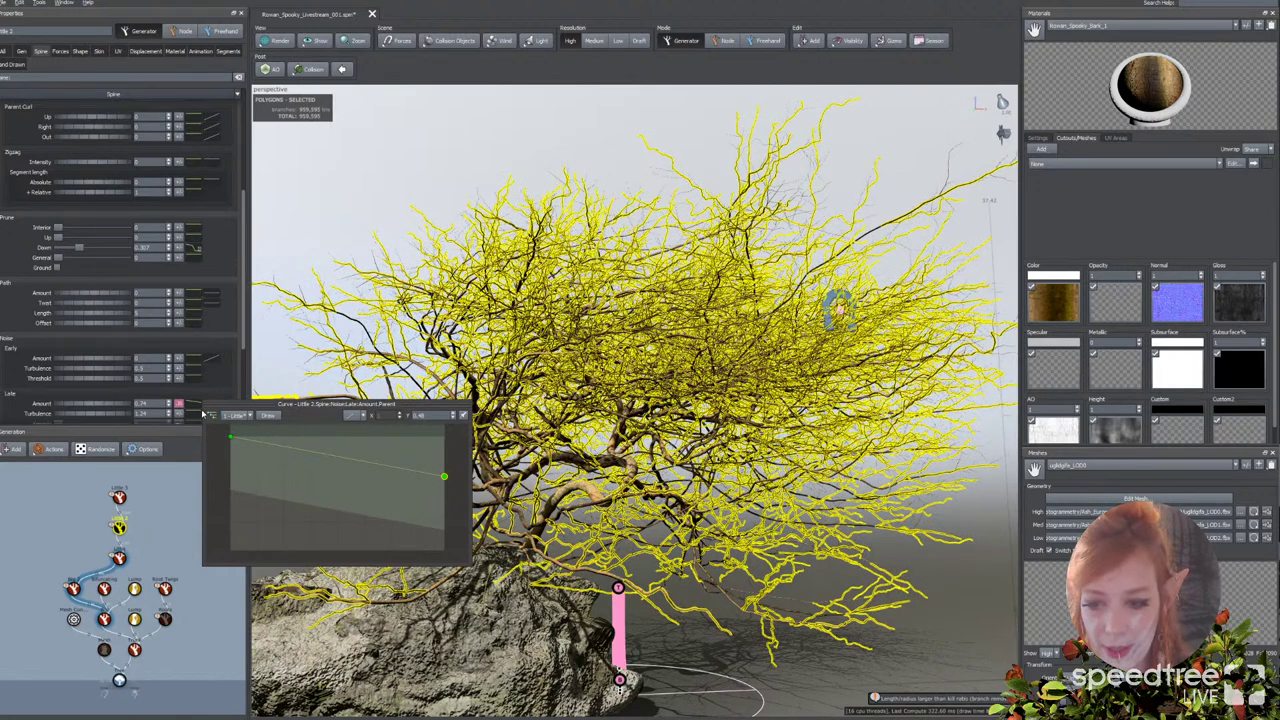
# Step: Leave the late noise curve and clear the selection to view the whole tree
pyautogui.click(242, 417)
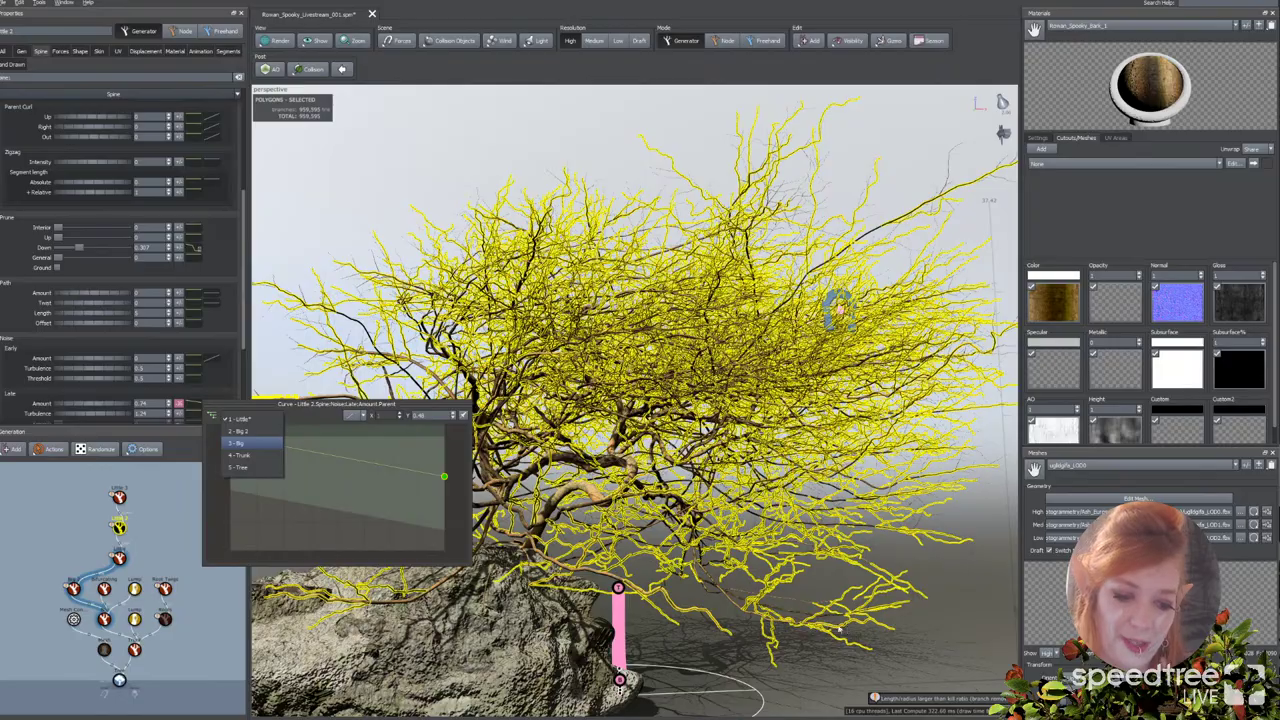
pyautogui.click(943, 496)
pyautogui.click(783, 645)
pyautogui.scroll(-3, 783, 645)
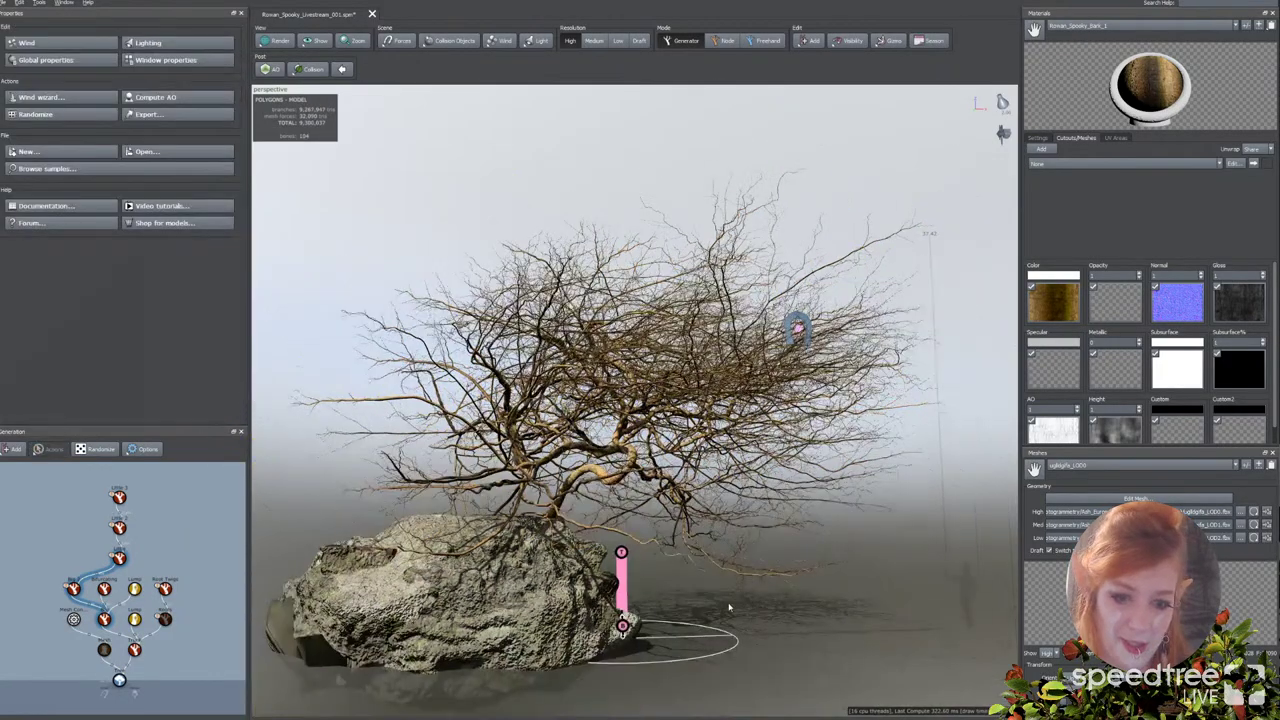
pyautogui.moveTo(730, 607)
pyautogui.mouseDown()
pyautogui.moveTo(650, 602)
pyautogui.moveTo(734, 608)
pyautogui.mouseUp()
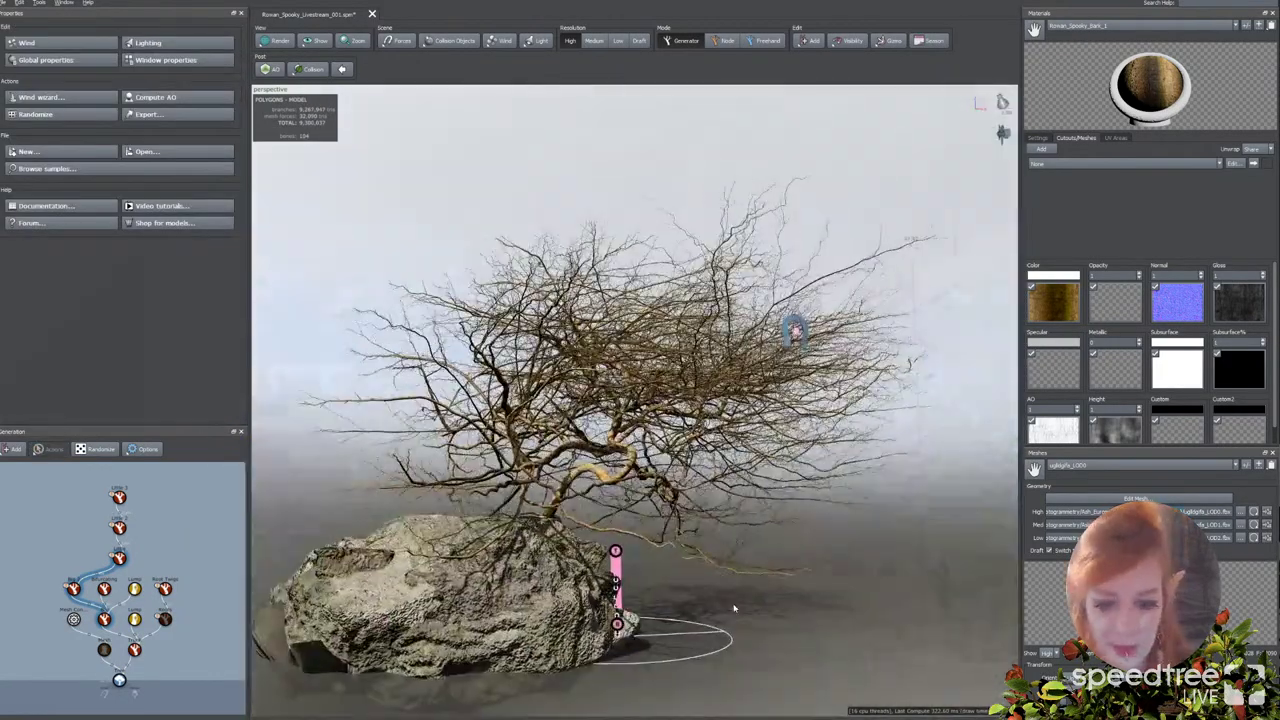
# Step: Open the Big generator's shape control settings and show its shape spheres in the viewport
pyautogui.click(626, 489)
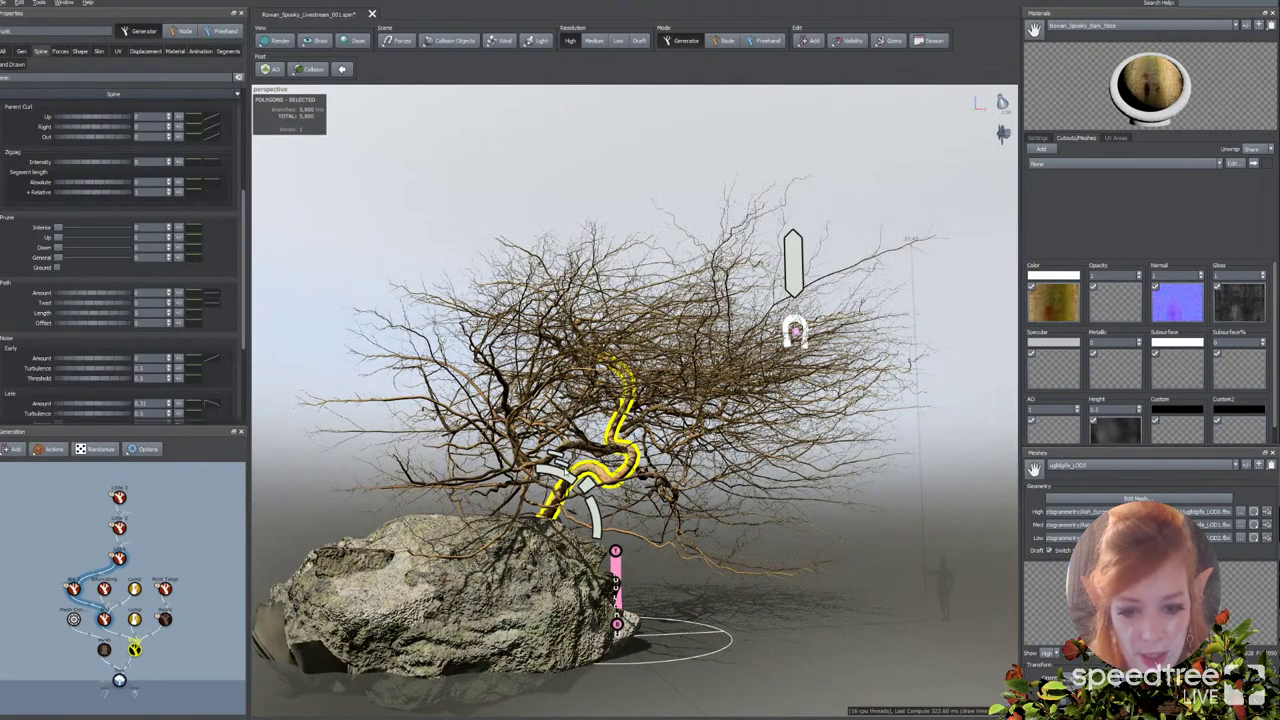
pyautogui.click(104, 618)
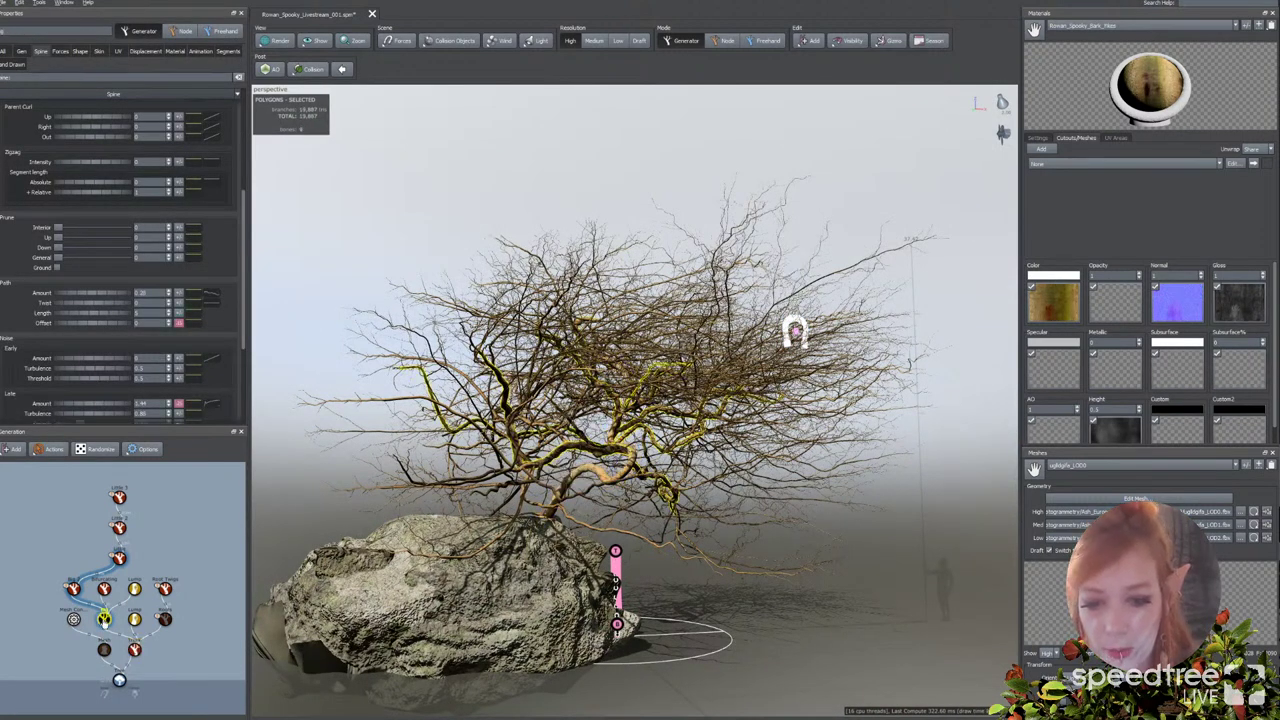
pyautogui.click(73, 588)
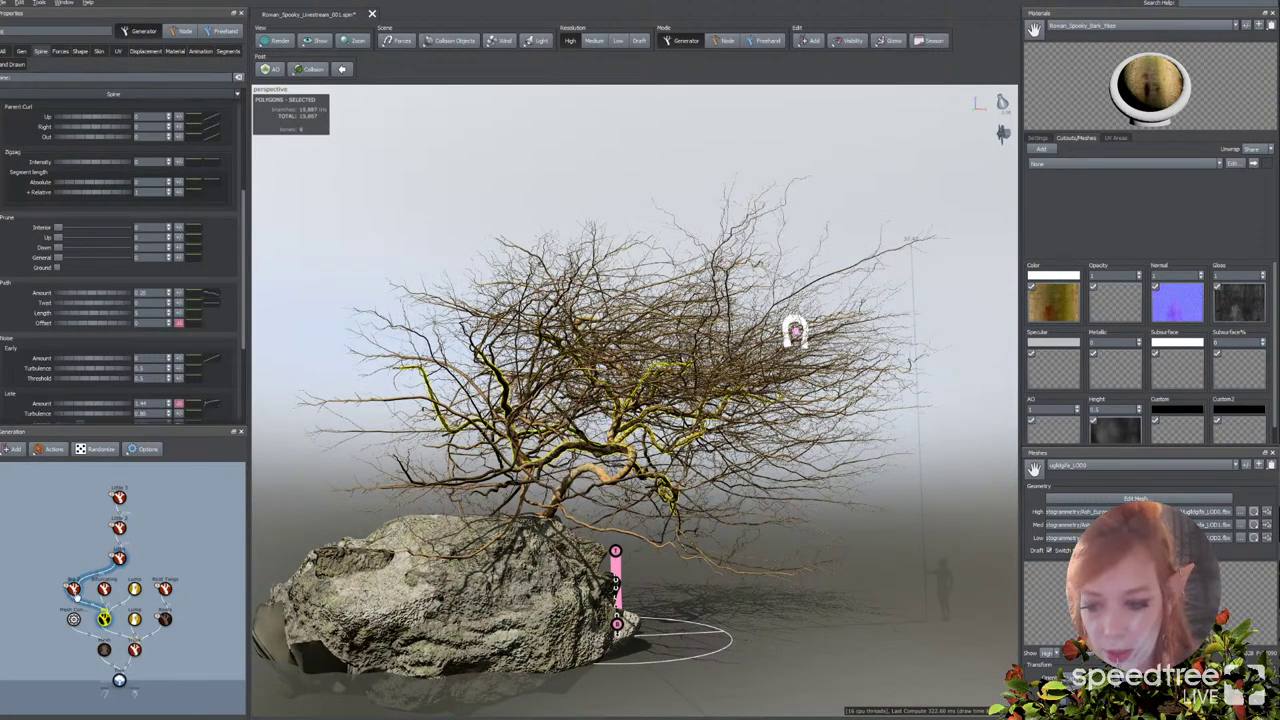
pyautogui.click(120, 558)
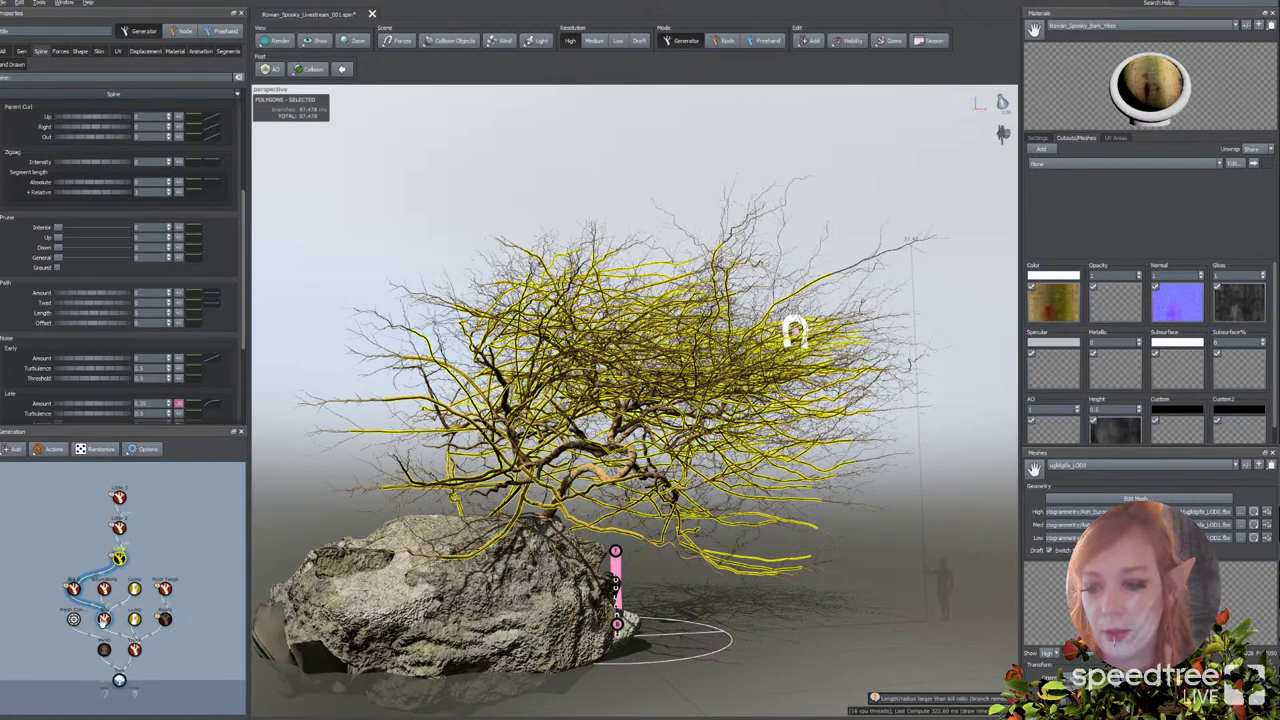
pyautogui.click(104, 618)
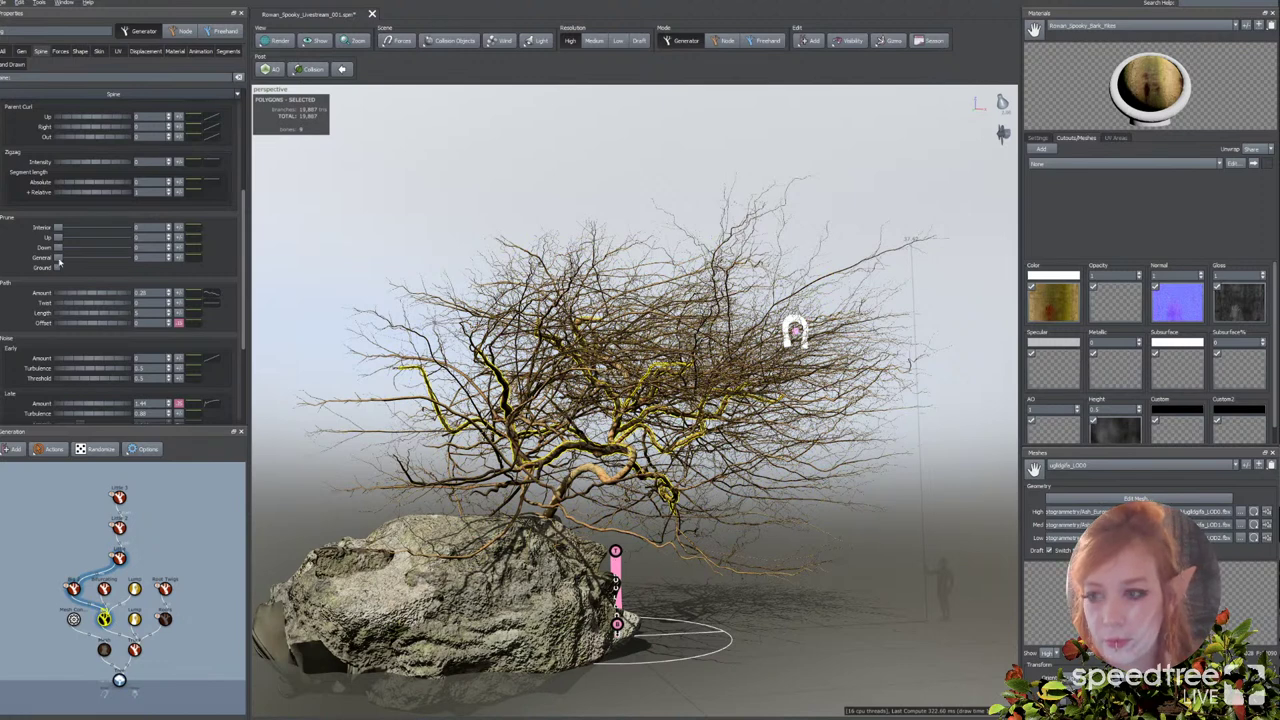
pyautogui.click(80, 51)
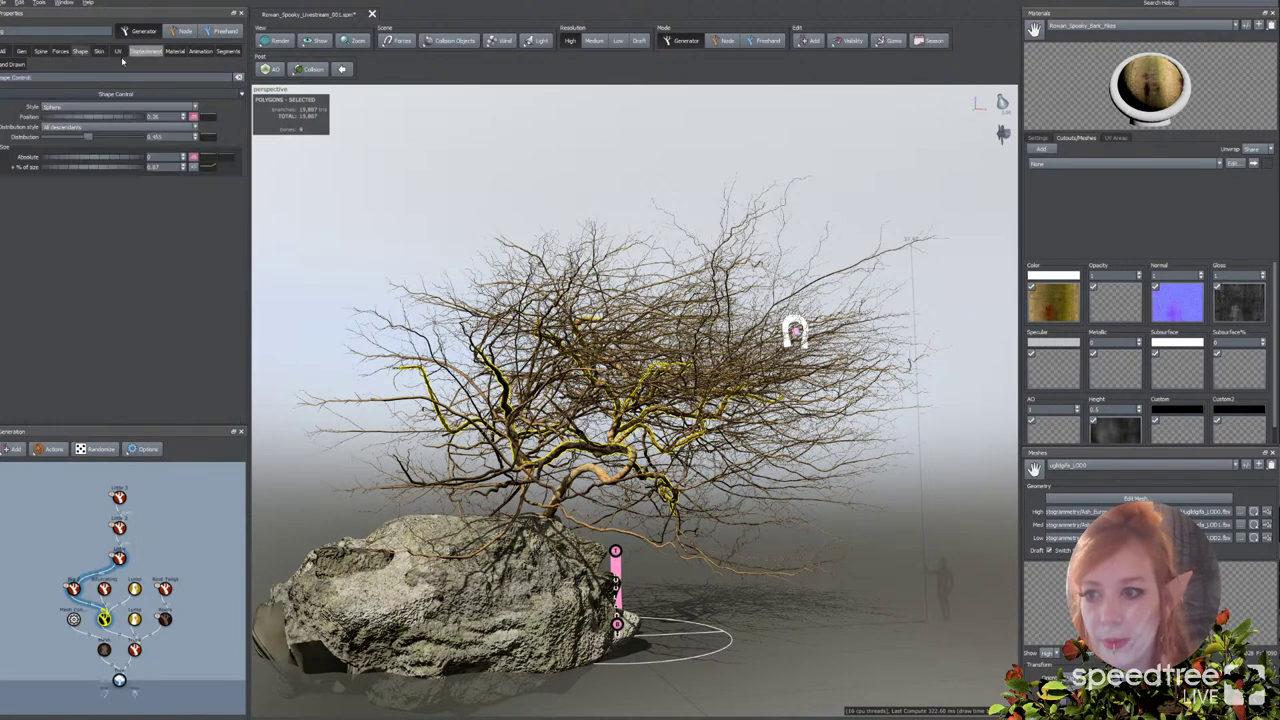
pyautogui.click(314, 41)
pyautogui.click(310, 140)
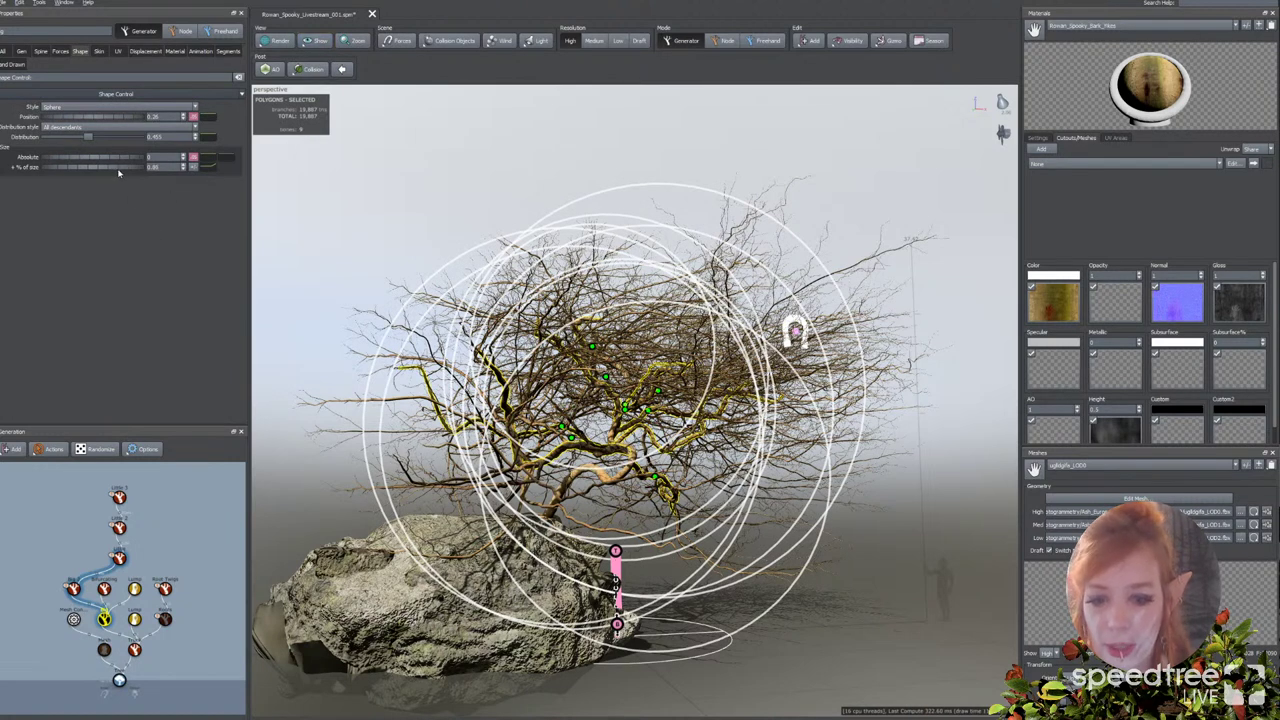
# Step: Set the Big generator's shape control percentage of size to 0.71
pyautogui.moveTo(118, 173); pyautogui.dragTo(114, 174)
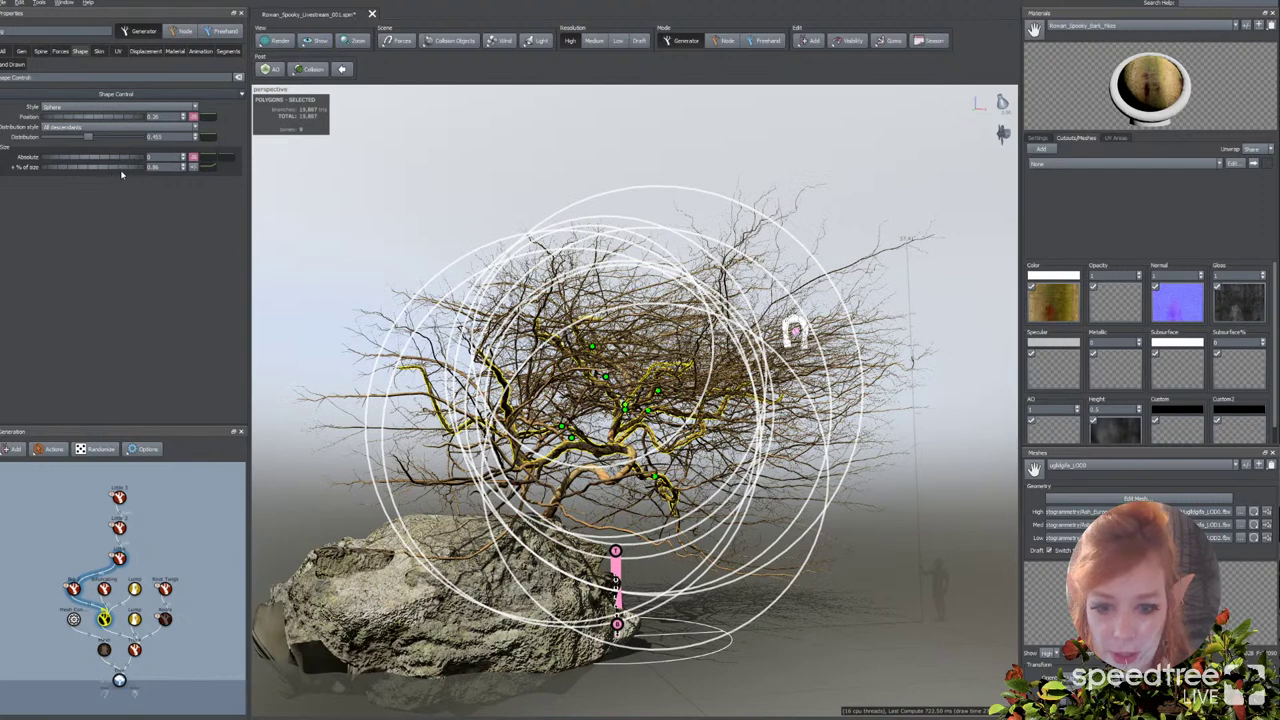
pyautogui.scroll(-3, 121, 174)
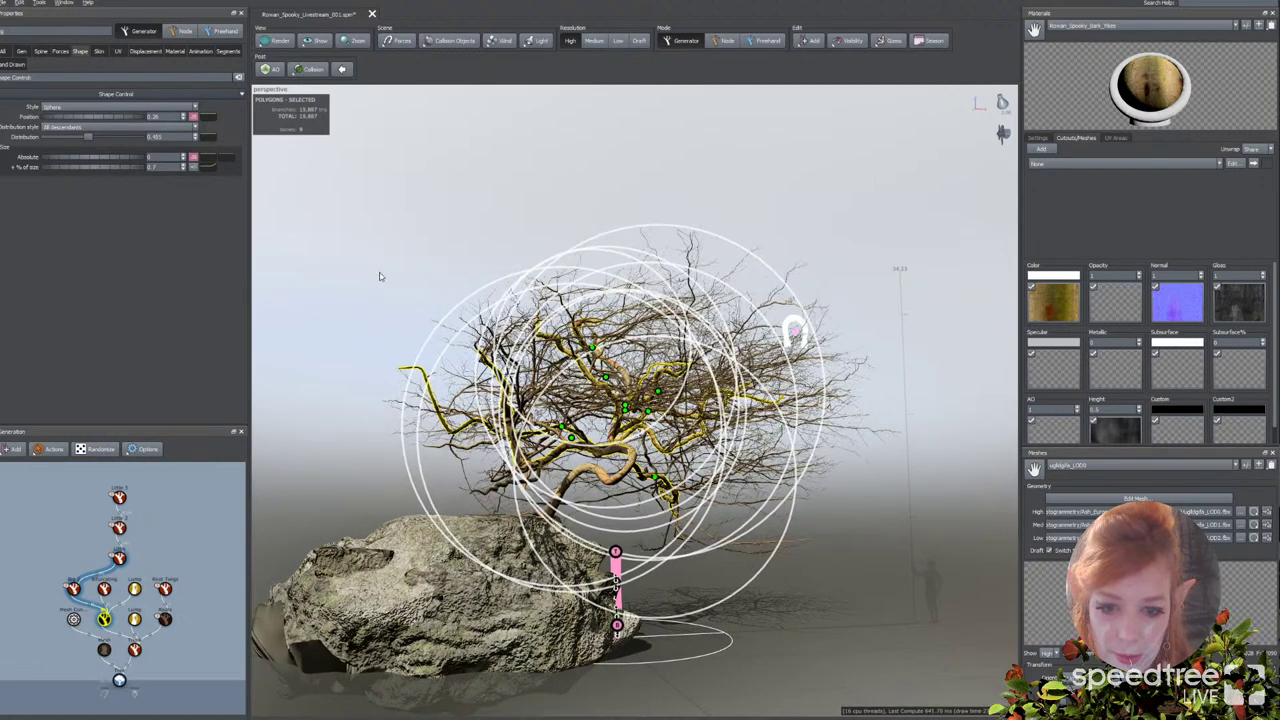
pyautogui.moveTo(405, 254); pyautogui.dragTo(402, 260)
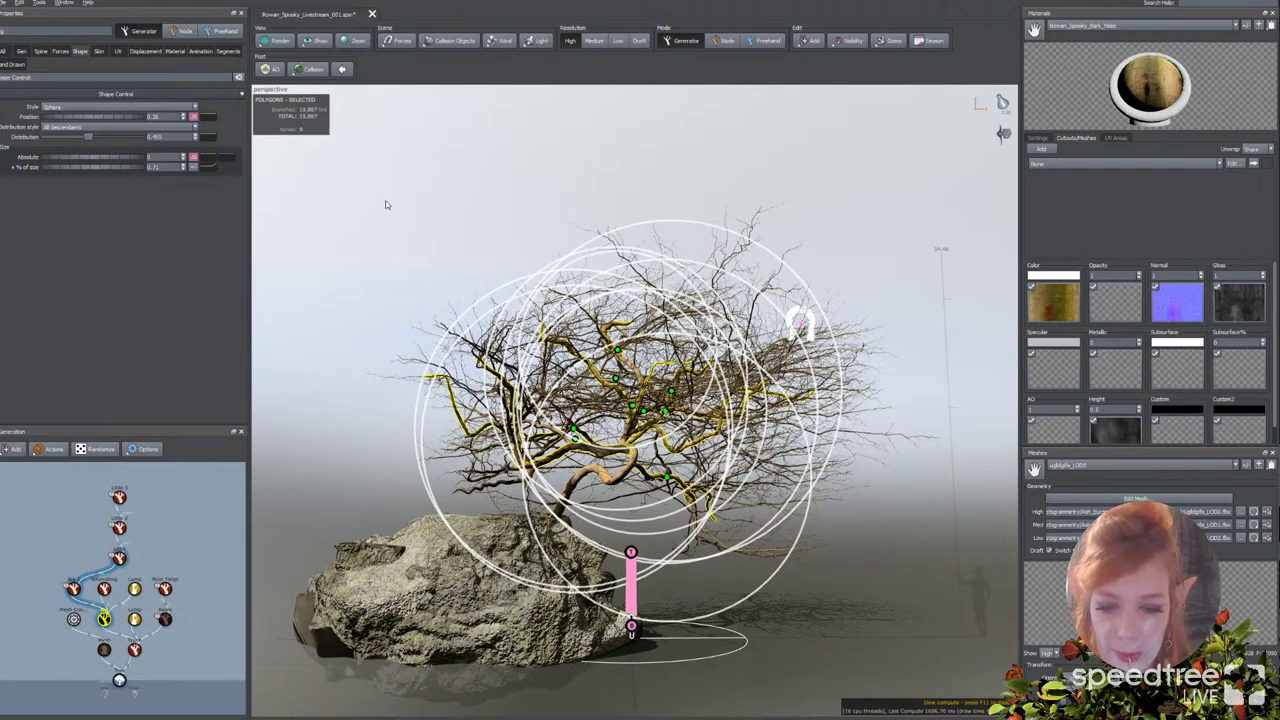
pyautogui.moveTo(366, 246); pyautogui.dragTo(390, 263)
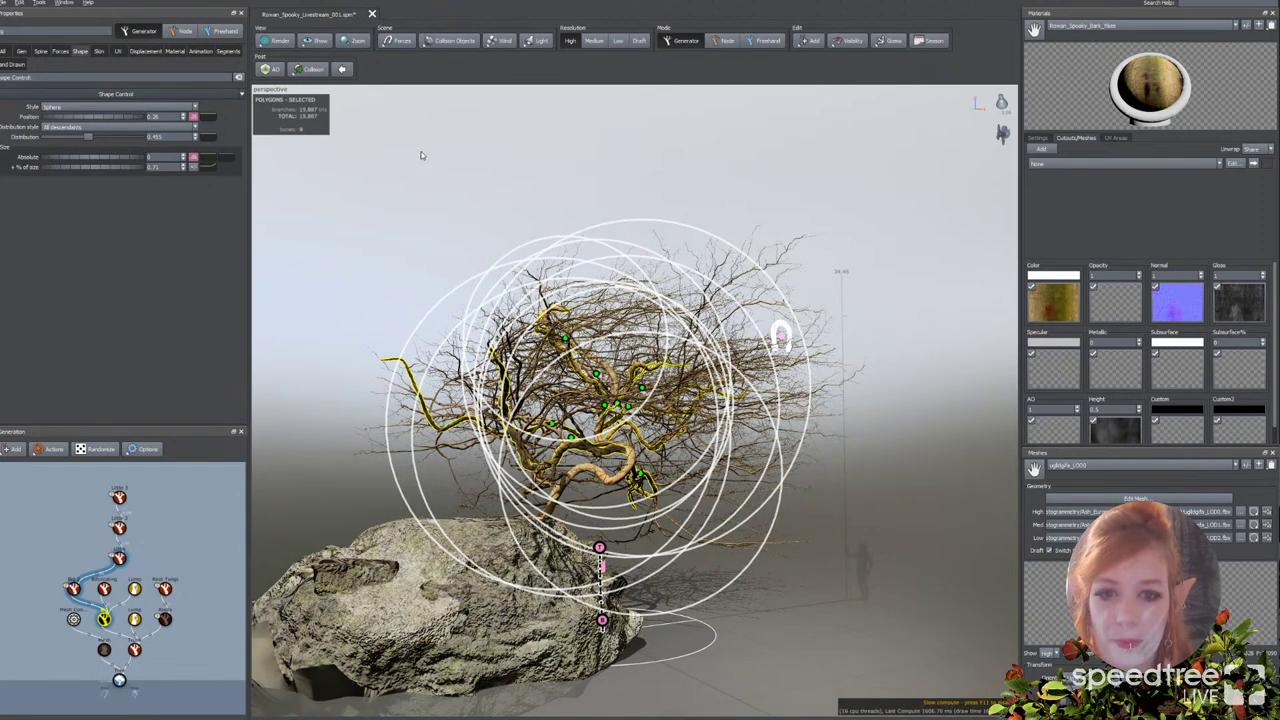
# Step: Switch the tree to Low resolution and save the file
pyautogui.click(619, 41)
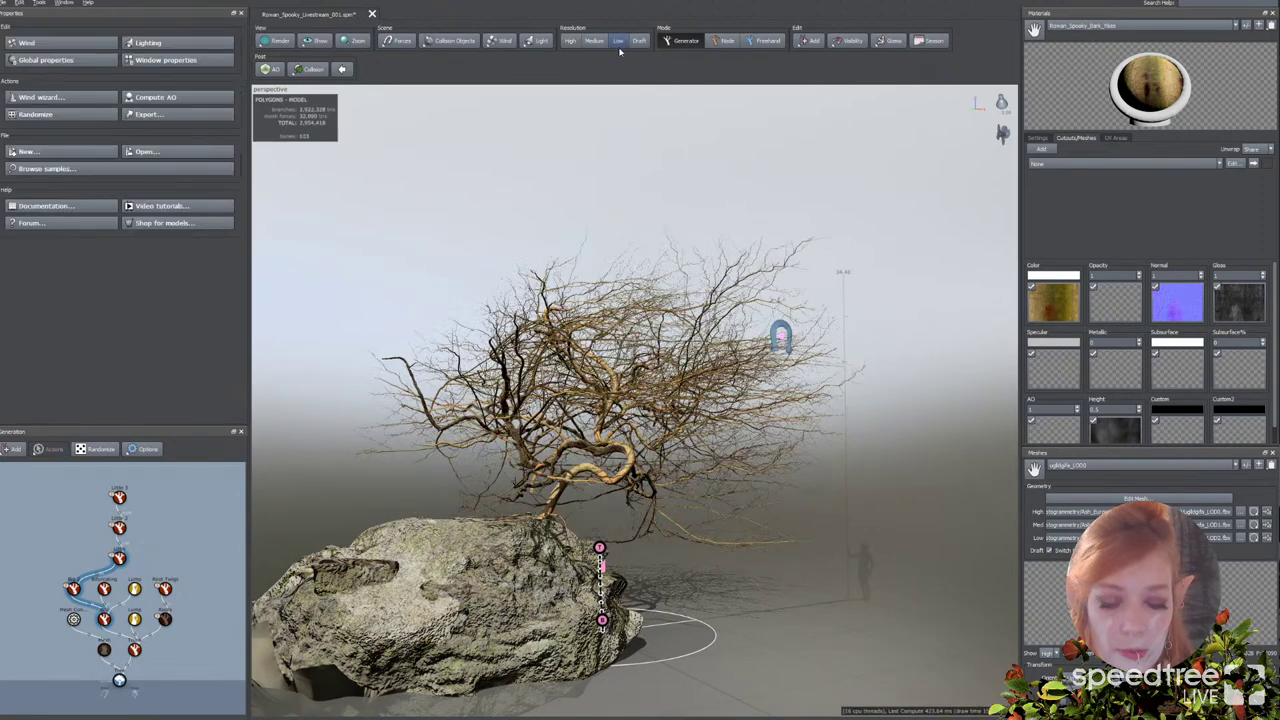
pyautogui.moveTo(671, 342); pyautogui.dragTo(630, 328)
pyautogui.scroll(2, 655, 325)
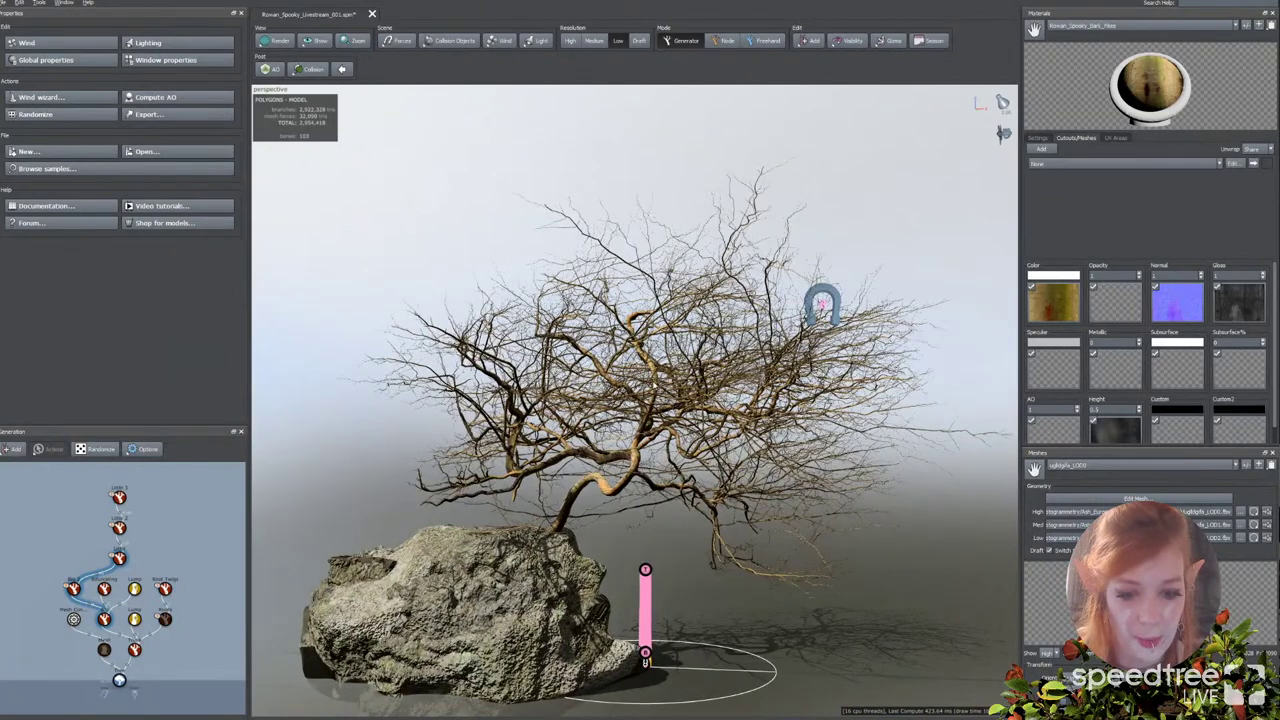
pyautogui.moveTo(655, 386)
pyautogui.mouseDown()
pyautogui.moveTo(676, 378)
pyautogui.moveTo(615, 404)
pyautogui.moveTo(658, 390)
pyautogui.mouseUp()
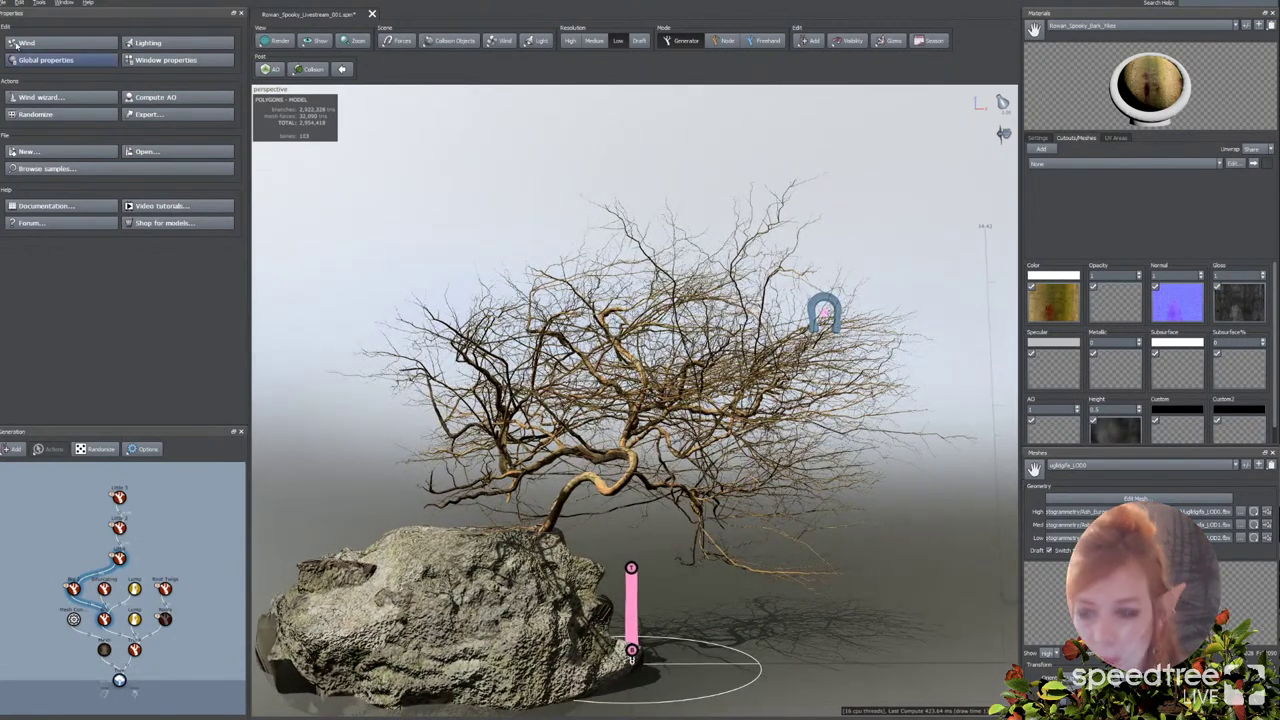
pyautogui.click(5, 3)
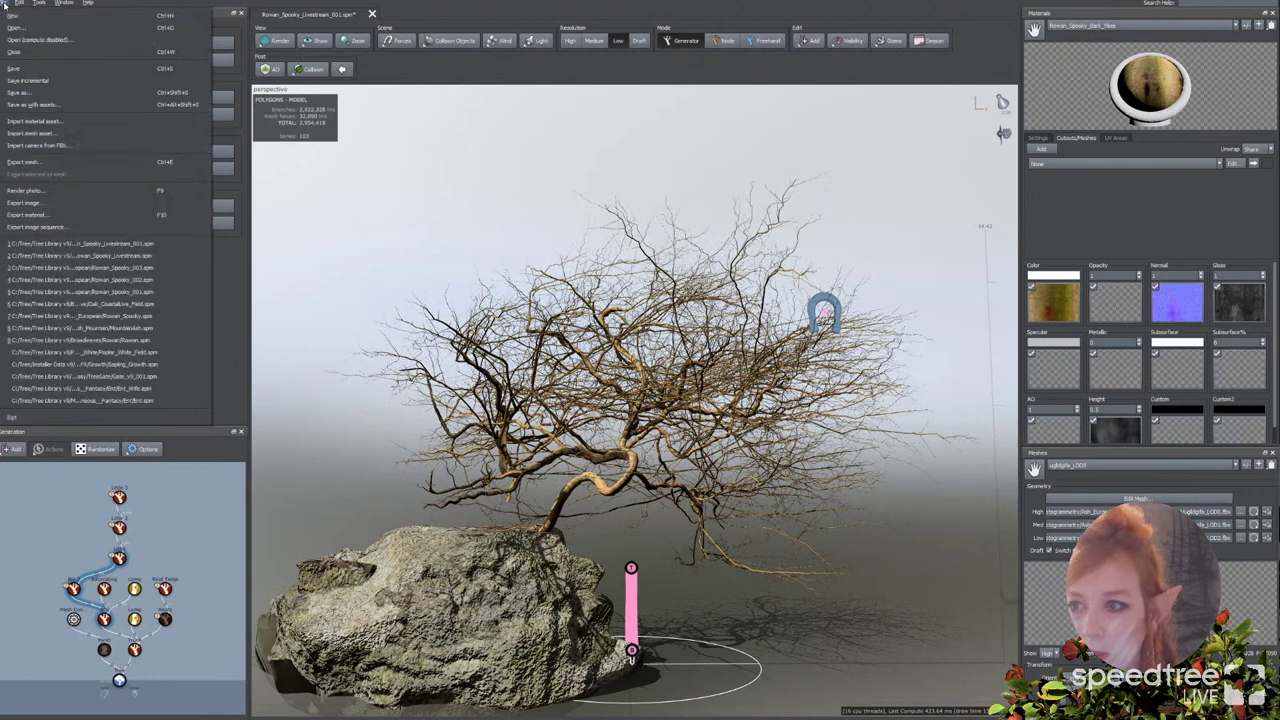
pyautogui.click(21, 67)
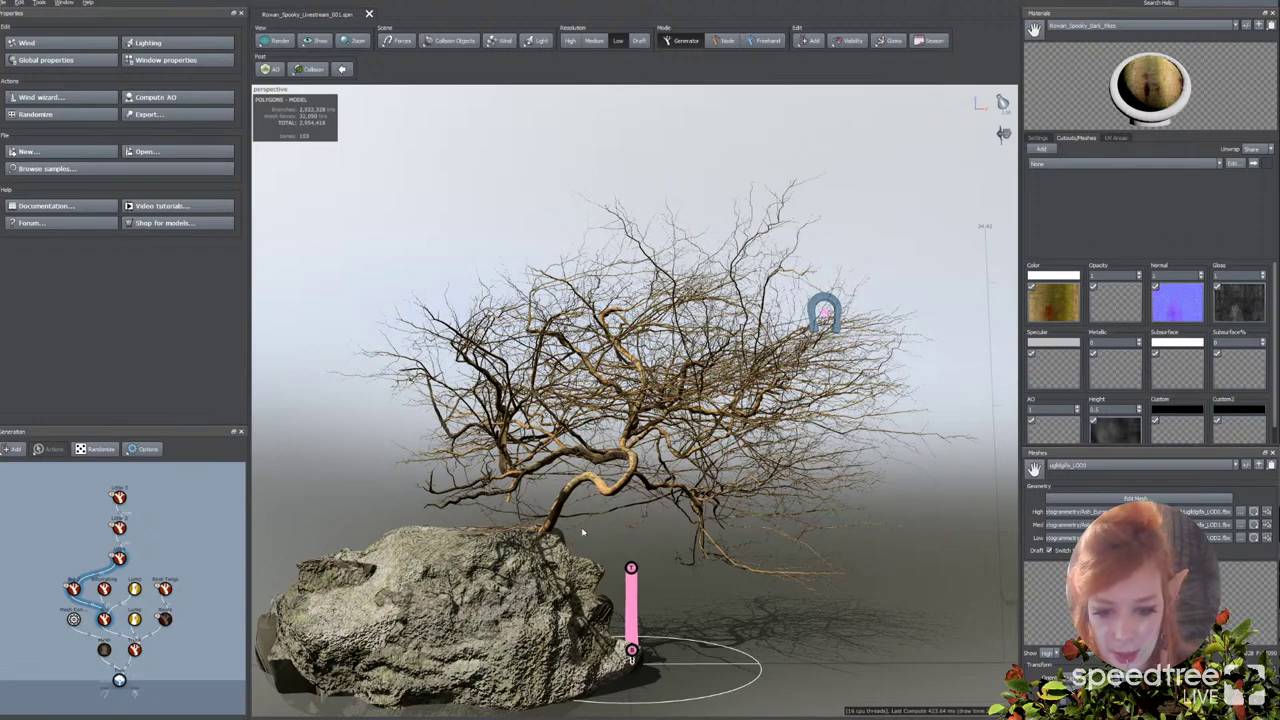
# Step: Hide the seven generators above Big so only the trunk and its main branches are displayed
pyautogui.moveTo(583, 532); pyautogui.dragTo(574, 529)
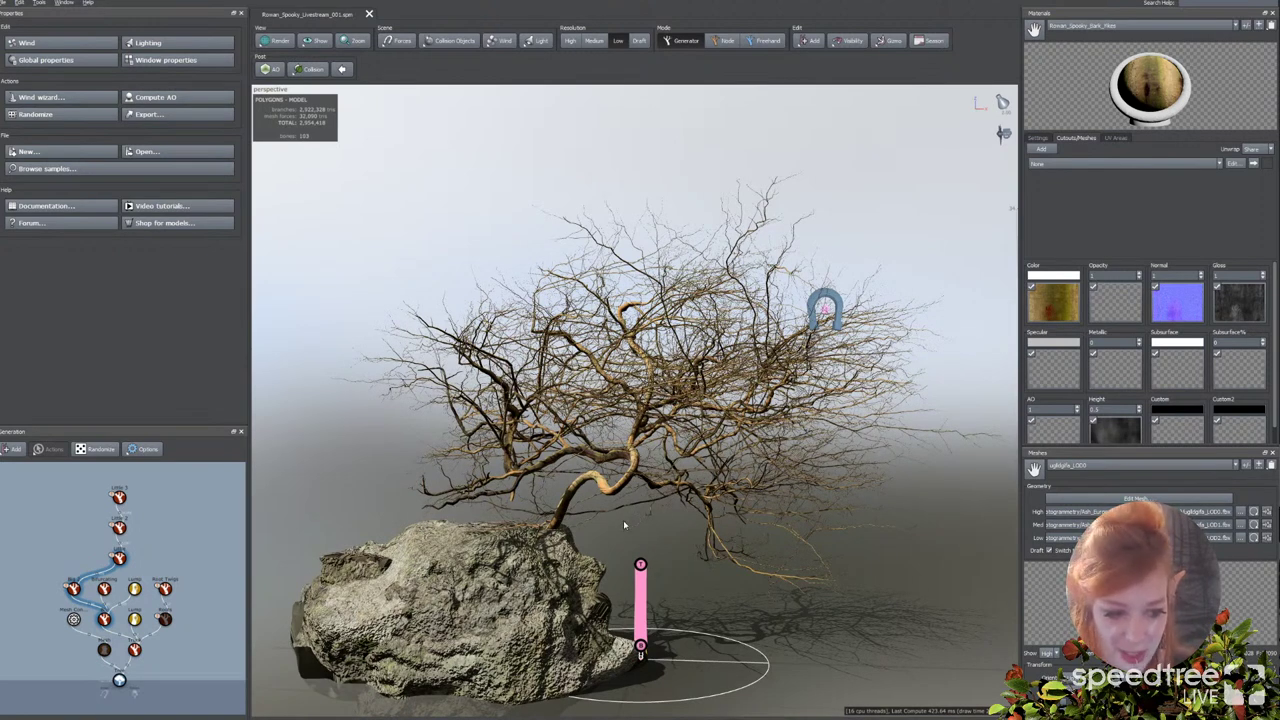
pyautogui.moveTo(605, 541); pyautogui.dragTo(632, 545)
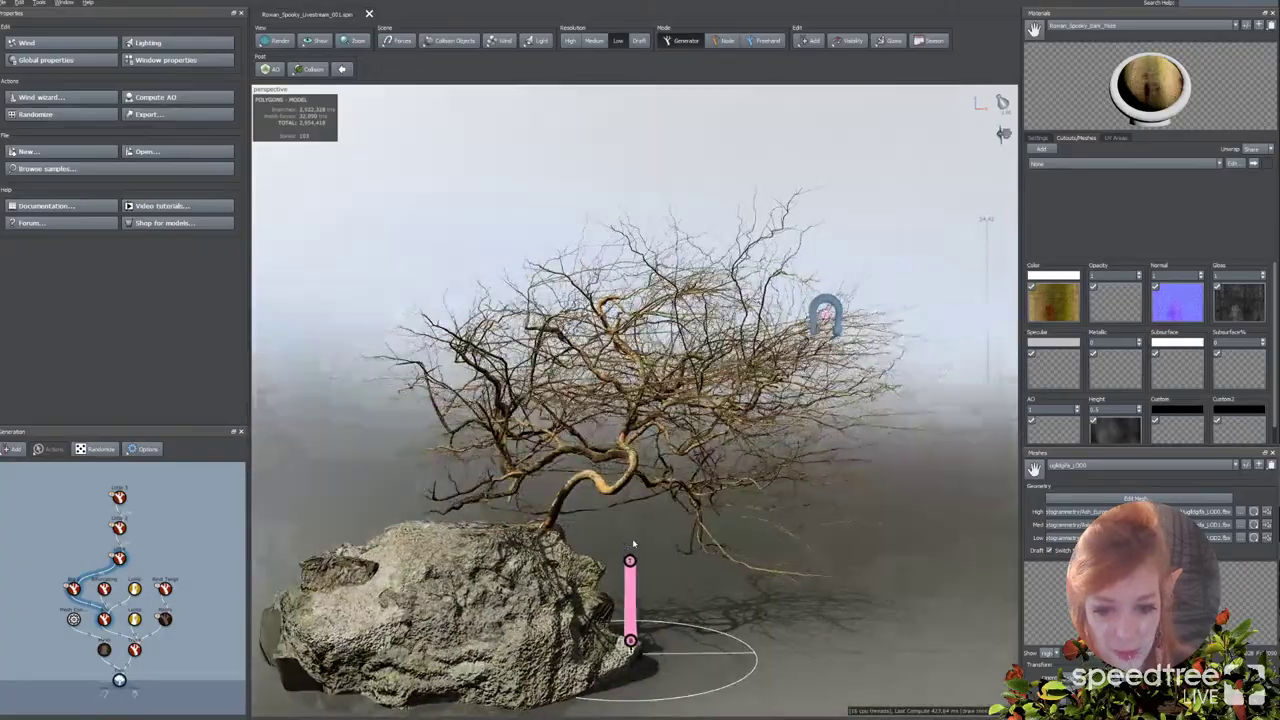
pyautogui.scroll(5, 632, 546)
pyautogui.moveTo(632, 546); pyautogui.dragTo(654, 528, button='middle')
pyautogui.moveTo(654, 528); pyautogui.dragTo(605, 406)
pyautogui.scroll(3, 694, 506)
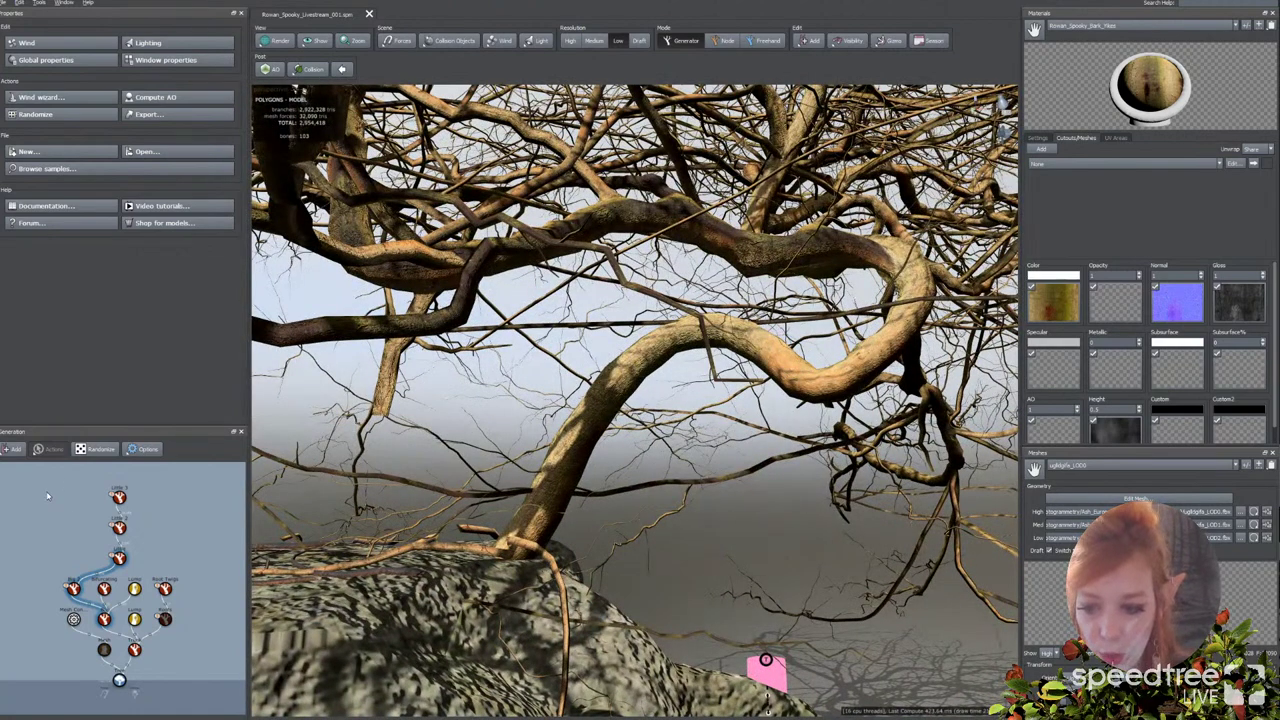
pyautogui.moveTo(46, 494); pyautogui.dragTo(185, 606)
pyautogui.press('h')
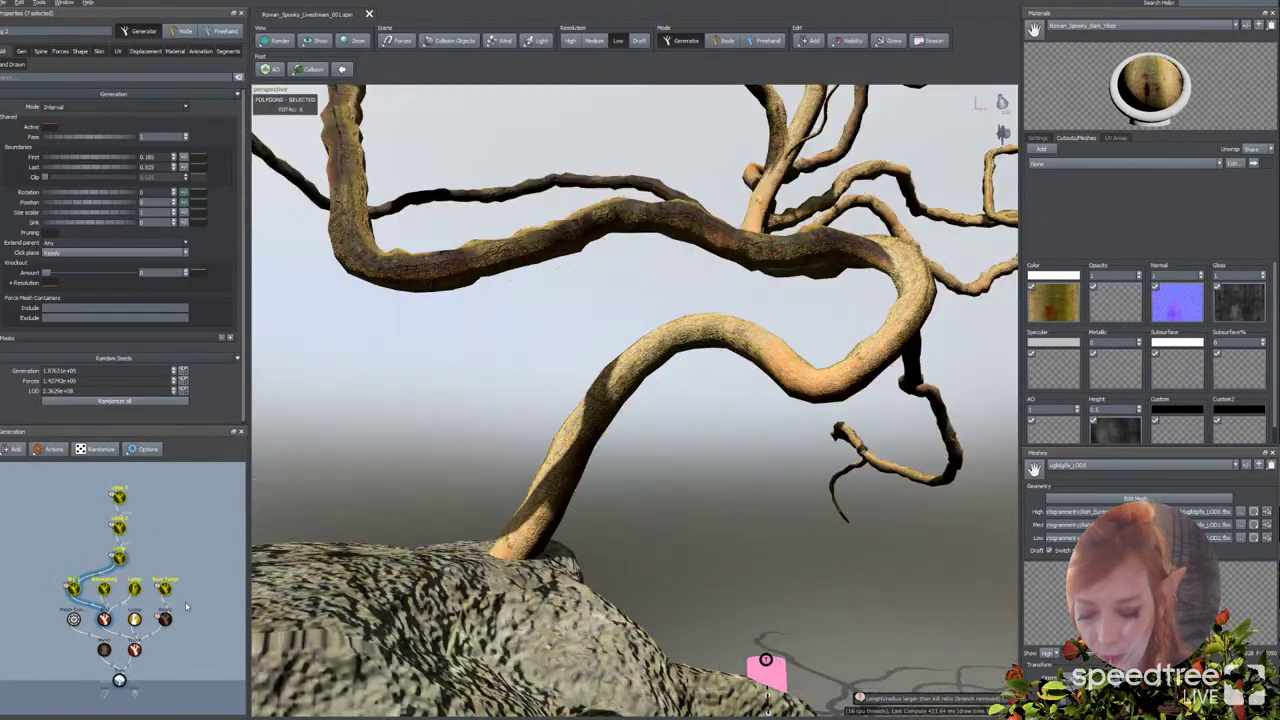
pyautogui.click(206, 545)
# Step: Switch the model to High resolution to view the trunk close up
pyautogui.click(559, 508)
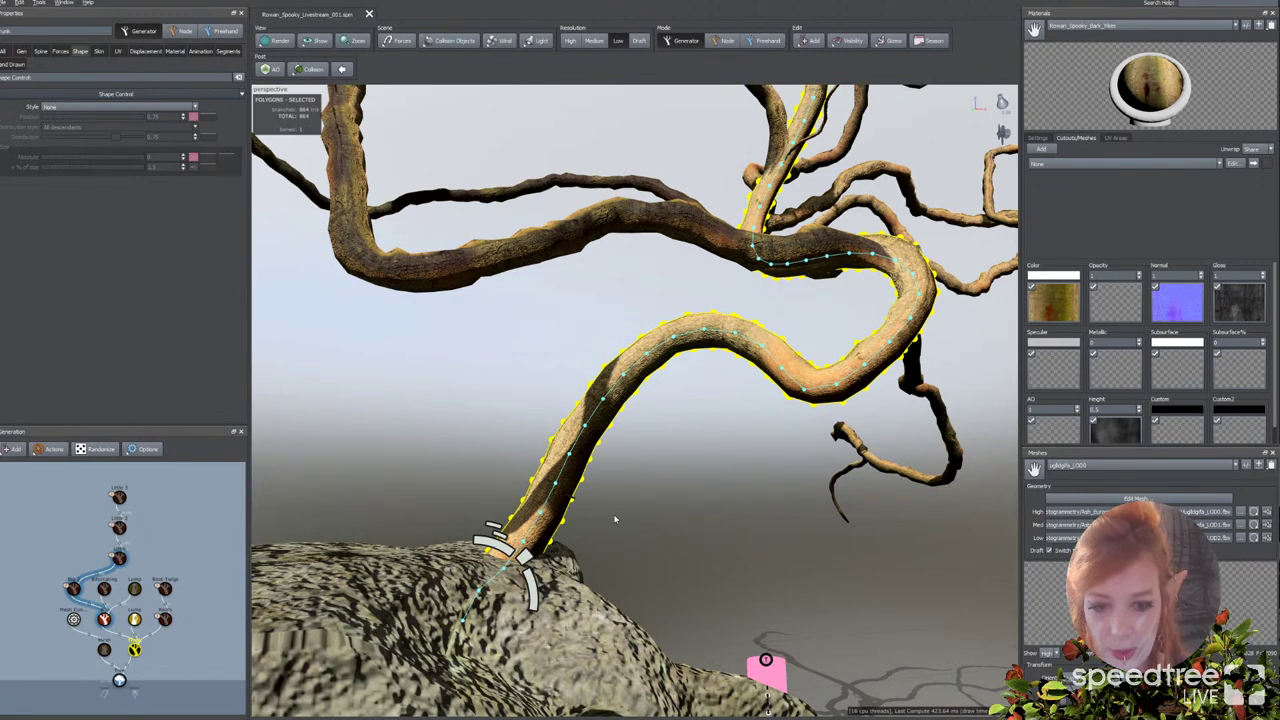
pyautogui.moveTo(645, 493); pyautogui.dragTo(592, 538, button='middle')
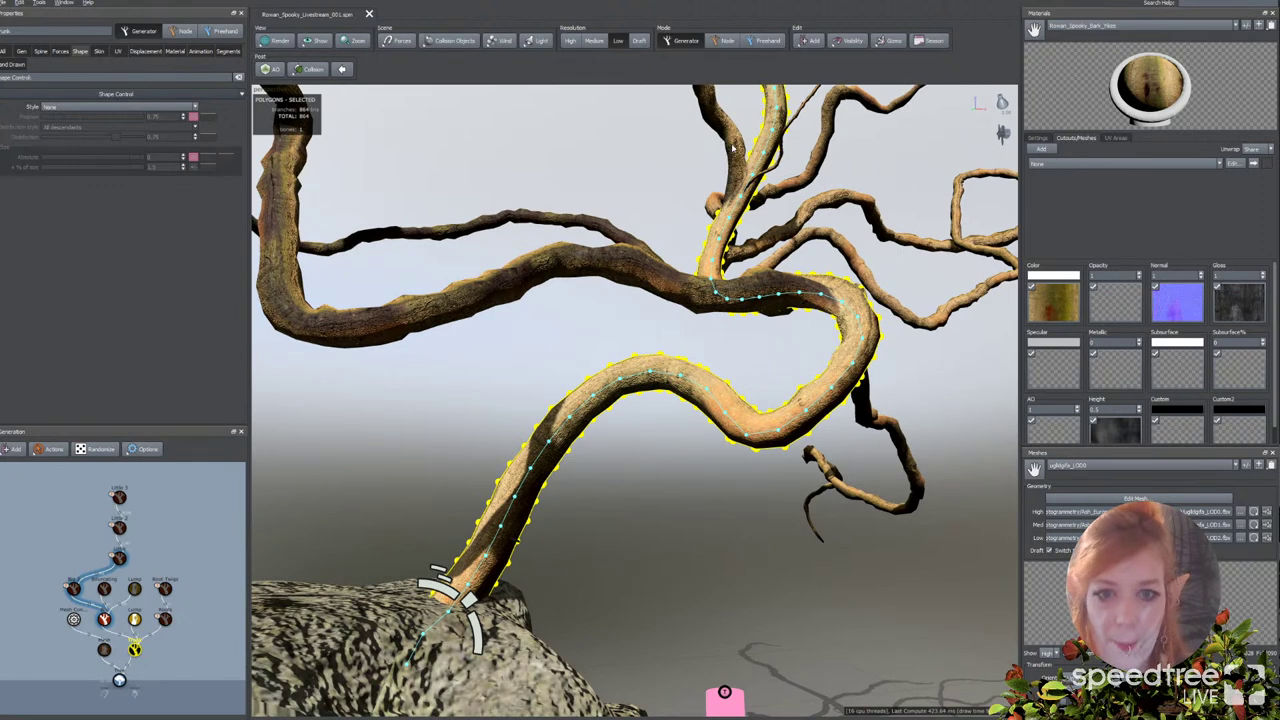
pyautogui.click(570, 41)
pyautogui.click(588, 88)
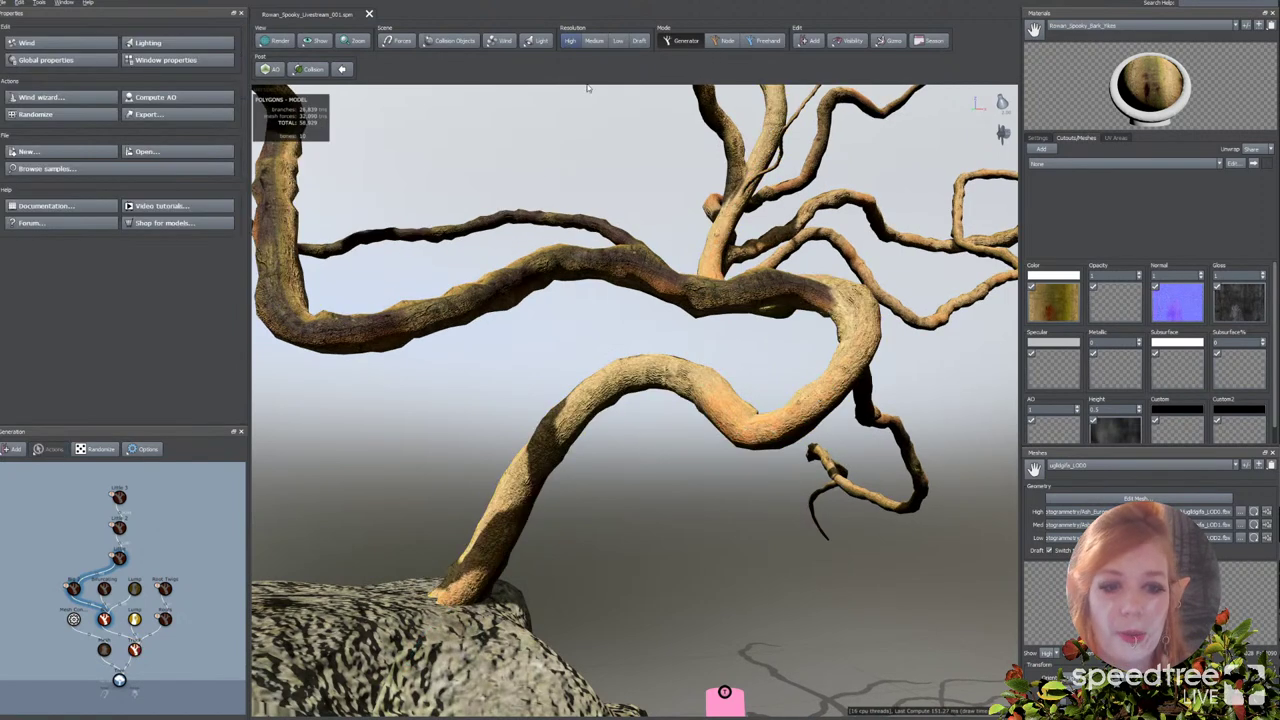
pyautogui.click(286, 42)
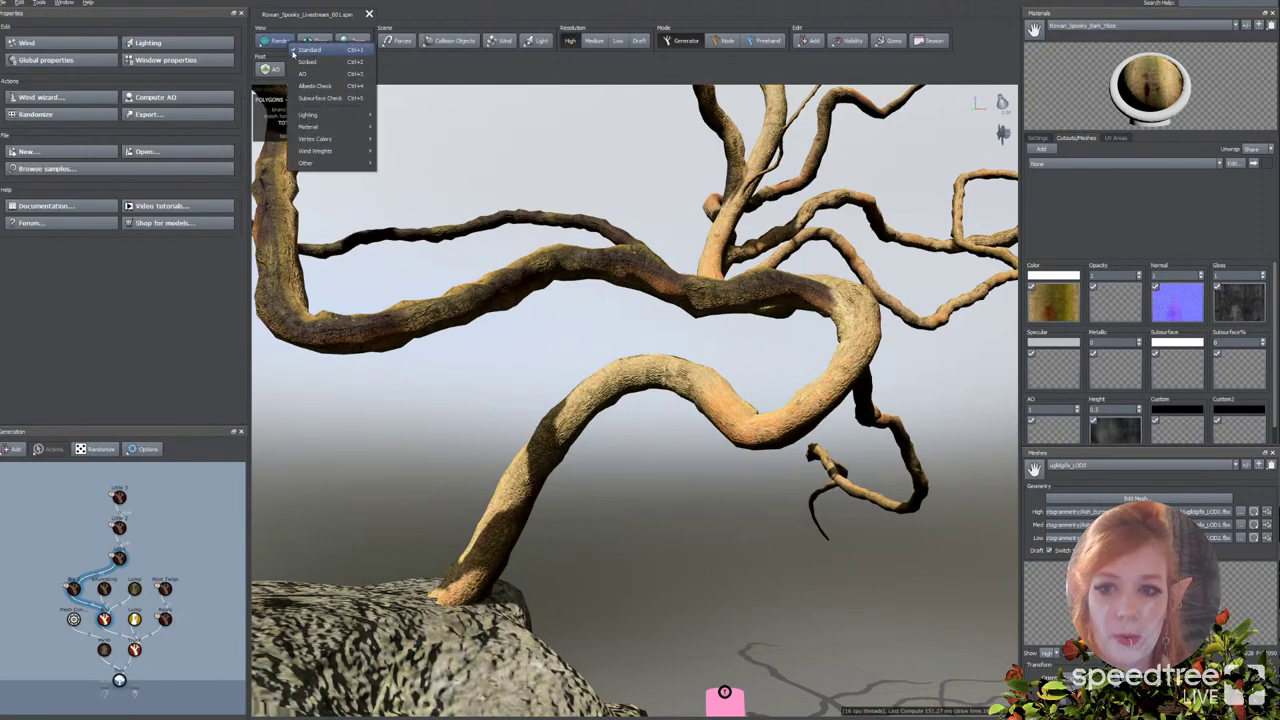
pyautogui.click(553, 296)
pyautogui.moveTo(553, 296); pyautogui.dragTo(598, 280)
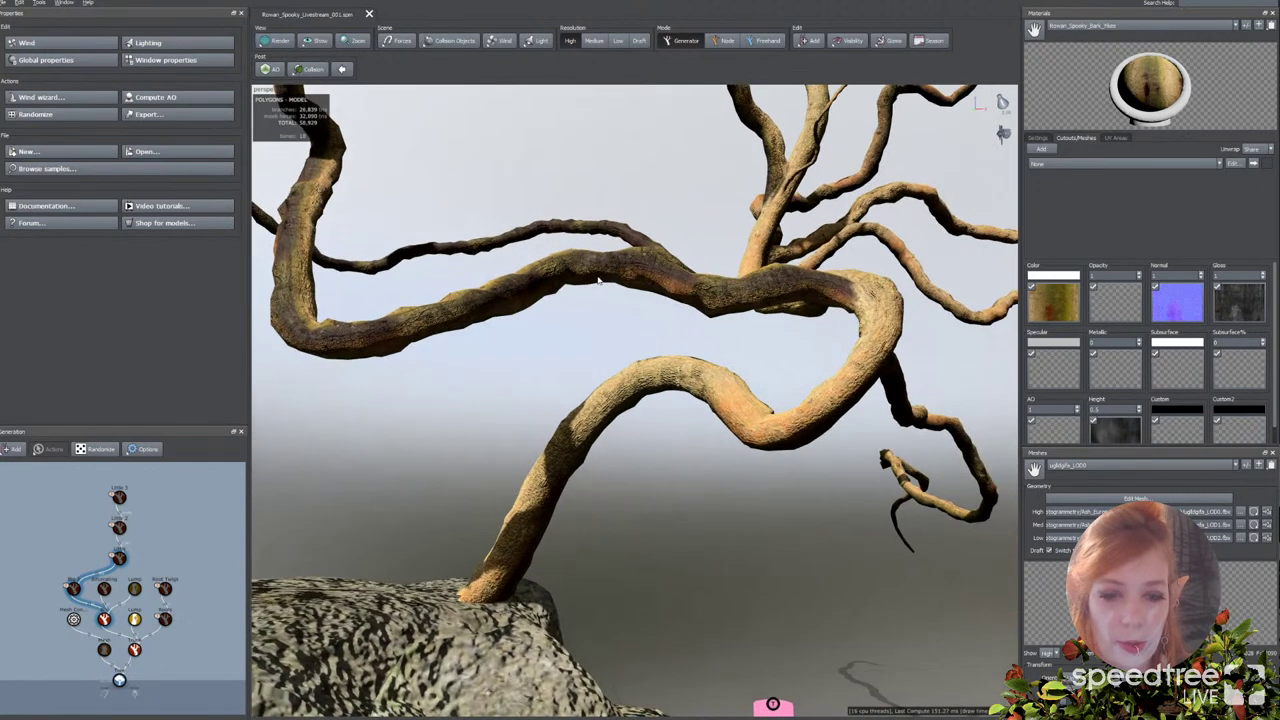
# Step: Sculpt the lower part of the trunk with the freehand Displacement brush
pyautogui.click(766, 41)
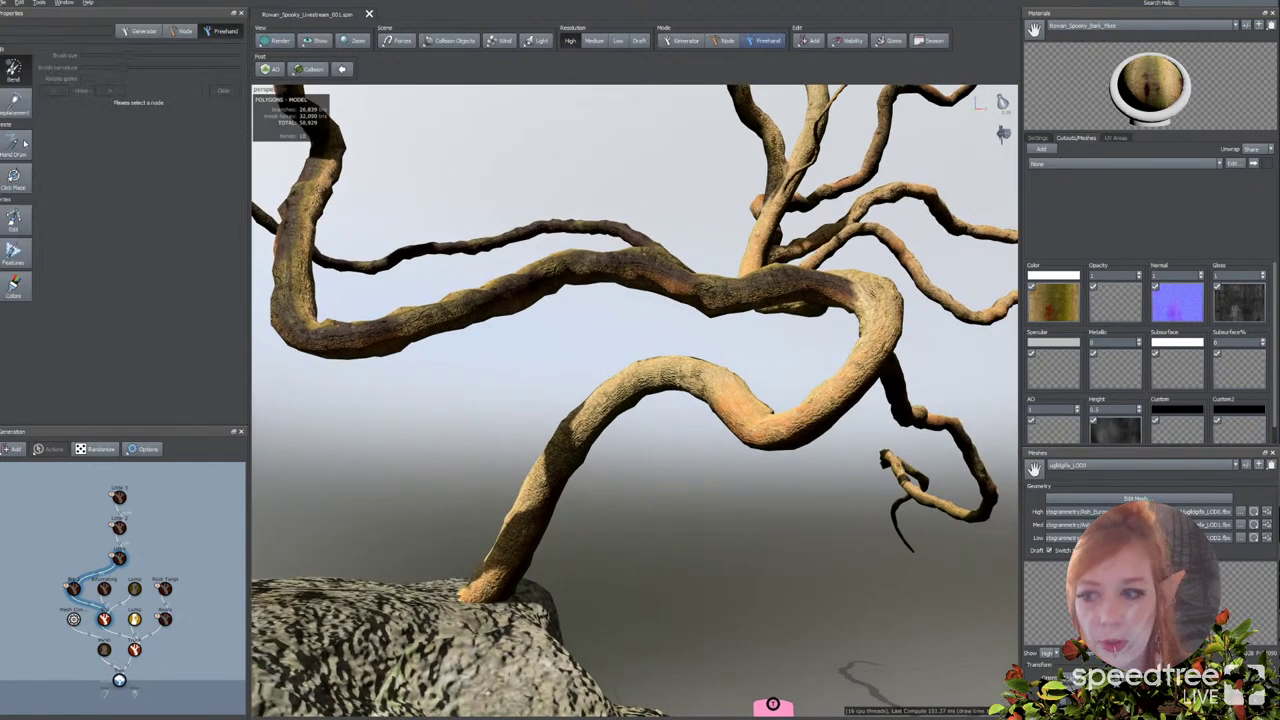
pyautogui.click(13, 102)
pyautogui.scroll(3, 483, 505)
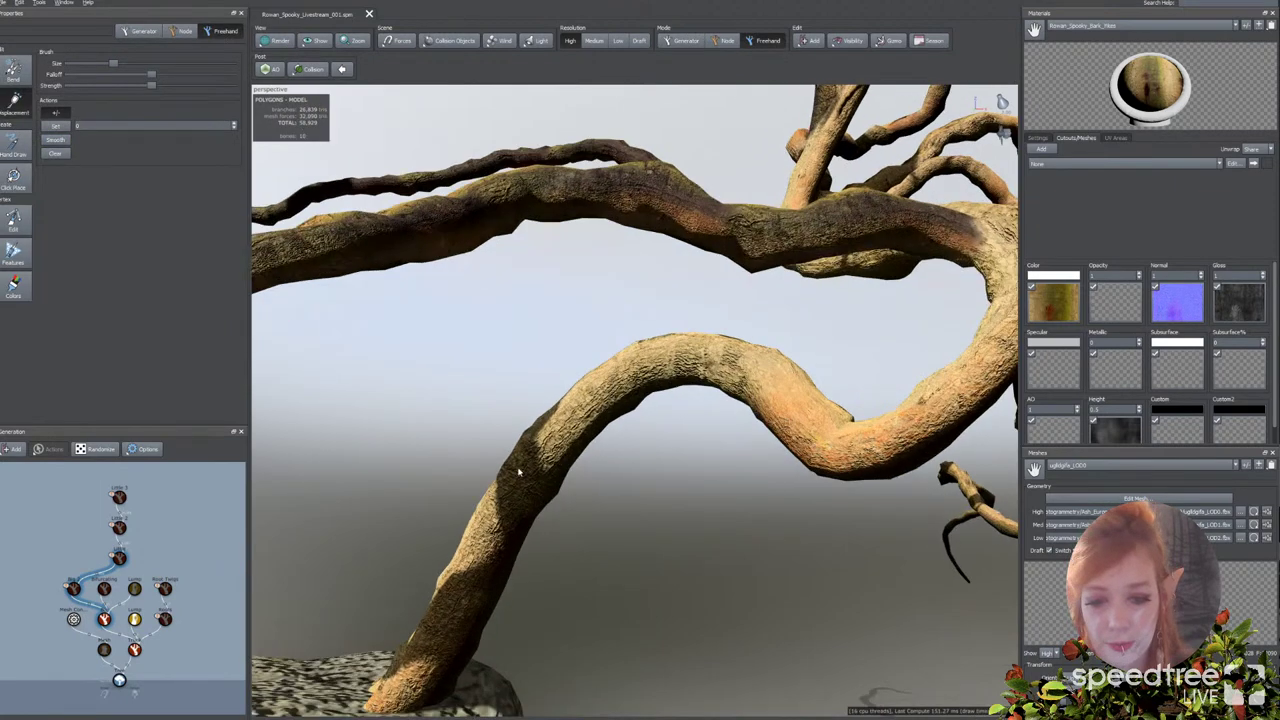
pyautogui.moveTo(519, 470); pyautogui.dragTo(524, 463)
pyautogui.moveTo(484, 474); pyautogui.dragTo(562, 415, button='middle')
pyautogui.click(586, 394)
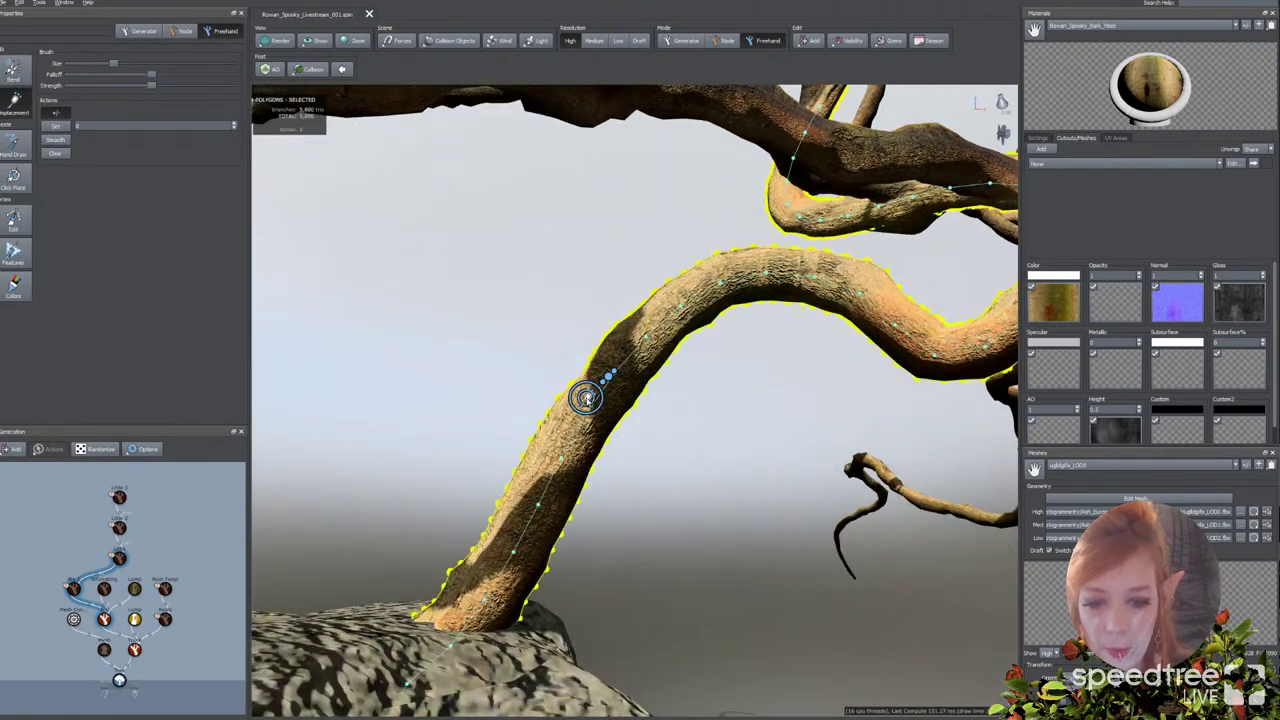
pyautogui.scroll(1, 676, 409)
pyautogui.moveTo(679, 427); pyautogui.dragTo(807, 418)
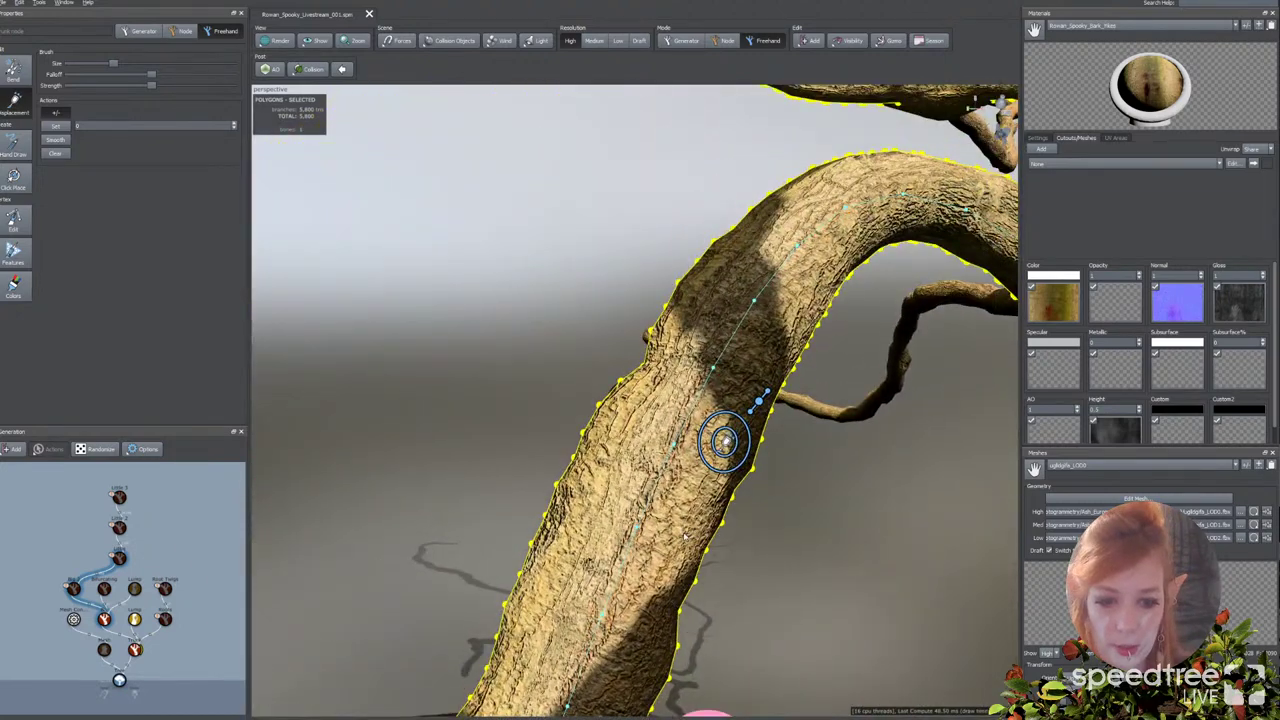
pyautogui.moveTo(685, 537); pyautogui.dragTo(760, 492)
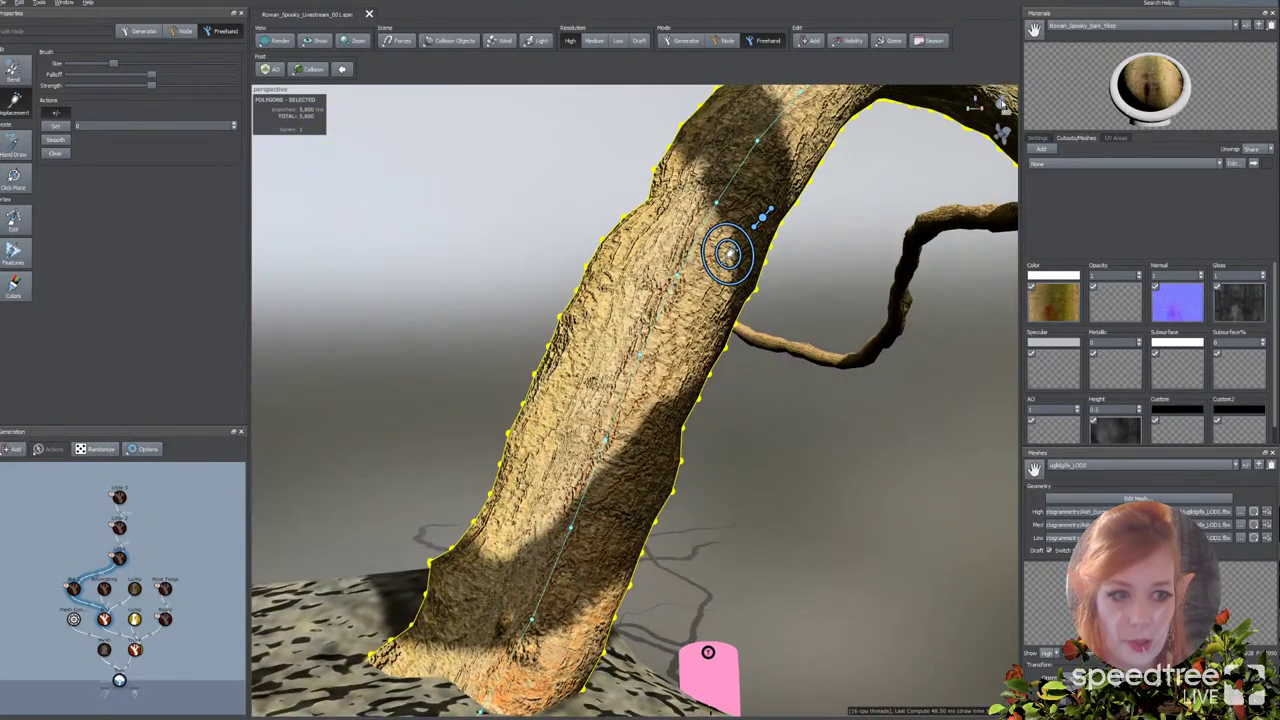
# Step: Display the model as an untextured mesh with polygon edges and examine the displaced trunk's geometry
pyautogui.moveTo(1003, 102)
pyautogui.mouseDown()
pyautogui.moveTo(973, 113)
pyautogui.moveTo(984, 103)
pyautogui.mouseUp()
pyautogui.moveTo(864, 356); pyautogui.dragTo(832, 406, button='middle')
pyautogui.click(281, 40)
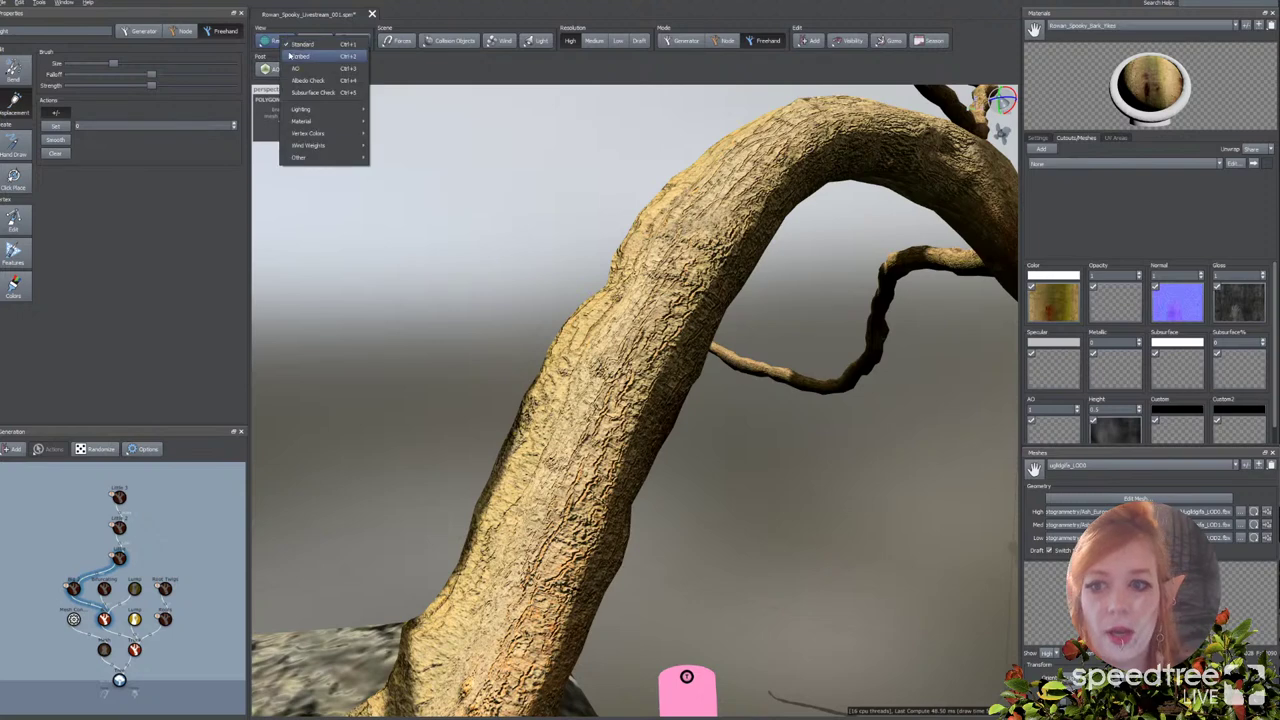
pyautogui.click(300, 56)
pyautogui.moveTo(546, 315); pyautogui.dragTo(551, 322)
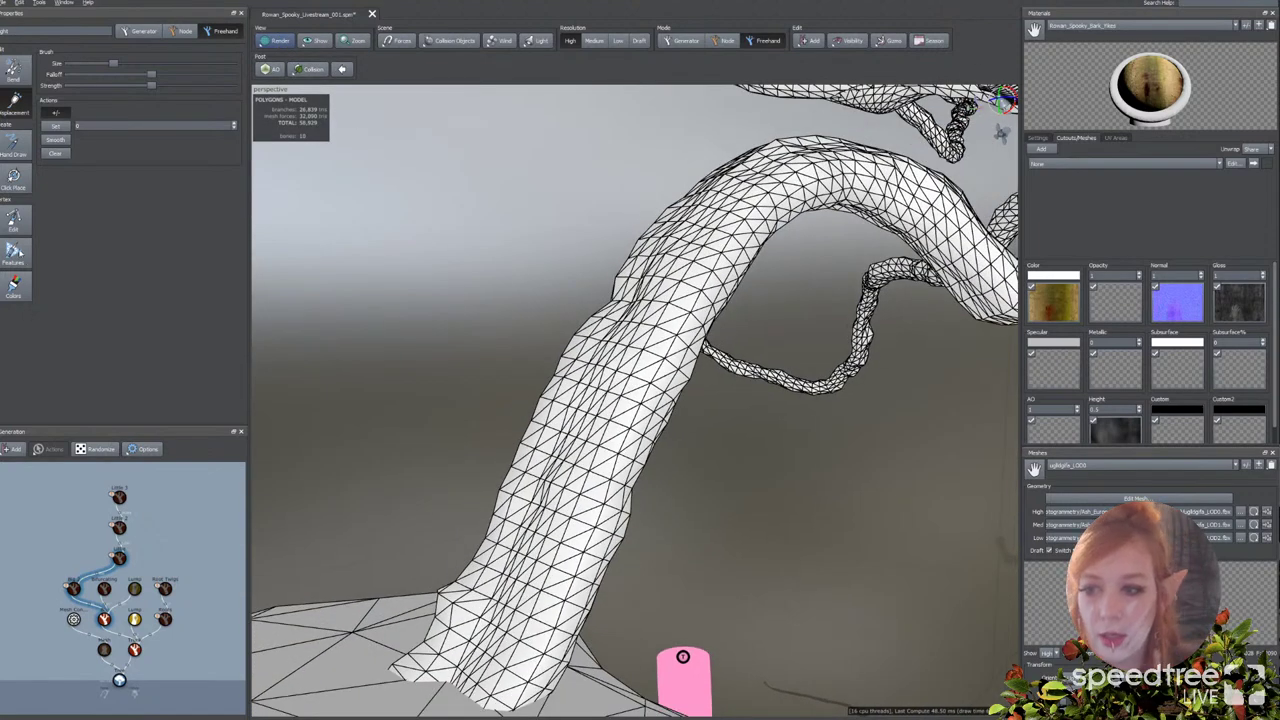
# Step: Select the trunk and paint extra mesh detail with the Features brush from its base up towards the bend
pyautogui.click(611, 375)
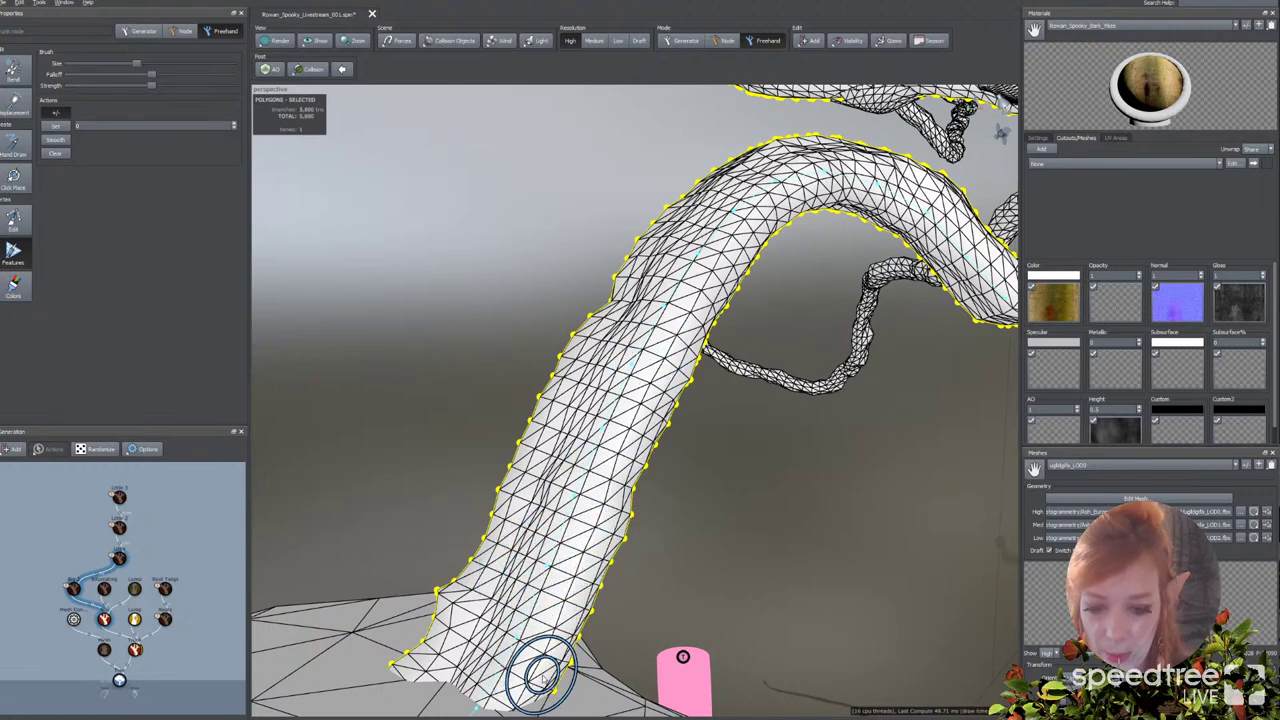
pyautogui.moveTo(532, 673)
pyautogui.mouseDown()
pyautogui.moveTo(585, 605)
pyautogui.moveTo(571, 557)
pyautogui.moveTo(617, 337)
pyautogui.moveTo(677, 277)
pyautogui.moveTo(734, 251)
pyautogui.moveTo(740, 232)
pyautogui.mouseUp()
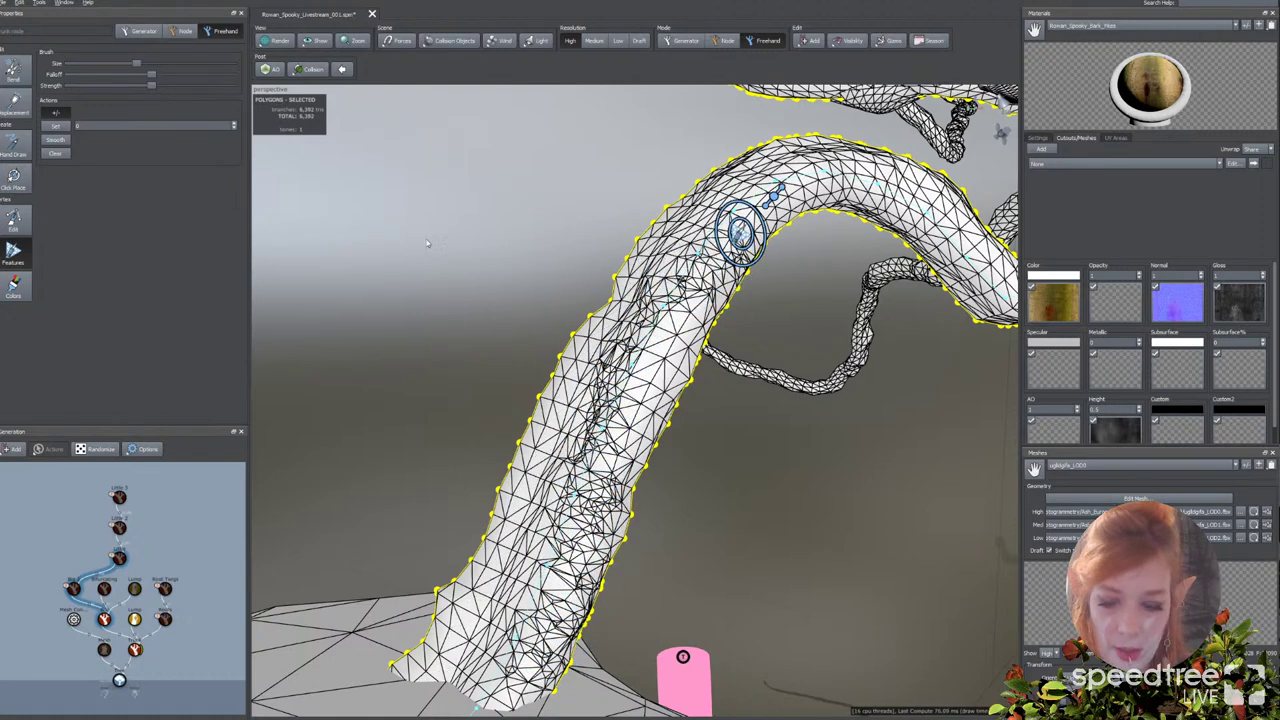
# Step: Shrink the Displacement brush's size and falloff, raise its strength slightly, and sculpt finer relief along the densified strip of trunk
pyautogui.click(25, 108)
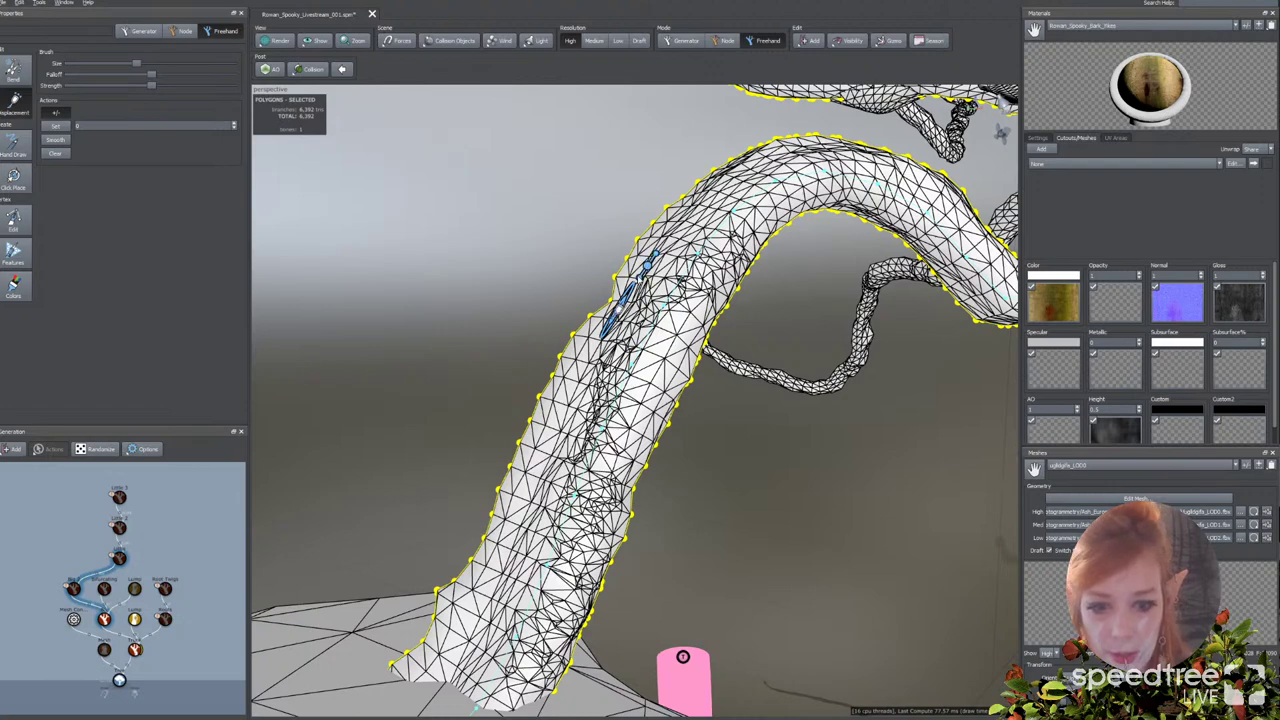
pyautogui.keyDown('alt'); pyautogui.moveTo(618, 309); pyautogui.dragTo(596, 330); pyautogui.keyUp('alt')
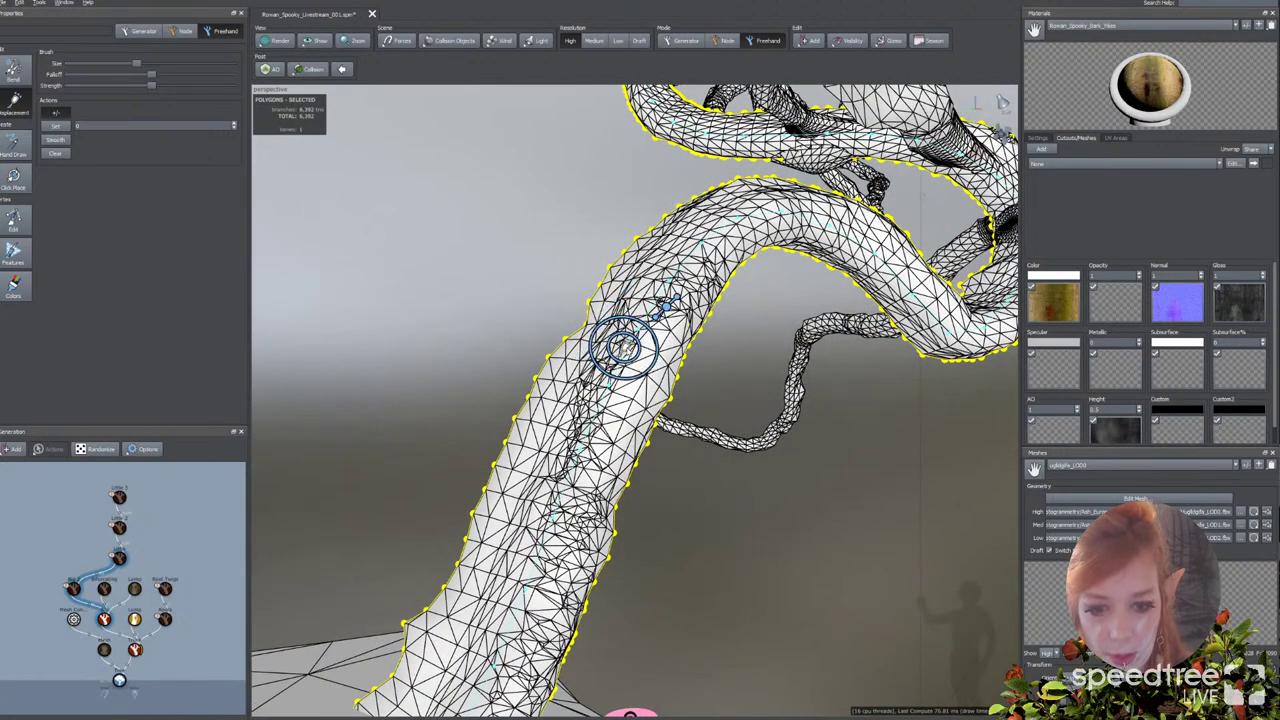
pyautogui.moveTo(625, 377)
pyautogui.mouseDown()
pyautogui.moveTo(677, 461)
pyautogui.moveTo(635, 375)
pyautogui.mouseUp()
pyautogui.moveTo(672, 298); pyautogui.dragTo(657, 314)
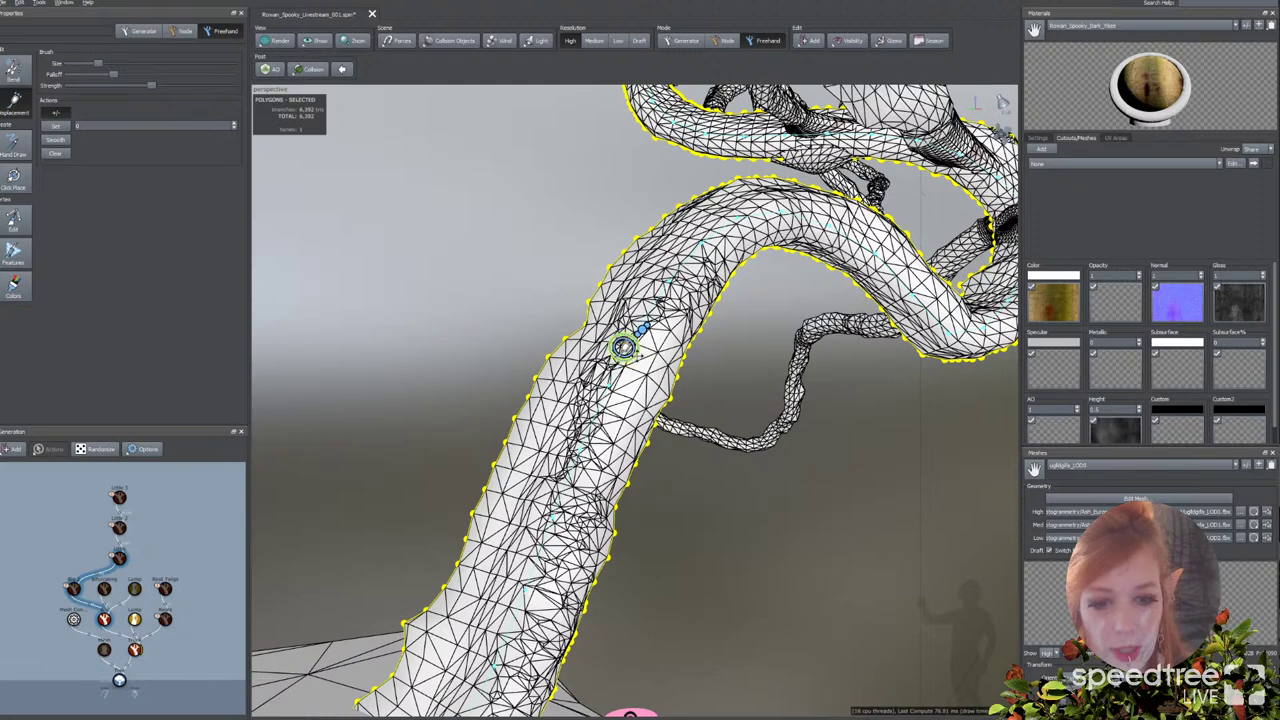
pyautogui.scroll(1, 624, 346)
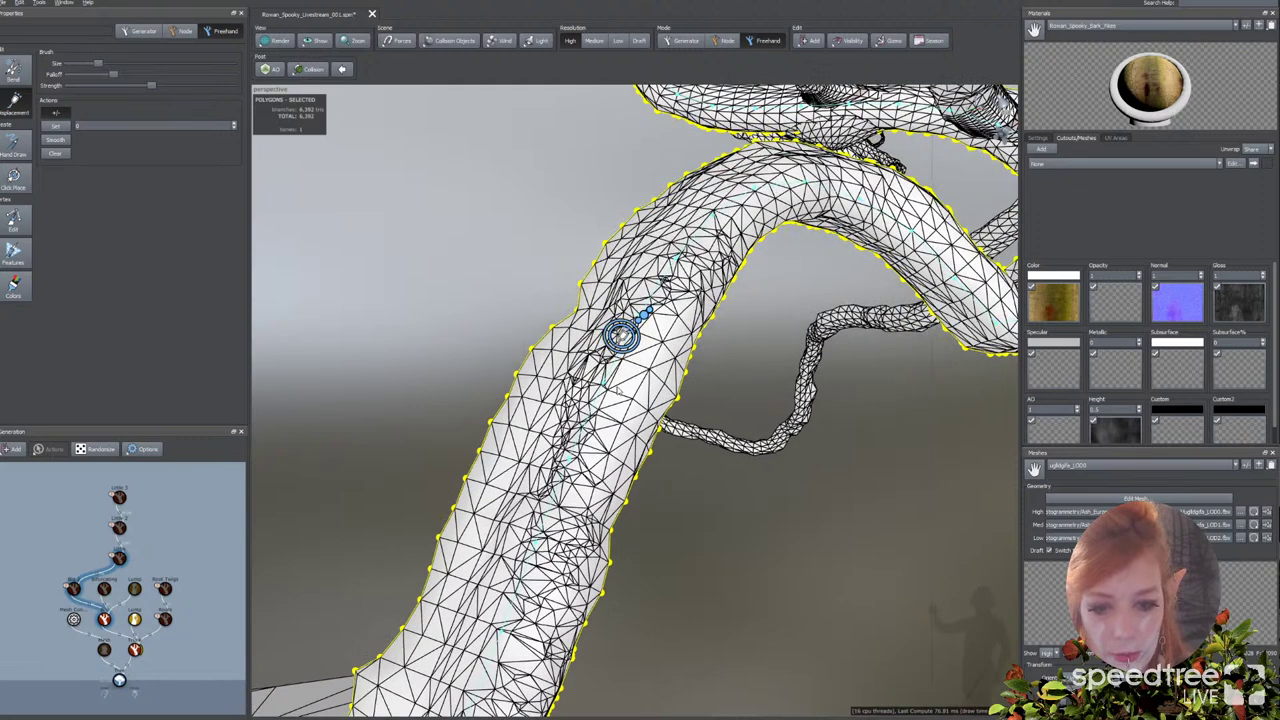
pyautogui.keyDown('alt'); pyautogui.moveTo(620, 336); pyautogui.dragTo(621, 363); pyautogui.keyUp('alt')
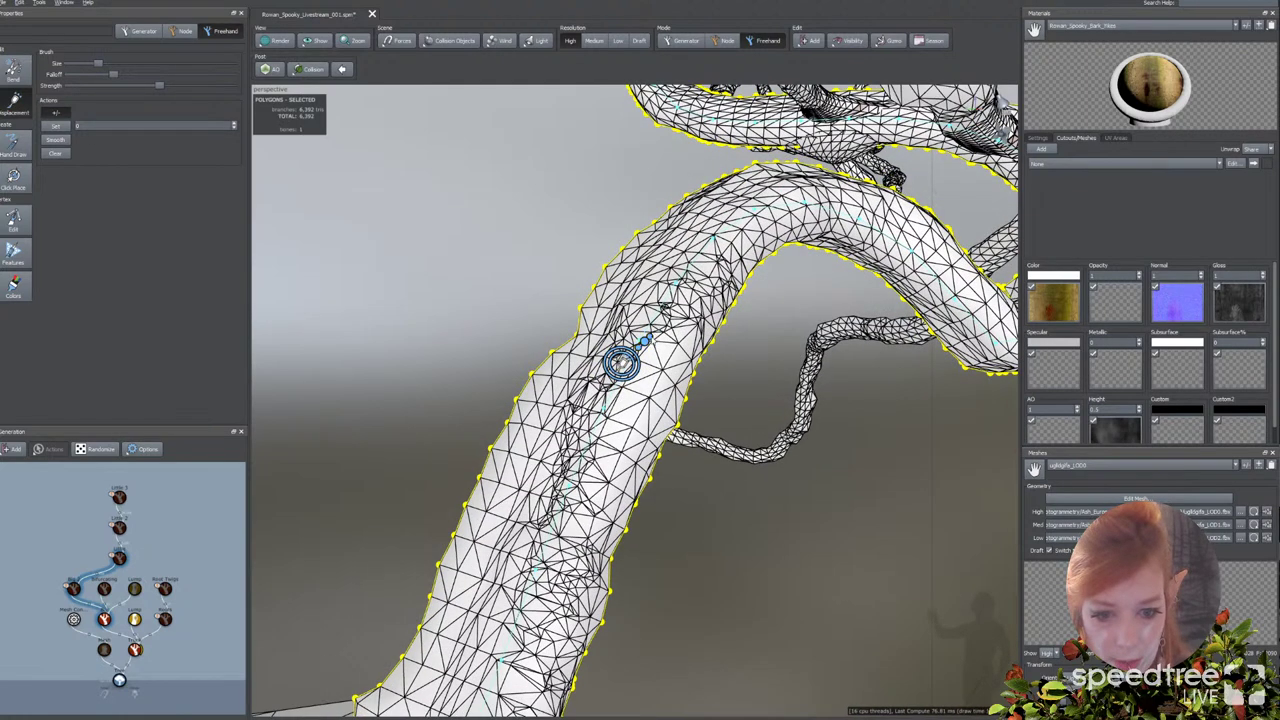
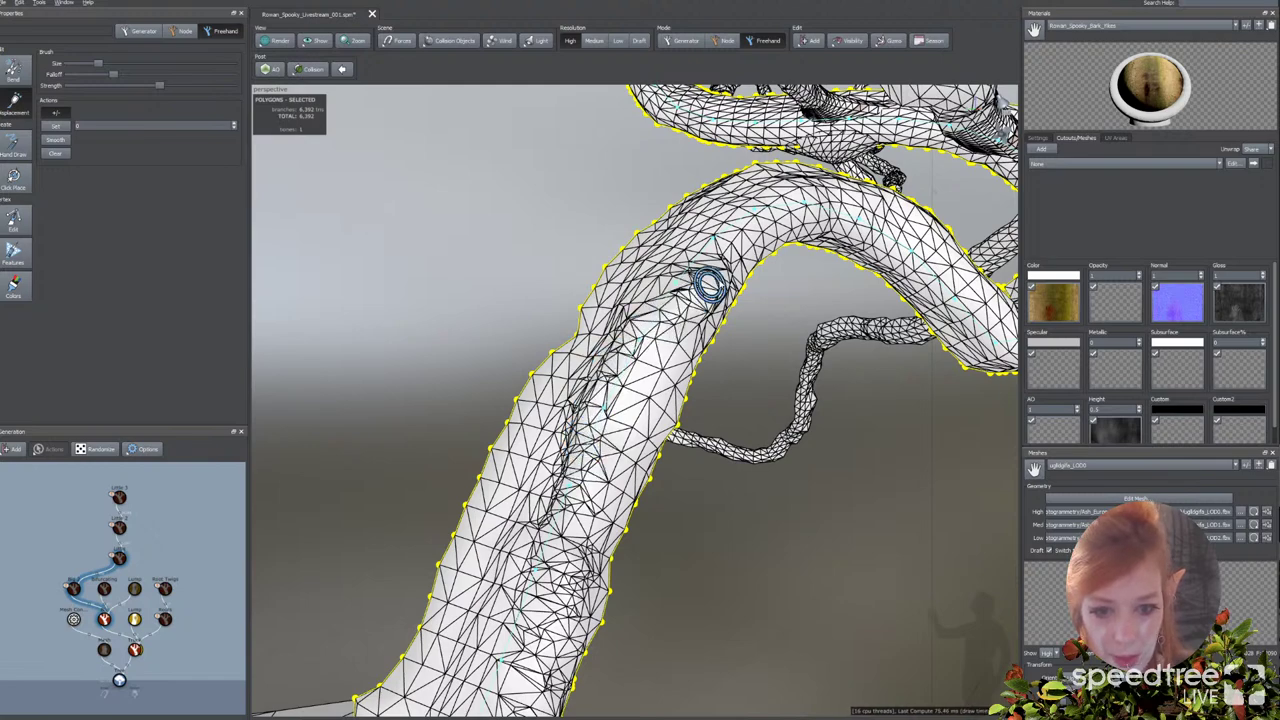
pyautogui.moveTo(709, 285)
pyautogui.mouseDown()
pyautogui.moveTo(609, 352)
pyautogui.moveTo(566, 442)
pyautogui.moveTo(583, 475)
pyautogui.mouseUp()
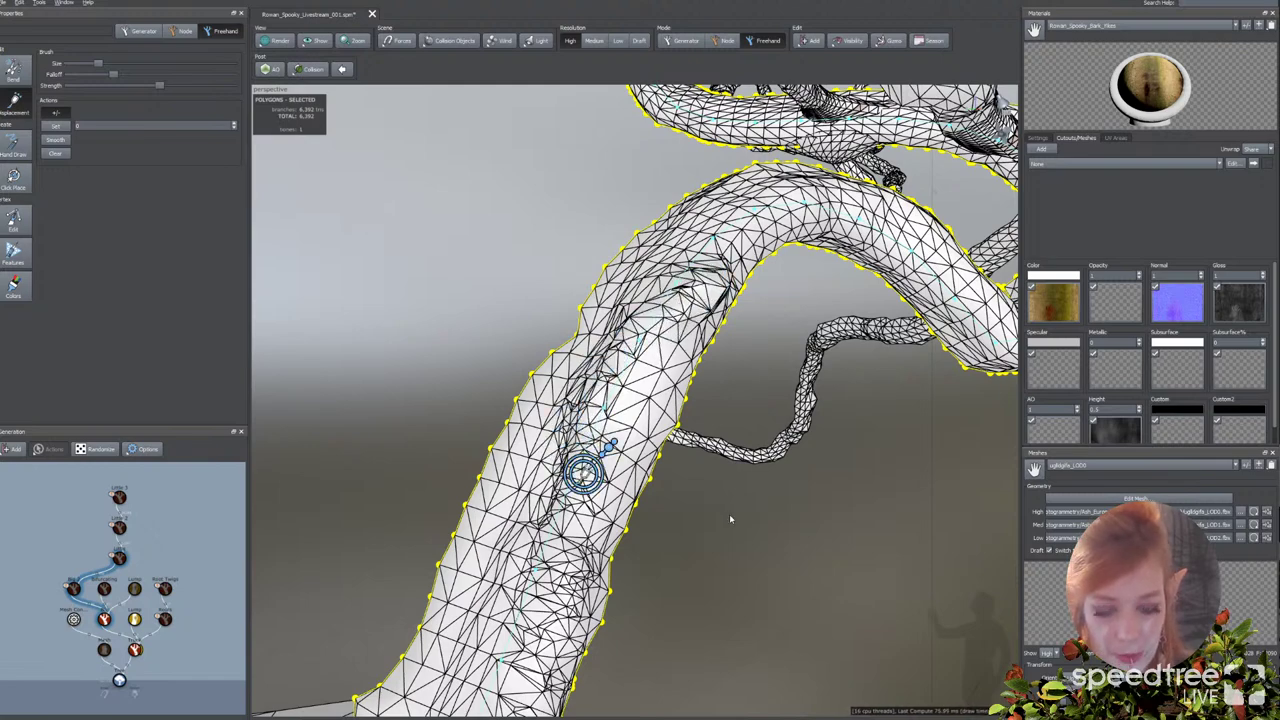
pyautogui.moveTo(729, 515); pyautogui.dragTo(738, 470, button='middle')
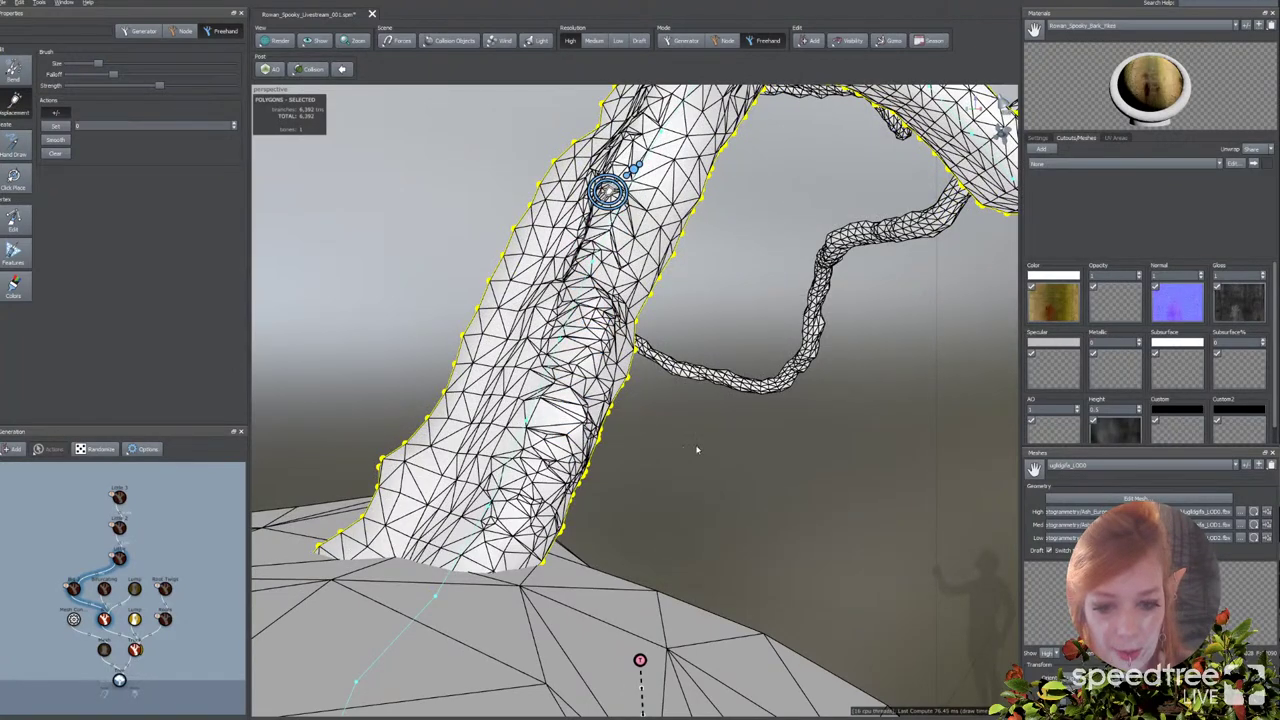
pyautogui.moveTo(606, 189); pyautogui.dragTo(689, 171)
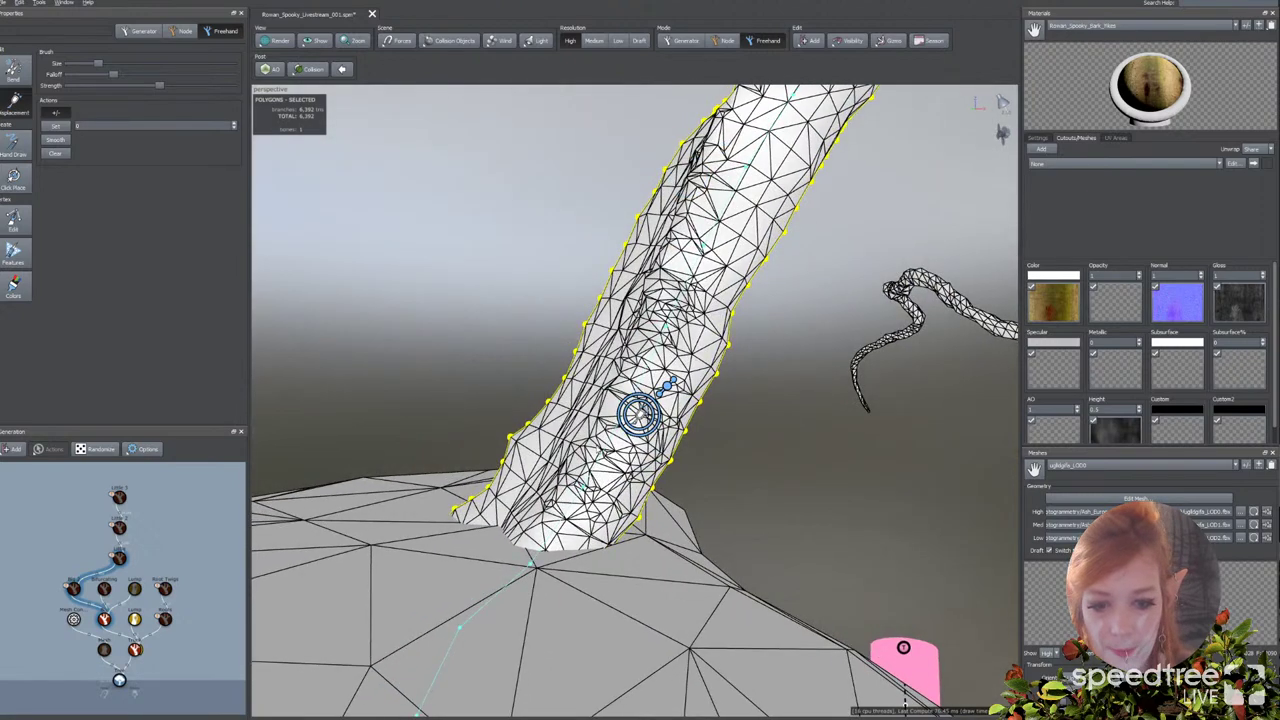
# Step: Switch the view to Standard rendering and smooth the sculpted displacement on the lower trunk
pyautogui.click(289, 43)
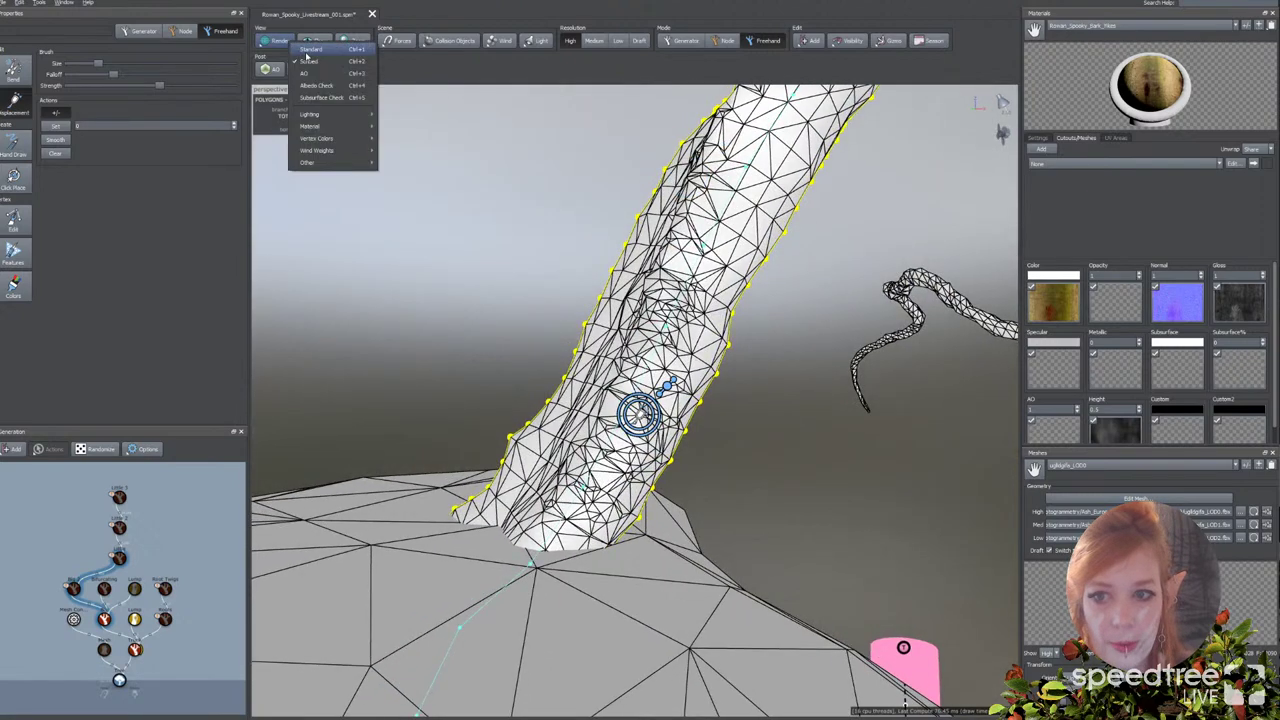
pyautogui.click(309, 56)
pyautogui.moveTo(569, 294)
pyautogui.mouseDown()
pyautogui.moveTo(631, 303)
pyautogui.moveTo(614, 304)
pyautogui.mouseUp()
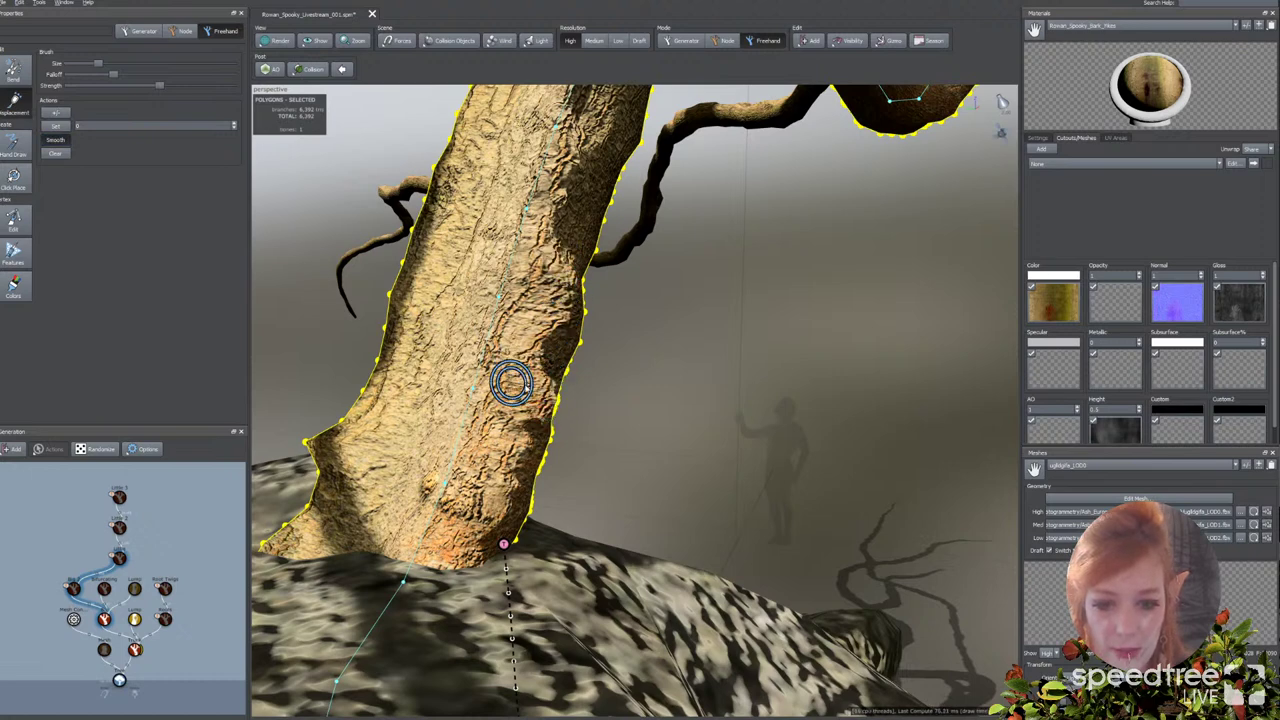
pyautogui.moveTo(587, 152)
pyautogui.keyDown('alt'); pyautogui.mouseDown()
pyautogui.moveTo(603, 163)
pyautogui.moveTo(727, 154)
pyautogui.mouseUp(); pyautogui.keyUp('alt')
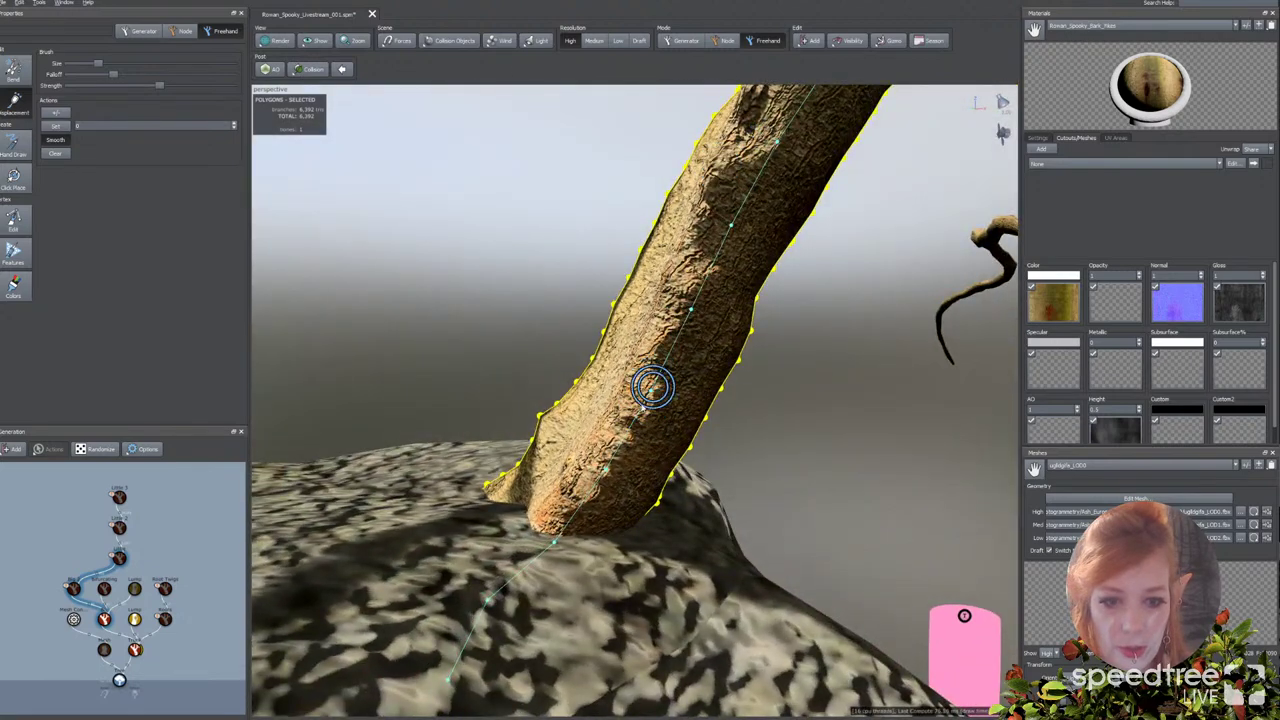
pyautogui.moveTo(651, 380); pyautogui.dragTo(631, 410, button='middle')
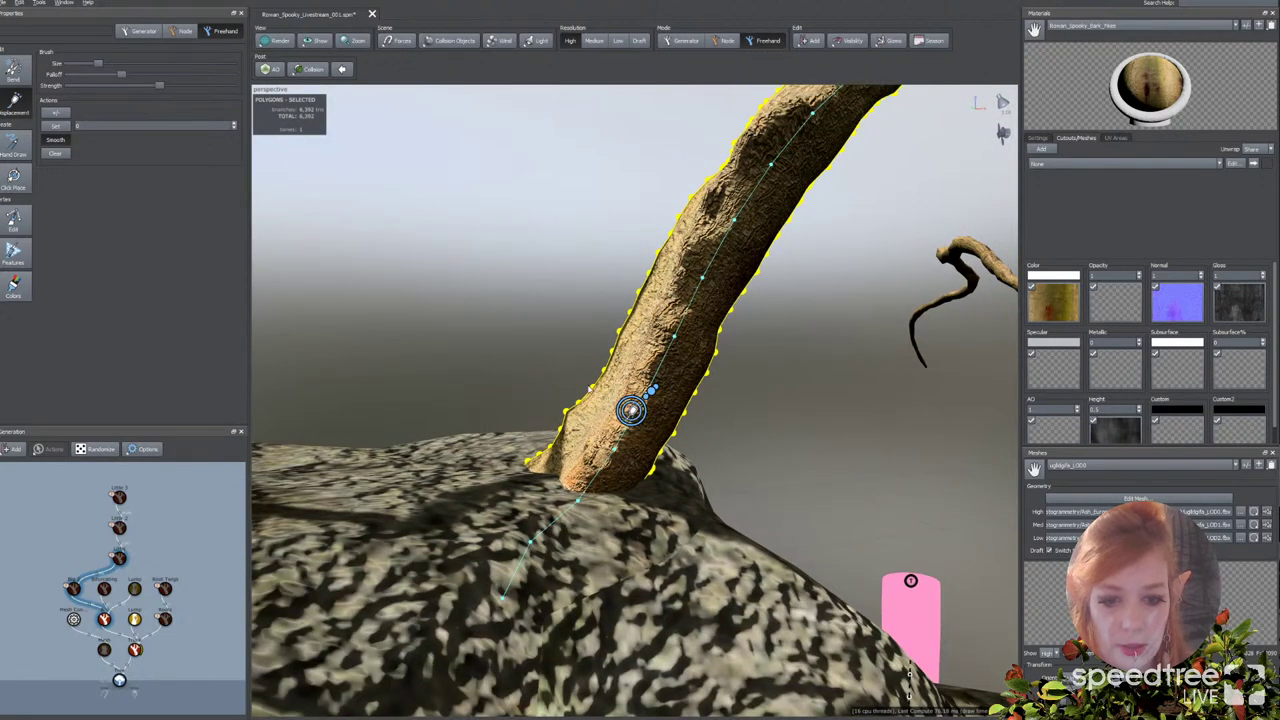
pyautogui.moveTo(538, 363); pyautogui.dragTo(546, 444, button='middle')
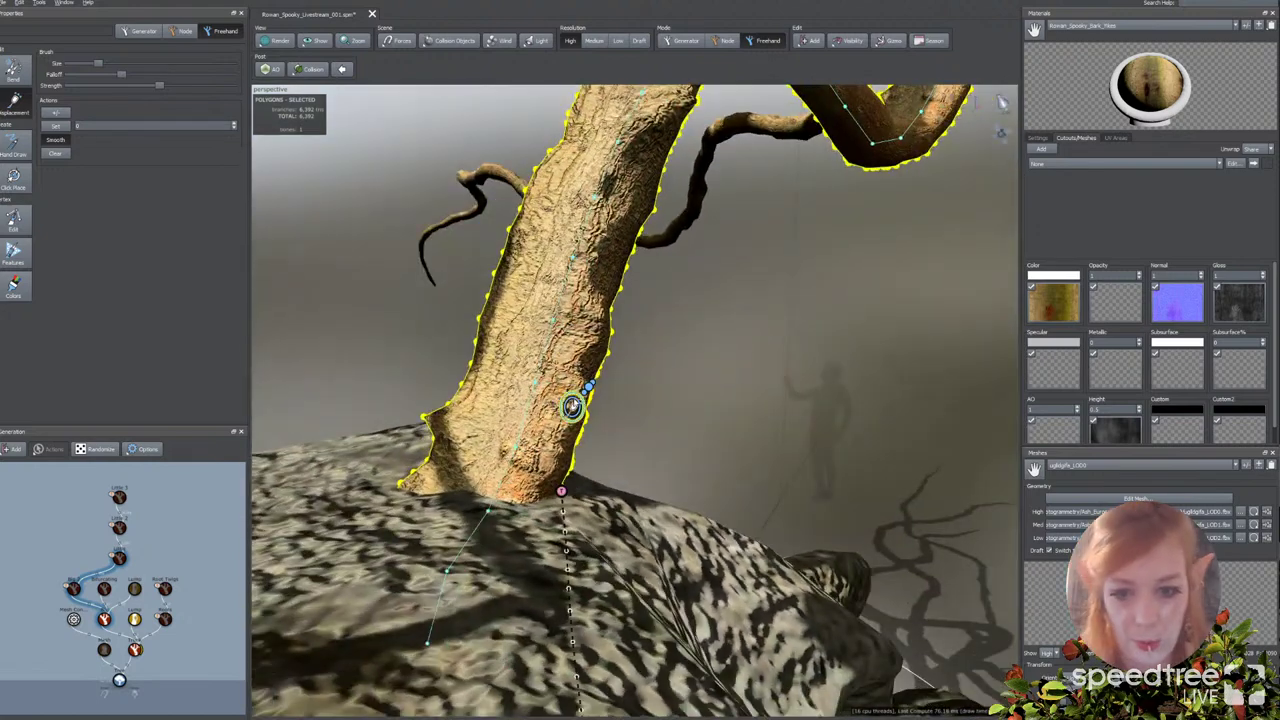
# Step: Enlarge the Features brush and try to paint extra mesh detail over the flared edge of the trunk base
pyautogui.click(14, 254)
pyautogui.click(428, 415)
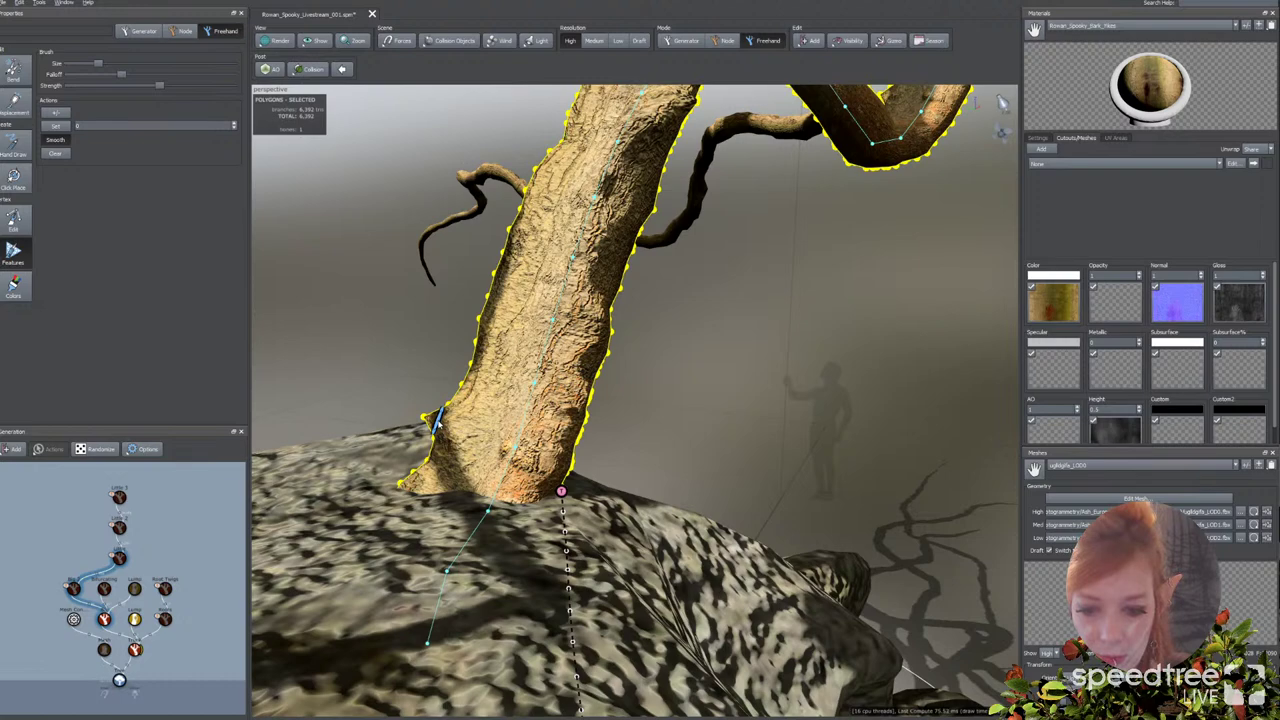
pyautogui.moveTo(433, 418); pyautogui.dragTo(513, 437, button='middle')
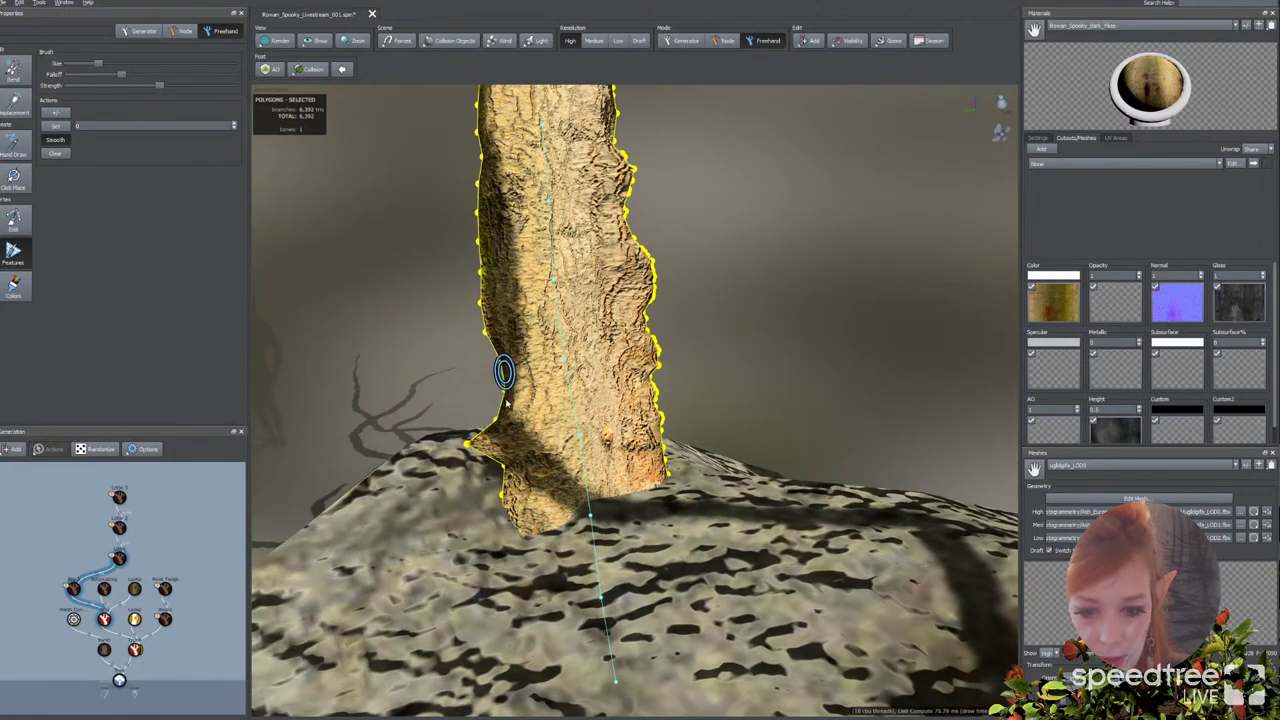
pyautogui.moveTo(507, 401); pyautogui.dragTo(453, 390)
pyautogui.moveTo(107, 69); pyautogui.dragTo(185, 66)
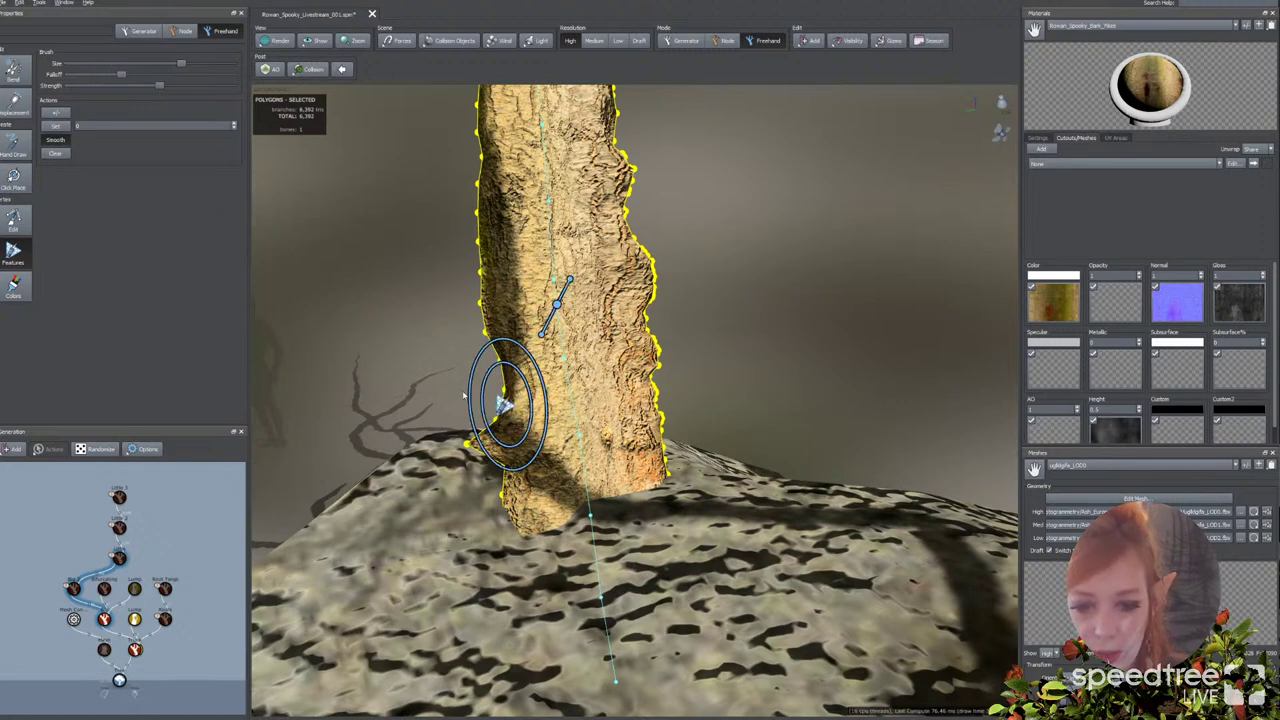
pyautogui.moveTo(463, 396); pyautogui.dragTo(490, 444)
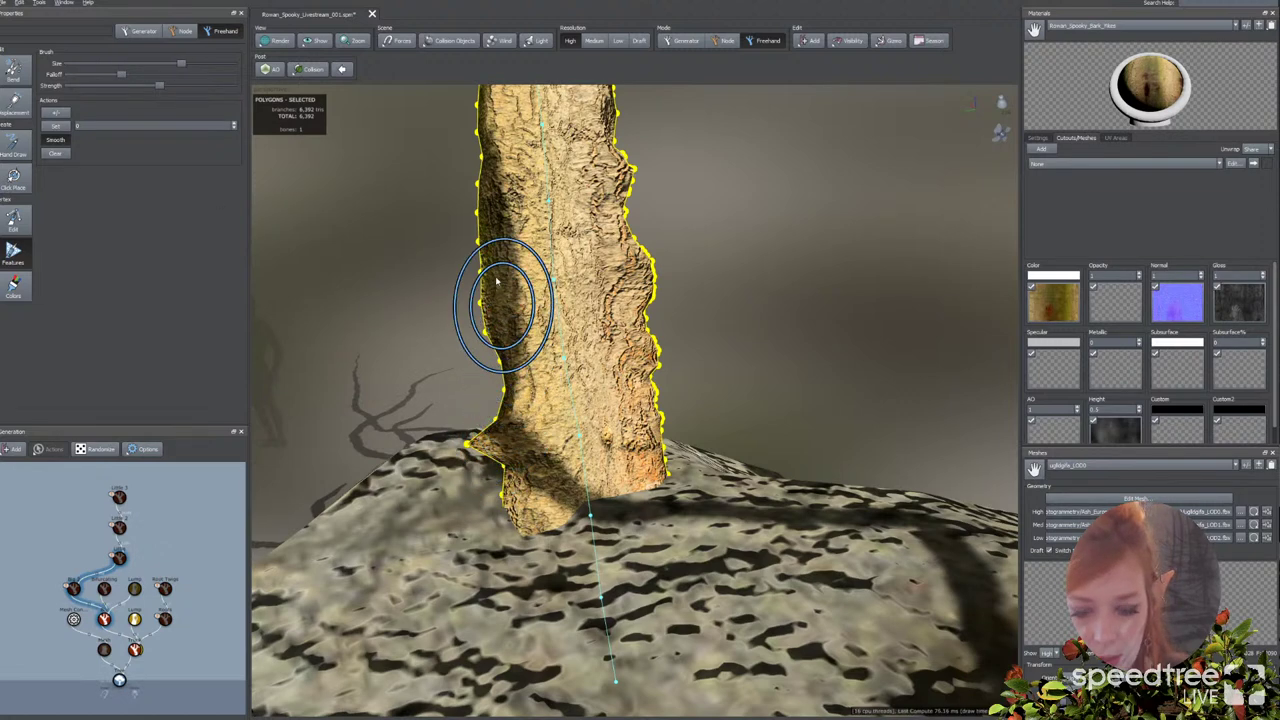
pyautogui.moveTo(528, 456); pyautogui.dragTo(540, 476)
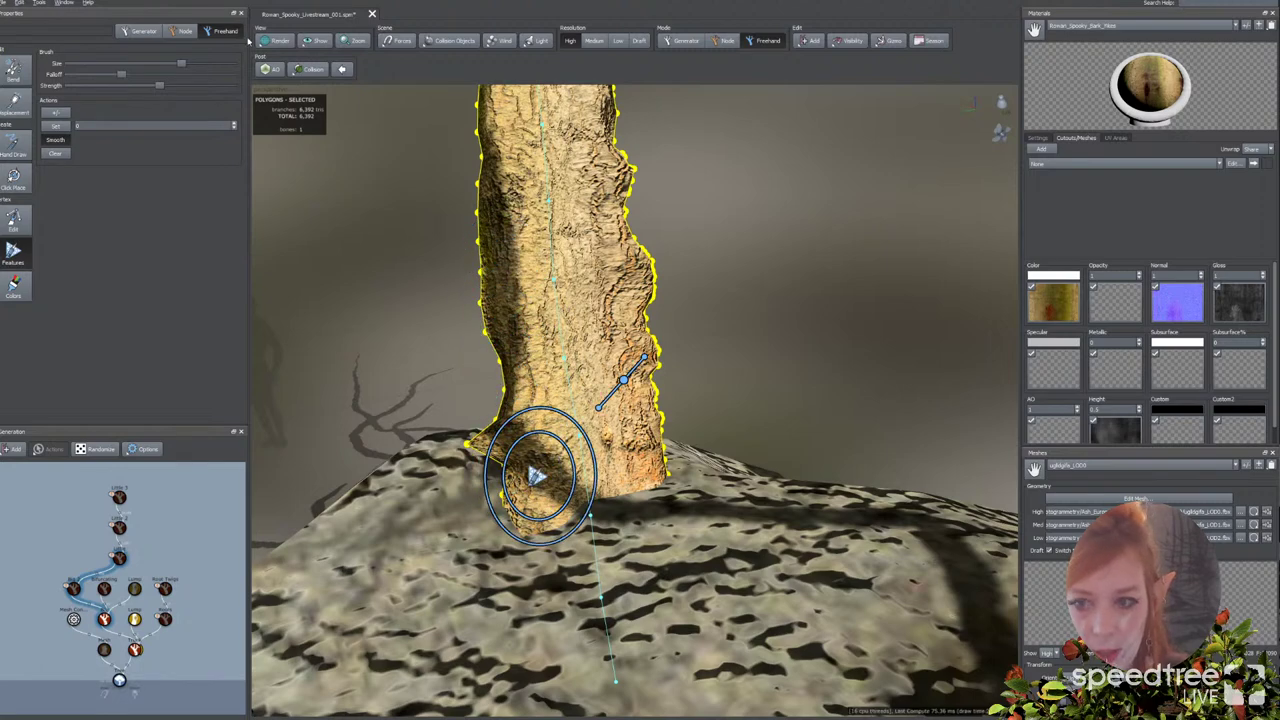
# Step: Display the model as an untextured mesh with polygon edges and examine the mesh density around the trunk base
pyautogui.click(273, 45)
pyautogui.click(290, 76)
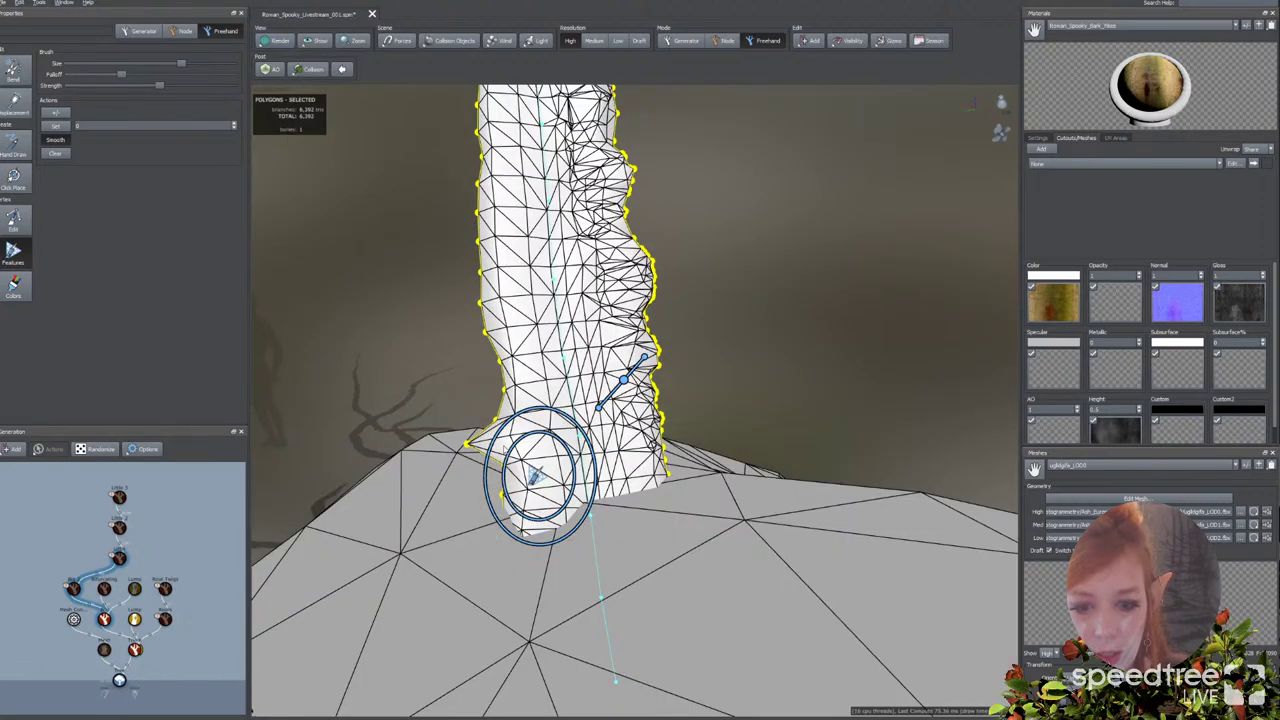
pyautogui.moveTo(508, 450); pyautogui.dragTo(535, 411)
pyautogui.click(16, 253)
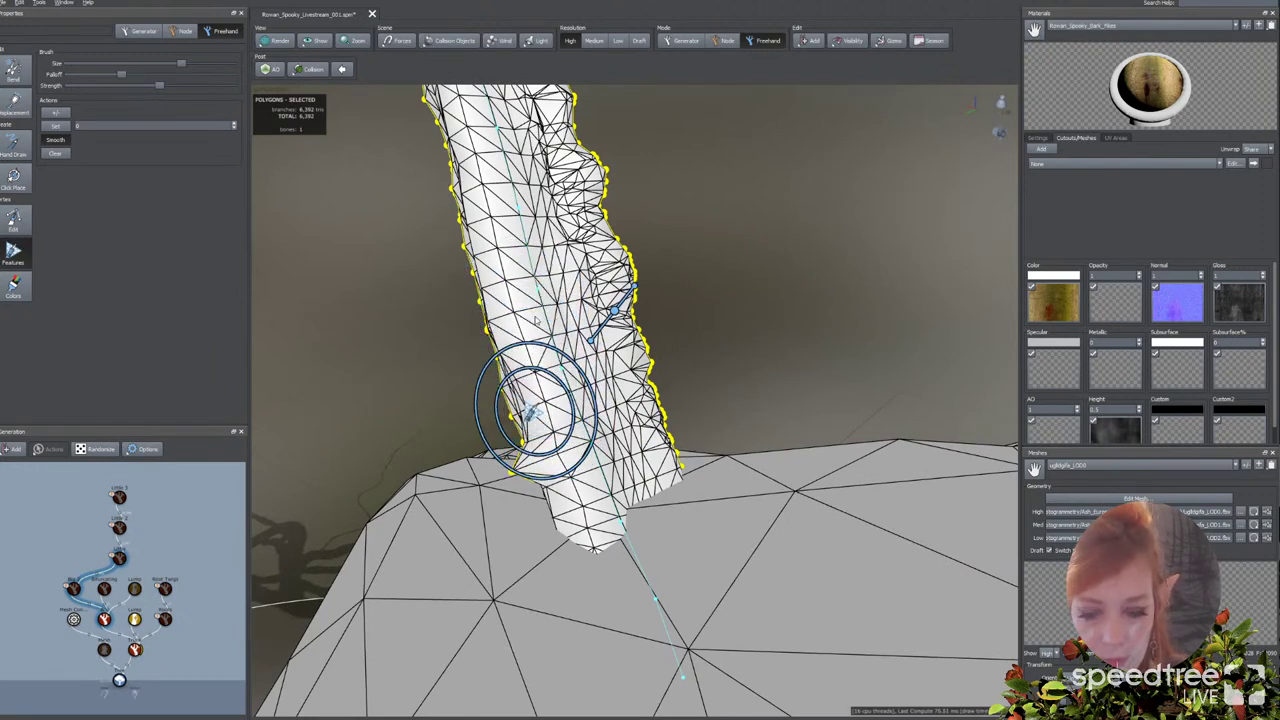
pyautogui.moveTo(528, 412); pyautogui.dragTo(606, 414, button='middle')
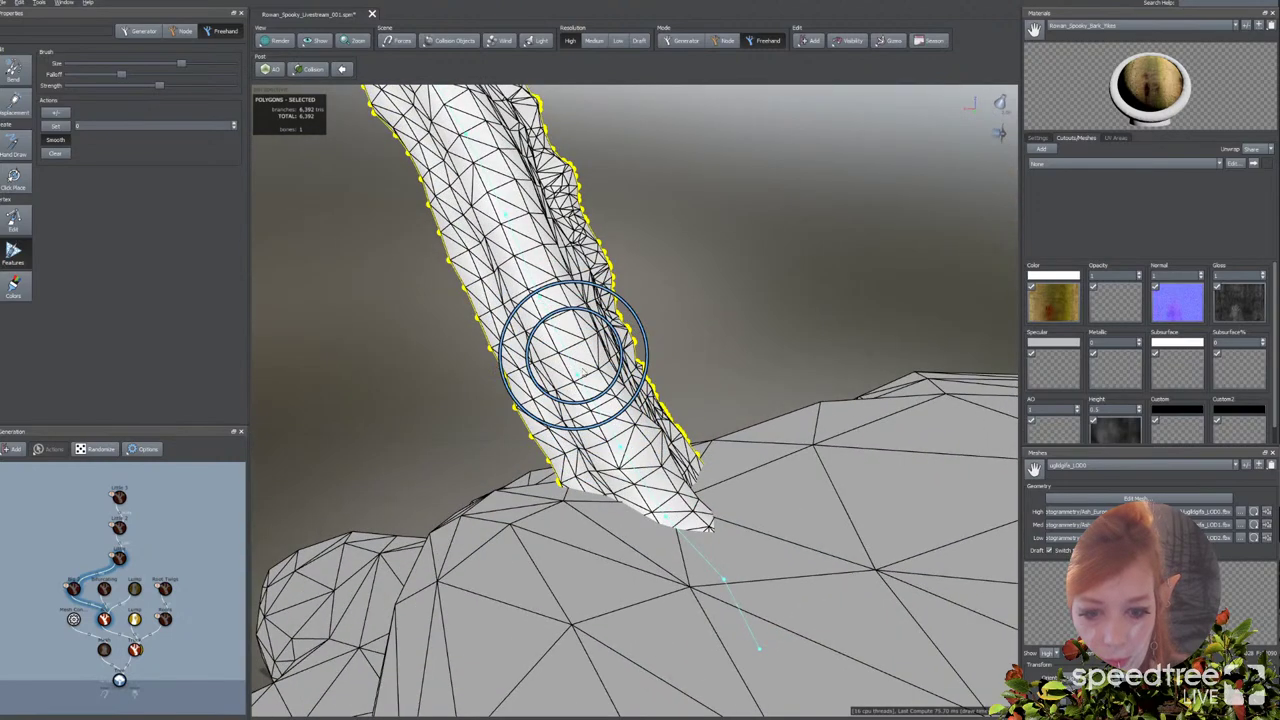
# Step: Set the Features brush action to +/- and paint denser polygons over the unrefined side of the lower trunk
pyautogui.click(540, 338)
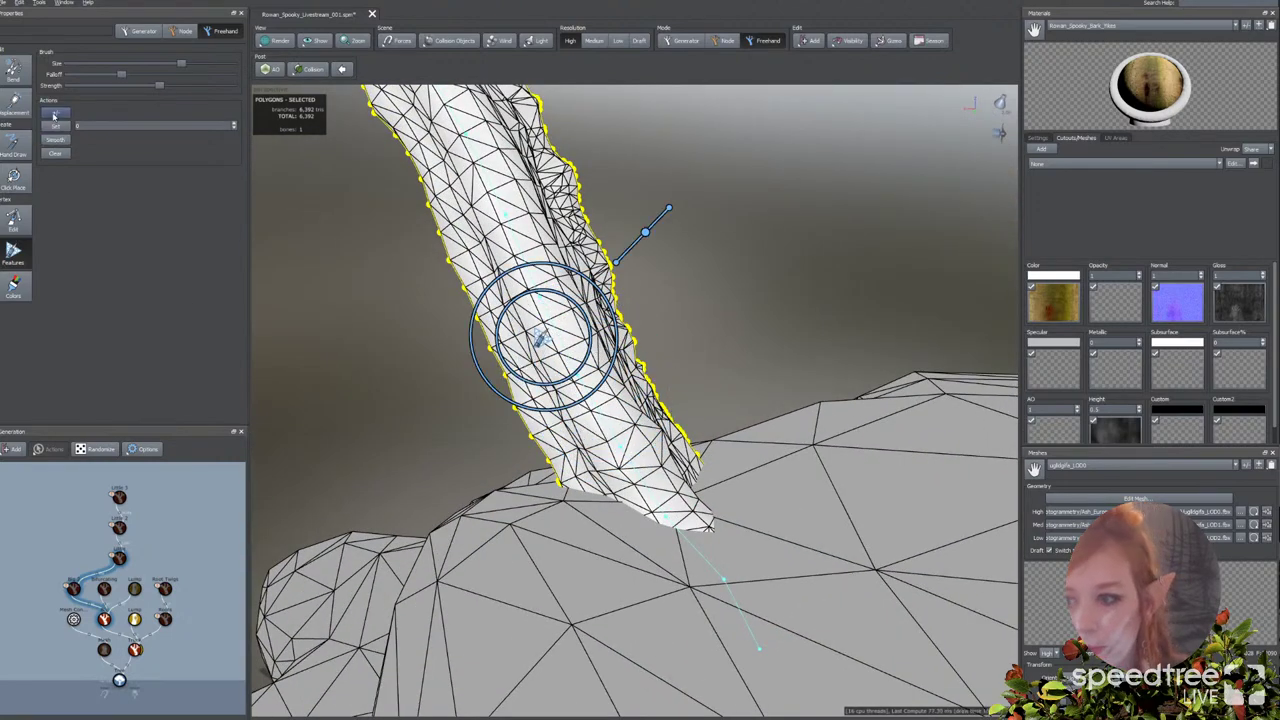
pyautogui.moveTo(540, 338)
pyautogui.mouseDown()
pyautogui.moveTo(571, 366)
pyautogui.moveTo(543, 335)
pyautogui.moveTo(518, 238)
pyautogui.mouseUp()
pyautogui.click(632, 440)
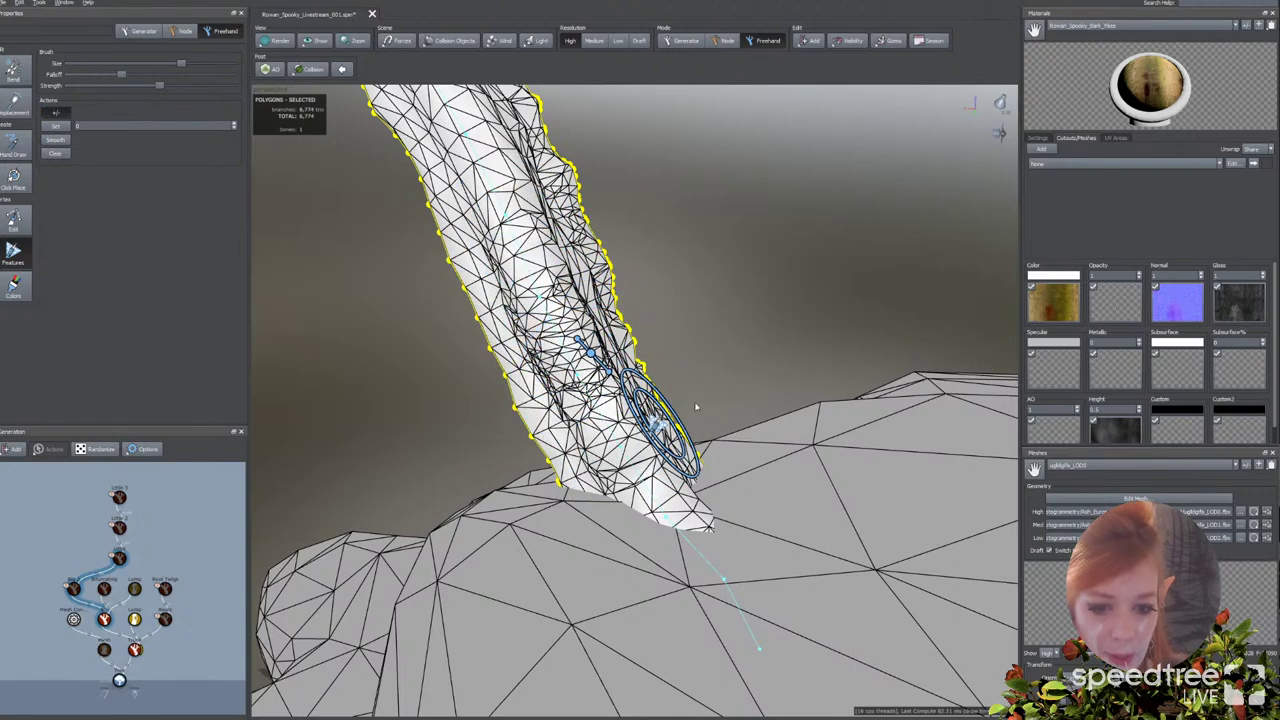
pyautogui.moveTo(695, 403); pyautogui.dragTo(696, 349)
pyautogui.moveTo(560, 443); pyautogui.dragTo(481, 342)
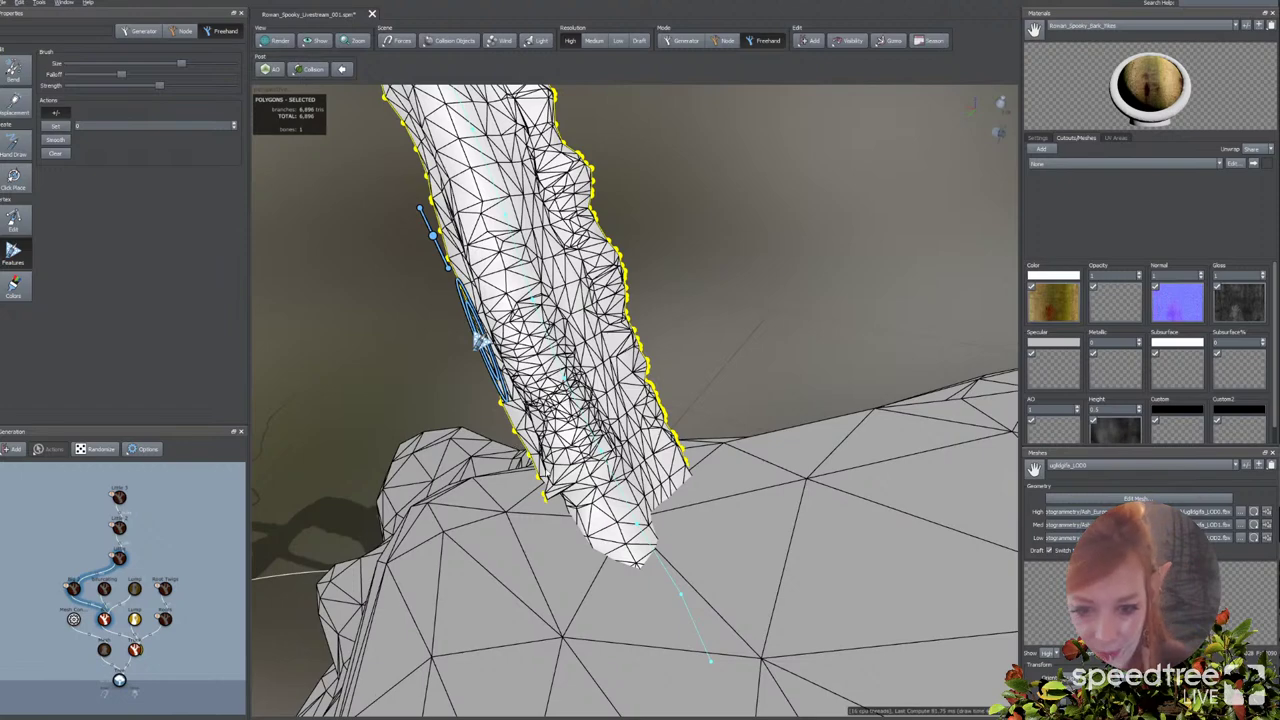
# Step: Sculpt the newly densified area of the lower trunk using the Displacement brush with the +/- action
pyautogui.click(10, 102)
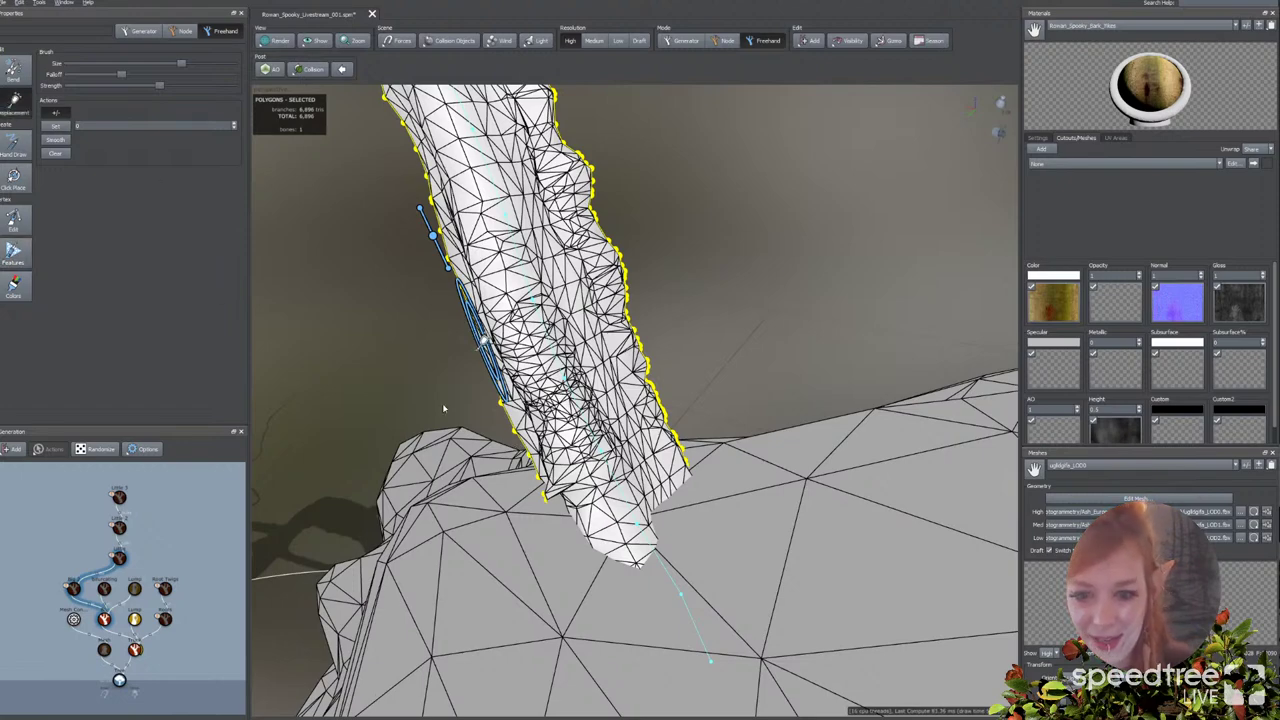
pyautogui.moveTo(484, 341)
pyautogui.mouseDown()
pyautogui.moveTo(598, 369)
pyautogui.moveTo(580, 331)
pyautogui.mouseUp()
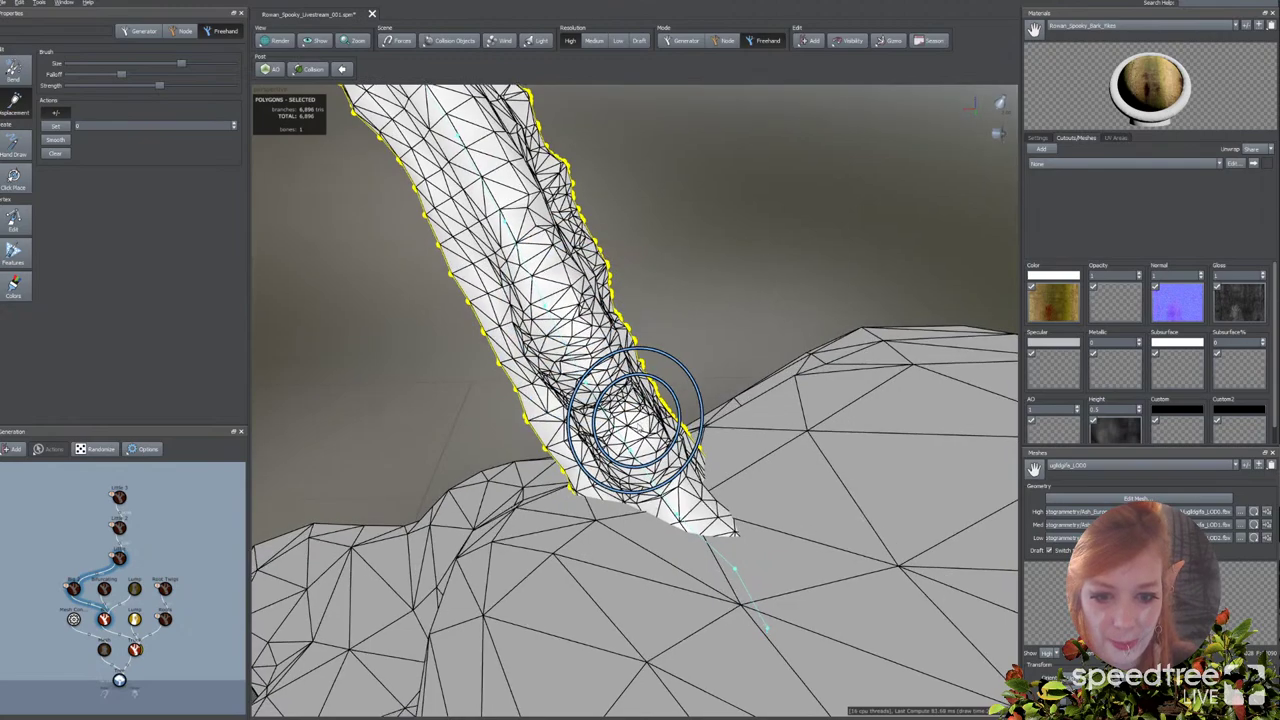
pyautogui.moveTo(643, 400)
pyautogui.mouseDown(button='middle')
pyautogui.moveTo(663, 415)
pyautogui.moveTo(628, 428)
pyautogui.moveTo(628, 414)
pyautogui.mouseUp(button='middle')
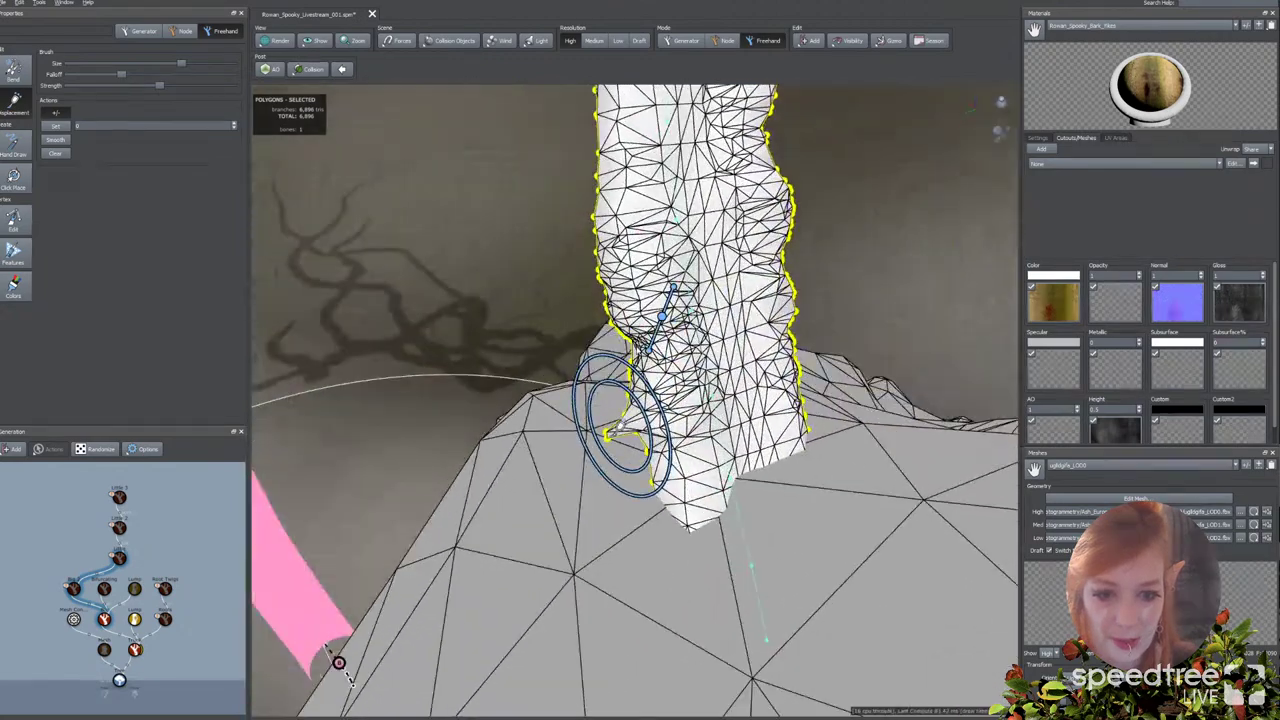
pyautogui.moveTo(648, 376)
pyautogui.mouseDown()
pyautogui.moveTo(649, 359)
pyautogui.moveTo(634, 392)
pyautogui.mouseUp()
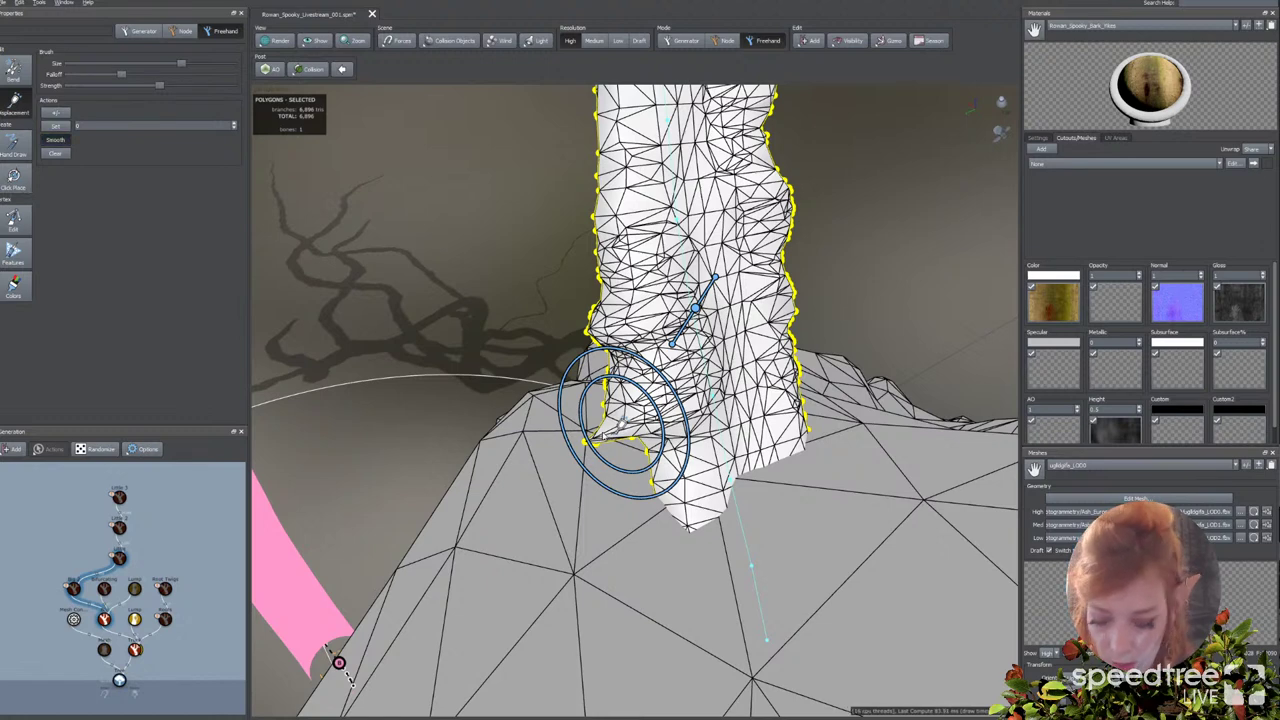
# Step: Smooth the displacement around the protruding edge near the trunk base
pyautogui.moveTo(622, 424); pyautogui.dragTo(612, 437, button='middle')
pyautogui.moveTo(612, 434)
pyautogui.mouseDown()
pyautogui.moveTo(615, 411)
pyautogui.moveTo(596, 445)
pyautogui.moveTo(588, 328)
pyautogui.moveTo(610, 338)
pyautogui.mouseUp()
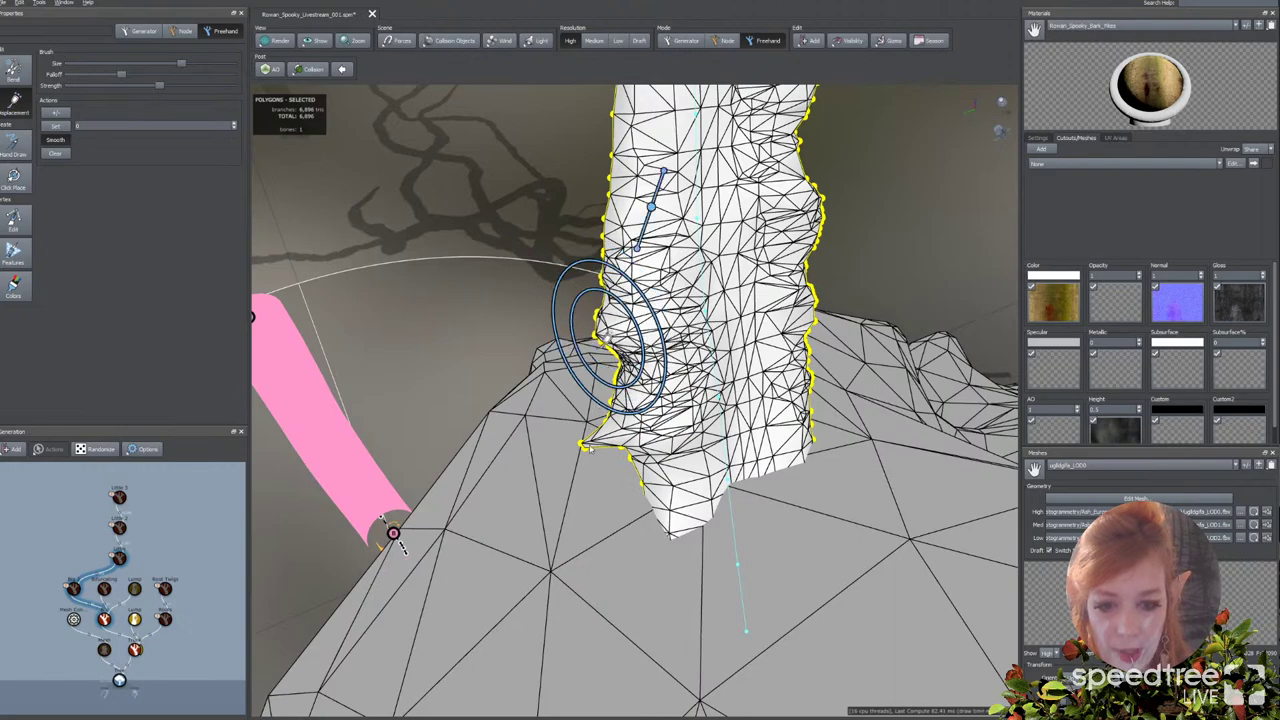
pyautogui.moveTo(608, 338)
pyautogui.mouseDown(button='middle')
pyautogui.moveTo(598, 345)
pyautogui.moveTo(634, 277)
pyautogui.moveTo(594, 294)
pyautogui.moveTo(606, 312)
pyautogui.moveTo(522, 362)
pyautogui.mouseUp(button='middle')
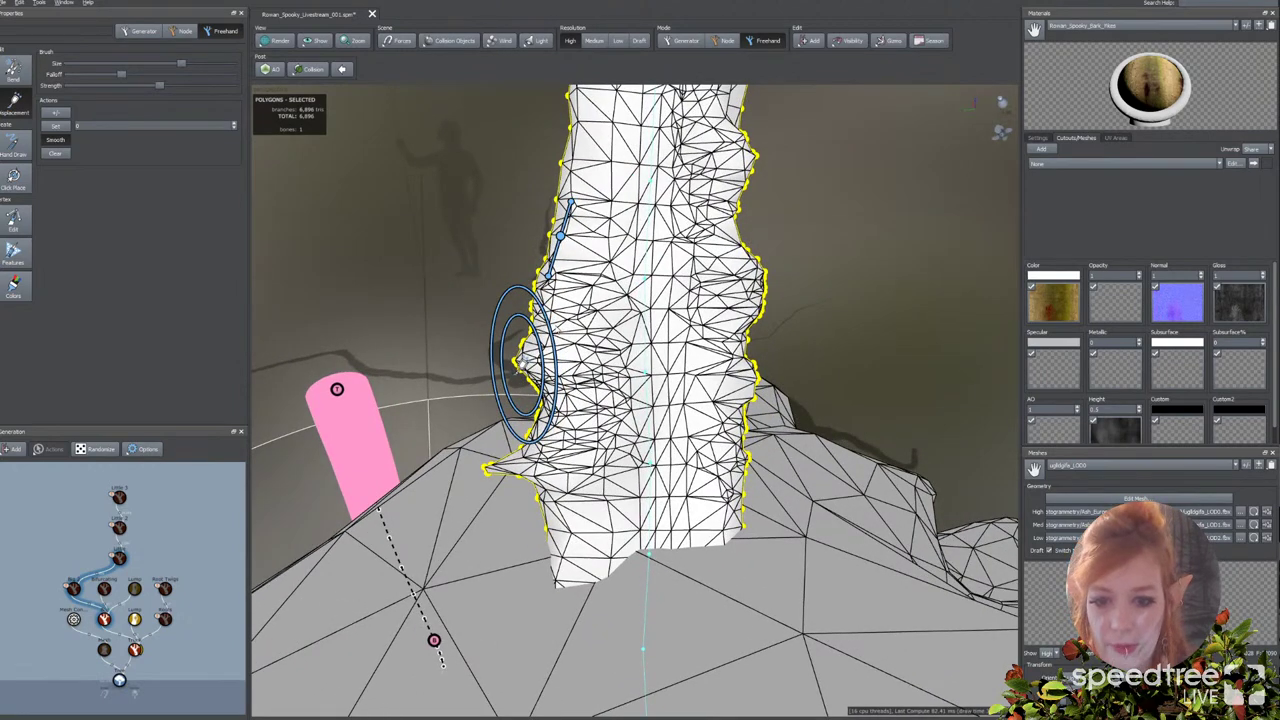
# Step: Return the view to Standard rendering and examine the sculpted trunk along its upper bends
pyautogui.moveTo(520, 358)
pyautogui.mouseDown(button='middle')
pyautogui.moveTo(514, 371)
pyautogui.moveTo(614, 371)
pyautogui.moveTo(614, 357)
pyautogui.moveTo(560, 335)
pyautogui.moveTo(580, 371)
pyautogui.moveTo(786, 543)
pyautogui.moveTo(829, 451)
pyautogui.moveTo(958, 635)
pyautogui.mouseUp(button='middle')
pyautogui.click(281, 42)
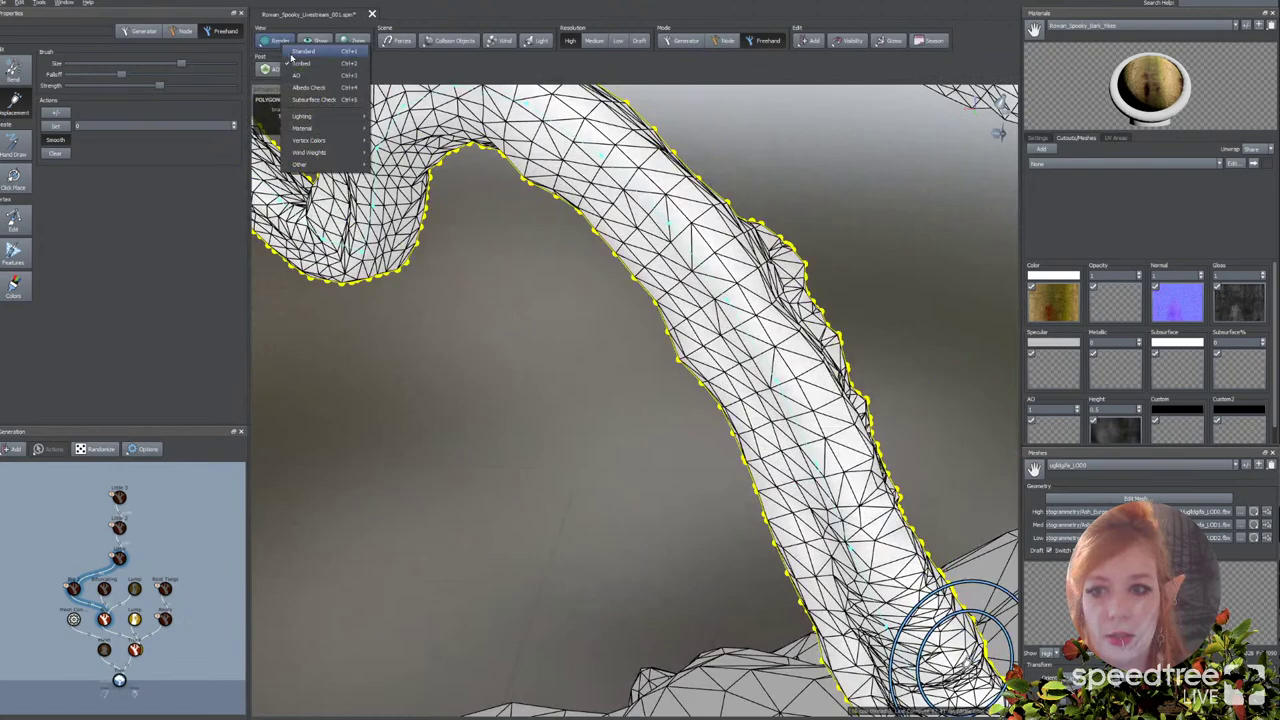
pyautogui.click(302, 62)
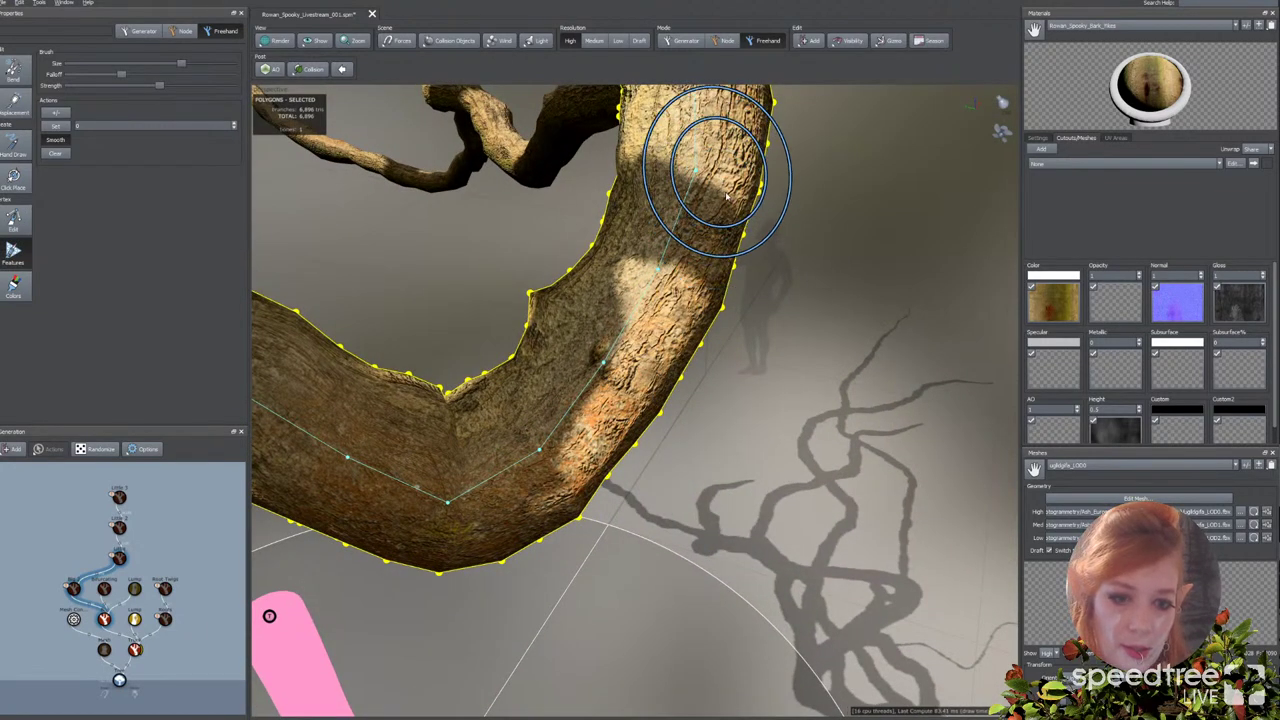
# Step: Paint denser polygons over the trunk's upper bend using the Features brush with the +/- action, and switch to the Displacement brush
pyautogui.click(697, 216)
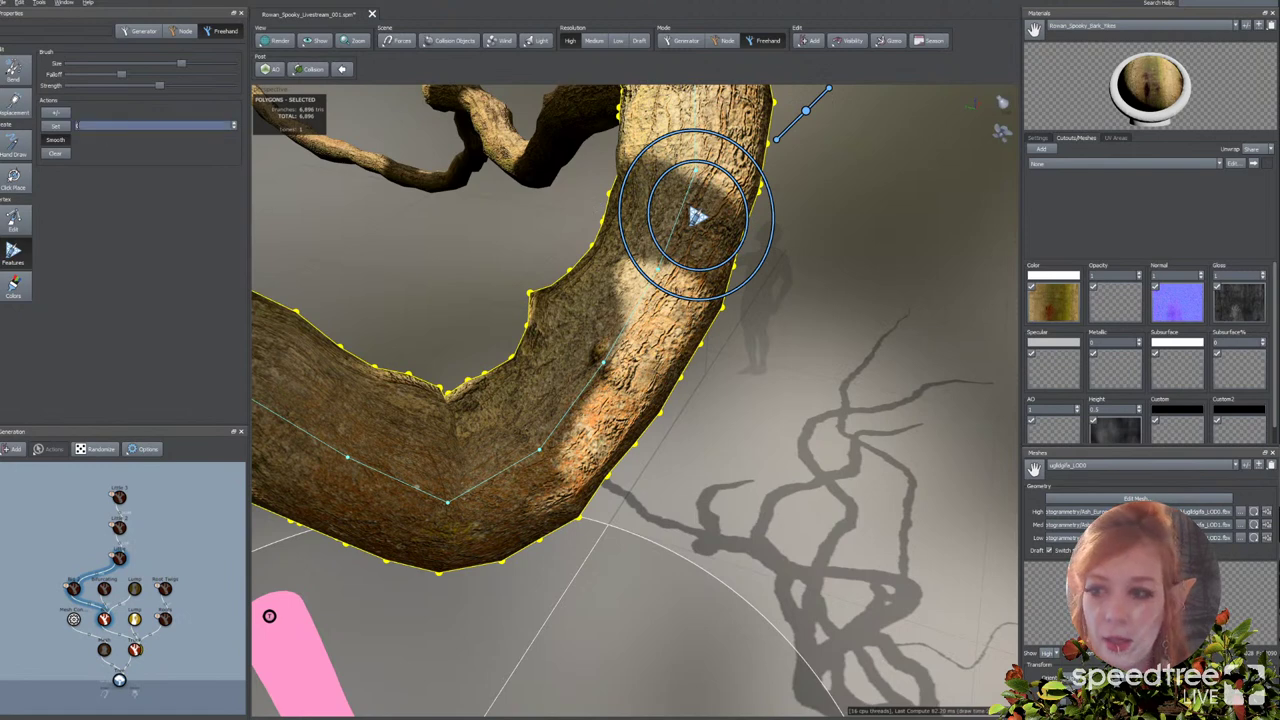
pyautogui.click(64, 115)
pyautogui.moveTo(672, 225)
pyautogui.mouseDown()
pyautogui.moveTo(708, 213)
pyautogui.moveTo(743, 162)
pyautogui.moveTo(663, 280)
pyautogui.moveTo(608, 274)
pyautogui.mouseUp()
pyautogui.click(24, 117)
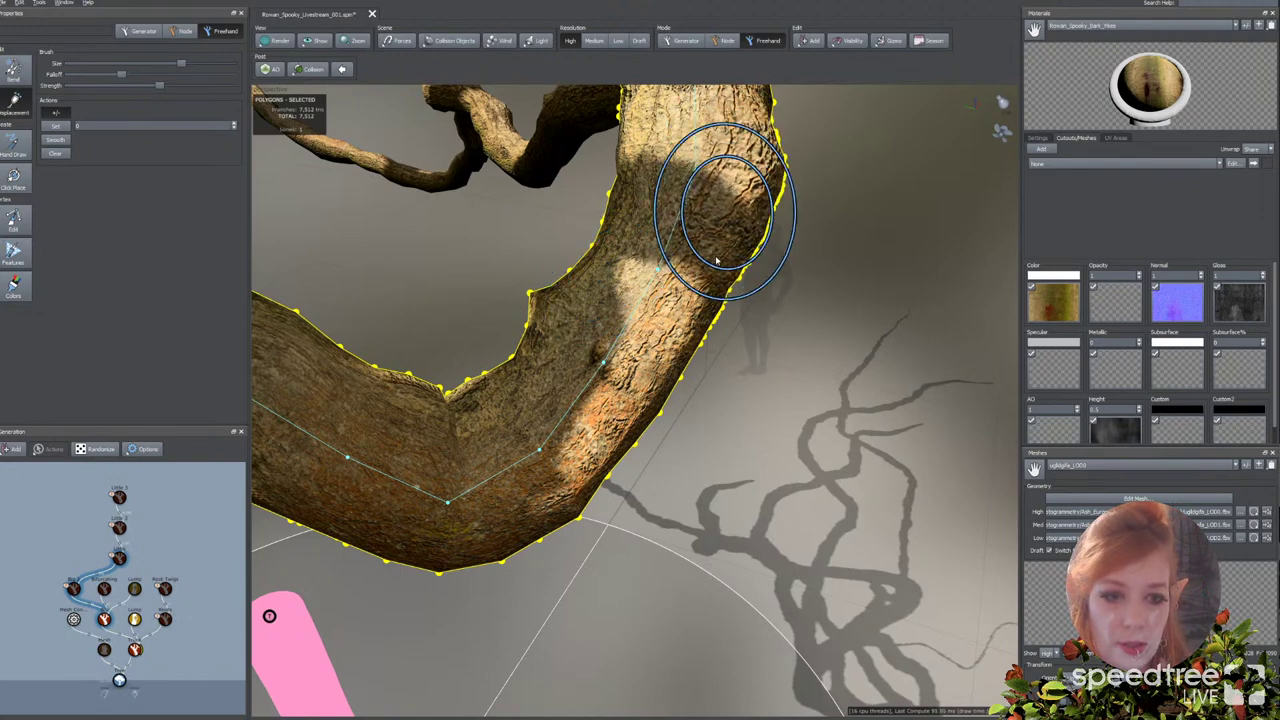
# Step: Clear the trunk selection and set the window layout to One
pyautogui.press('space')
pyautogui.scroll(-5, 696, 282)
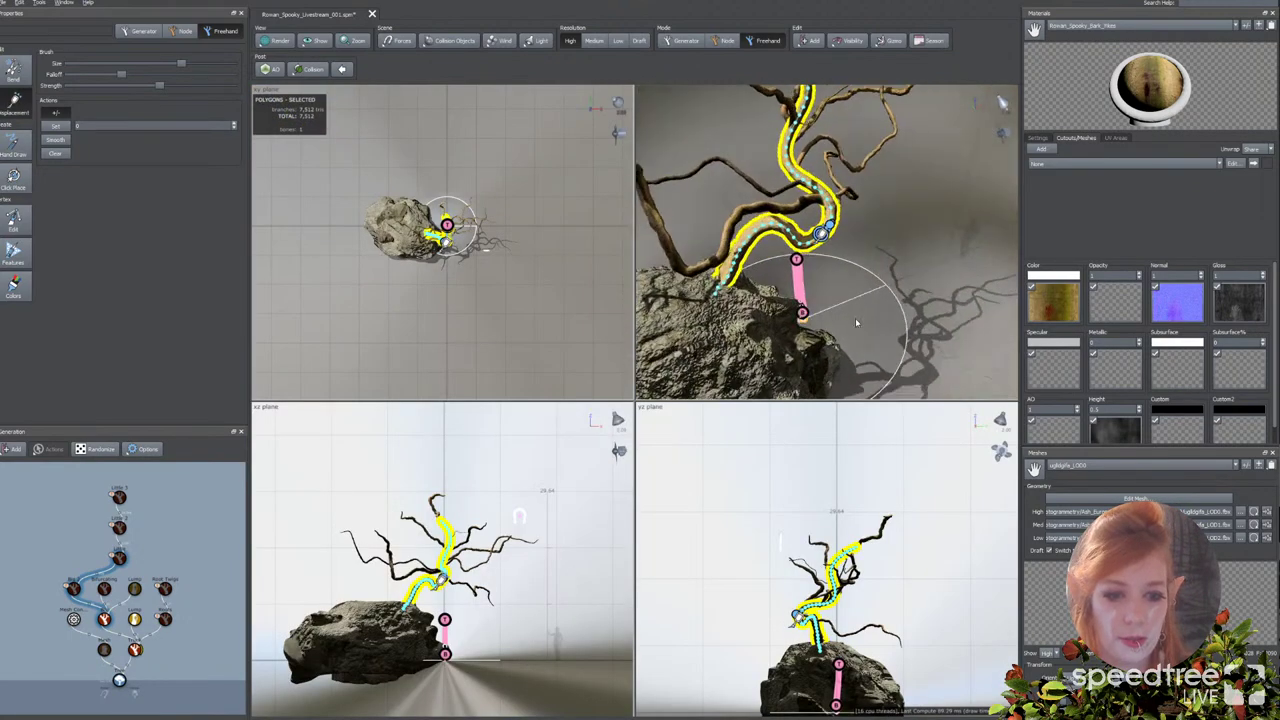
pyautogui.click(430, 330)
pyautogui.rightClick(584, 381)
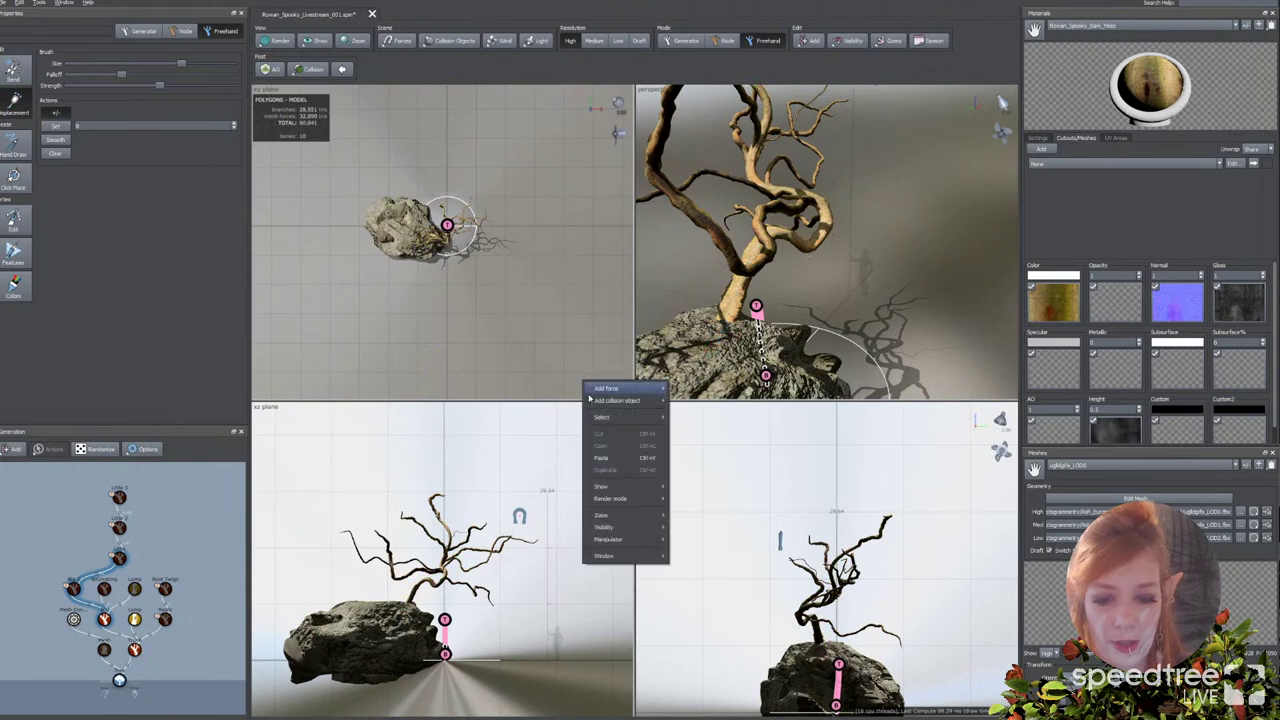
pyautogui.moveTo(602, 515)
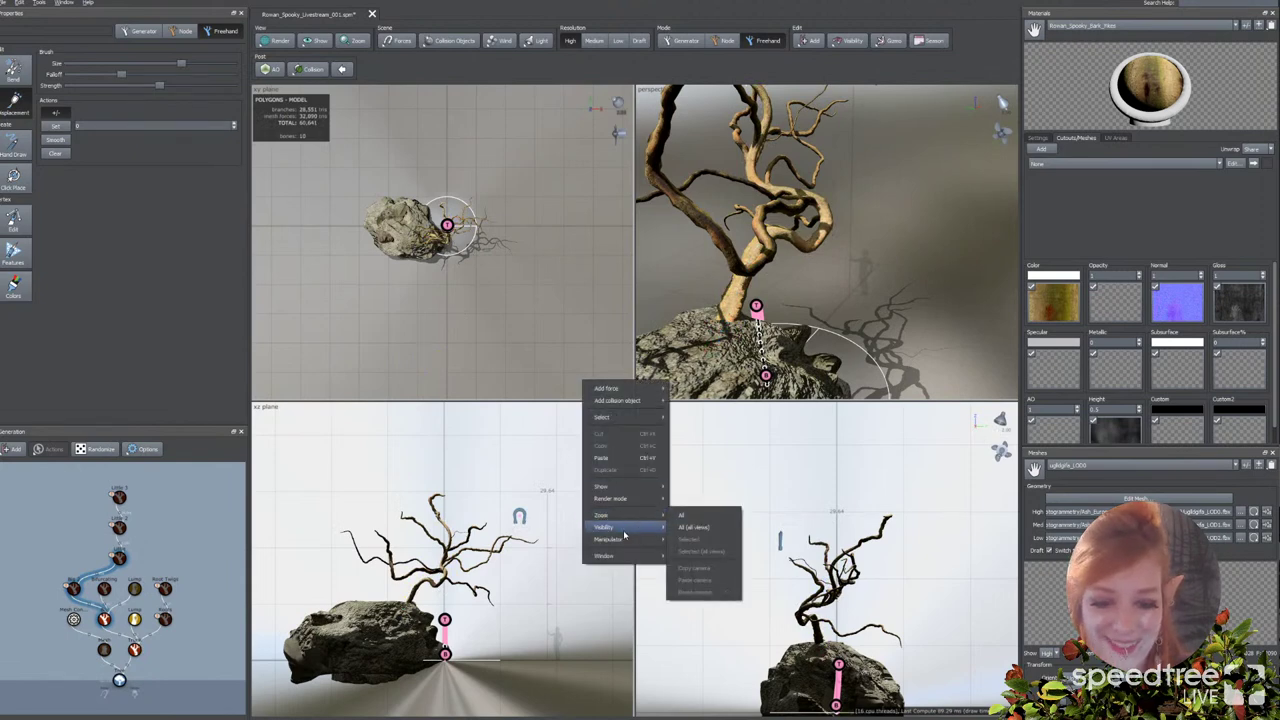
pyautogui.moveTo(604, 555)
pyautogui.moveTo(680, 557)
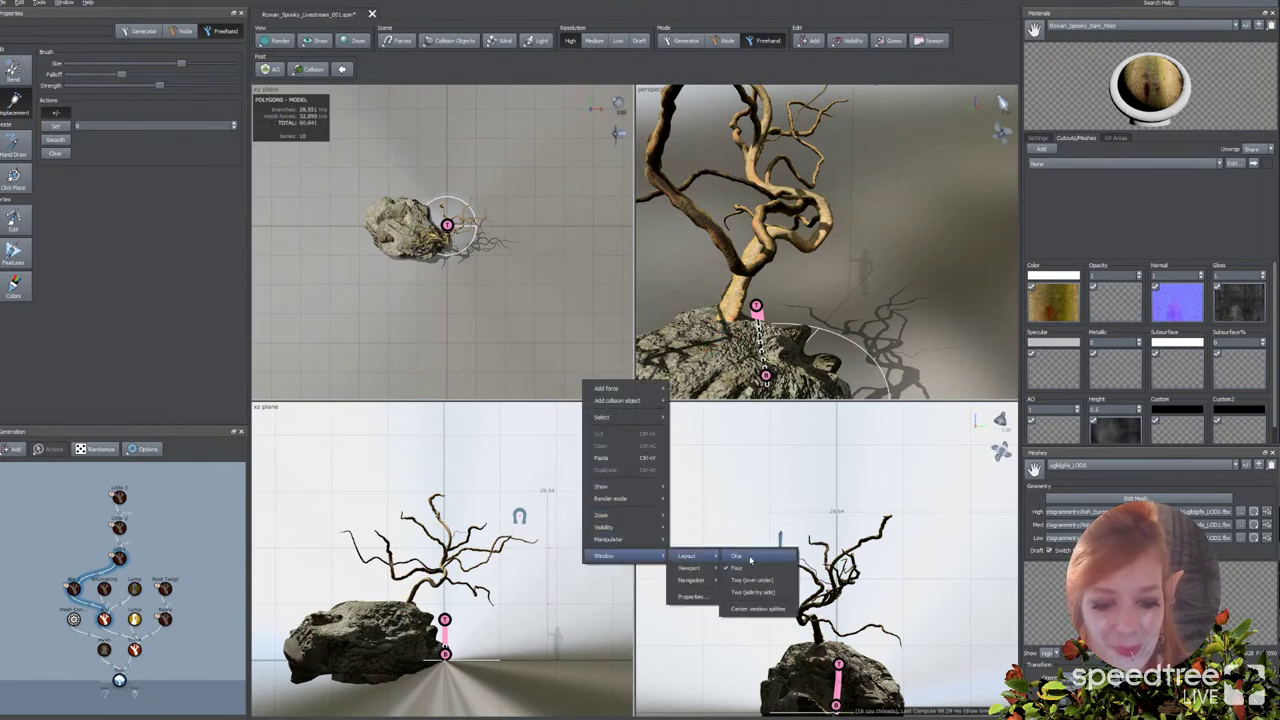
pyautogui.click(737, 556)
# Step: Change the single viewport from the XY Plane to Perspective and frame the whole tree and rock
pyautogui.rightClick(657, 462)
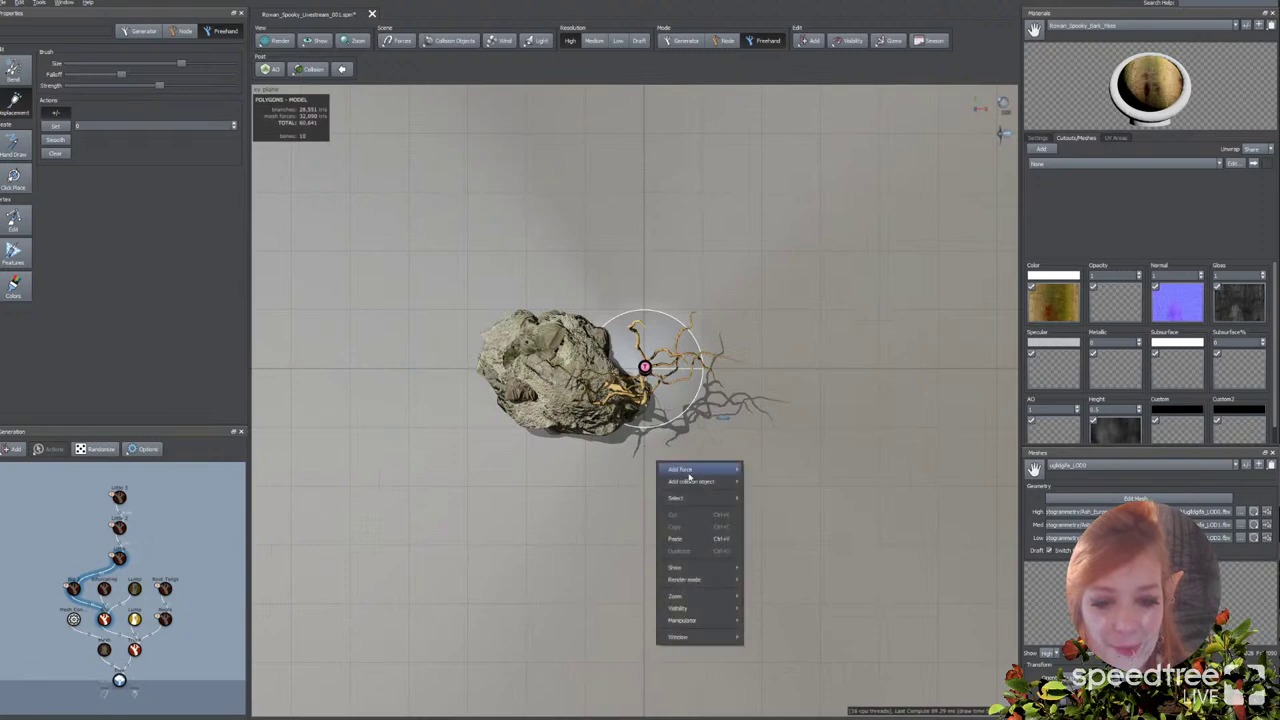
pyautogui.moveTo(710, 637)
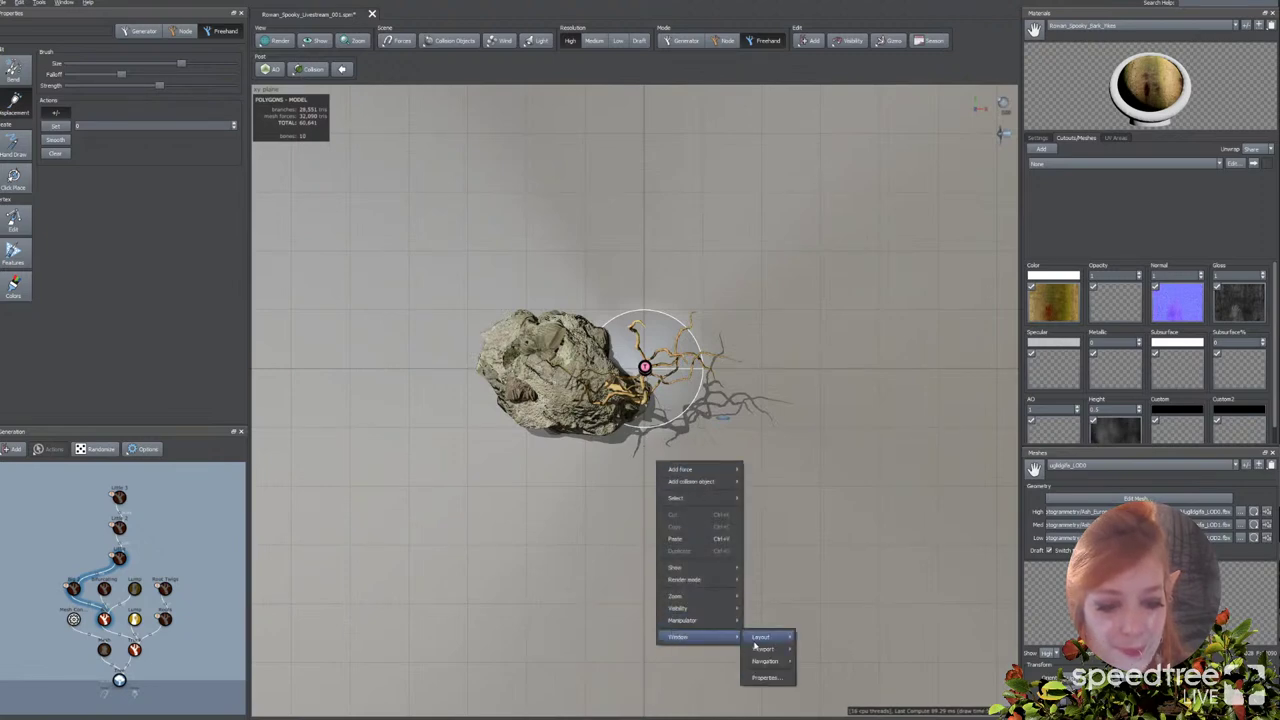
pyautogui.moveTo(780, 649)
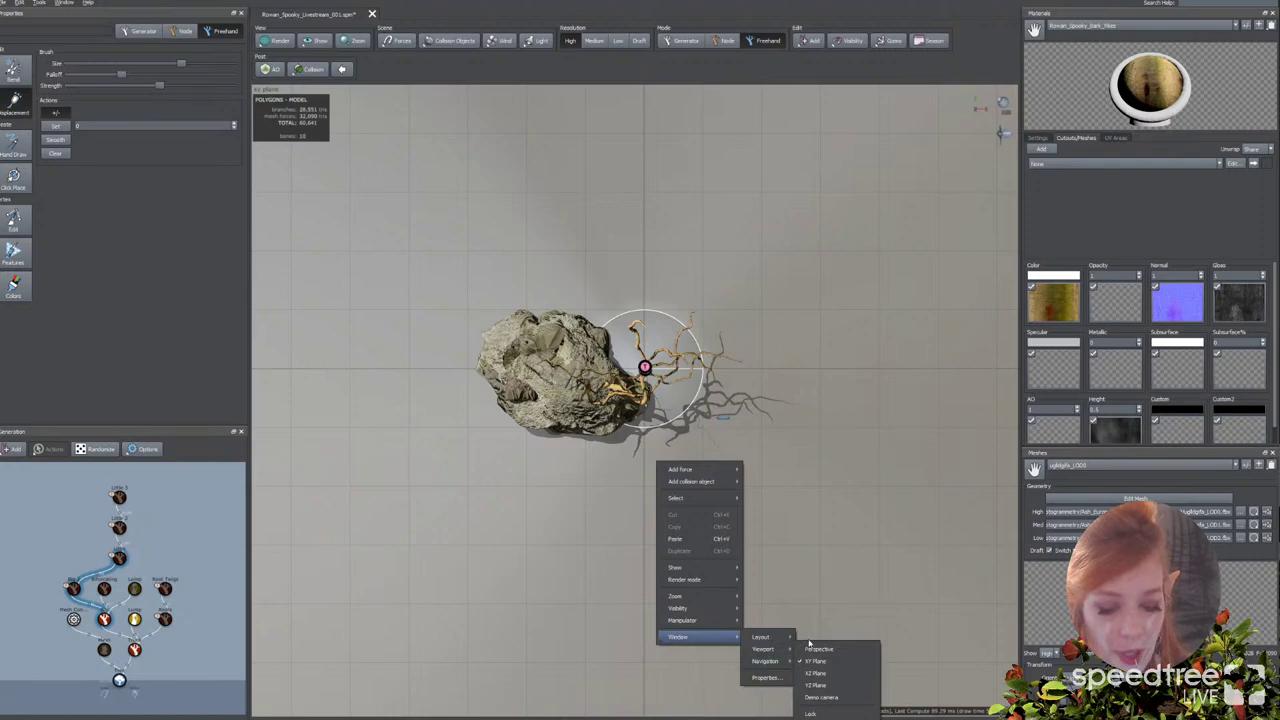
pyautogui.click(818, 649)
pyautogui.moveTo(648, 480); pyautogui.dragTo(675, 518)
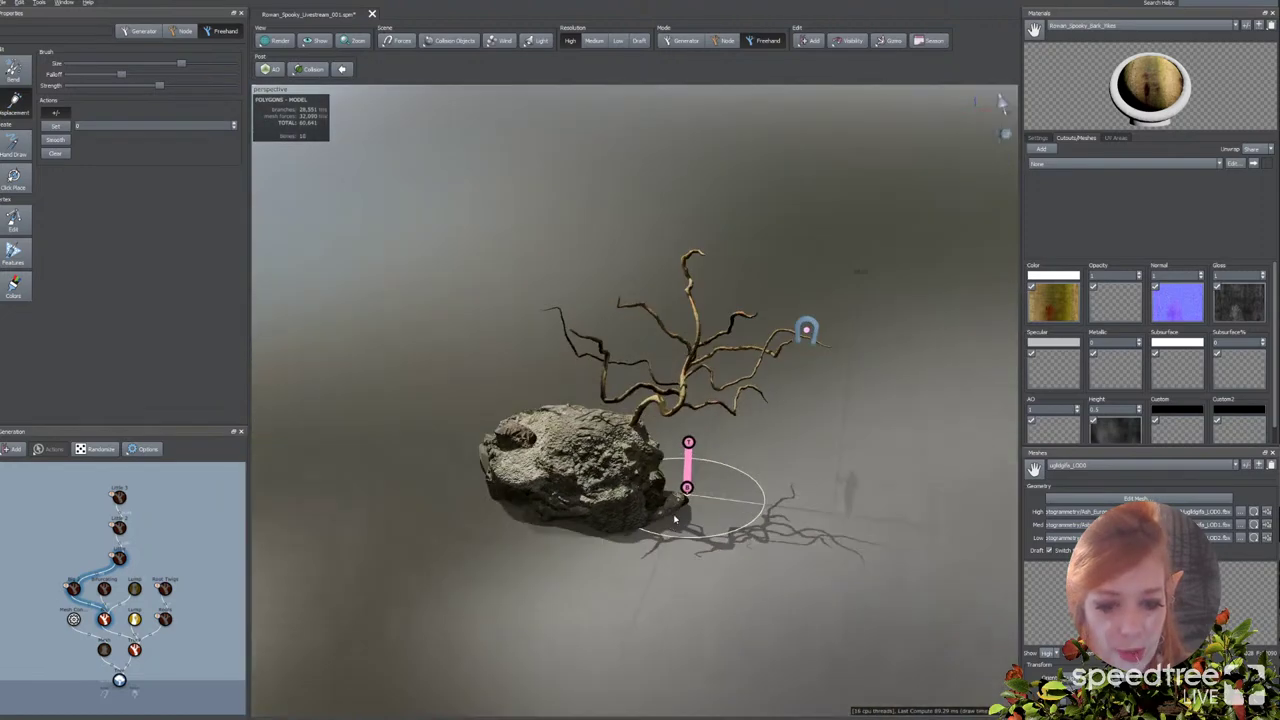
pyautogui.moveTo(675, 518); pyautogui.dragTo(677, 705, button='right')
pyautogui.moveTo(720, 580); pyautogui.dragTo(663, 577)
pyautogui.press('z')
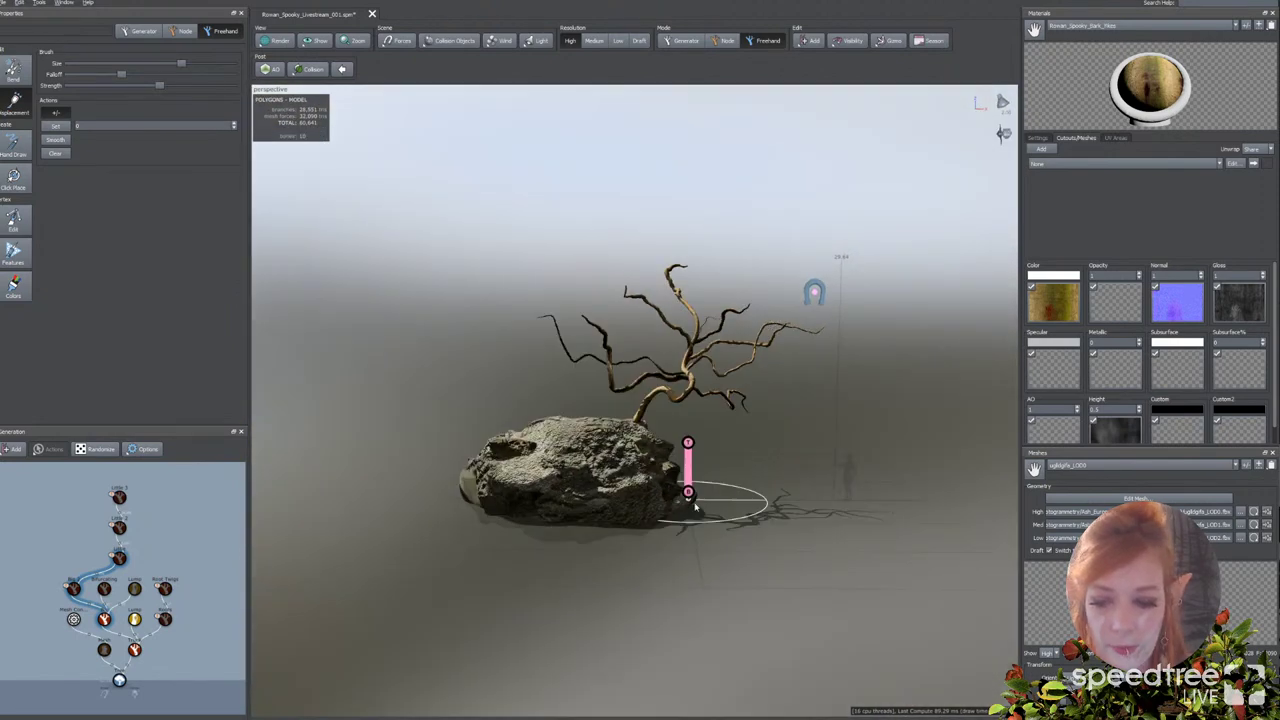
# Step: Select the Mesh Converter generator and examine the trunk's curves and the lower branches from several angles
pyautogui.click(73, 619)
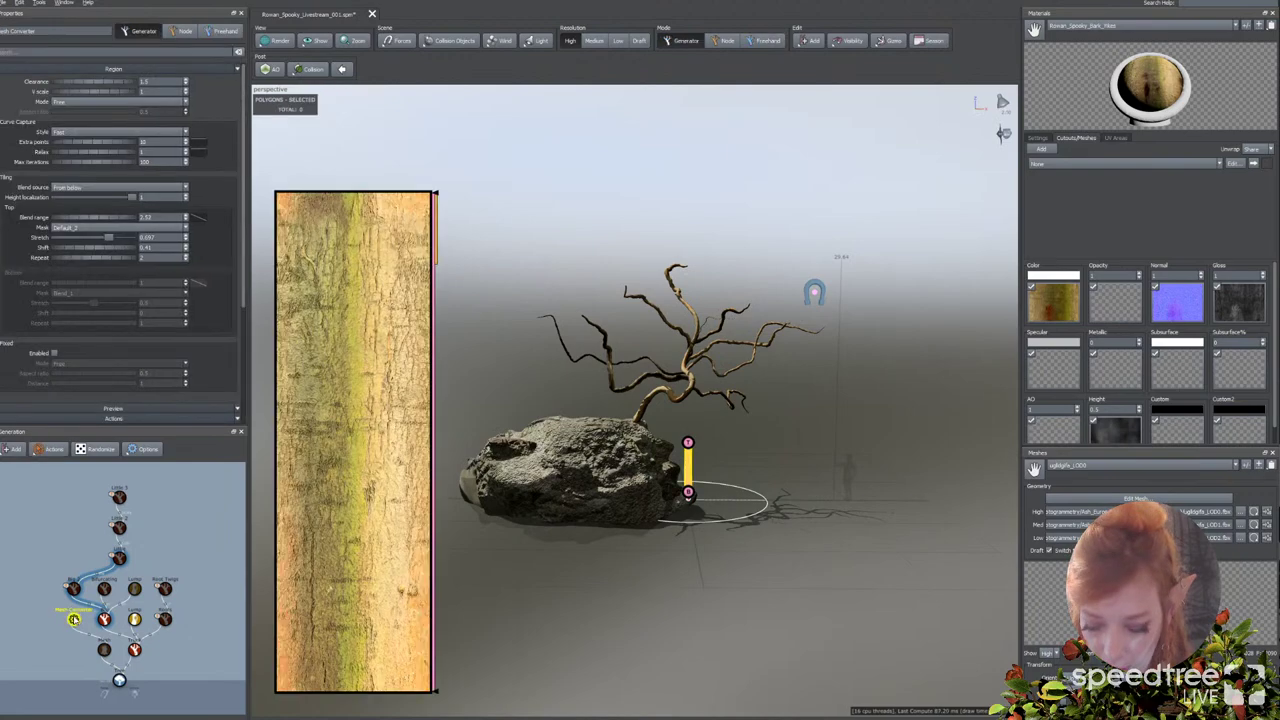
pyautogui.scroll(5, 403, 628)
pyautogui.scroll(1, 403, 628)
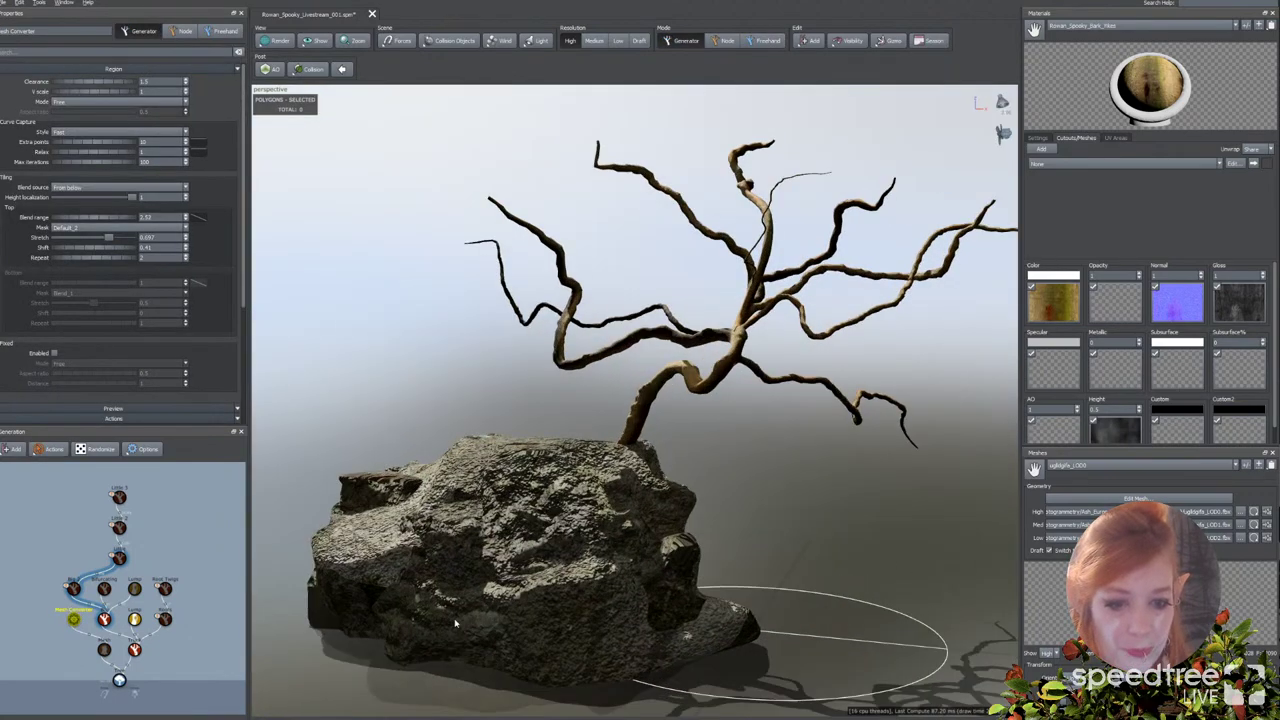
pyautogui.moveTo(536, 585); pyautogui.dragTo(666, 583)
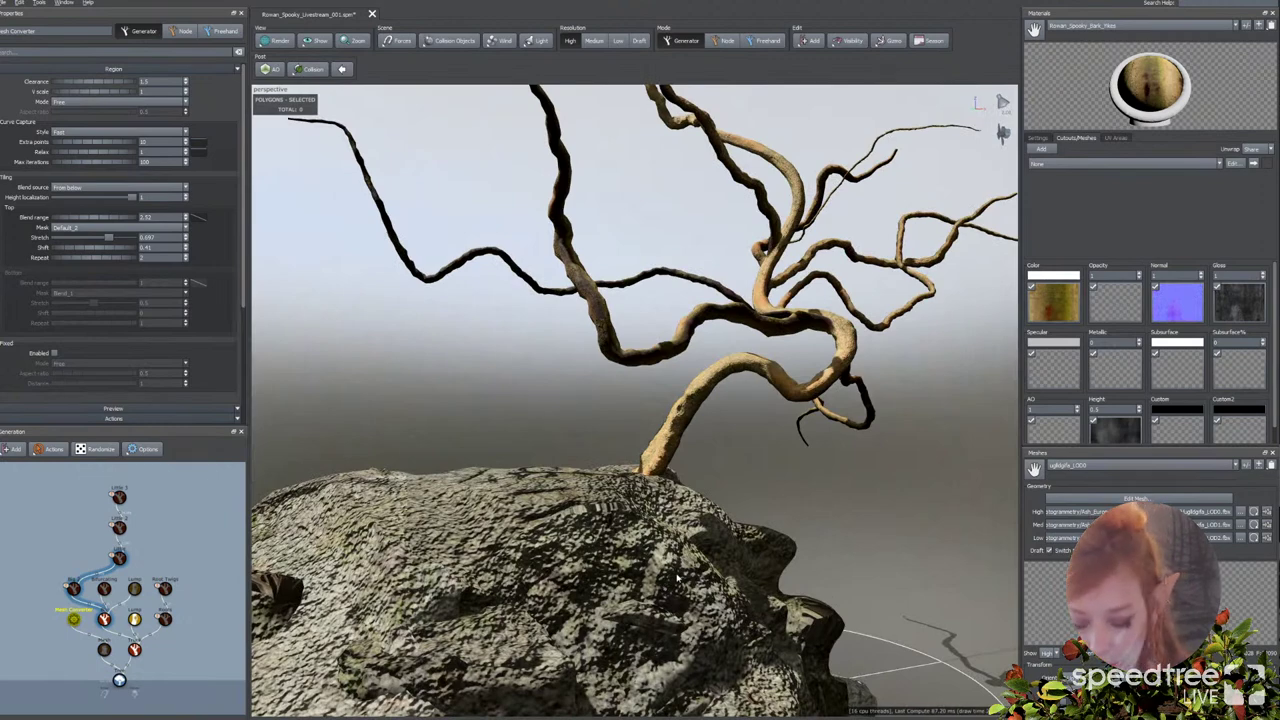
pyautogui.moveTo(677, 577); pyautogui.dragTo(640, 575, button='middle')
pyautogui.scroll(5, 640, 575)
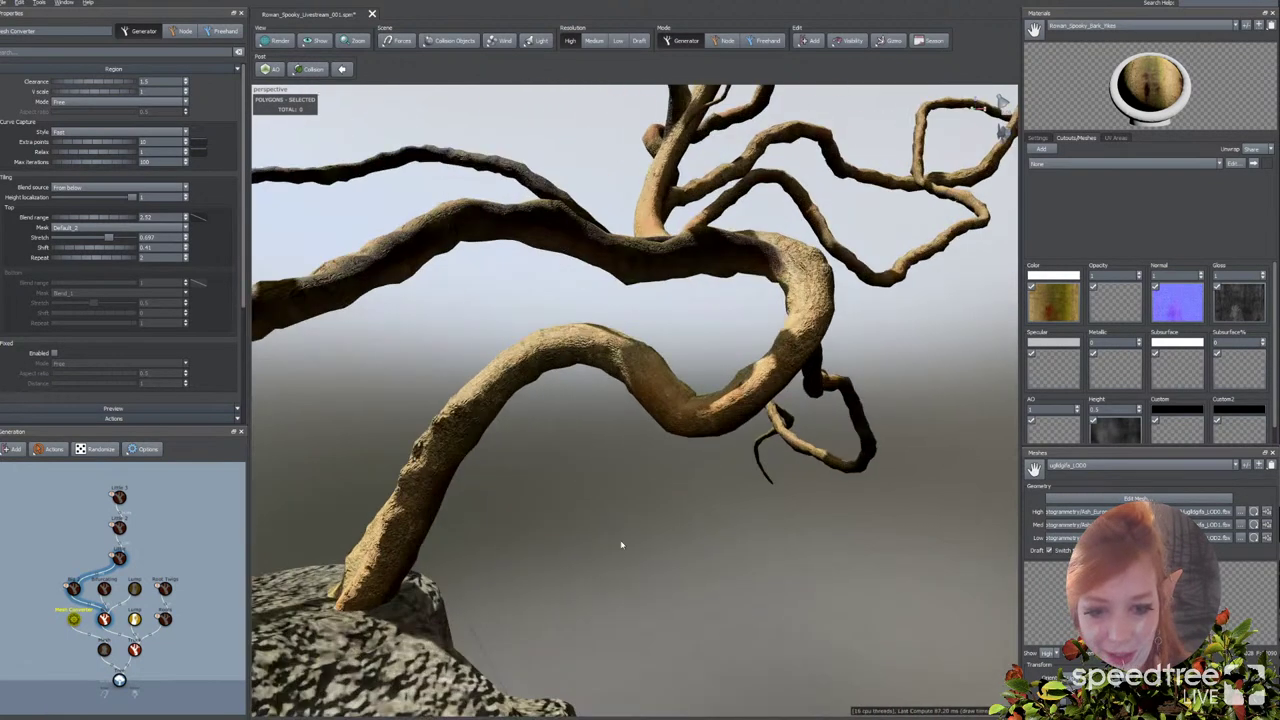
pyautogui.moveTo(621, 545); pyautogui.dragTo(640, 400)
pyautogui.moveTo(658, 449); pyautogui.dragTo(468, 435)
pyautogui.scroll(-5, 656, 524)
pyautogui.scroll(6, 677, 494)
pyautogui.moveTo(528, 477)
pyautogui.mouseDown()
pyautogui.moveTo(651, 466)
pyautogui.moveTo(609, 487)
pyautogui.moveTo(697, 486)
pyautogui.moveTo(685, 482)
pyautogui.mouseUp()
pyautogui.scroll(2, 699, 485)
# Step: Select the trunk in Freehand mode, examine its bends and branch junctions, and clear the selection
pyautogui.press('space')
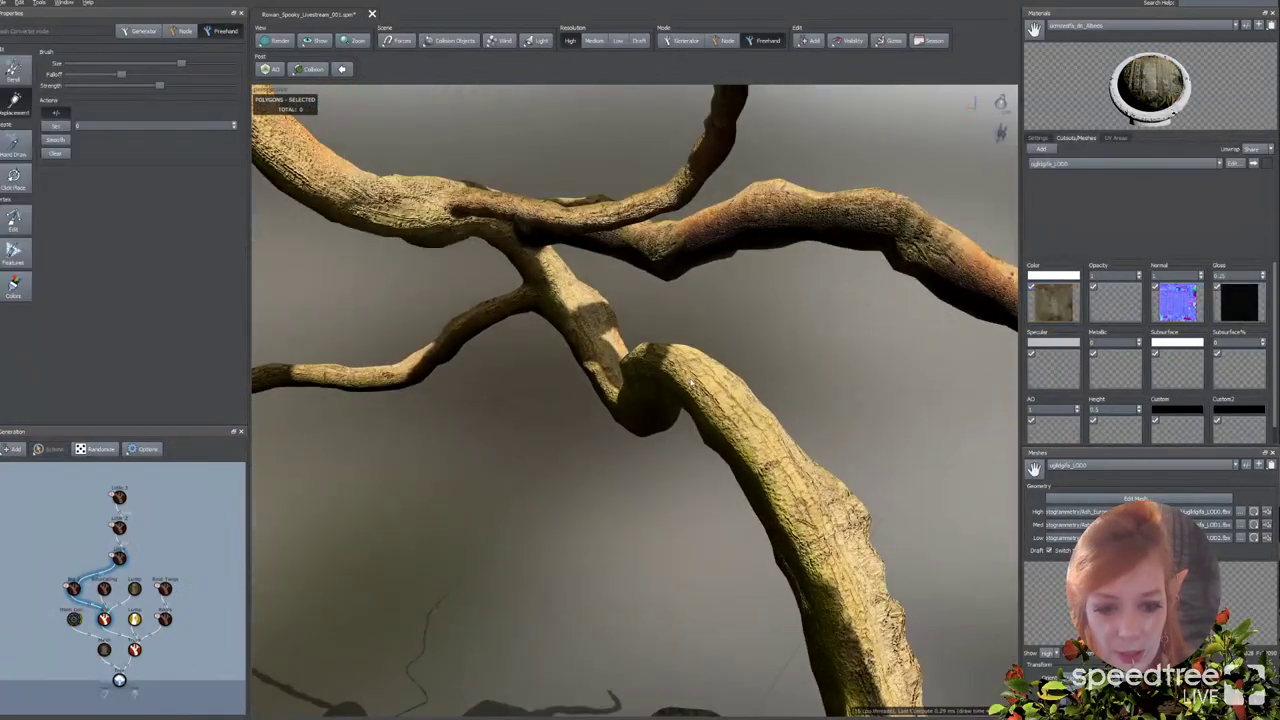
pyautogui.click(690, 378)
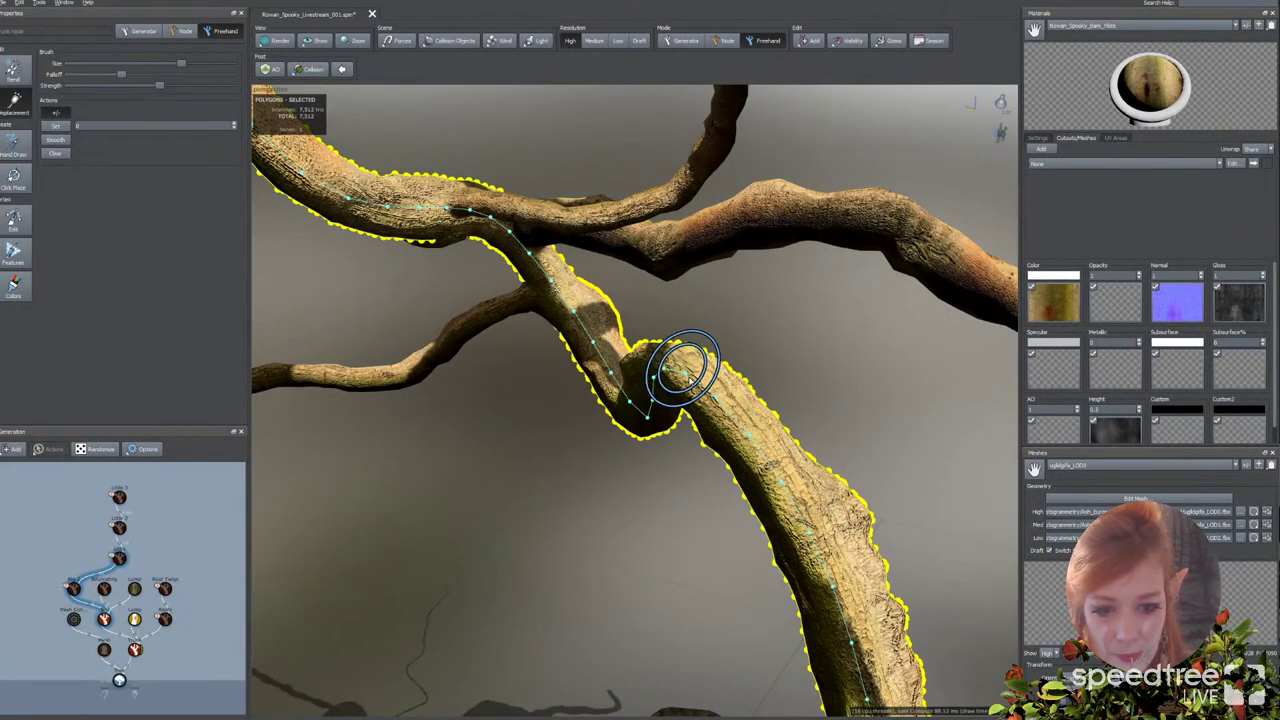
pyautogui.moveTo(697, 386)
pyautogui.mouseDown()
pyautogui.moveTo(766, 397)
pyautogui.moveTo(726, 403)
pyautogui.moveTo(772, 497)
pyautogui.moveTo(720, 491)
pyautogui.mouseUp()
pyautogui.scroll(-3, 772, 498)
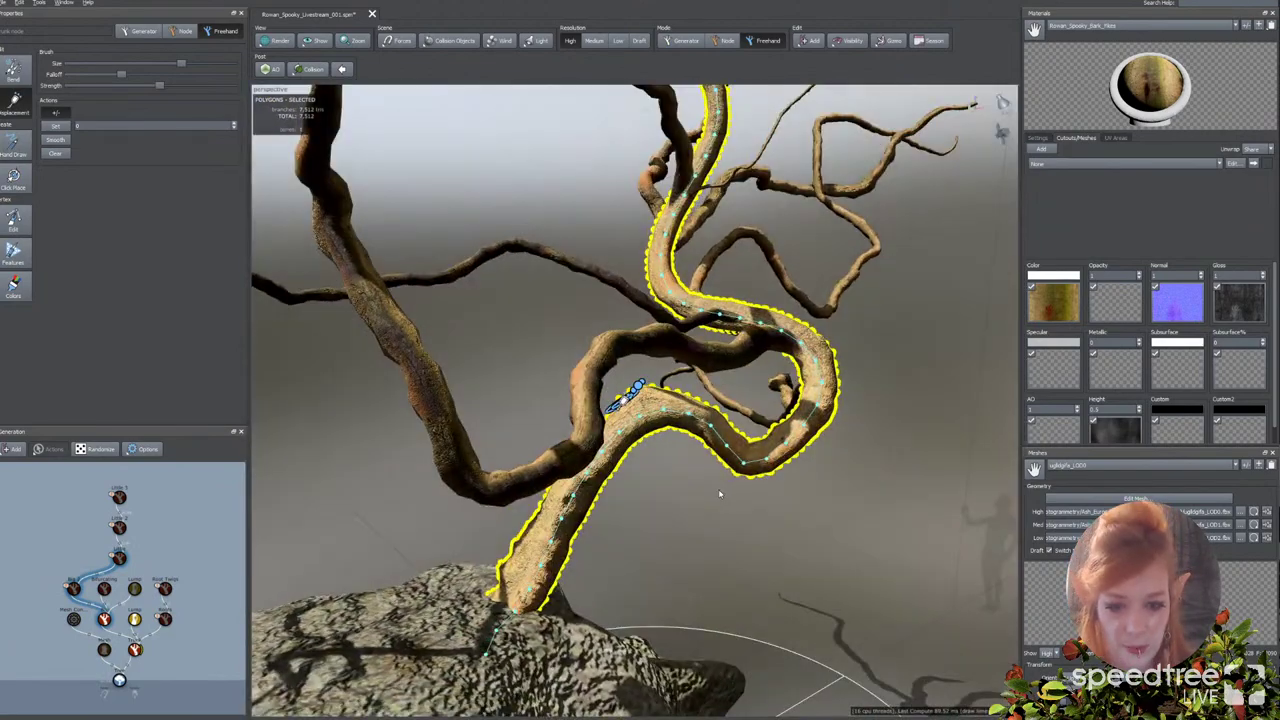
pyautogui.click(720, 491)
pyautogui.moveTo(776, 382); pyautogui.dragTo(824, 410)
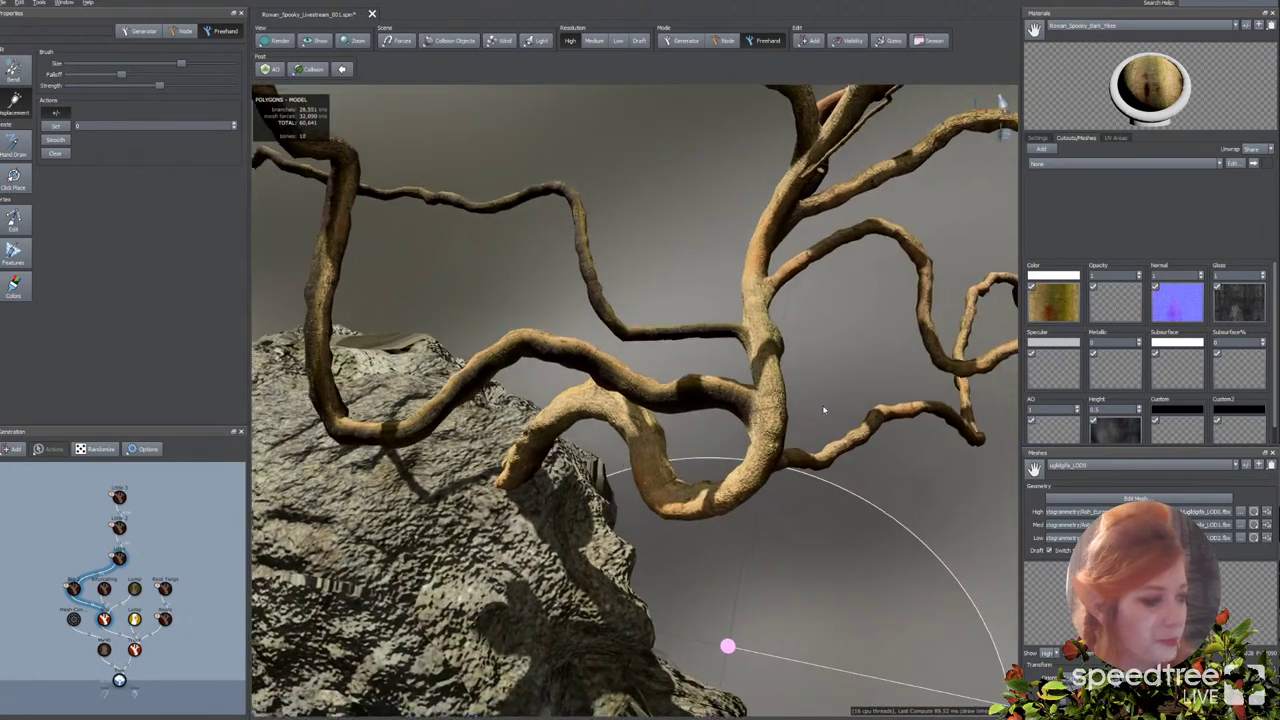
pyautogui.scroll(2, 824, 410)
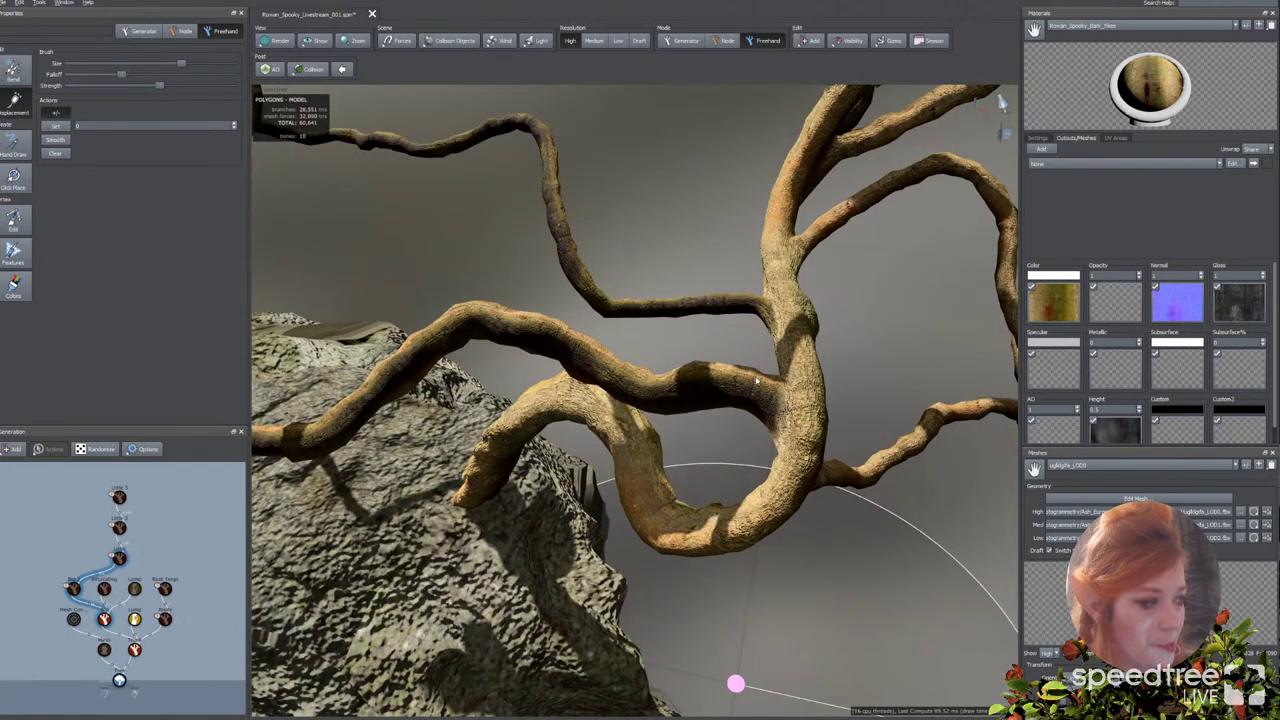
pyautogui.scroll(-5, 733, 421)
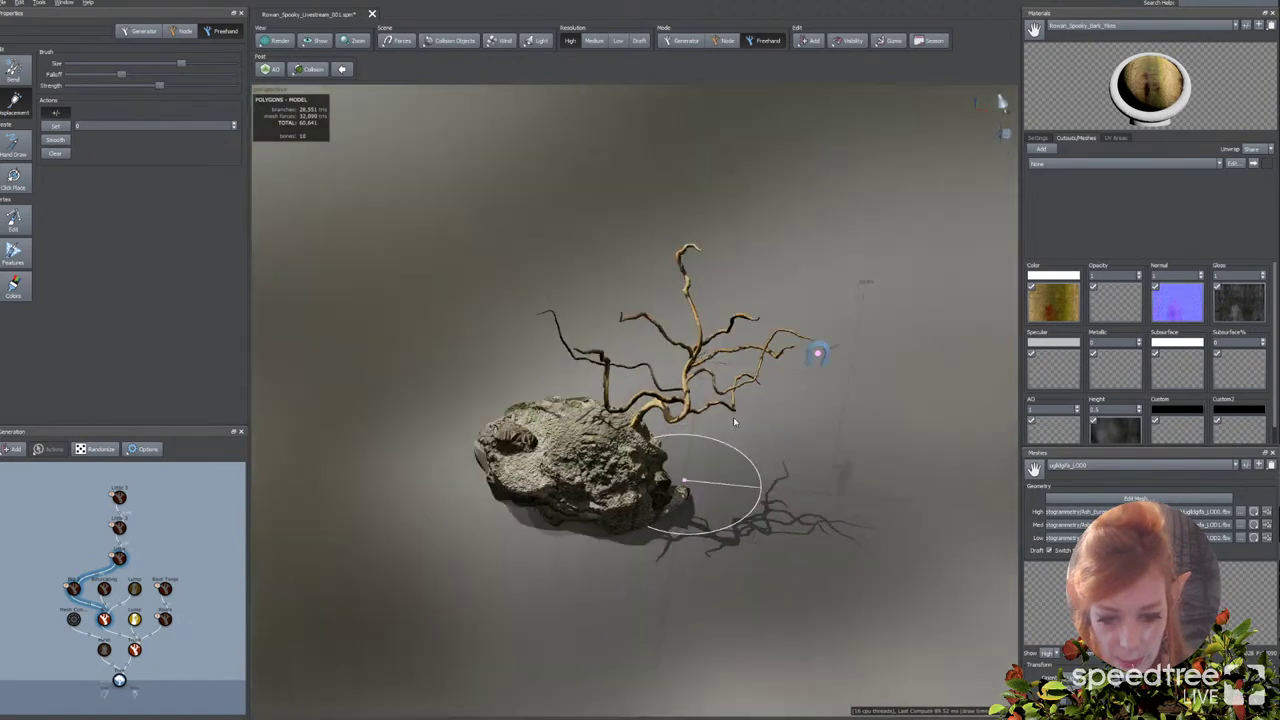
# Step: Examine the overall silhouette and the junction where the long lower branch leaves the trunk
pyautogui.moveTo(733, 421); pyautogui.dragTo(645, 420)
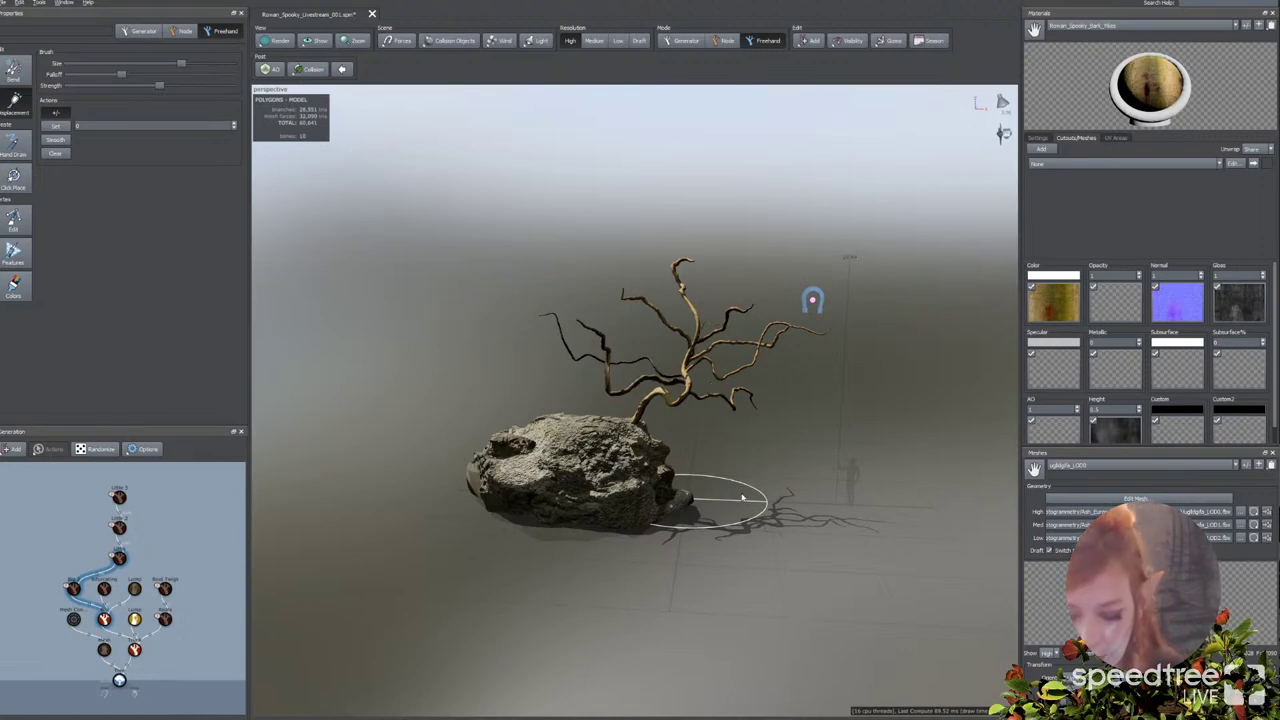
pyautogui.moveTo(638, 435)
pyautogui.mouseDown()
pyautogui.moveTo(684, 441)
pyautogui.moveTo(652, 442)
pyautogui.mouseUp()
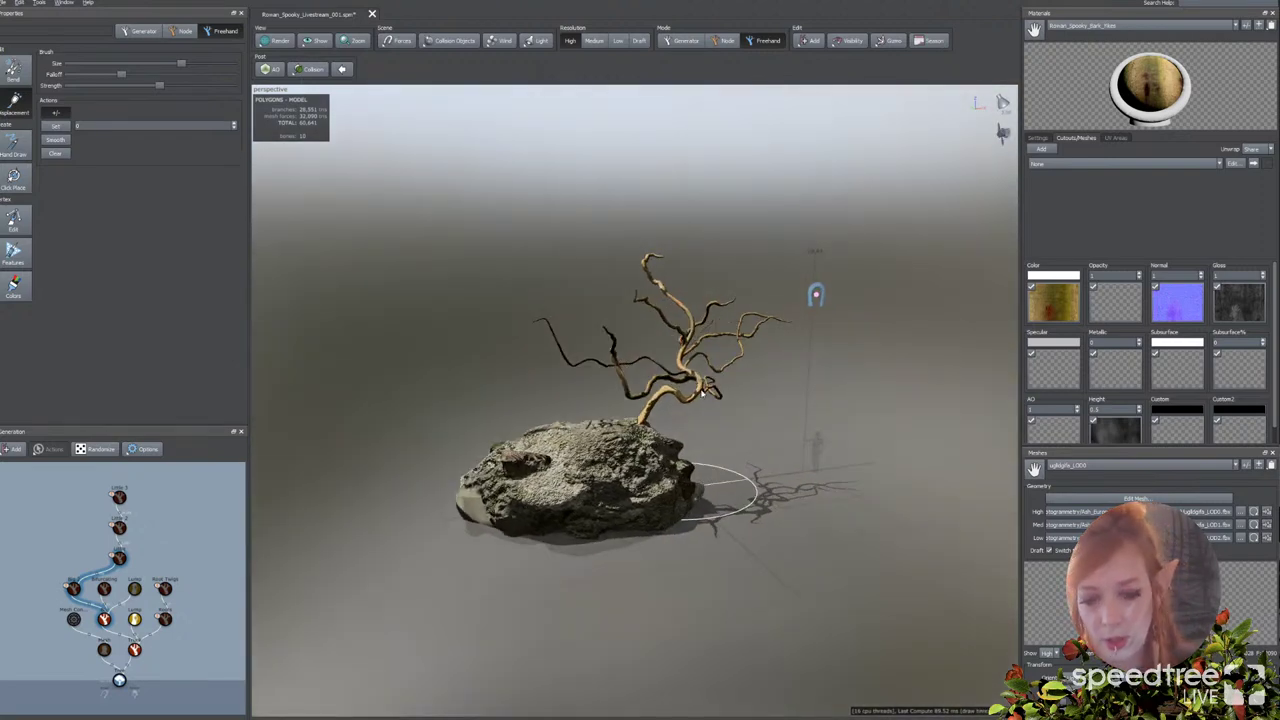
pyautogui.moveTo(643, 407); pyautogui.dragTo(592, 410)
pyautogui.scroll(5, 592, 410)
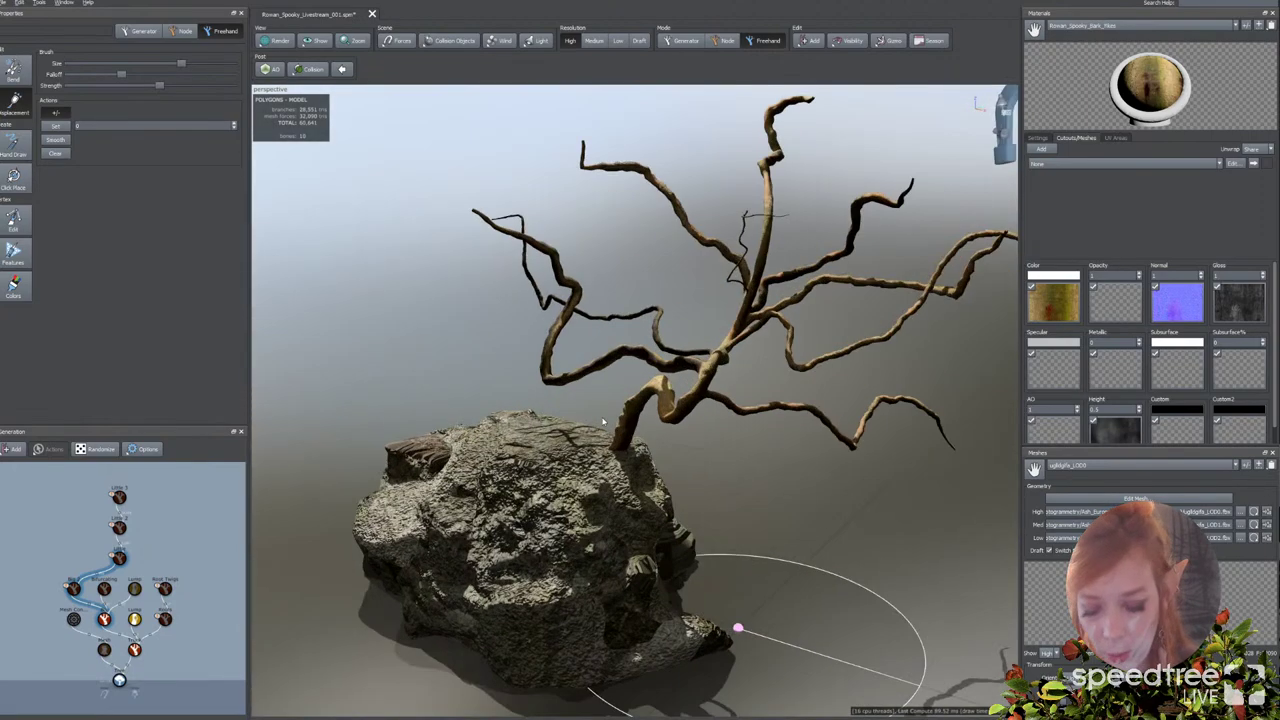
pyautogui.scroll(6, 630, 452)
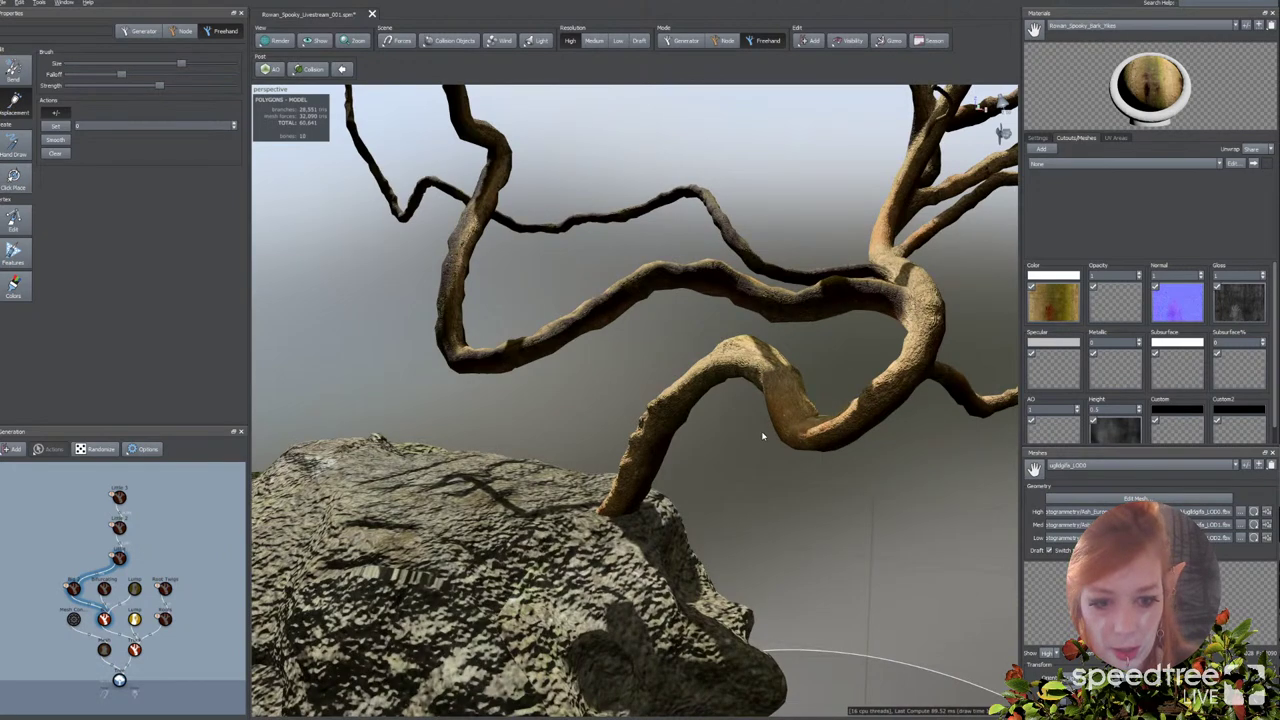
pyautogui.moveTo(763, 436); pyautogui.dragTo(738, 454, button='middle')
pyautogui.scroll(3, 760, 456)
pyautogui.click(798, 445)
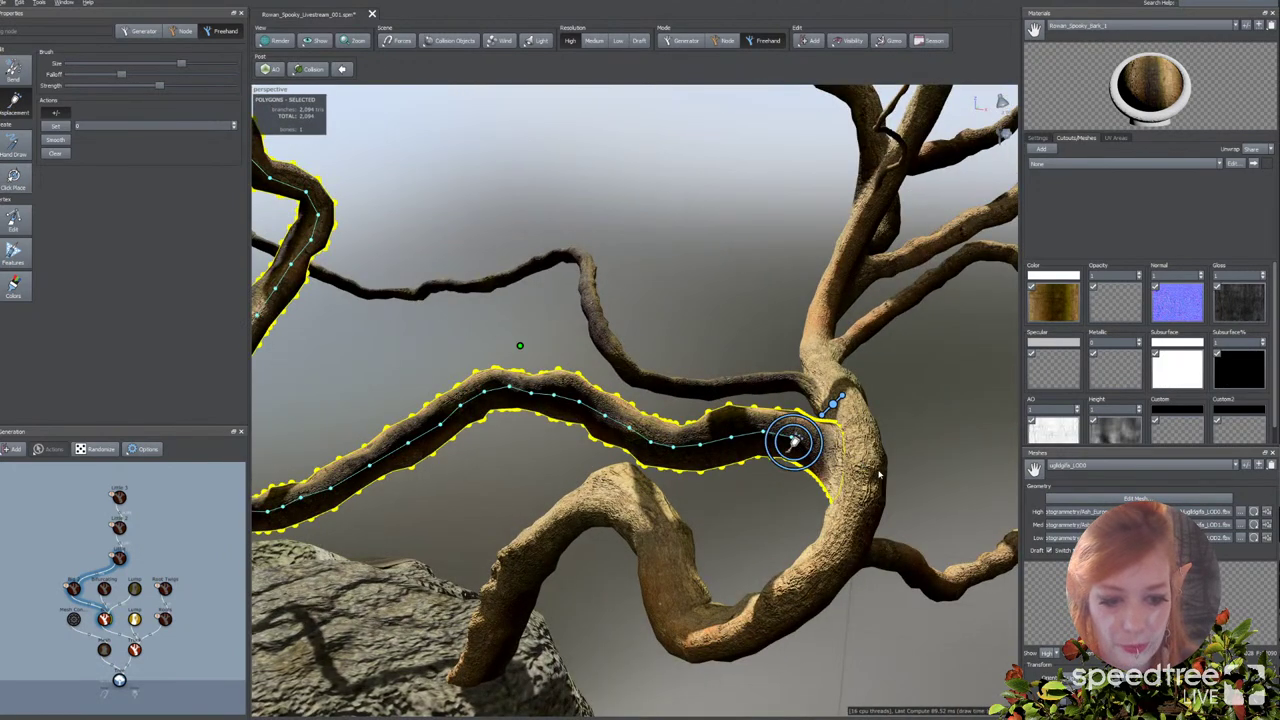
pyautogui.moveTo(912, 458); pyautogui.dragTo(733, 450)
pyautogui.click(847, 473)
pyautogui.scroll(-10, 732, 450)
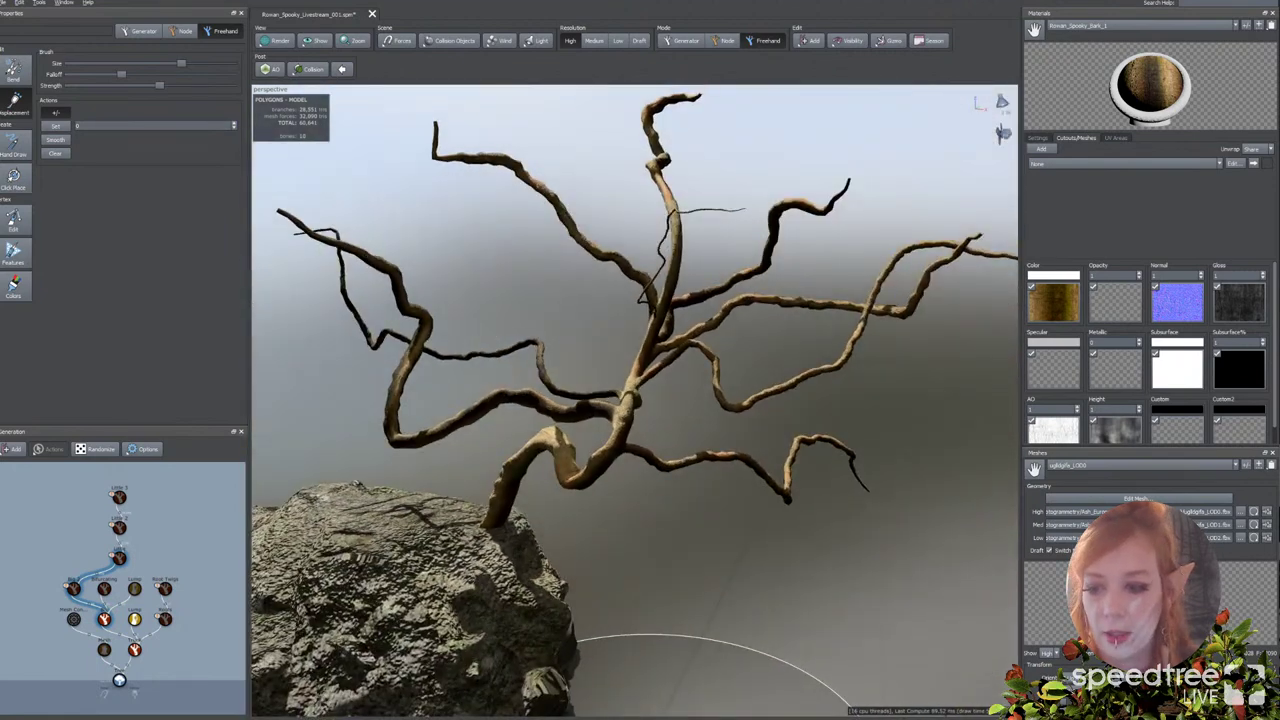
# Step: Unhide the seven upper branch generators and the roots generator to display the full crown over the rock
pyautogui.moveTo(42, 500); pyautogui.dragTo(193, 596)
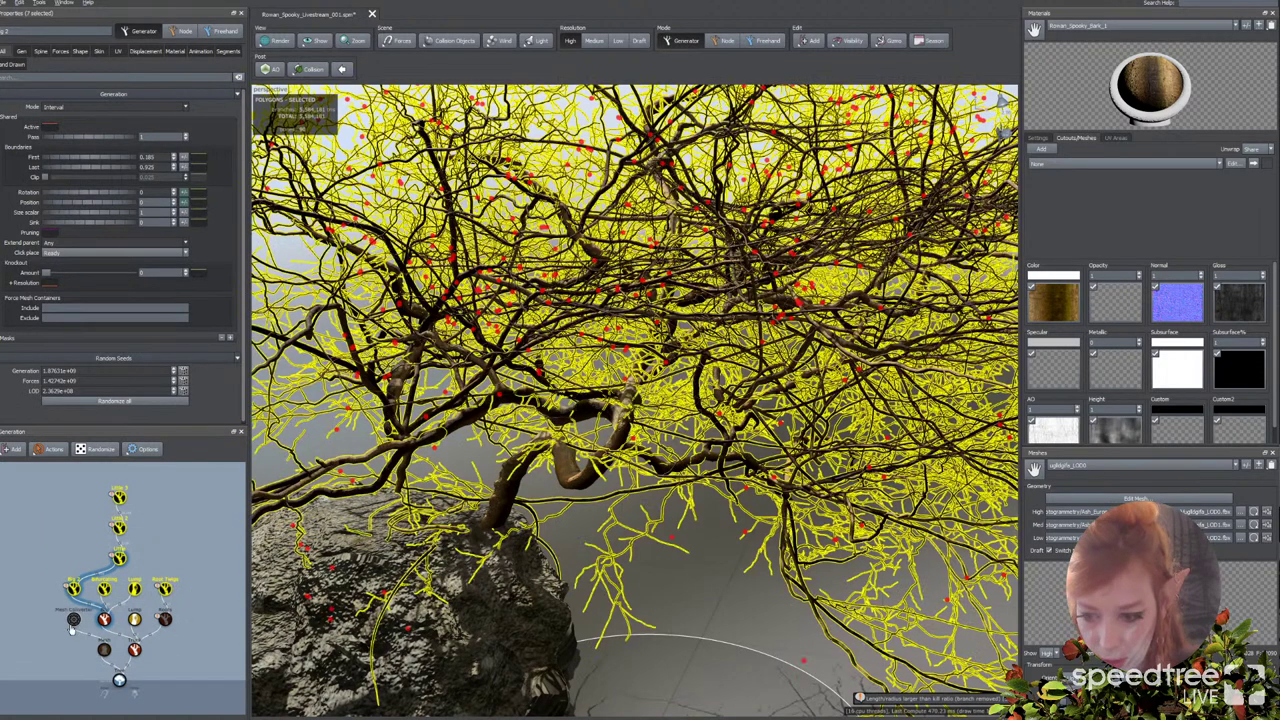
pyautogui.click(73, 619)
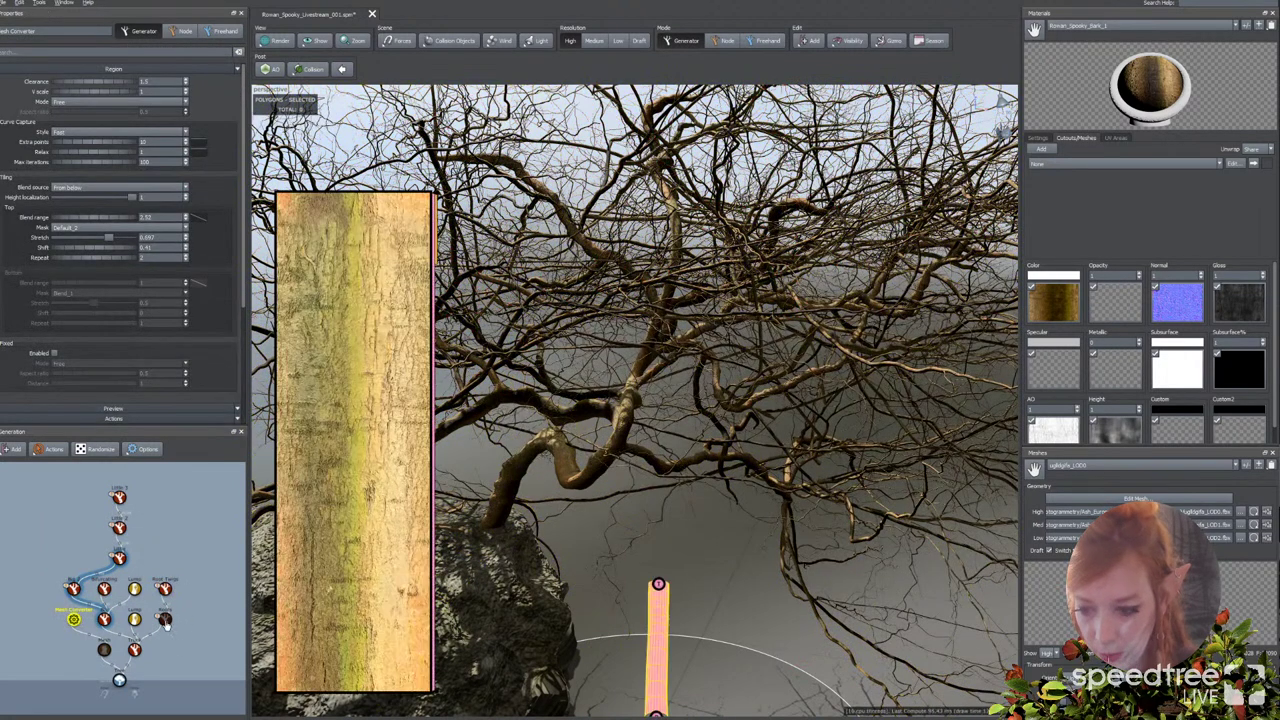
pyautogui.click(164, 619)
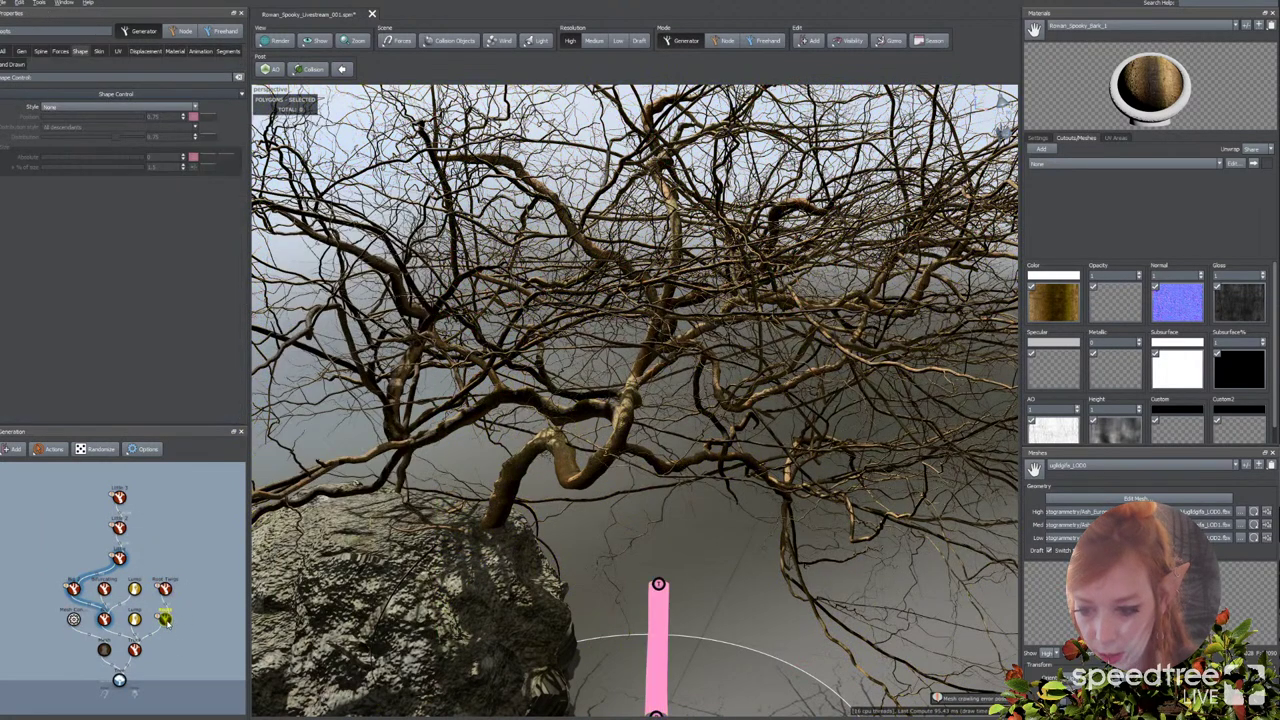
pyautogui.click(73, 619)
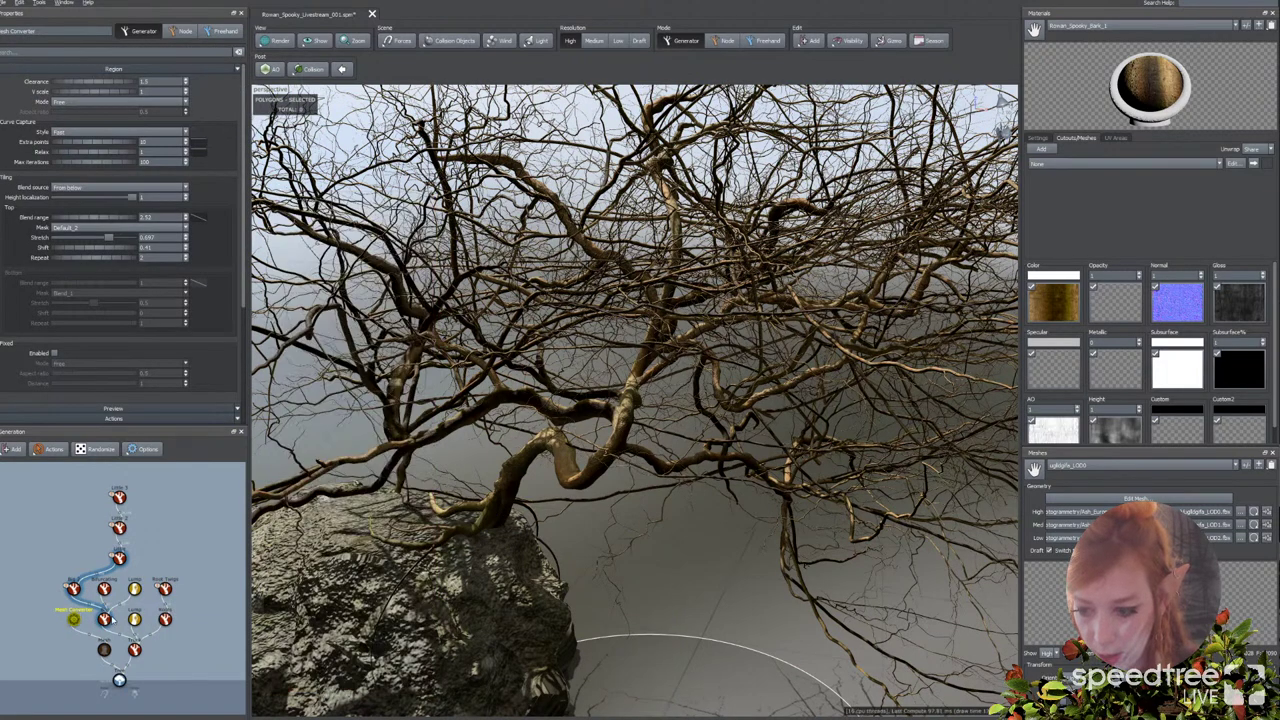
pyautogui.click(674, 658)
pyautogui.moveTo(694, 668)
pyautogui.mouseDown()
pyautogui.moveTo(710, 651)
pyautogui.moveTo(697, 654)
pyautogui.moveTo(720, 660)
pyautogui.moveTo(629, 664)
pyautogui.moveTo(687, 664)
pyautogui.mouseUp()
pyautogui.scroll(-5, 708, 651)
pyautogui.moveTo(688, 664); pyautogui.dragTo(637, 664, button='middle')
pyautogui.scroll(3, 680, 667)
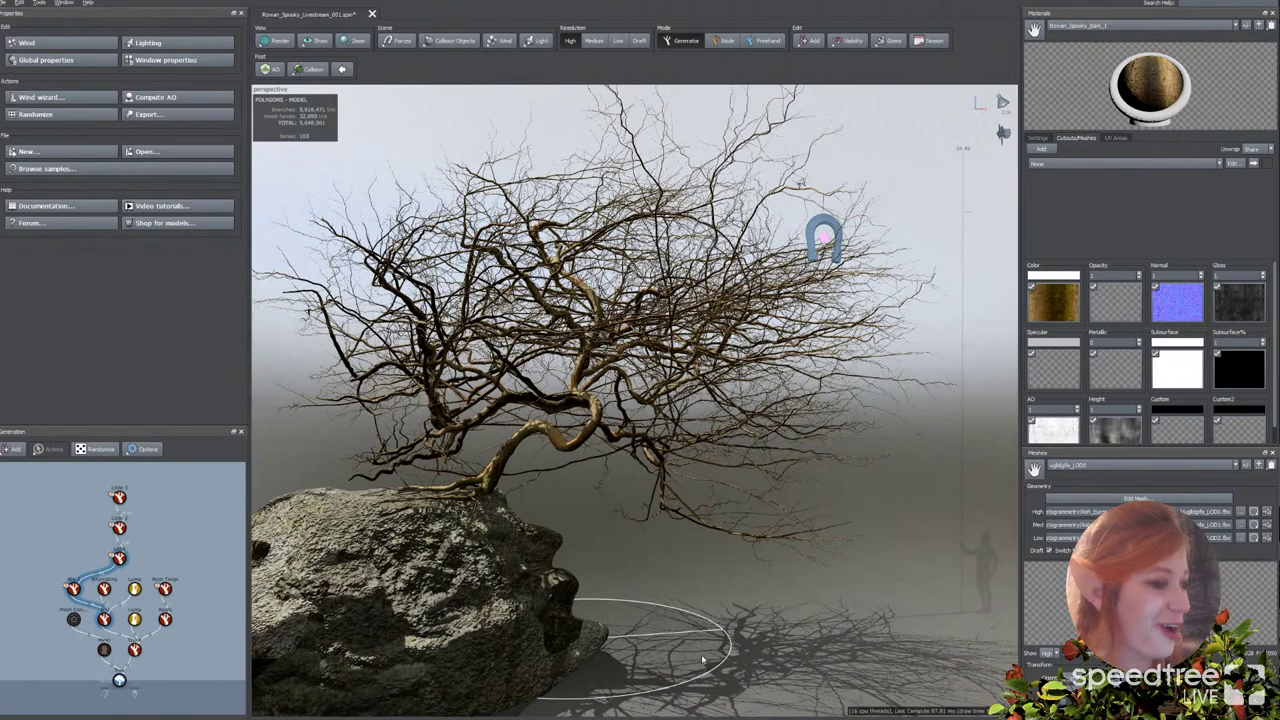
# Step: Open the model file Rowan Spooky 003 alongside the current tree
pyautogui.click(19, 3)
pyautogui.click(40, 24)
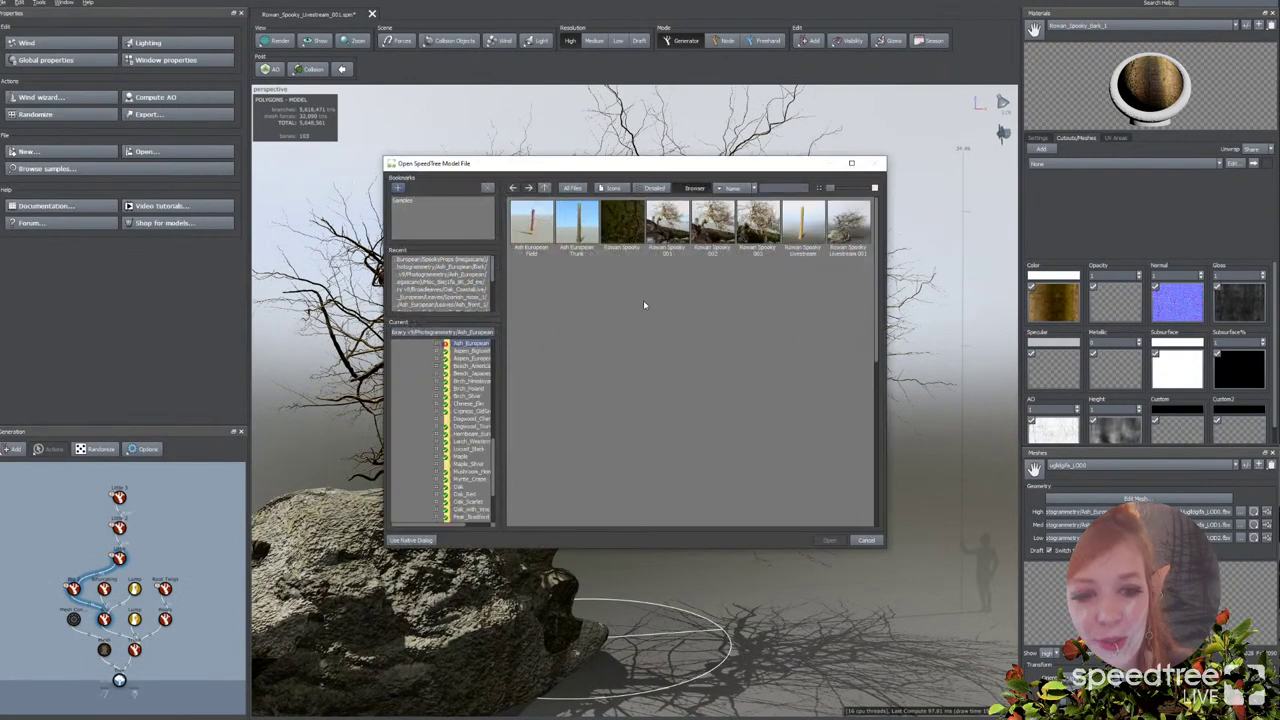
pyautogui.click(760, 230)
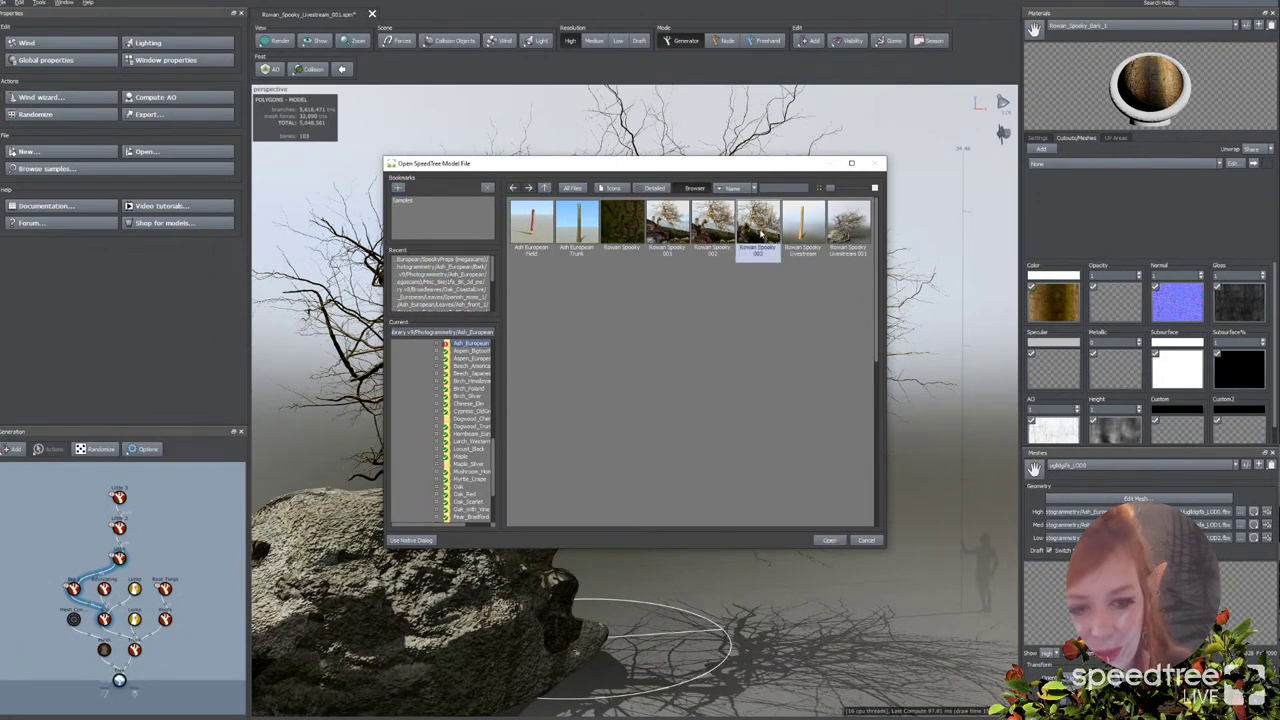
pyautogui.click(831, 542)
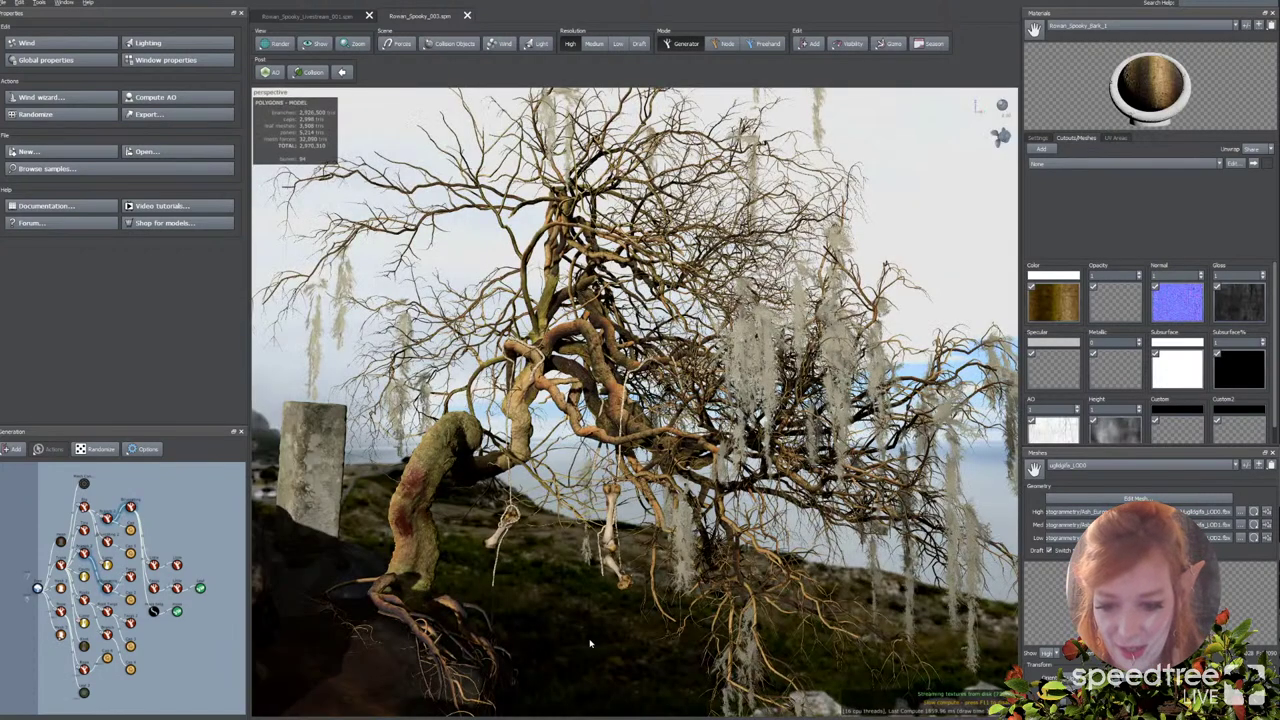
# Step: Select the rope hanging from the twisted branch, follow it down to the bones, and clear the selection
pyautogui.moveTo(549, 627); pyautogui.dragTo(581, 618)
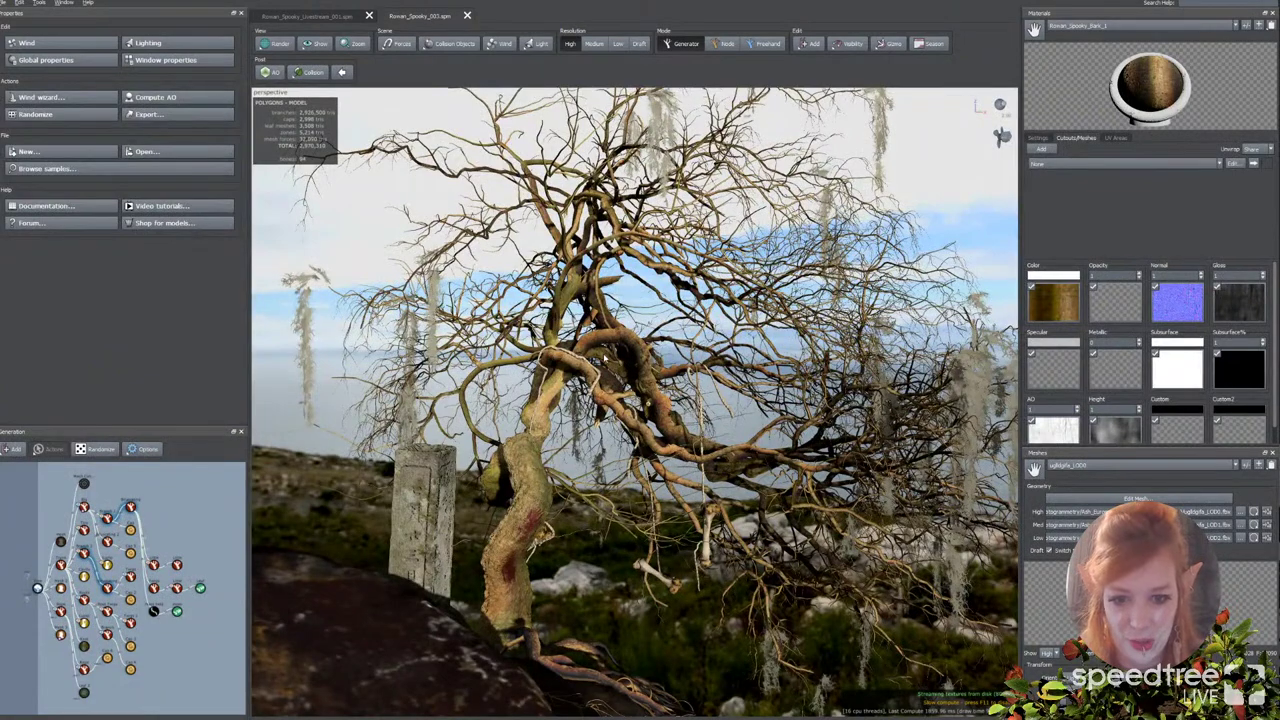
pyautogui.moveTo(655, 434); pyautogui.dragTo(654, 402, button='middle')
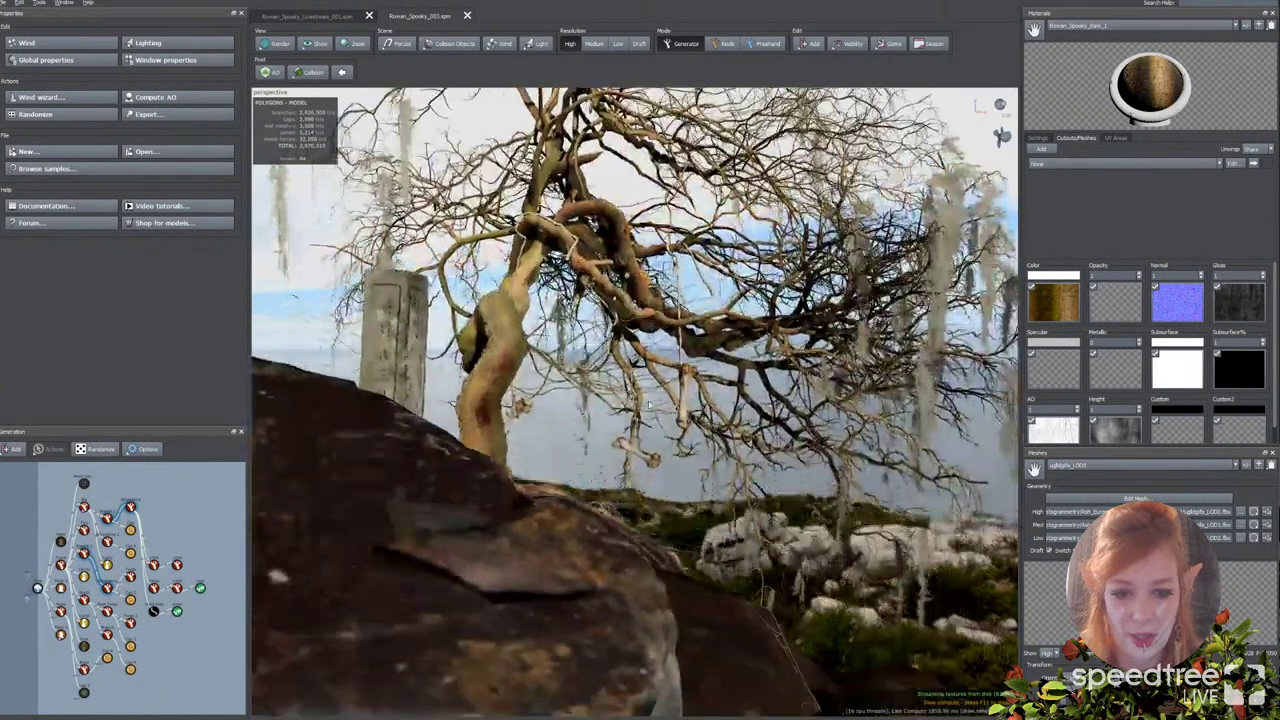
pyautogui.scroll(3, 654, 402)
pyautogui.scroll(6, 587, 424)
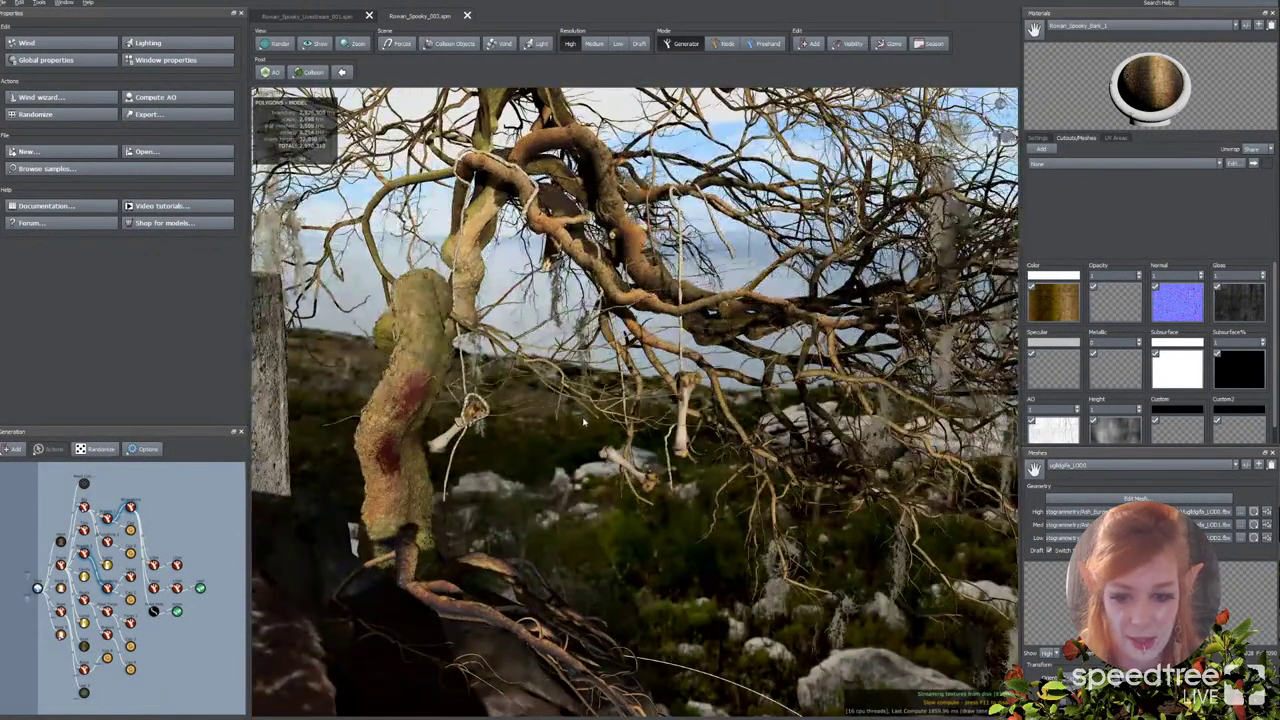
pyautogui.scroll(6, 587, 424)
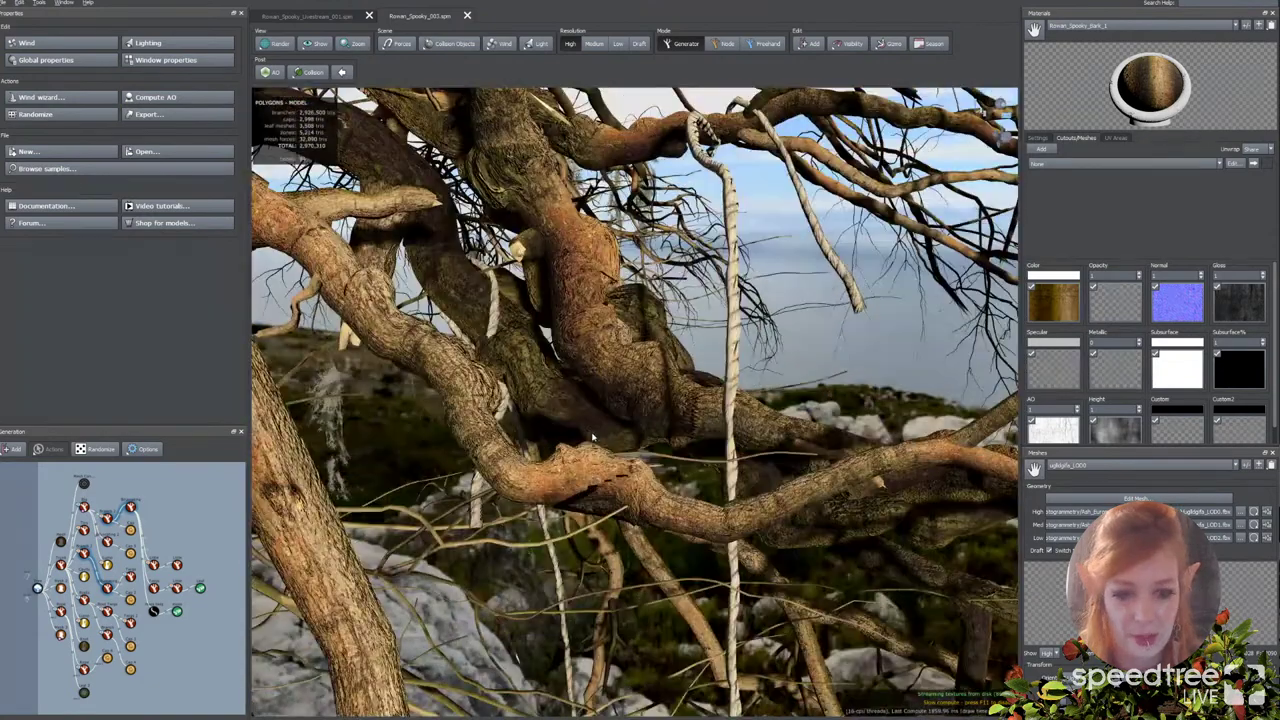
pyautogui.click(735, 367)
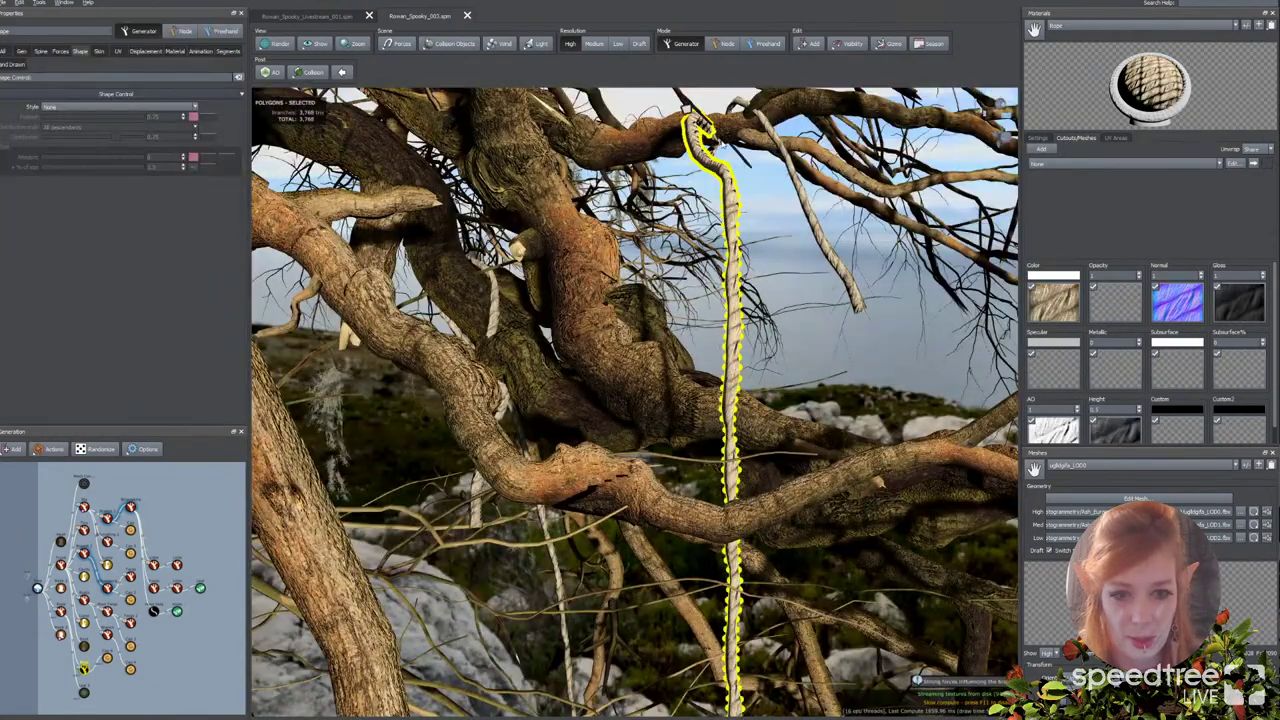
pyautogui.moveTo(709, 429); pyautogui.dragTo(697, 359, button='middle')
pyautogui.scroll(-2, 697, 359)
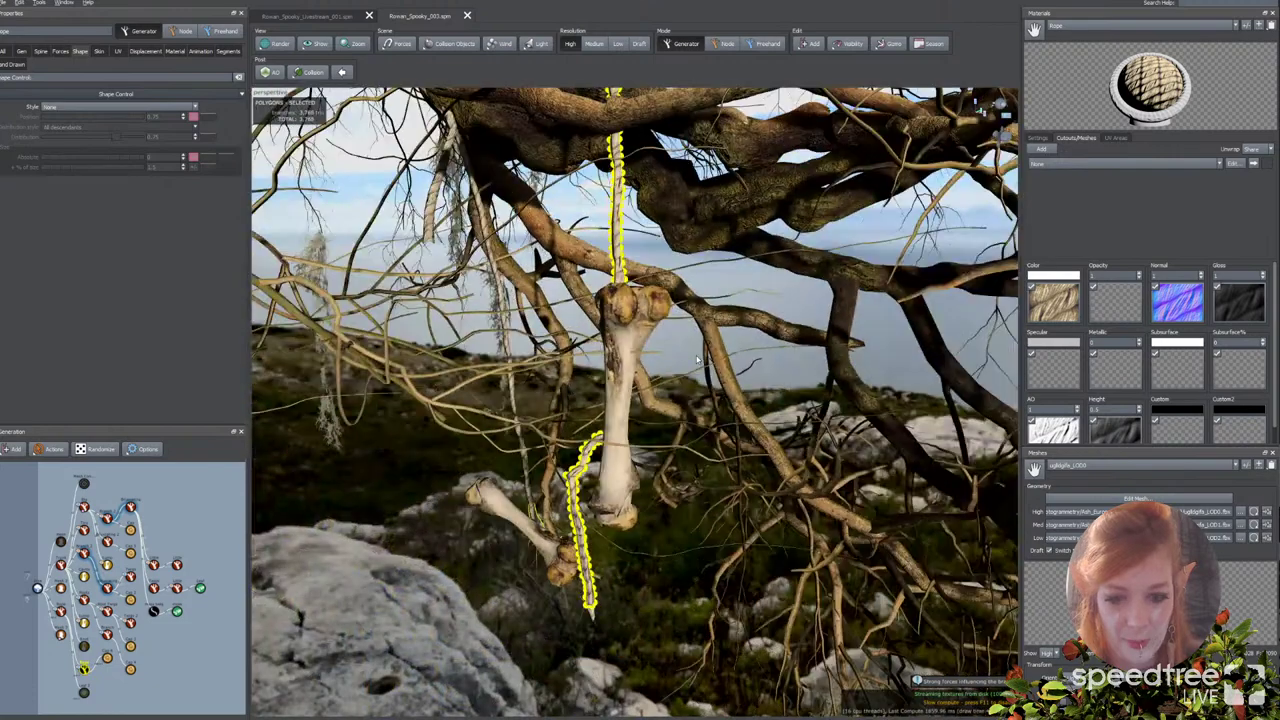
pyautogui.click(46, 652)
# Step: Examine the whole tree with its hanging moss, the dark rock beneath it and the magnet force beside it
pyautogui.scroll(-8, 488, 647)
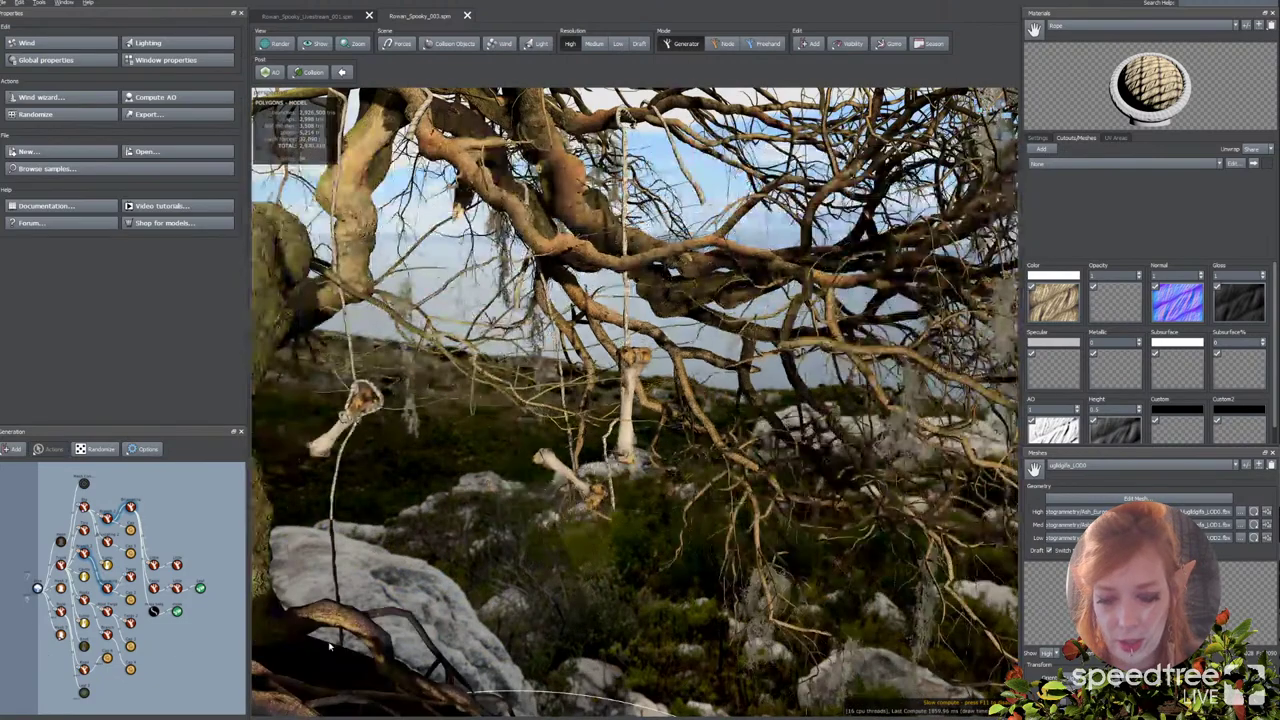
pyautogui.moveTo(488, 647); pyautogui.dragTo(486, 608, button='middle')
pyautogui.scroll(-5, 623, 575)
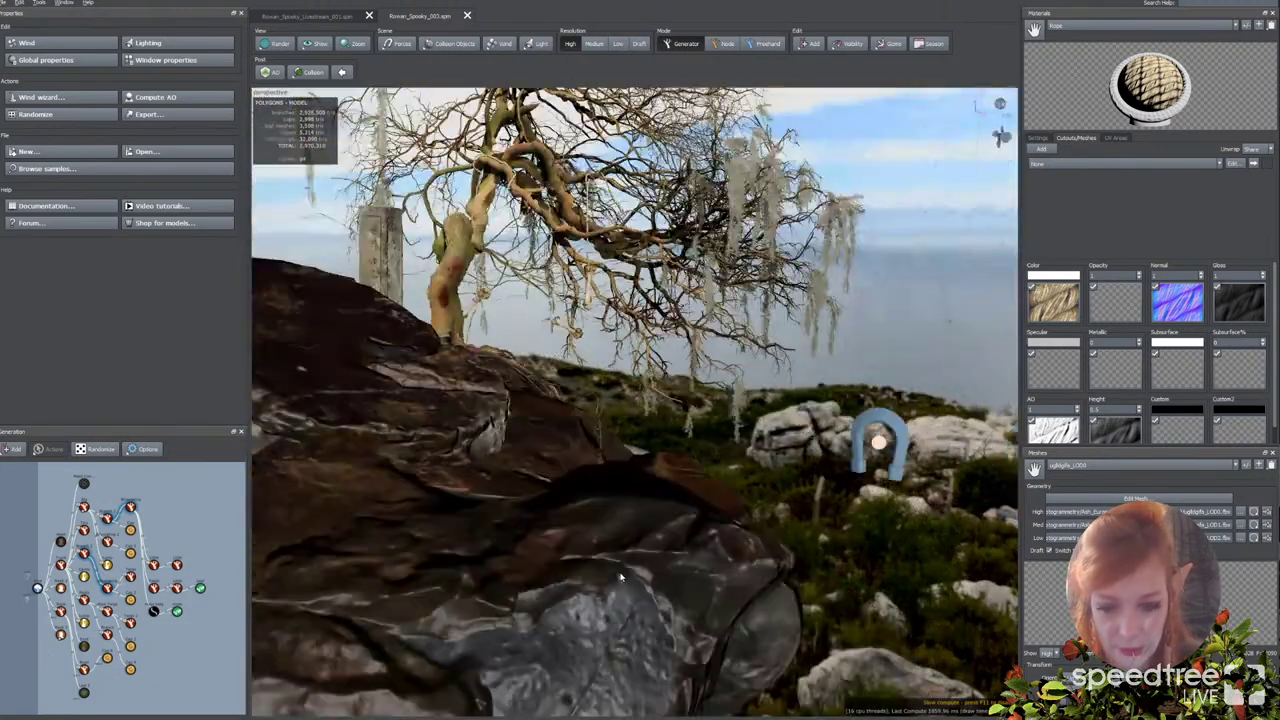
pyautogui.moveTo(757, 597); pyautogui.dragTo(664, 586)
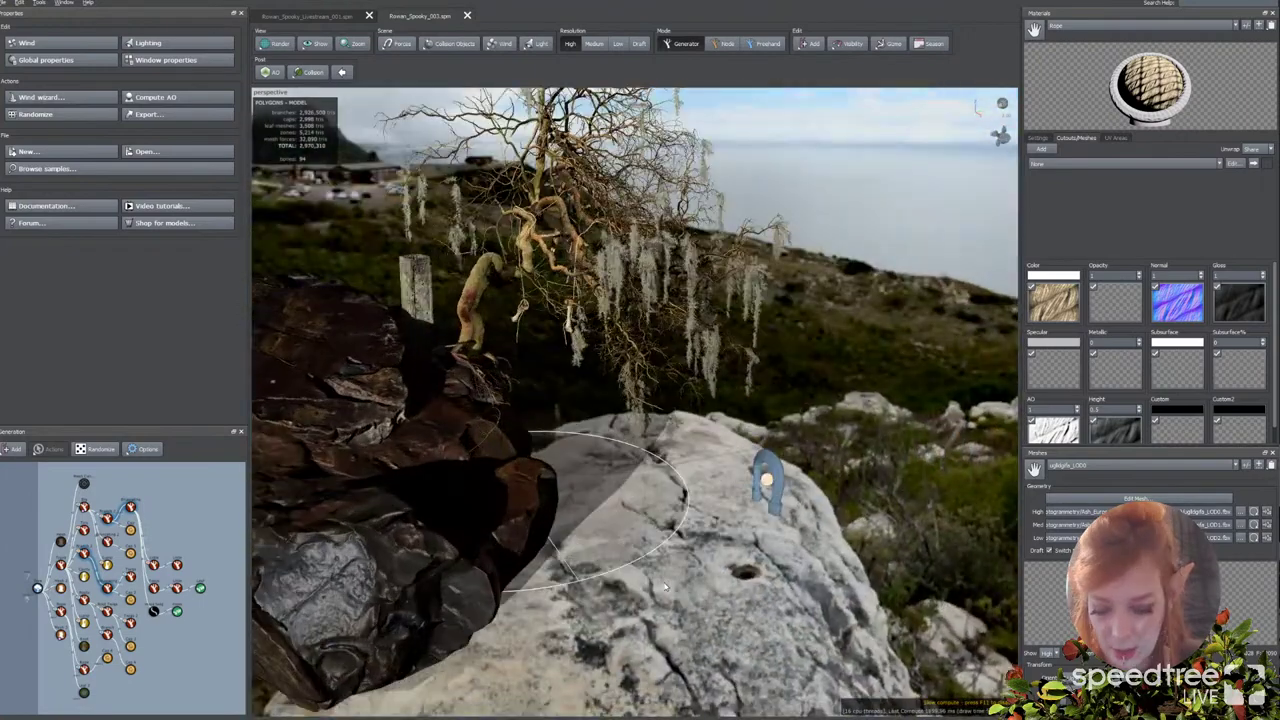
pyautogui.moveTo(557, 507); pyautogui.dragTo(589, 491)
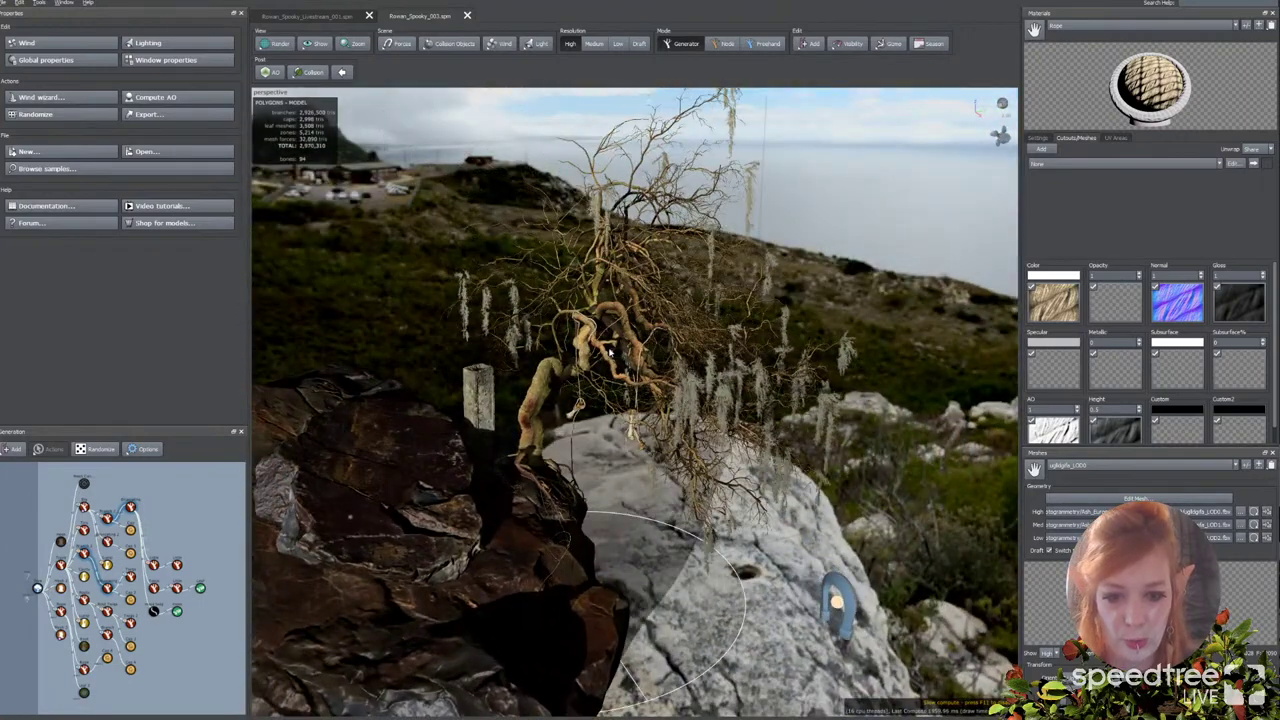
# Step: Select the BRANCHES FOR ROPE geometry force to show its settings and the twisted branches it uses
pyautogui.moveTo(596, 480); pyautogui.dragTo(622, 552, button='middle')
pyautogui.scroll(8, 622, 552)
pyautogui.moveTo(622, 552); pyautogui.dragTo(635, 407)
pyautogui.click(680, 383)
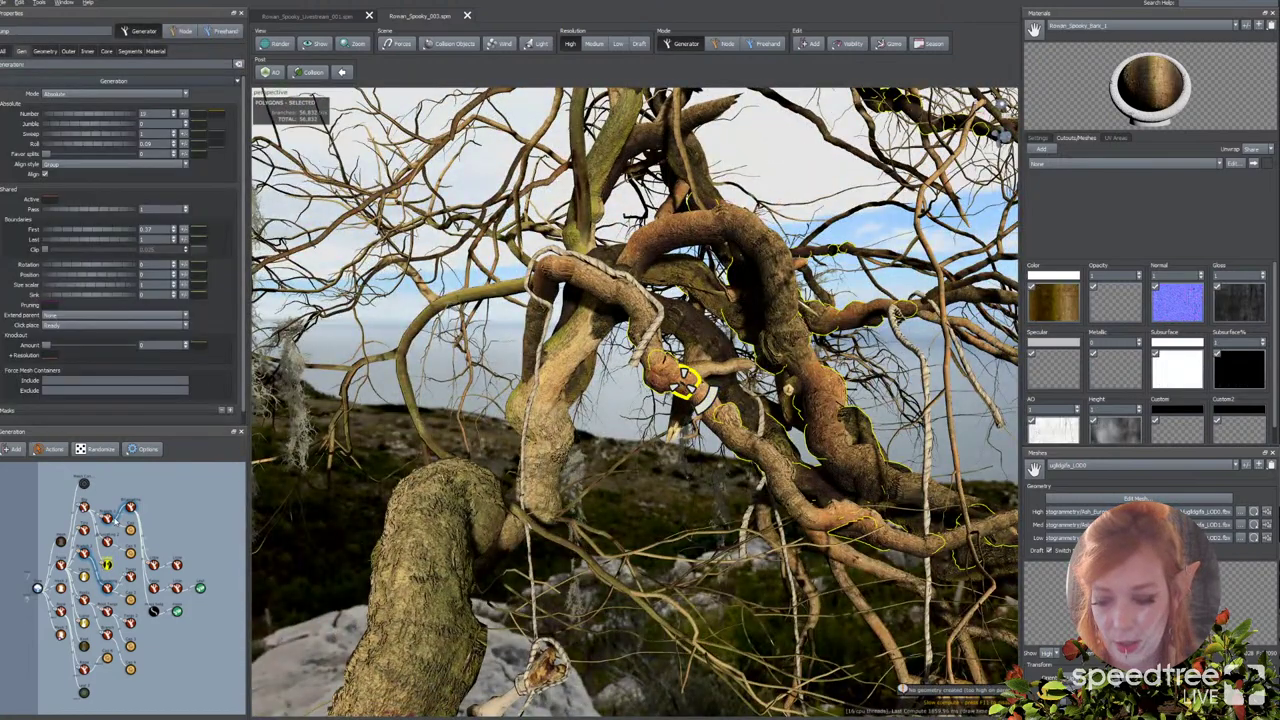
pyautogui.rightClick(30, 578)
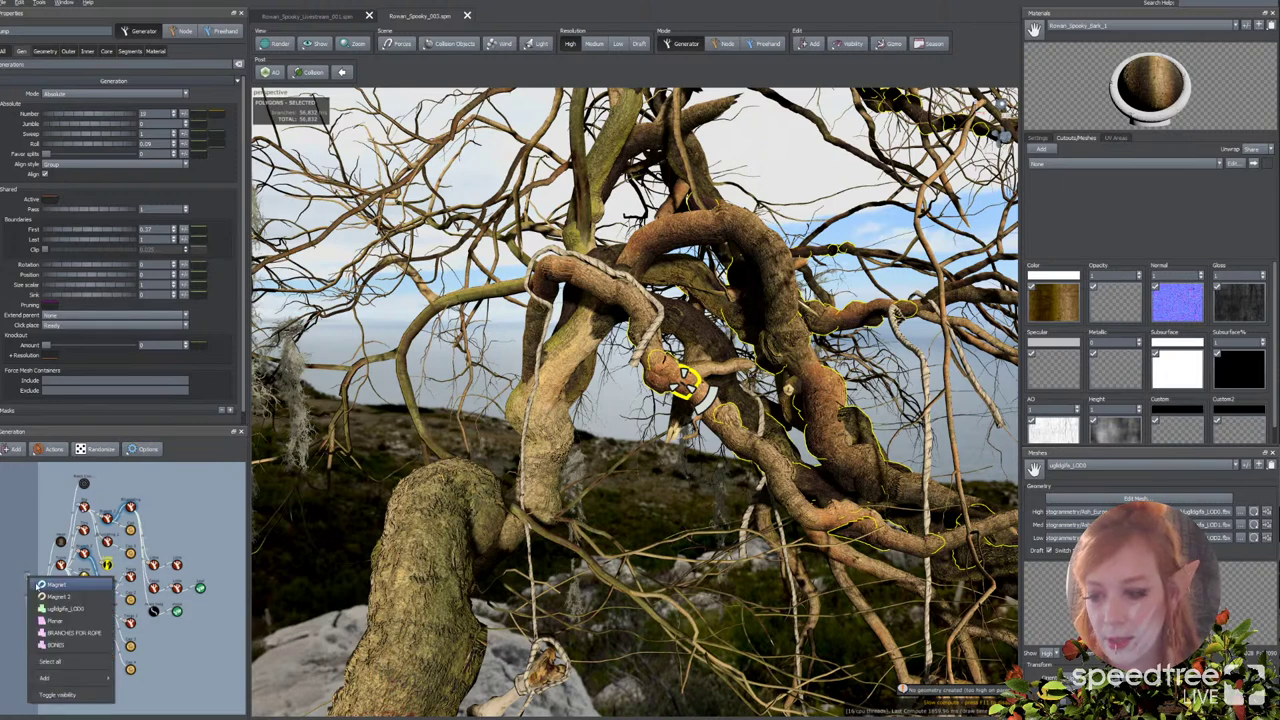
pyautogui.click(66, 634)
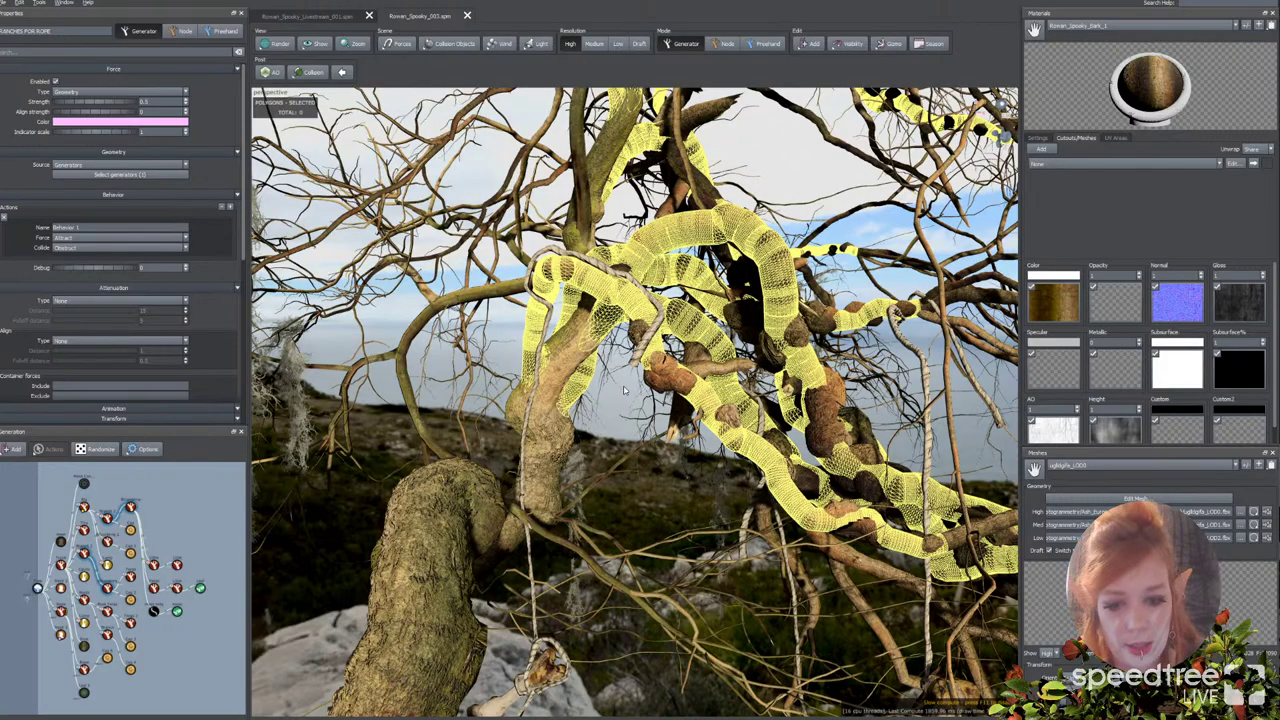
# Step: Inspect the rope wrapped around the branches and the bones tied to it, and clear the selection
pyautogui.moveTo(624, 390); pyautogui.dragTo(673, 390)
pyautogui.scroll(4, 673, 390)
pyautogui.moveTo(673, 390); pyautogui.dragTo(680, 350, button='middle')
pyautogui.moveTo(680, 350); pyautogui.dragTo(554, 383)
pyautogui.click(617, 421)
pyautogui.click(514, 345)
pyautogui.click(645, 495)
pyautogui.moveTo(645, 495); pyautogui.dragTo(655, 480)
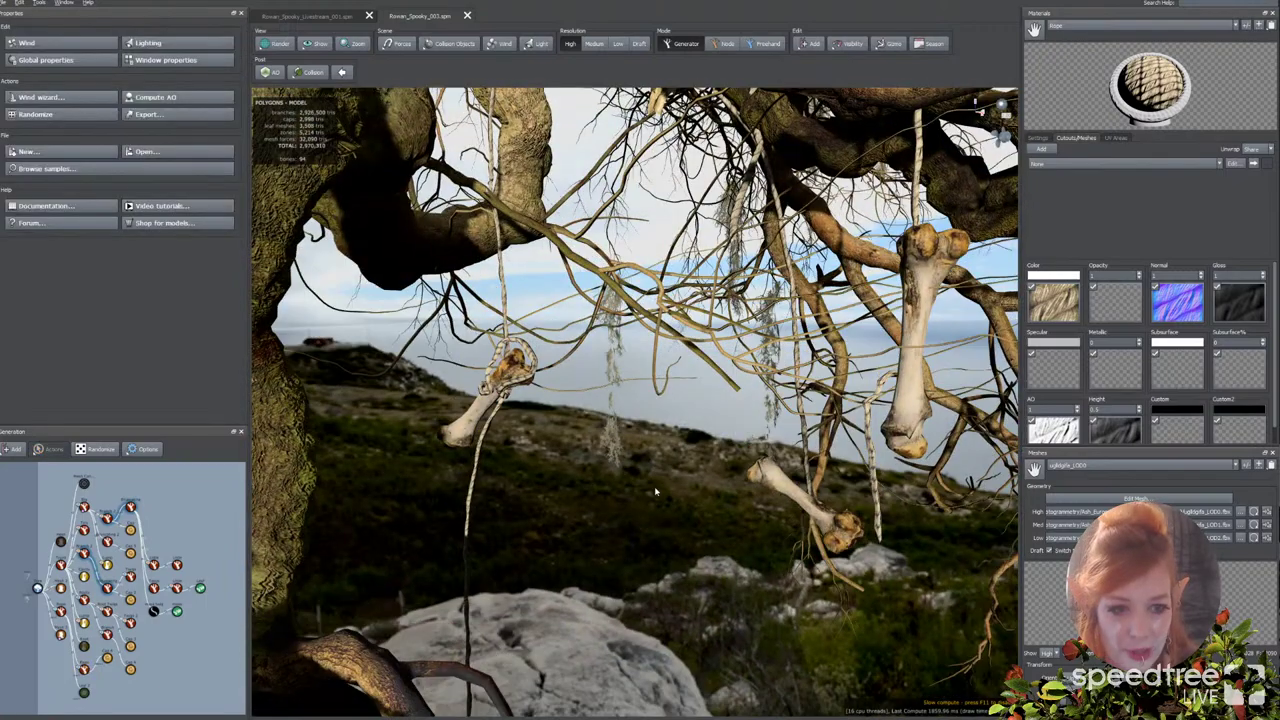
# Step: Select the hanging bone meshes, examine their placement within the full tree, and clear the selection
pyautogui.click(927, 300)
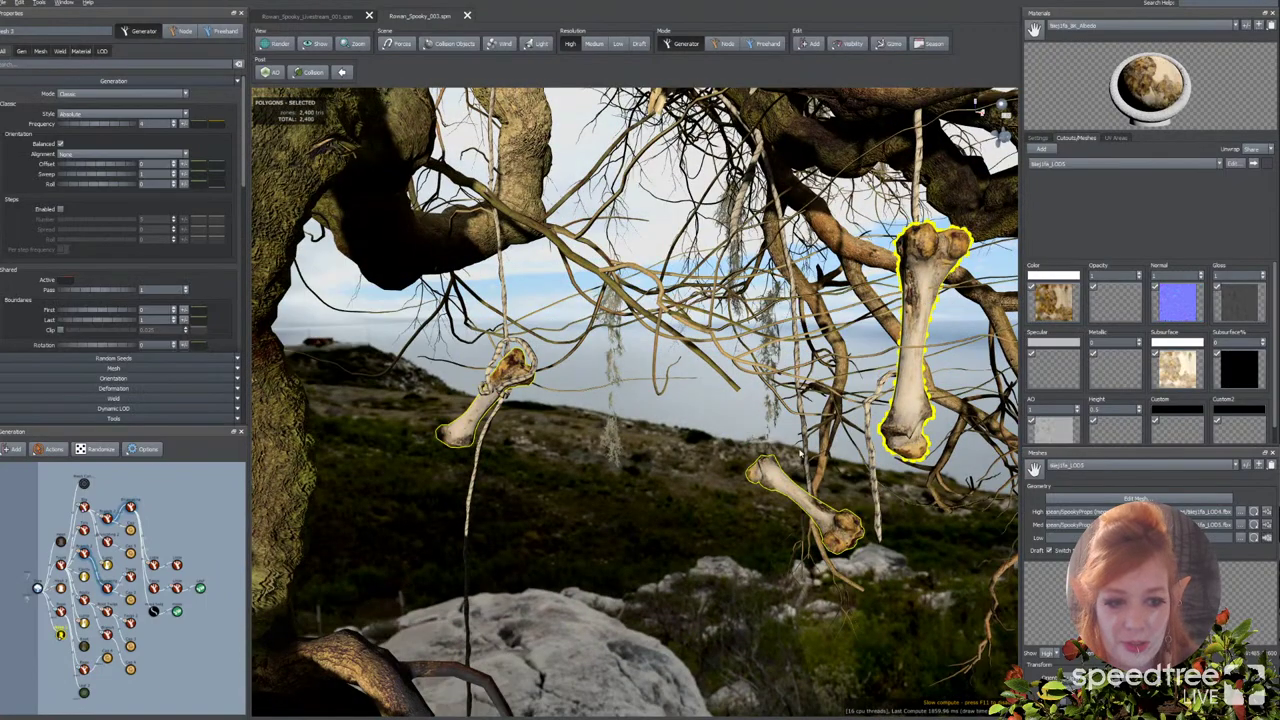
pyautogui.scroll(-5, 588, 487)
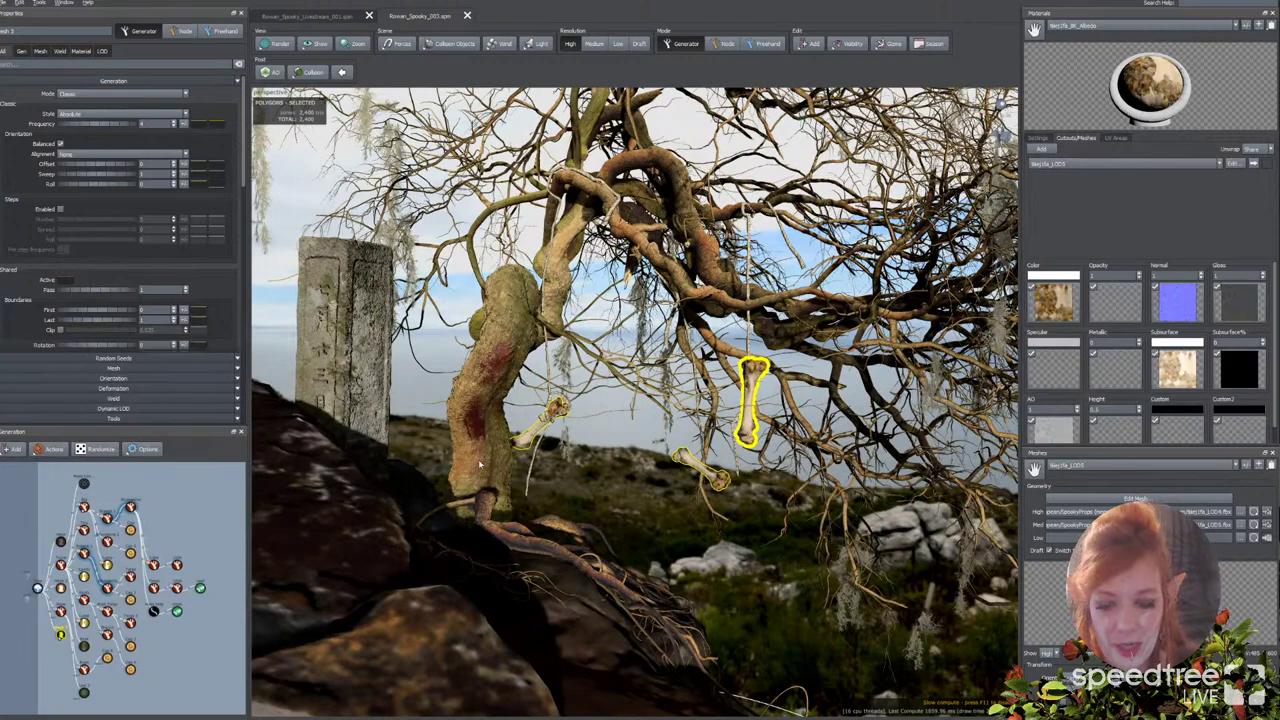
pyautogui.scroll(-3, 619, 490)
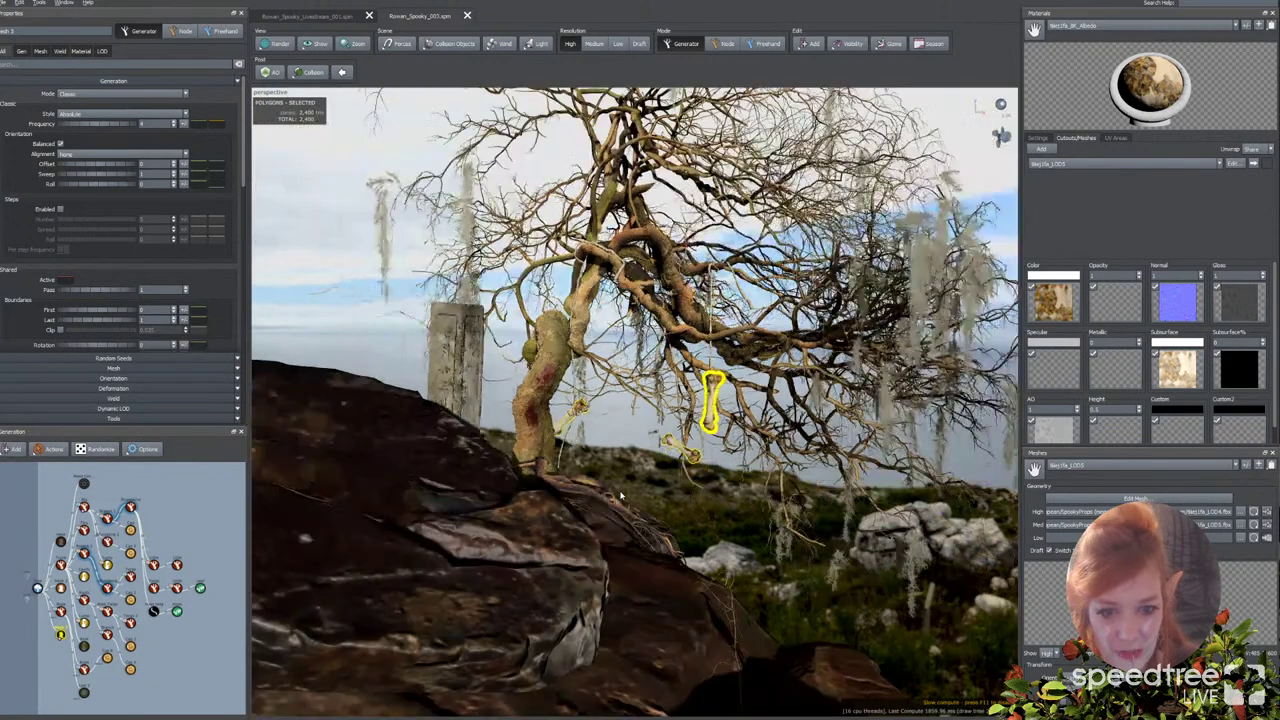
pyautogui.moveTo(619, 490); pyautogui.dragTo(640, 473)
pyautogui.scroll(3, 680, 480)
pyautogui.click(649, 480)
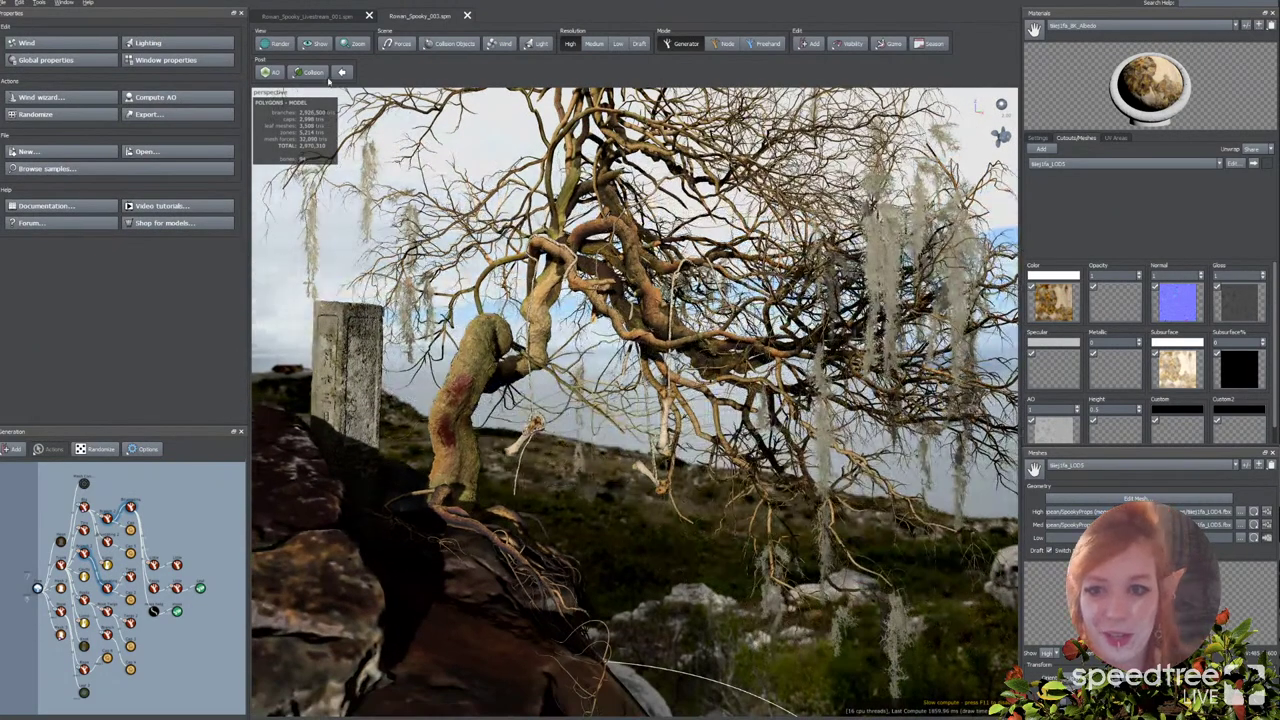
# Step: Switch to the Rowan Spooky Livestream 001 model to compare its silhouette, and return to Rowan Spooky 003
pyautogui.click(296, 17)
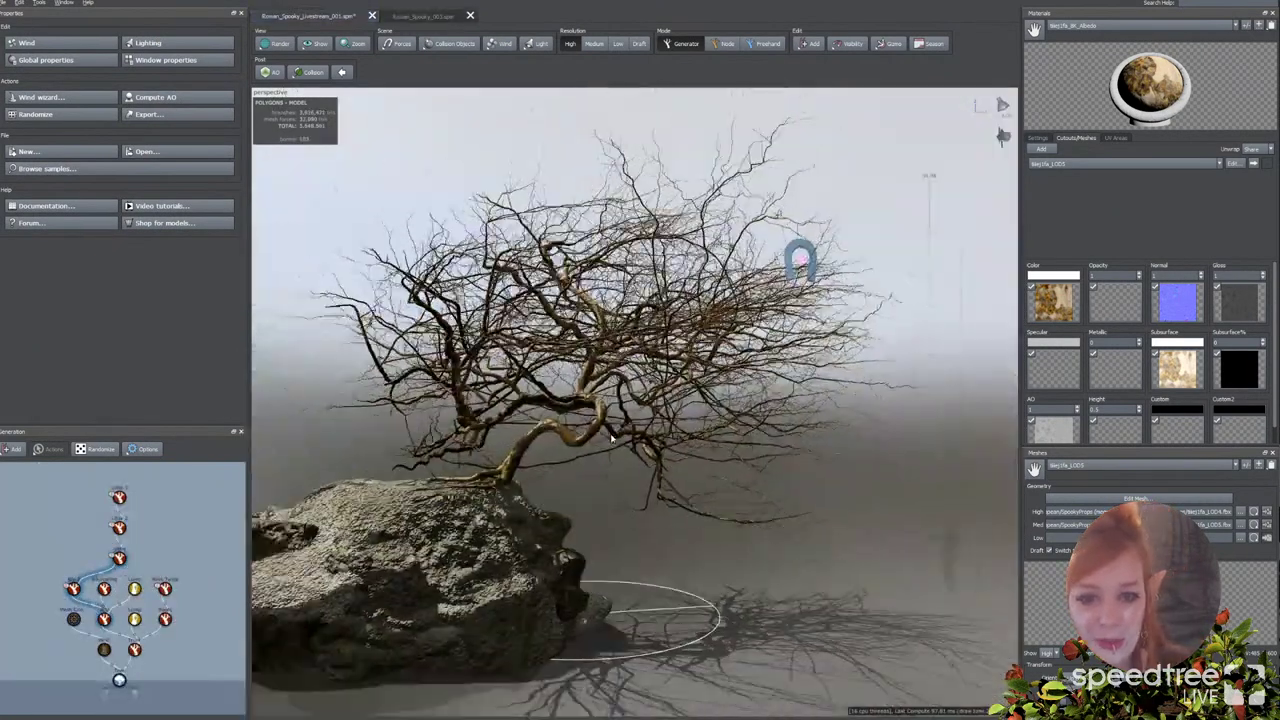
pyautogui.moveTo(612, 438); pyautogui.dragTo(622, 500)
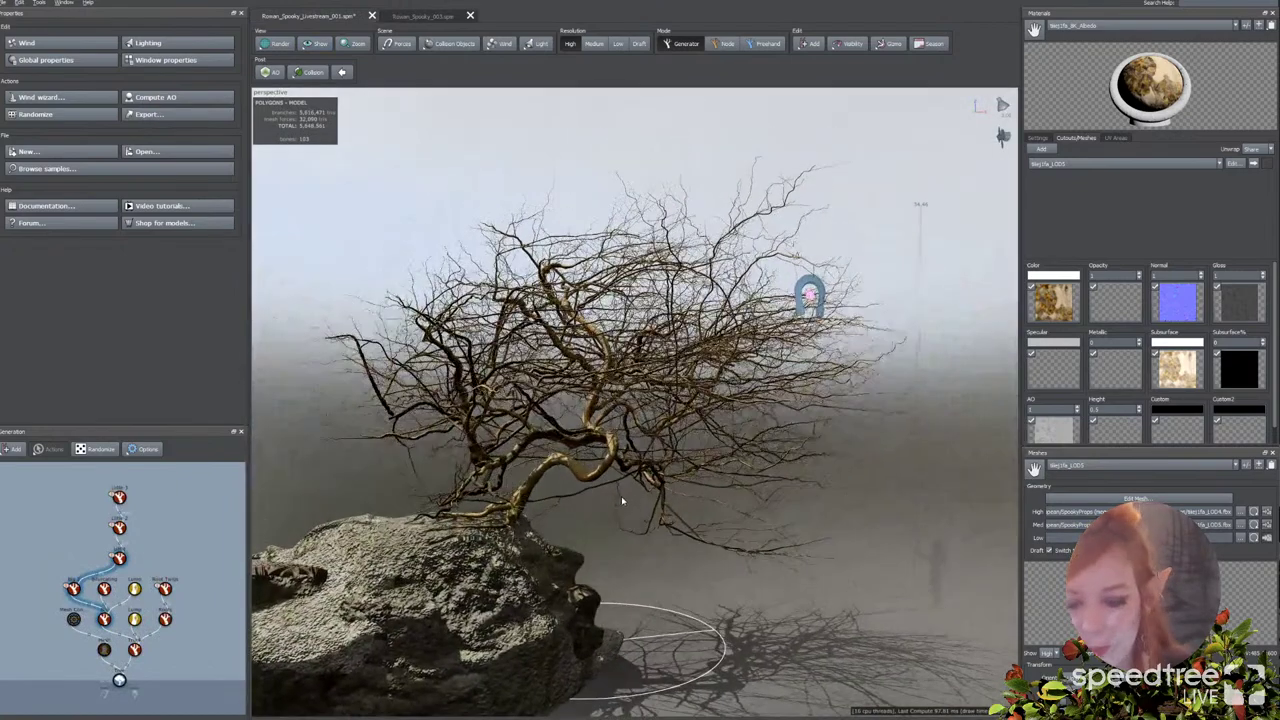
pyautogui.hotkey('ctrl', 'Tab')
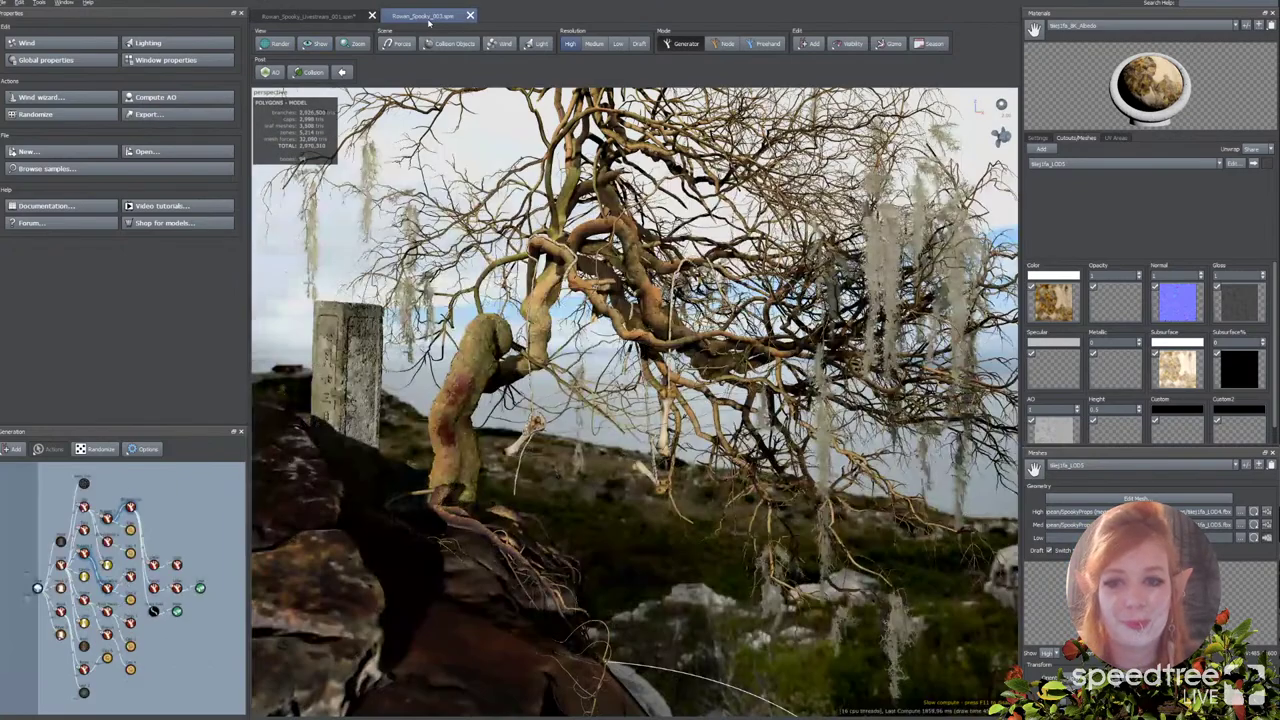